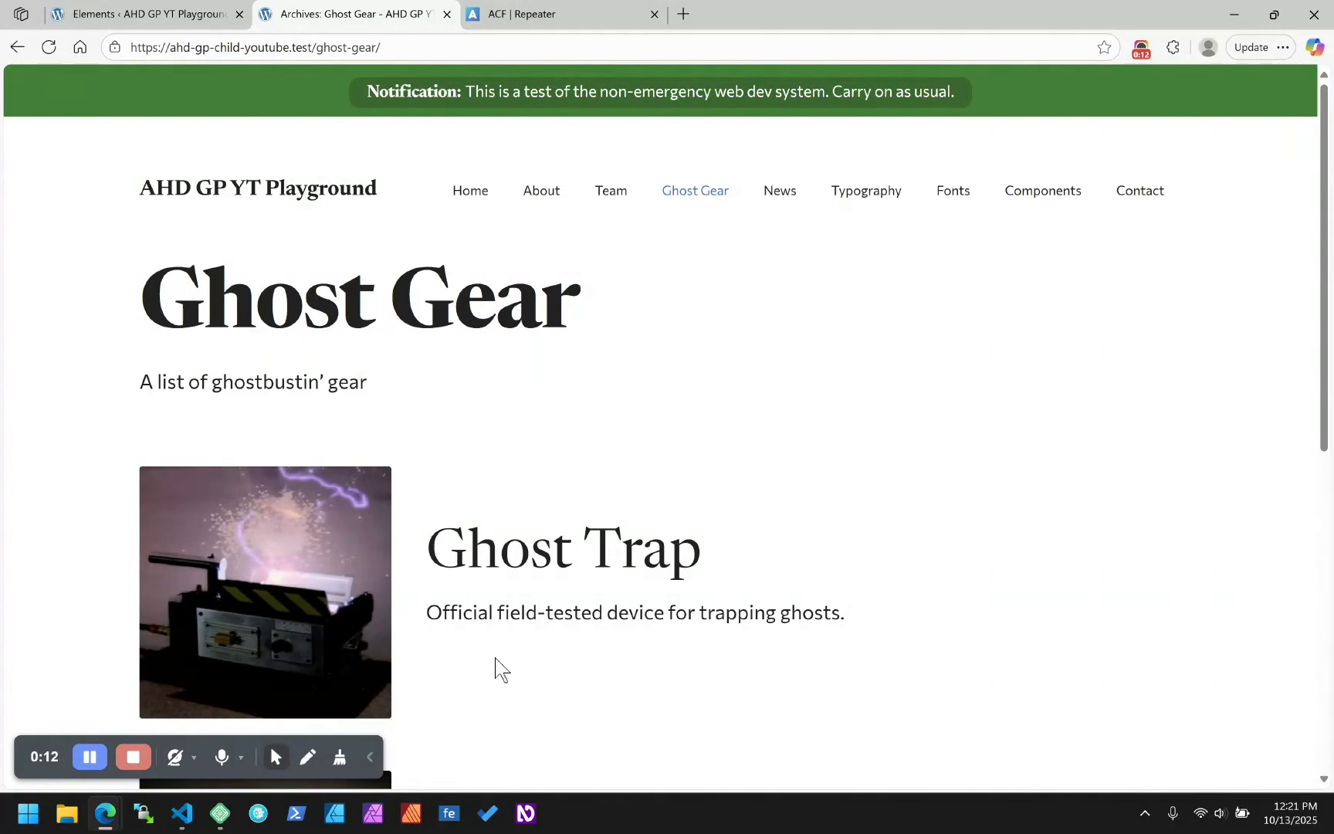
- Review the list of existing Elements in the site's WordPress admin
left_click(380, 736)
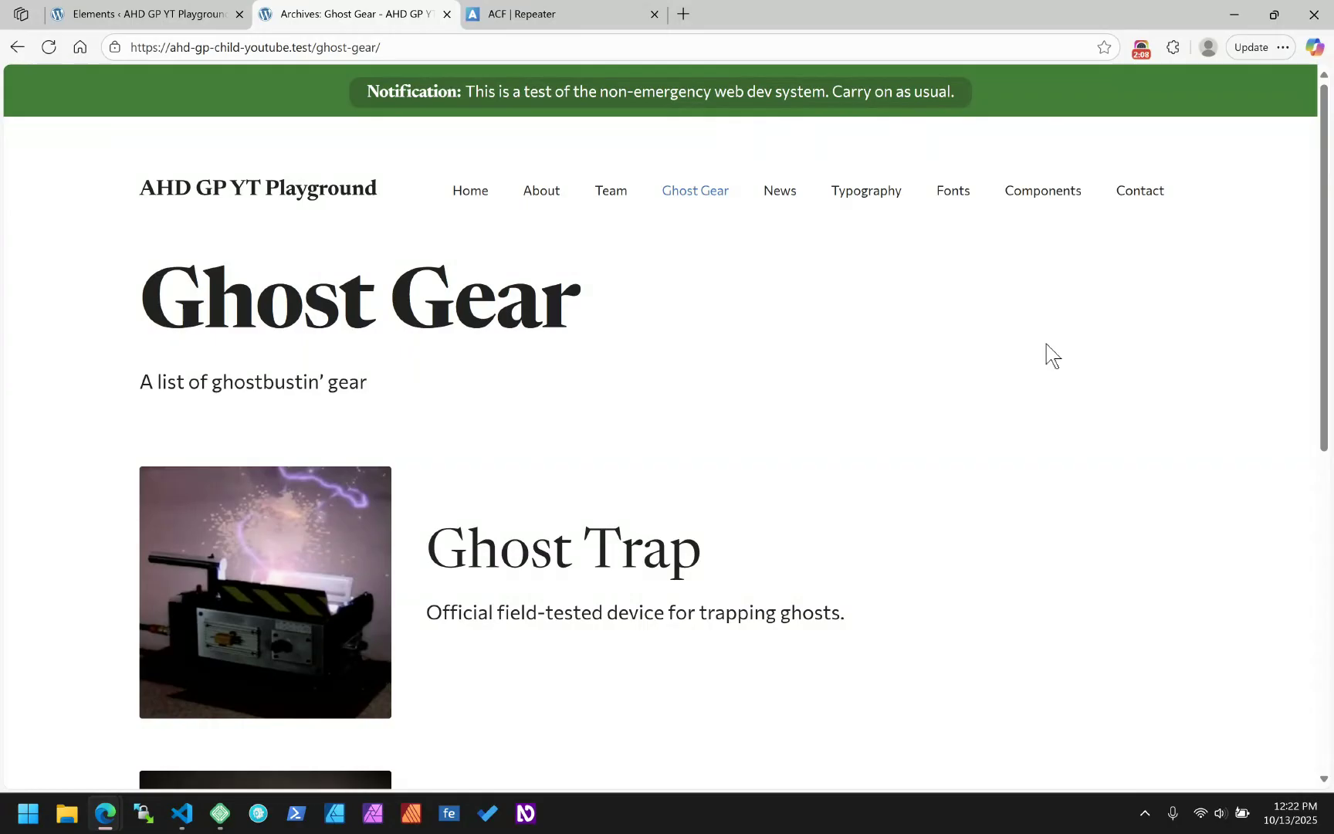
left_click(184, 14)
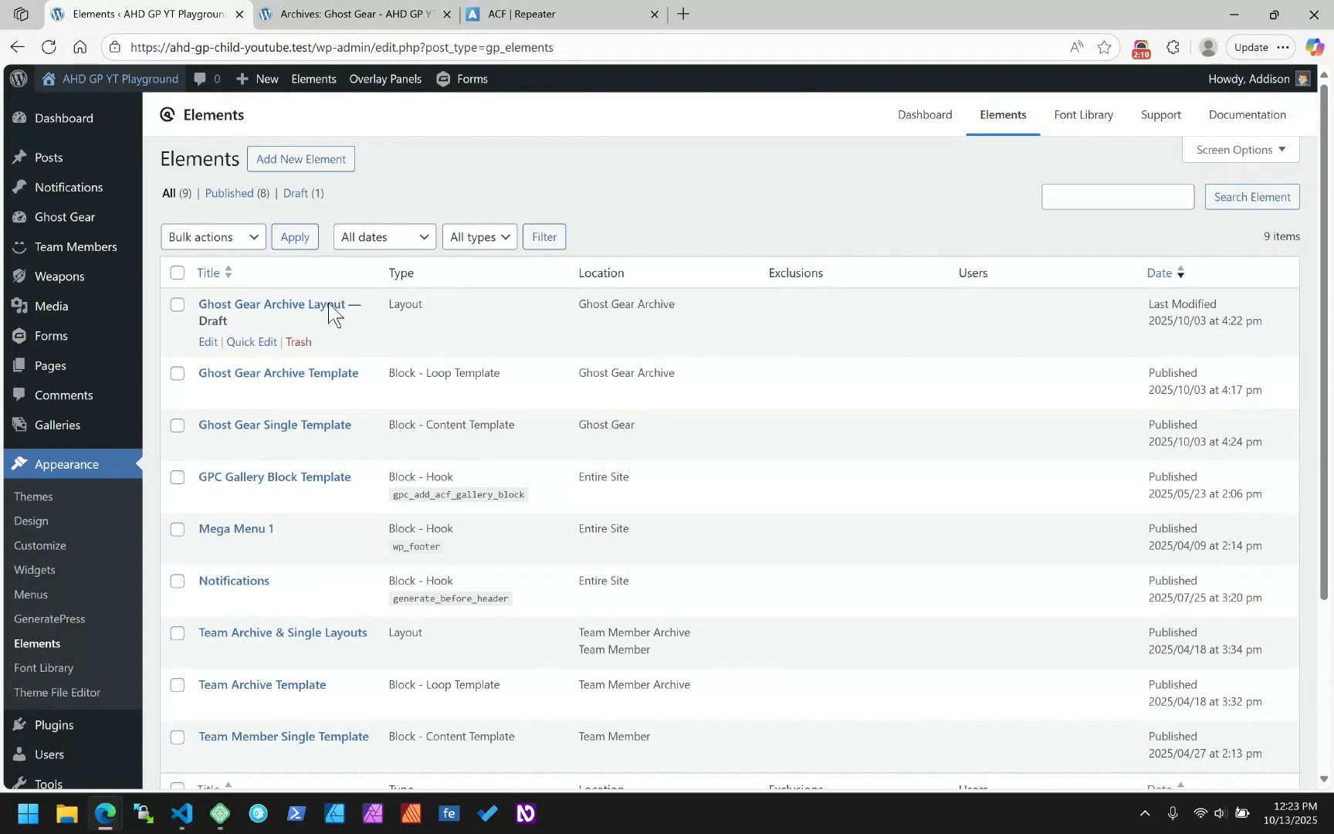
scroll(294, 332, "down", 2)
scroll(286, 267, "up", 2)
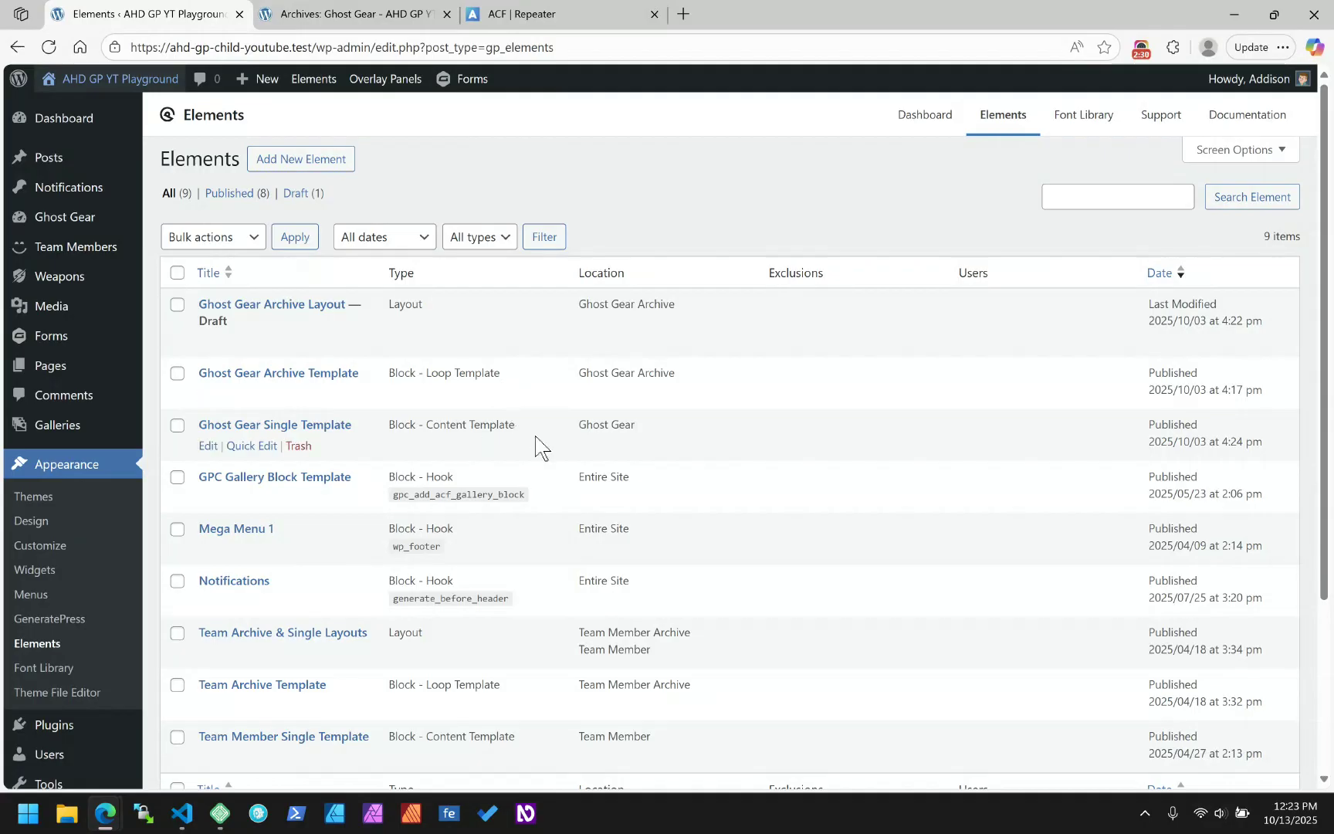
- Look through the gear items on the front-end Ghost Gear archive page
left_click(400, 14)
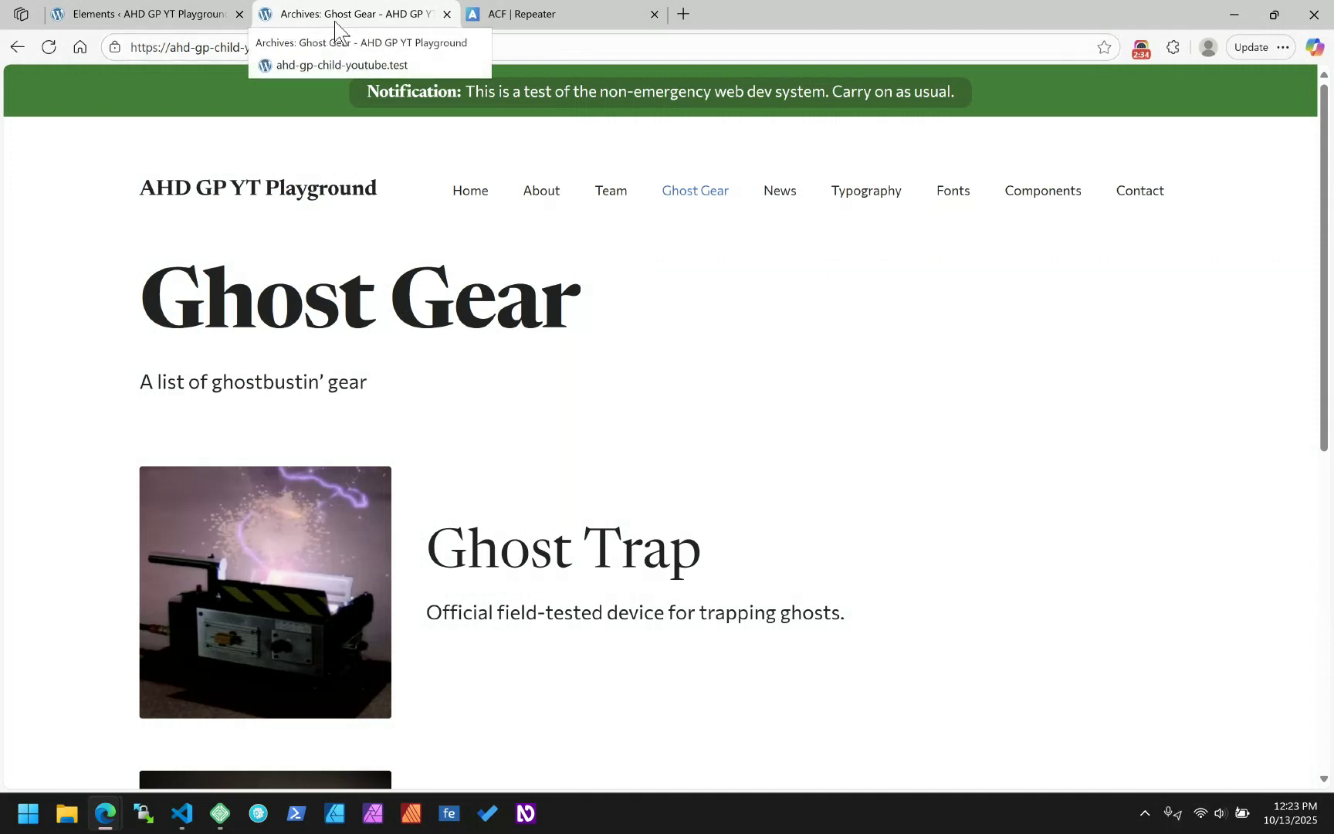
scroll(417, 334, "down", 7)
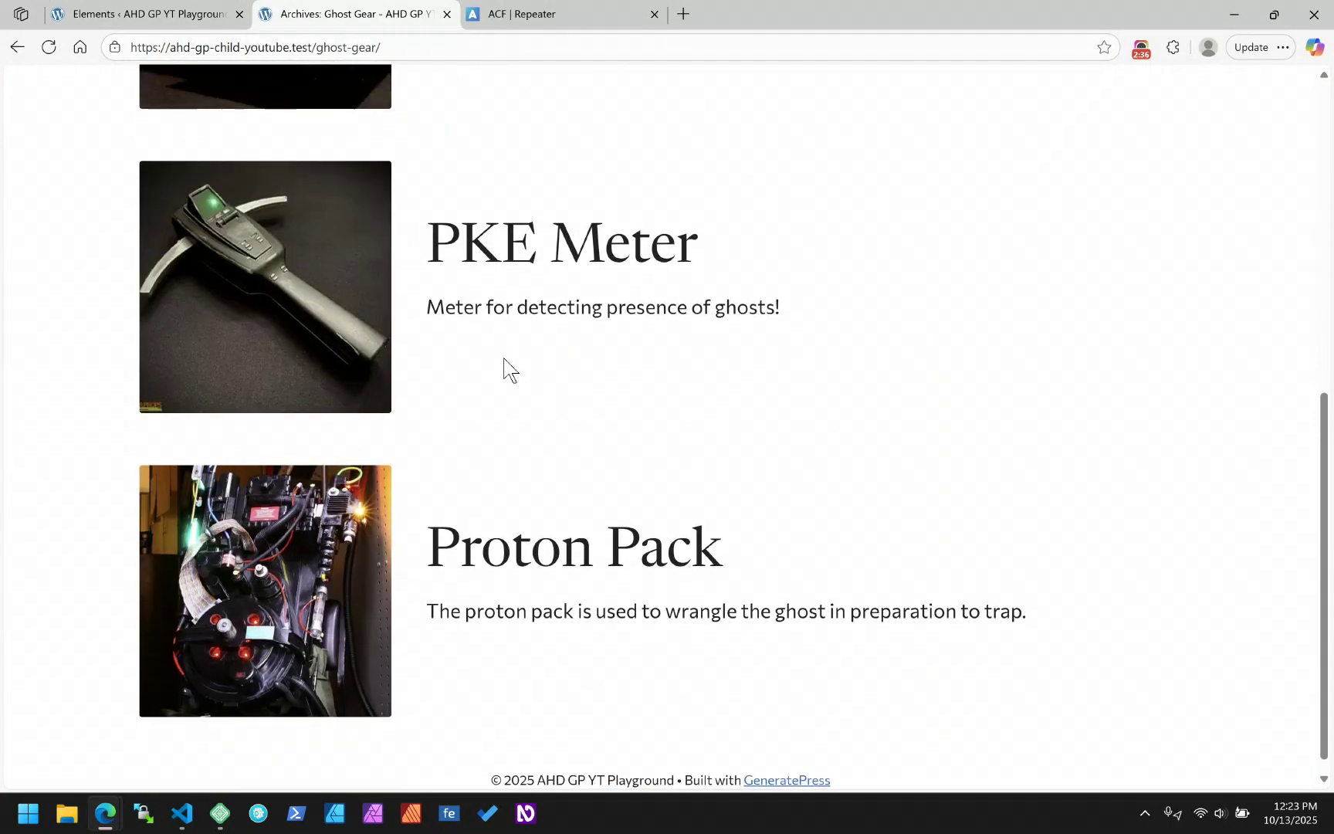
scroll(504, 369, "up", 10)
scroll(512, 369, "down", 2)
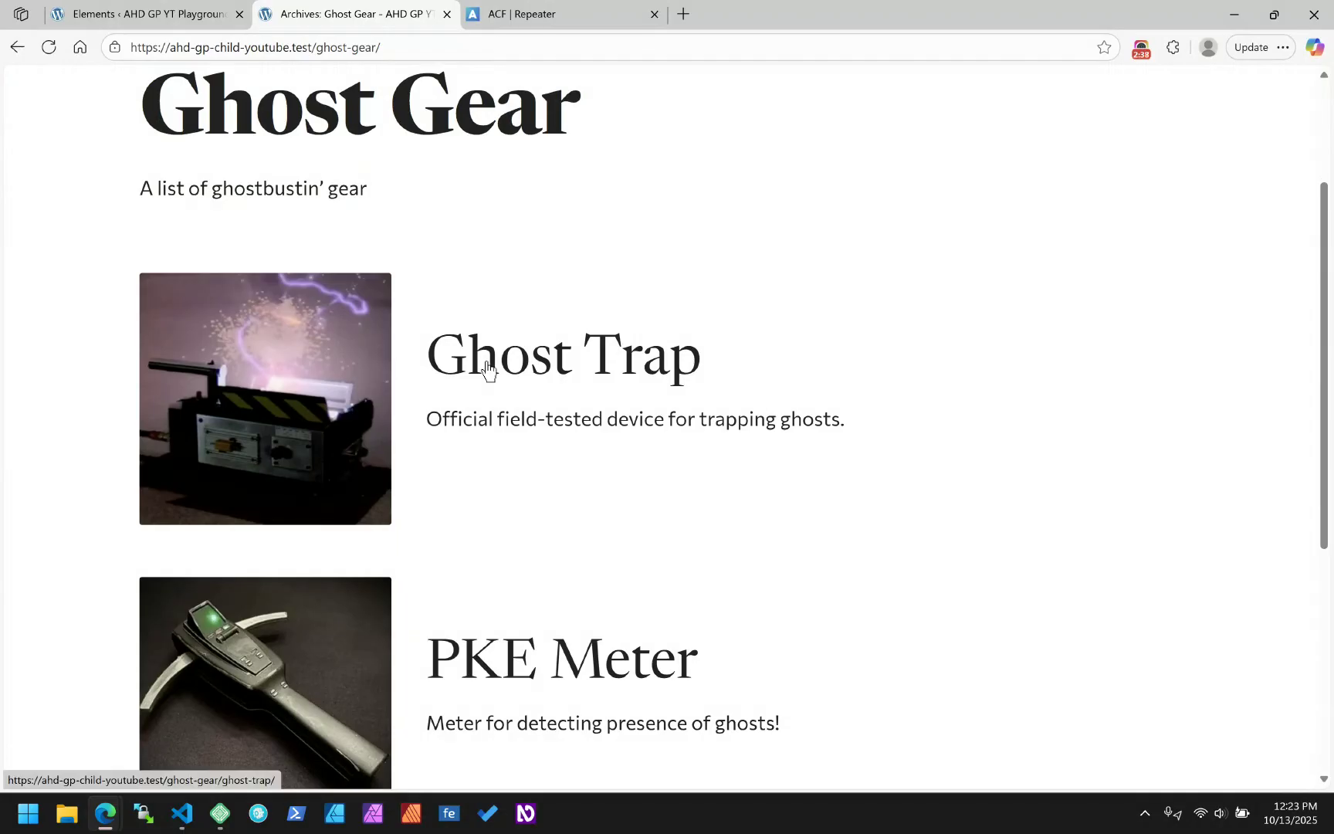
- Open the Ghost Trap item page and examine the attribute array printed below its description
left_click(487, 370)
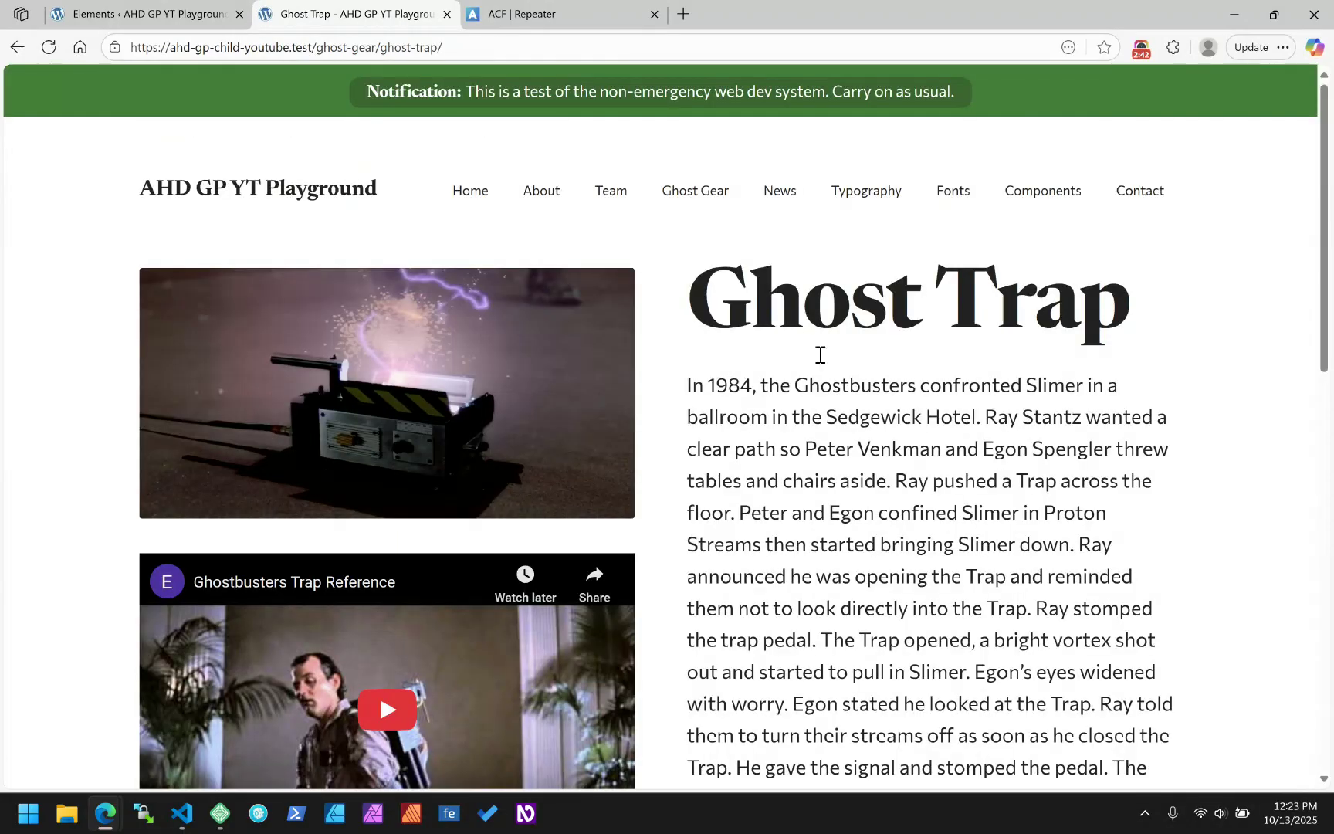
scroll(894, 387, "down", 10)
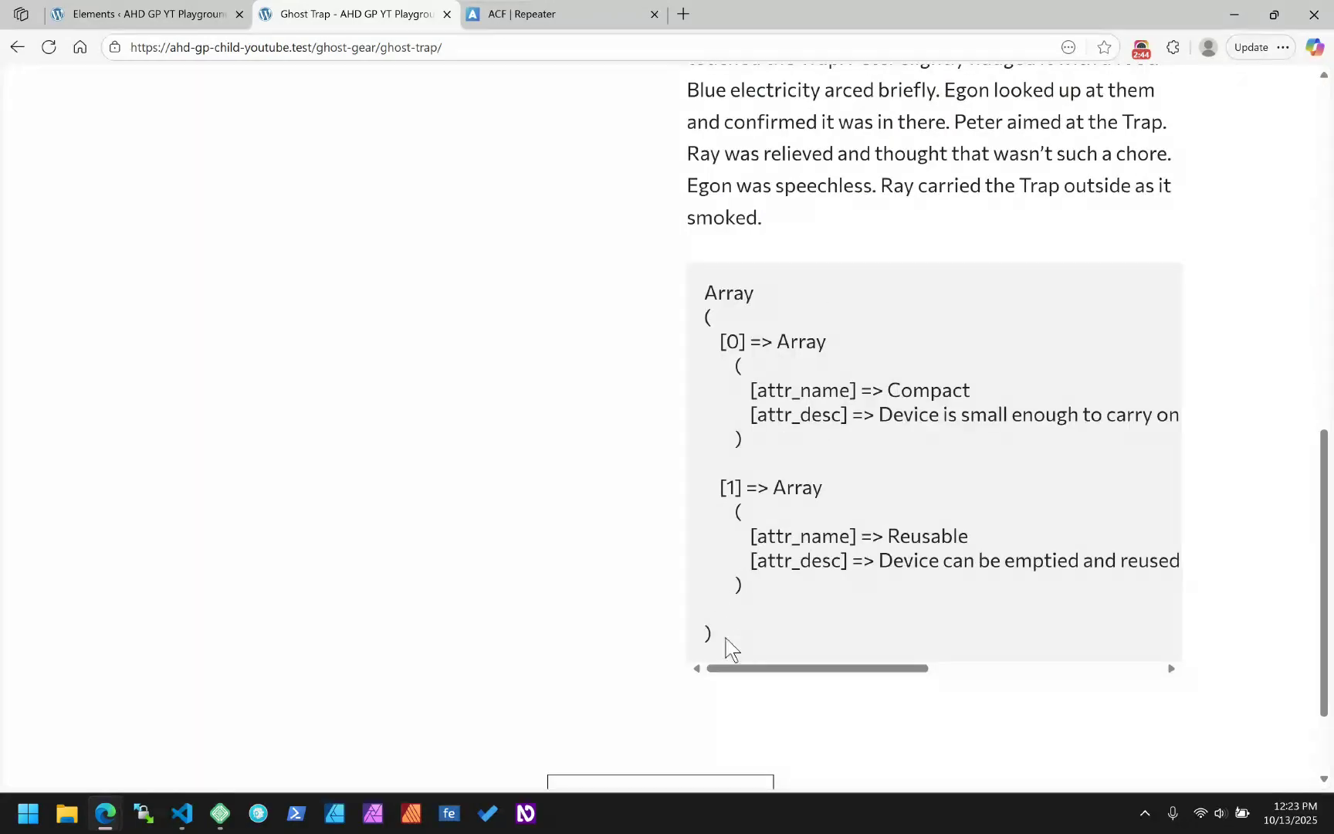
left_click_drag(726, 641, 690, 292)
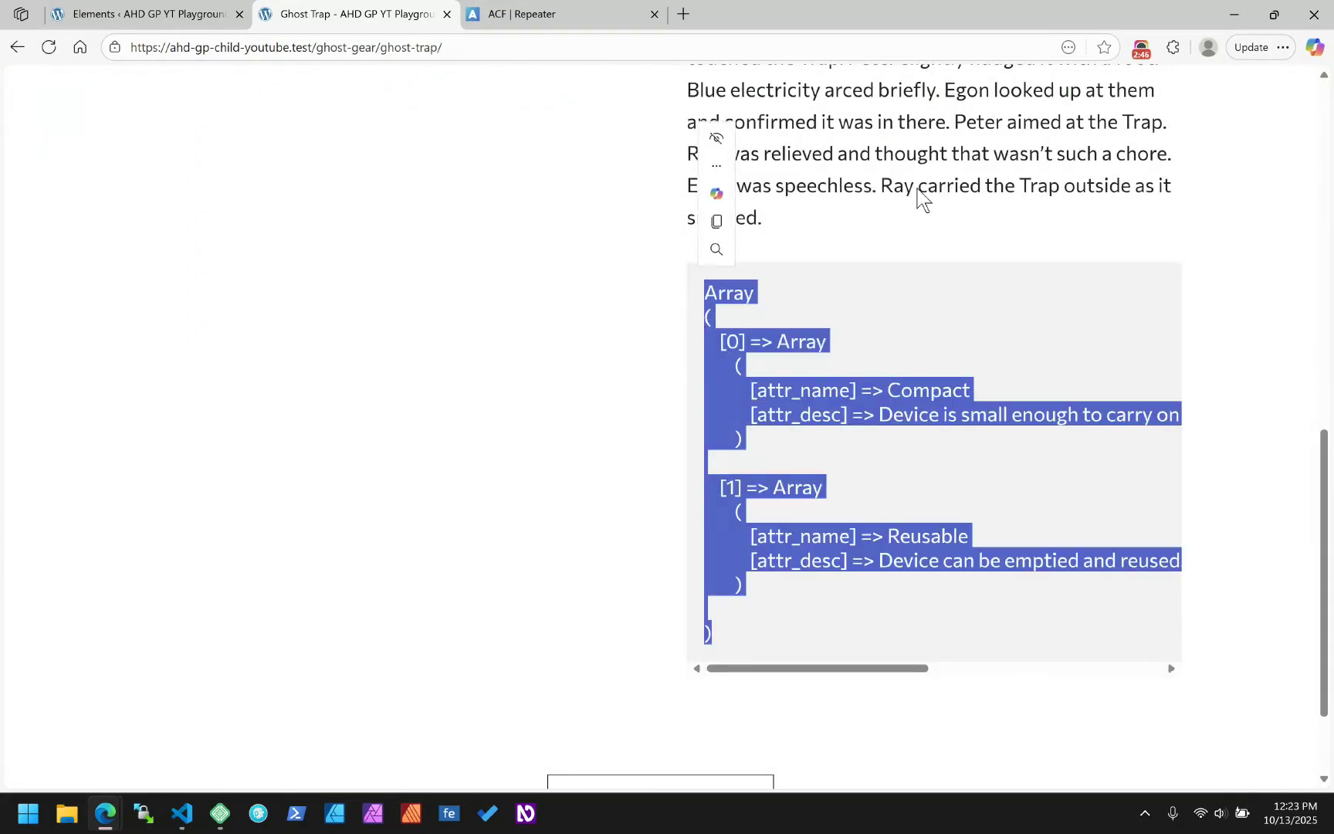
left_click(910, 186)
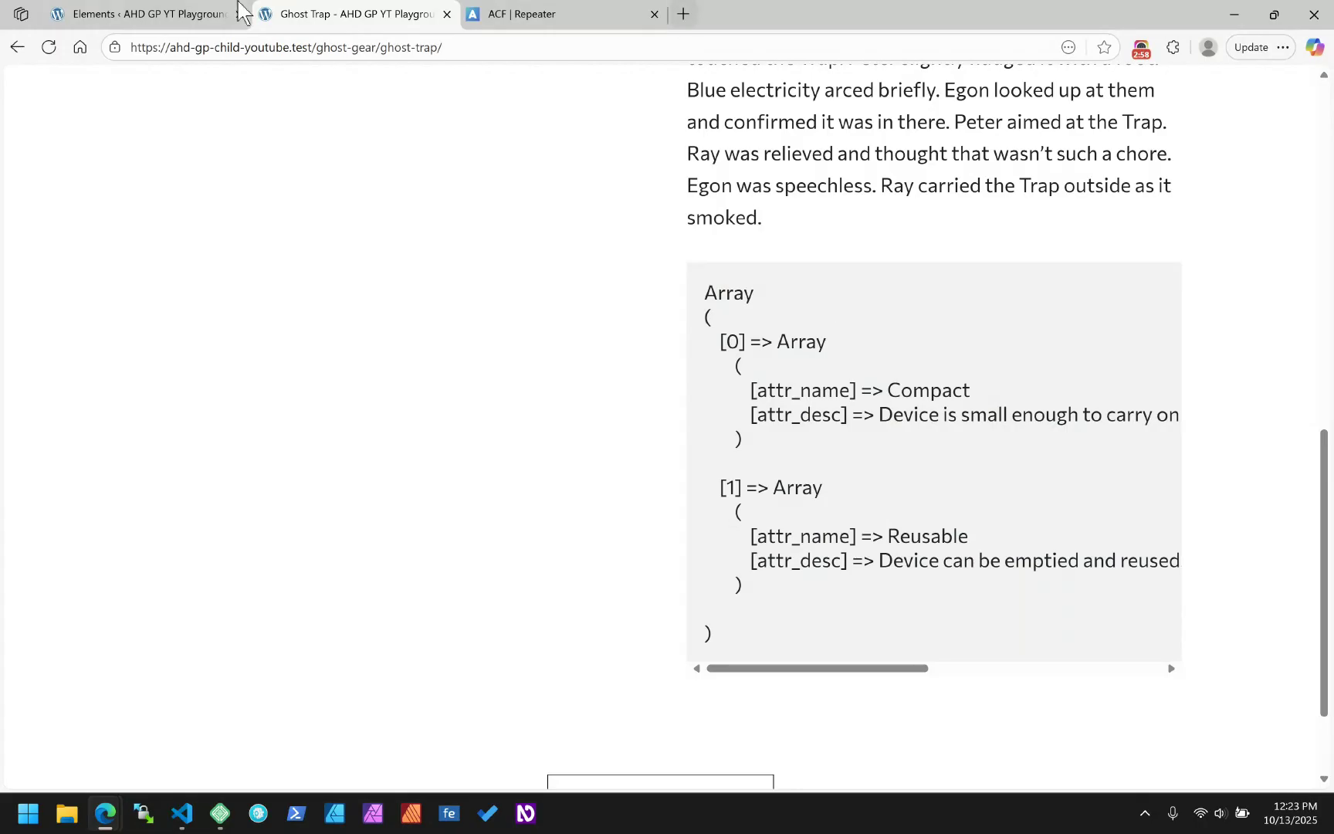
- Open the Ghost Gear Data field group in ACF and expand the Item Attributes repeater to view its sub fields
left_click(166, 14)
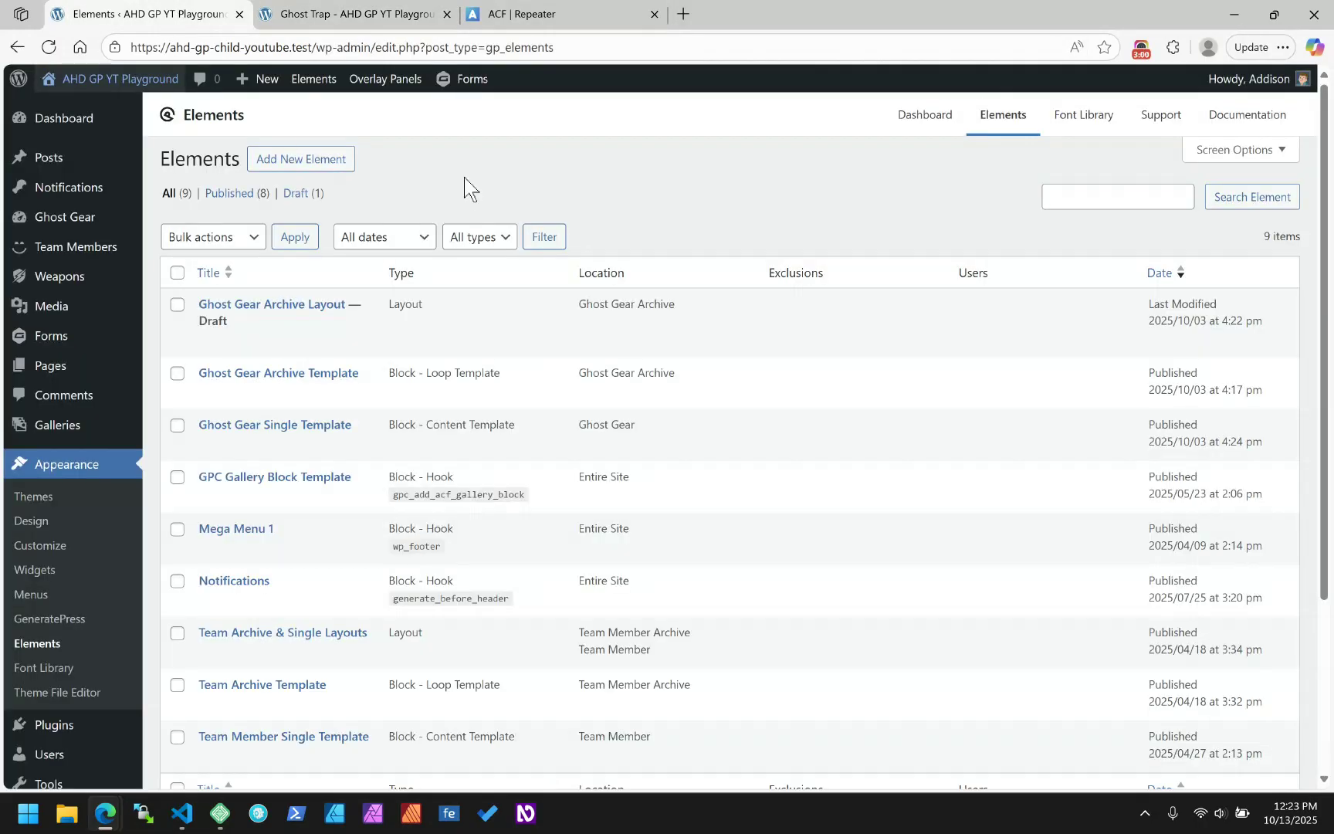
scroll(262, 491, "down", 3)
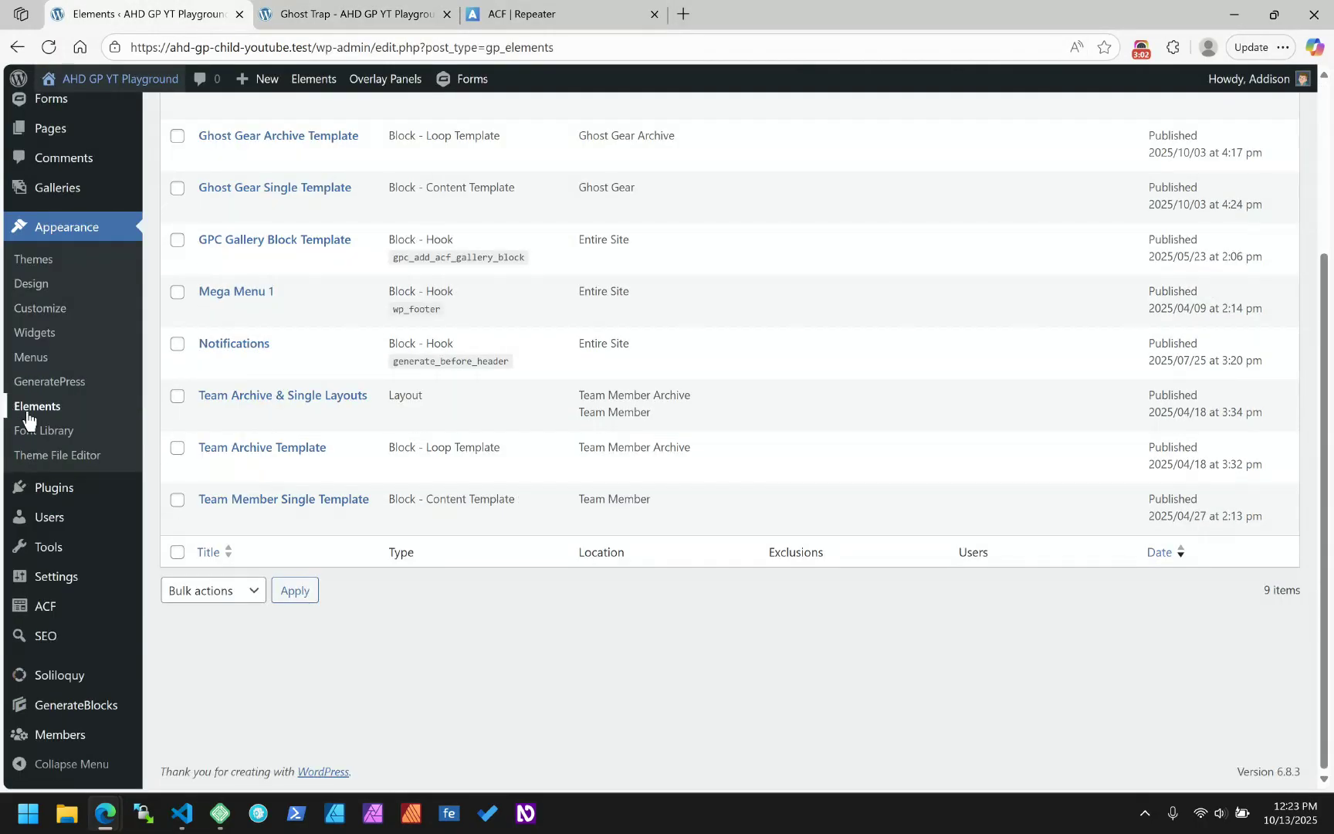
left_click(51, 613)
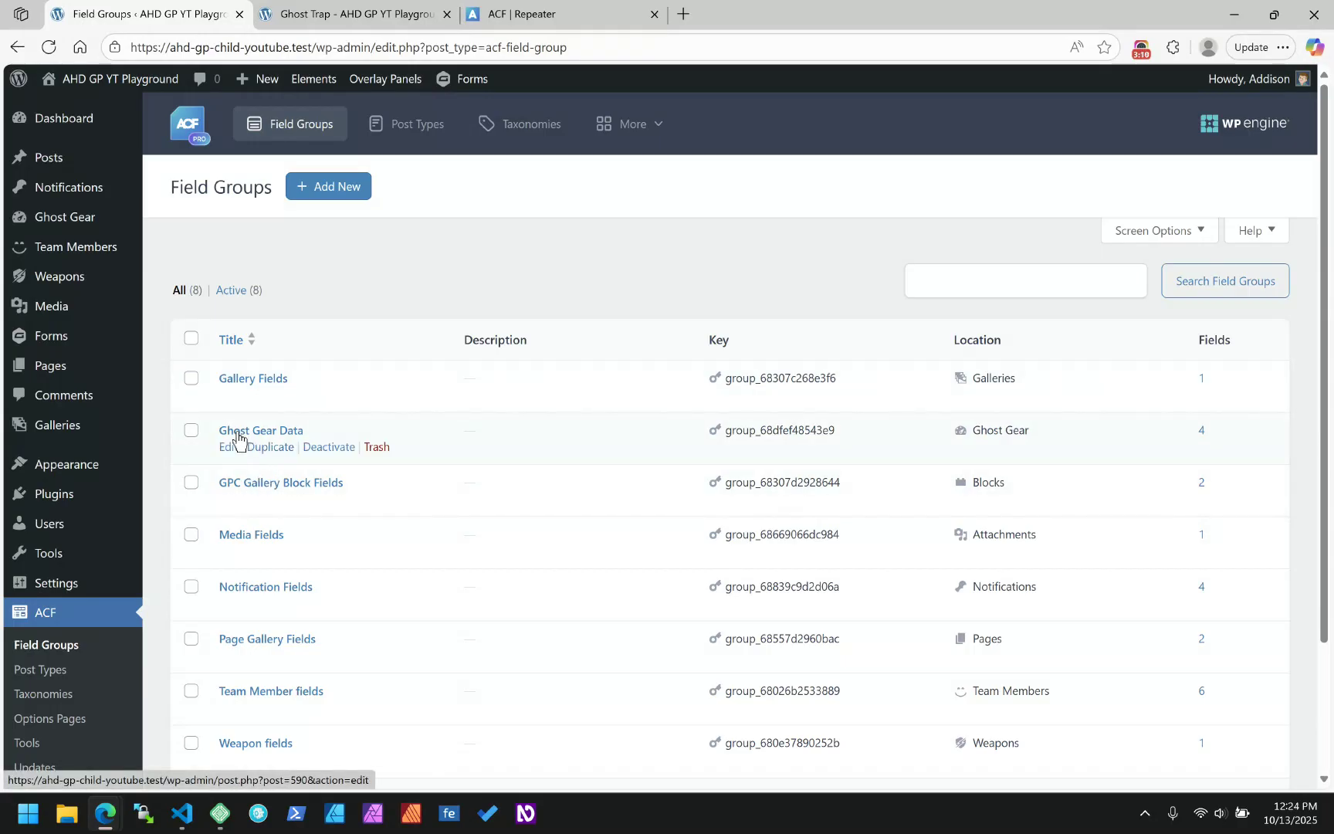
left_click(292, 433)
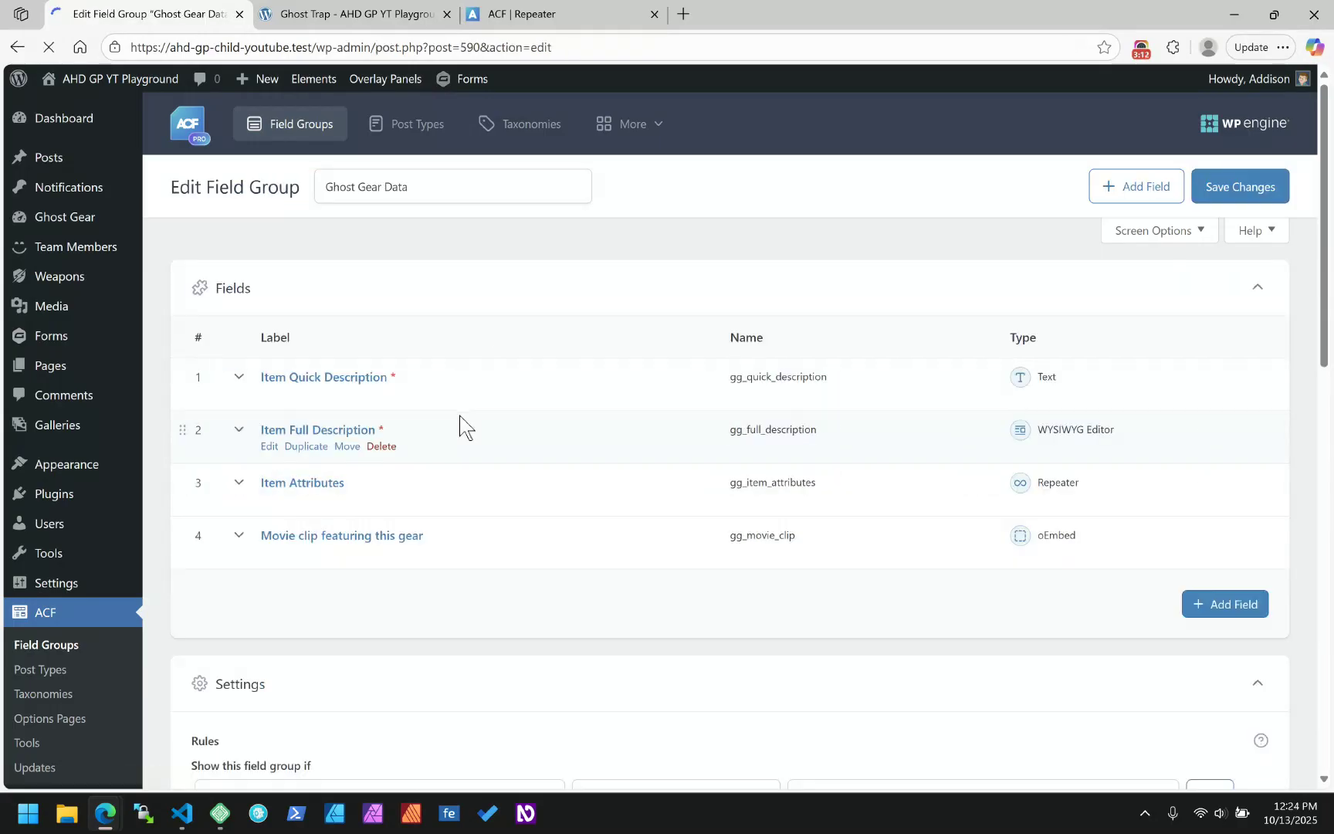
left_click(238, 484)
scroll(478, 429, "down", 3)
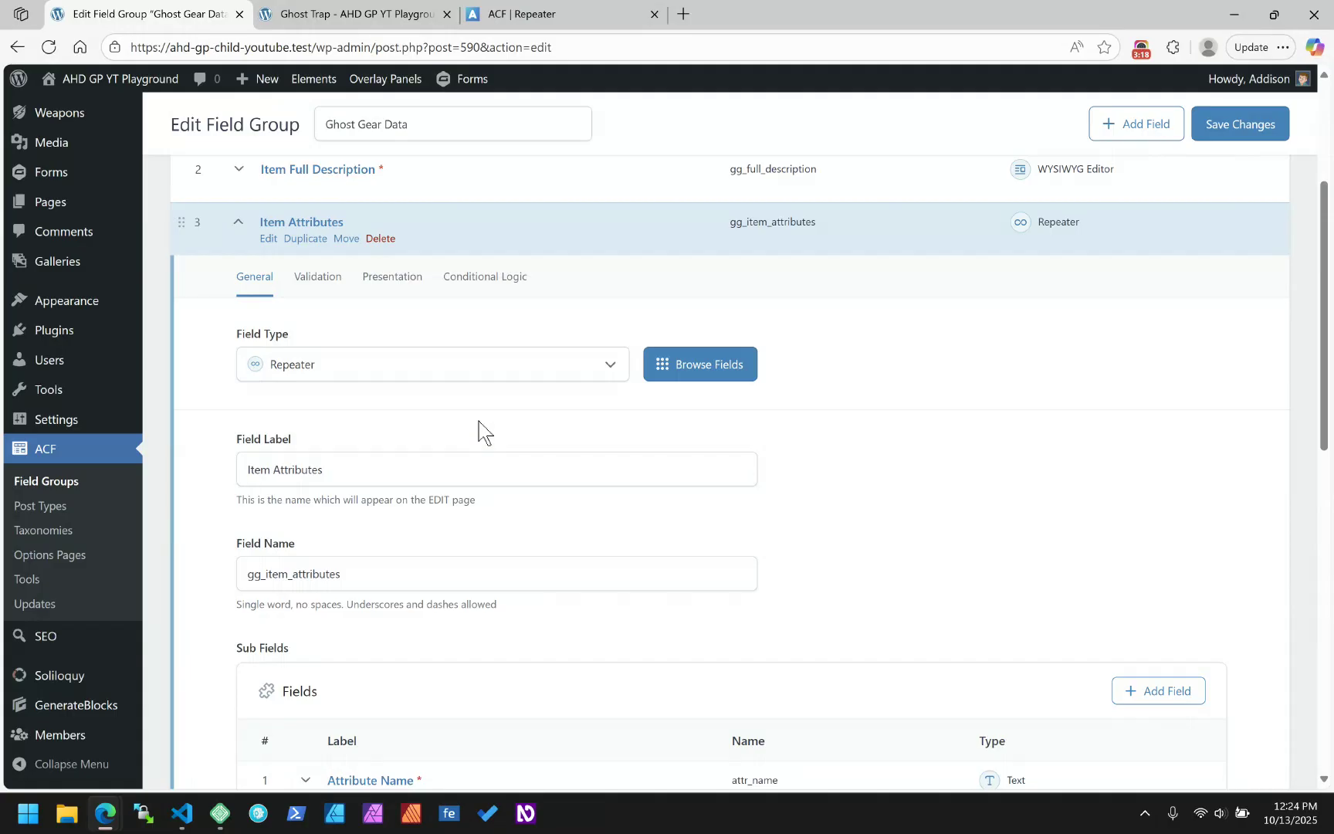
scroll(478, 421, "down", 2)
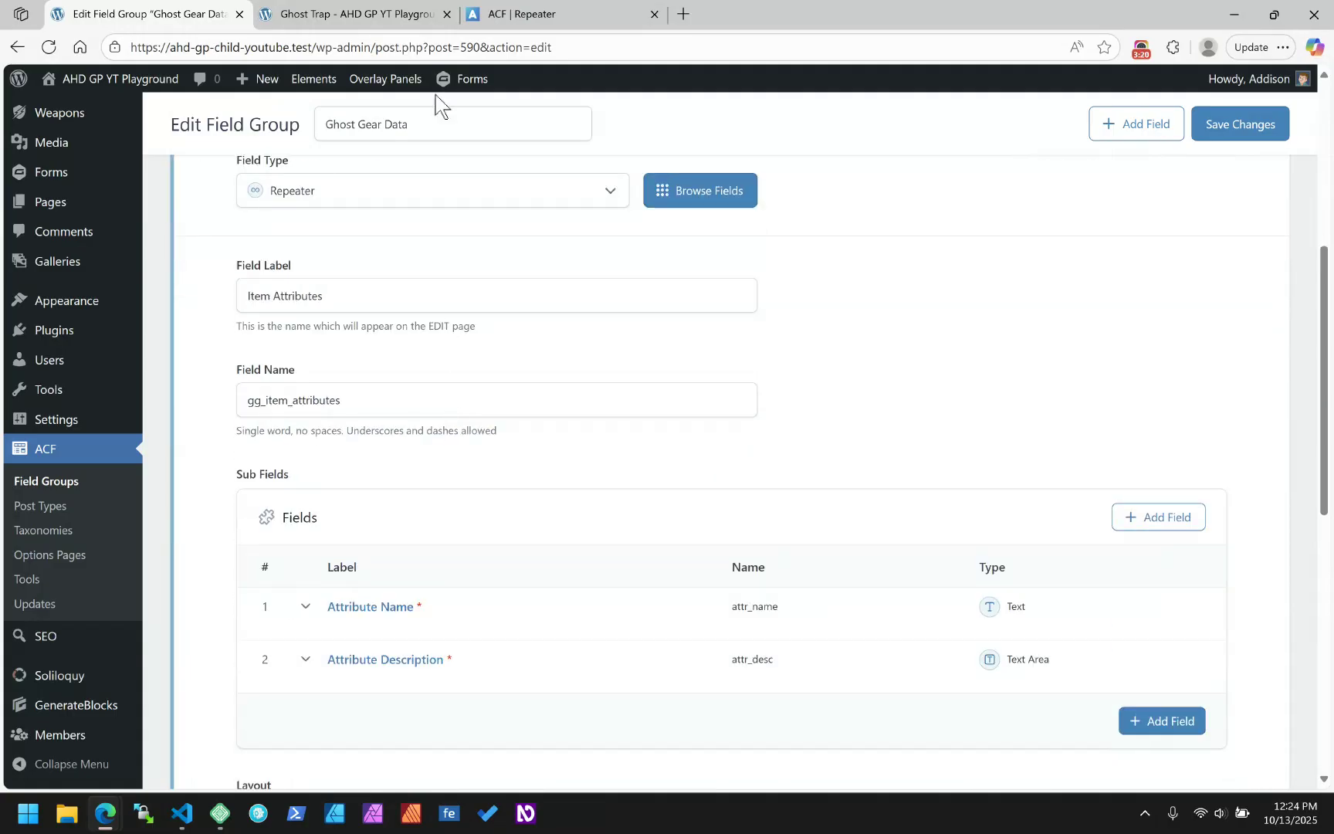
- Read the first attribute's name and full description in the Ghost Trap page's array output
left_click(344, 13)
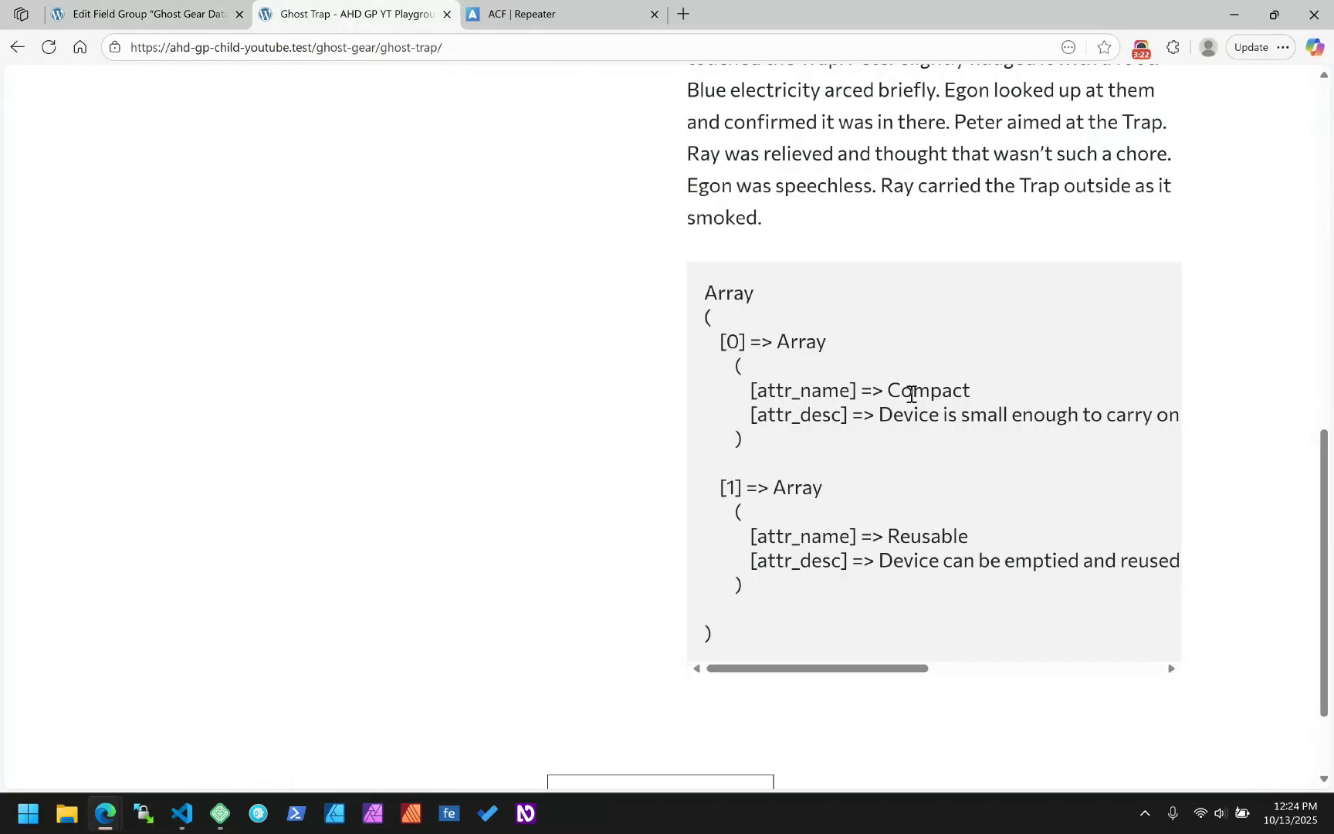
left_click_drag(888, 390, 979, 396)
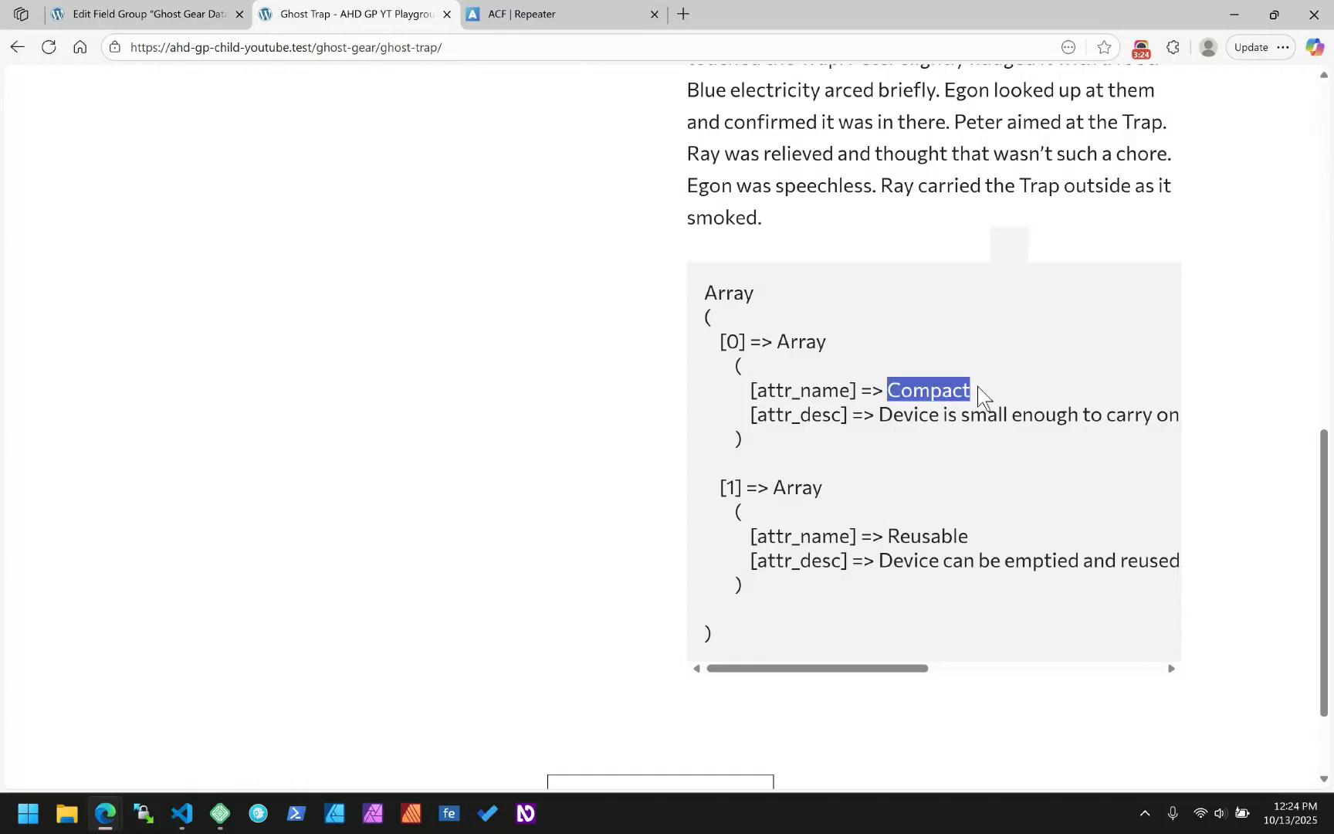
left_click(883, 414)
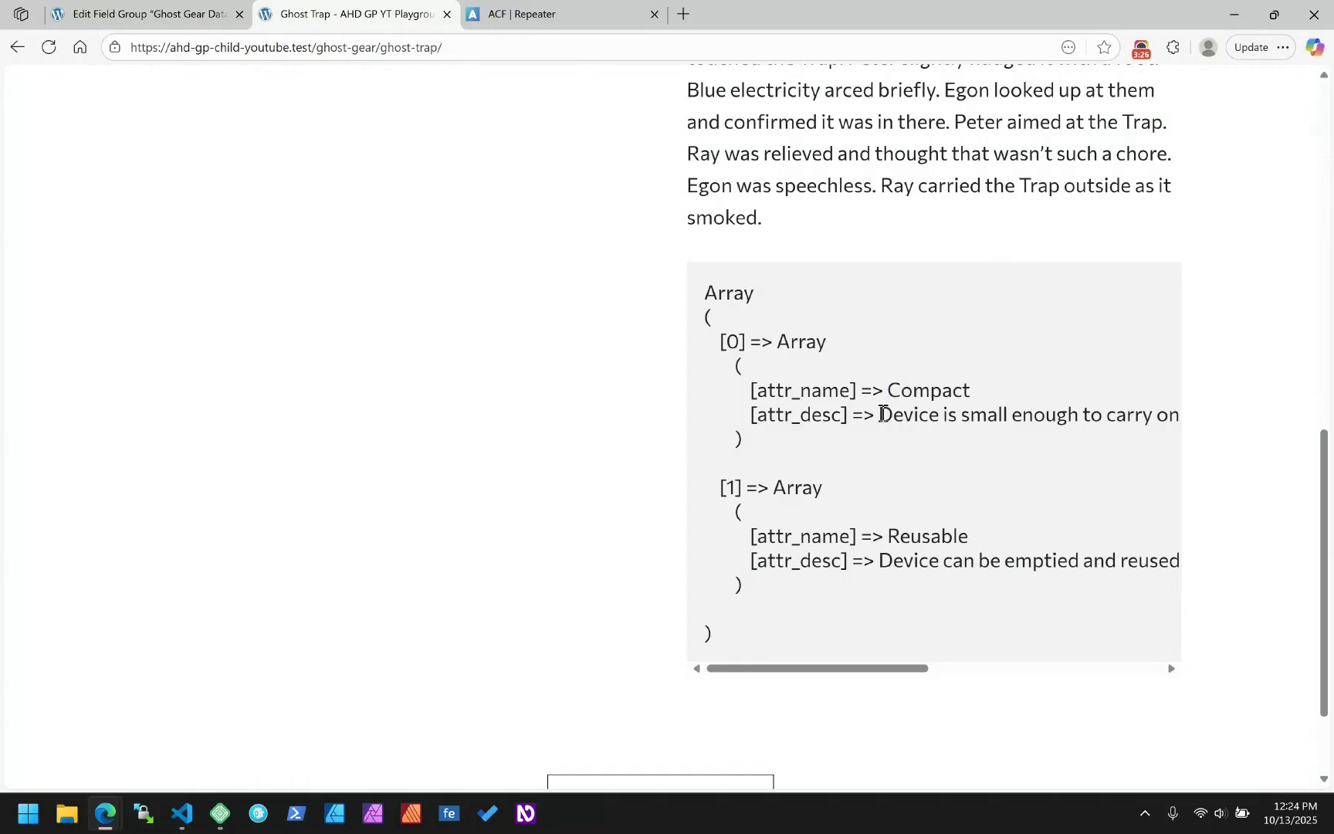
left_click_drag(883, 414, 1193, 415)
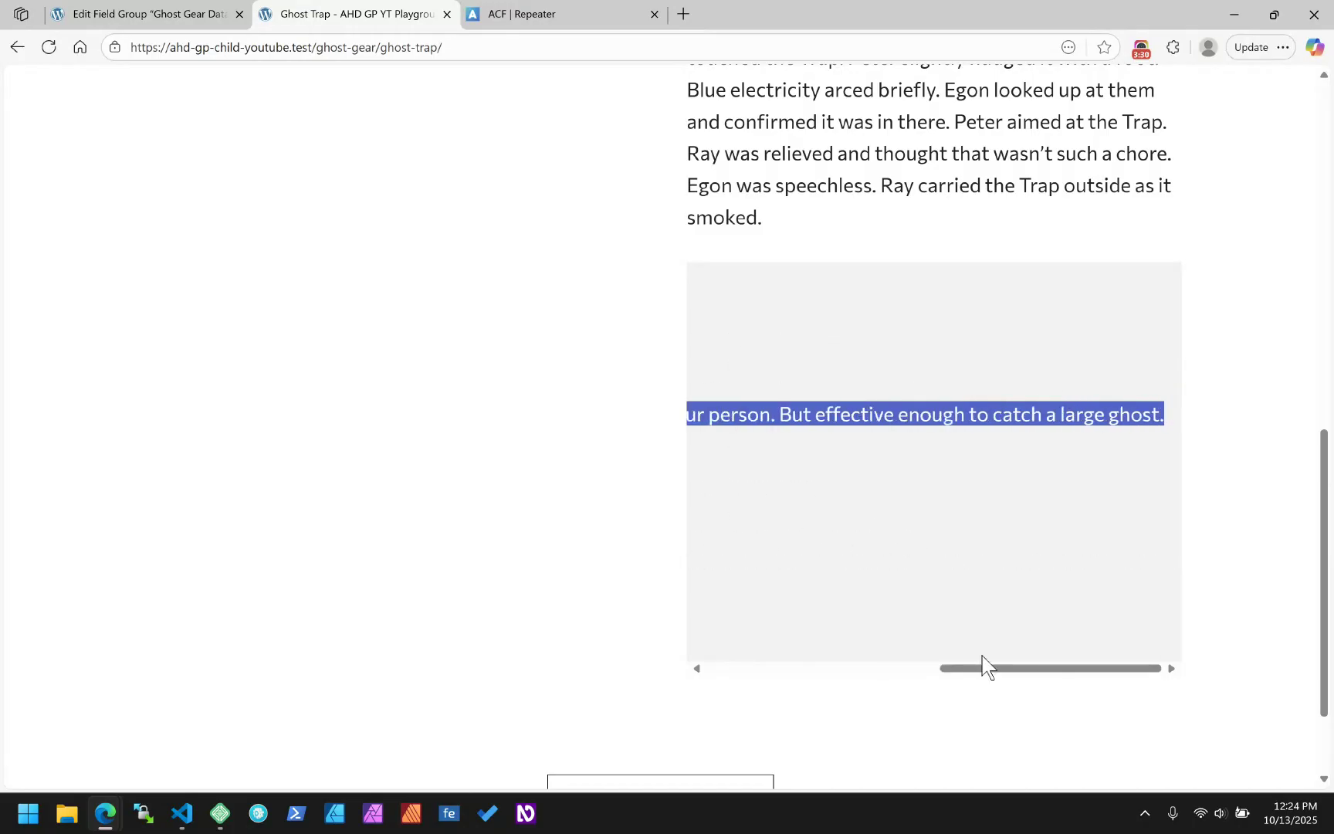
left_click_drag(1004, 673, 682, 676)
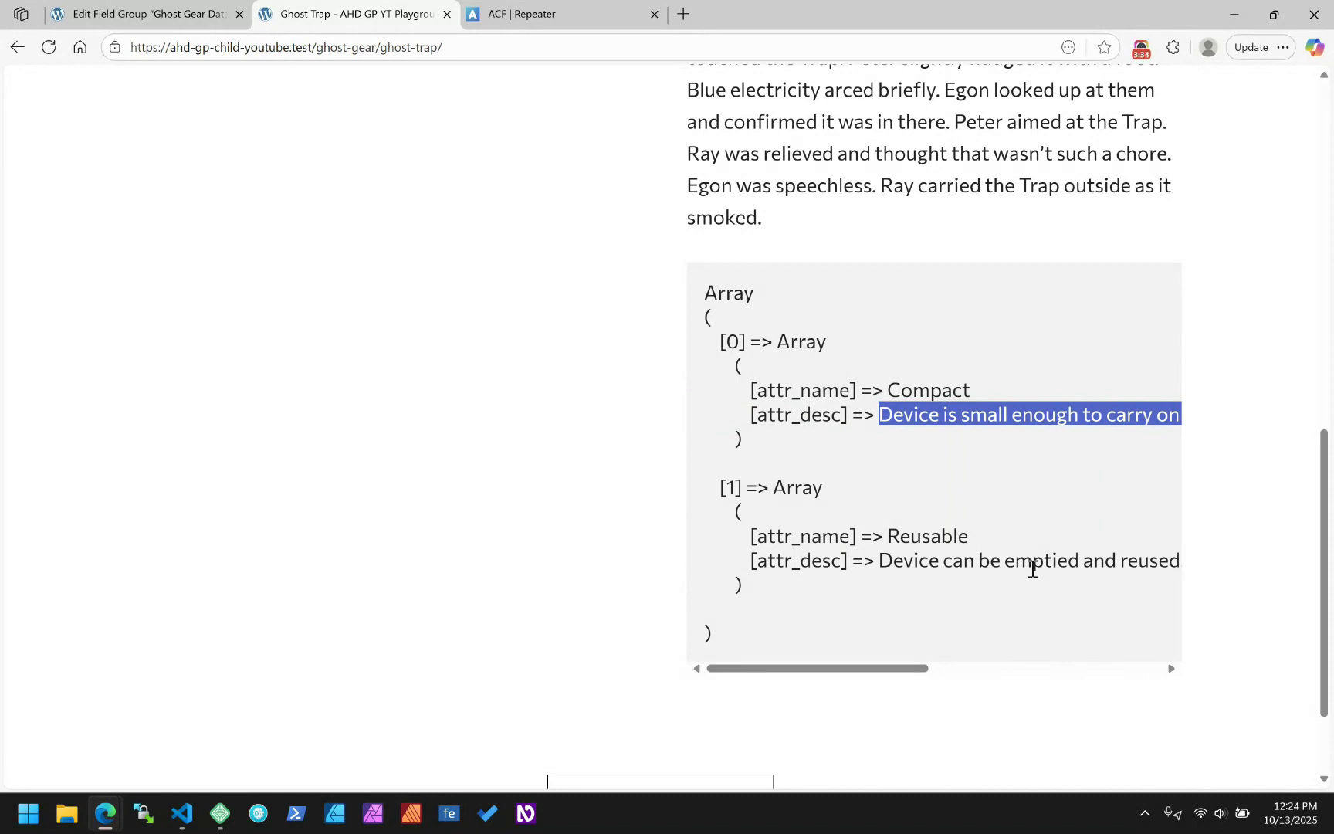
- Compare the Item Attributes repeater's settings and sub fields with the array output on the Ghost Trap page
left_click(201, 10)
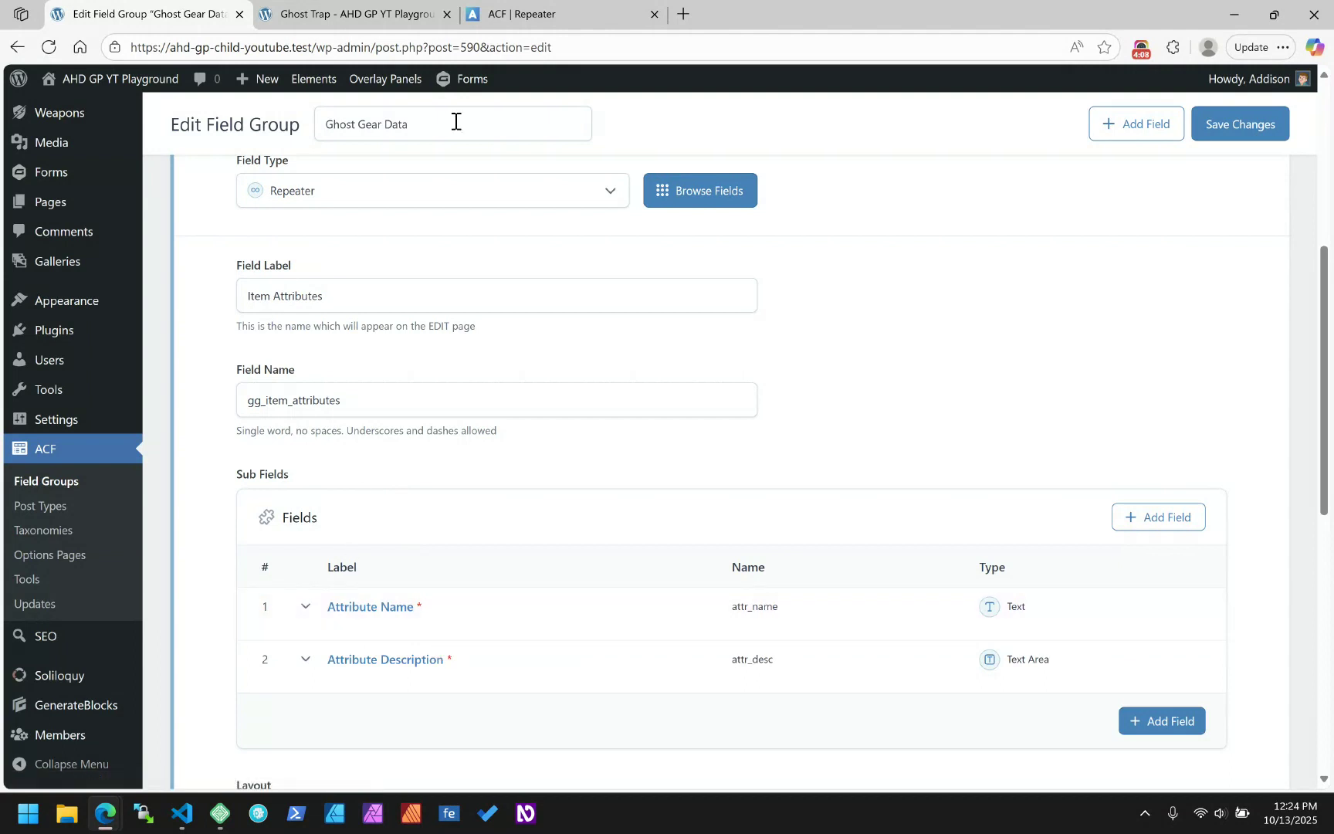
left_click(370, 17)
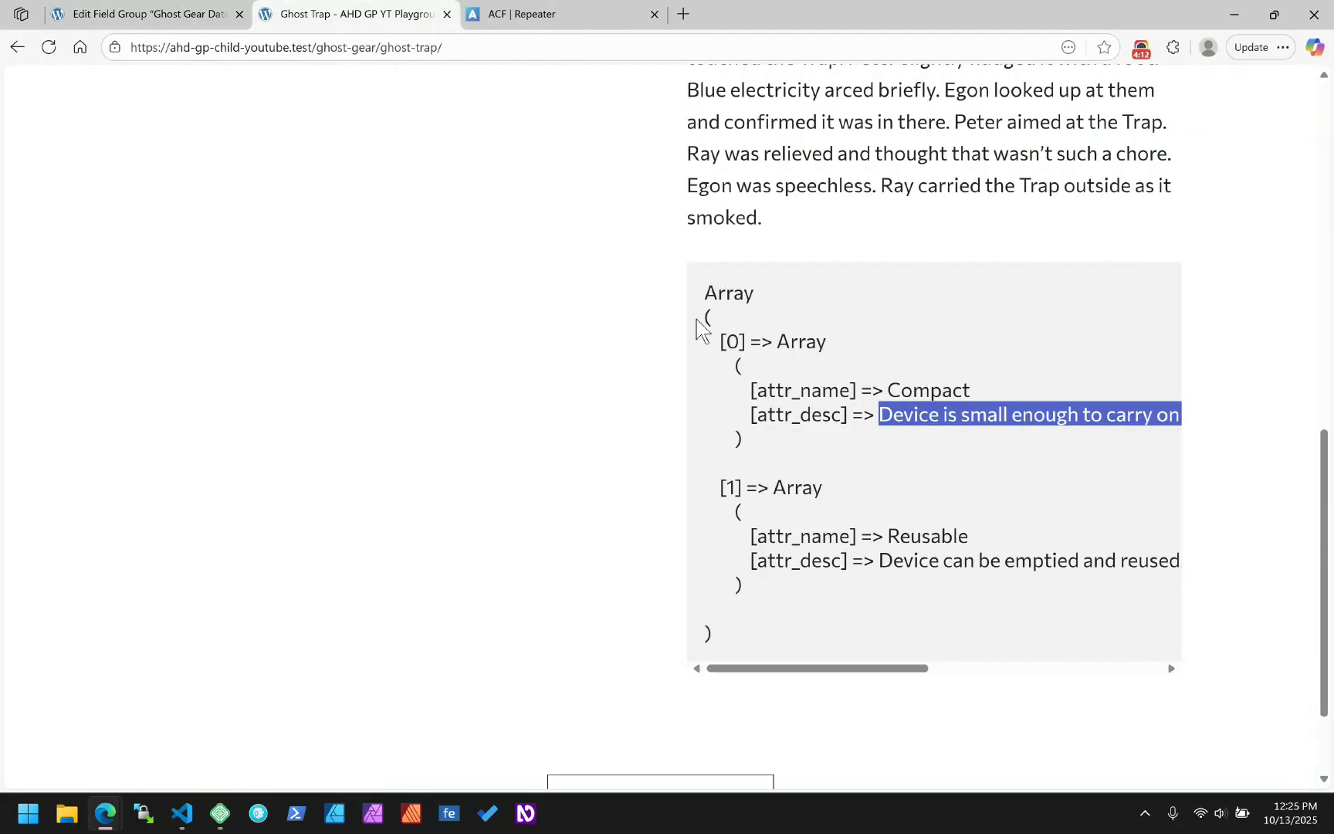
left_click_drag(707, 294, 792, 643)
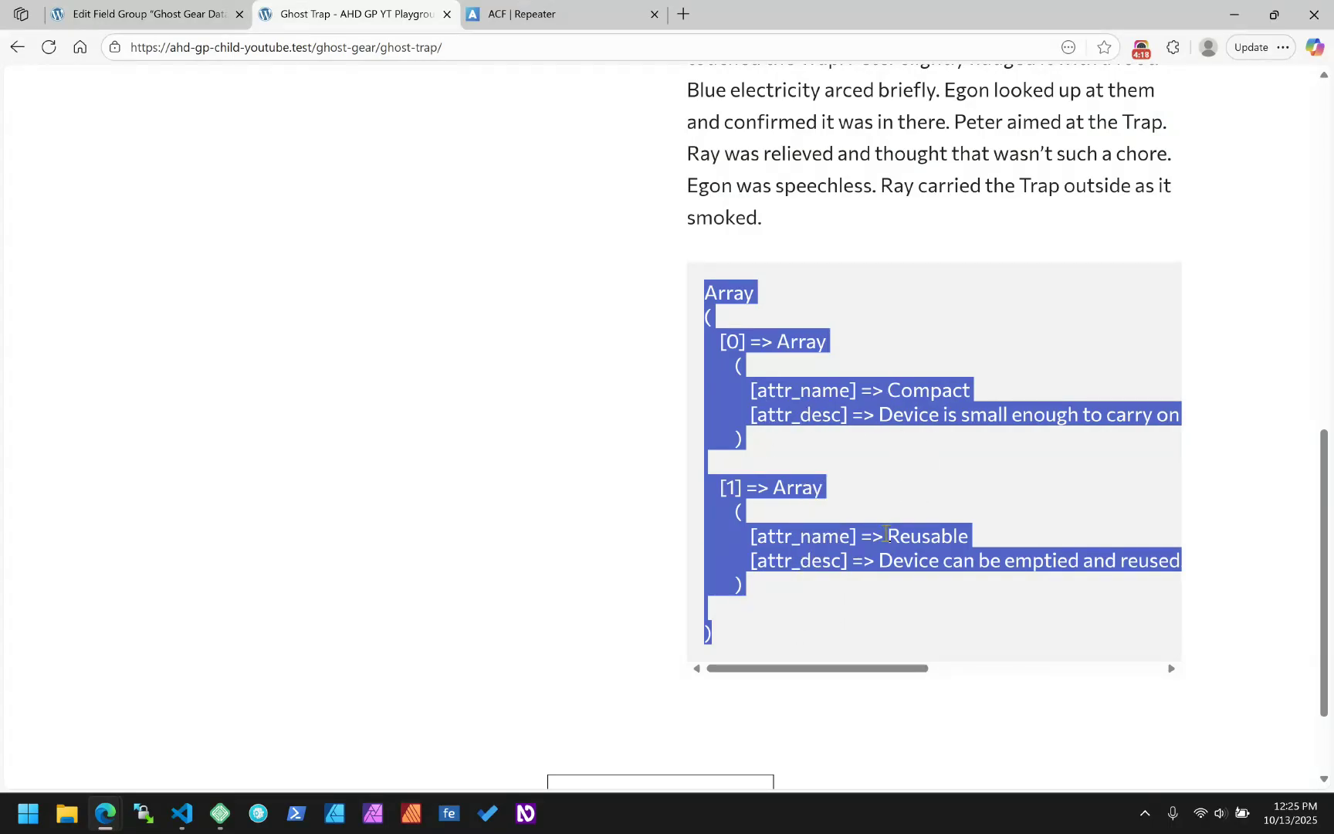
left_click(128, 14)
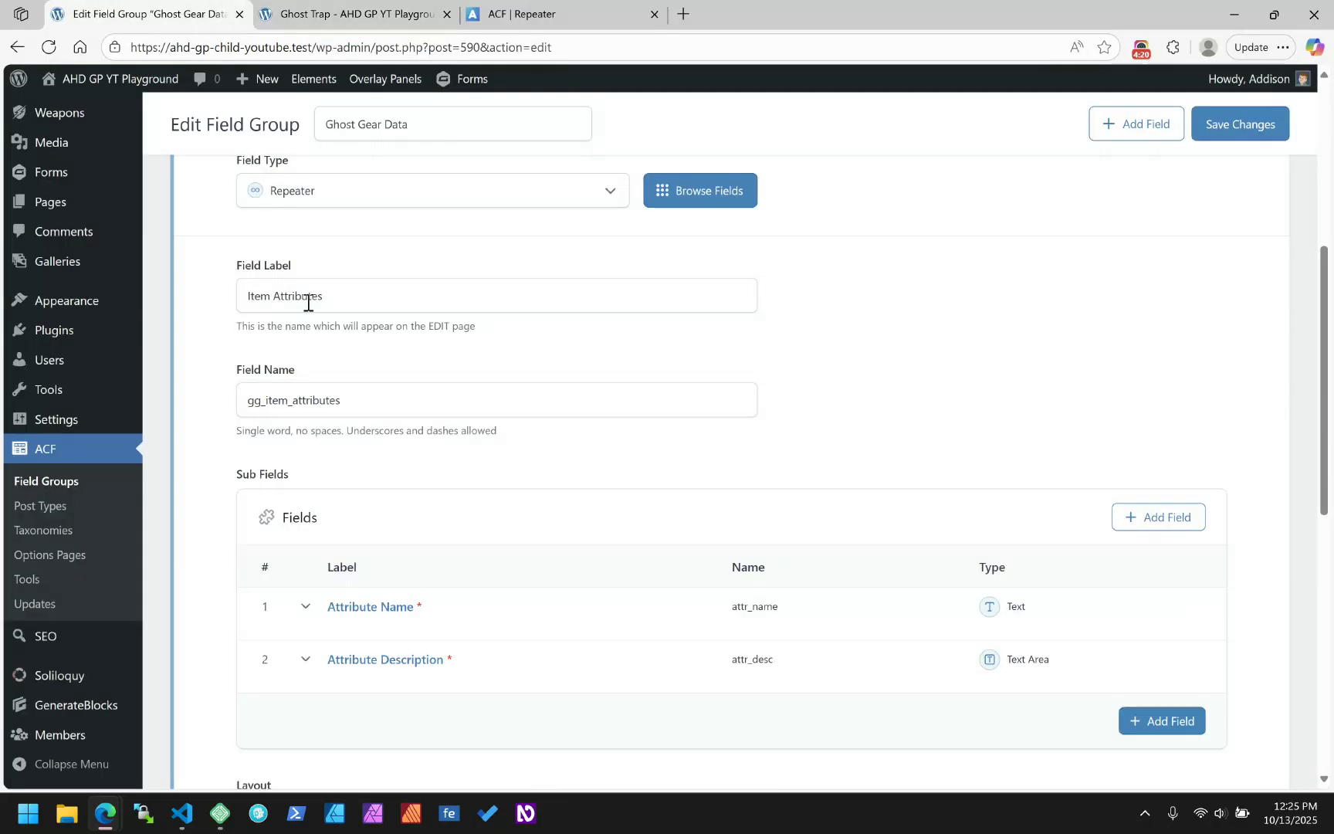
scroll(533, 509, "up", 5)
scroll(425, 417, "down", 3)
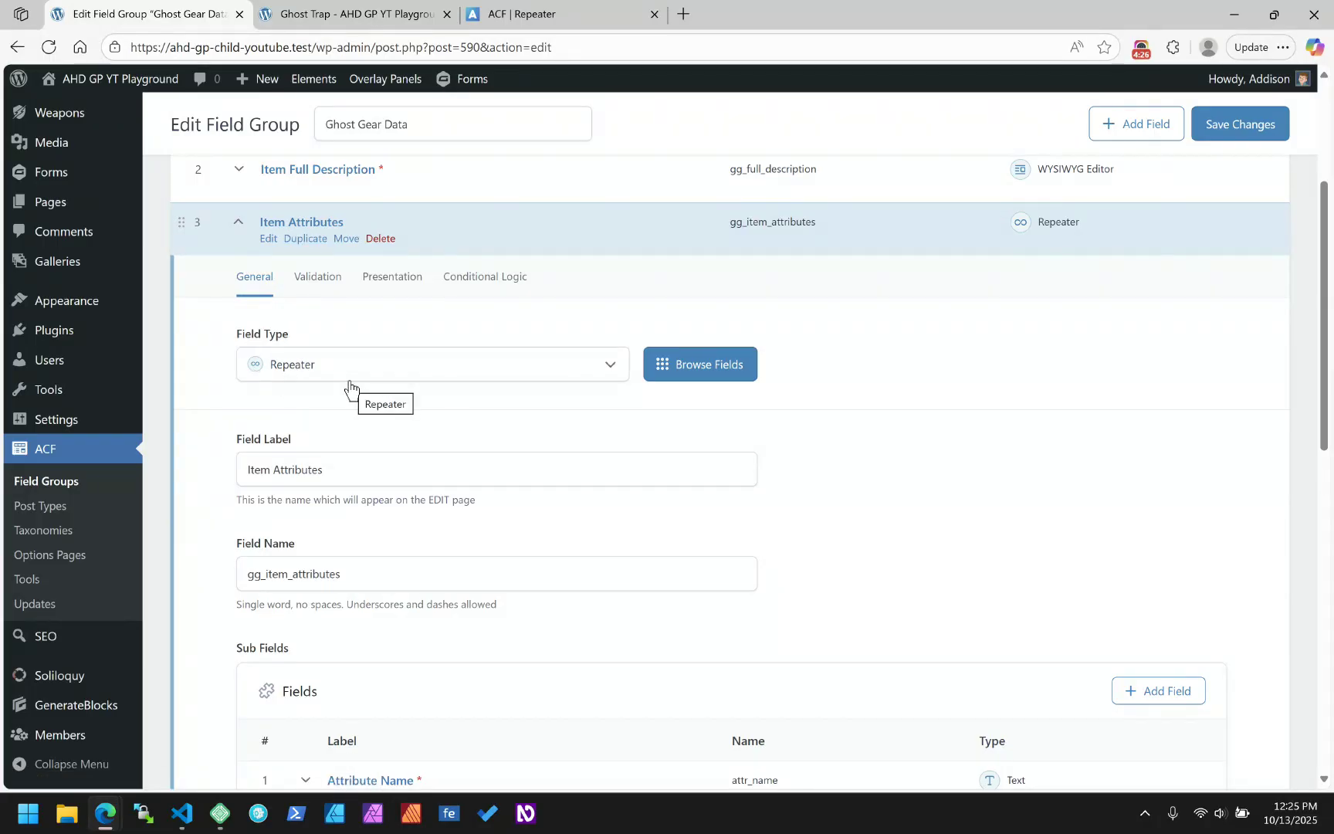
- Read the Description section of the ACF Repeater field documentation
left_click(530, 13)
scroll(529, 371, "up", 3)
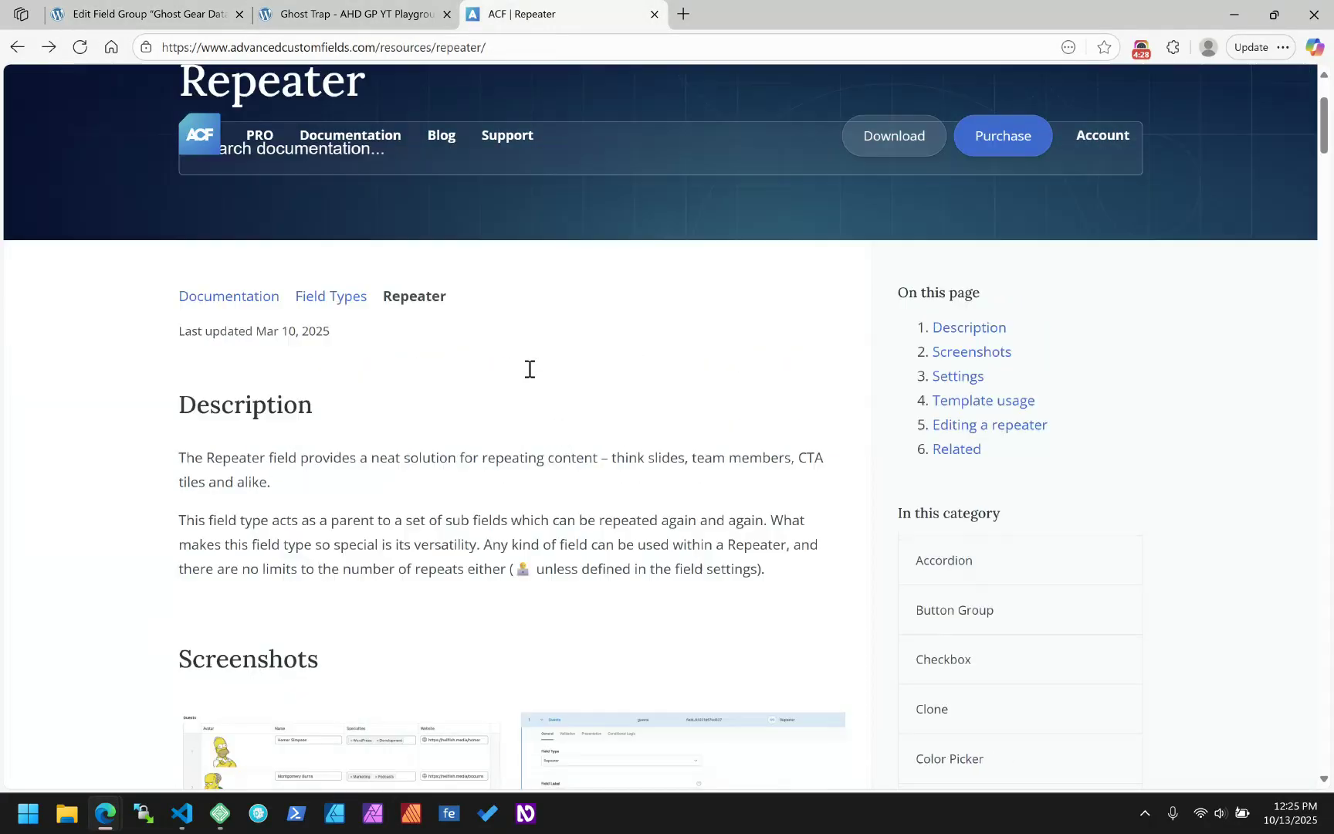
scroll(528, 373, "down", 3)
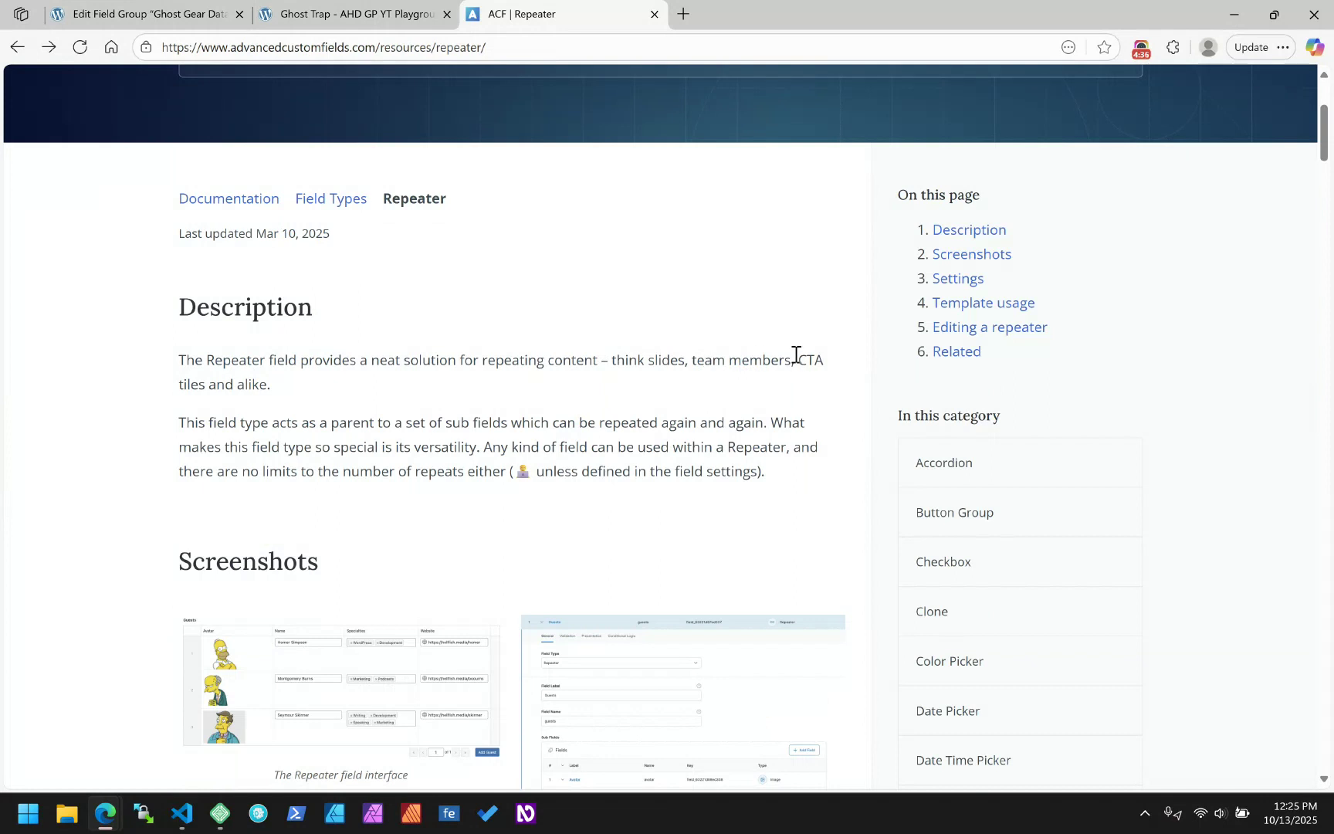
left_click_drag(798, 360, 824, 363)
- View the documentation's Repeater field interface screenshot at full size and return to the article
scroll(482, 385, "down", 5)
left_click(347, 271)
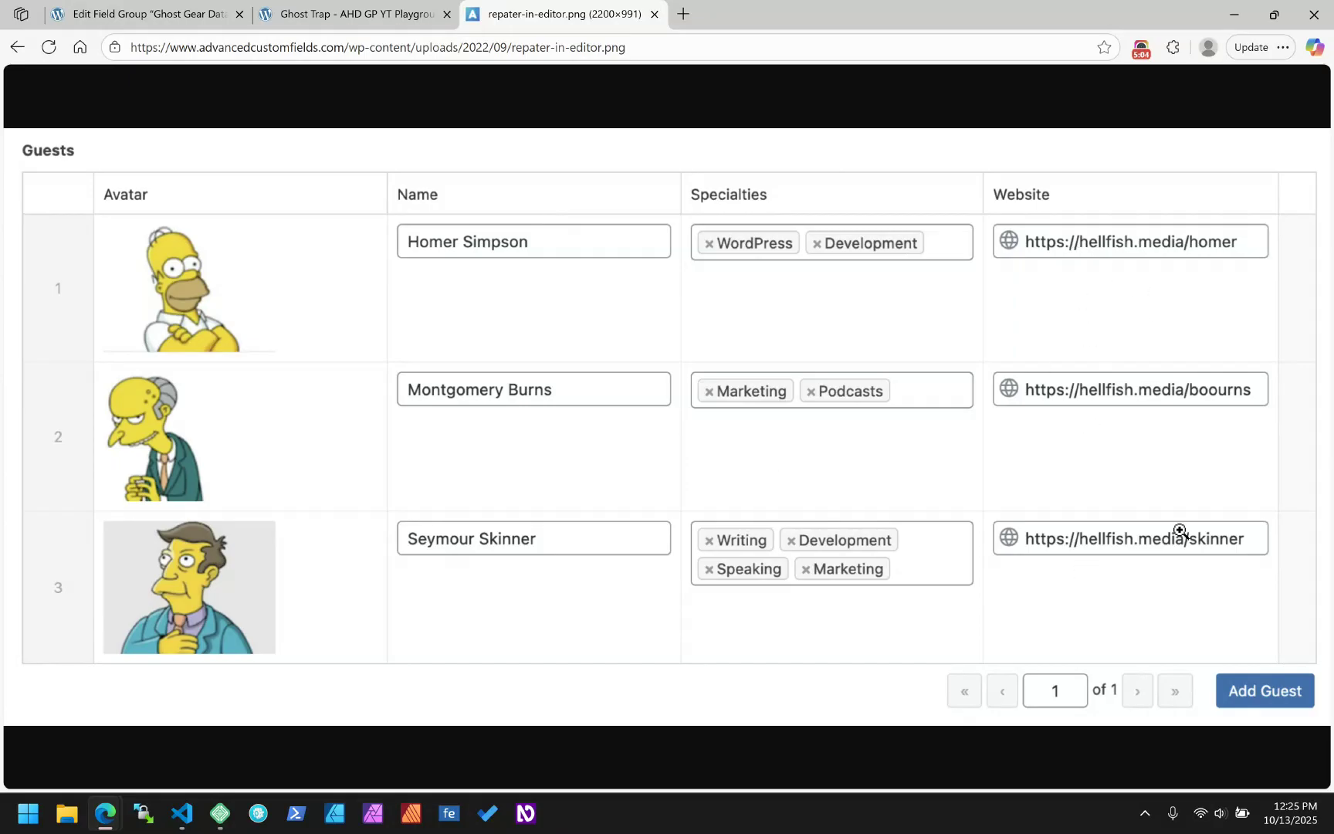
left_click(16, 47)
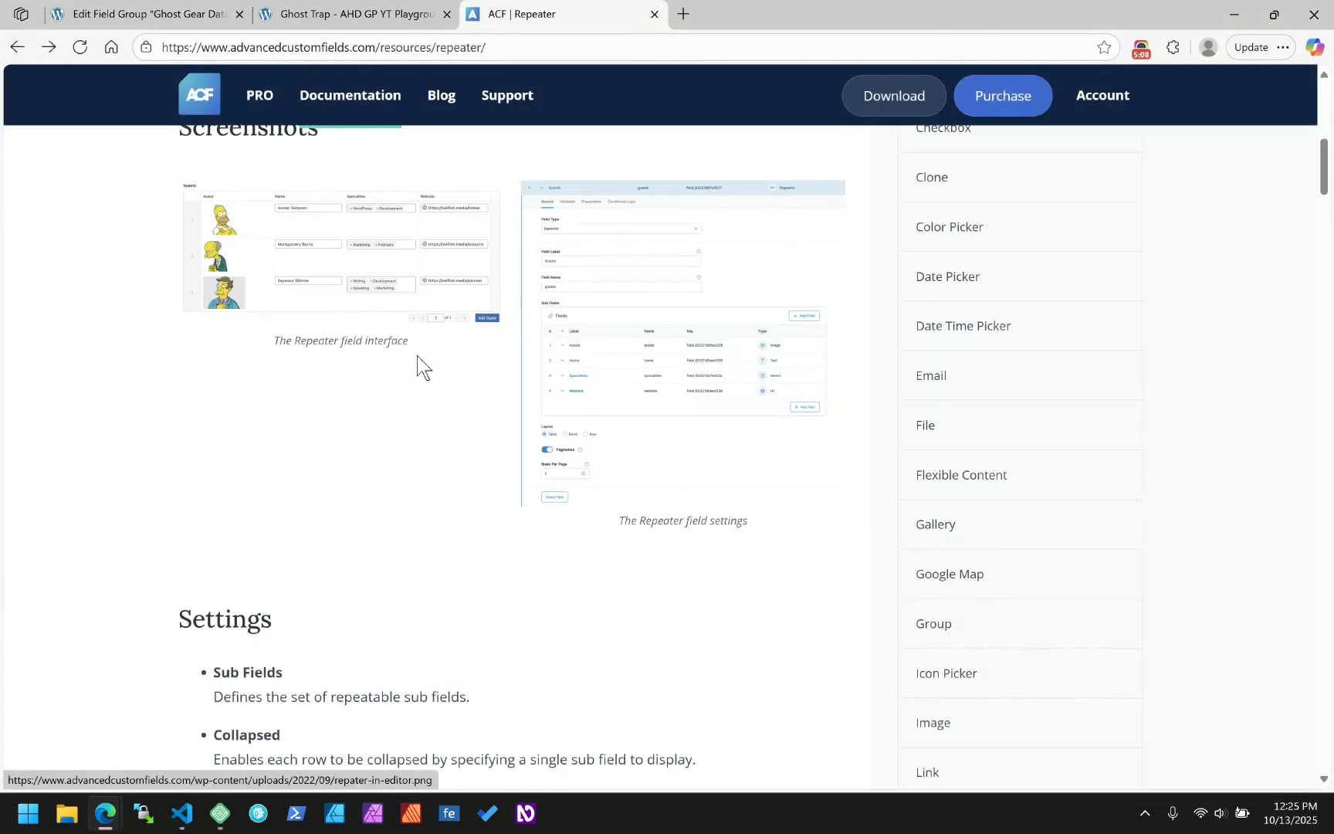
- View the documentation's Repeater field settings screenshot at full size, including its sub fields and layout options, and return to the article at 100% zoom
left_click(677, 347)
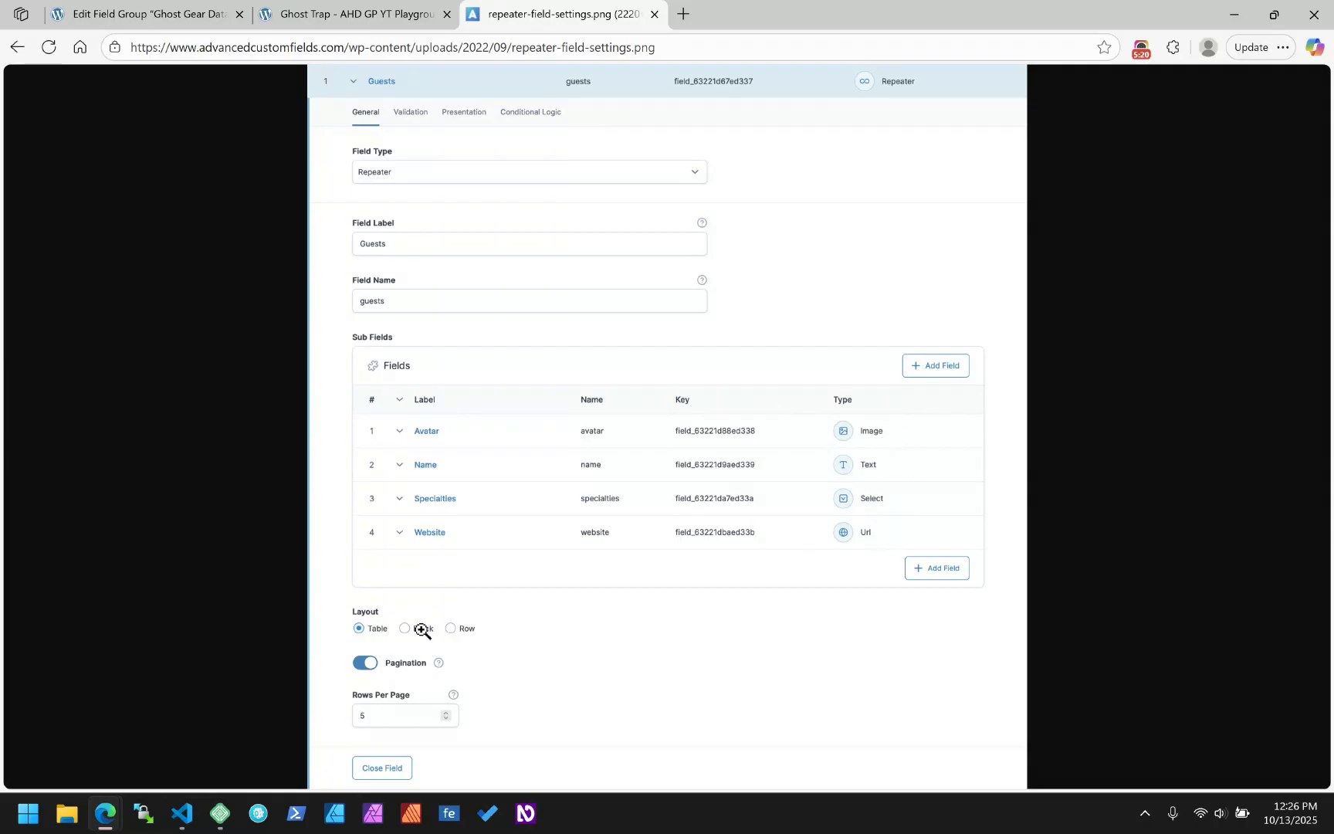
left_click(17, 47)
left_click(709, 419)
left_click(759, 484)
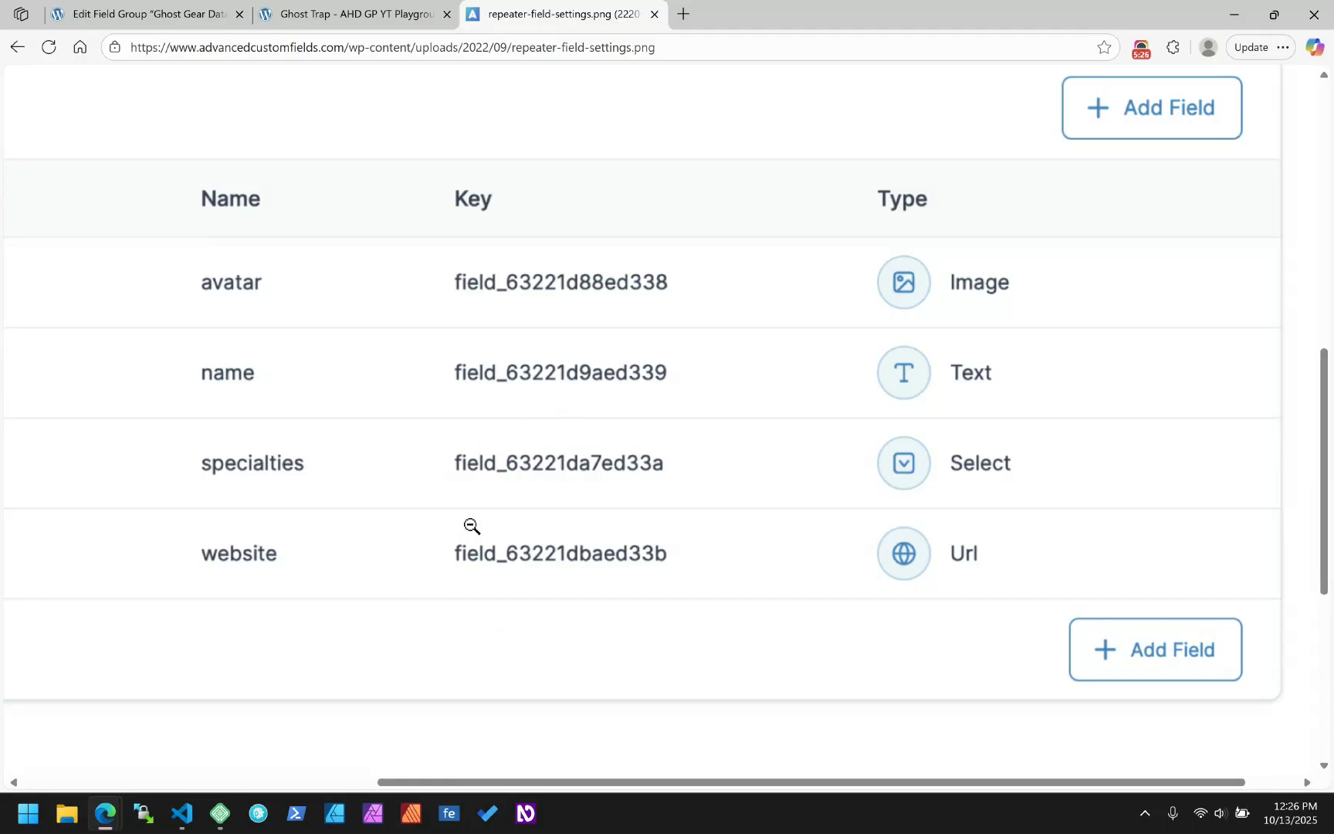
key("ctrl+minus")
key("ctrl+minus")
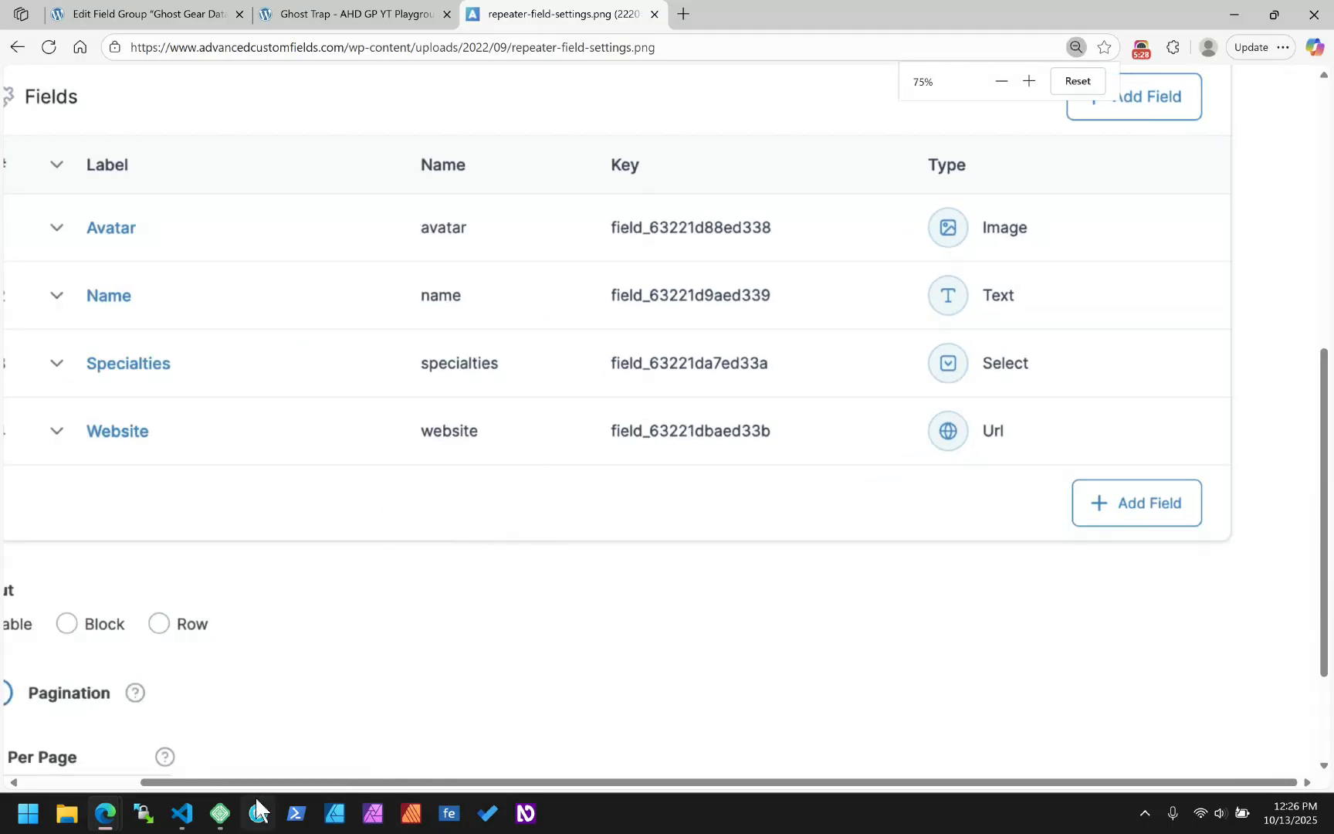
left_click_drag(247, 785, 183, 781)
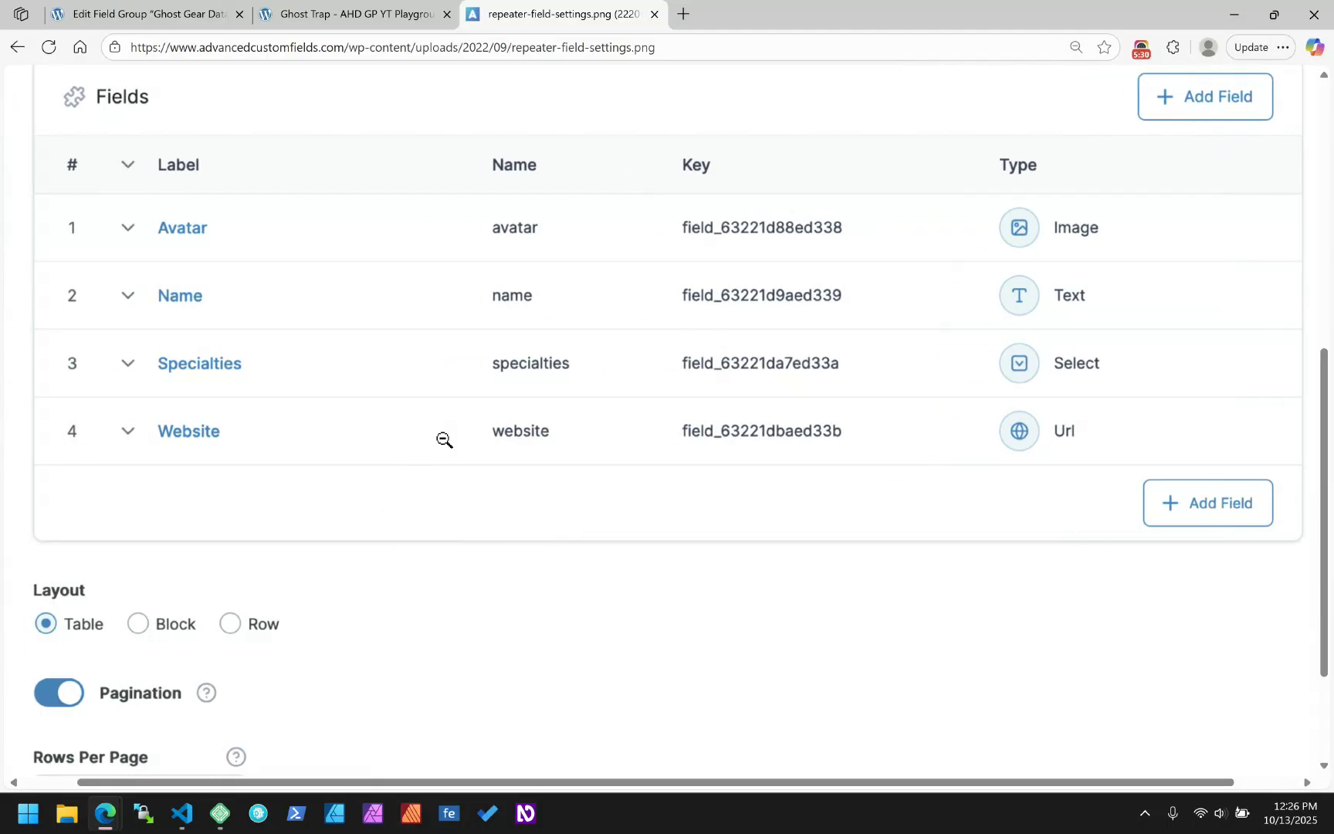
left_click(21, 54)
left_click(1077, 49)
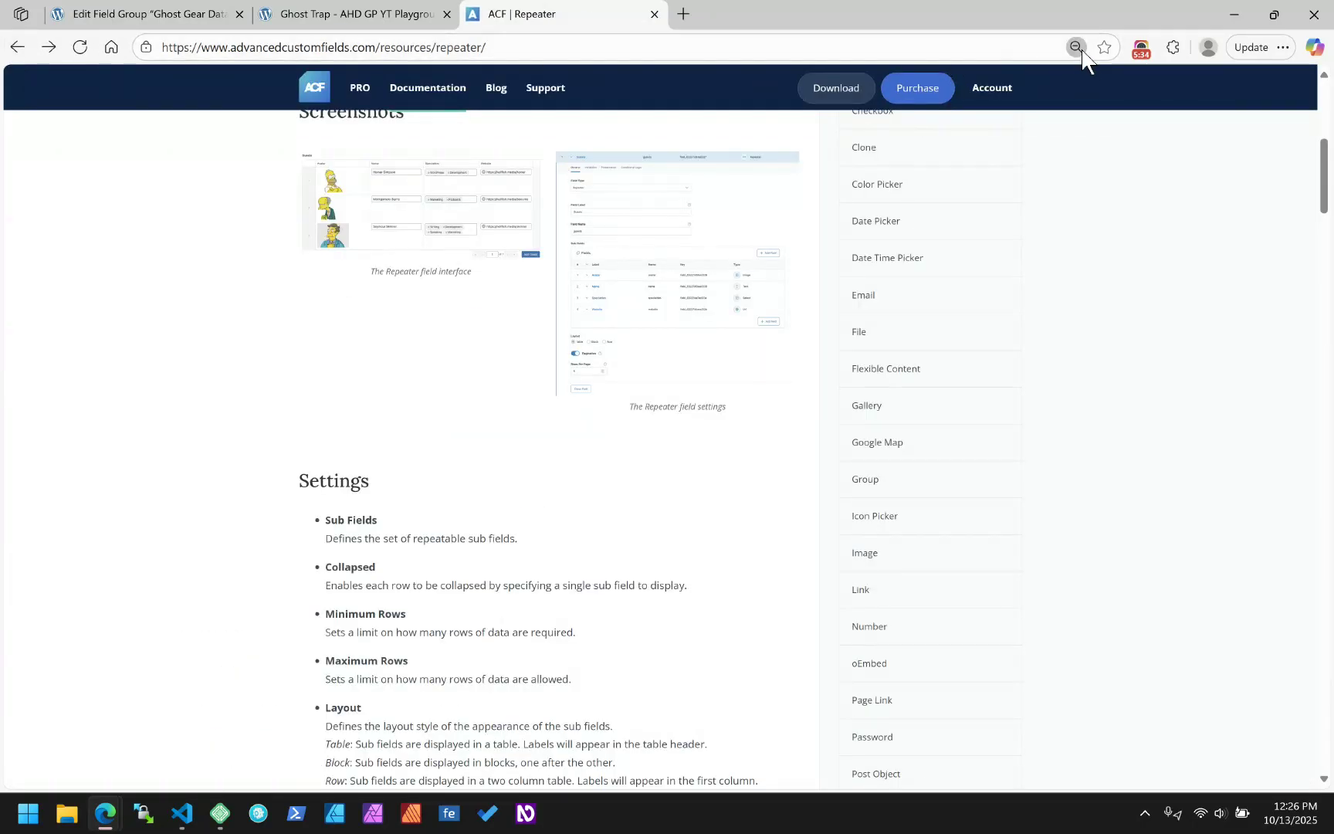
left_click(1078, 81)
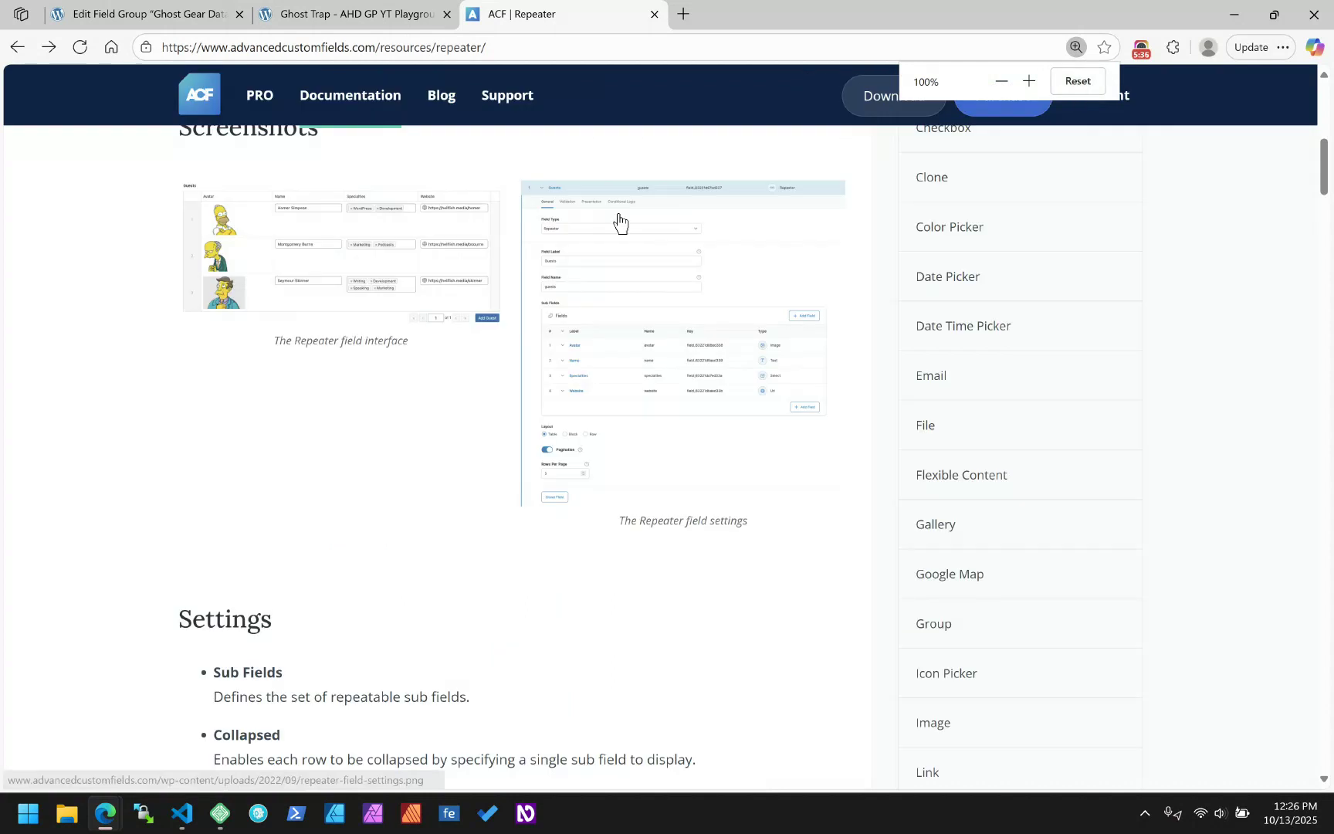
- Read the Basic loop example in the Repeater documentation, covering the have_rows check, the while loop with the_row, and get_sub_field
scroll(154, 409, "down", 3)
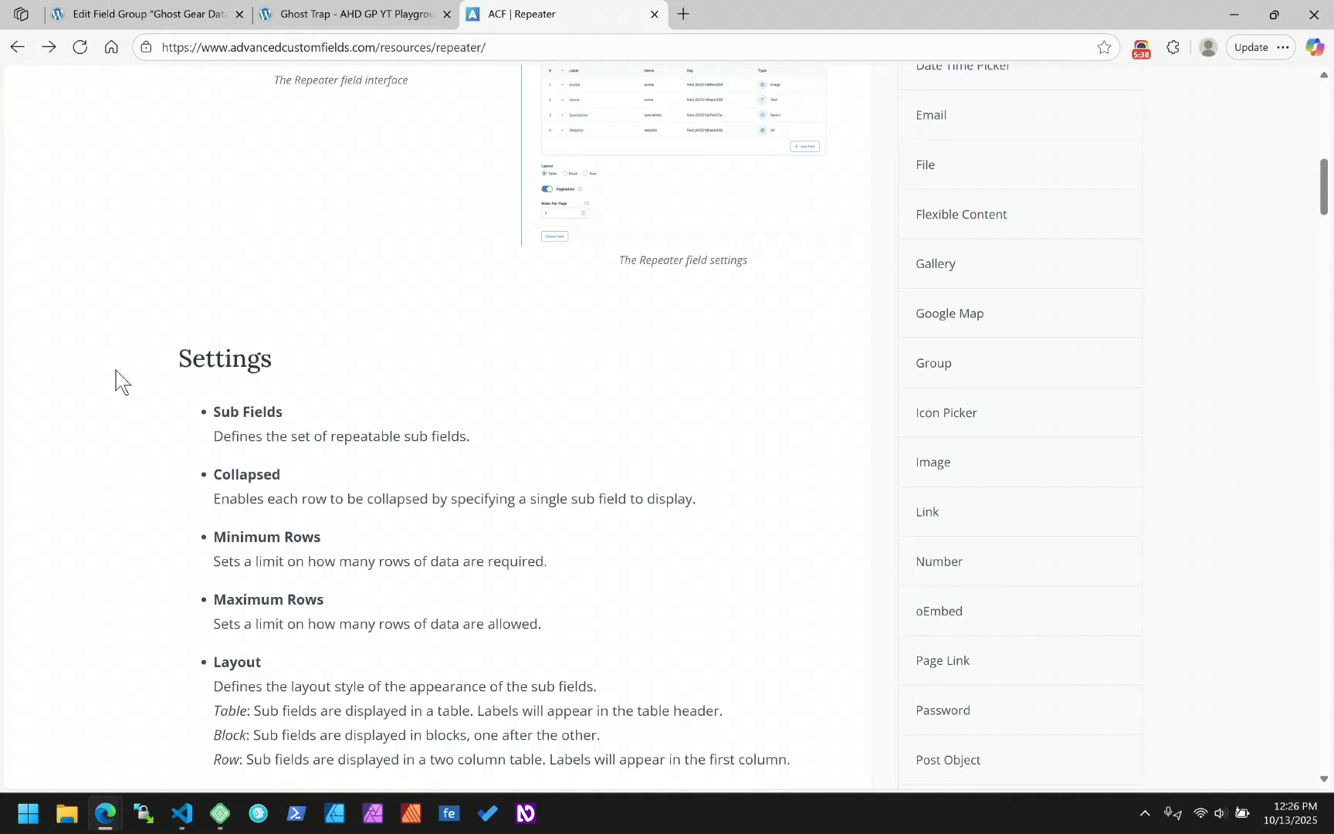
scroll(116, 370, "down", 9)
scroll(115, 370, "down", 6)
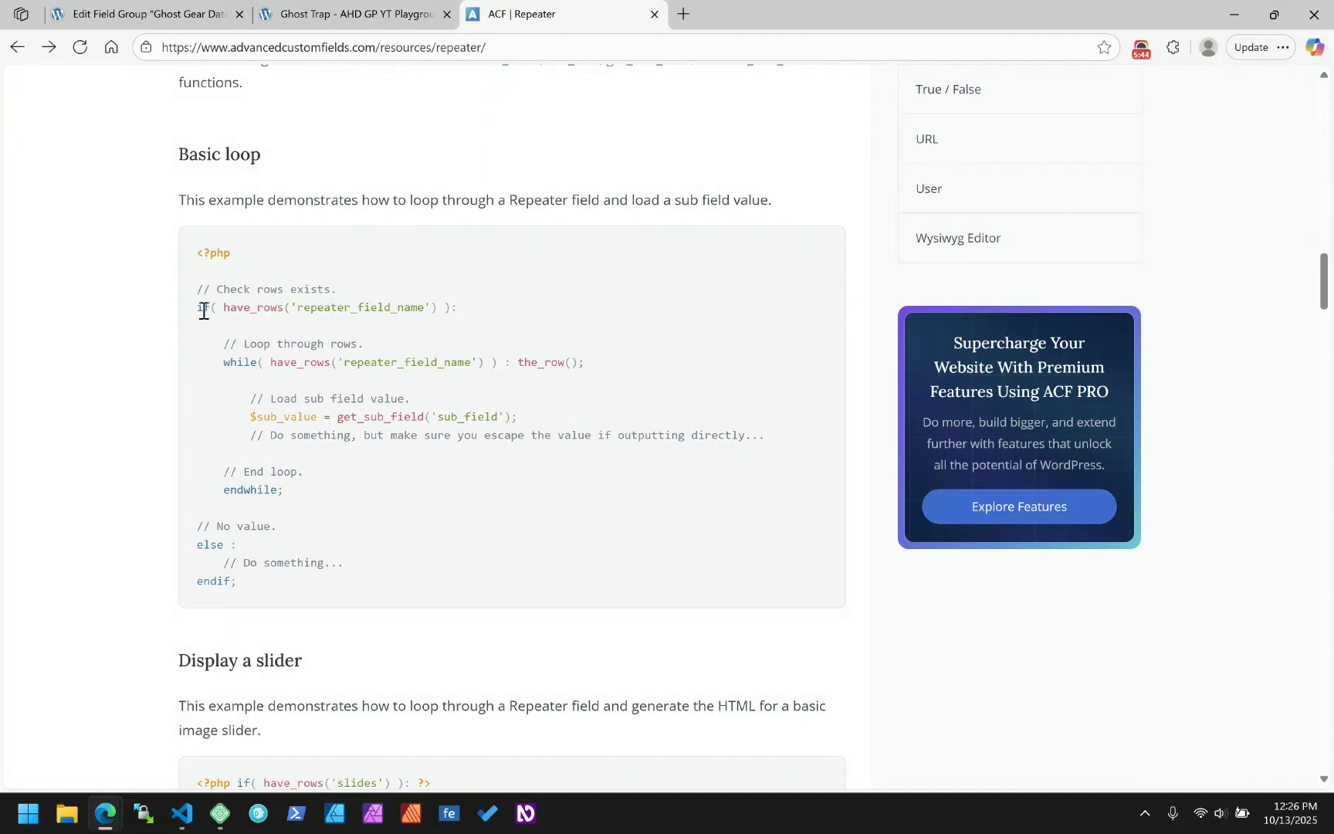
double_click(366, 306)
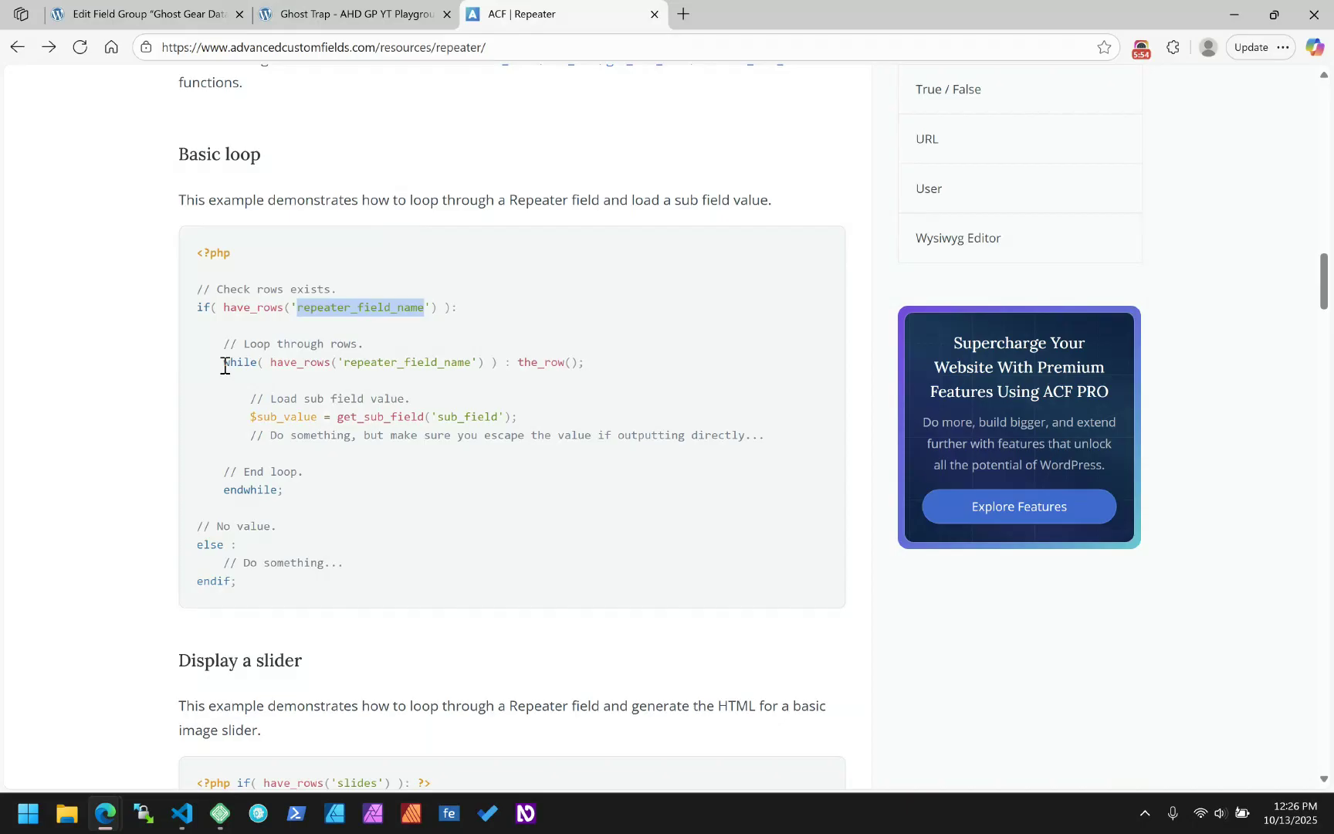
double_click(380, 305)
left_click(285, 360)
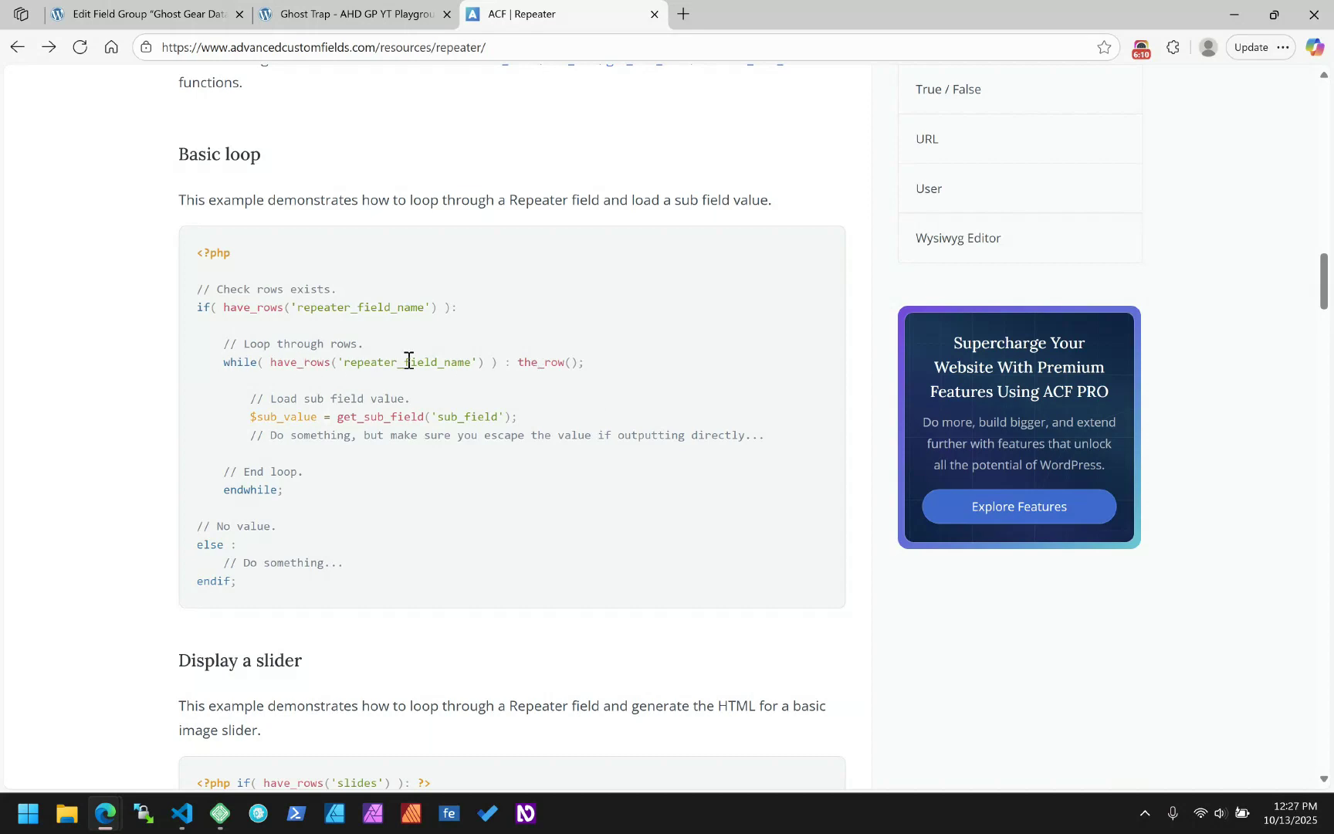
double_click(546, 365)
left_click_drag(250, 399, 306, 434)
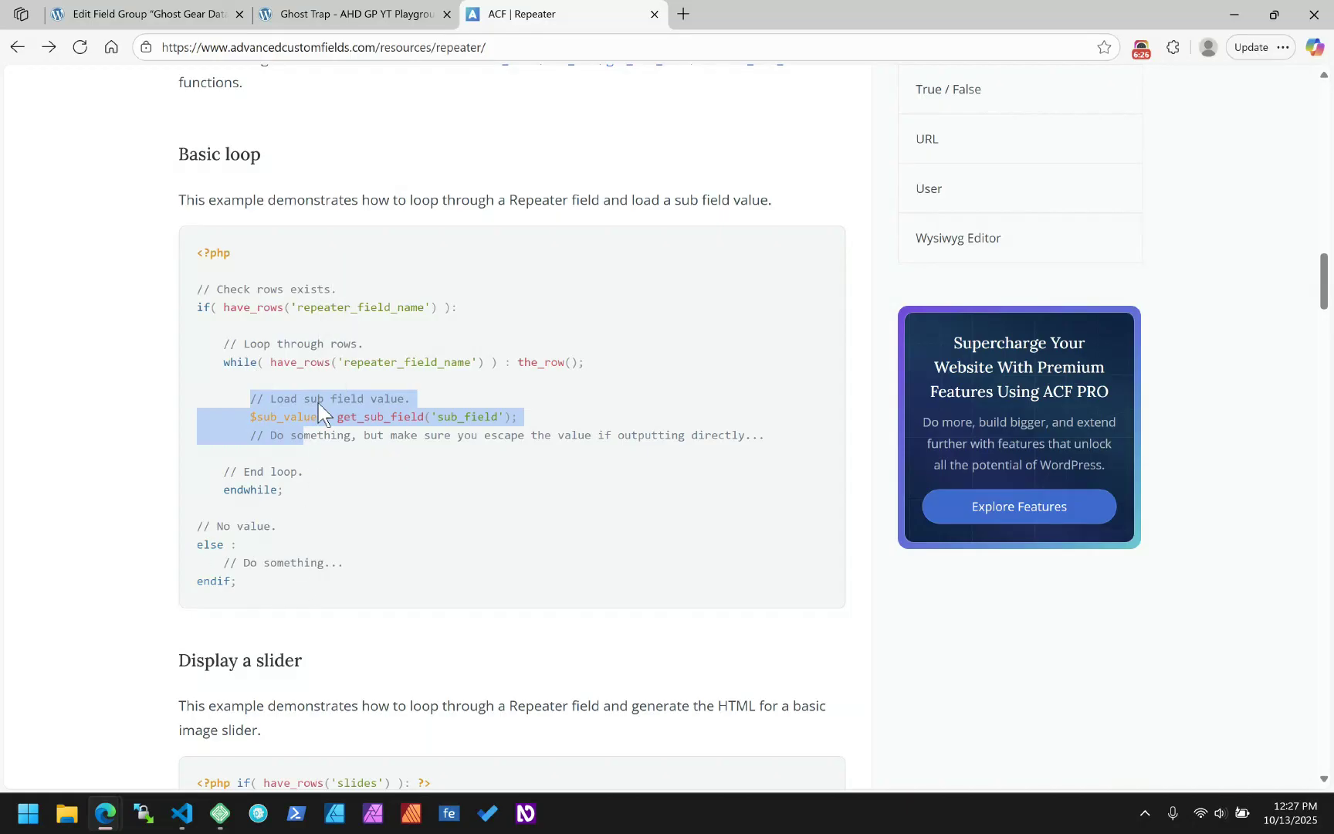
left_click(361, 397)
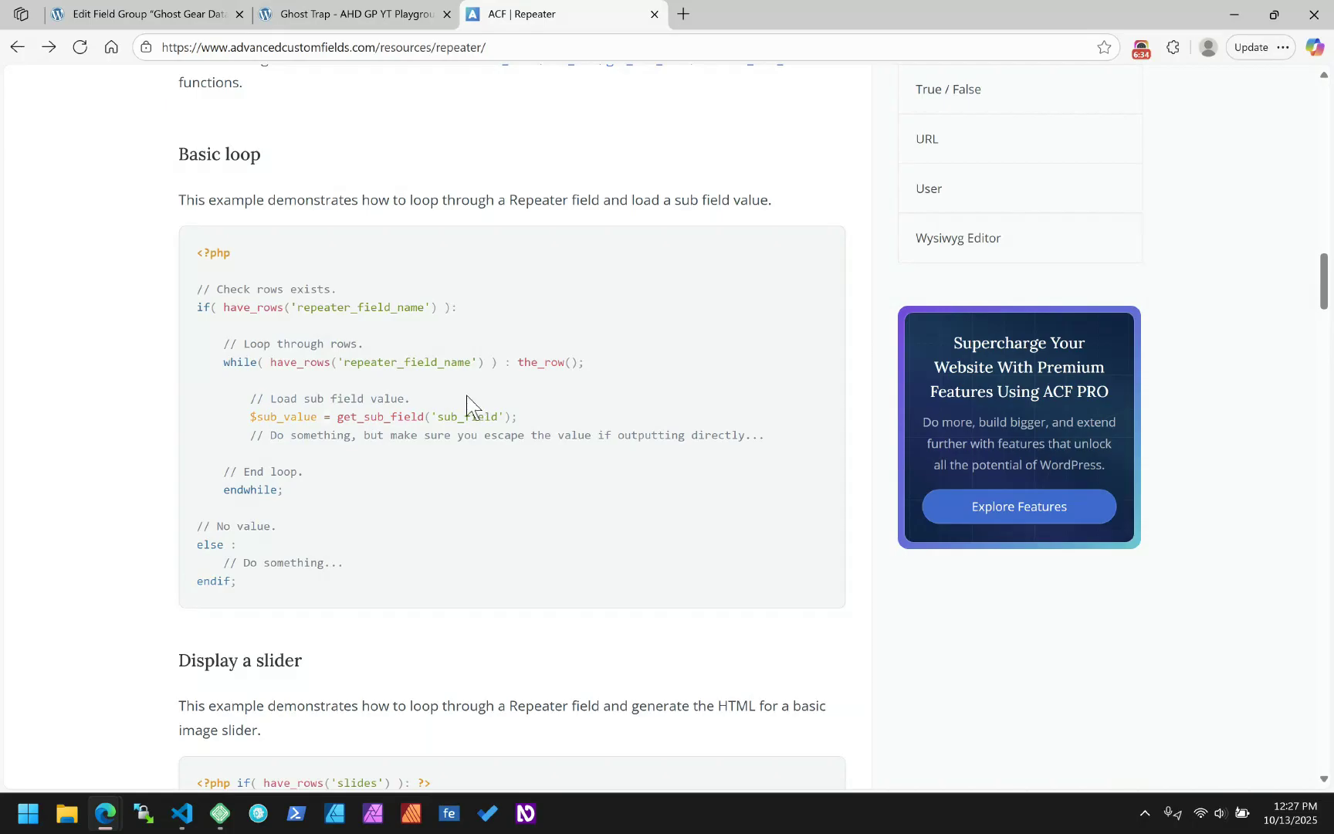
- Return to the Ghost Gear Data field group and examine the General settings of the Attribute Name sub field
left_click(332, 12)
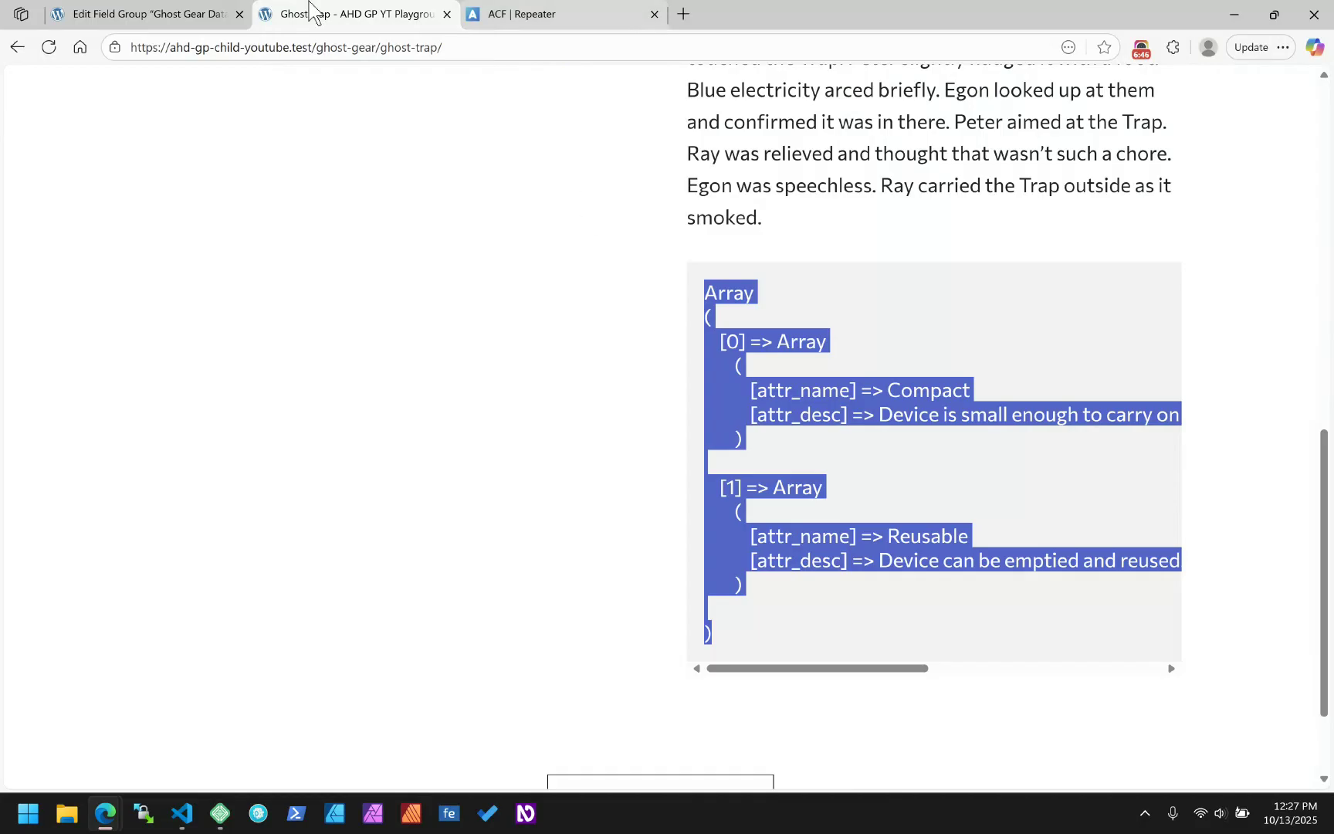
left_click(155, 14)
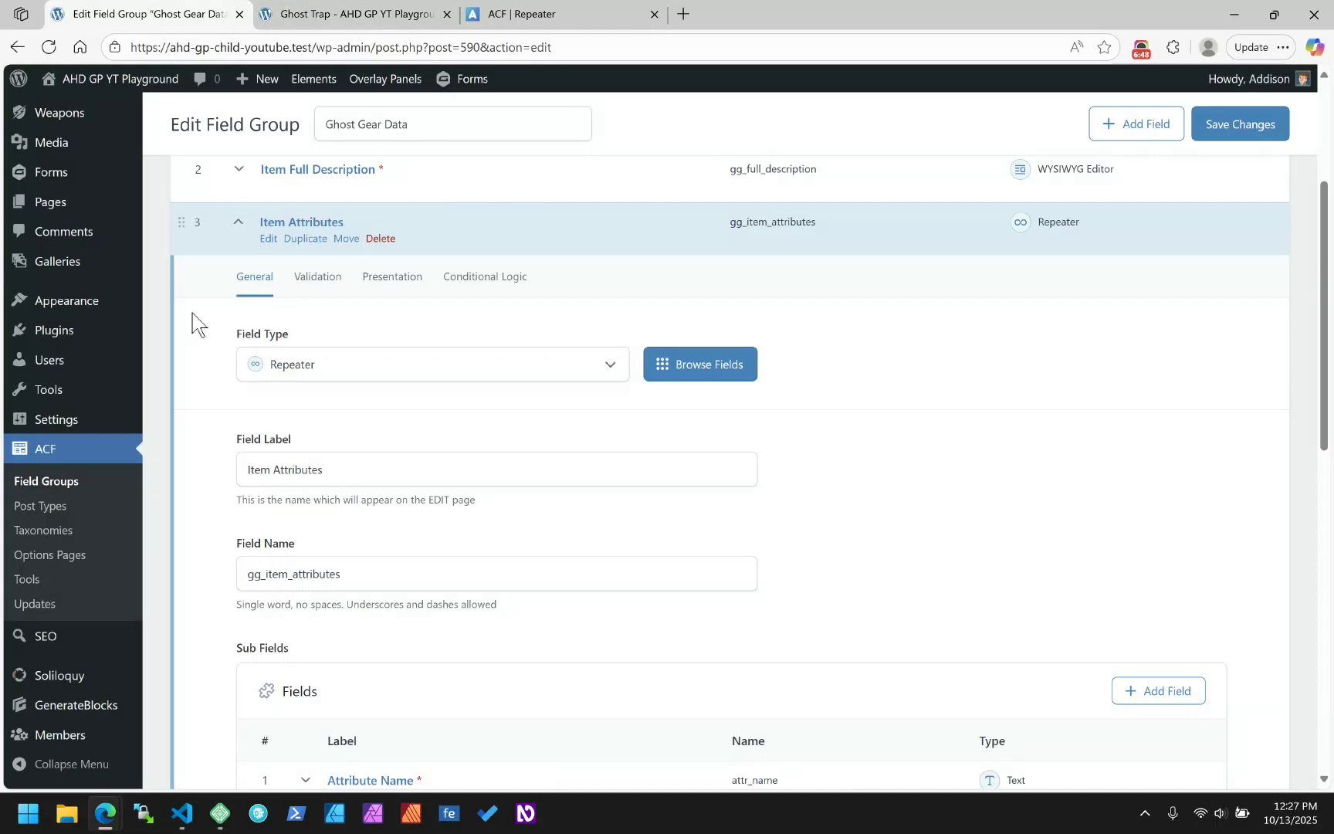
scroll(192, 313, "down", 4)
scroll(191, 312, "up", 1)
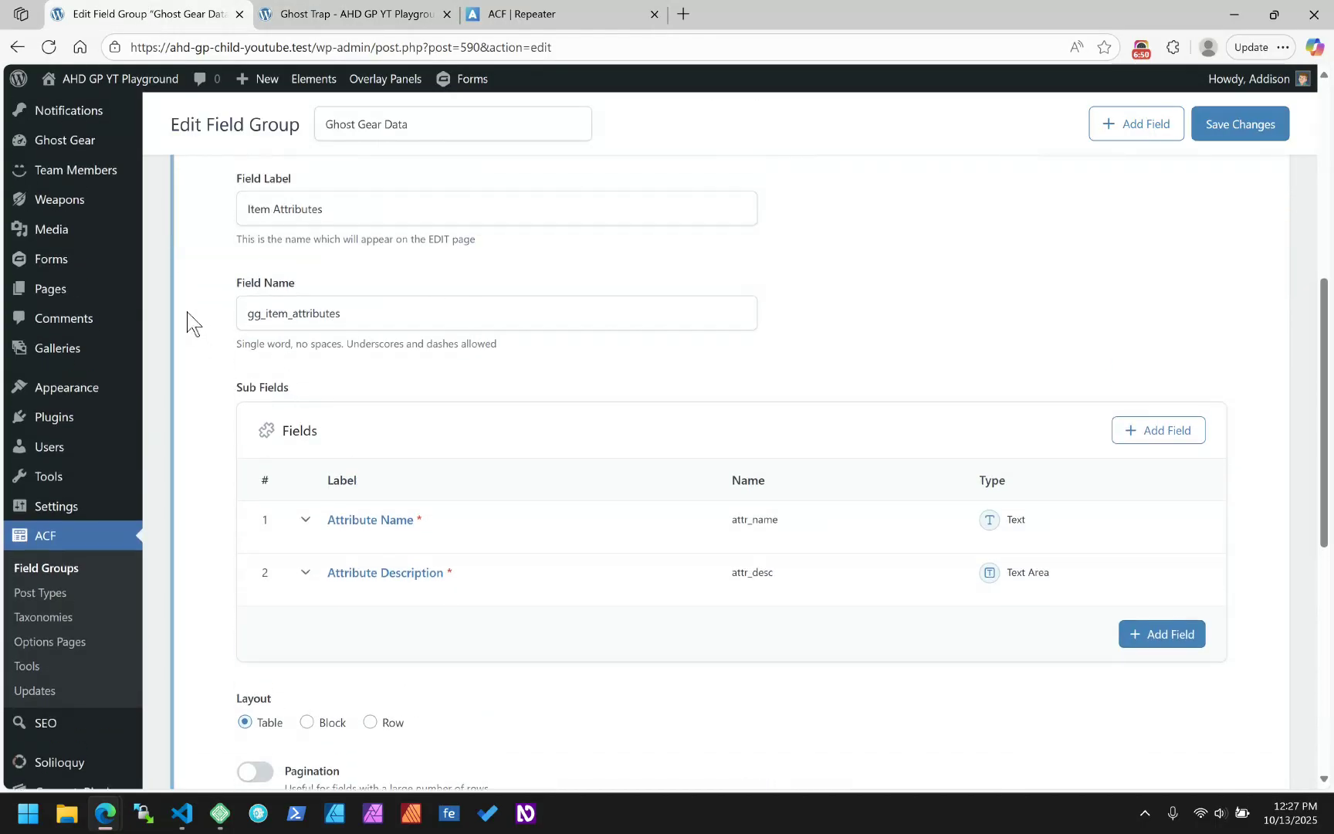
mouse_move(405, 549)
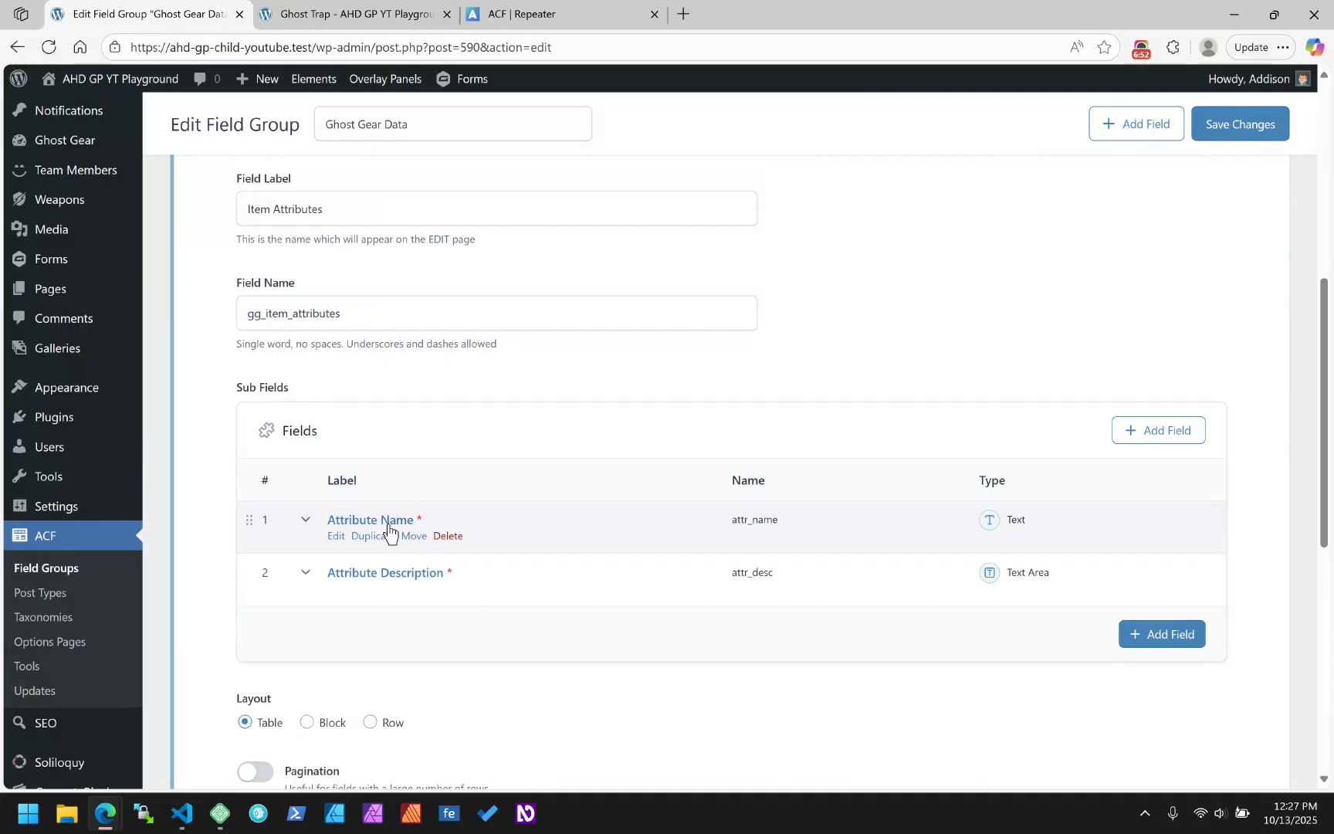
left_click(305, 522)
scroll(386, 448, "down", 3)
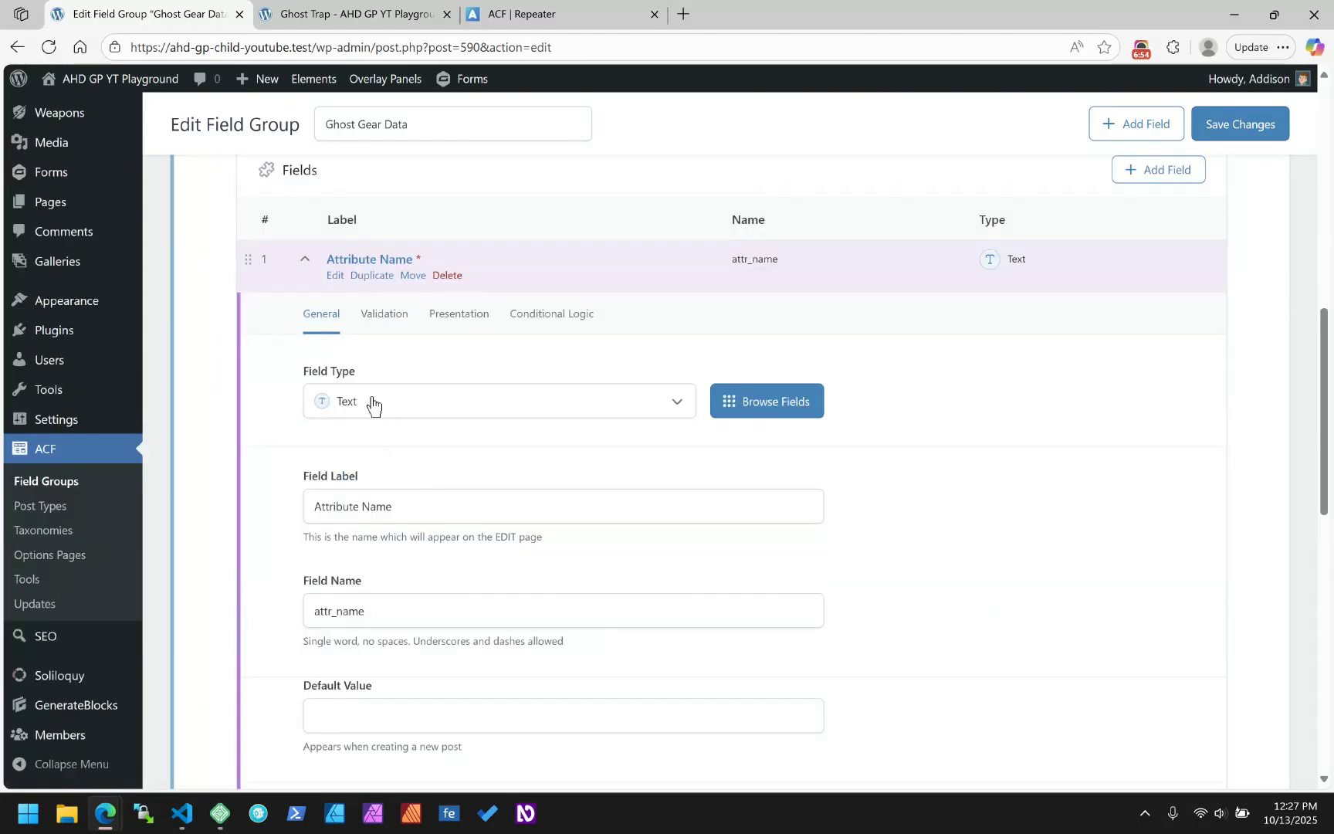
scroll(209, 536, "down", 5)
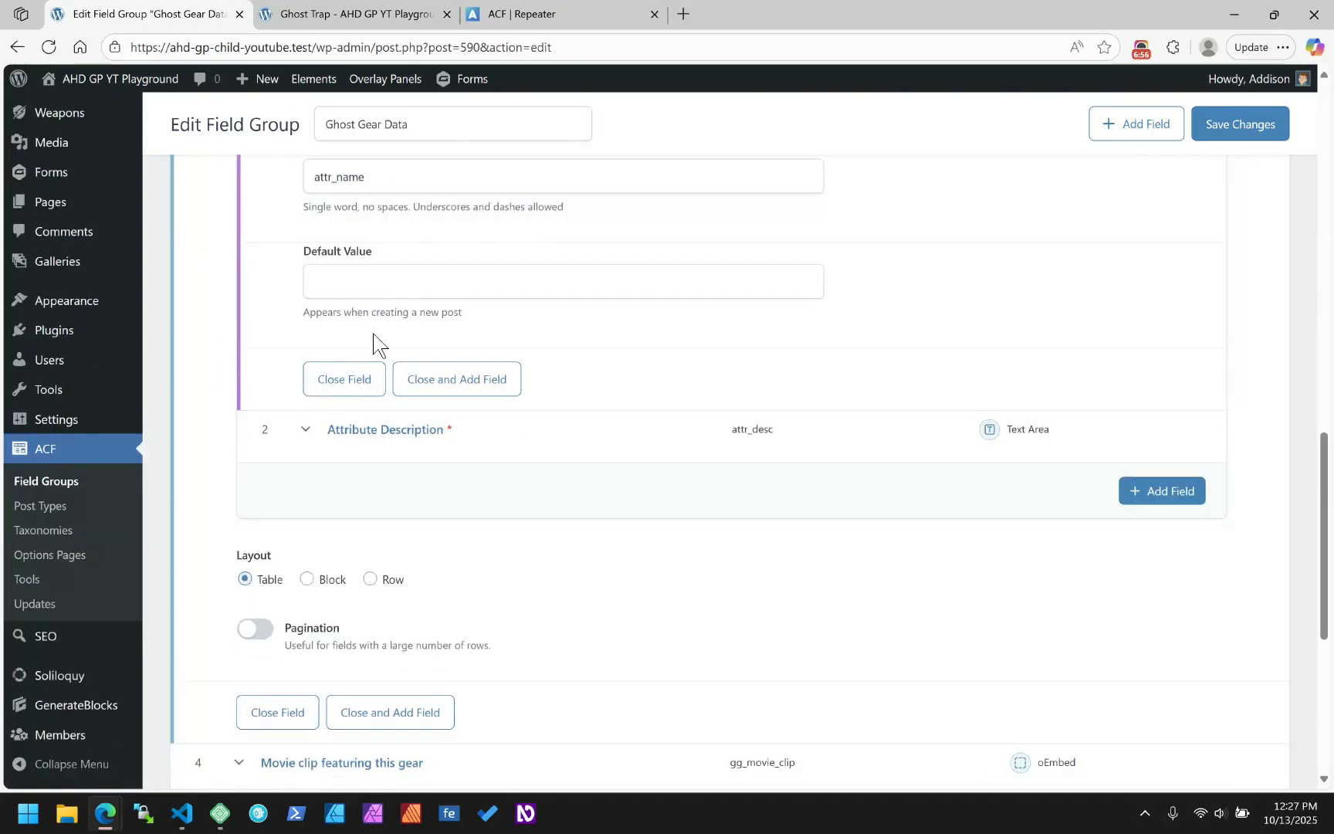
- Examine the General and Validation settings of the Attribute Description sub field, including its character limit
left_click(306, 429)
scroll(379, 404, "down", 2)
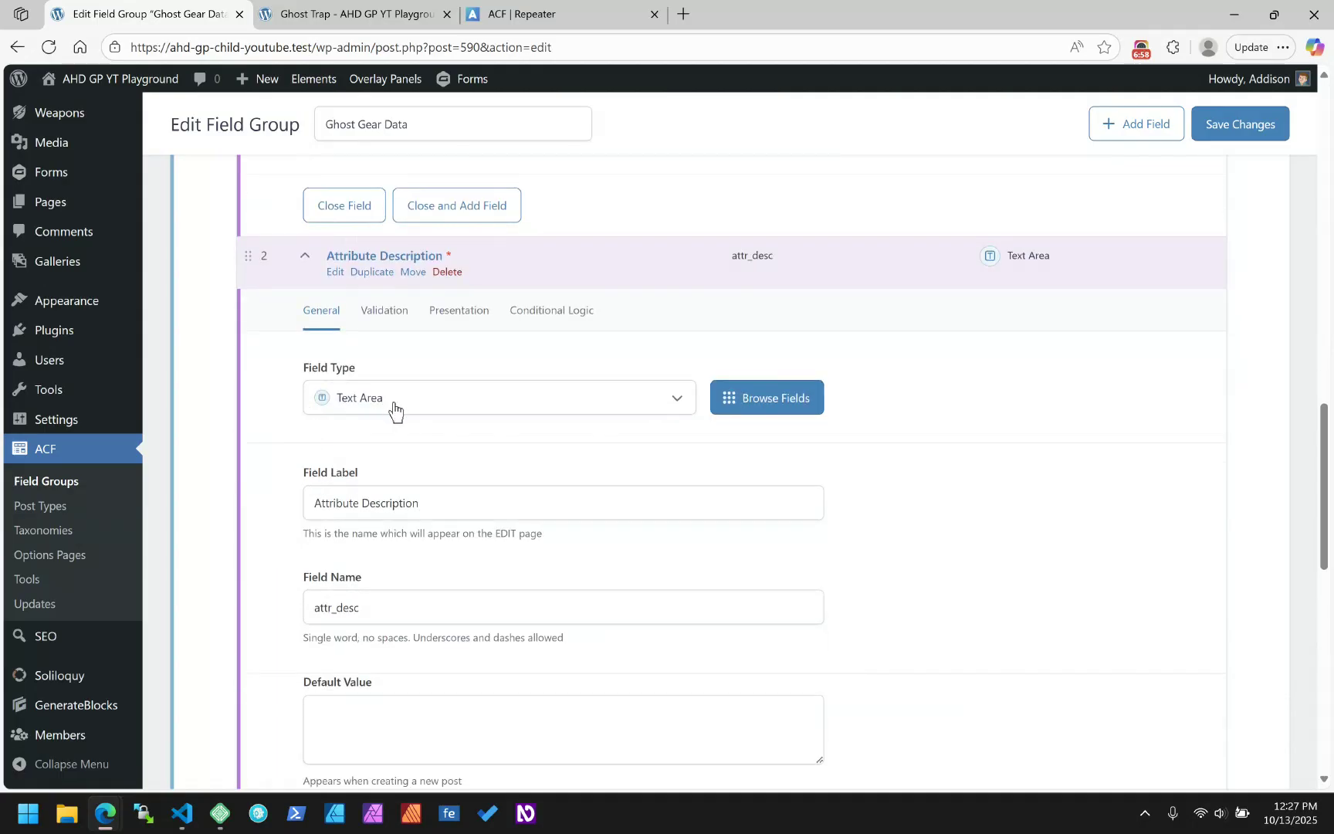
scroll(333, 453, "down", 3)
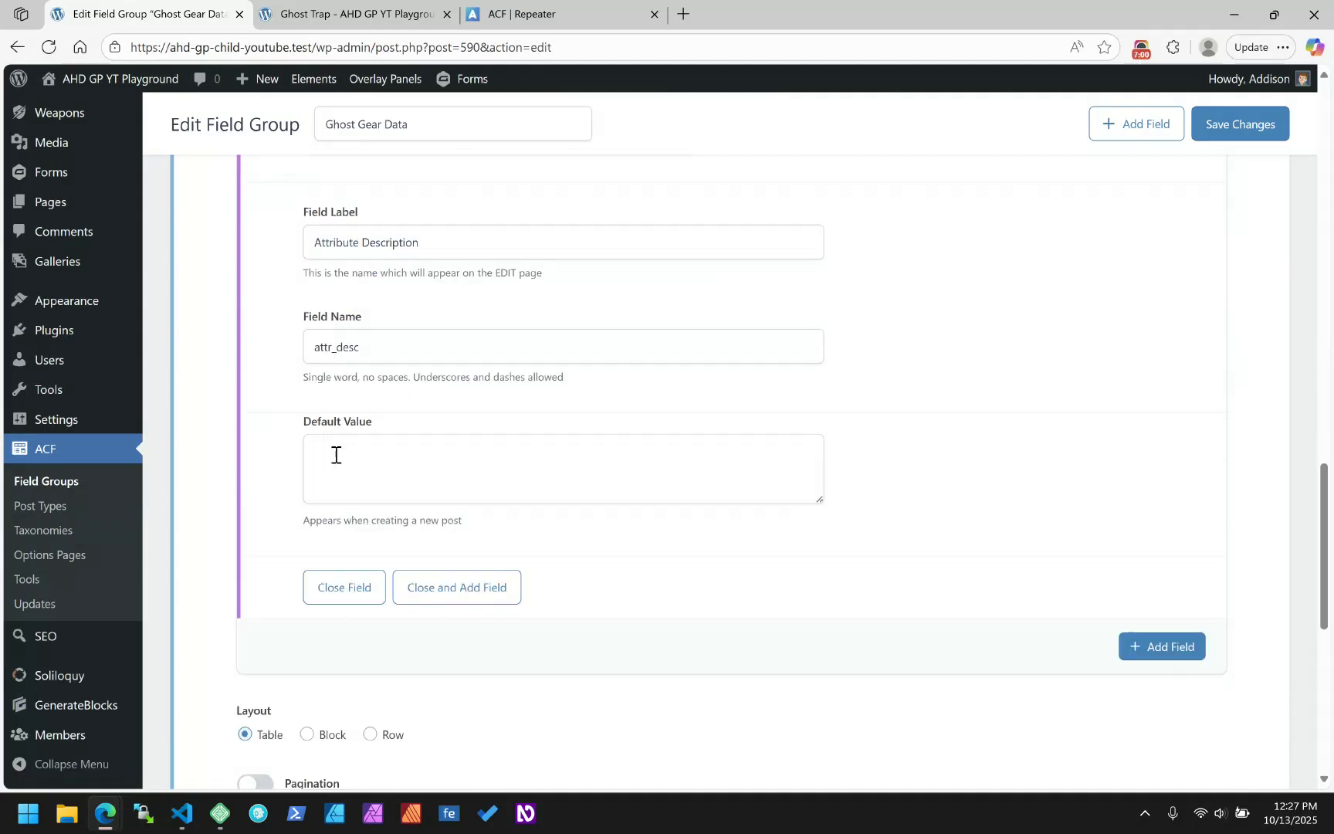
scroll(361, 471, "up", 2)
left_click(389, 243)
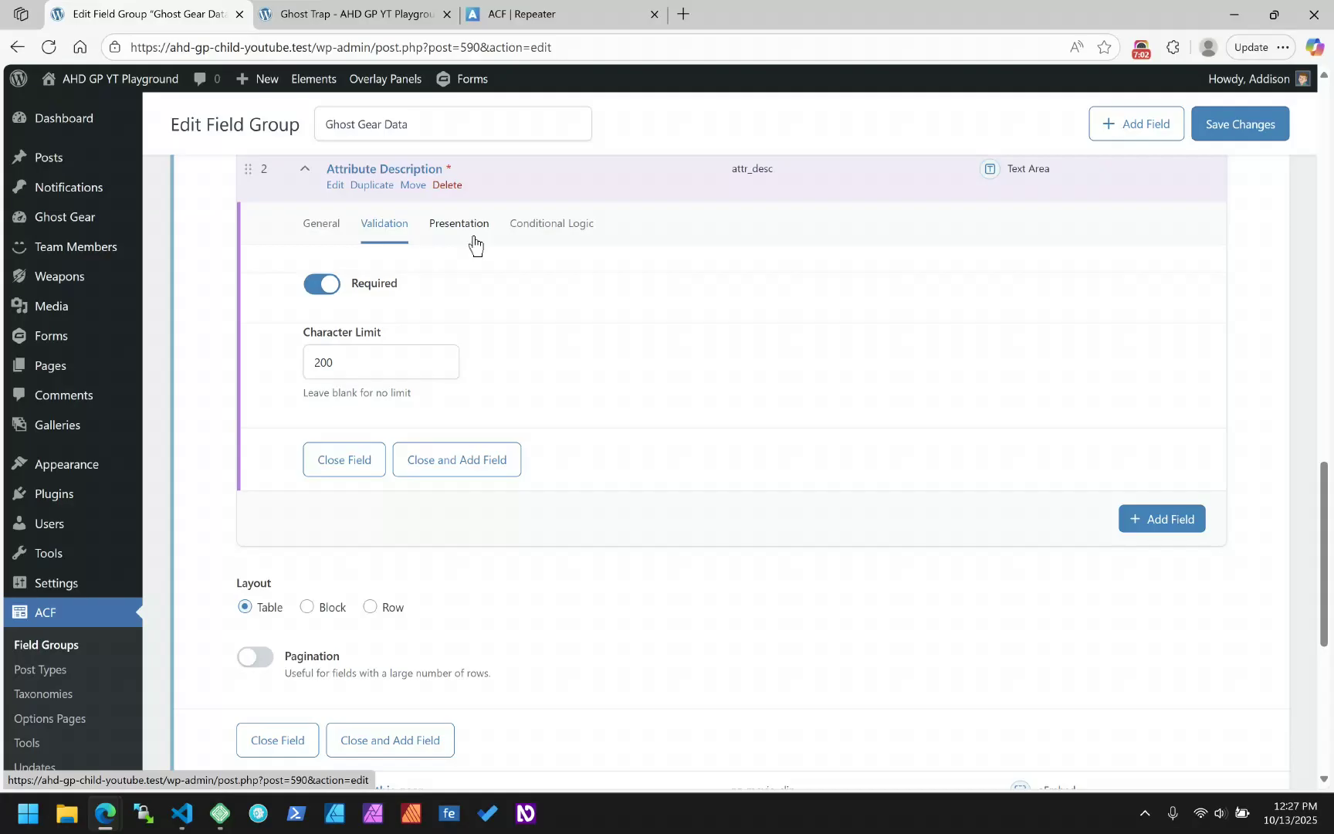
left_click(340, 356)
left_click_drag(340, 357, 285, 360)
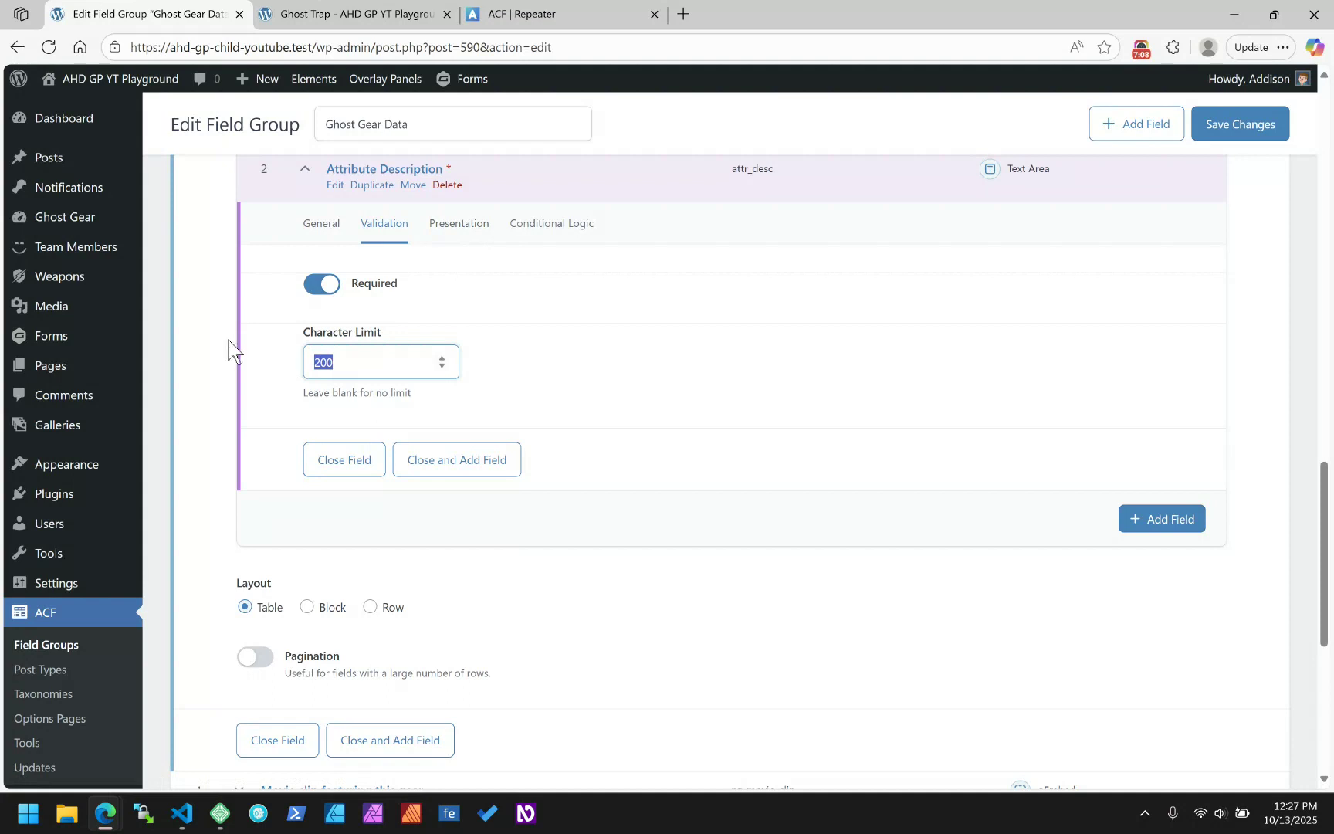
- Open the Ghost Trap item from the Ghost Gear list for editing and go to its Item Attributes
scroll(228, 340, "up", 3)
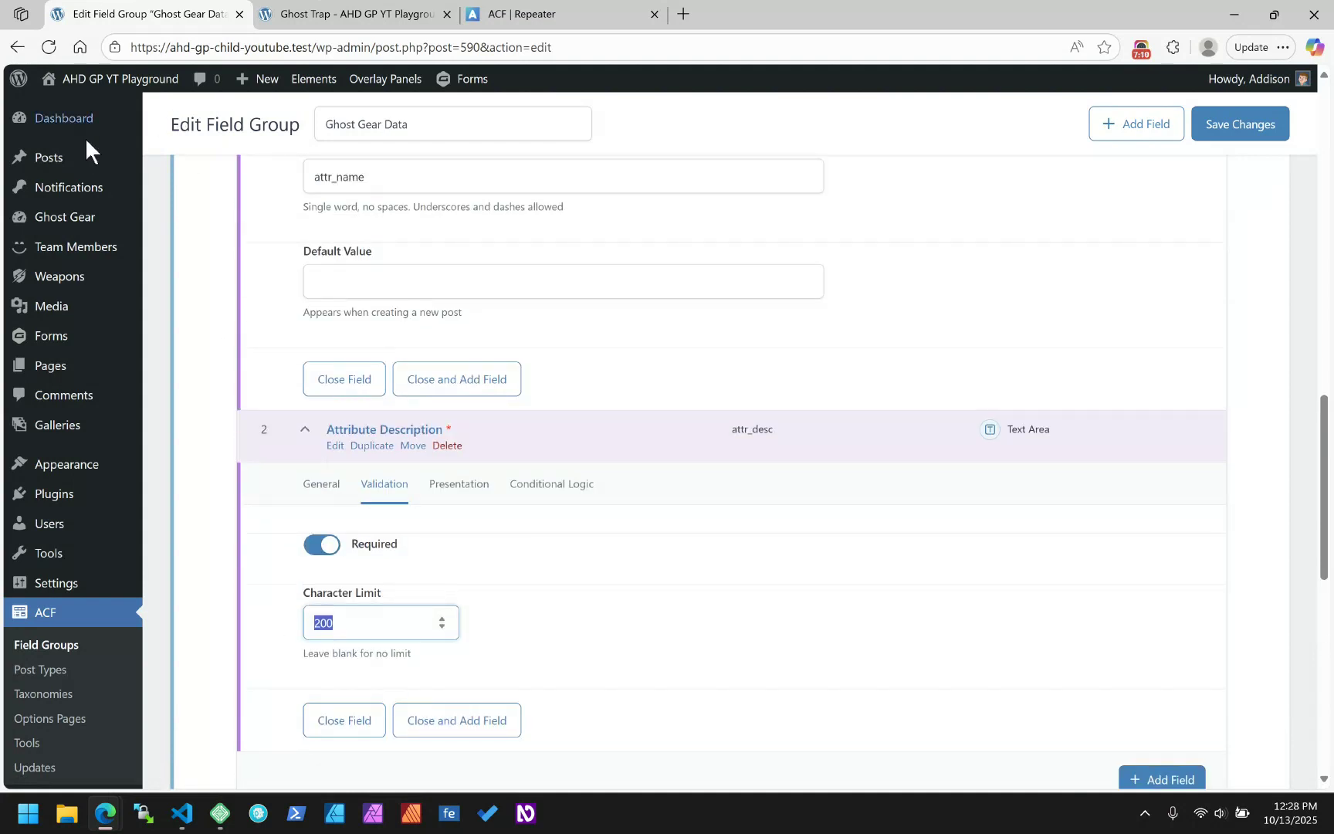
left_click(64, 220)
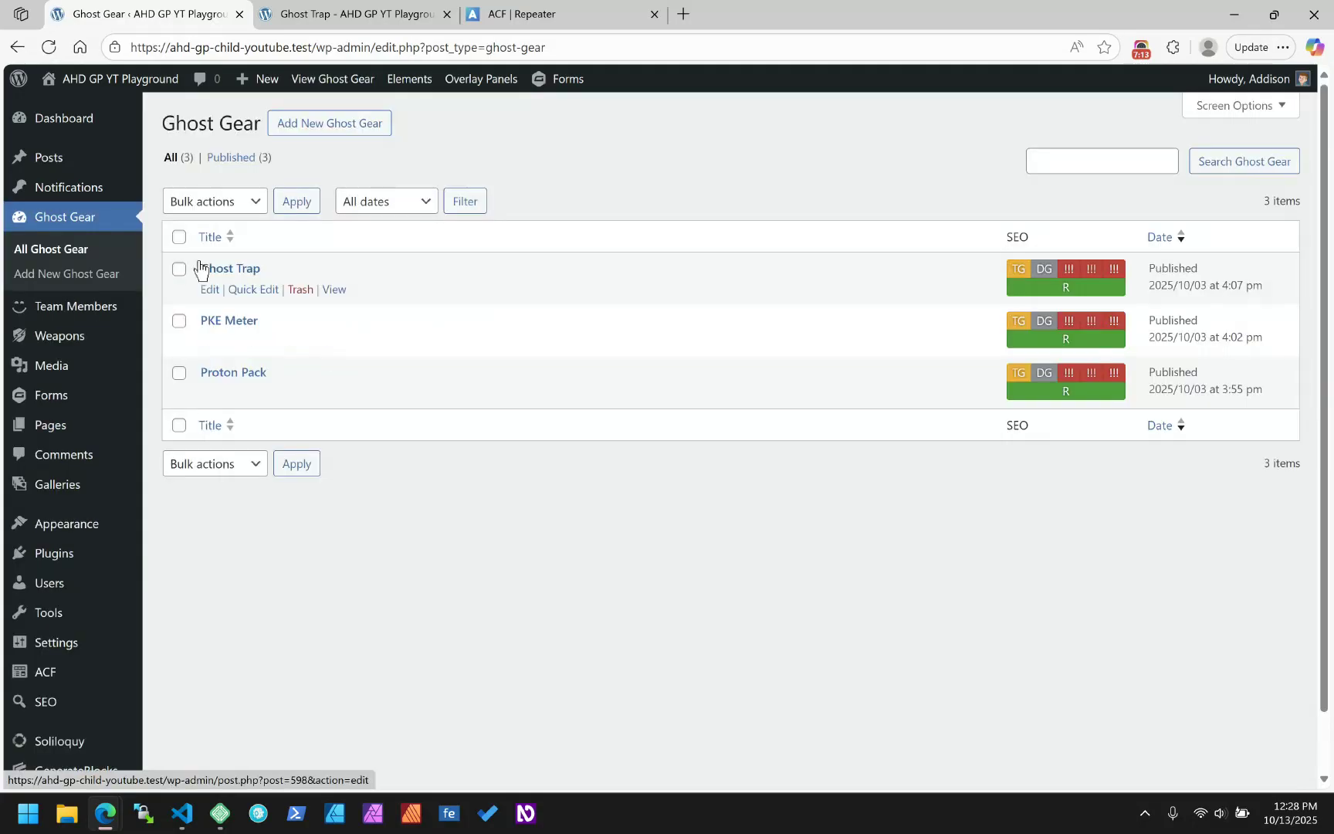
left_click(236, 272)
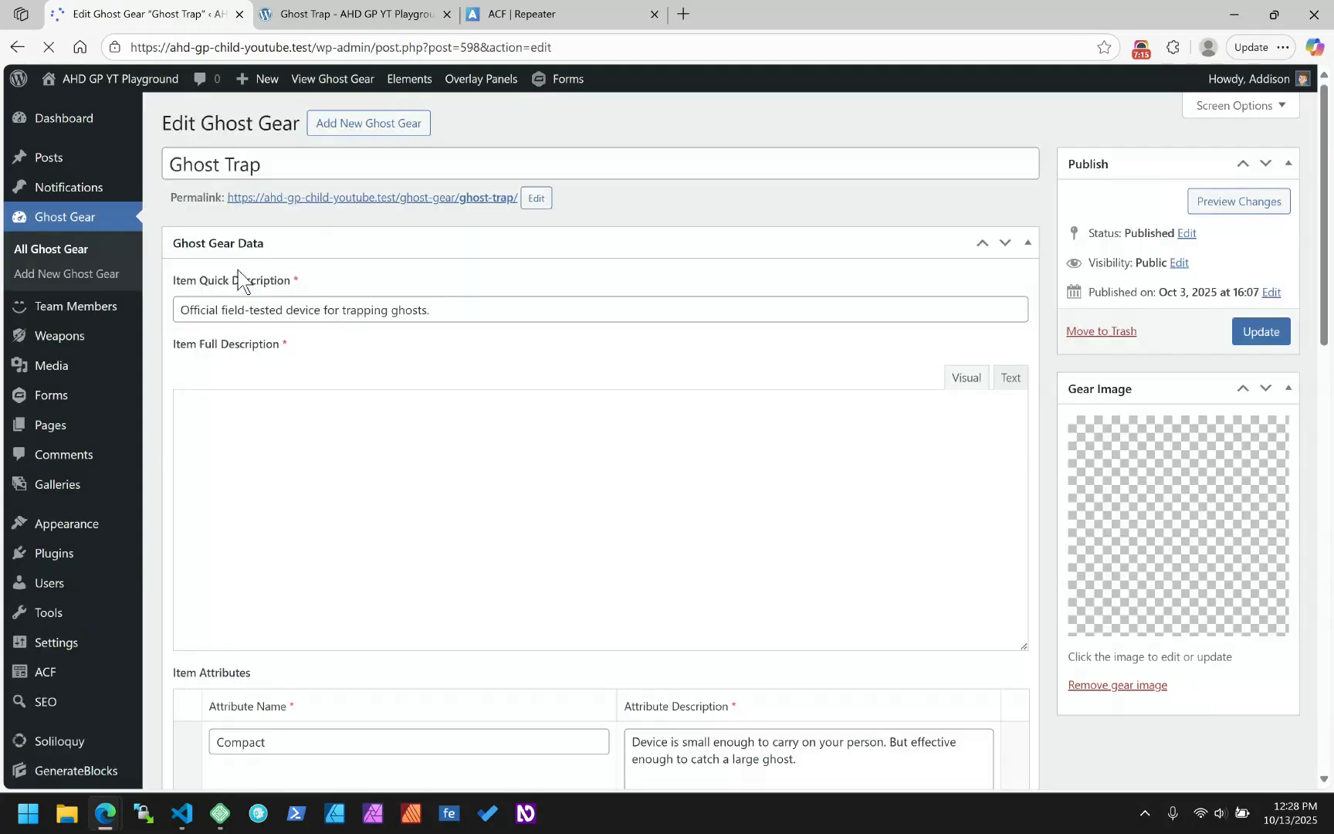
scroll(169, 369, "down", 2)
scroll(170, 371, "down", 2)
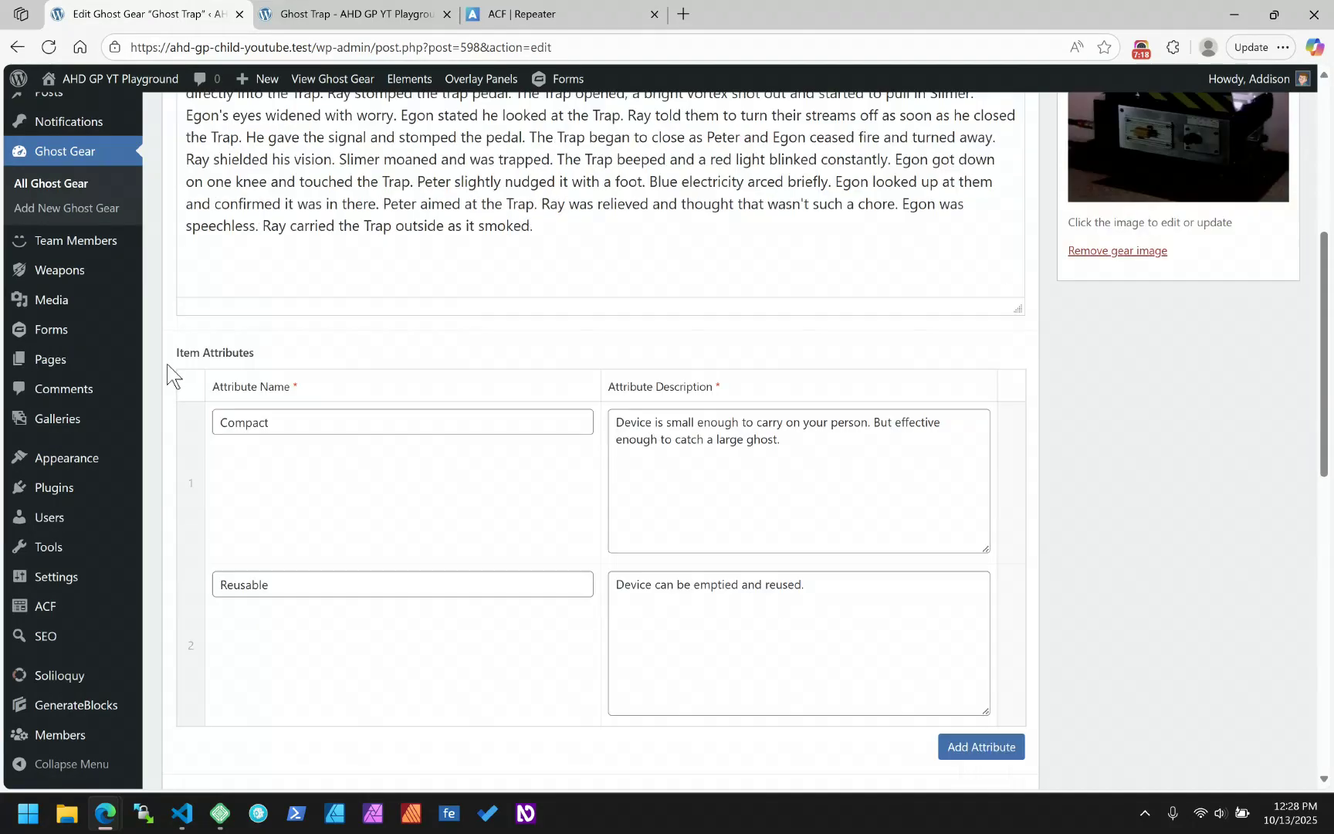
scroll(232, 386, "down", 2)
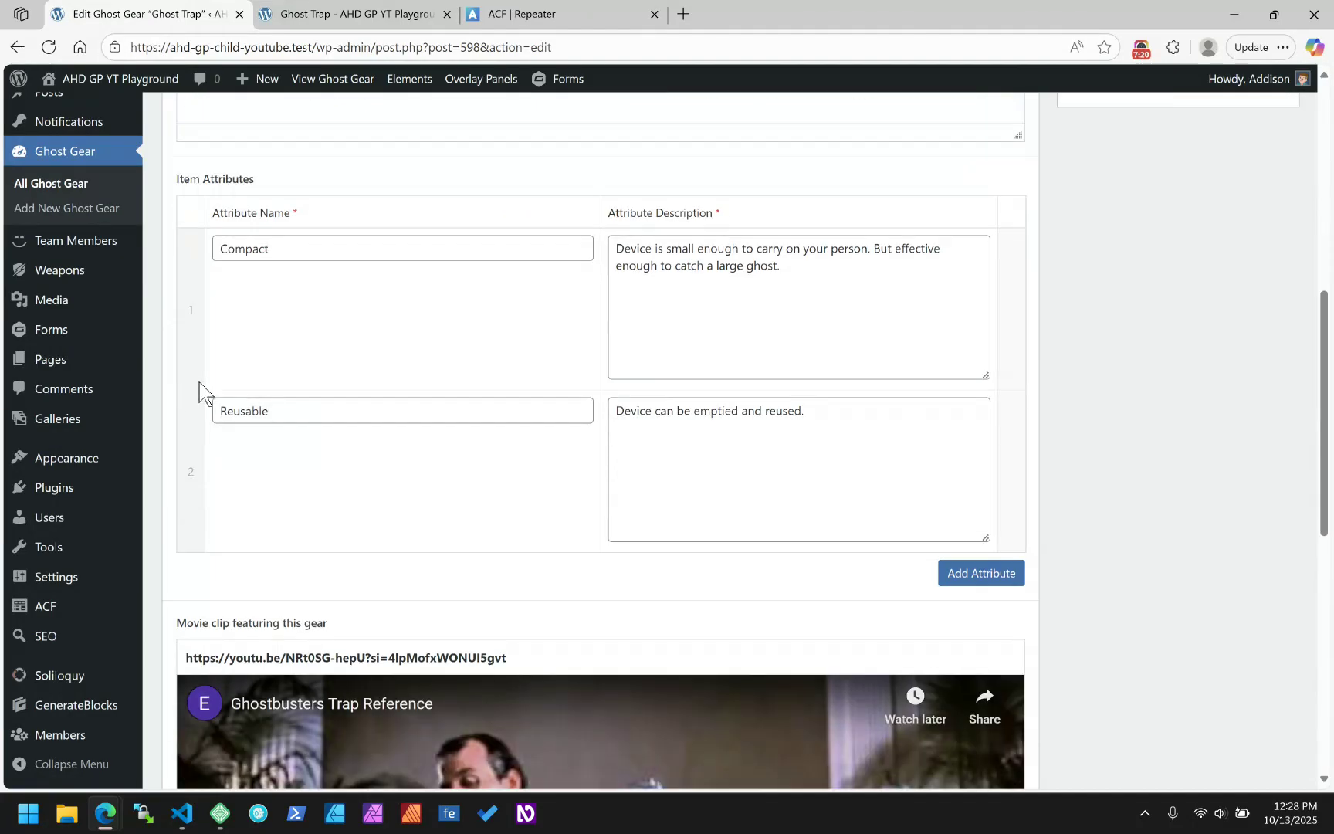
- Review the attribute names and descriptions in the Compact and Reusable rows
left_click_drag(278, 249, 210, 251)
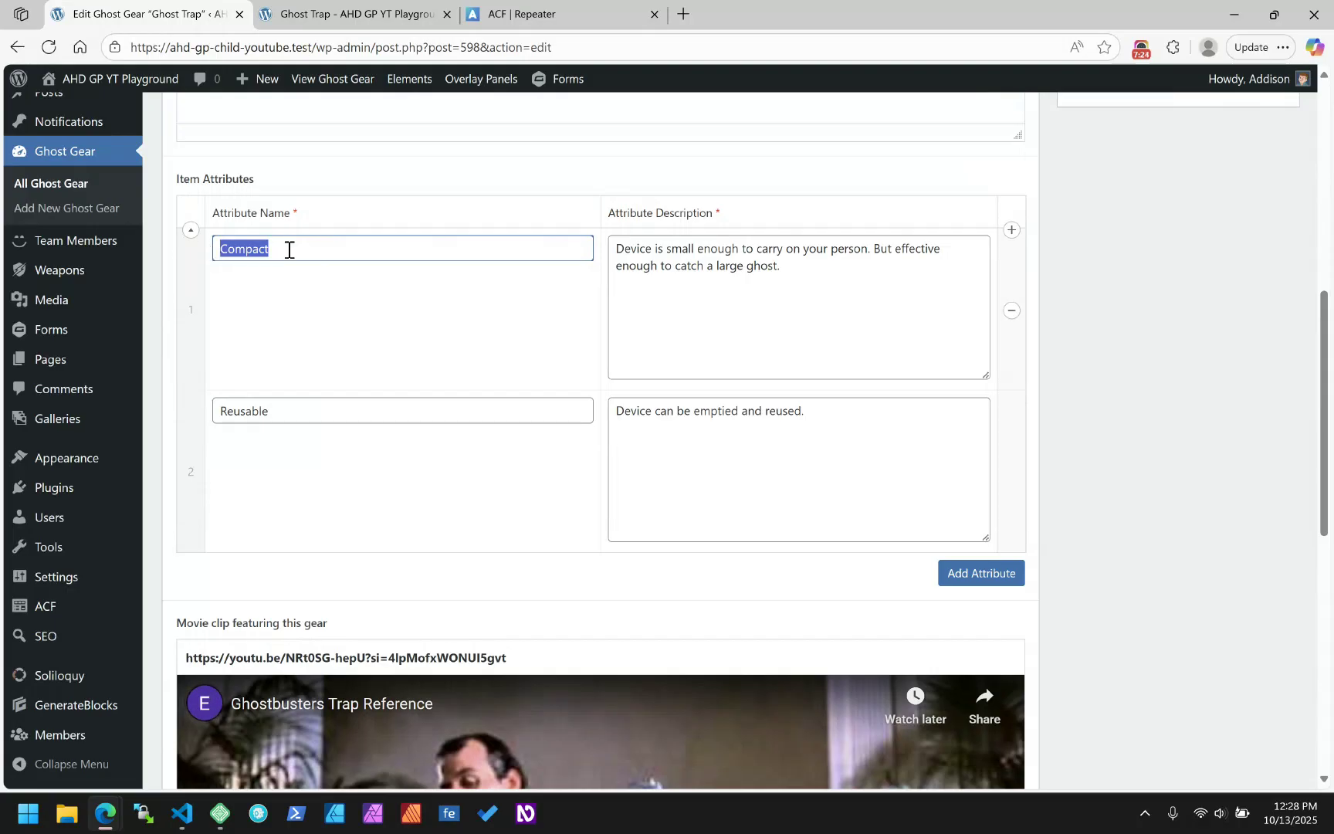
left_click_drag(783, 266, 596, 252)
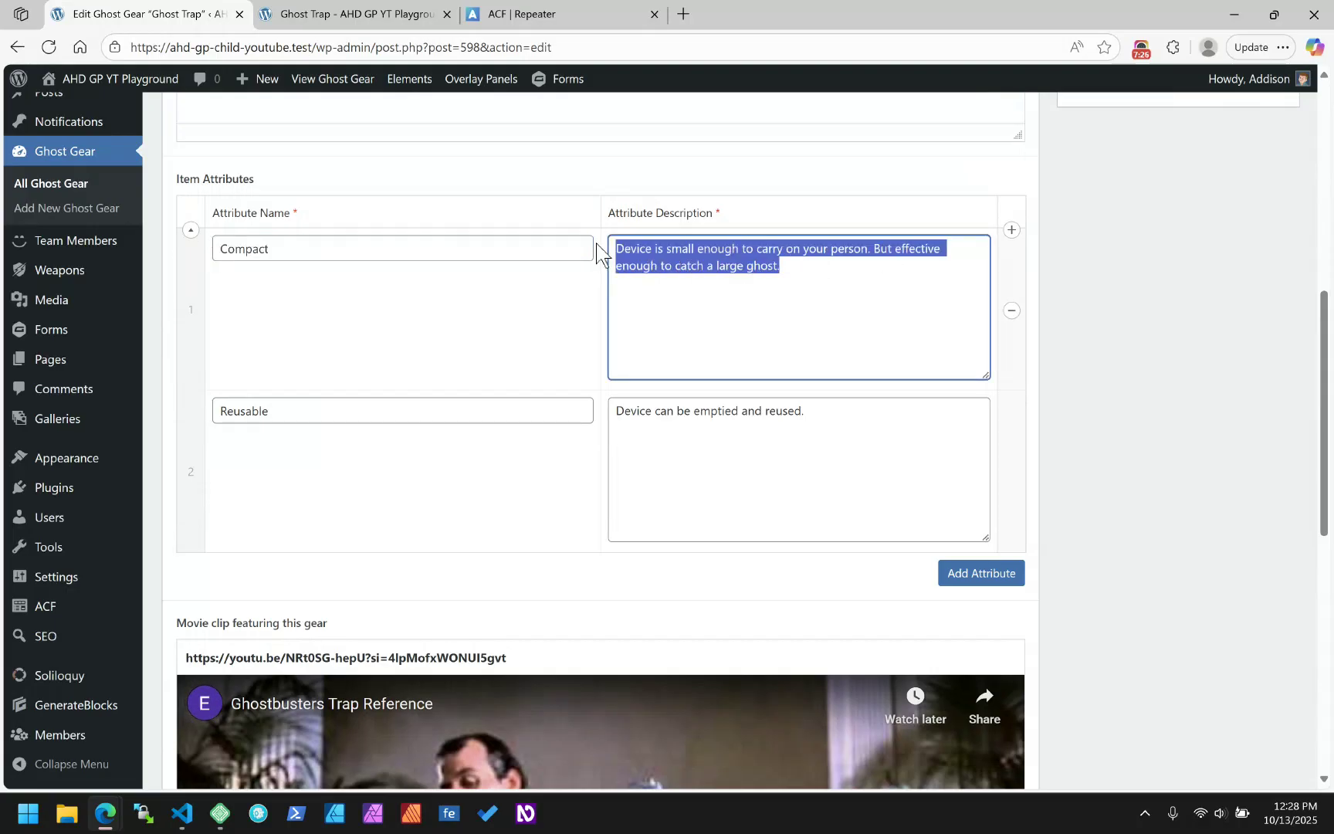
double_click(226, 416)
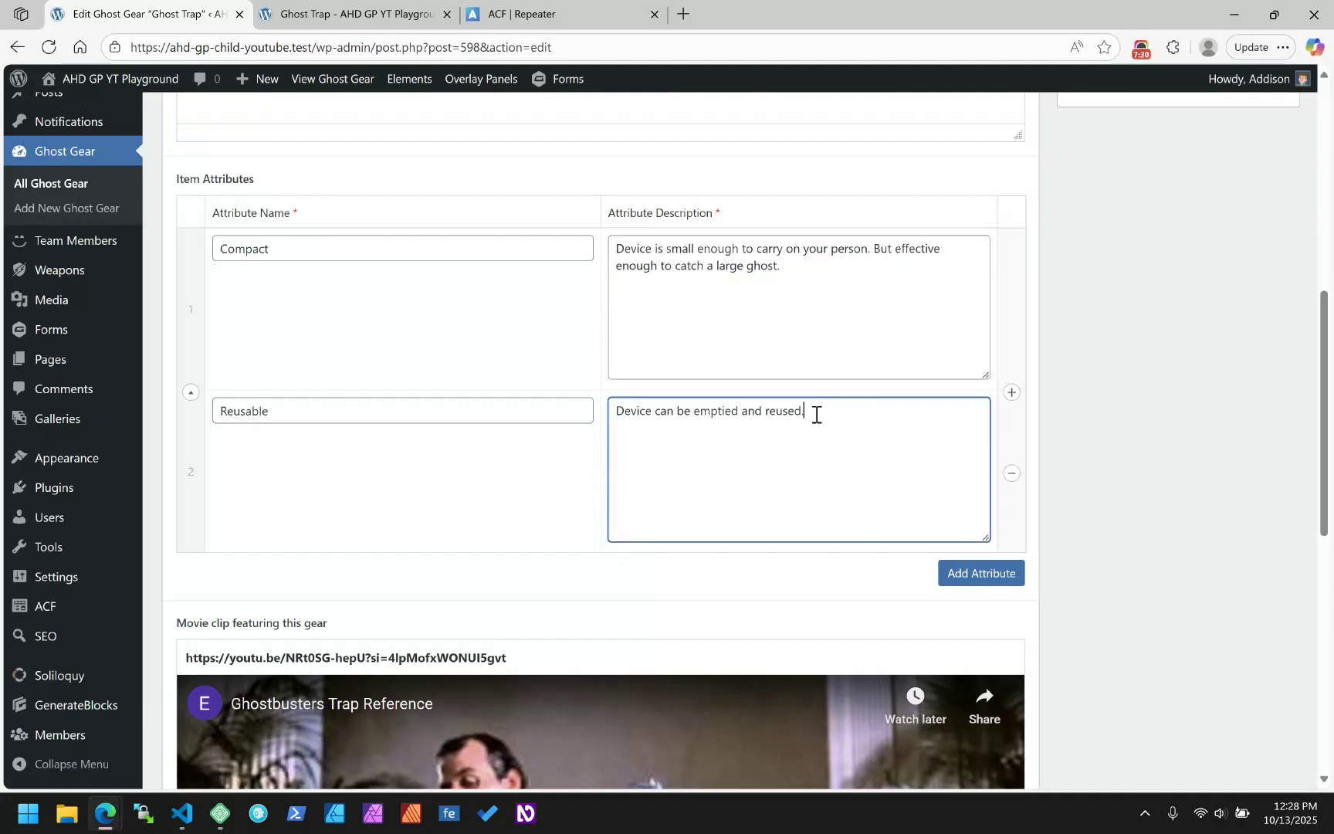
left_click_drag(816, 414, 605, 420)
- Add a third item attribute named Self-Charging with the description "Device charges itself when docked to master trap device (for disposal)."
left_click(975, 576)
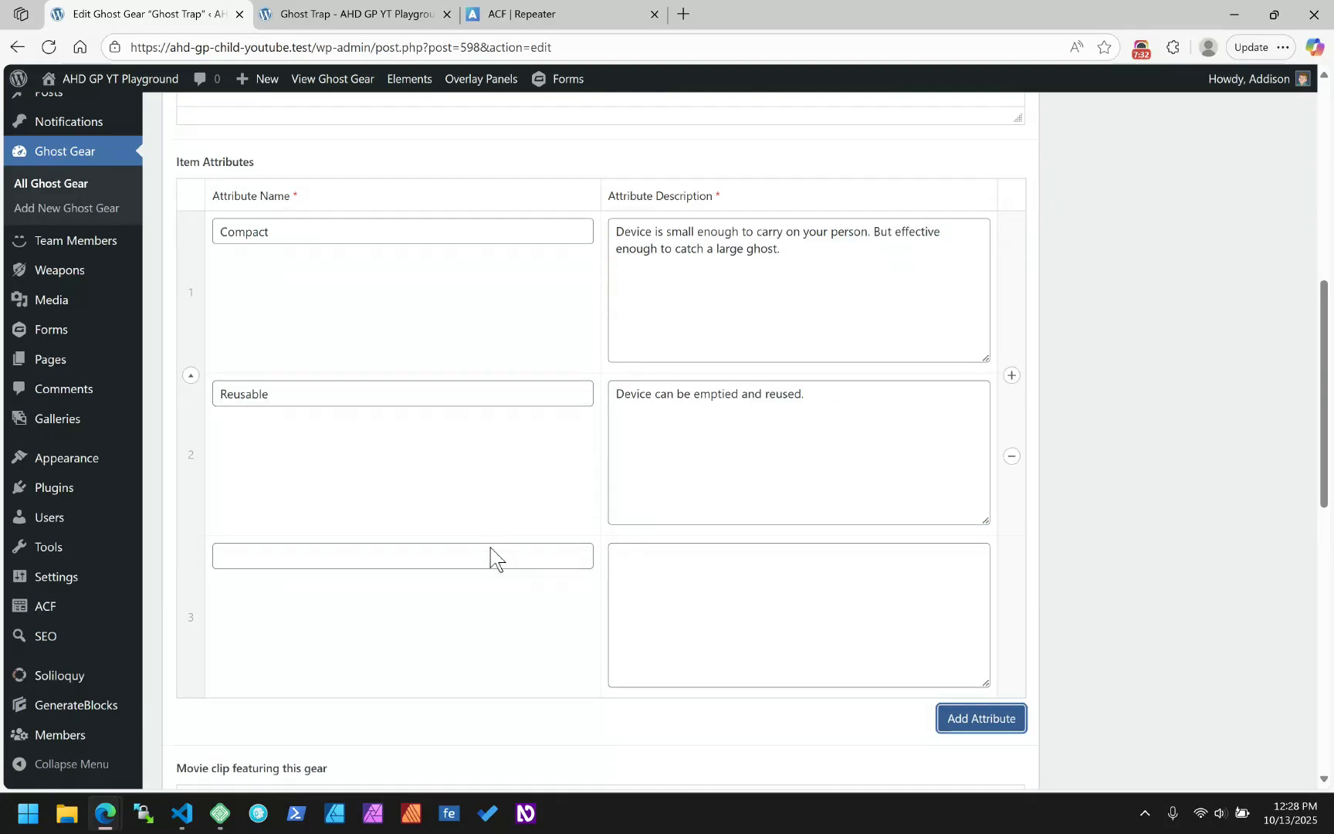
scroll(491, 557, "down", 2)
left_click(327, 396)
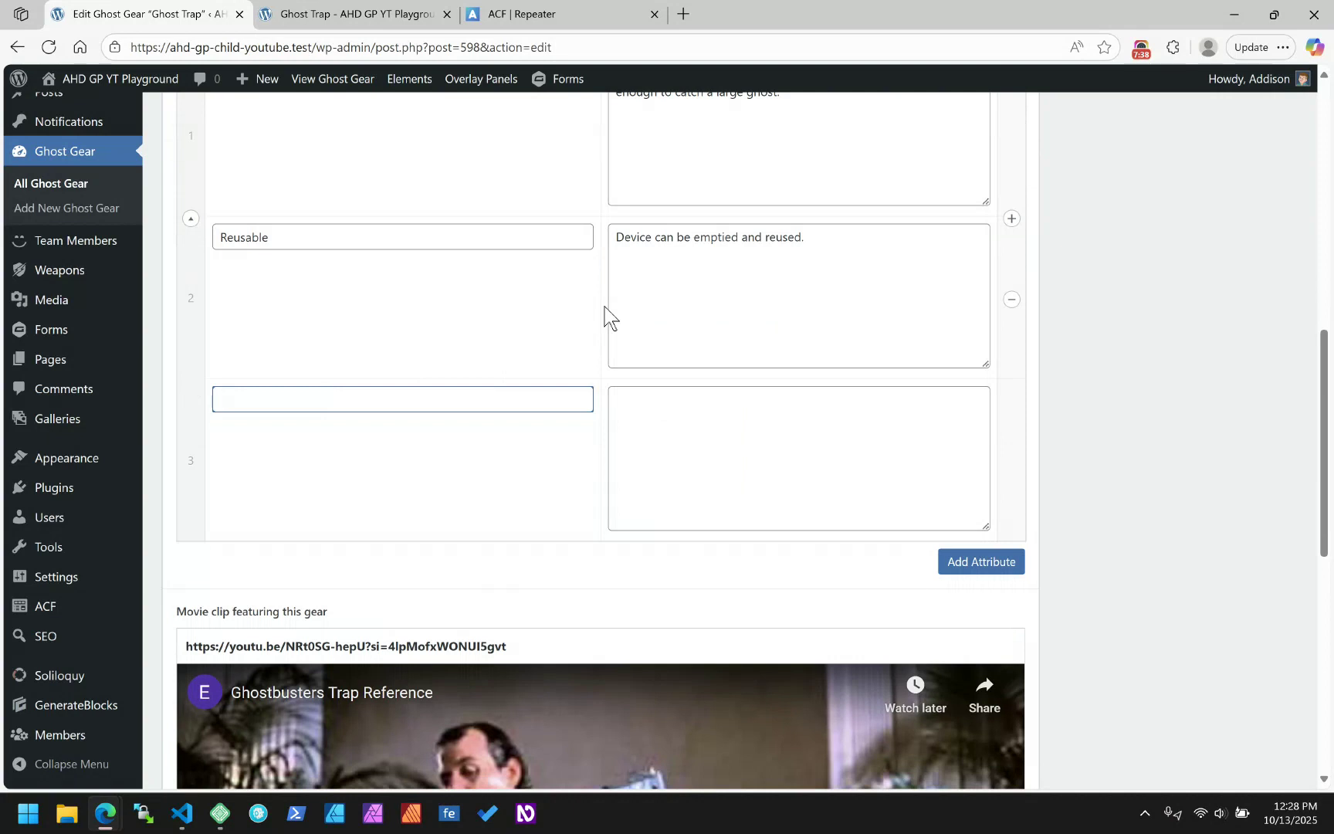
type("Self-Charging")
key("Tab")
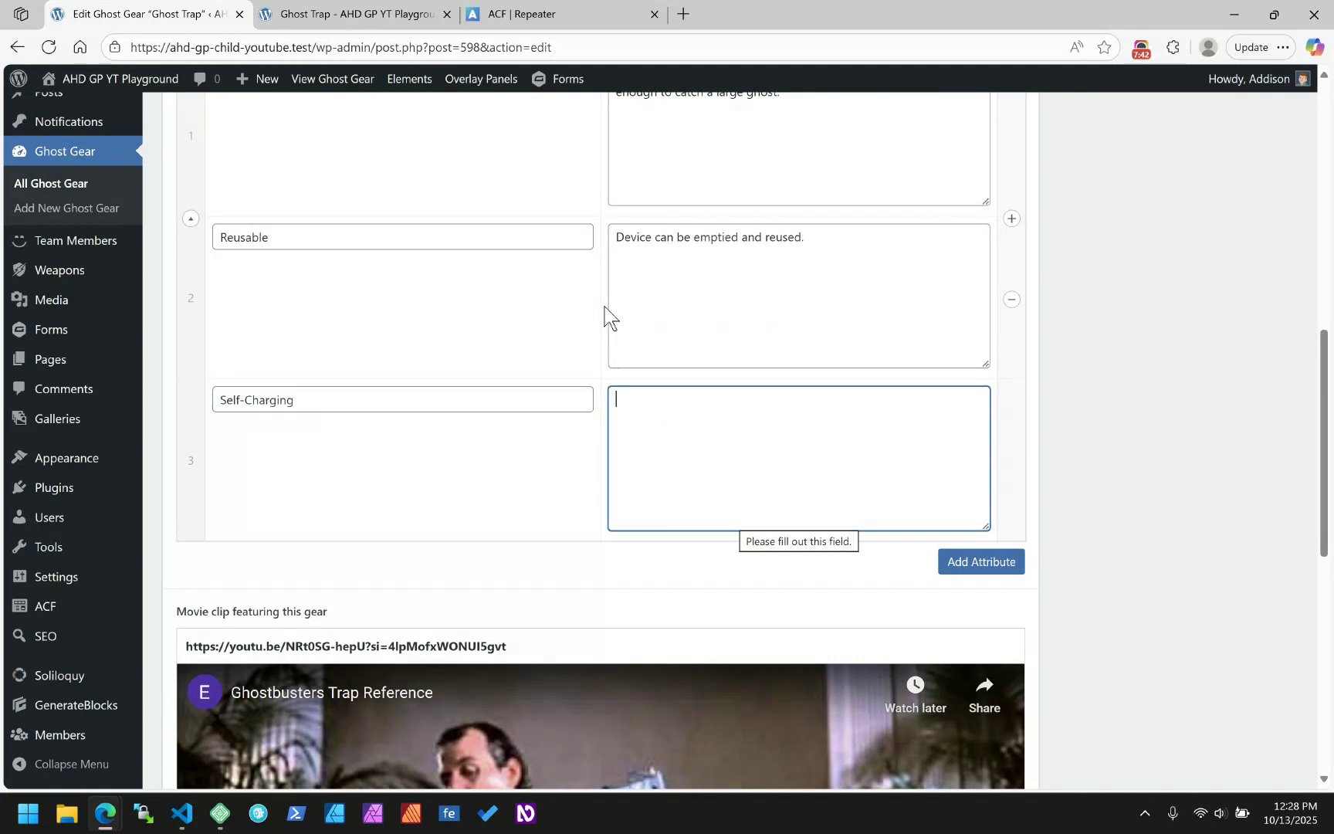
type("Device charges itsel")
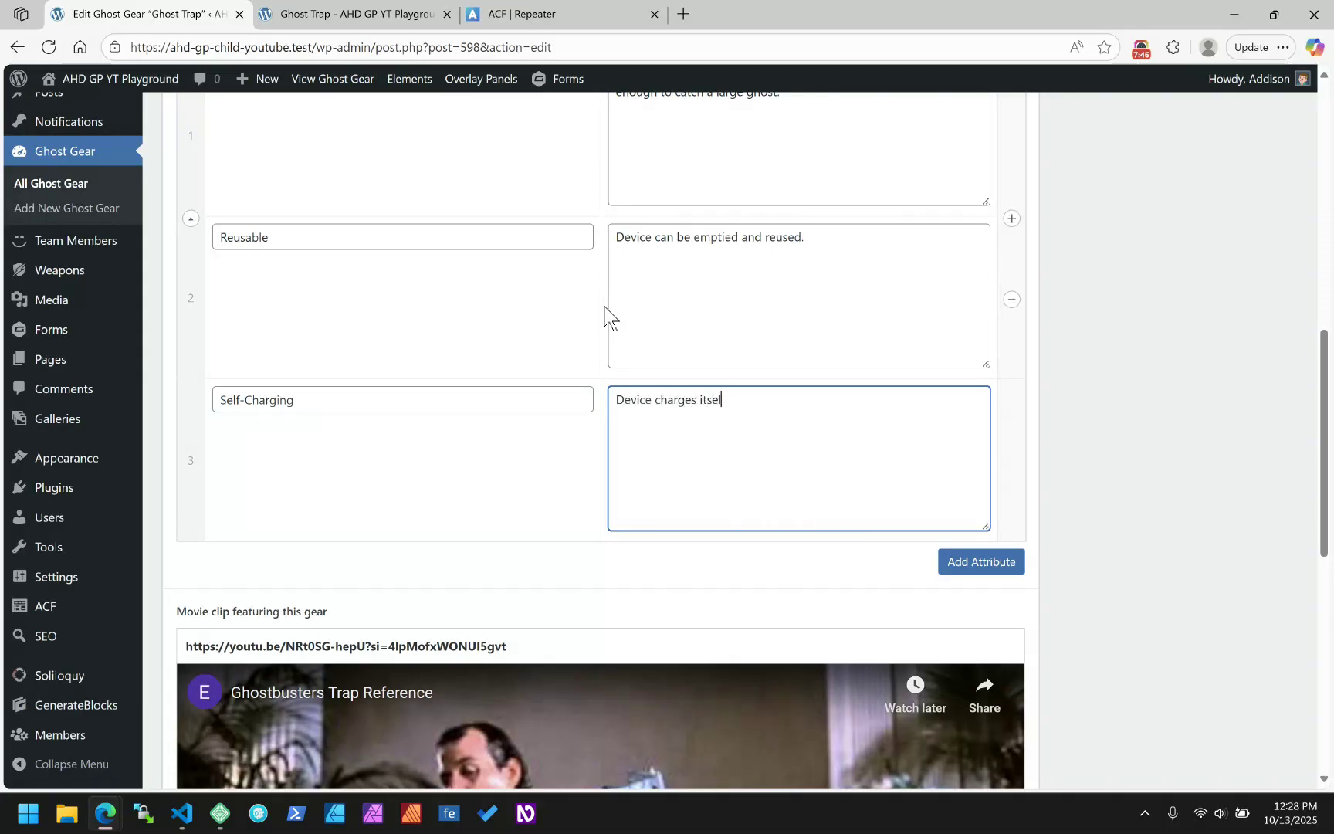
type("f when docked to master trap device (for displo")
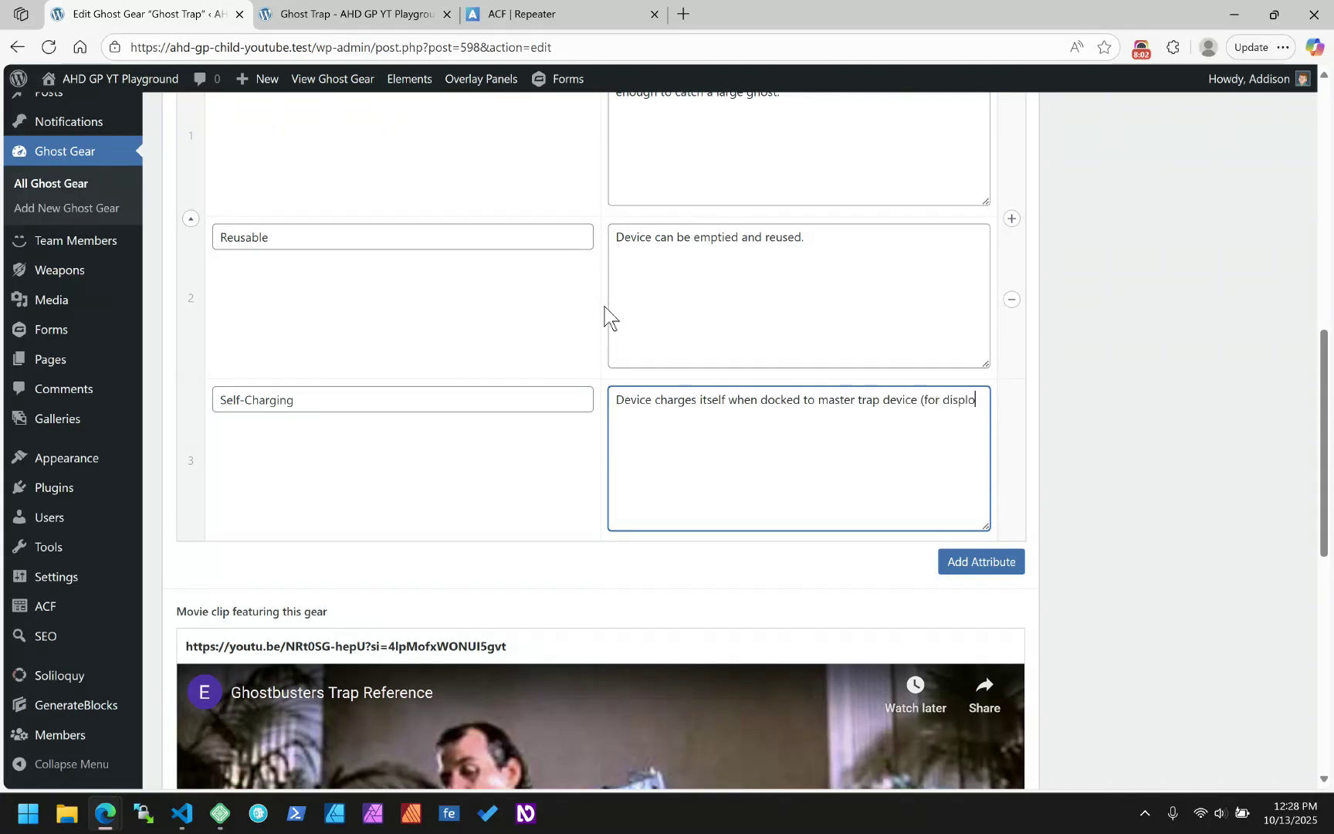
key("BackSpace")
key("BackSpace")
type("osal).")
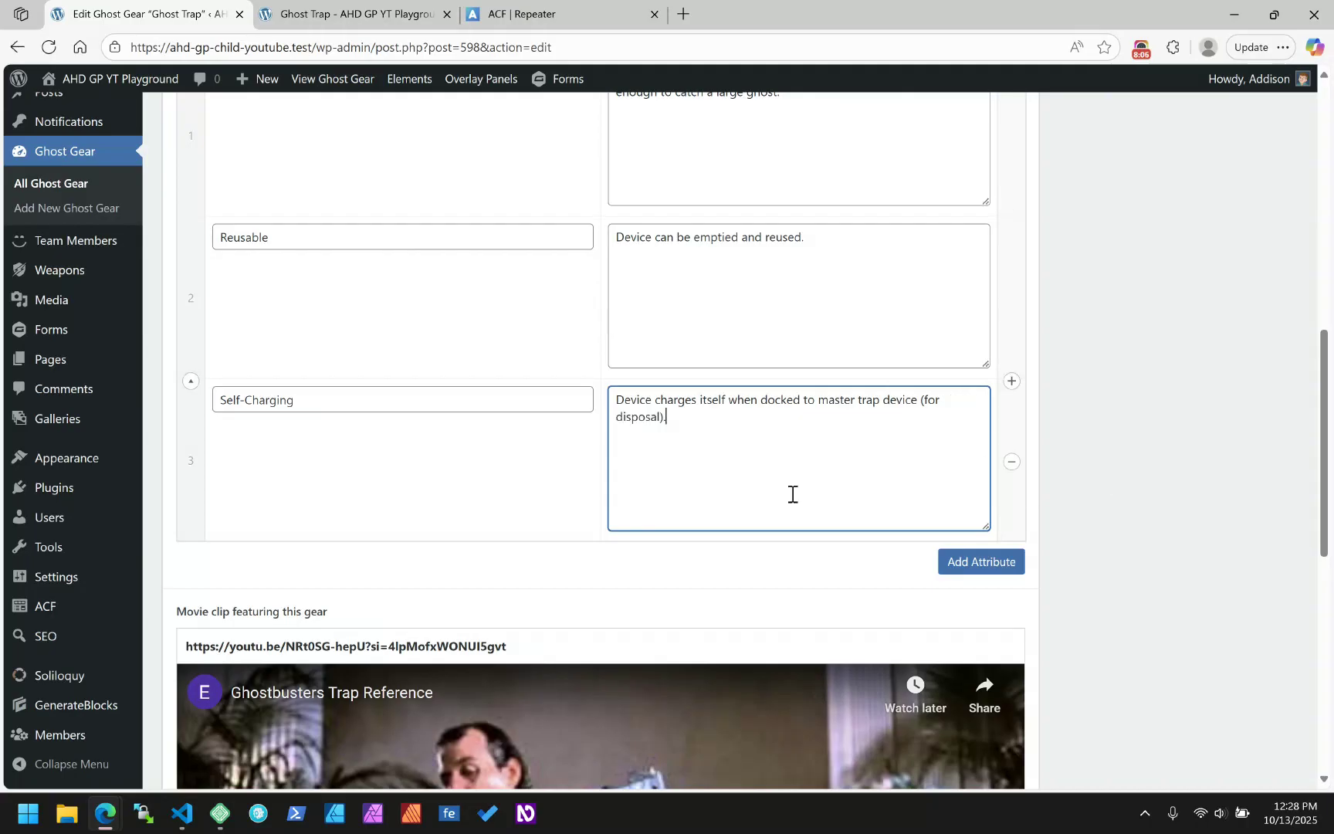
- Move the Reusable attribute row above the Compact row and update the Ghost Trap item
scroll(430, 440, "up", 3)
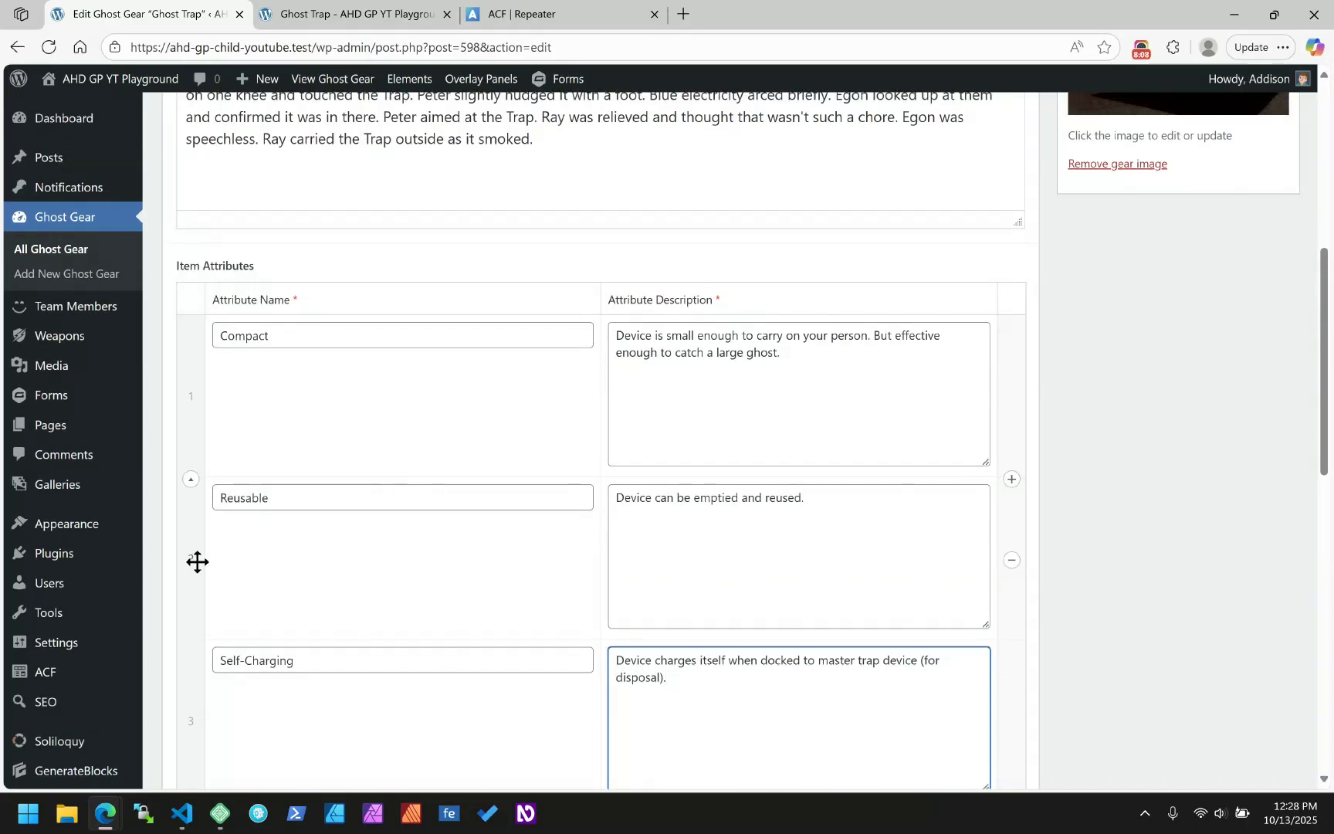
left_click_drag(187, 545, 218, 376)
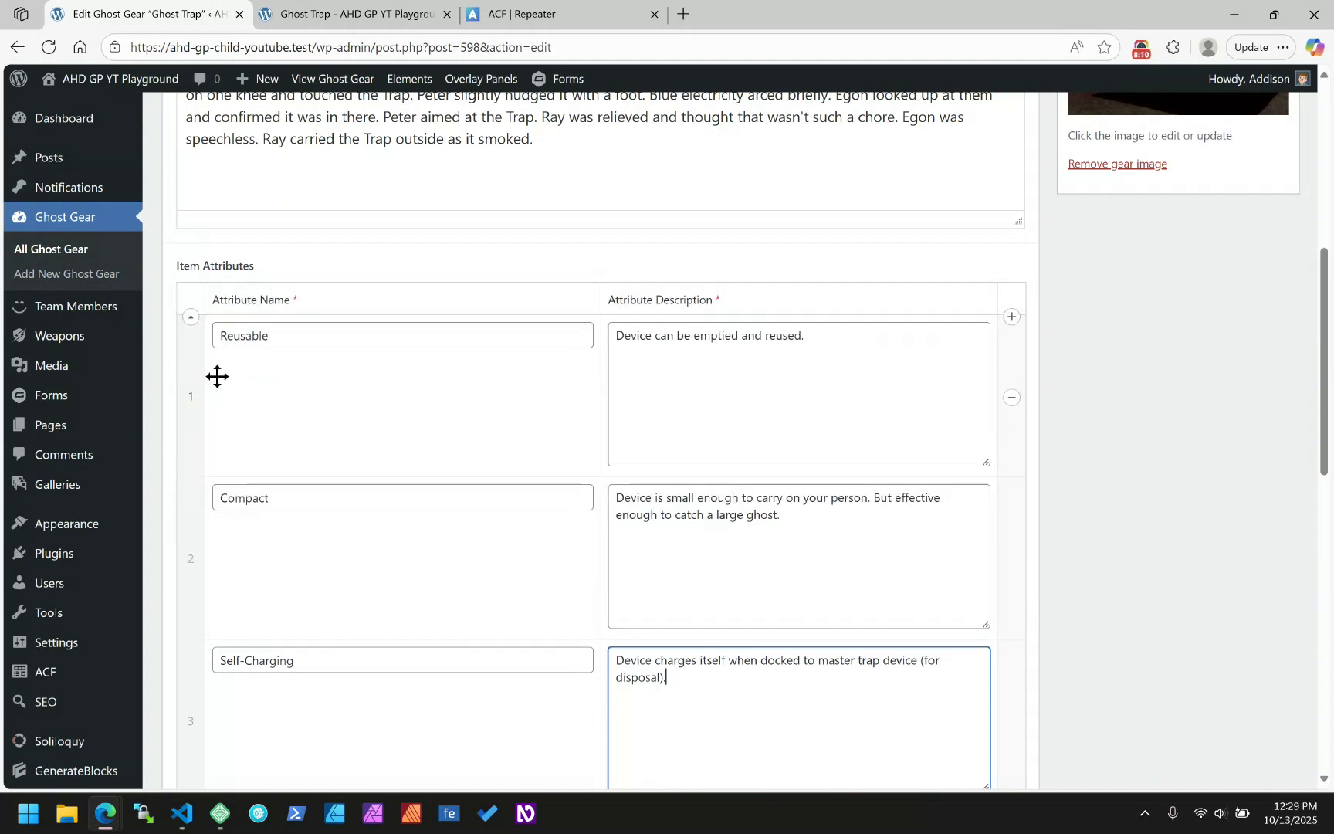
scroll(504, 490, "up", 4)
scroll(503, 491, "down", 5)
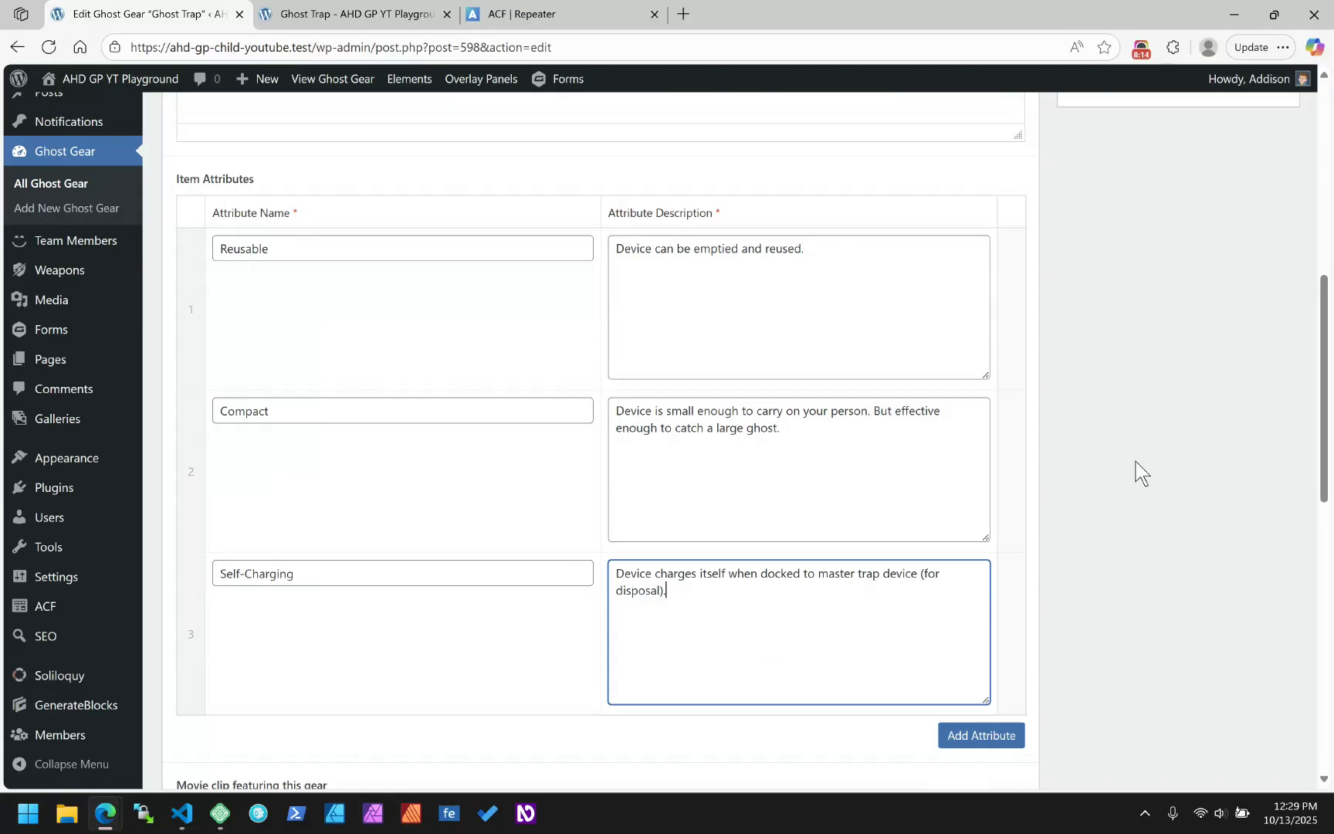
scroll(1135, 456, "up", 7)
left_click(1264, 339)
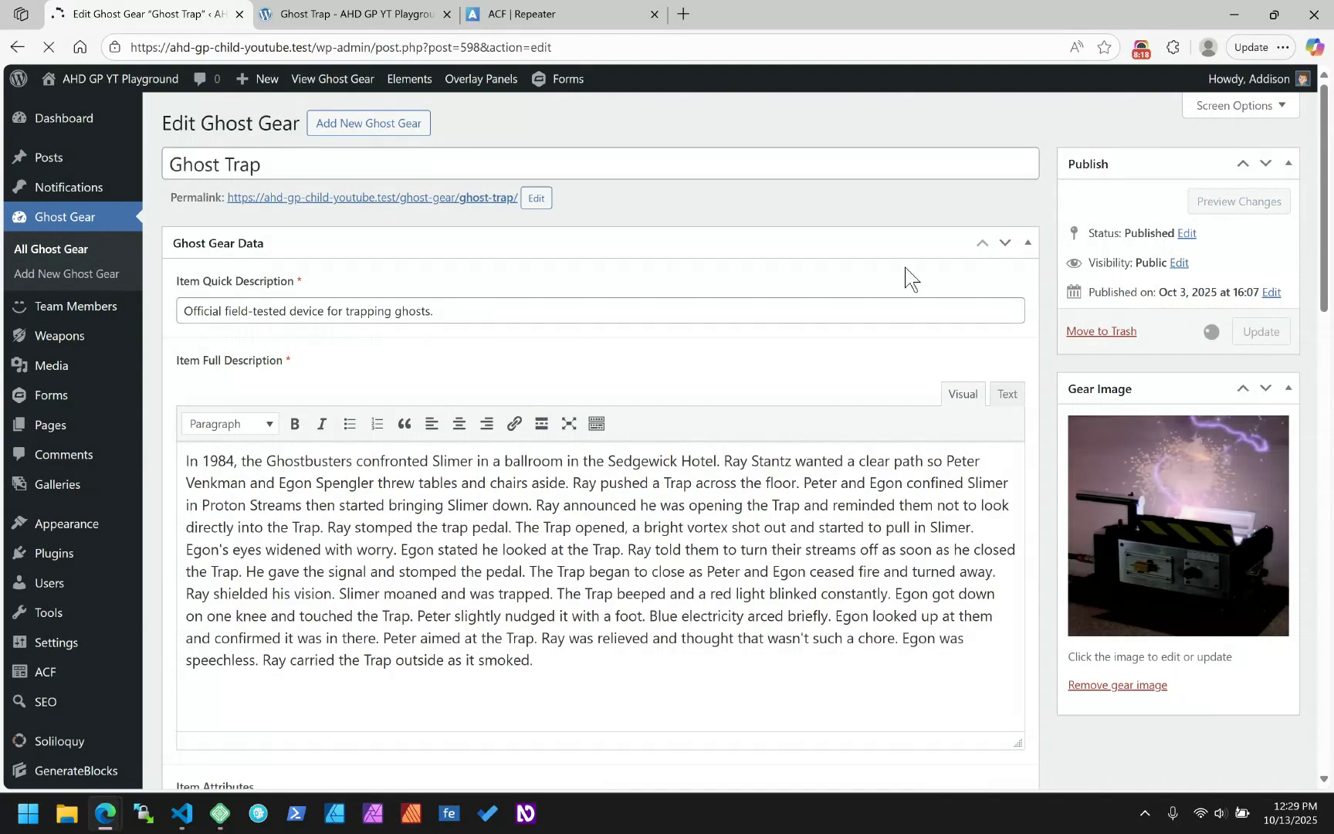
- Reload the public Ghost Trap page and examine the index of each attribute row in the printed array
left_click(352, 11)
left_click(728, 298)
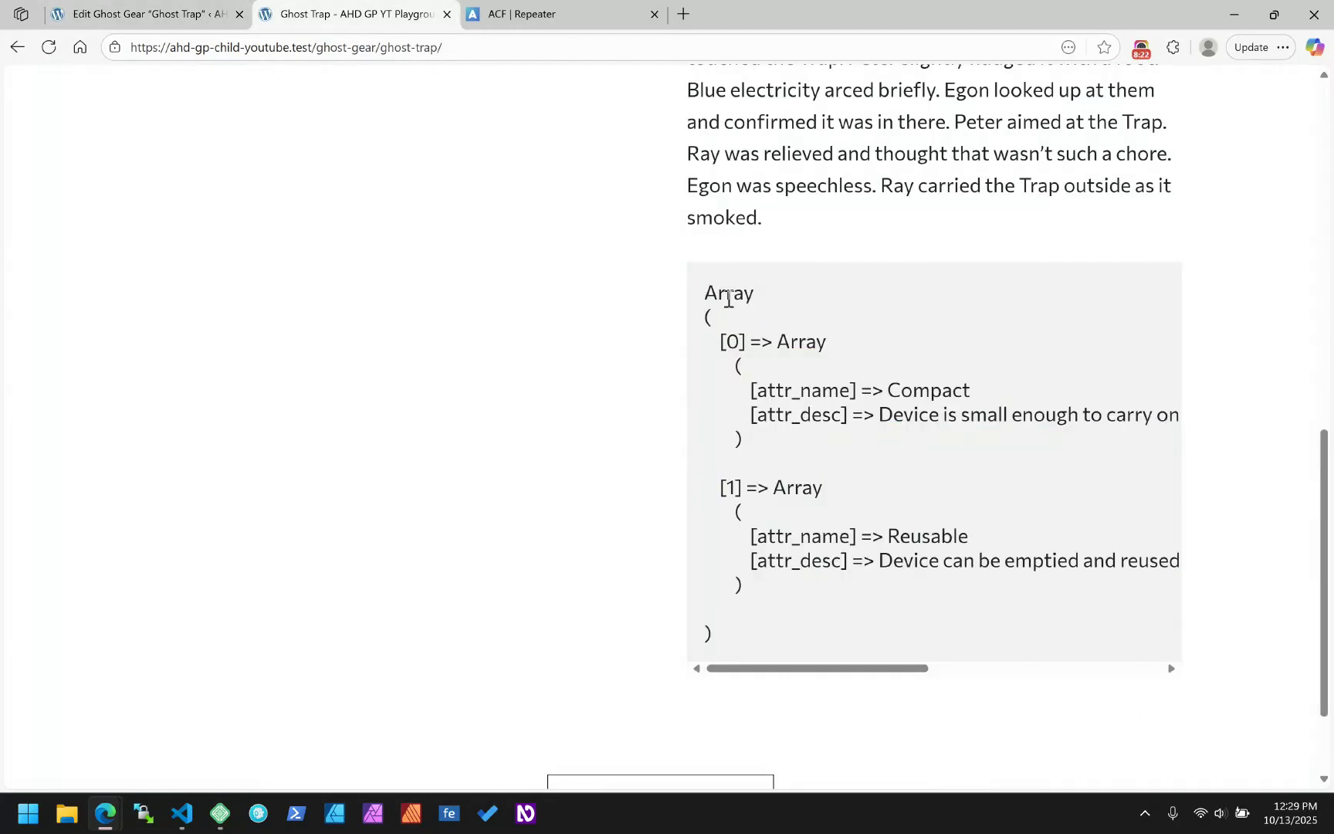
left_click(51, 45)
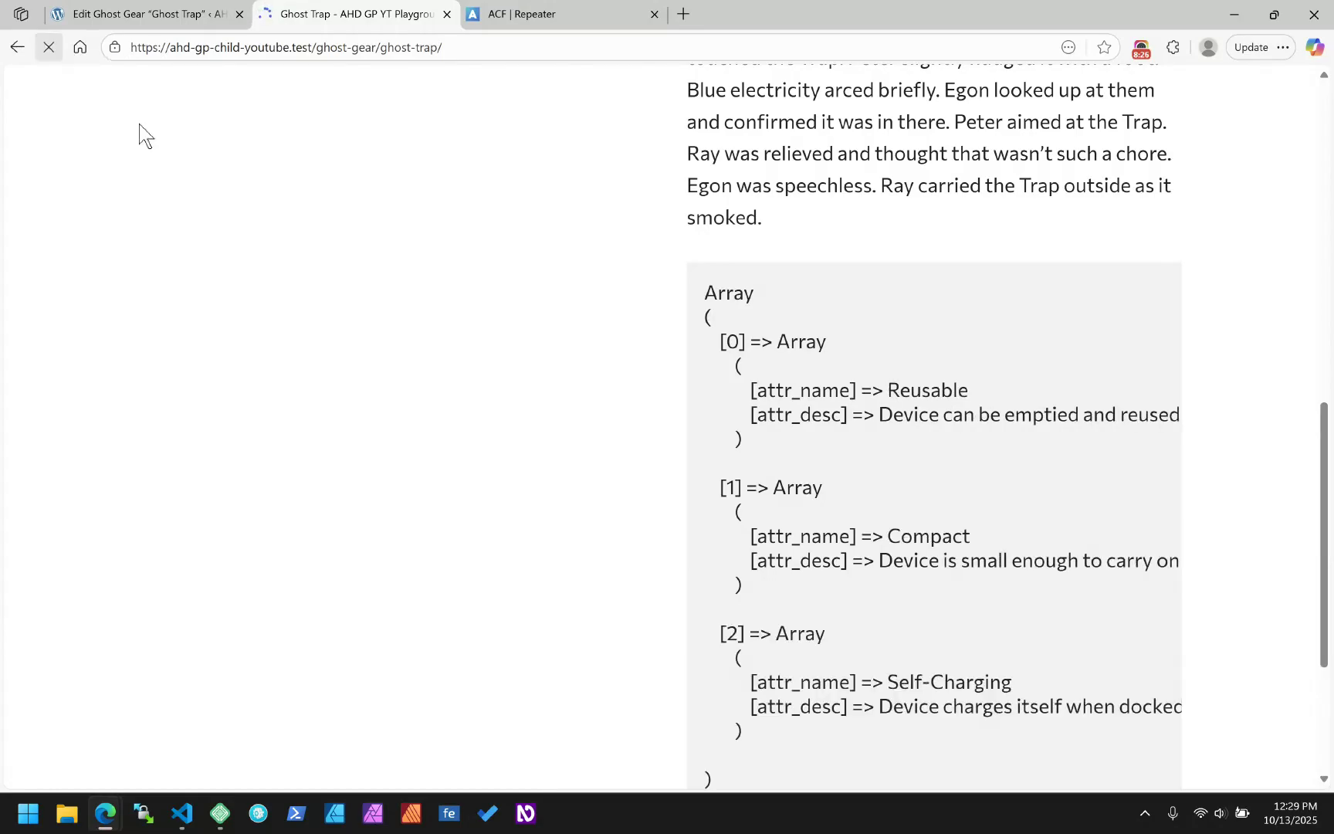
scroll(828, 380, "down", 2)
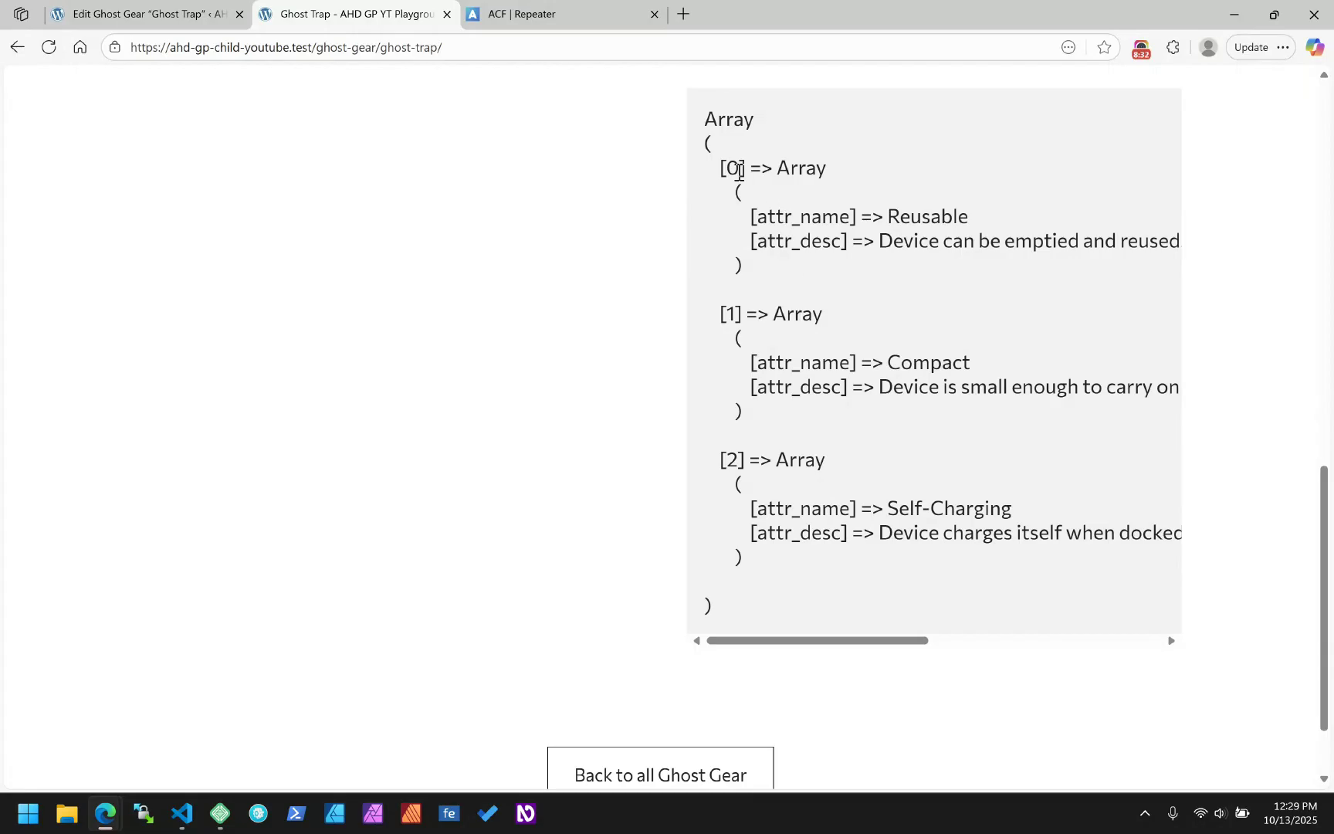
double_click(737, 169)
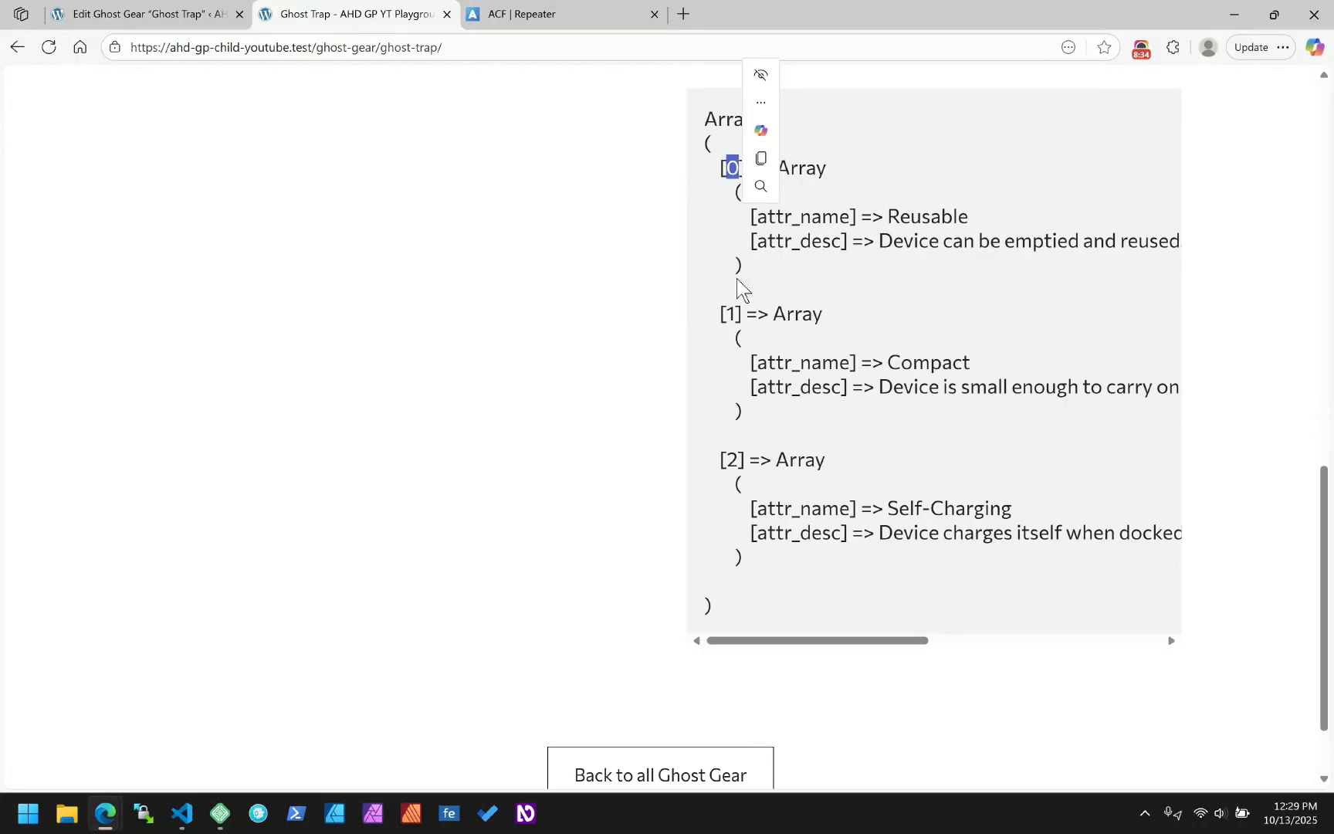
double_click(730, 314)
double_click(731, 460)
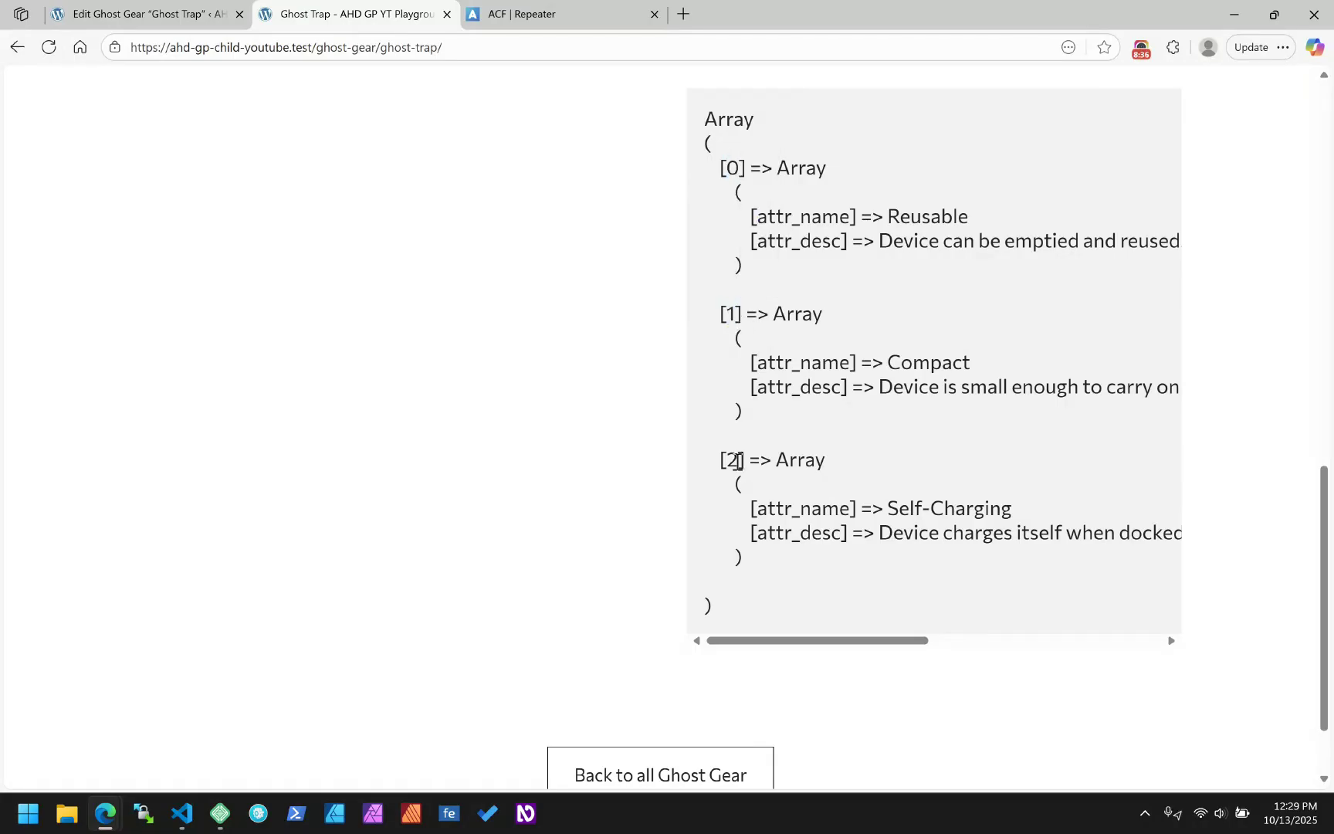
- Switch to VS Code and review the gpc_show_returned_meta_value shortcode in shortcodes.php, including its usage example with the field and is_acf attributes
left_click(181, 813)
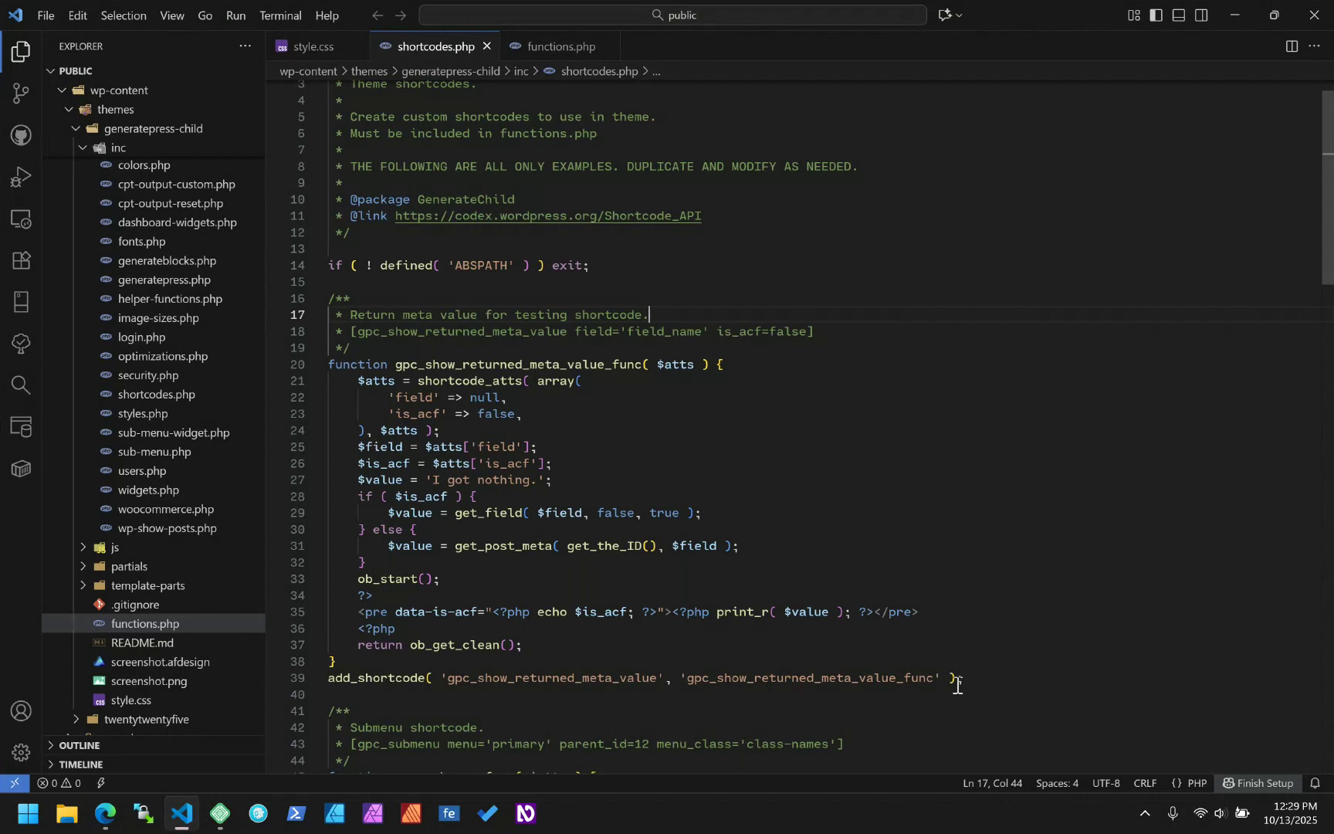
left_click_drag(977, 678, 389, 332)
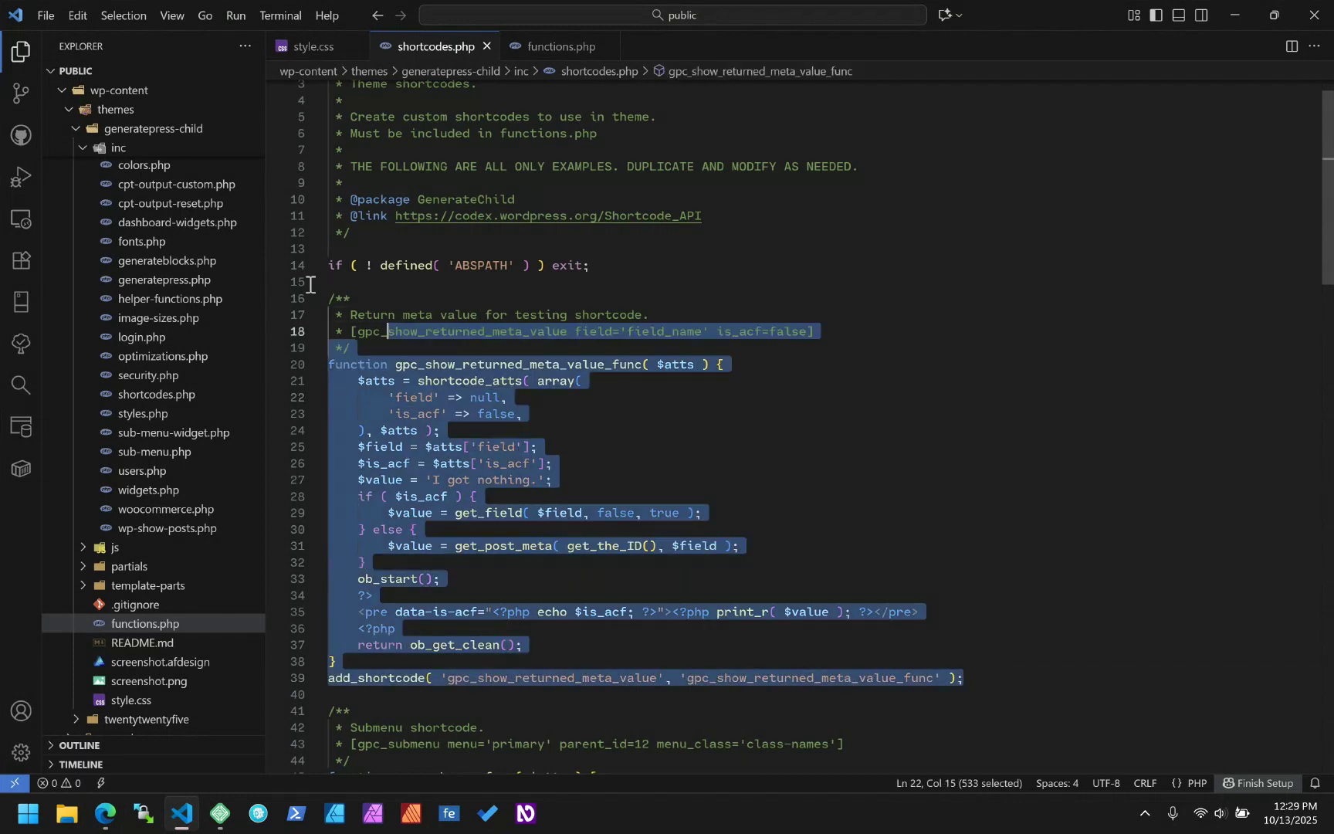
left_click_drag(309, 285, 328, 298)
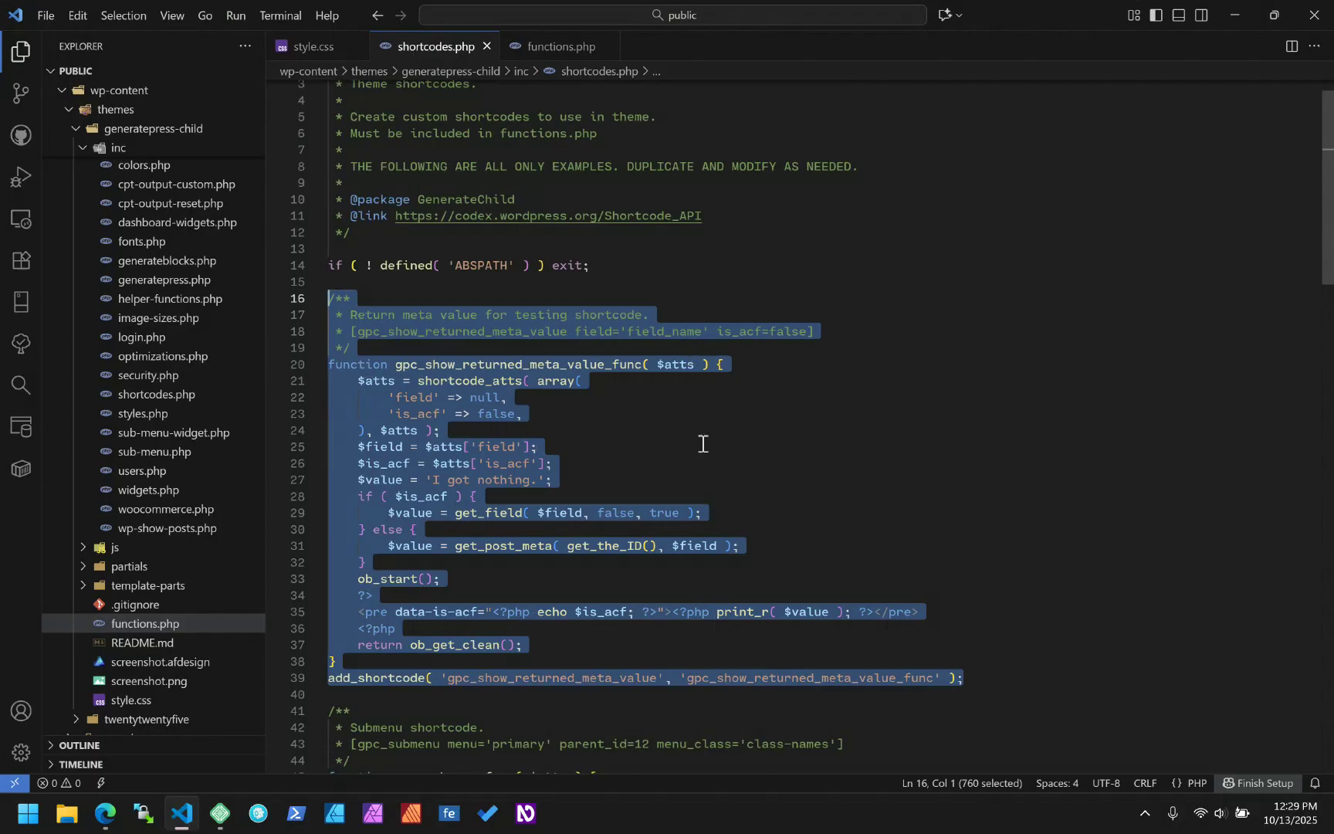
left_click(704, 463)
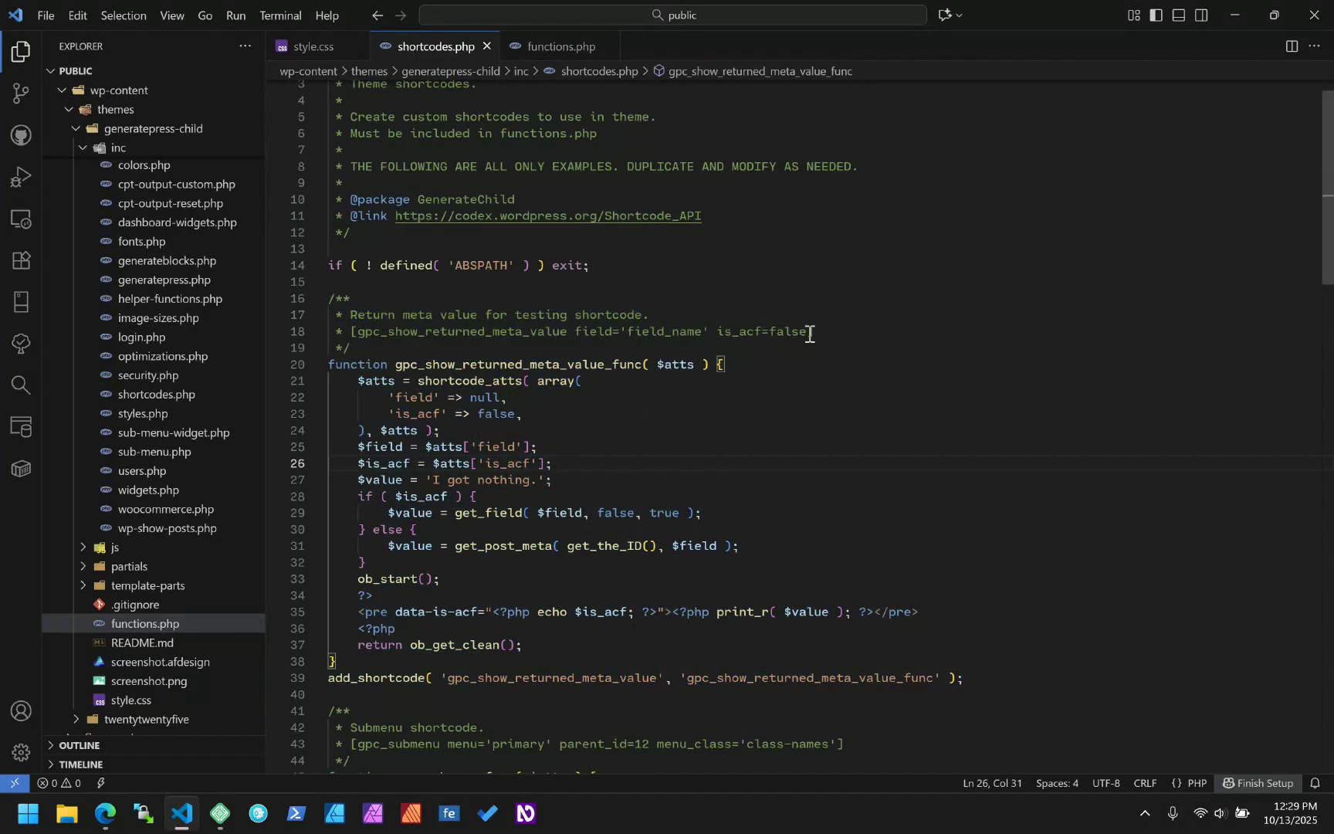
left_click_drag(814, 332, 350, 332)
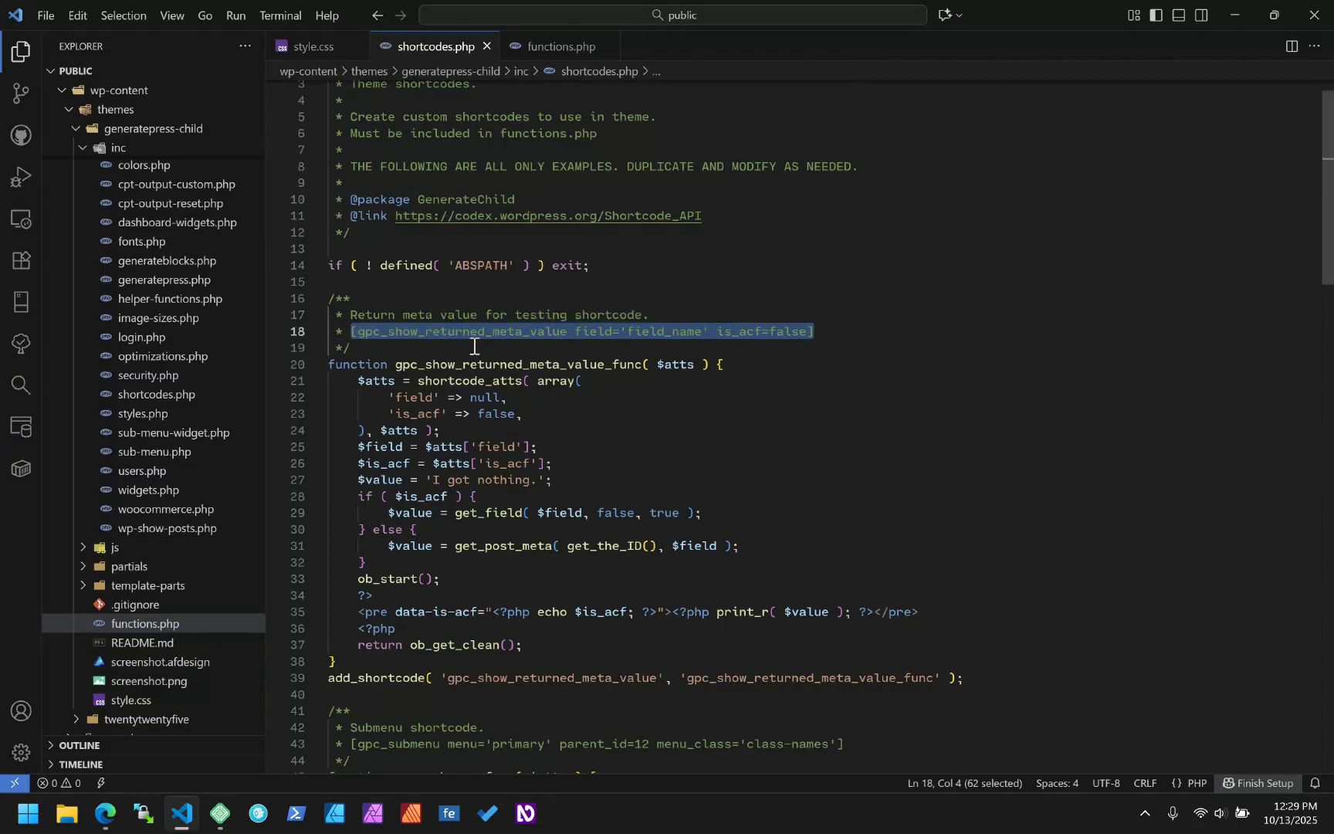
double_click(607, 333)
double_click(645, 333)
double_click(789, 333)
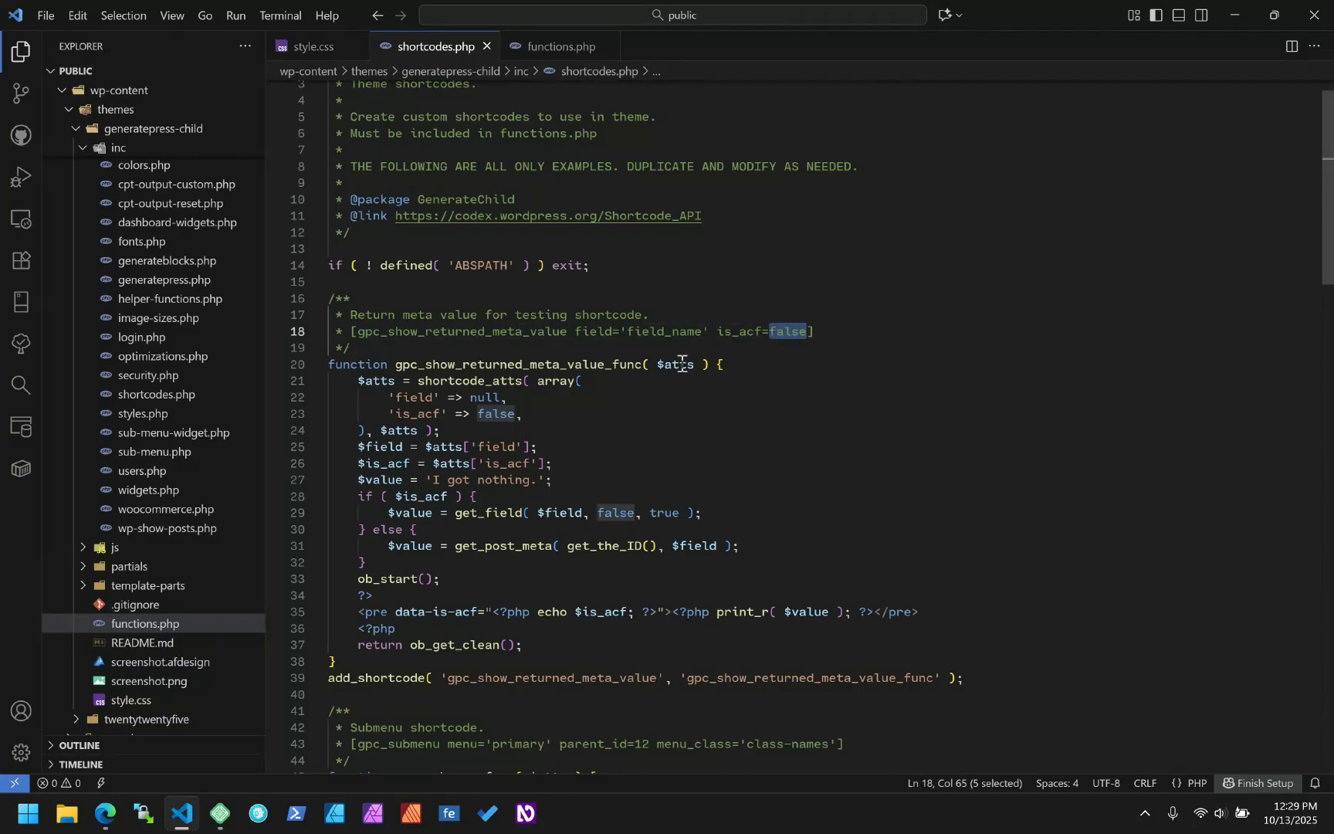
- Examine the is_acf default in the shortcode function and the print_r output of $value inside the pre element
double_click(418, 414)
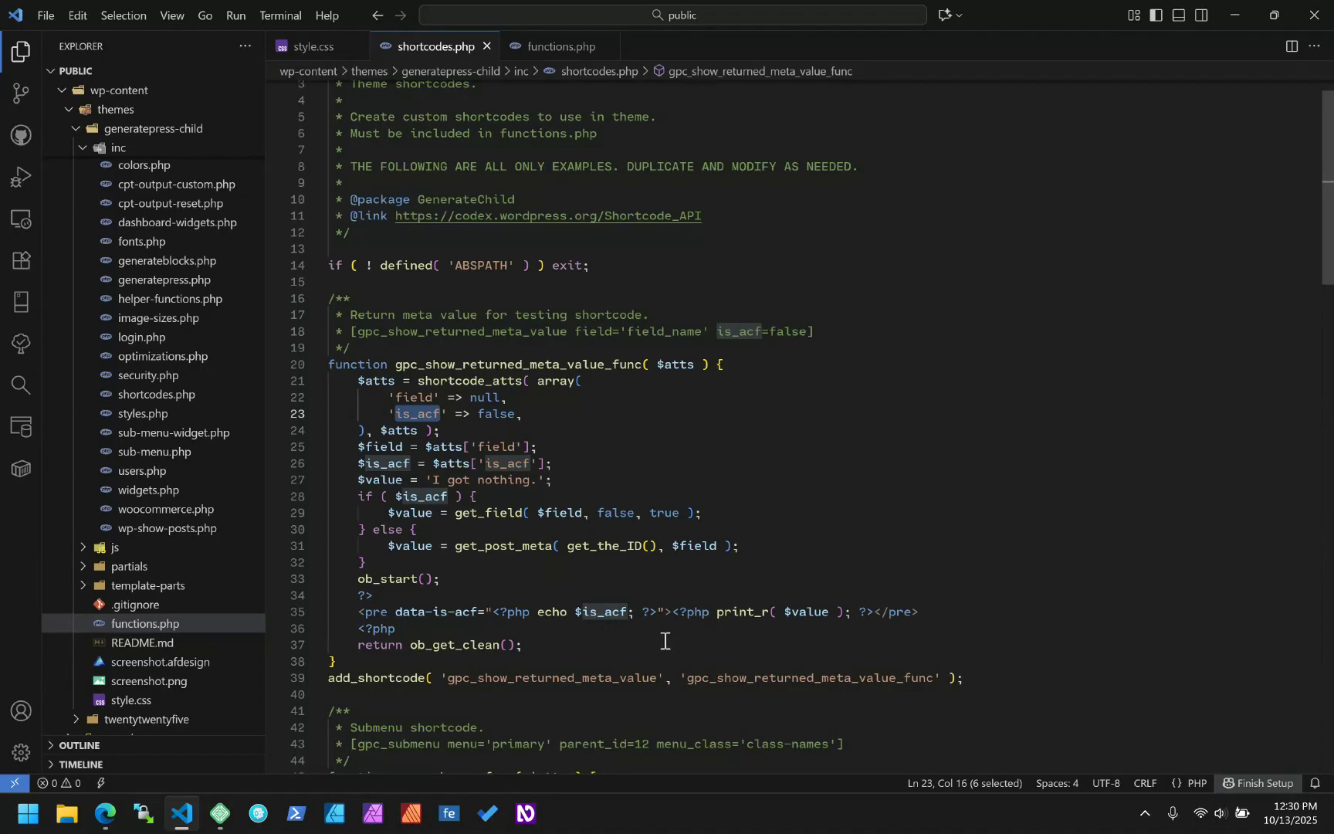
left_click(734, 614)
double_click(735, 614)
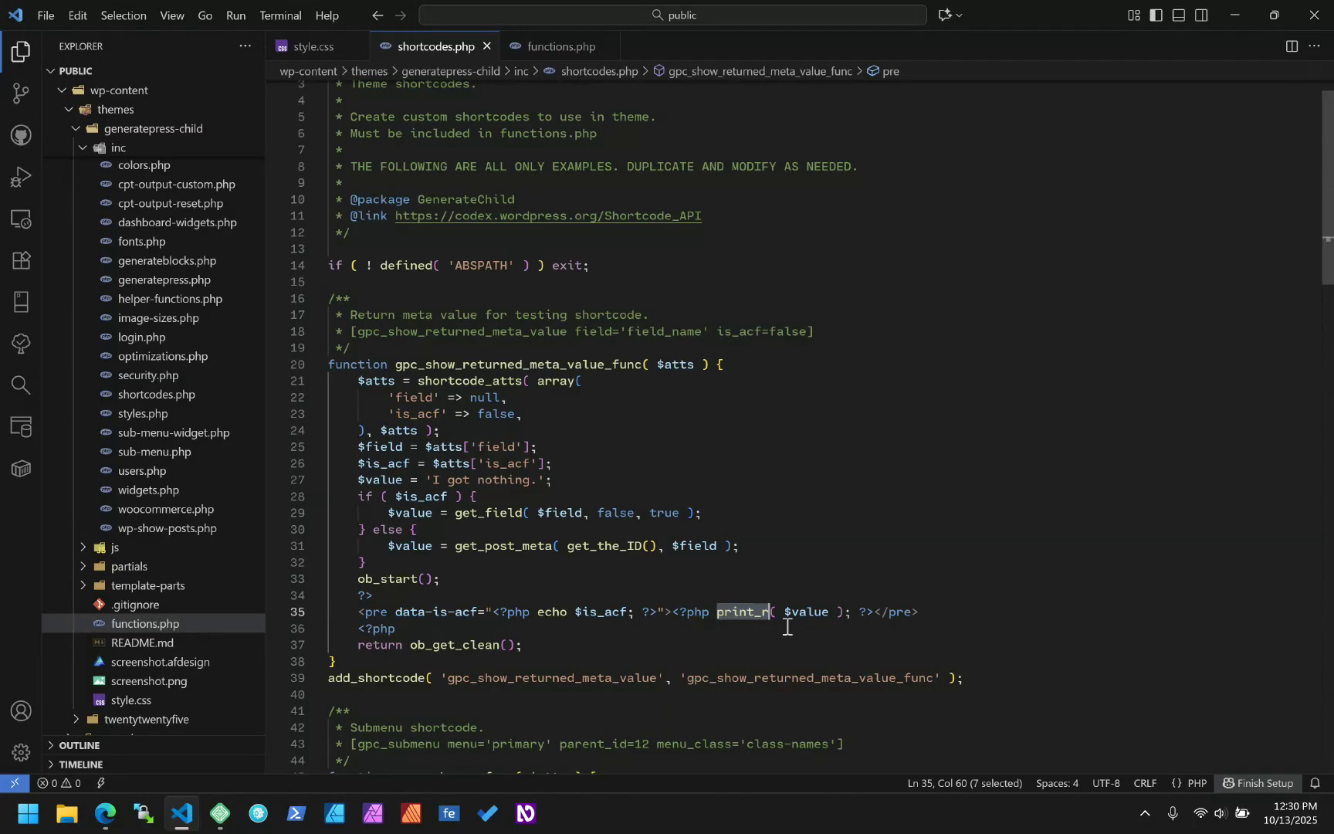
double_click(816, 610)
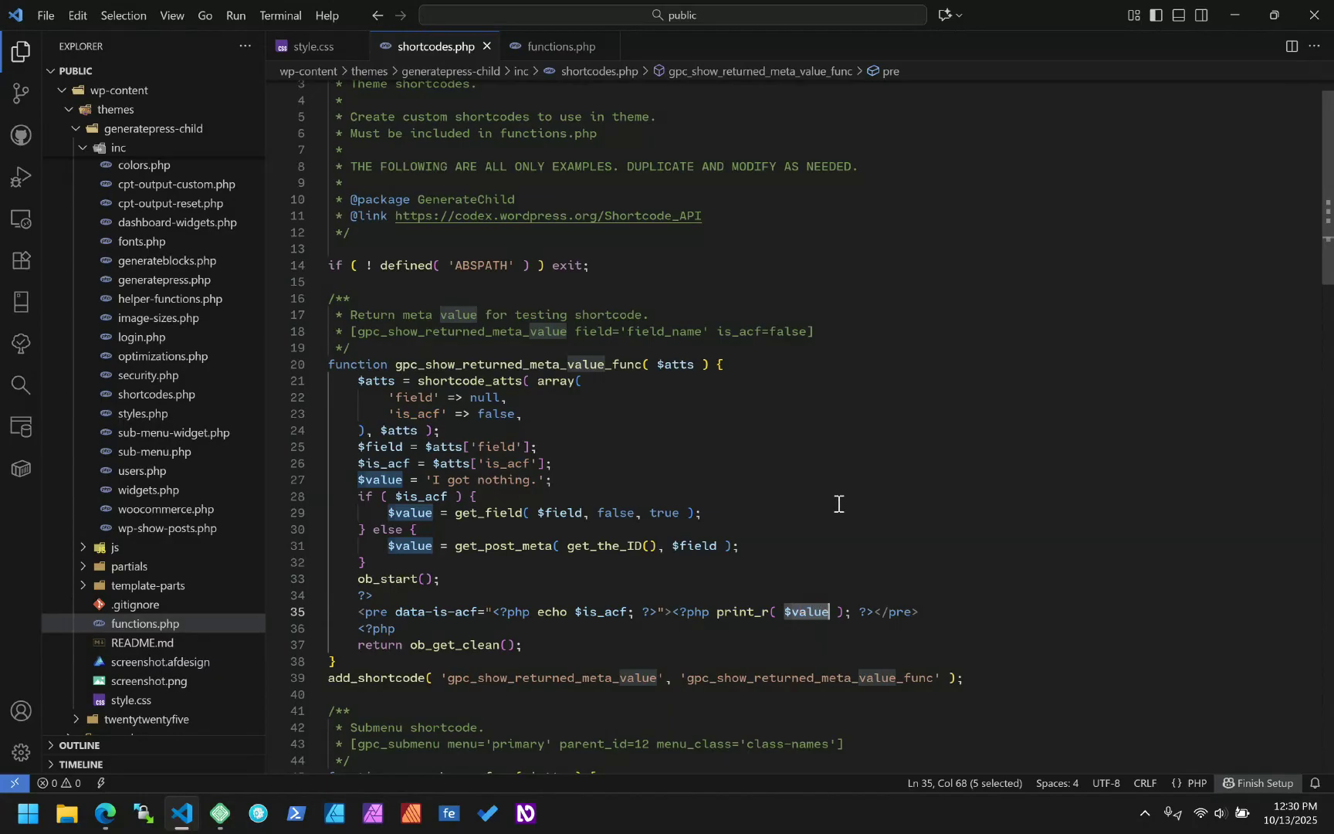
- Switch to Local, open the AHD GP Child YouTube site's database in AdminNeo, and open the wp_postmeta table
left_click(1242, 13)
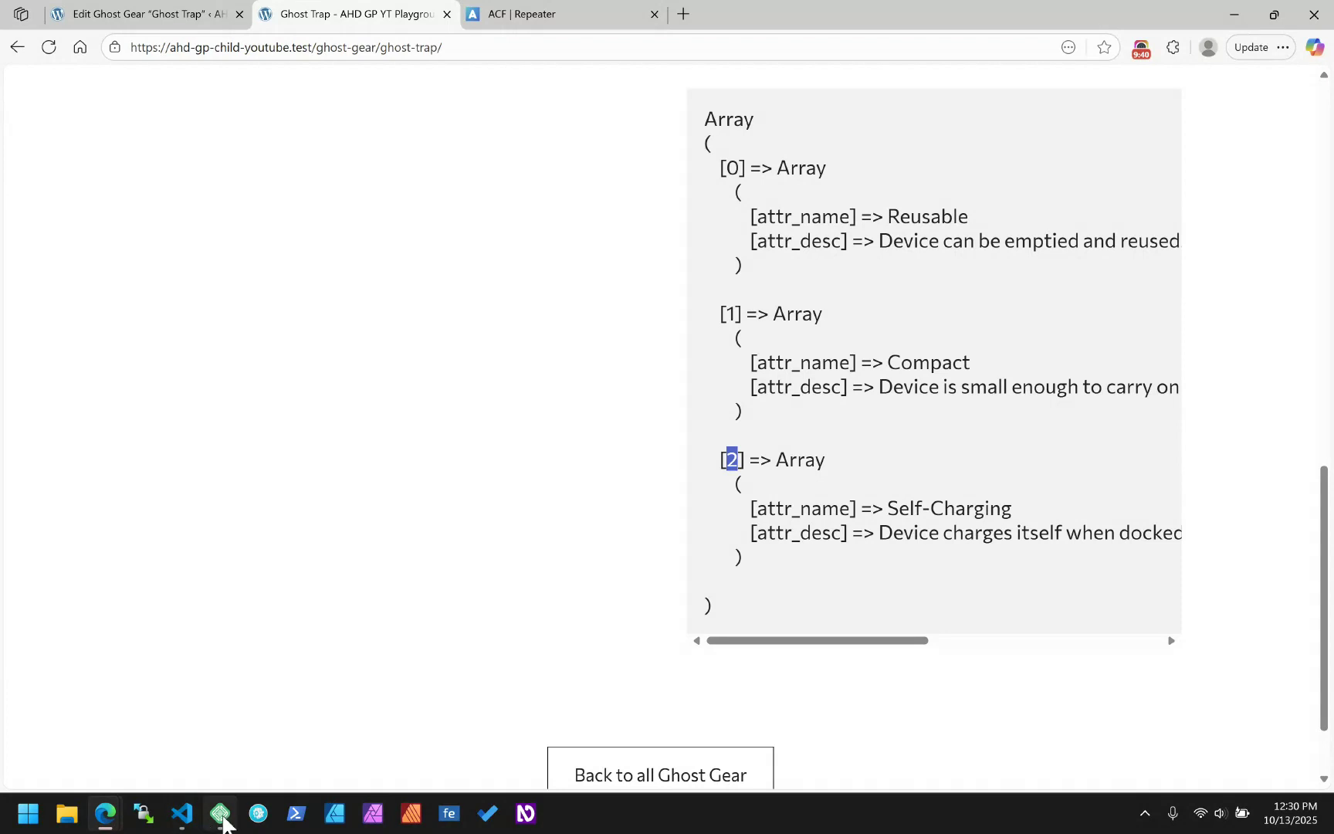
left_click(226, 822)
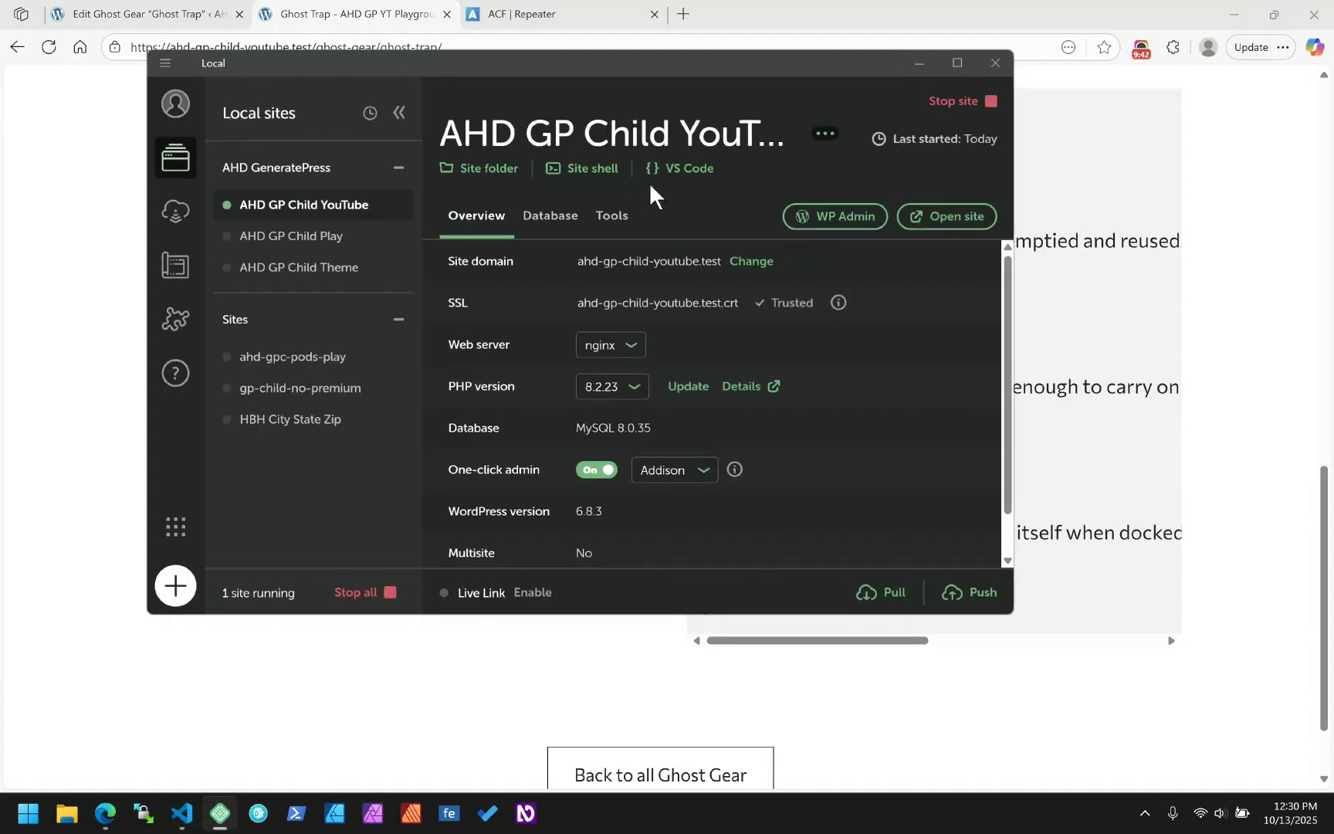
left_click(548, 217)
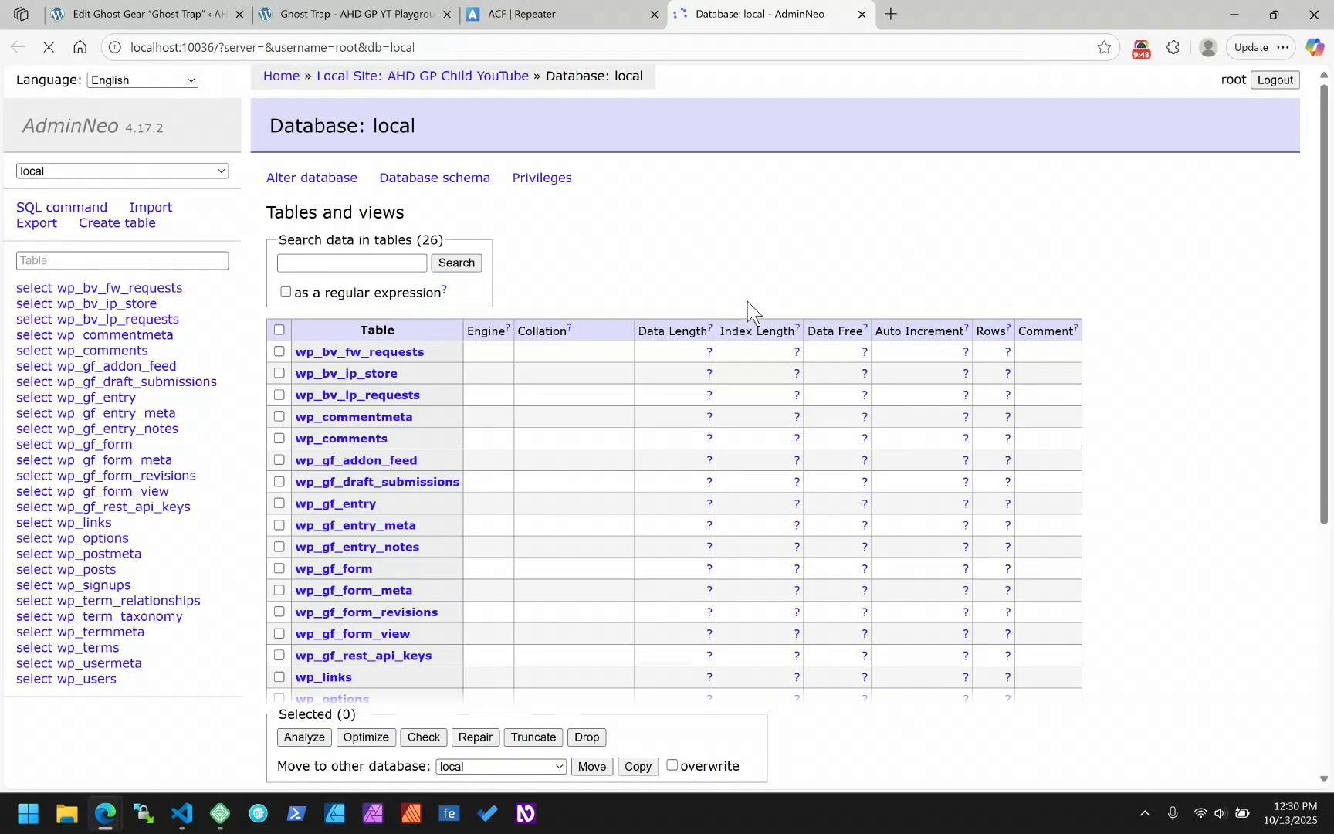
left_click(112, 567)
- Inspect the public Ghost Trap page's HTML and find the post ID in the article element and the body classes
left_click(354, 15)
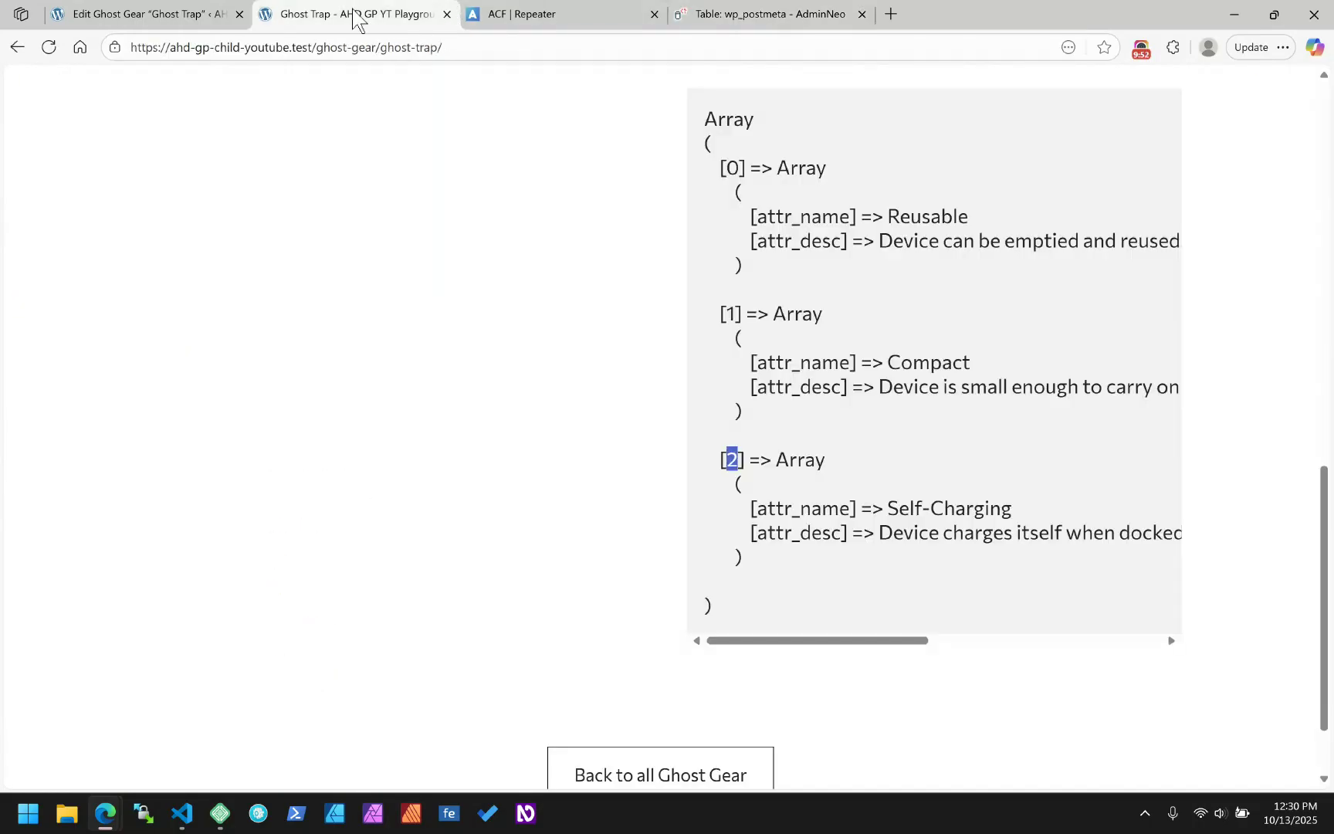
left_click(136, 14)
left_click(409, 9)
right_click(387, 173)
left_click(492, 584)
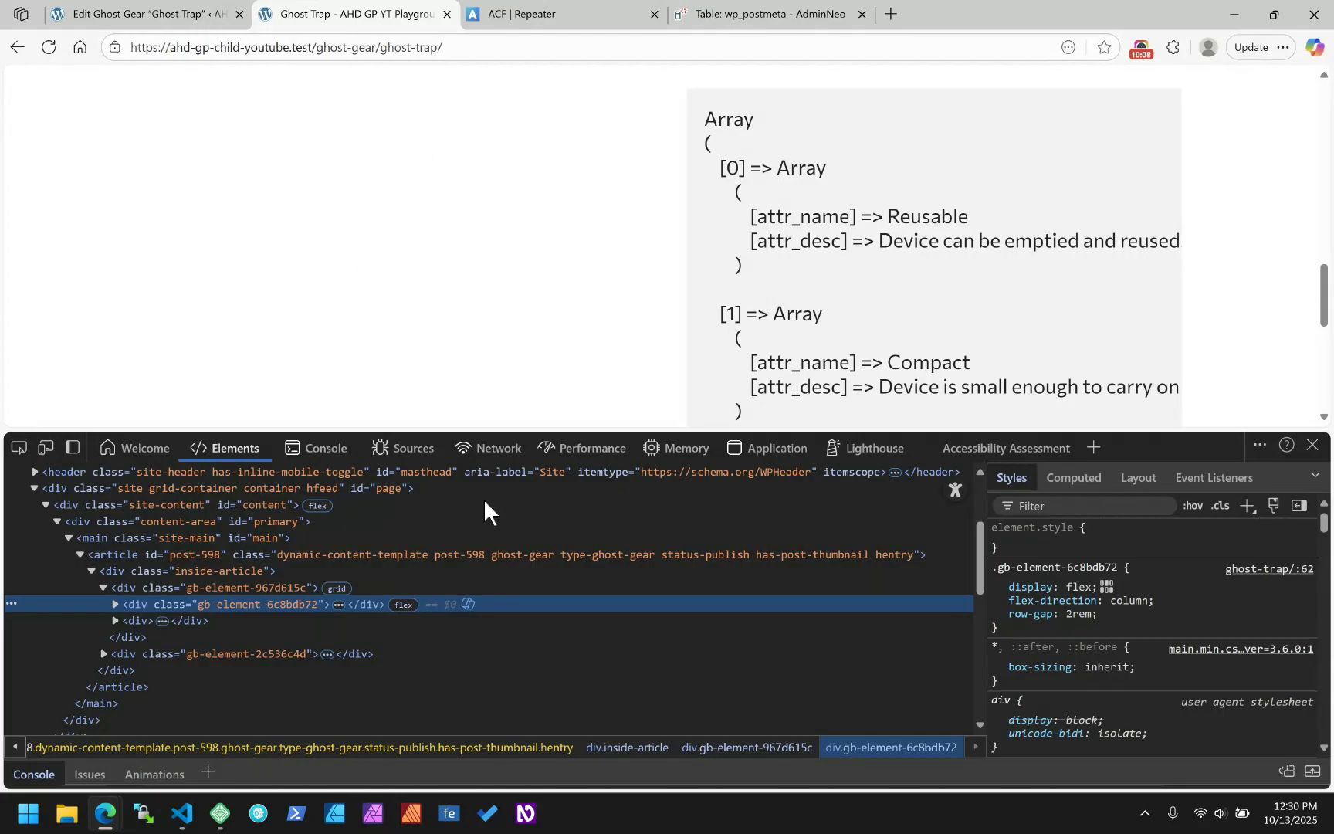
scroll(483, 522, "up", 3)
scroll(464, 572, "down", 5)
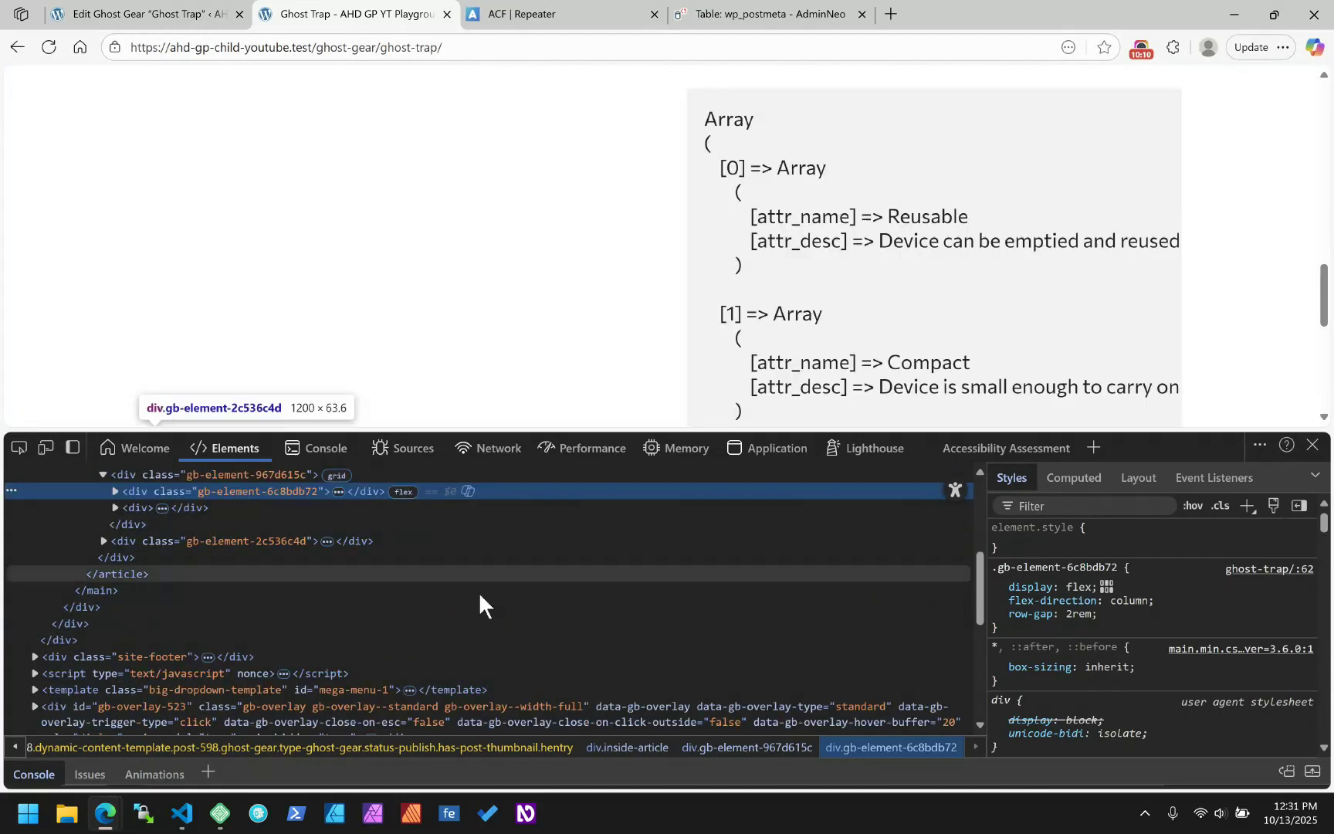
scroll(485, 640, "up", 3)
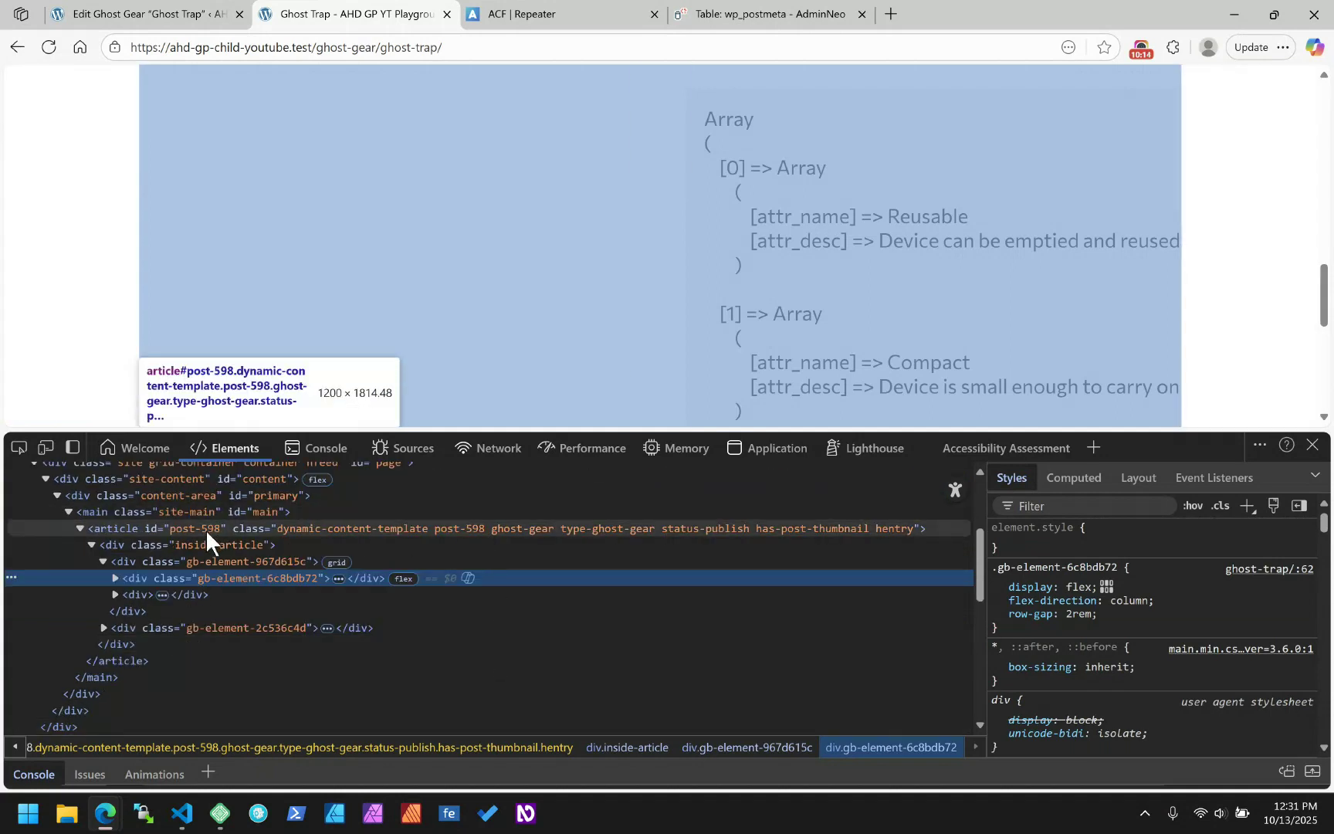
scroll(232, 533, "up", 3)
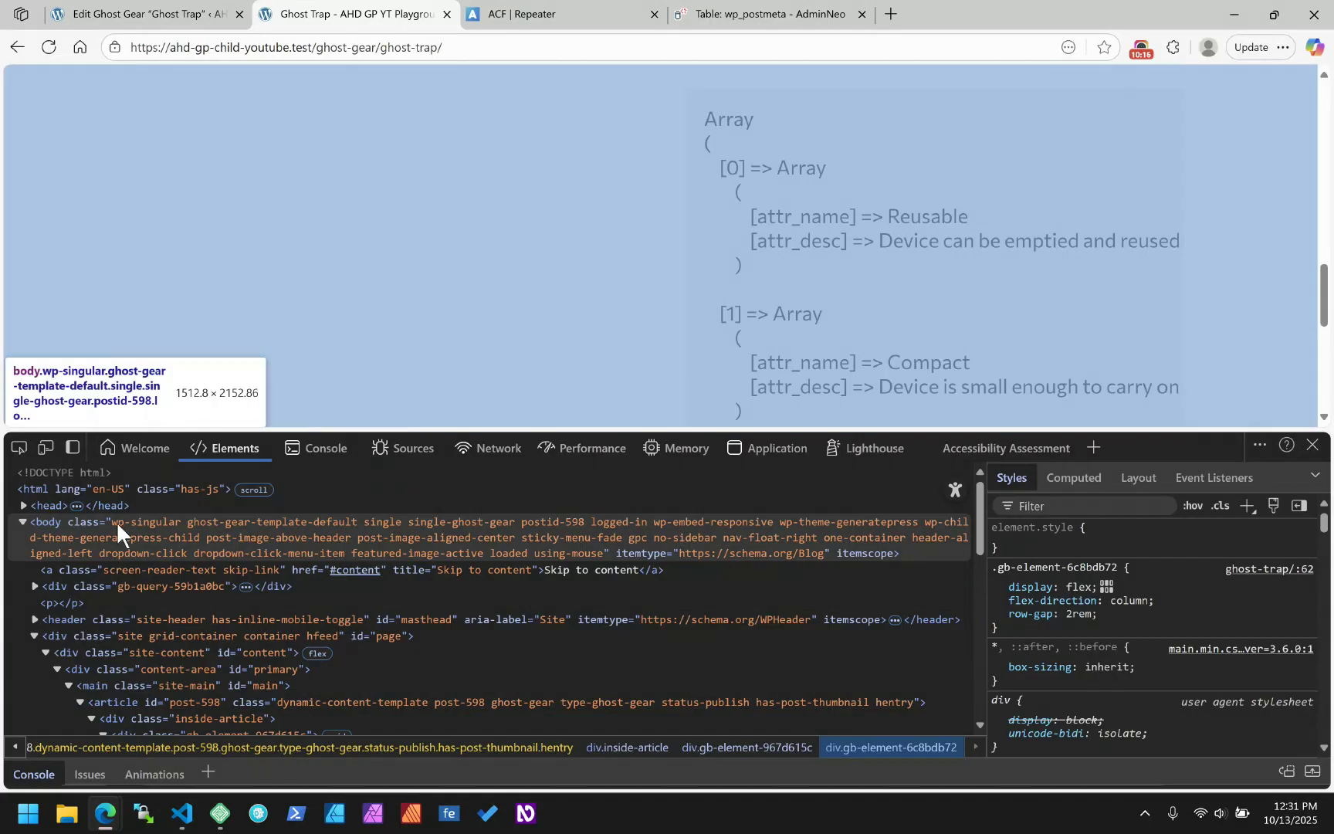
left_click(533, 519)
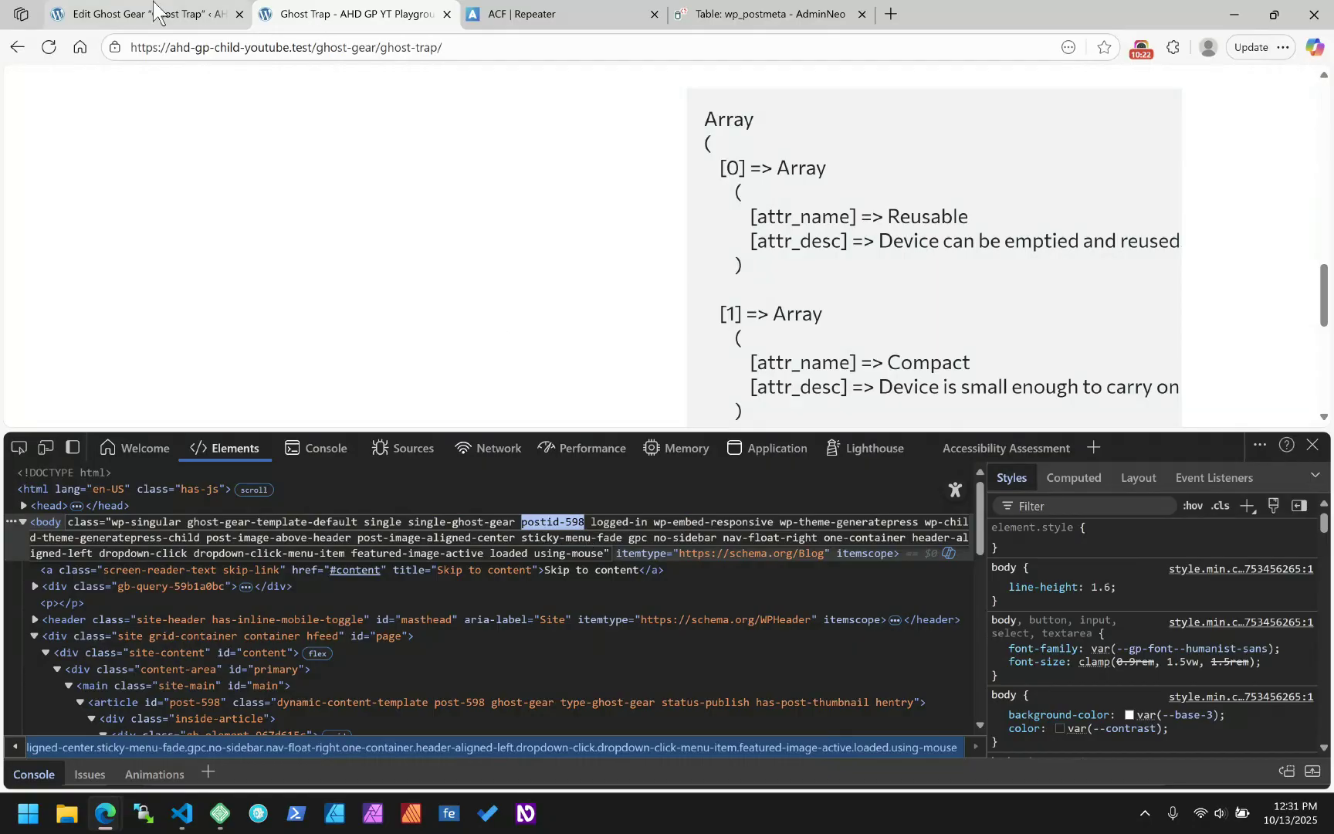
- Show the wp_postmeta table's data in AdminNeo and open its SELECT query for editing
left_click(730, 11)
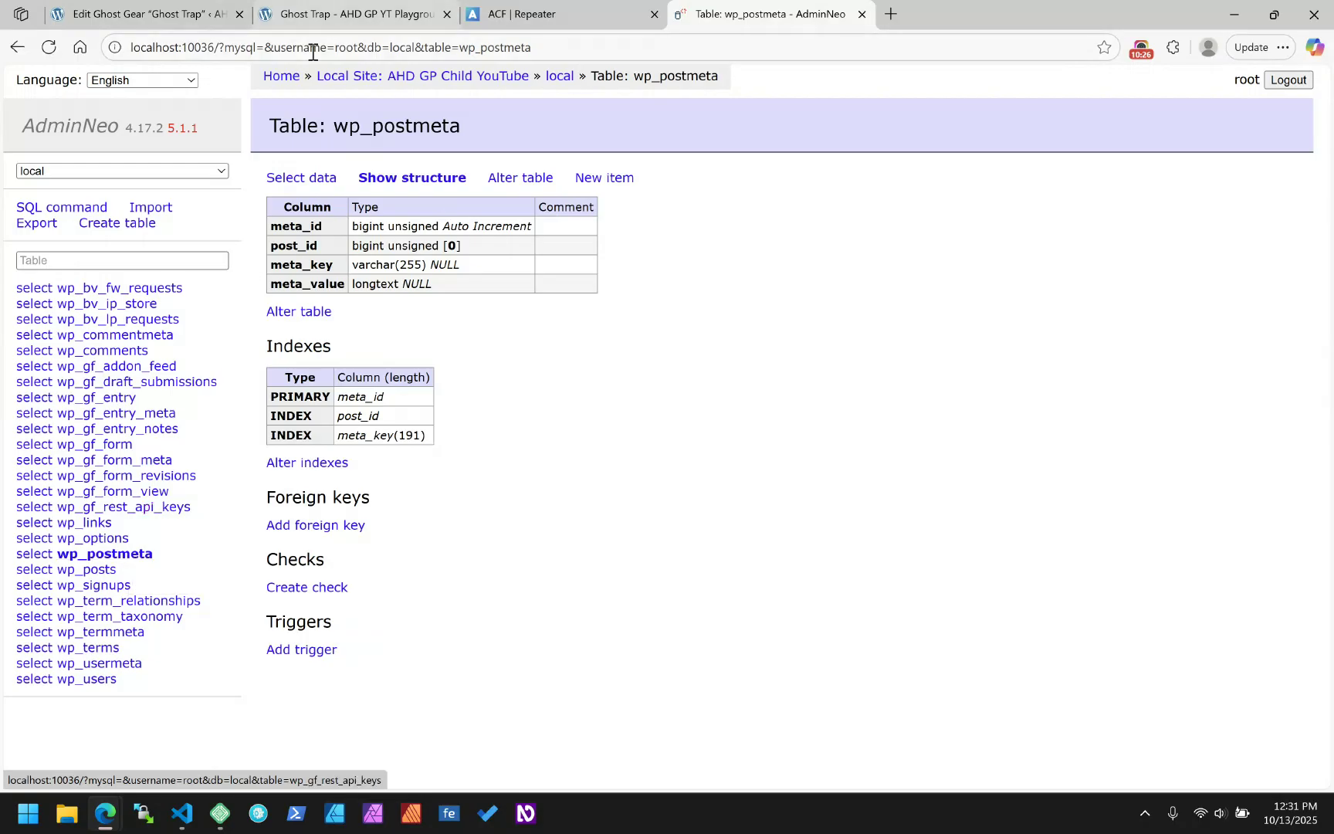
left_click(301, 178)
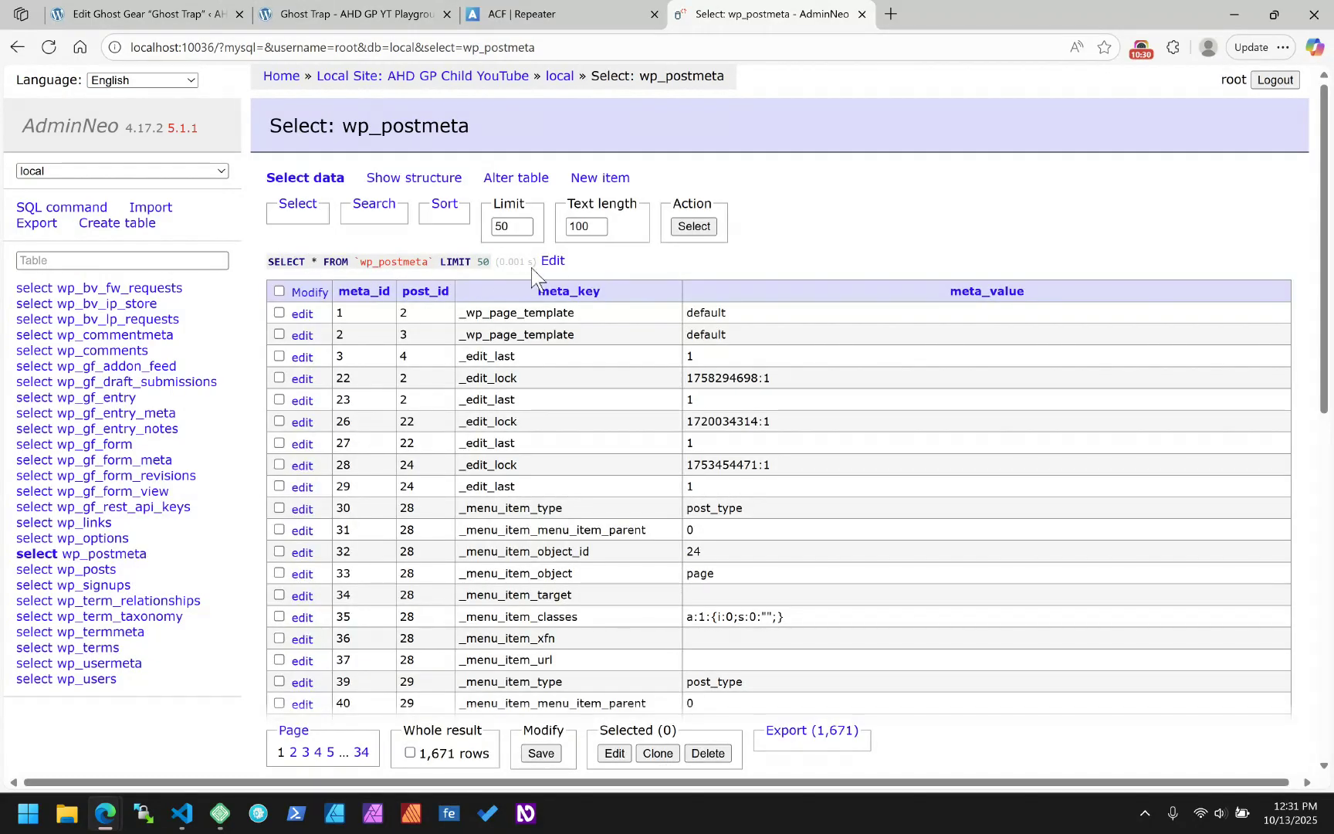
left_click(550, 261)
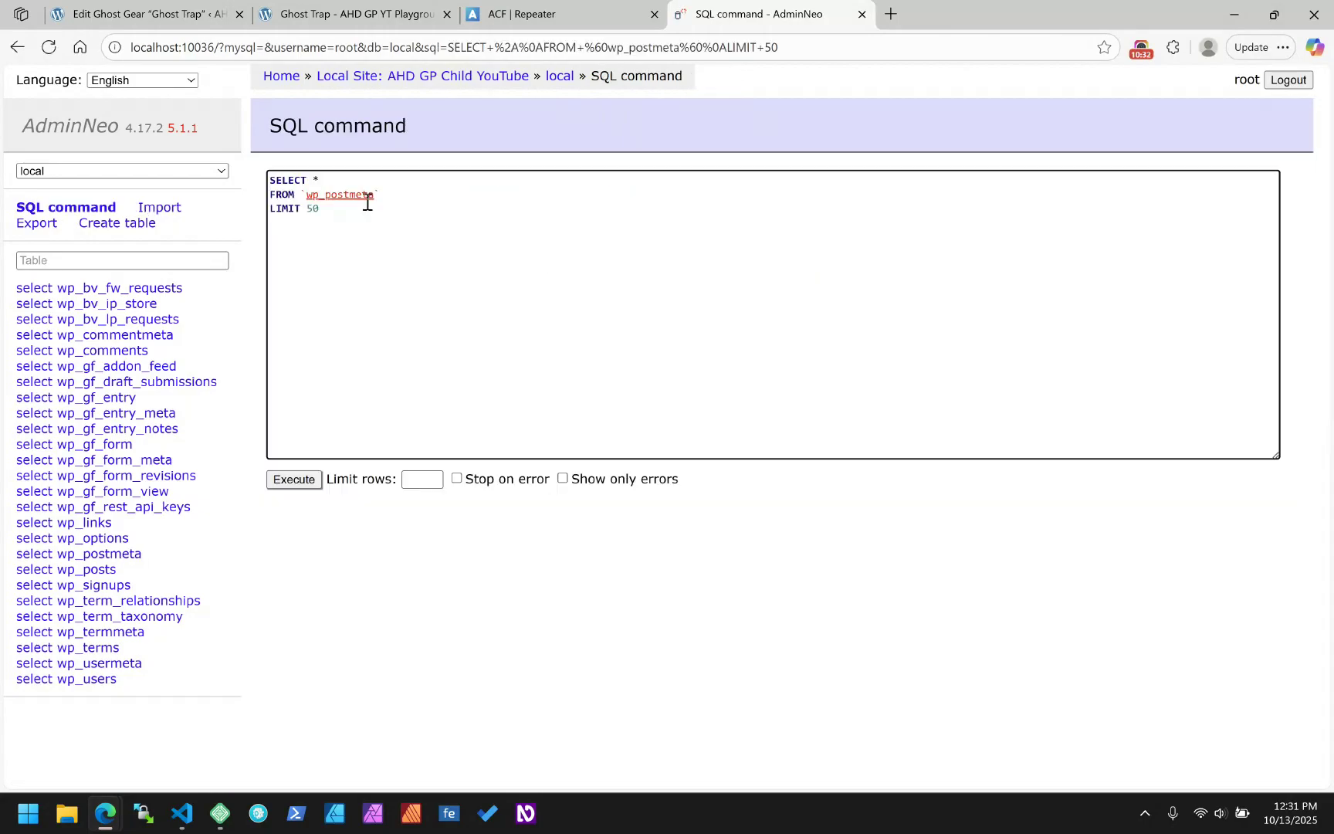
- Replace the query's LIMIT clause with where `post_id` = 598, checking the ID against the Ghost Trap page, and execute it
left_click_drag(338, 209, 271, 208)
type("where `post_id` =")
left_click(556, 13)
left_click(337, 9)
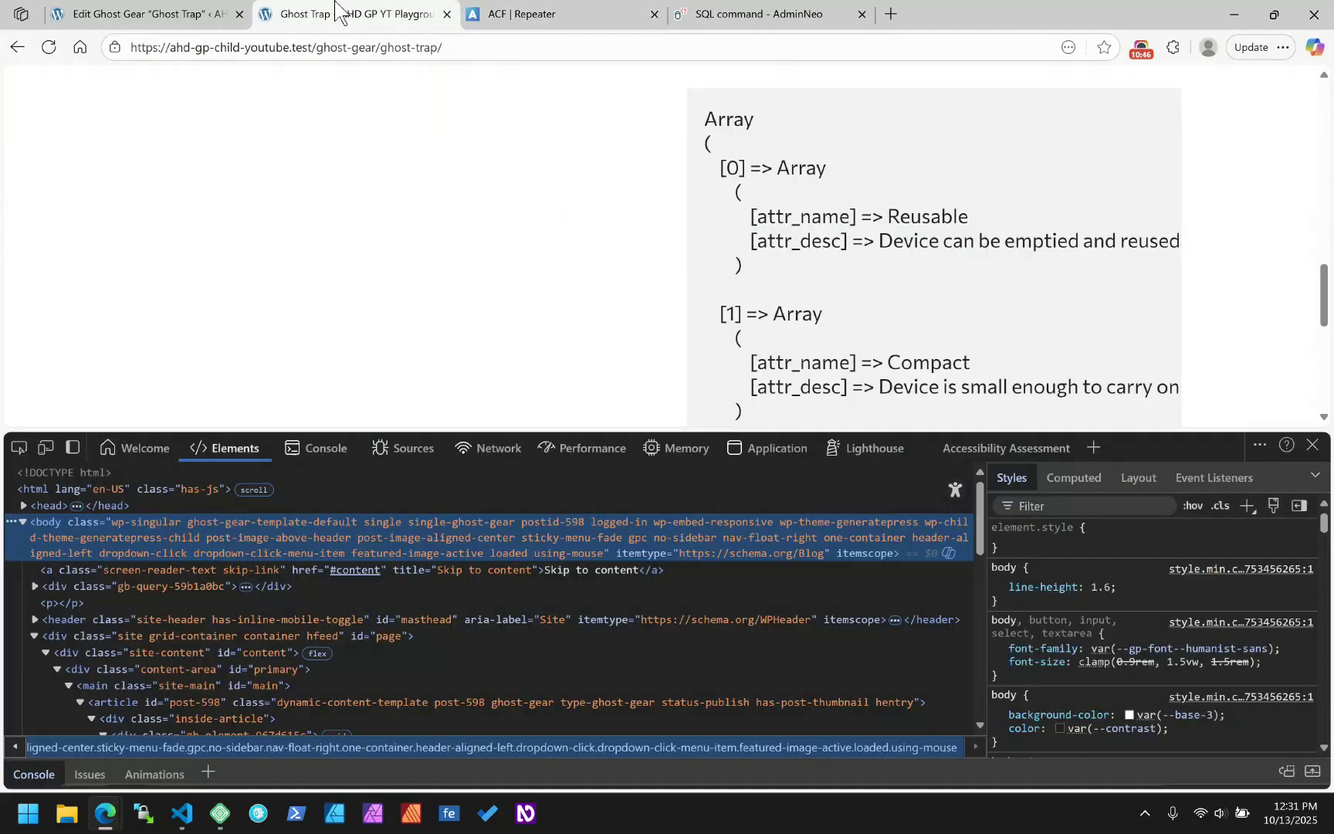
left_click(765, 14)
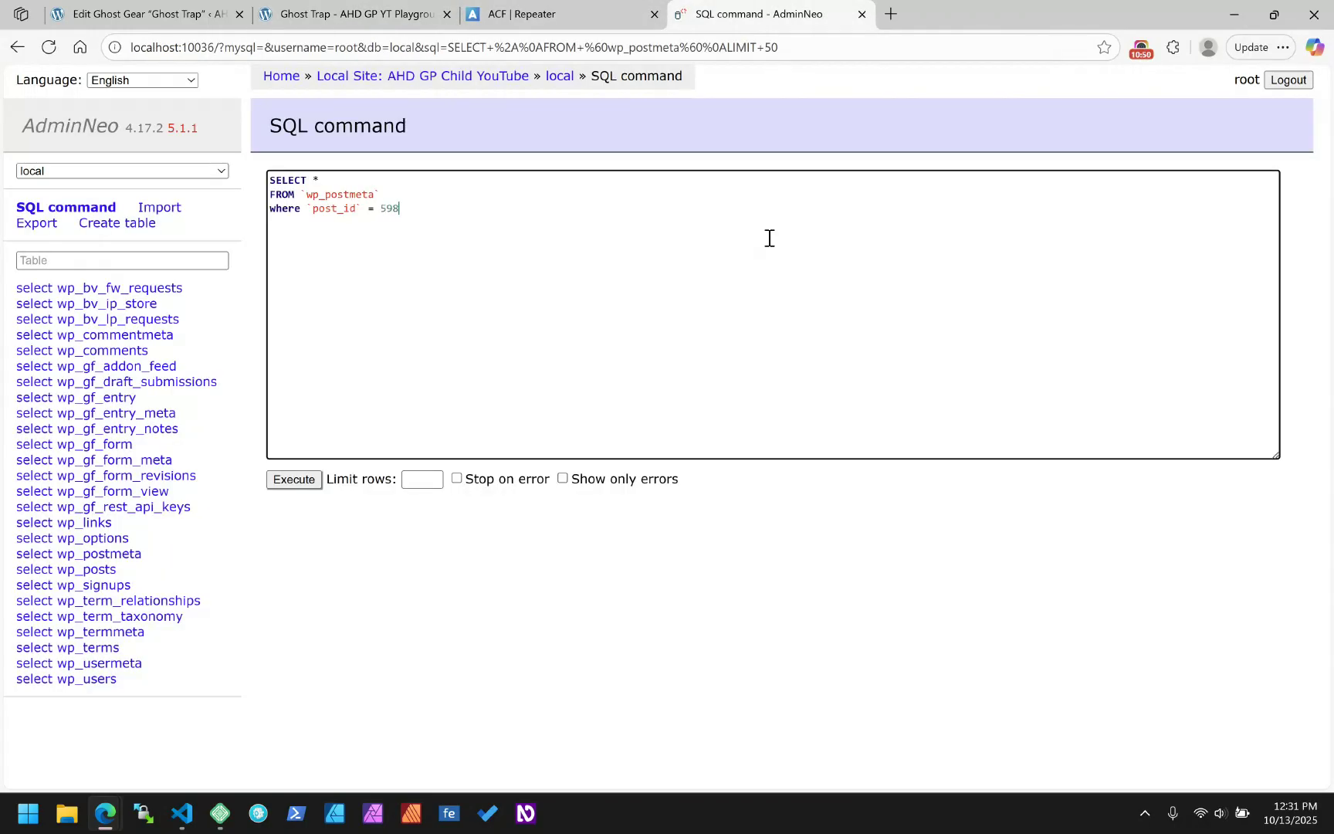
left_click(292, 481)
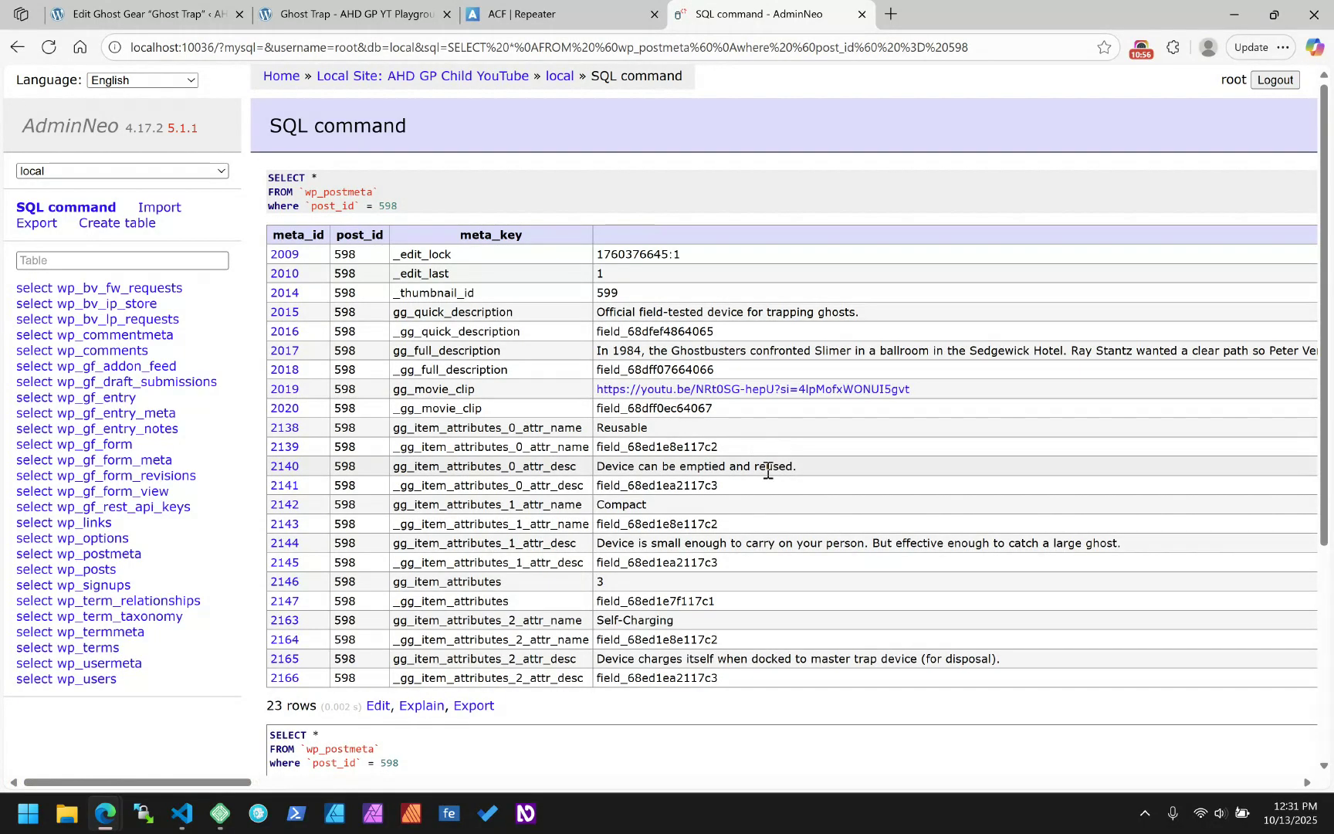
- Compare the gg_item_attributes rows in the query results with the Item Attributes entries on Ghost Trap's edit page
scroll(768, 471, "down", 2)
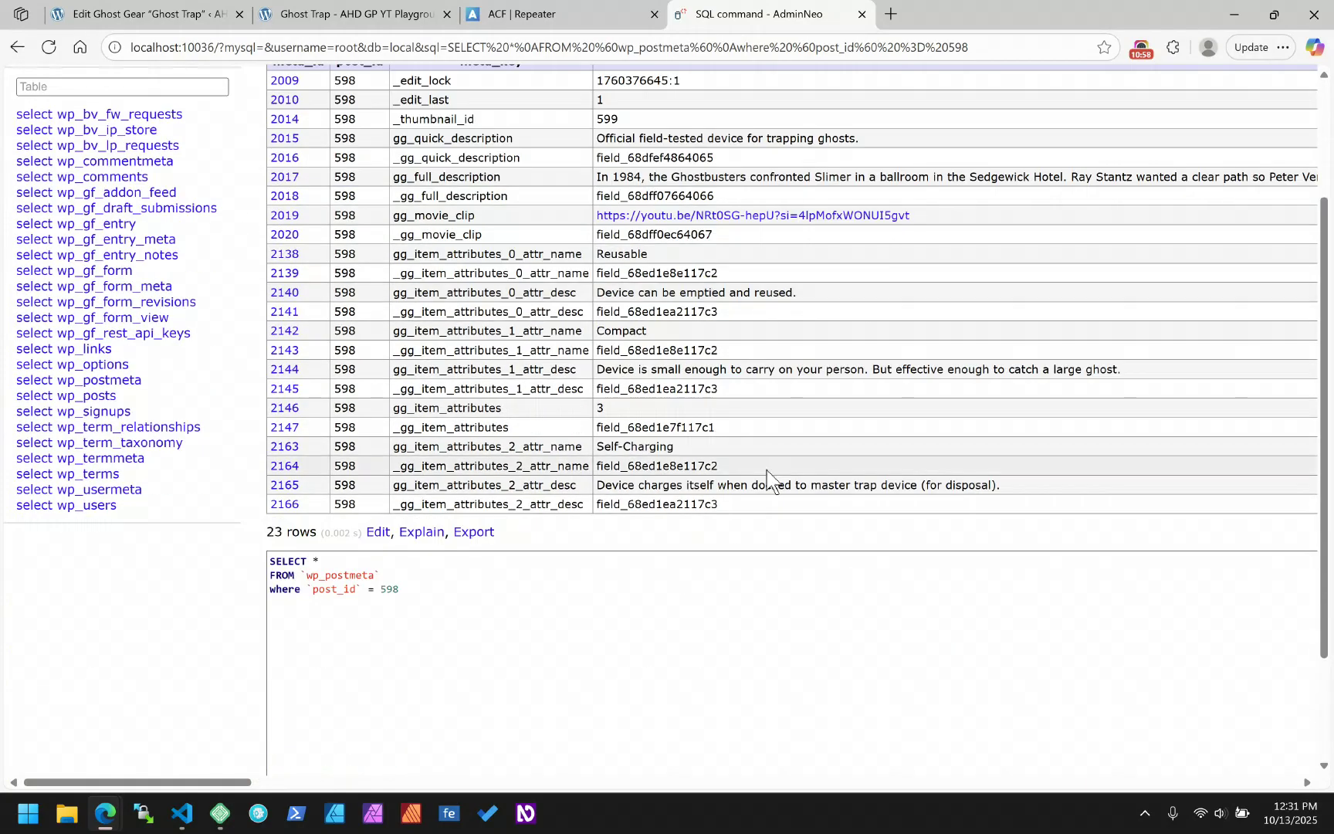
scroll(454, 451, "up", 2)
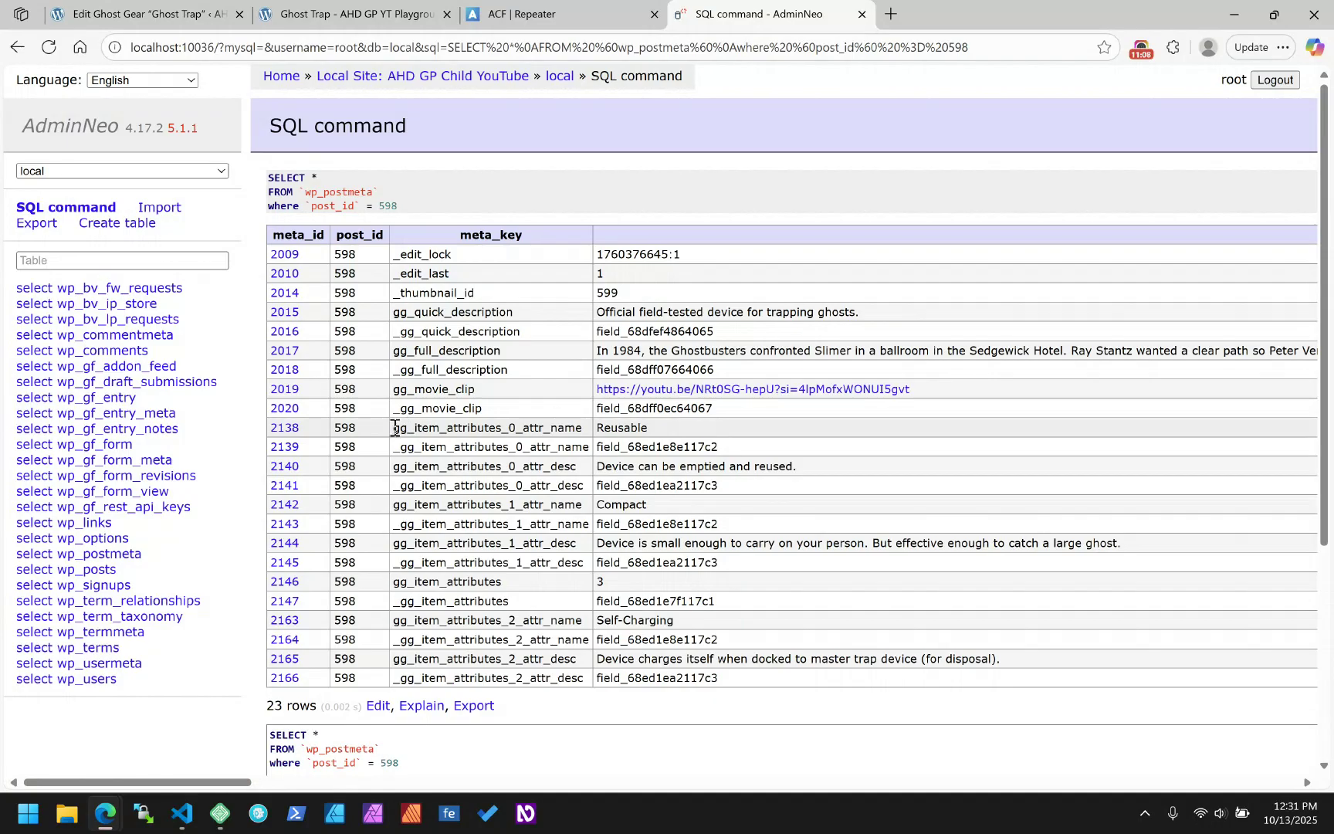
left_click_drag(395, 429, 503, 429)
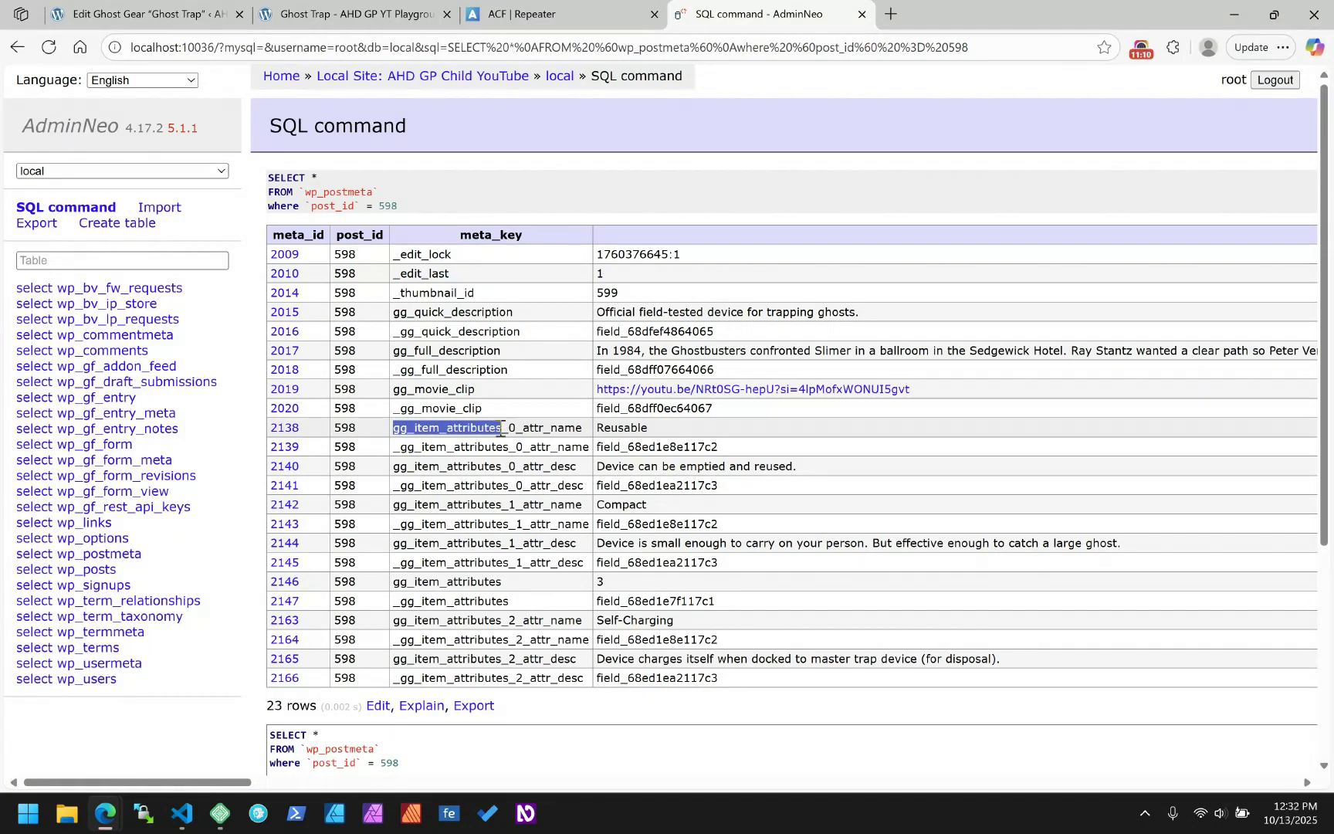
left_click(146, 9)
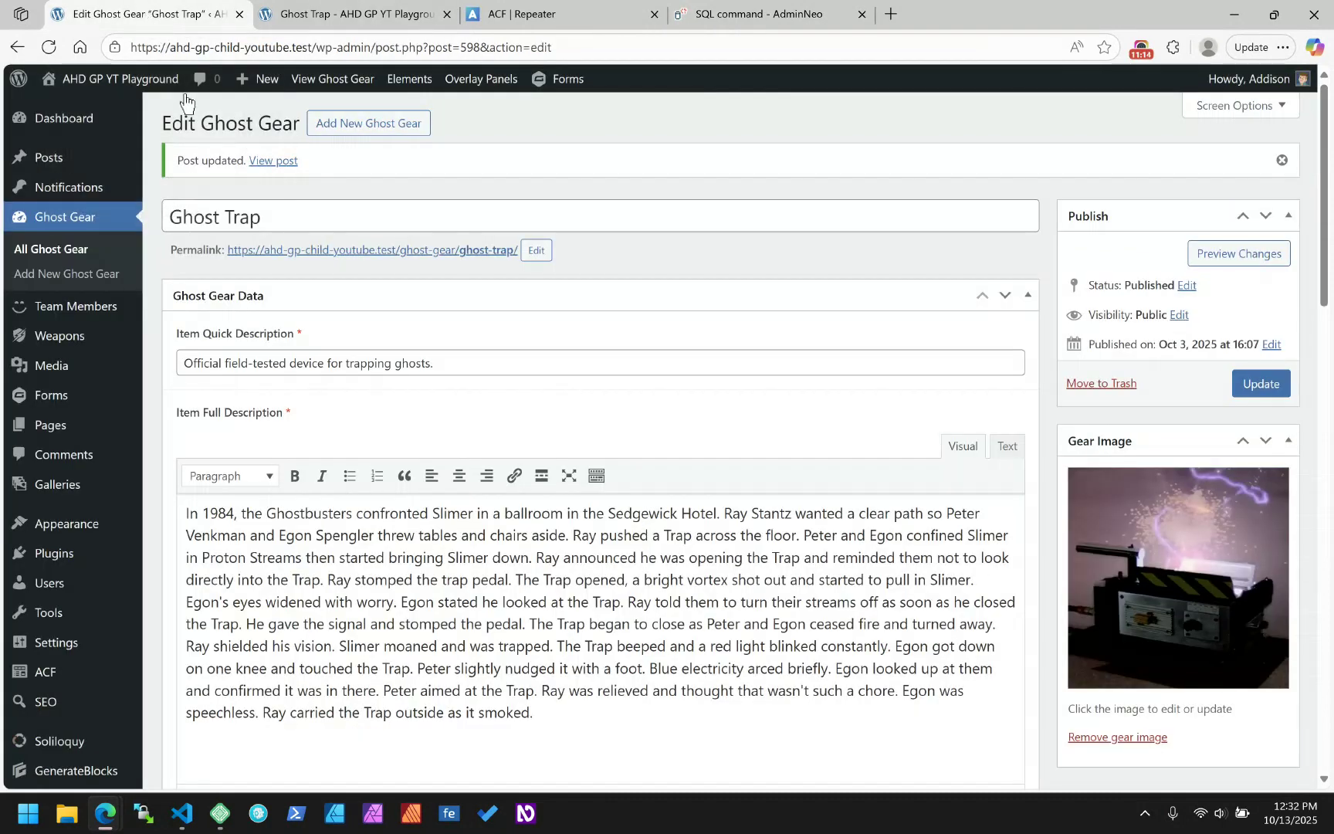
scroll(363, 342, "down", 7)
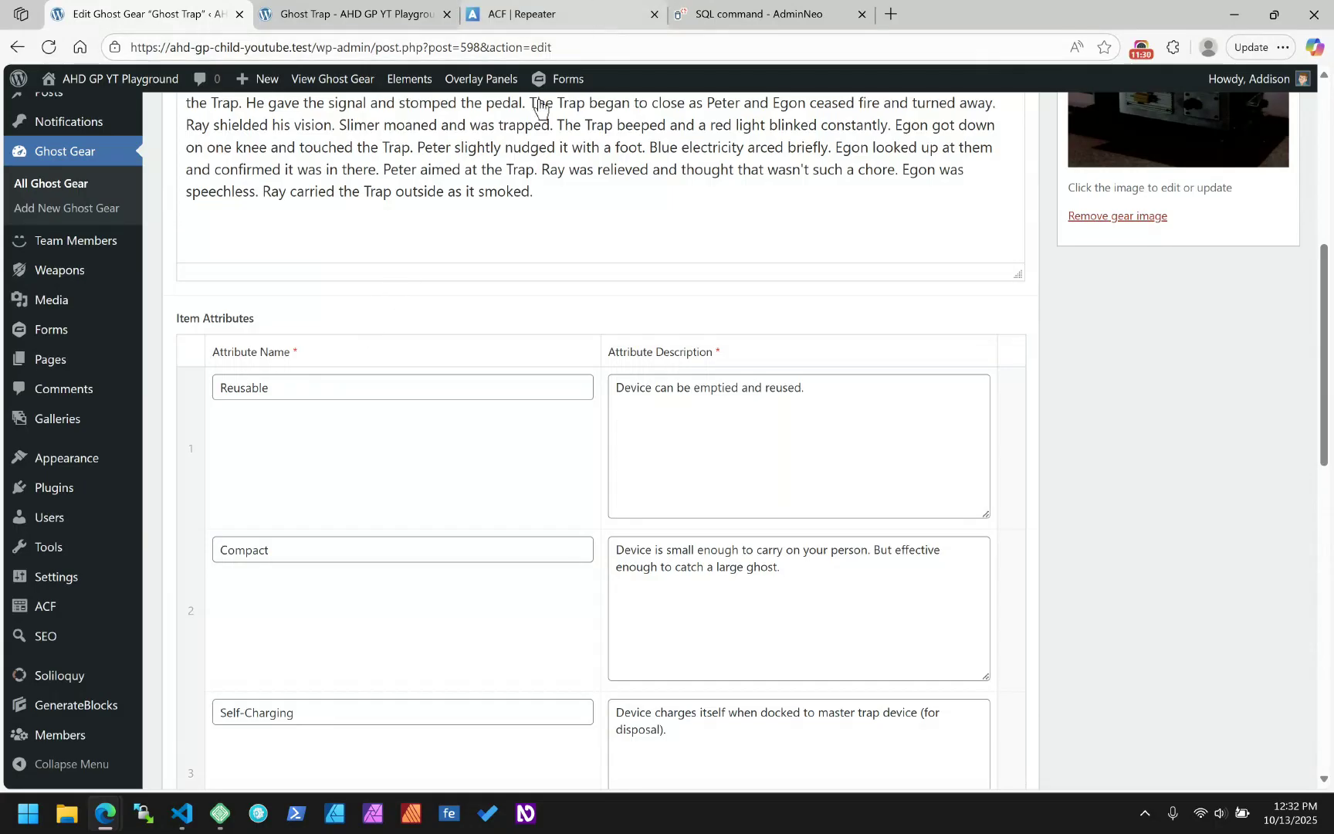
left_click(753, 14)
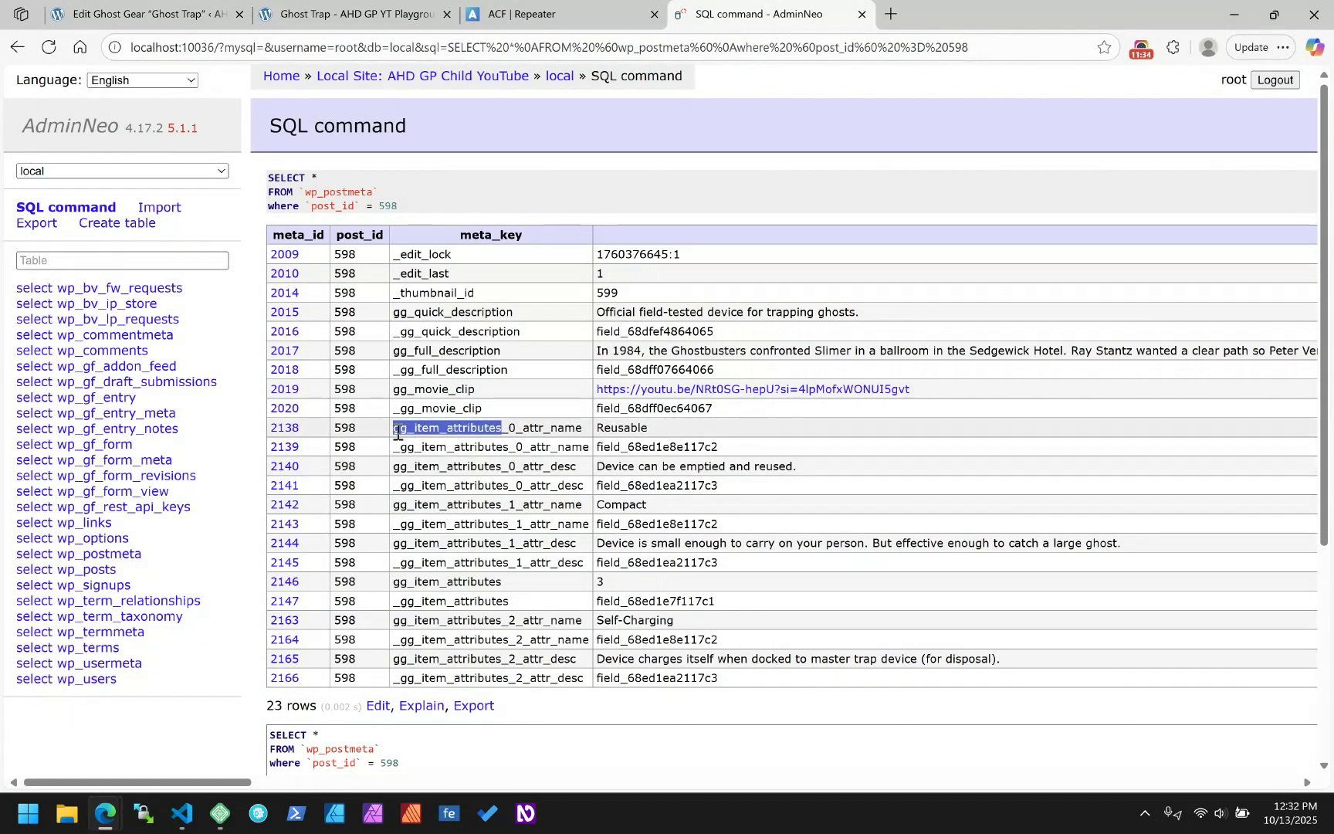
- Open the Ghost Gear Data field group in ACF and examine the Item Attributes repeater's field name
left_click(133, 14)
scroll(116, 463, "down", 3)
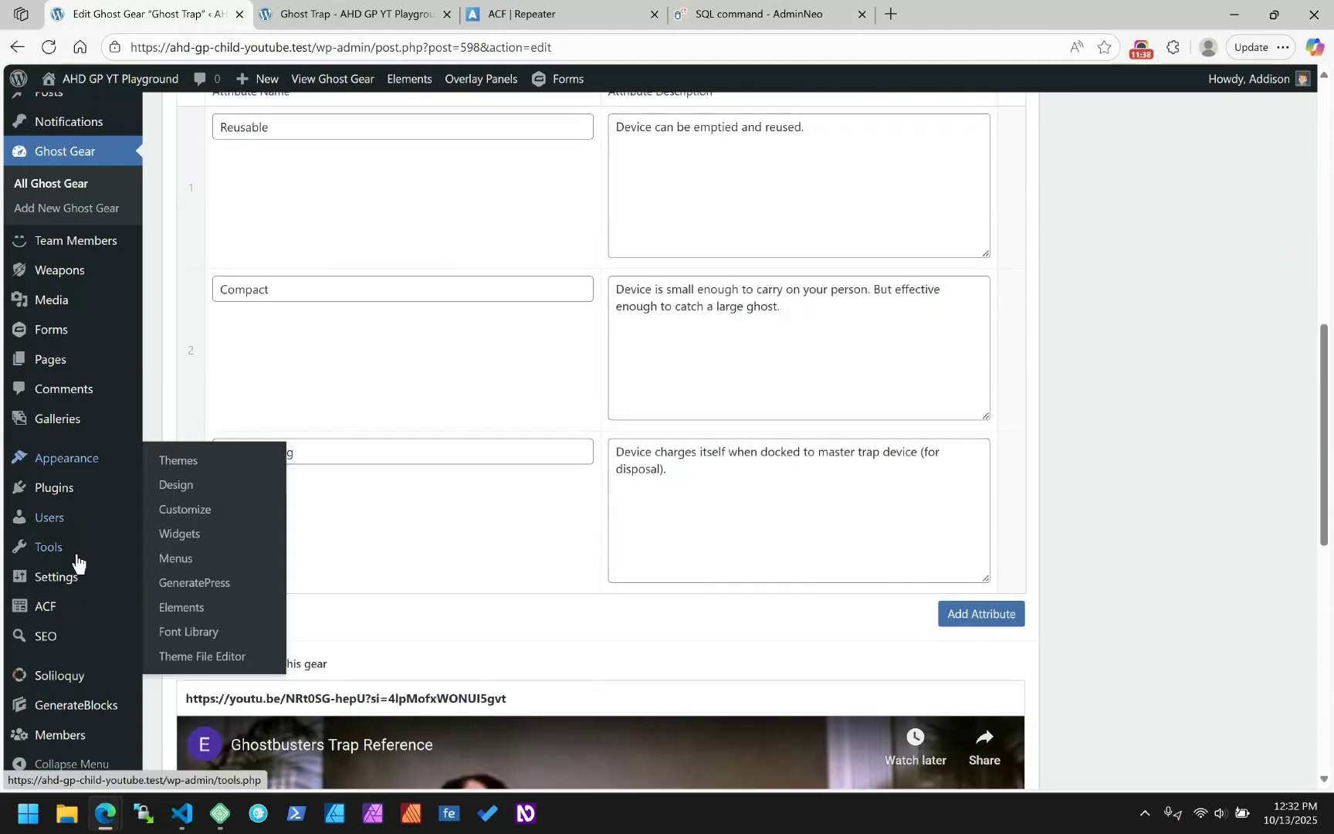
left_click(98, 609)
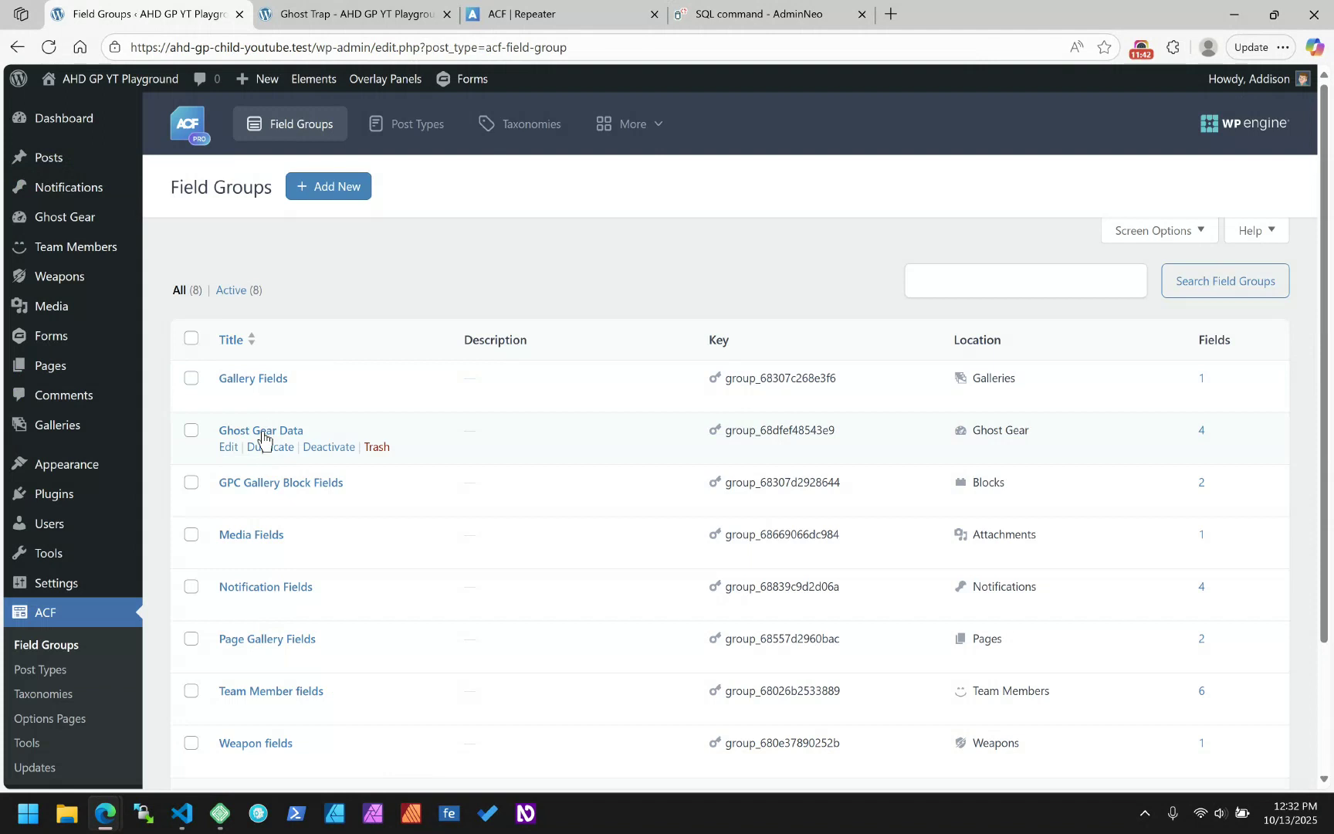
left_click(264, 434)
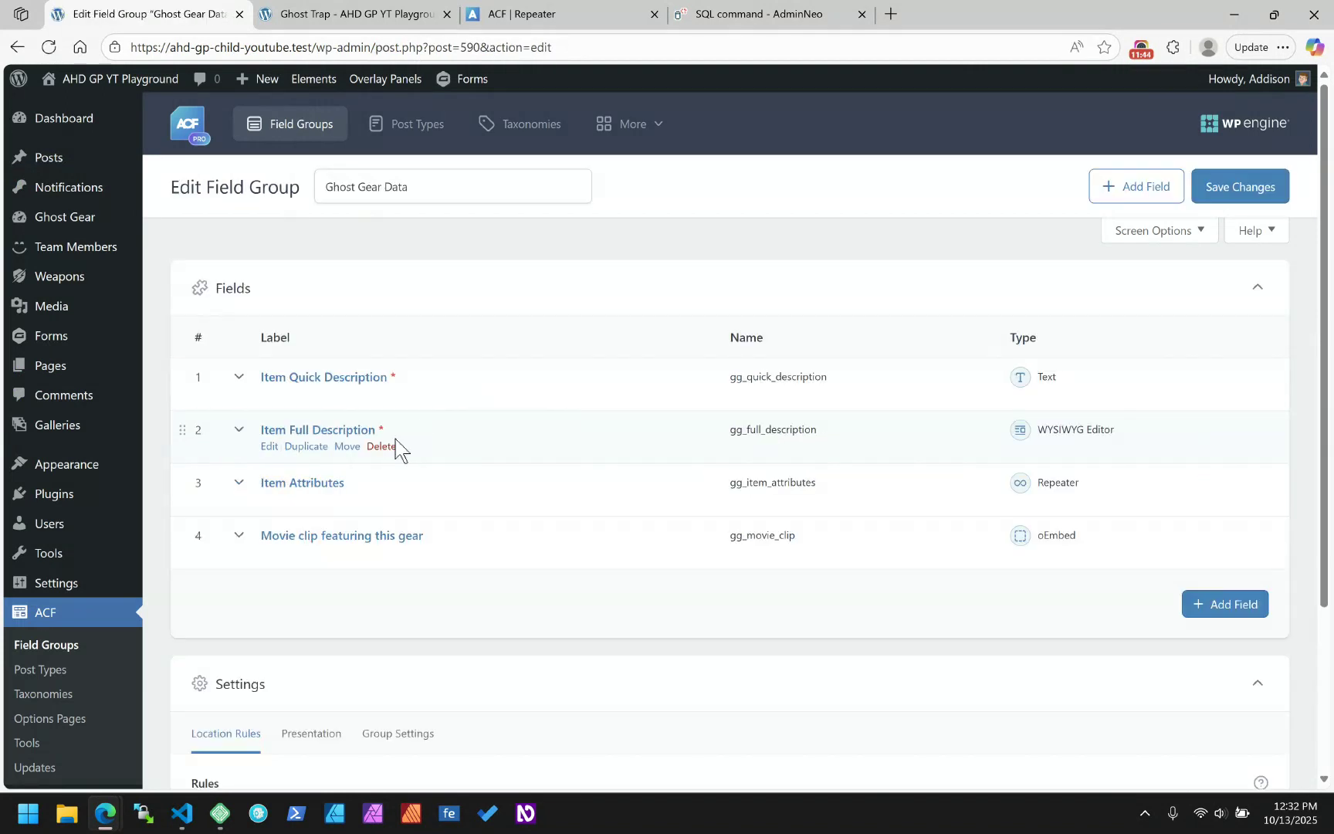
left_click(272, 485)
scroll(328, 467, "down", 2)
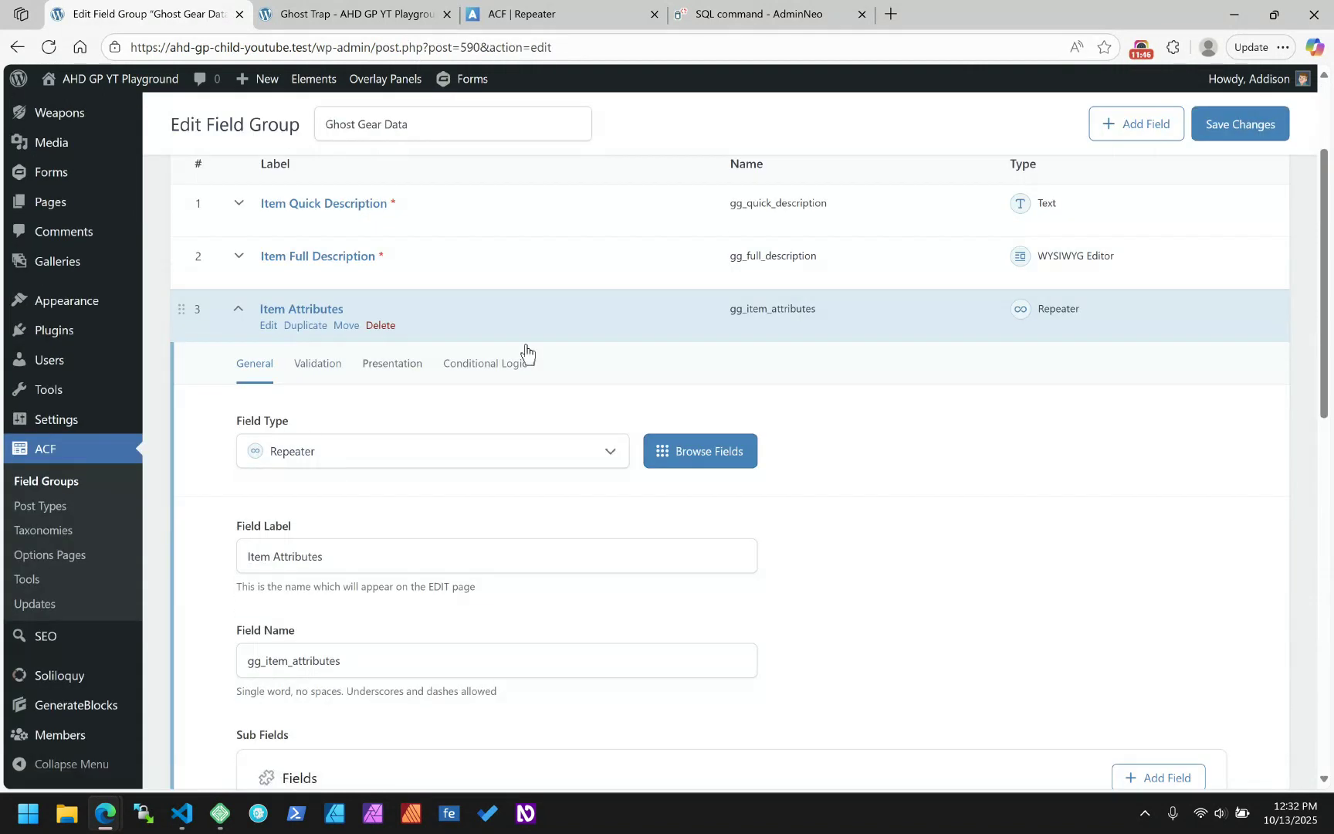
scroll(353, 496, "down", 2)
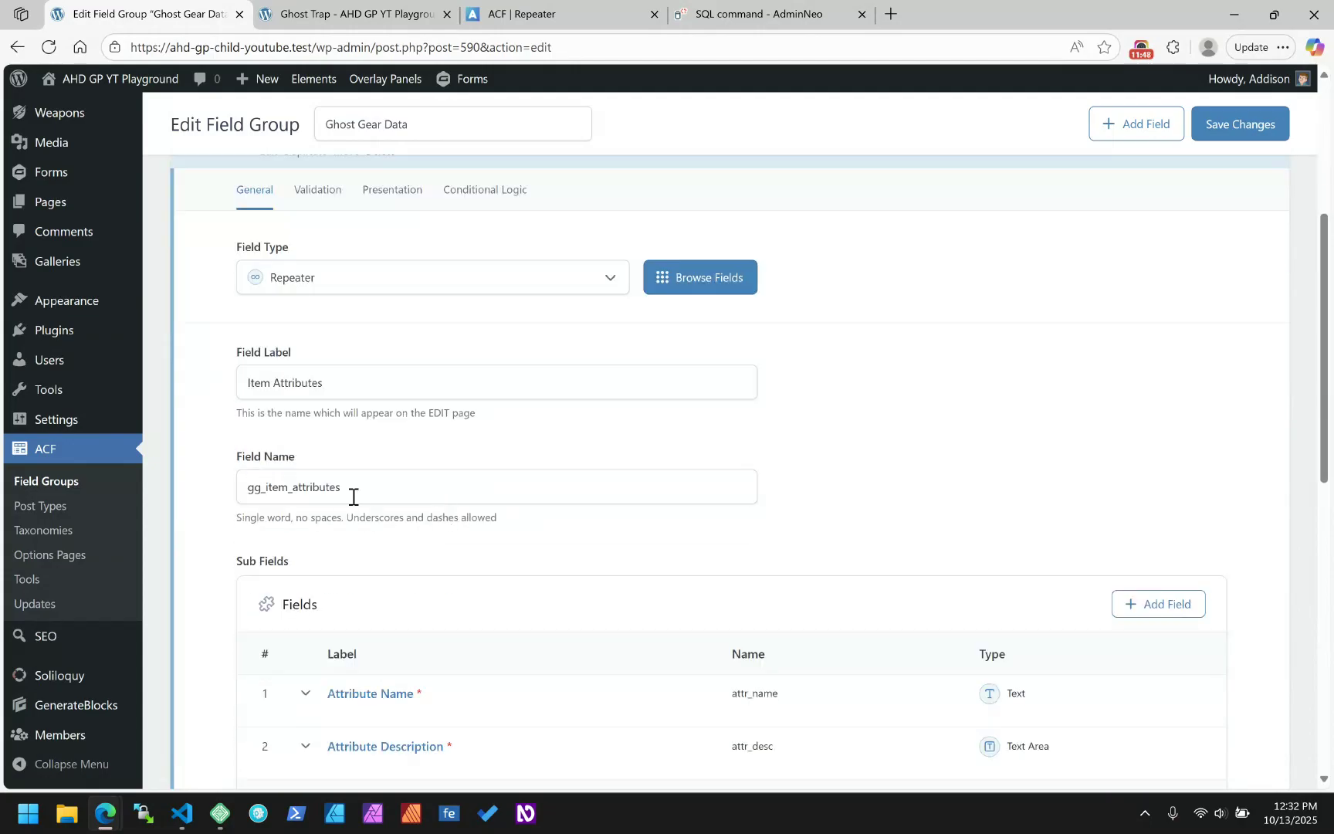
left_click_drag(354, 487, 237, 491)
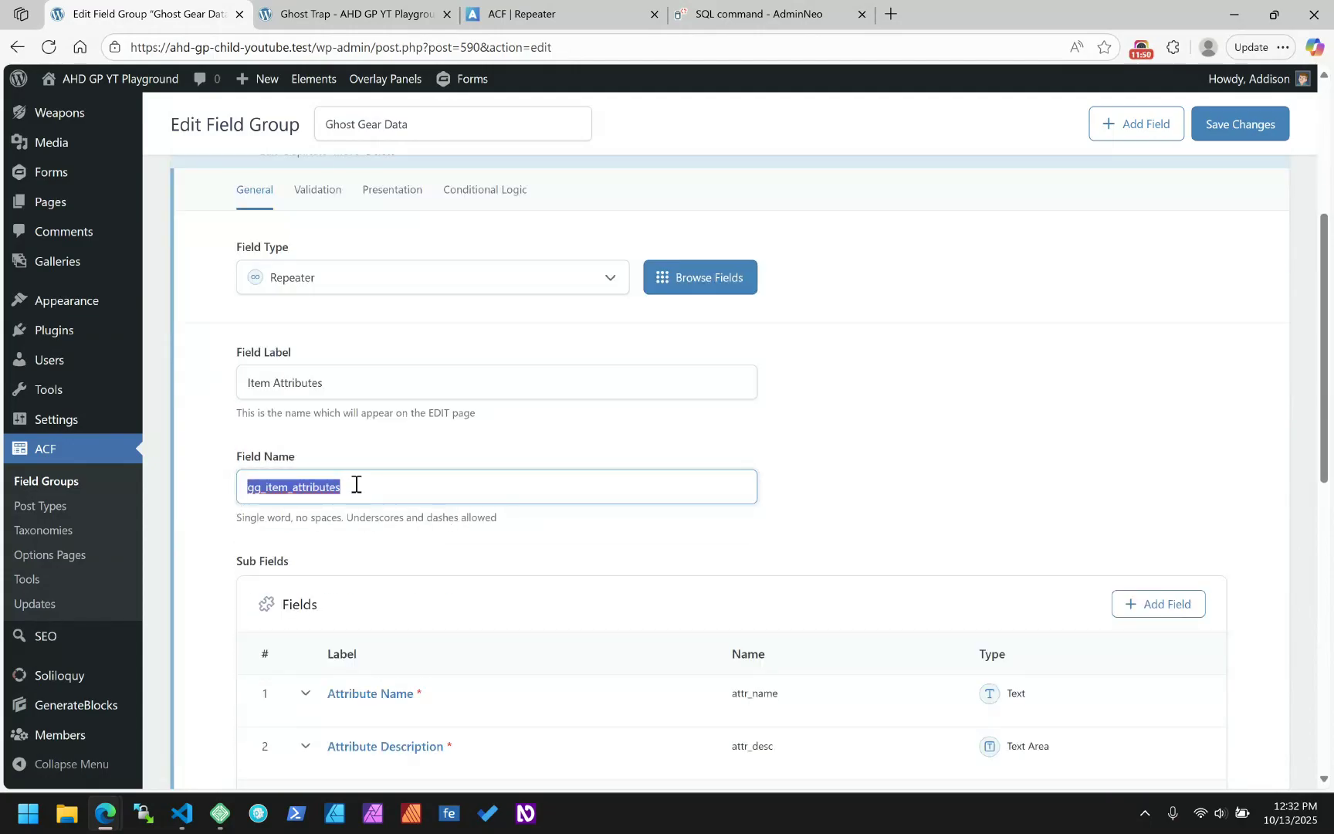
- Compare the meta keys in the query results with the repeater's field name and the names of its sub fields
left_click(758, 14)
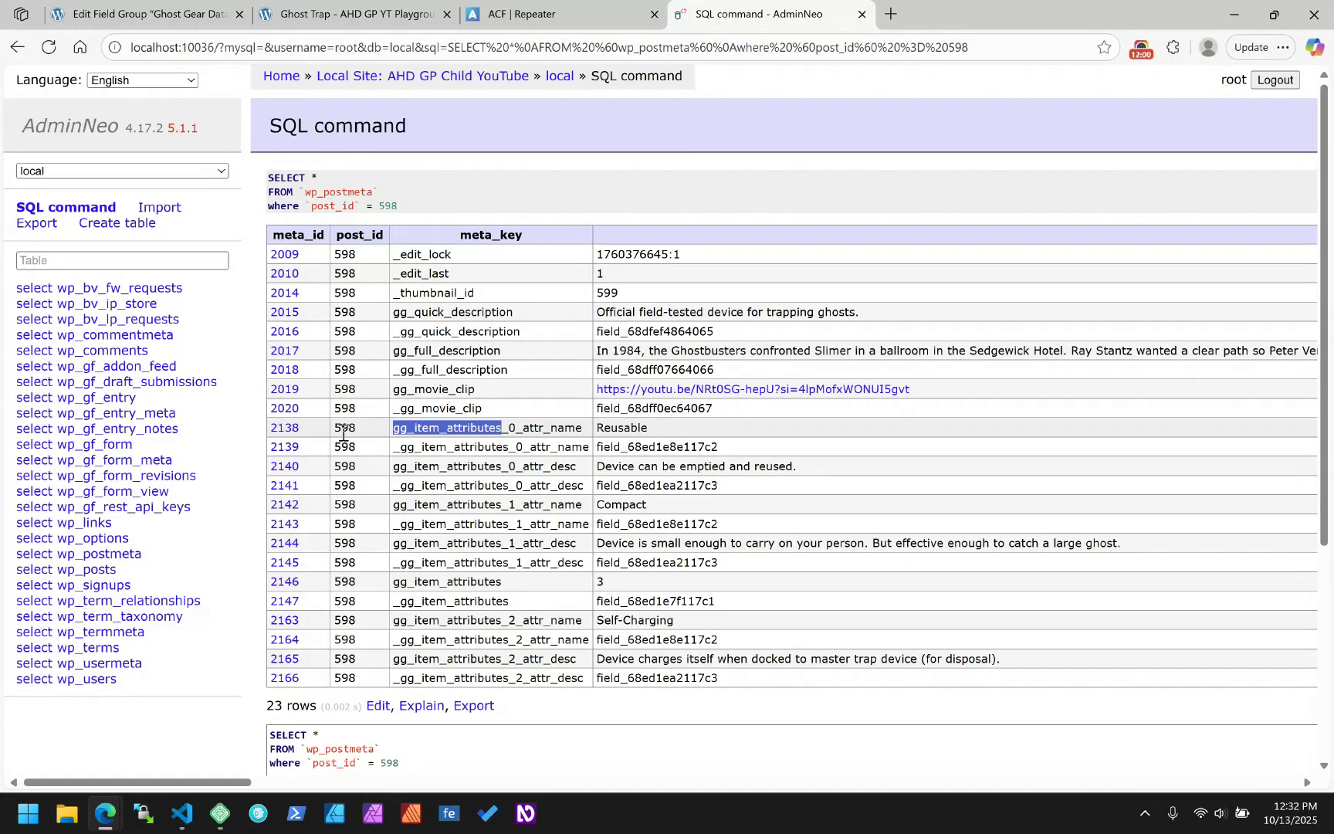
left_click(382, 16)
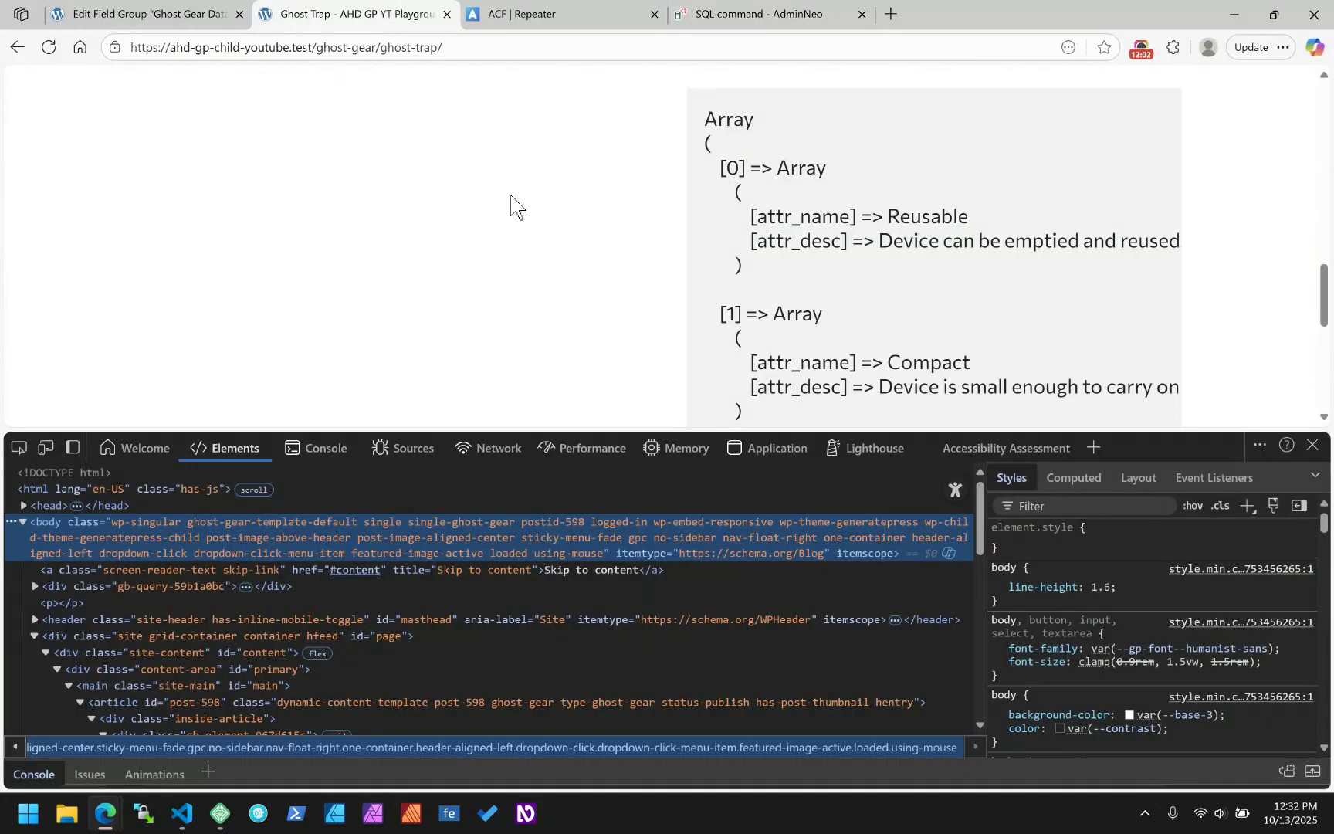
scroll(456, 100, "up", 3)
scroll(454, 100, "up", 8)
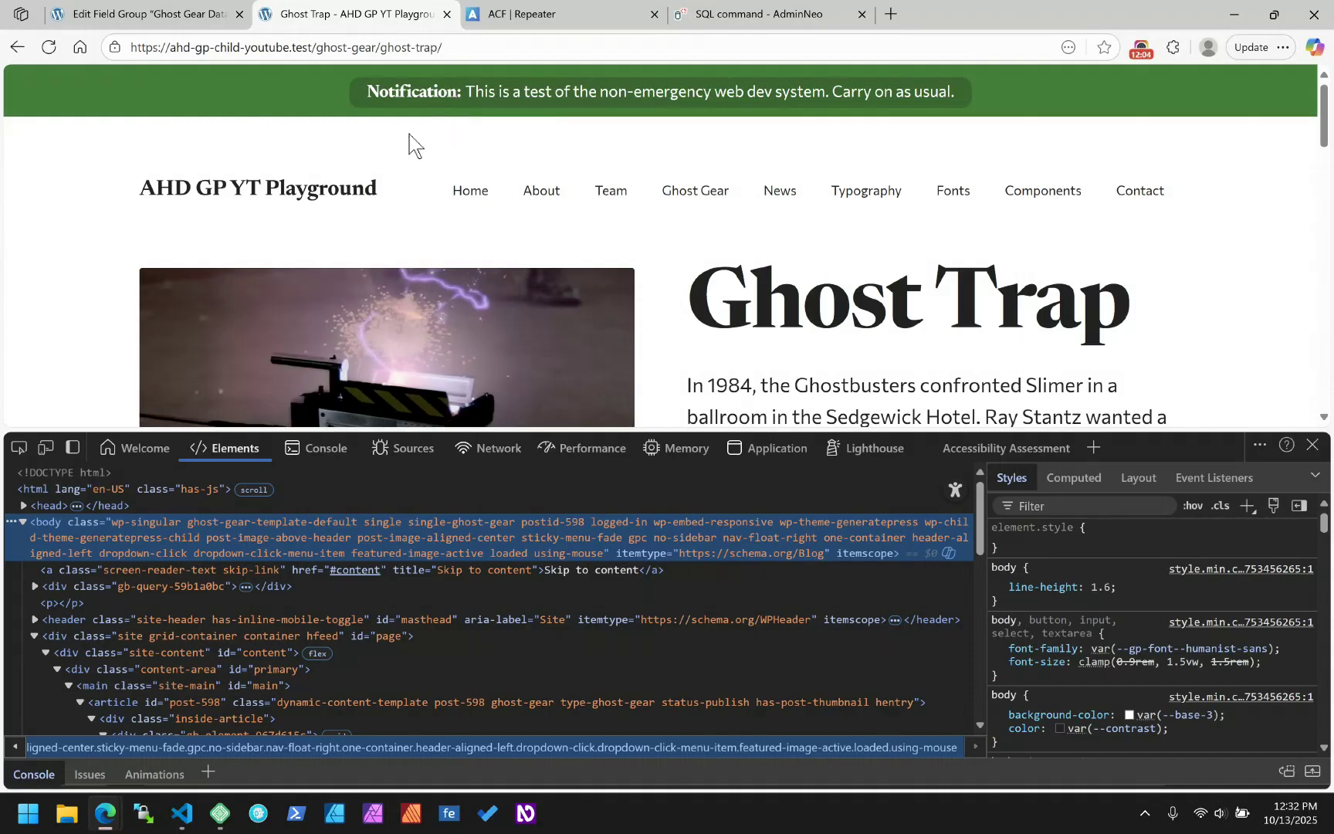
left_click(807, 13)
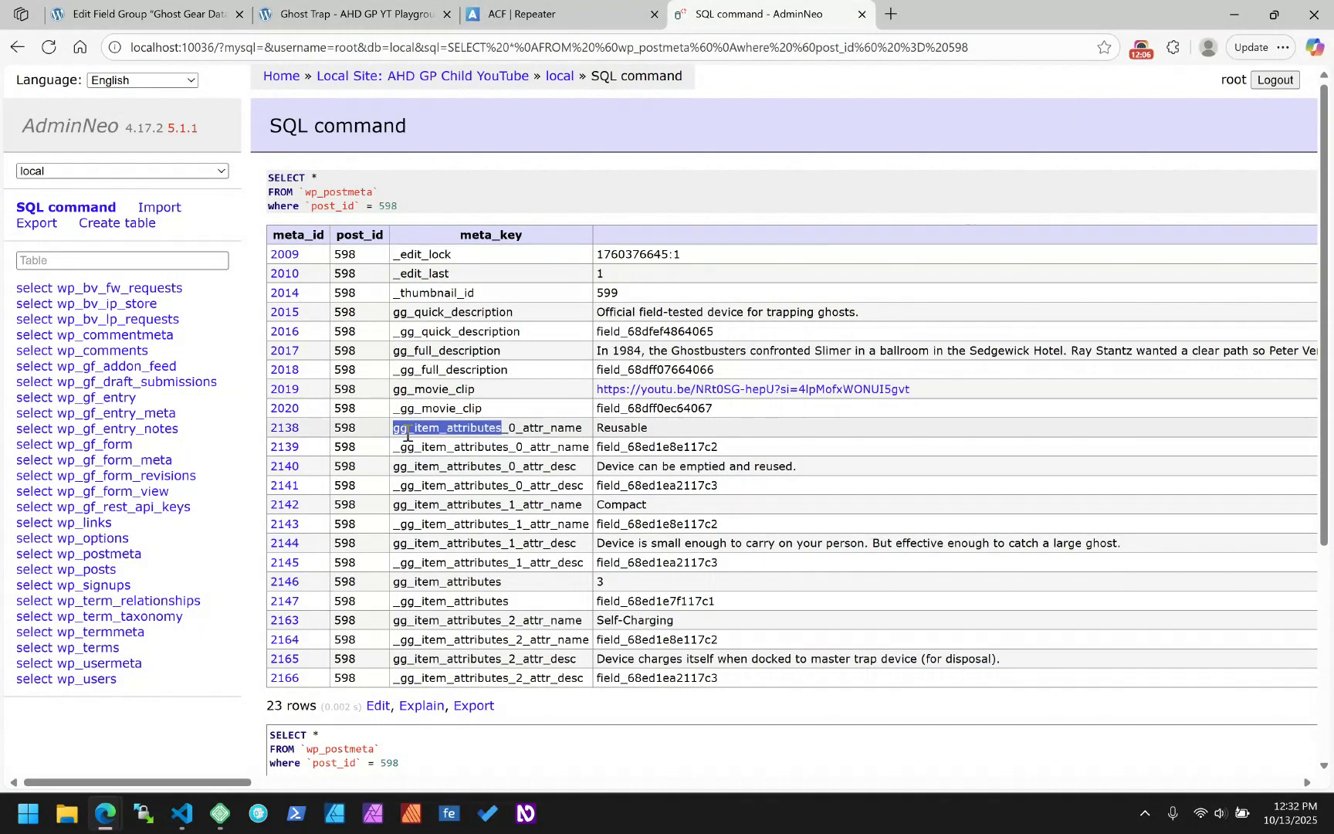
left_click(174, 14)
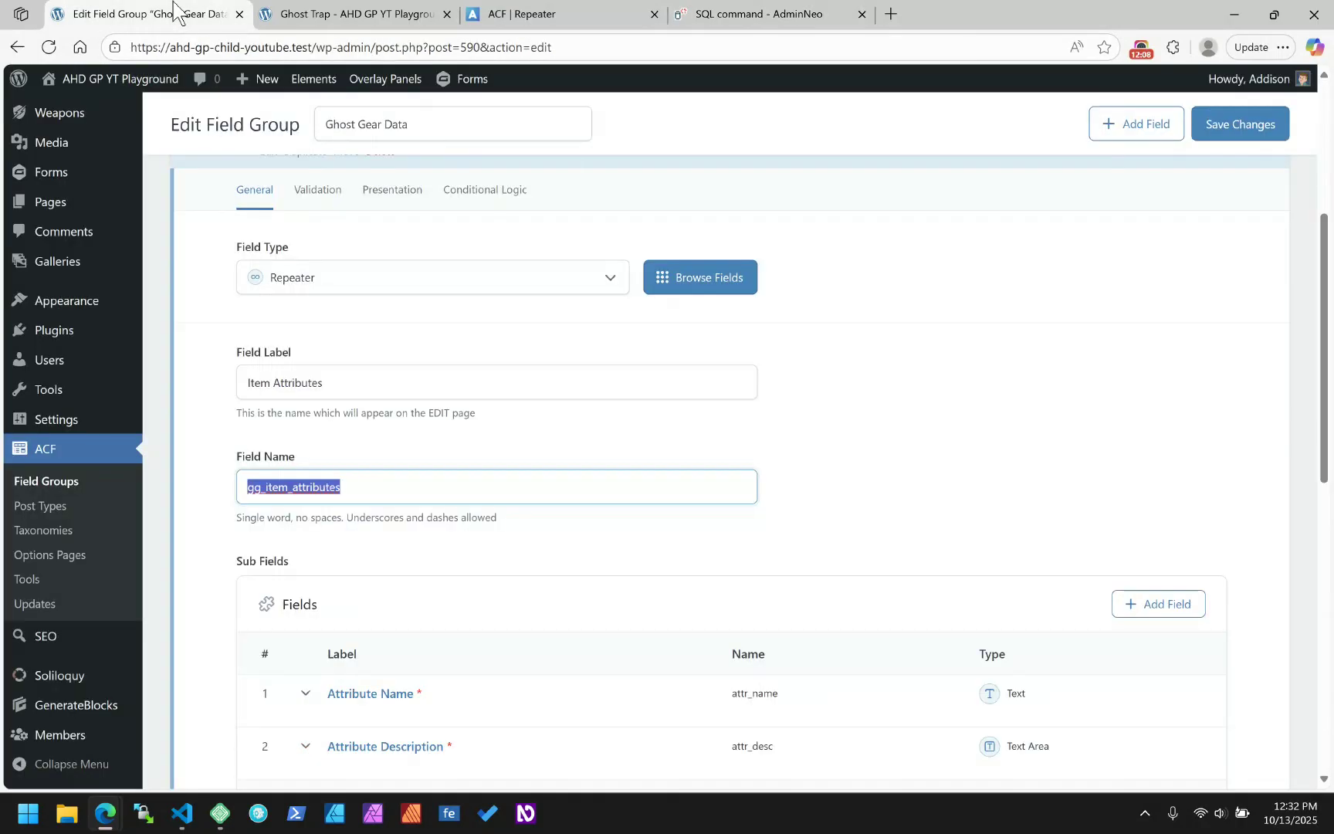
scroll(309, 491, "down", 2)
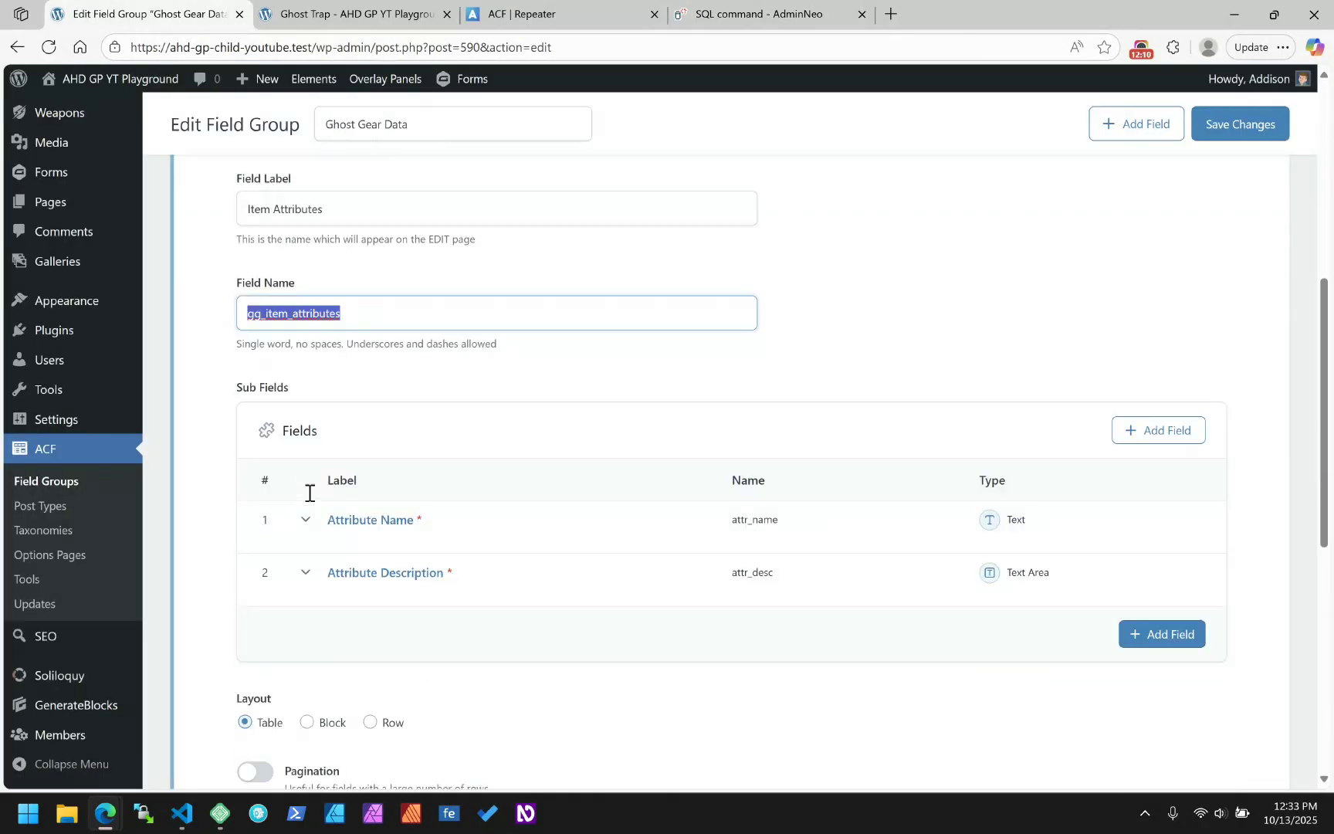
mouse_move(747, 523)
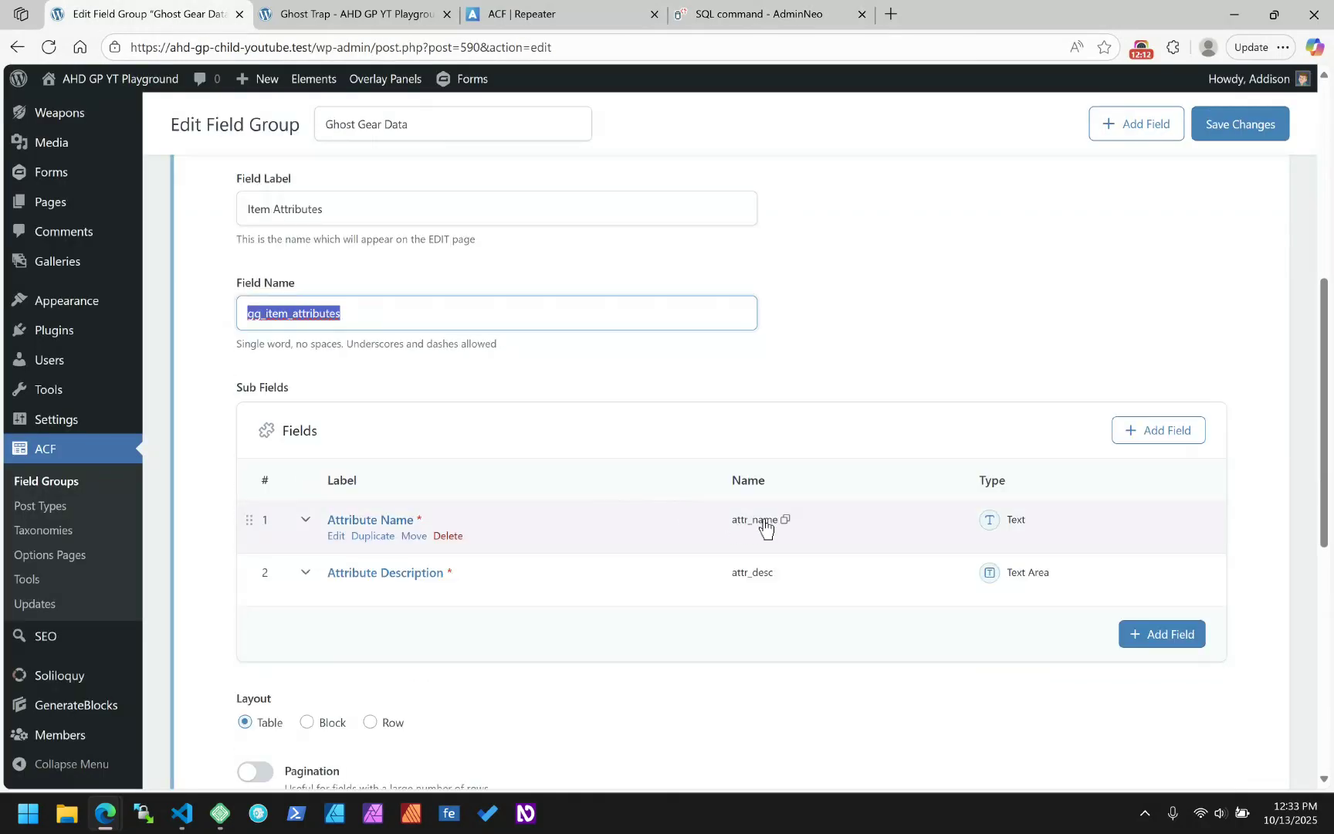
left_click(734, 14)
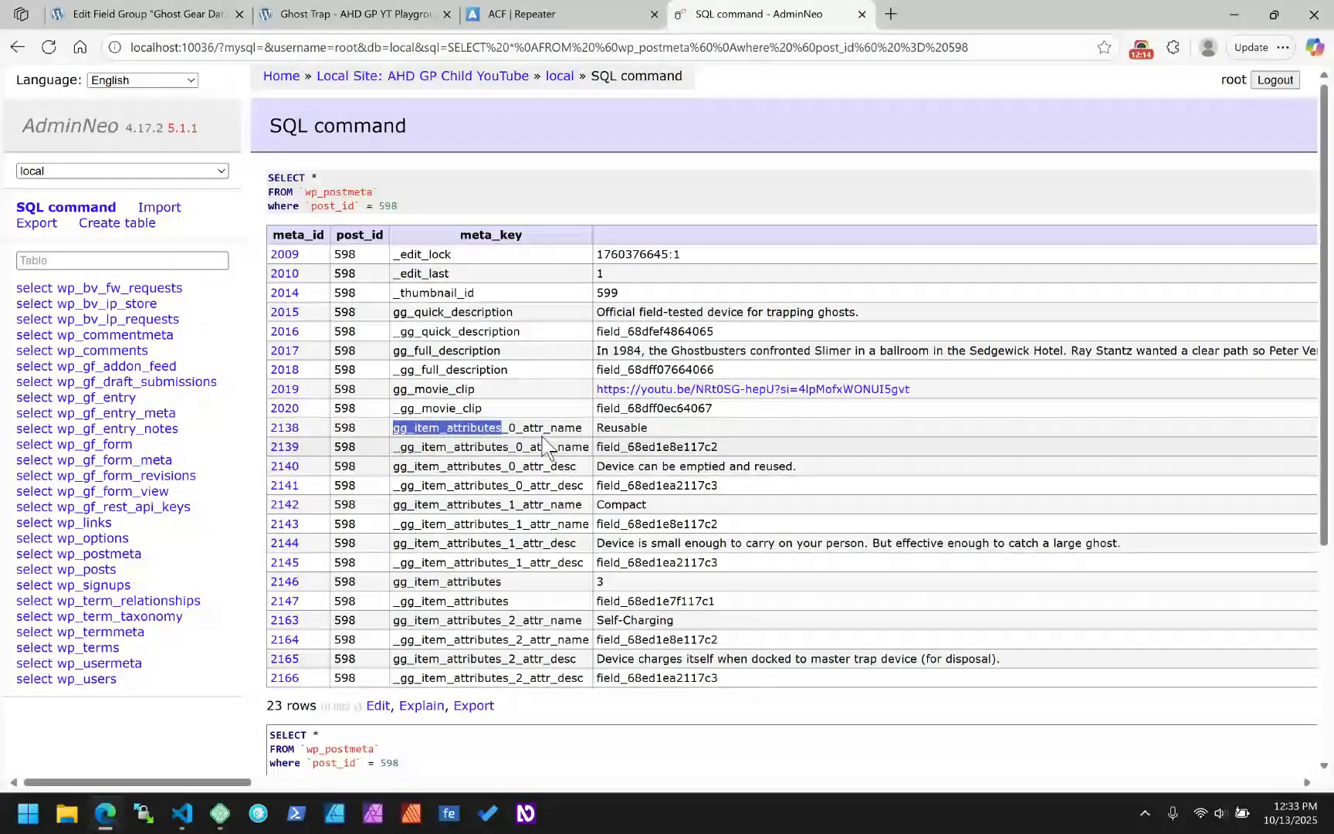
- Examine the row index numbers 0, 1 and 2 within the gg_item_attributes attr_name meta keys
left_click(516, 428)
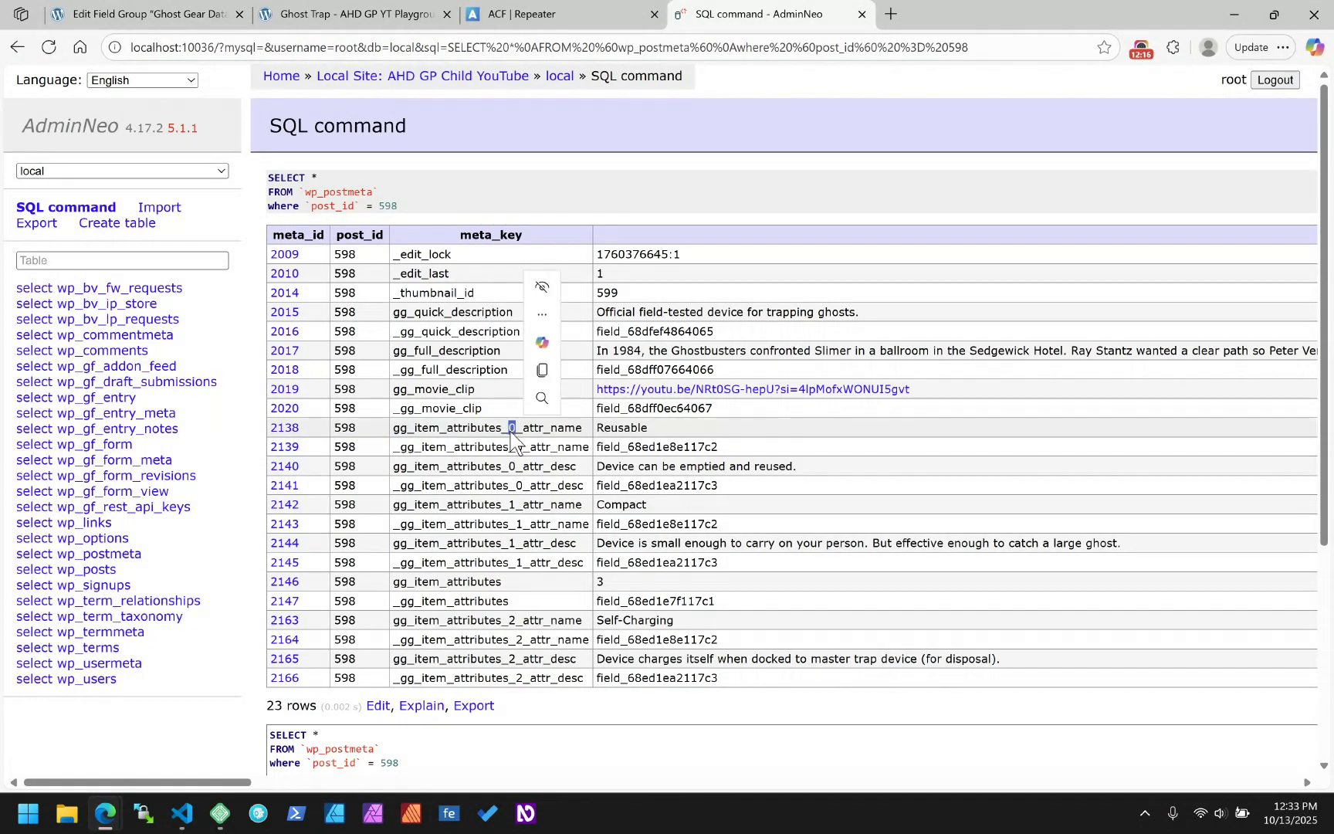
left_click_drag(516, 503, 508, 504)
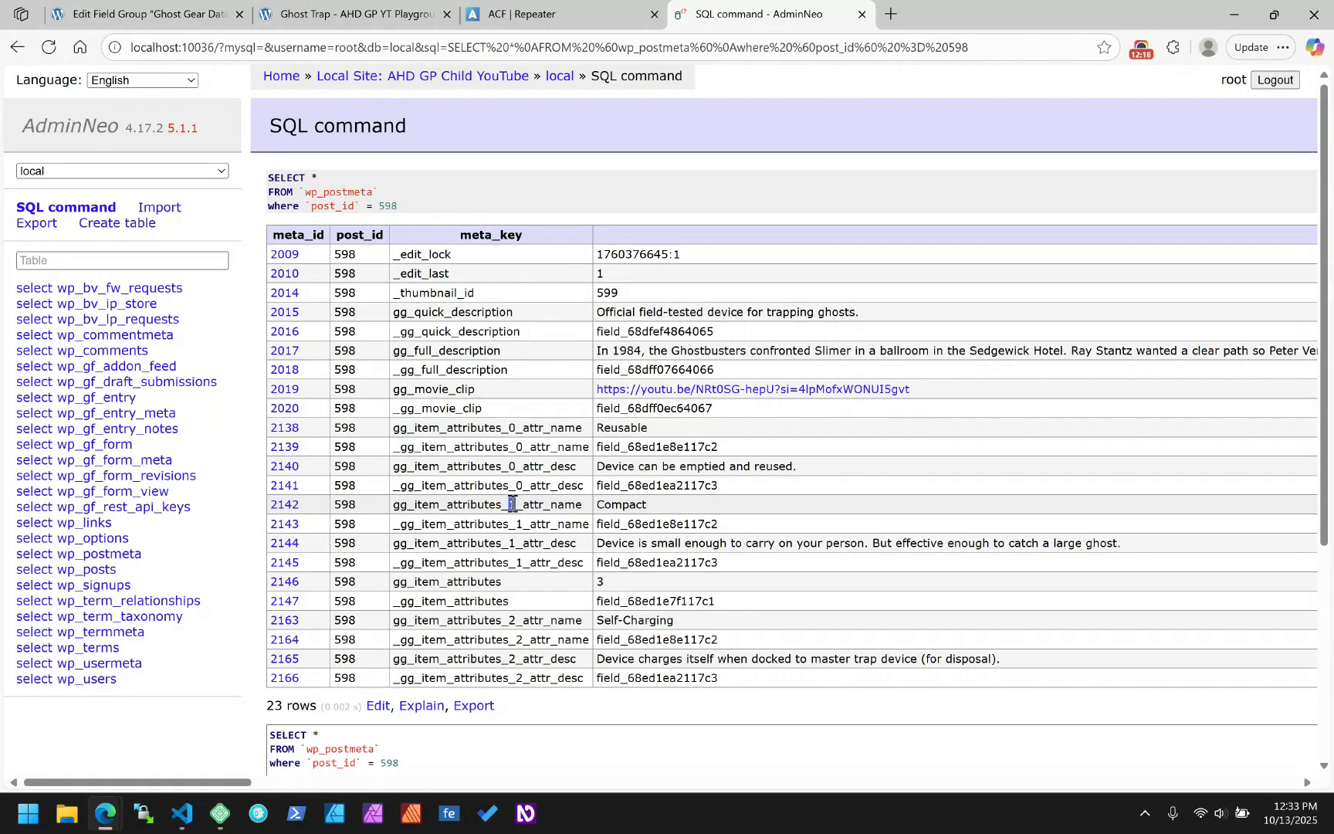
left_click_drag(515, 620, 509, 621)
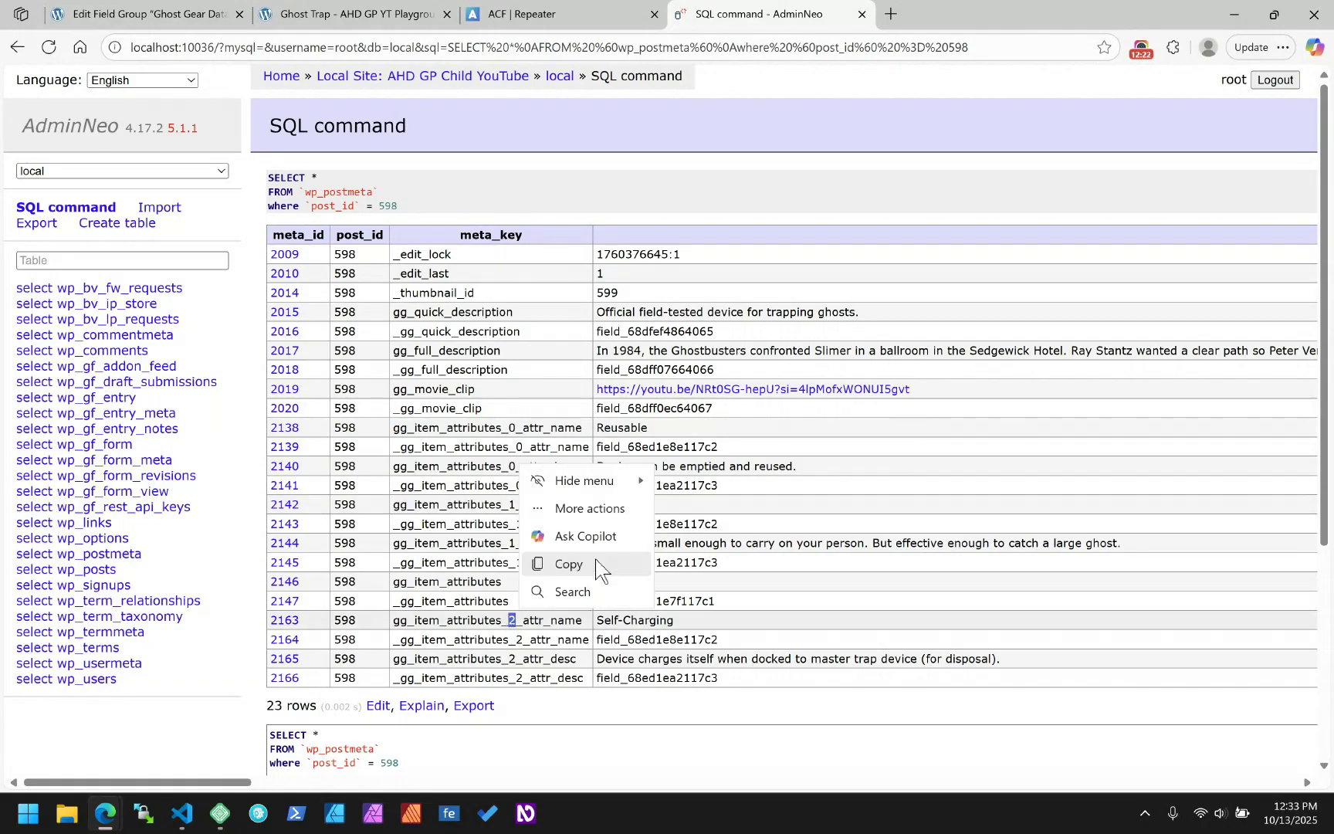
left_click(596, 564)
- Find the matching indexes 0, 1 and 2 in the array printed on the public Ghost Trap page
left_click(349, 16)
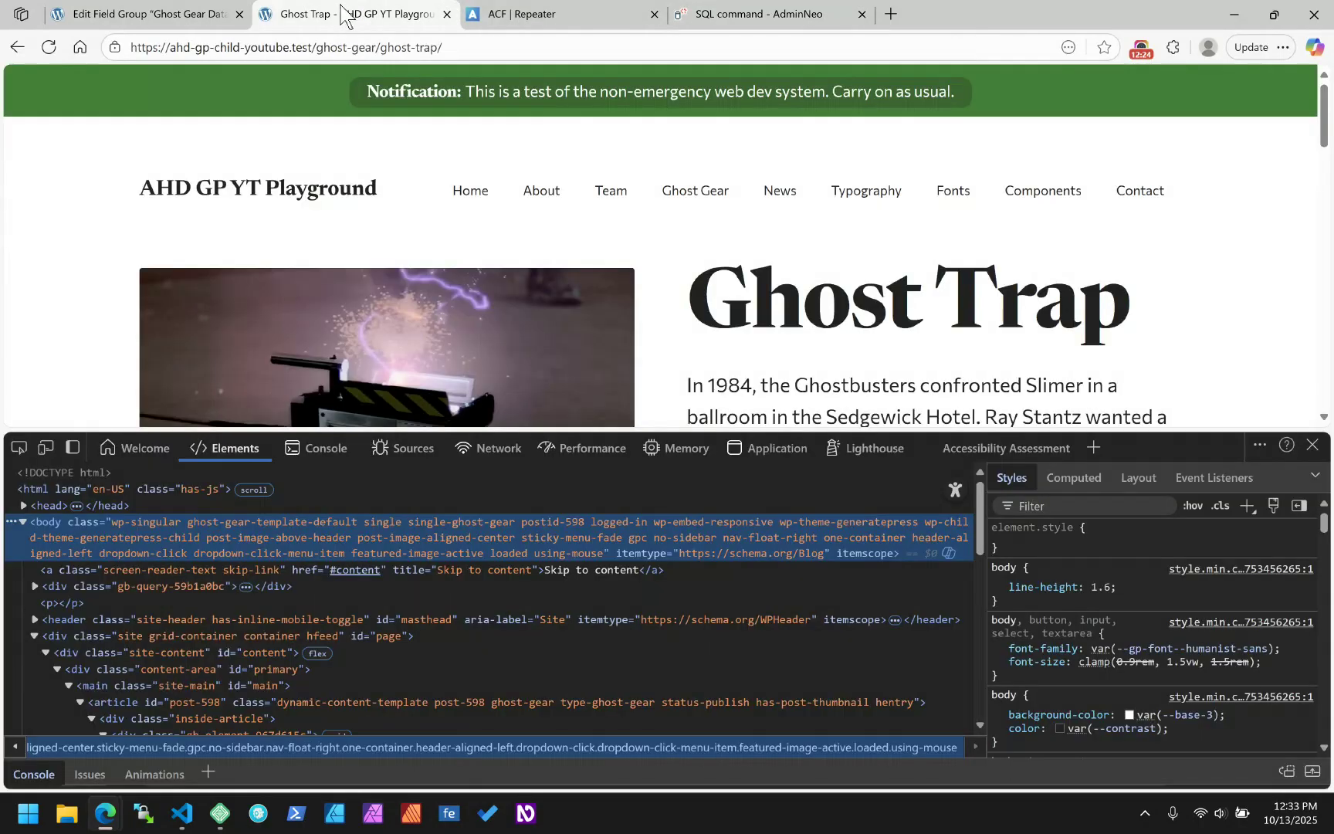
scroll(674, 210, "down", 10)
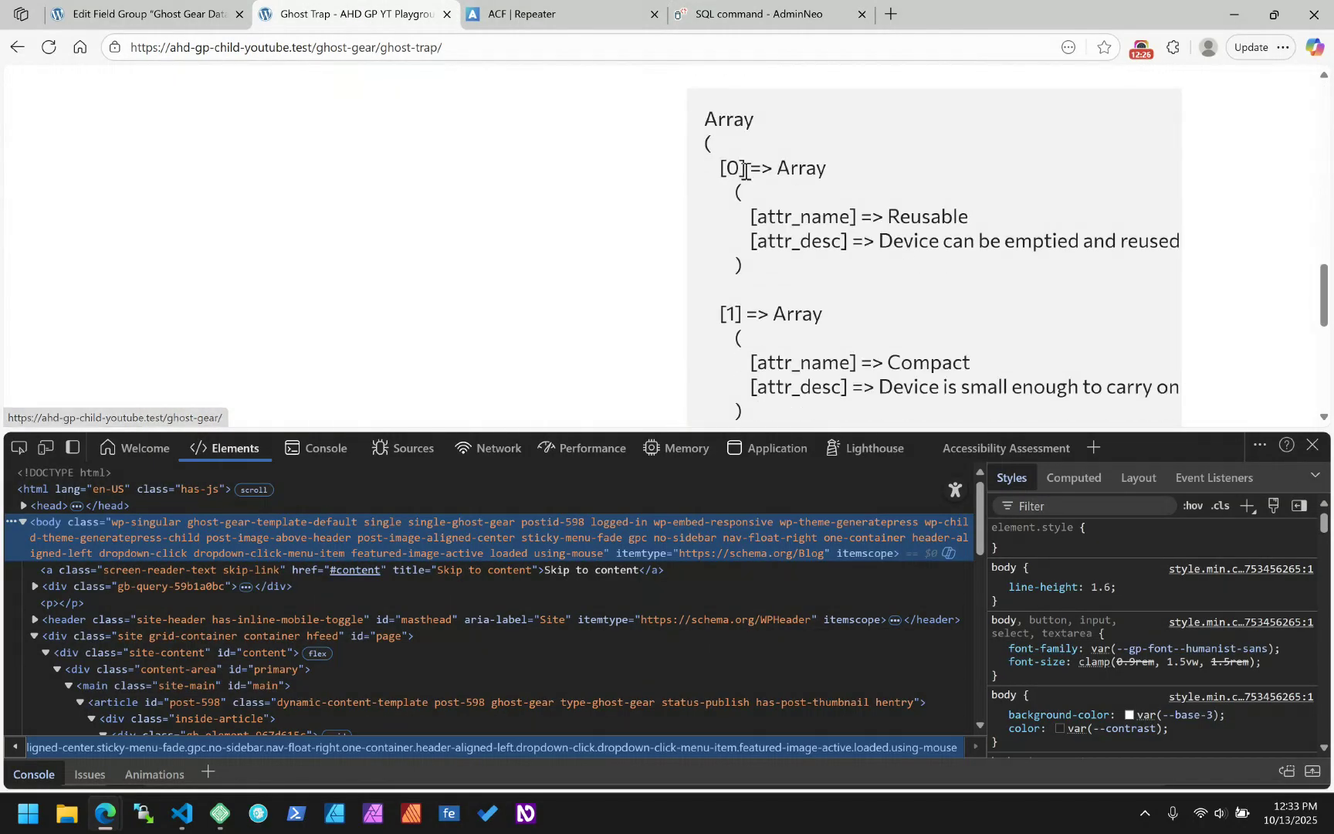
double_click(734, 168)
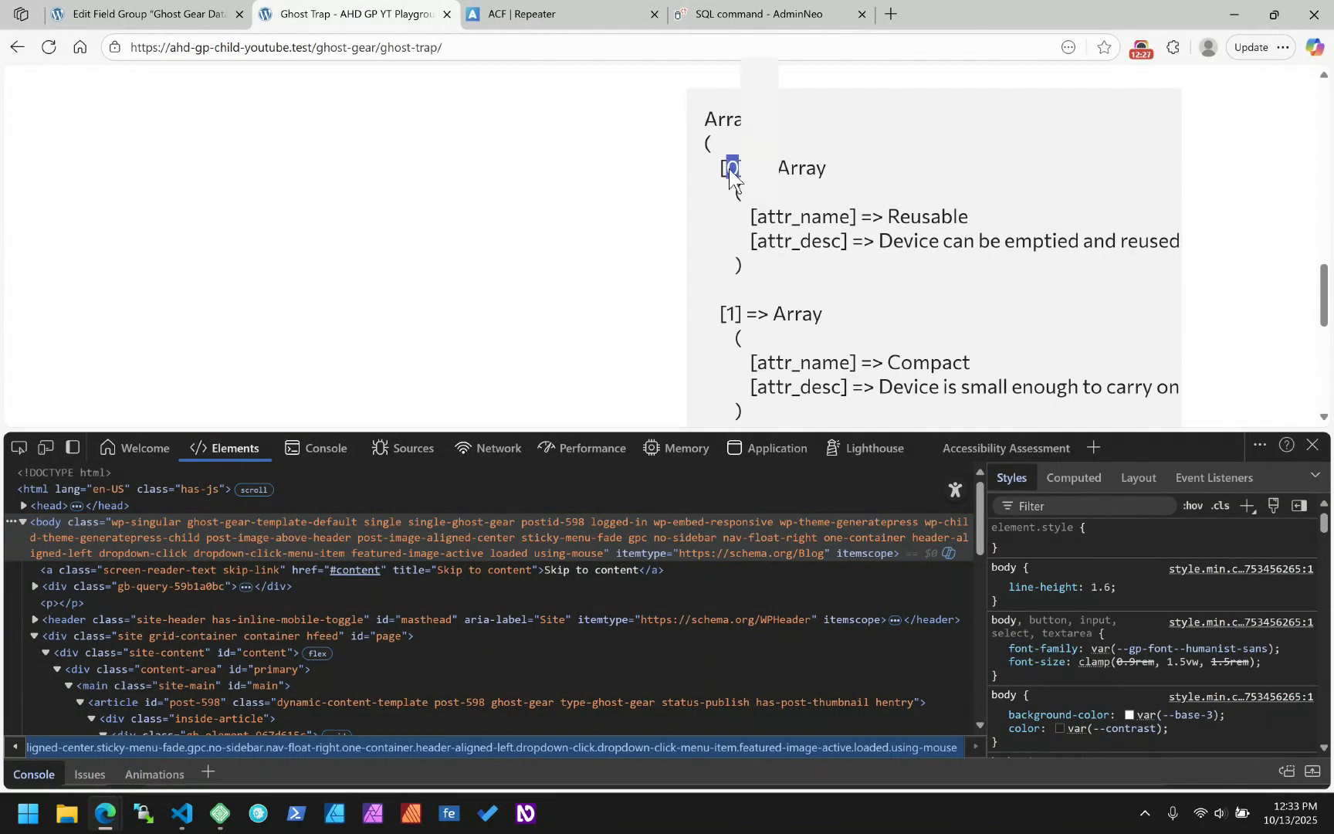
double_click(731, 313)
scroll(718, 217, "down", 3)
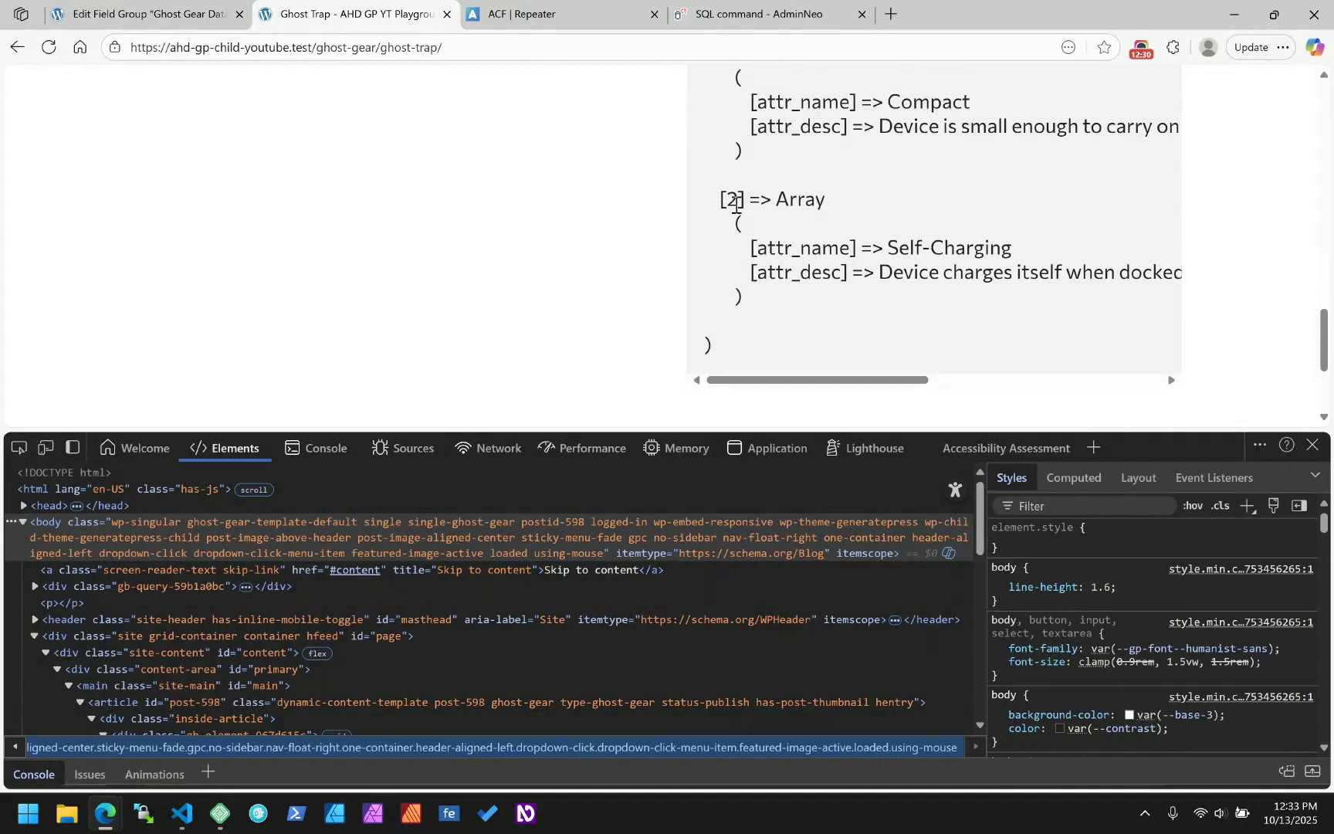
double_click(734, 201)
- Return to the query results and examine the attr_name and attr_desc suffixes of the first repeater row's meta keys
left_click(702, 14)
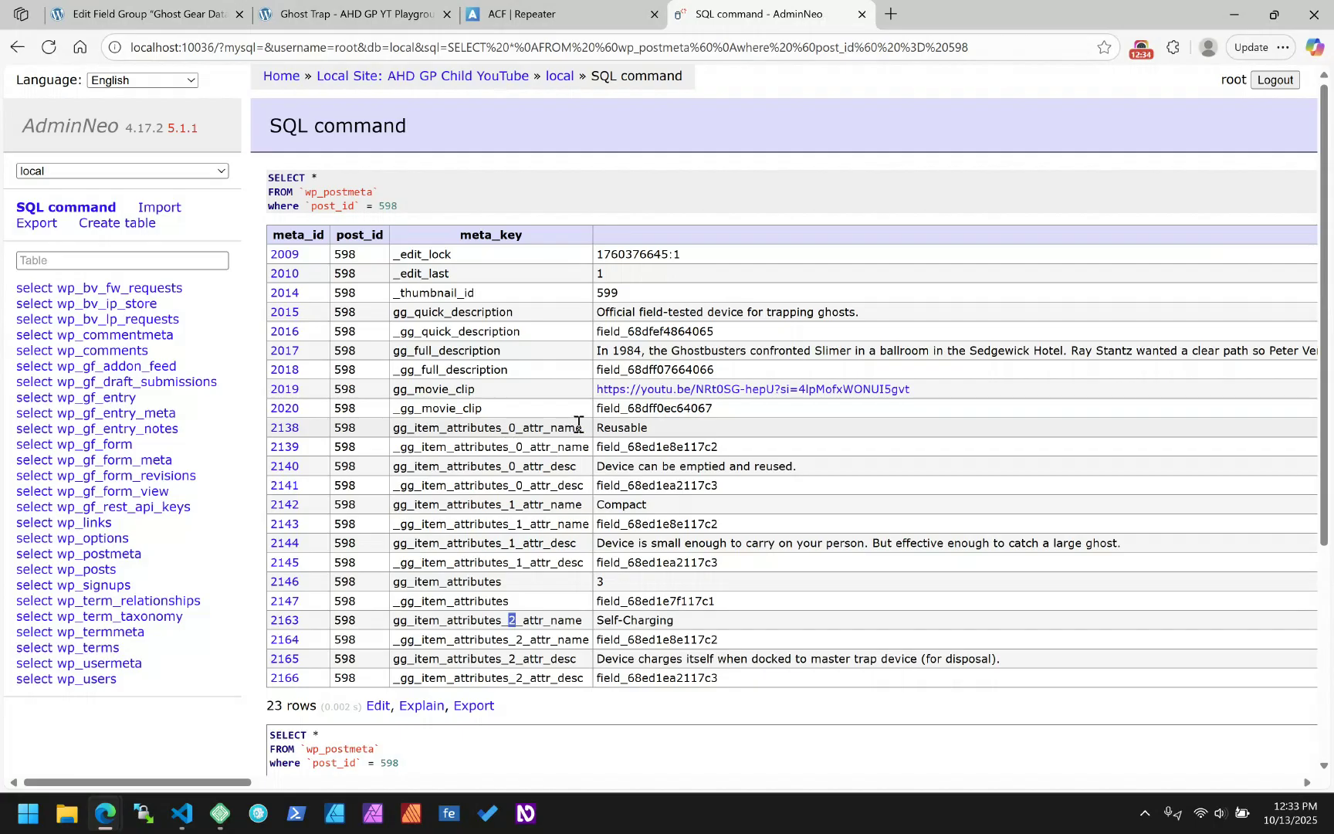
left_click_drag(578, 424, 522, 467)
left_click(566, 468)
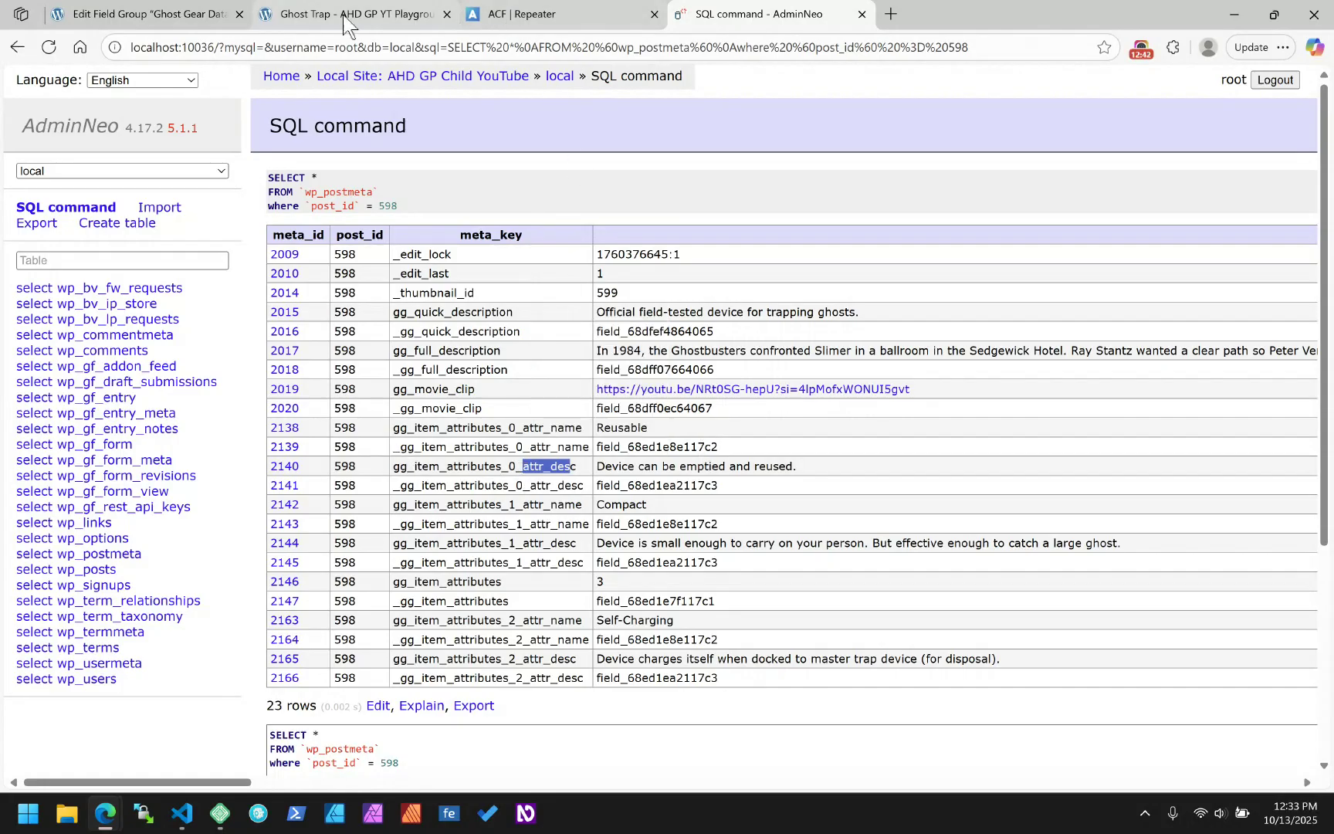
- Review the Item Attributes repeater settings, and reopen the Ghost Gear Data field group from the list of ACF field groups
left_click(208, 14)
scroll(373, 360, "up", 3)
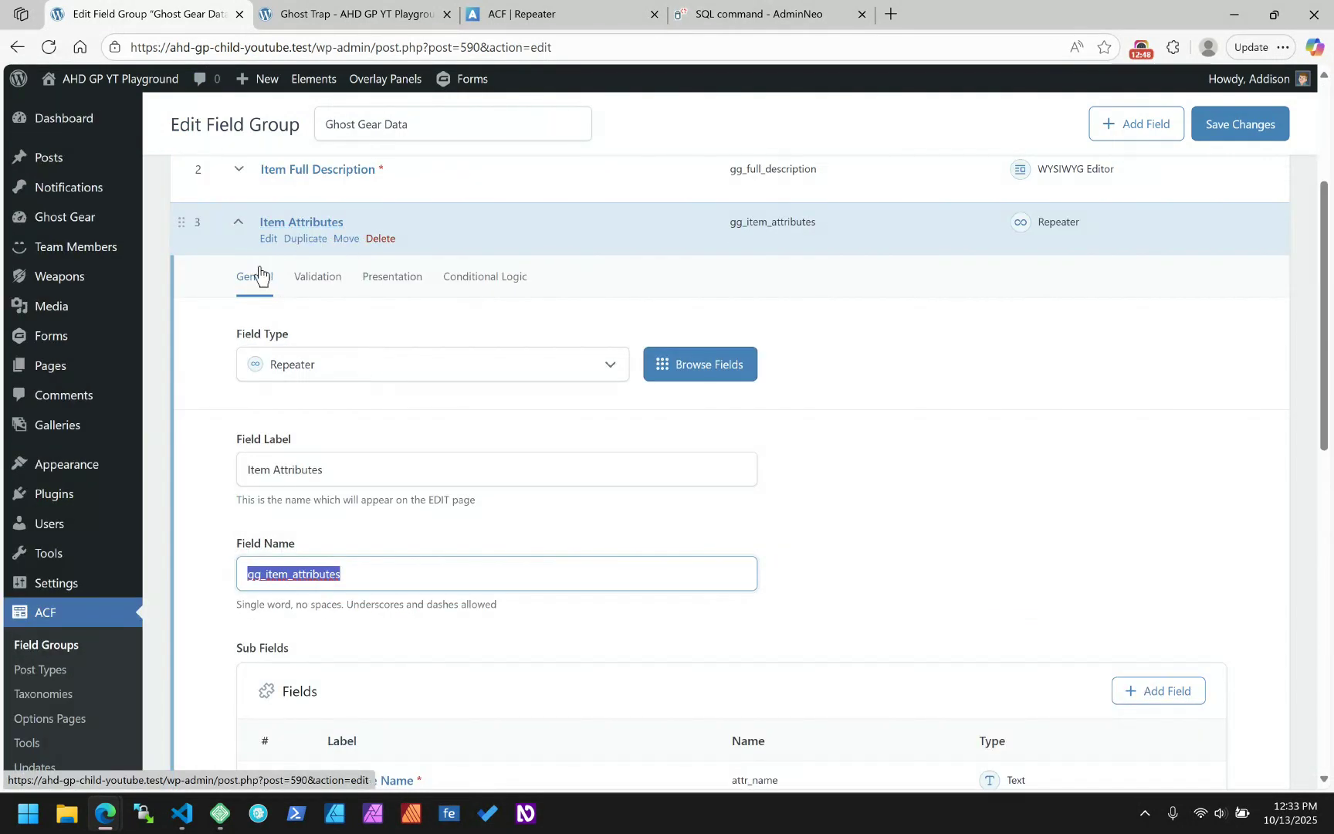
scroll(270, 284, "down", 5)
scroll(257, 265, "up", 4)
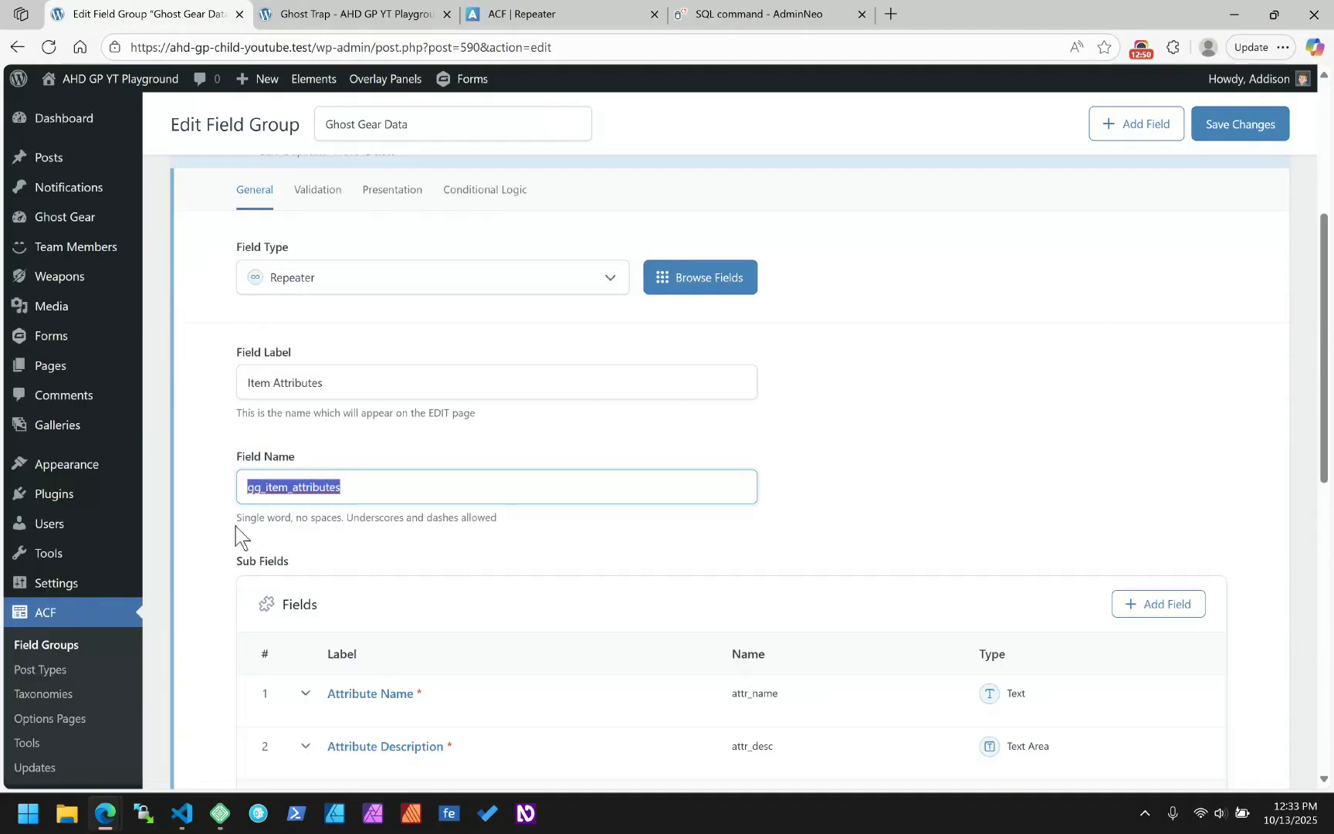
left_click(80, 645)
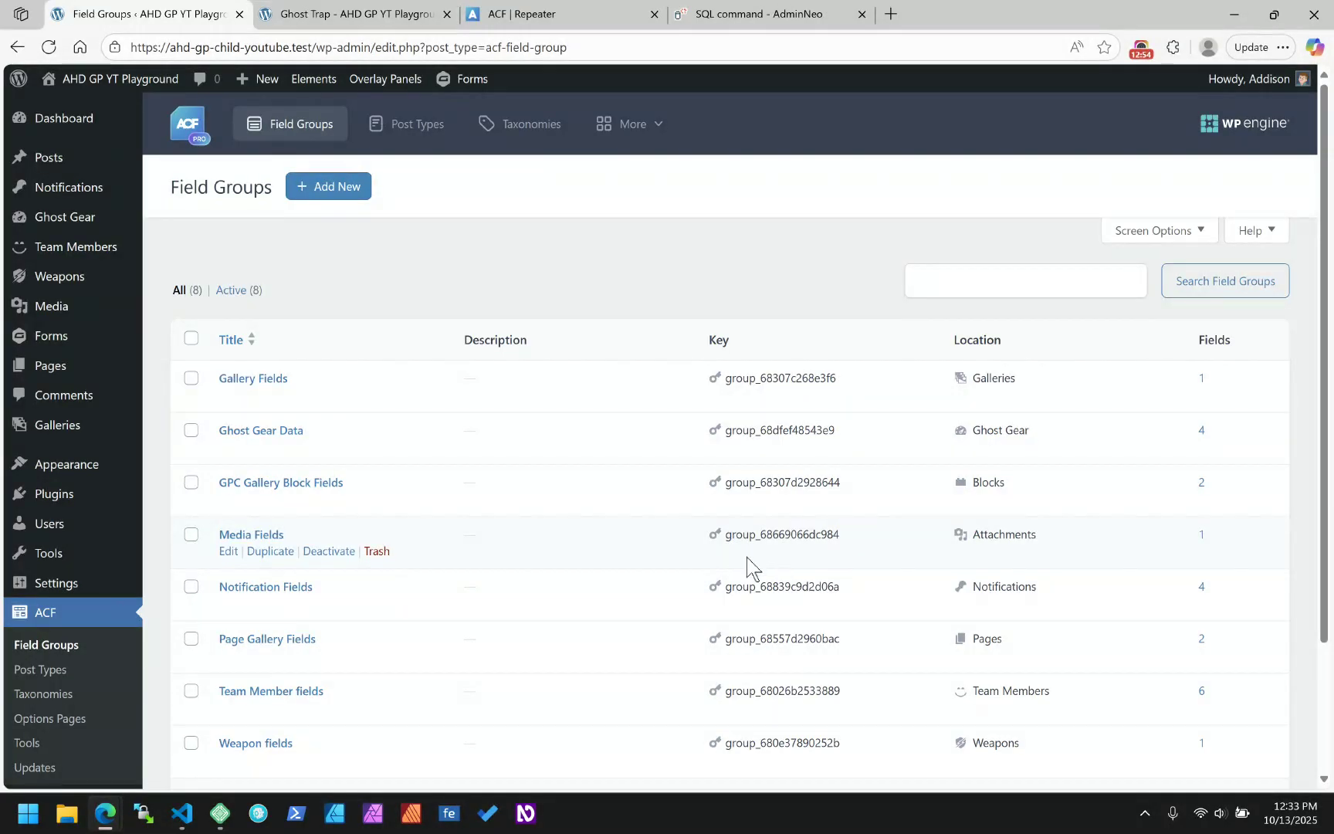
scroll(521, 444, "down", 1)
left_click(279, 345)
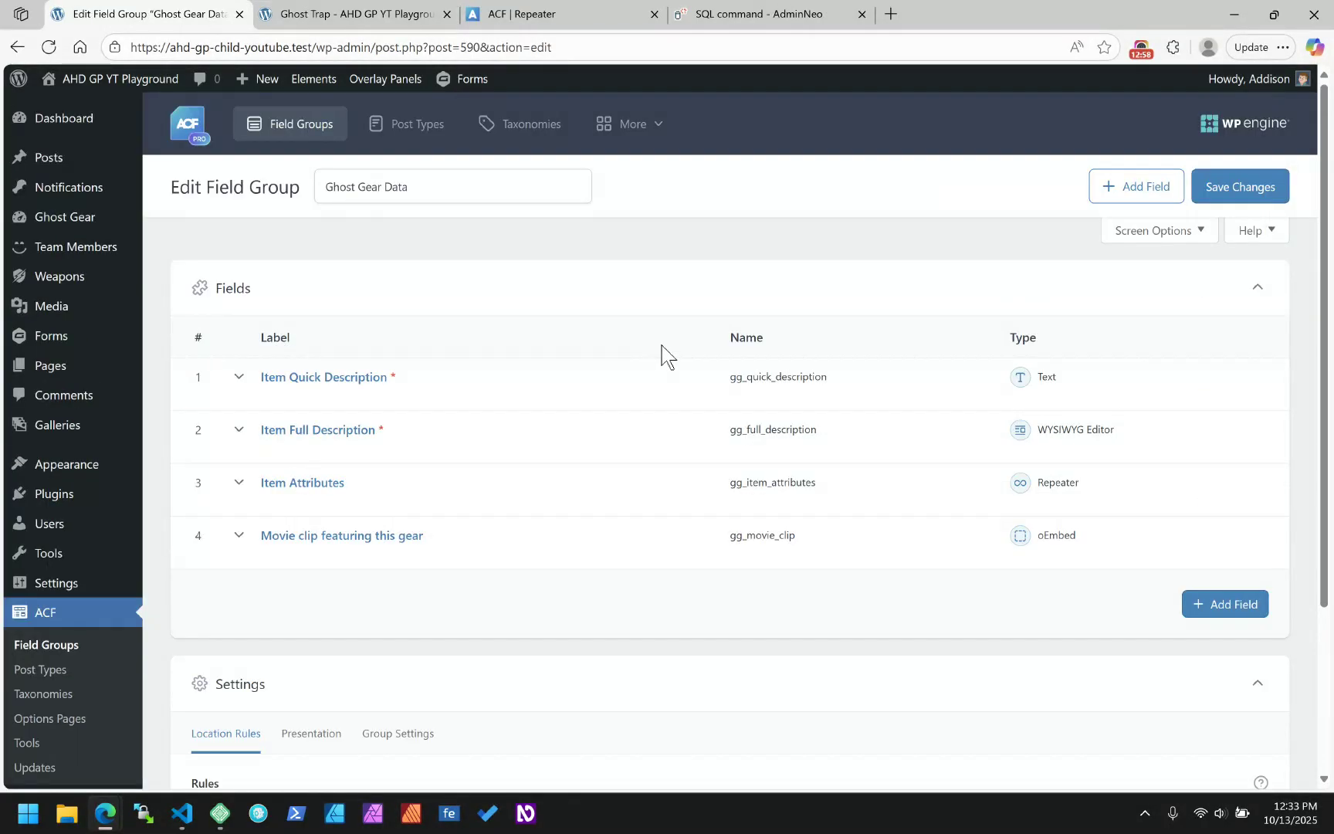
- Return to the wp_postmeta query results and match the attr_name and attr_desc meta keys with their stored values
left_click(575, 9)
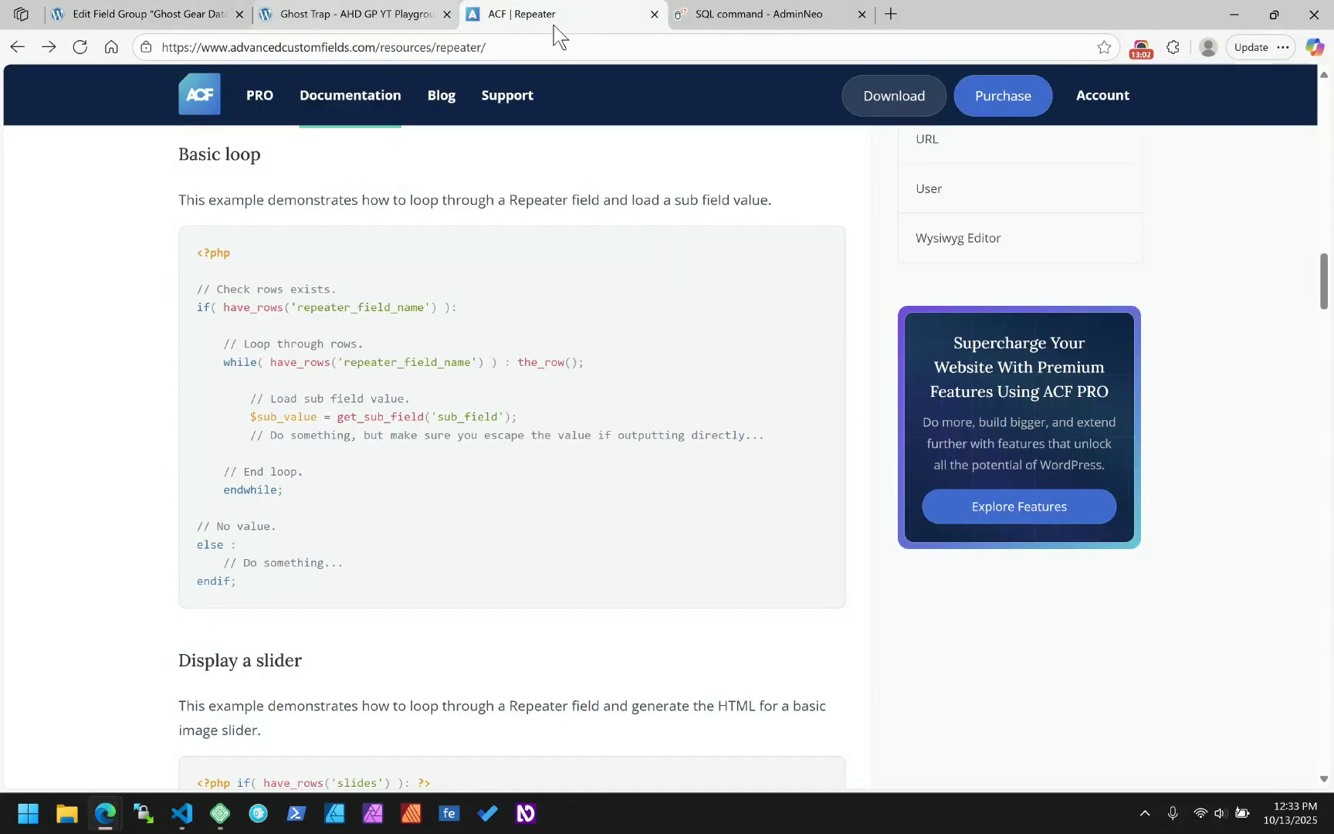
left_click(795, 11)
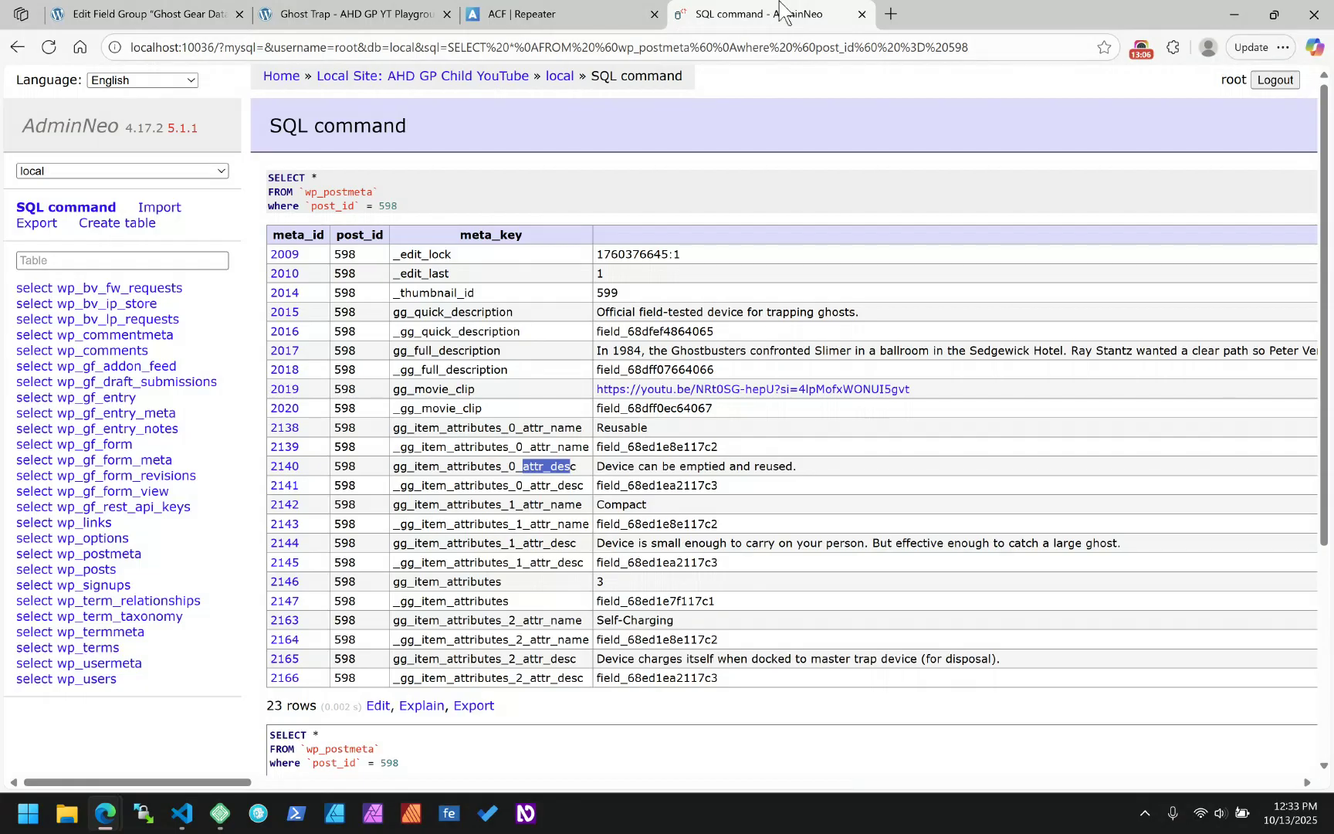
mouse_move(418, 11)
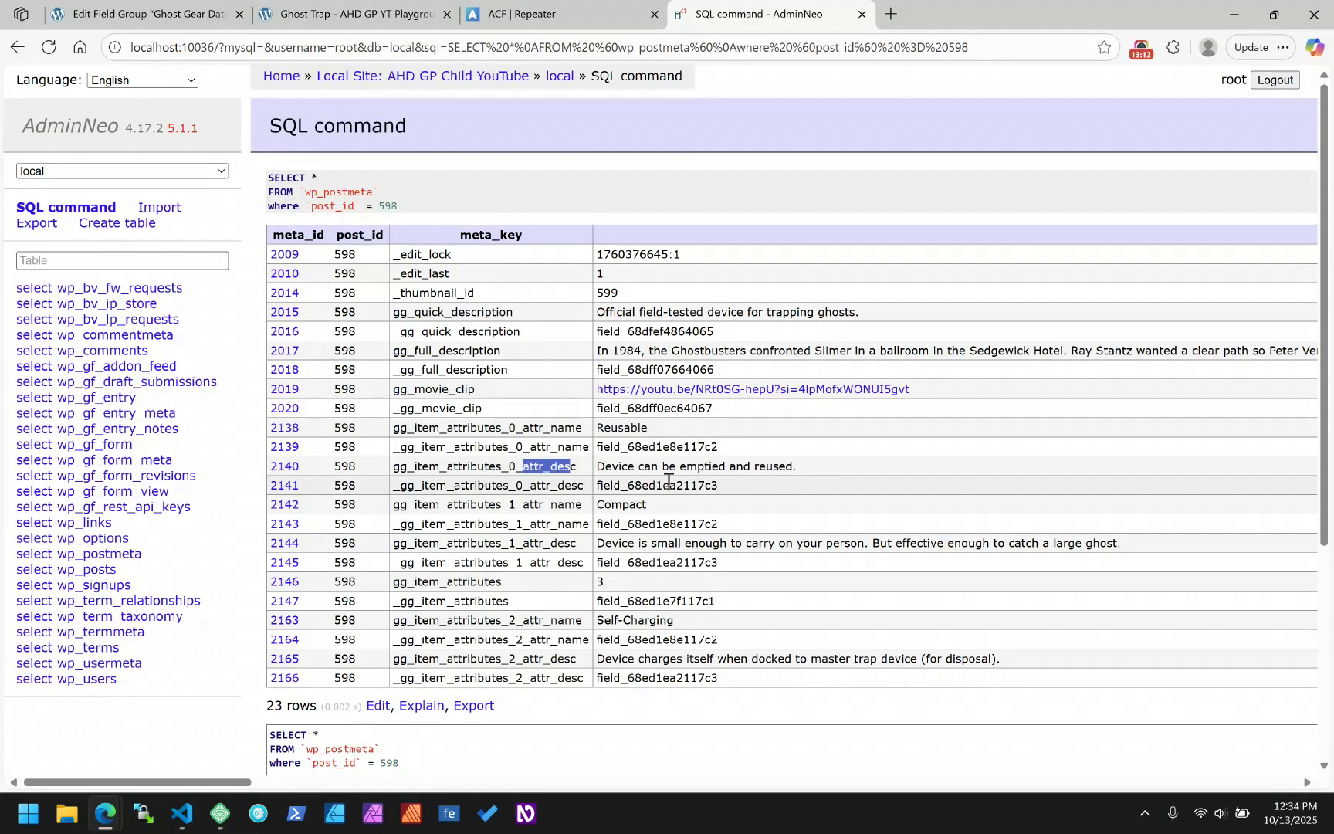
left_click_drag(648, 429, 584, 431)
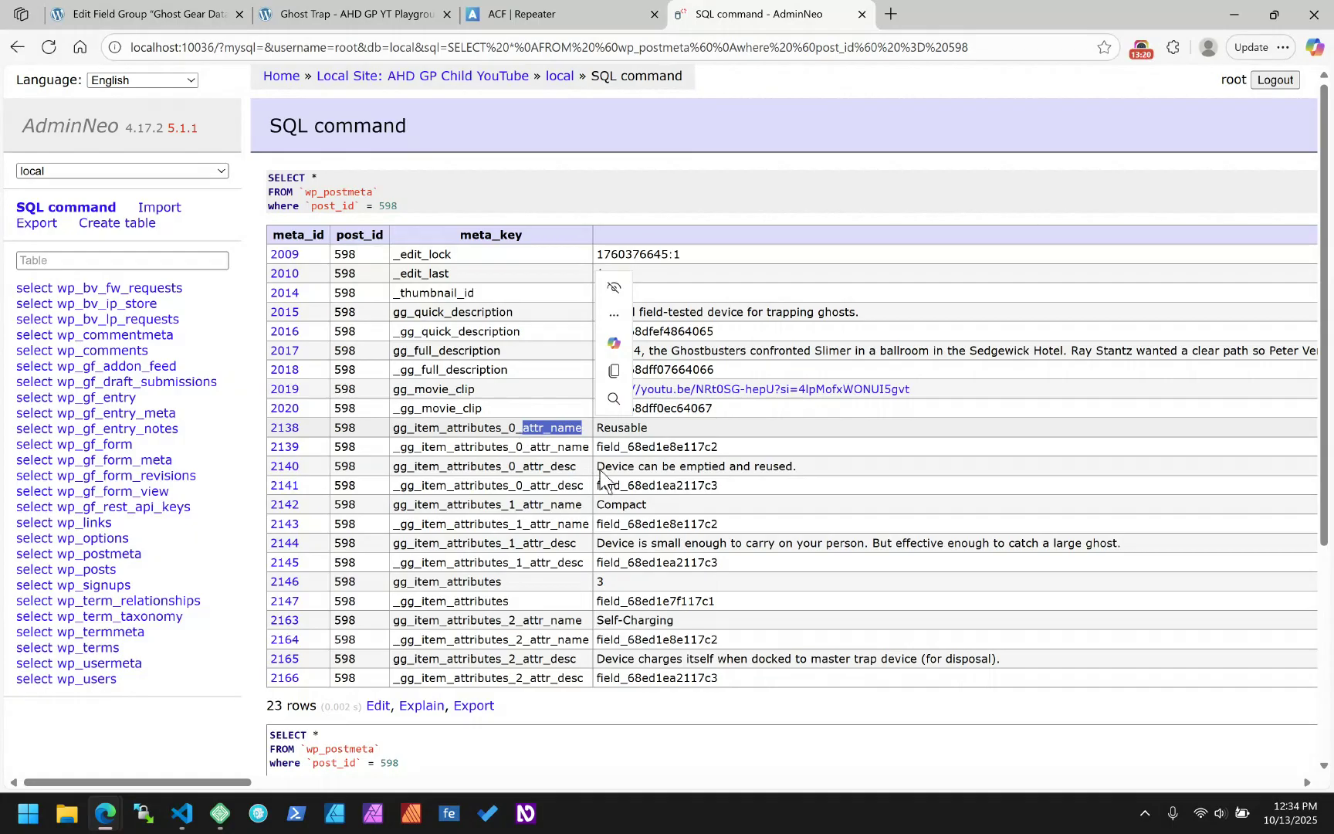
left_click_drag(598, 468, 803, 473)
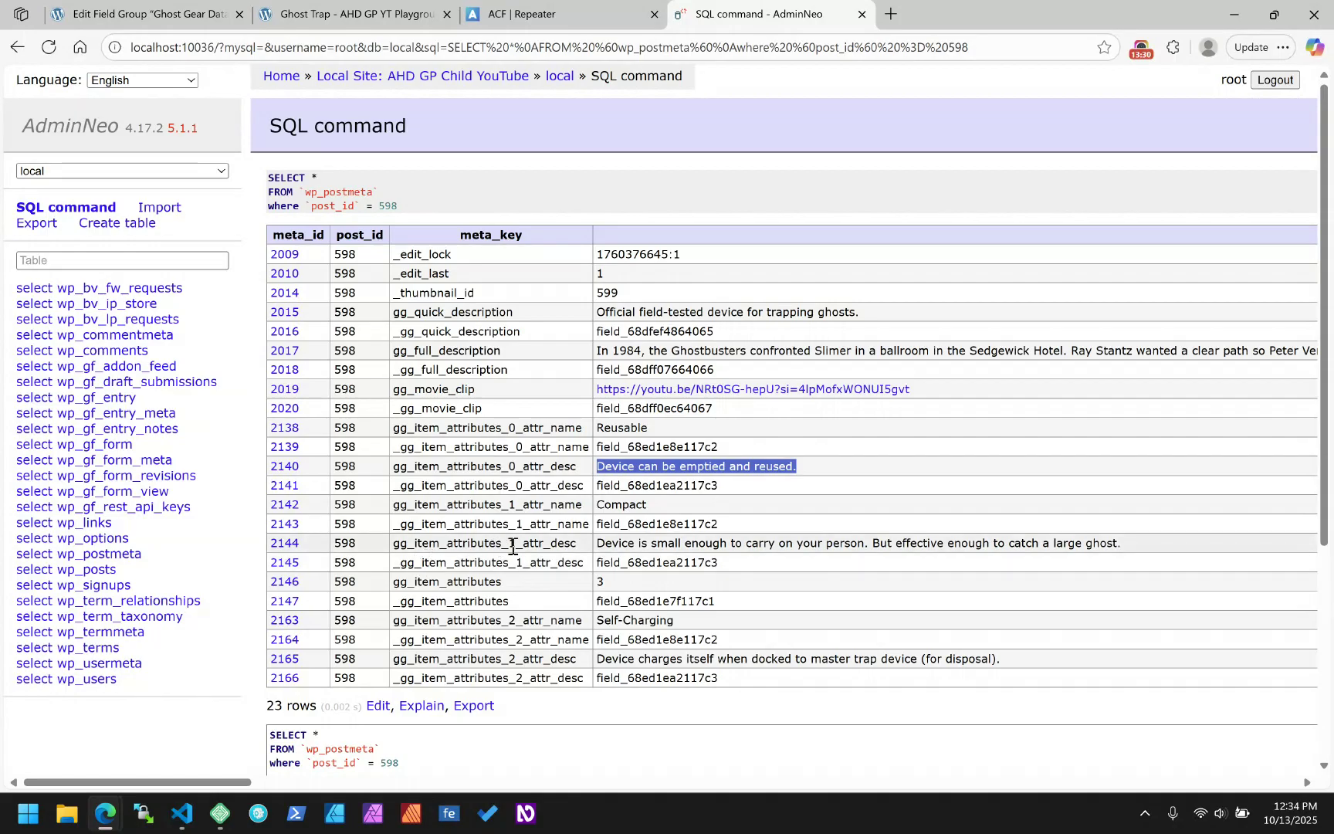
double_click(641, 543)
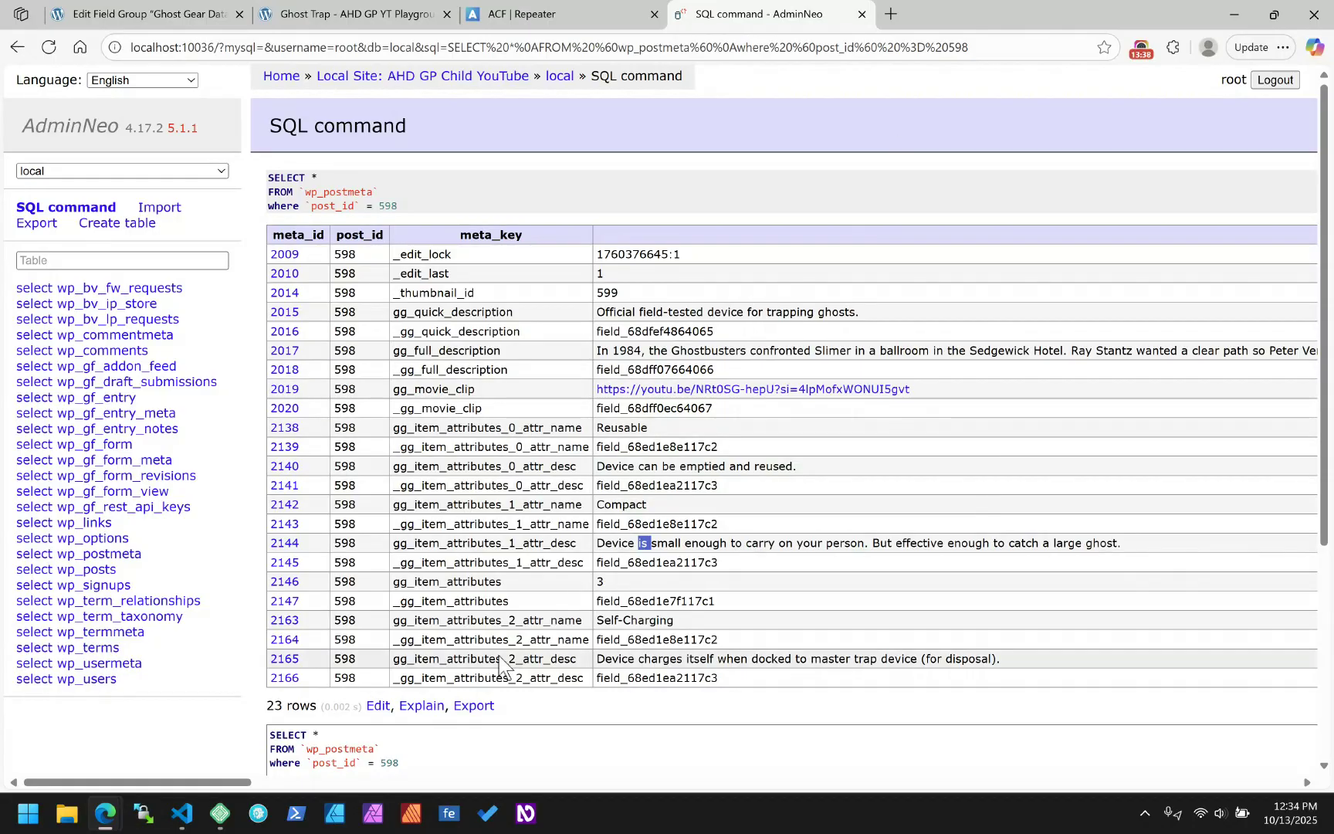
- Shrink the developer tools pane on the public Ghost Trap page to view more of the printed array
left_click(546, 12)
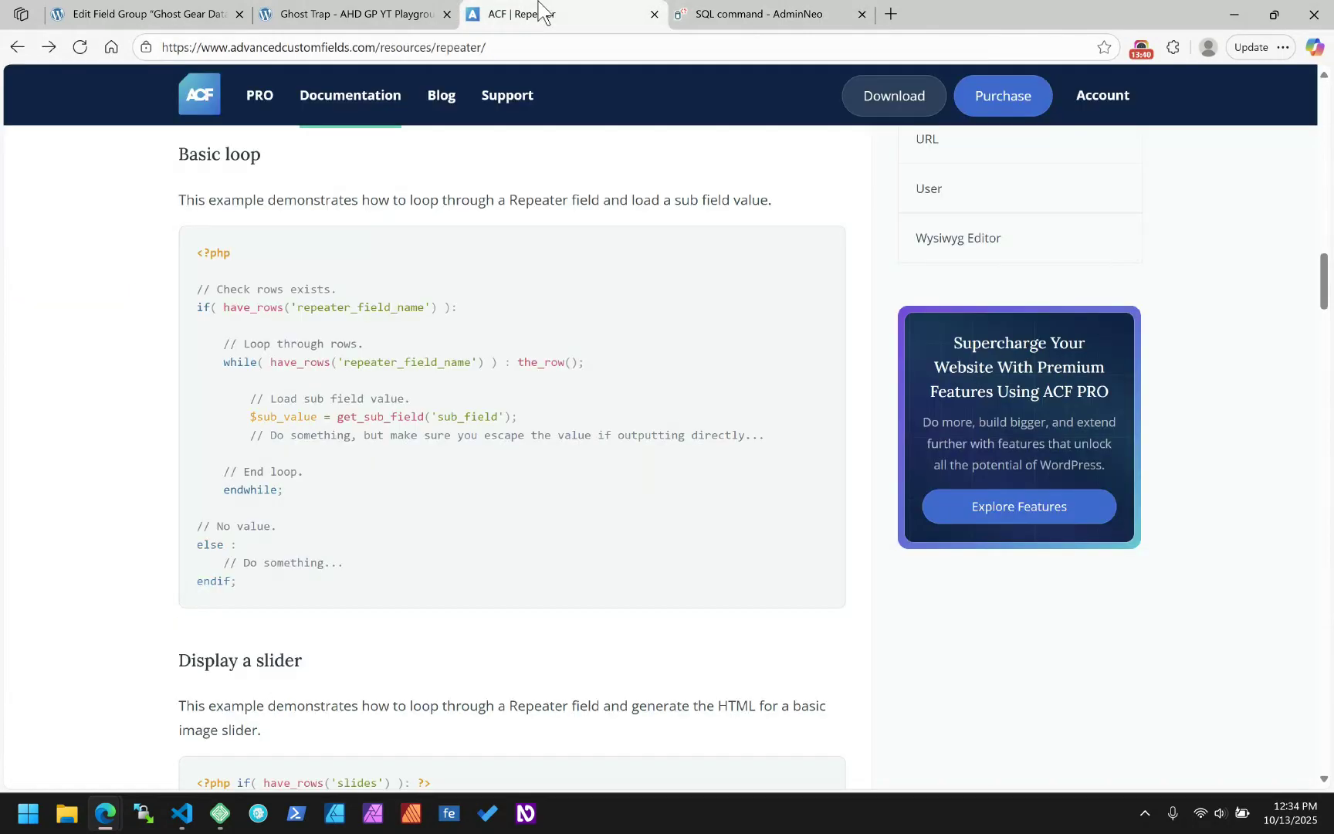
left_click(357, 10)
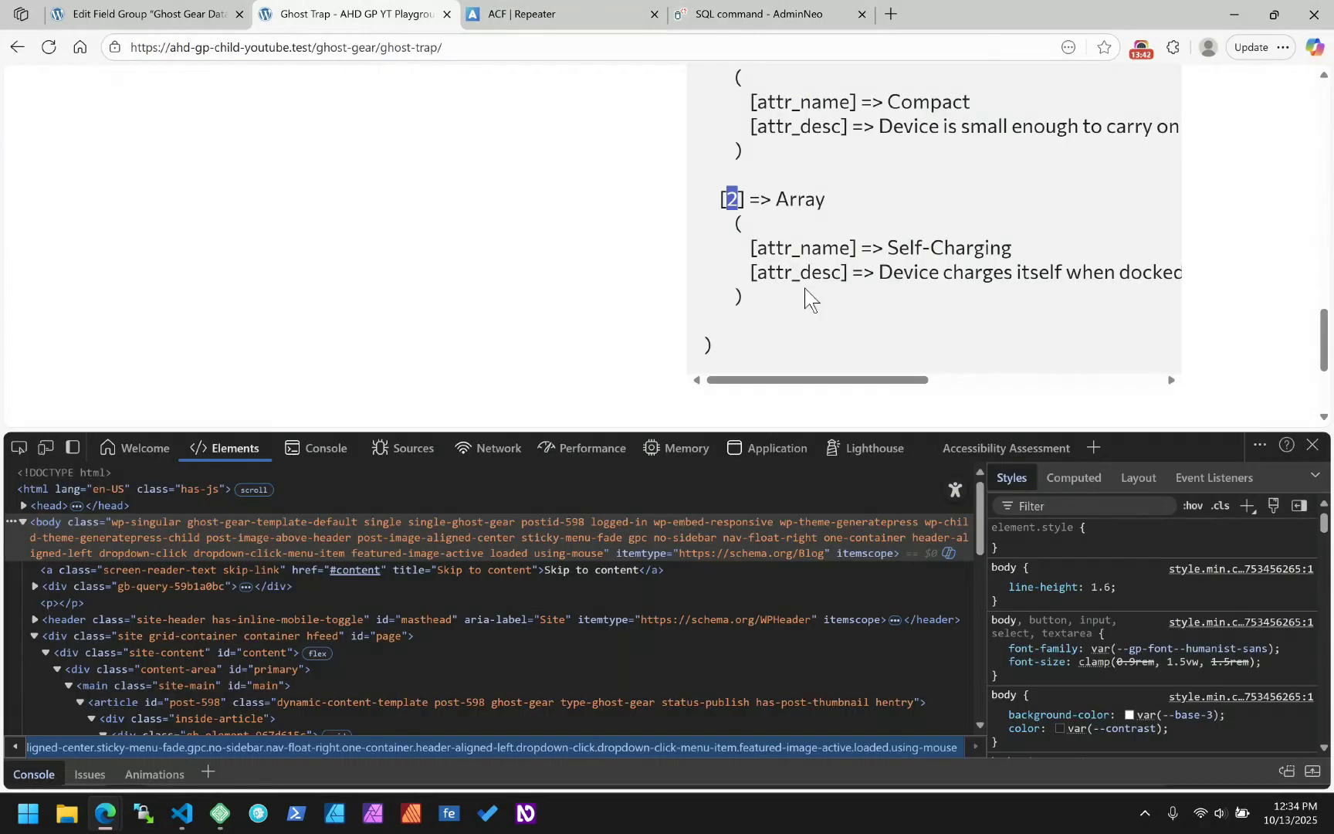
scroll(804, 324, "up", 2)
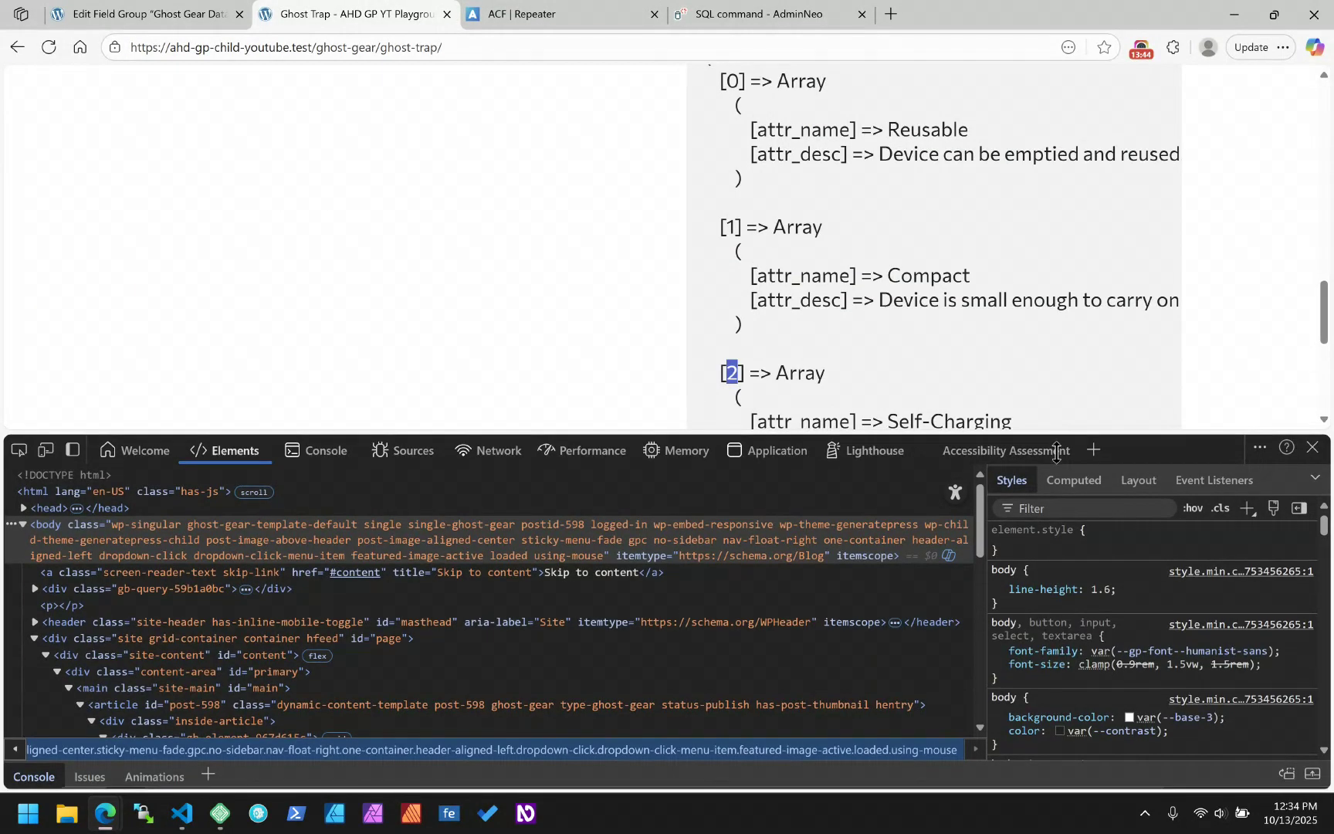
left_click_drag(1055, 431, 1004, 624)
scroll(914, 376, "up", 2)
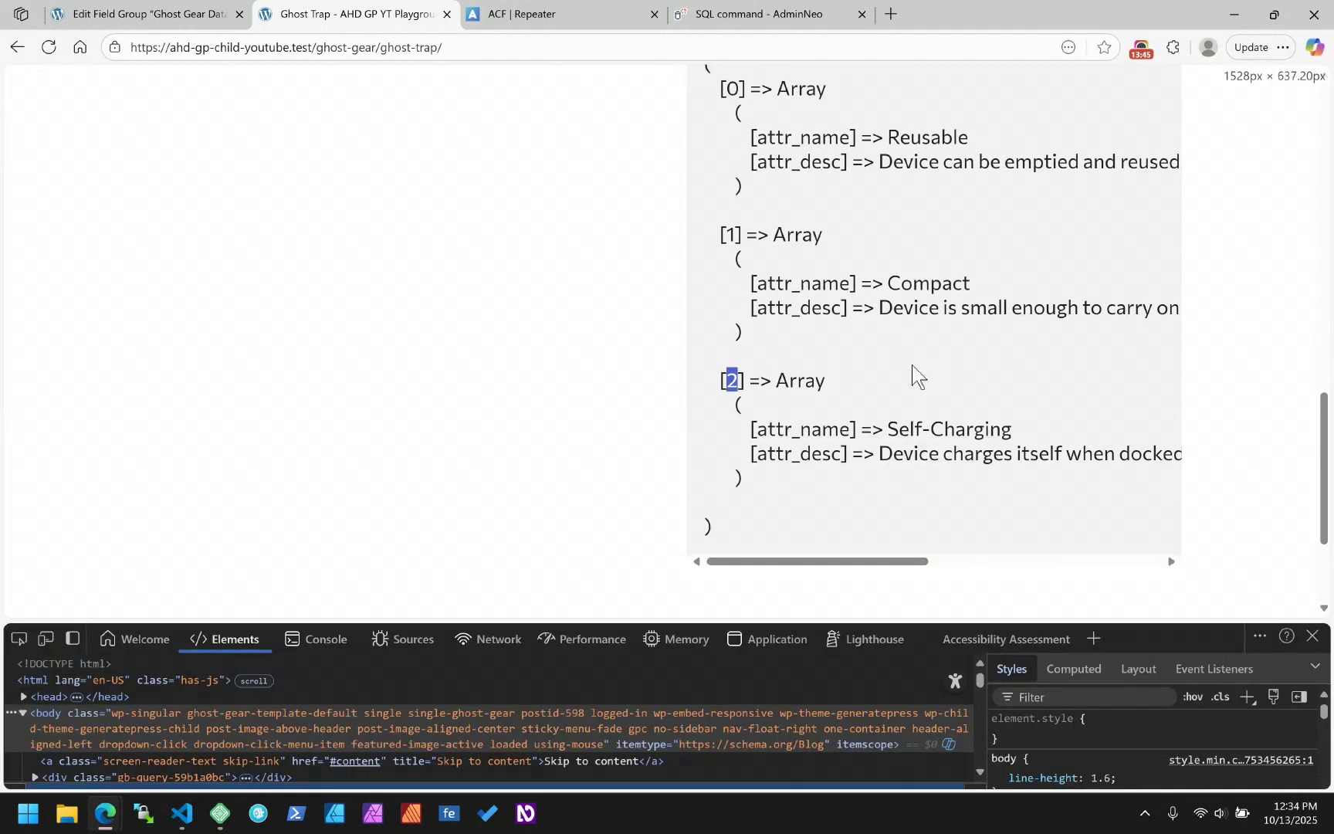
key("Escape")
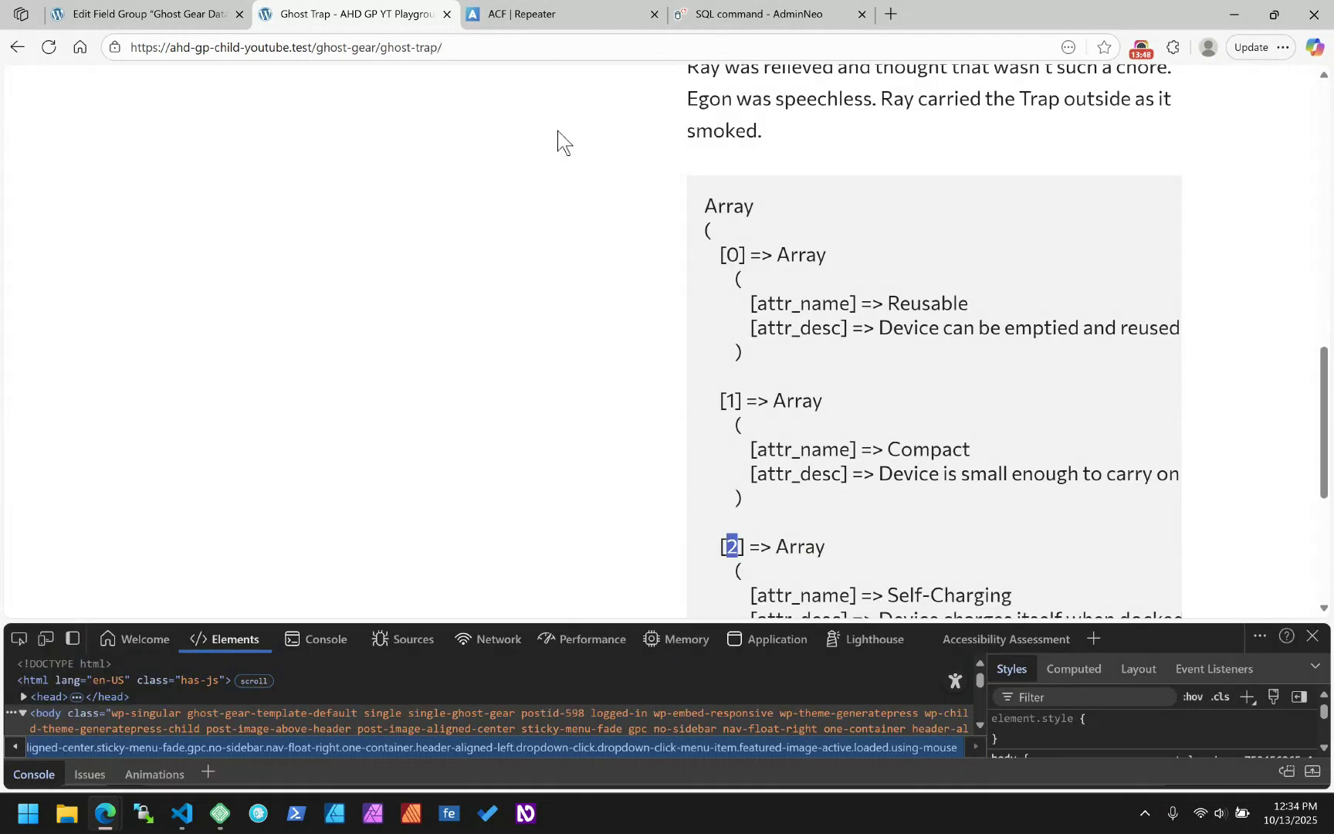
- Review the Ghost Trap page from its heading down to the printed array and highlight the first two rows of the array
scroll(533, 70, "up", 9)
scroll(541, 93, "up", 1)
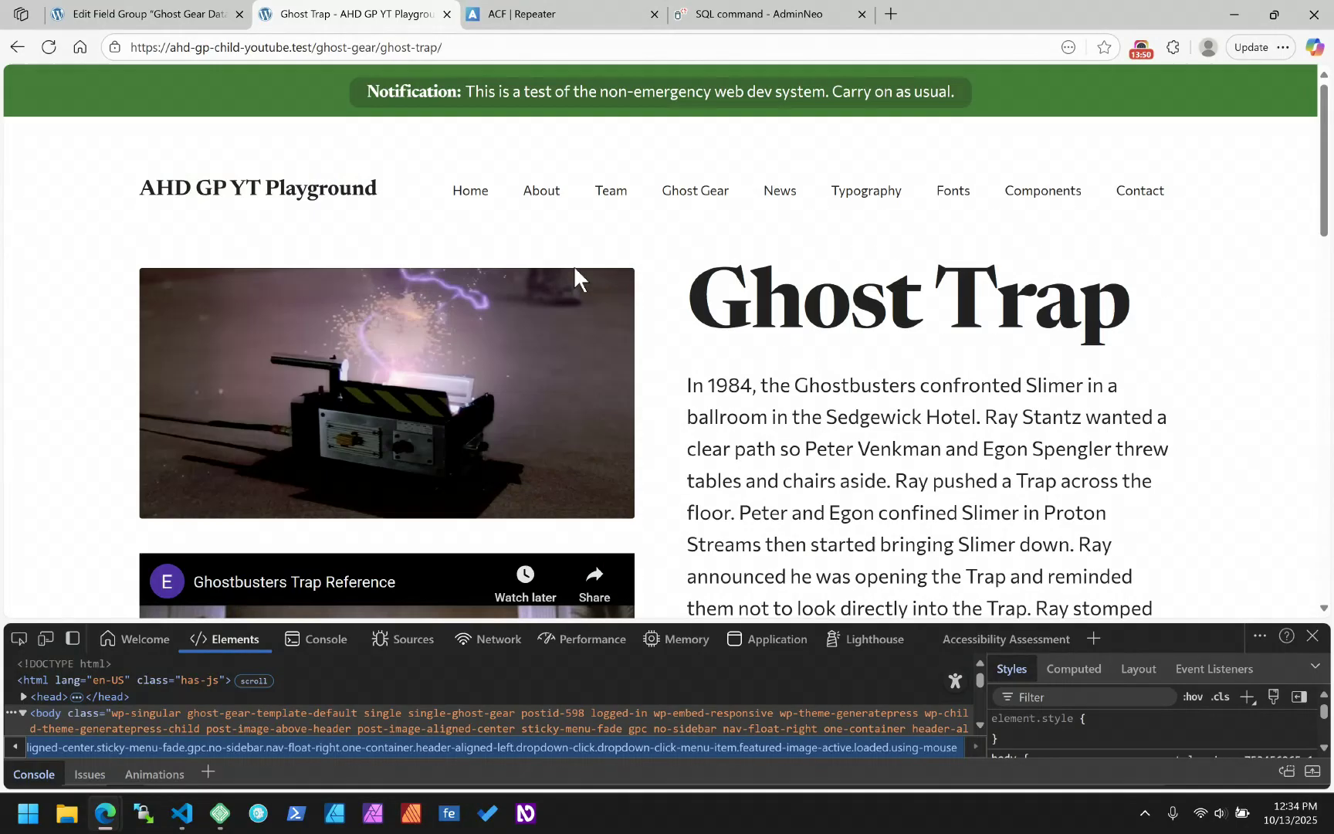
scroll(645, 348, "down", 10)
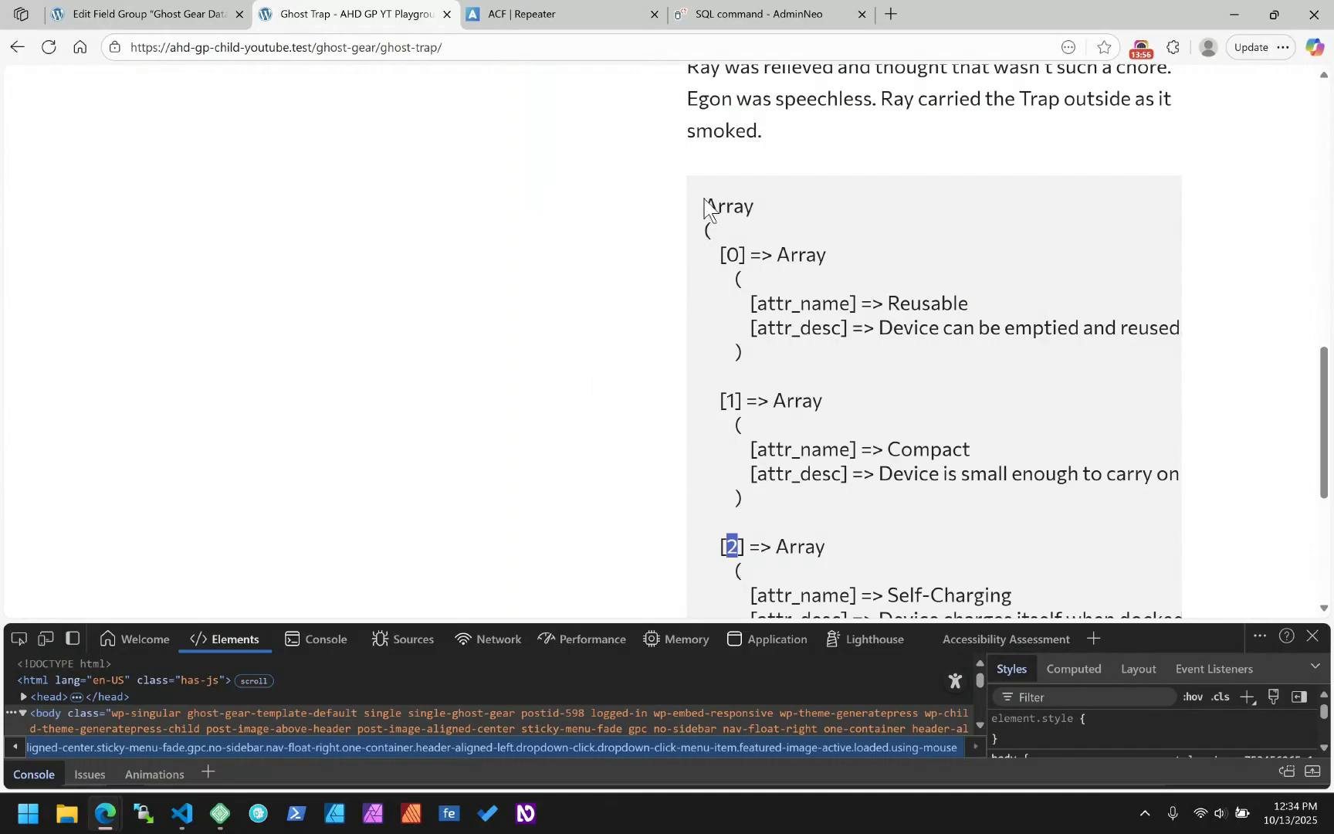
left_click_drag(732, 220, 833, 490)
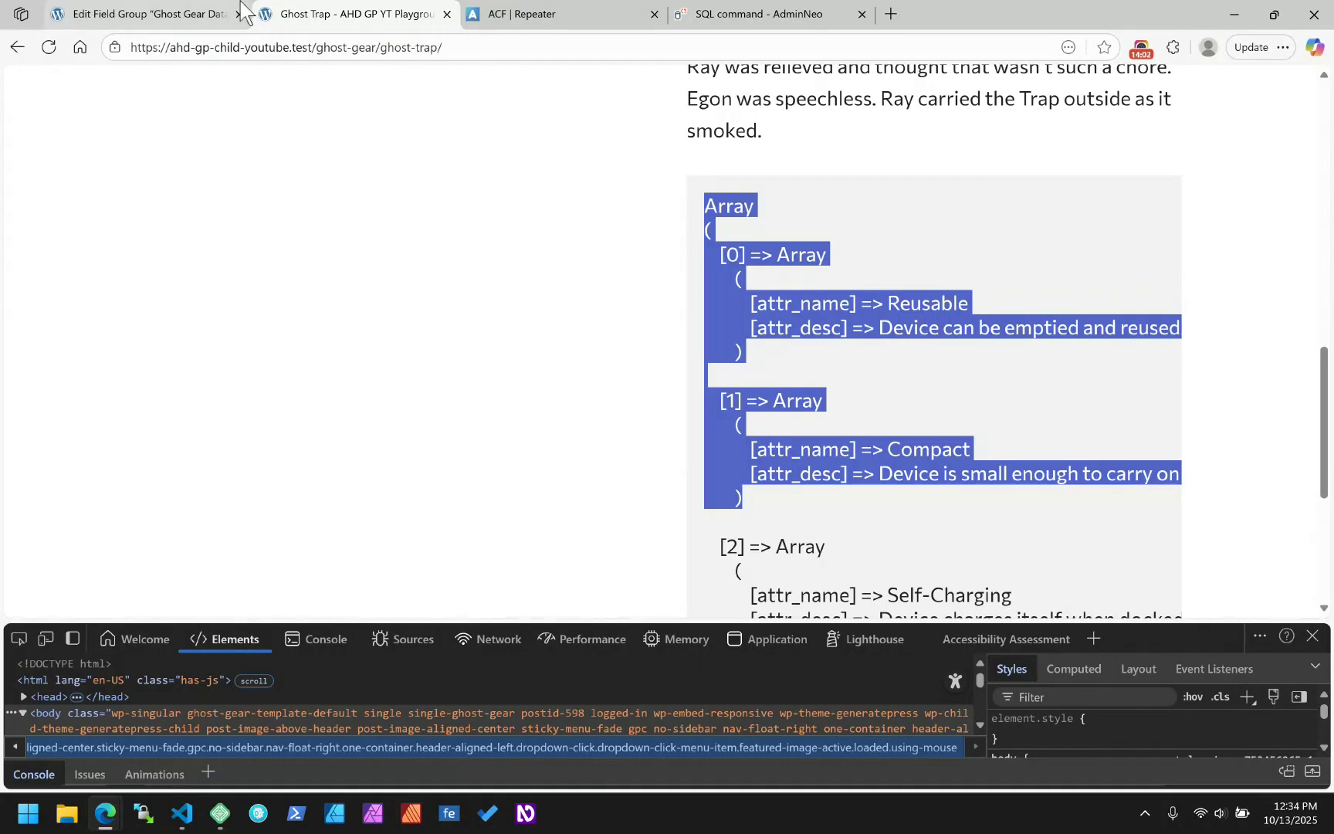
- Go back to the WordPress admin and look through the list of GeneratePress Elements
left_click(147, 6)
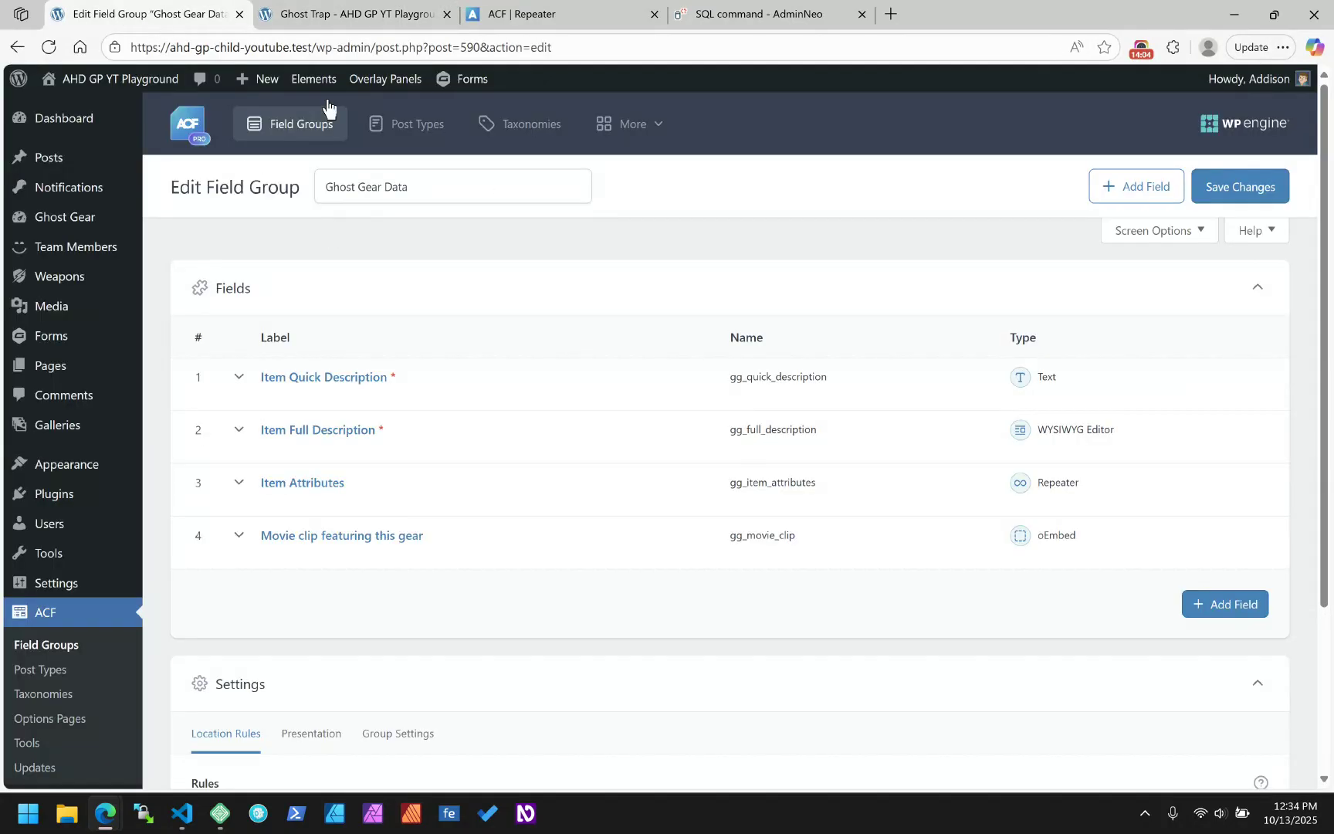
left_click(317, 79)
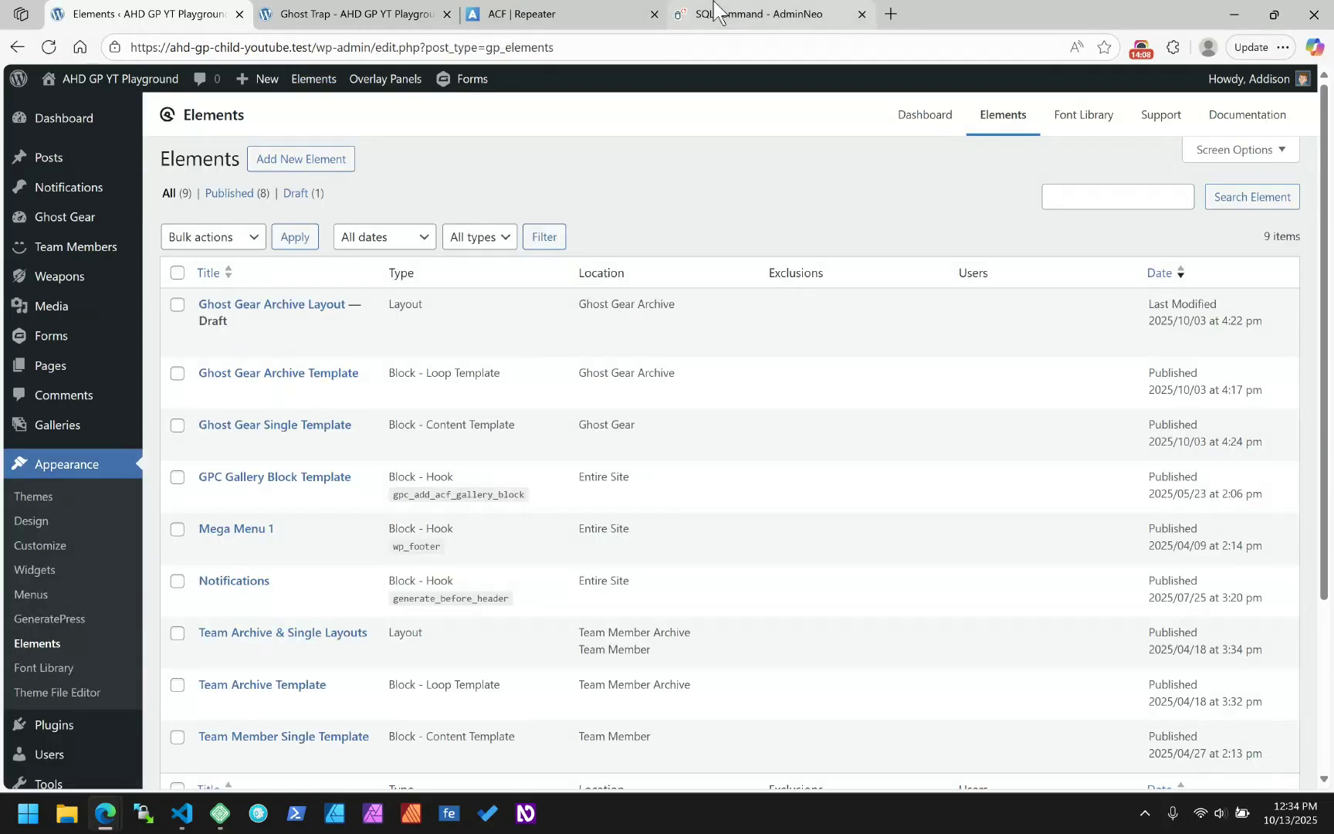
mouse_move(453, 351)
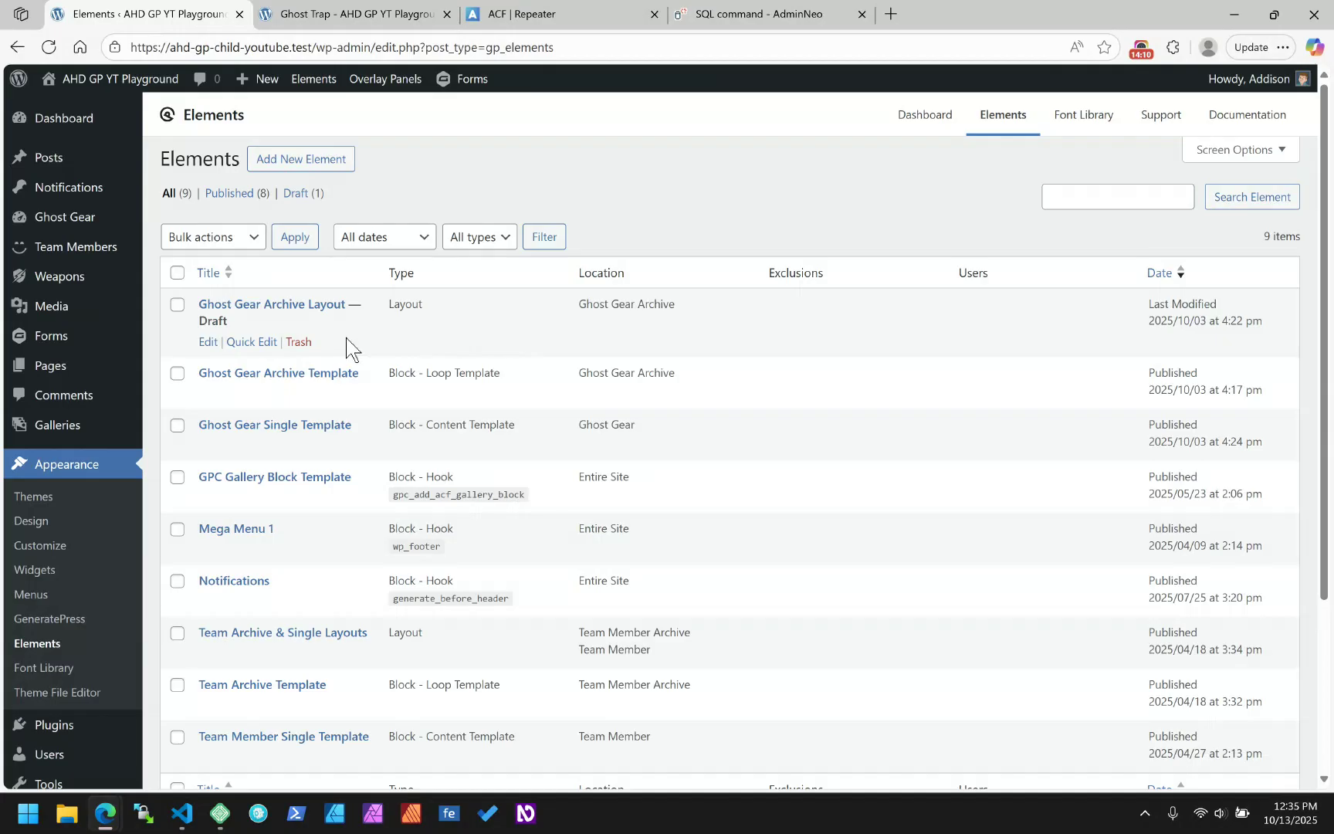
scroll(105, 552, "down", 3)
- Open the GenerateBlocks settings page and review its license, CSS print method, overlay panel and block condition options
mouse_move(47, 673)
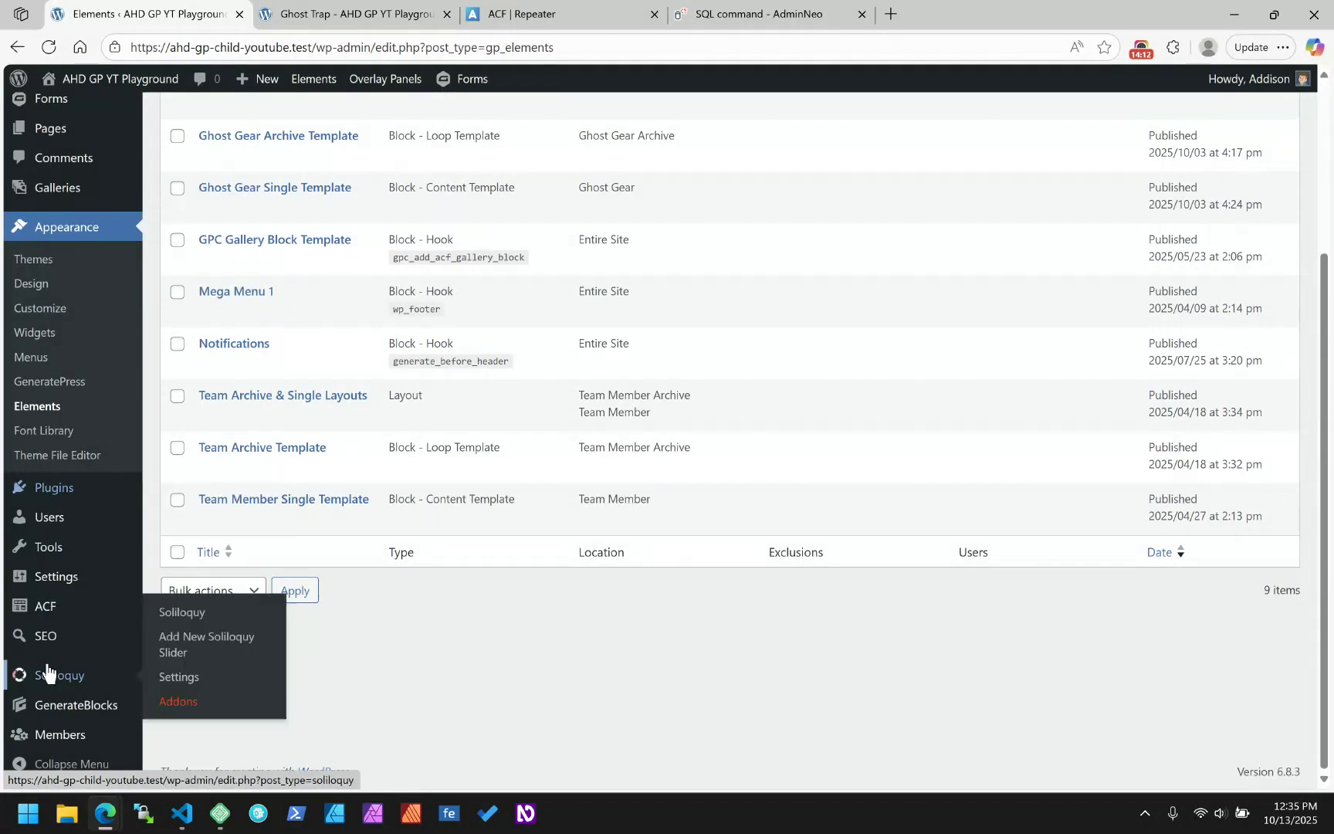
mouse_move(58, 719)
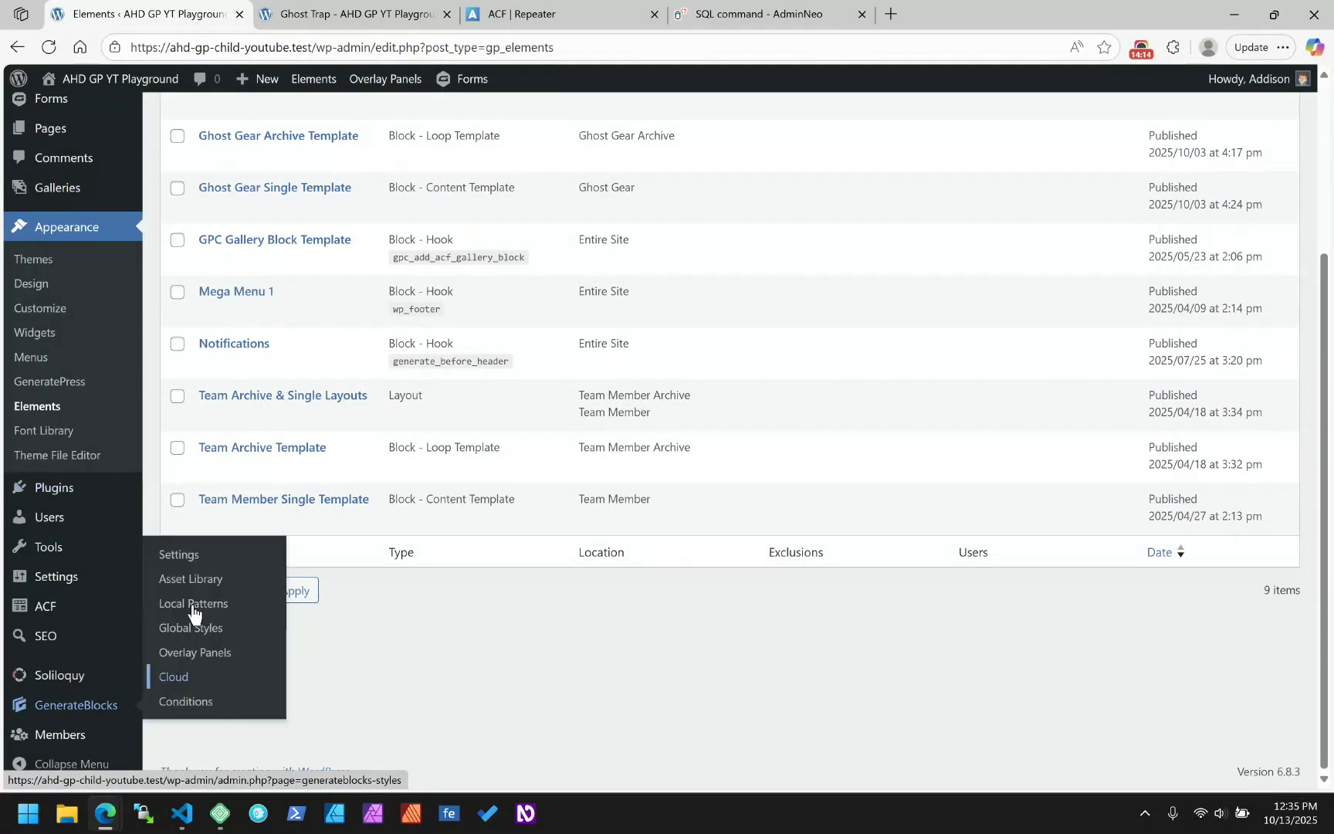
left_click(187, 554)
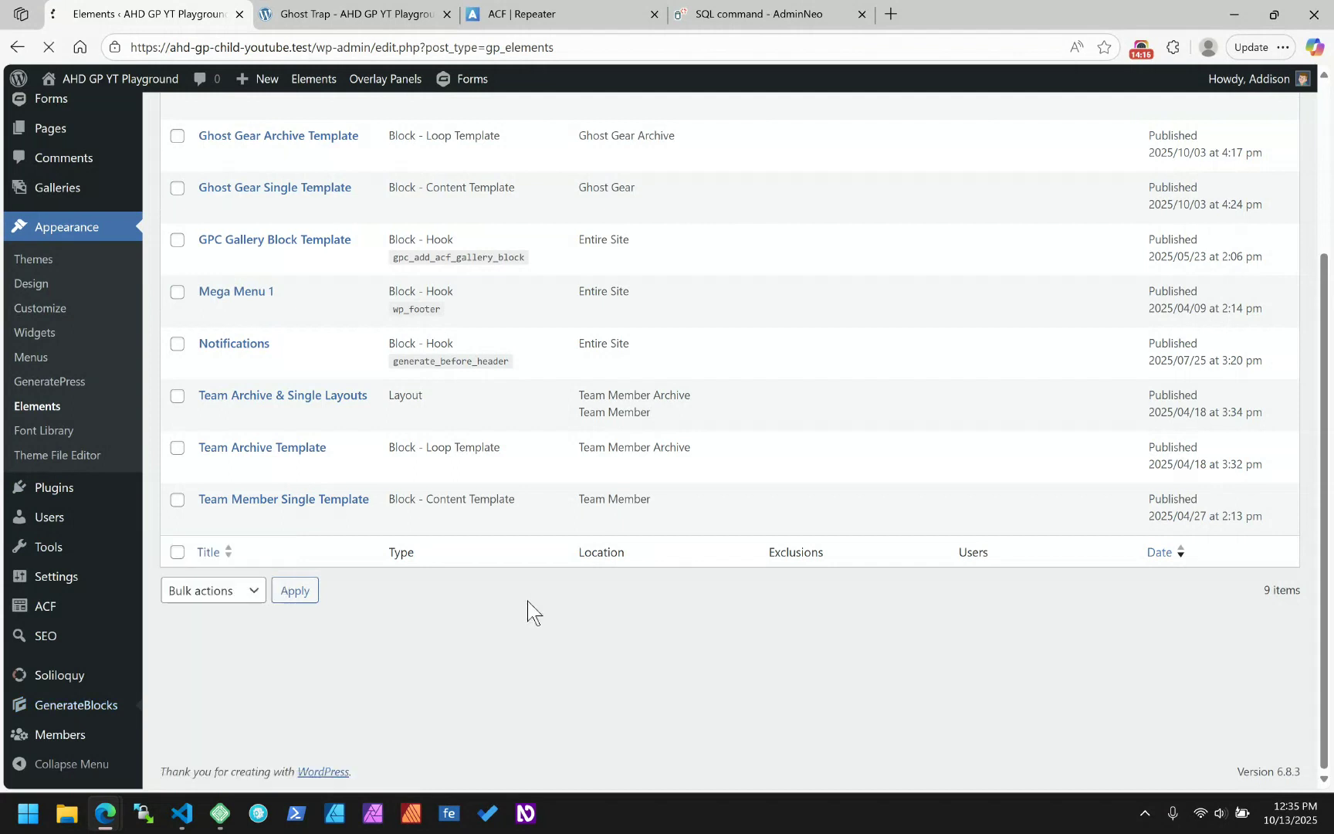
scroll(351, 454, "down", 5)
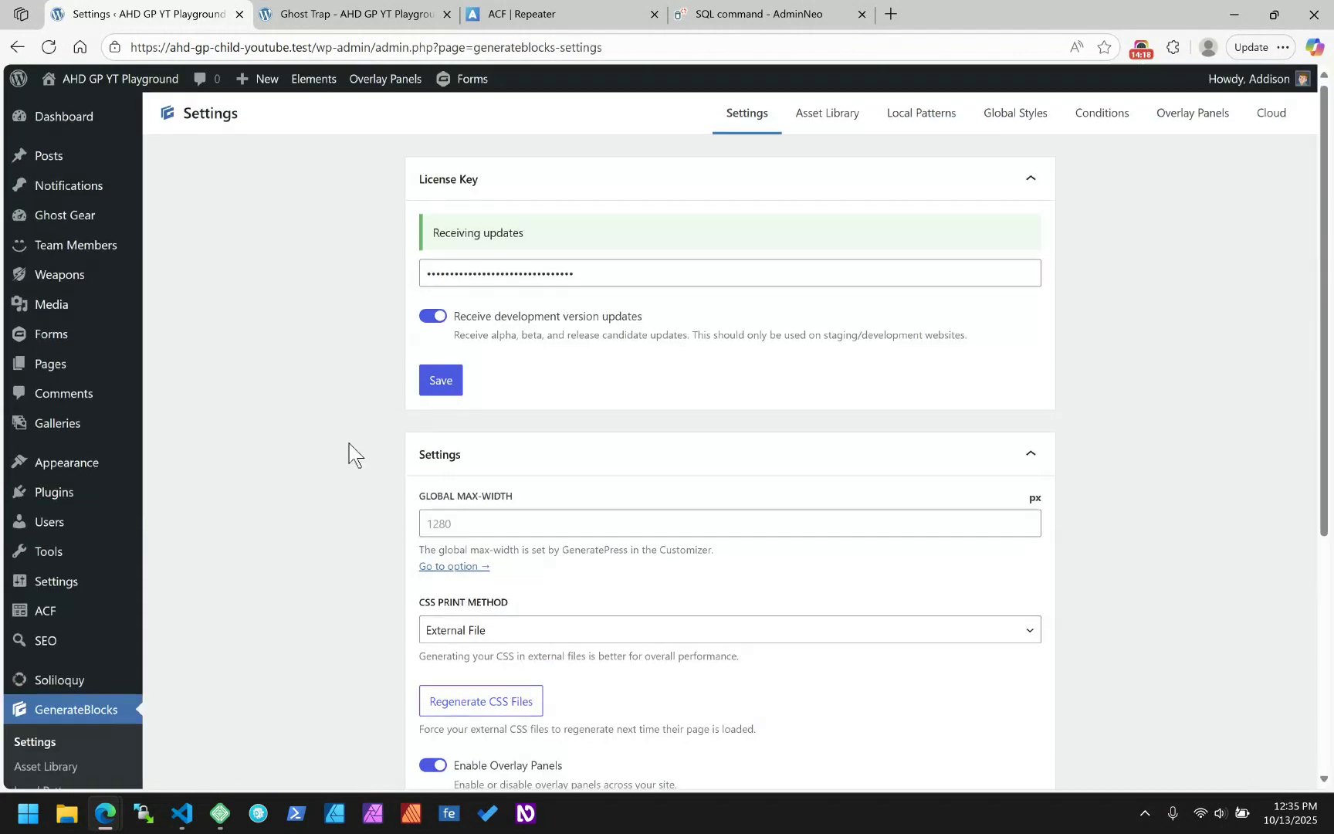
scroll(351, 454, "up", 5)
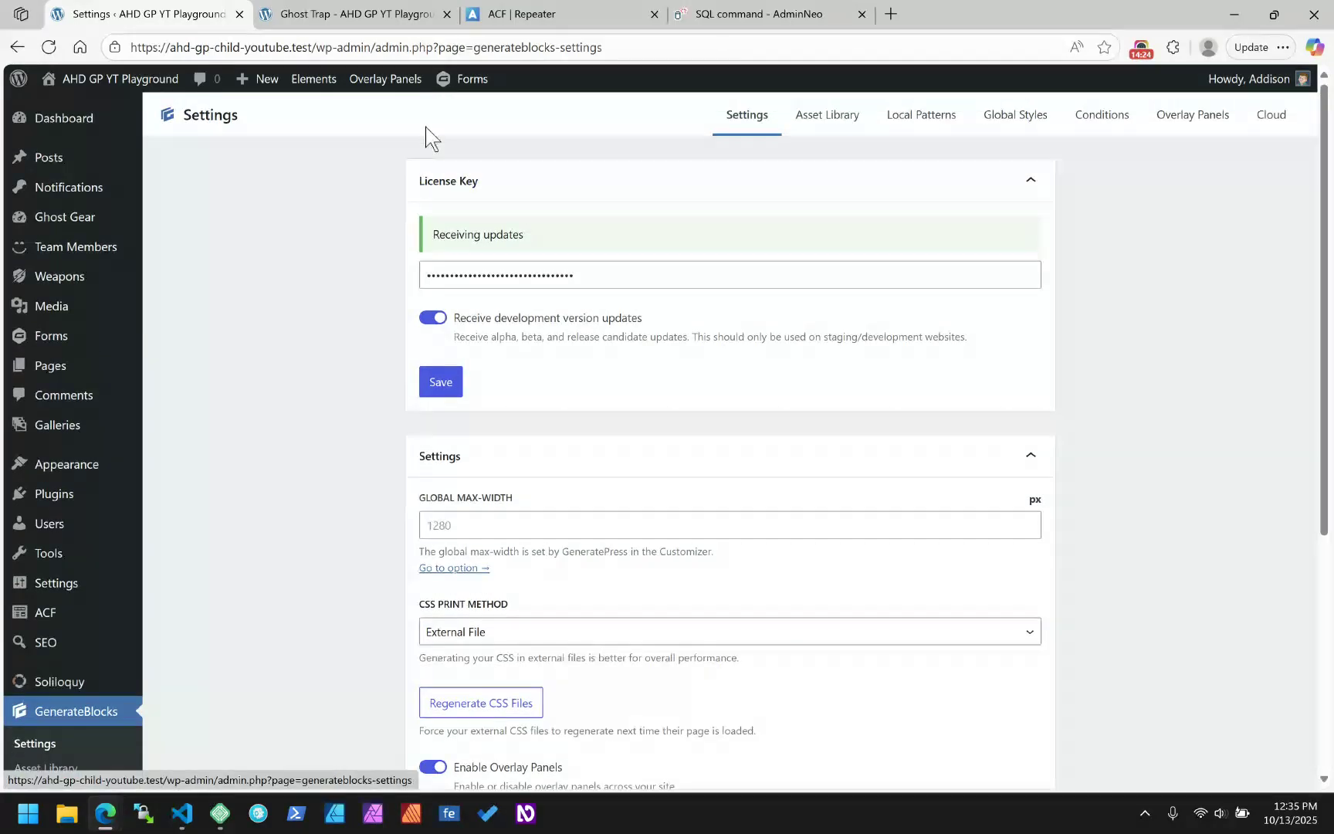
scroll(343, 405, "down", 3)
scroll(343, 405, "down", 2)
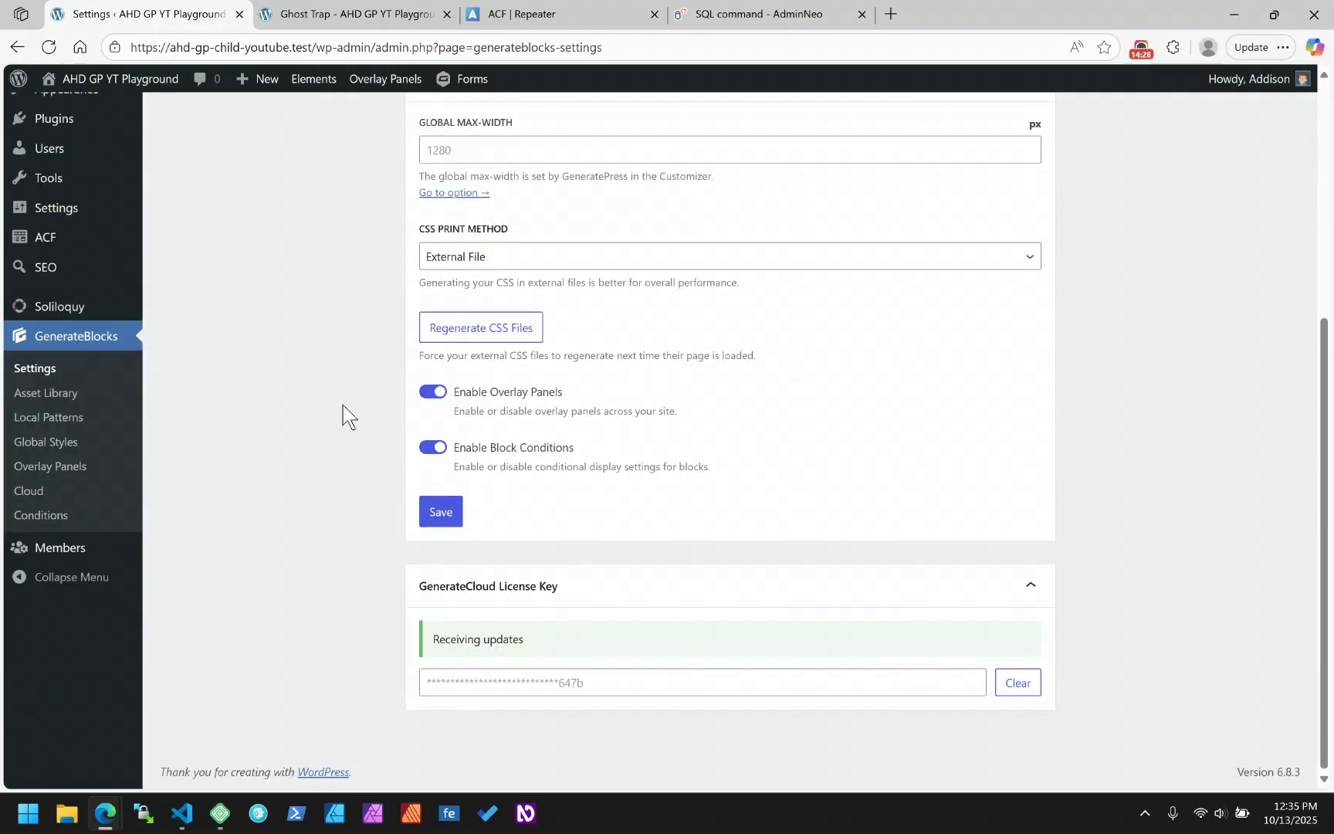
- Look over the GenerateBlocks settings once more and open the Cloud page listing the public keys
scroll(343, 404, "up", 5)
scroll(343, 405, "down", 5)
scroll(229, 409, "up", 5)
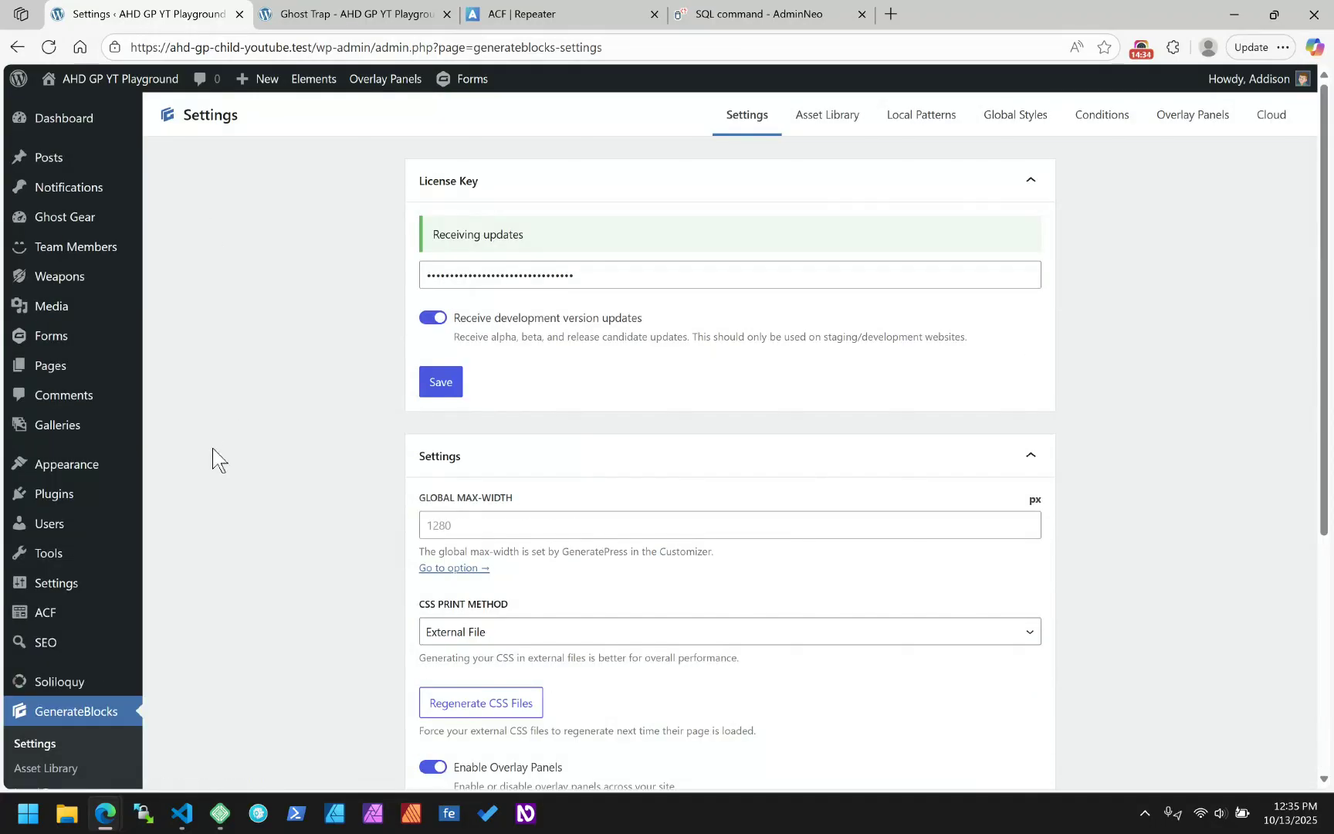
scroll(282, 306, "down", 3)
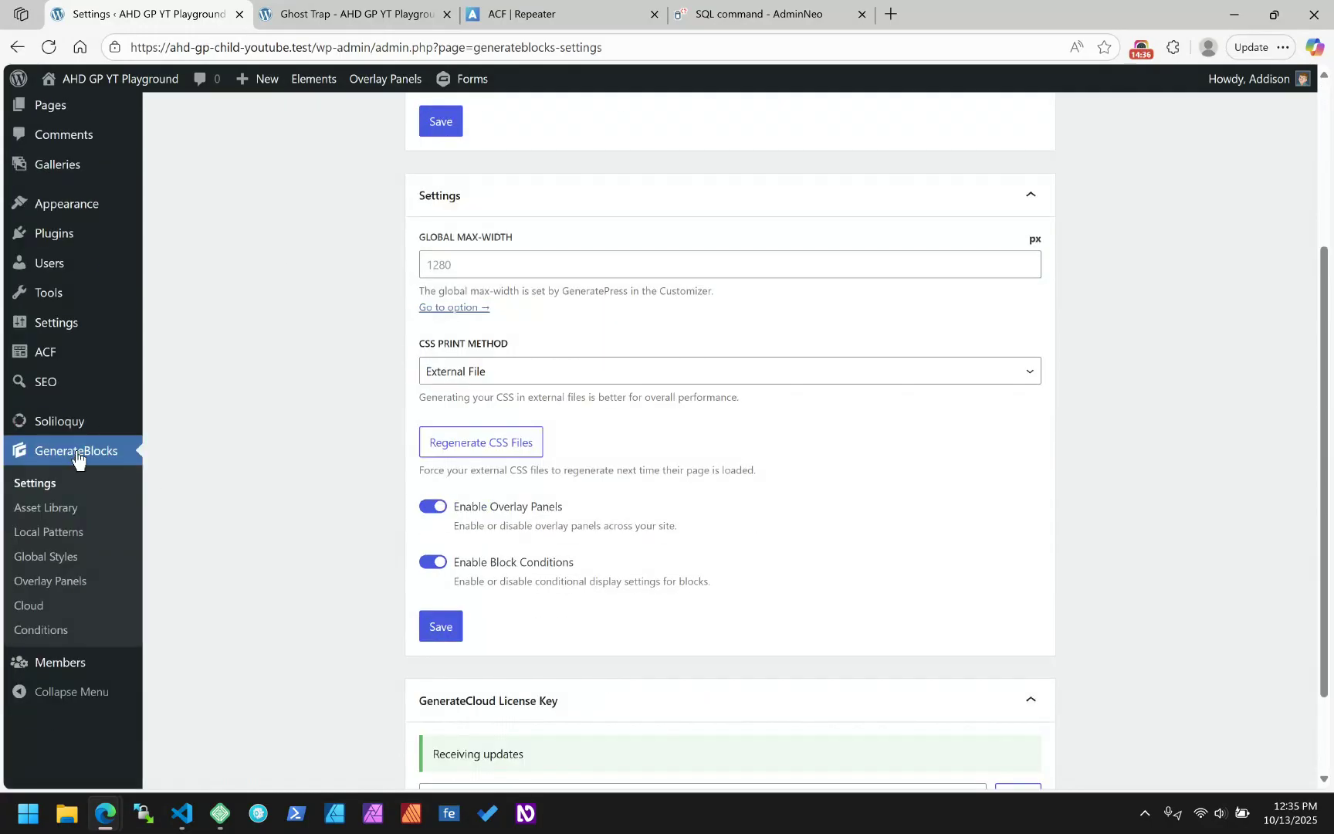
scroll(828, 435, "up", 3)
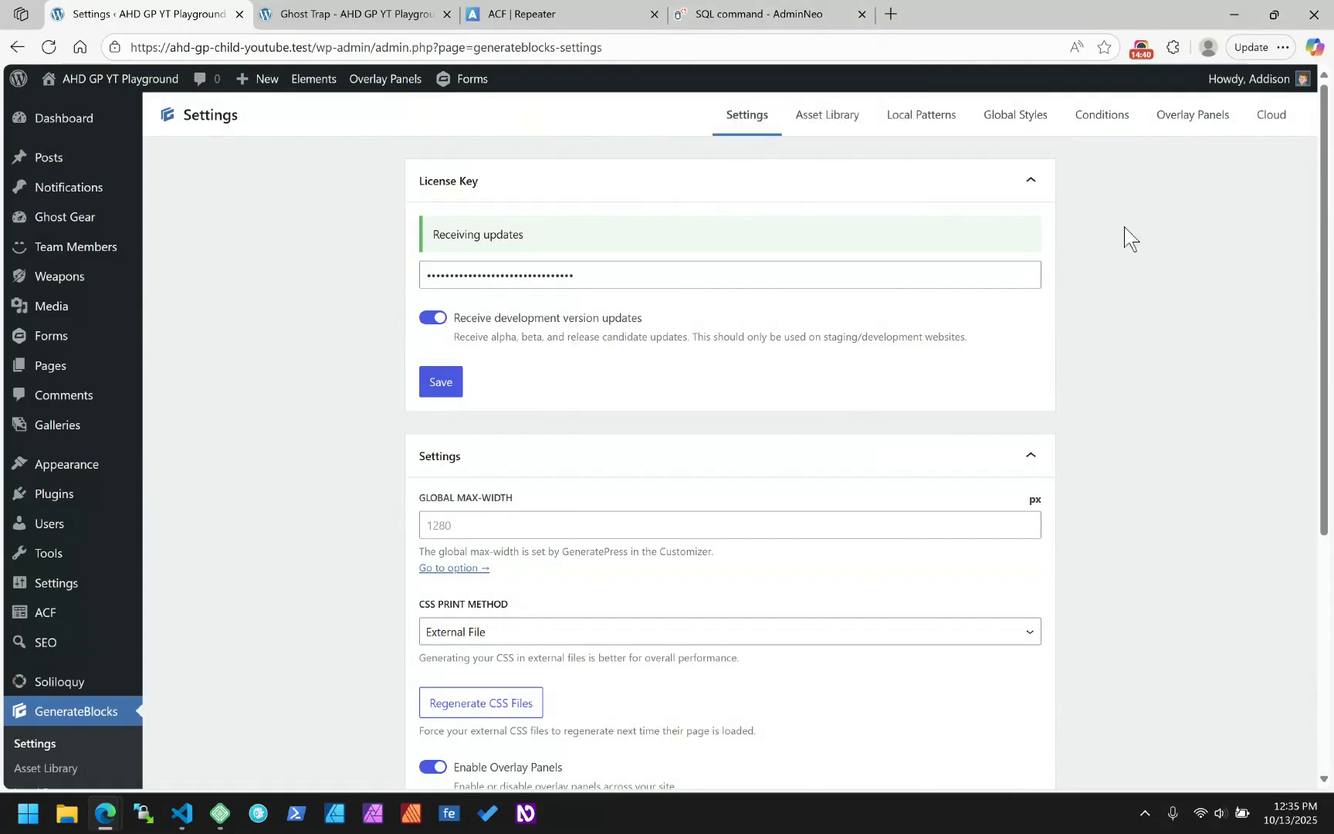
left_click(1269, 118)
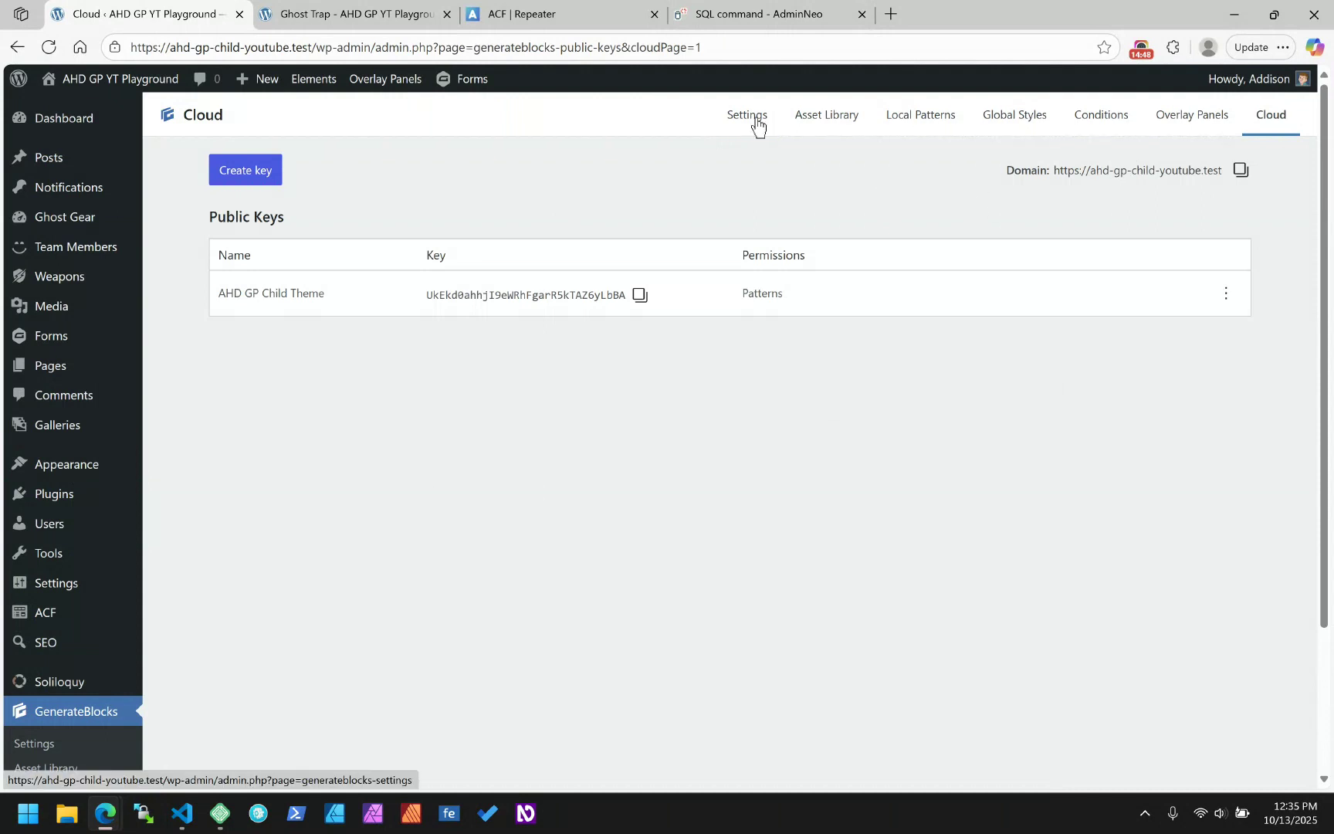
- Open generateblocks.com in a new tab and go to its documentation
left_click(891, 9)
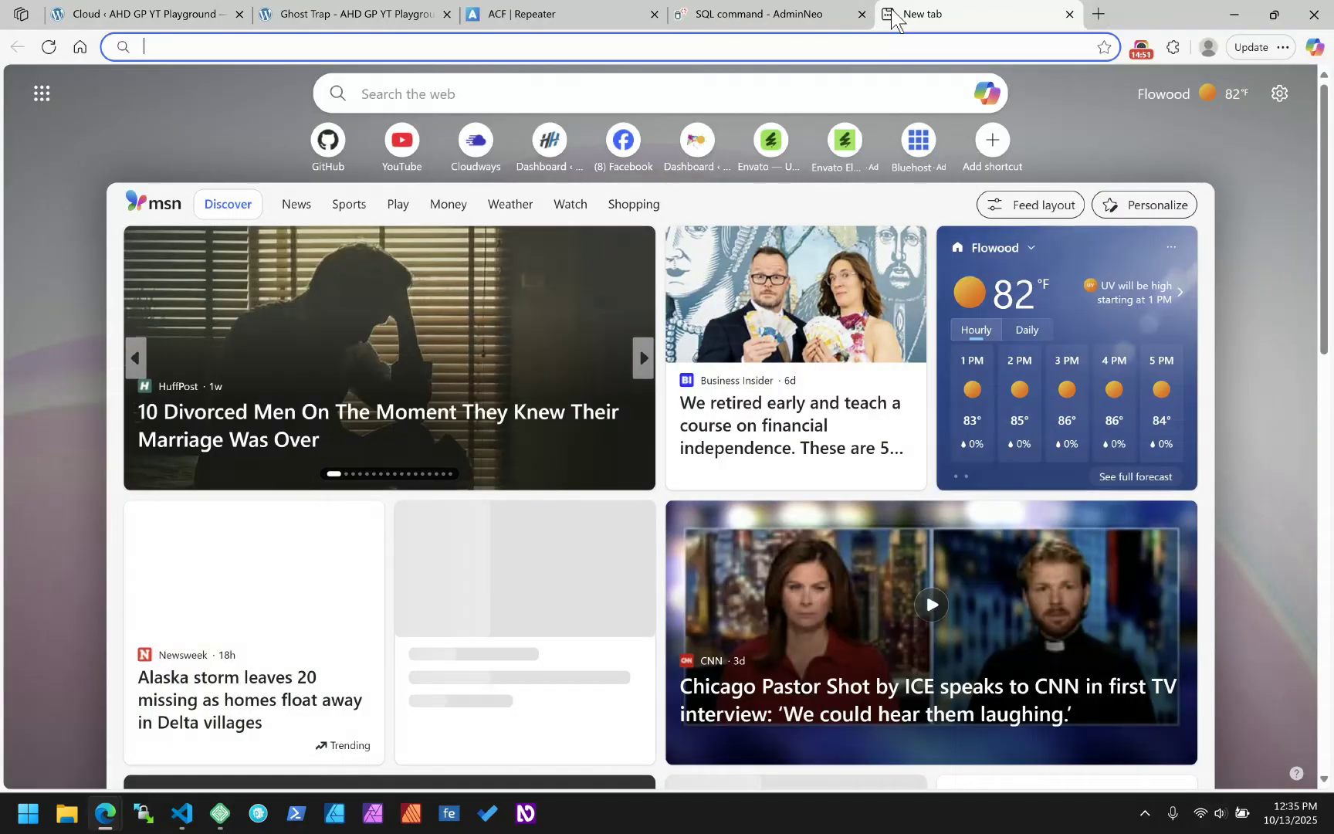
type("generateblocks.com")
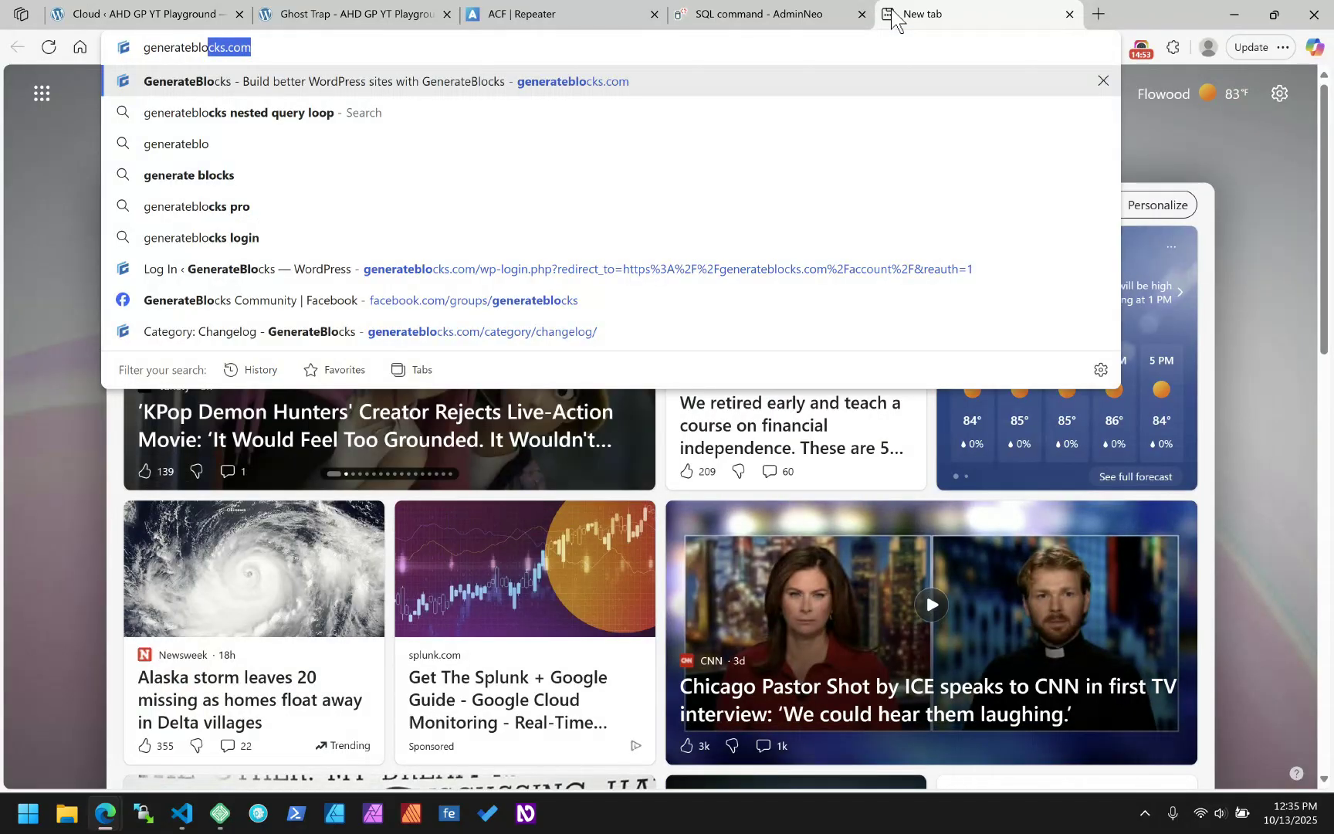
key("Return")
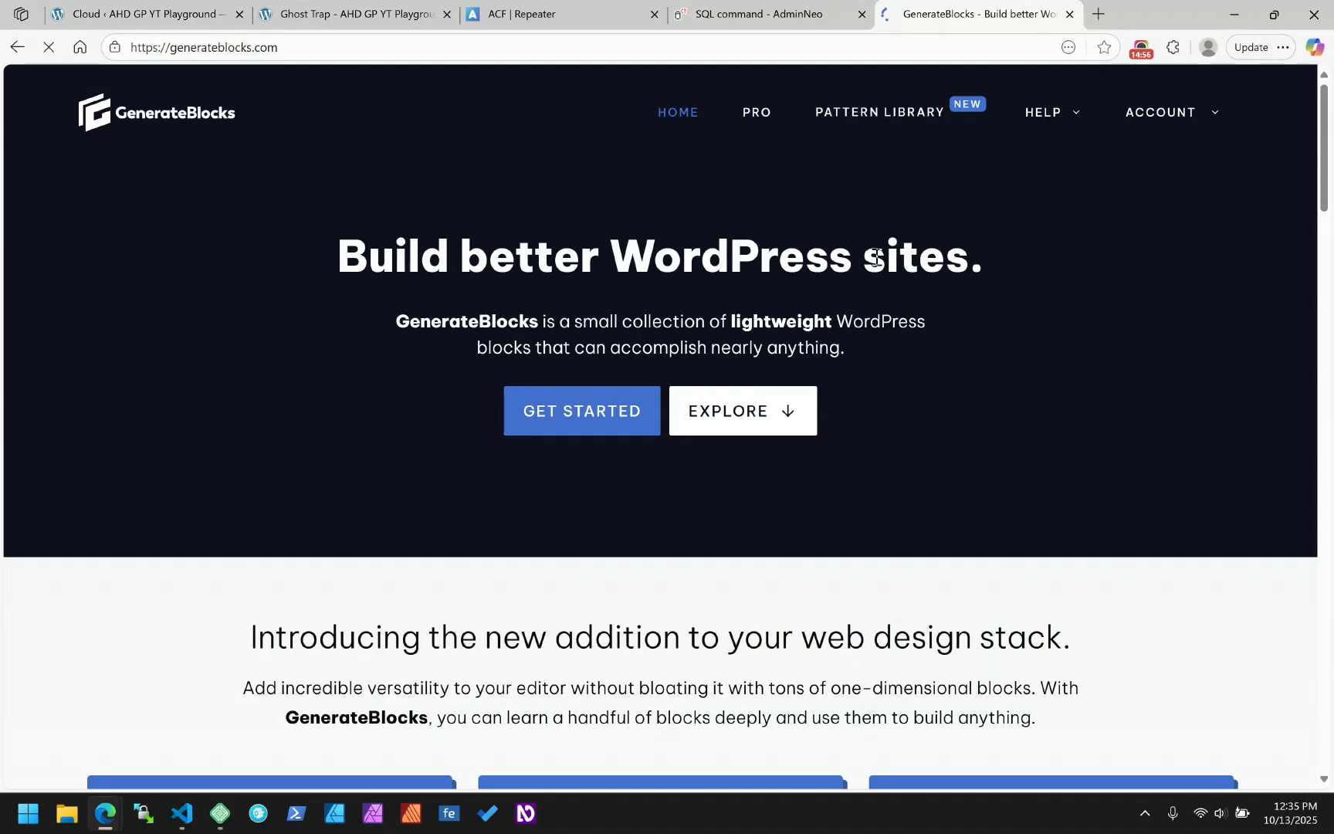
left_click(1175, 118)
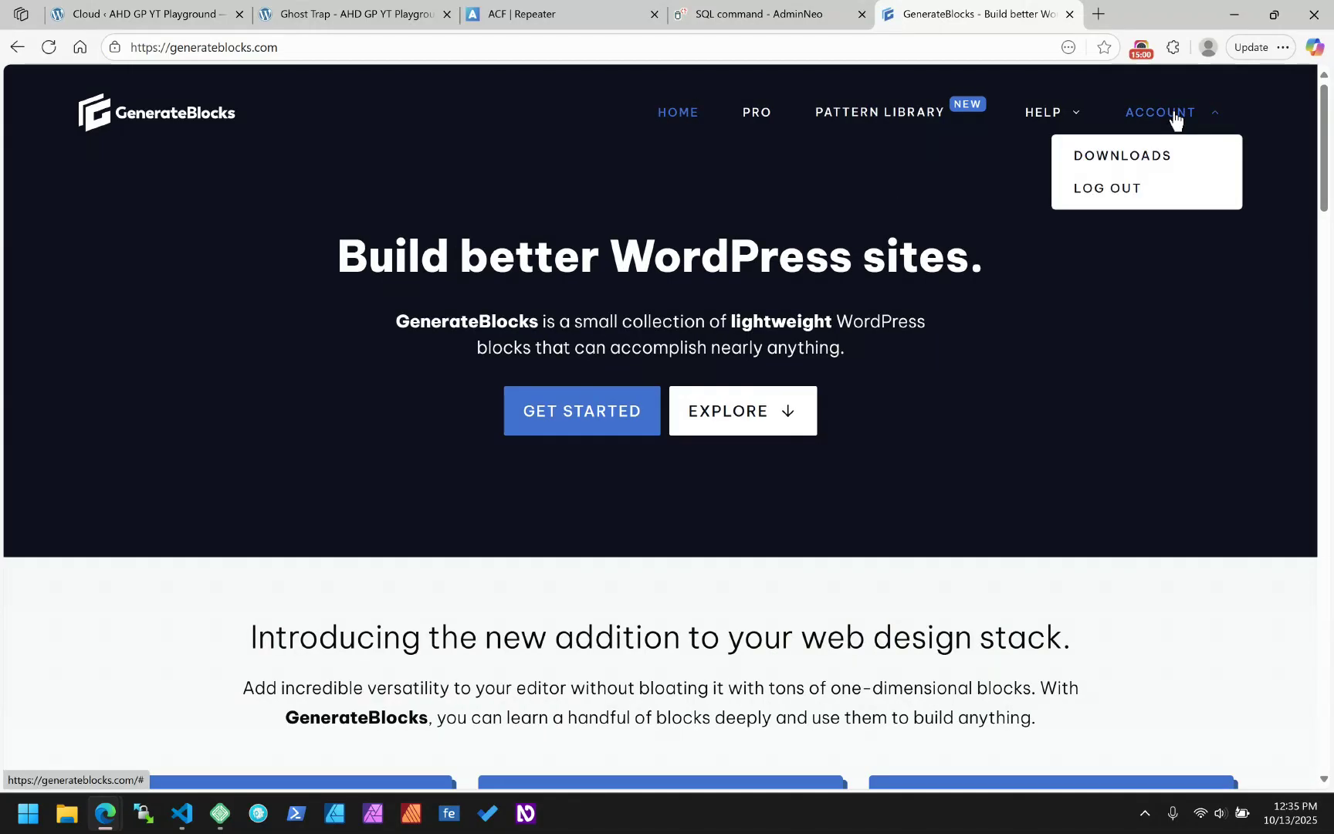
left_click(1073, 119)
left_click(1034, 169)
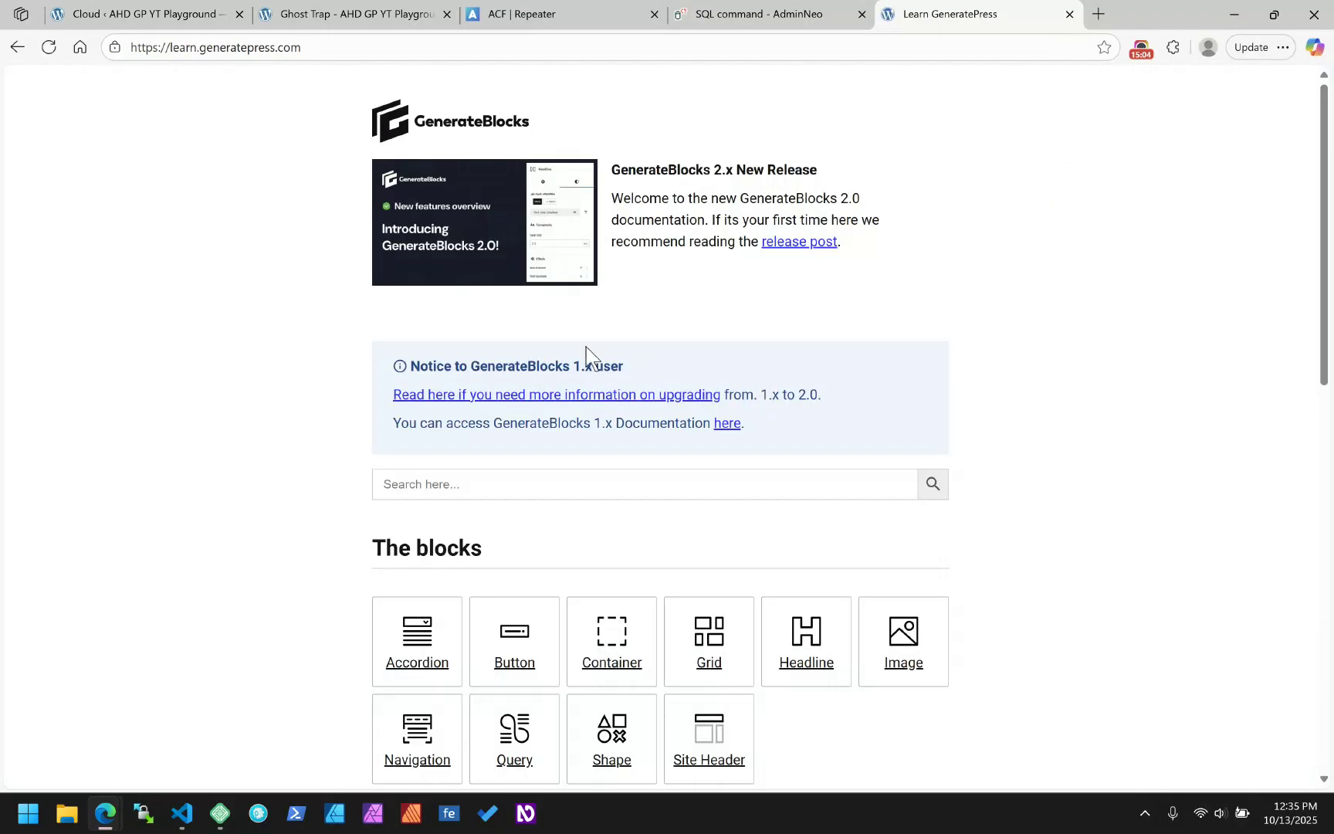
- Open the Query block documentation, highlight the Post Meta Query (Pro) type and read through the block structure
scroll(305, 382, "down", 4)
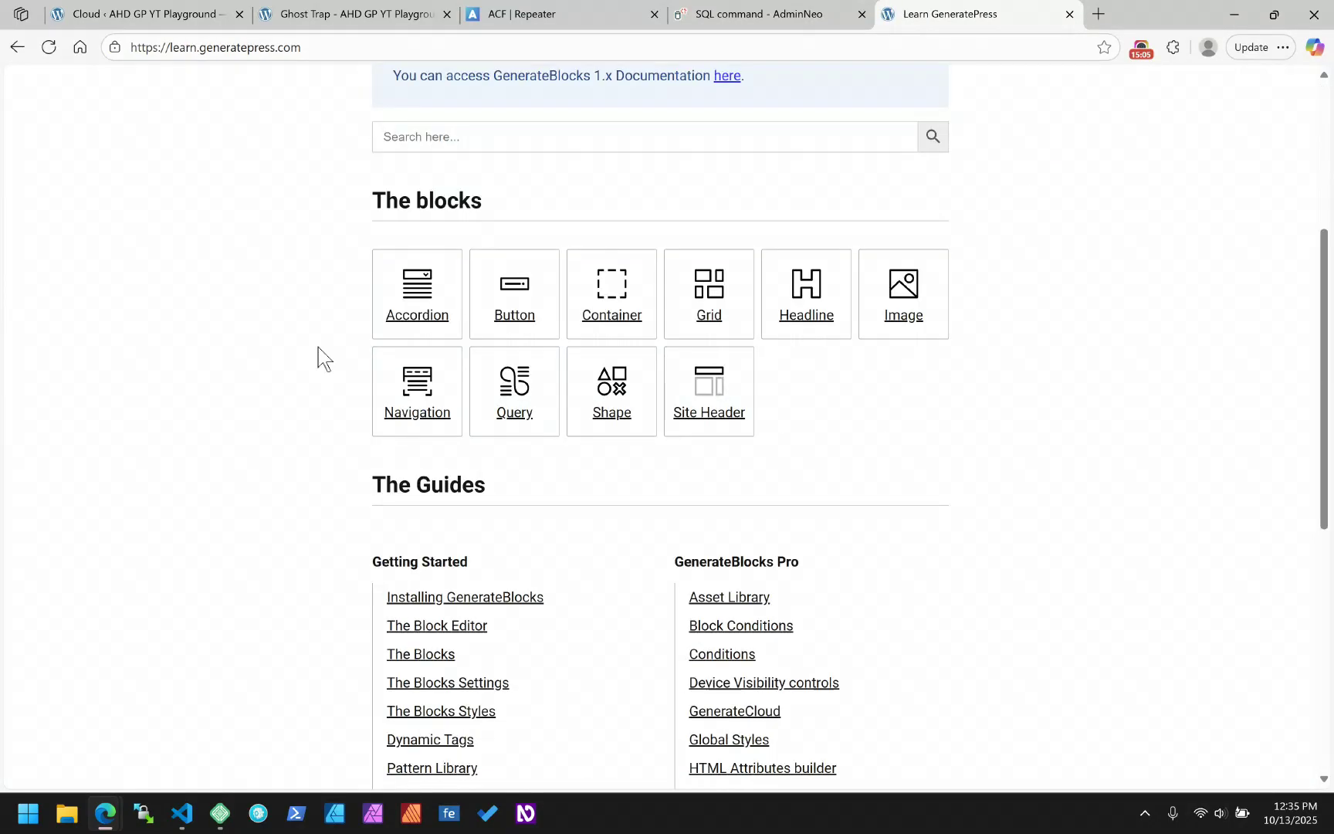
left_click(509, 400)
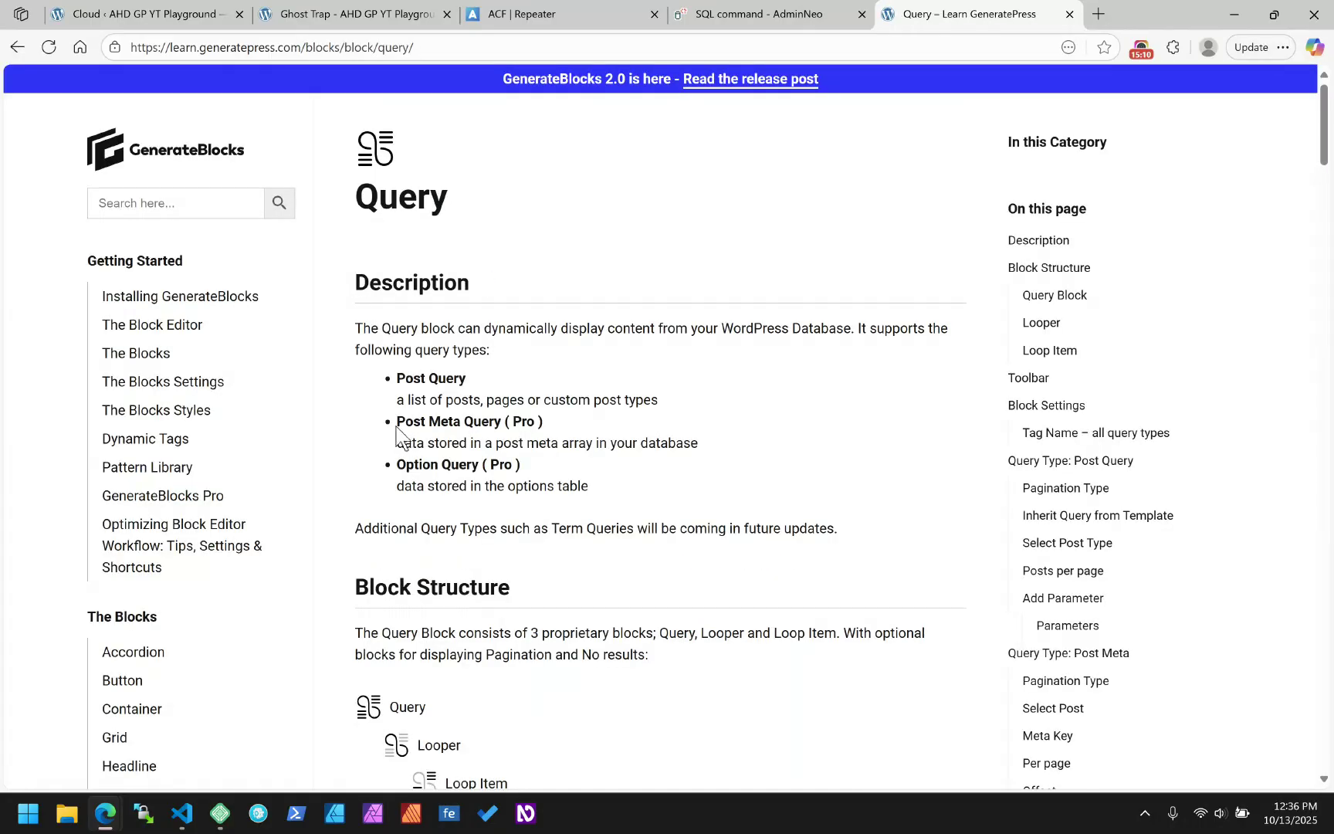
left_click_drag(396, 423, 543, 423)
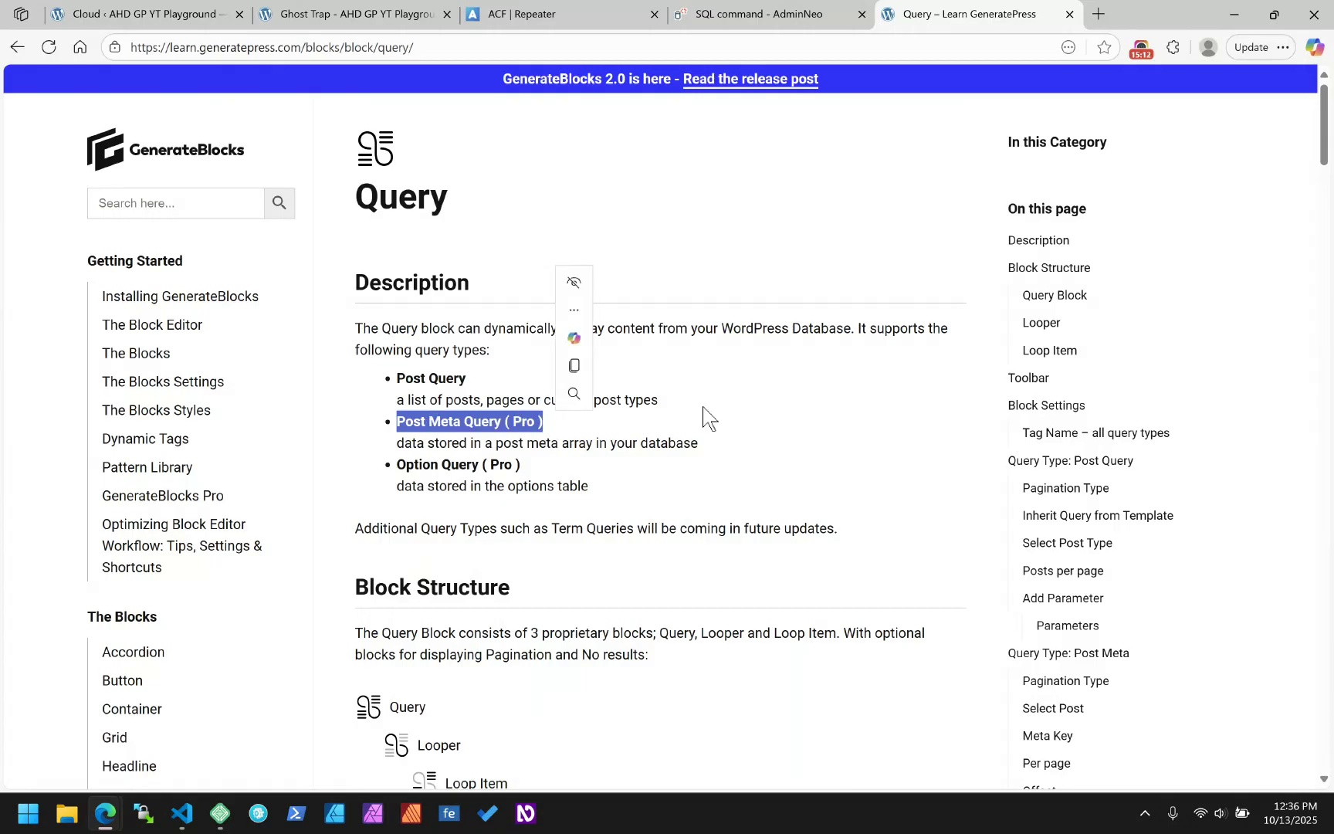
scroll(703, 406, "down", 2)
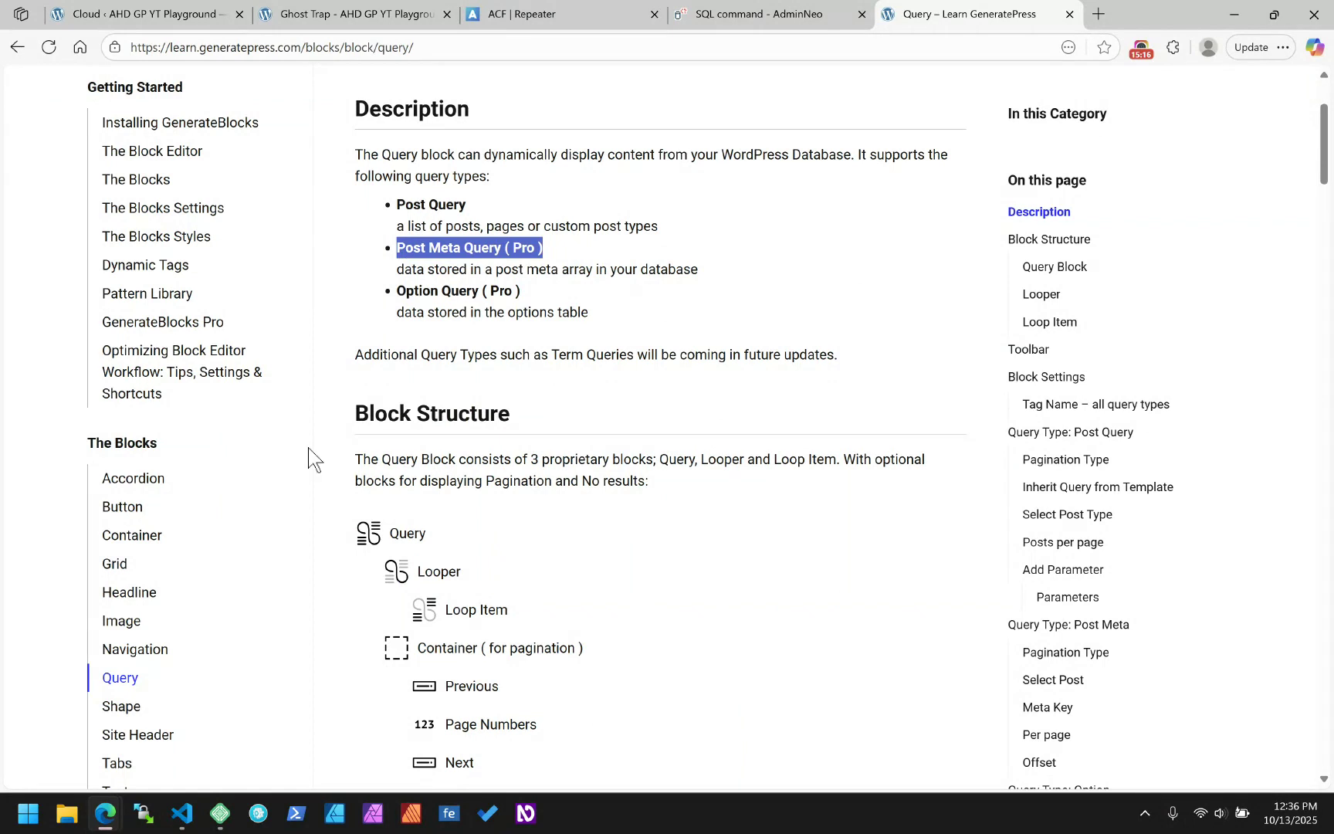
scroll(310, 454, "down", 3)
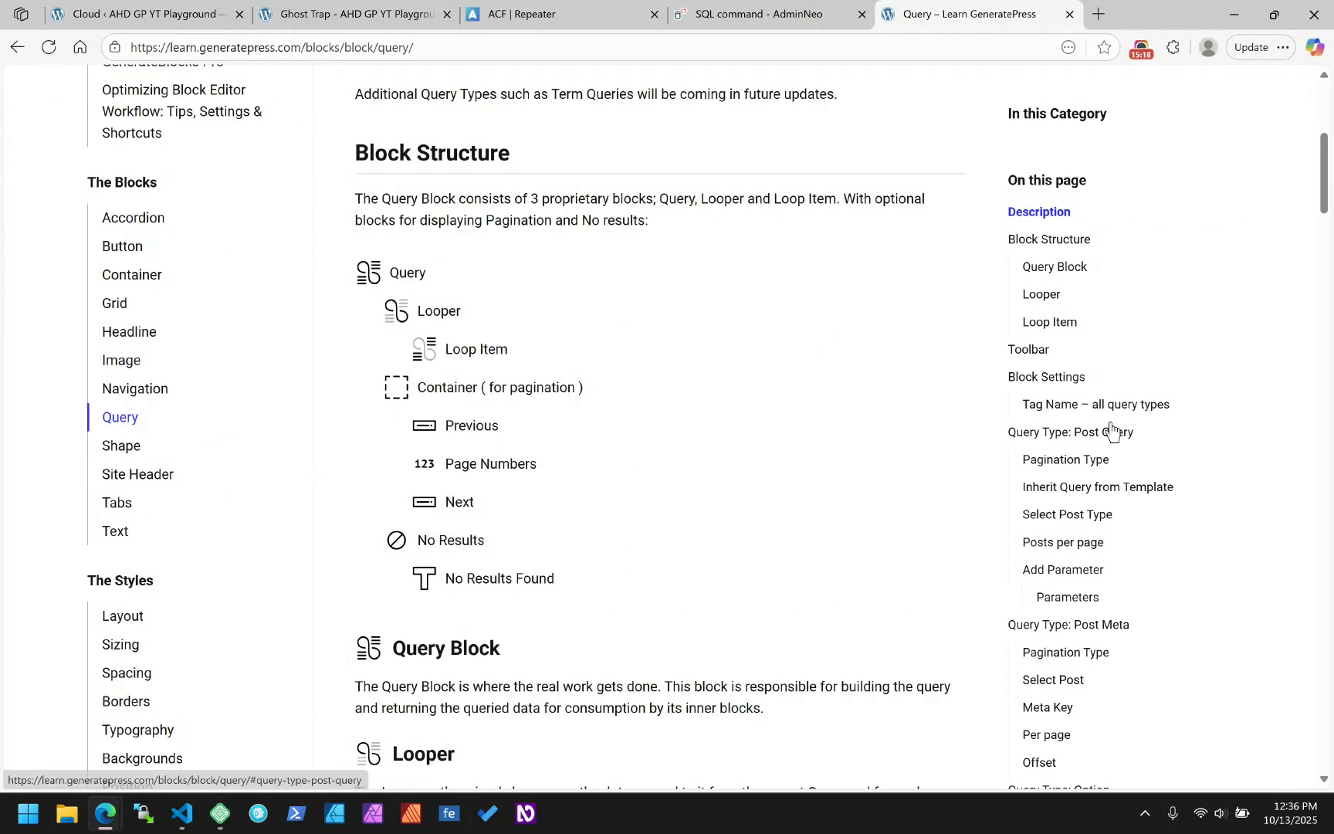
scroll(1085, 550, "down", 2)
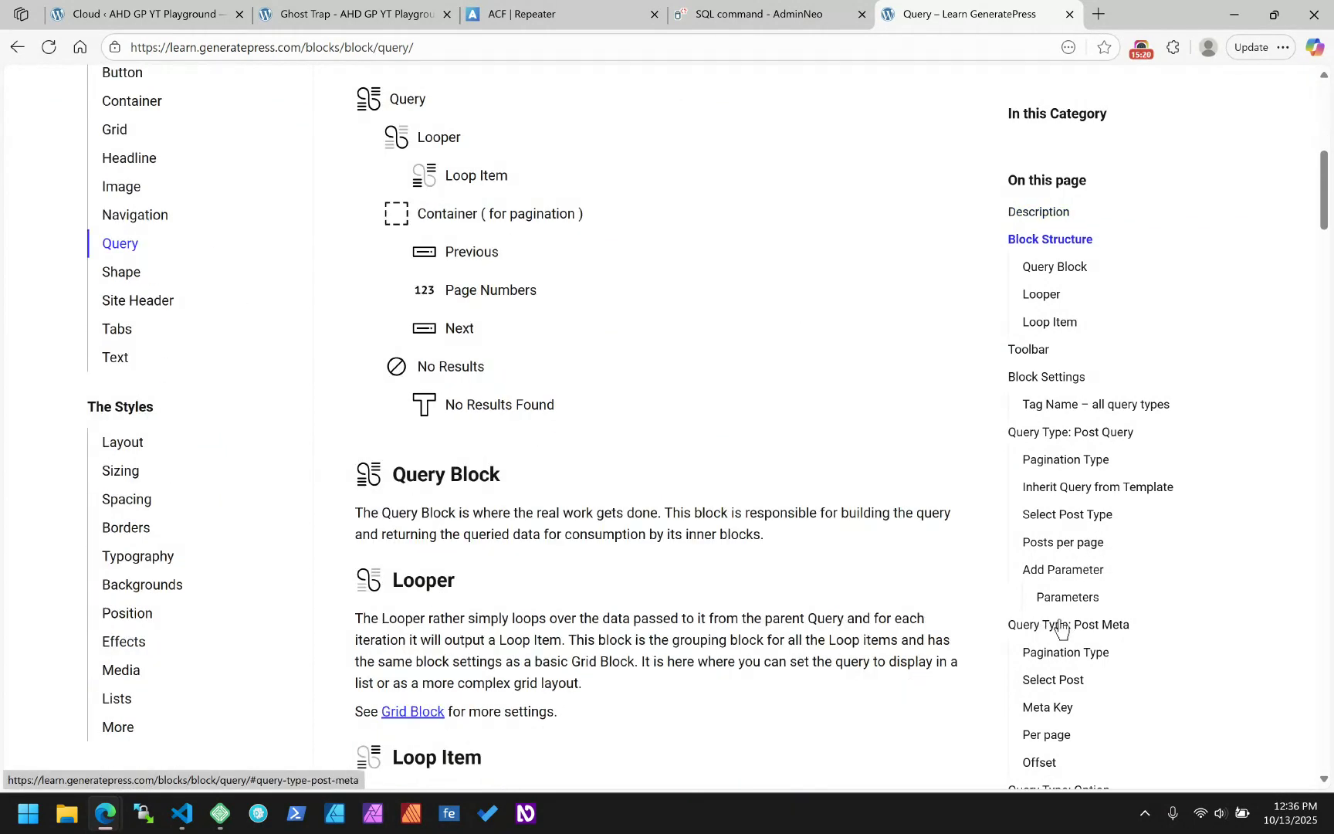
- Read the documentation section on the Post Meta query type, including its Meta Key requirements
left_click(1110, 624)
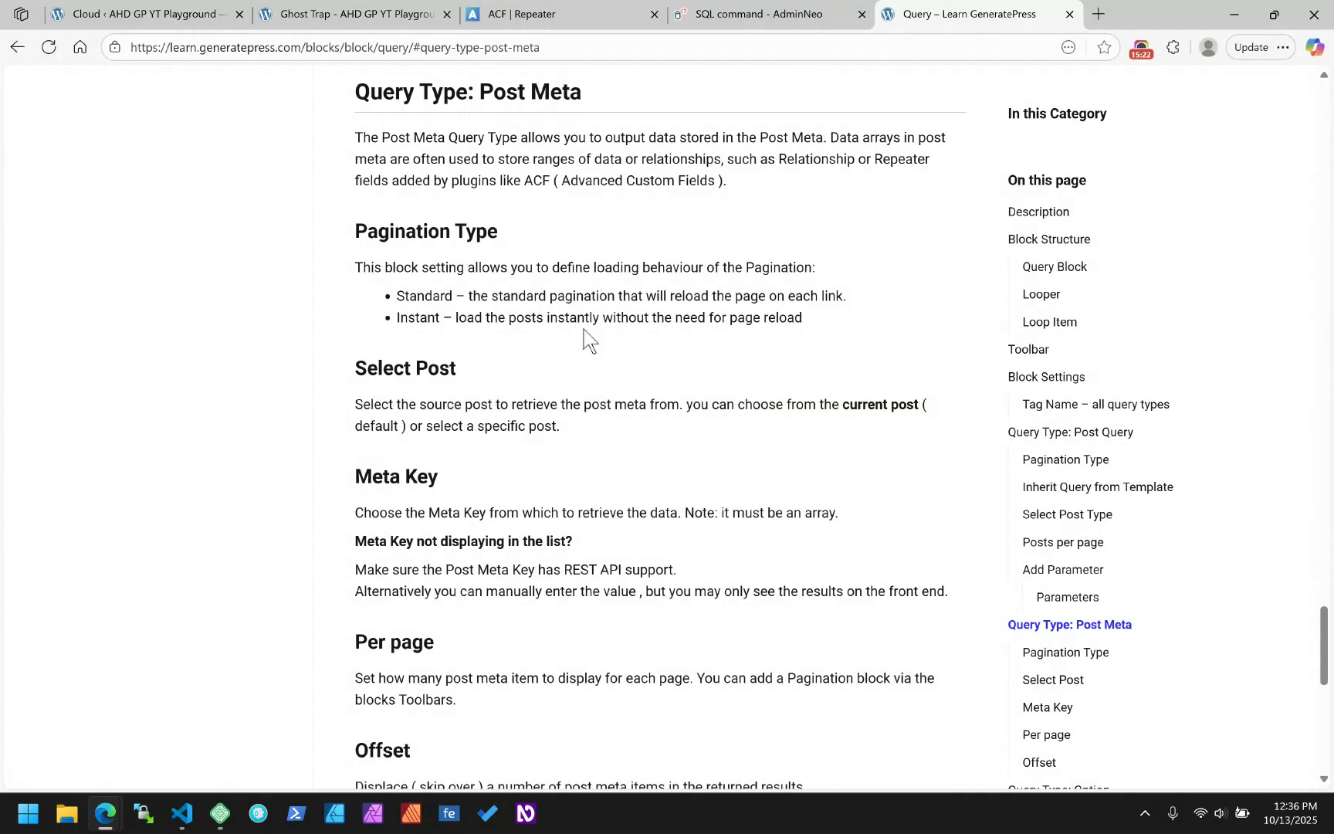
scroll(595, 225, "down", 4)
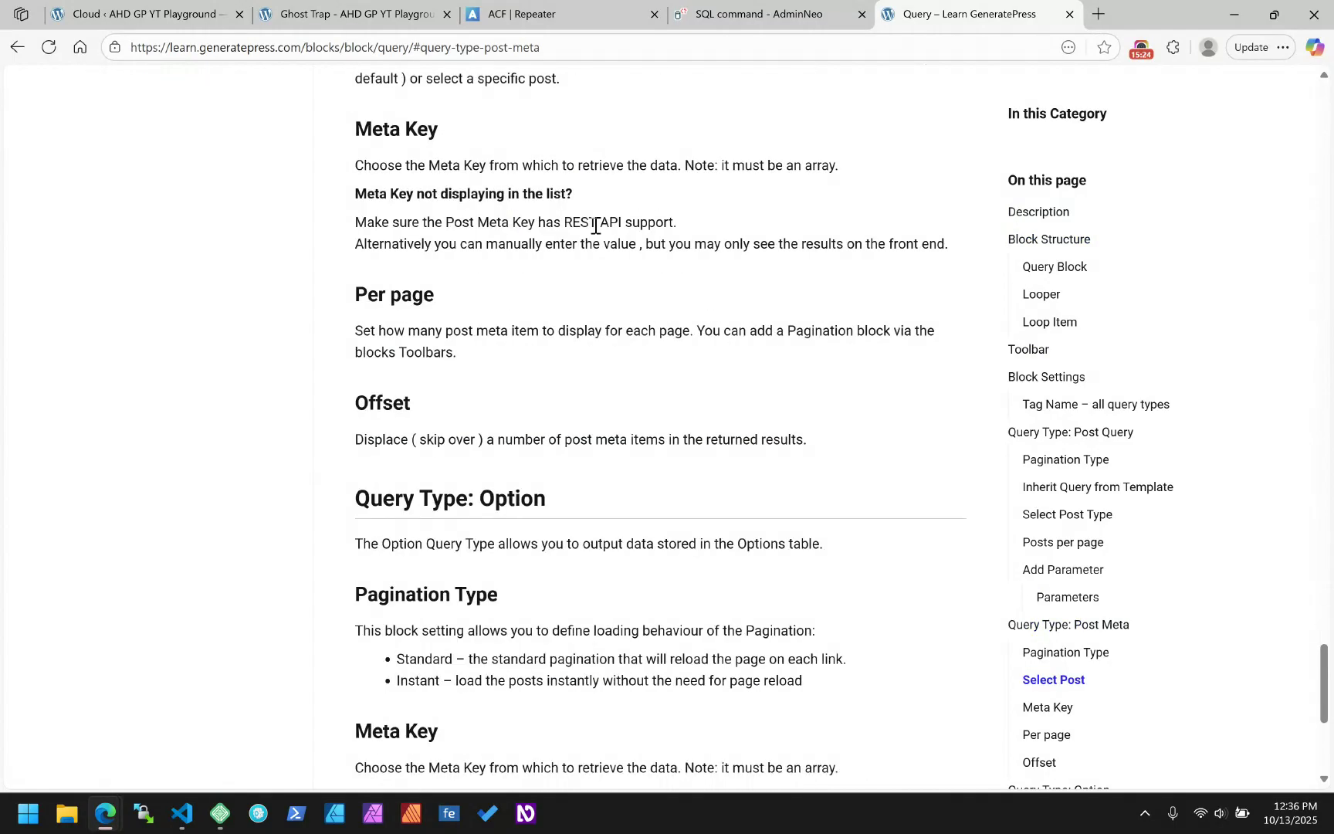
scroll(595, 225, "down", 3)
scroll(596, 232, "up", 2)
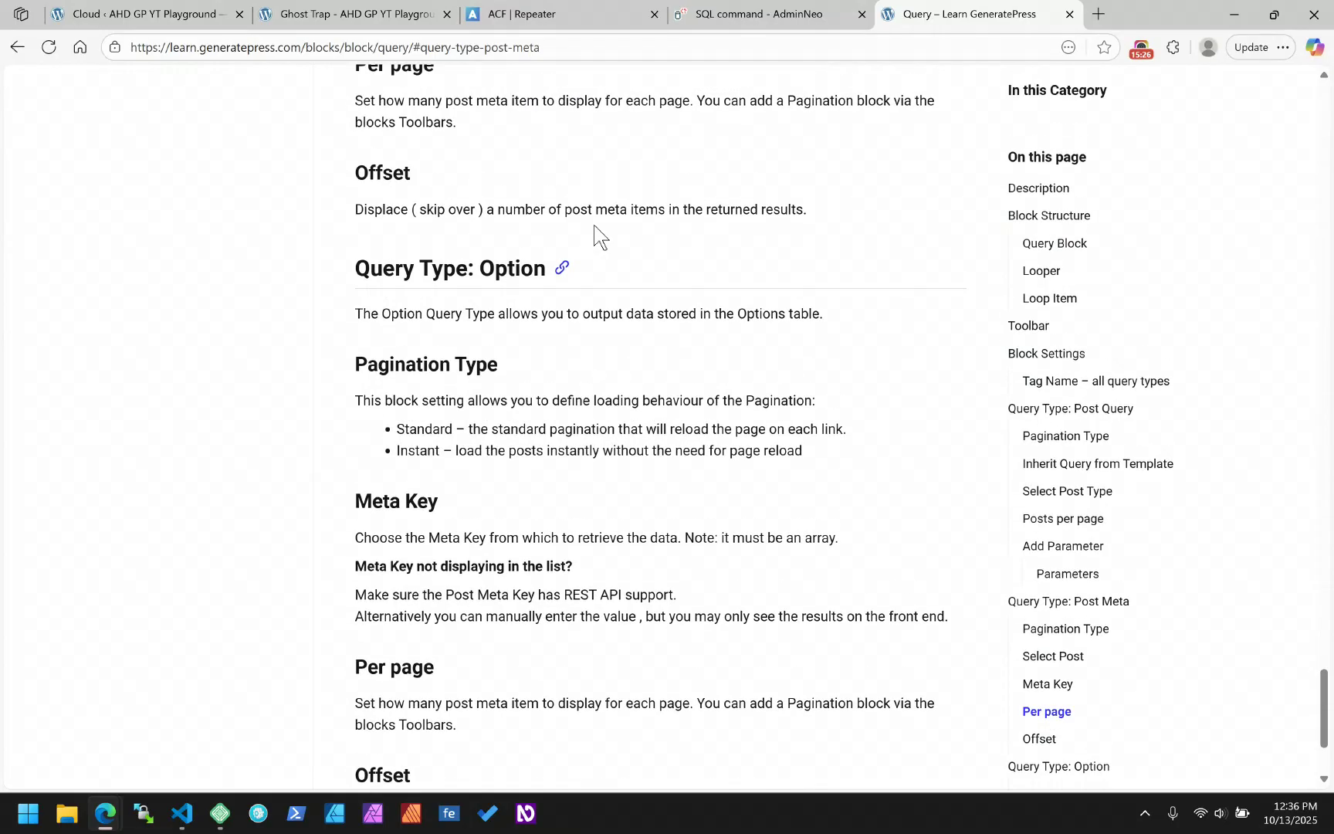
- Go back to the WordPress admin and open the Ghost Gear Single Template element for editing
left_click(88, 14)
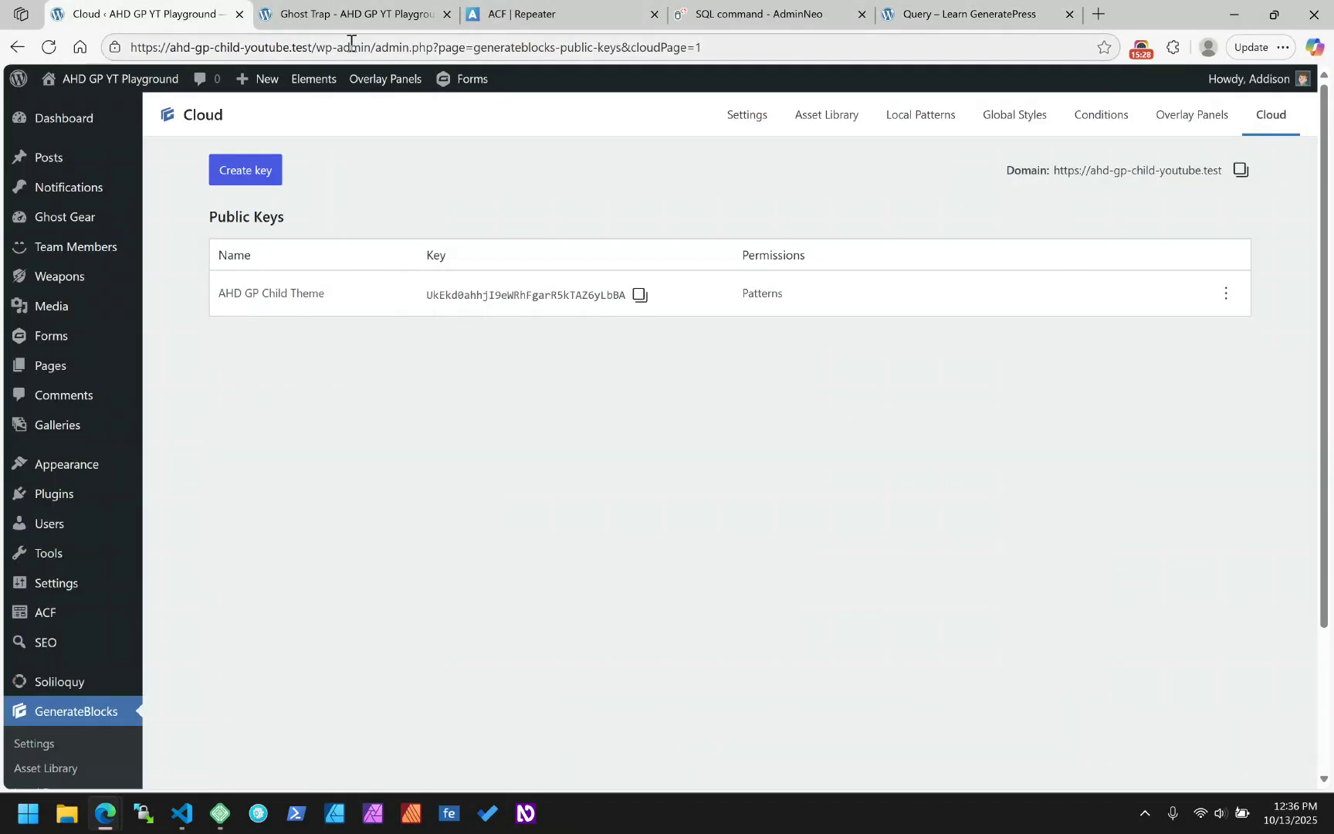
left_click(313, 84)
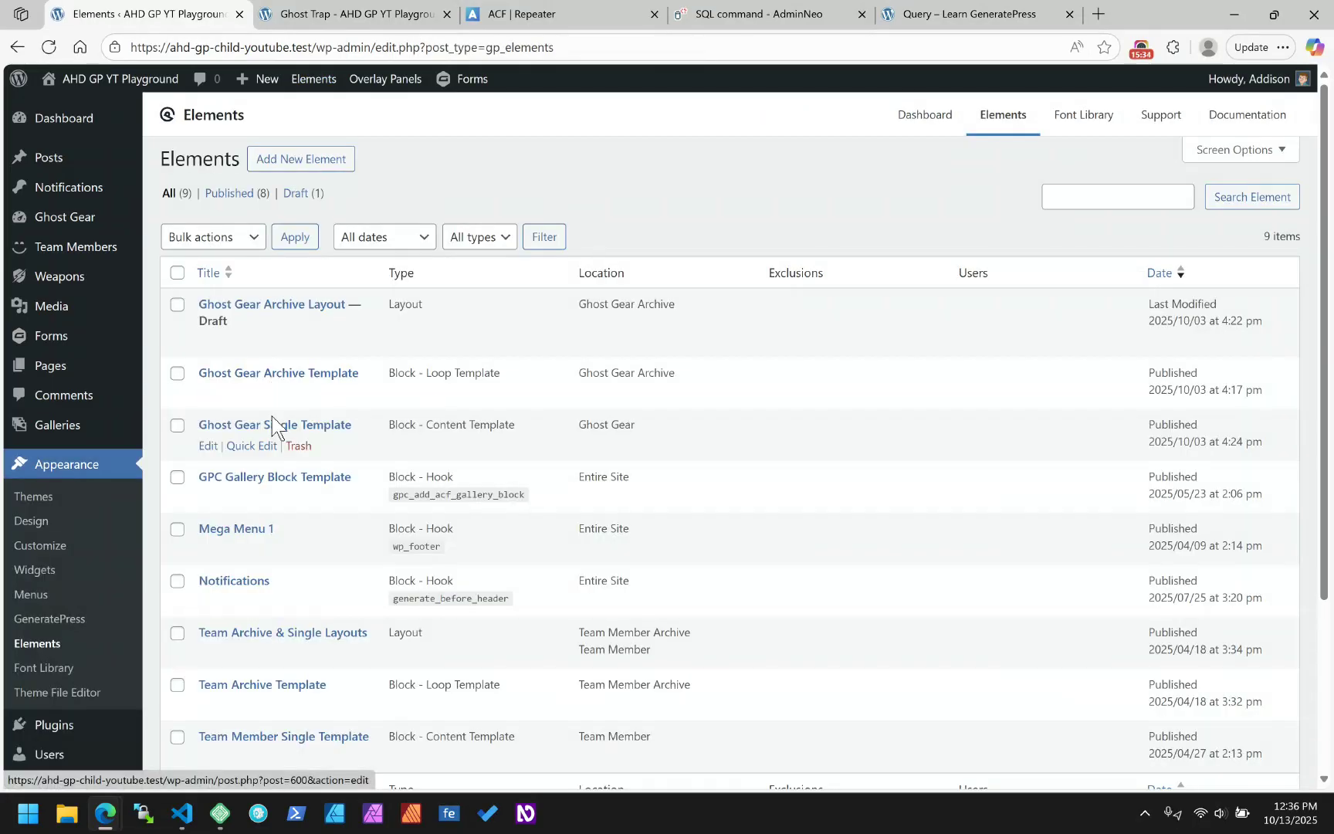
left_click(275, 426)
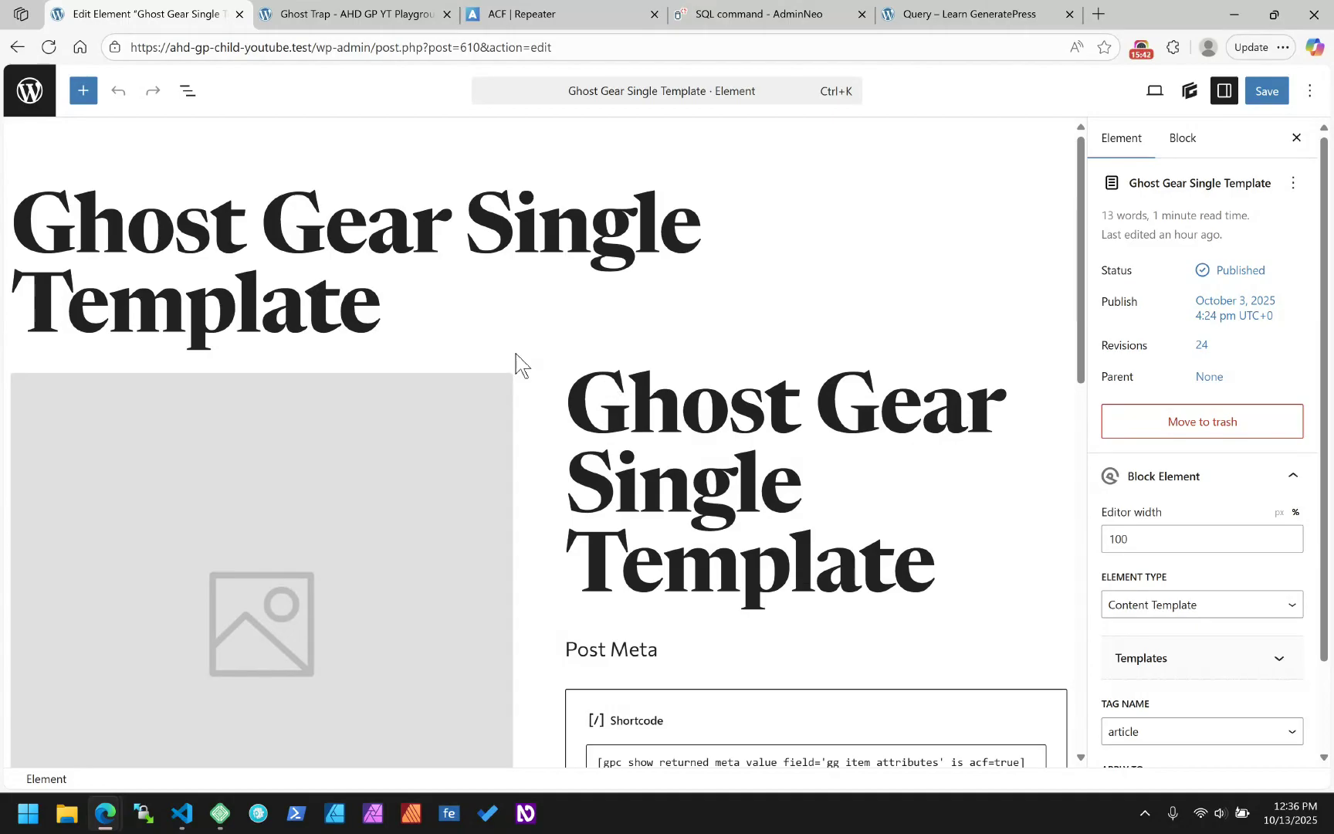
- Show the template's block list and review its content, display rules and block element settings
scroll(467, 348, "down", 3)
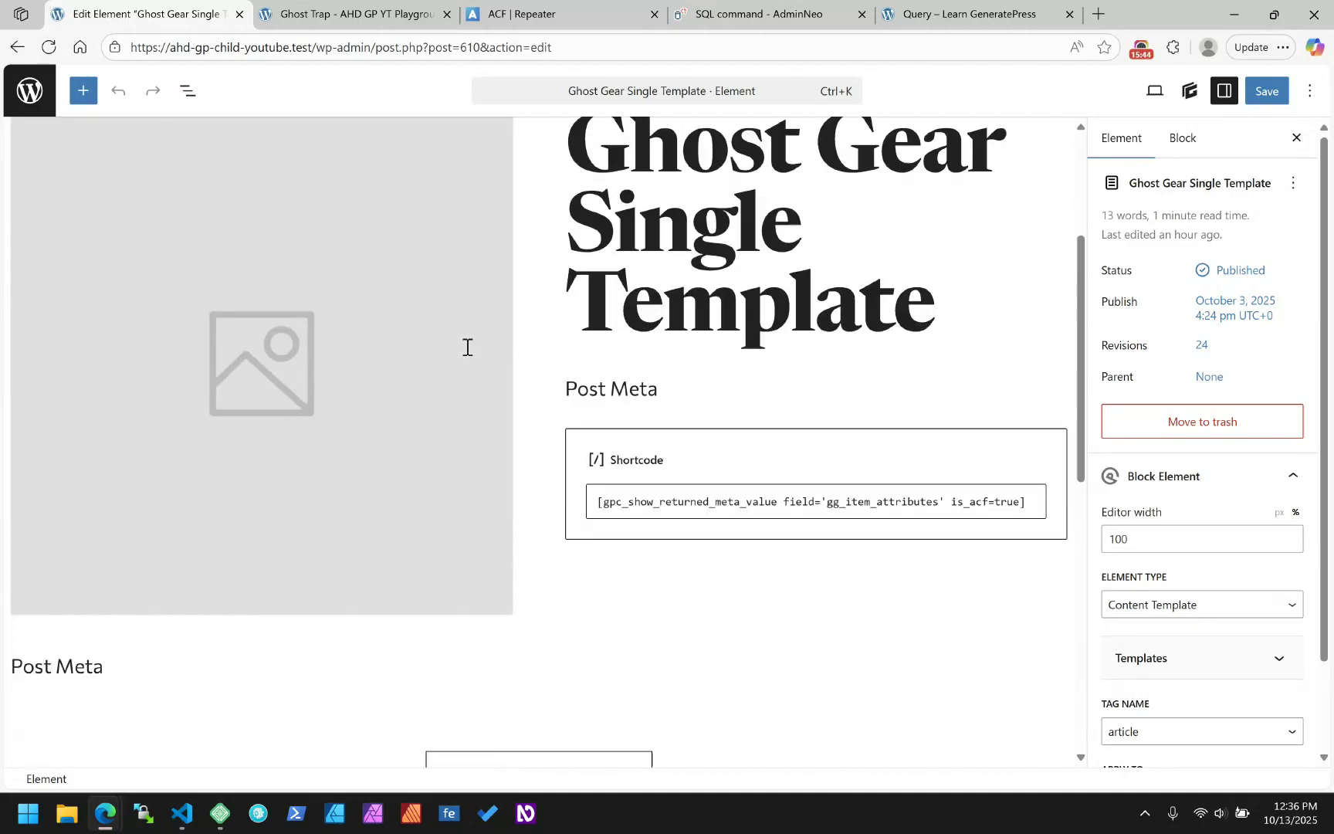
scroll(467, 347, "up", 3)
scroll(347, 354, "down", 2)
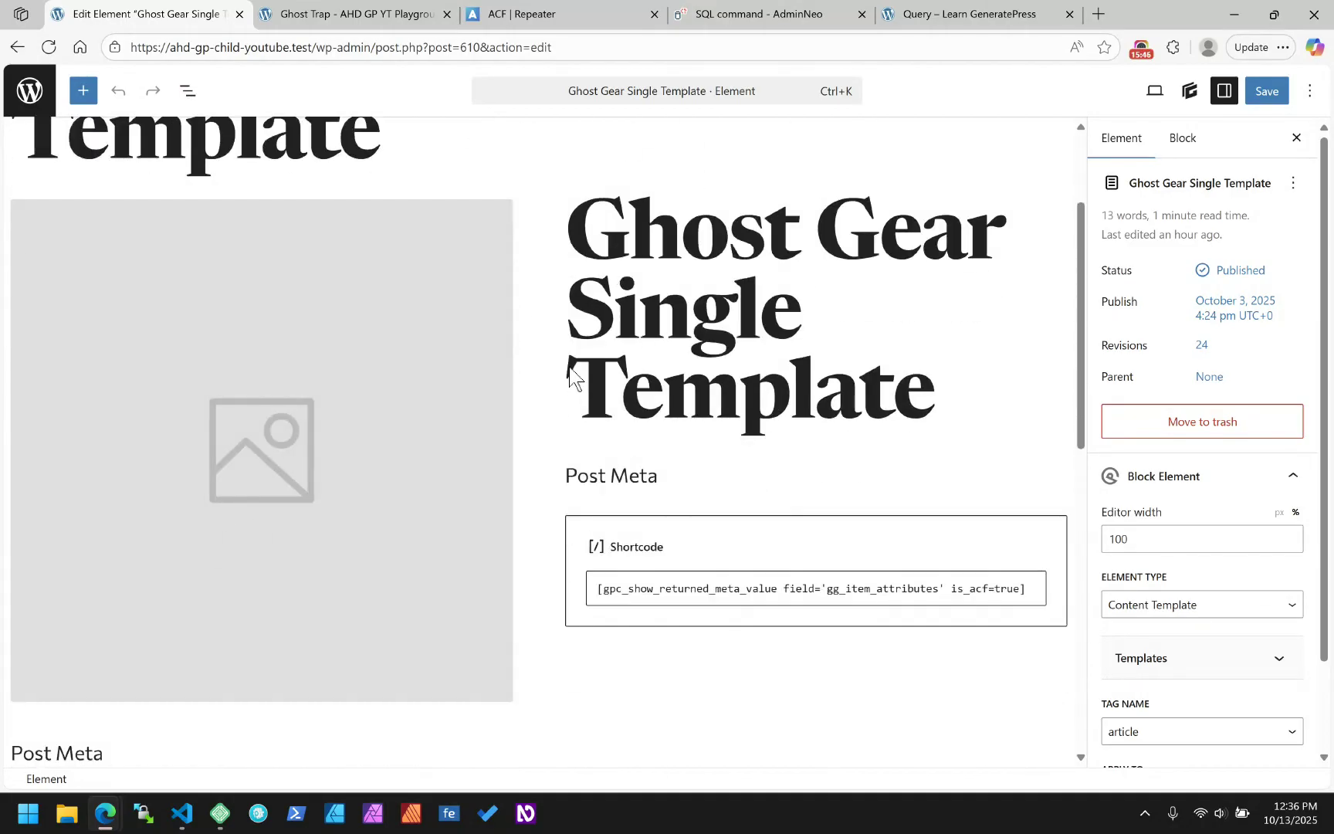
left_click(188, 92)
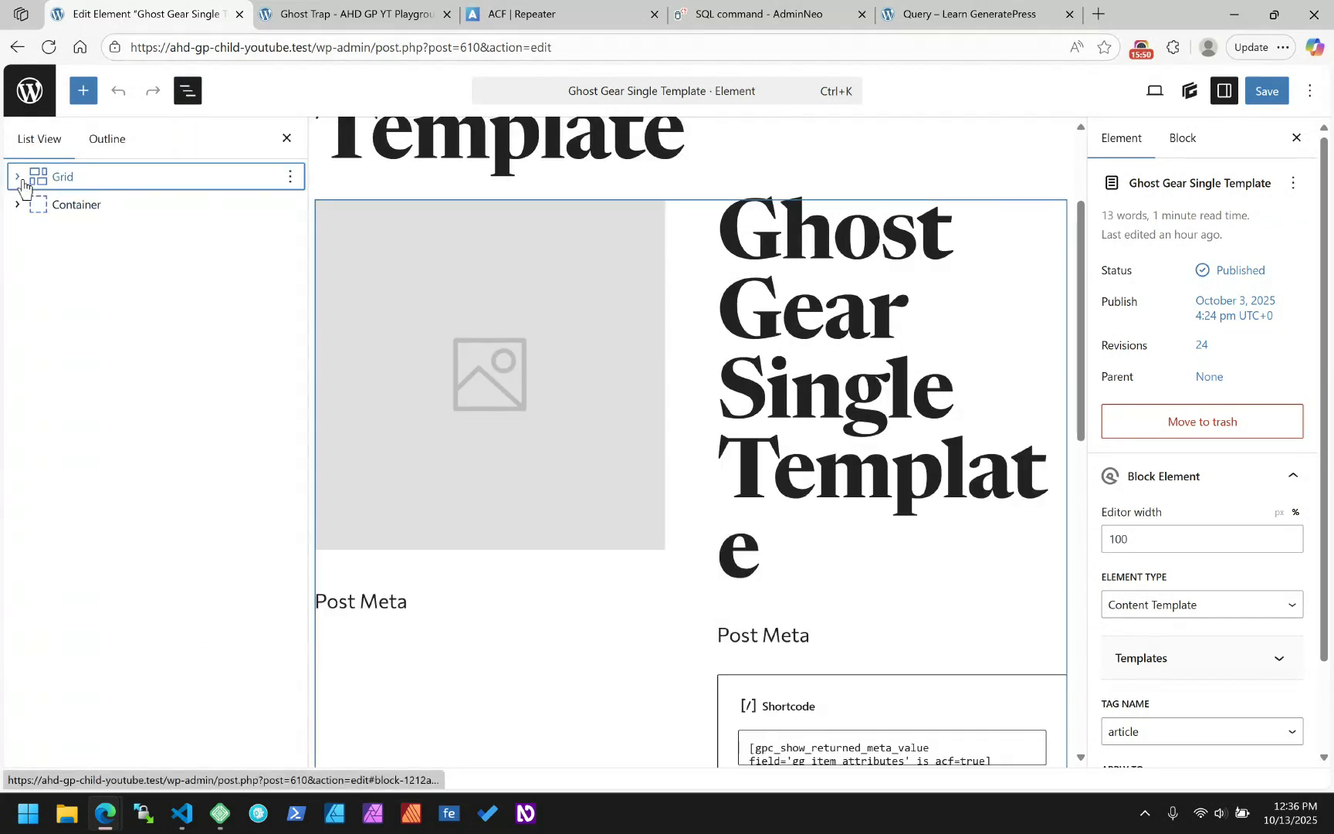
scroll(656, 319, "up", 2)
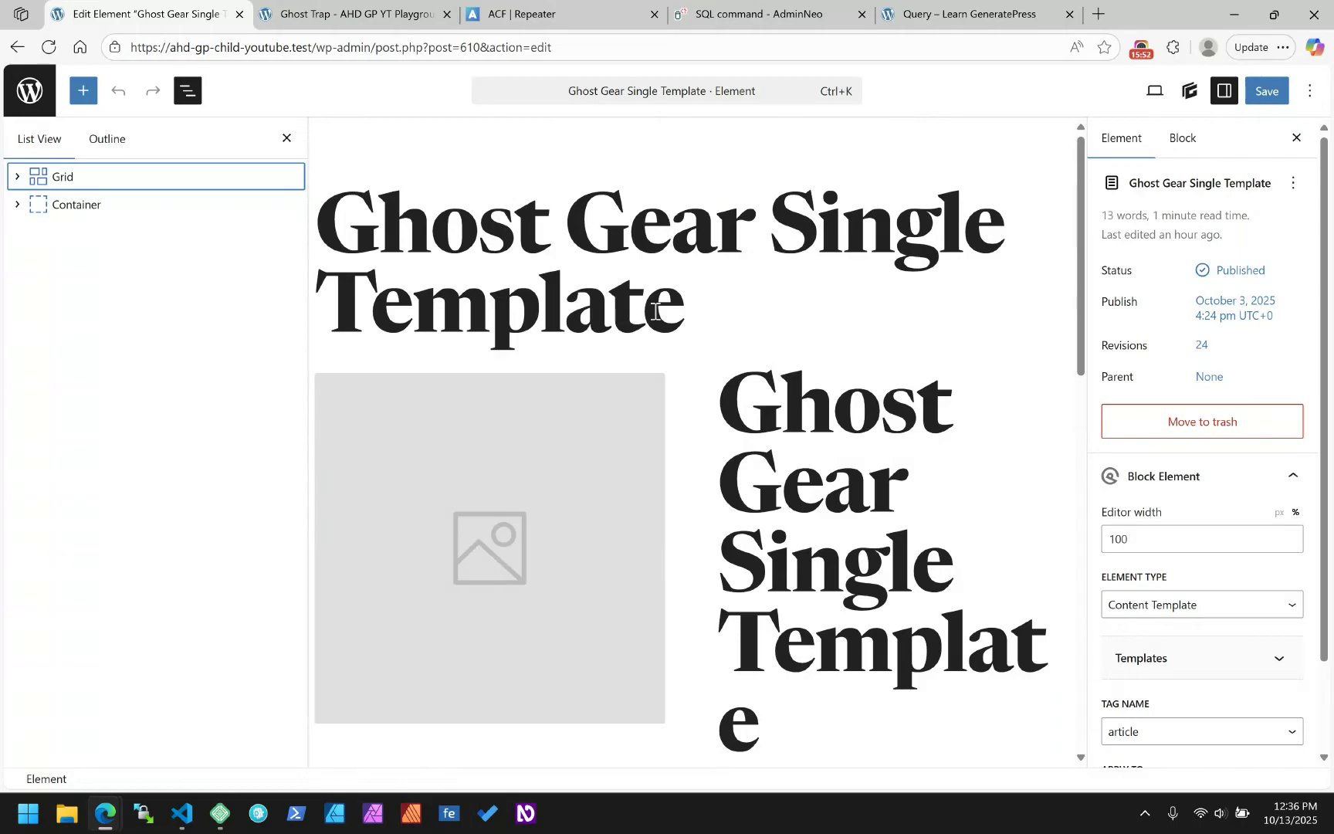
scroll(709, 417, "down", 10)
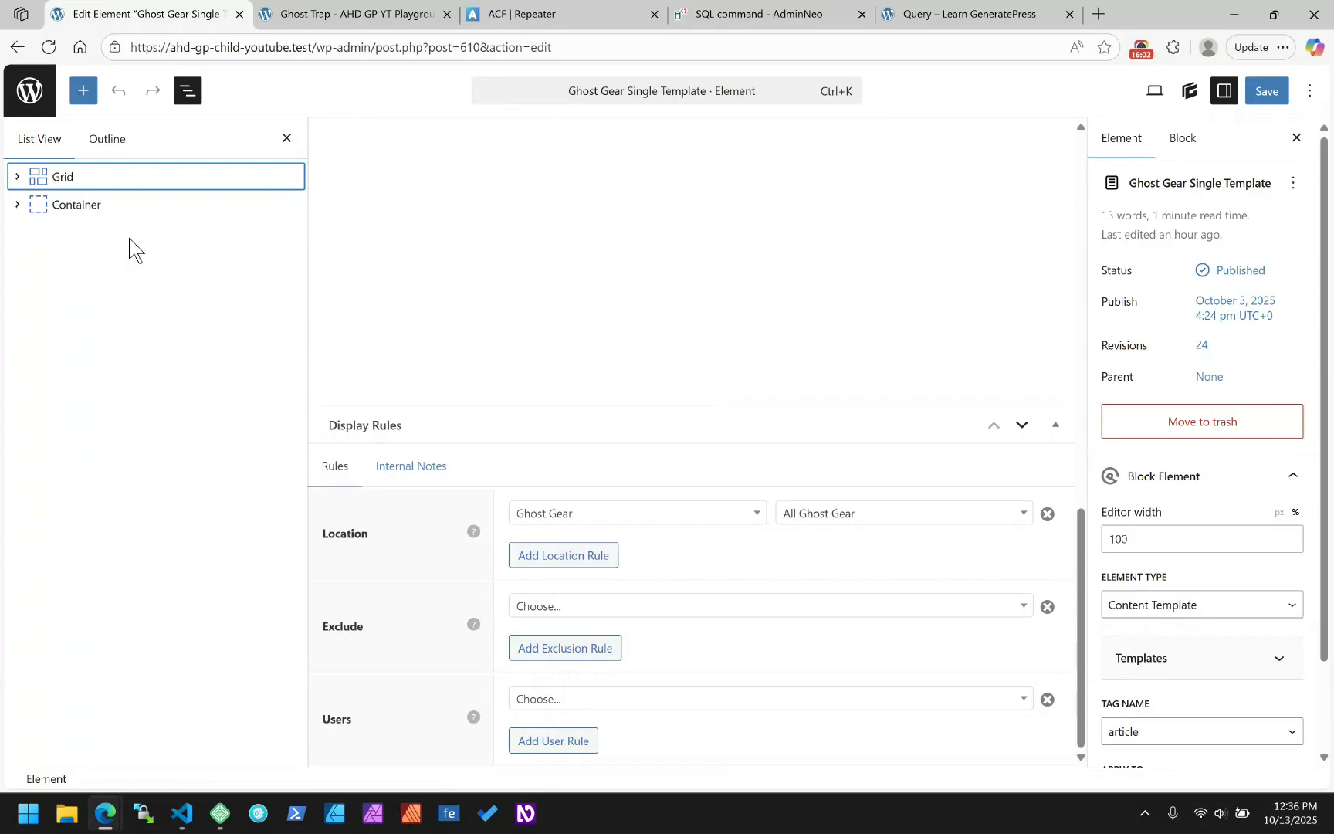
left_click(18, 178)
left_click(17, 178)
scroll(1166, 644, "down", 2)
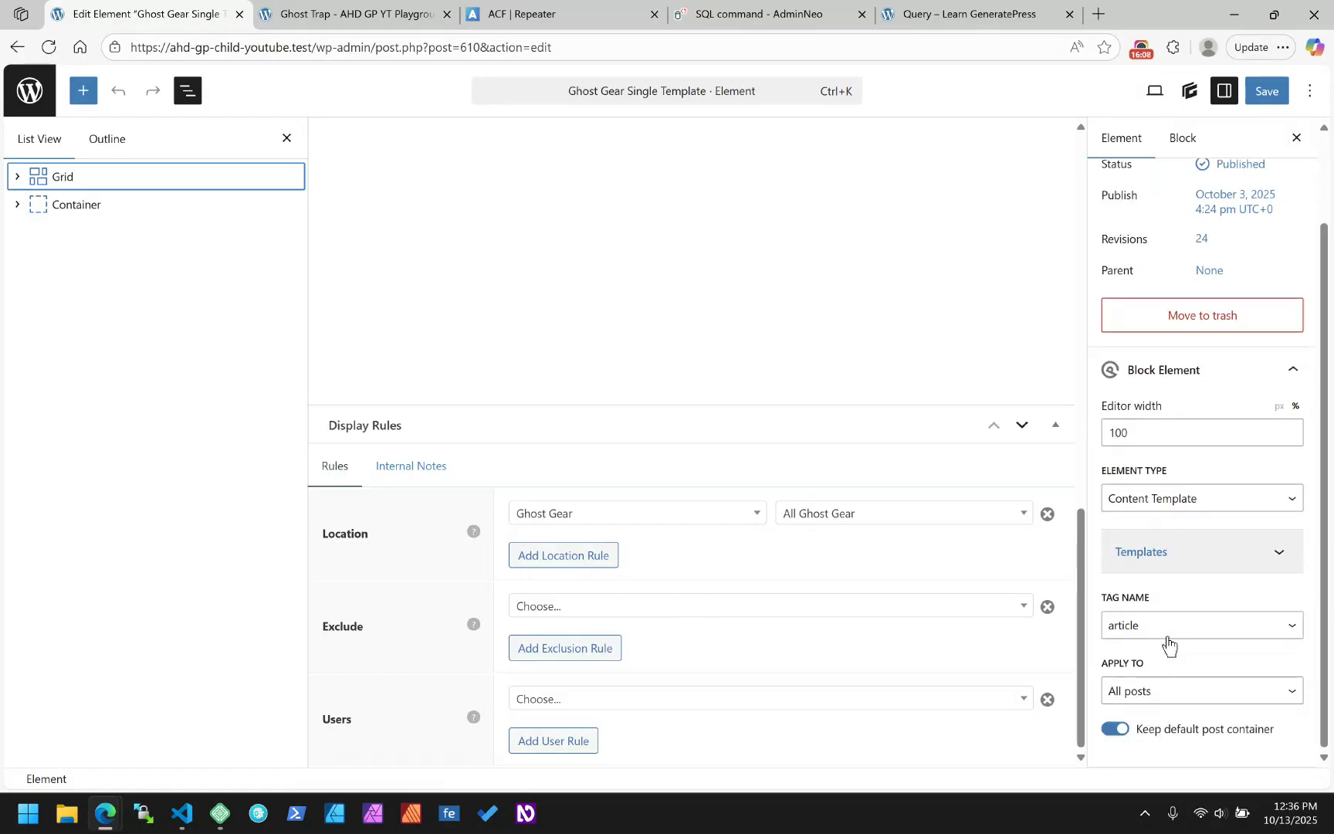
scroll(1170, 644, "up", 2)
scroll(824, 455, "up", 5)
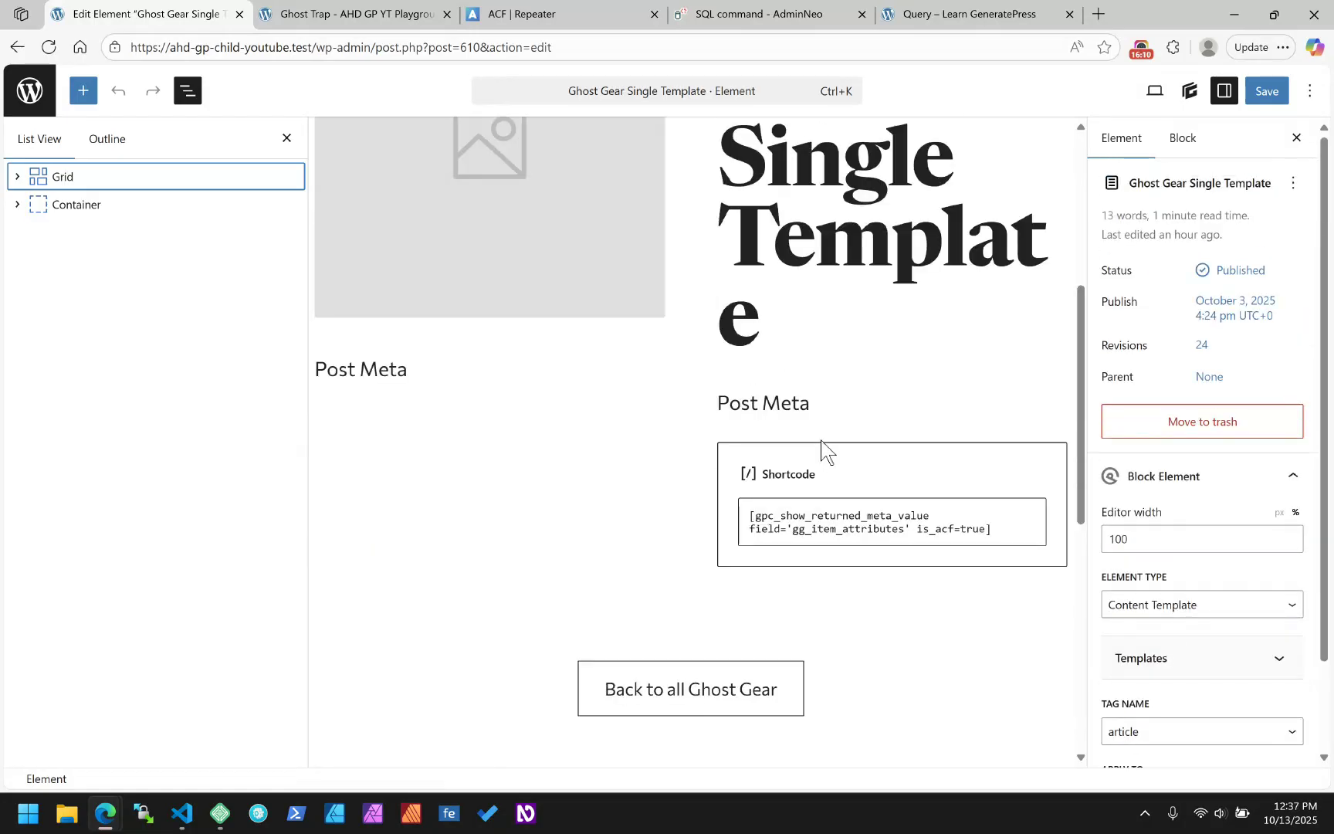
scroll(823, 451, "up", 5)
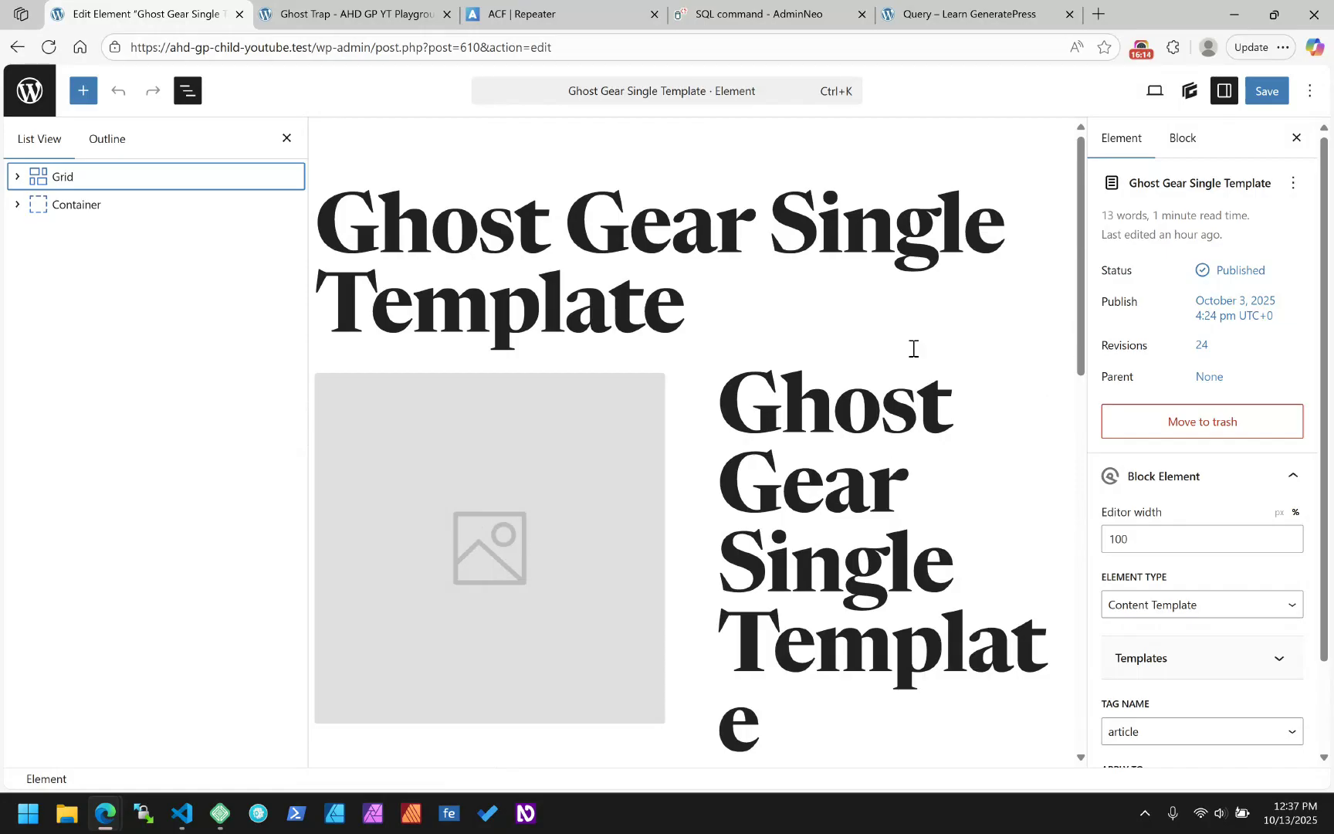
scroll(911, 349, "down", 4)
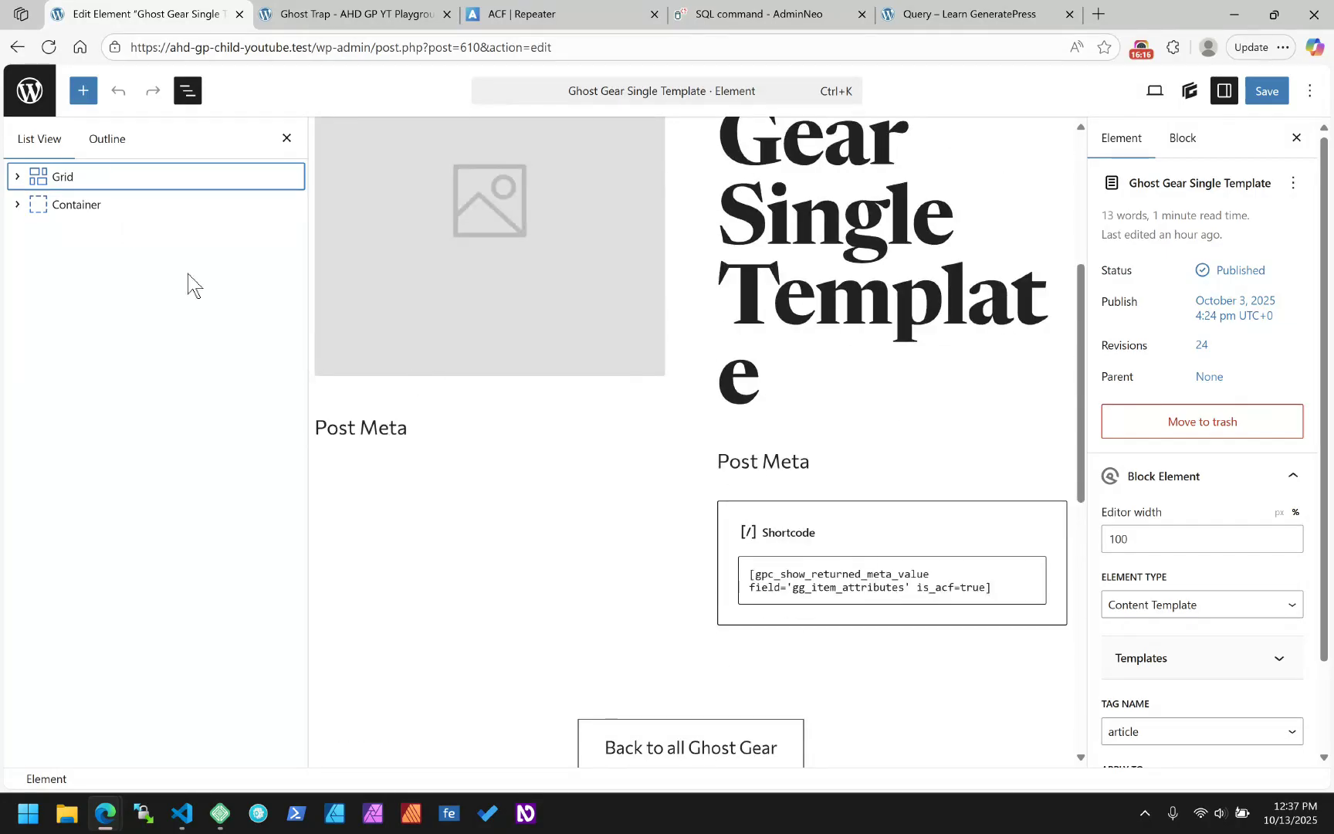
- Insert a Query block directly before the Shortcode block in the Content container
left_click(763, 468)
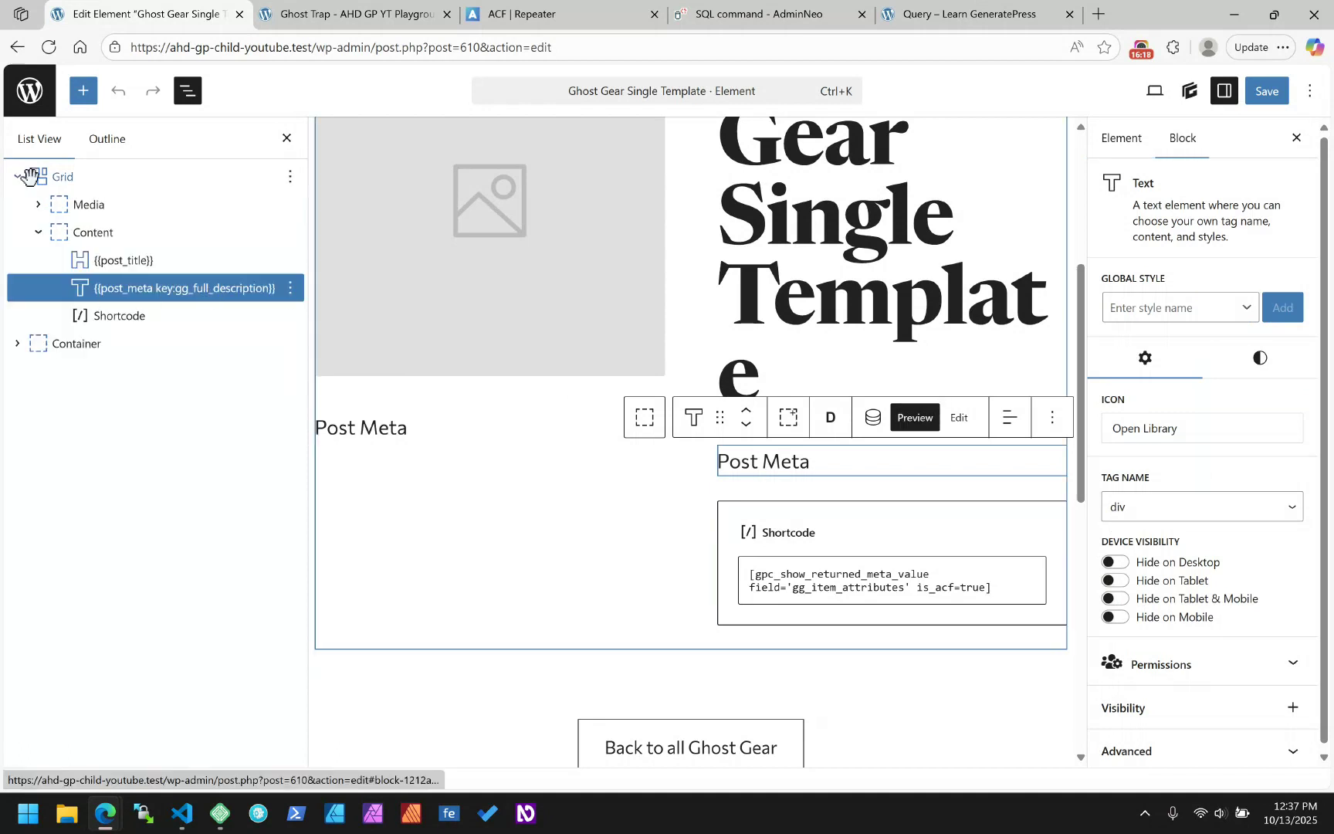
left_click(122, 313)
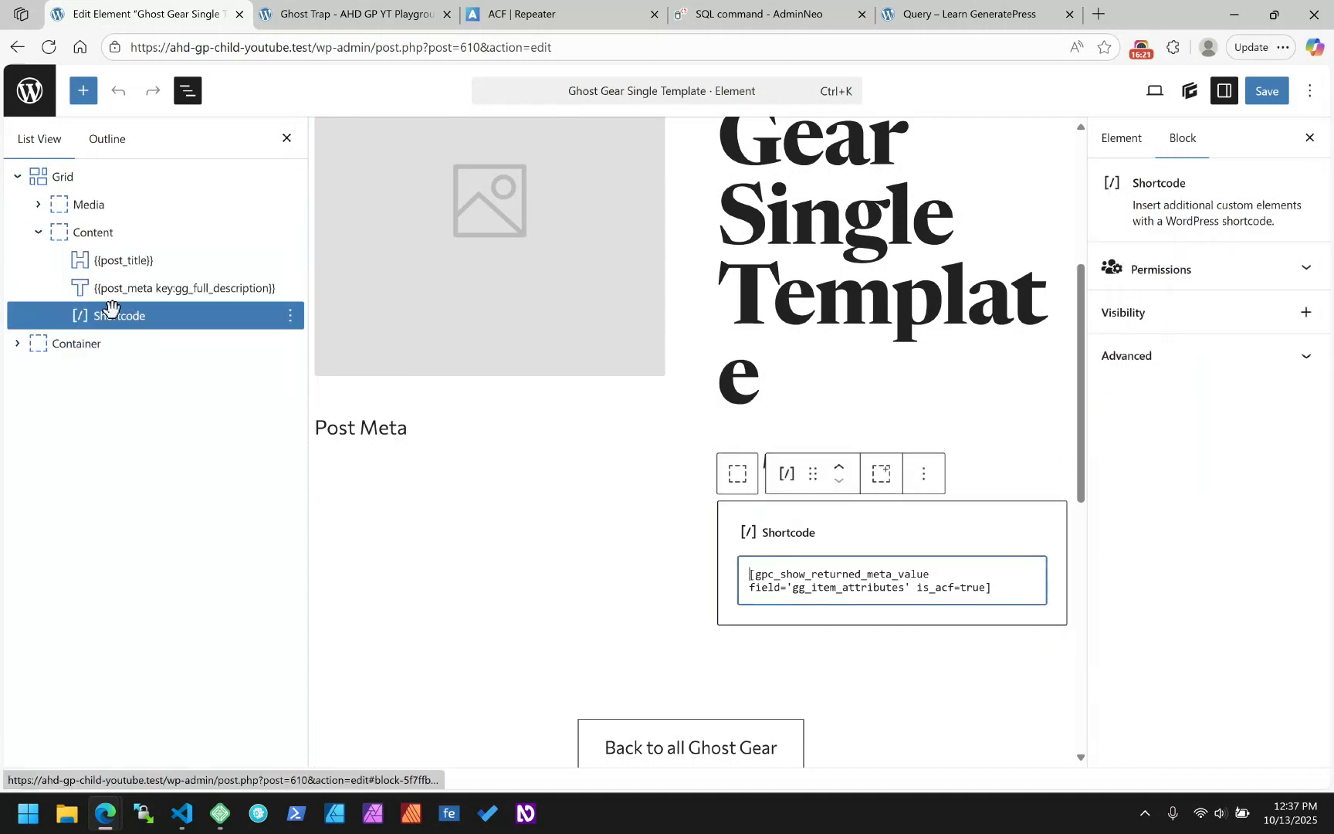
left_click(292, 322)
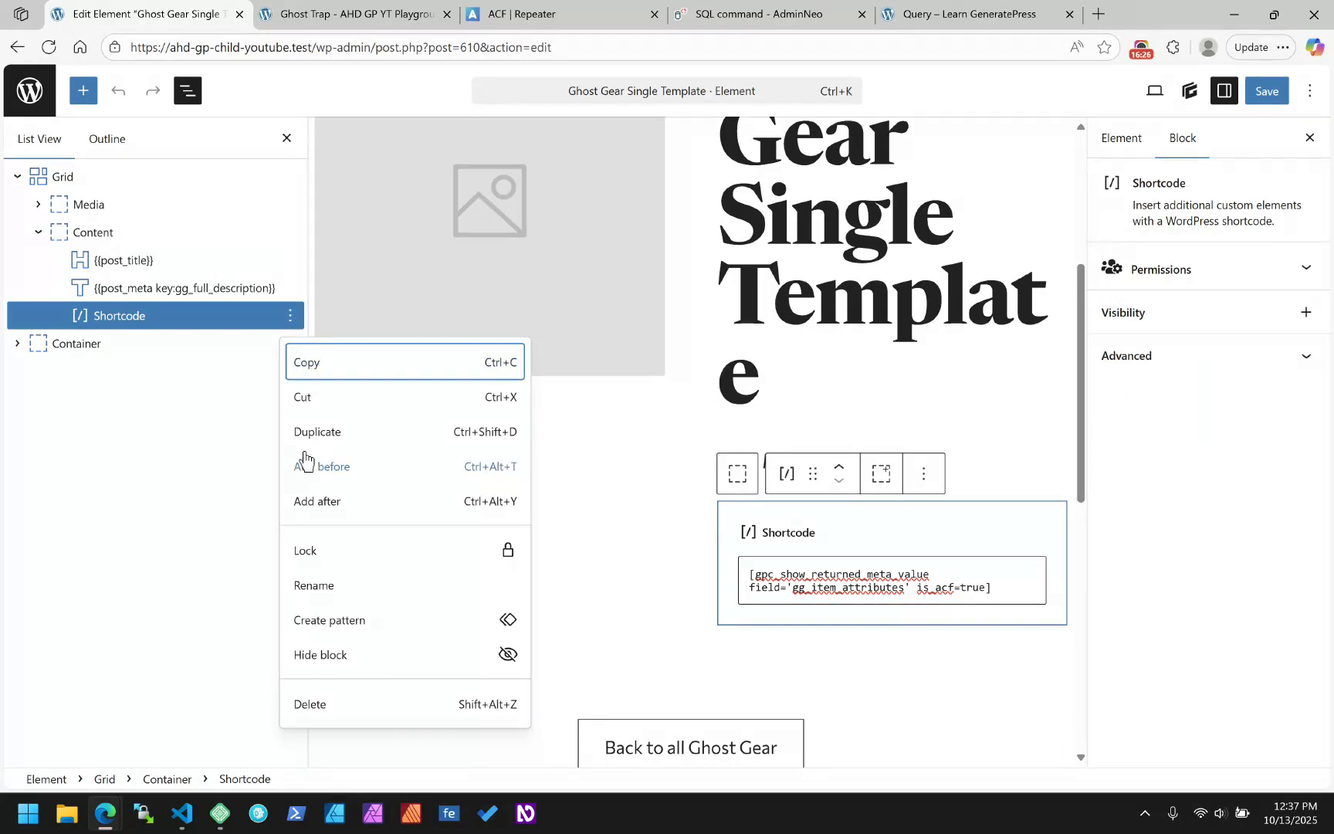
left_click(321, 465)
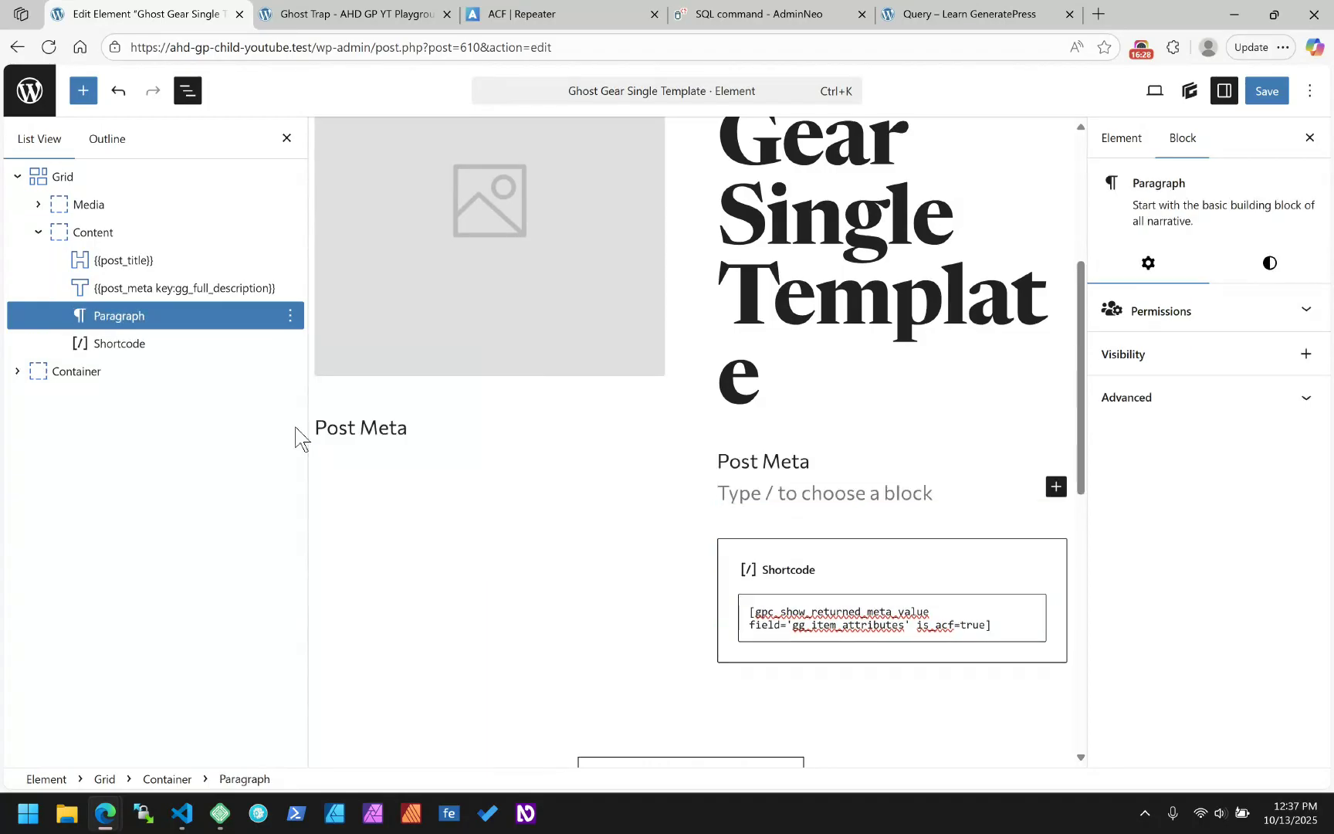
type("/qu")
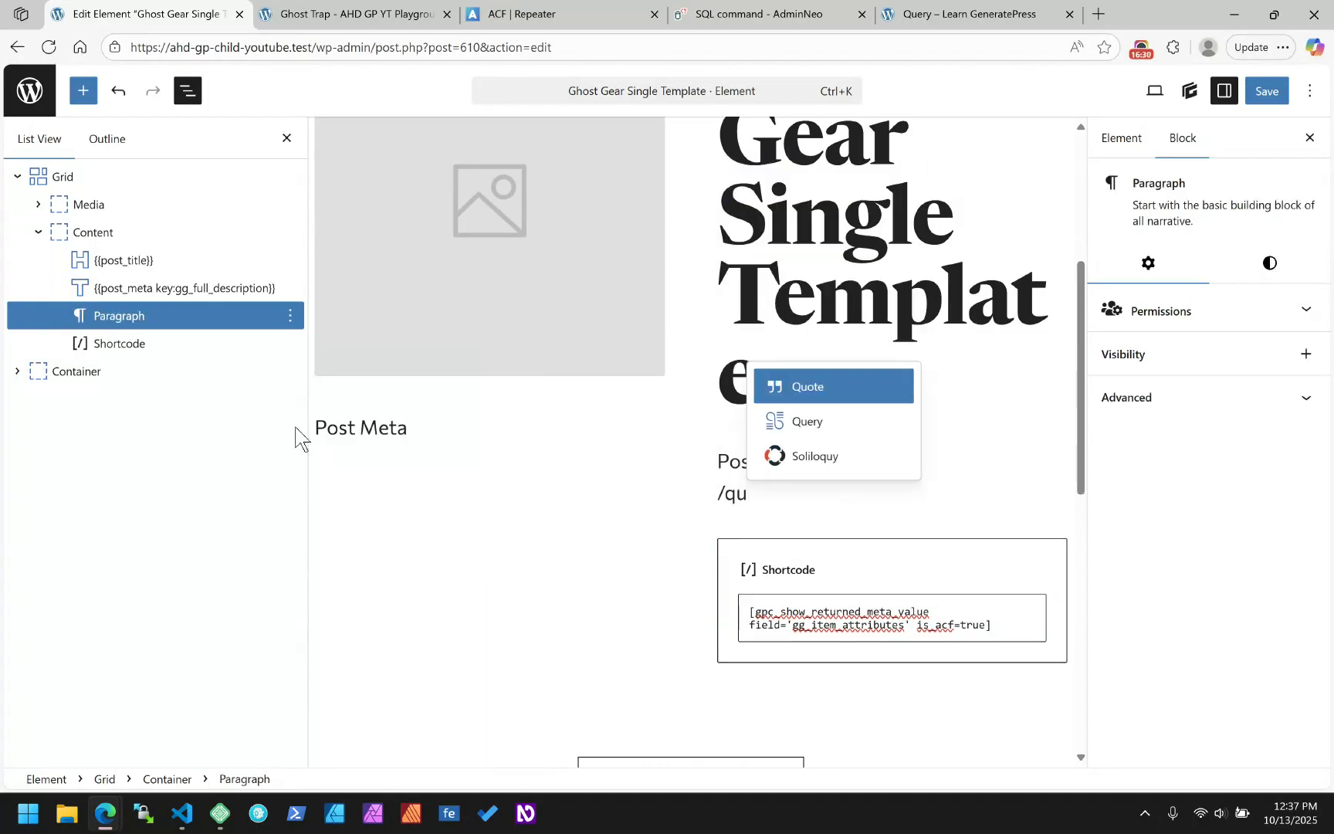
key("Down")
key("Return")
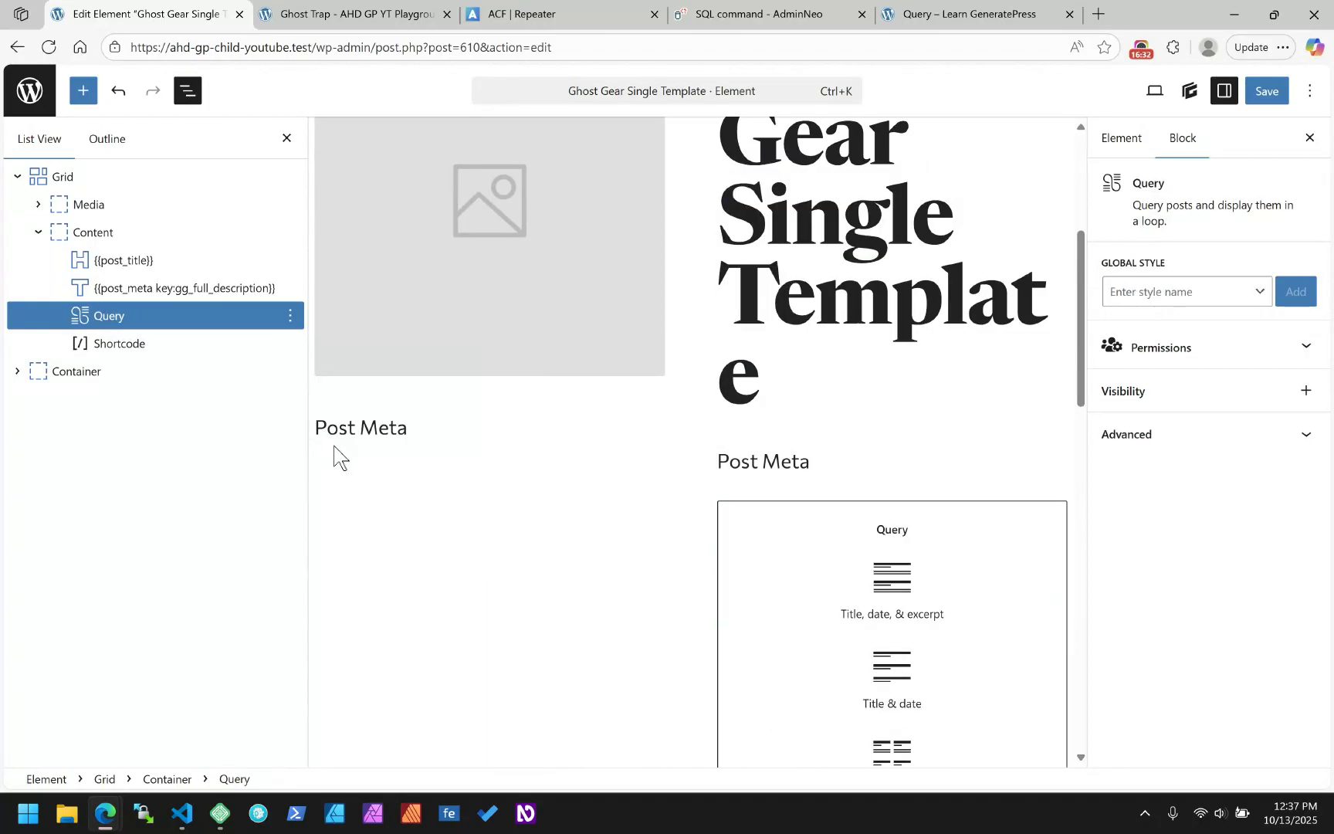
- Start the new Query block with an empty loop item instead of a predefined post layout
left_click(109, 316)
scroll(919, 520, "down", 3)
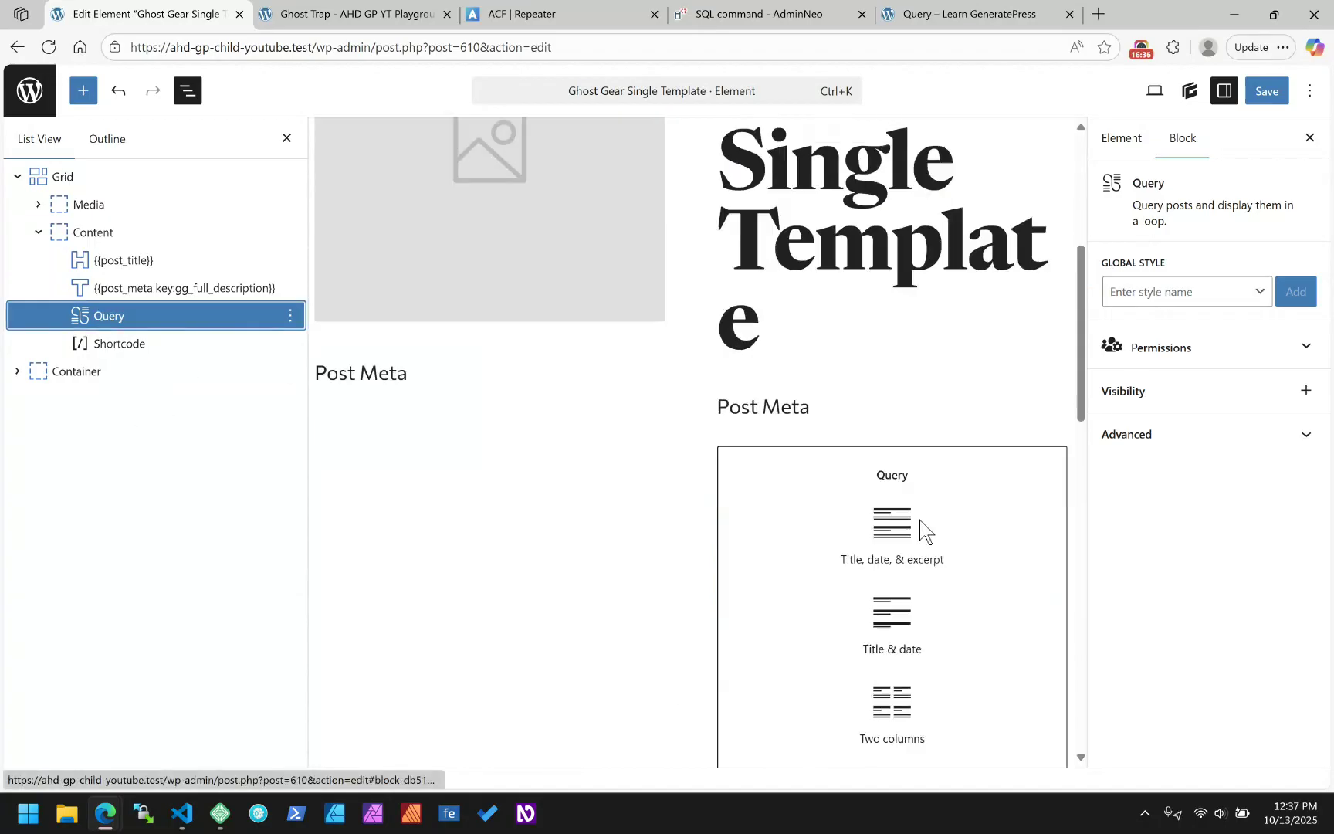
left_click(885, 704)
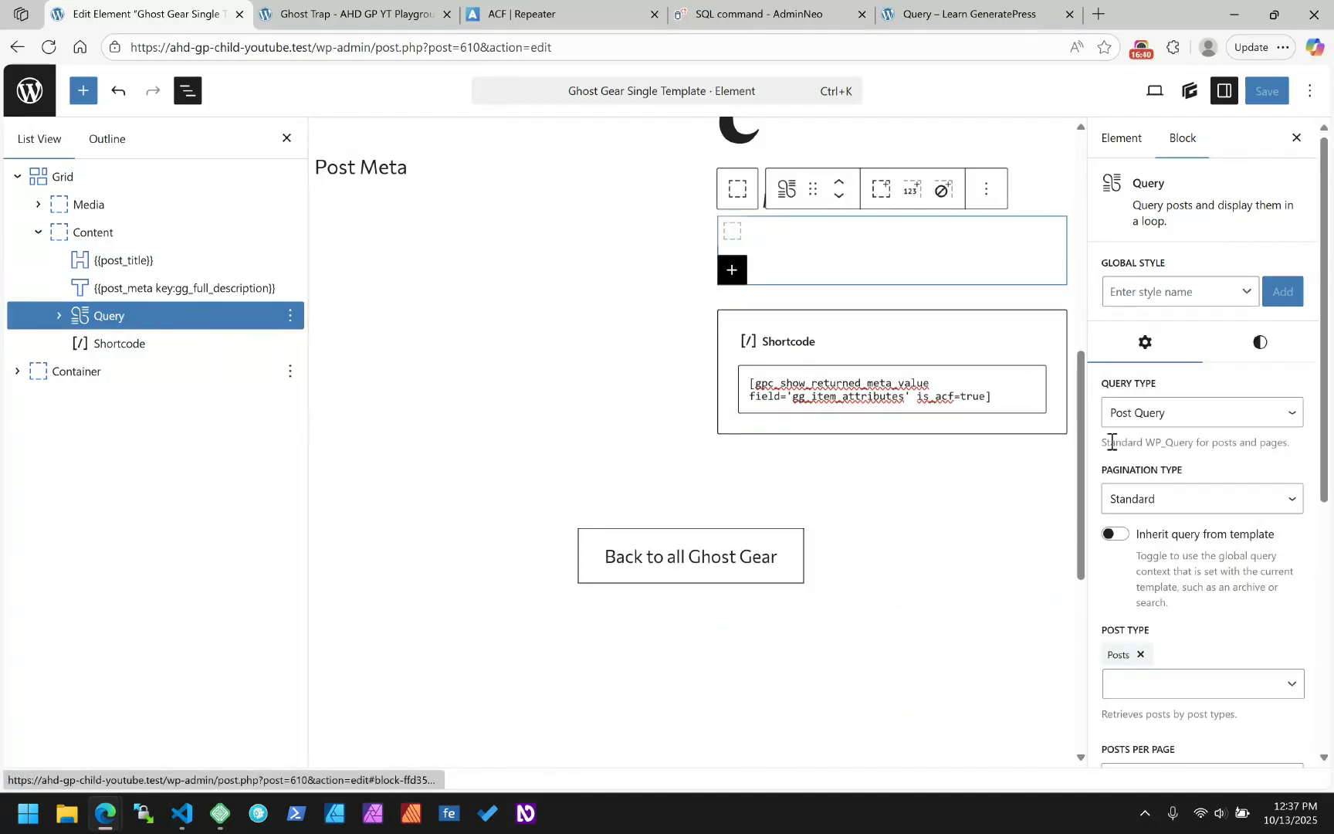
- Rename the new Query block as Item Attributes Query and set its query type to Post Meta
left_click(290, 316)
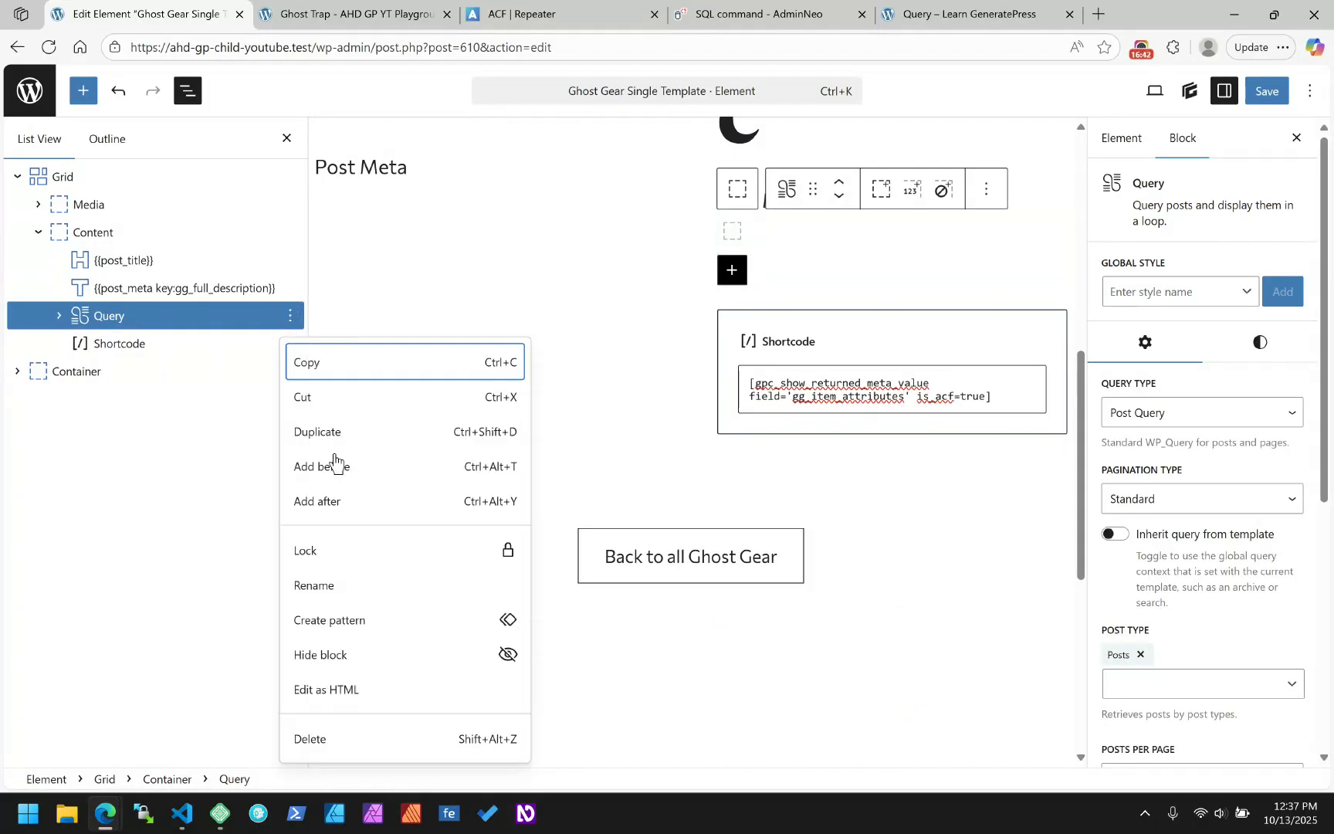
left_click(325, 587)
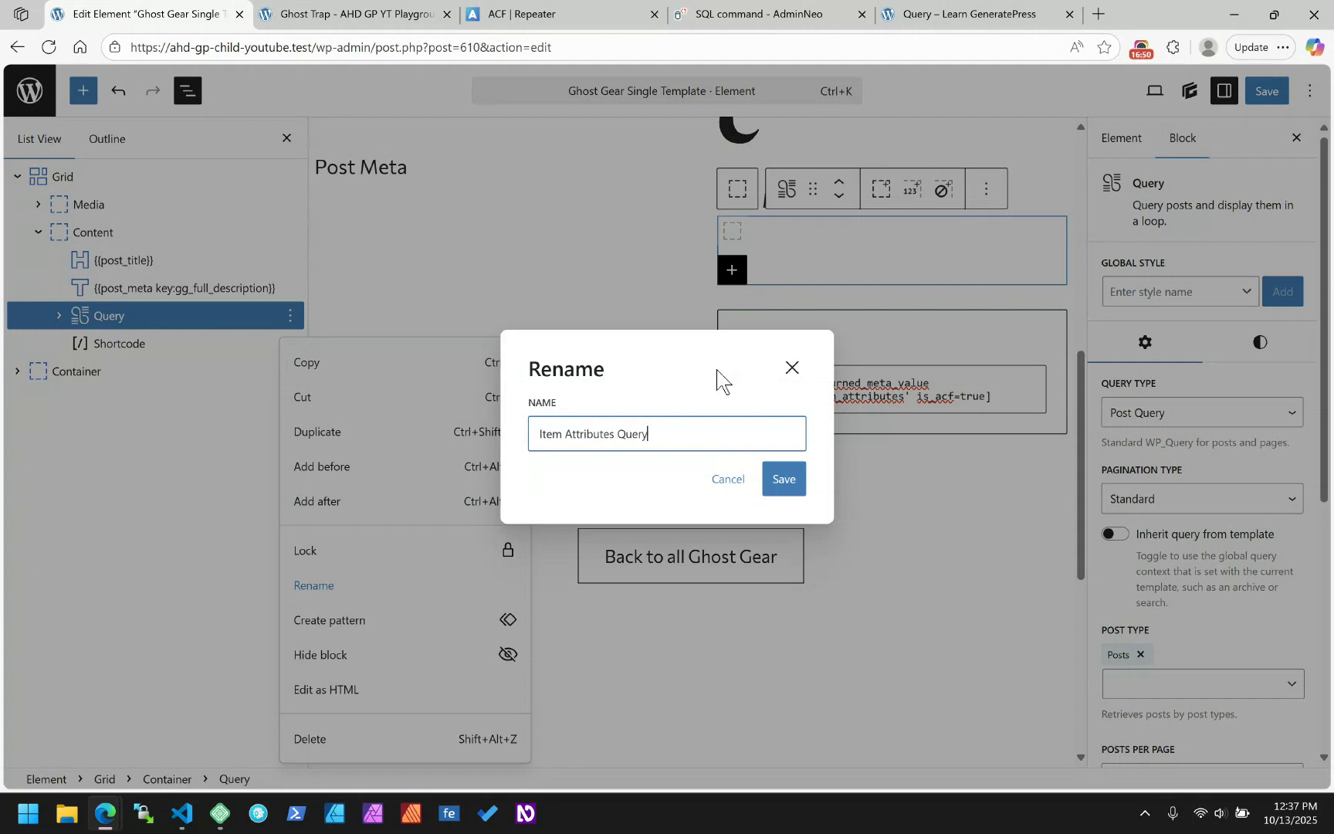
key("Return")
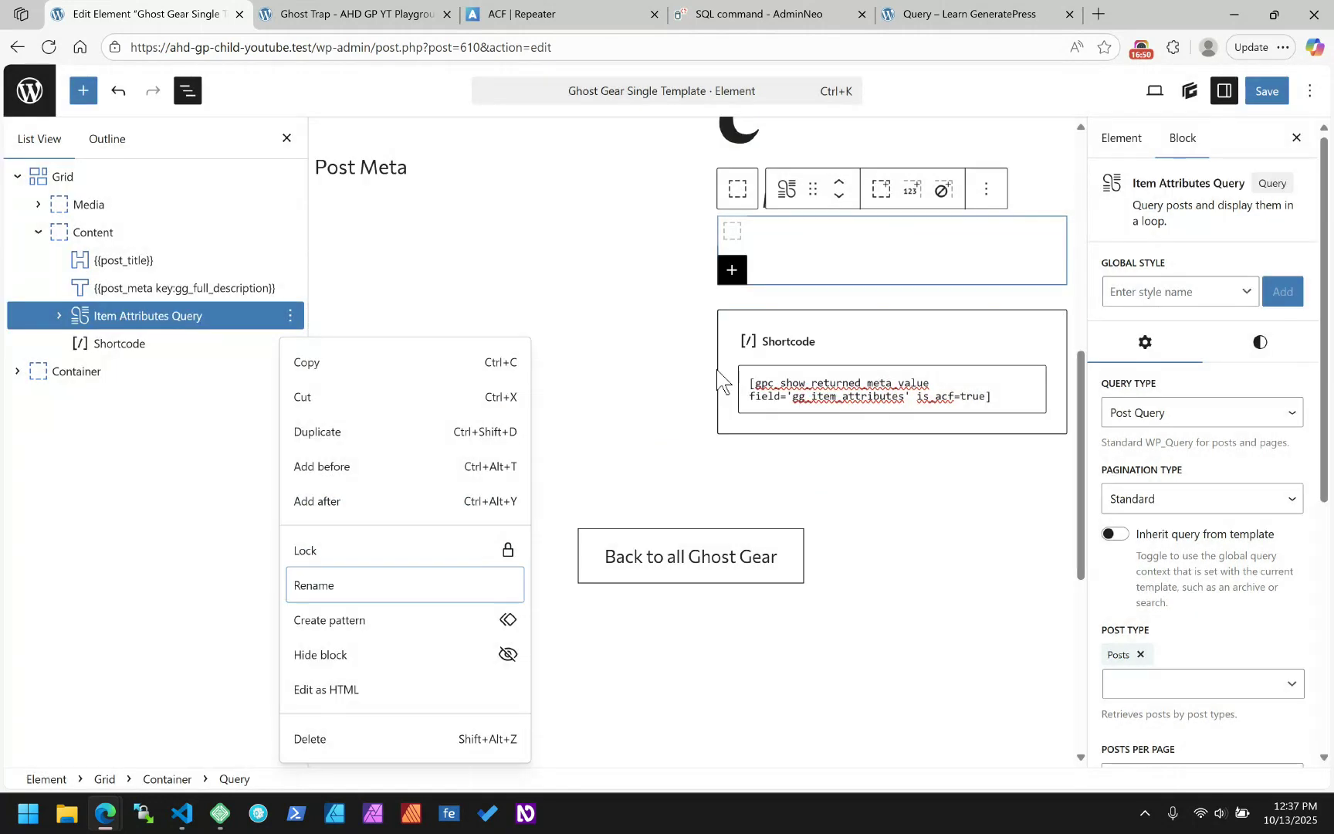
left_click(1205, 423)
left_click(1171, 464)
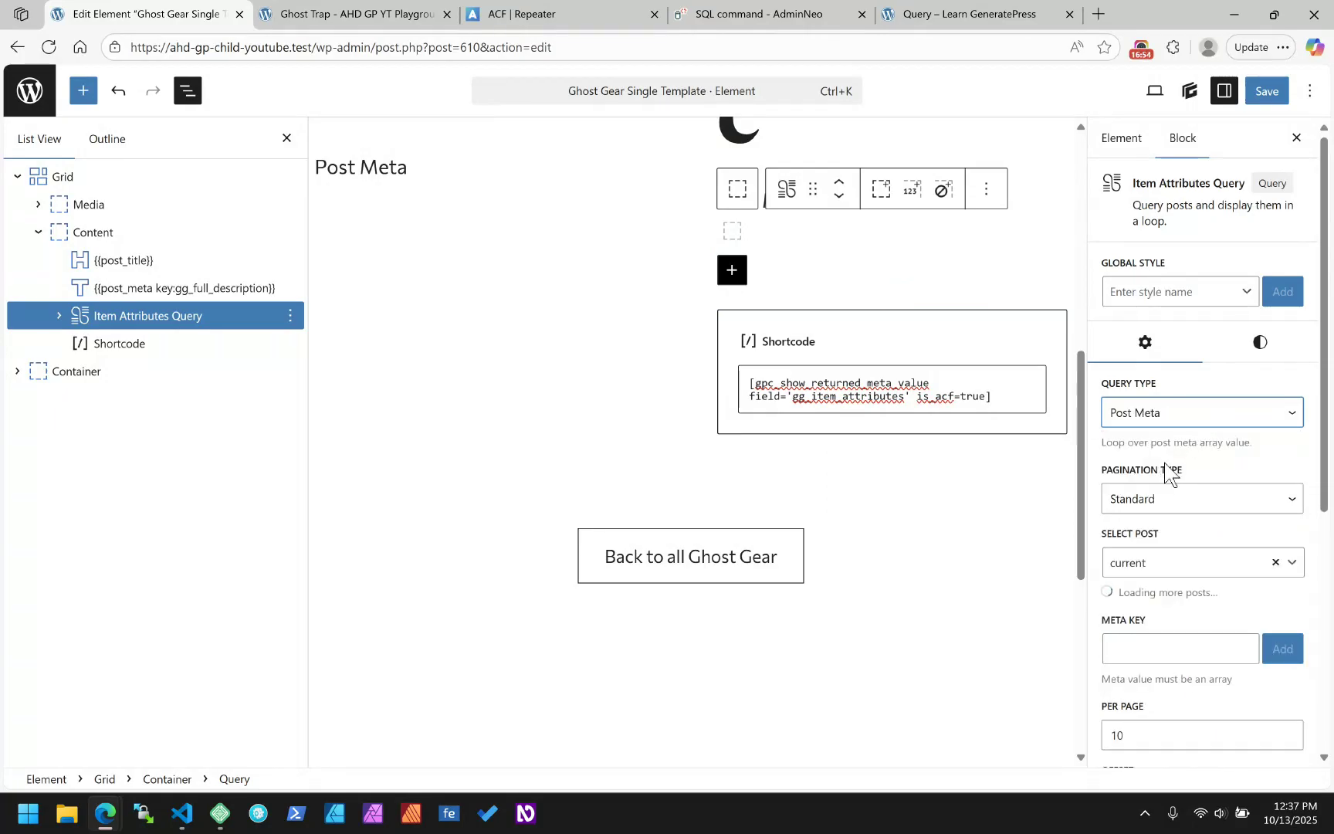
- Check which posts can be chosen as the source of the Item Attributes Query, then return to that block's settings
left_click(1242, 566)
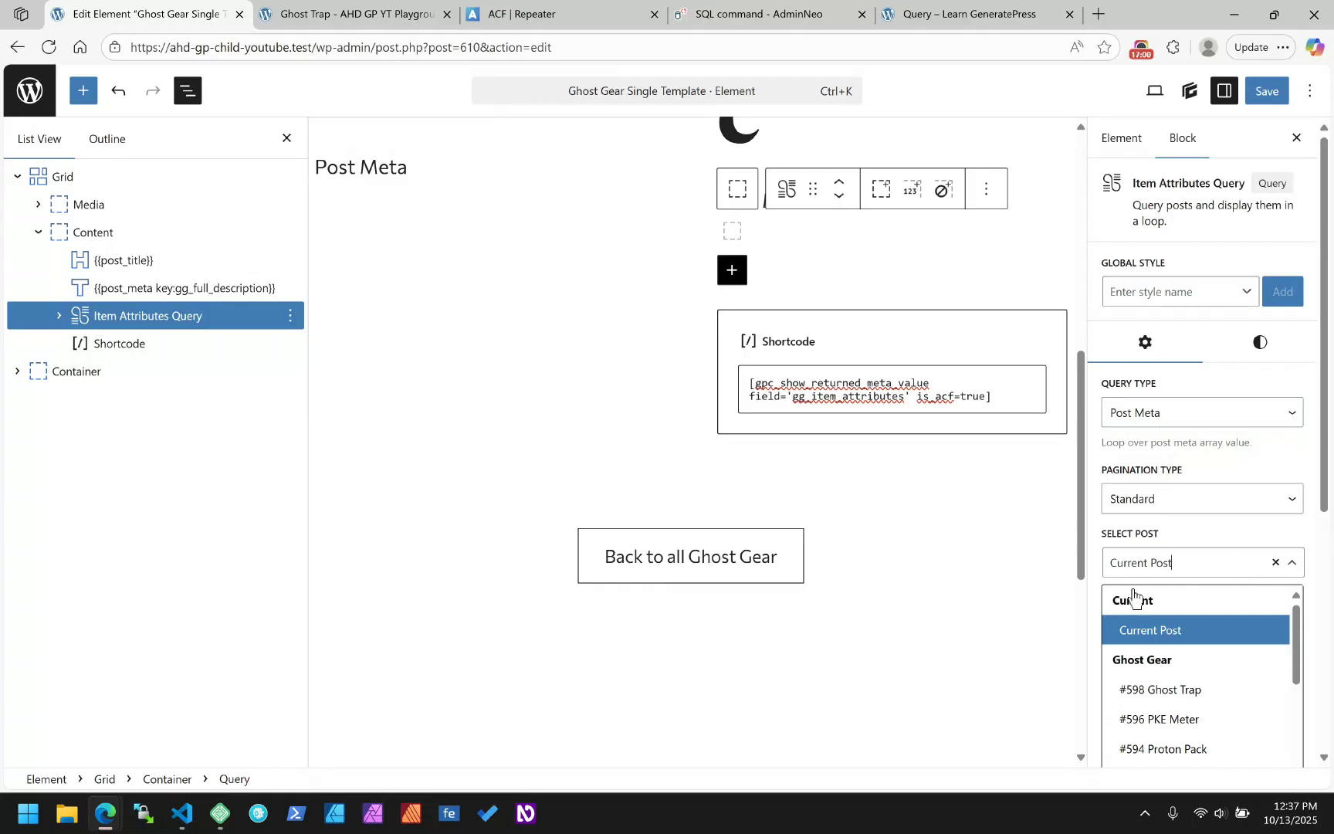
scroll(1169, 716, "down", 1)
scroll(1172, 701, "up", 1)
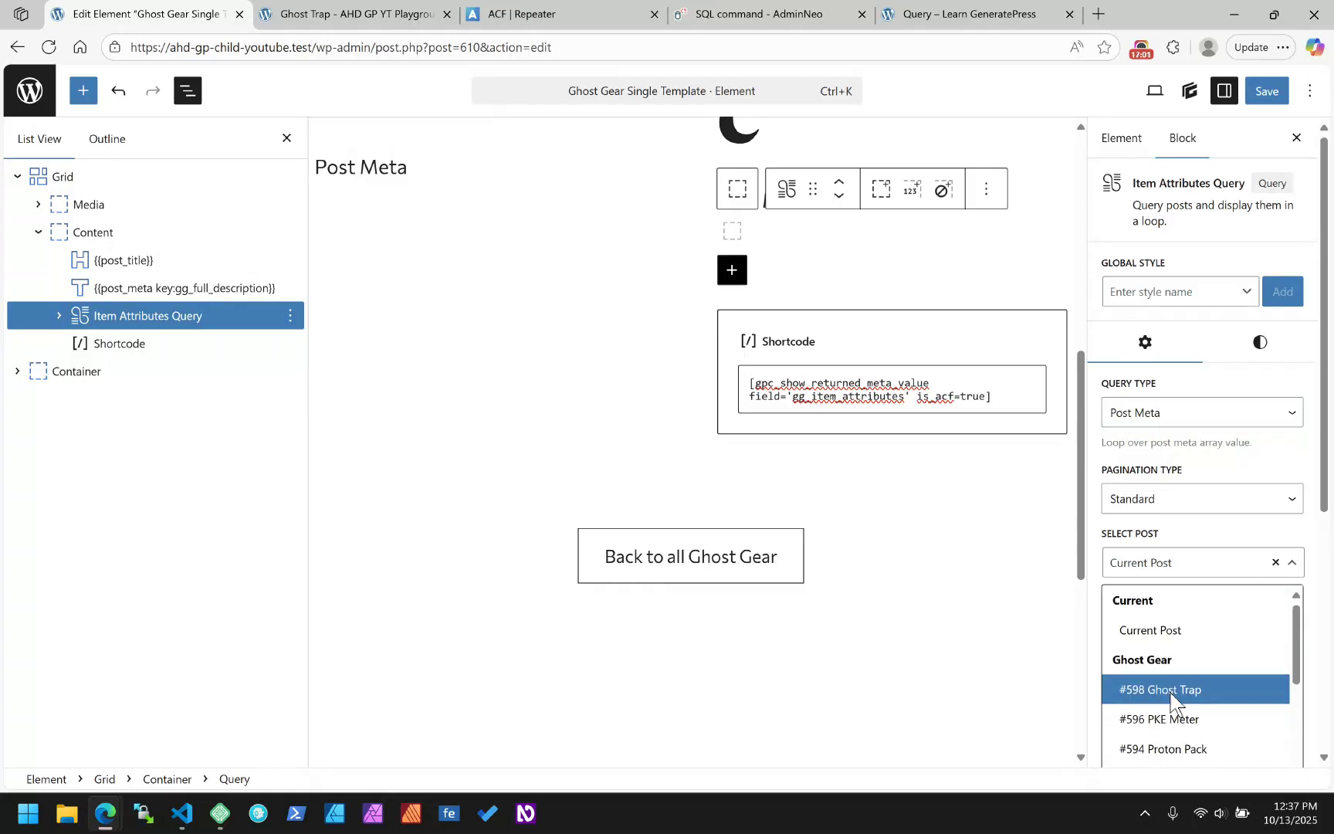
left_click(1205, 533)
left_click(46, 175)
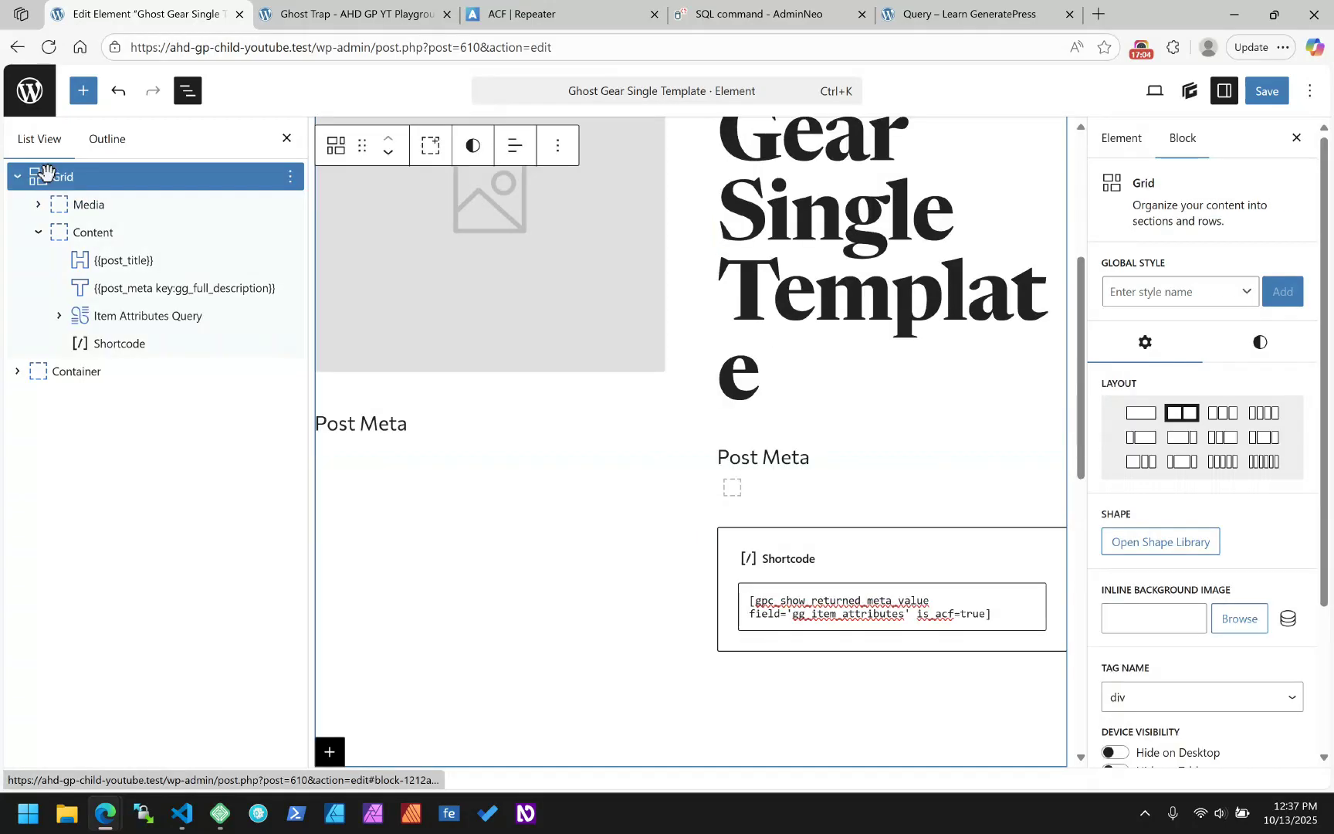
left_click(85, 313)
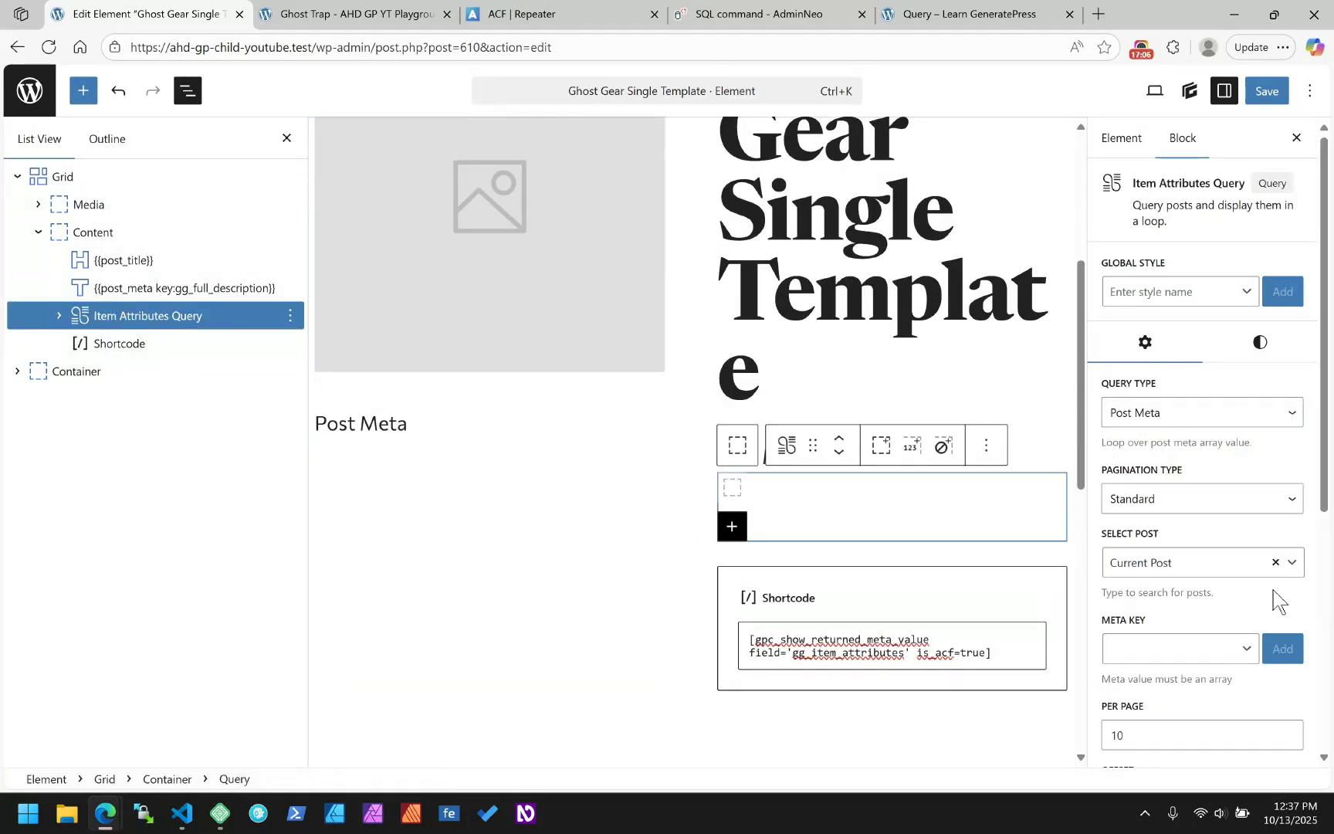
- Set the Item Attributes Query's source post to #598 Ghost Trap and its meta key to gg_item_attributes
left_click(1228, 570)
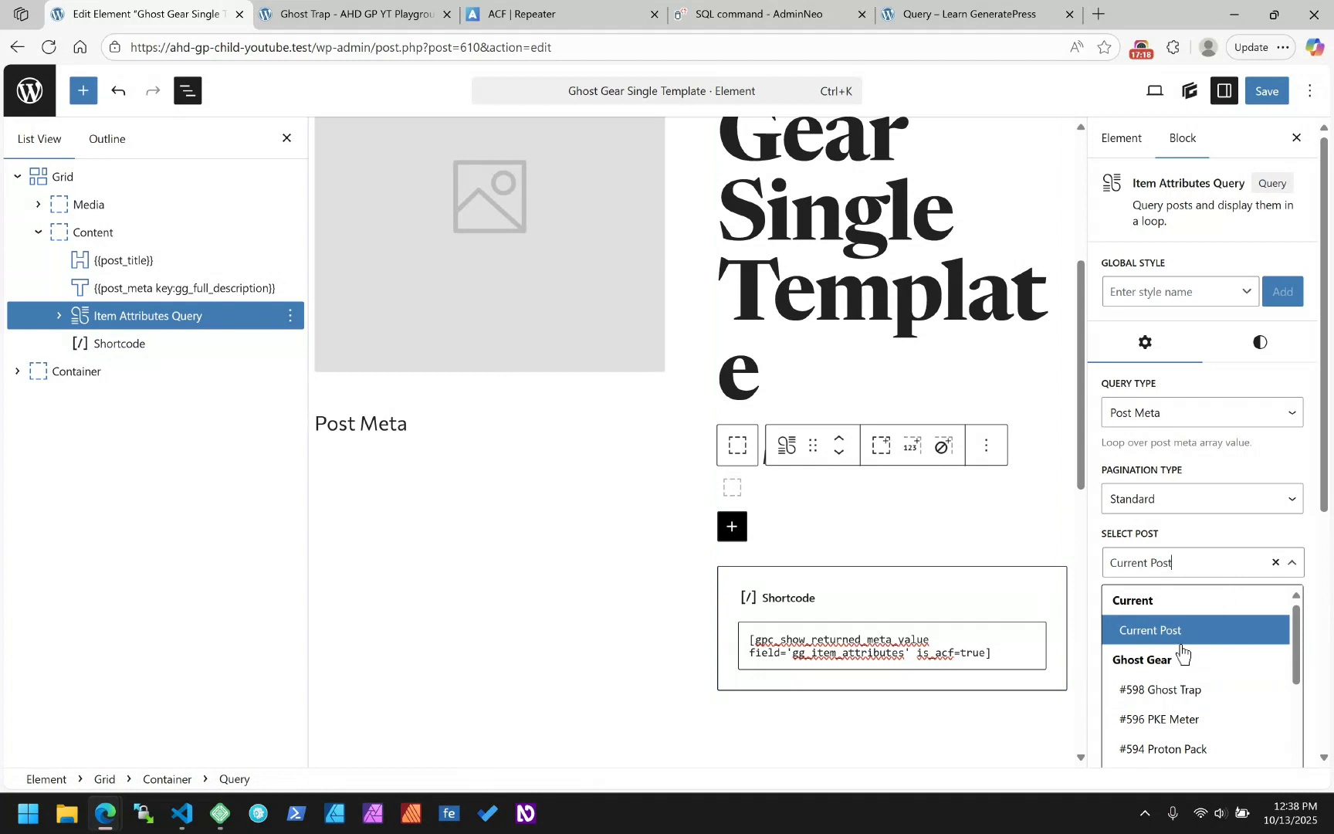
left_click(1170, 695)
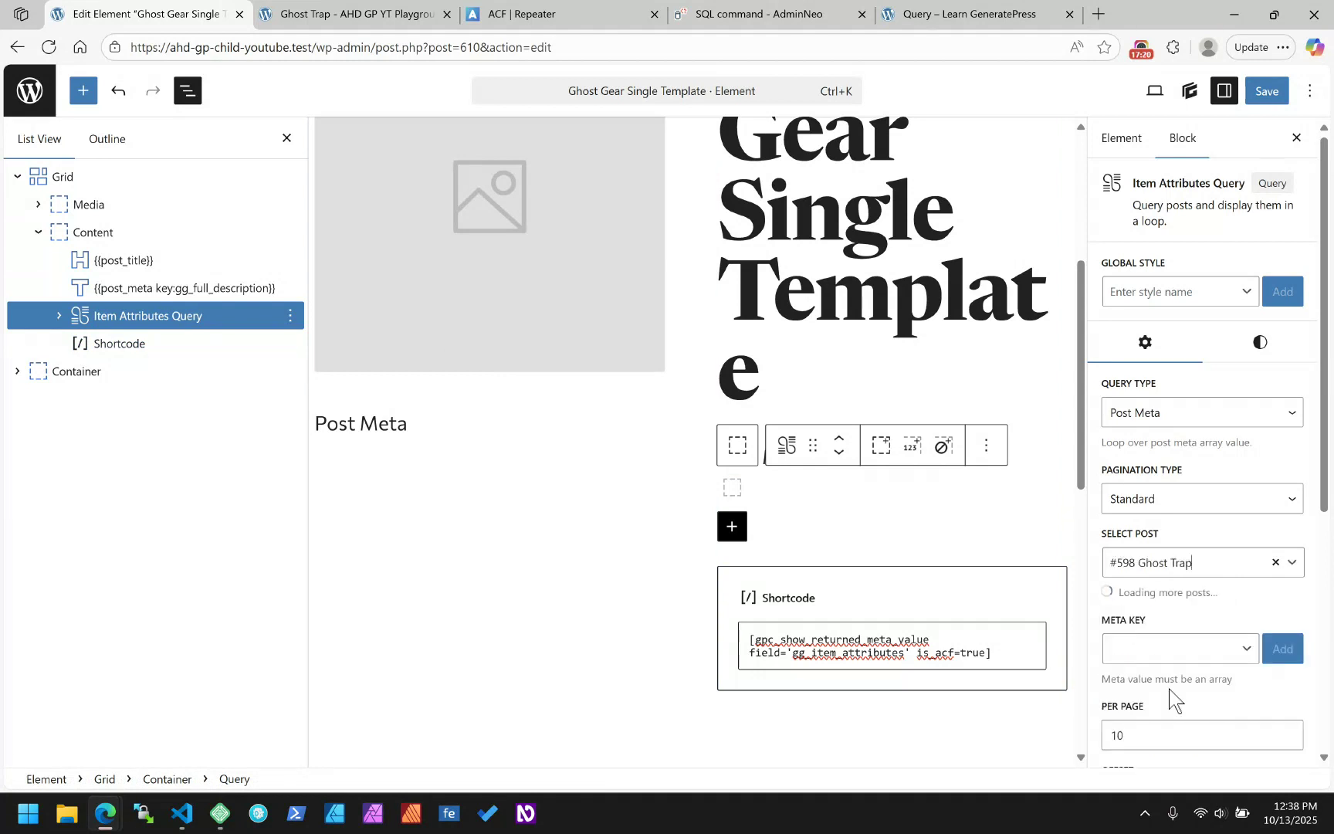
left_click(1146, 649)
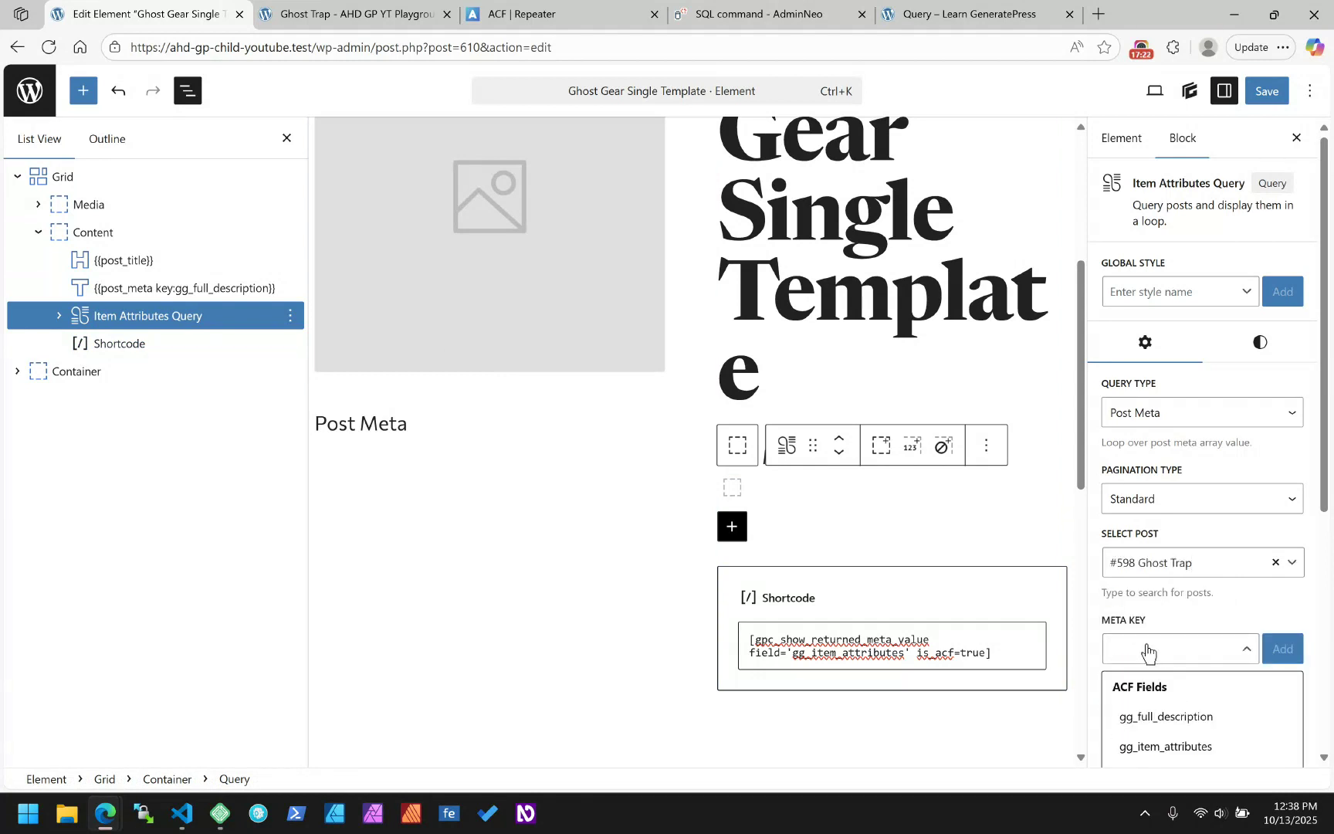
left_click(1187, 573)
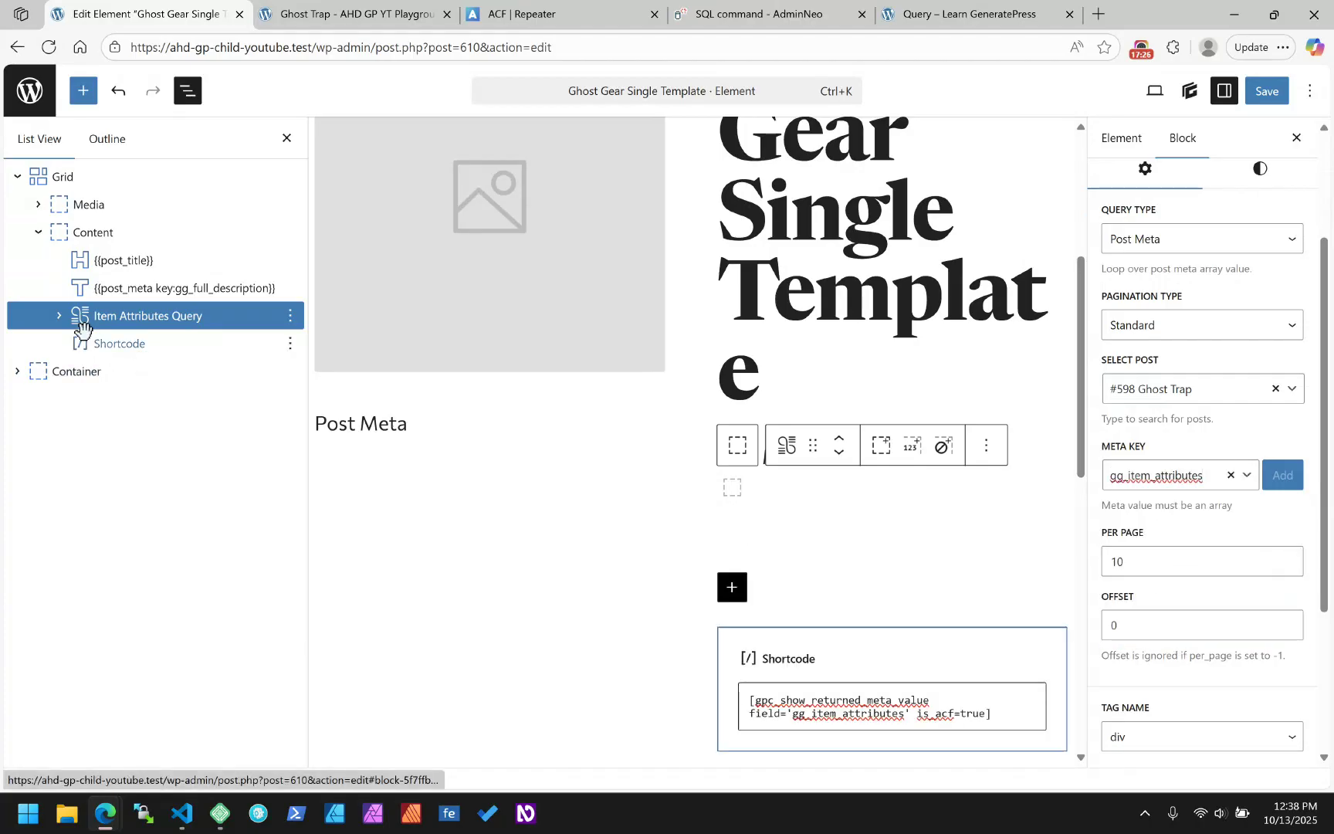
- Expand the Item Attributes Query down to its Loop Item and insert a Text block inside that item
left_click(59, 315)
left_click(80, 343)
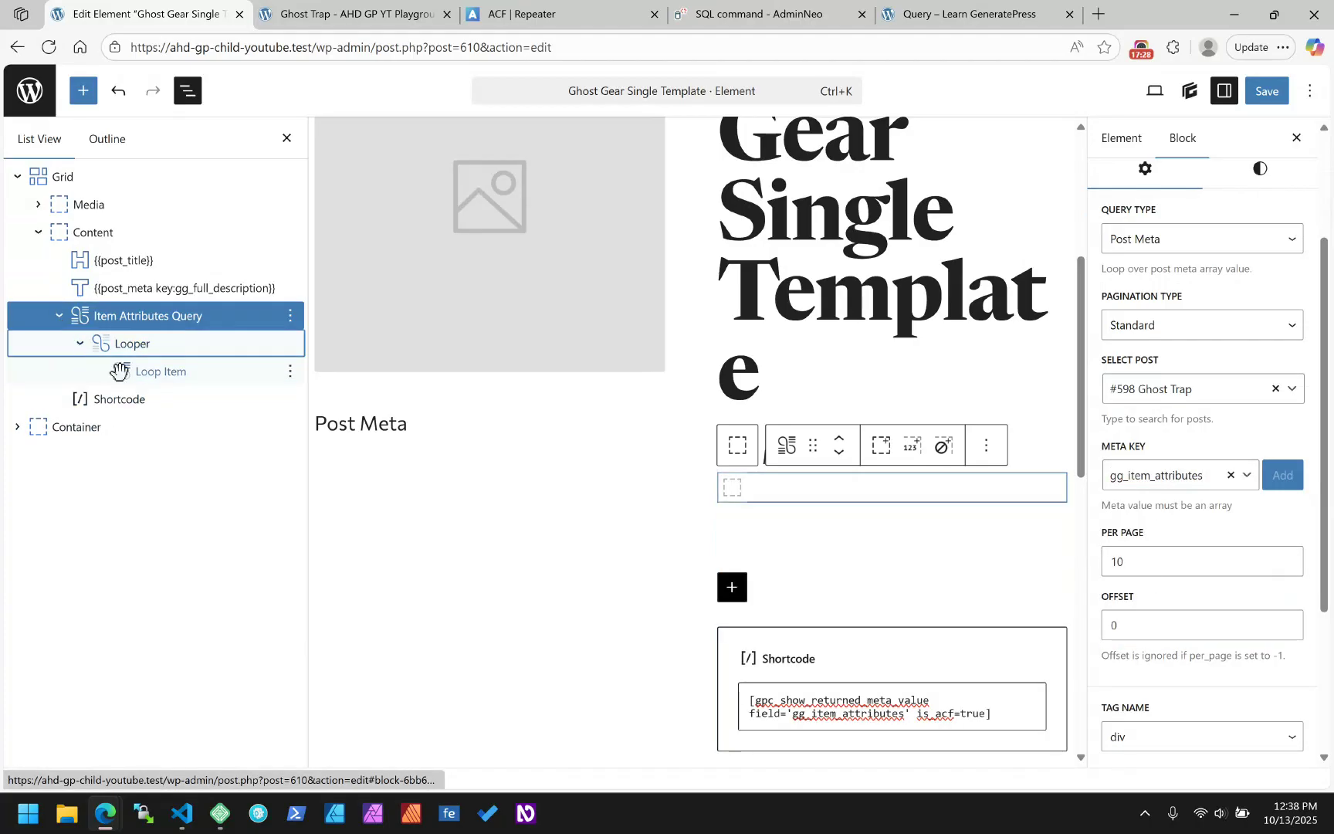
left_click(152, 373)
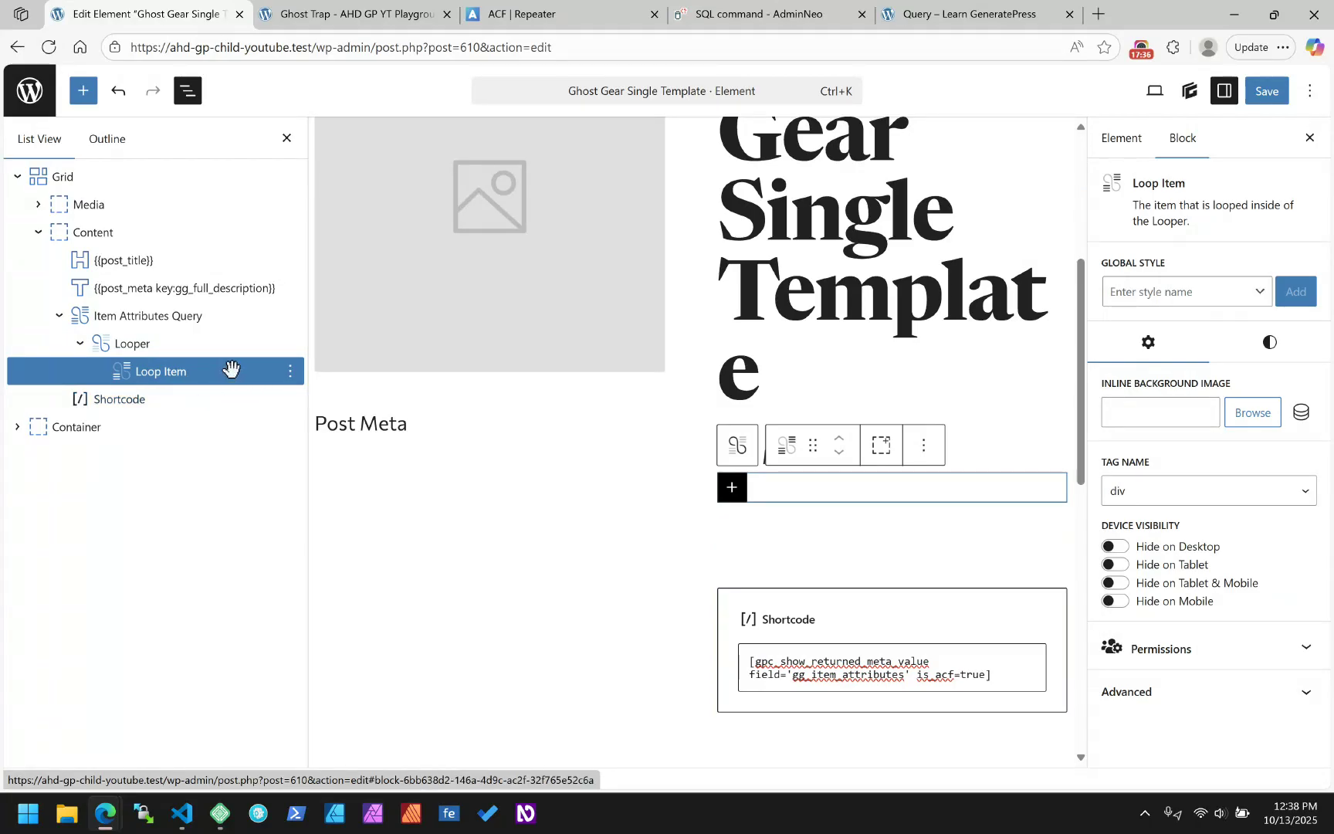
left_click(291, 372)
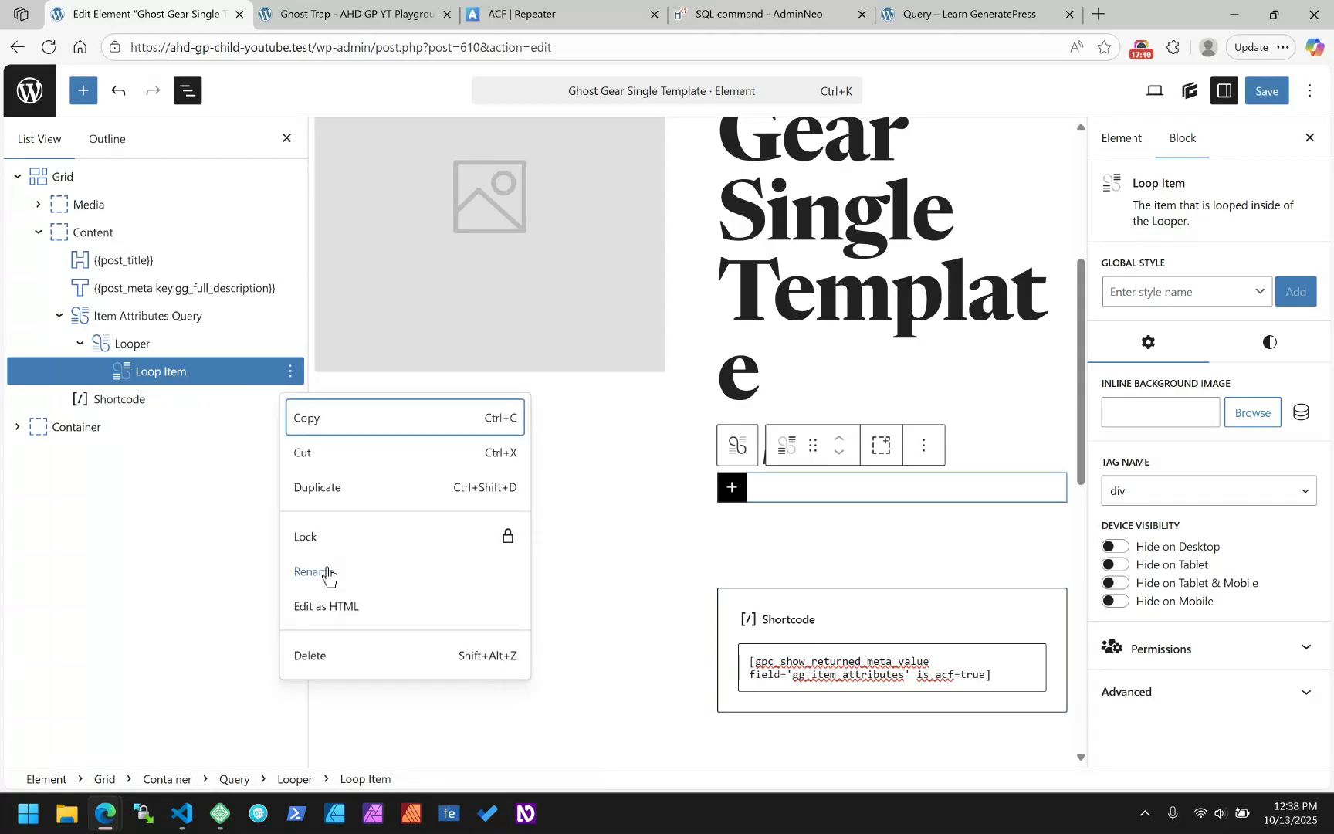
left_click(732, 488)
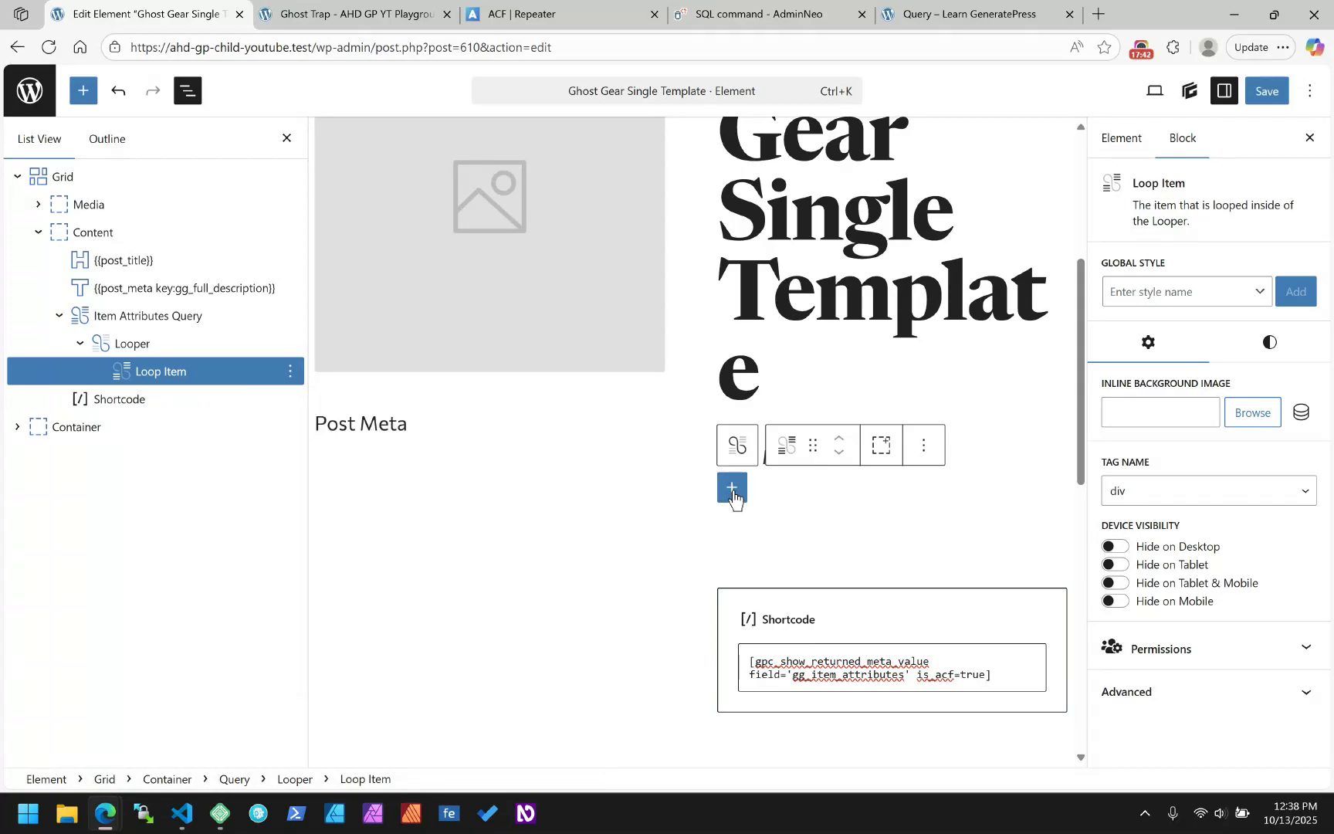
left_click(732, 488)
left_click(775, 689)
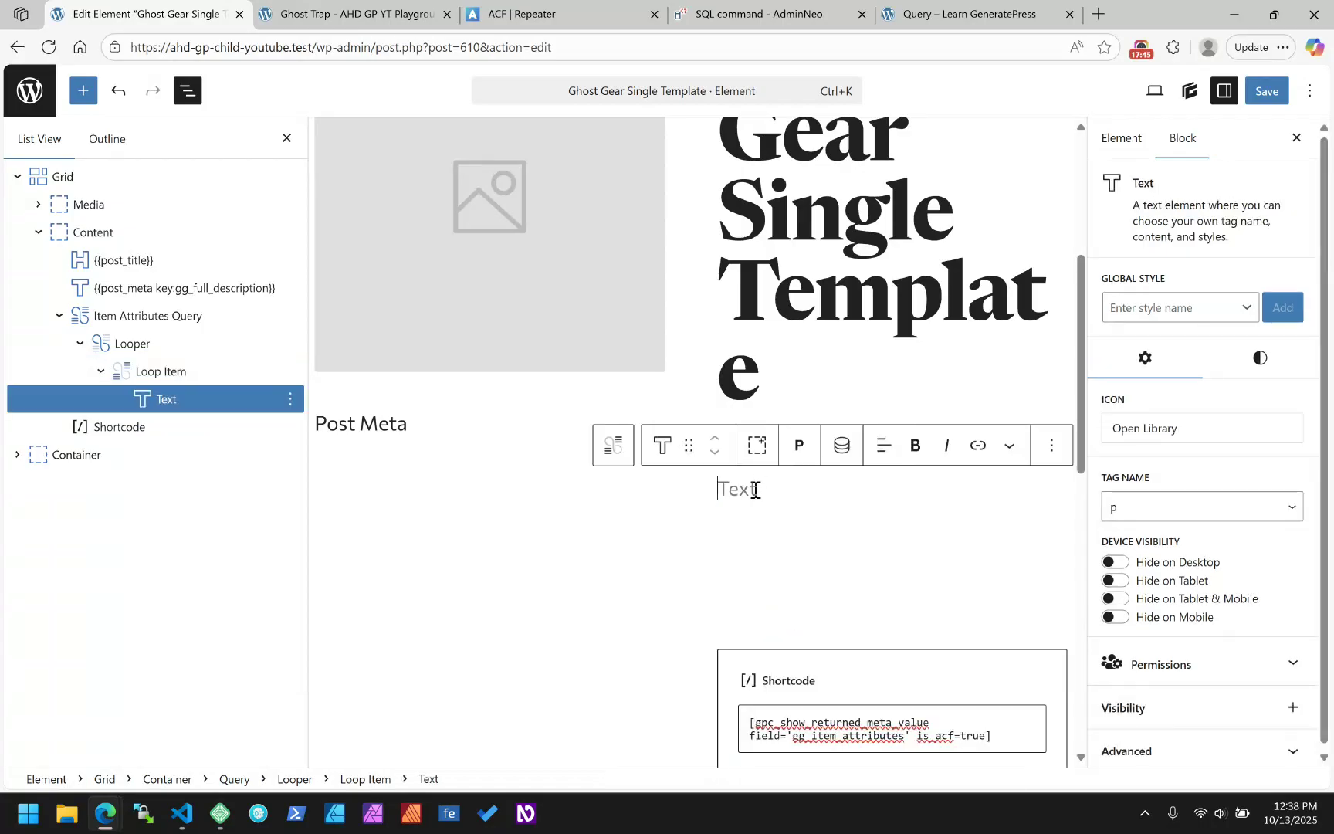
- Check which meta keys the Loop Item dynamic tag offers for the Text block, without inserting a tag
left_click(842, 445)
left_click(625, 278)
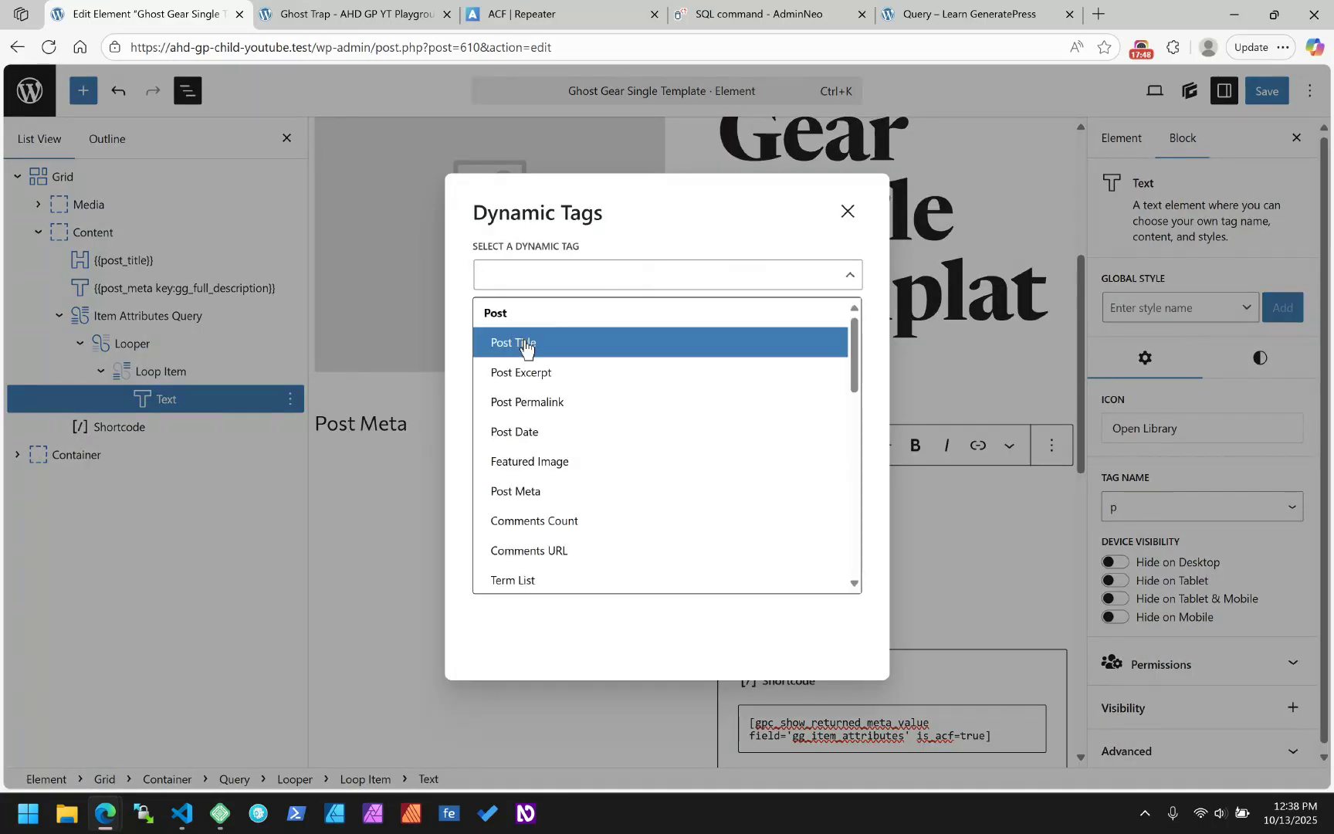
scroll(582, 423, "down", 1)
scroll(582, 423, "down", 8)
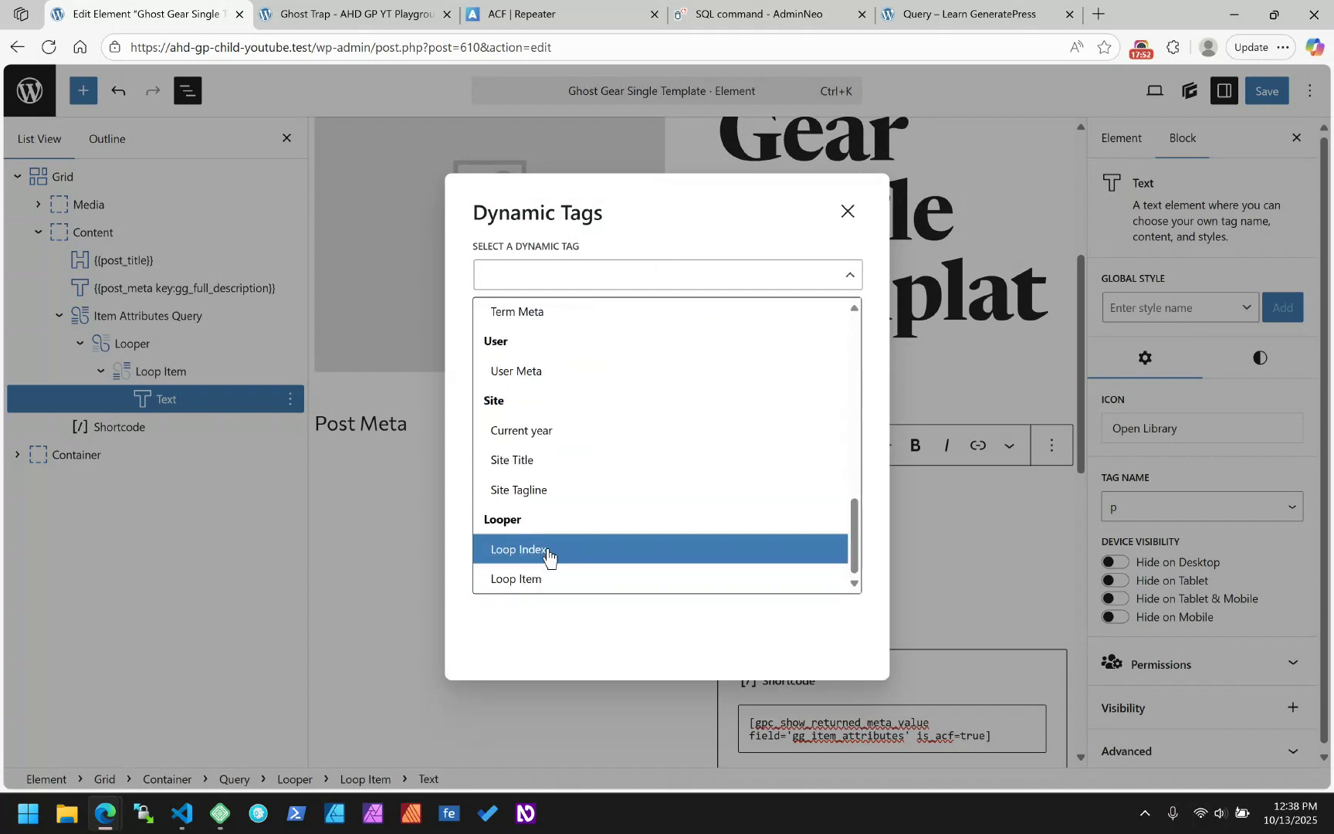
left_click(536, 580)
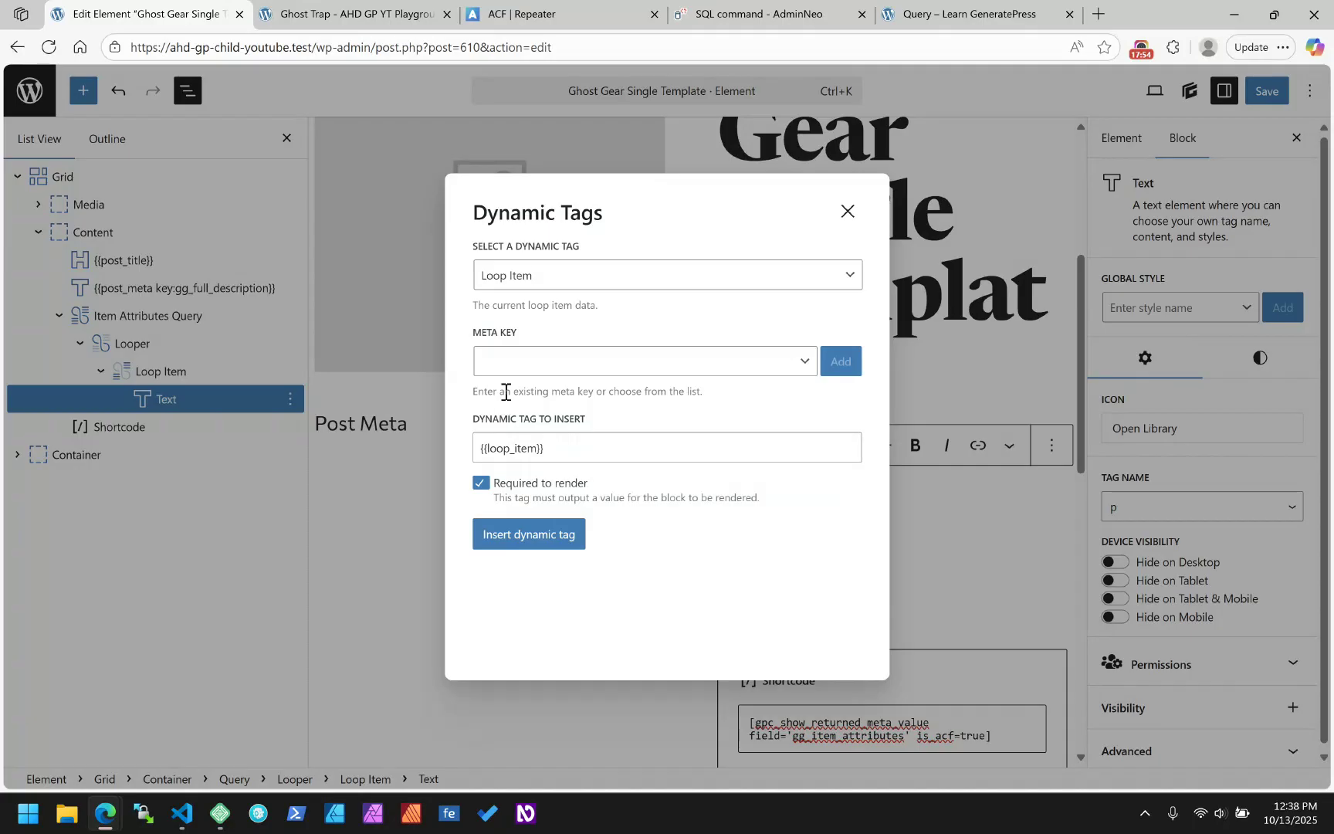
left_click(641, 367)
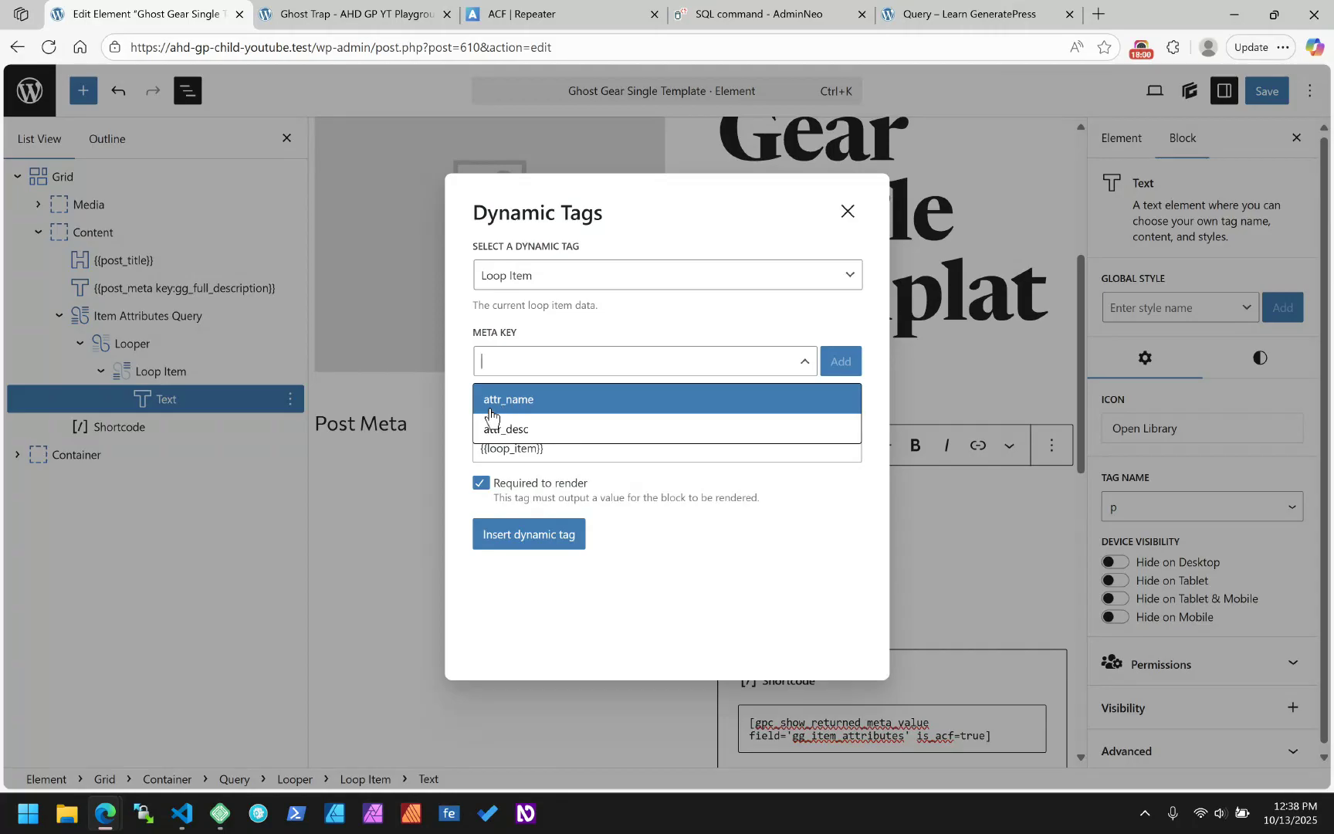
left_click(848, 212)
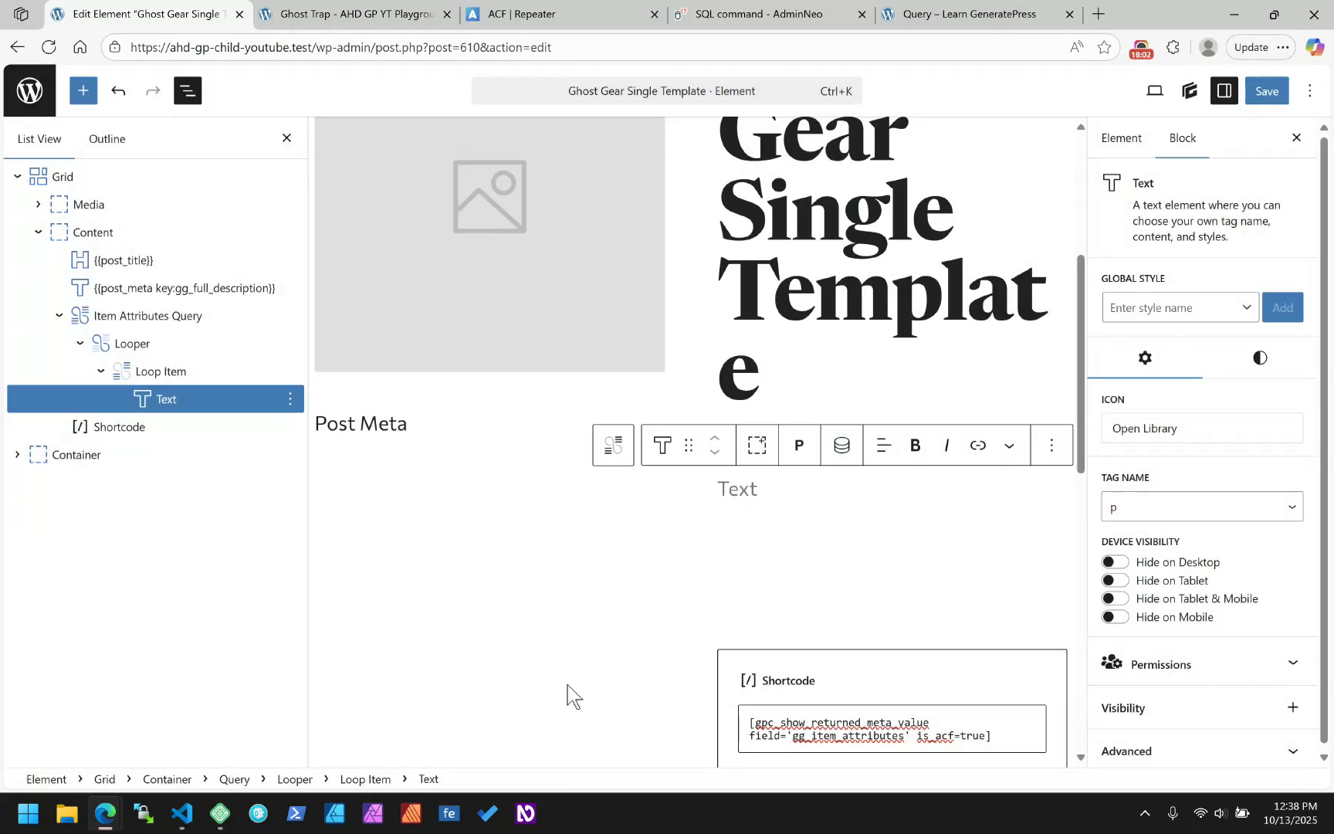
- Set the Item Attributes Query's number of items per page to -1, keeping Standard pagination
left_click(106, 316)
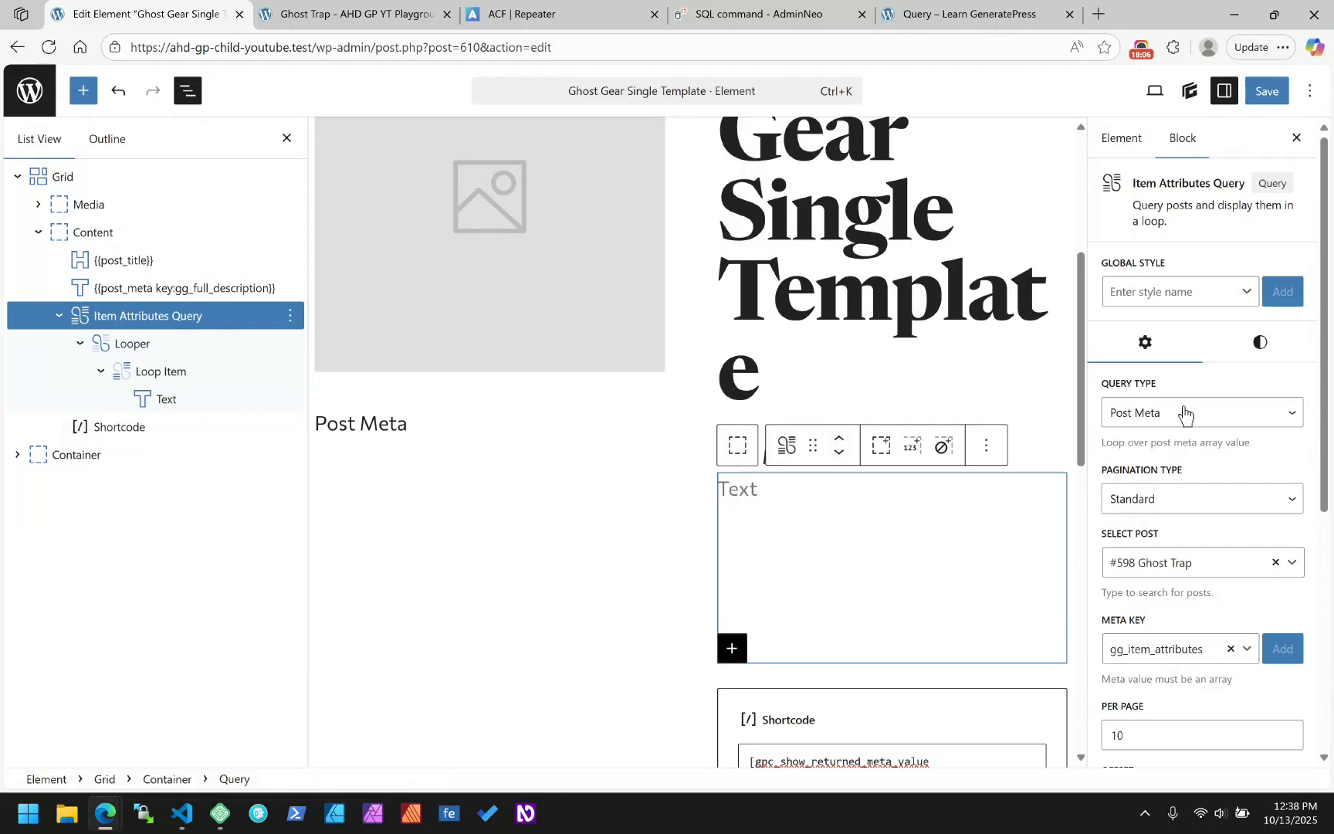
left_click(1153, 500)
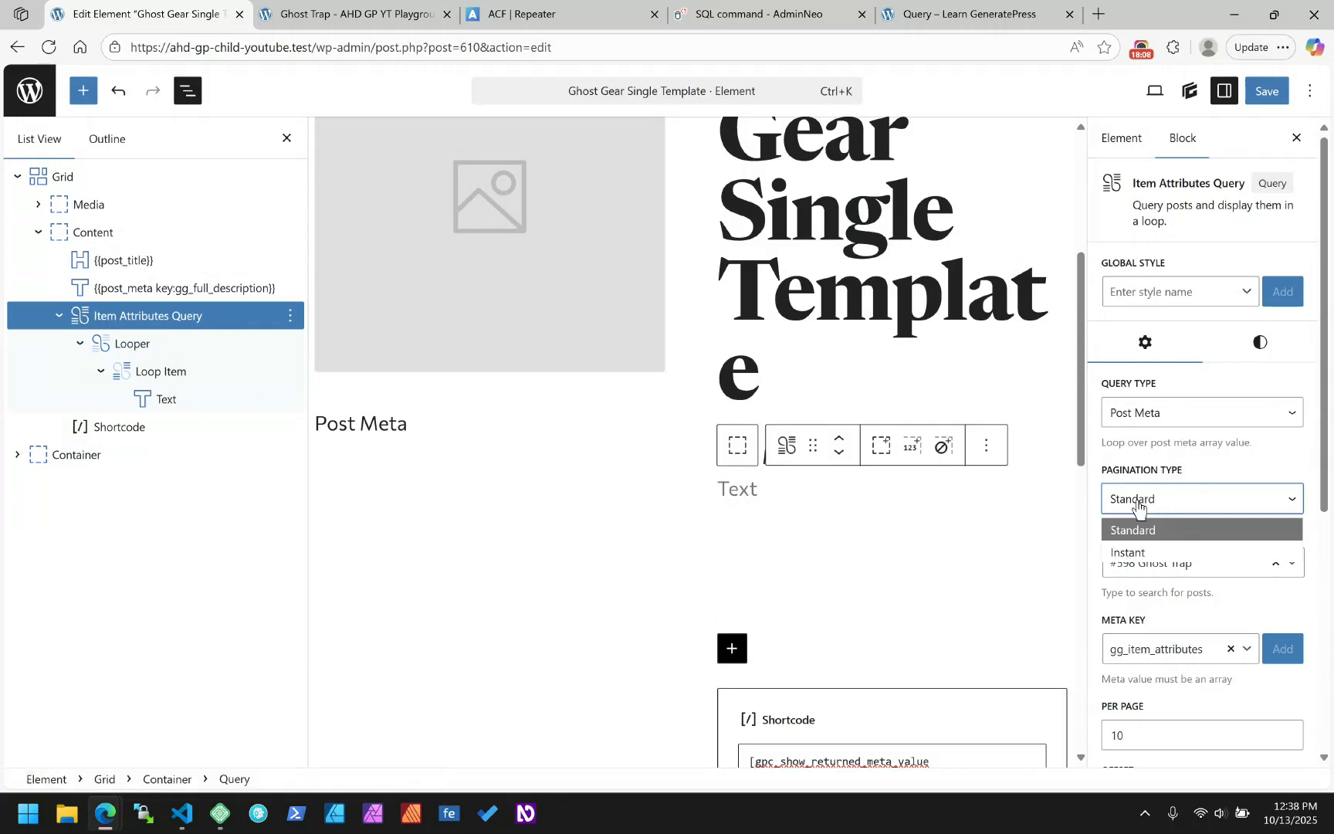
left_click(1213, 463)
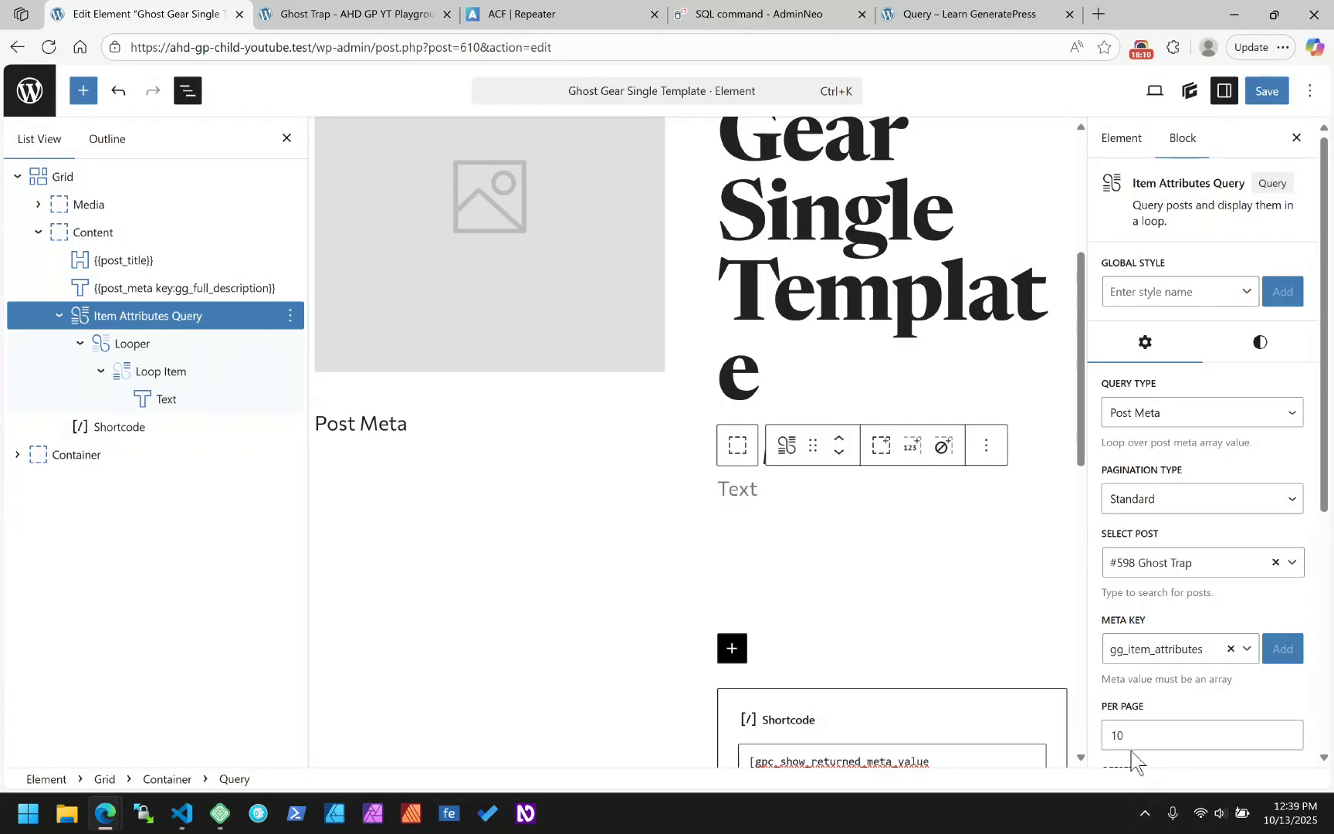
left_click_drag(1133, 732, 1095, 733)
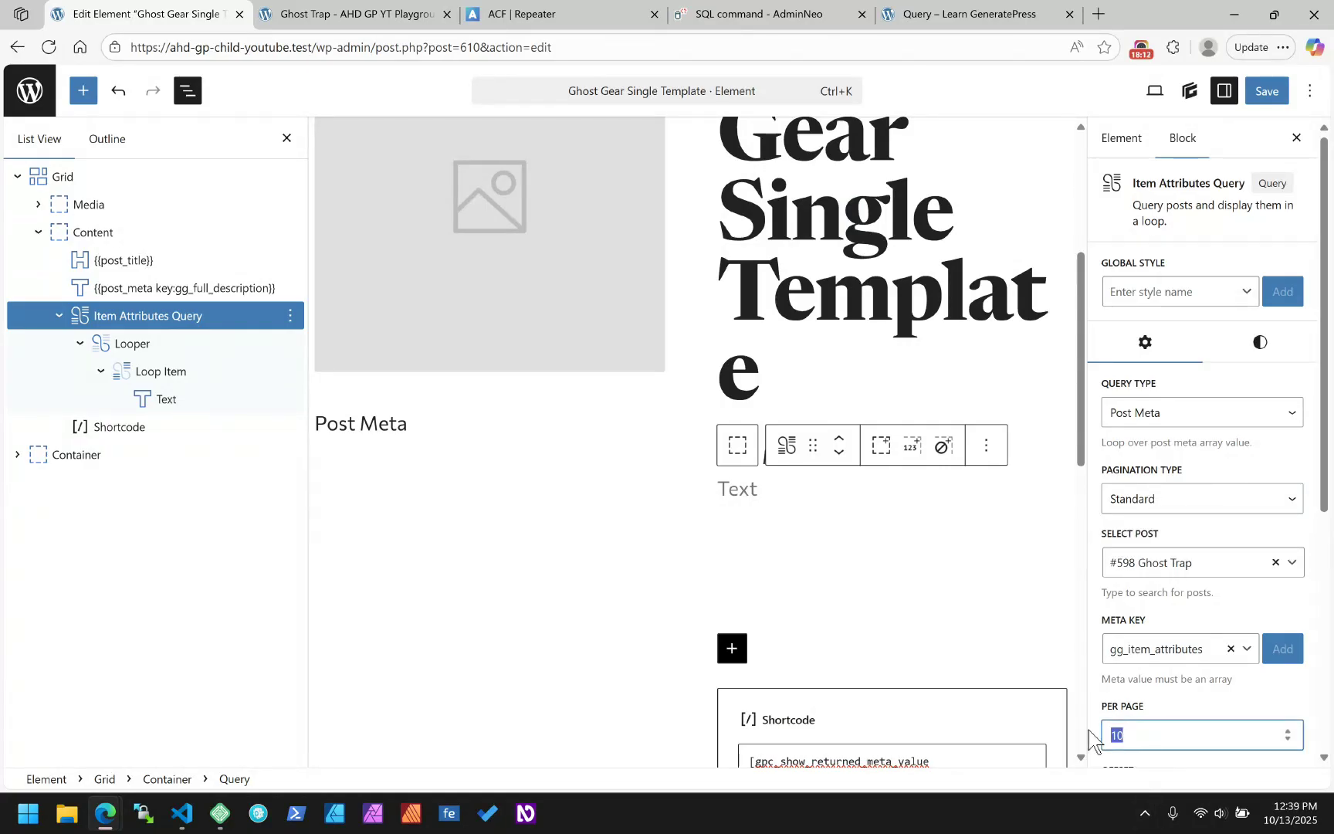
type("-1")
scroll(1215, 434, "down", 1)
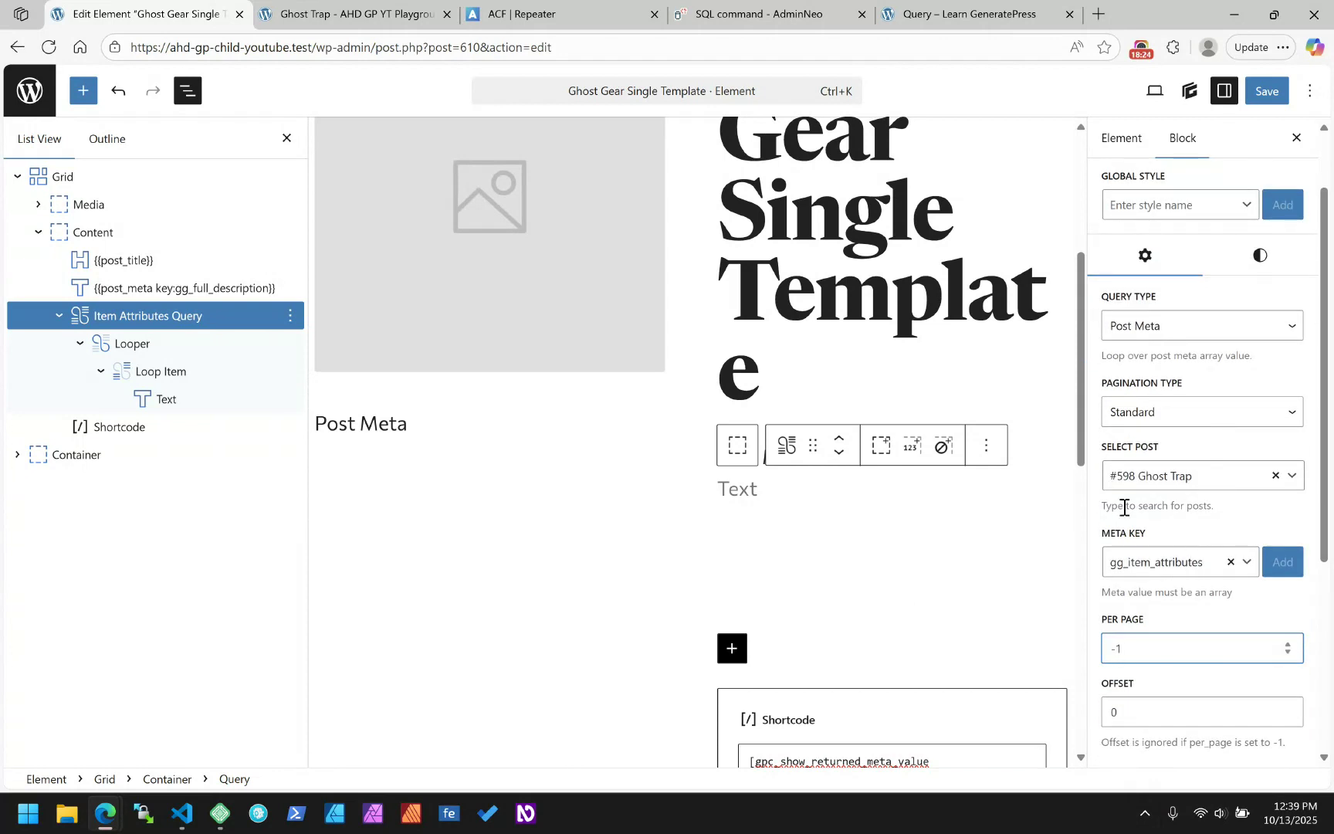
- Try Current Post as the query's source, check its meta key options, and switch back to #598 Ghost Trap
left_click(1171, 482)
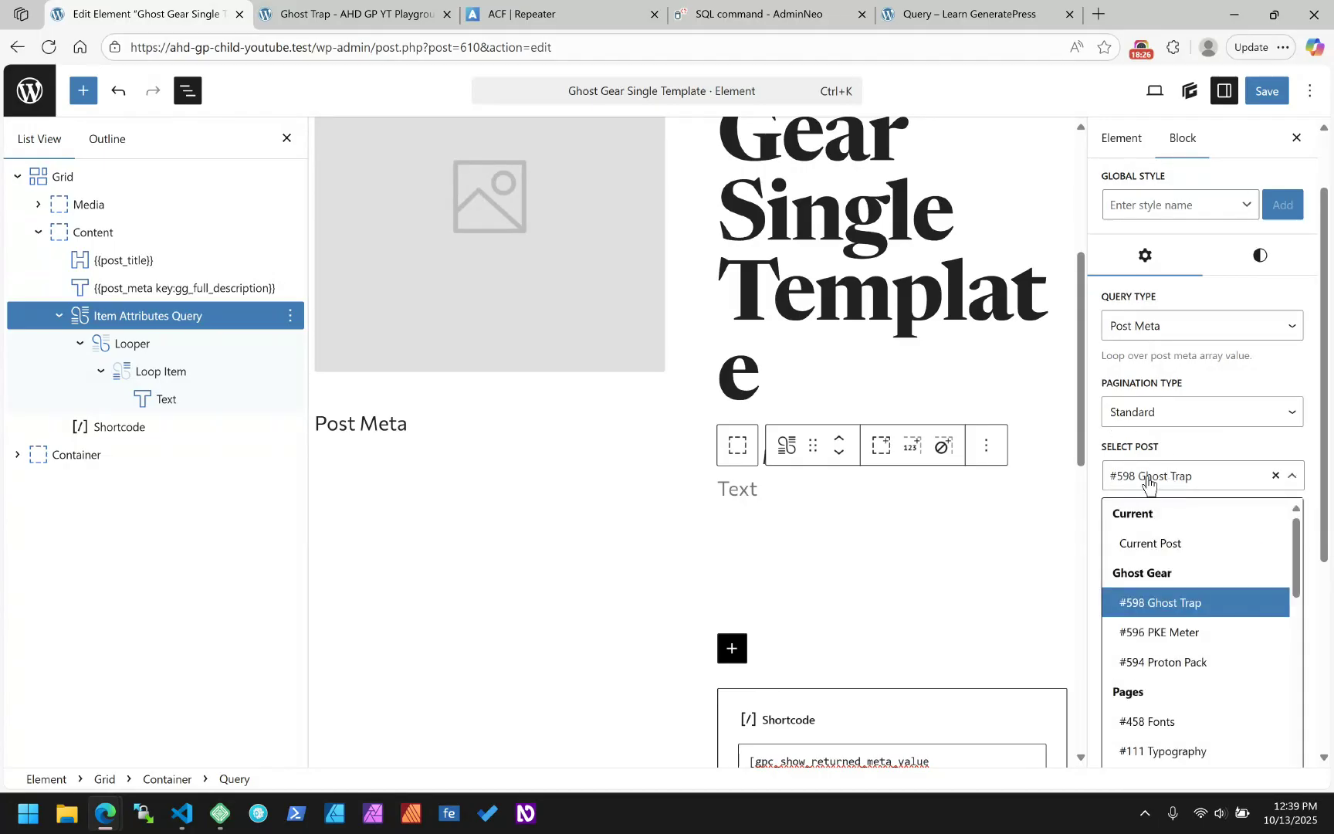
left_click(1158, 545)
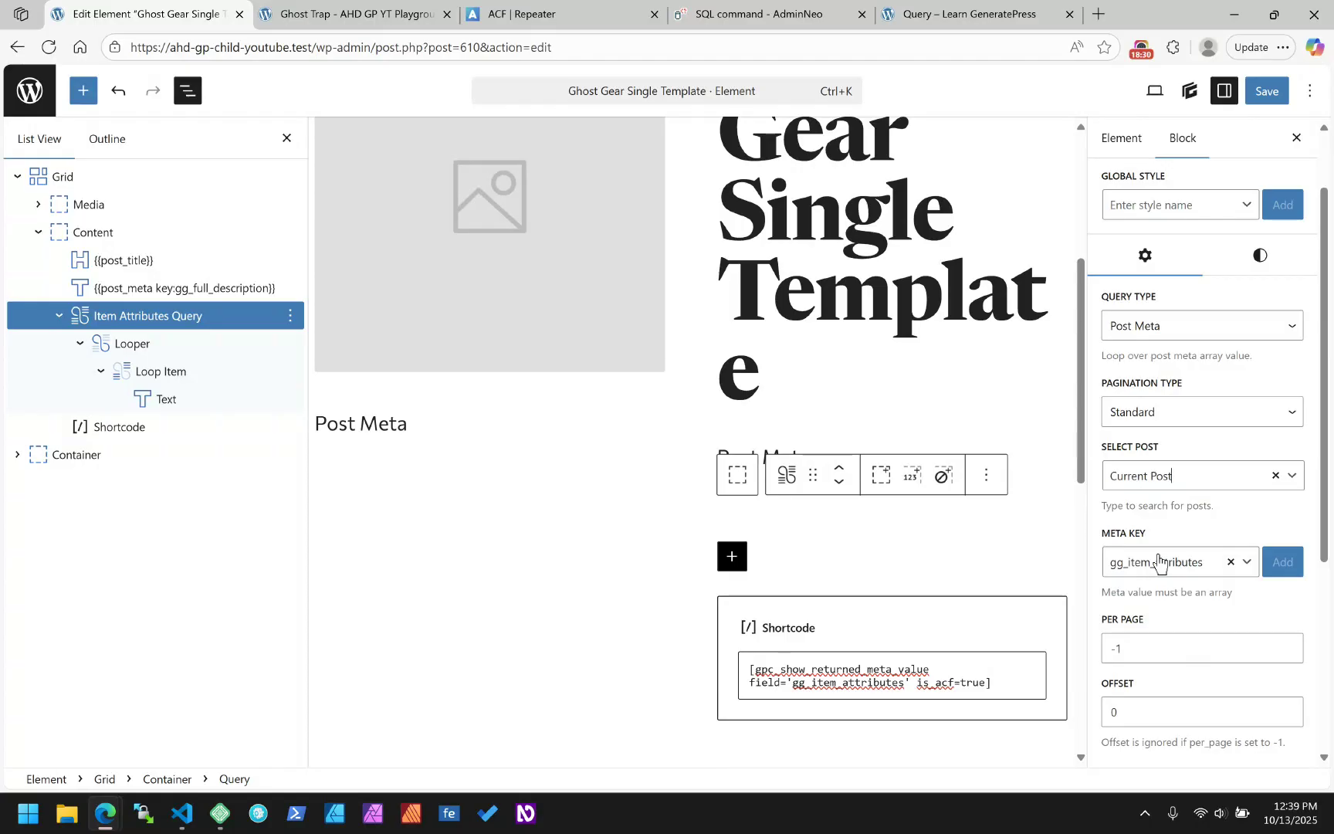
left_click(1159, 562)
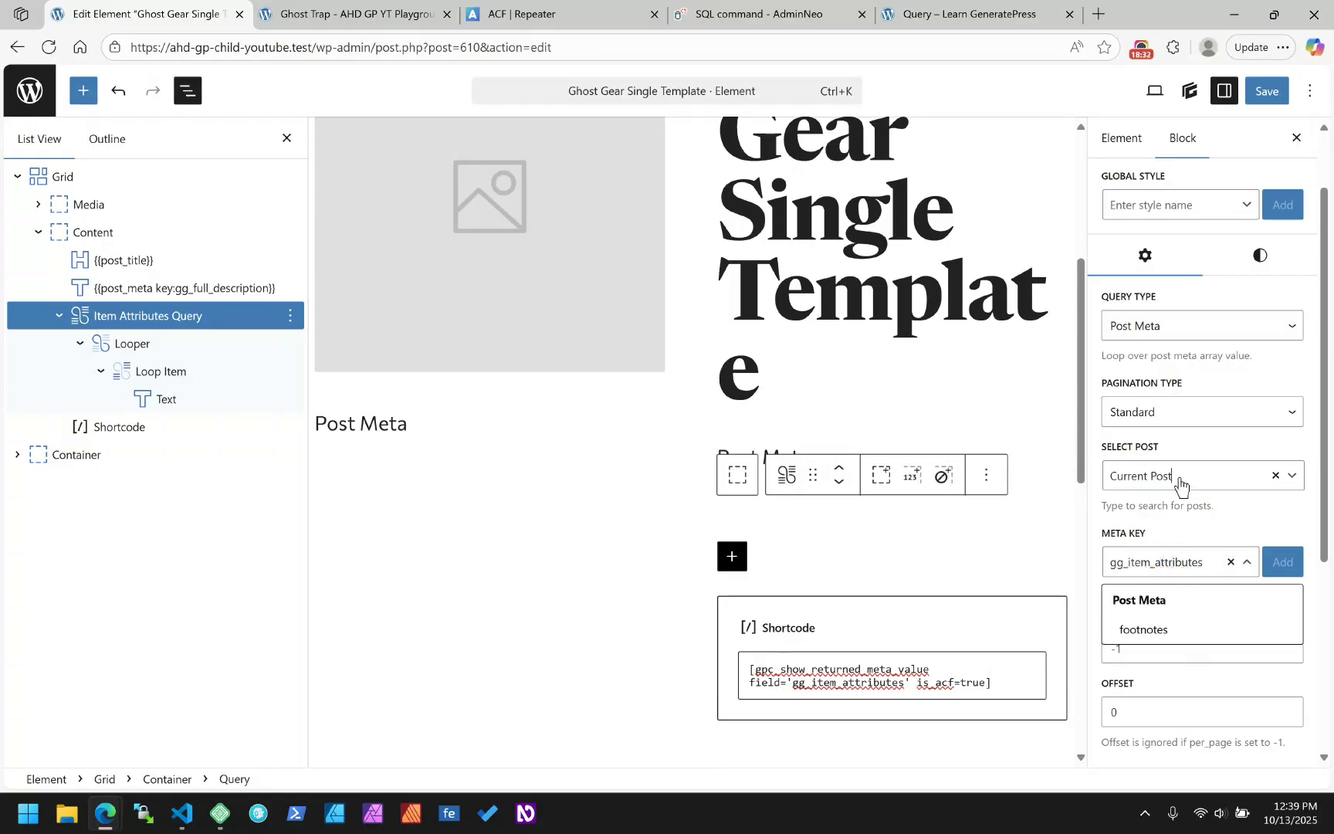
left_click(1178, 483)
left_click(1169, 603)
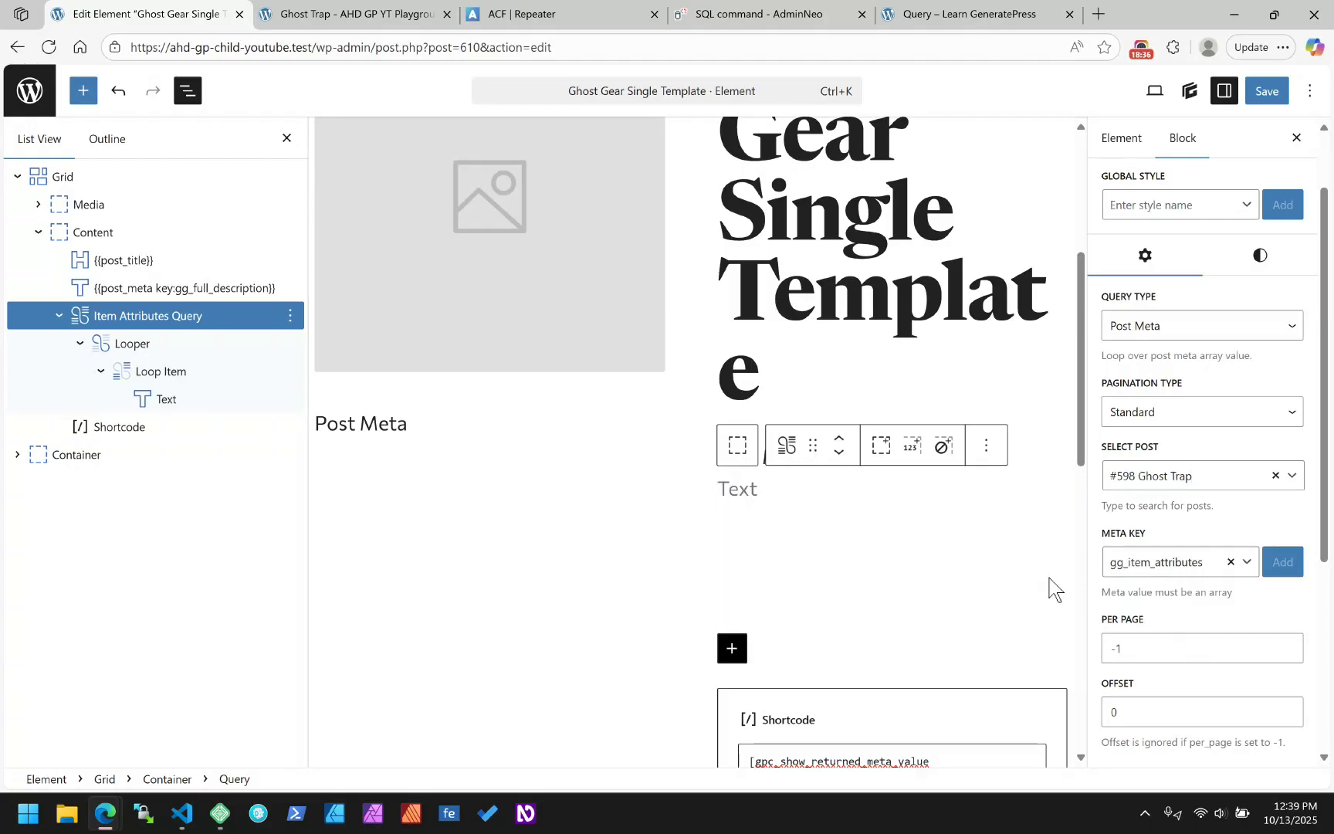
- Review the meta key choices for Ghost Trap and the query's offset and per-page settings
left_click(1174, 562)
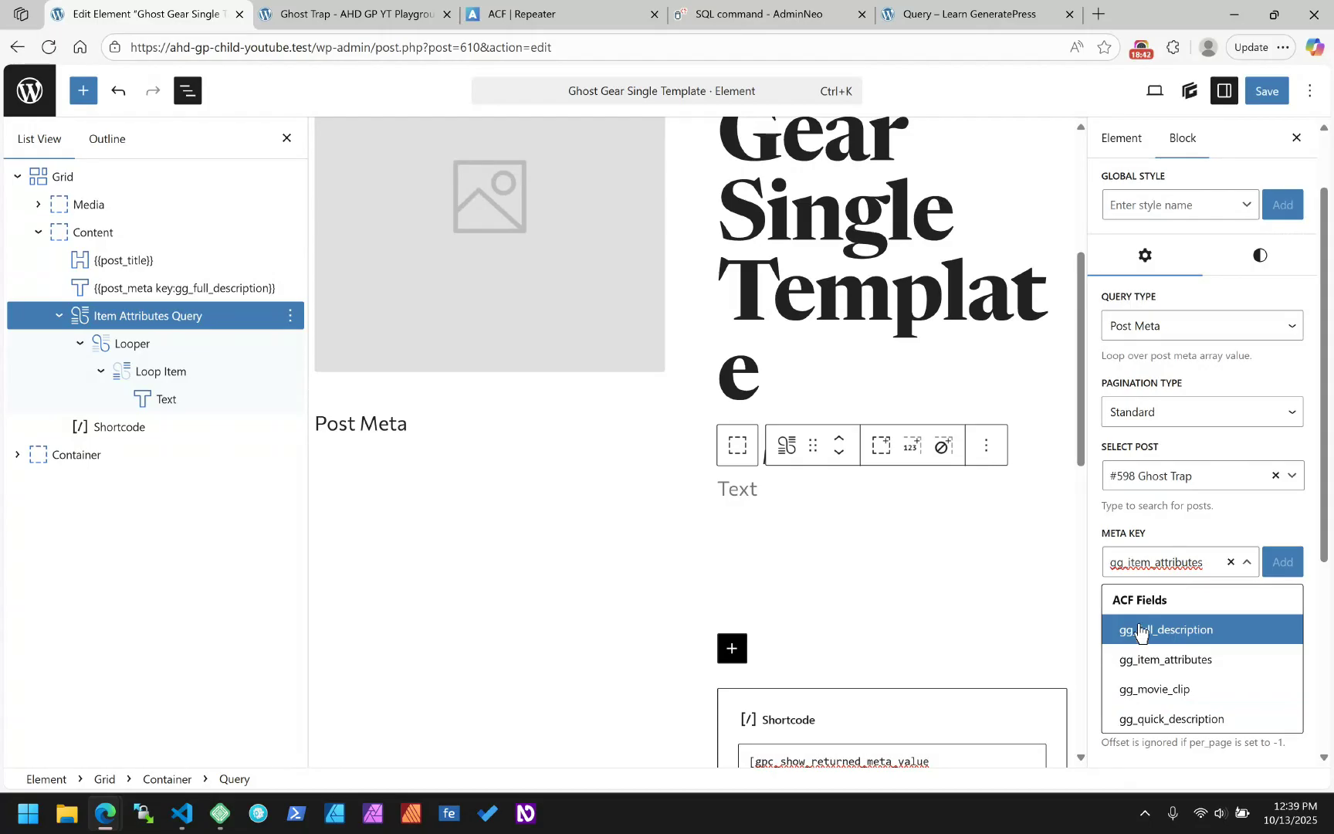
left_click(1251, 533)
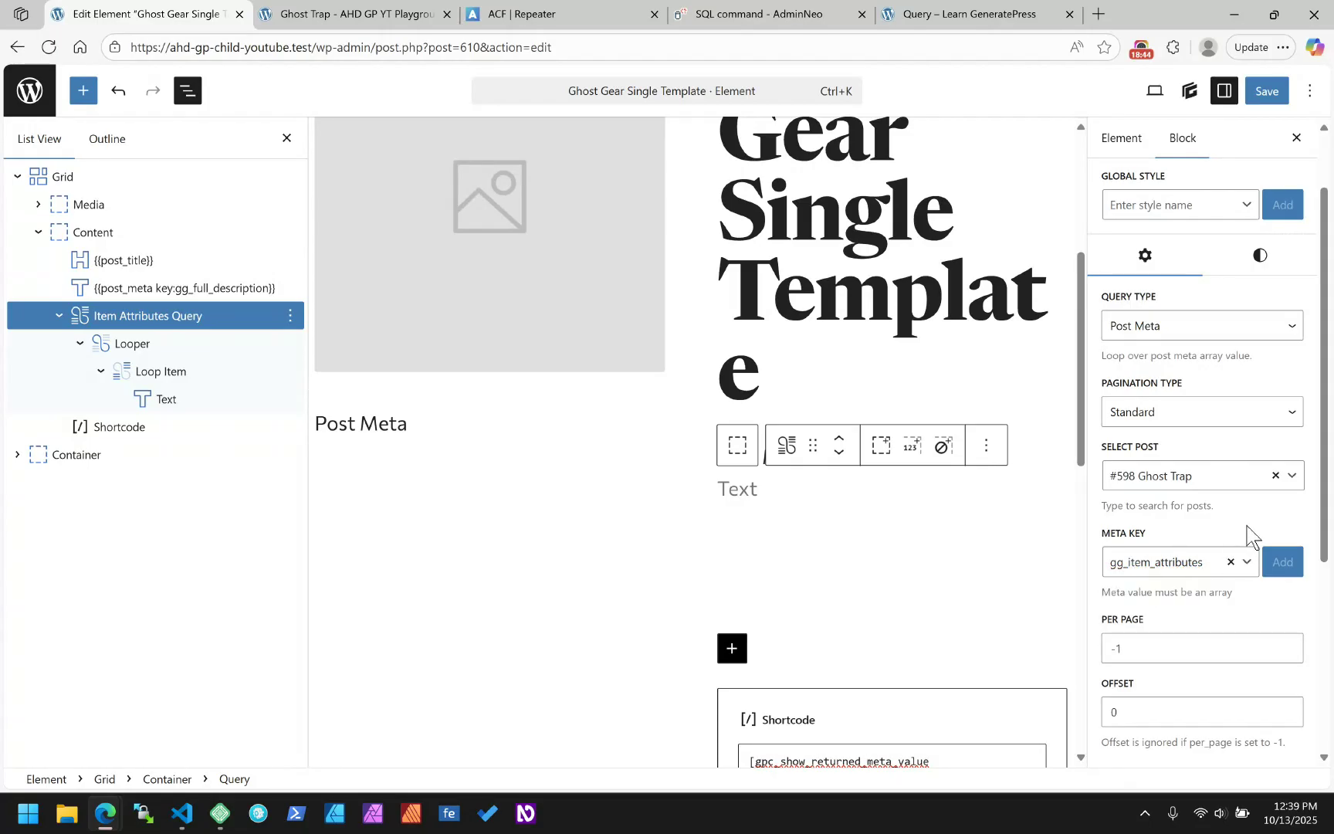
scroll(1168, 629, "down", 2)
left_click(1137, 538)
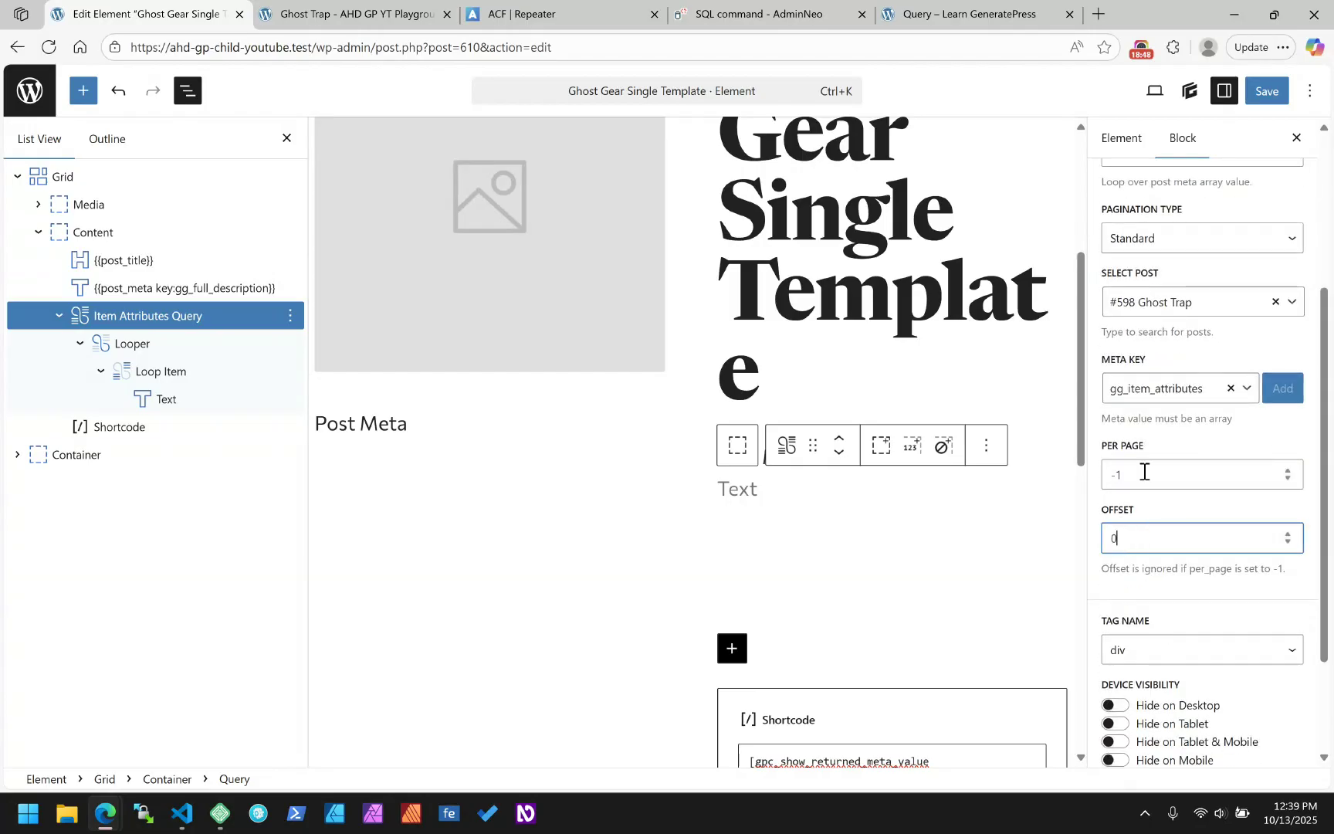
left_click(1135, 472)
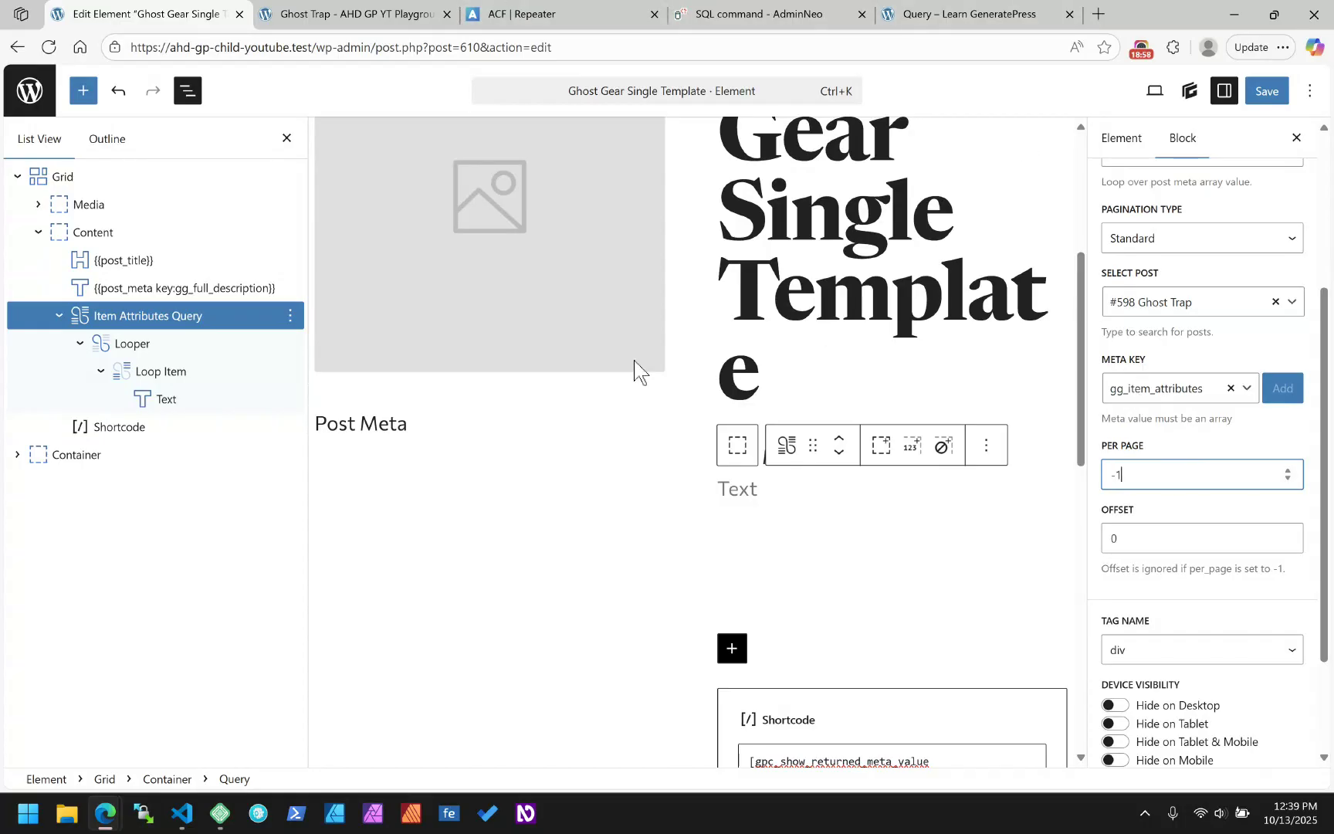
- Change the Loop Item's Text block to a Heading 2 and open its dynamic tag choices
left_click(167, 397)
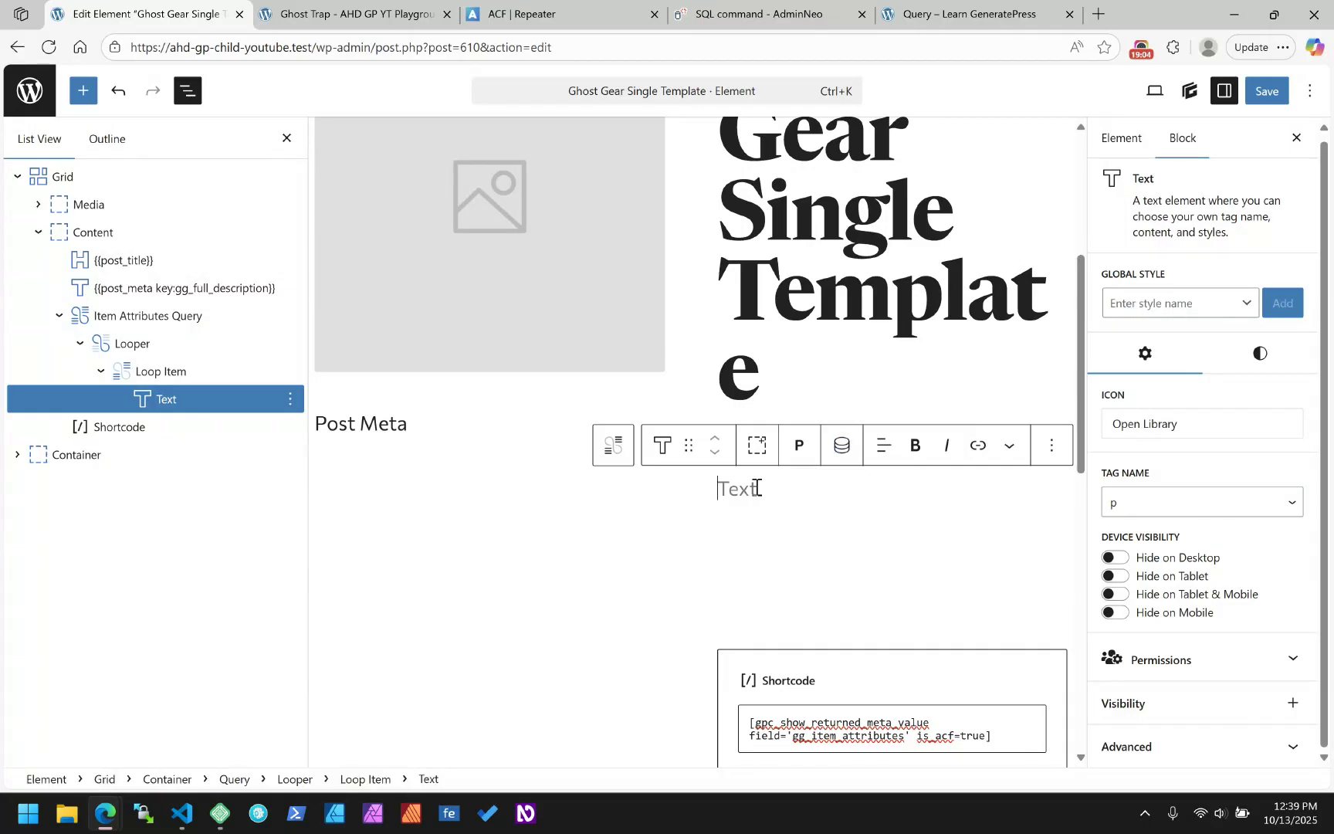
left_click(799, 446)
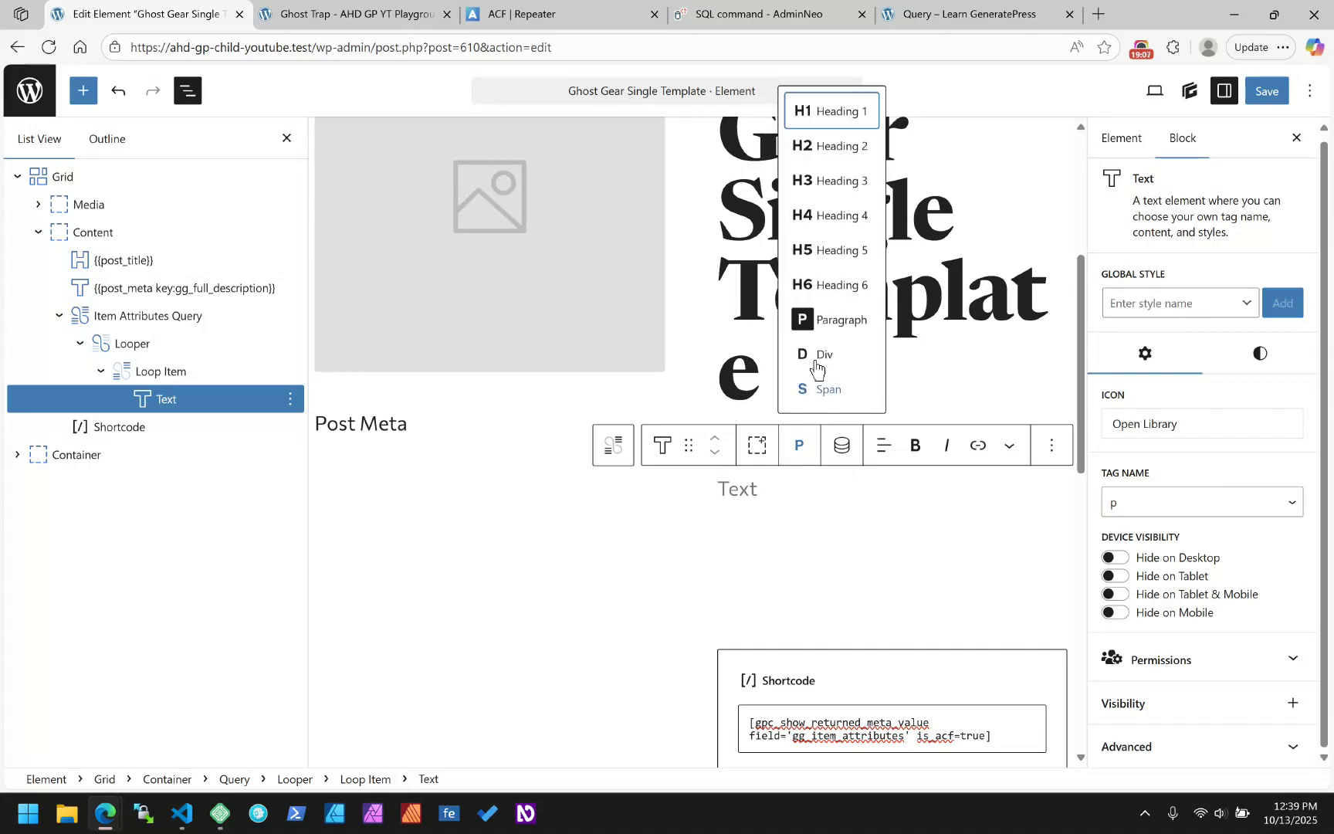
left_click(826, 180)
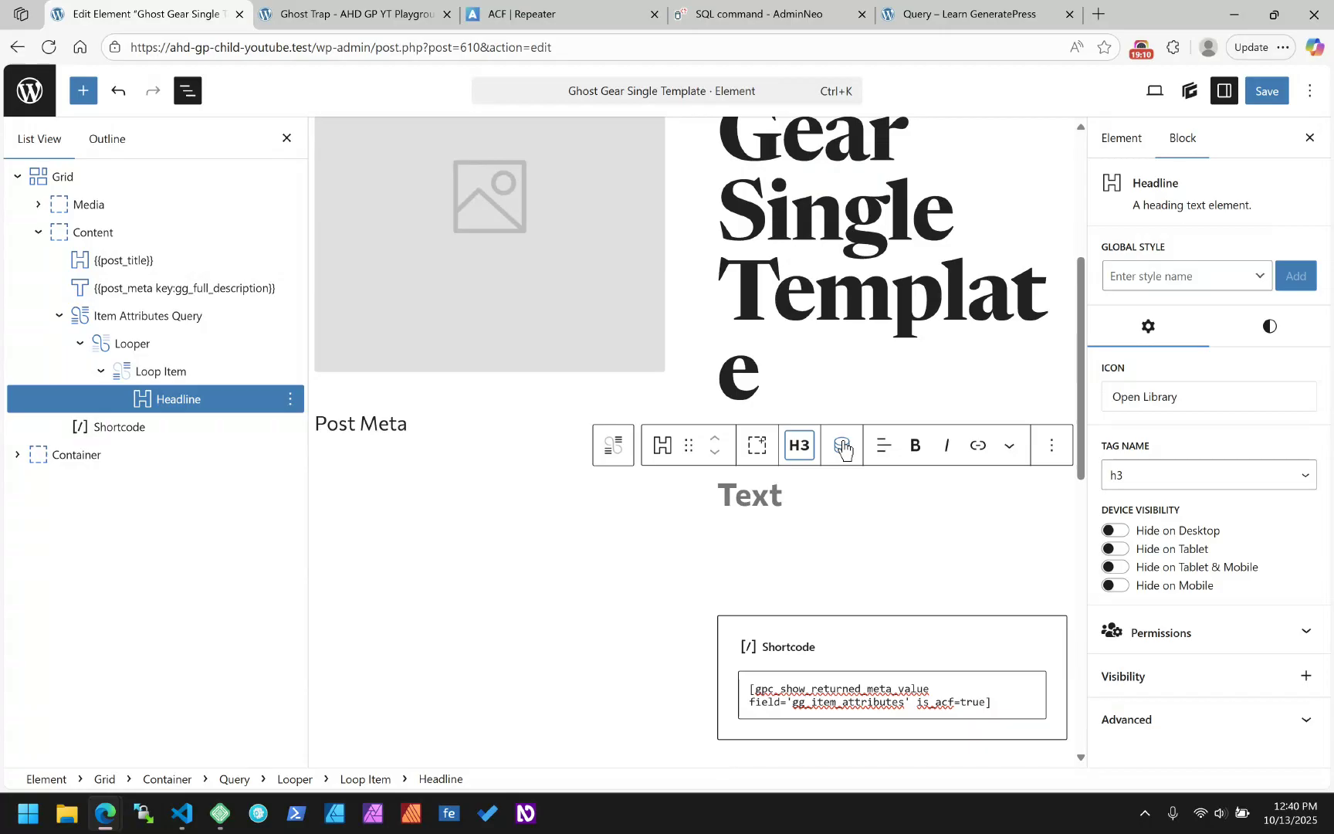
left_click(750, 489)
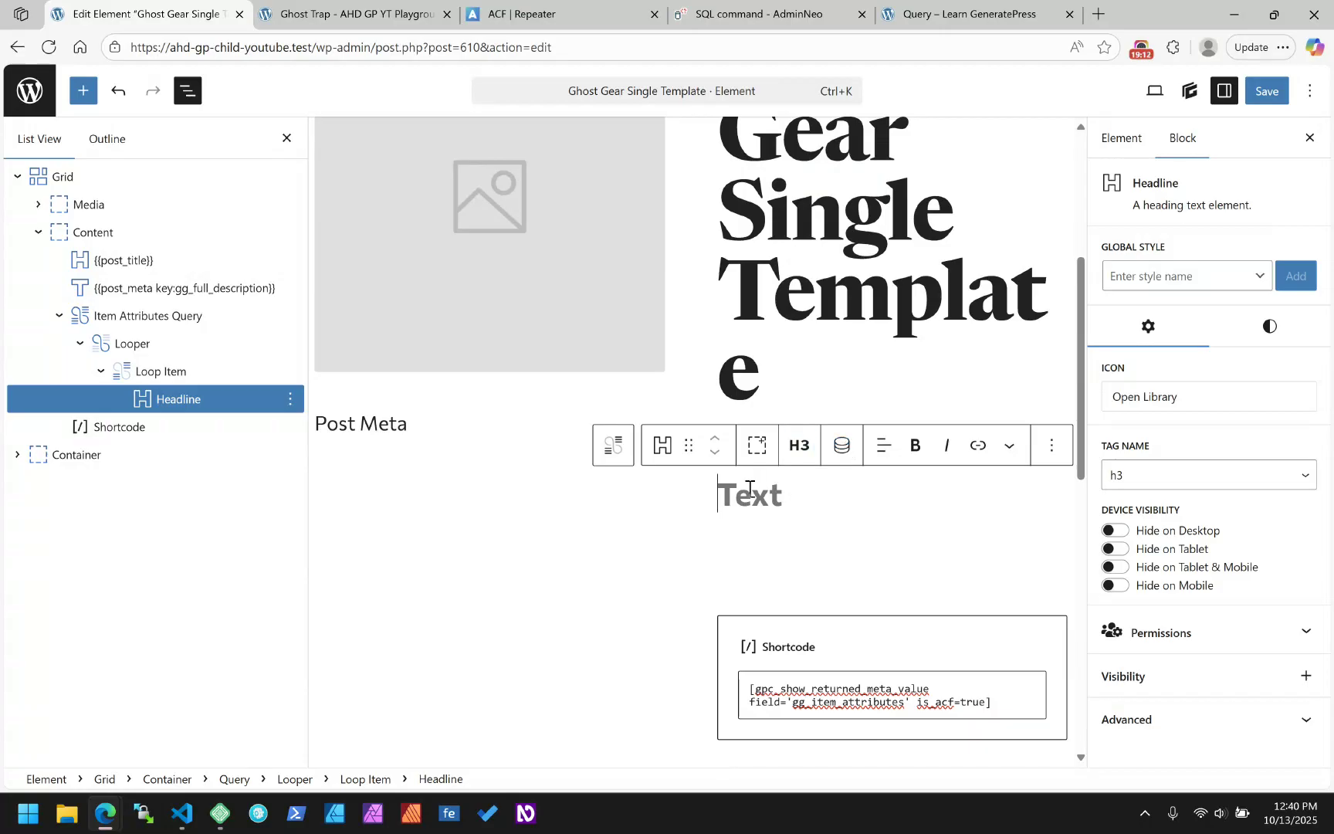
scroll(799, 287, "up", 3)
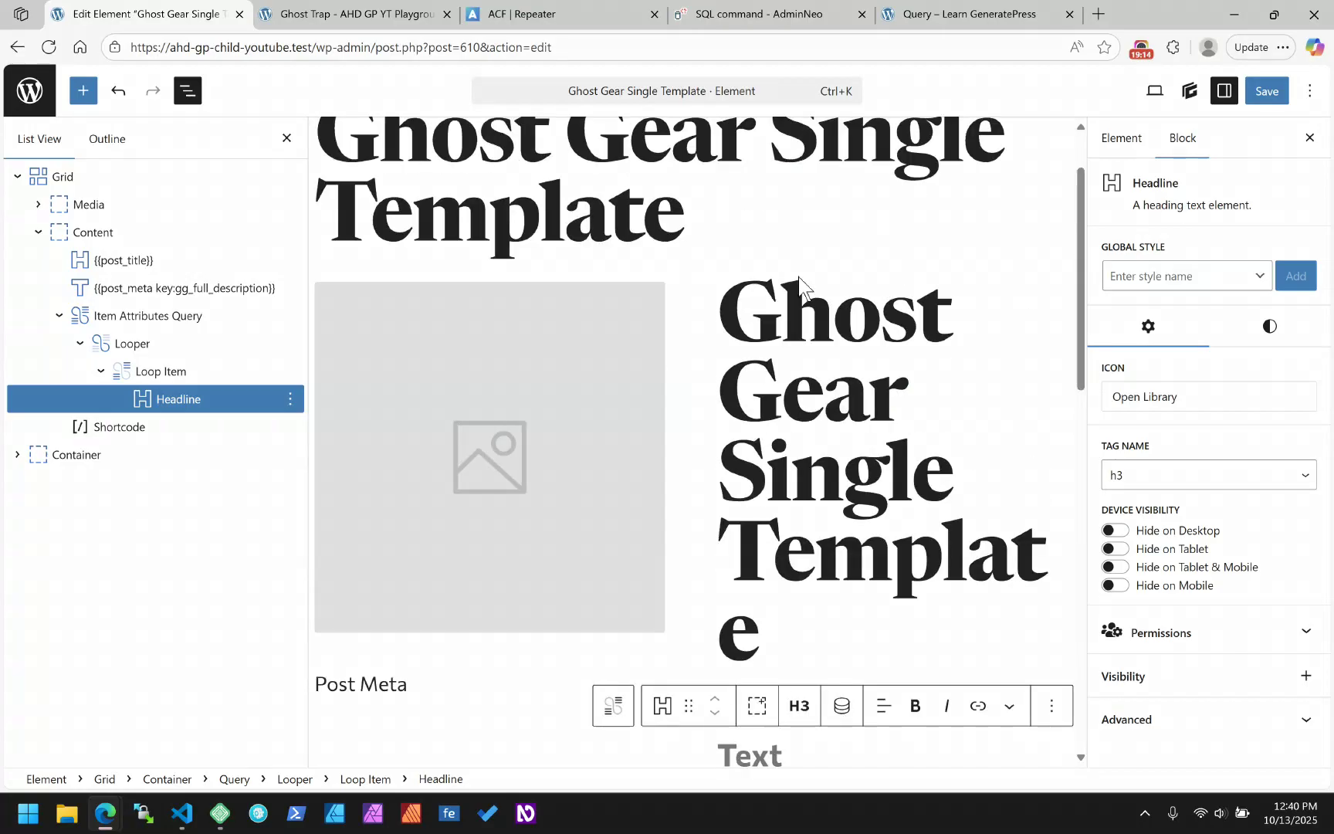
scroll(799, 287, "down", 4)
left_click(798, 359)
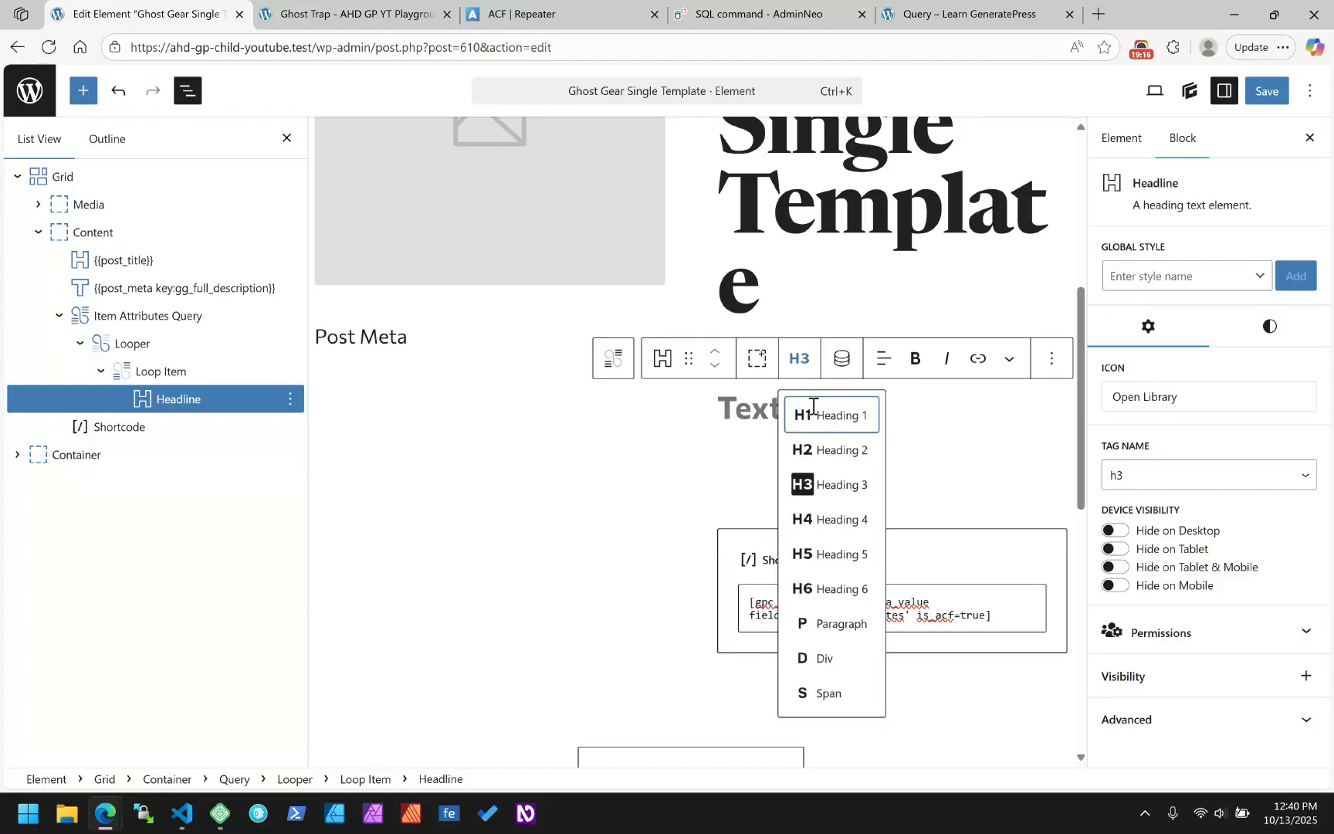
left_click(830, 449)
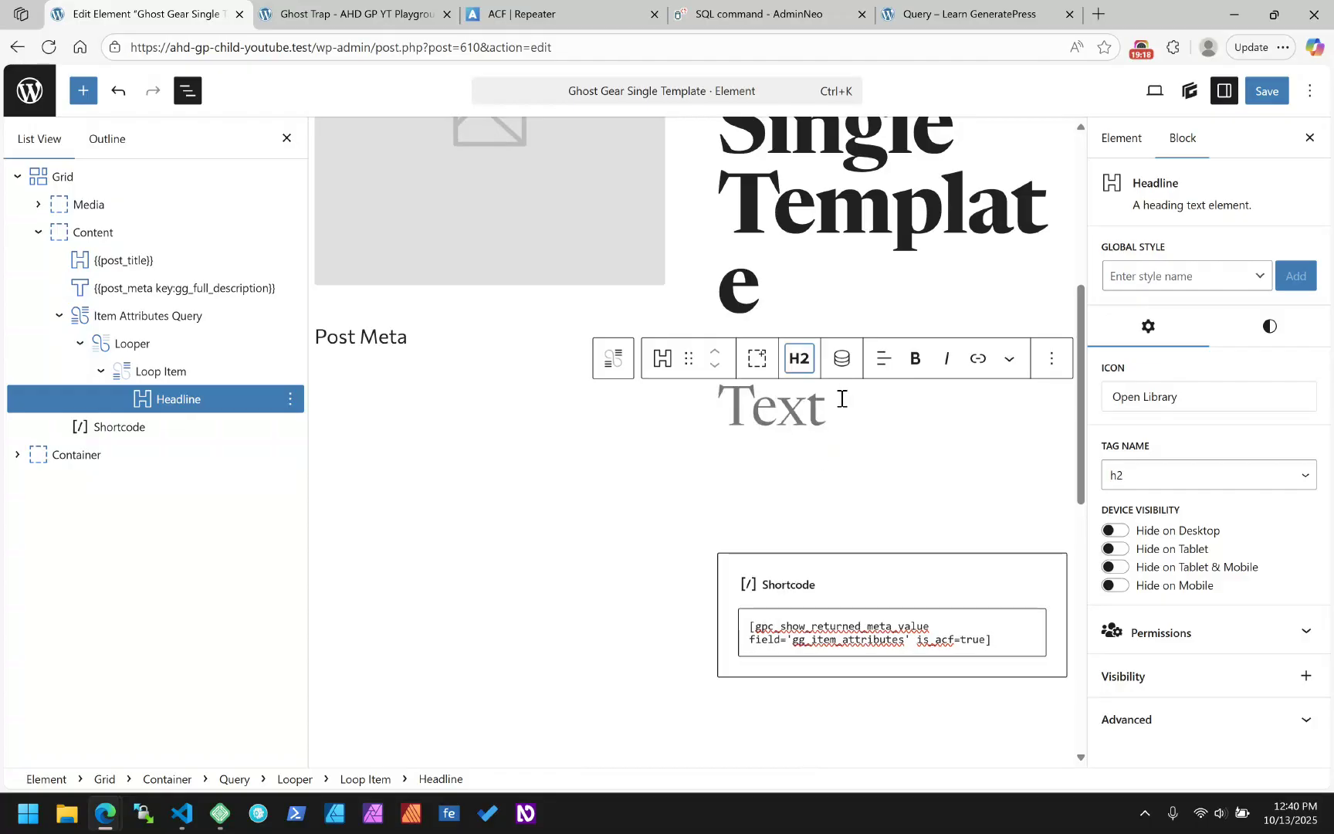
left_click(843, 360)
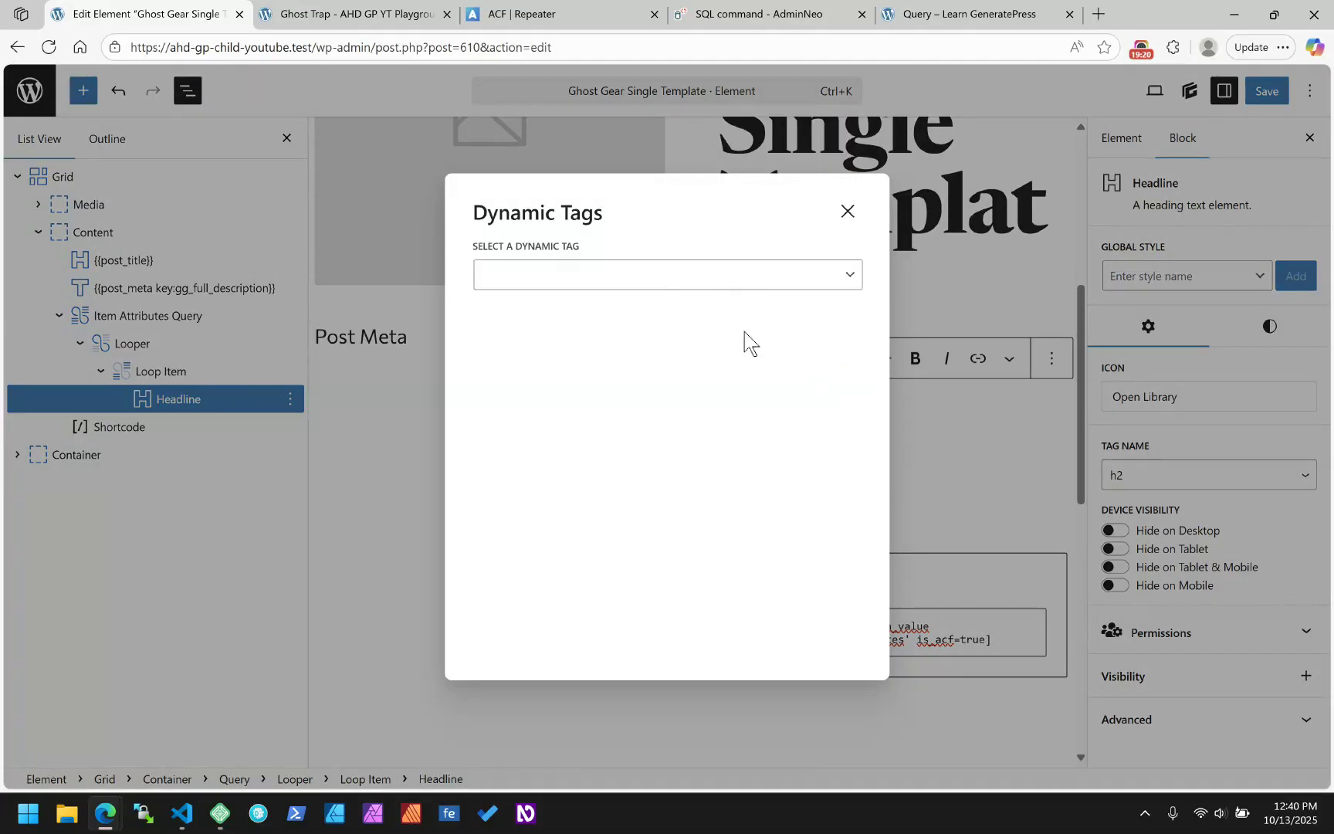
left_click(616, 275)
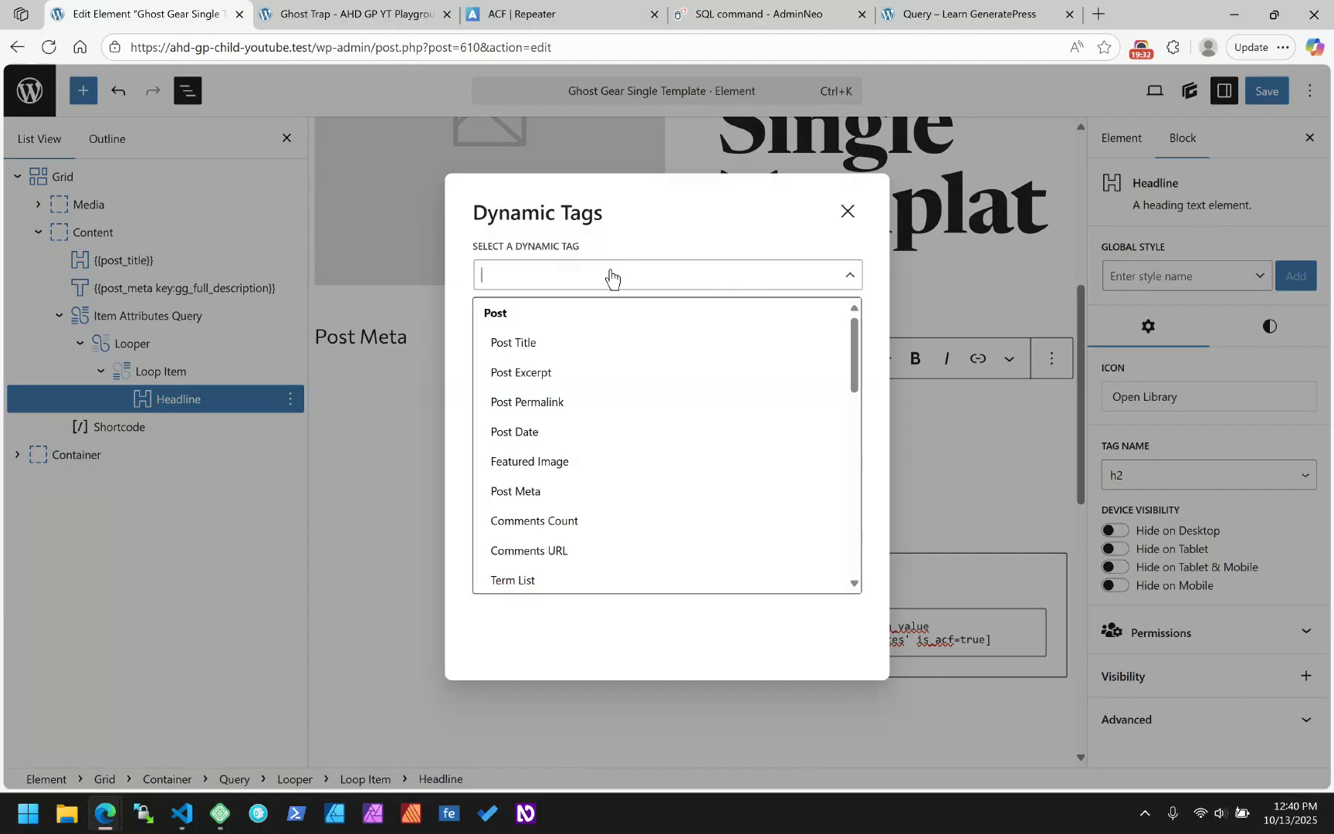
- Examine the array printout on the Ghost Trap page for the structure and attr_name key of its first item
left_click(363, 14)
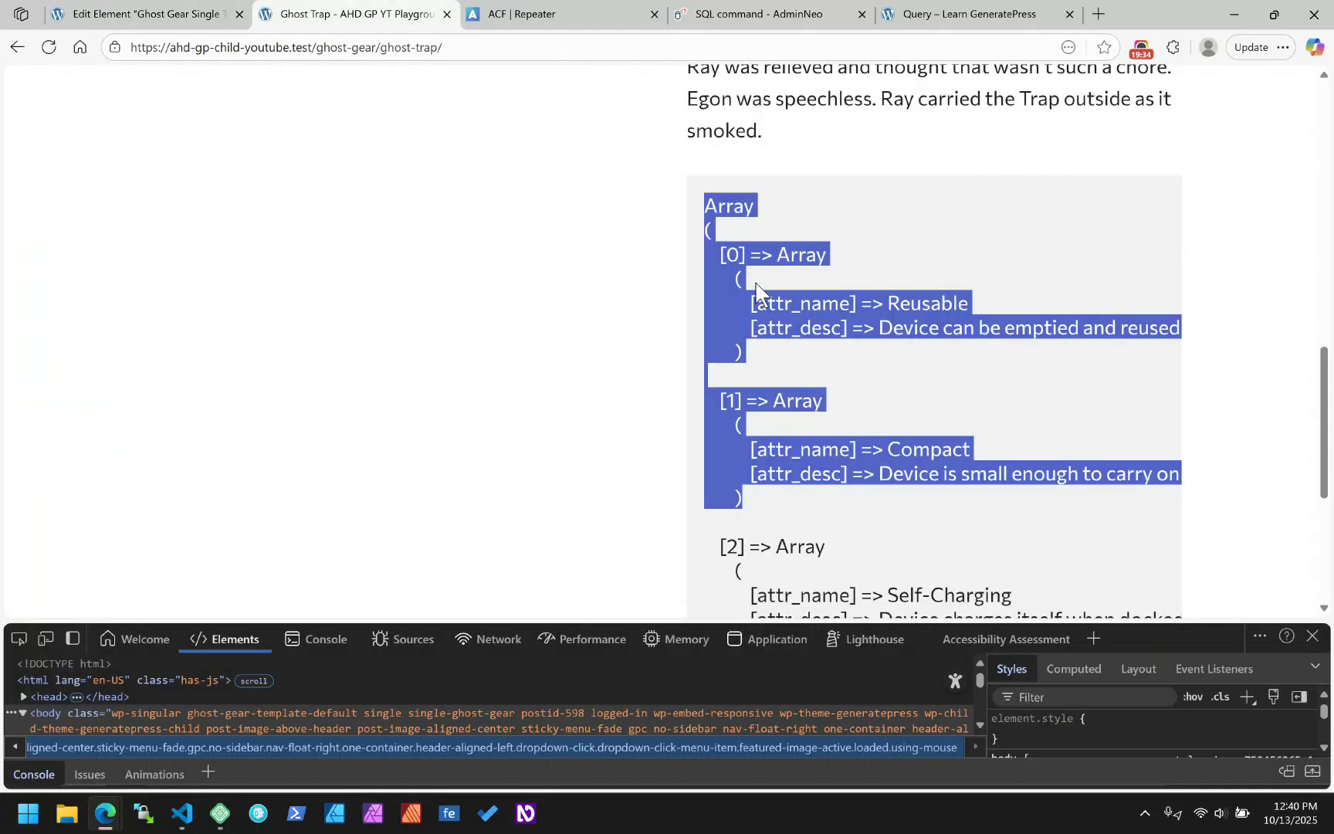
left_click(741, 252)
left_click_drag(729, 205, 751, 232)
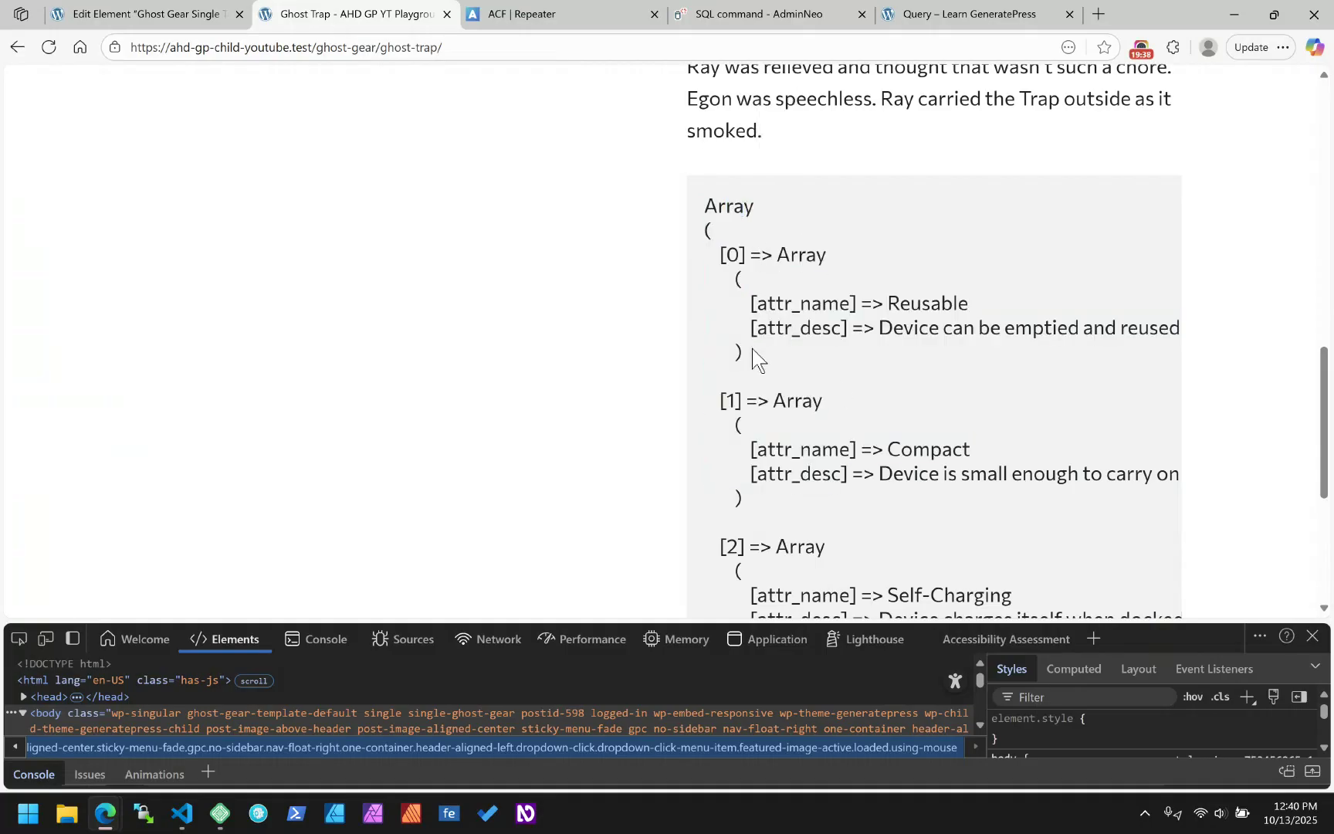
left_click_drag(752, 349, 729, 254)
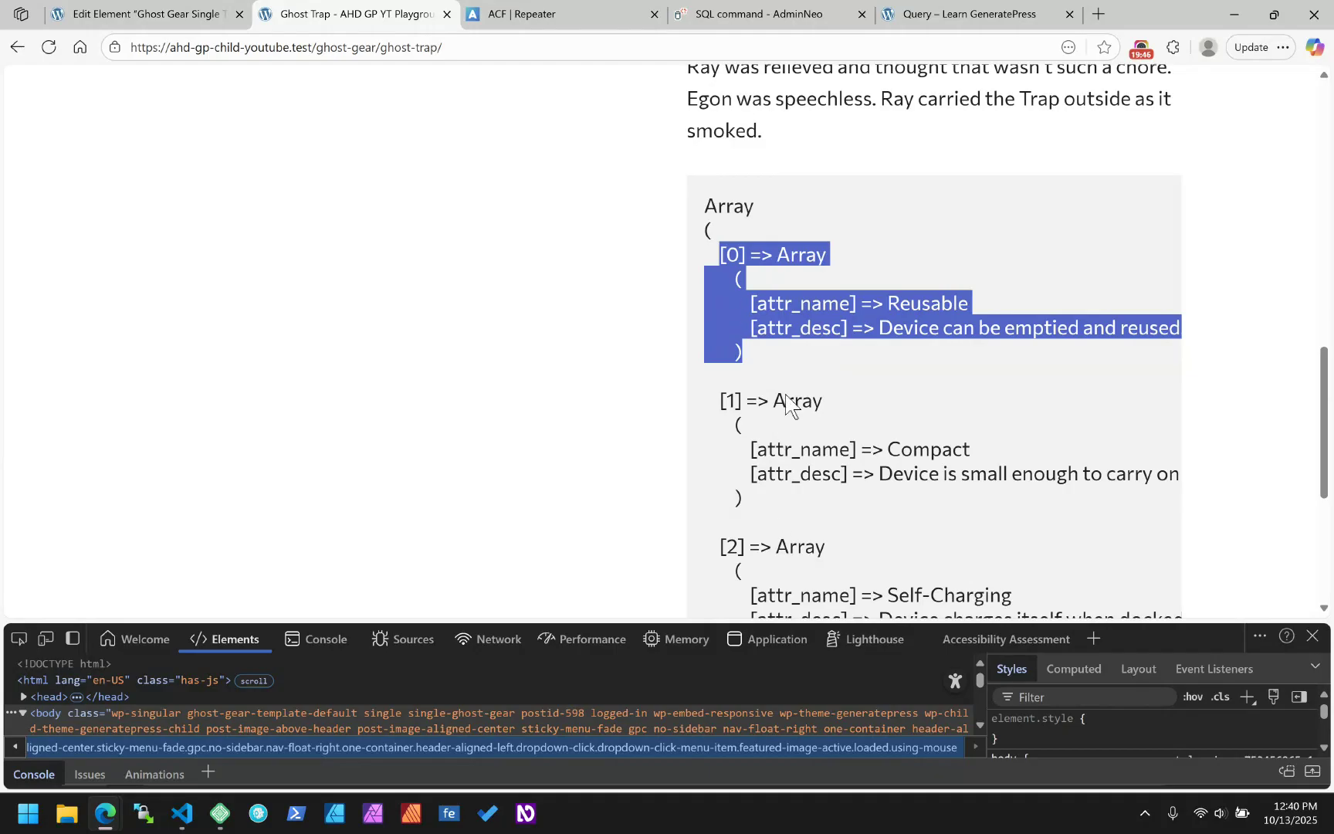
double_click(803, 308)
triple_click(804, 307)
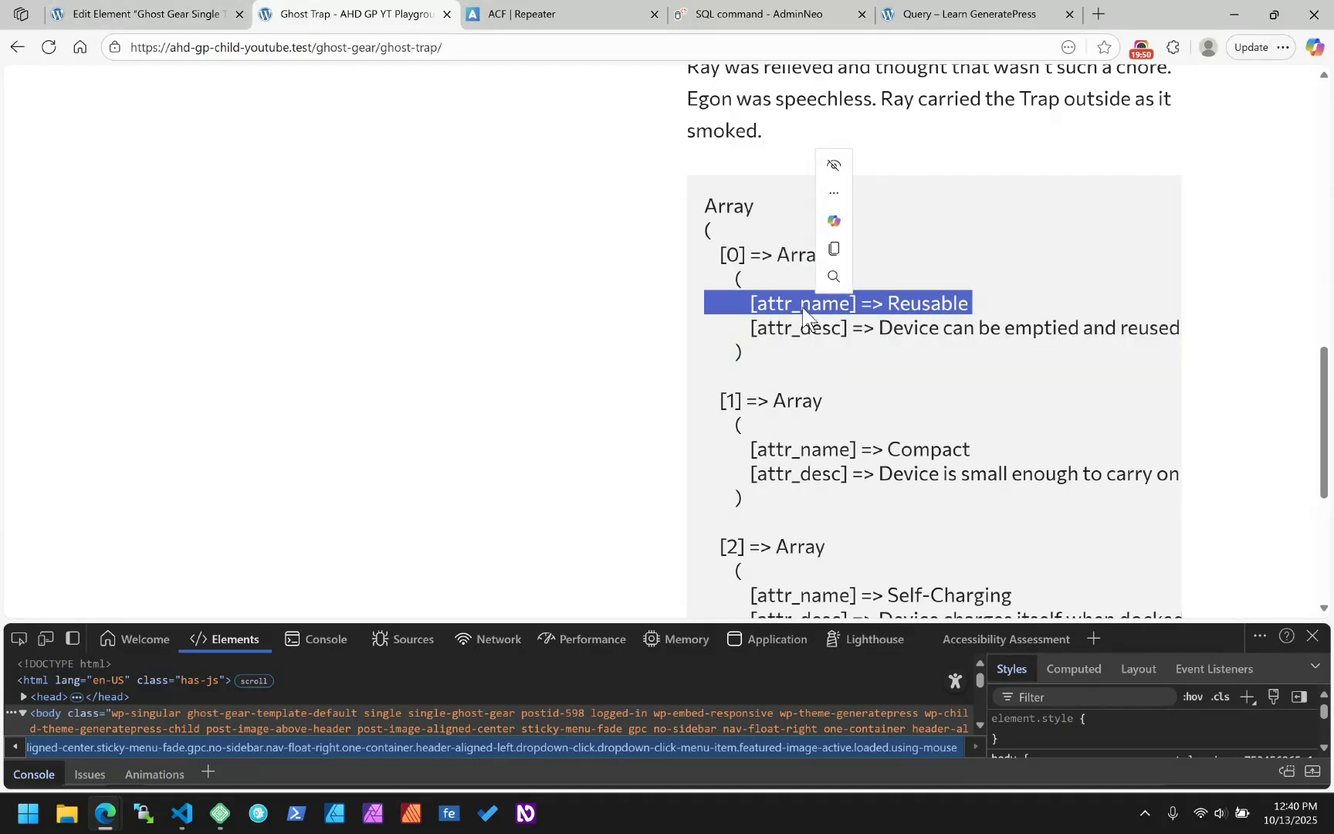
double_click(800, 308)
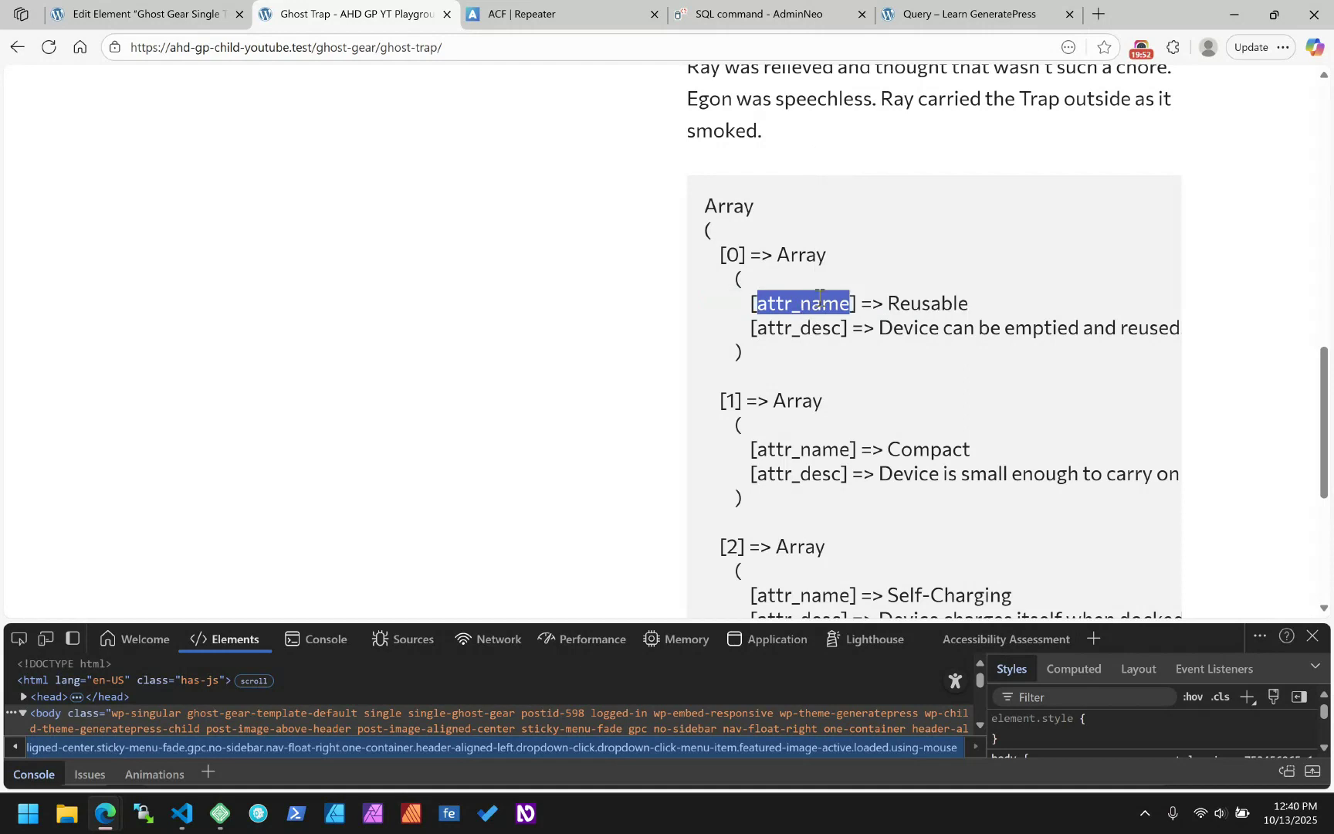
- Back in the template editor, insert a Loop Item dynamic tag with meta key attr_name into the H2 headline
left_click(202, 14)
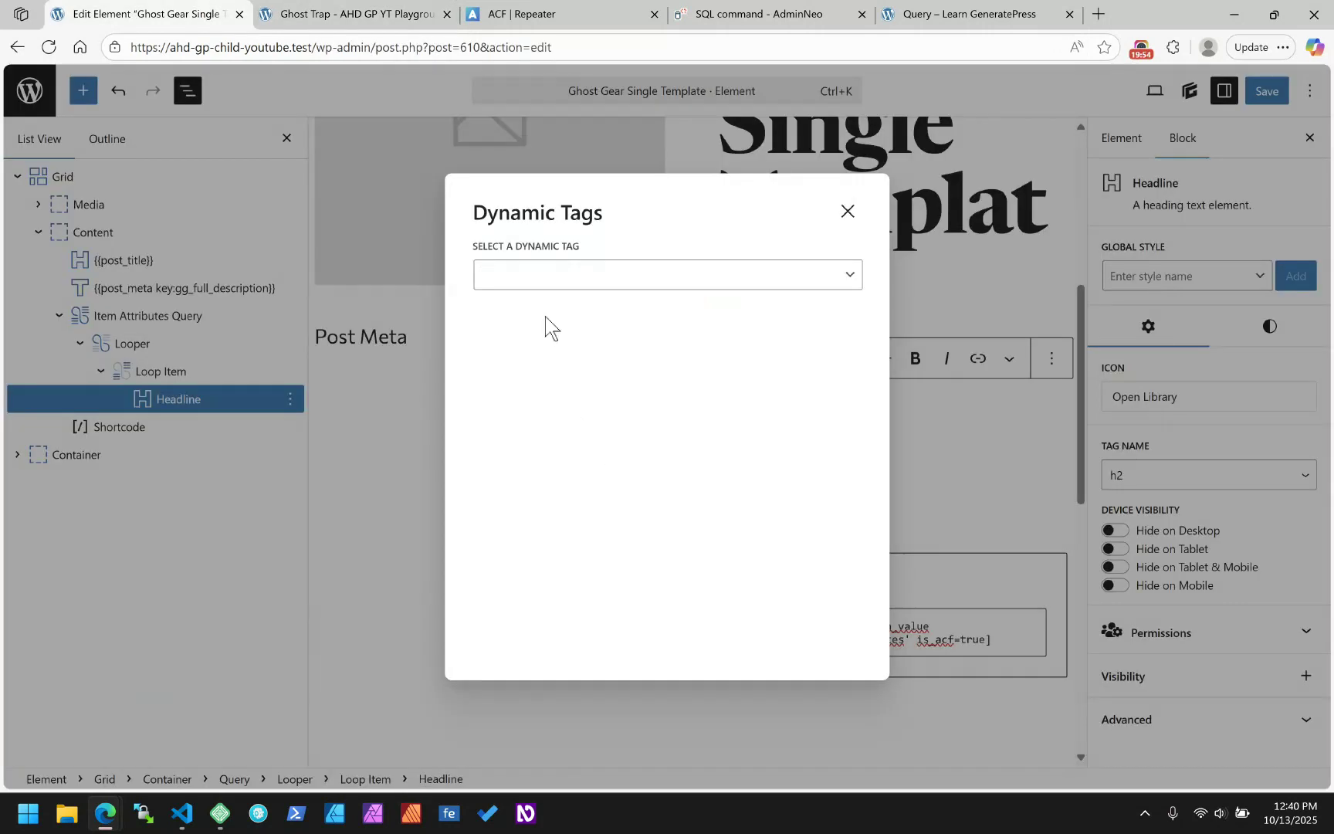
left_click(539, 285)
scroll(568, 368, "down", 10)
left_click(540, 577)
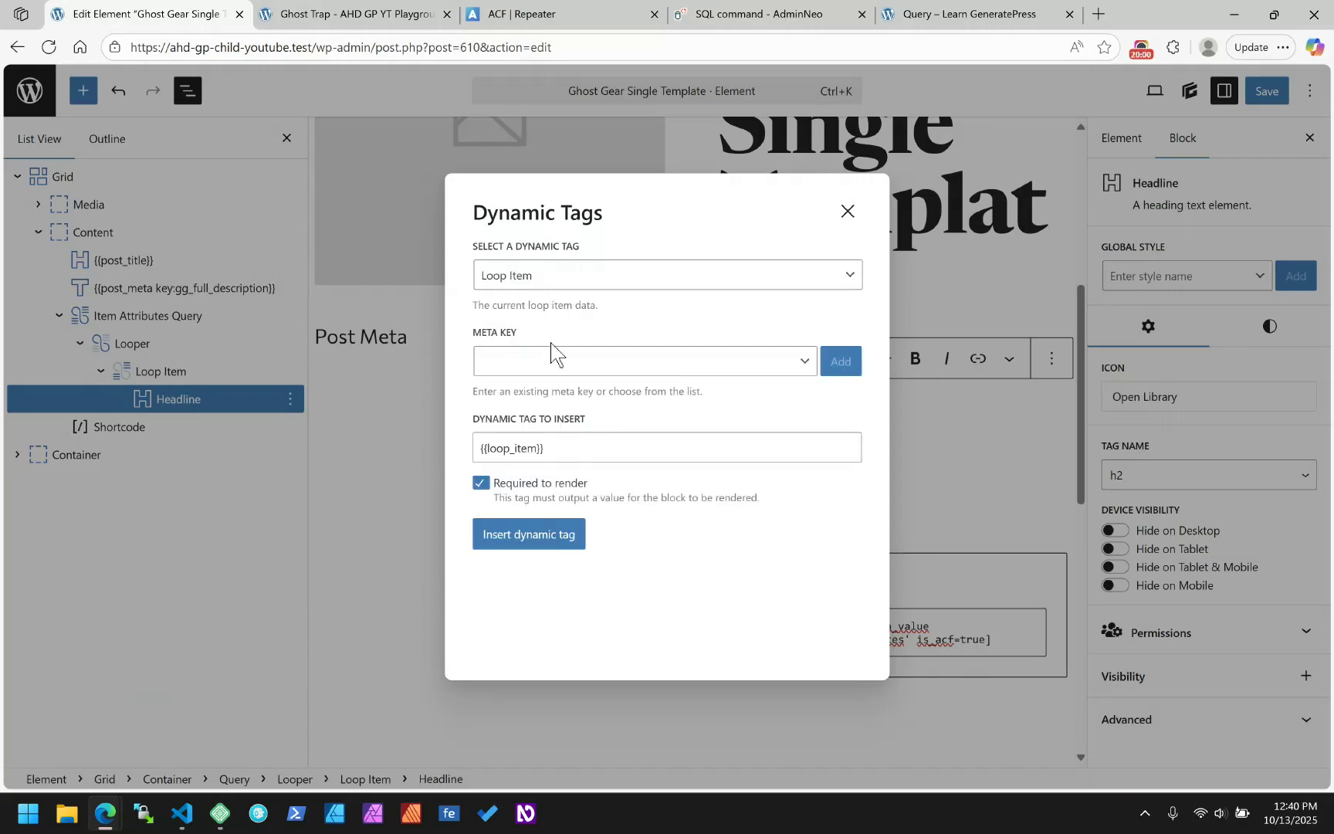
left_click(653, 376)
left_click(542, 396)
left_click(515, 545)
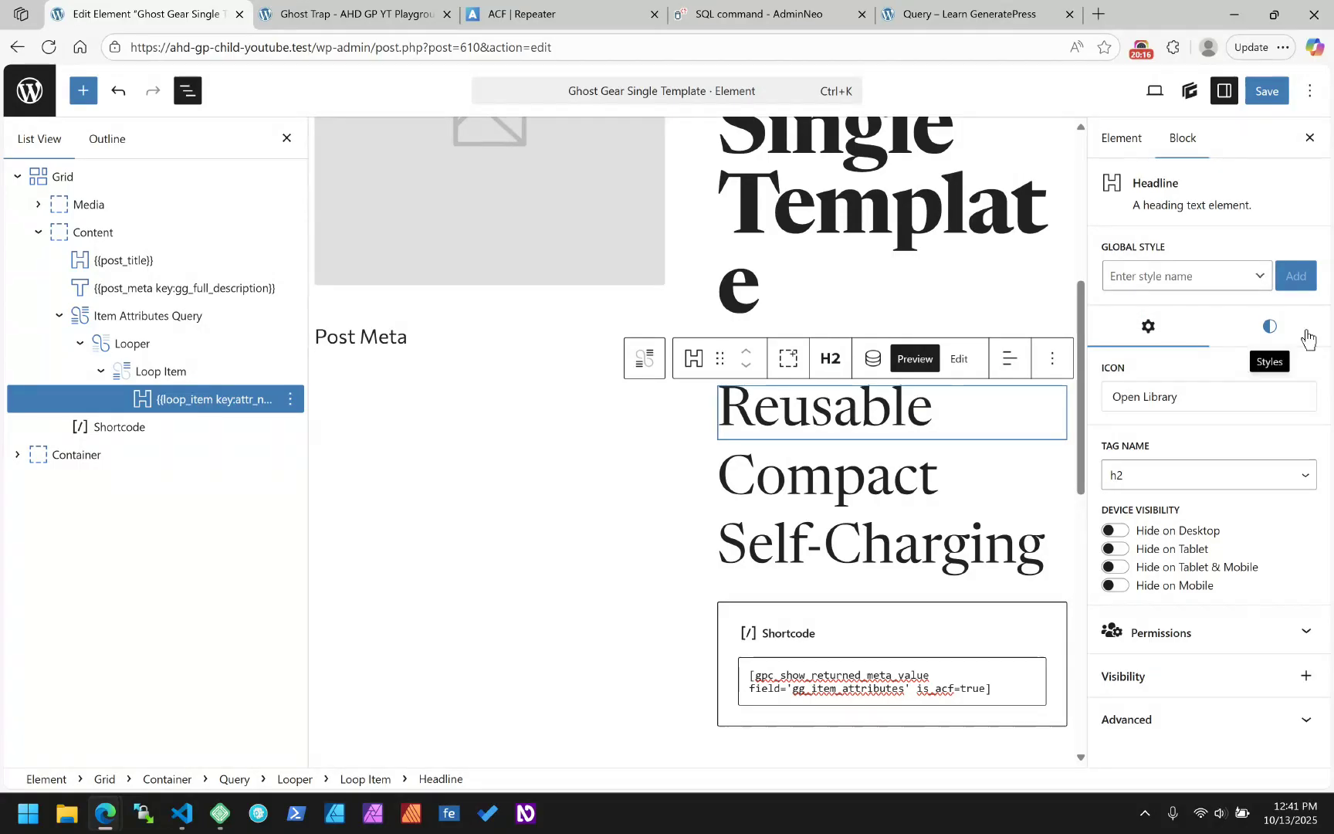
left_click(1168, 722)
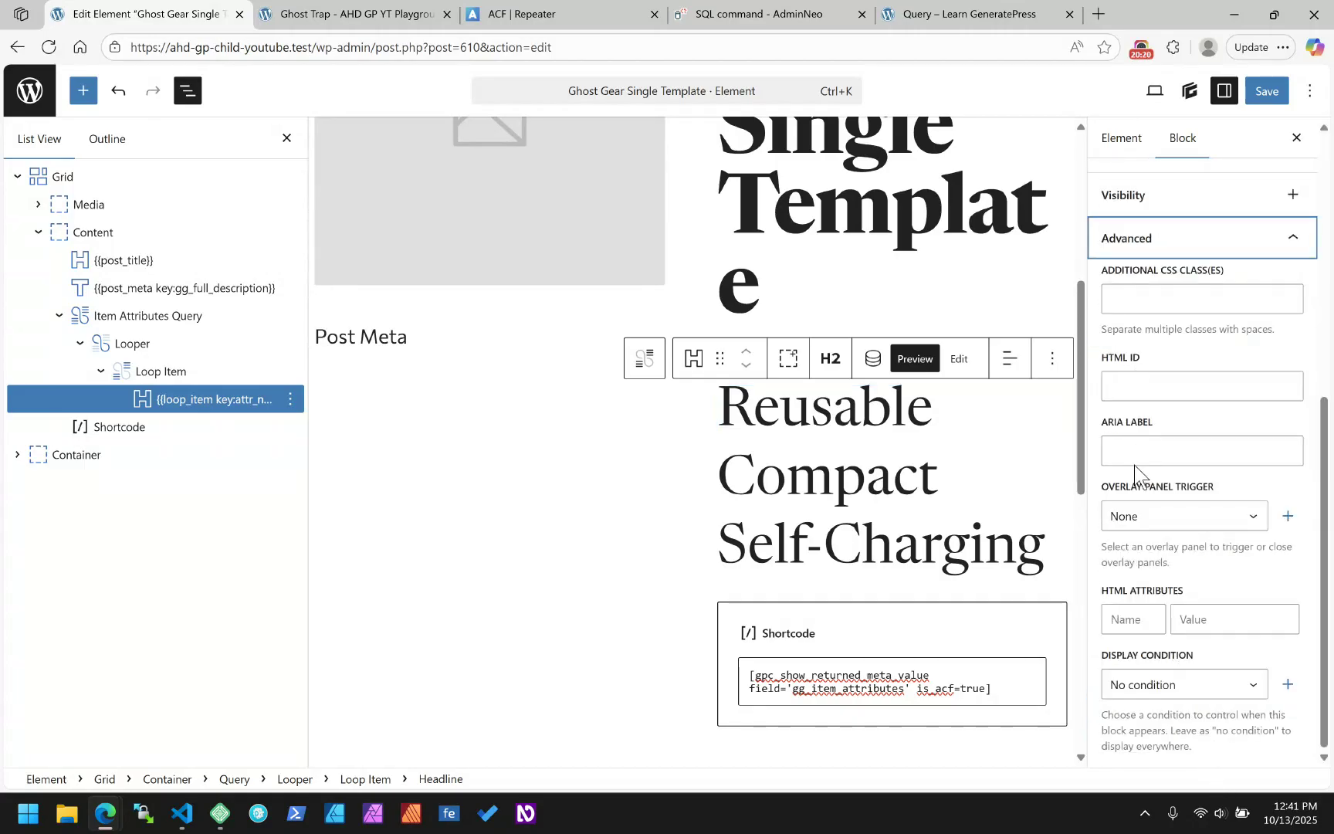
left_click(1142, 300)
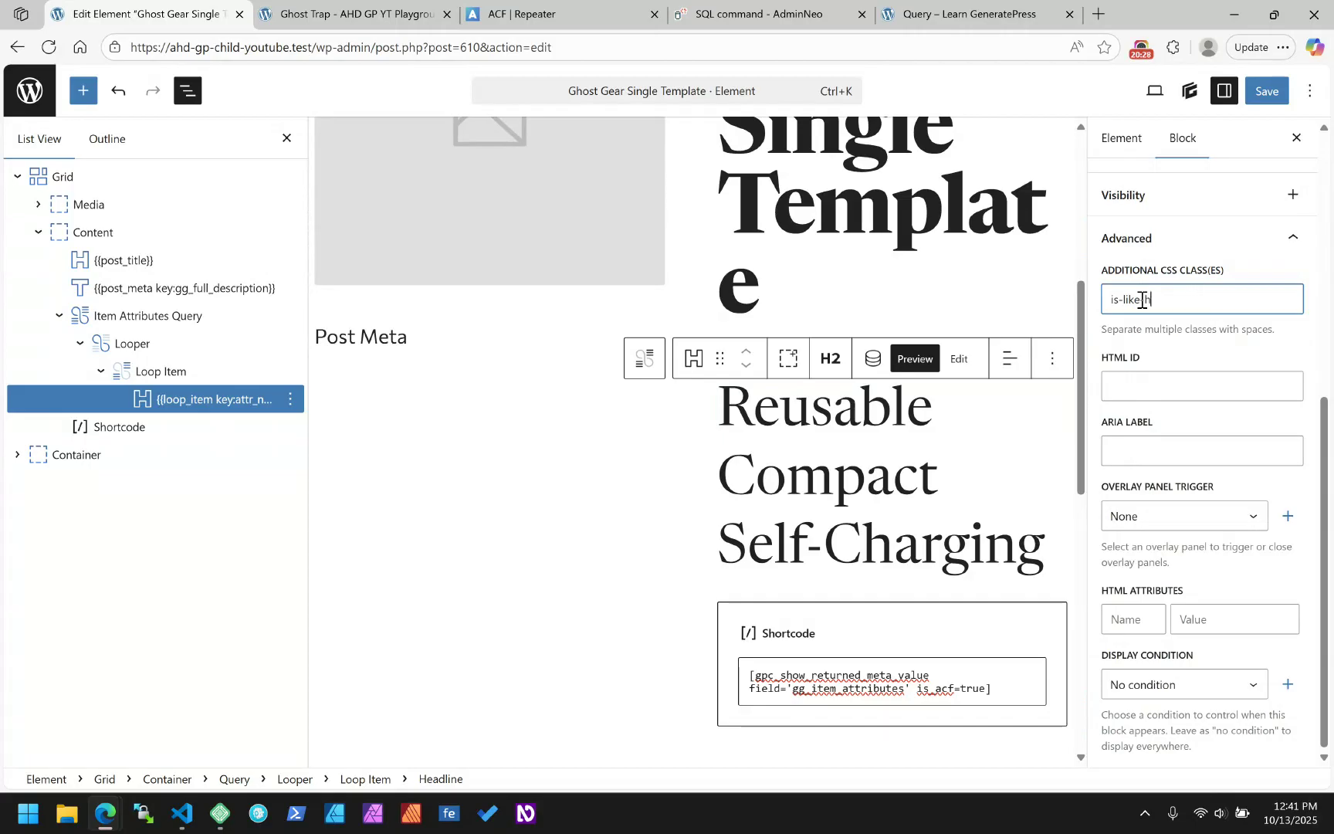
key("Tab")
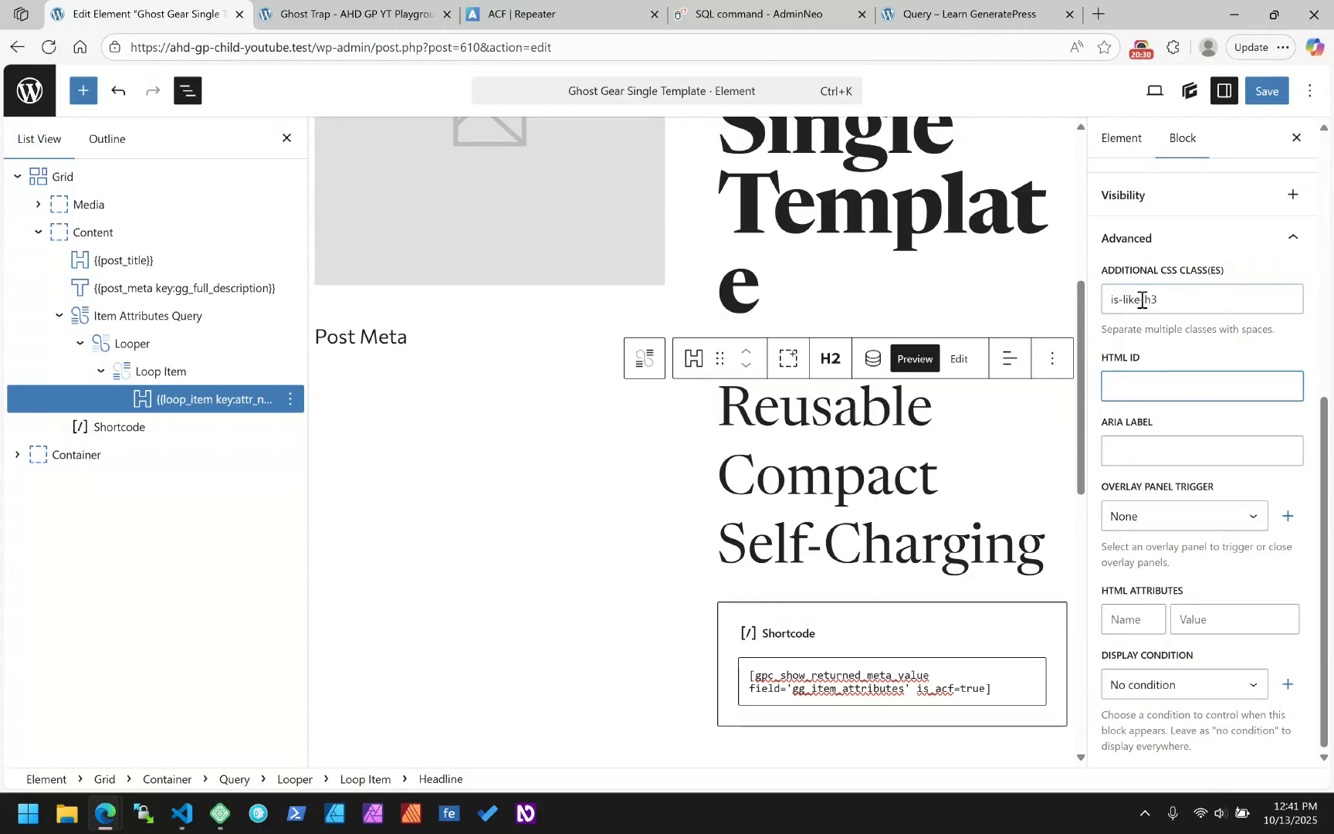
left_click(191, 815)
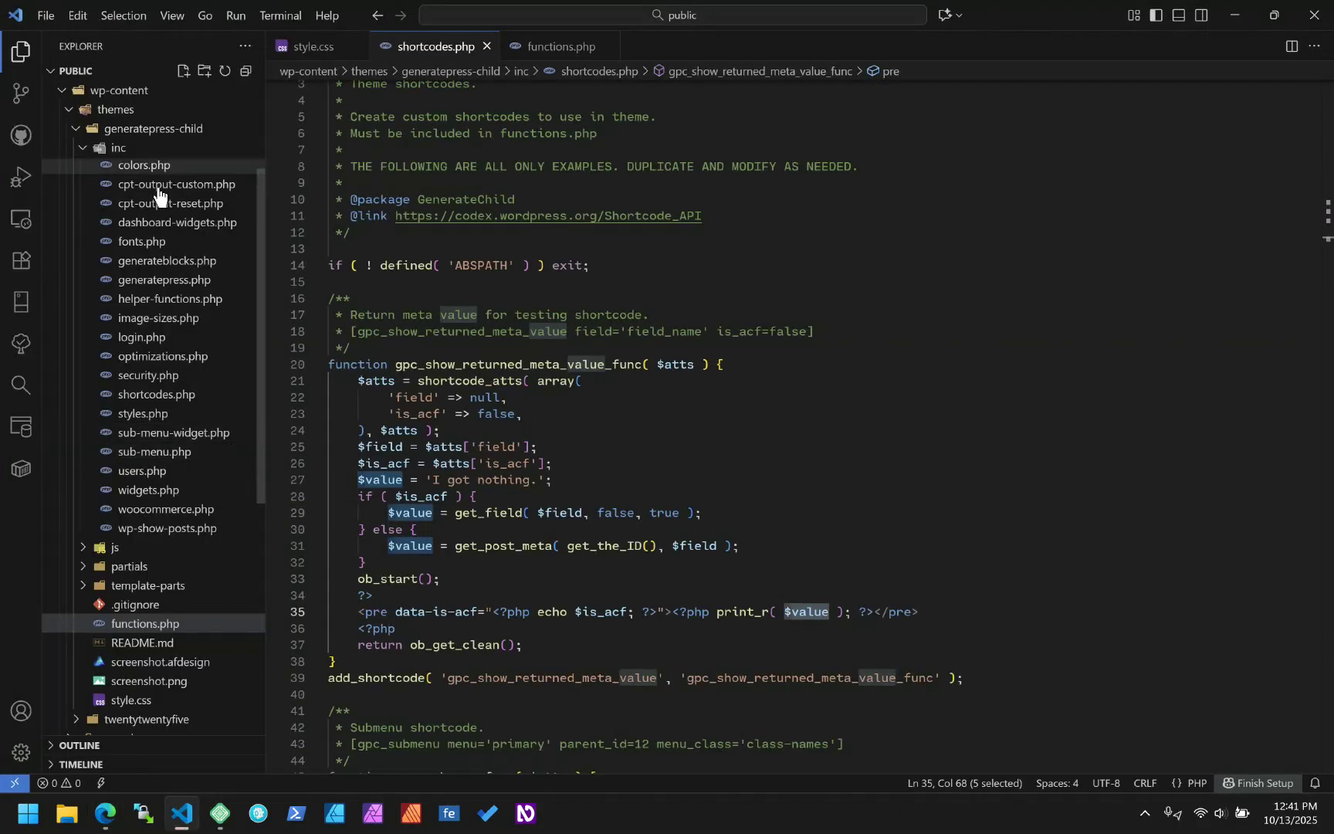
scroll(159, 232, "up", 4)
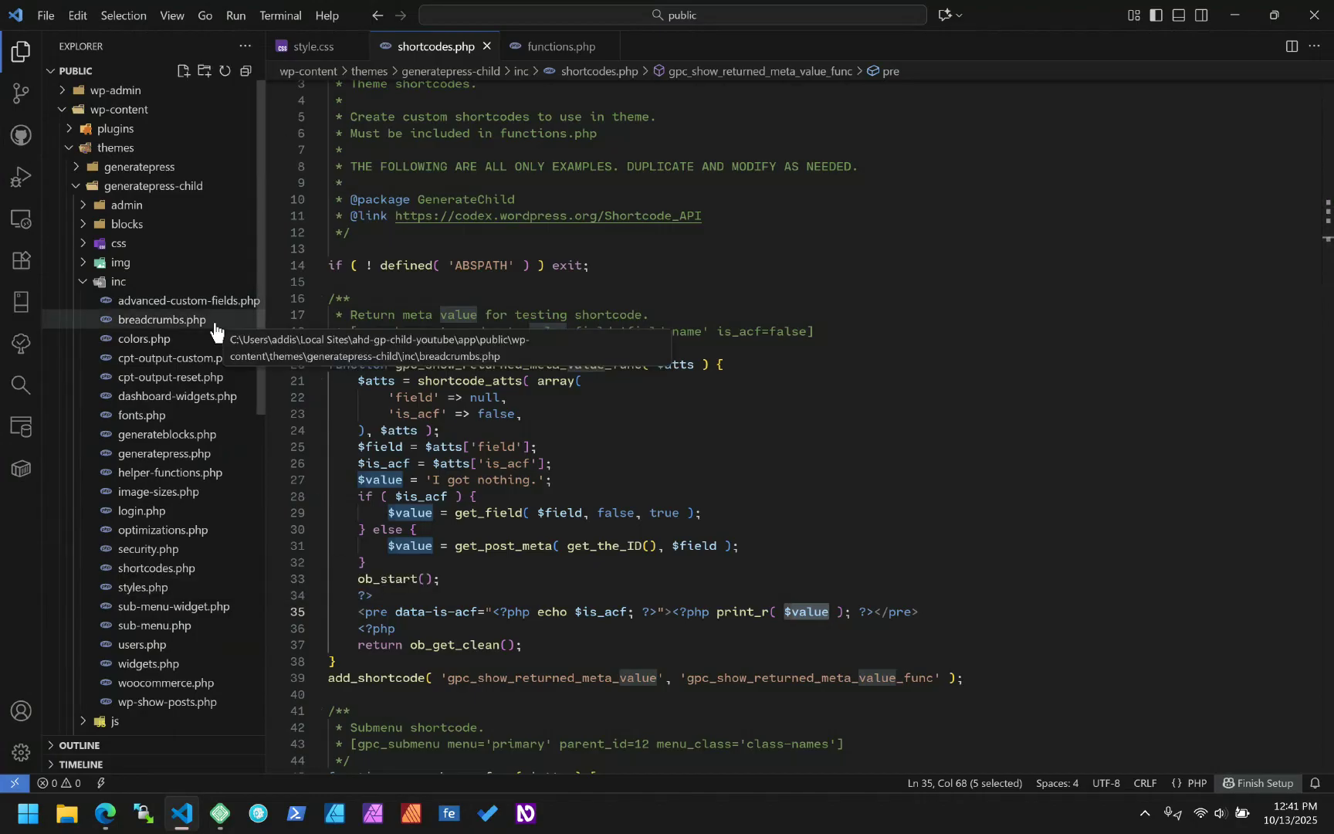
mouse_move(105, 813)
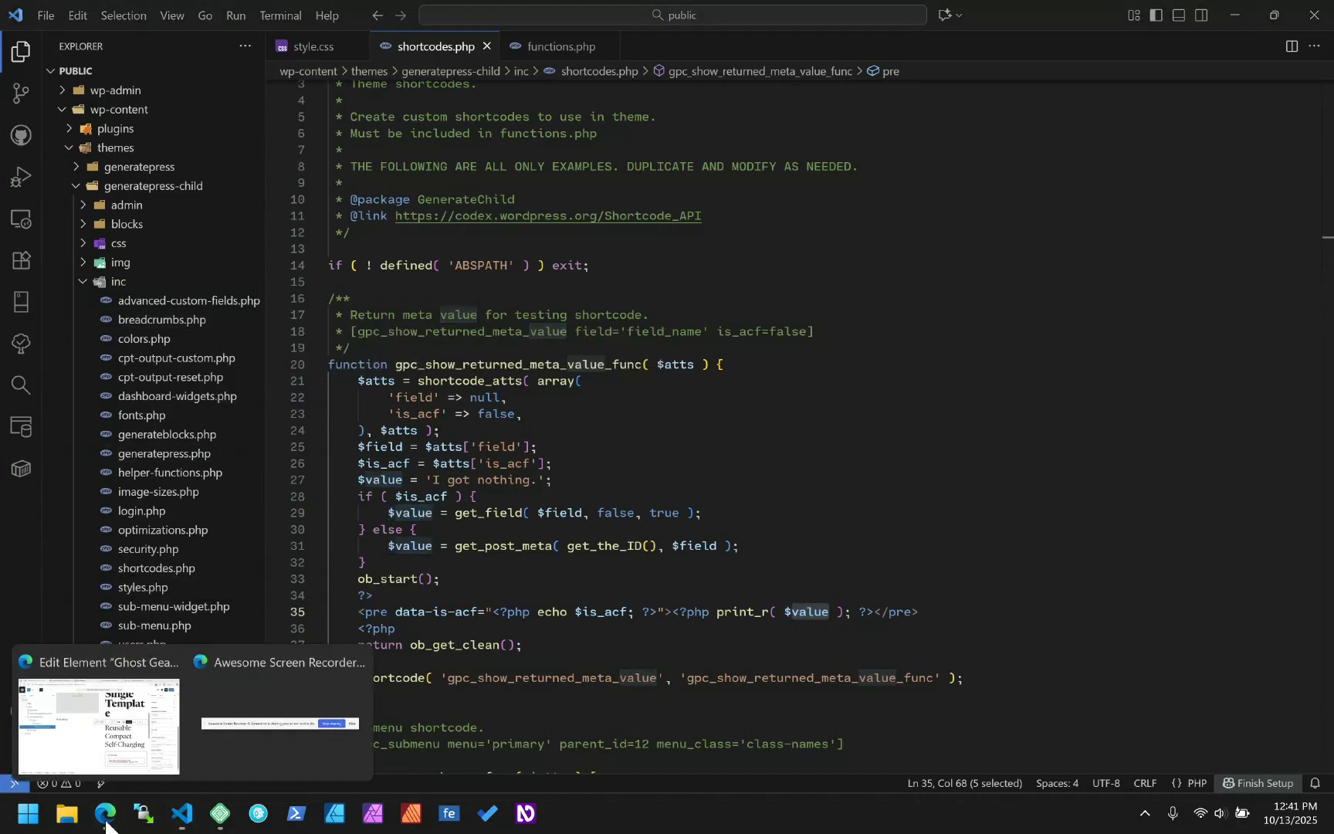
left_click(147, 760)
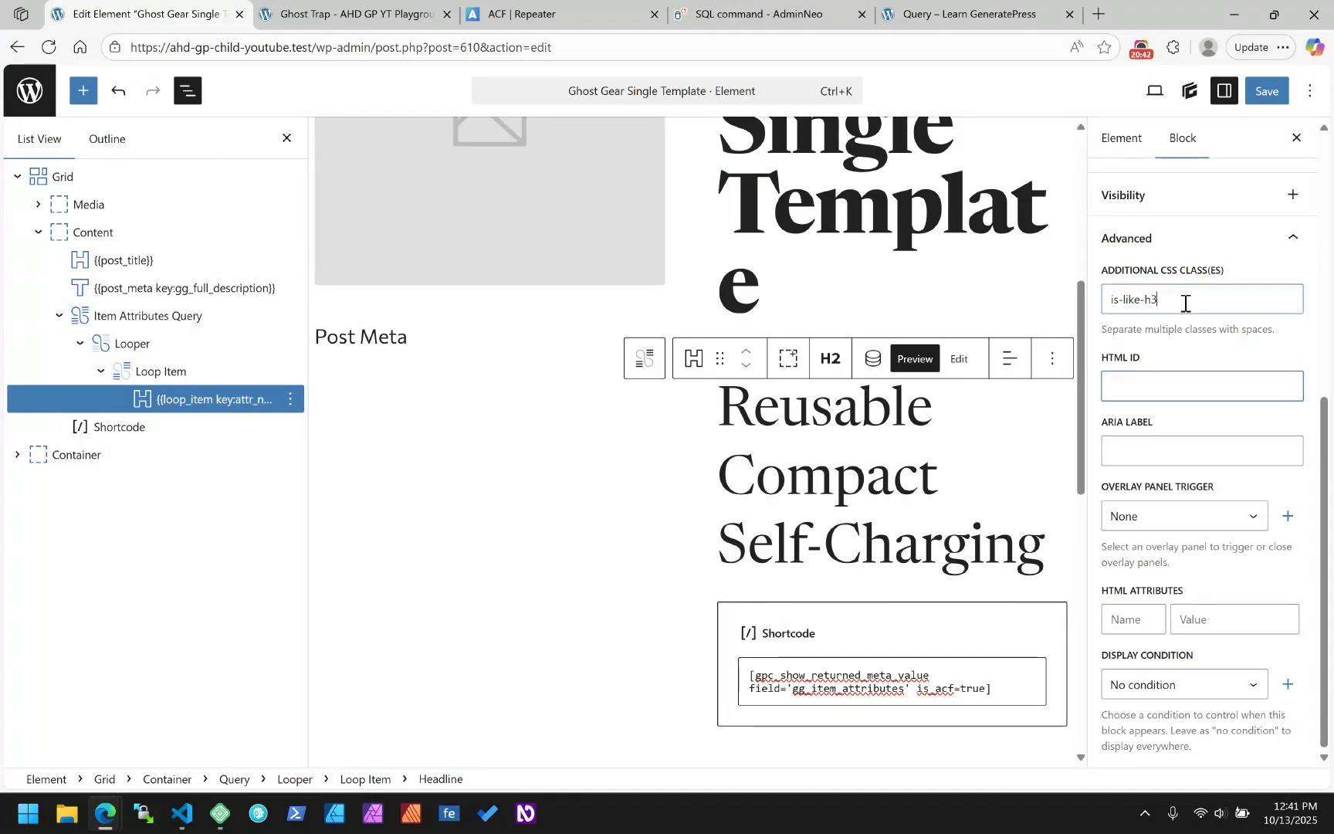
left_click_drag(1185, 301, 1050, 309)
key("BackSpace")
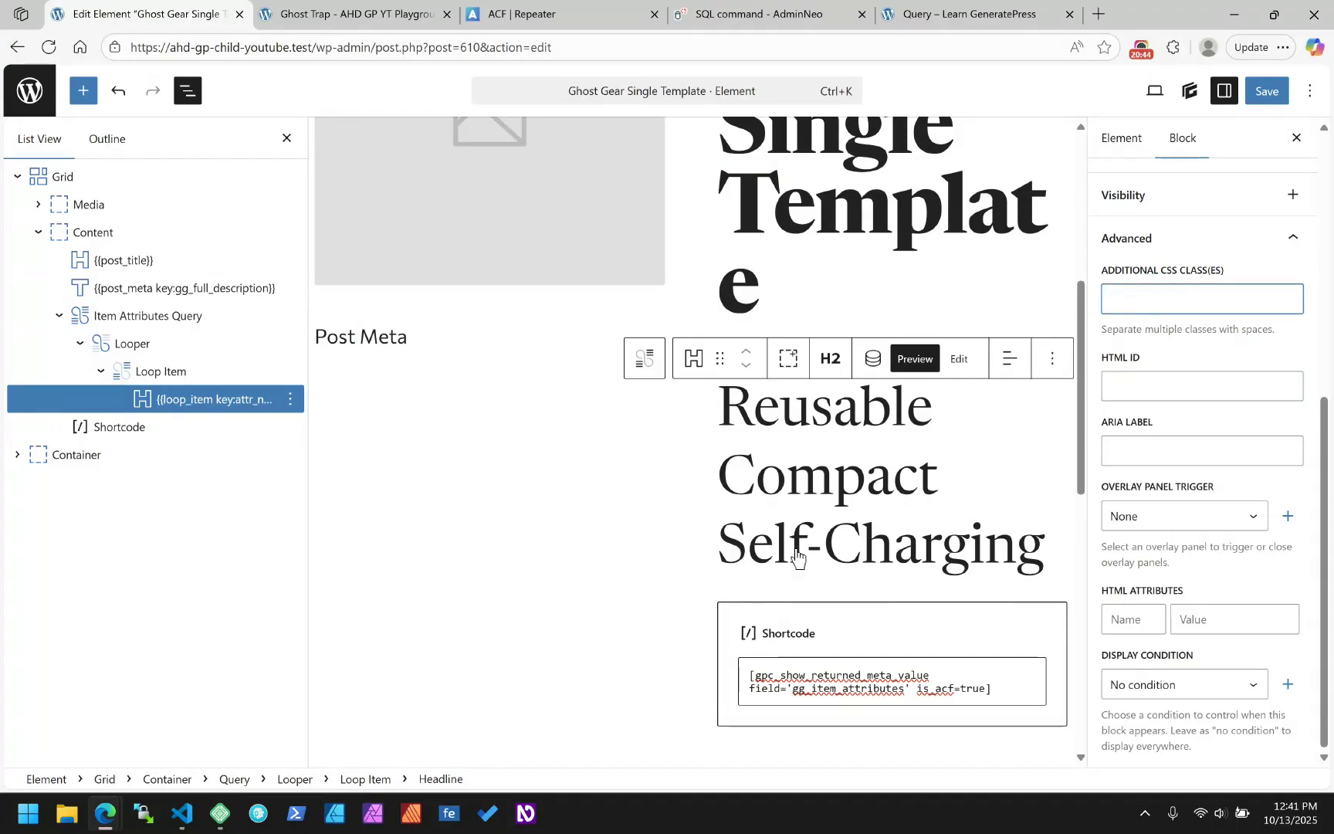
- Add a Text block after the attribute name headline inside the Loop Item, keeping its Paragraph tag
left_click(886, 423)
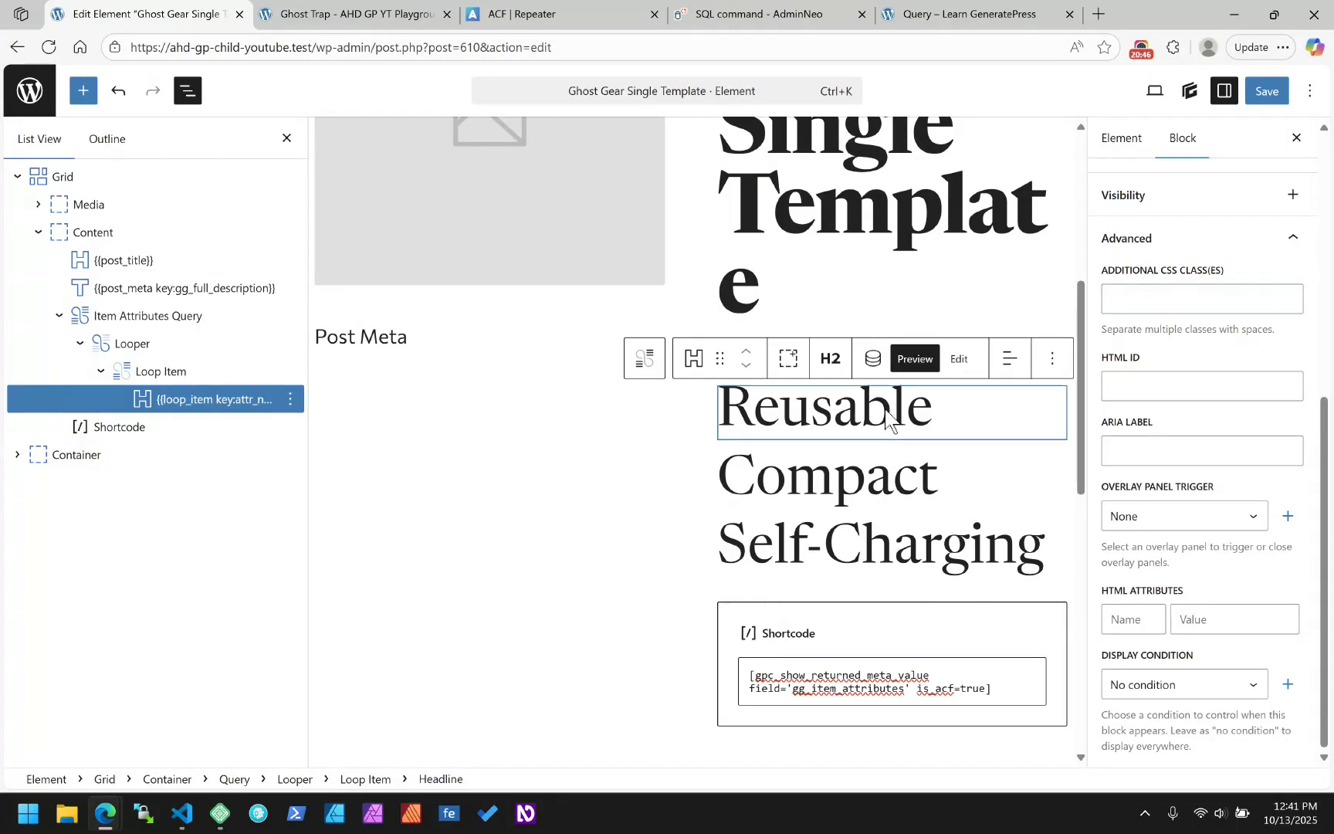
left_click(290, 399)
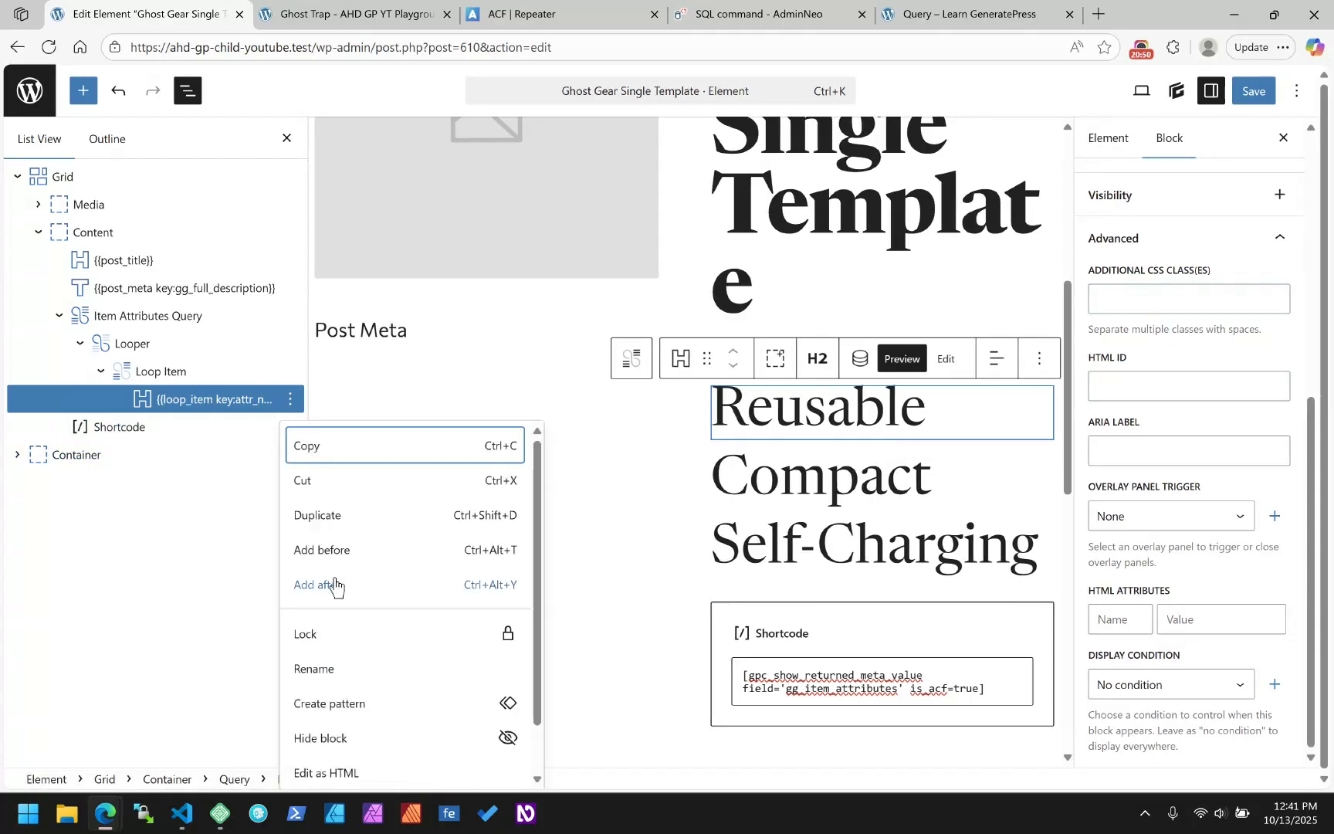
left_click(393, 585)
type("/")
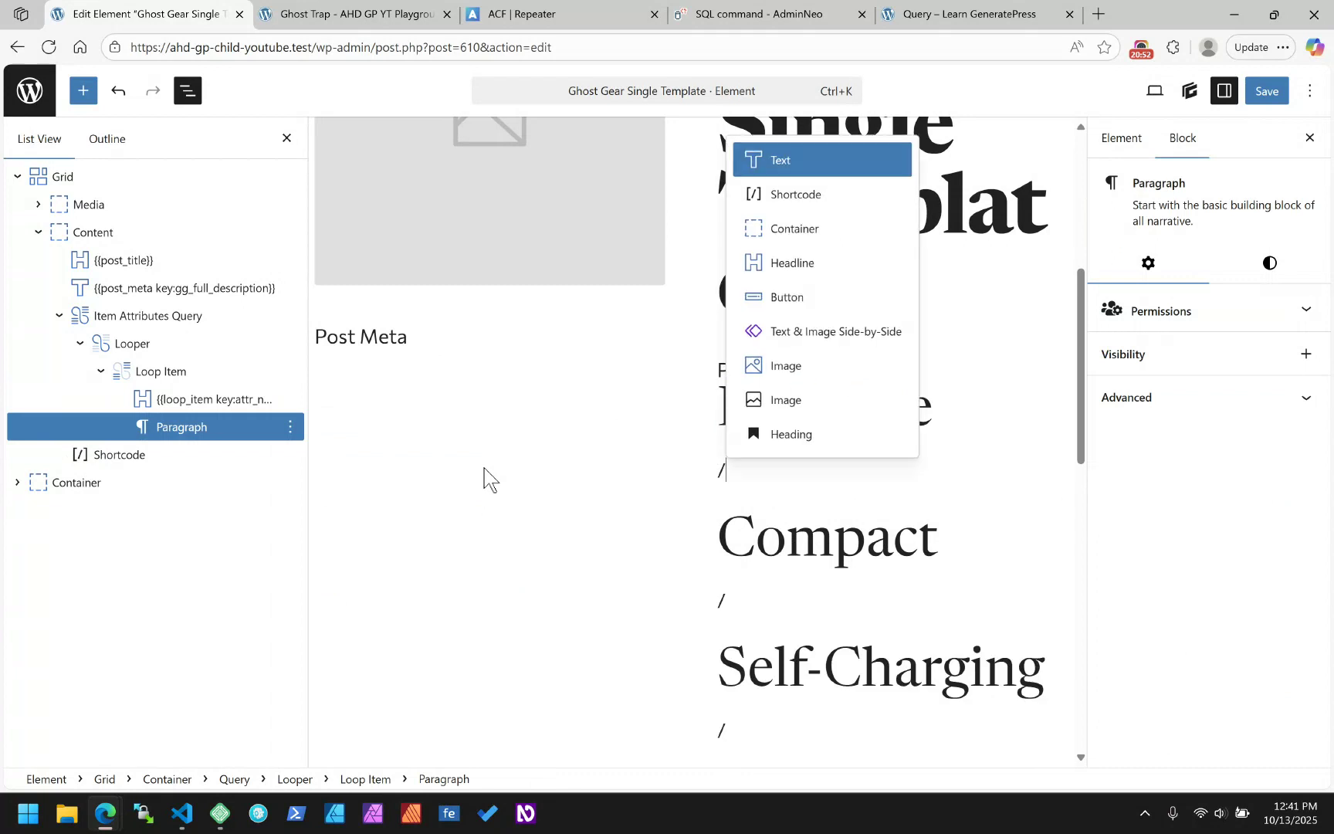
key("Return")
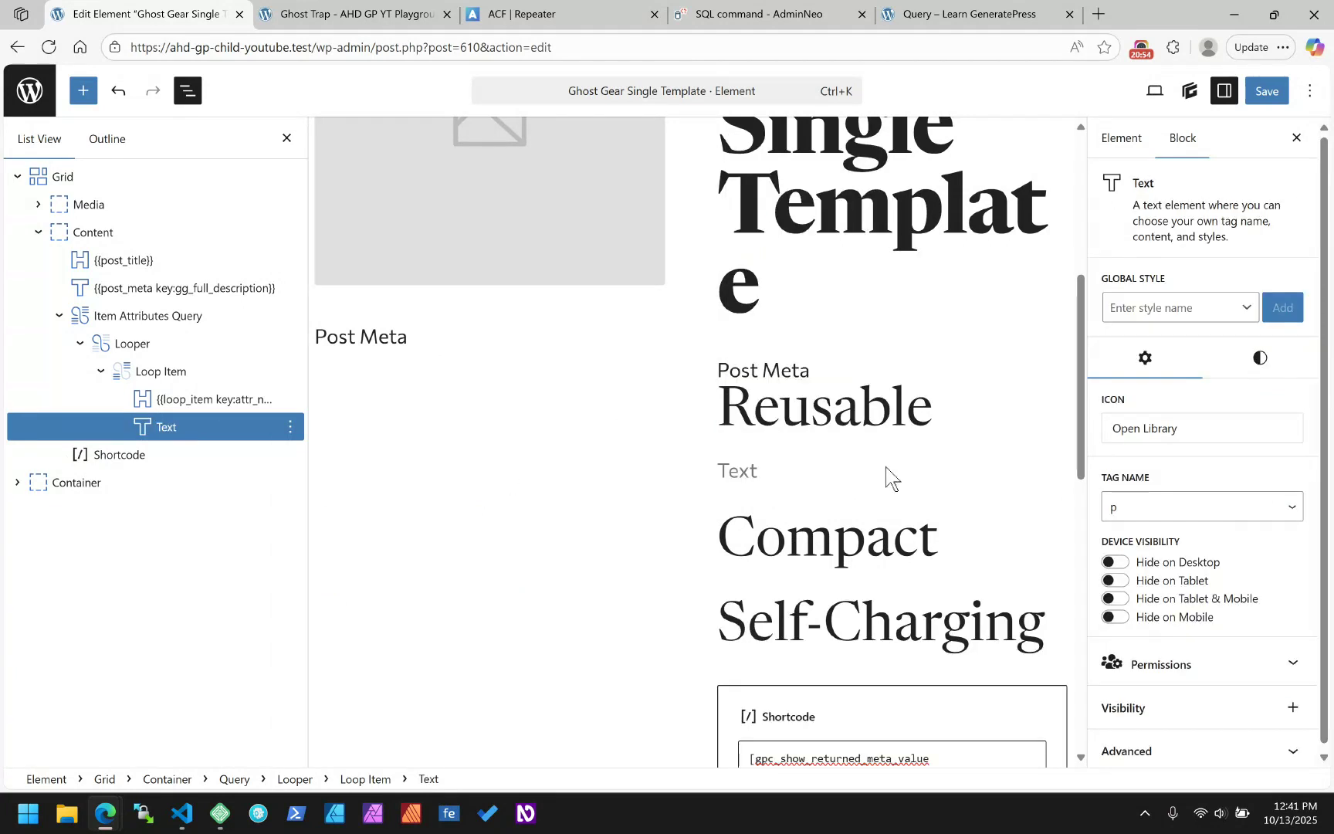
left_click(800, 426)
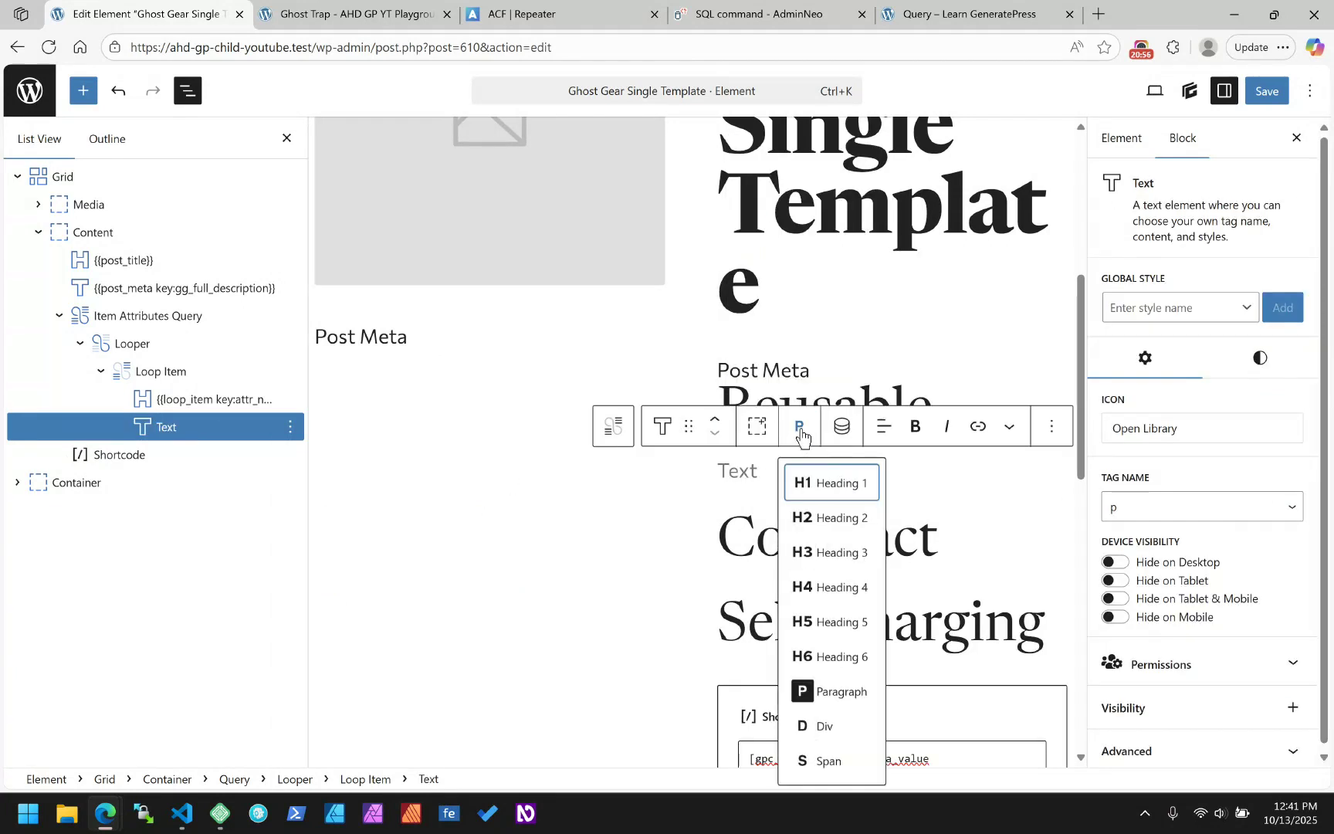
key("Escape")
- Insert a Loop Item dynamic tag with meta key attr_desc into the paragraph Text block below the attribute headline
left_click(741, 471)
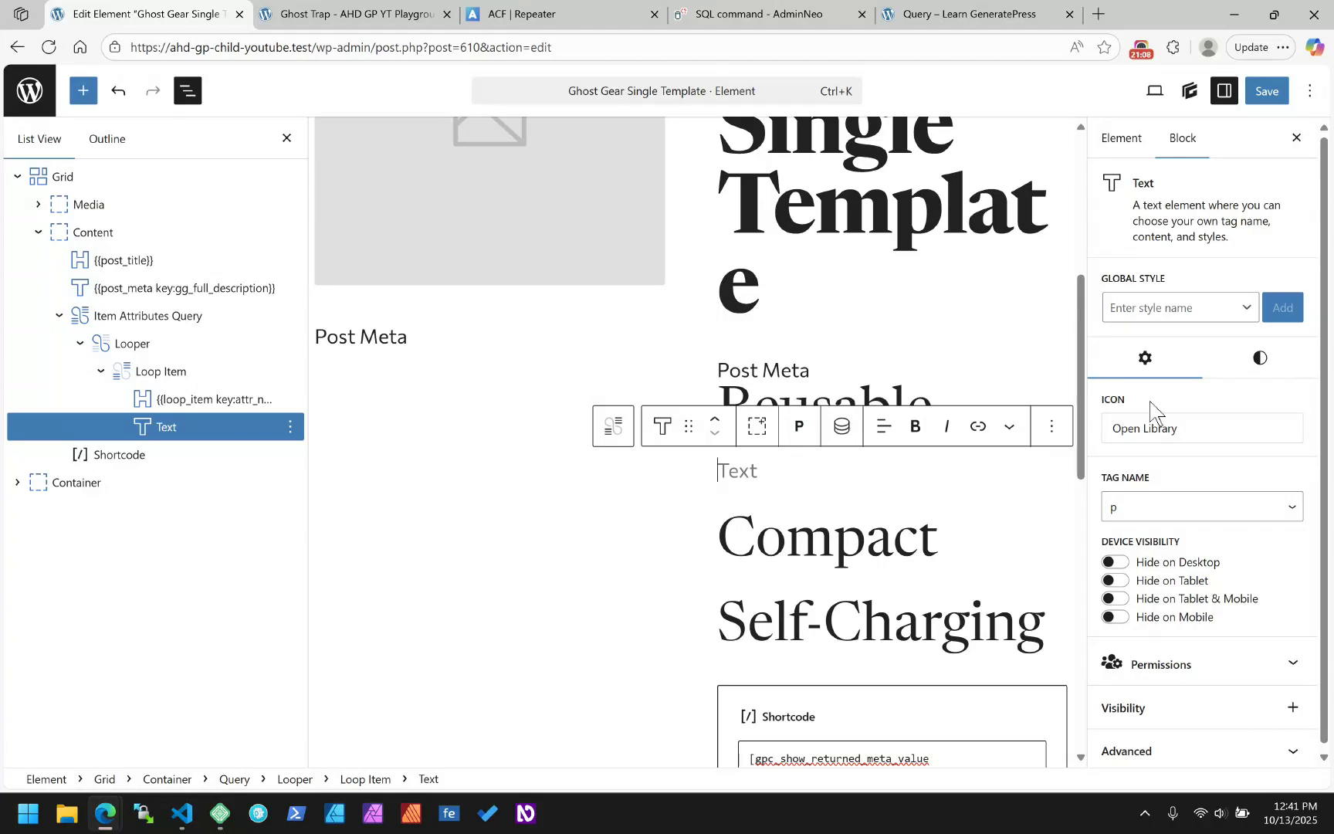
left_click(841, 445)
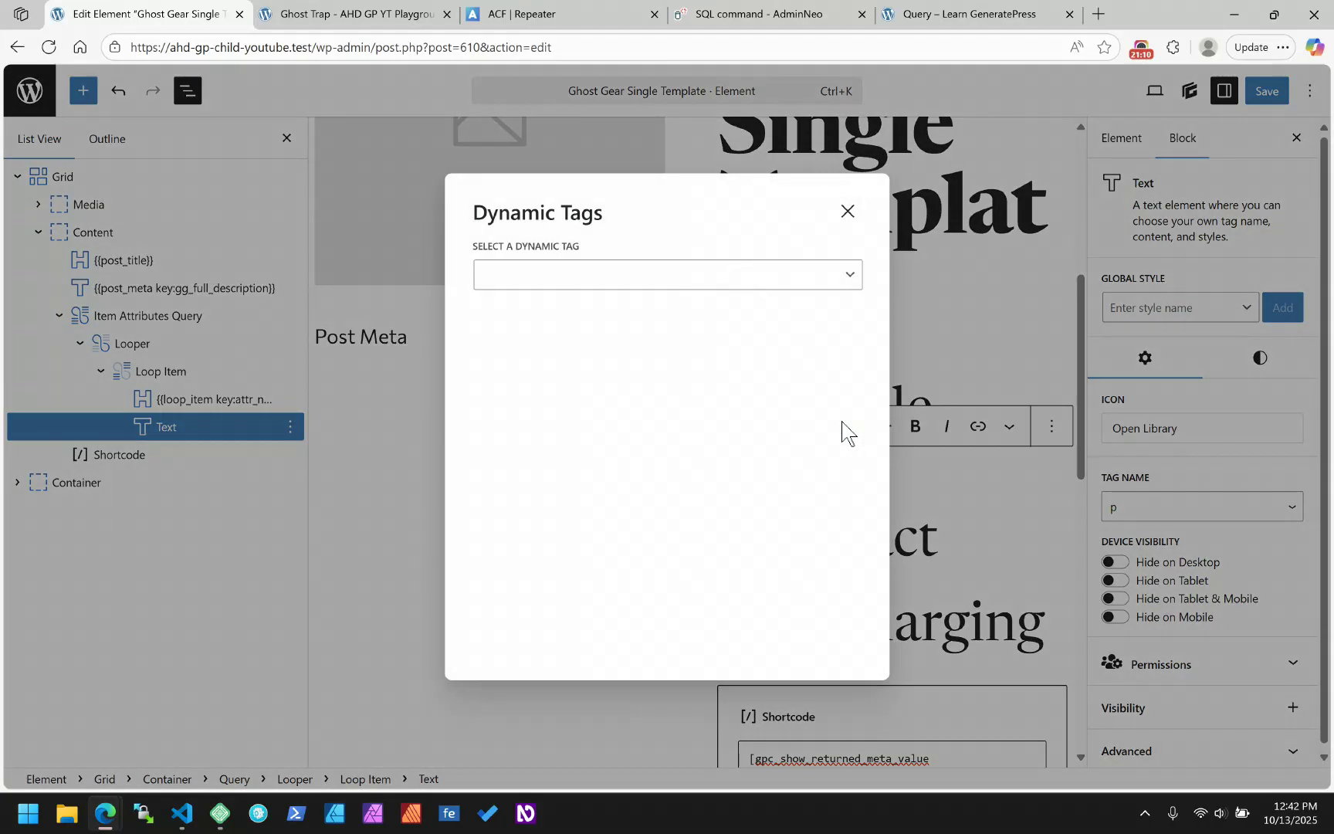
left_click(611, 290)
scroll(598, 462, "down", 10)
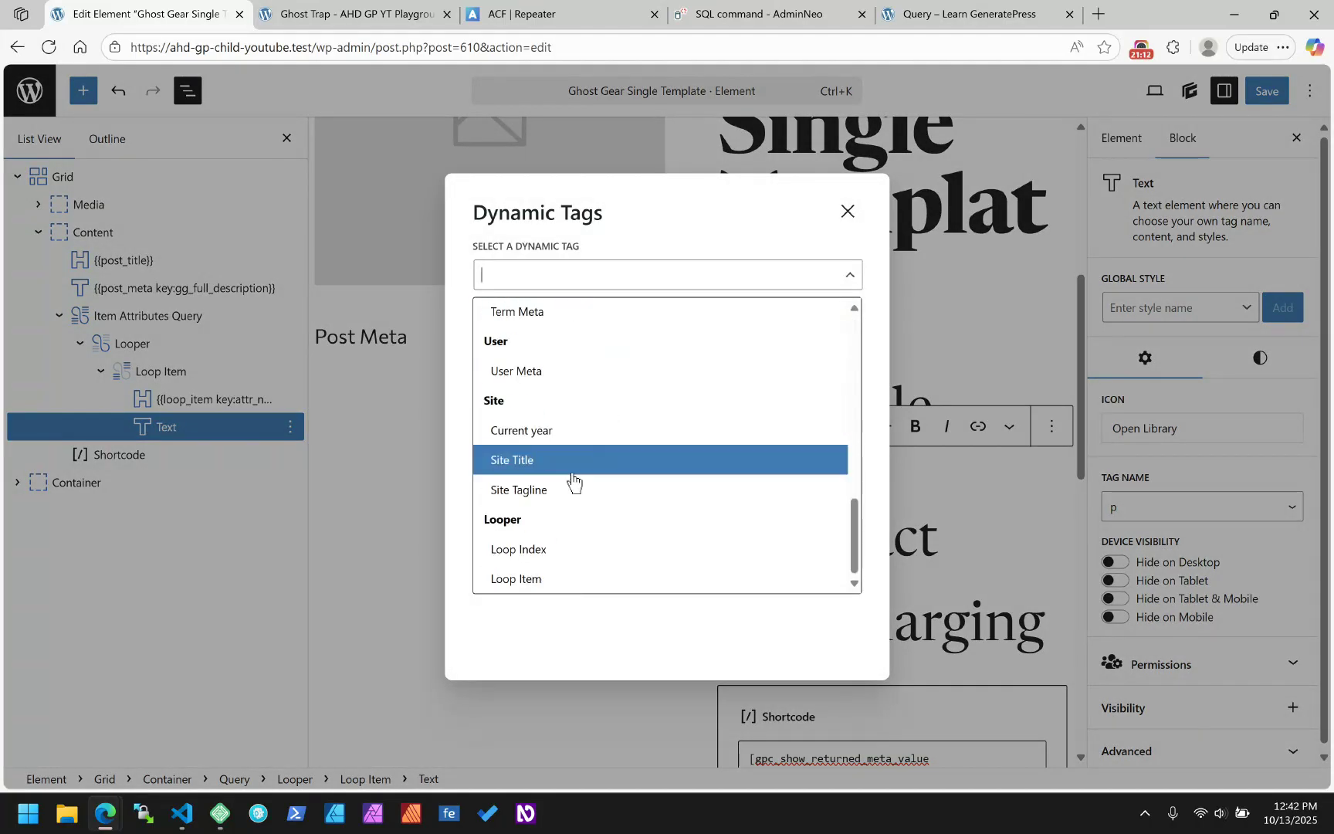
left_click(536, 587)
left_click(533, 361)
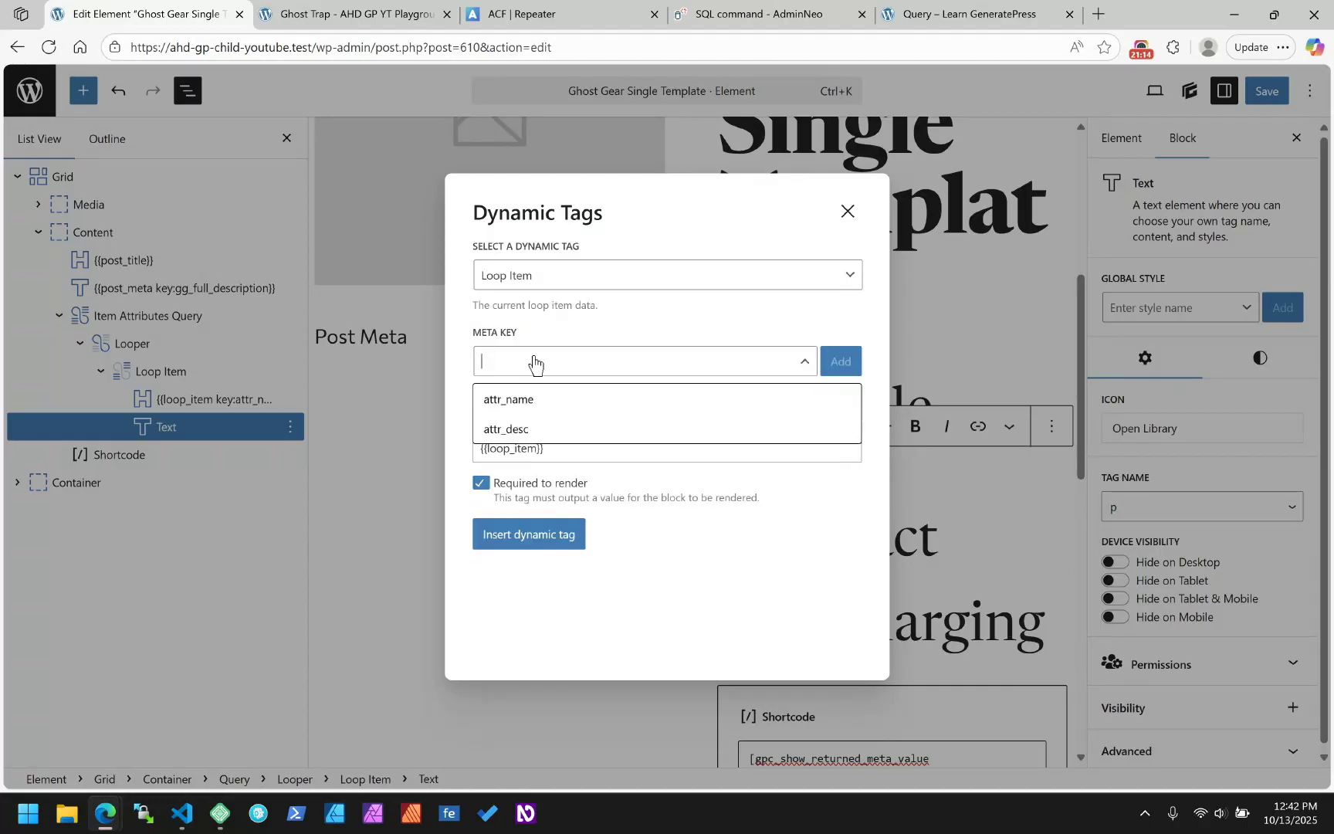
left_click(519, 427)
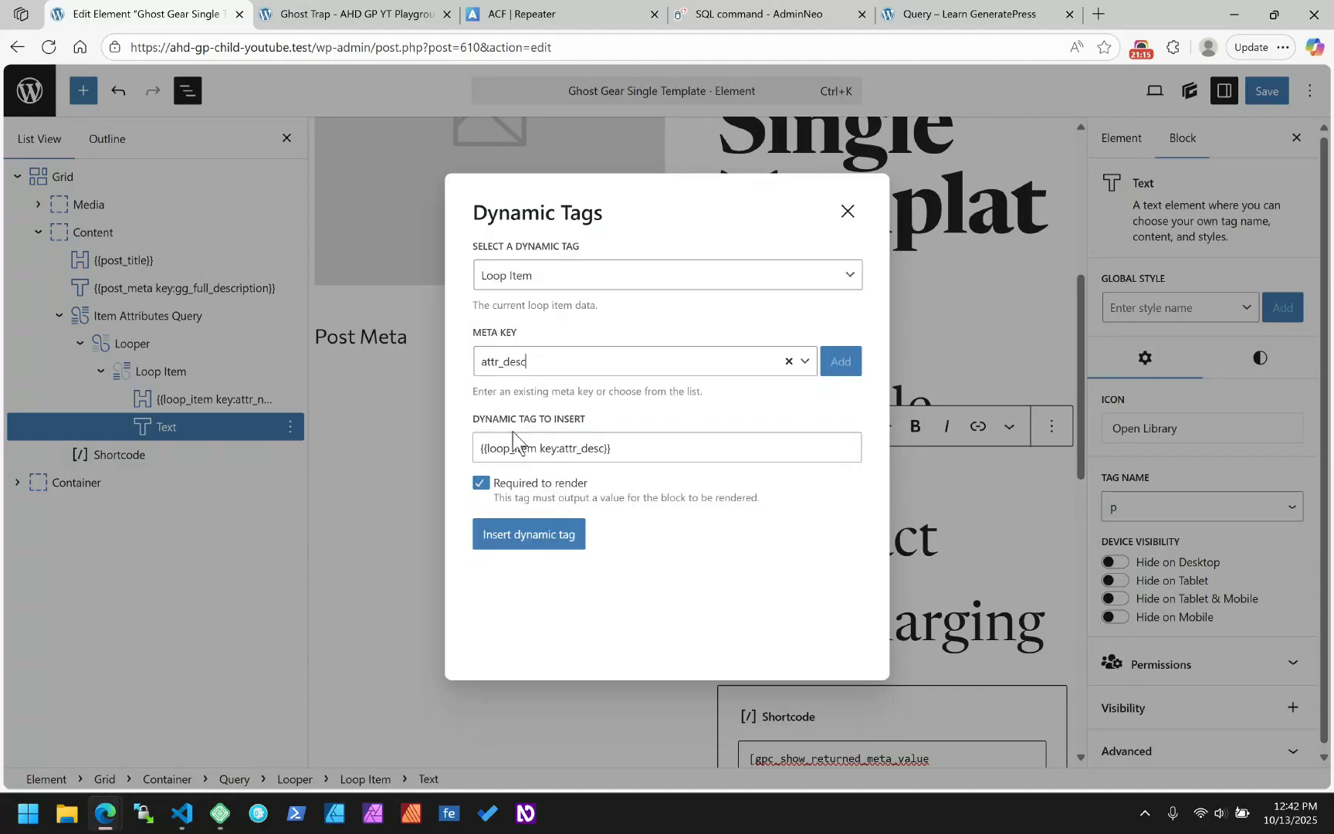
left_click(528, 534)
scroll(857, 514, "down", 3)
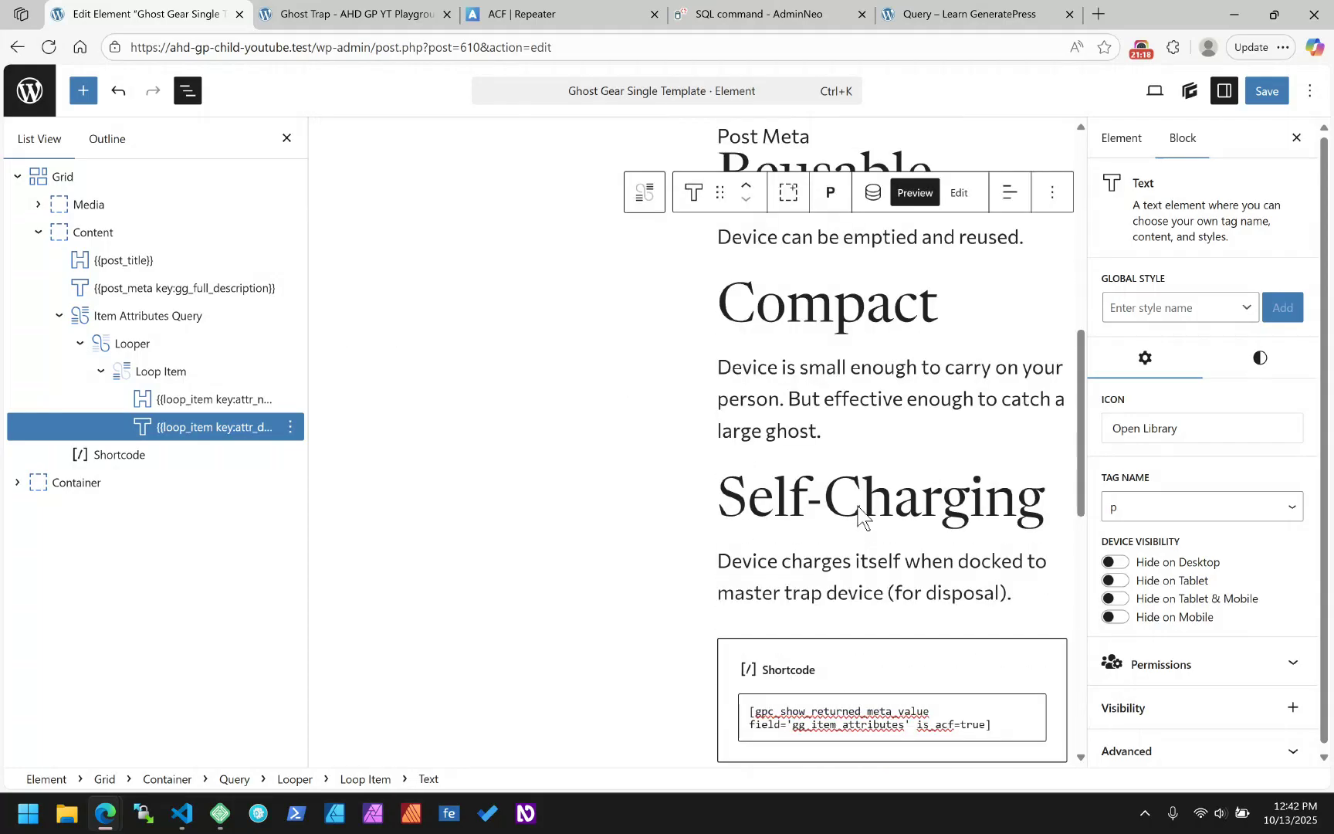
- Set the Loop Item's bottom margin to 2 rem
scroll(861, 522, "up", 2)
left_click(139, 376)
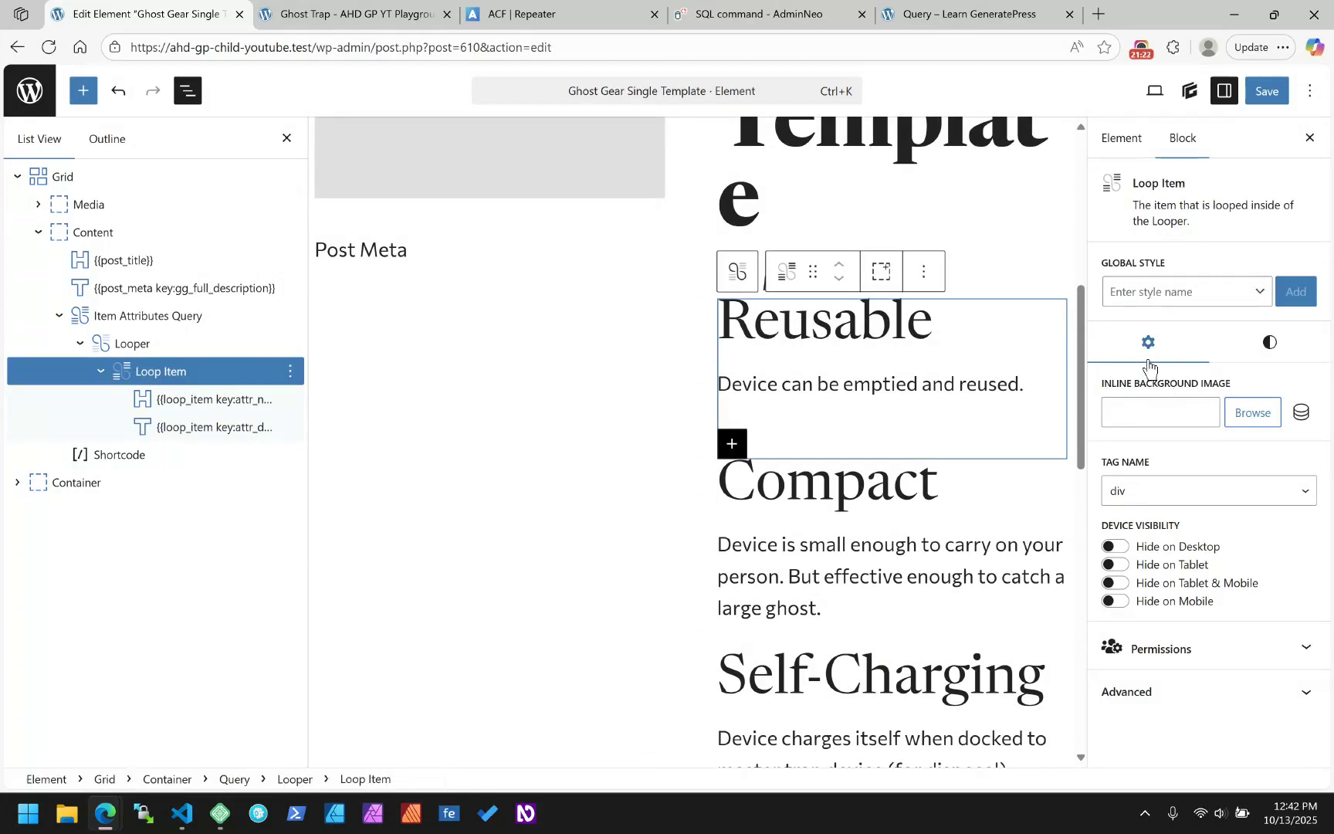
left_click(1266, 346)
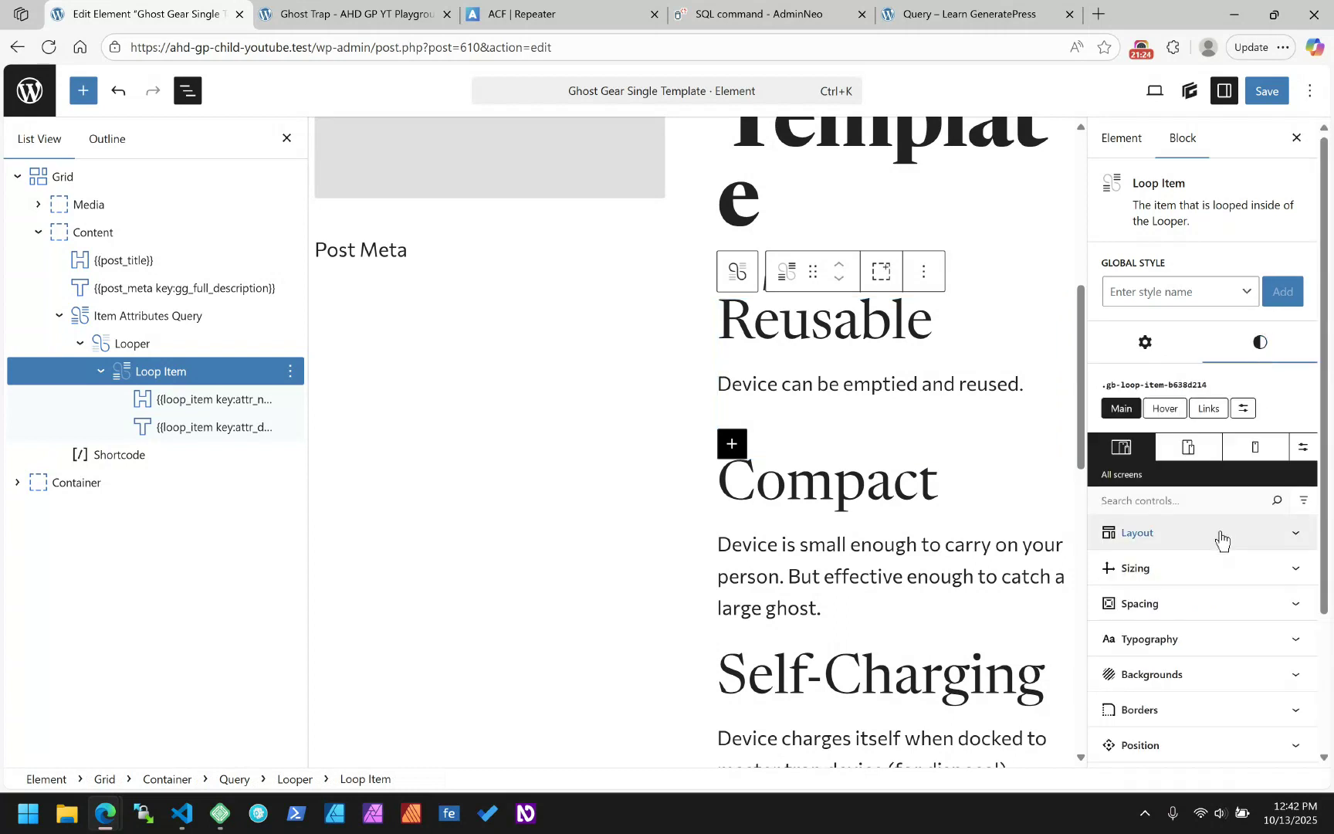
left_click(1190, 604)
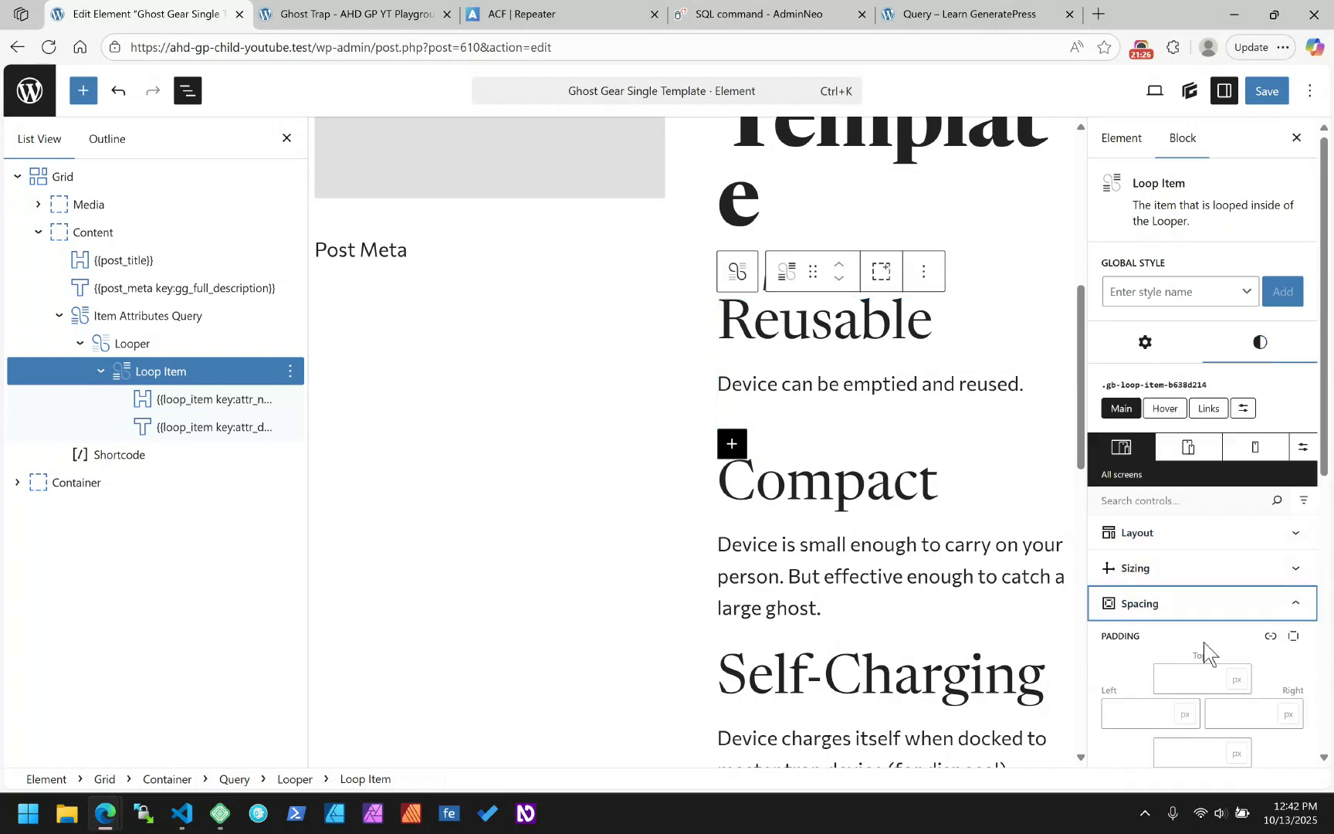
scroll(1201, 641, "down", 3)
left_click(1182, 574)
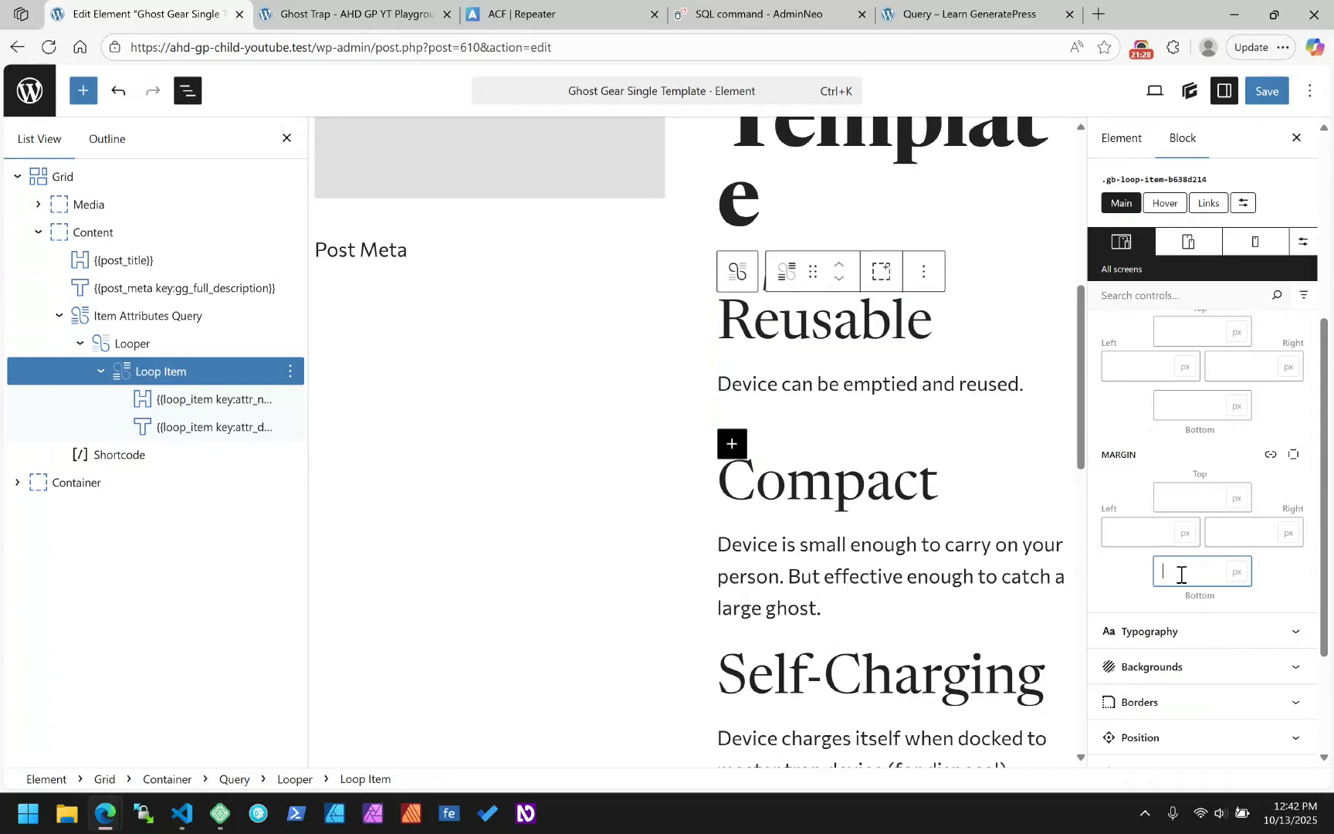
type("2")
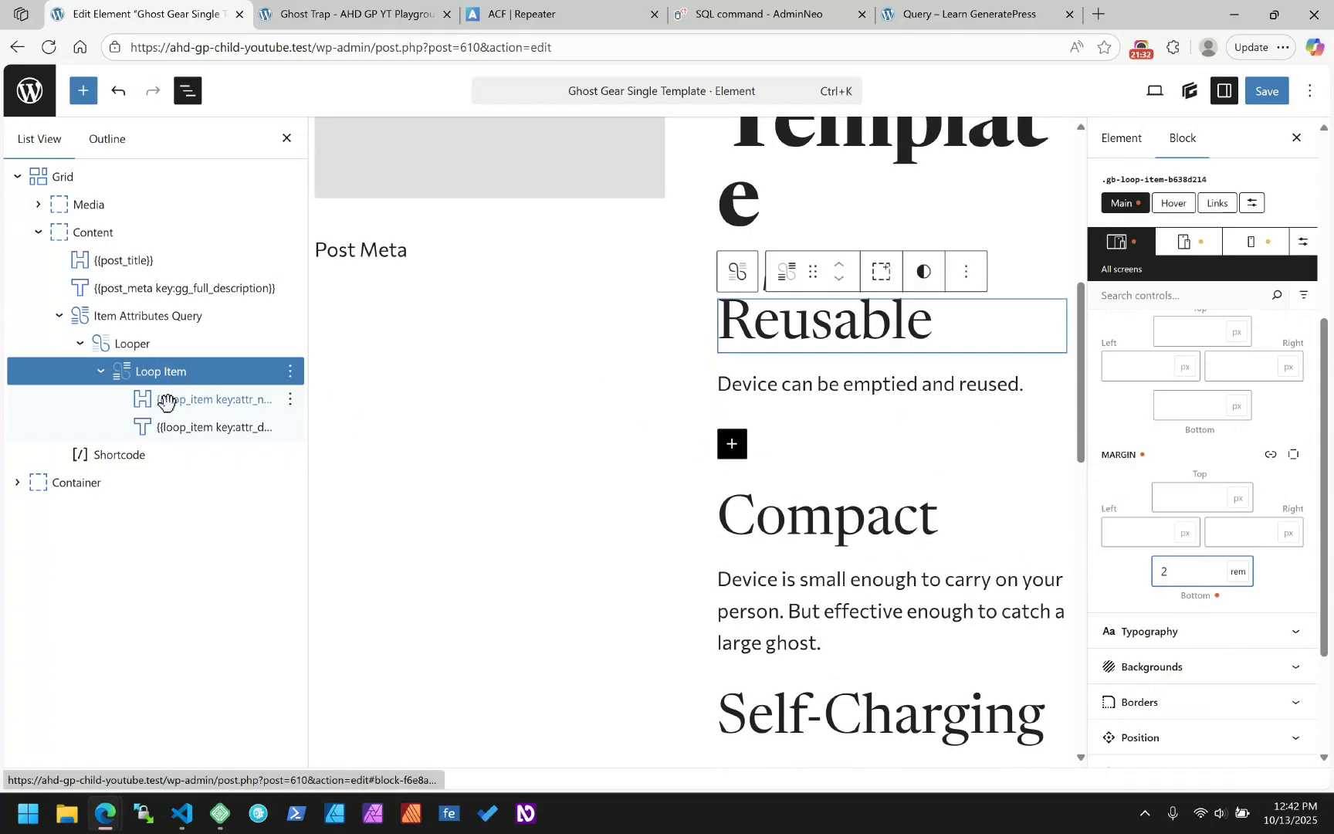
- Save the template and reload the Ghost Trap page on the front end
left_click(167, 399)
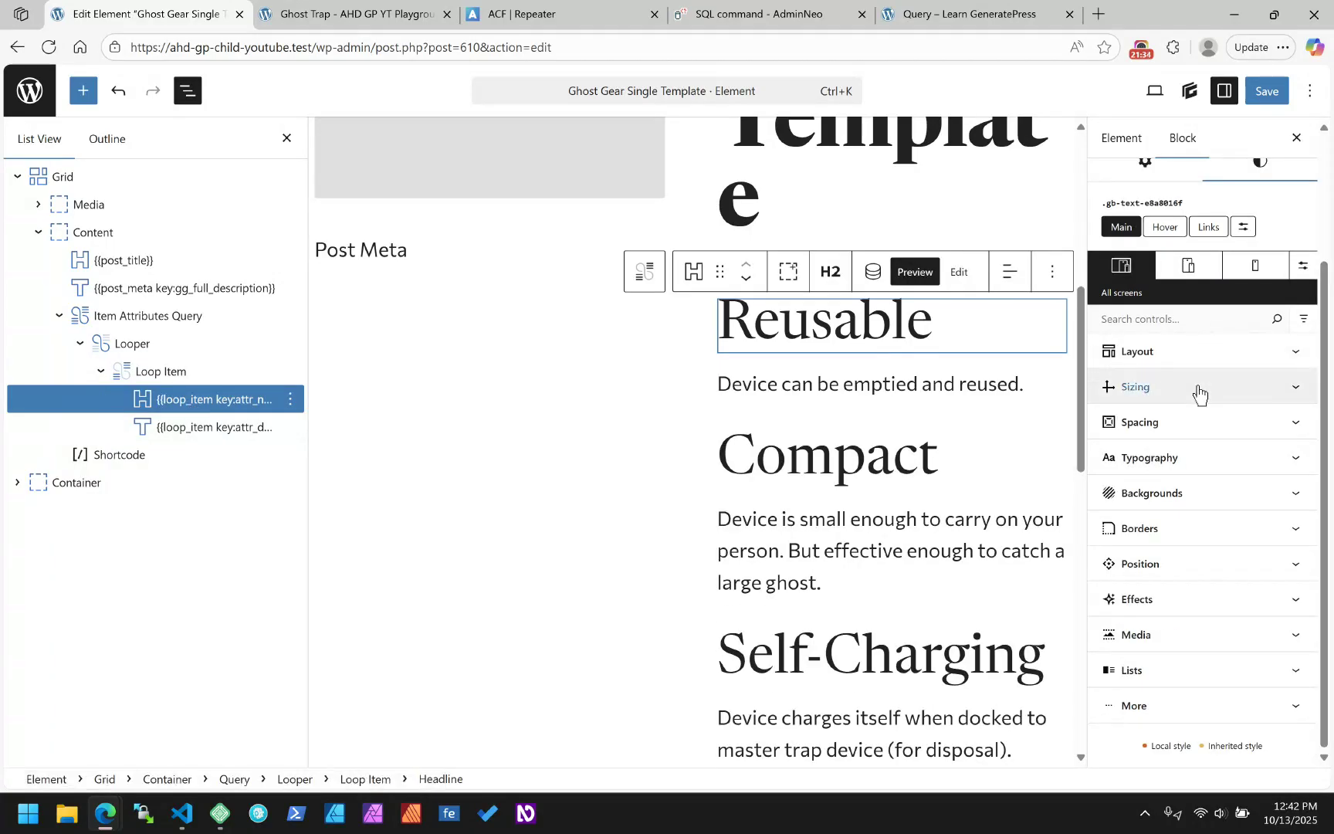
left_click(1267, 93)
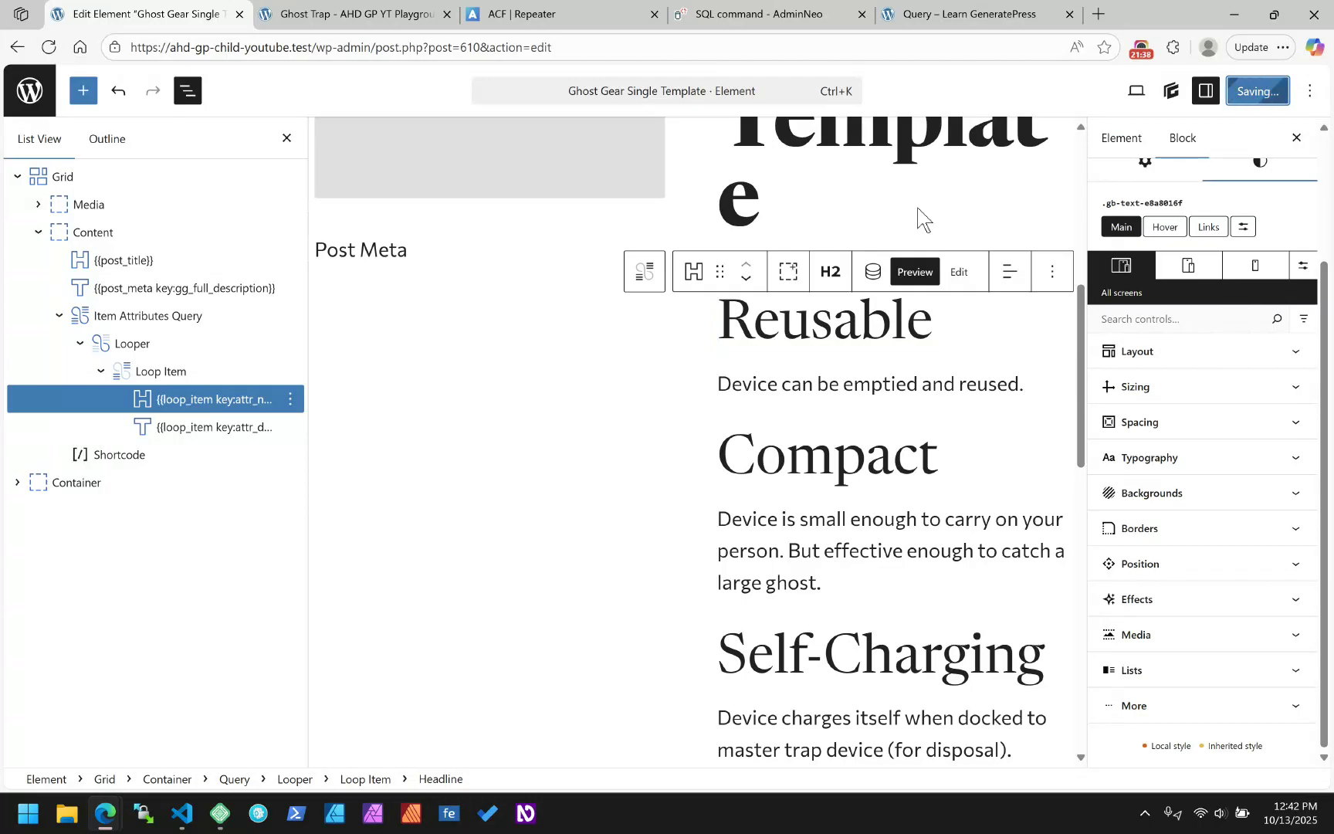
left_click(333, 19)
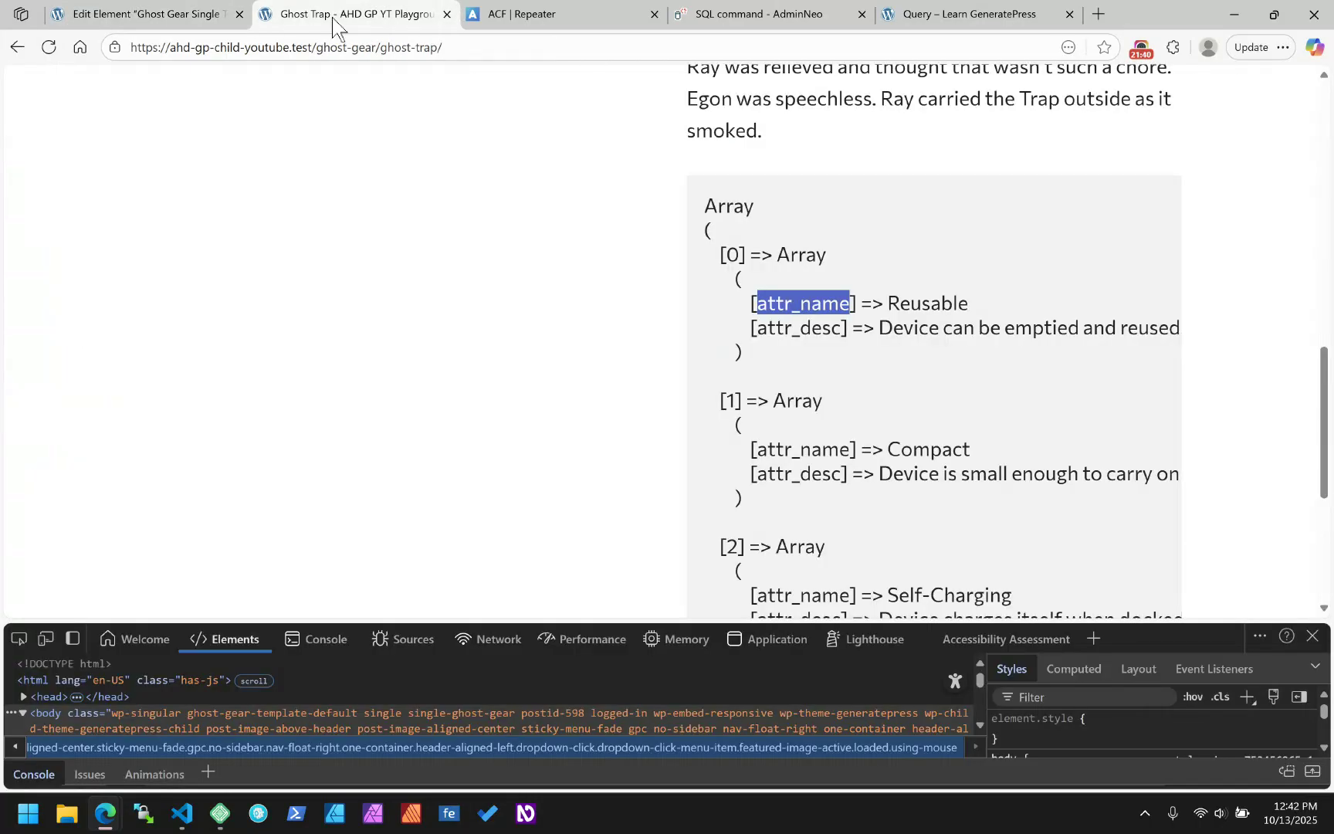
left_click(48, 47)
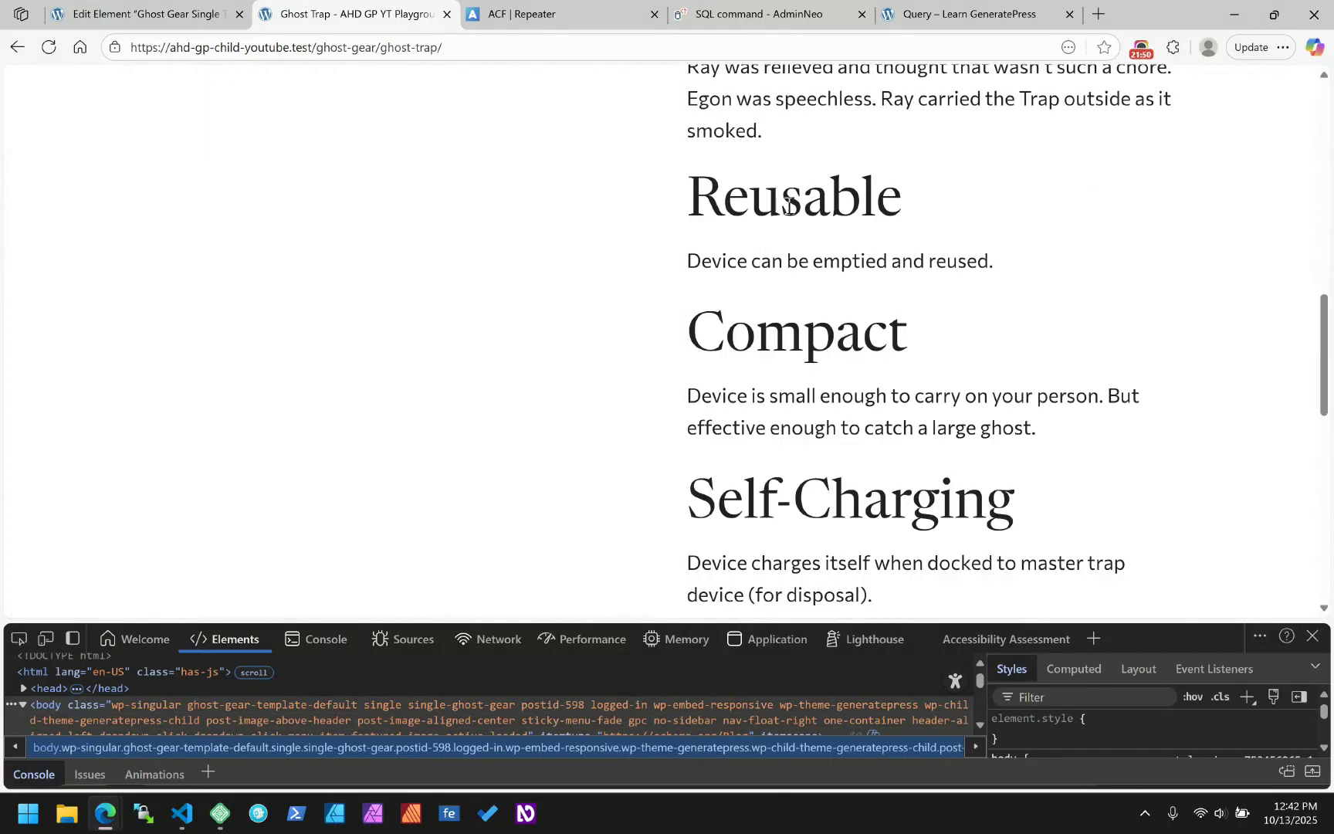
- Compare the attribute headings and descriptions on the Ghost Trap page with the attr_name and attr_desc values in the array printout
double_click(744, 209)
scroll(909, 300, "down", 4)
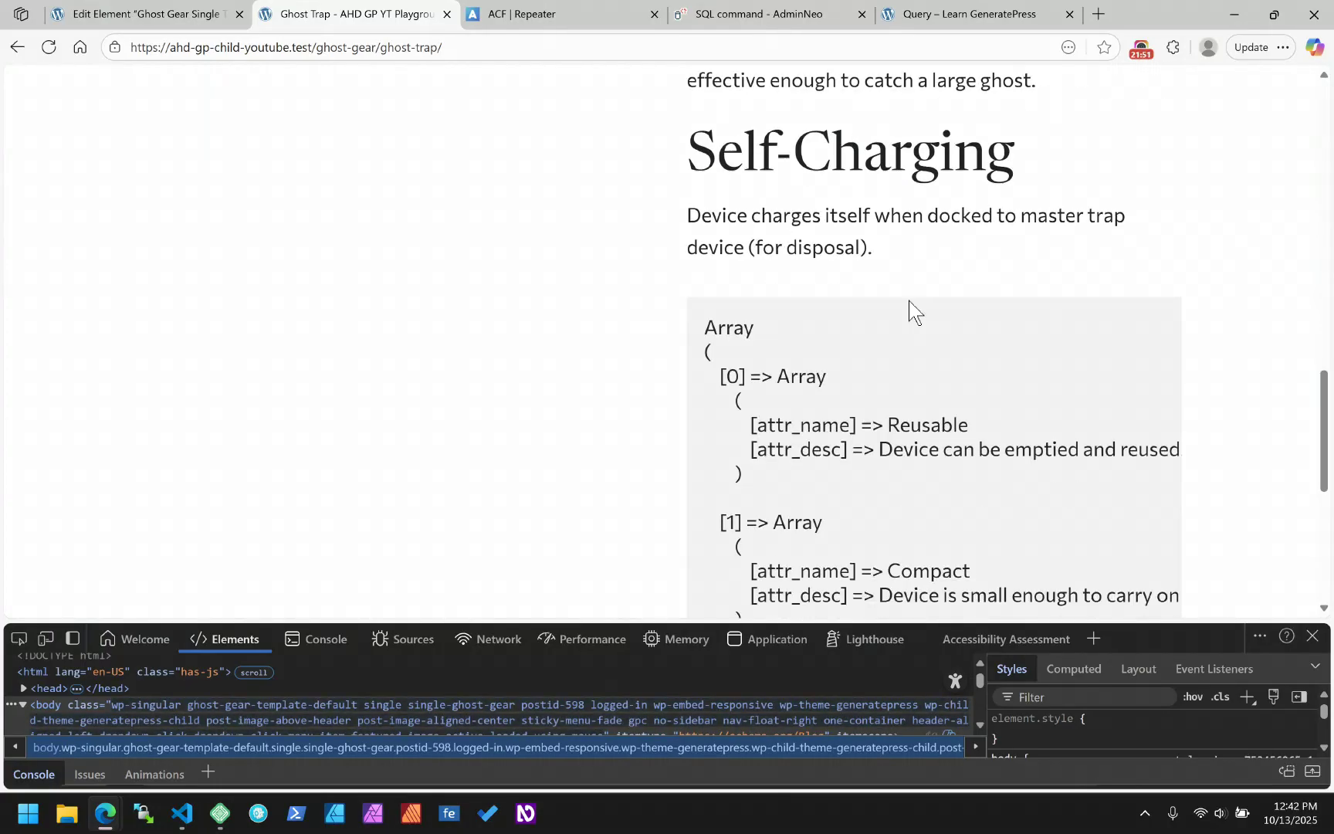
double_click(917, 430)
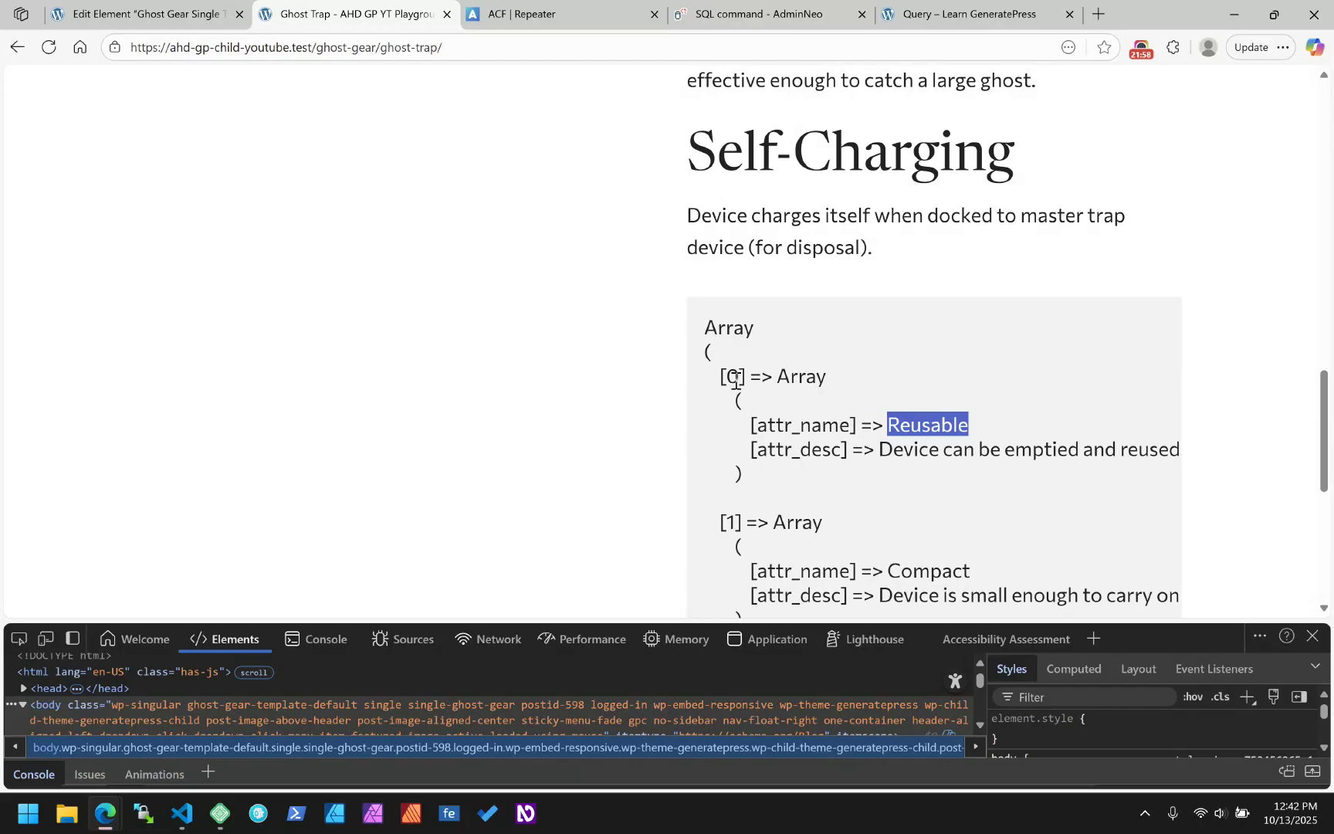
scroll(736, 378, "up", 5)
scroll(858, 301, "down", 4)
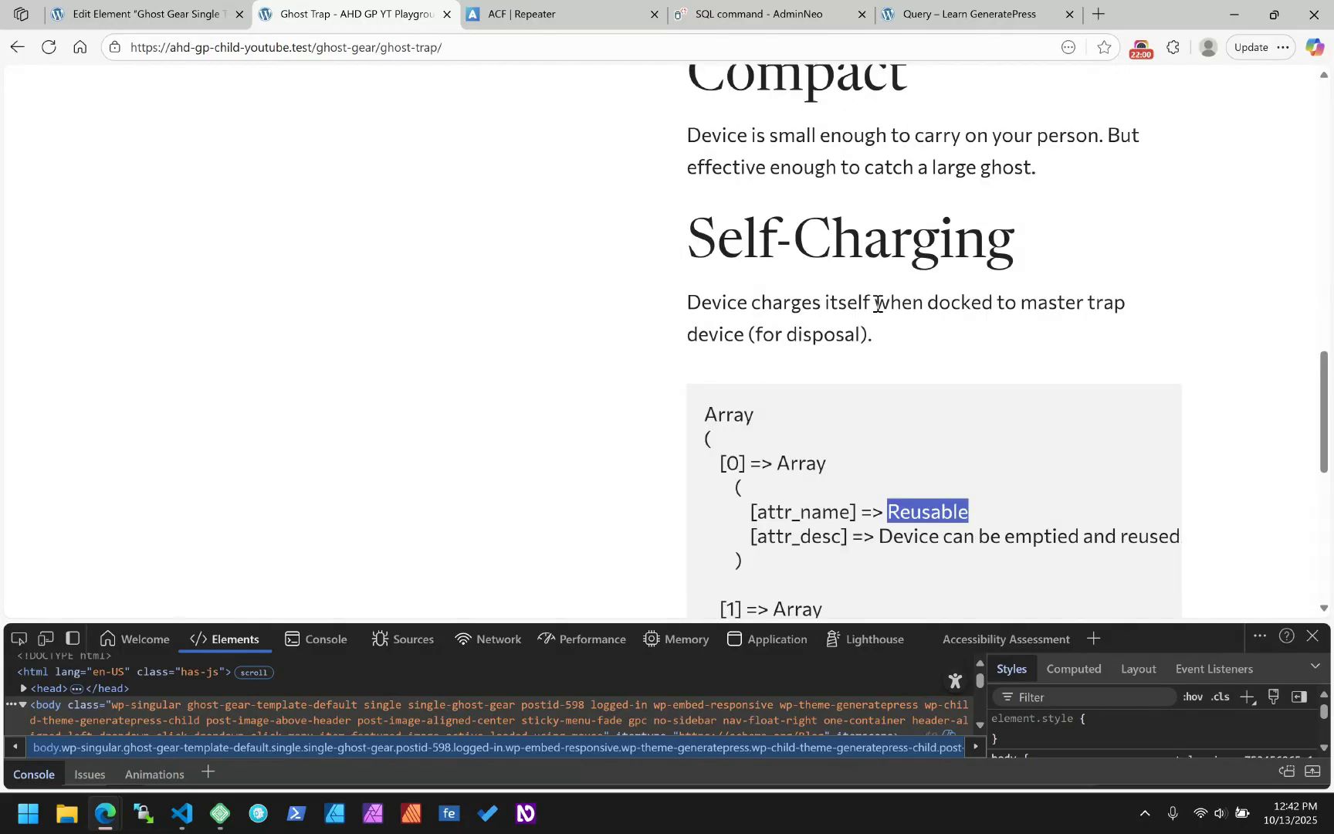
left_click(938, 535)
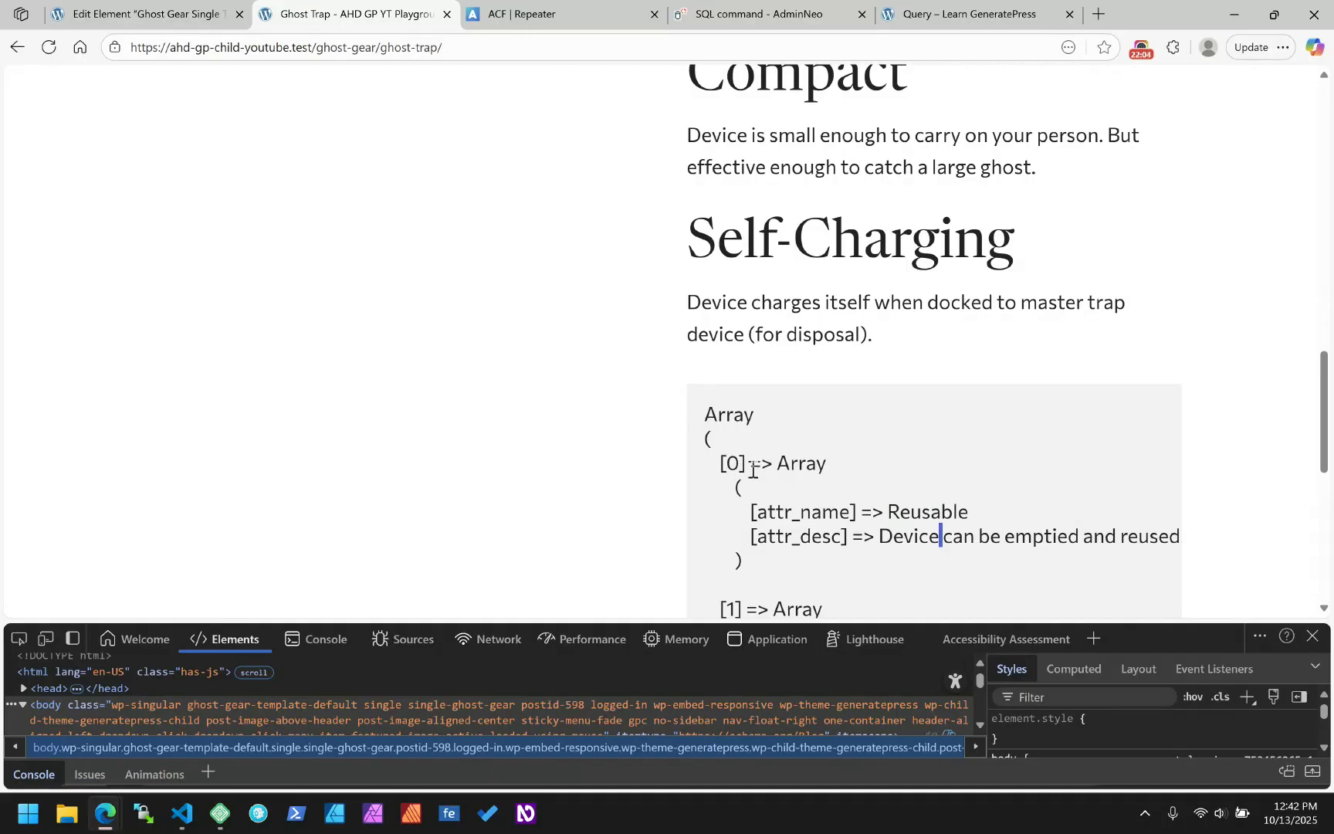
left_click_drag(882, 539, 1180, 541)
scroll(1097, 471, "up", 3)
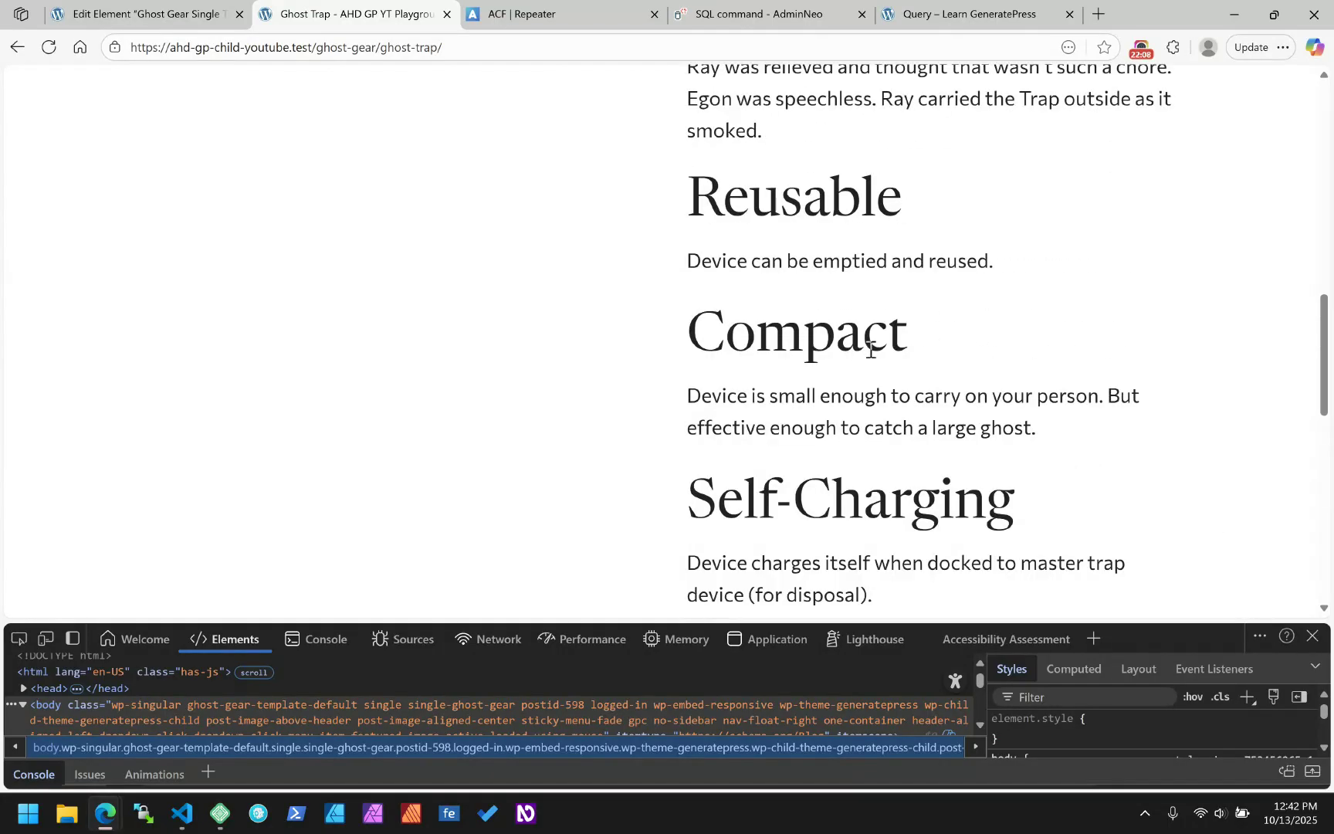
double_click(757, 257)
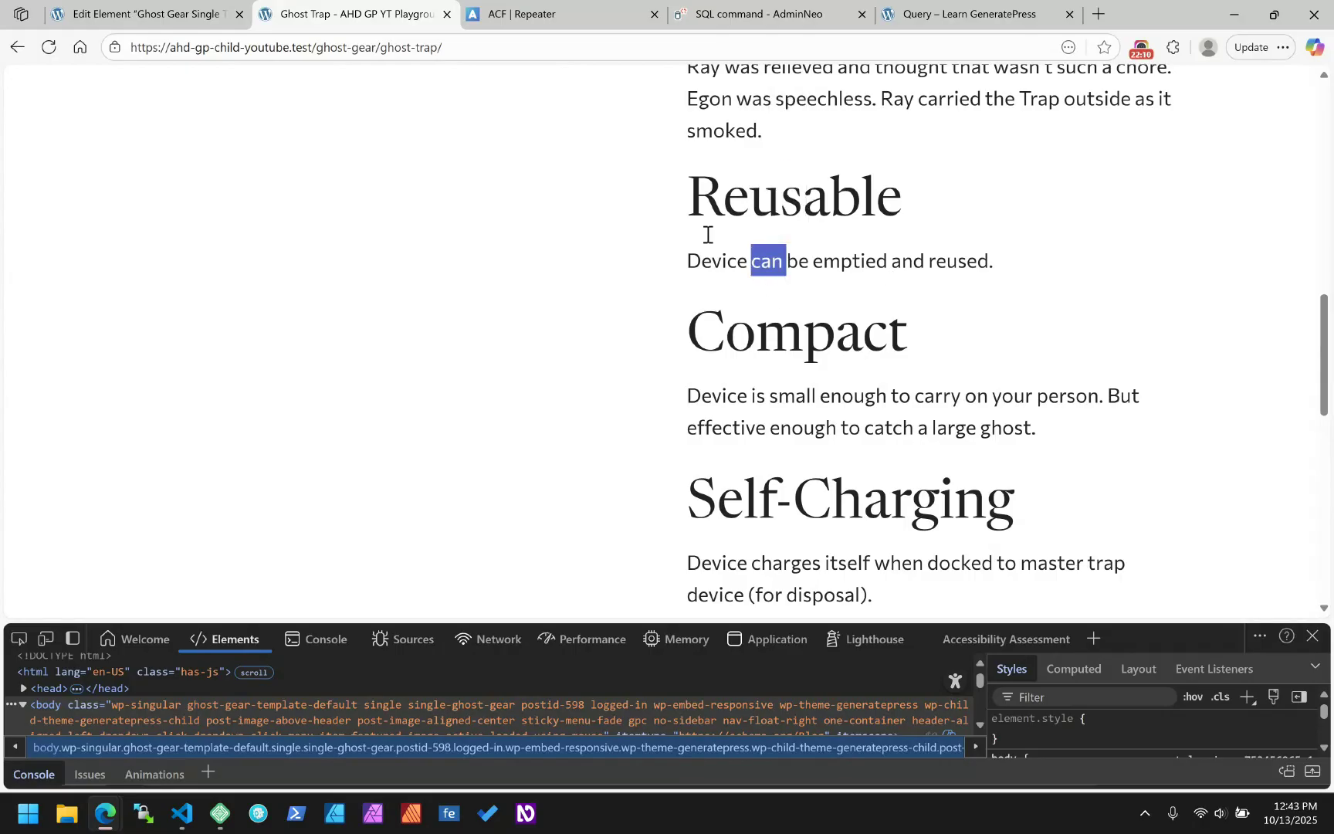
- Back in the template editor, set the Loop Item's padding to 1.5 rem on all sides
left_click(119, 13)
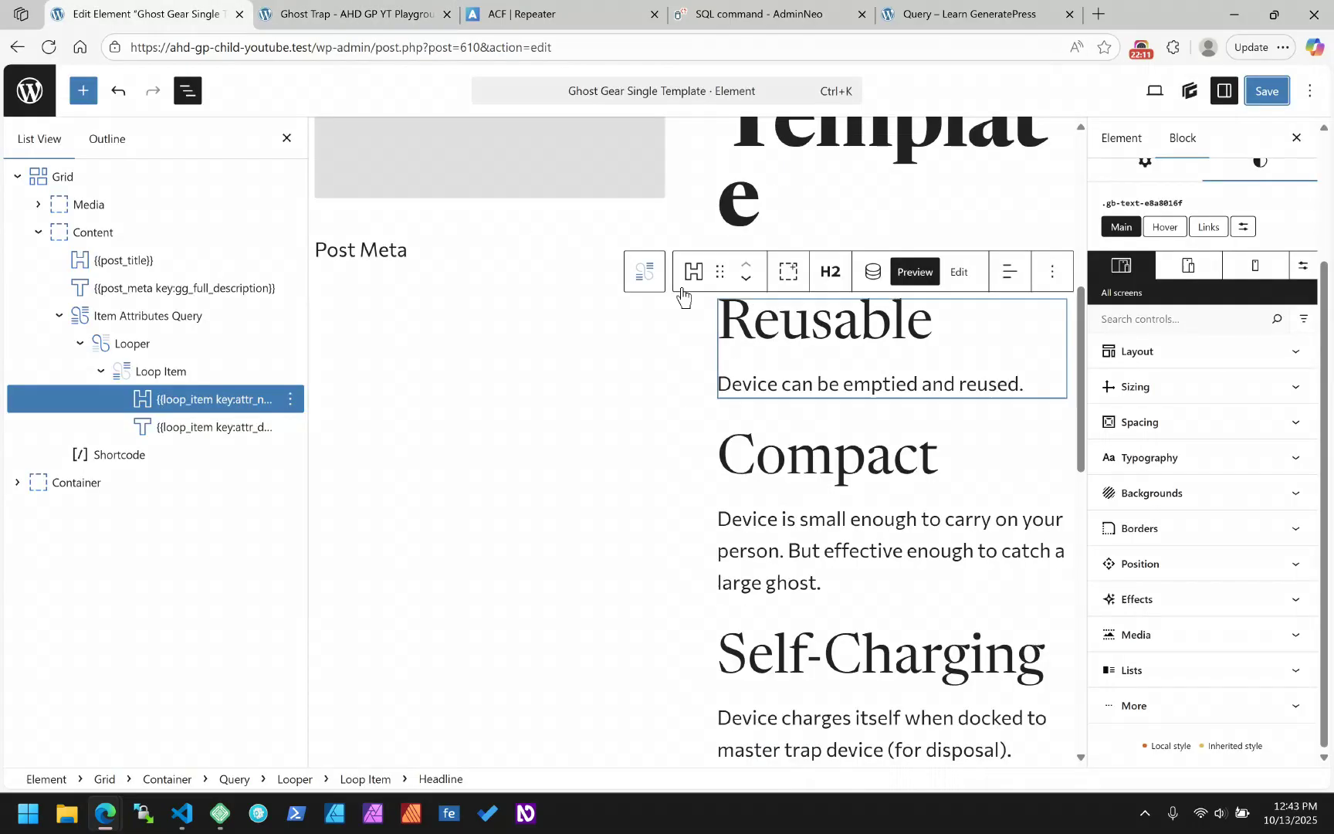
left_click(161, 372)
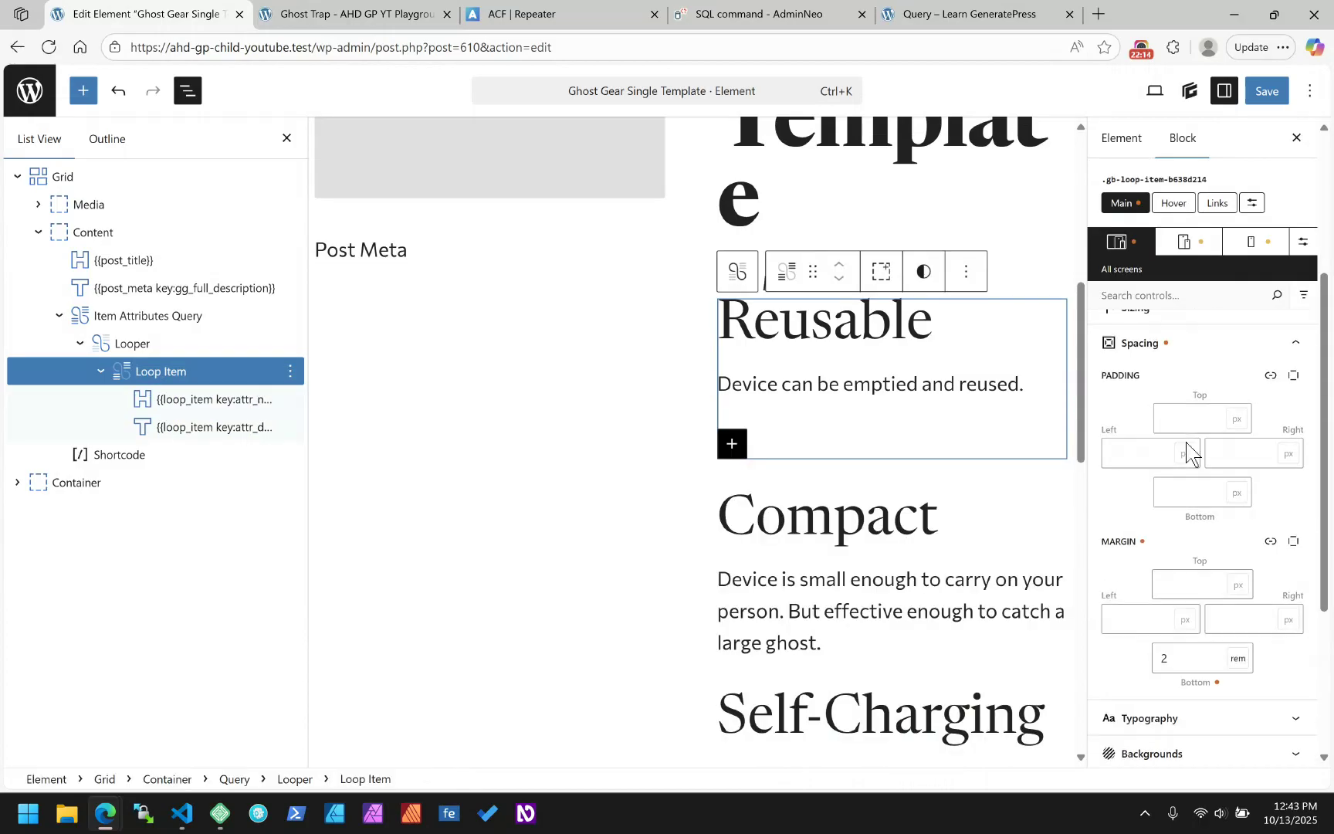
left_click(1272, 375)
left_click(1201, 407)
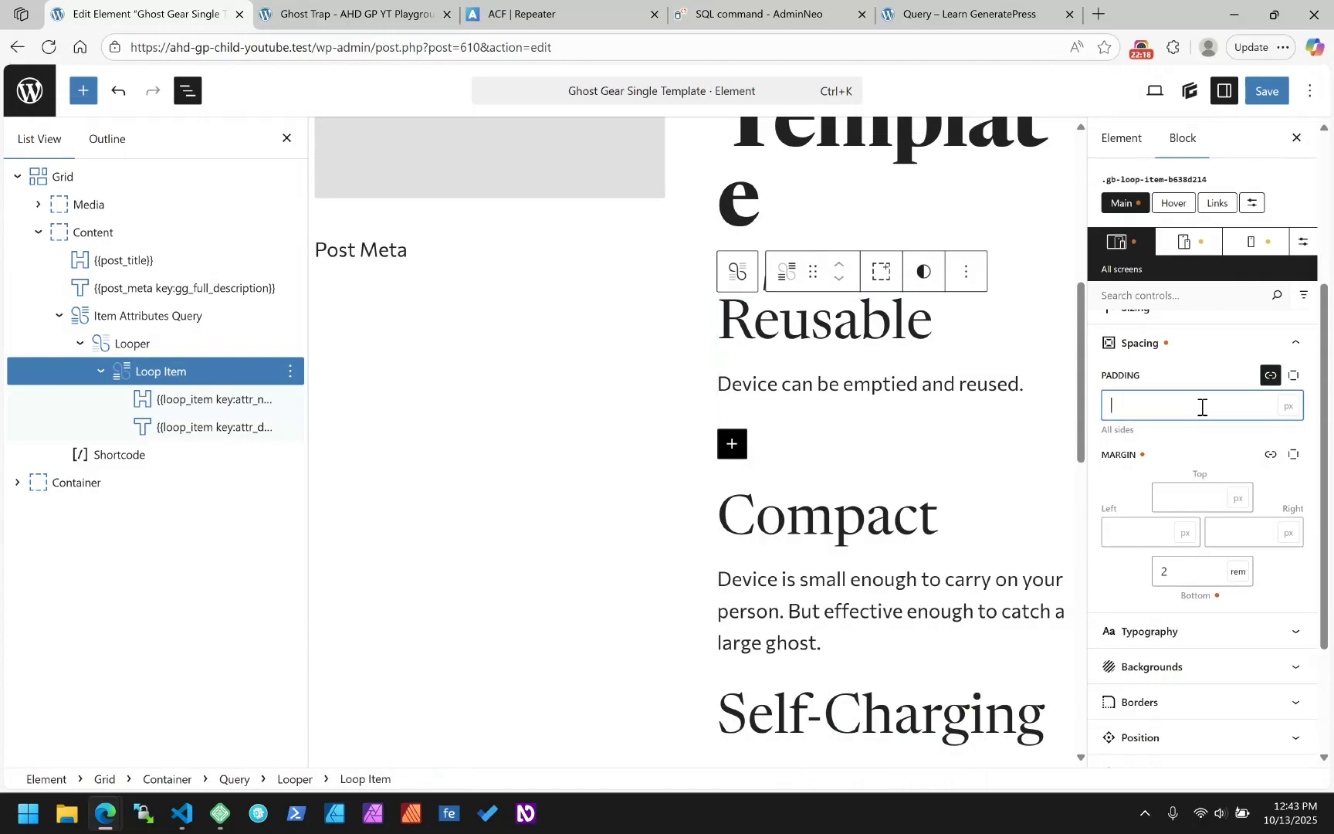
type("1.5rem")
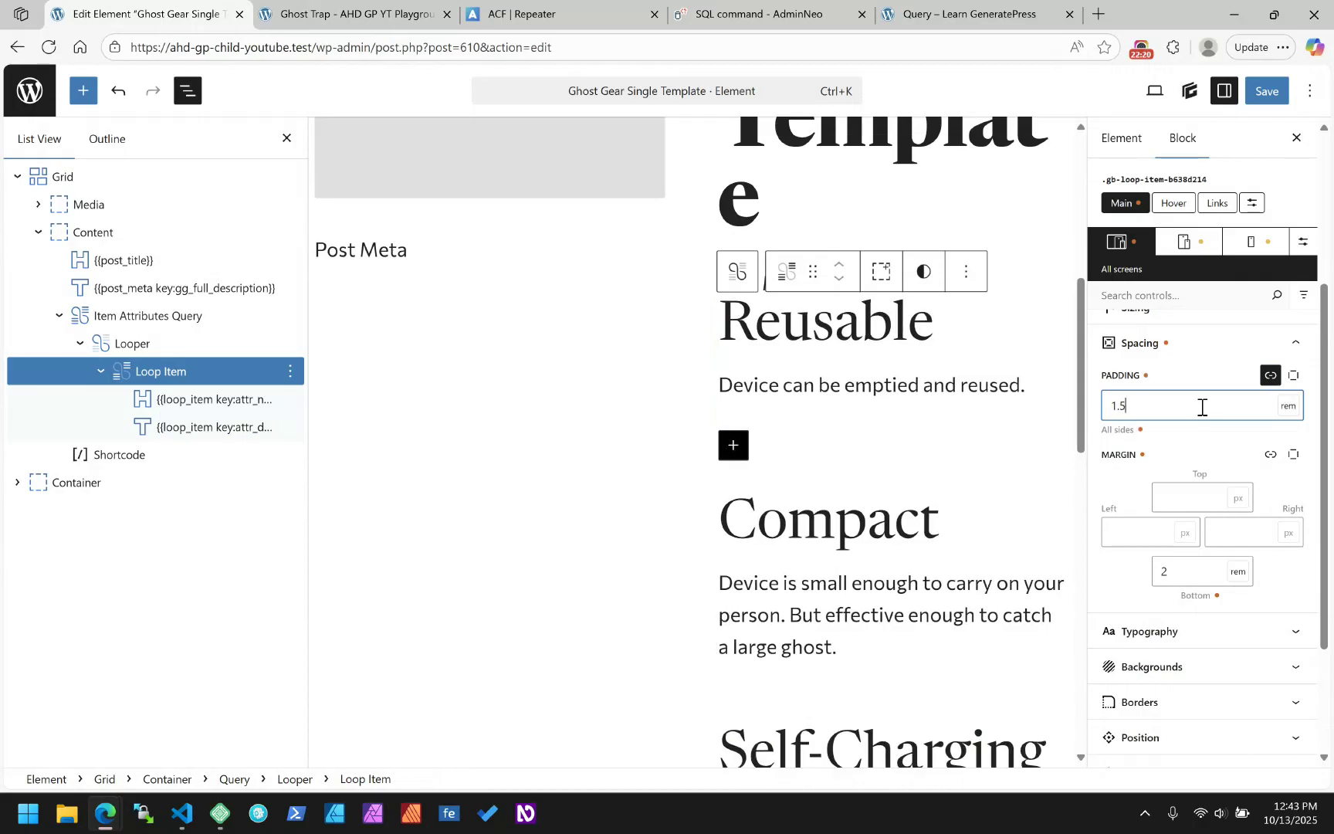
- Set the attribute name headline's bottom margin to 0.25 rem
left_click(850, 359)
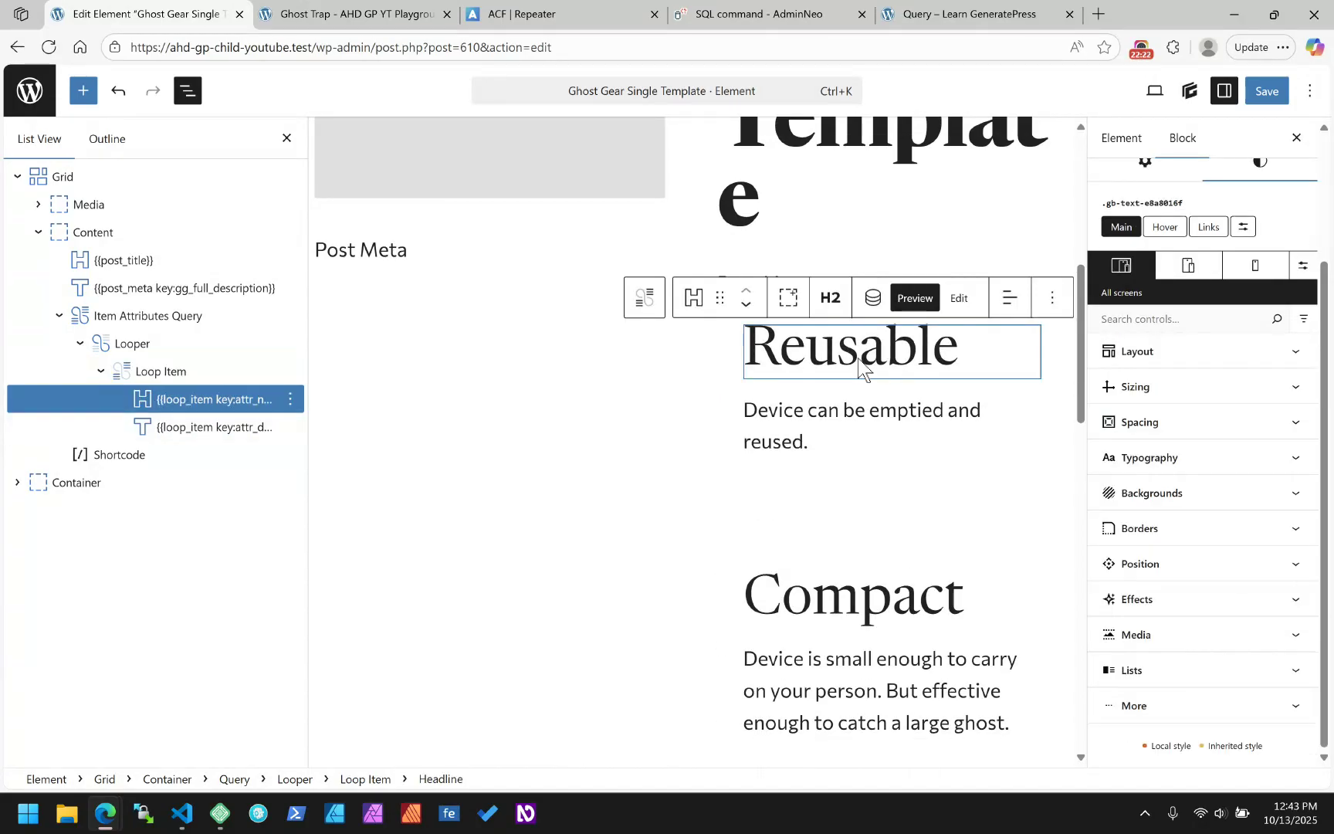
left_click(1181, 422)
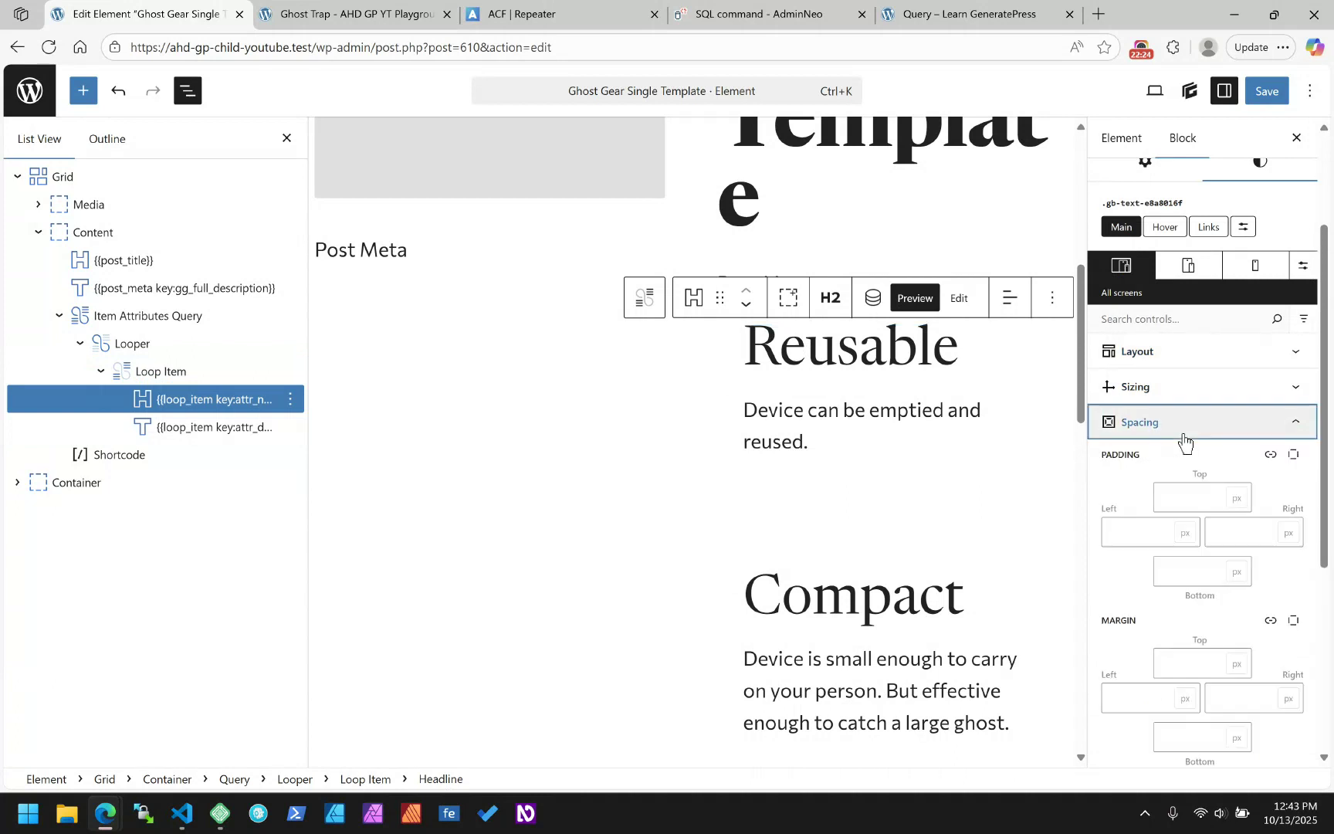
scroll(1193, 574, "down", 2)
left_click(1183, 561)
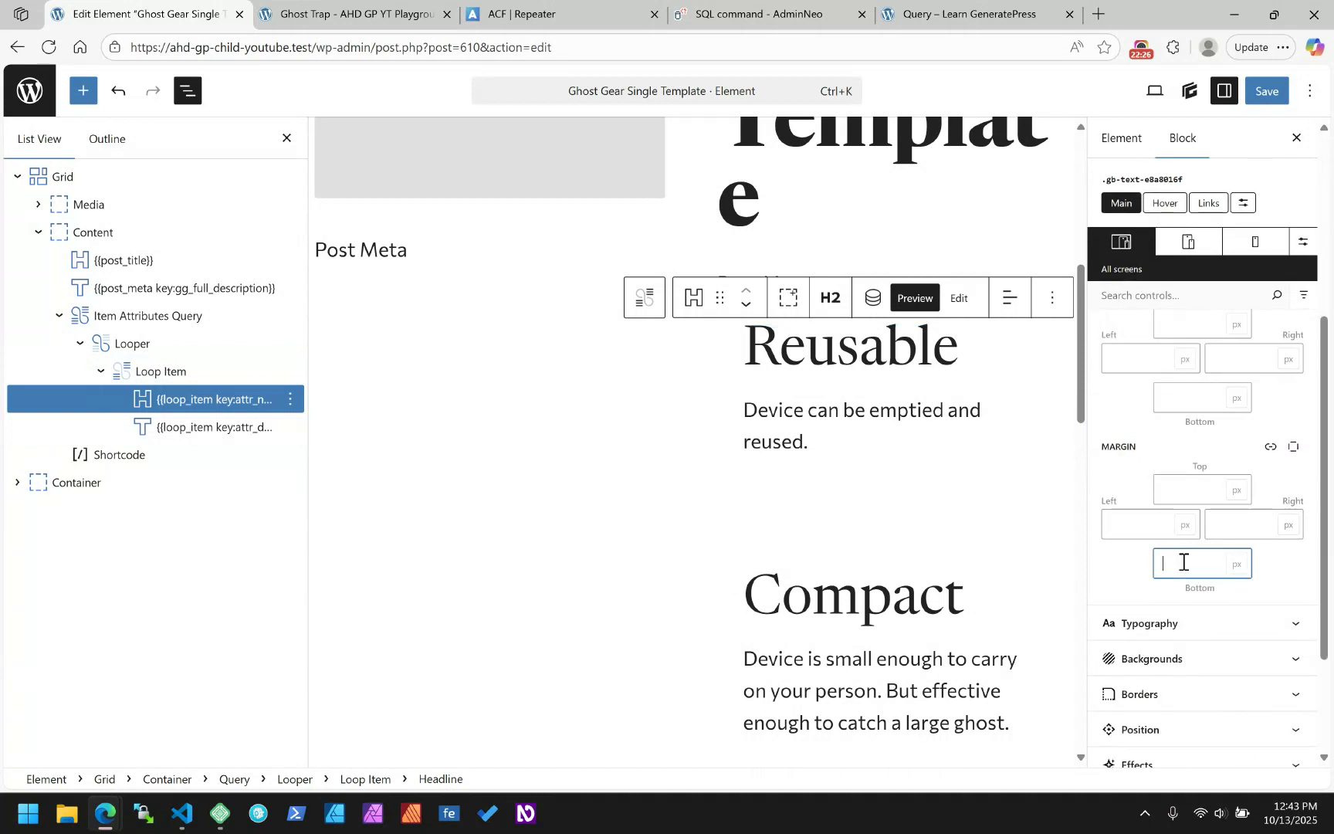
type("0.")
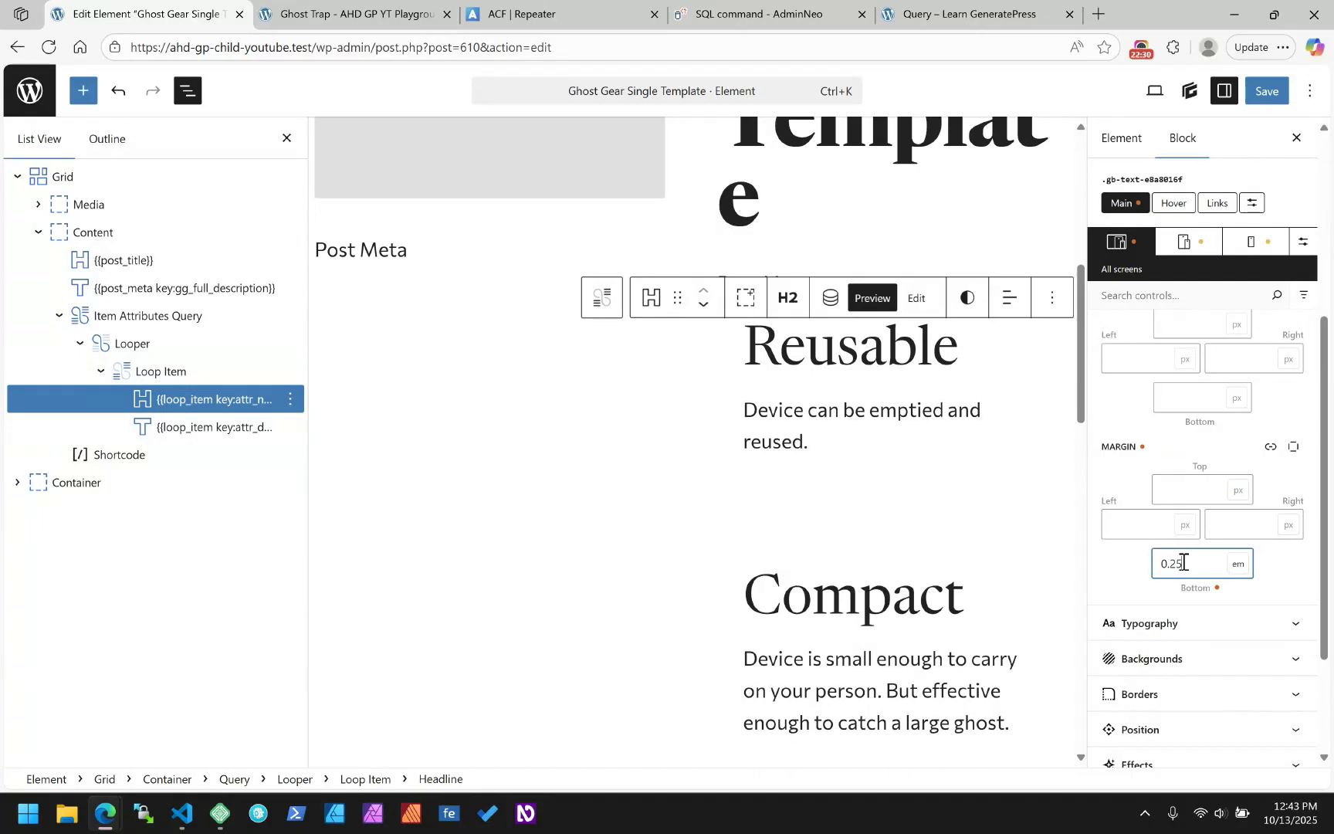
type("25")
left_click(1238, 563)
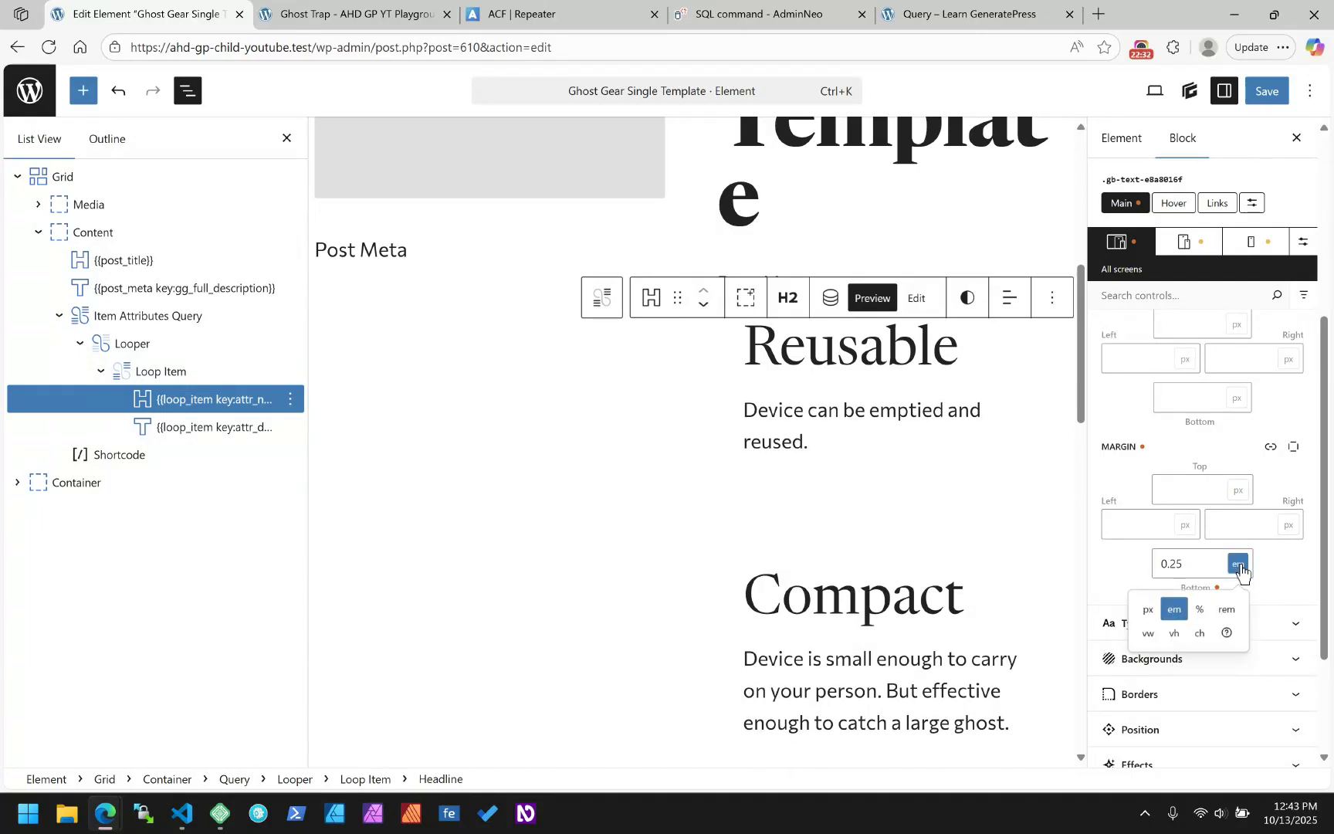
left_click(1230, 619)
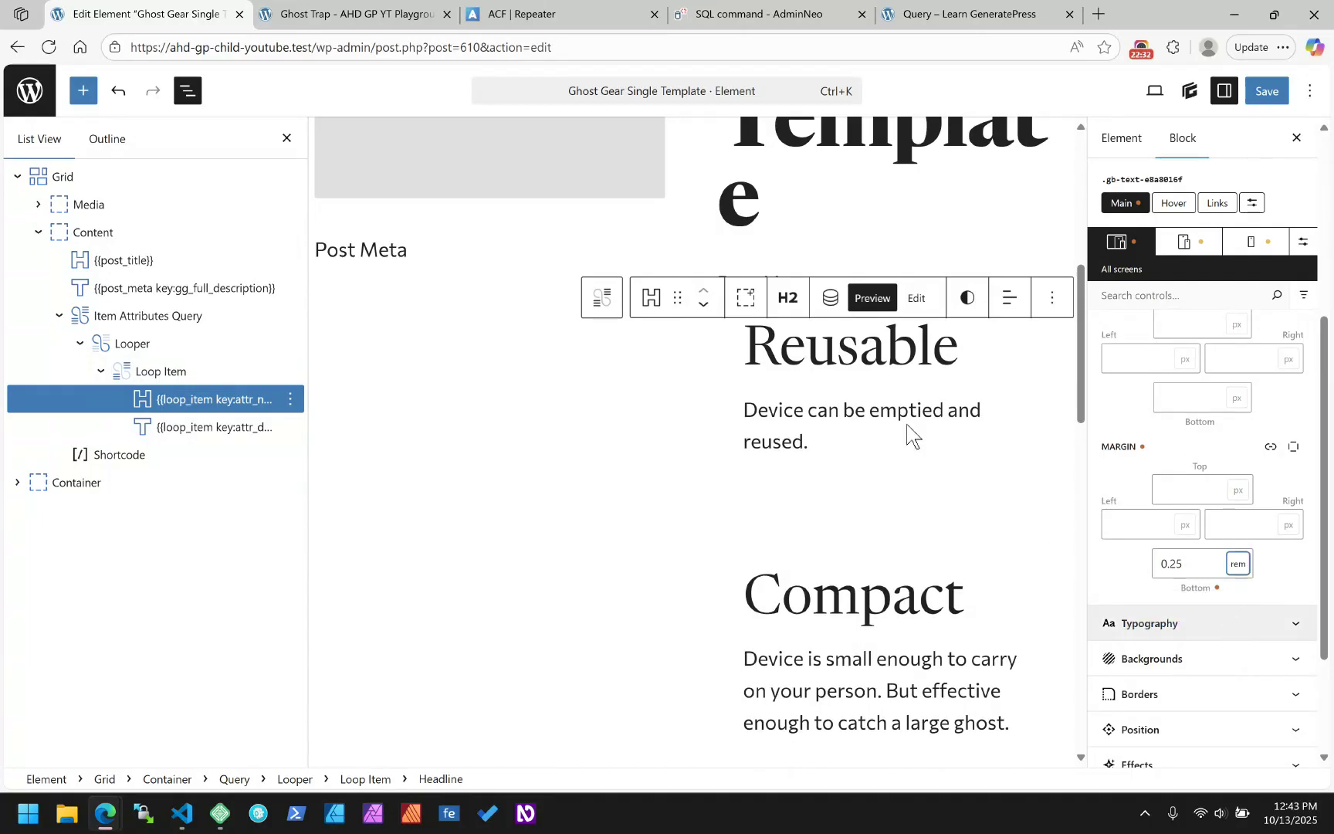
- Give the Loop Item the light base-2 background color from the theme palette
left_click(177, 374)
scroll(1270, 425, "up", 3)
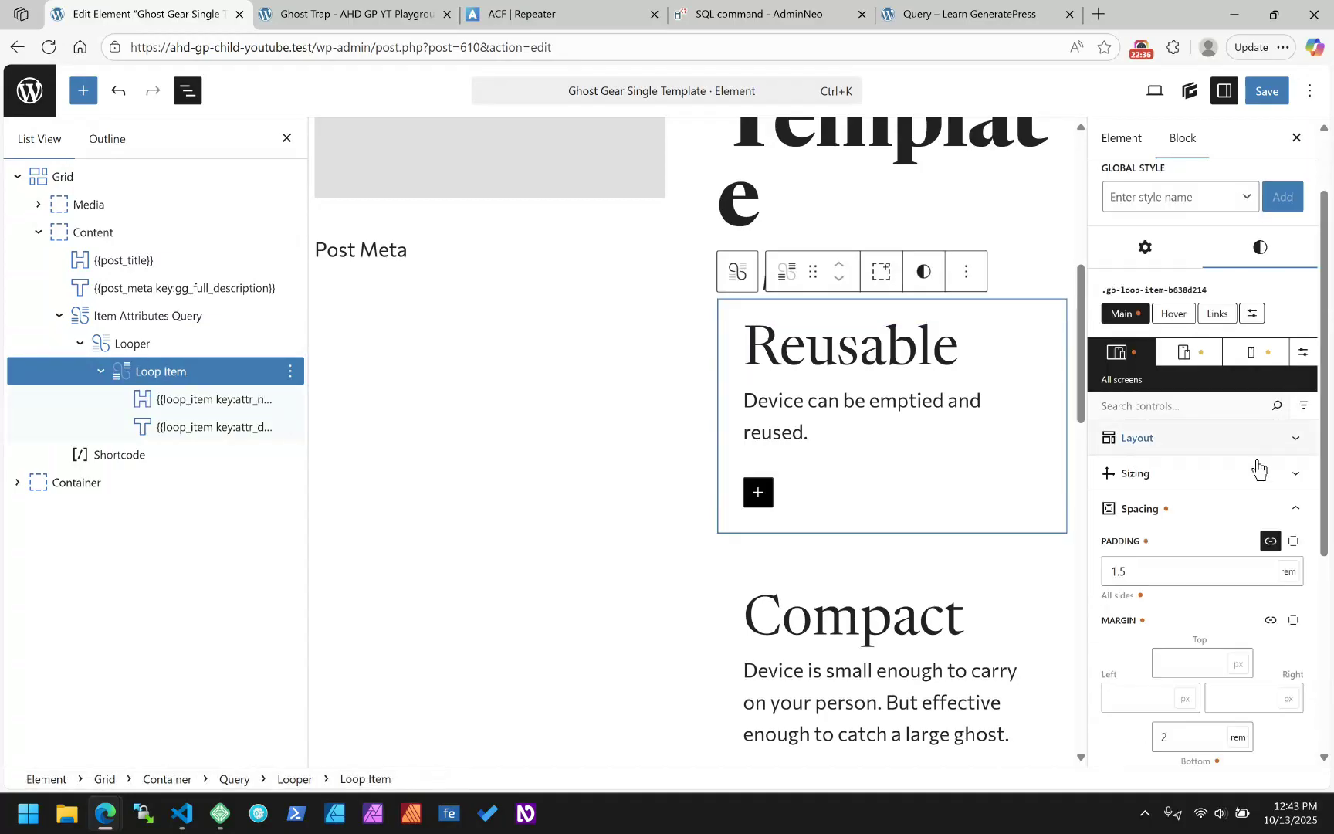
left_click(1199, 521)
left_click(1179, 581)
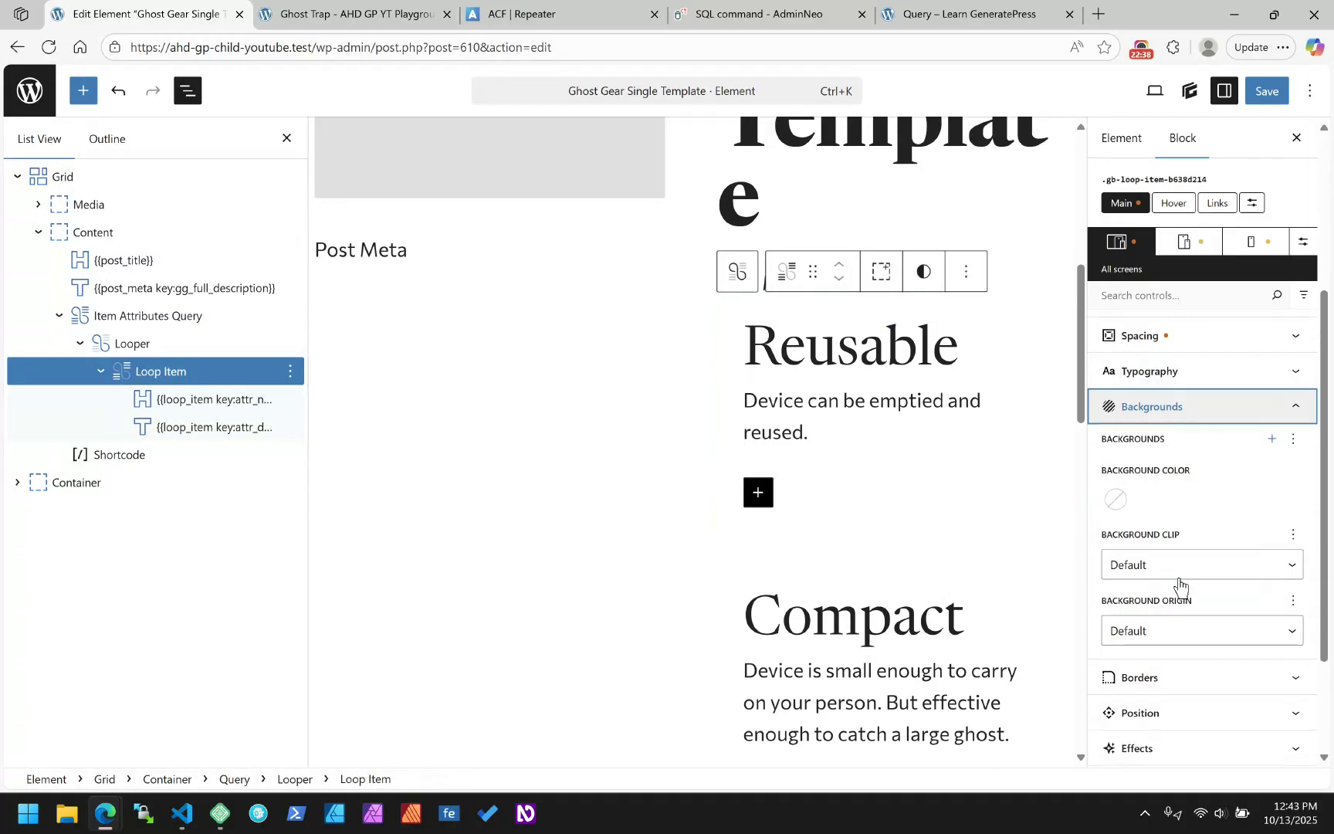
left_click(1116, 499)
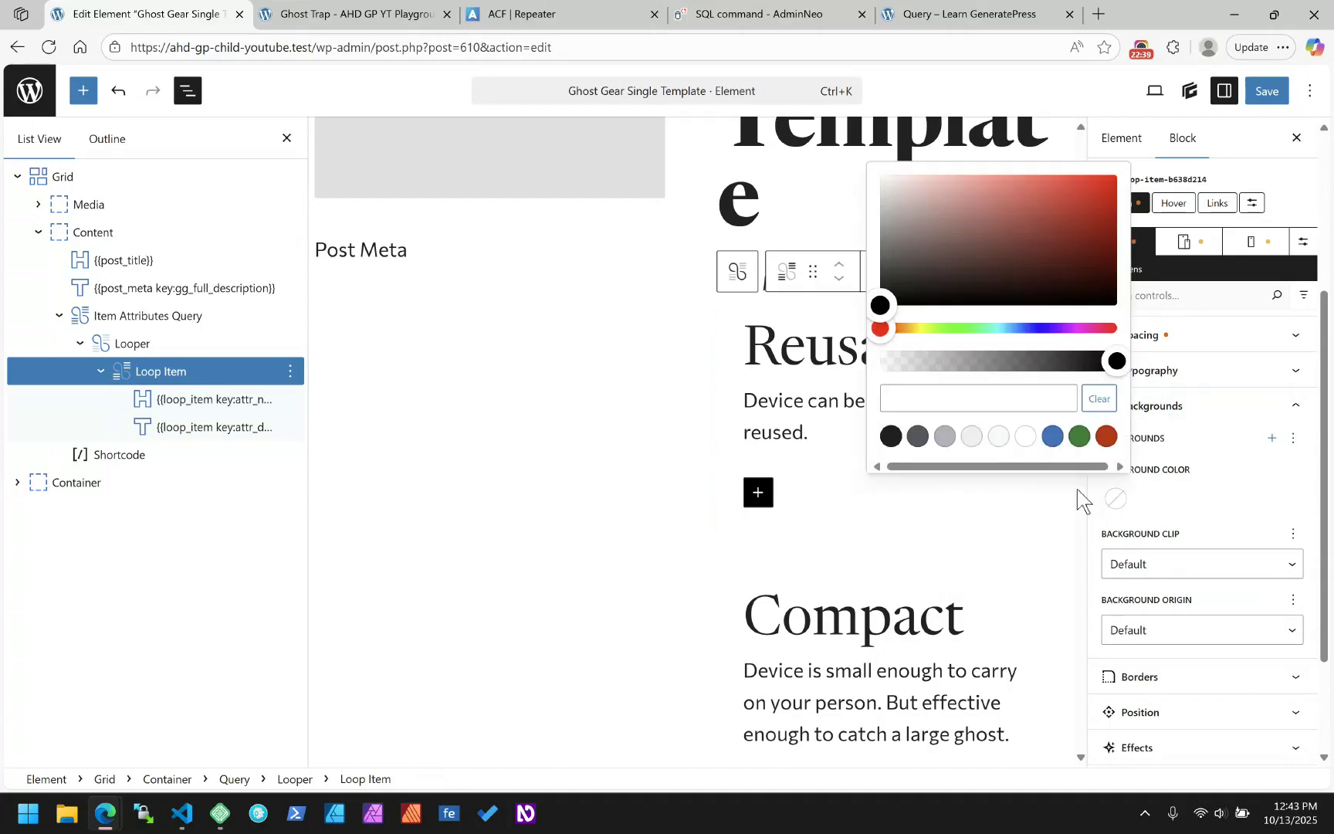
left_click(999, 437)
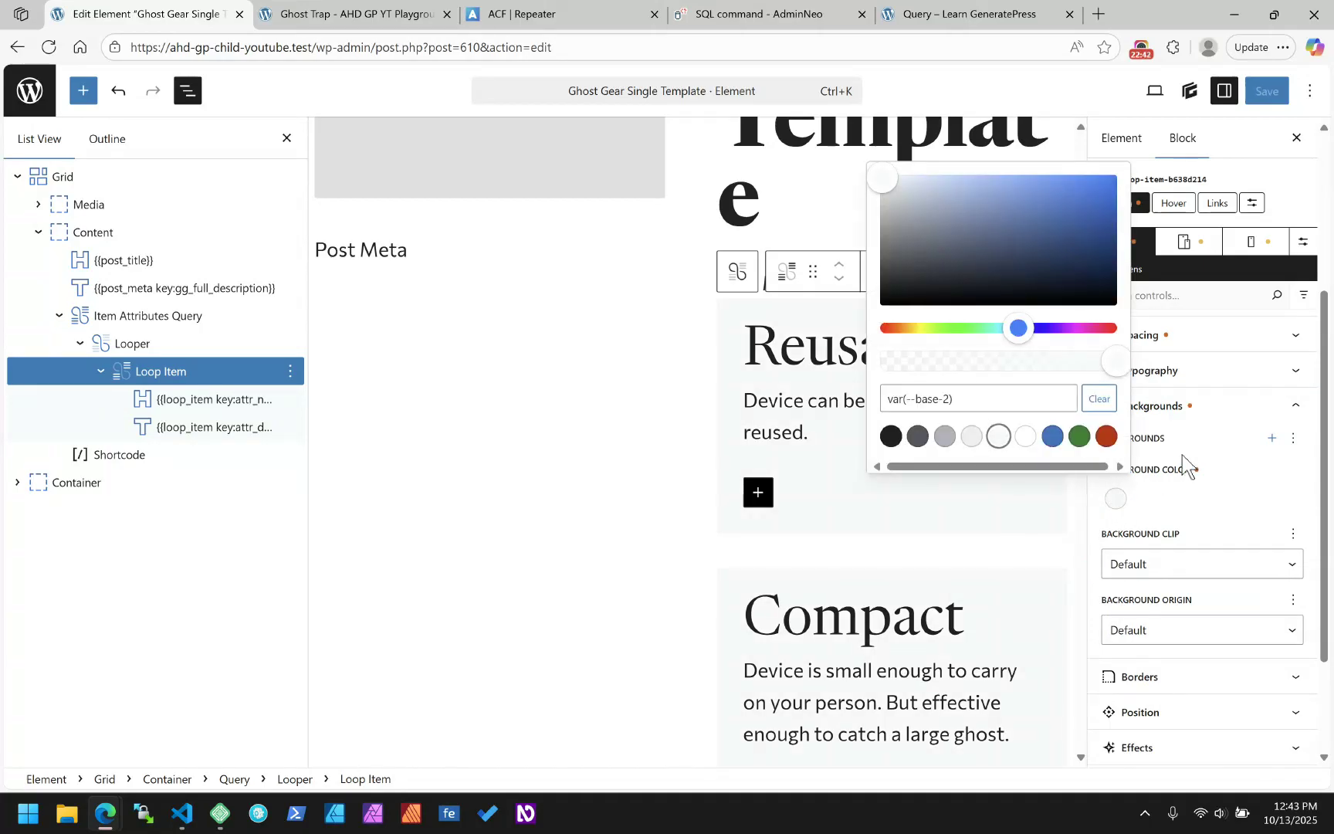
- Set the Loop Item's border radius to 2 px on all corners
left_click(1183, 410)
left_click(1181, 408)
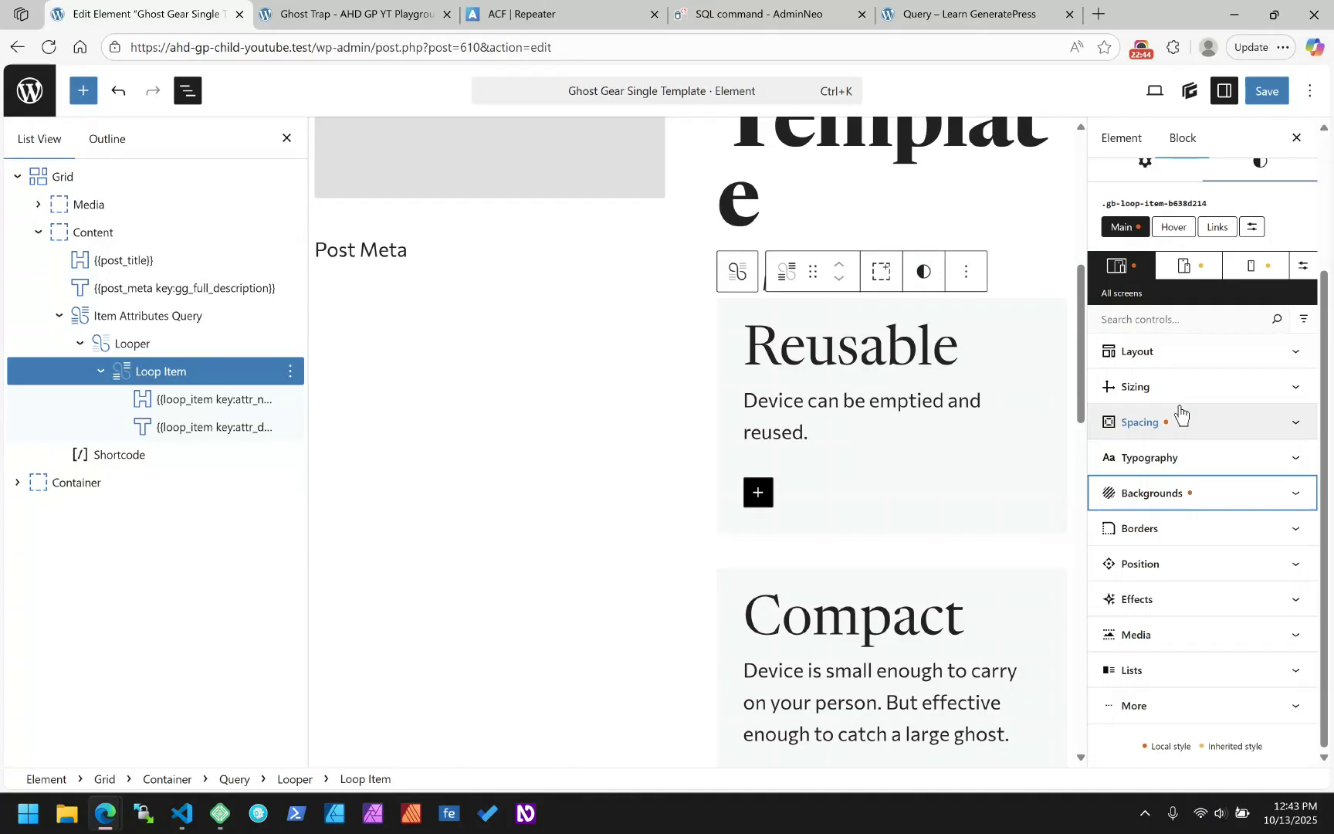
left_click(1179, 531)
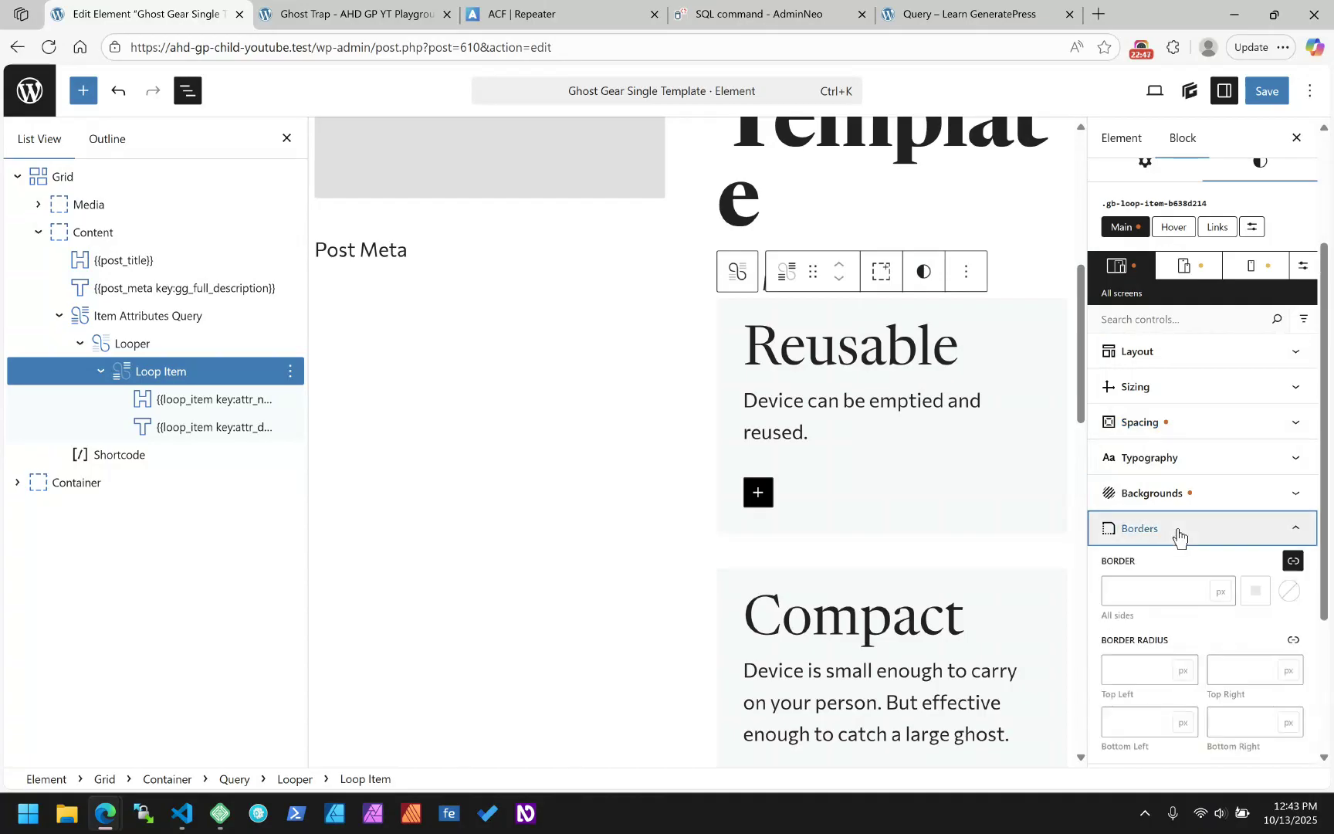
left_click(1294, 639)
left_click(1162, 676)
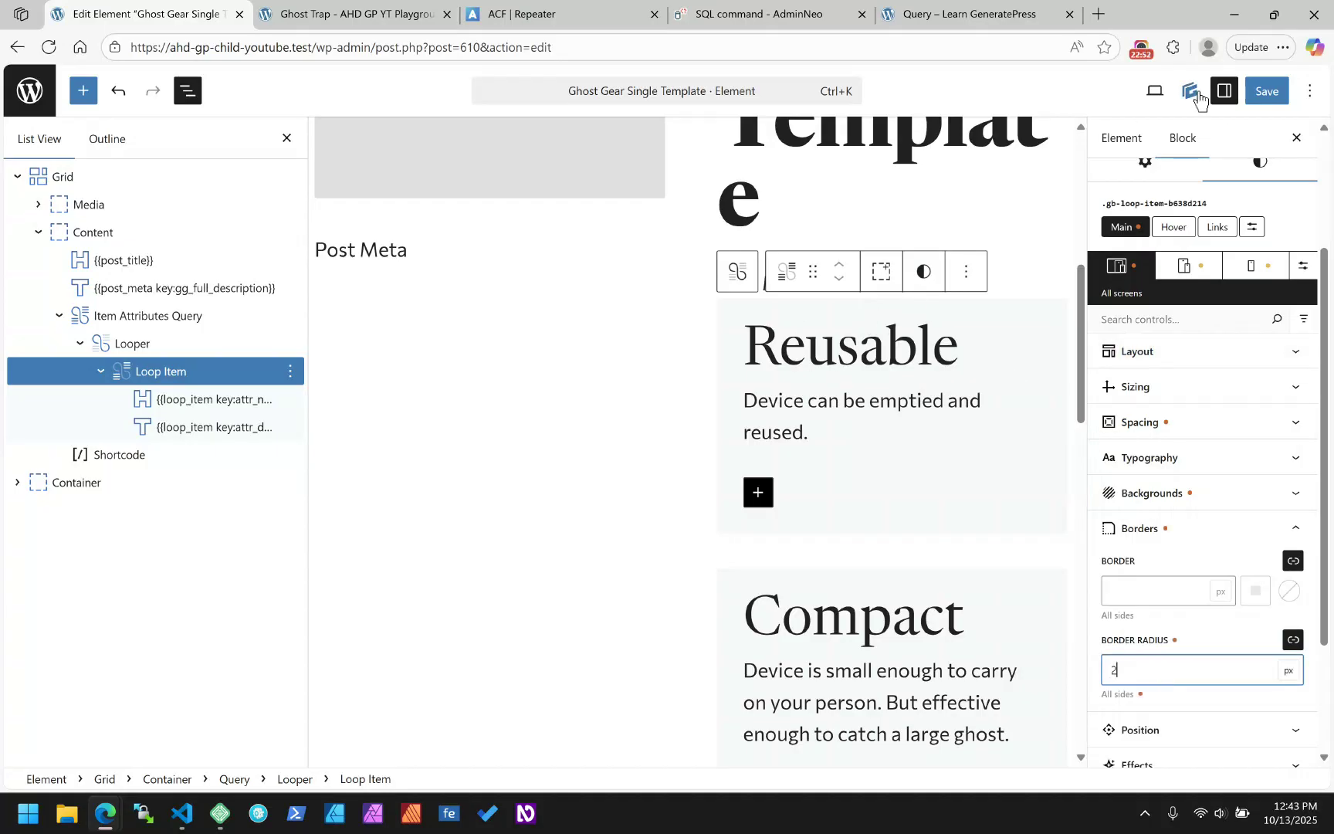
- Set the attribute description text's bottom margin to 9 px and save the template
left_click(793, 406)
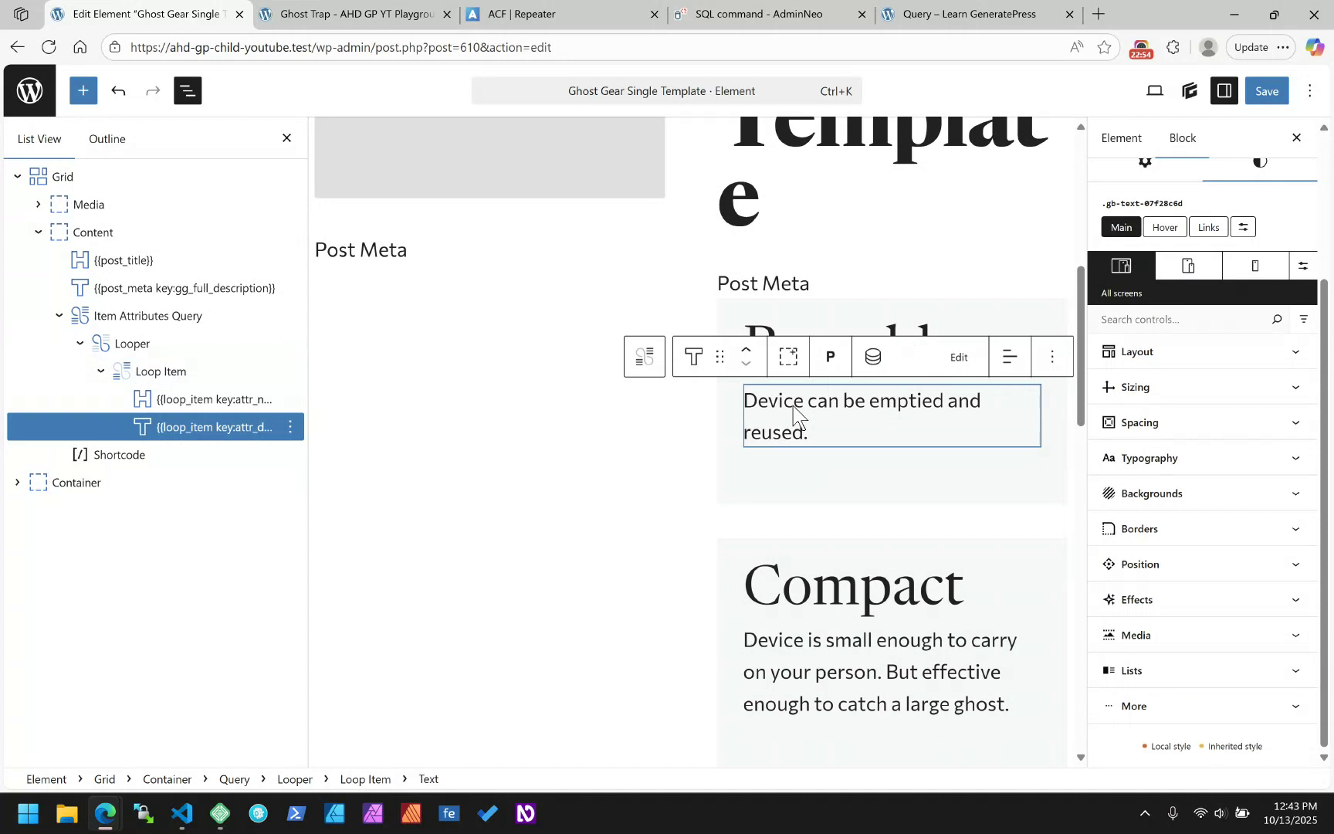
left_click(1179, 422)
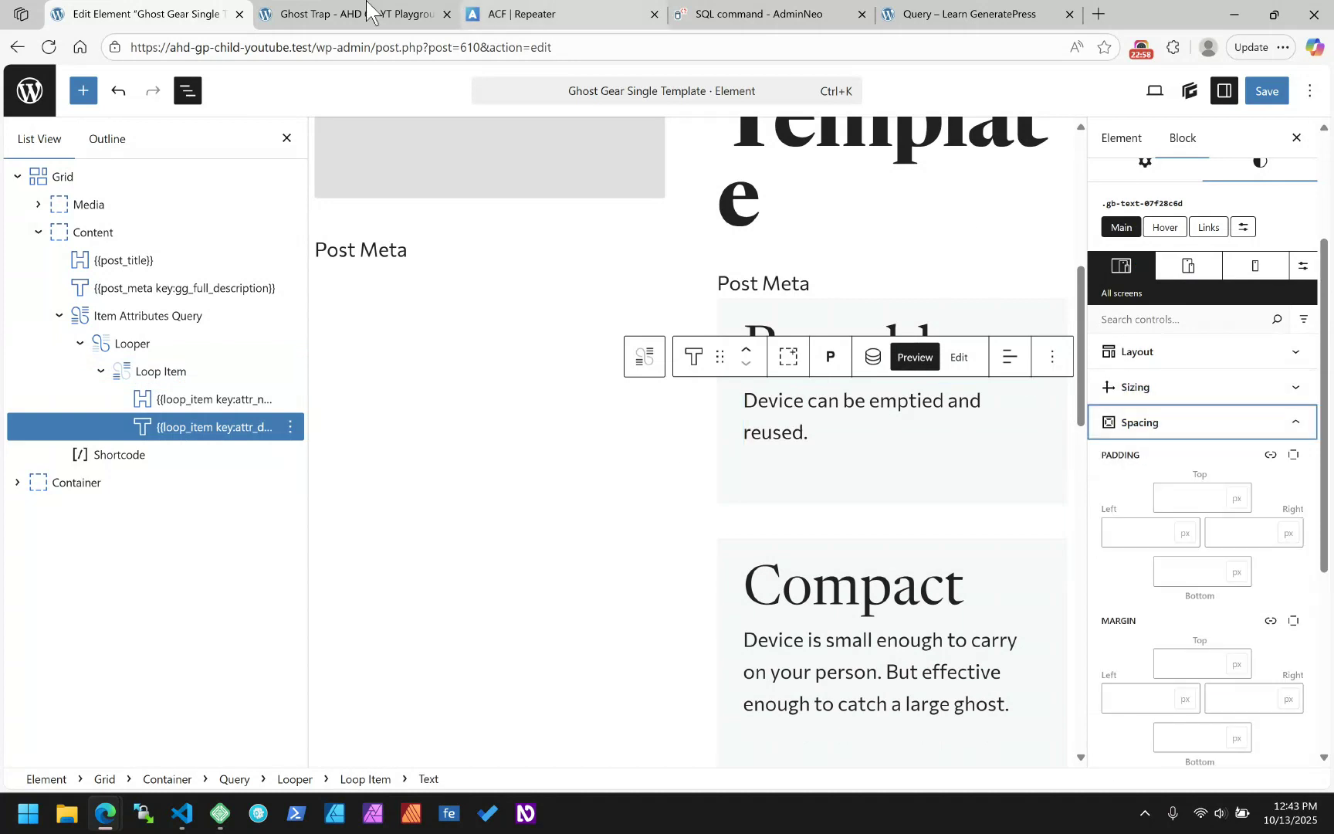
left_click(323, 10)
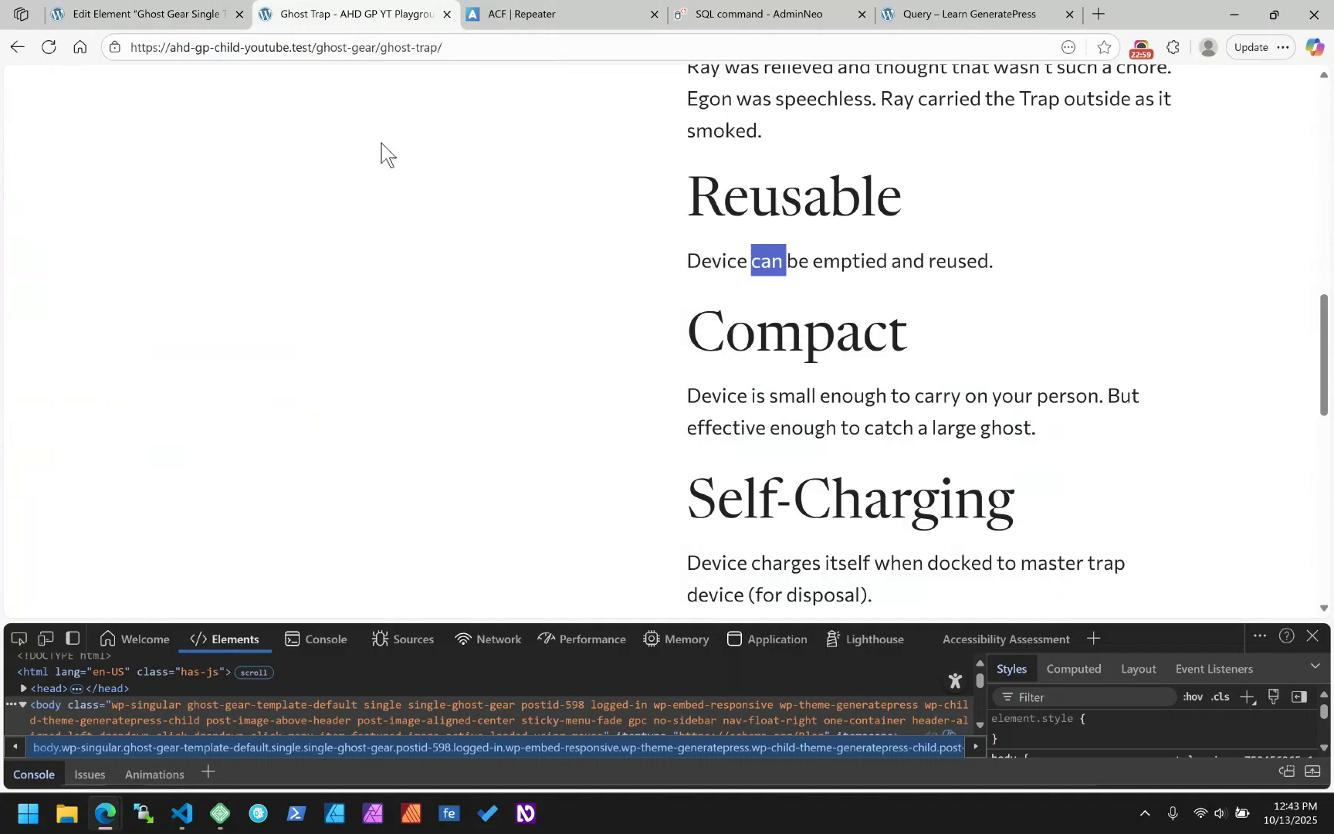
left_click(116, 13)
left_click(1204, 745)
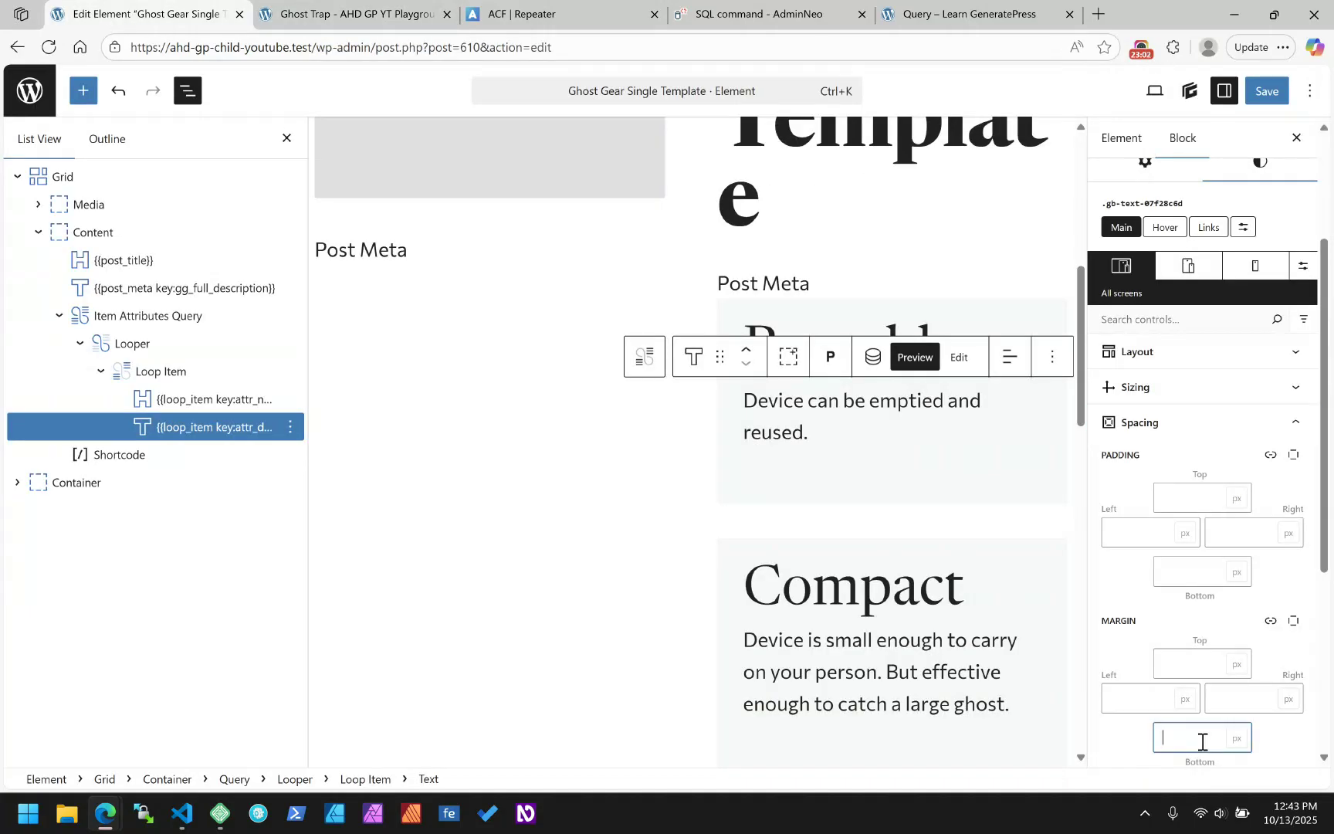
type("9")
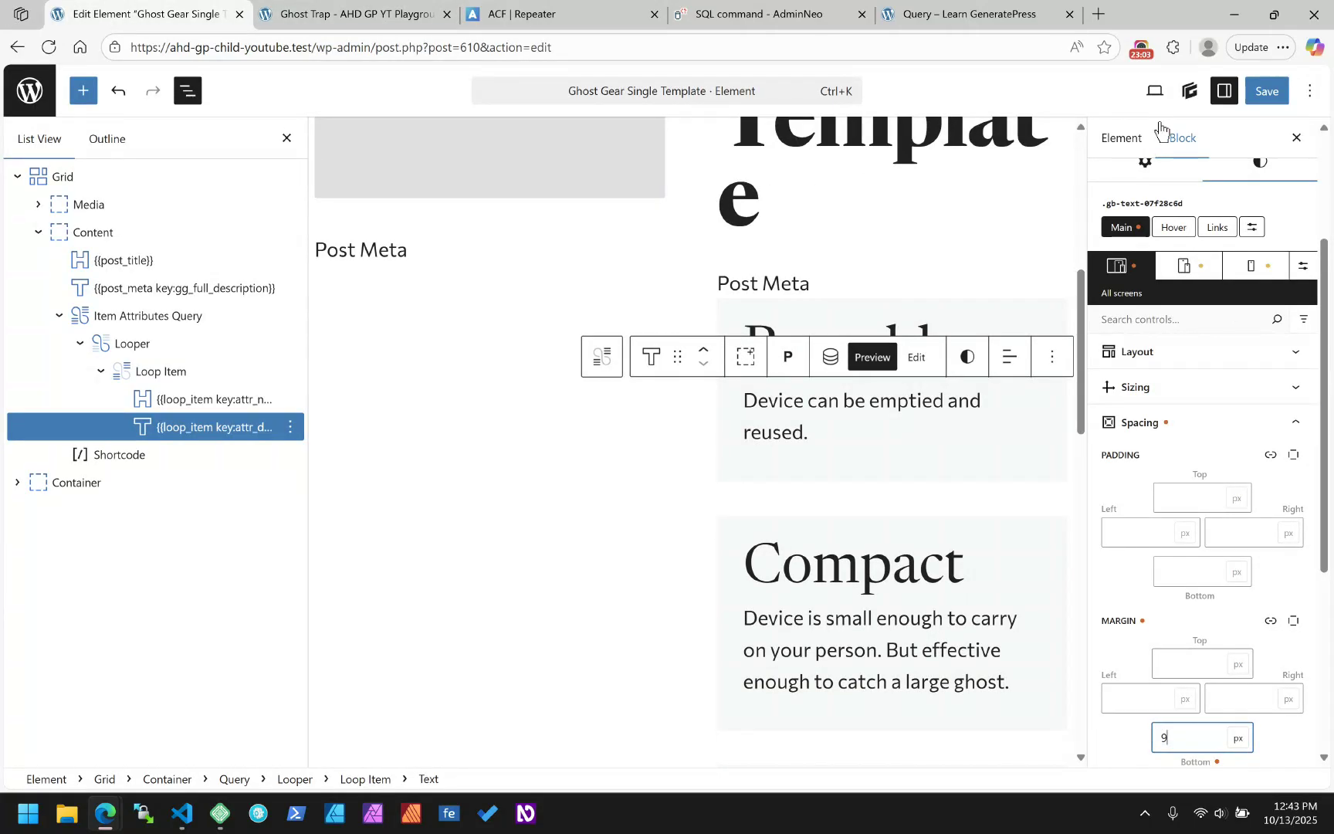
left_click(1261, 93)
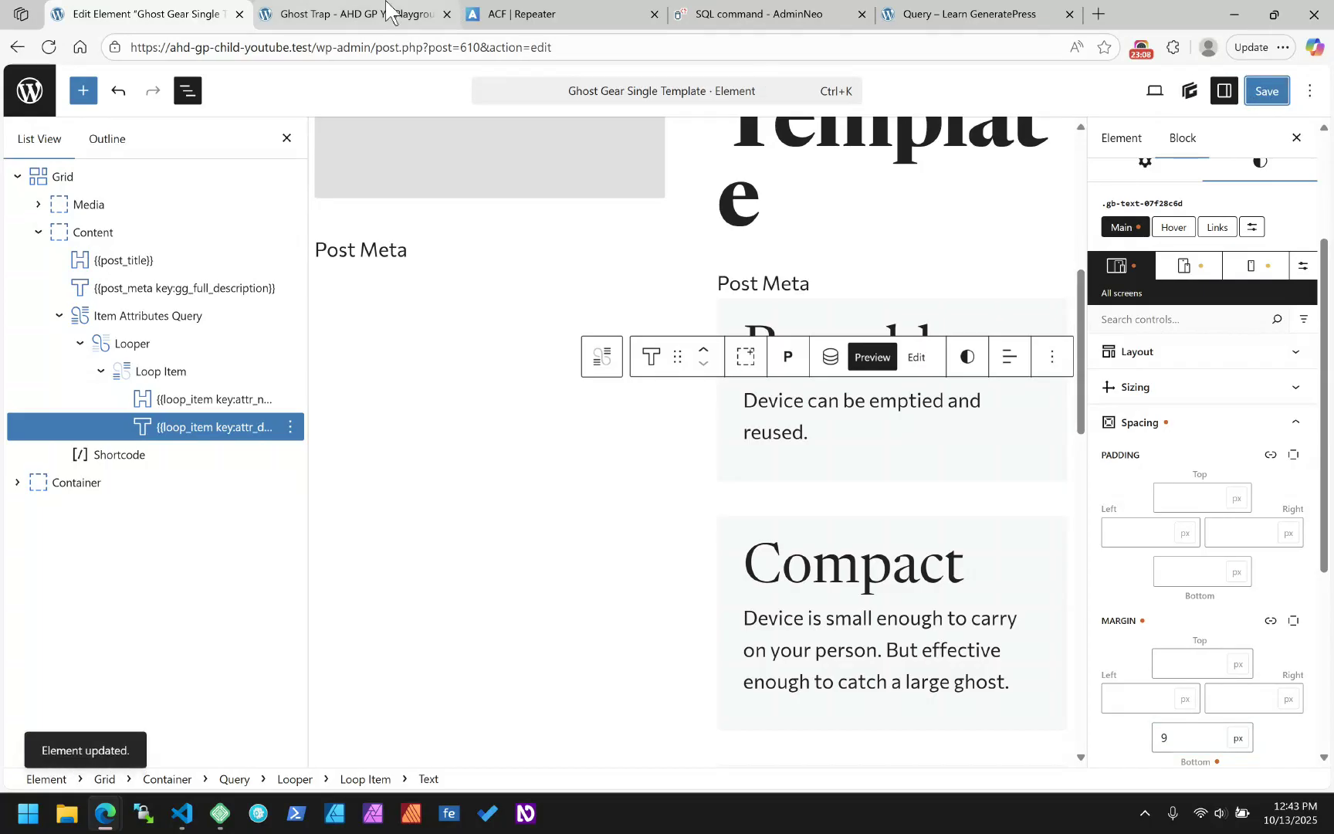
- Reload the Ghost Trap page, close the developer tools and review the styled attribute boxes below the description
left_click(348, 13)
left_click(48, 48)
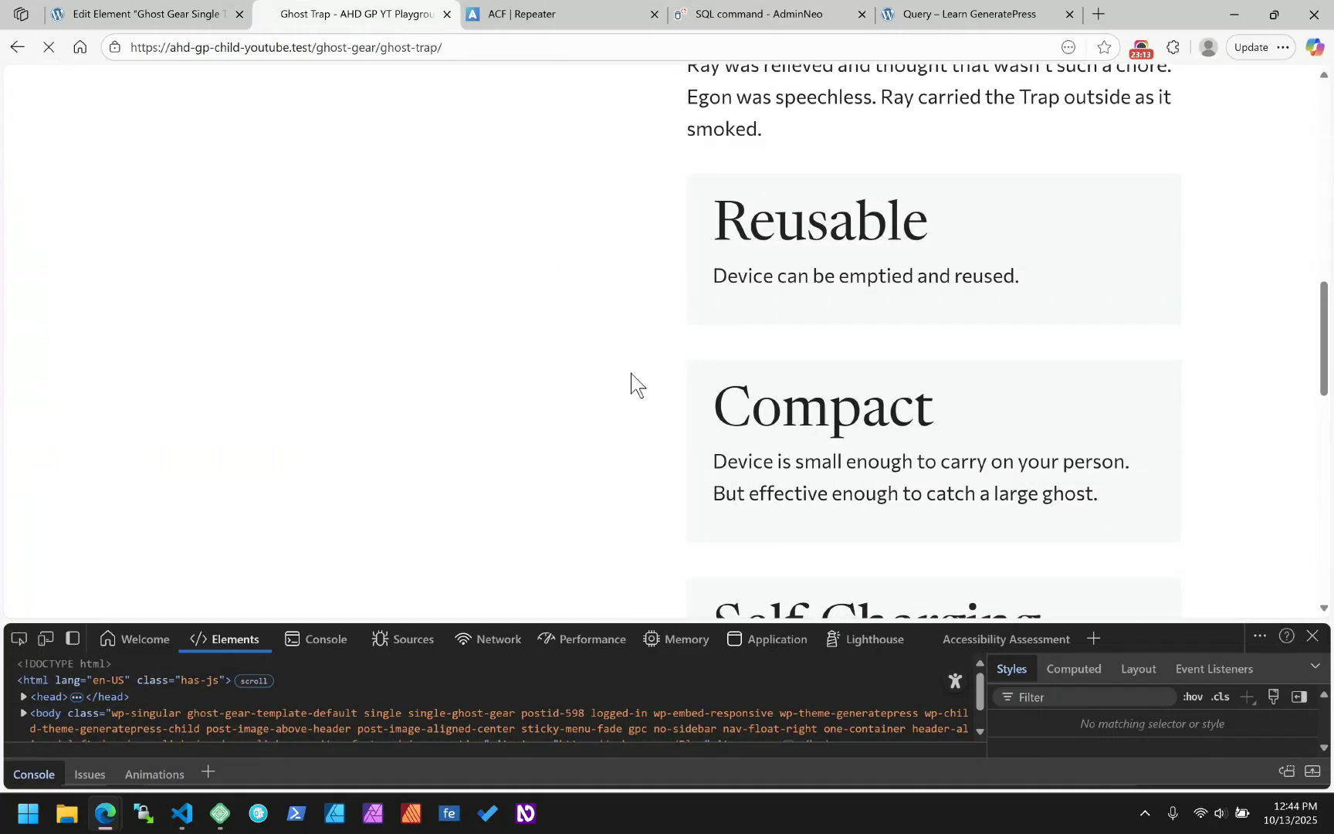
scroll(631, 384, "up", 15)
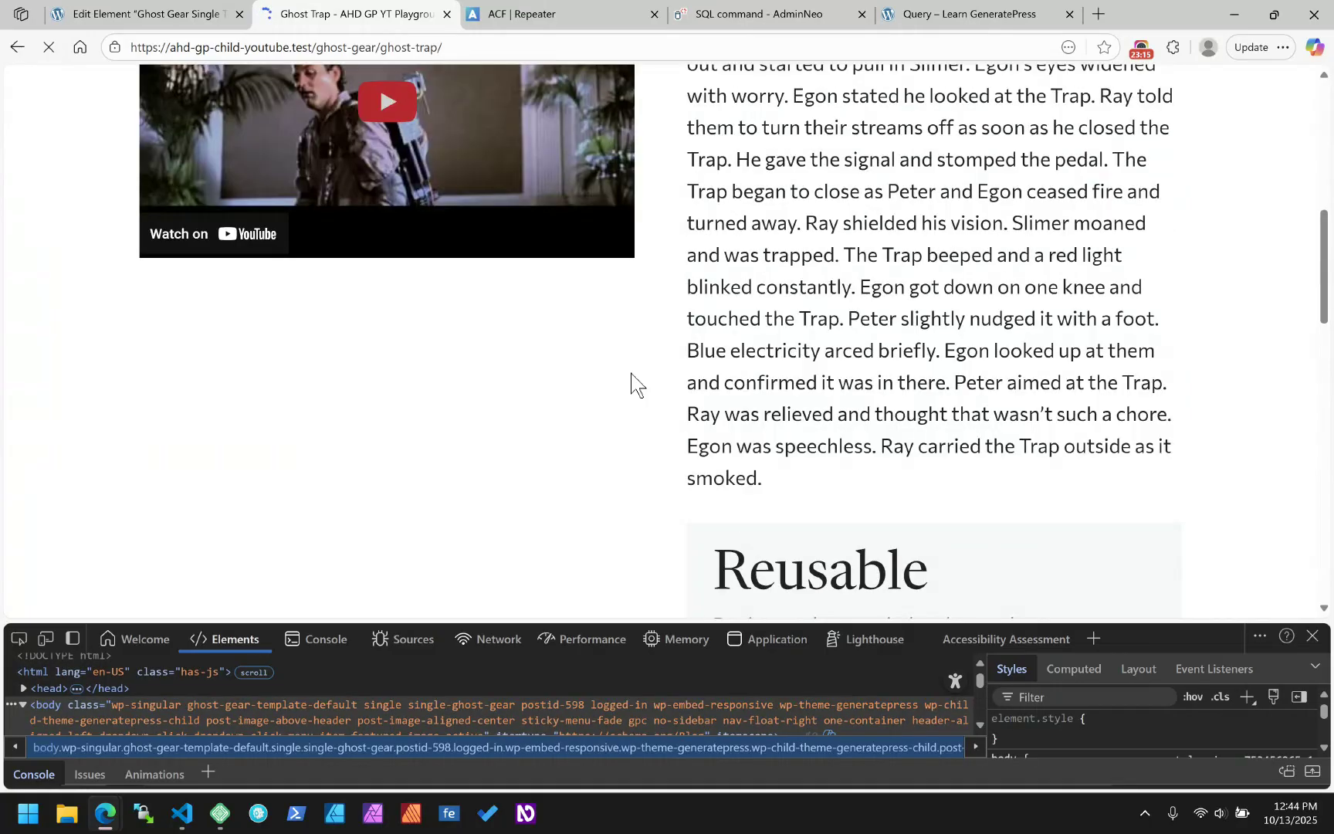
scroll(662, 352, "down", 13)
scroll(663, 352, "up", 12)
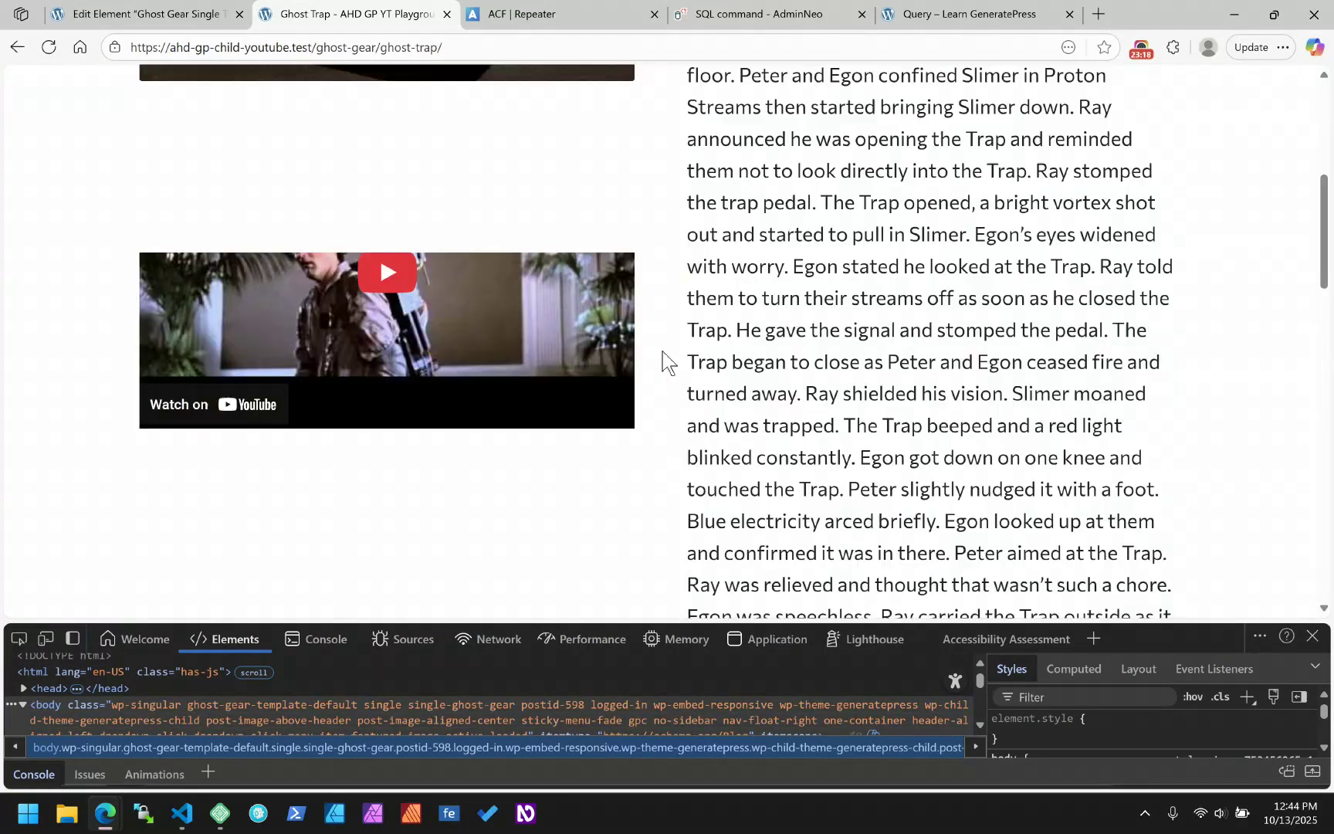
left_click(1312, 636)
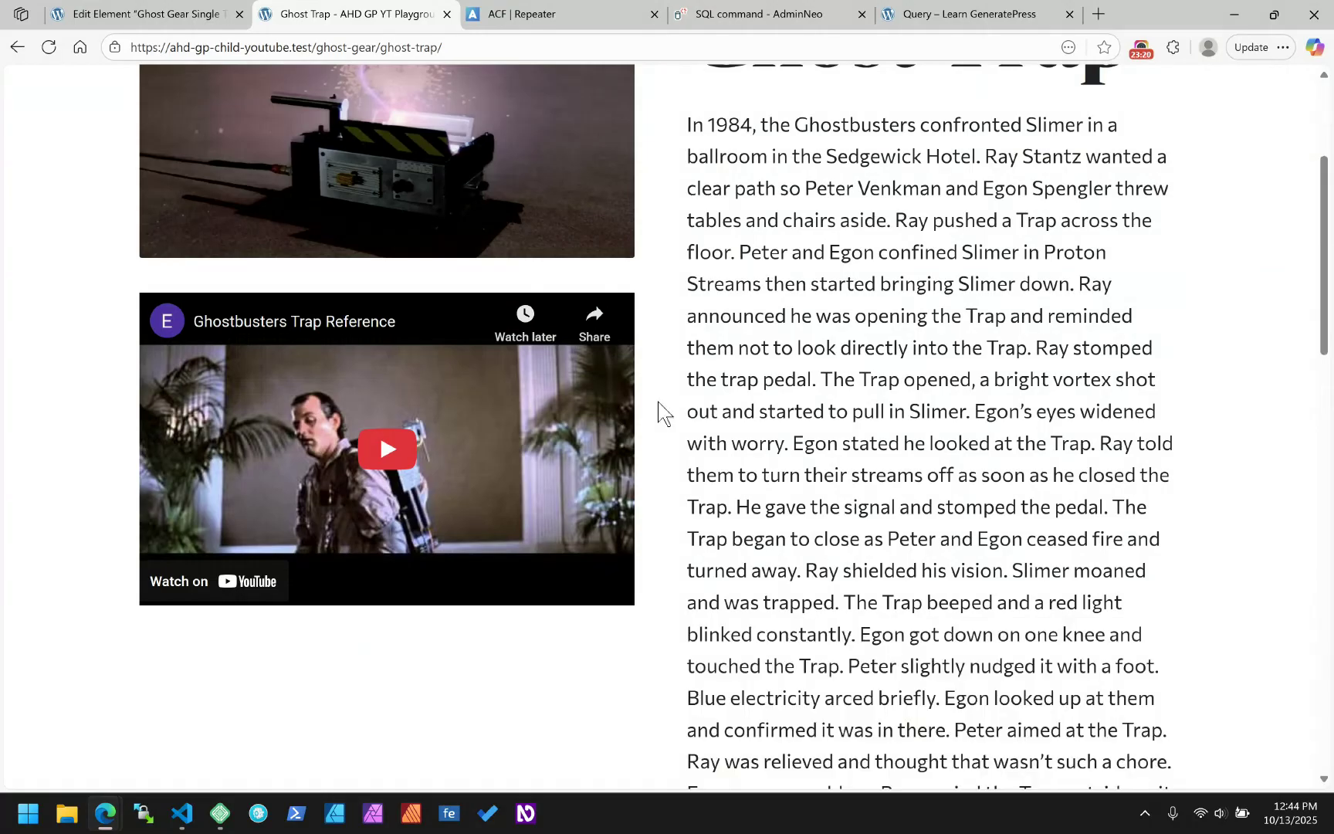
scroll(661, 410, "down", 10)
scroll(656, 408, "up", 3)
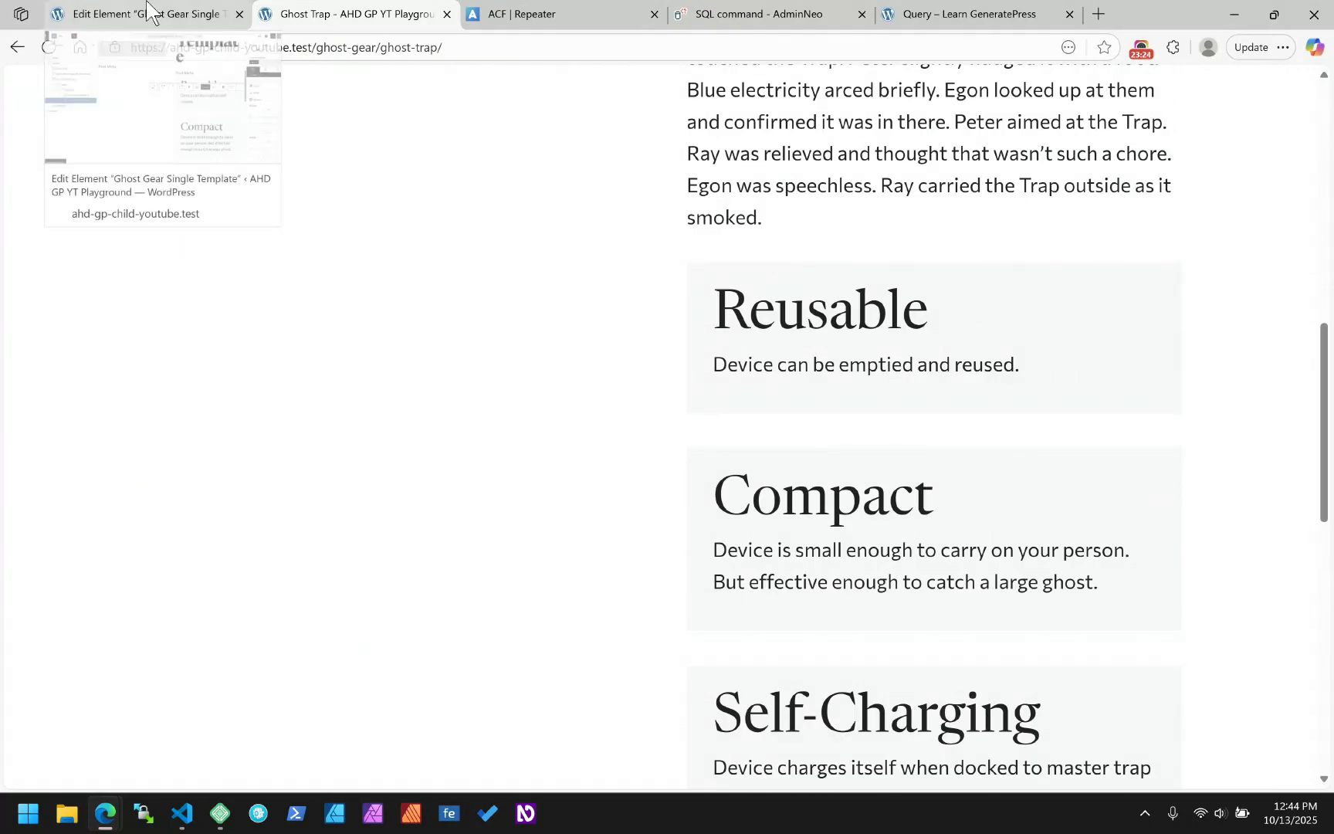
scroll(851, 351, "down", 6)
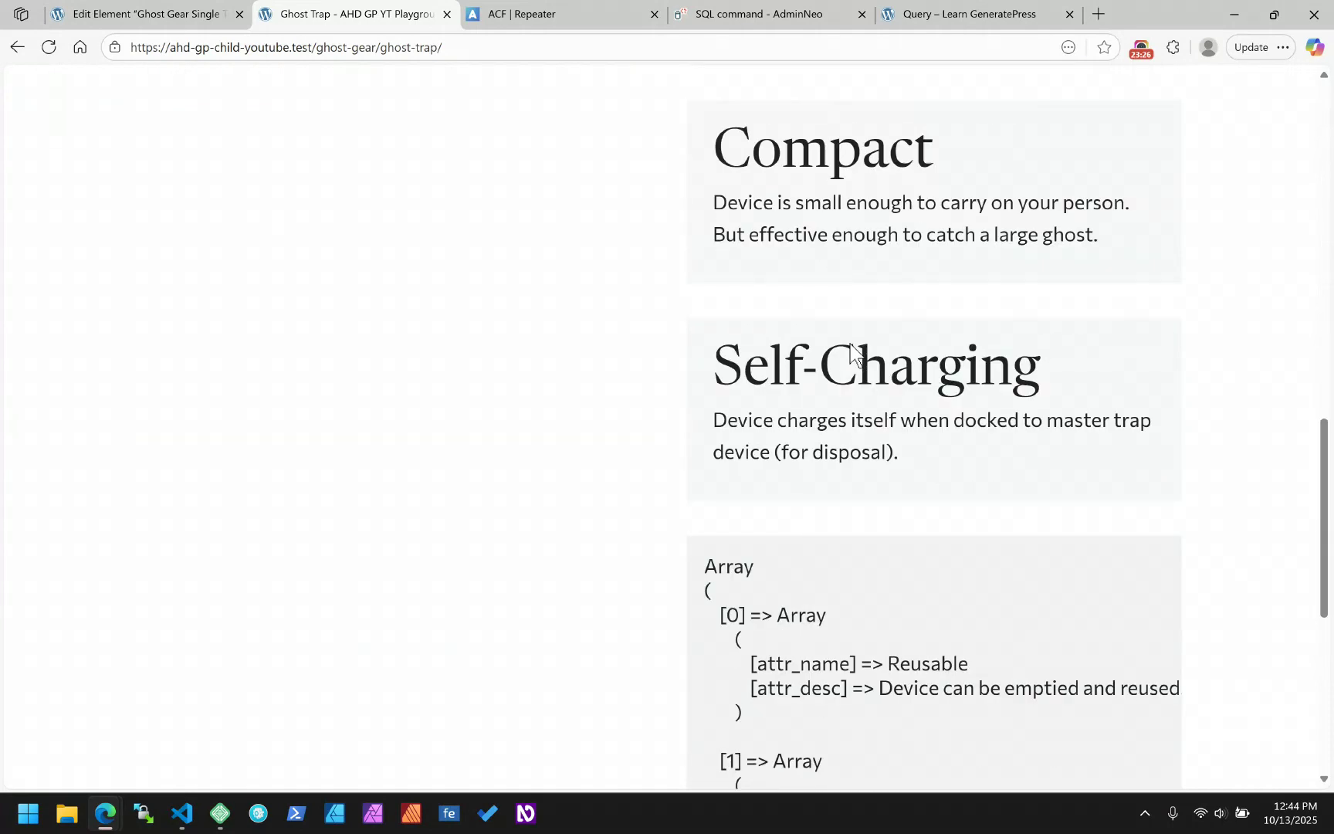
scroll(851, 351, "up", 3)
left_click_drag(757, 139, 926, 137)
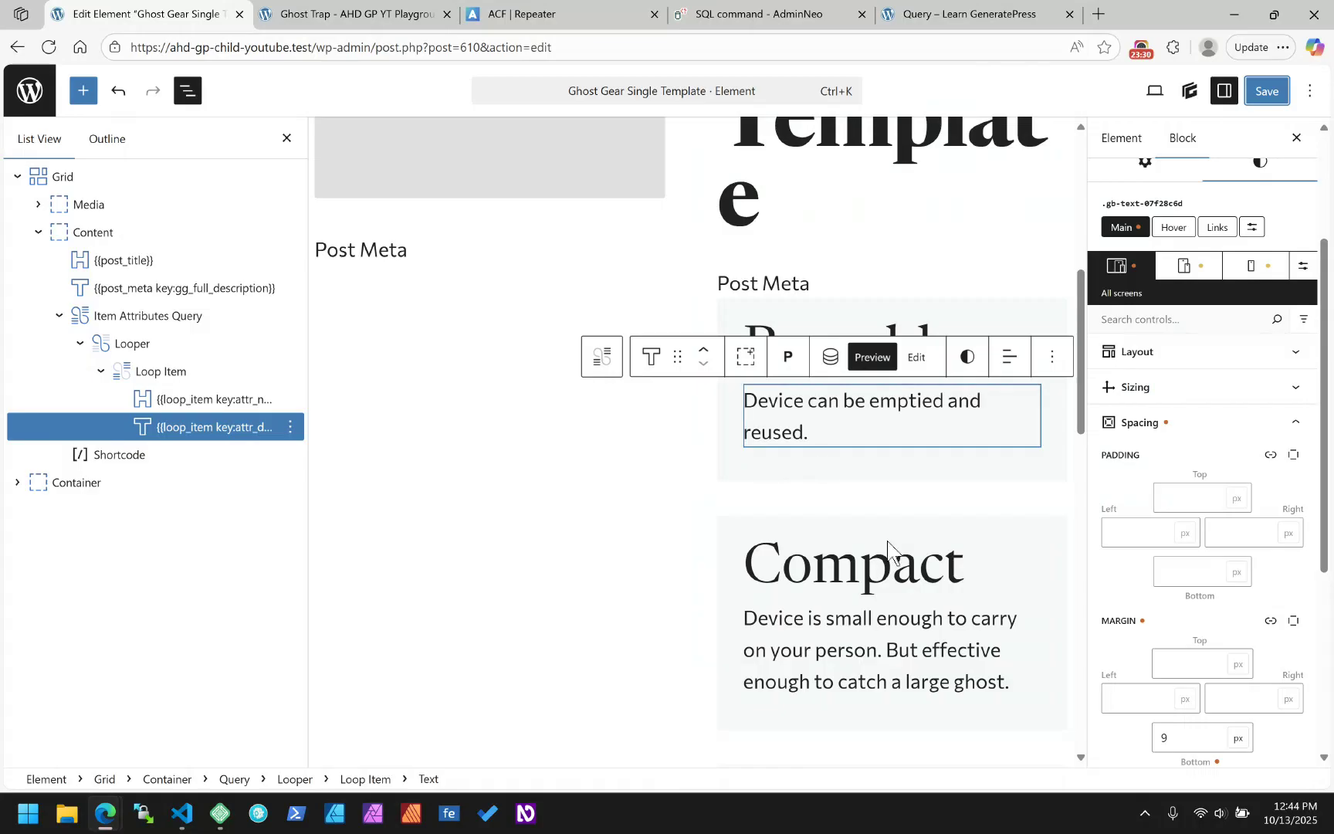
- Back in the template editor, set the attribute name headline's font size to 1.5 rem
left_click(220, 399)
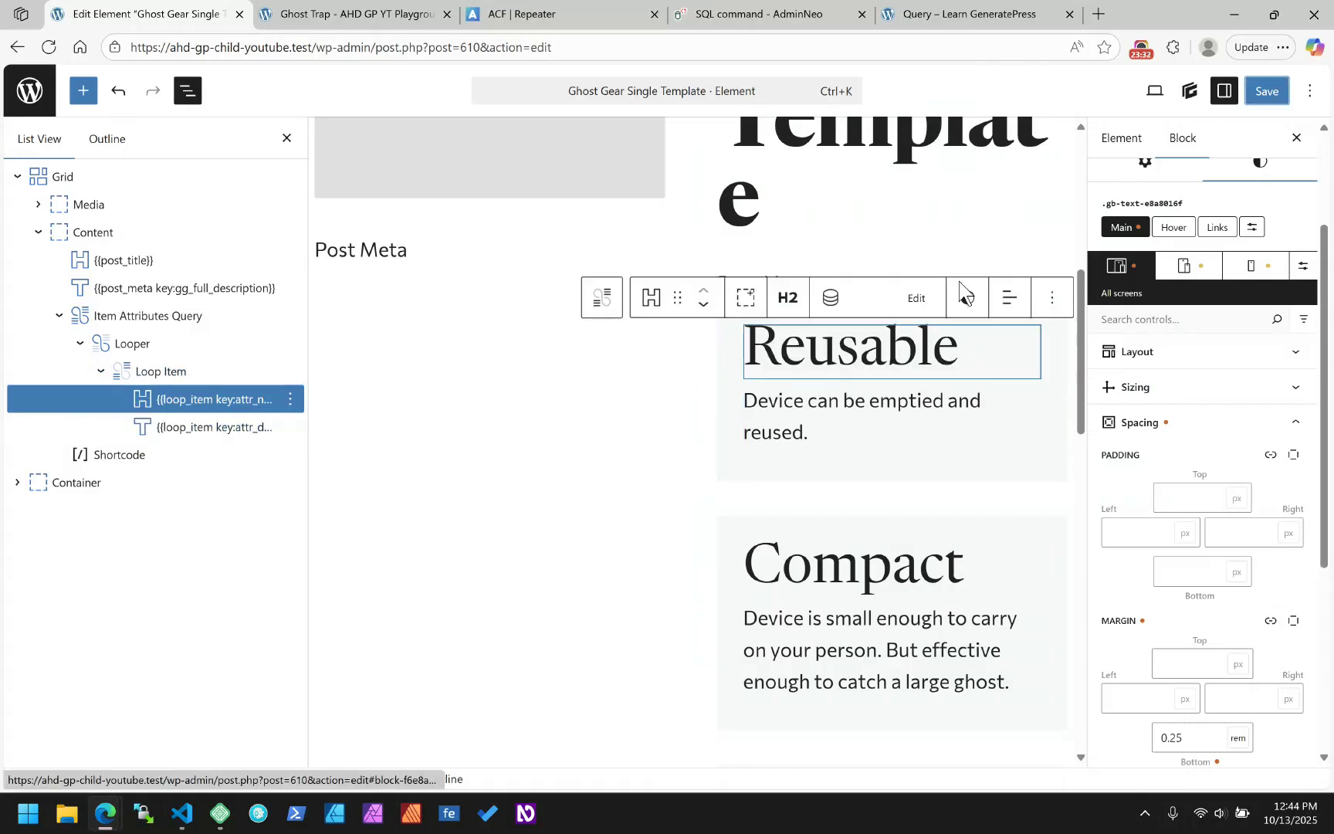
left_click(1153, 423)
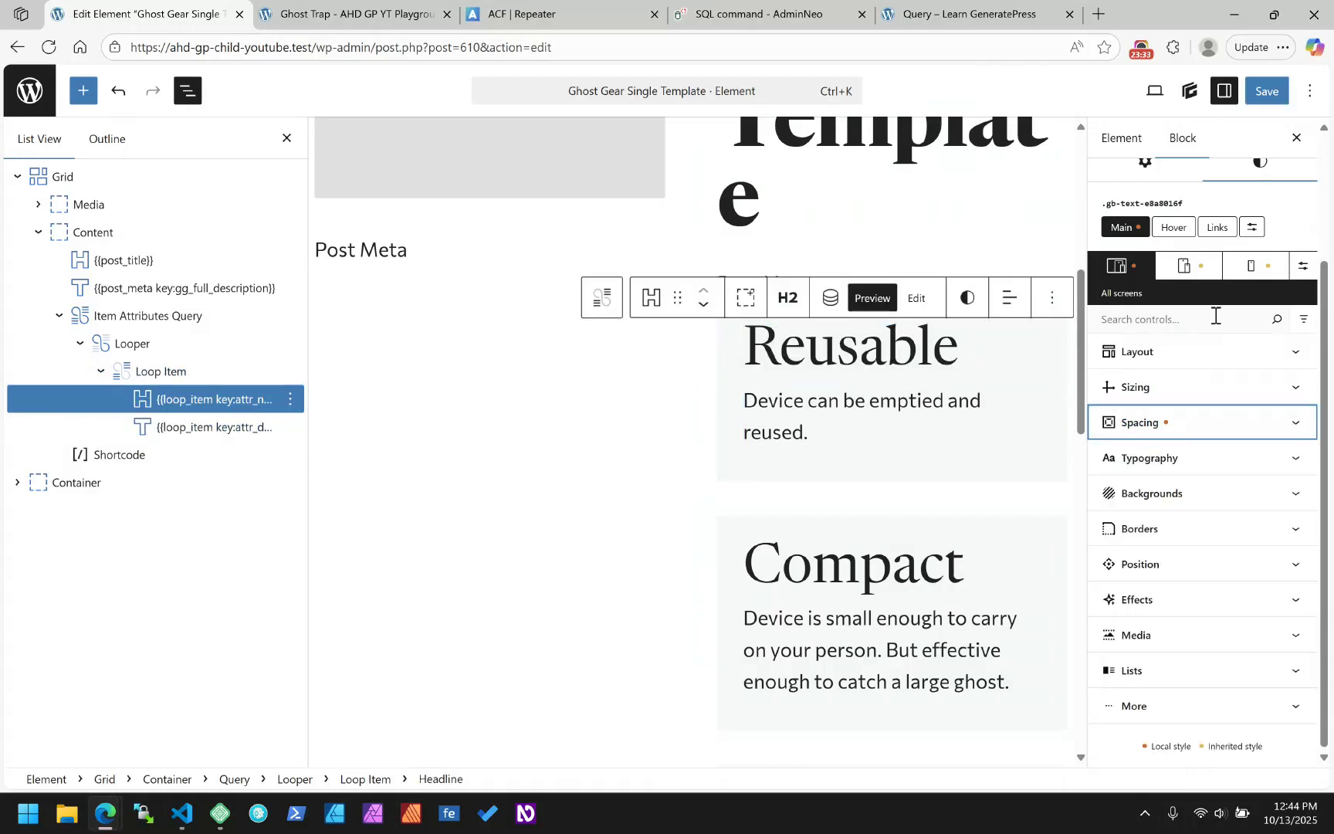
left_click(1156, 460)
scroll(1182, 549, "down", 2)
left_click(1136, 410)
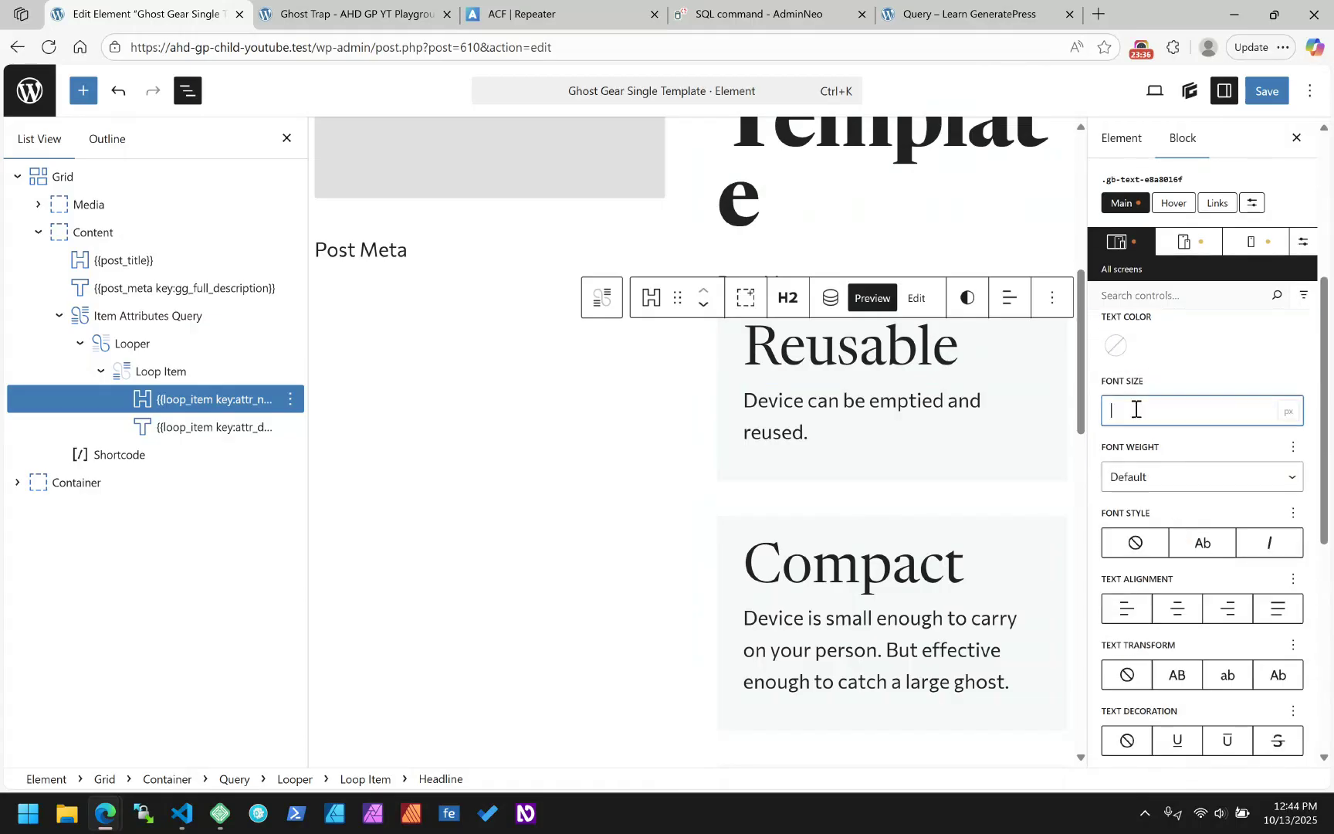
type("1.5rem")
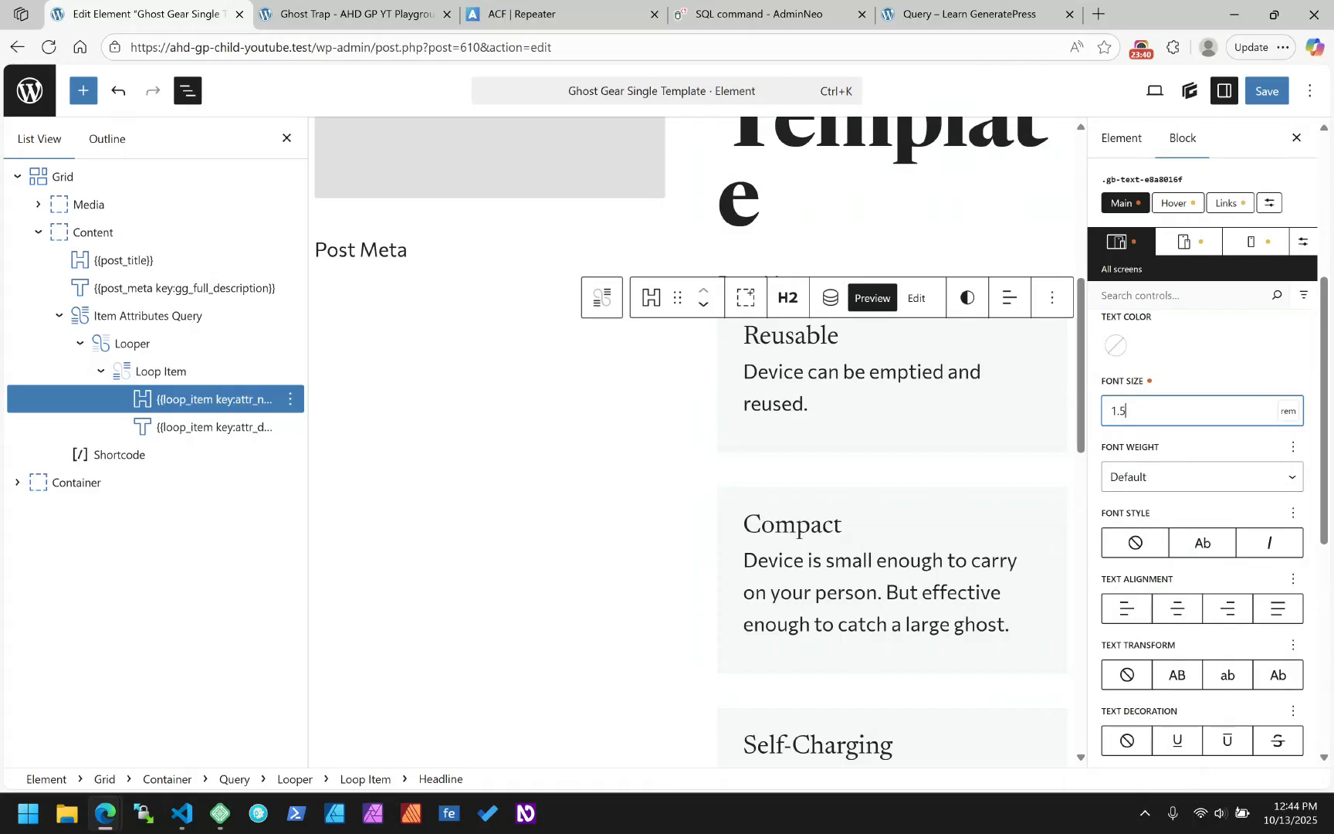
- Try font sizes of 2.4 rem and 1.8 rem on the attribute name headline
left_click_drag(1151, 417, 1072, 410)
type("2.4")
scroll(1071, 408, "up", 1)
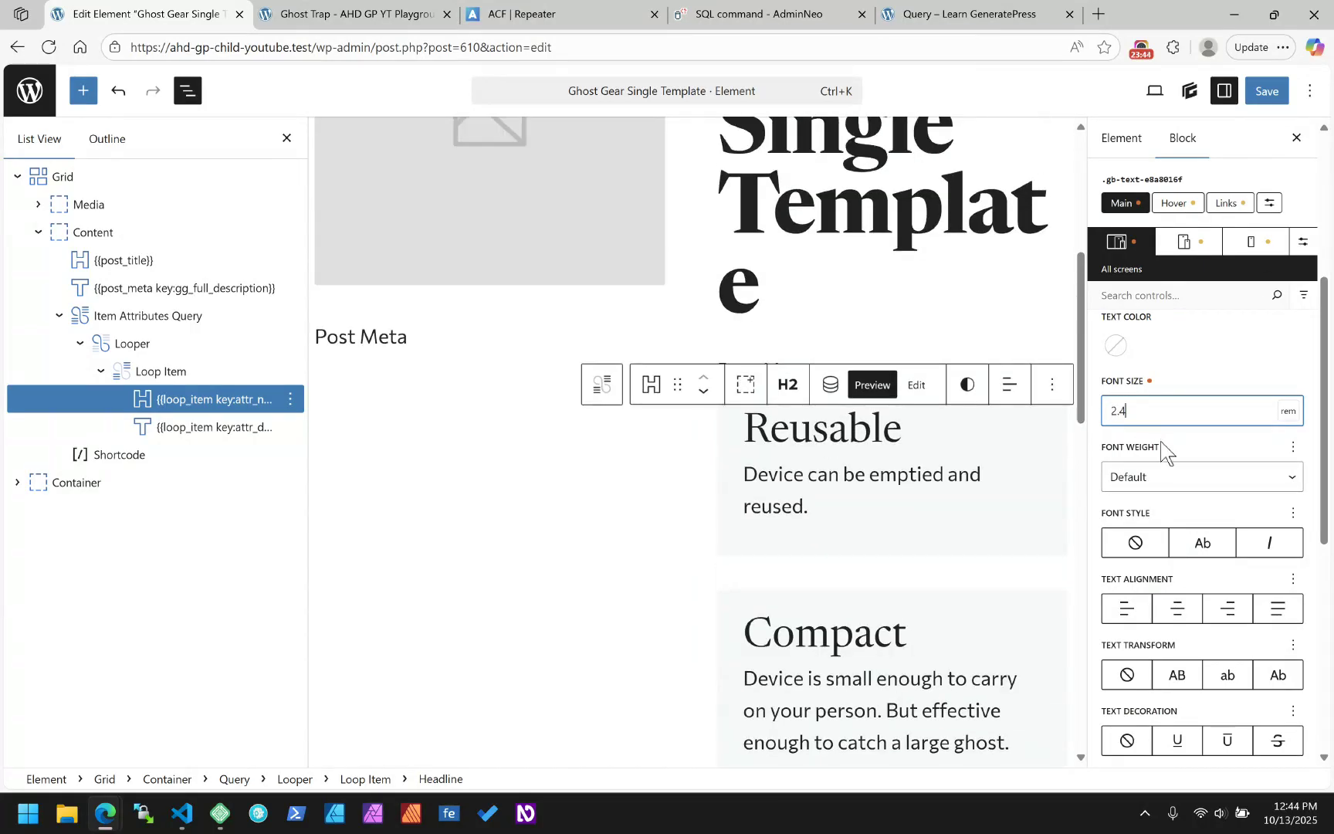
left_click_drag(1156, 424, 1079, 415)
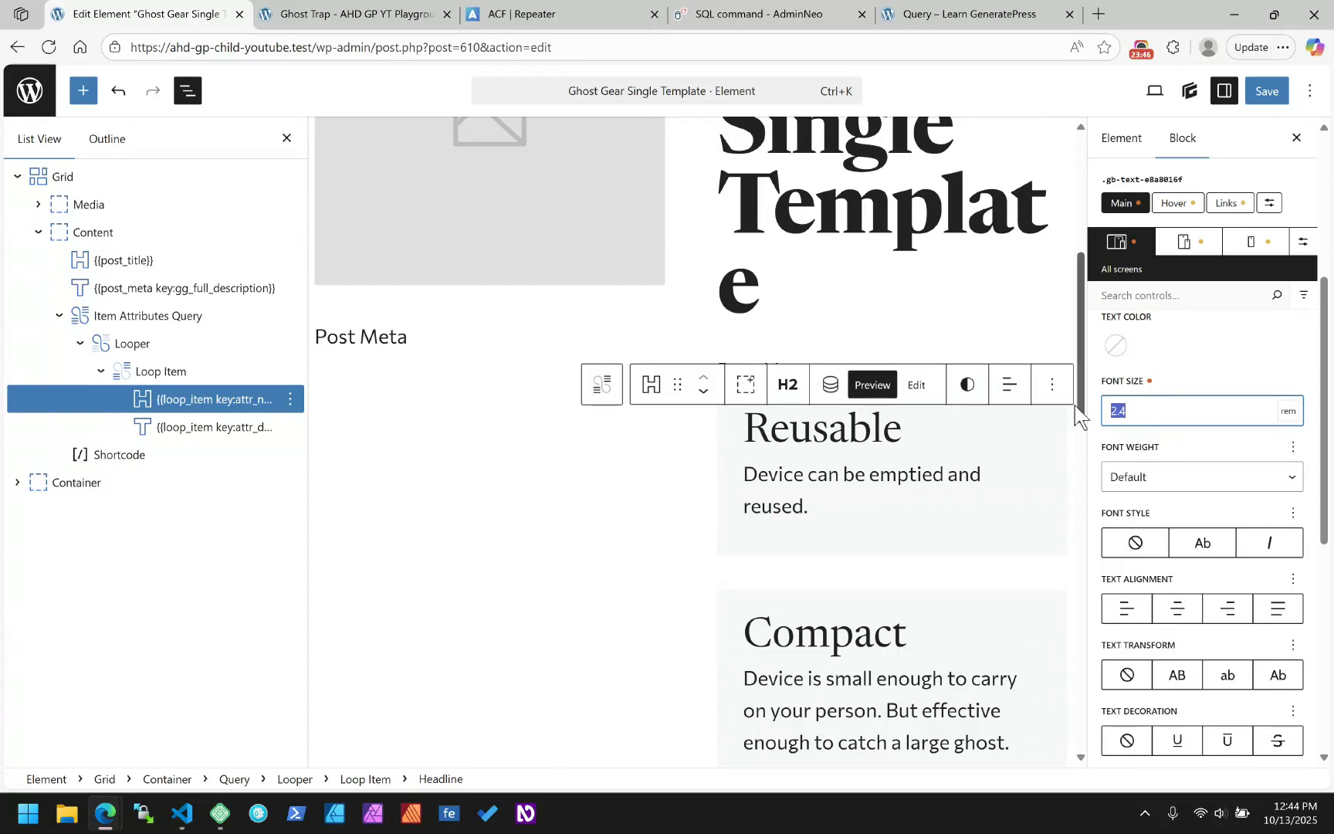
type("1.8")
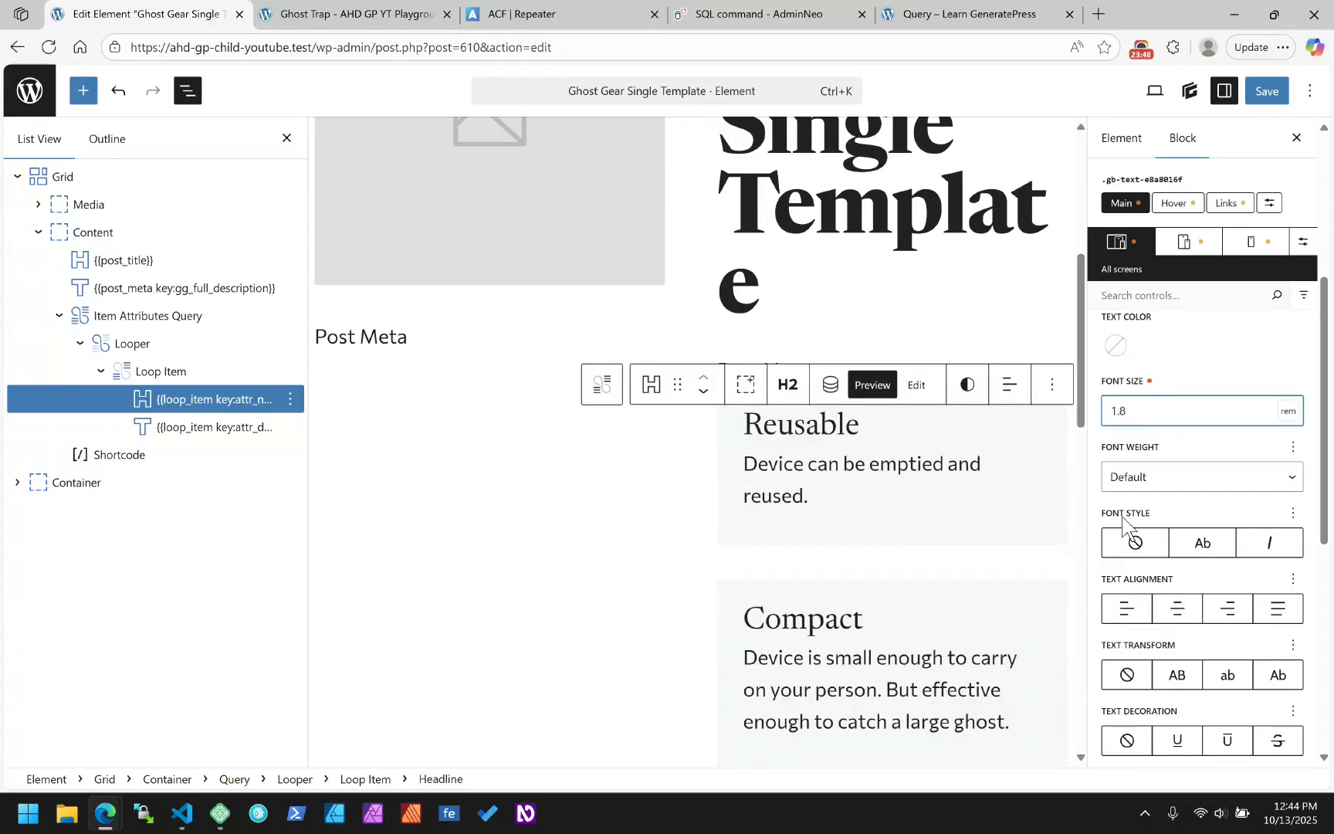
- Change the attribute name headline's font family to Commissioner
scroll(1148, 502, "down", 4)
left_click(1163, 523)
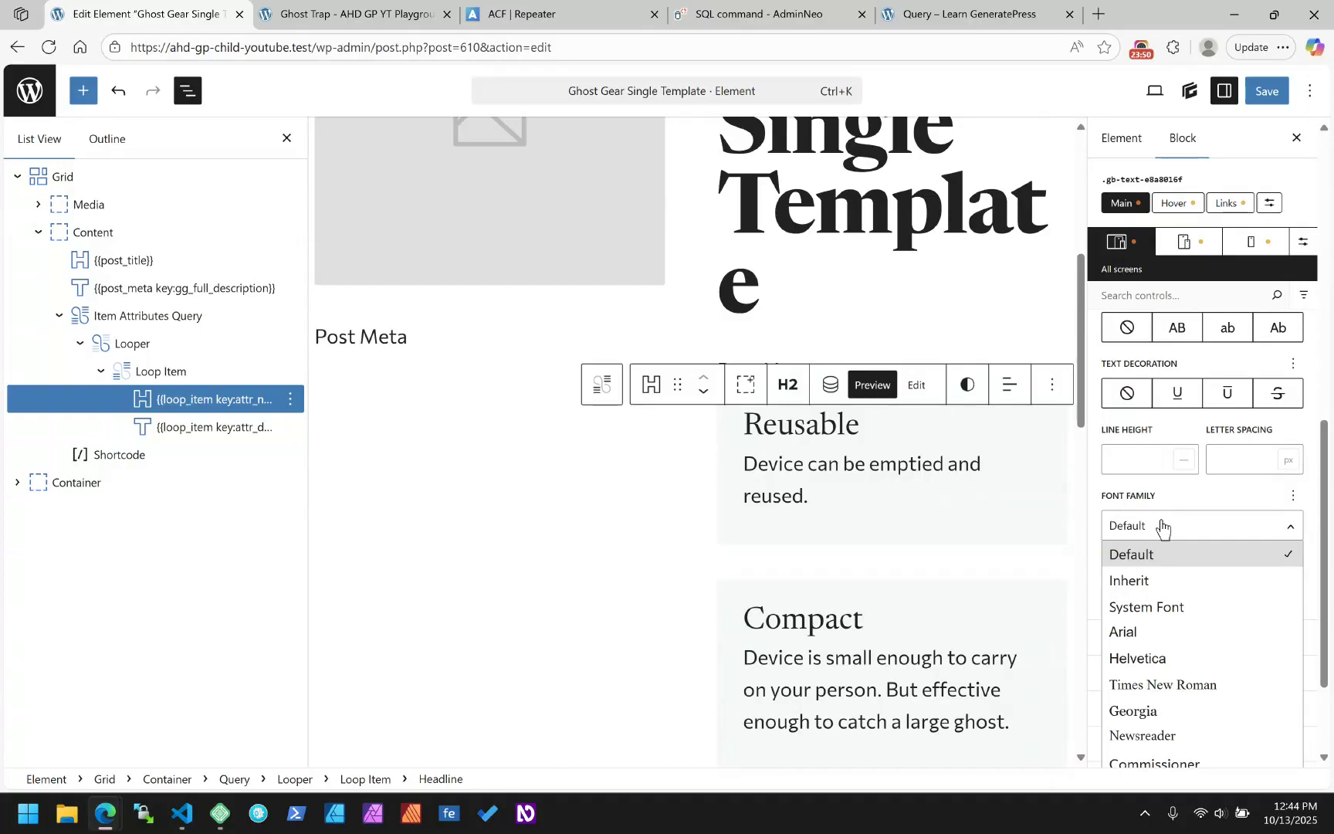
scroll(1177, 572, "down", 1)
left_click(1175, 696)
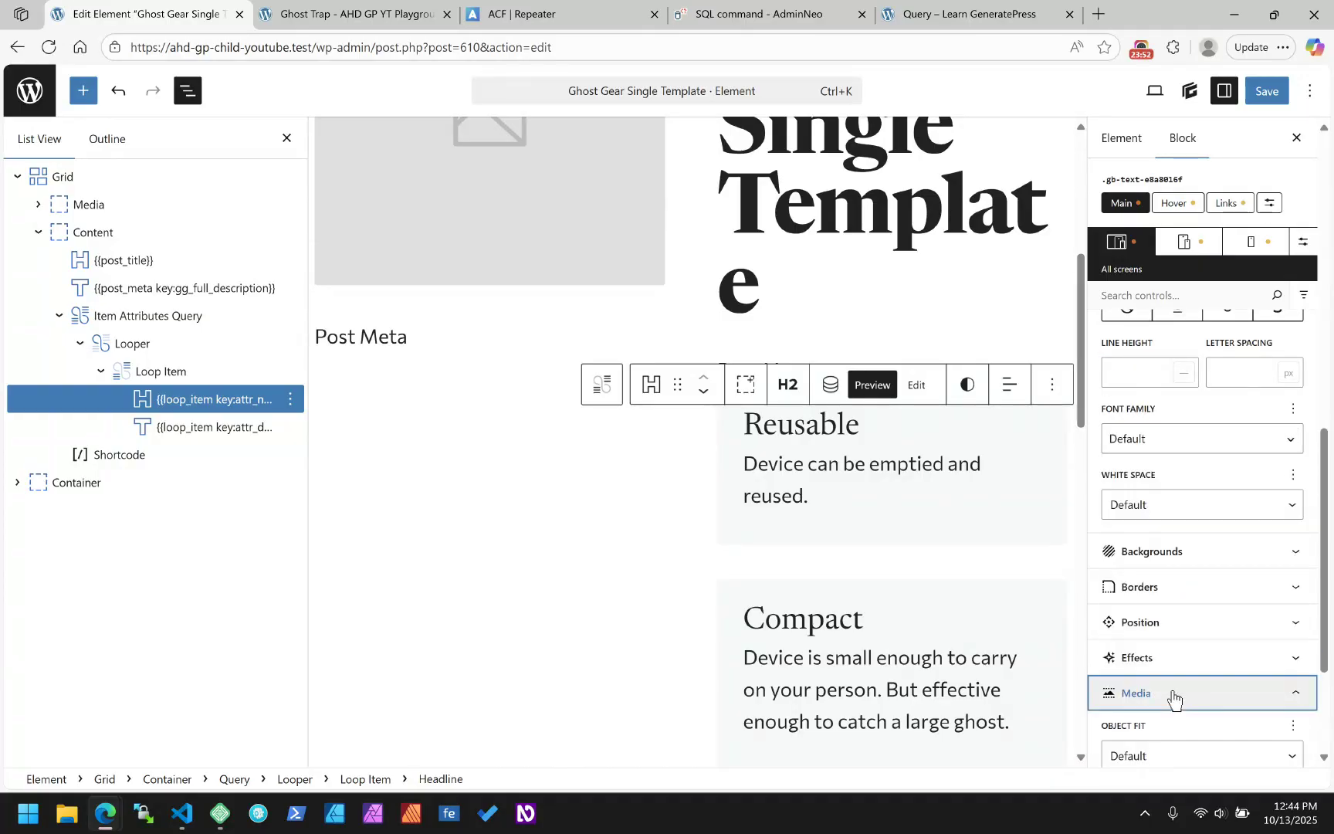
left_click(1176, 446)
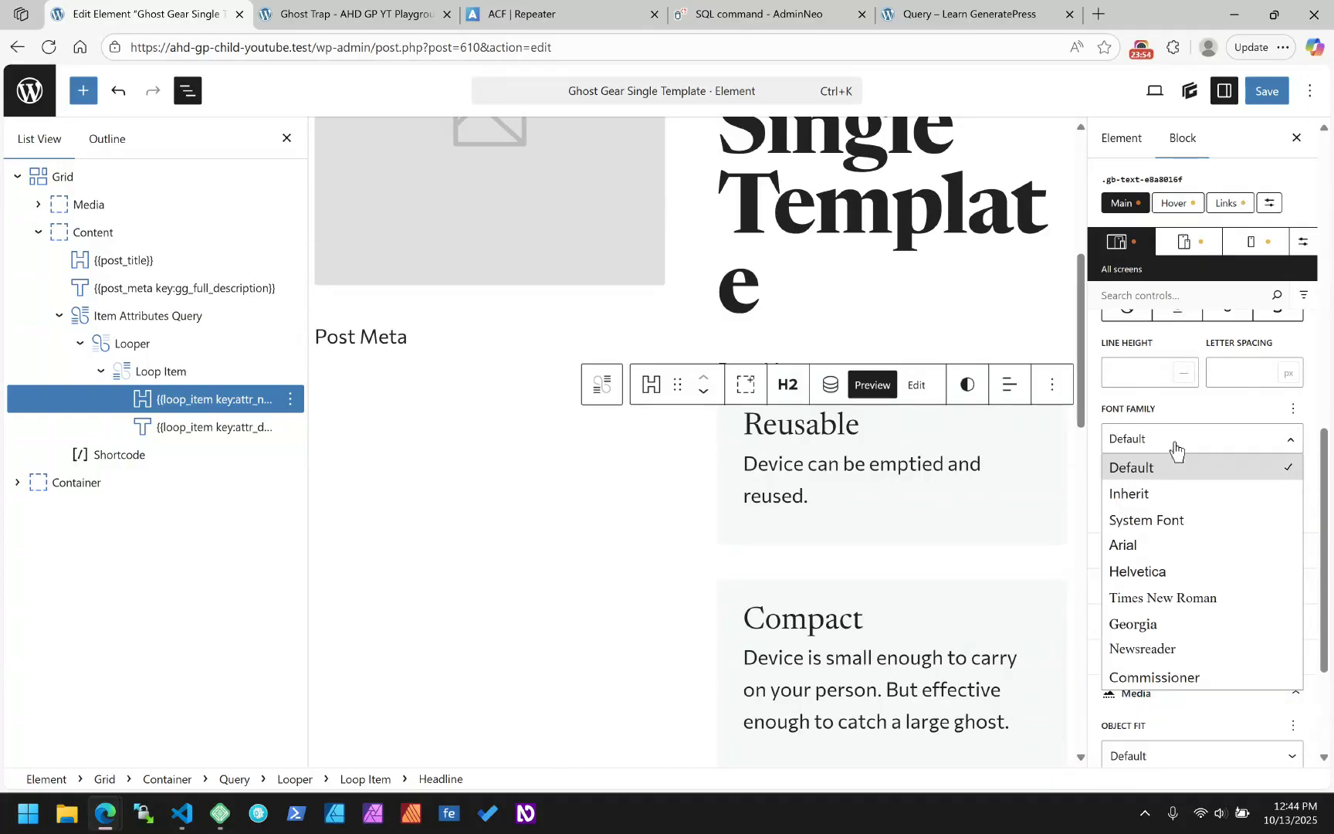
left_click(1188, 683)
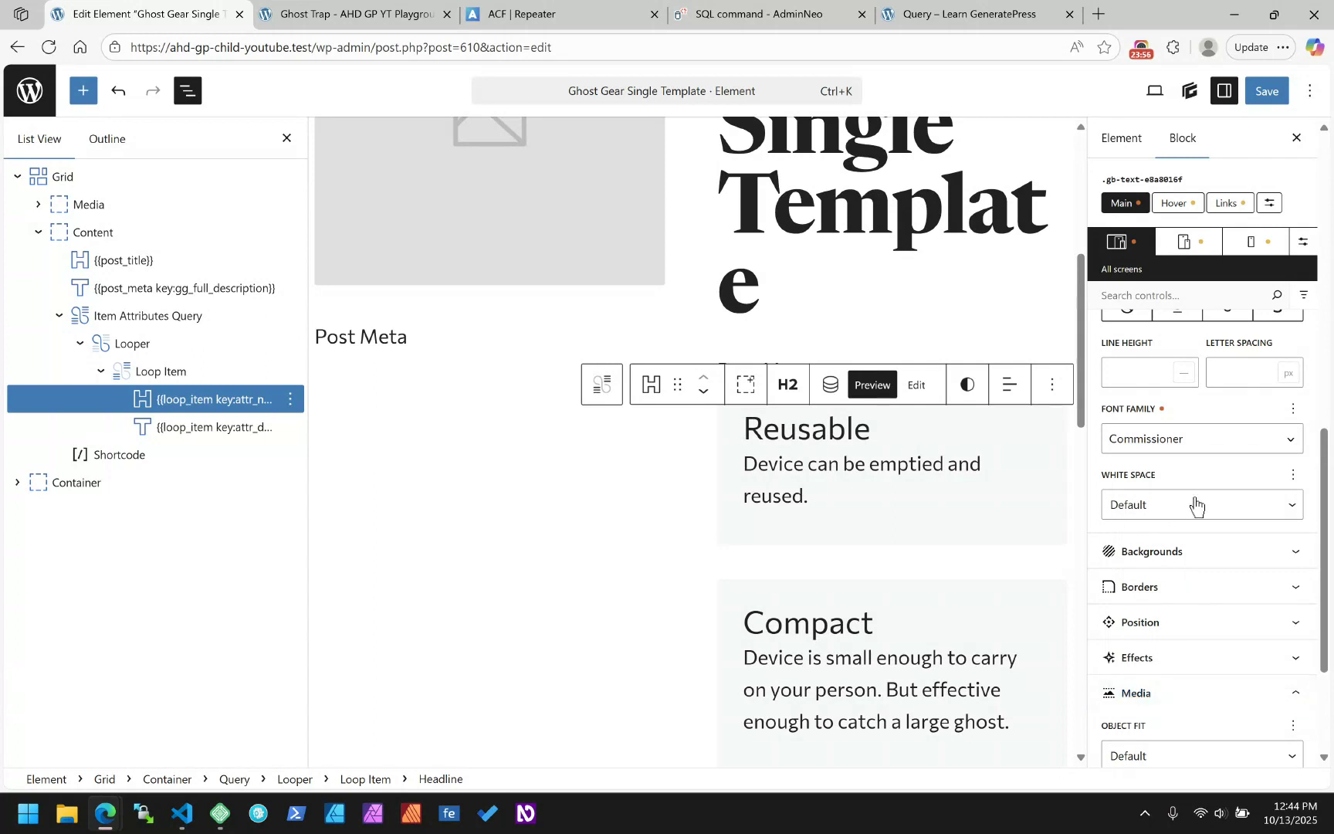
- Set the attribute name headline's font weight to 700 and look over the resulting loop items
scroll(1195, 505, "up", 3)
scroll(1189, 510, "up", 2)
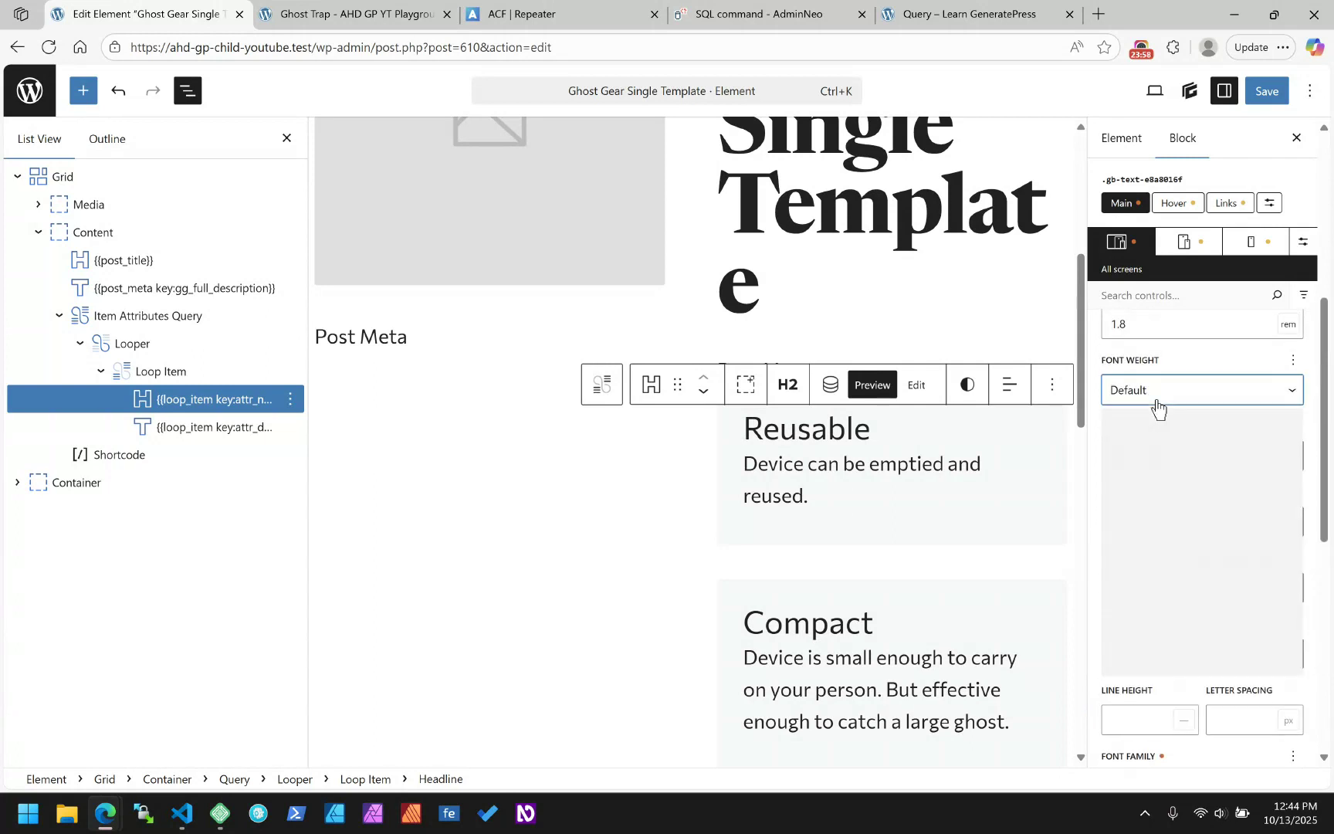
left_click(1157, 400)
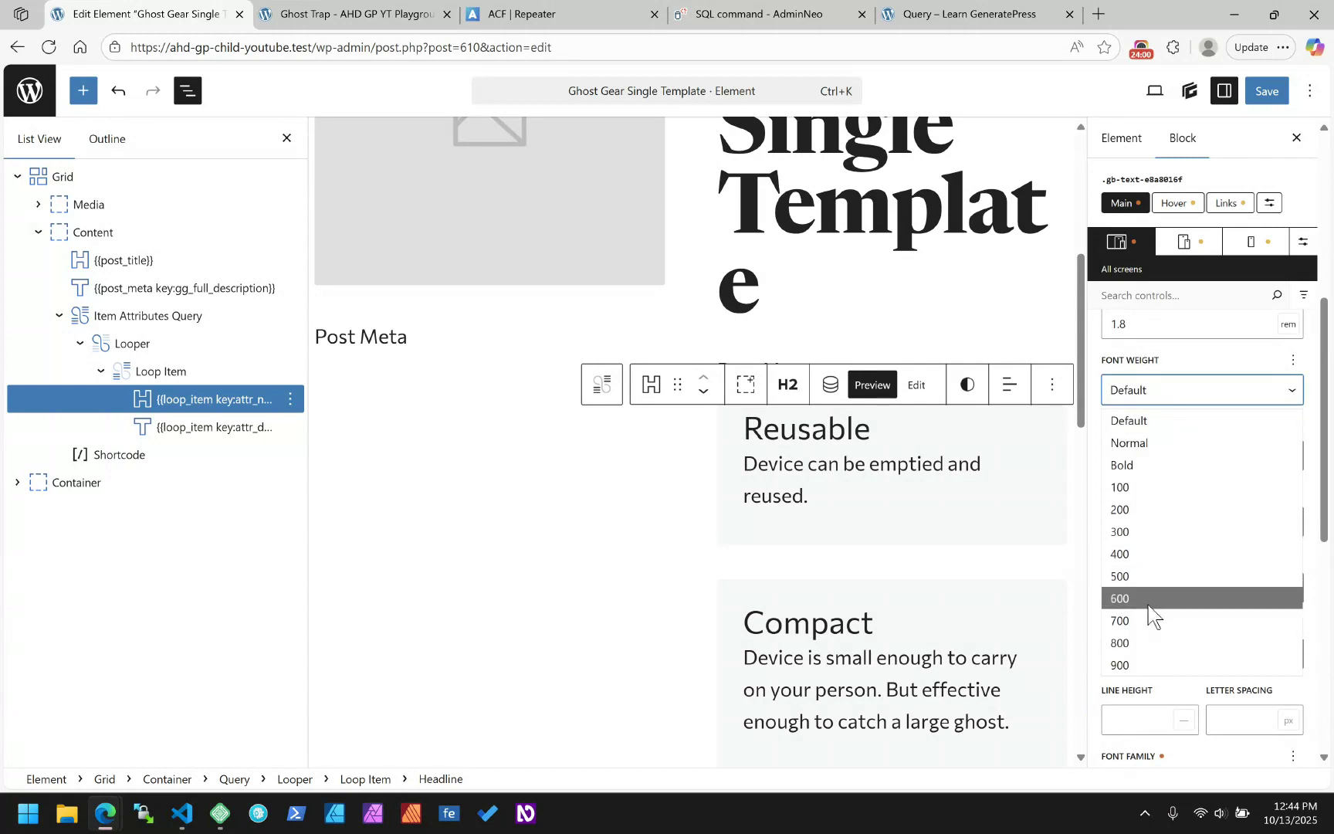
left_click(1137, 622)
scroll(847, 521, "down", 3)
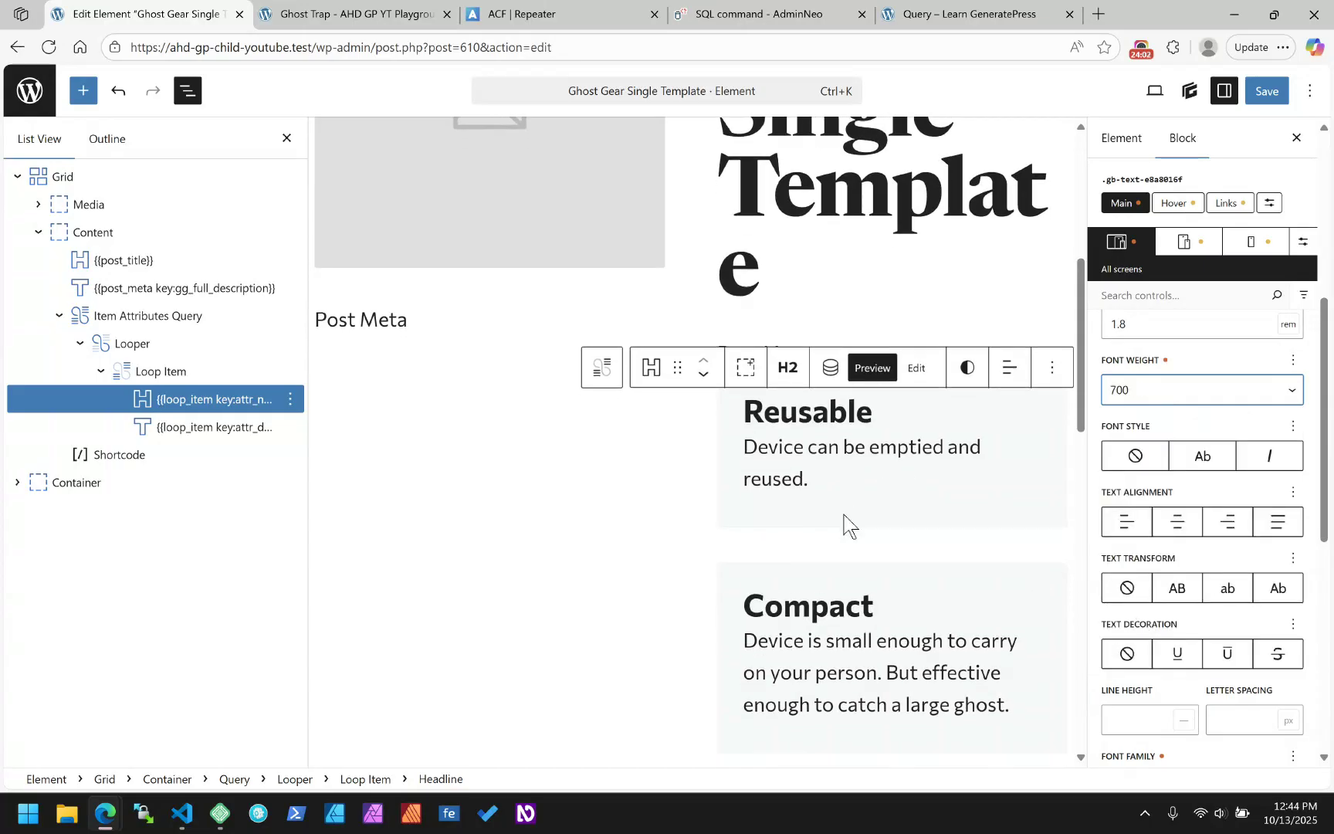
scroll(845, 522, "down", 3)
scroll(769, 533, "up", 4)
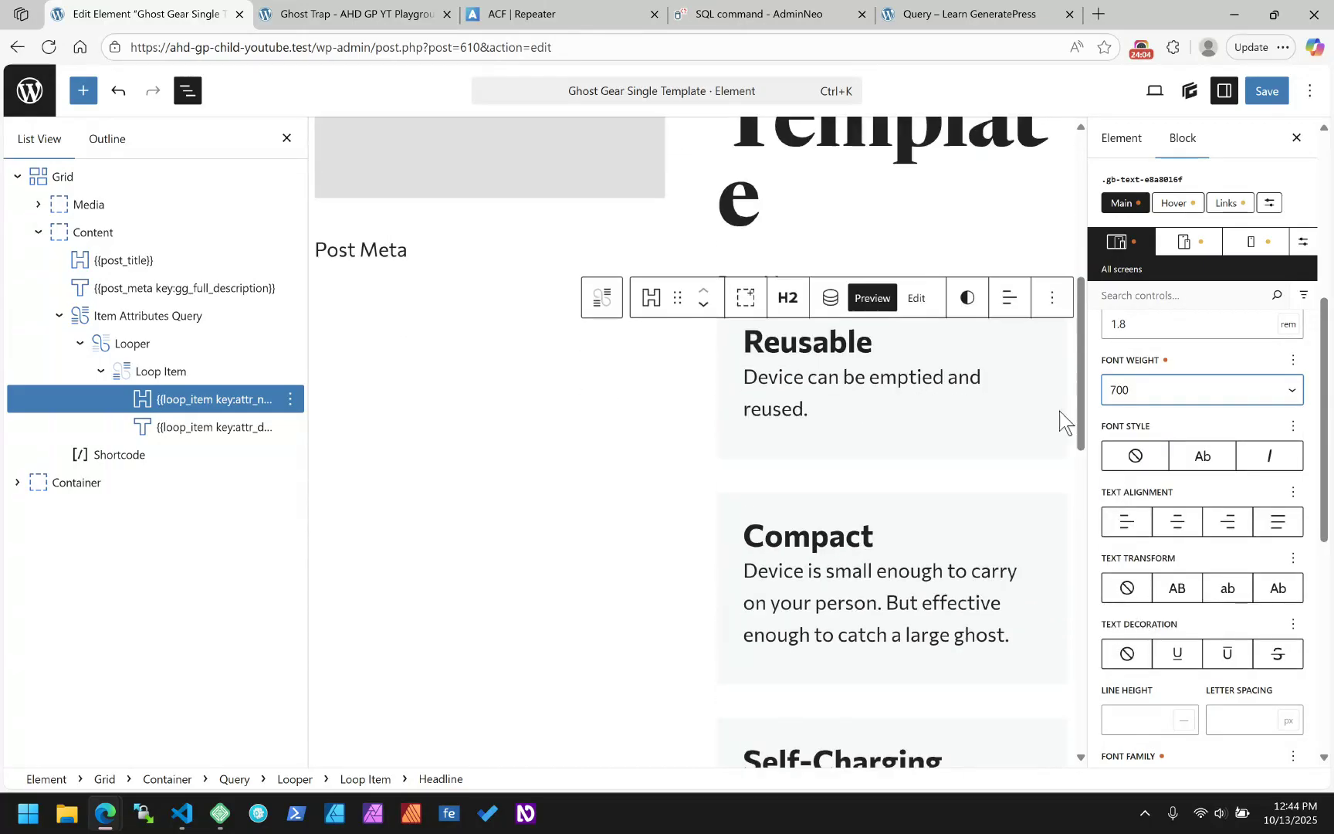
- Set the attribute name headline's font size to 1.6 rem and save the template
scroll(1195, 414, "up", 1)
left_click(1144, 415)
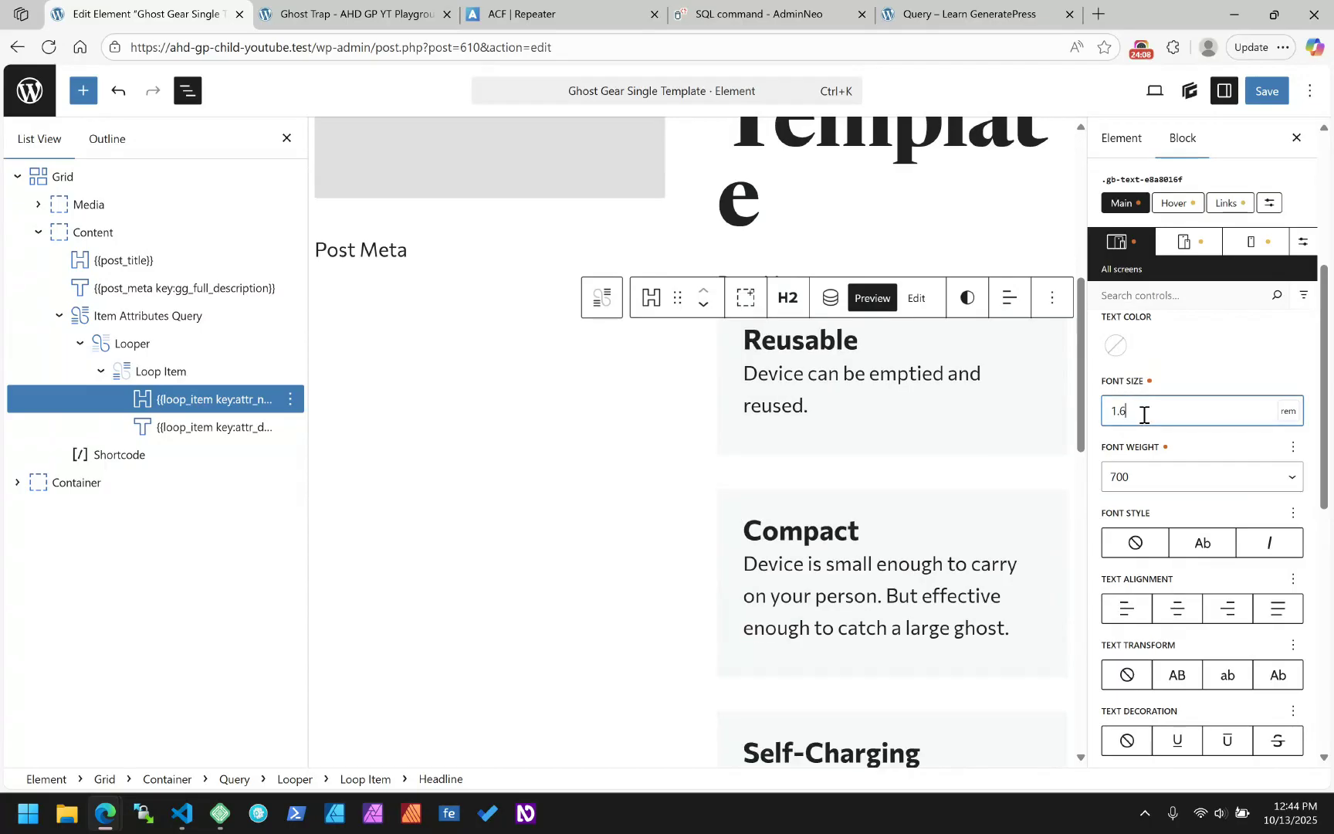
left_click(1274, 92)
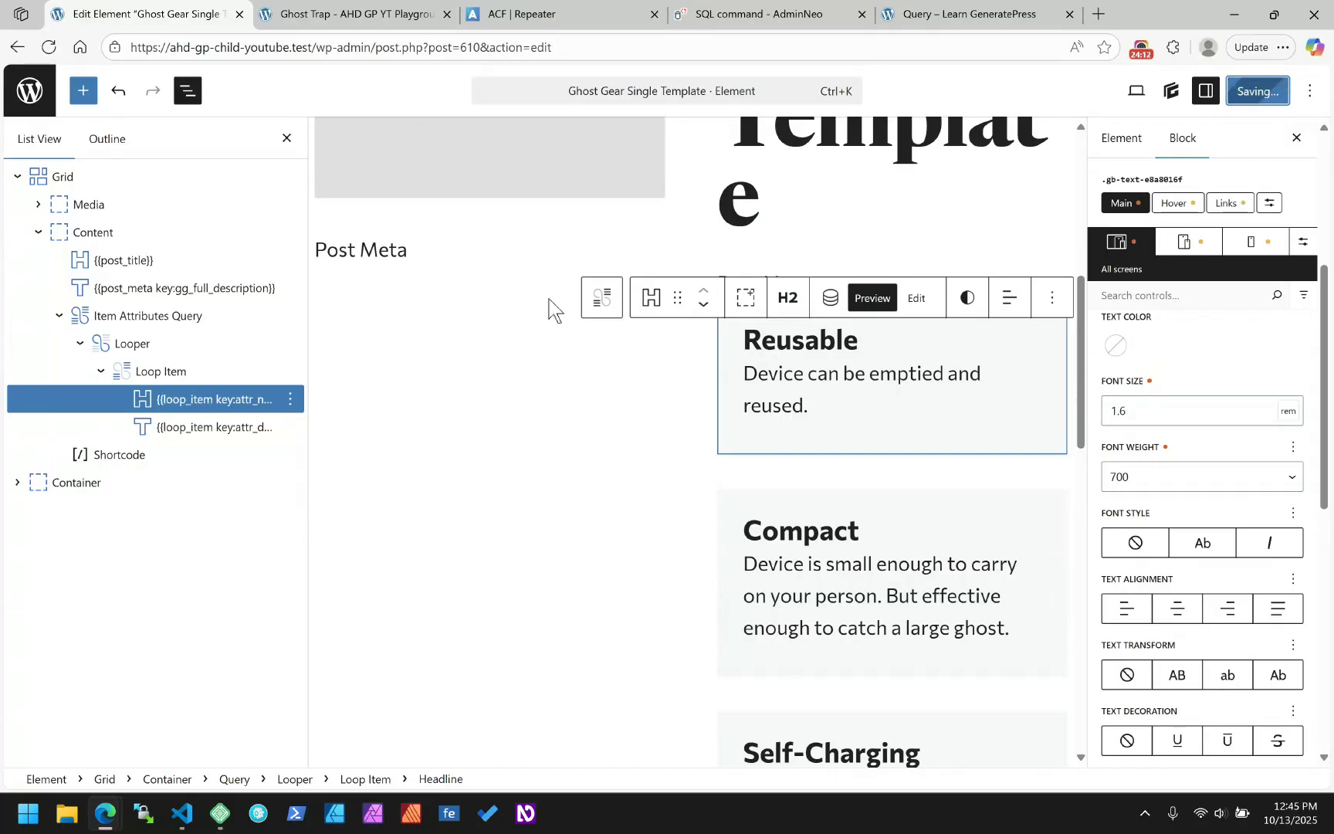
- Reload the Ghost Trap page on the site and examine how the restyled attribute headings and descriptions are displayed
left_click(347, 12)
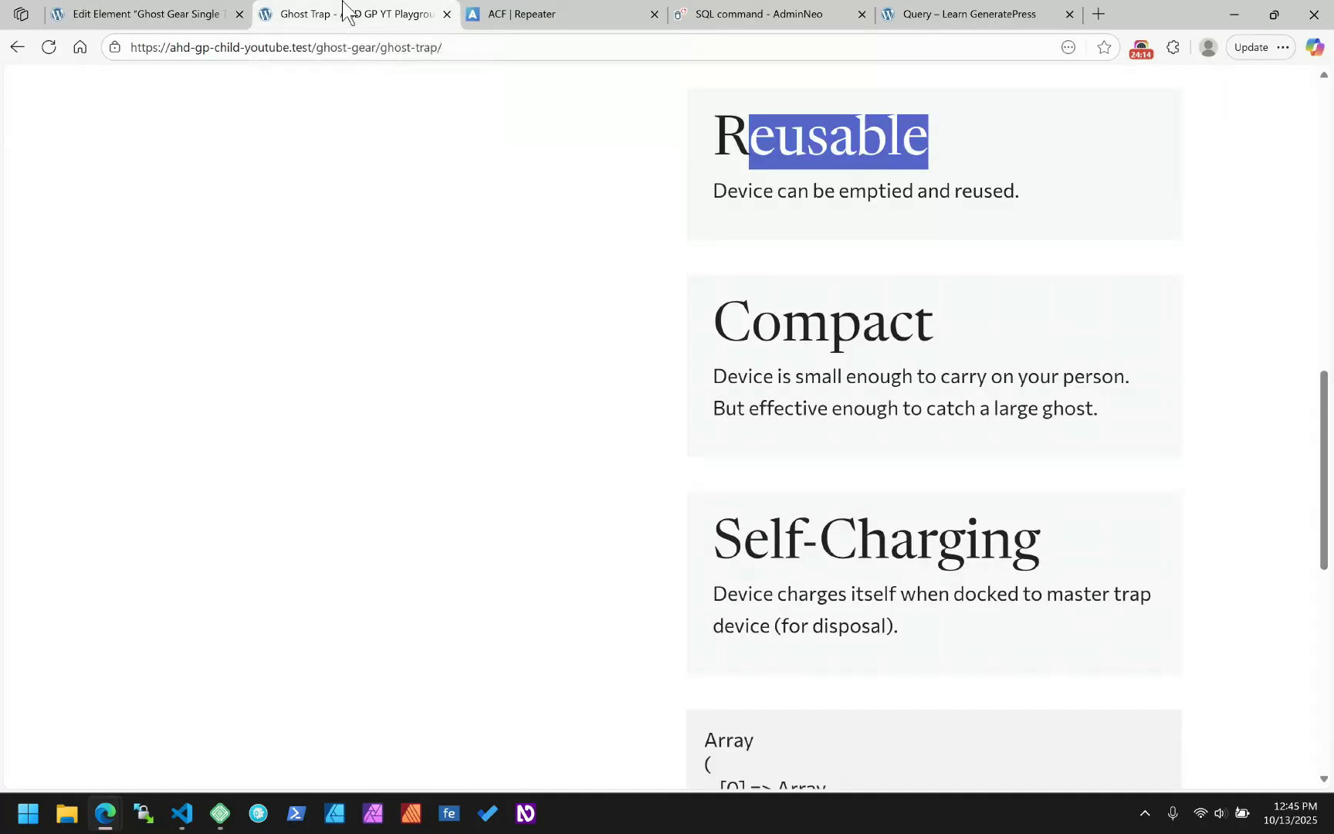
left_click(48, 47)
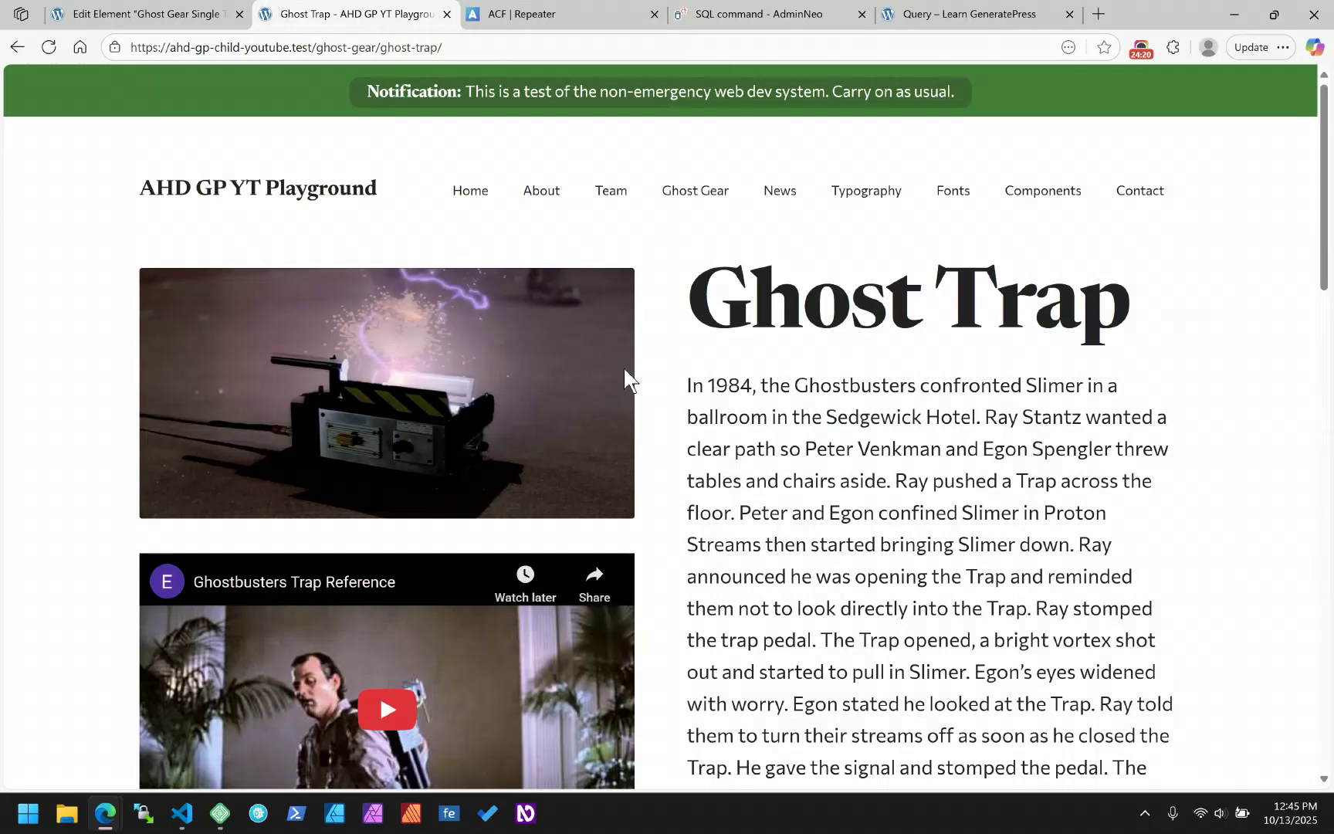
scroll(624, 368, "down", 10)
scroll(649, 355, "down", 9)
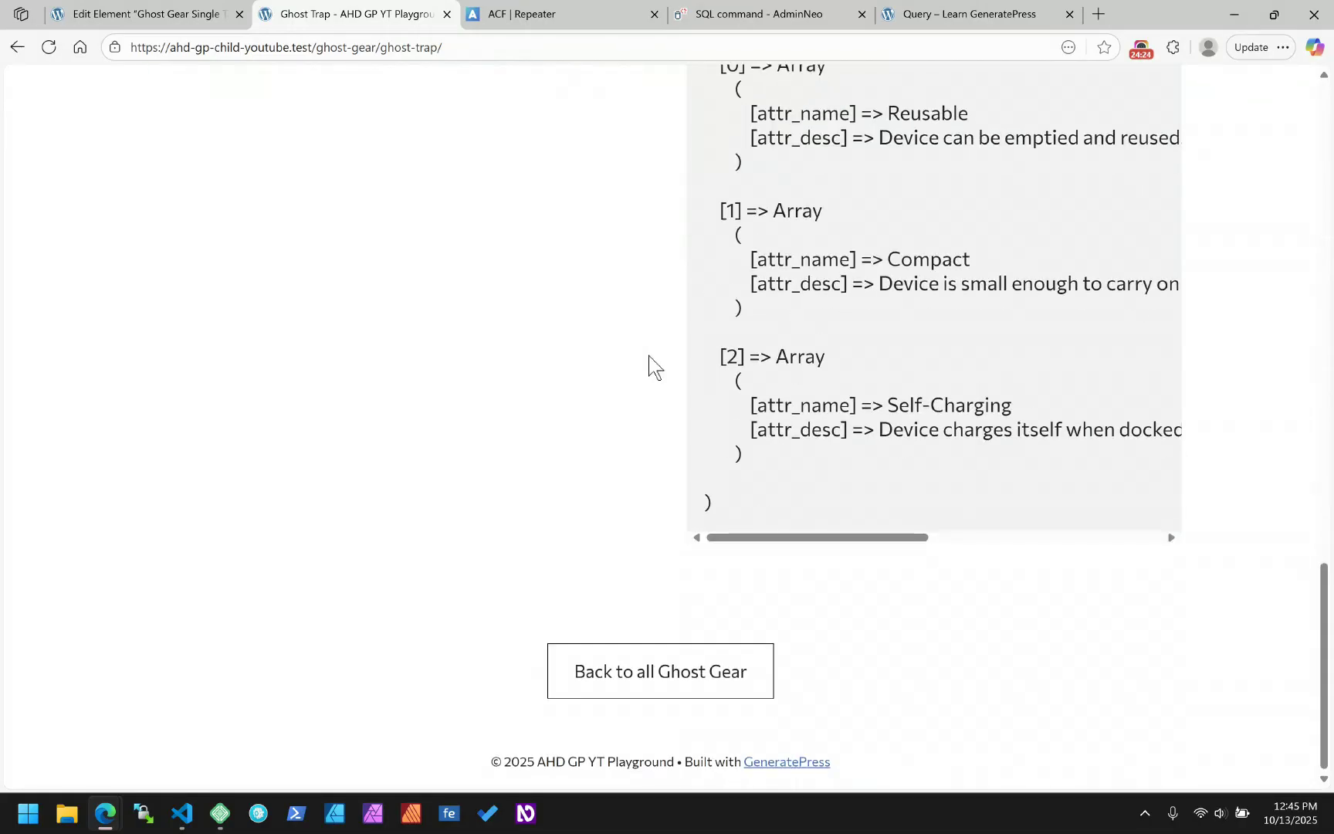
scroll(610, 338, "up", 3)
scroll(610, 338, "up", 9)
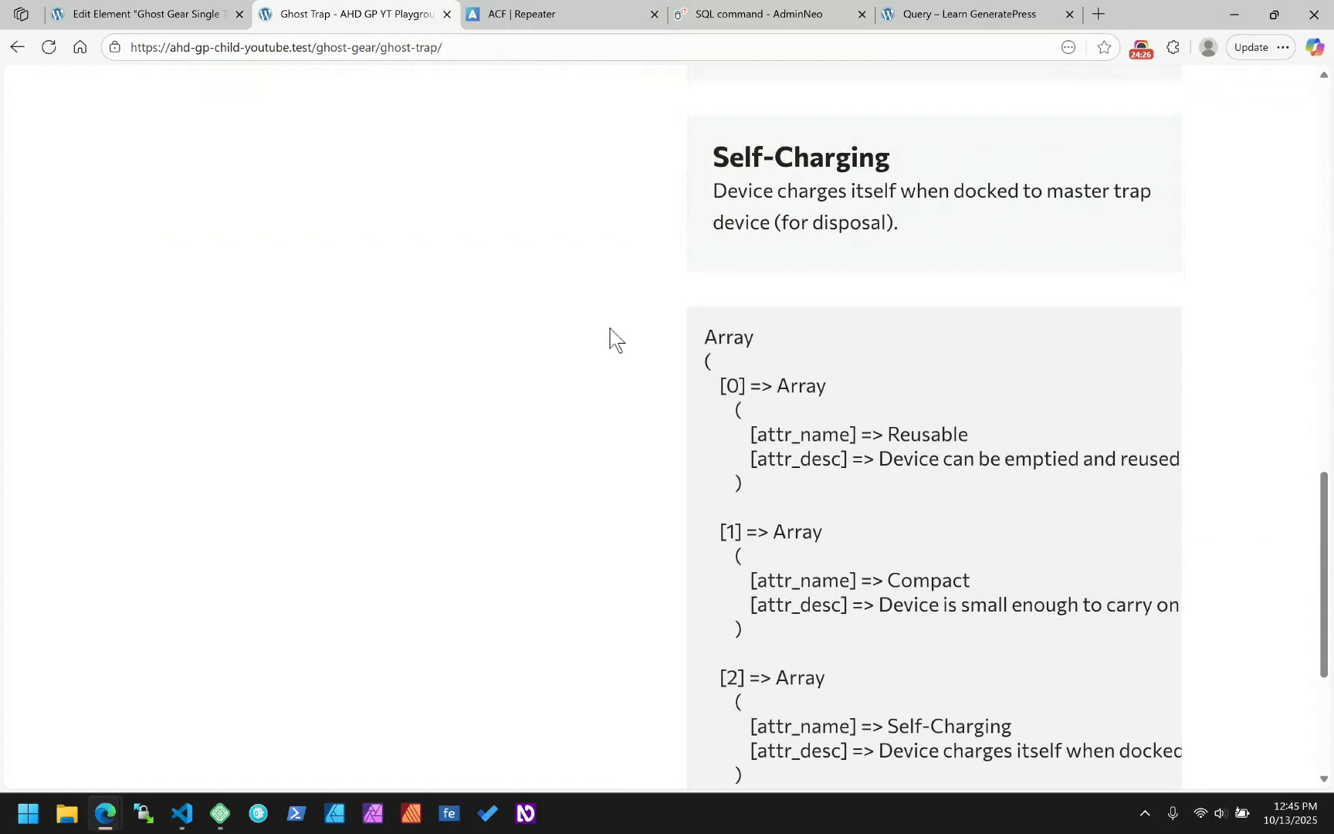
scroll(761, 336, "down", 3)
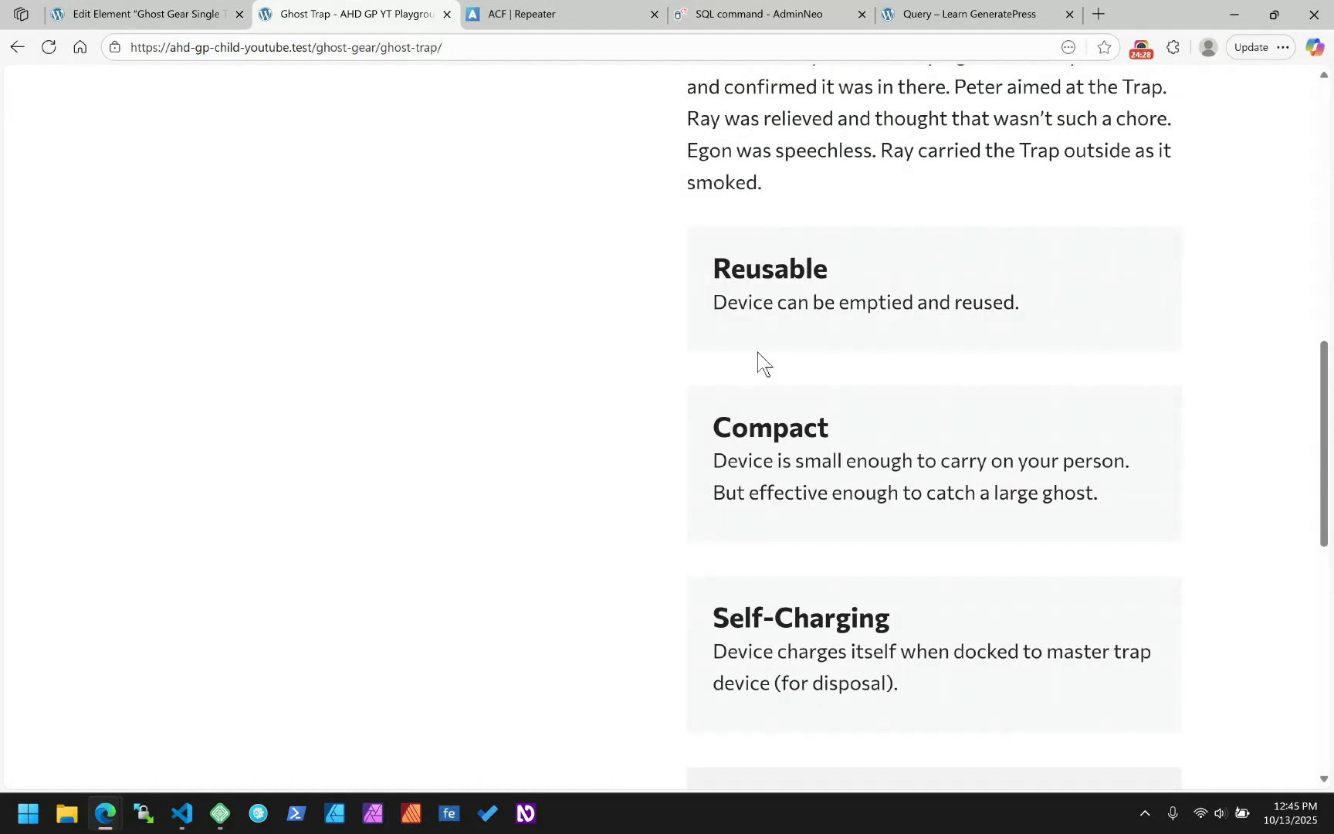
scroll(757, 363, "up", 8)
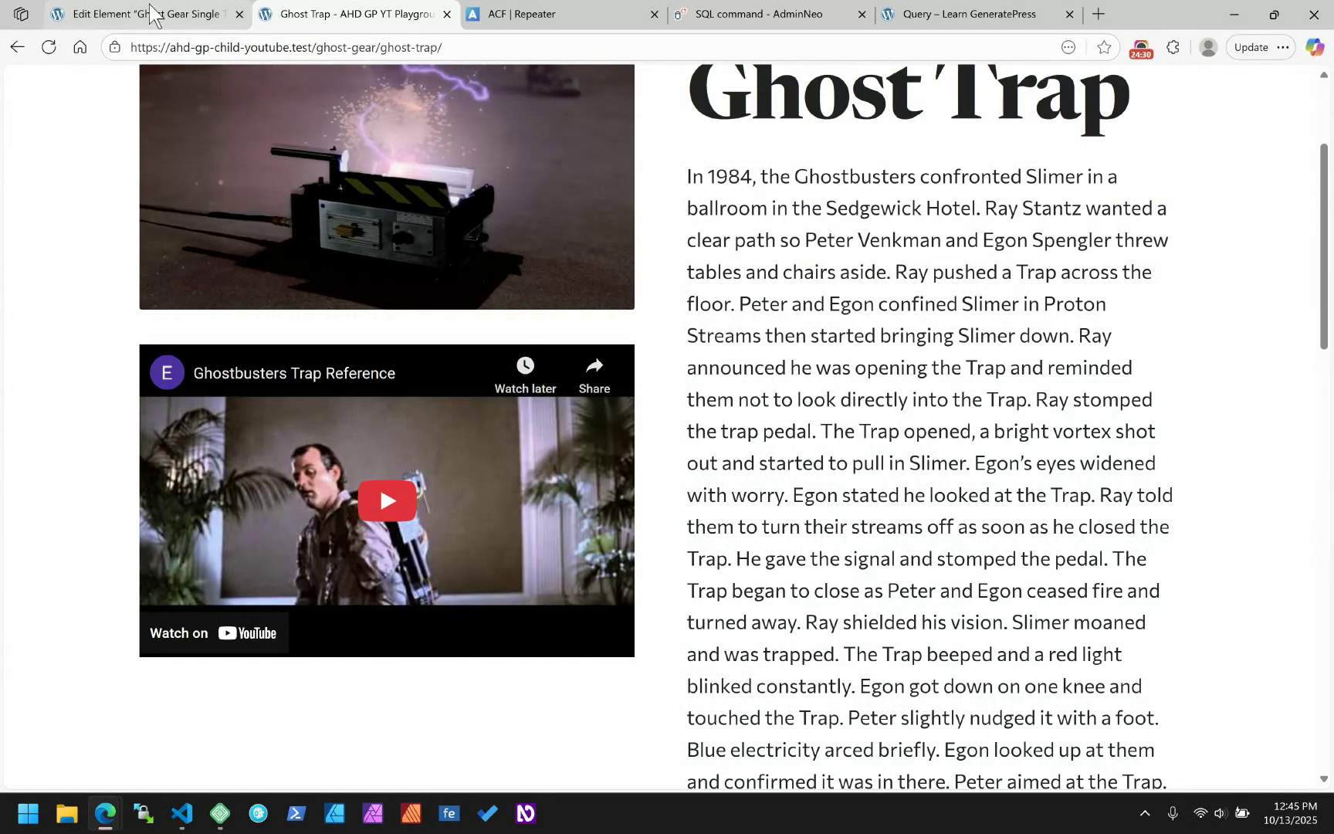
- Leave the template editor, open the Ghost Gear Data field group in ACF, and expand the Item Attributes repeater down to its sub fields
left_click(152, 13)
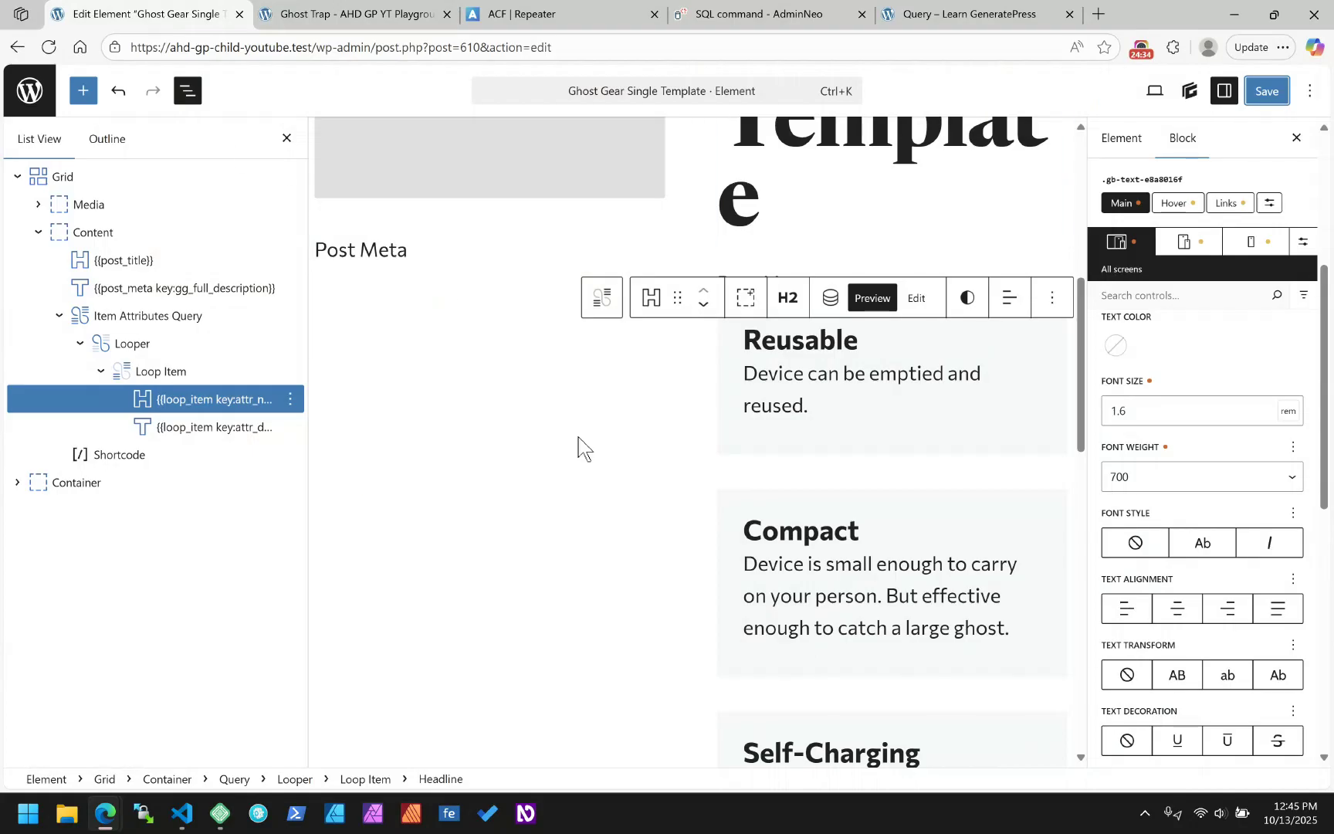
left_click(30, 91)
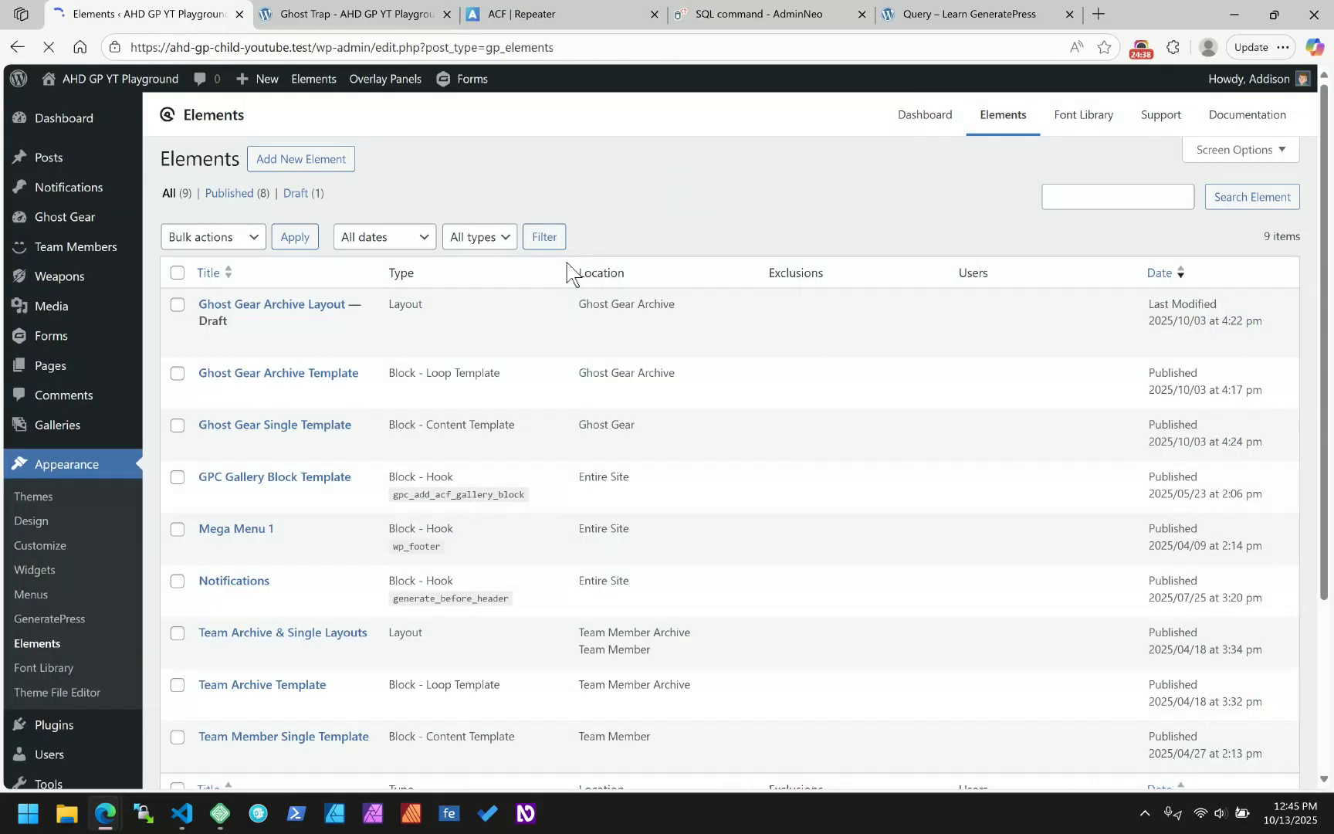
scroll(106, 463, "down", 3)
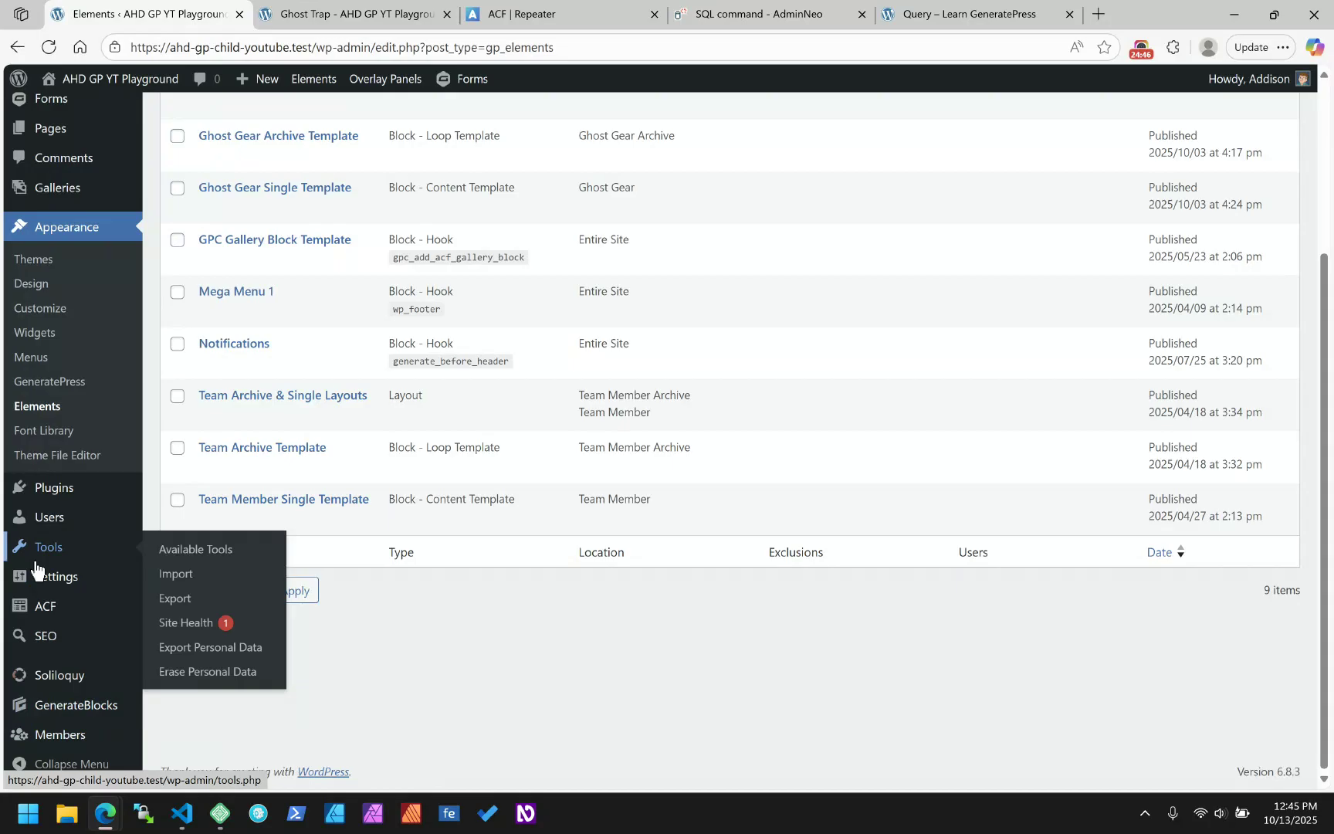
mouse_move(62, 533)
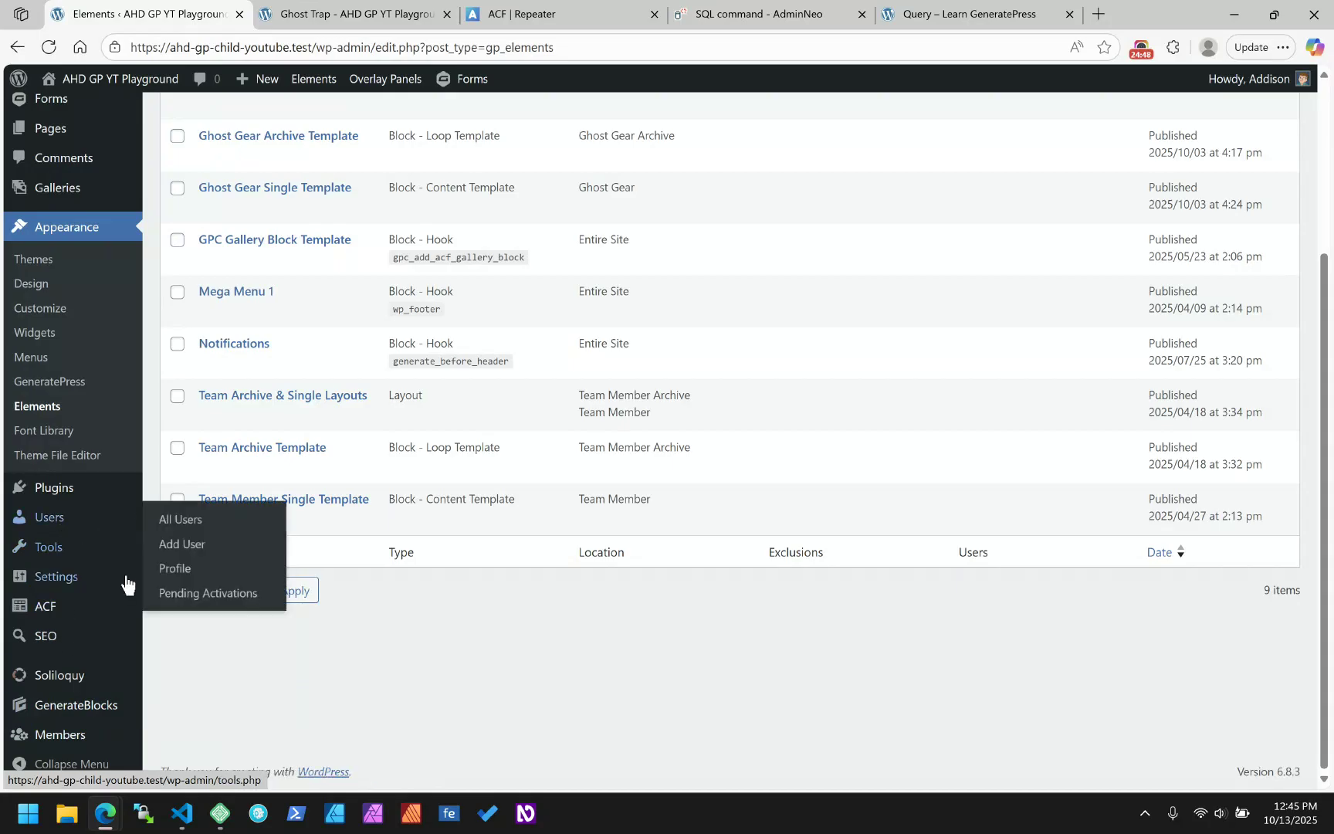
left_click(48, 607)
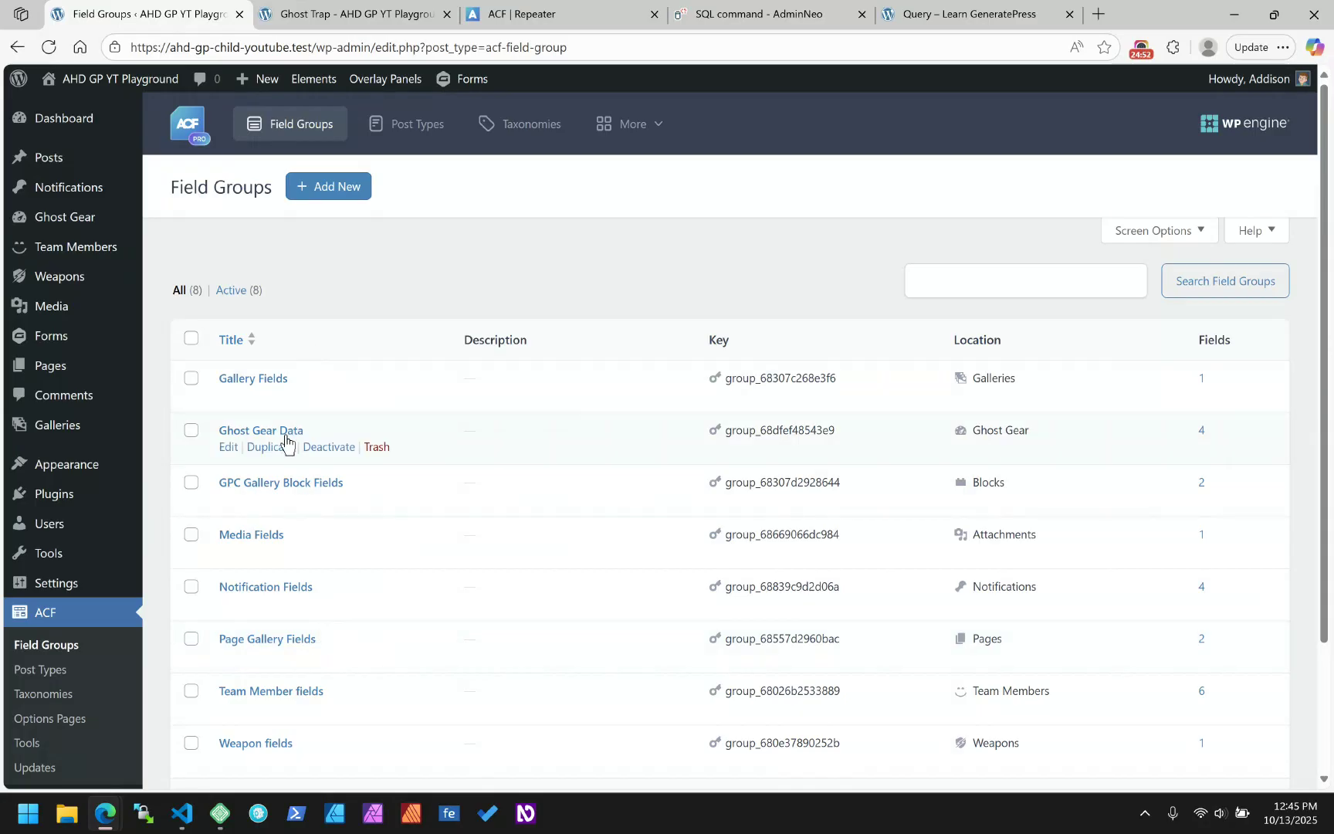
left_click(289, 441)
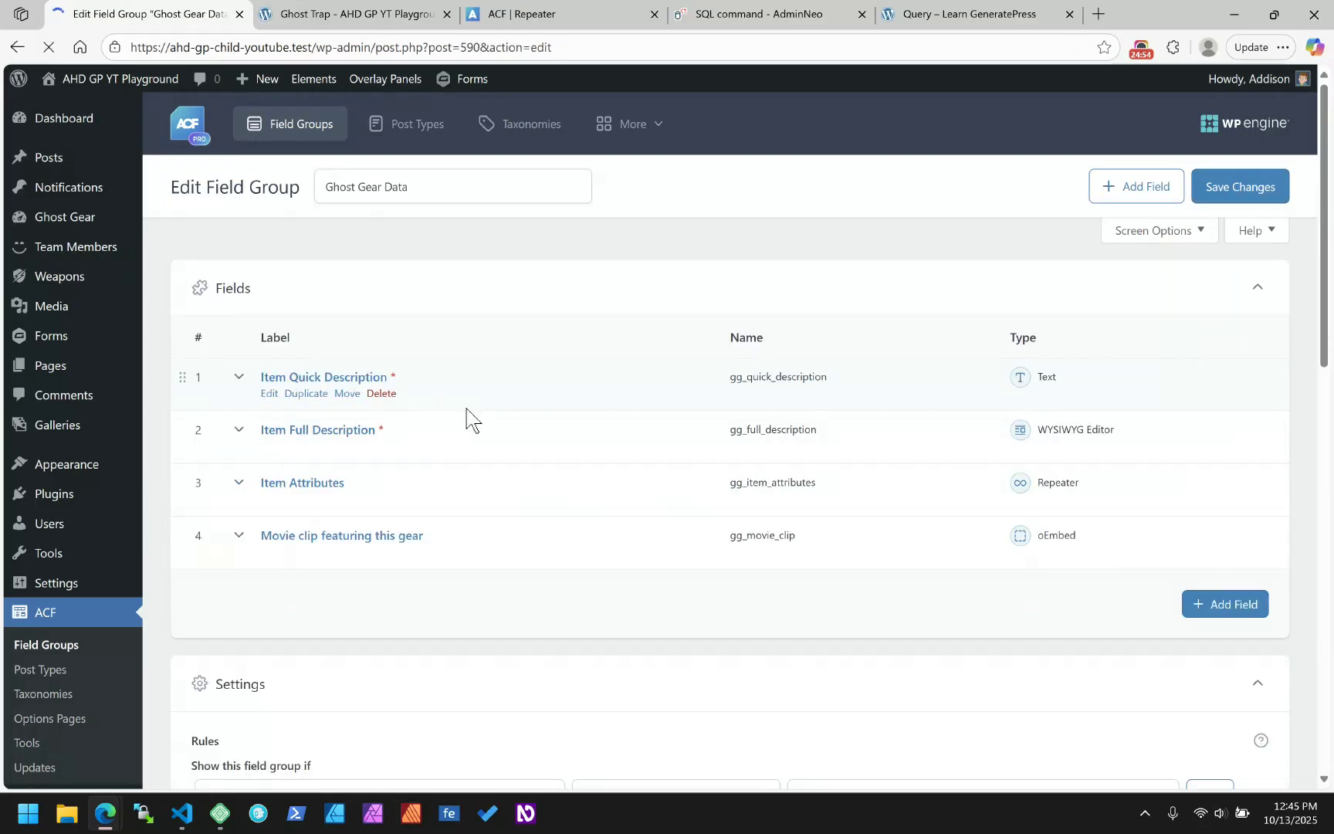
left_click(305, 483)
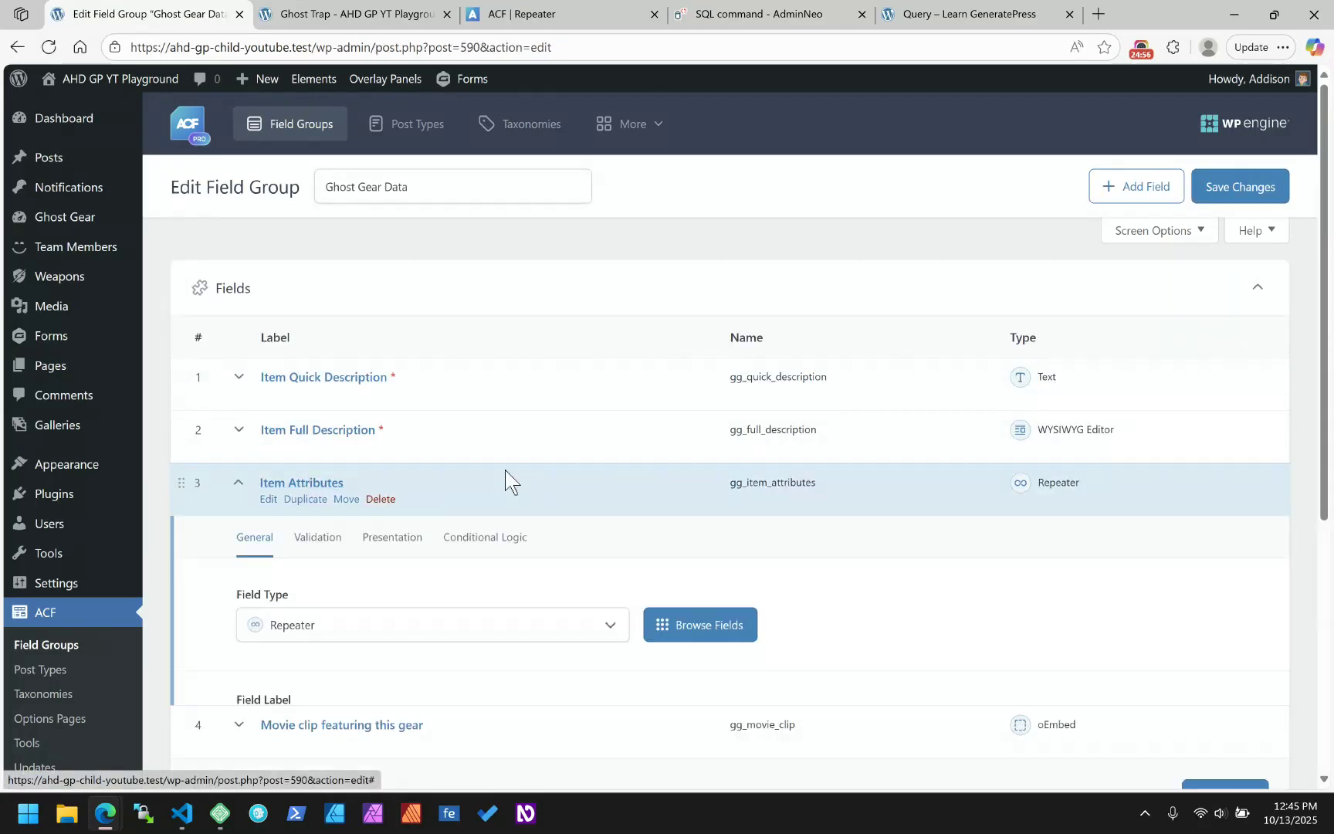
scroll(508, 477, "down", 5)
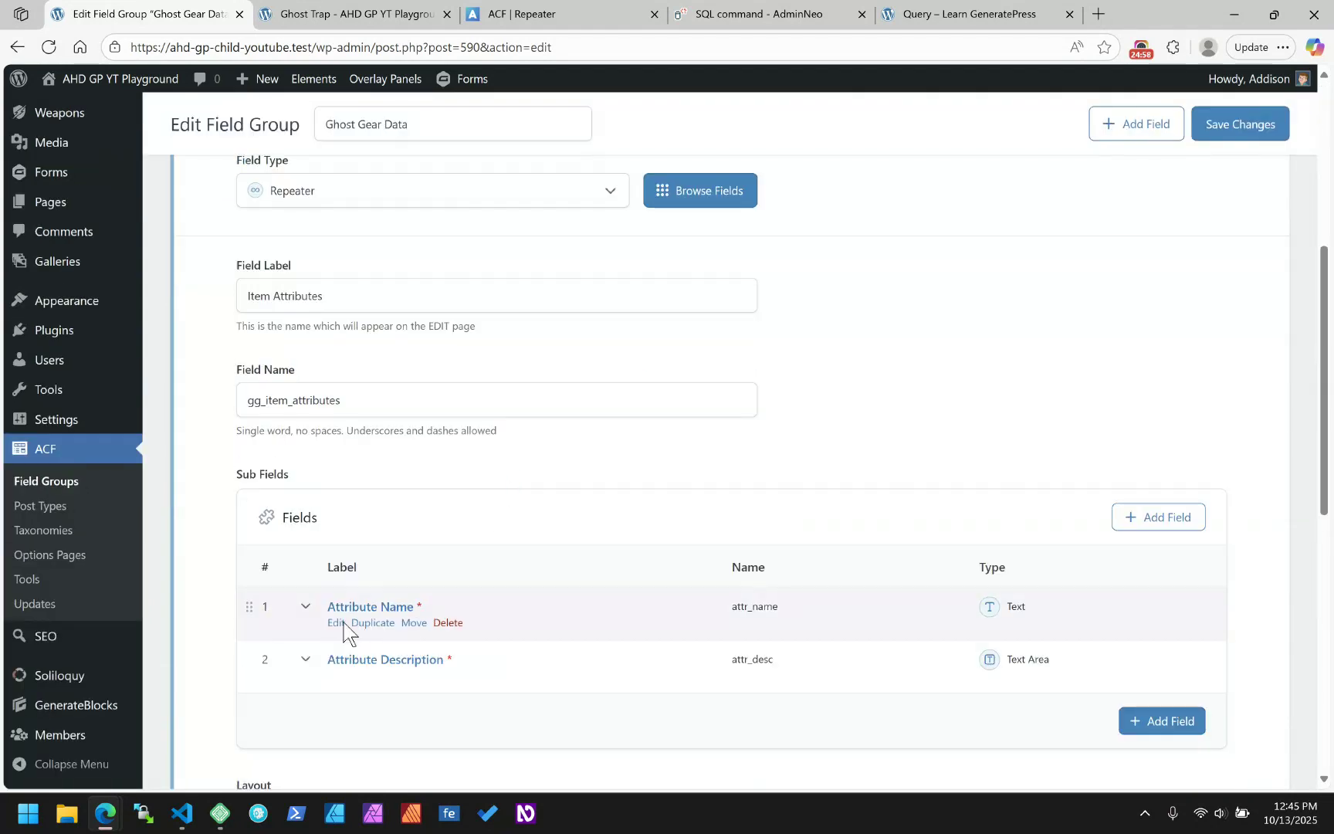
- Add a third sub field to the Item Attributes repeater and set its field type to Image
mouse_move(601, 630)
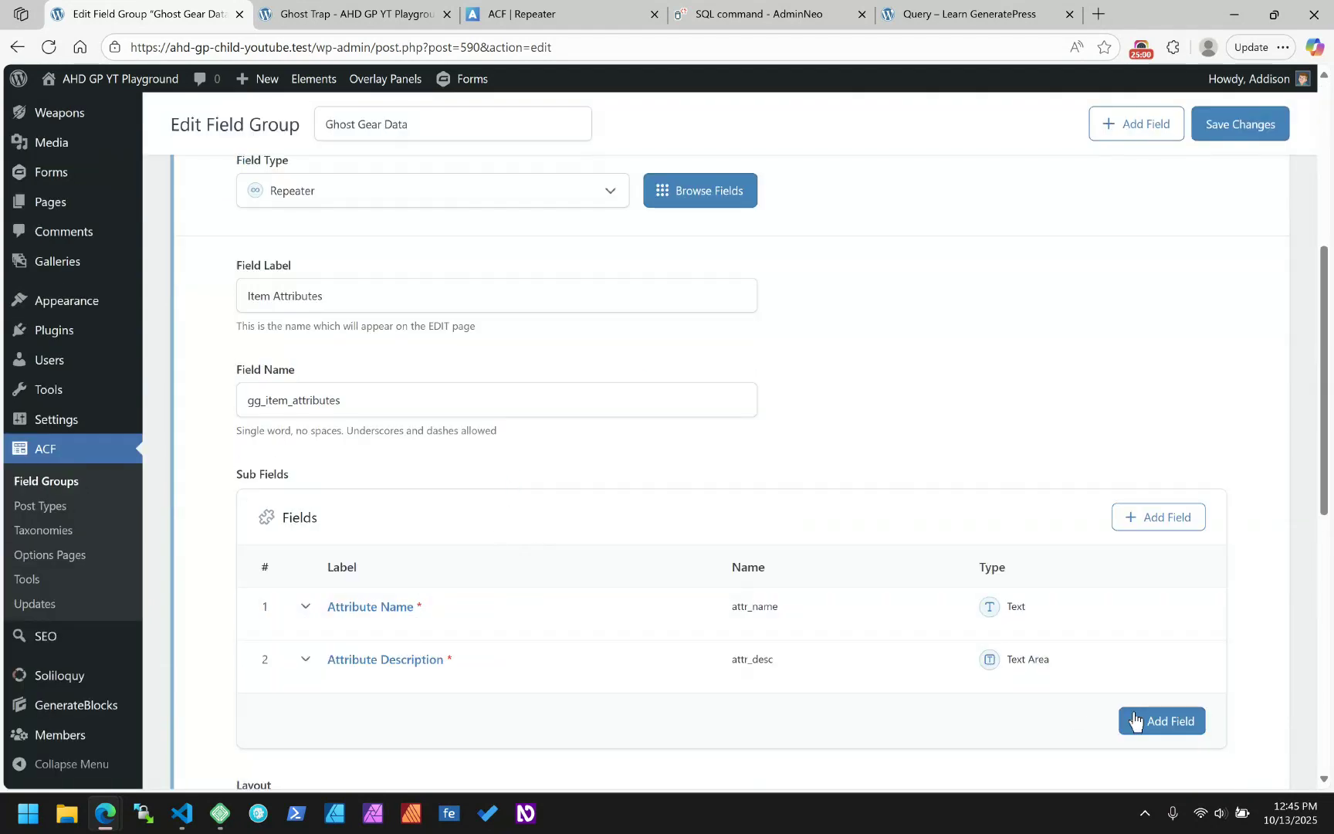
left_click(1162, 721)
scroll(477, 536, "down", 10)
scroll(426, 305, "up", 6)
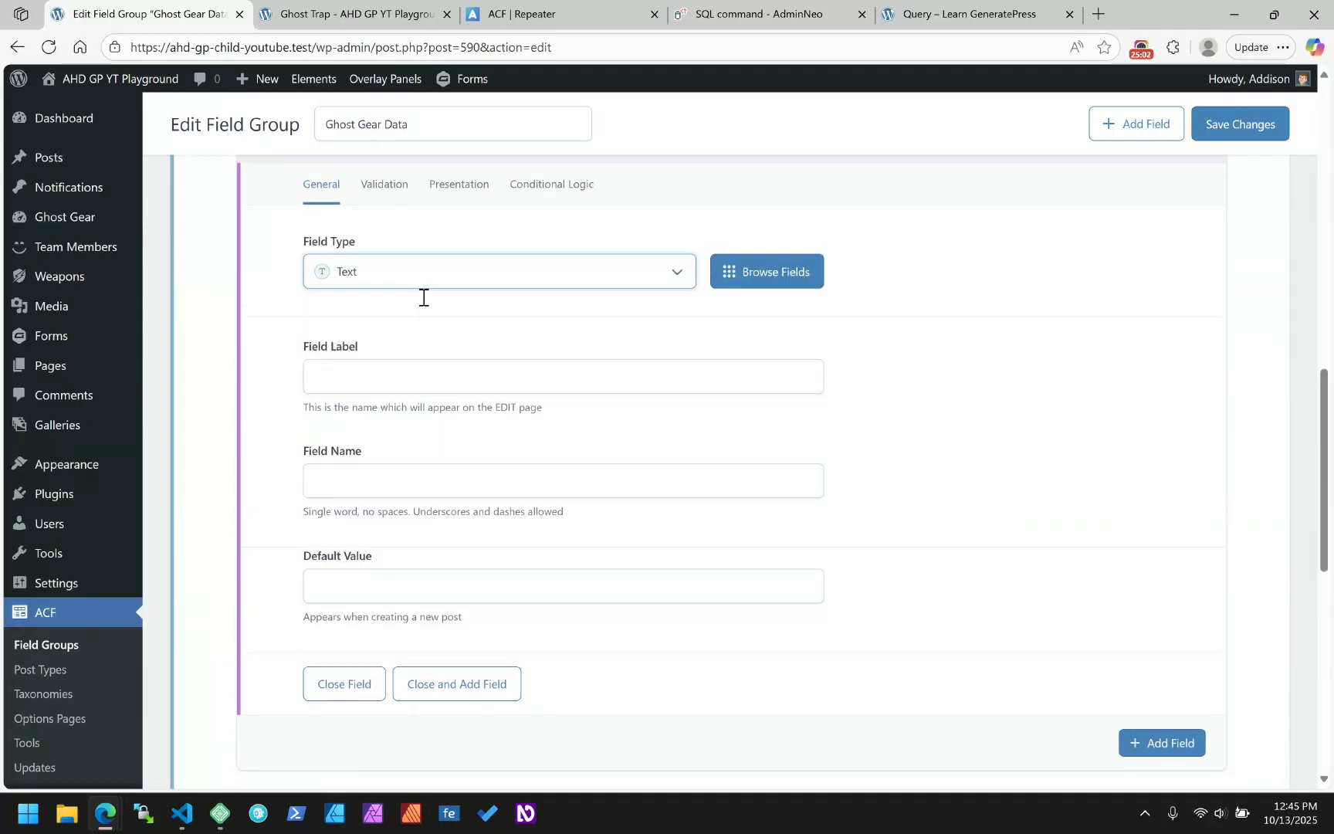
left_click(404, 275)
type("m")
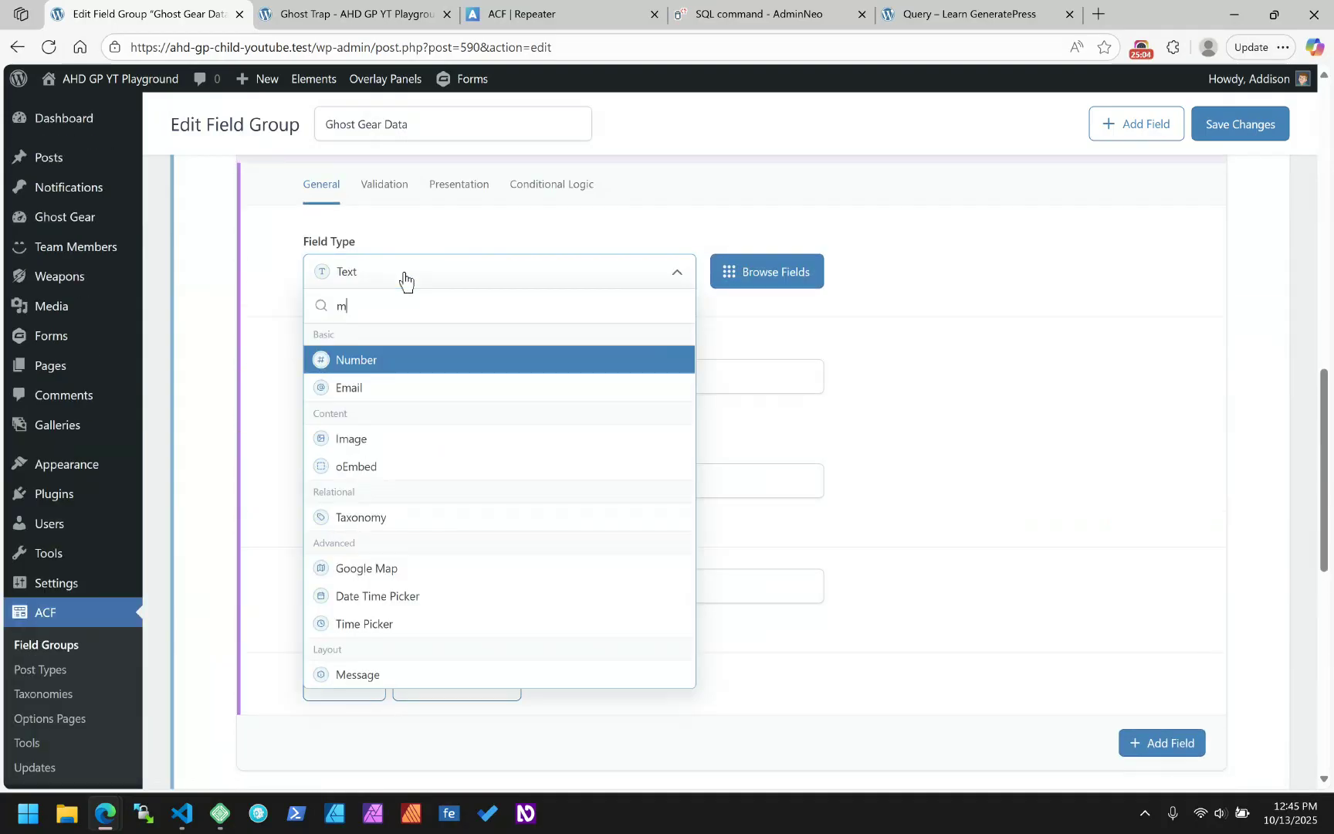
key("BackSpace")
type("imag")
key("Return")
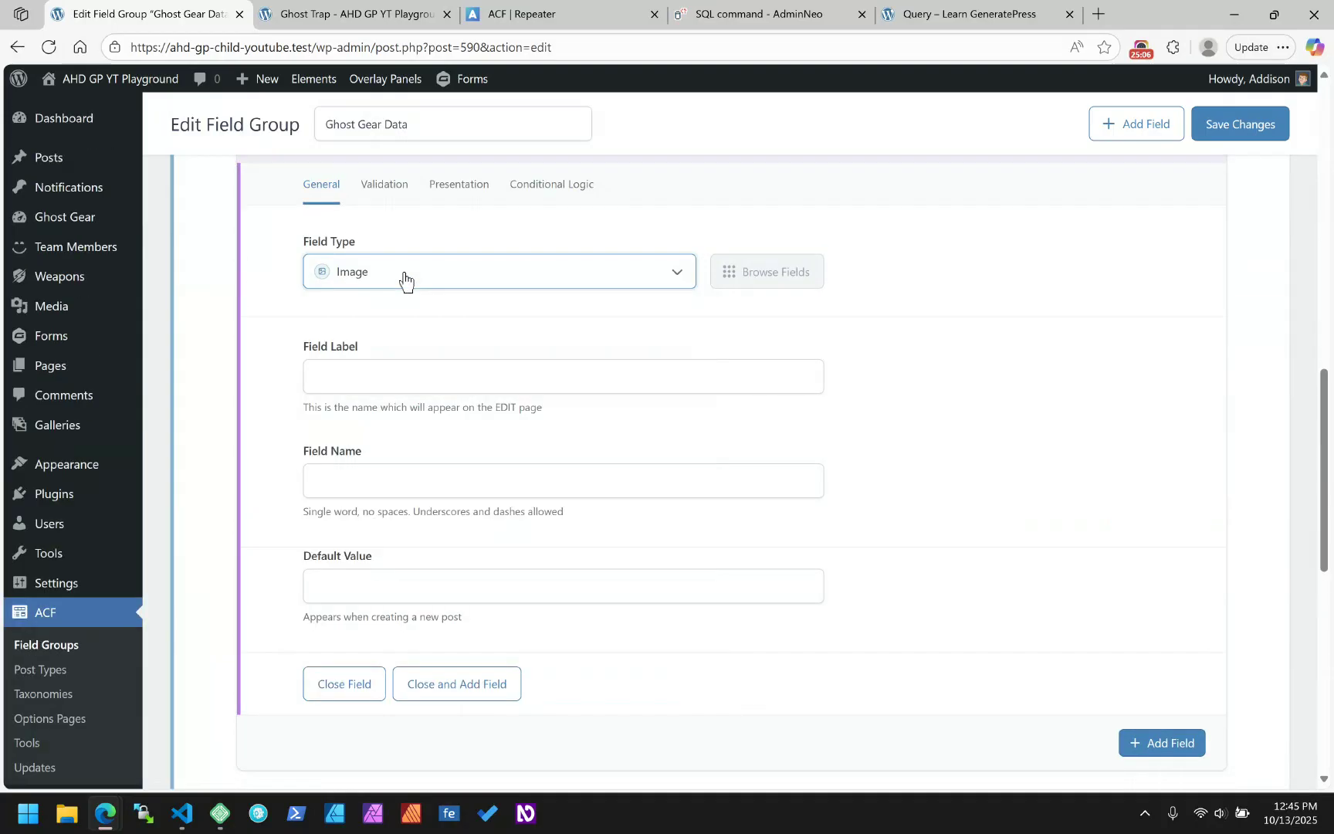
- Label the new image sub field "Attribute Image" and set its field name to attr_img
left_click(398, 390)
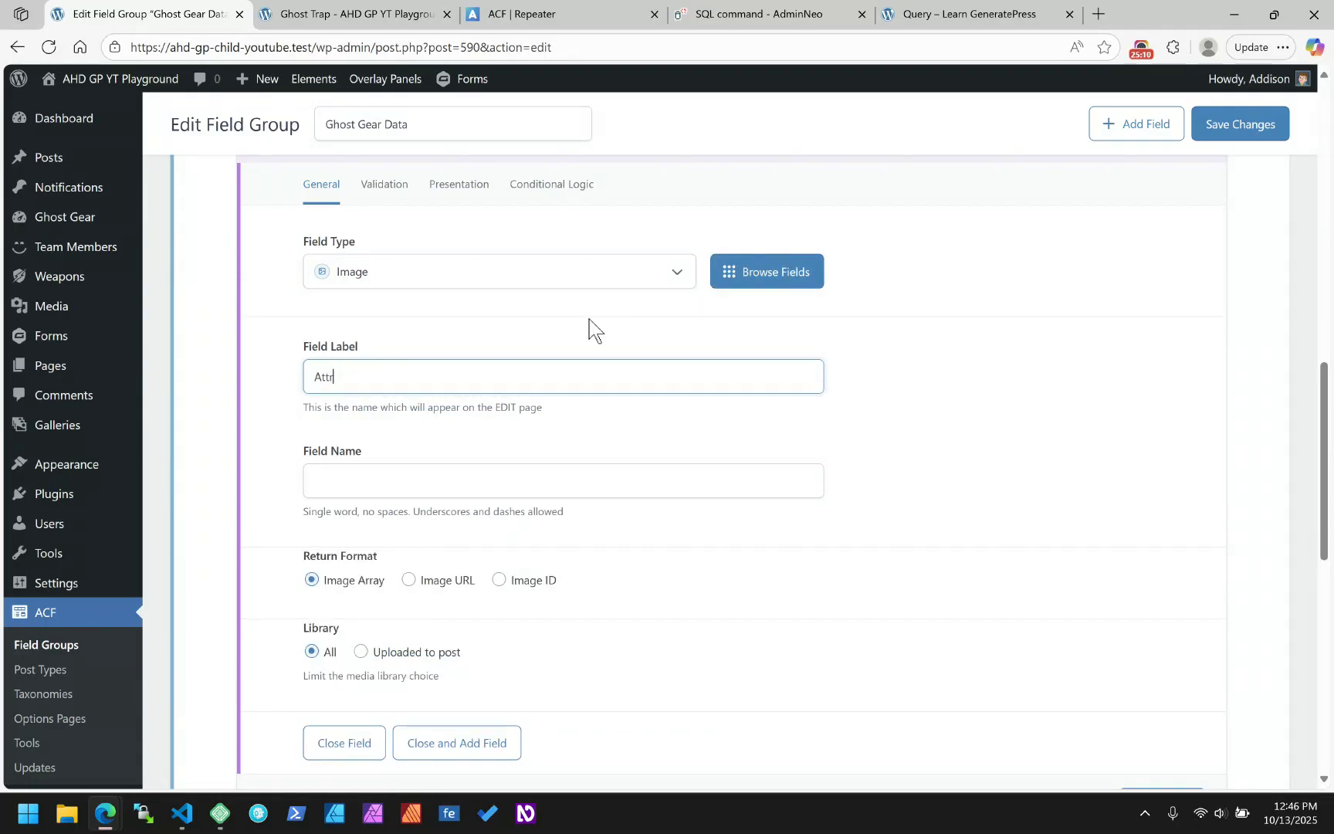
key("Tab")
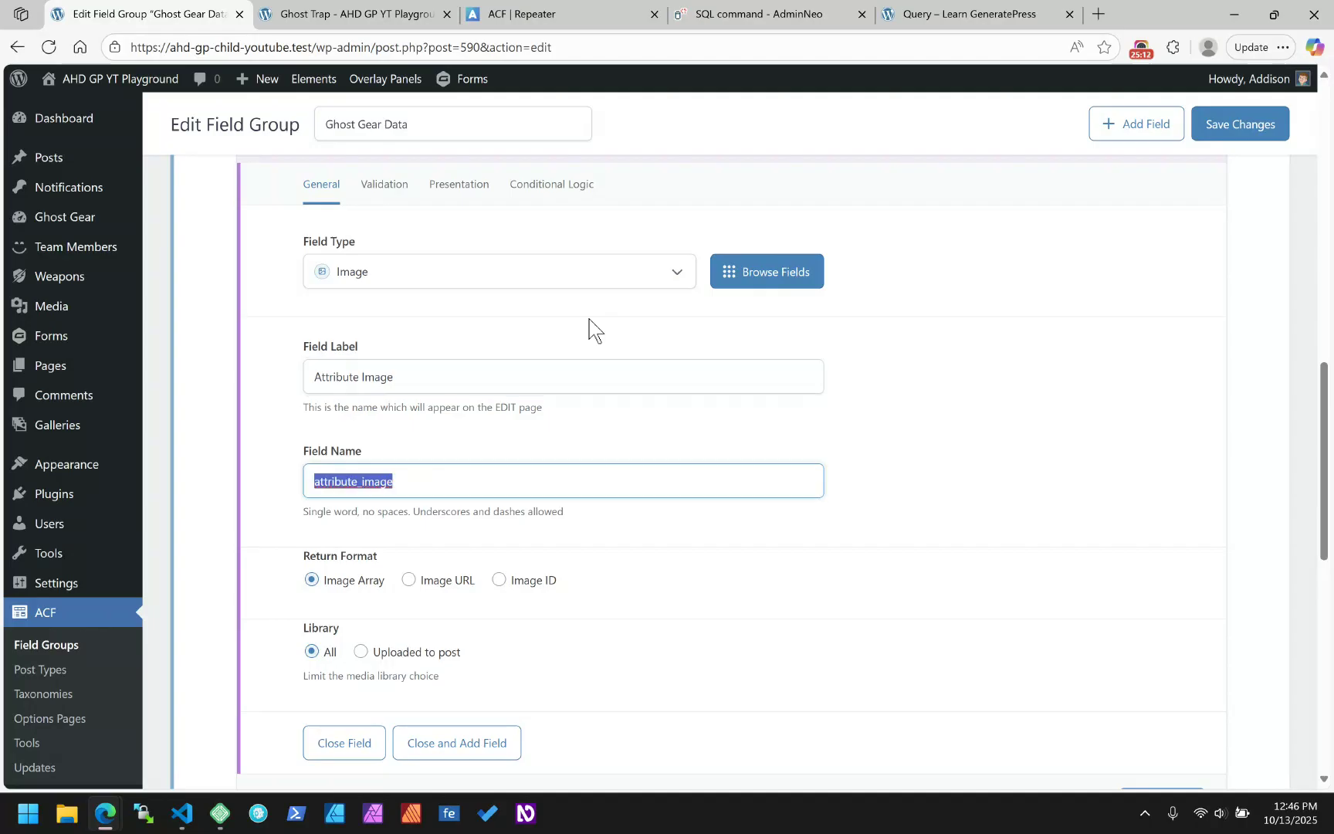
scroll(591, 329, "up", 5)
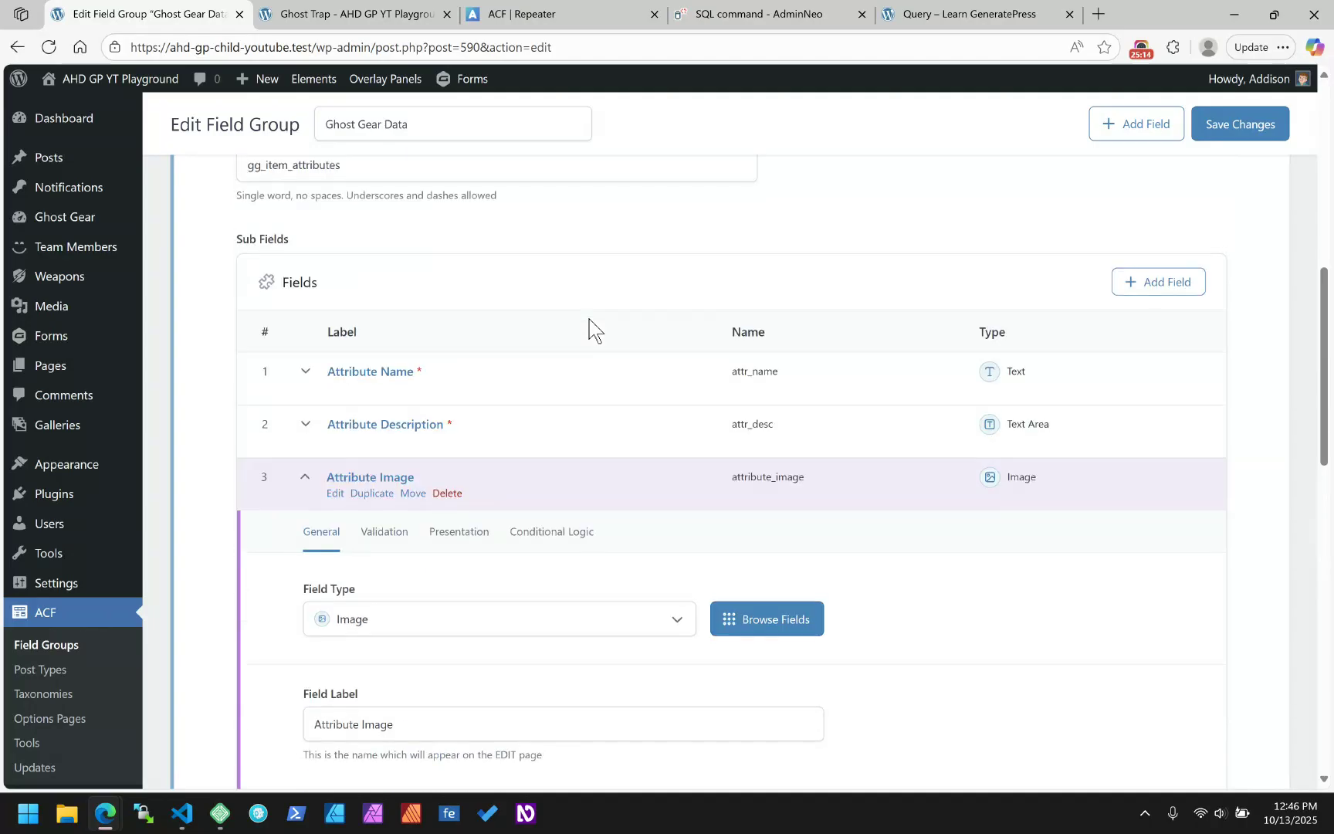
scroll(709, 298, "down", 2)
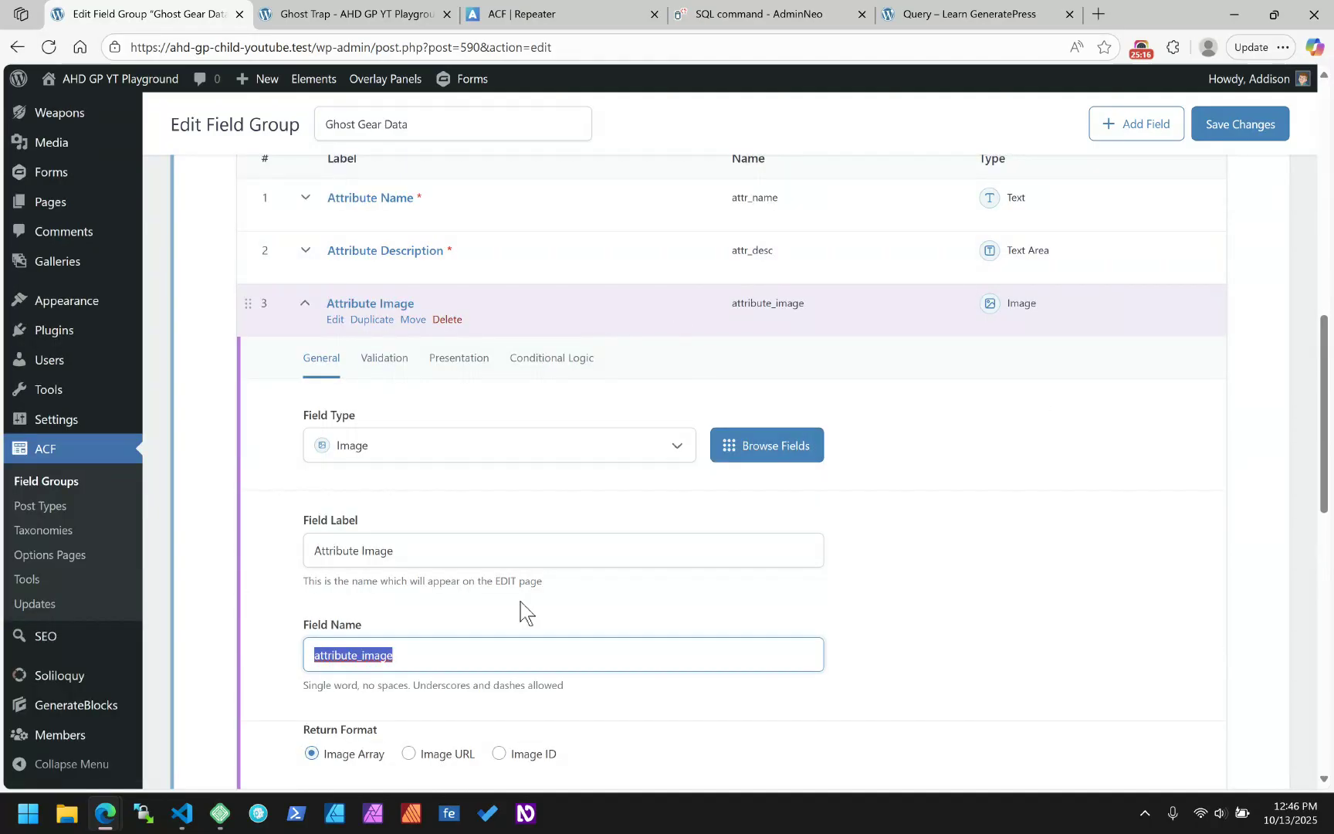
type("at")
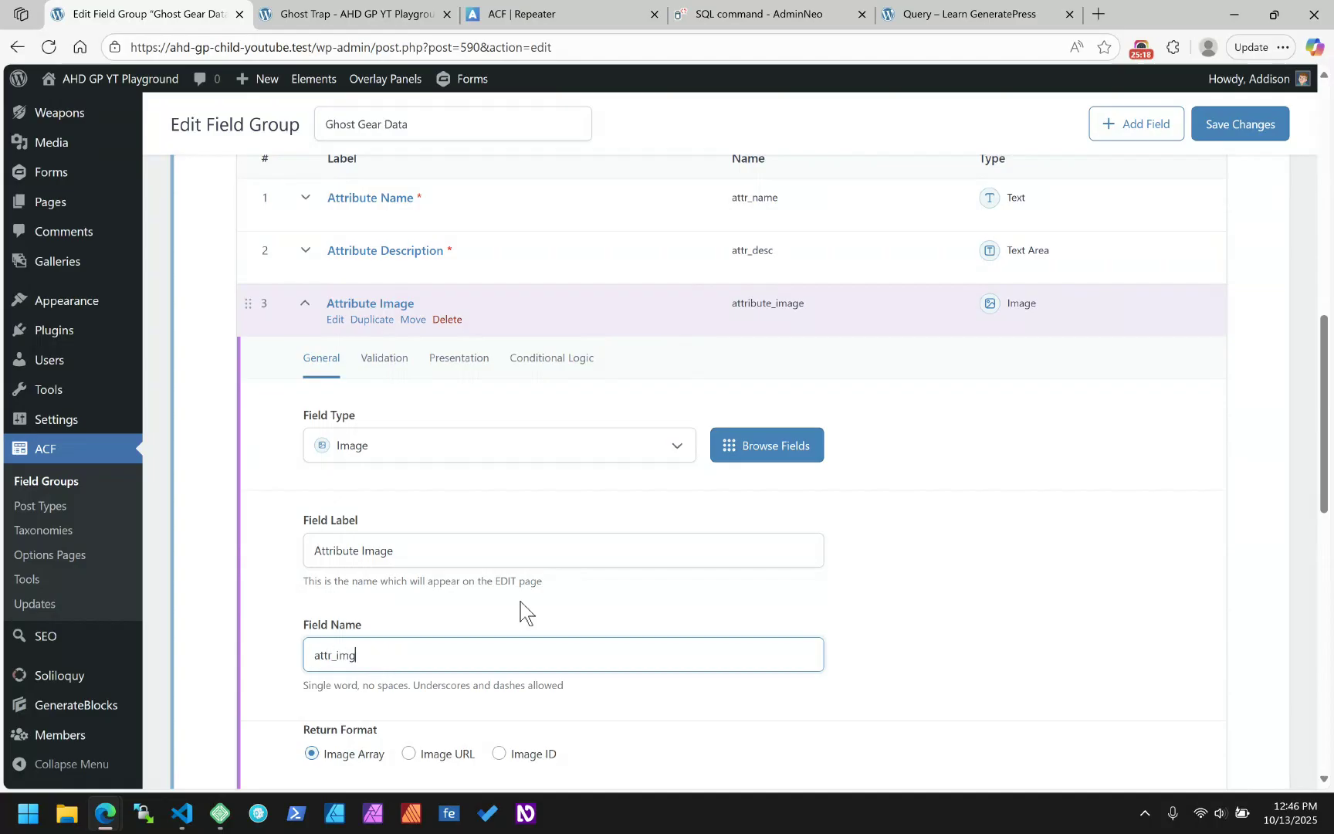
scroll(525, 621, "down", 3)
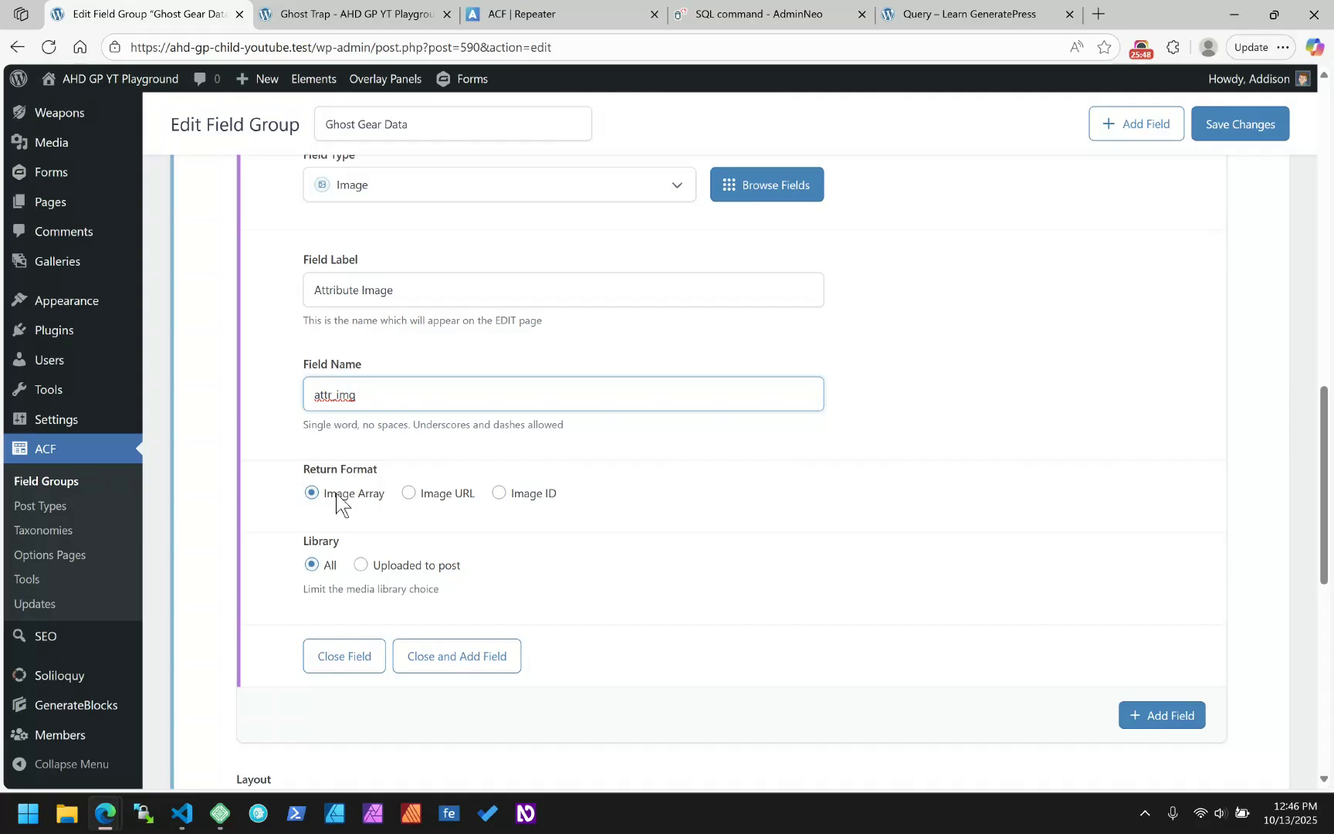
- Collapse the Attribute Image sub field and save the changes to the Ghost Gear Data field group
scroll(457, 516, "up", 3)
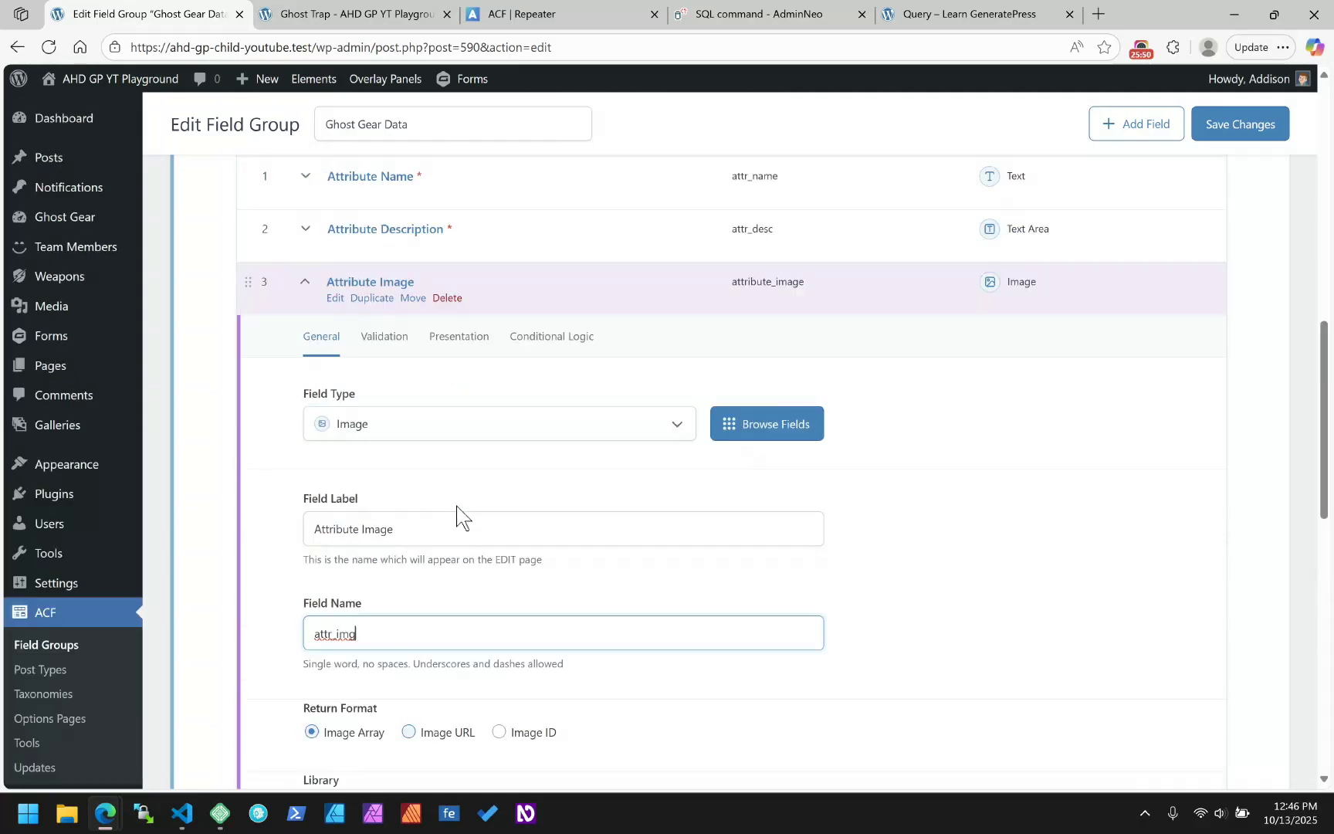
left_click(304, 307)
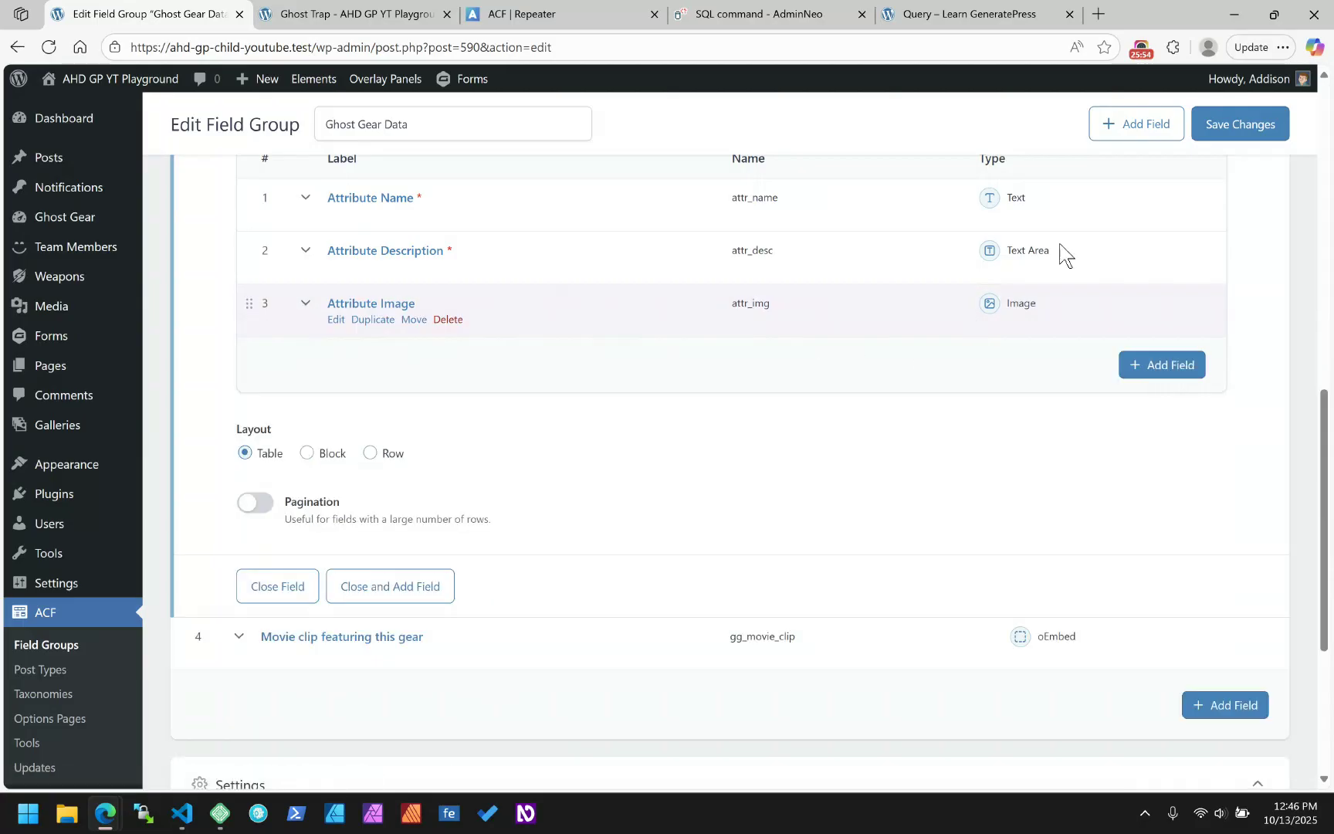
left_click(1241, 124)
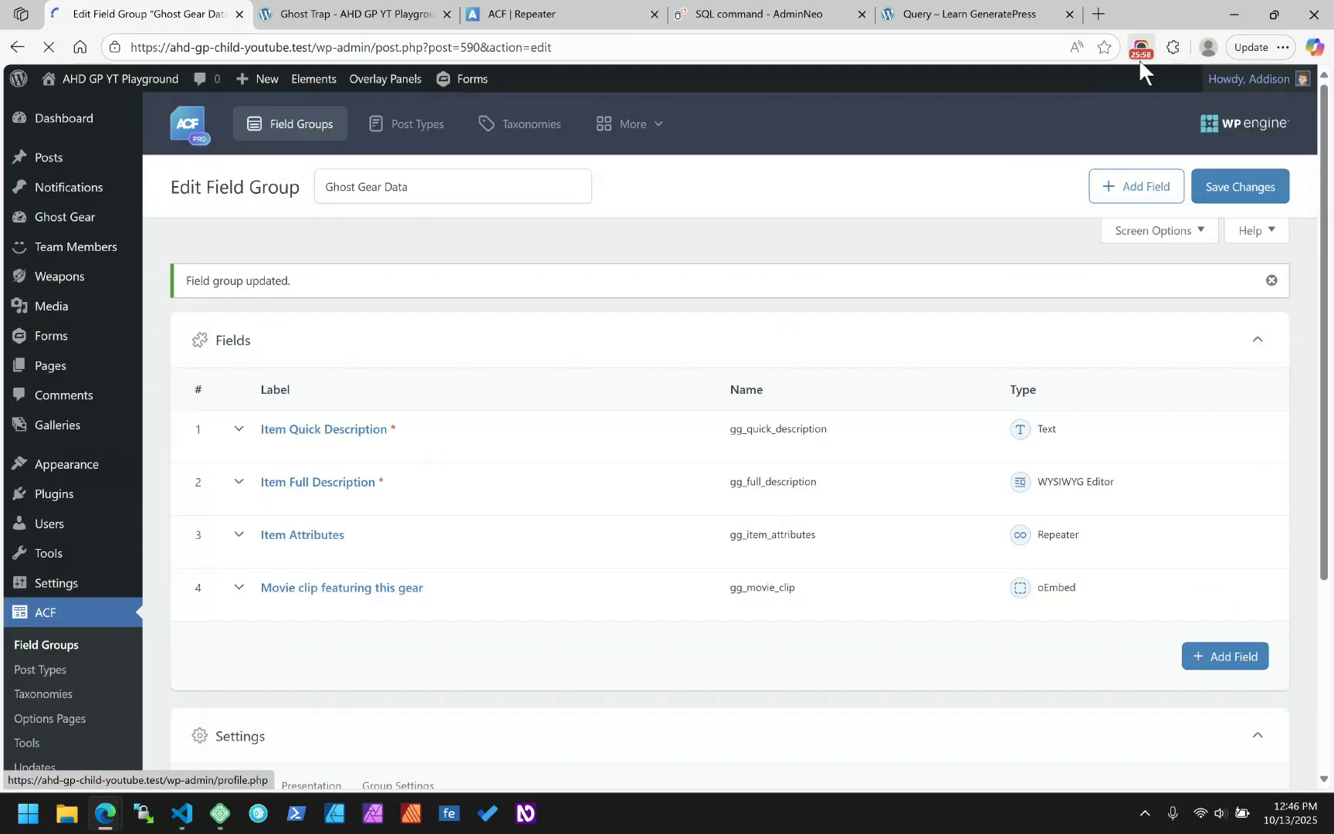
left_click(1137, 51)
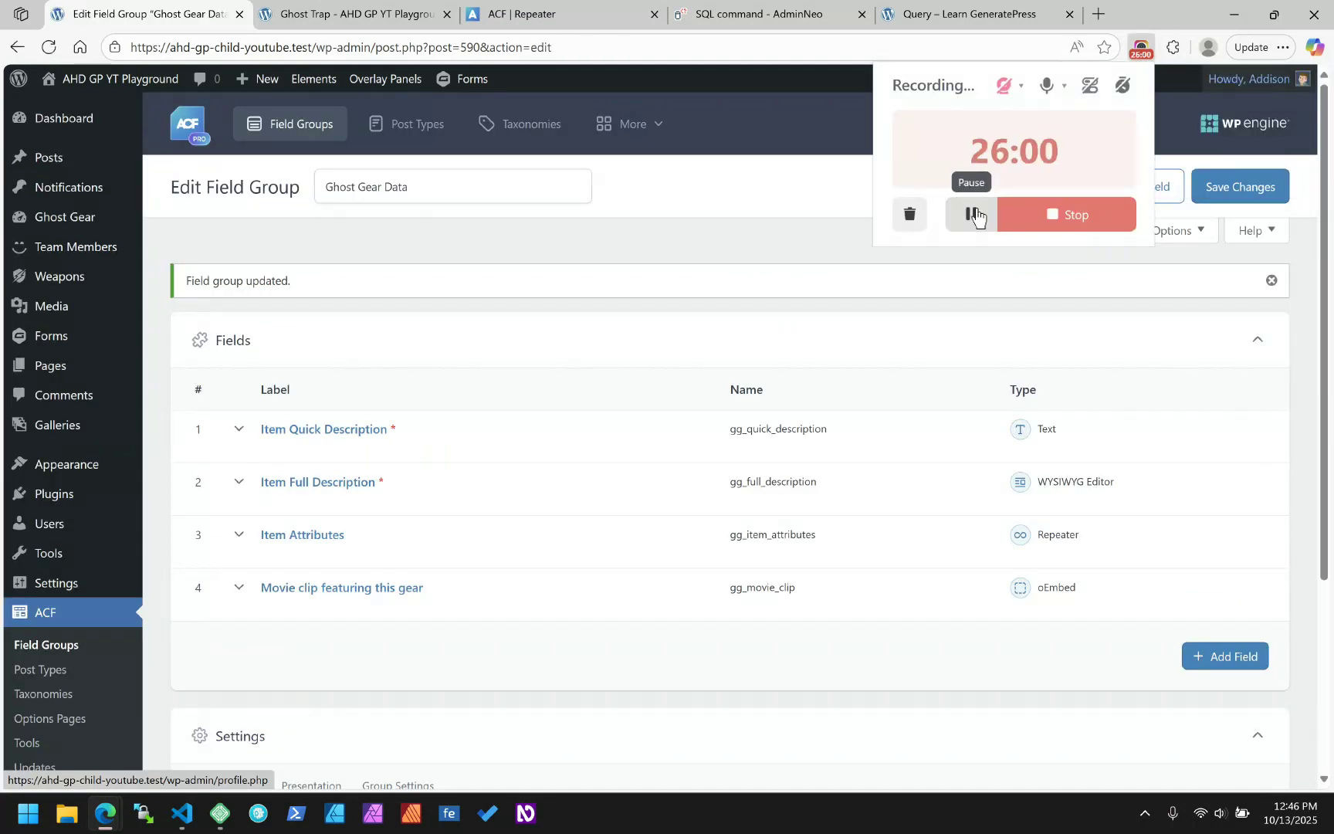
left_click(750, 187)
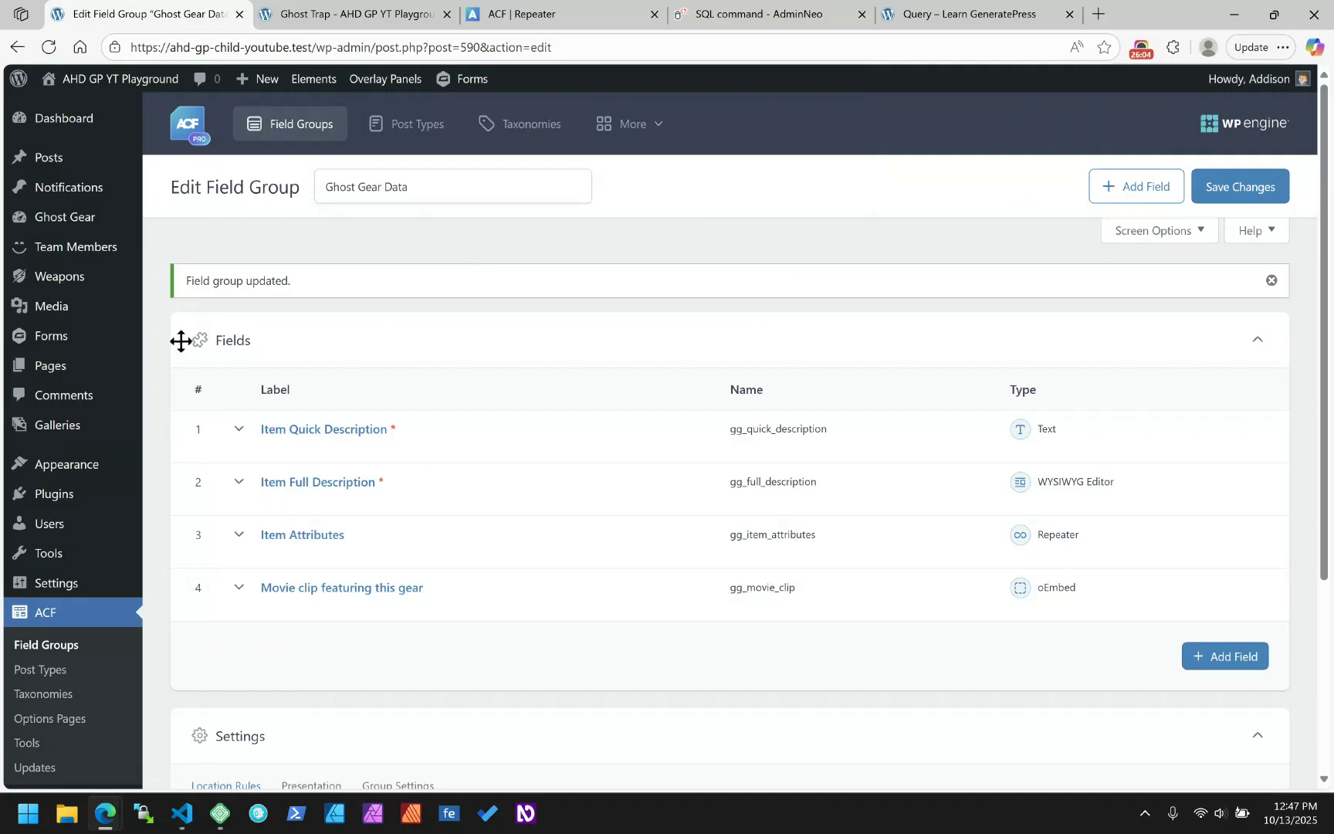
- Open the Ghost Gear admin list, and examine the attribute cards on the site's PKE Meter page
left_click(69, 217)
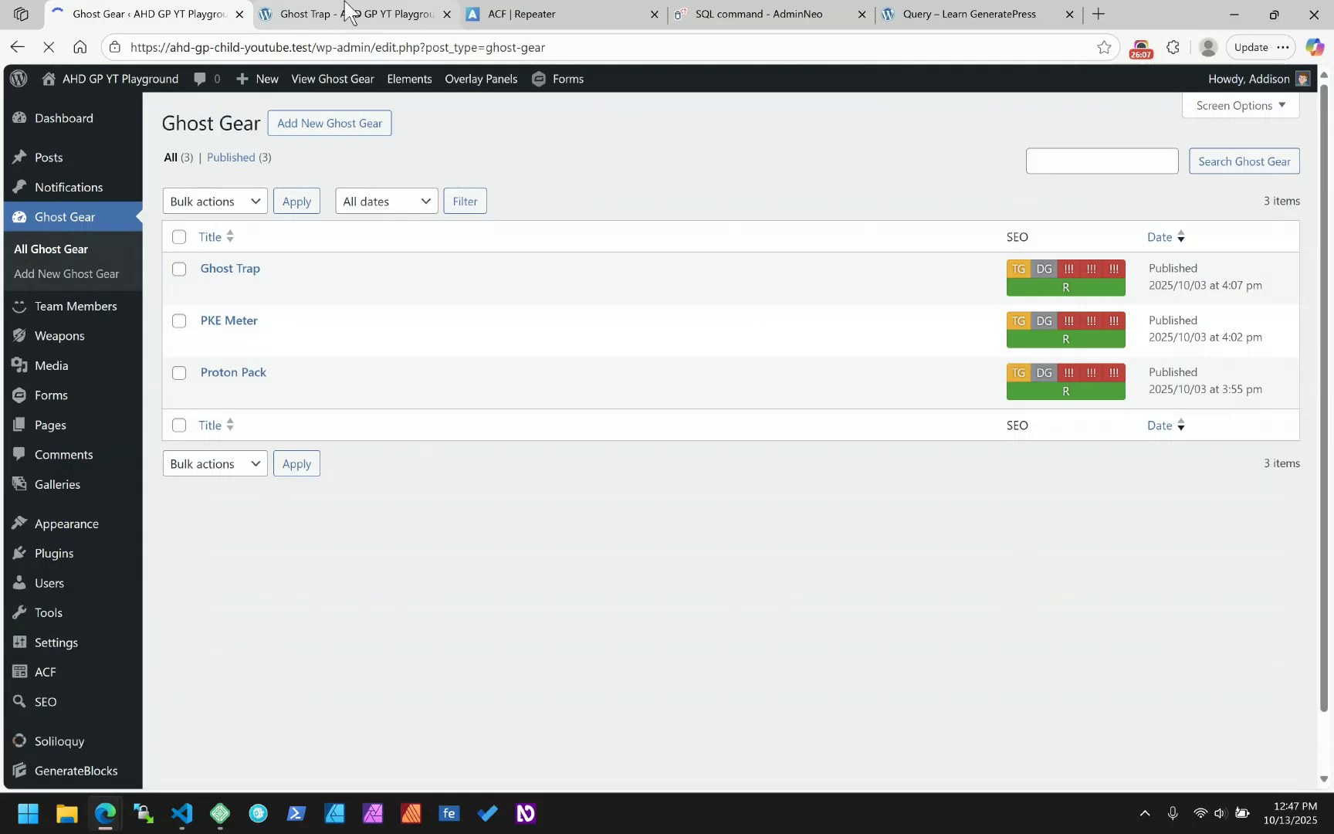
left_click(348, 13)
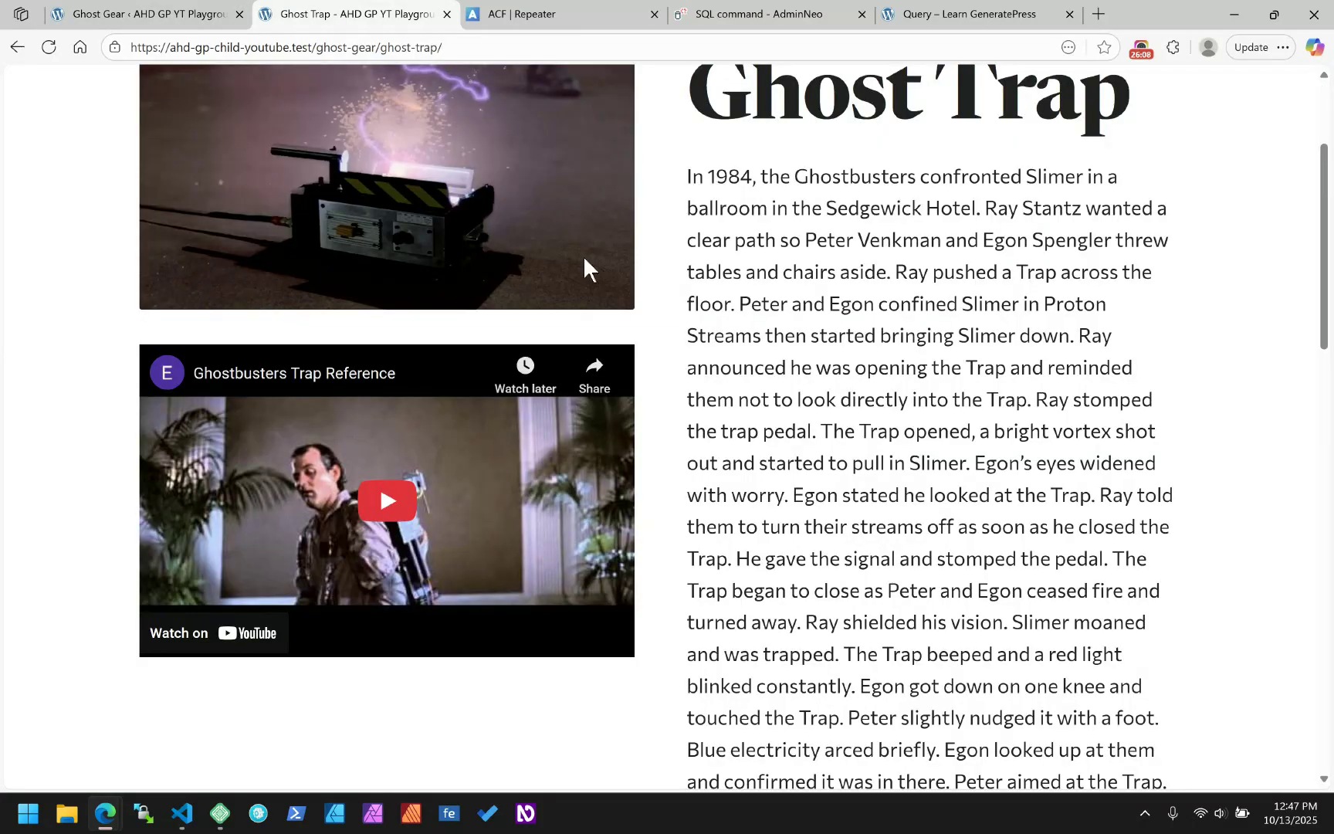
scroll(618, 309, "up", 3)
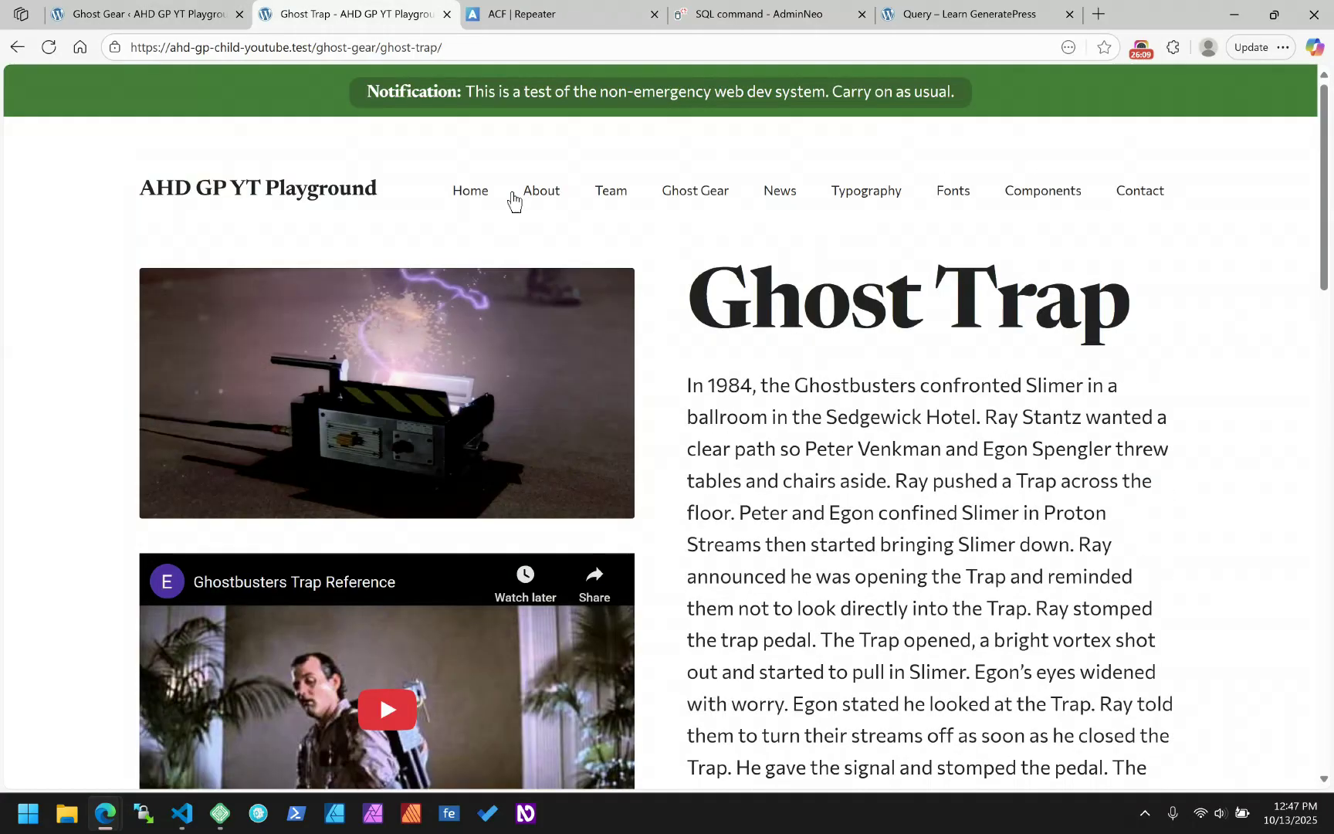
left_click(685, 199)
scroll(732, 327, "down", 4)
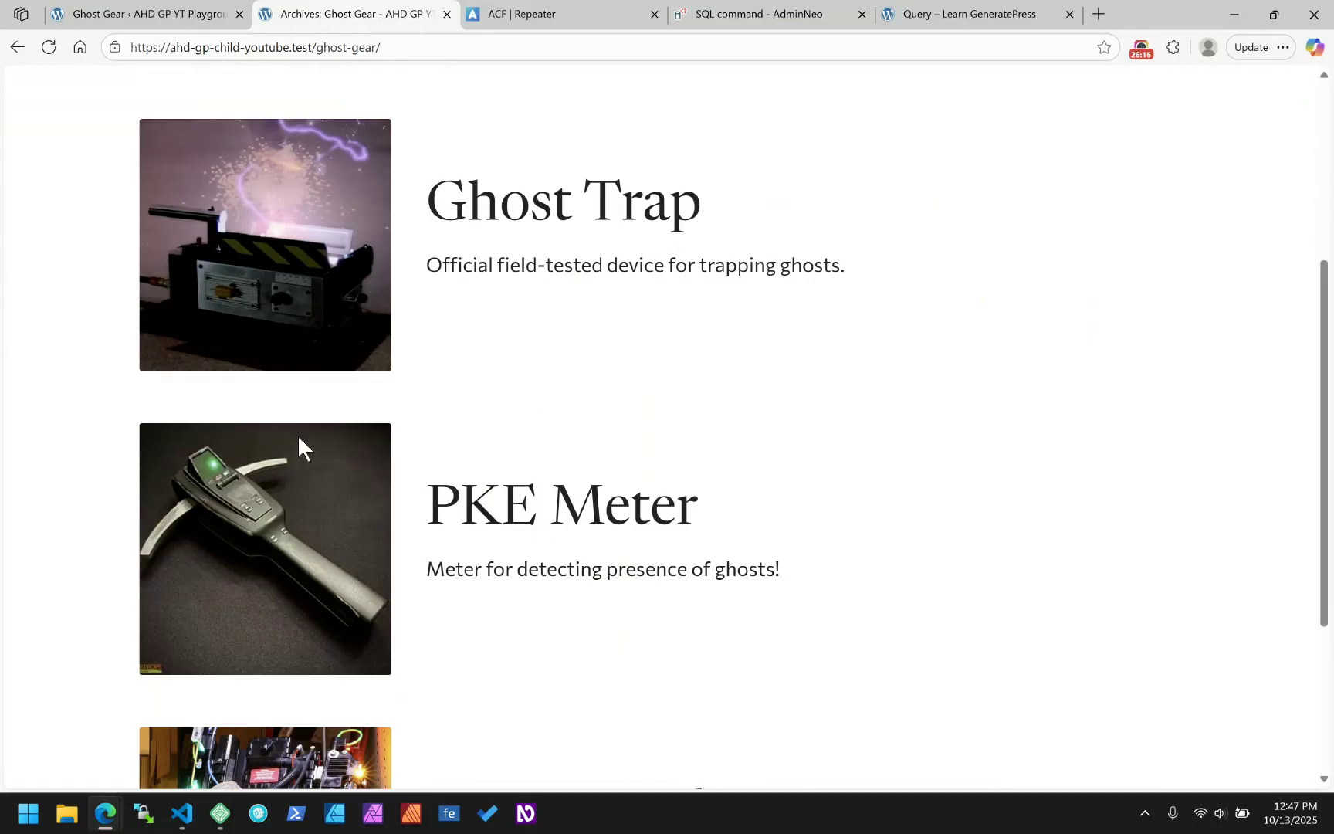
left_click(477, 498)
scroll(739, 438, "down", 10)
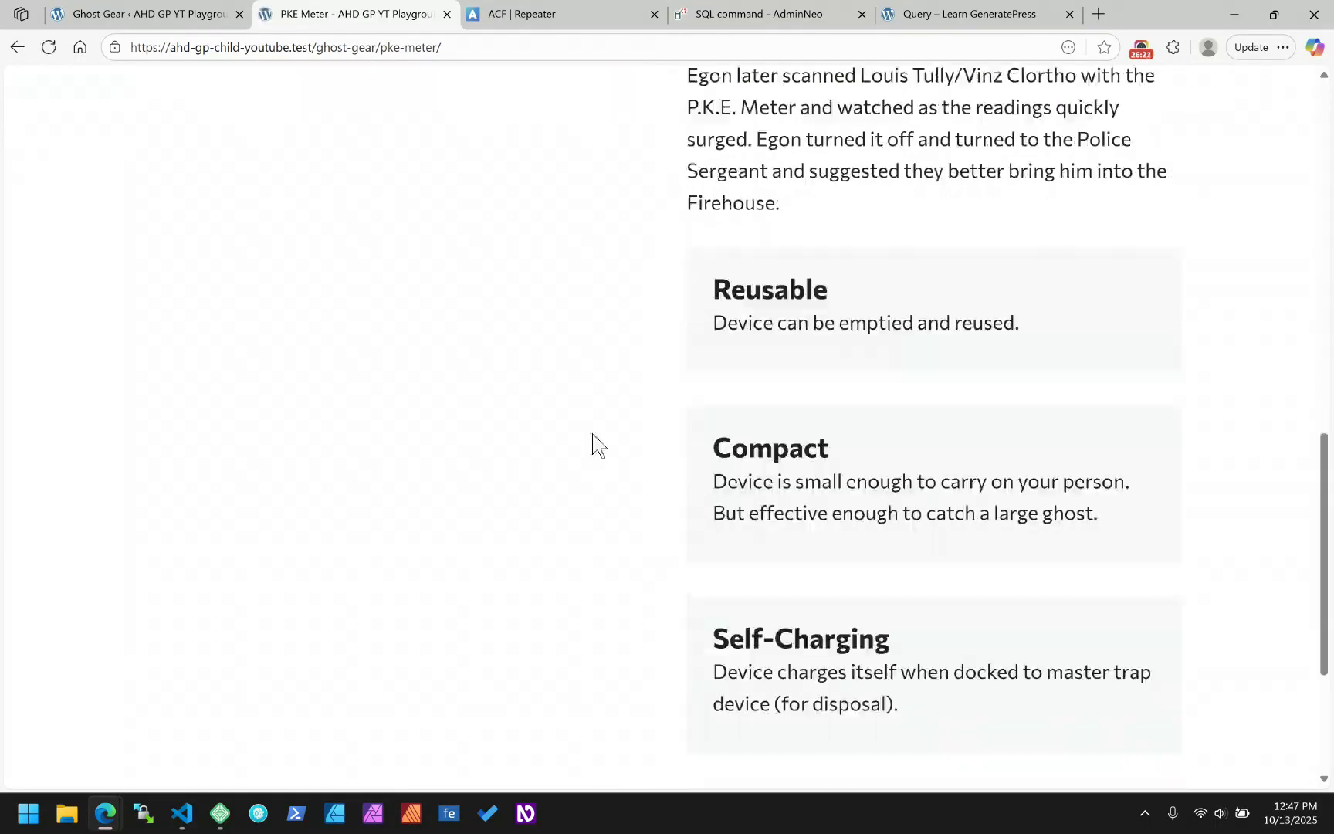
scroll(771, 319, "down", 3)
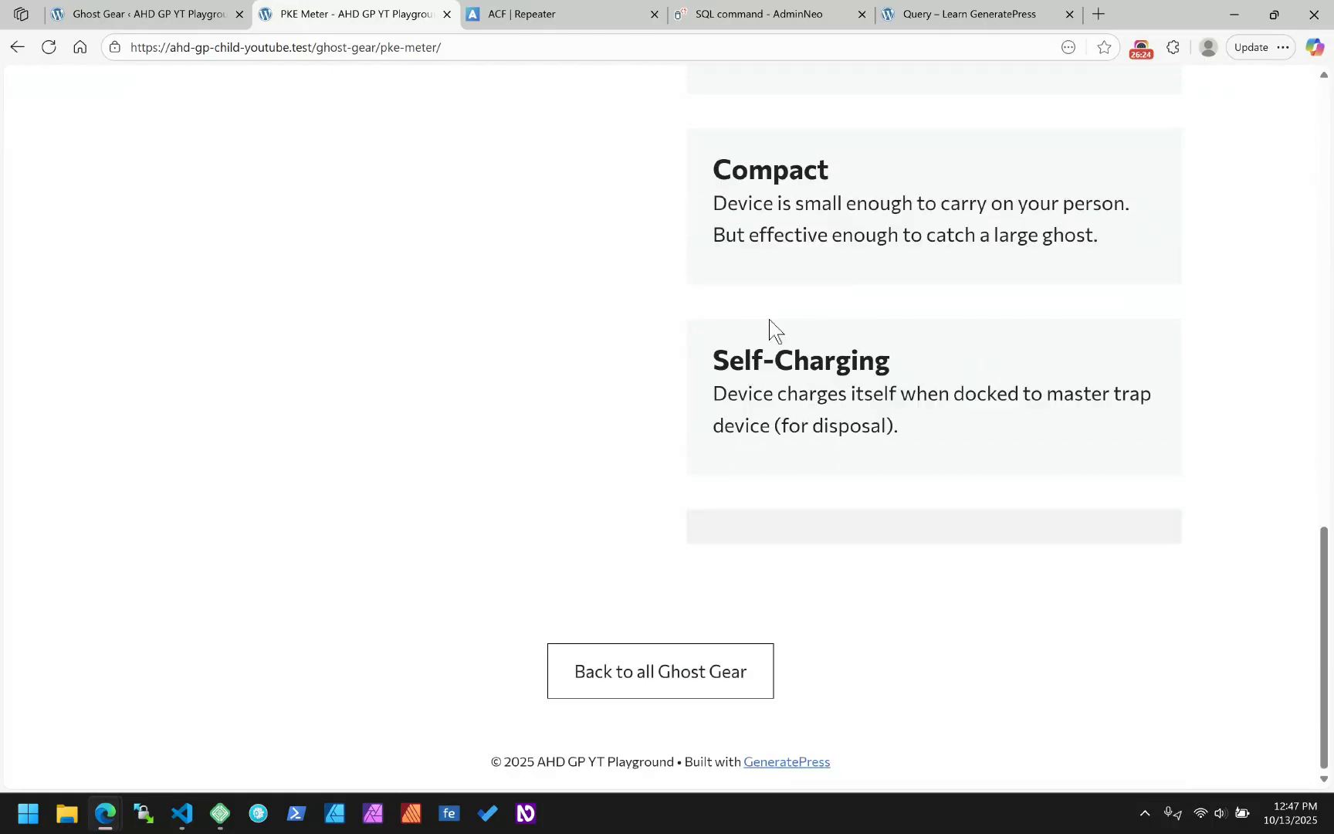
scroll(771, 319, "up", 8)
- Return to the site admin and open the Ghost Gear Single Template element for editing
left_click(176, 13)
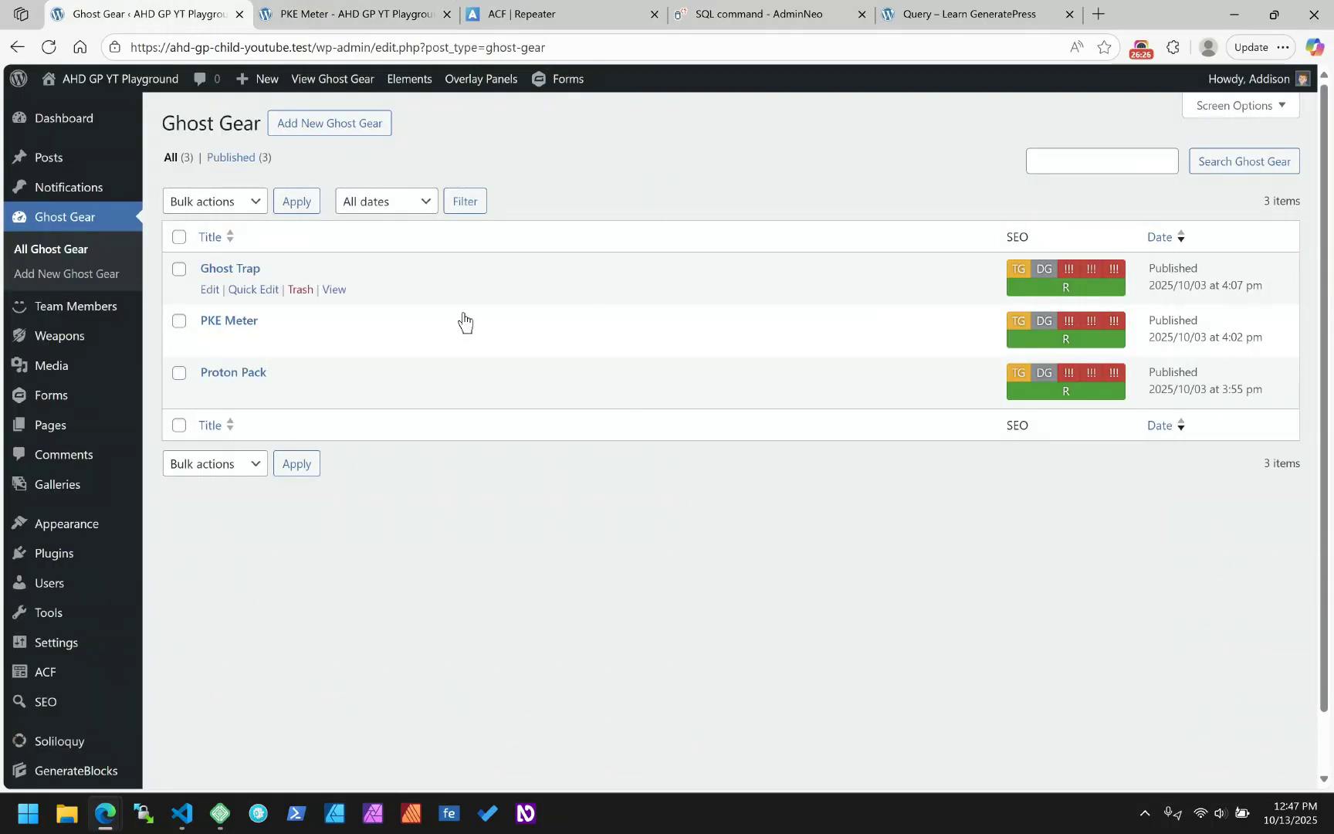
left_click(415, 80)
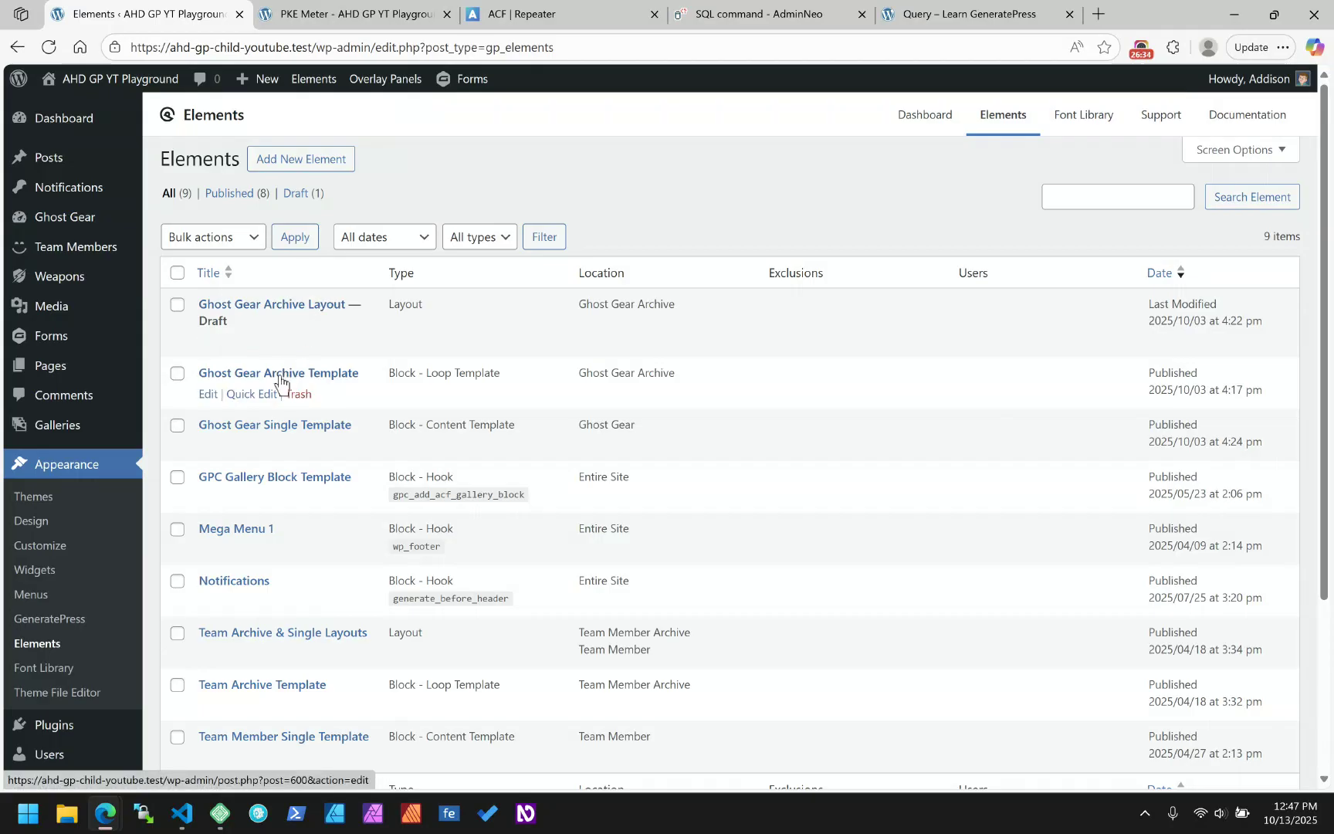
left_click(316, 429)
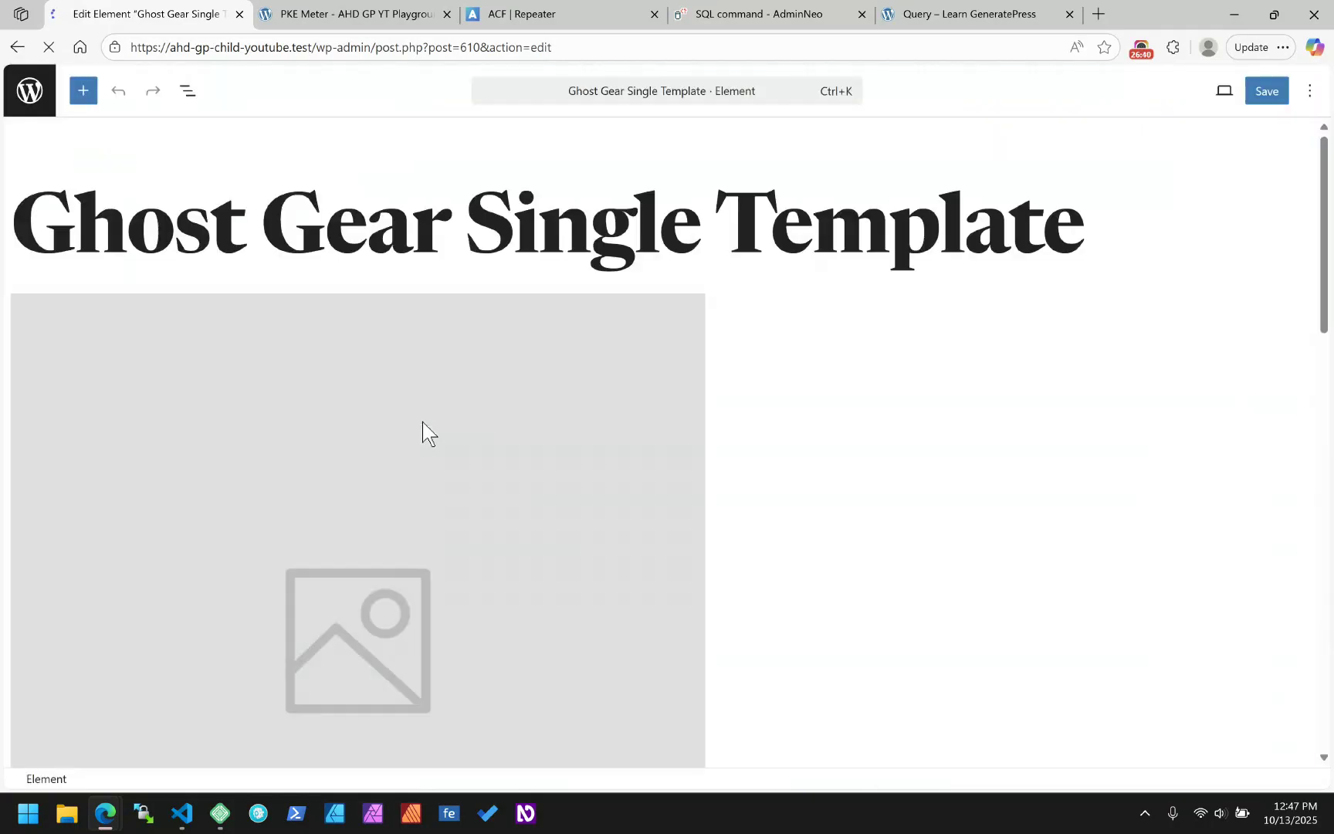
- Set the Item Attributes Query's source post to Current Post and save the template
scroll(620, 423, "down", 5)
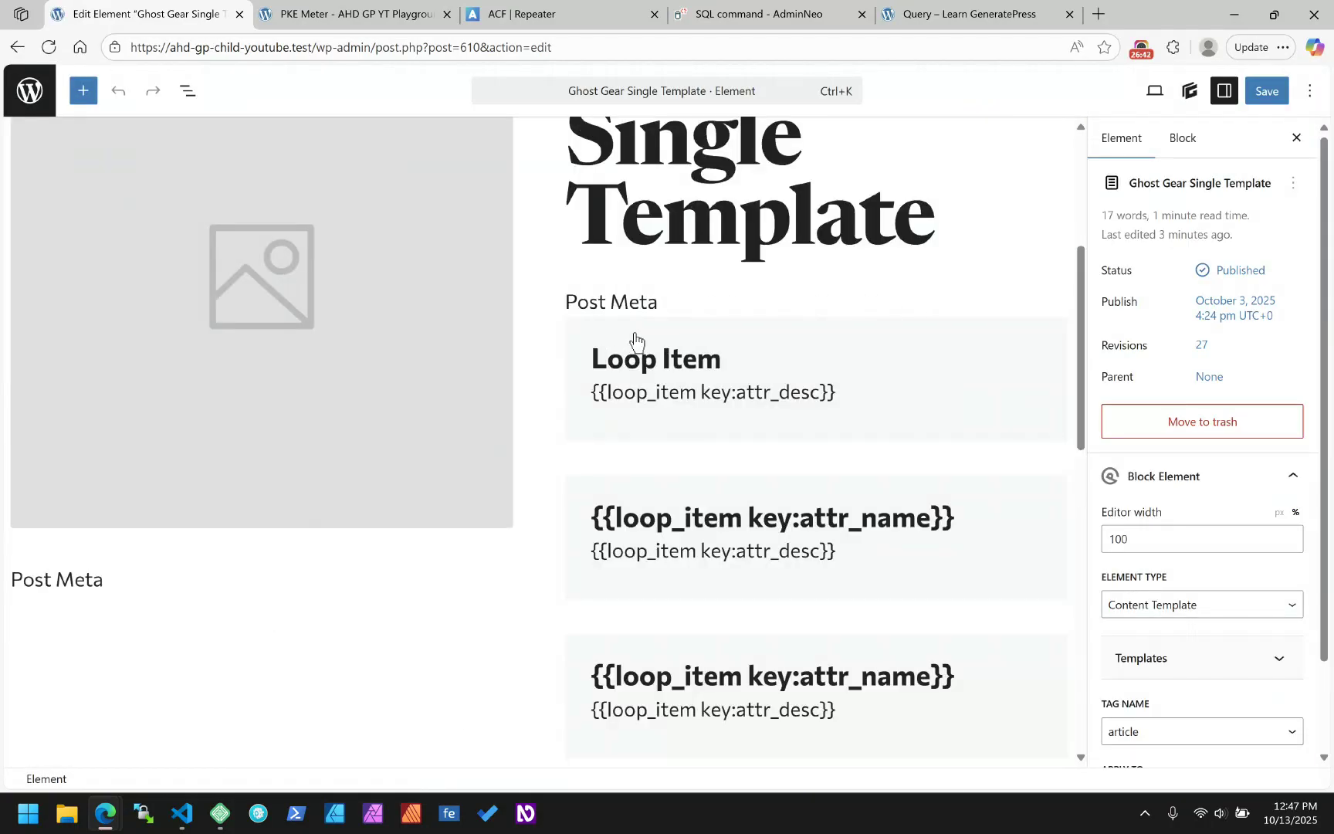
left_click(634, 340)
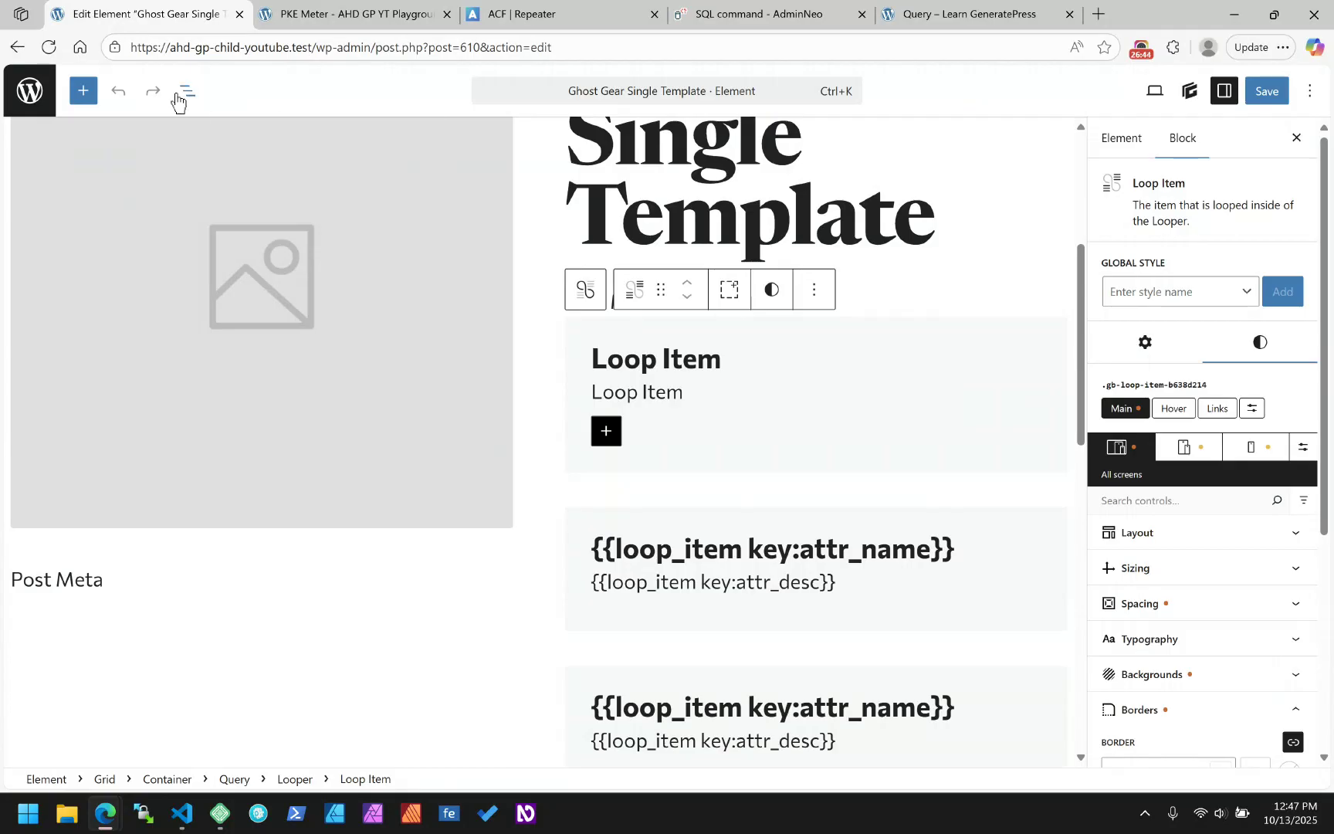
left_click(178, 97)
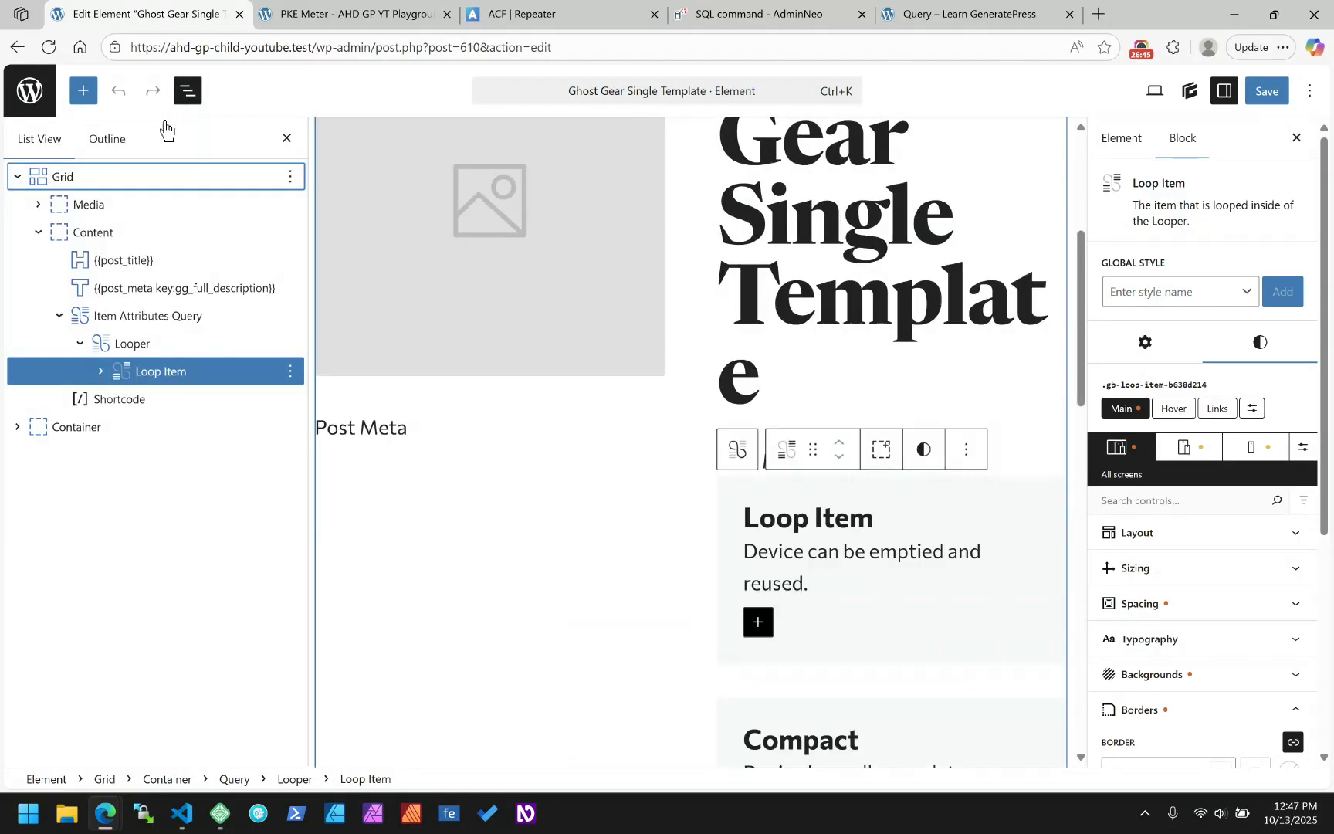
left_click(106, 316)
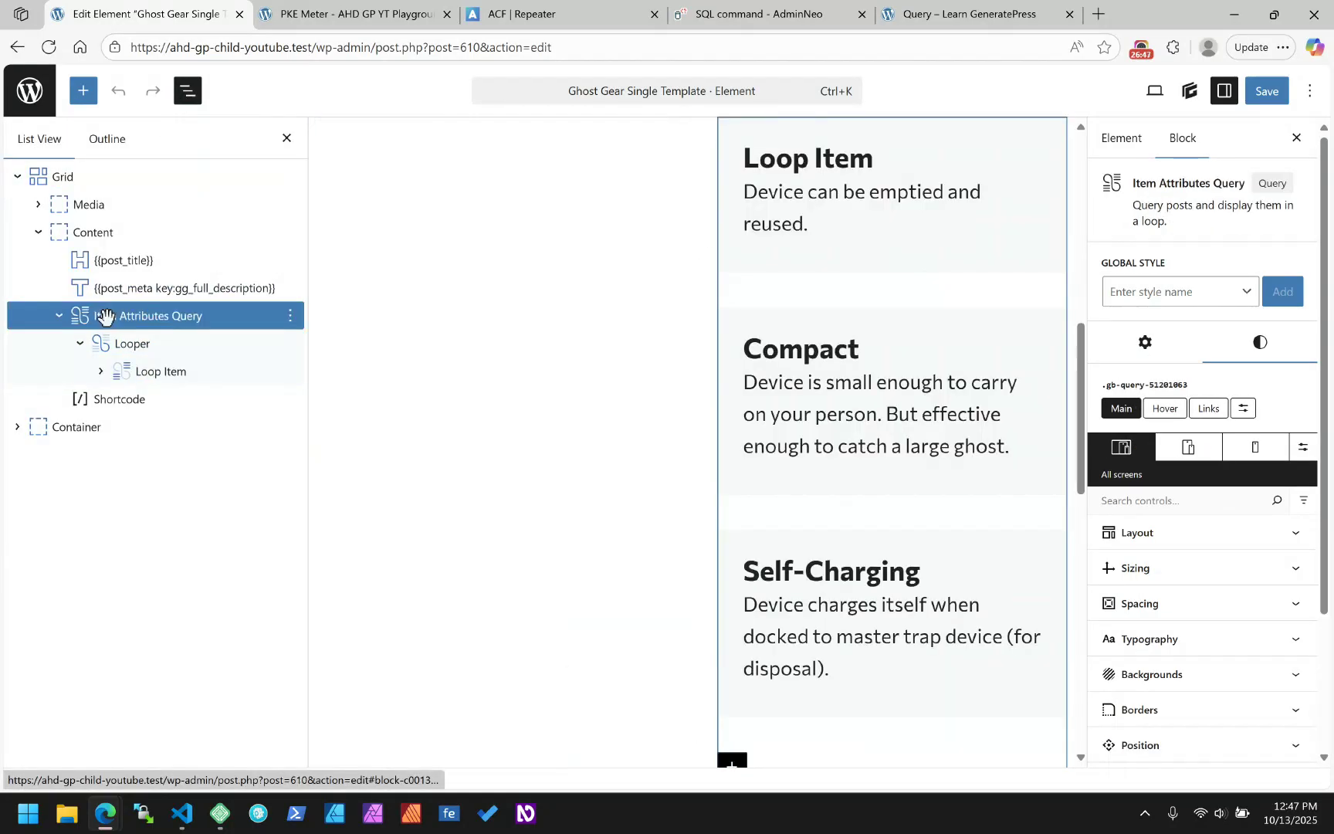
left_click(1166, 342)
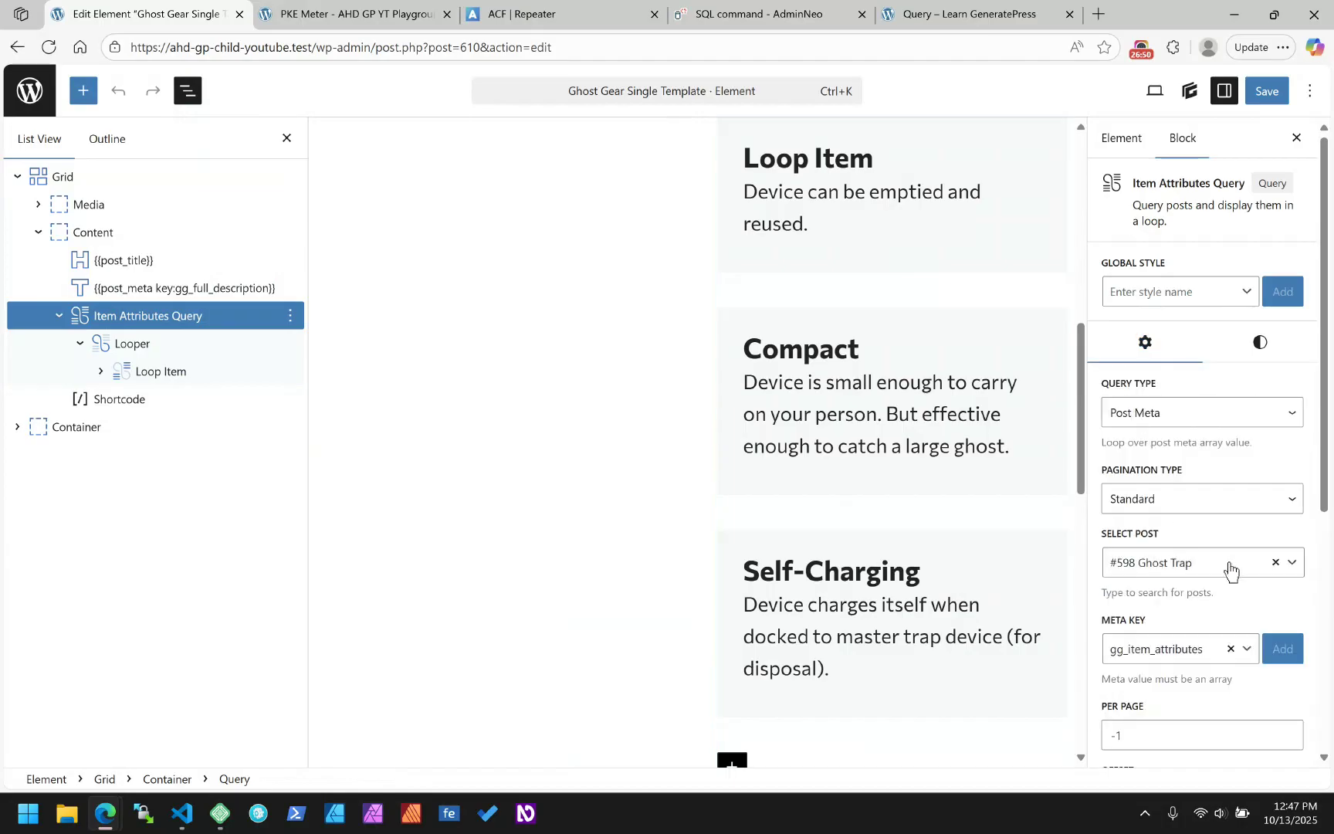
left_click(1275, 562)
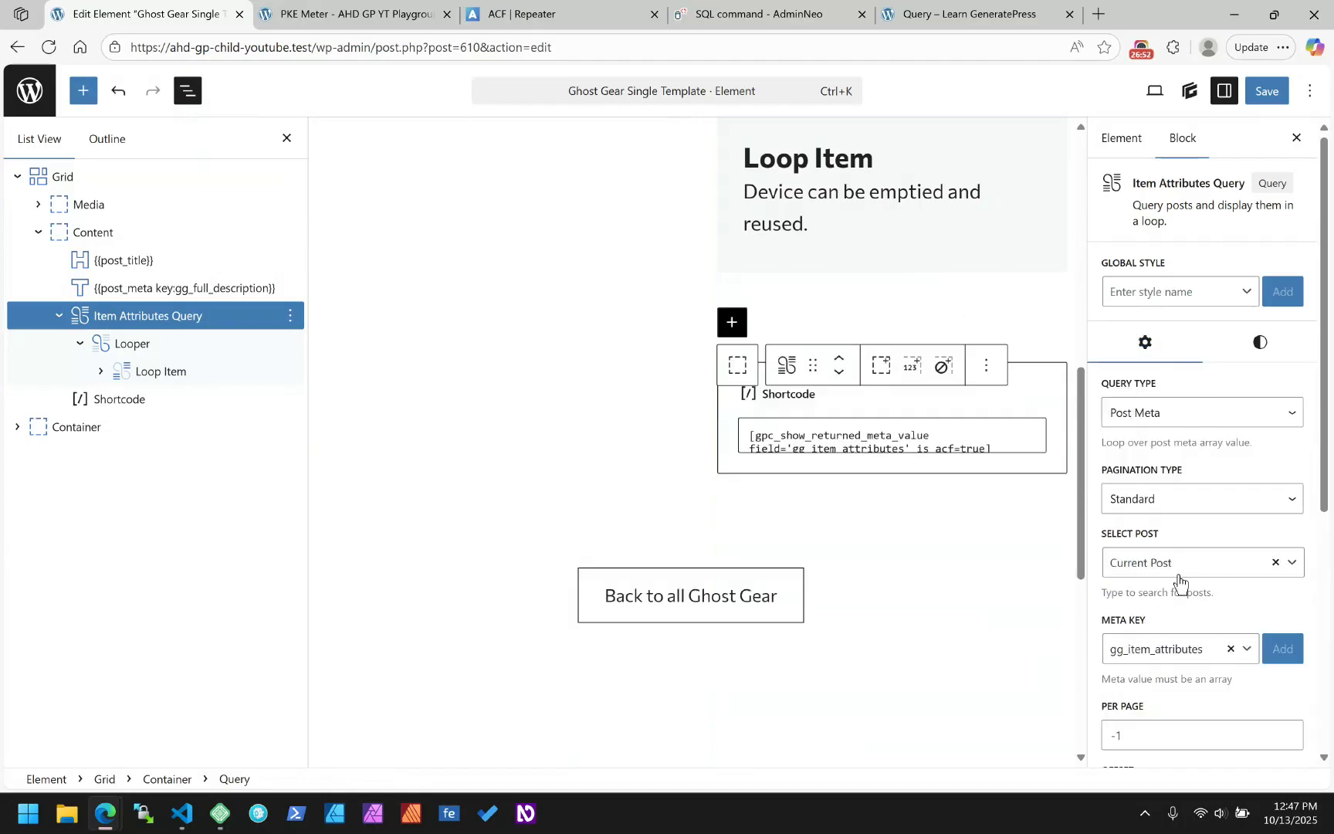
scroll(828, 231, "up", 3)
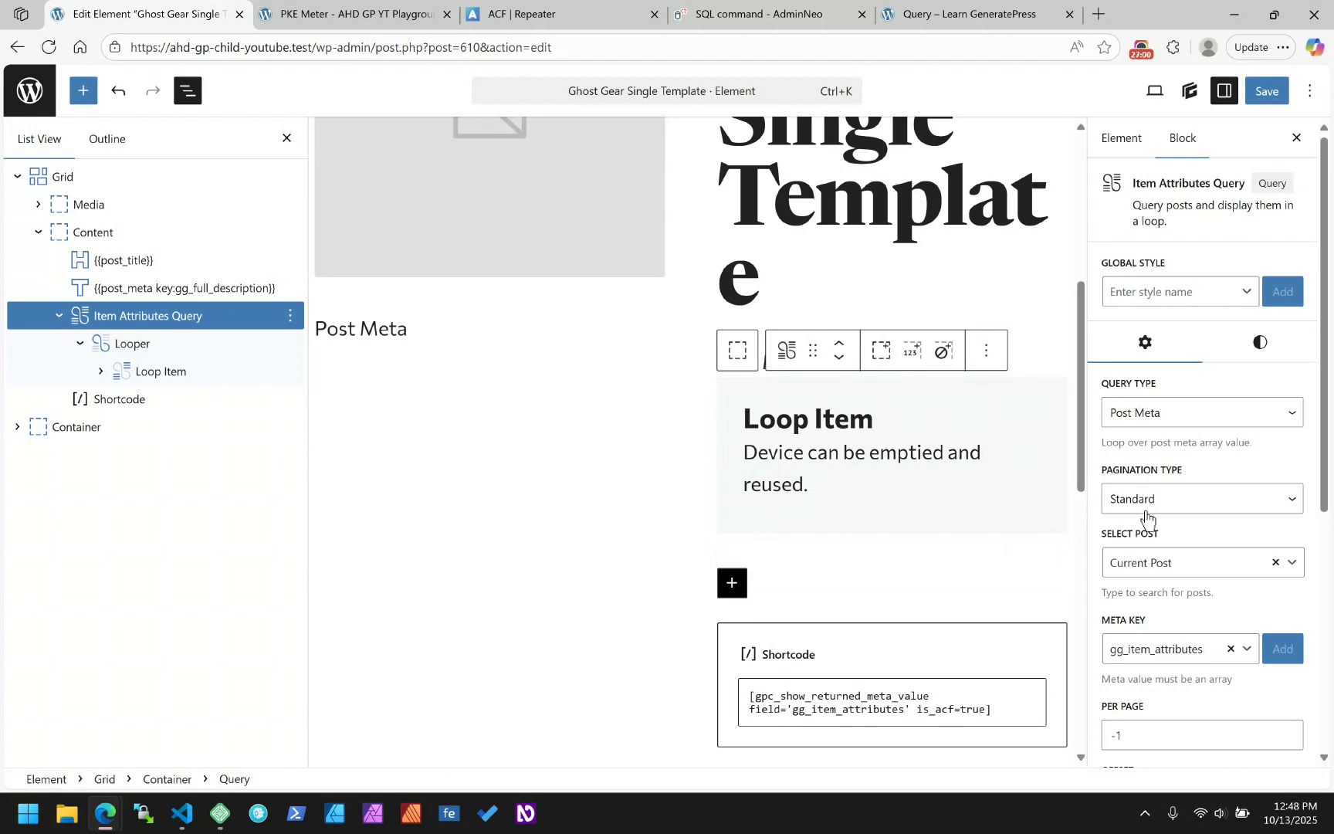
left_click(1267, 91)
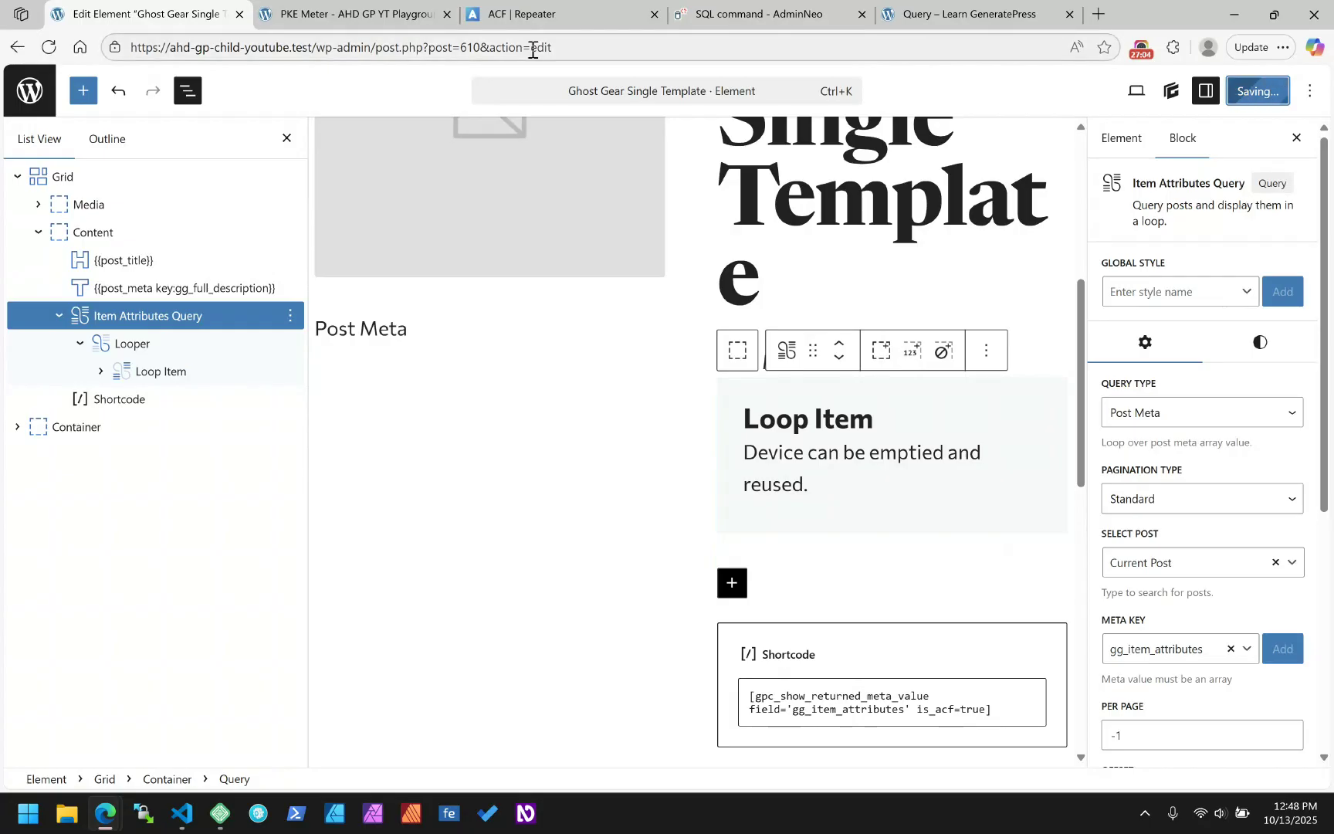
- Reload the PKE Meter page and inspect the empty grey box below the description in the developer tools
left_click(345, 12)
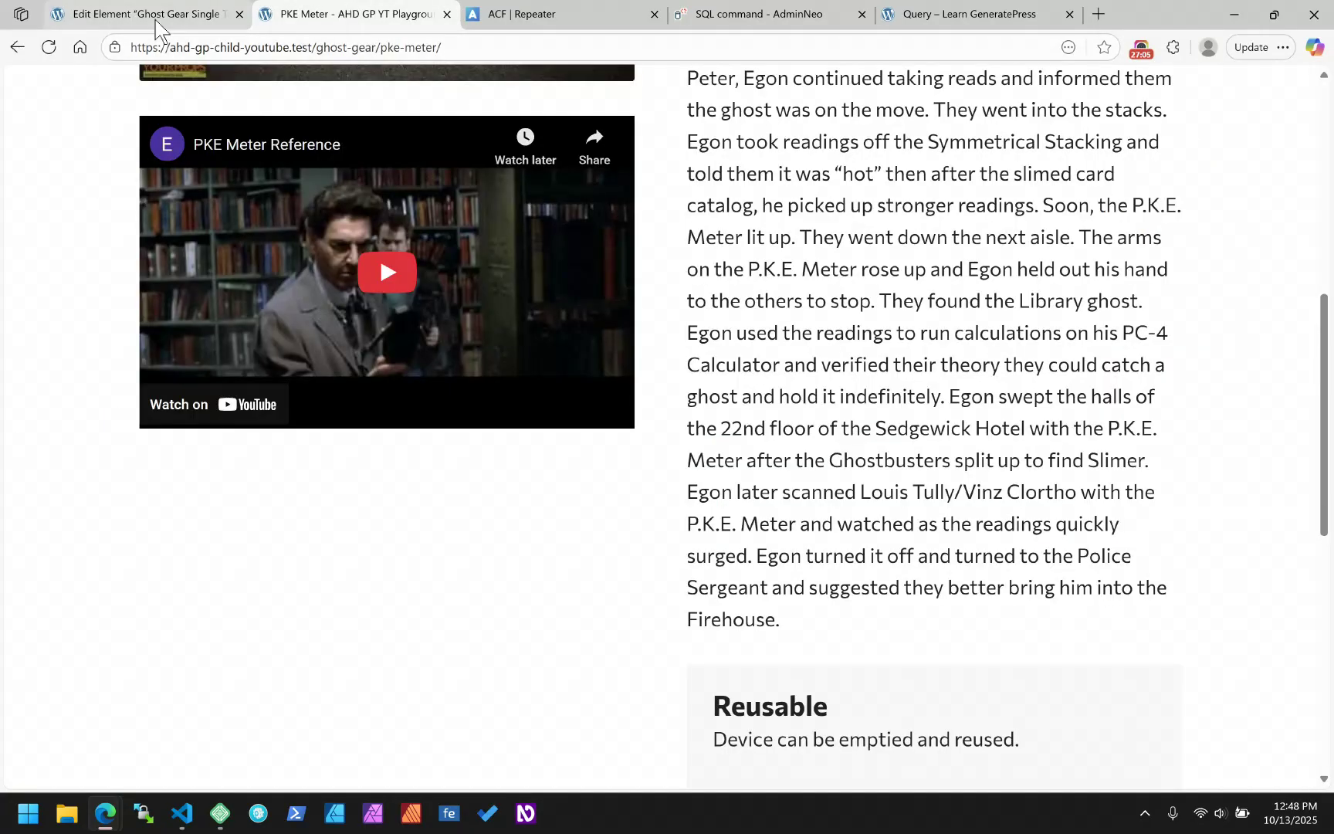
left_click(47, 47)
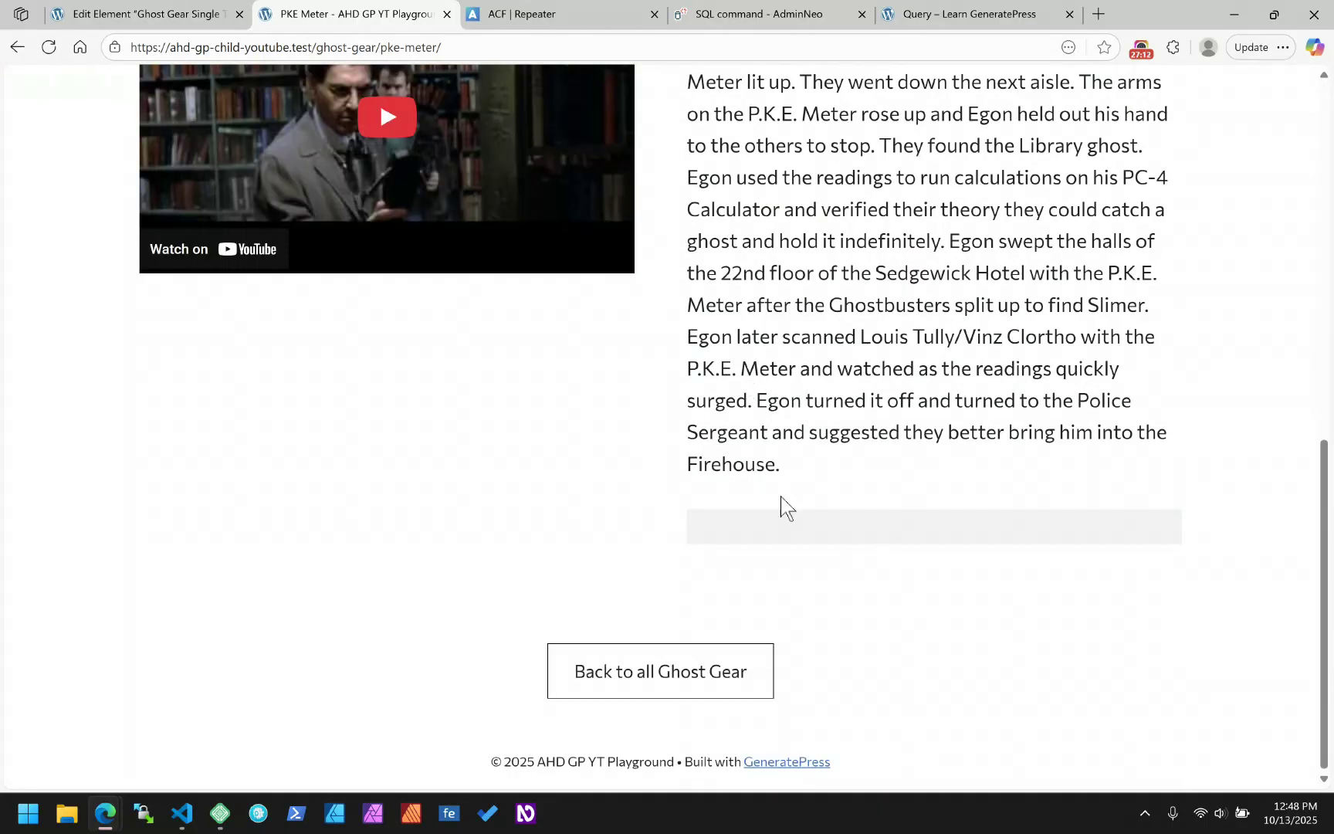
right_click(787, 525)
left_click(838, 507)
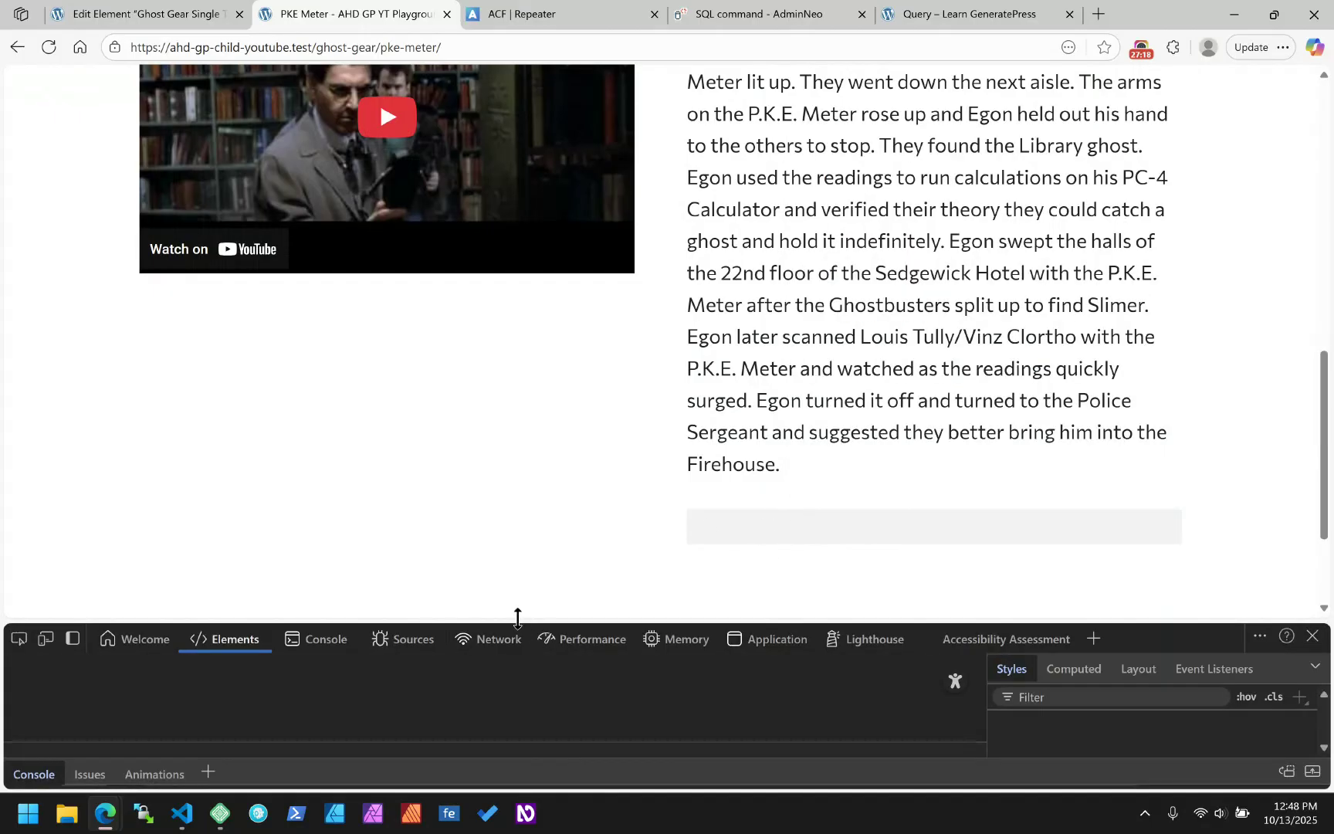
- Enlarge the developer tools and inspect the empty div above the pre element on the PKE Meter page
left_click_drag(518, 614, 524, 510)
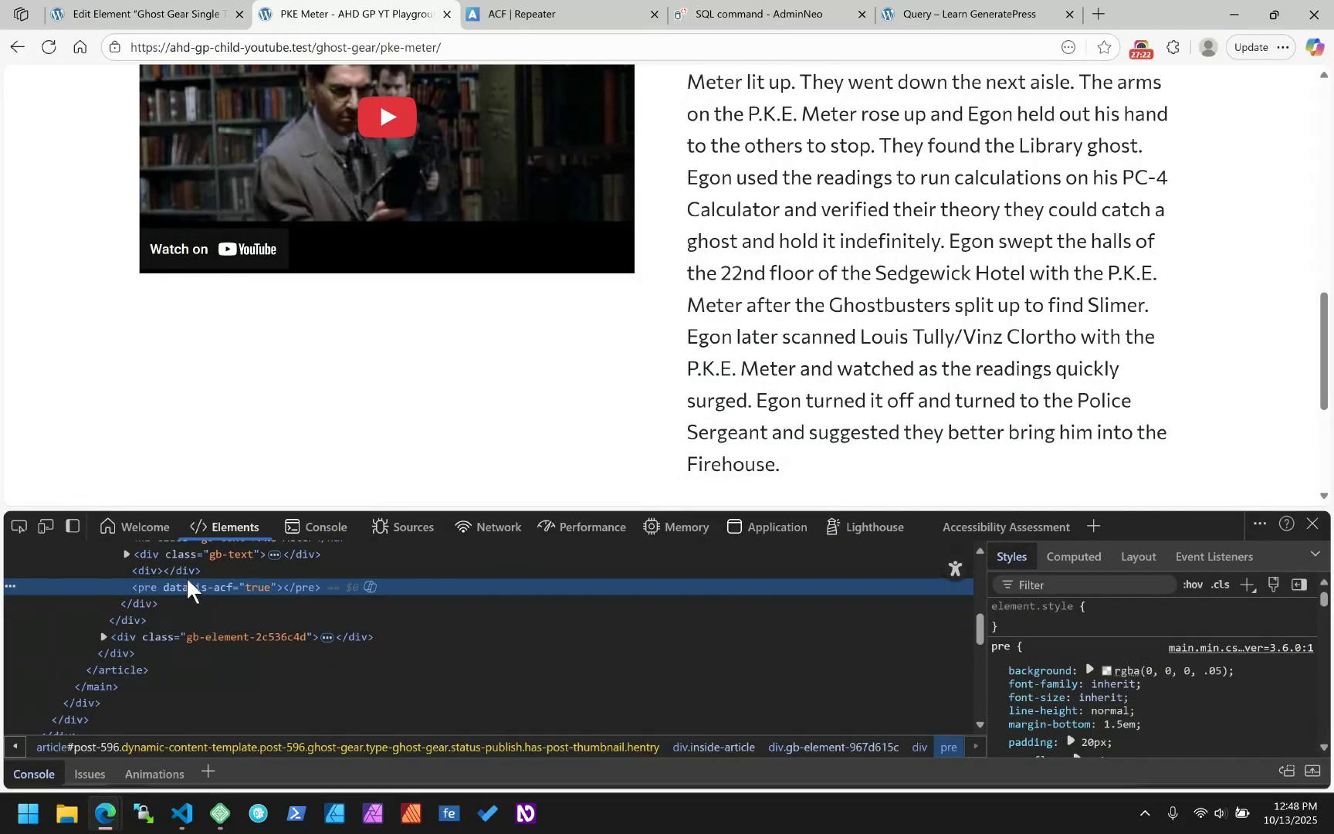
left_click(161, 570)
scroll(185, 586, "up", 2)
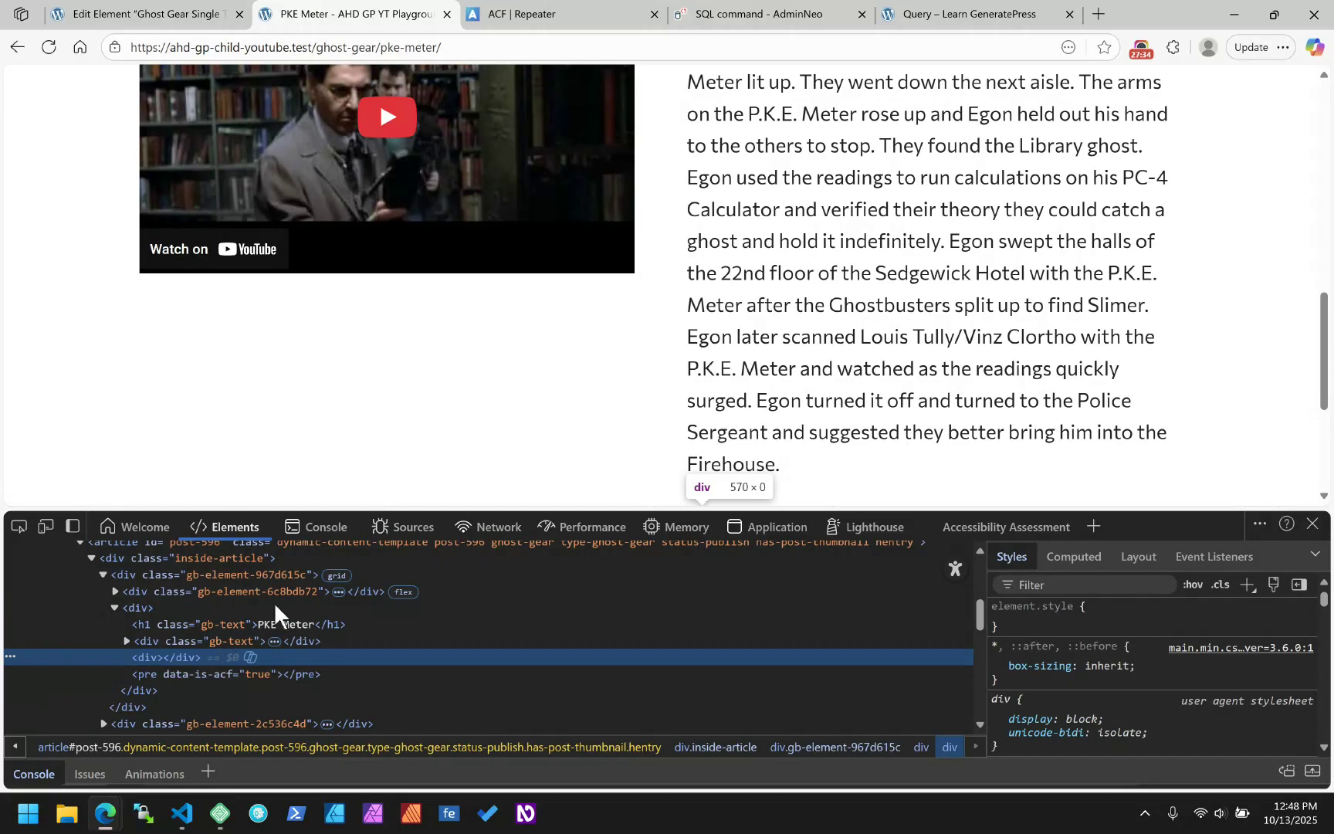
scroll(862, 226, "up", 6)
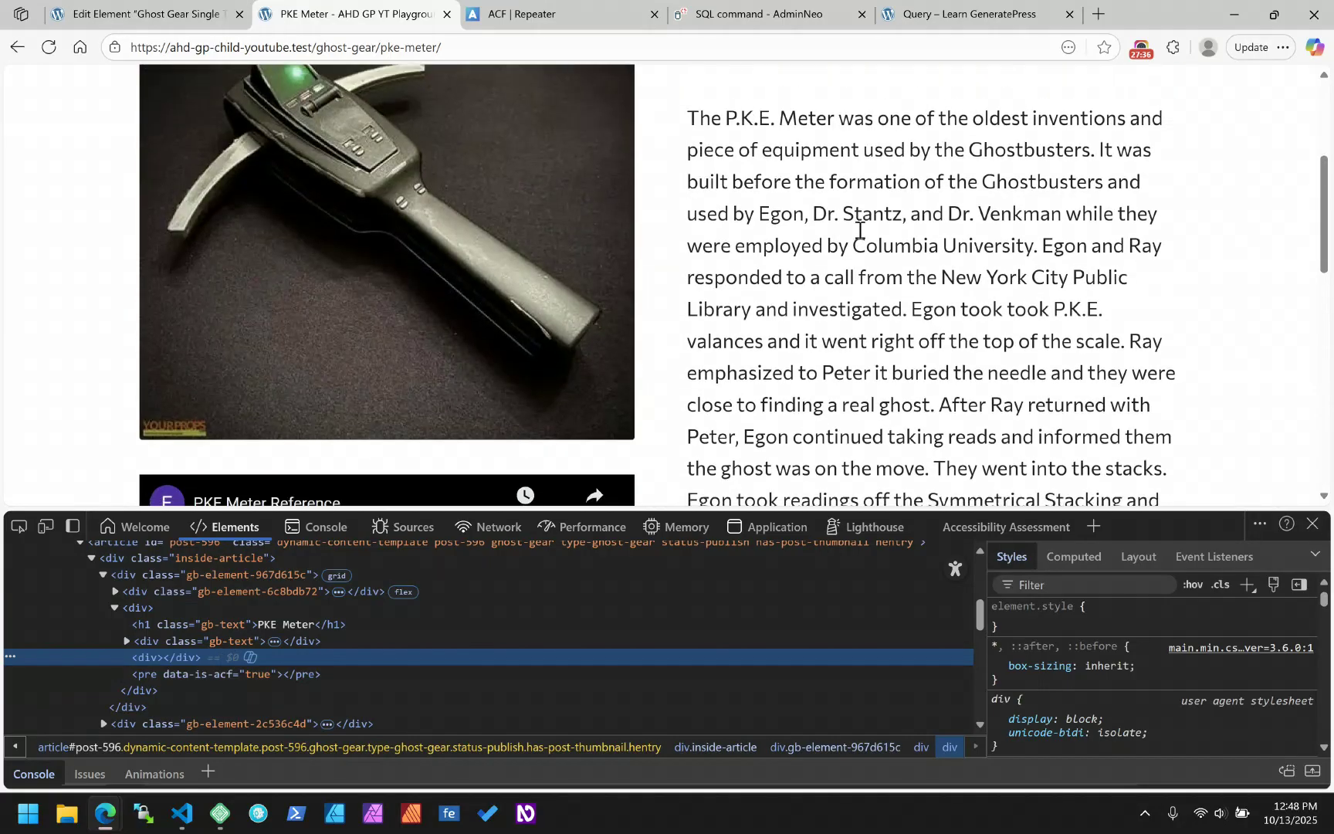
scroll(860, 230, "down", 5)
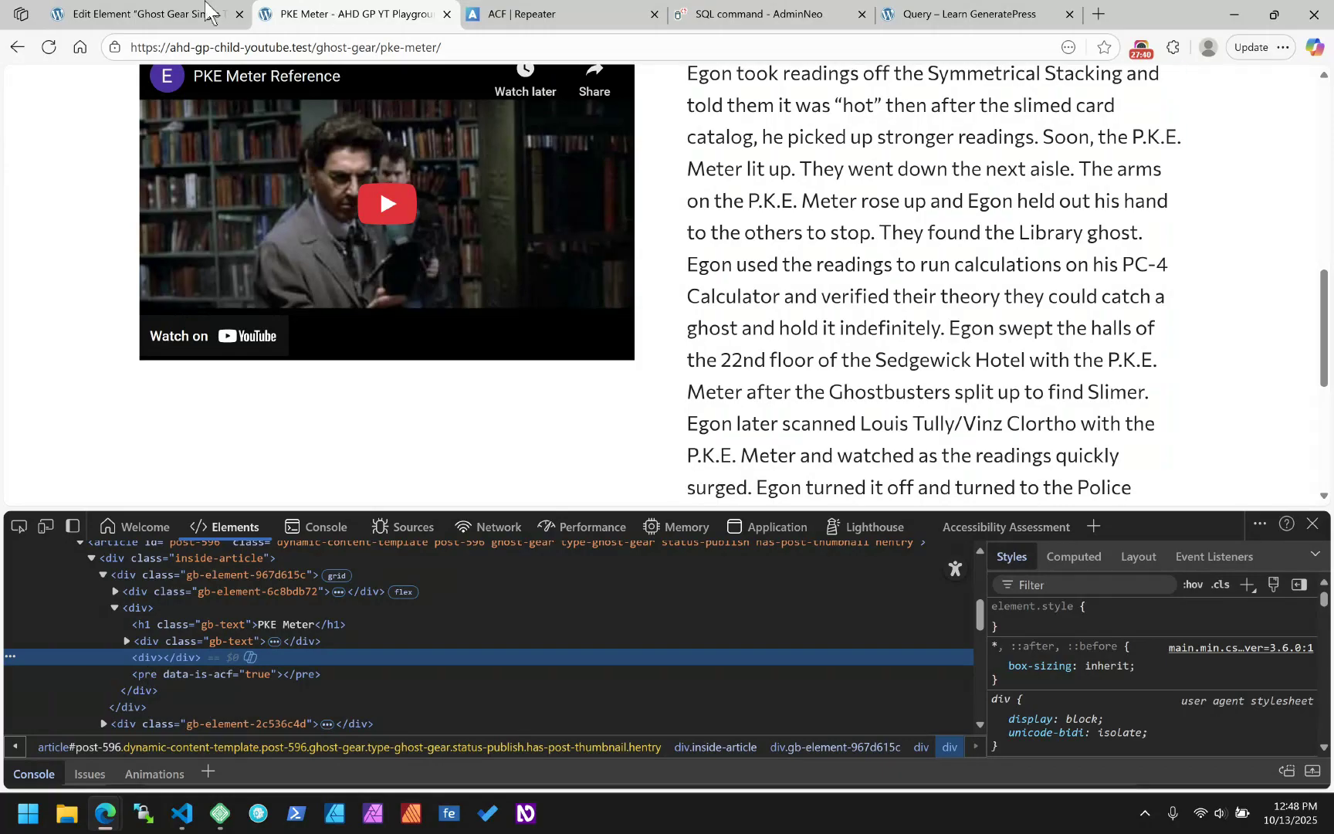
- Return to the site admin and open the Ghost Trap item from the Ghost Gear list for editing
left_click(121, 17)
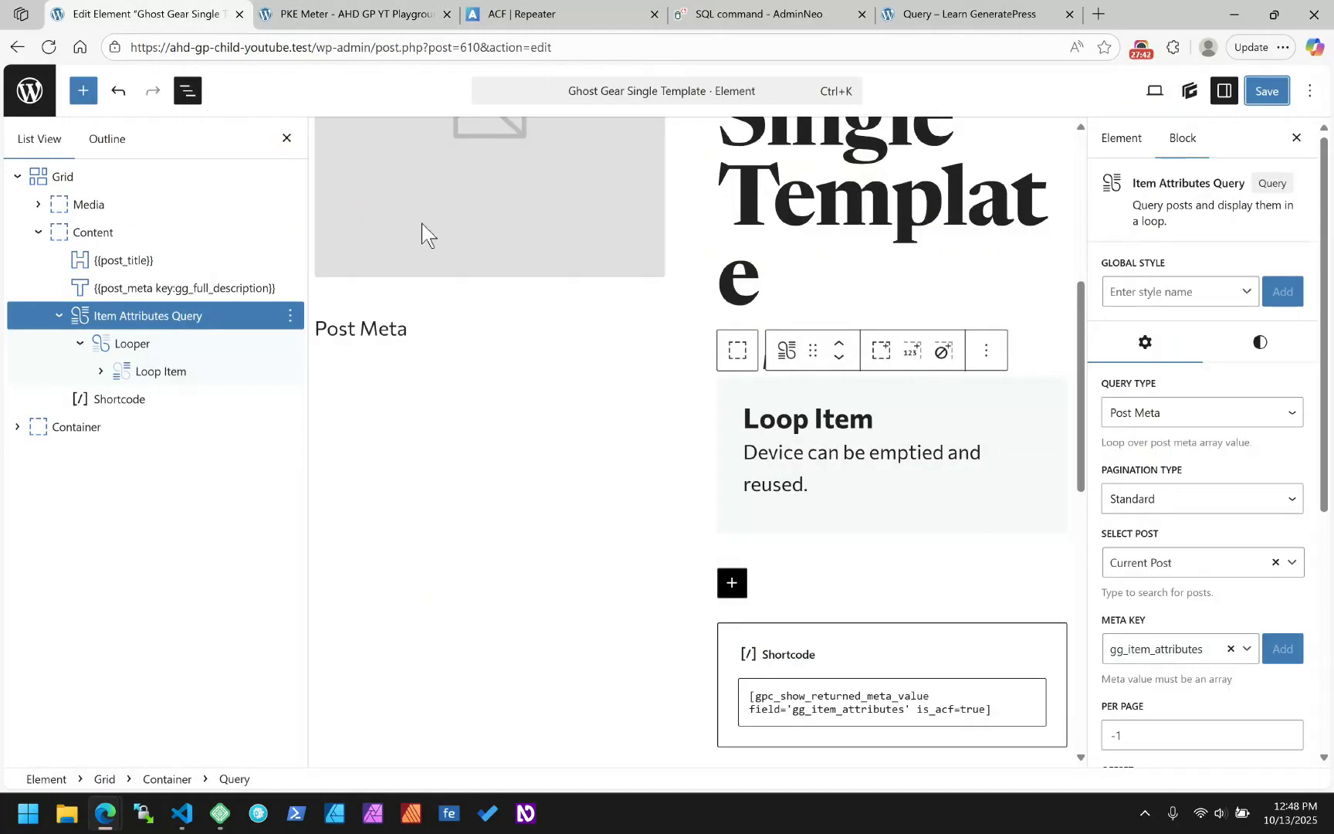
left_click(27, 87)
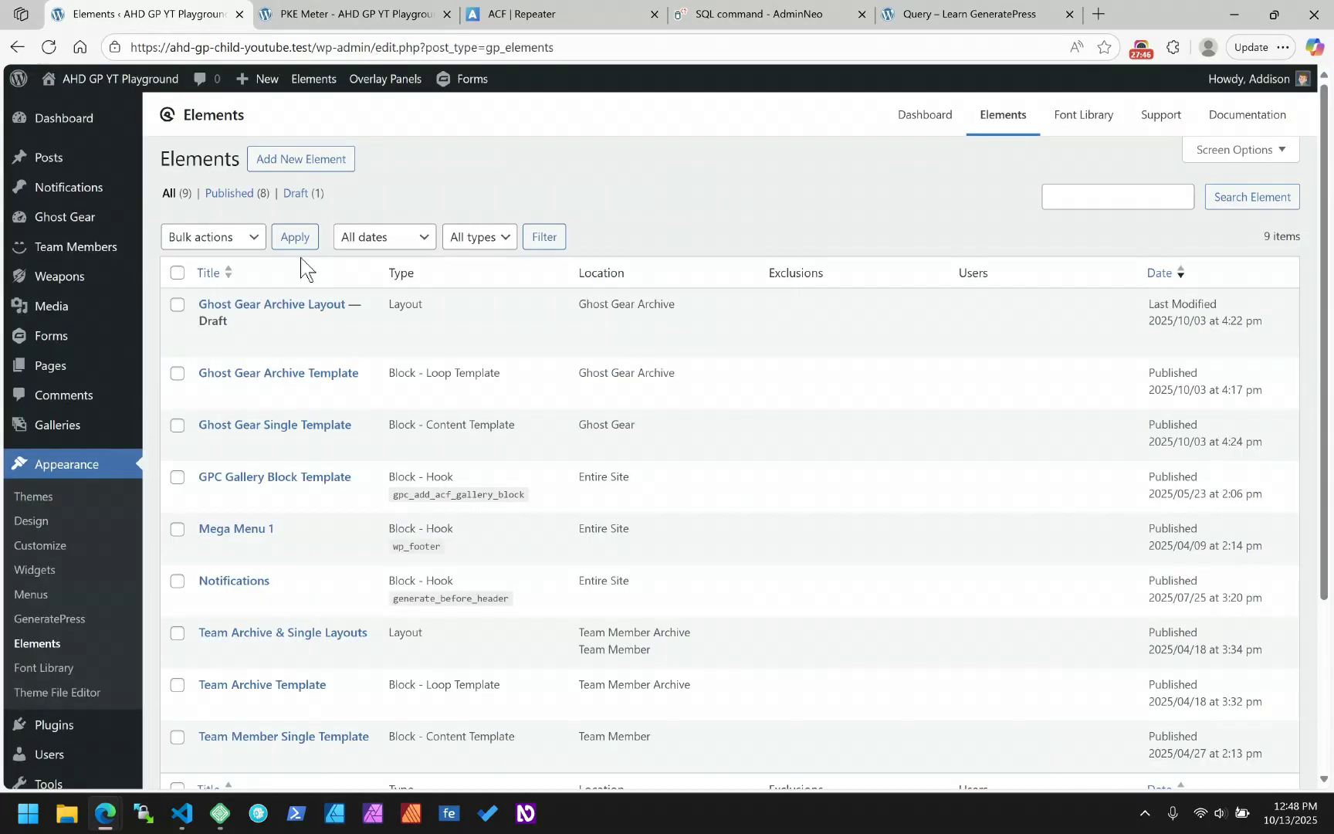
left_click(72, 218)
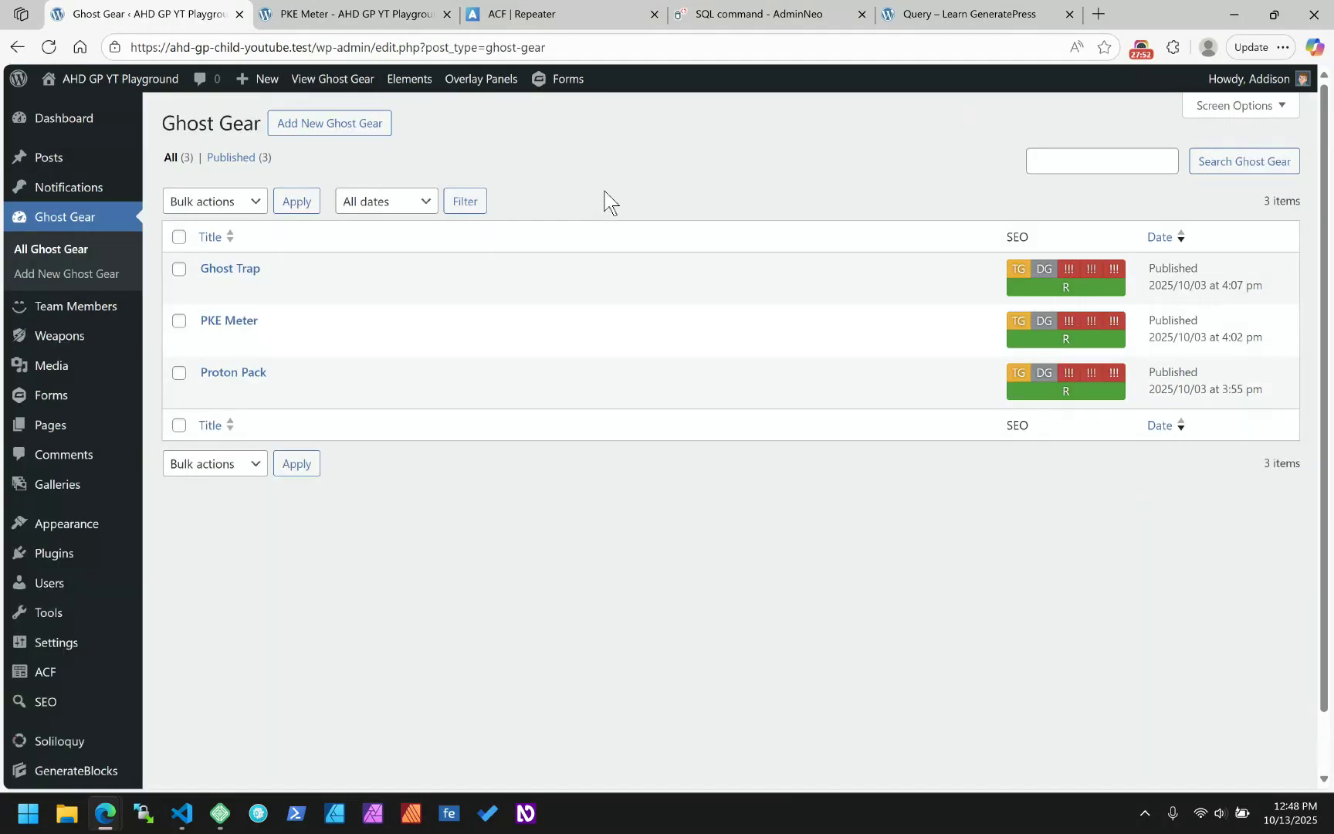
left_click(231, 270)
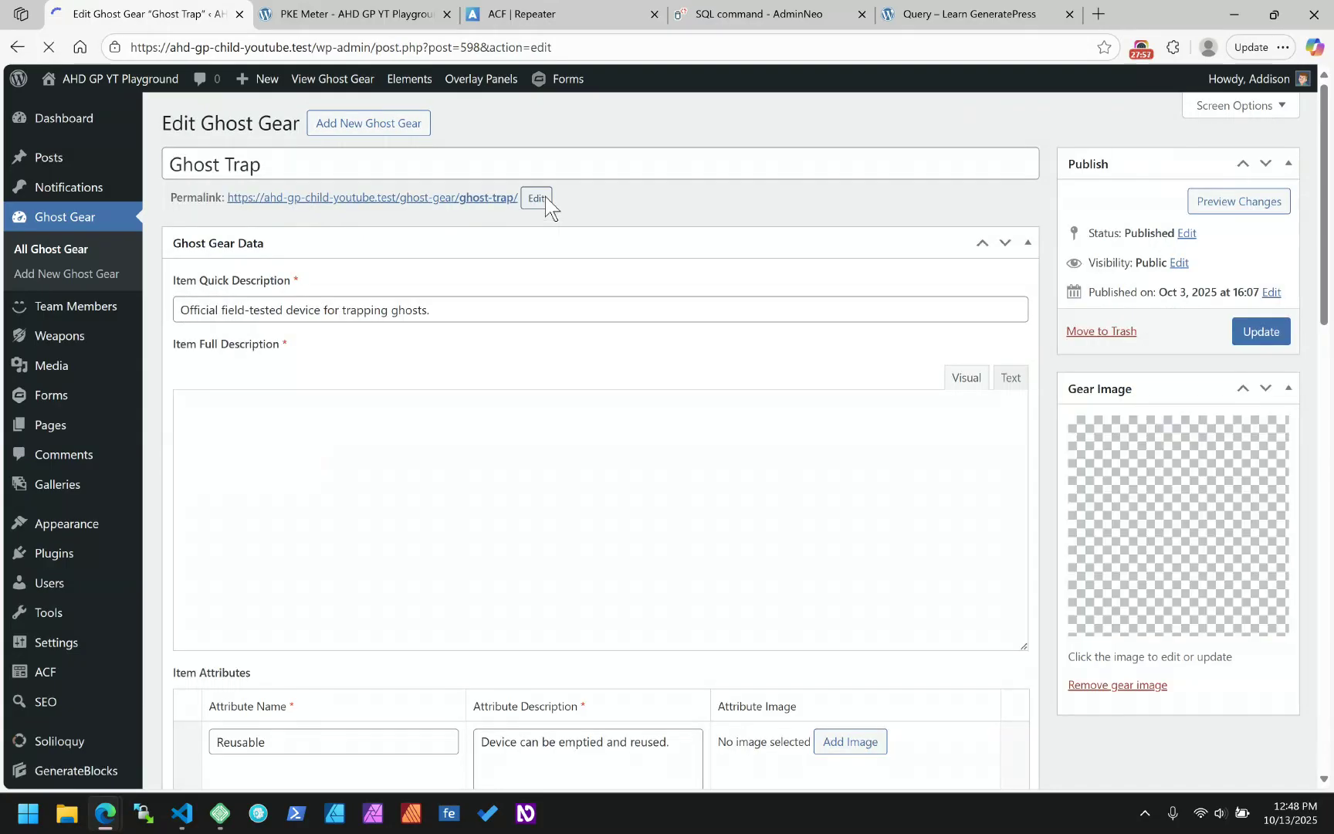
- Set the Reusable attribute's image to the ghost trap photo from the media library
scroll(656, 281, "down", 5)
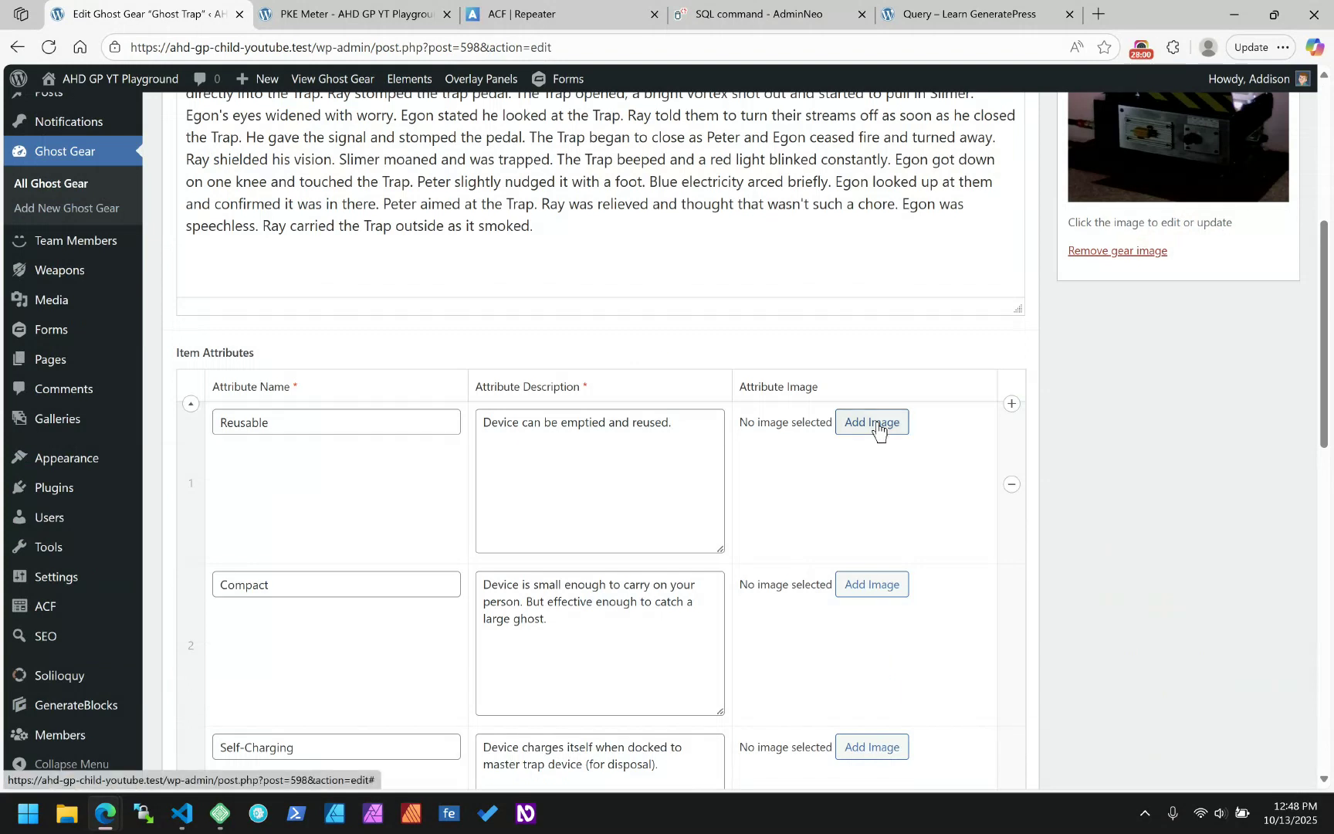
left_click(873, 422)
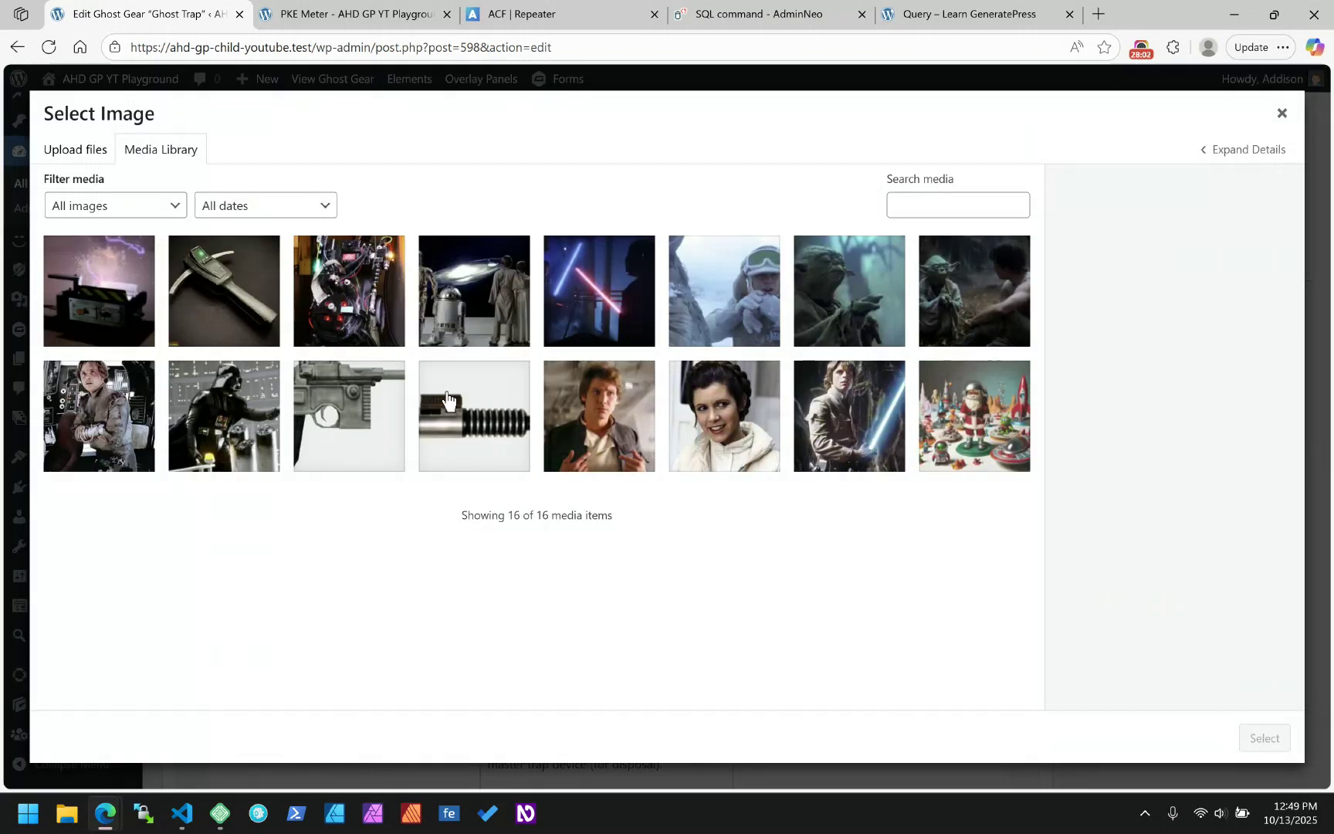
left_click(311, 401)
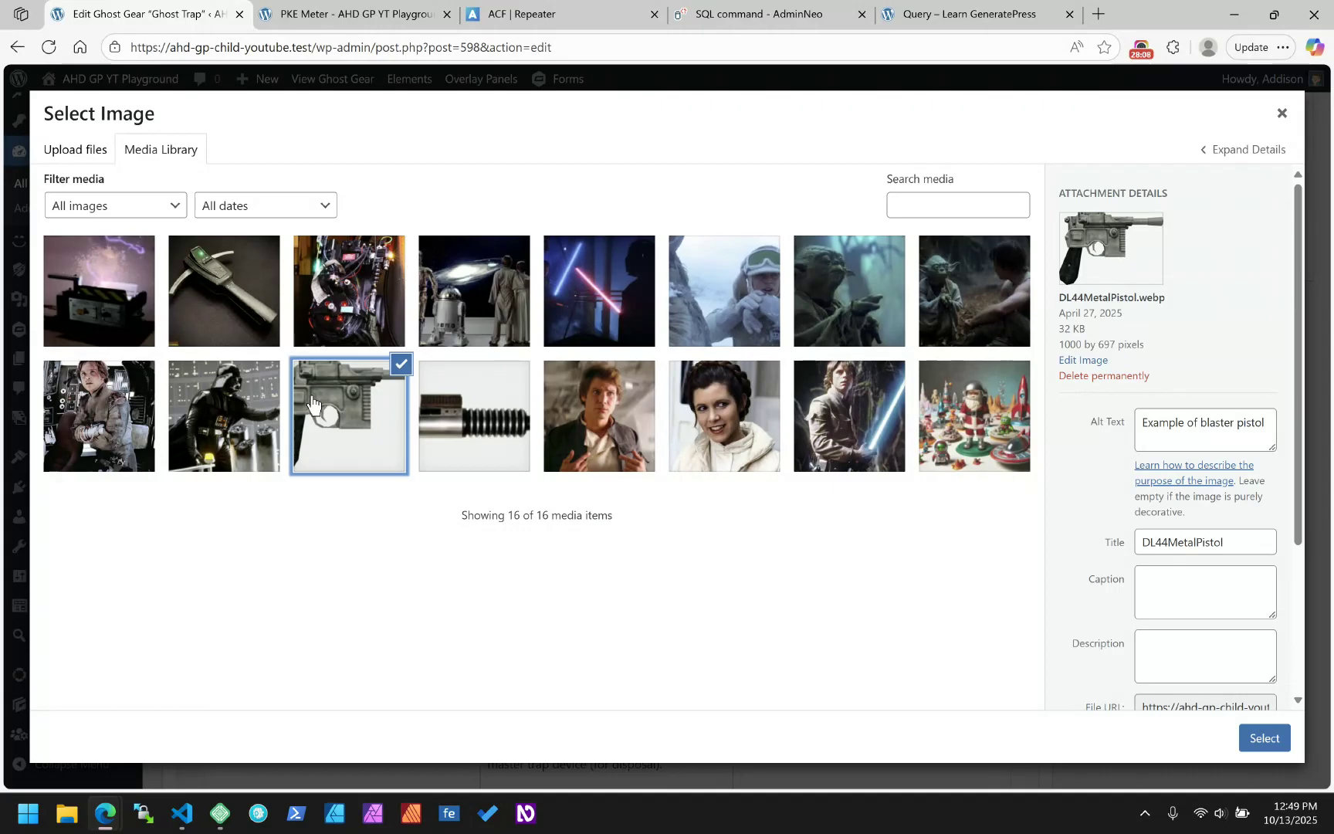
left_click(118, 298)
left_click(1266, 740)
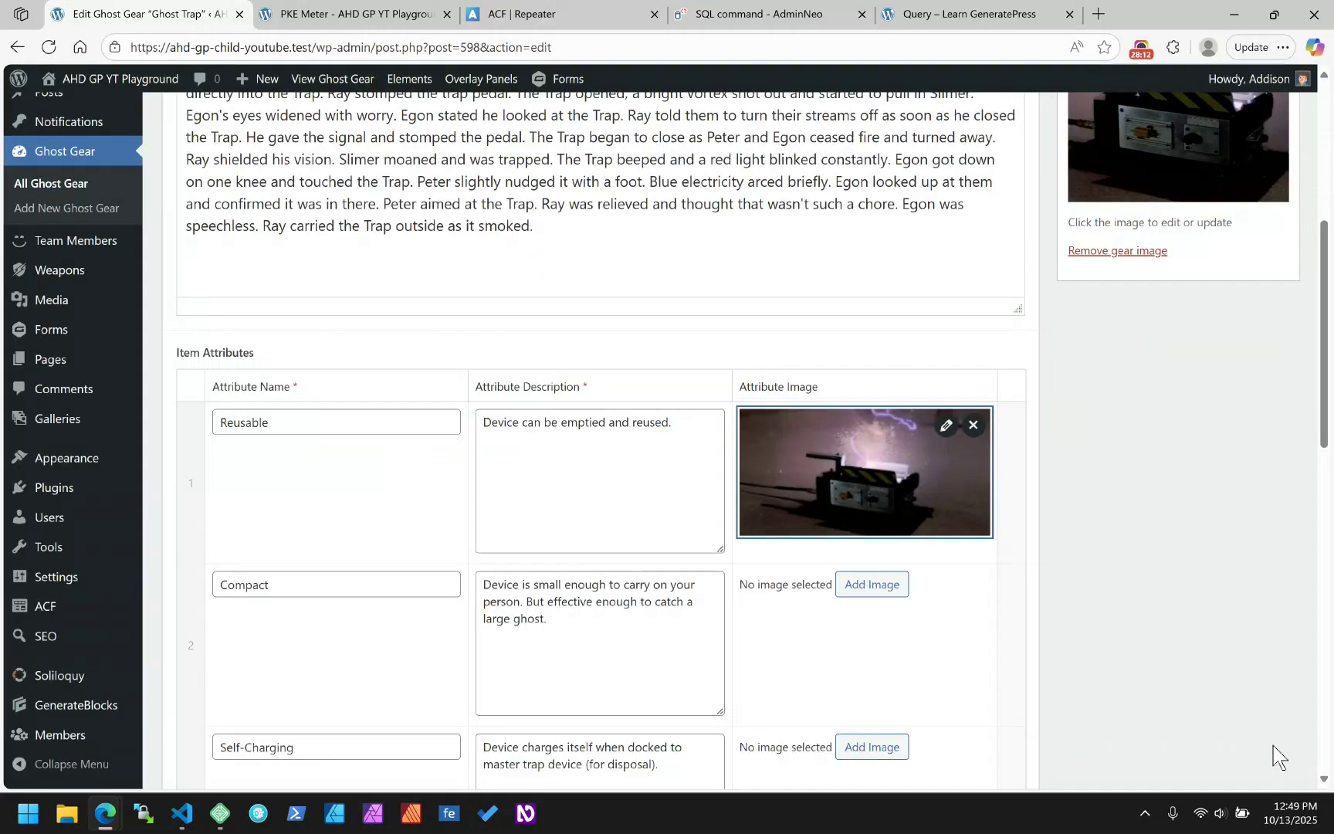
- Set the Compact attribute's image to pke-meter__web.webp from the media library
left_click(873, 585)
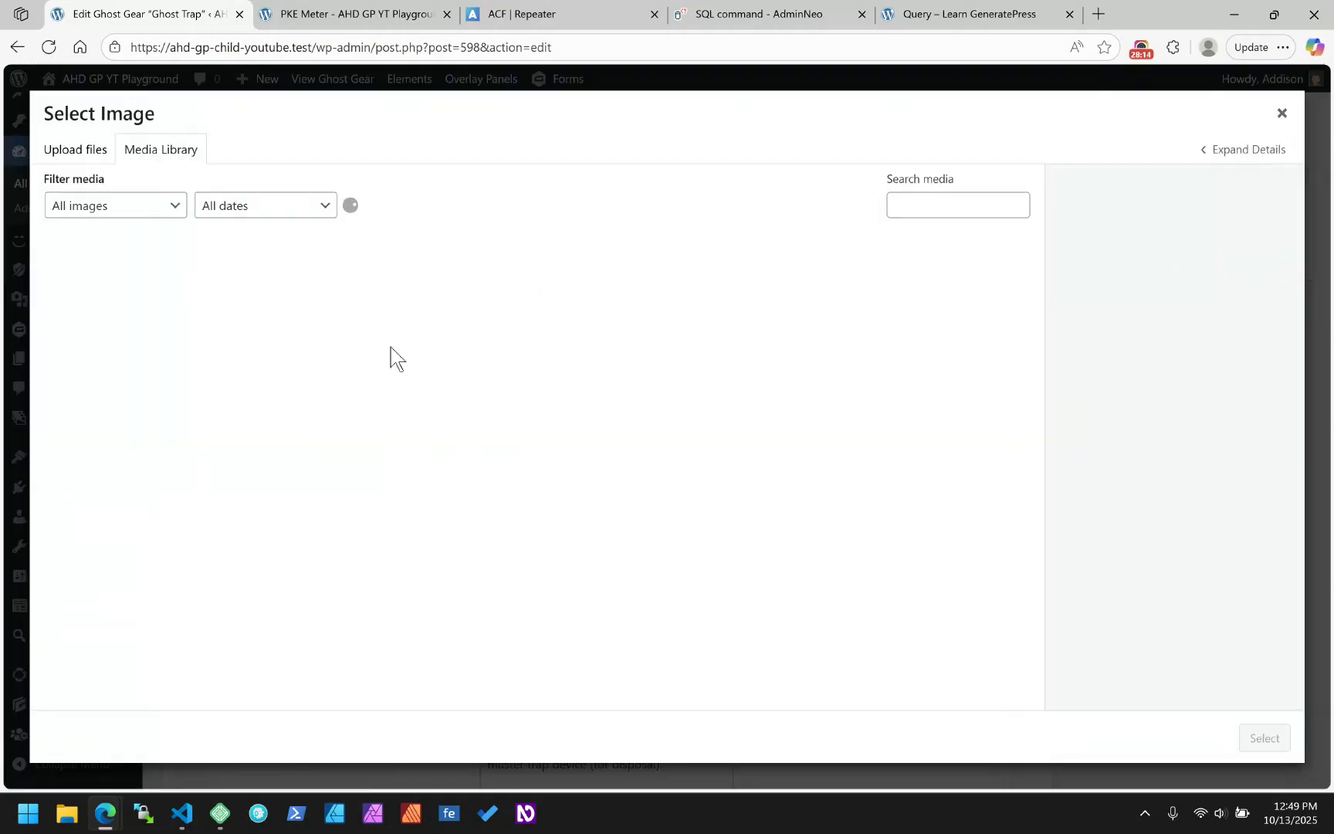
left_click(202, 313)
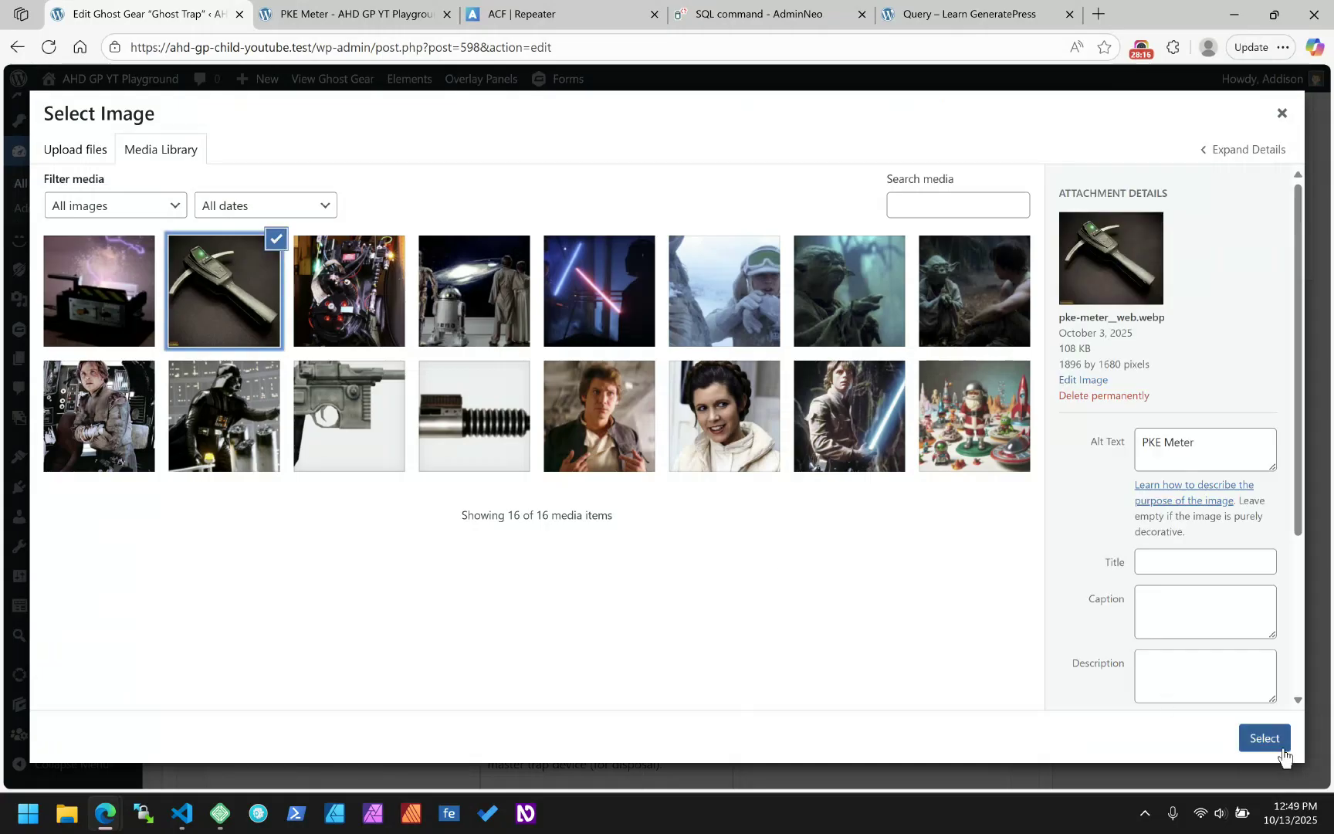
left_click(1265, 737)
- Set the Self-Charging attribute's image to the proton pack photo and update the Ghost Trap post
scroll(854, 547, "down", 5)
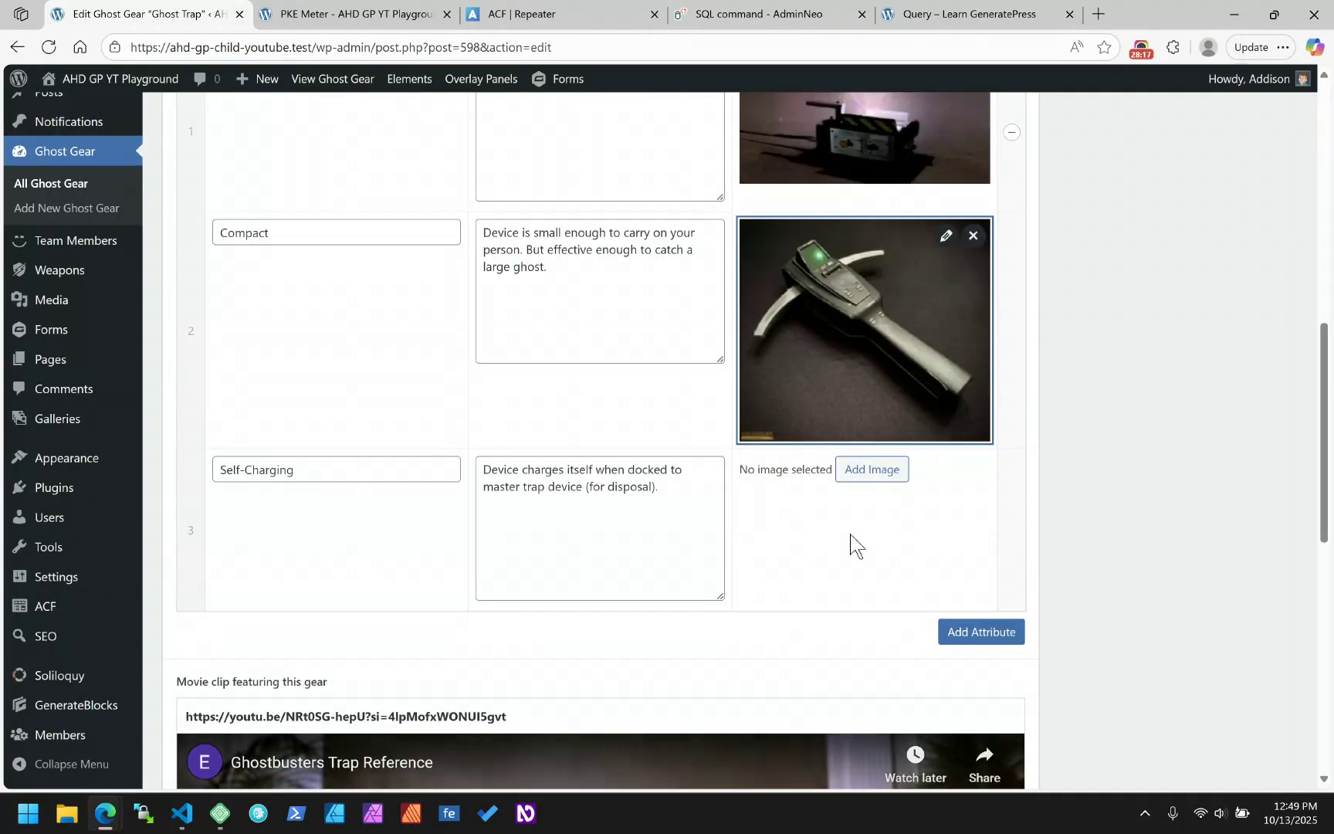
left_click(871, 465)
left_click(346, 301)
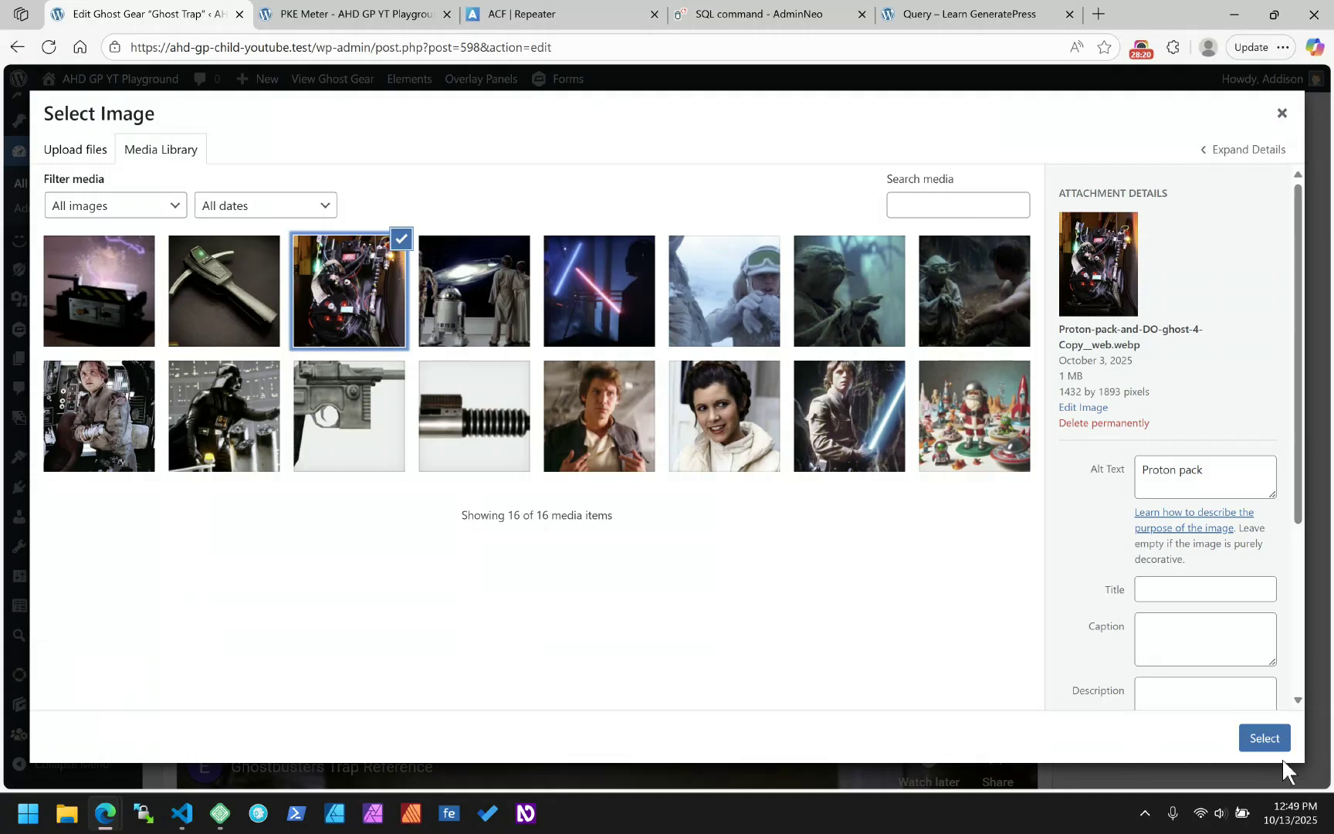
left_click(1259, 738)
scroll(1098, 382, "up", 10)
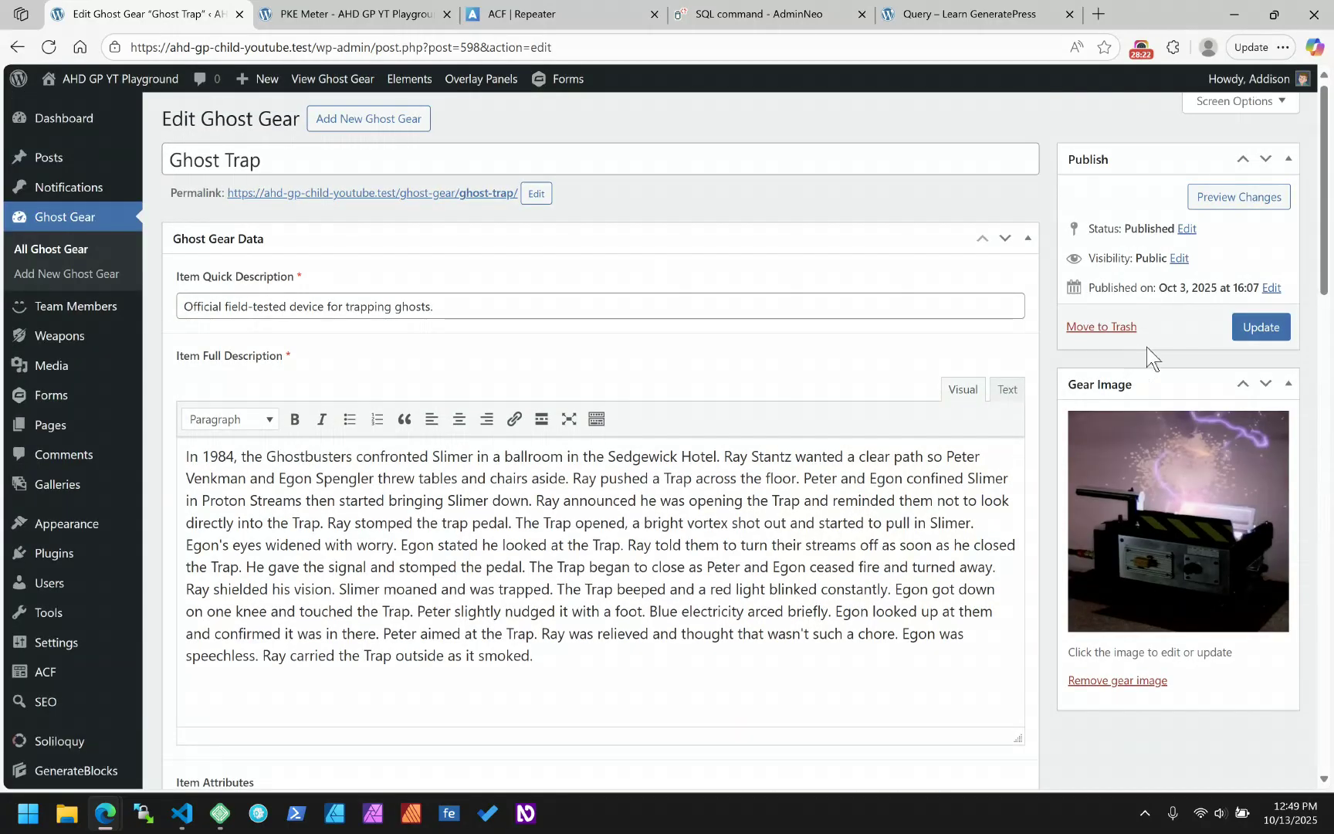
left_click(1258, 327)
- Open the Ghost Trap page through the site's Ghost Gear archive and close the developer tools
mouse_move(545, 87)
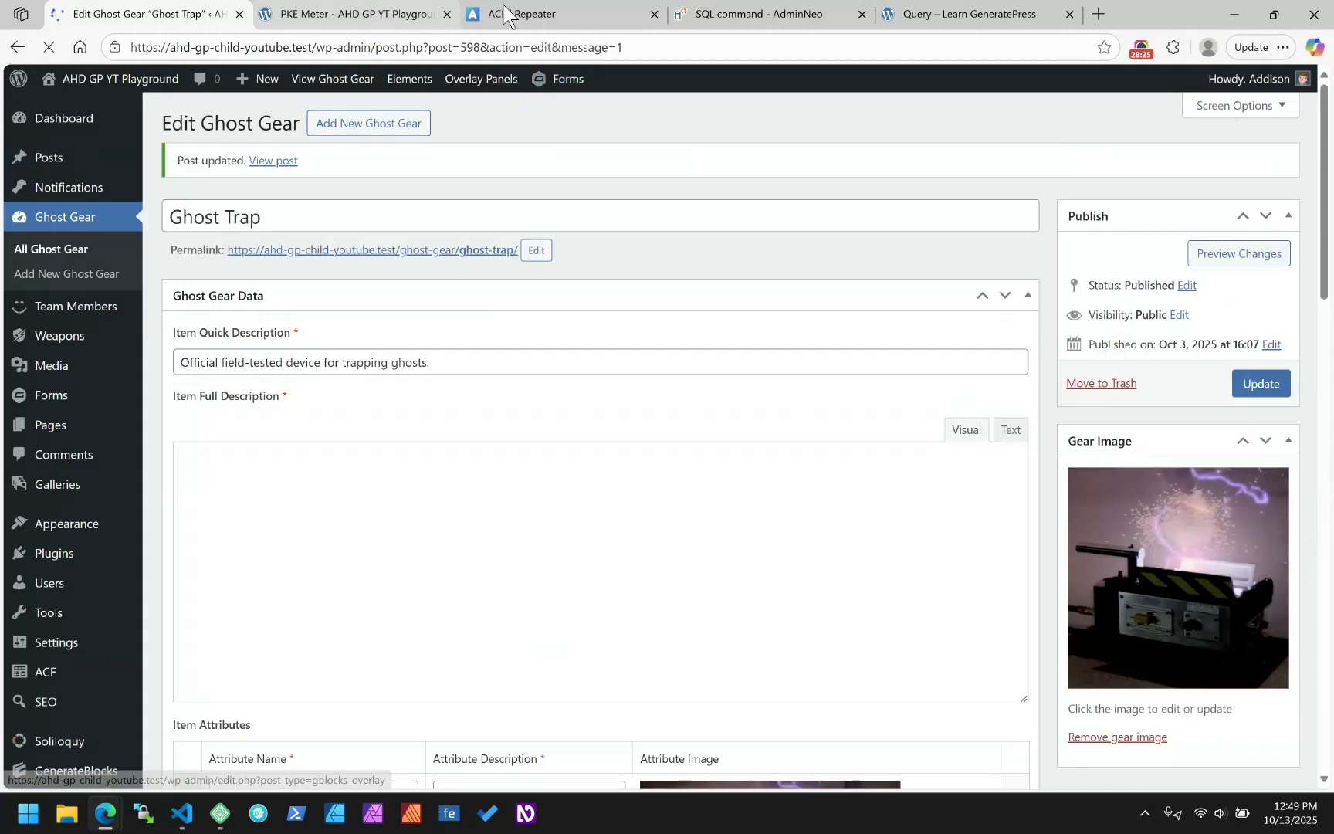
left_click(334, 9)
scroll(626, 301, "up", 5)
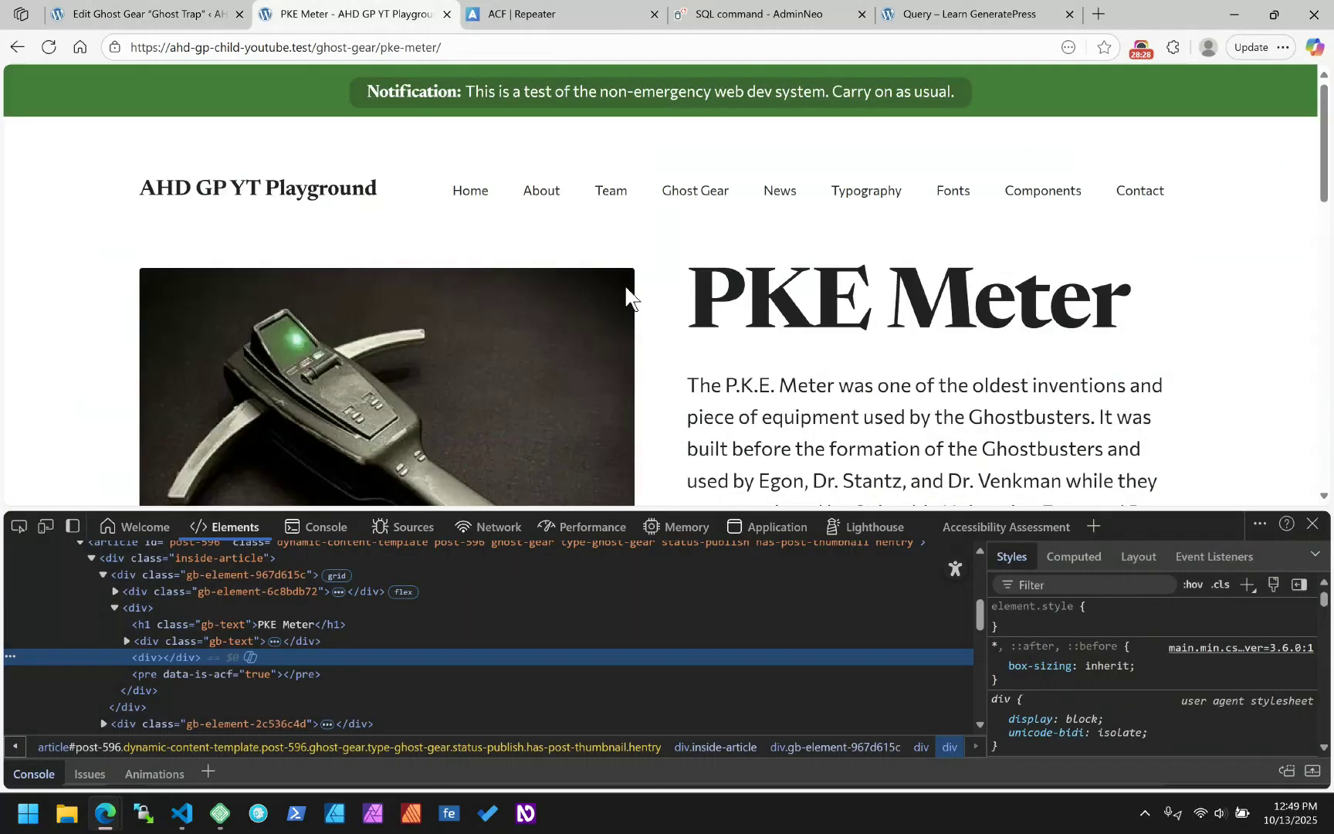
key("ctrl+r")
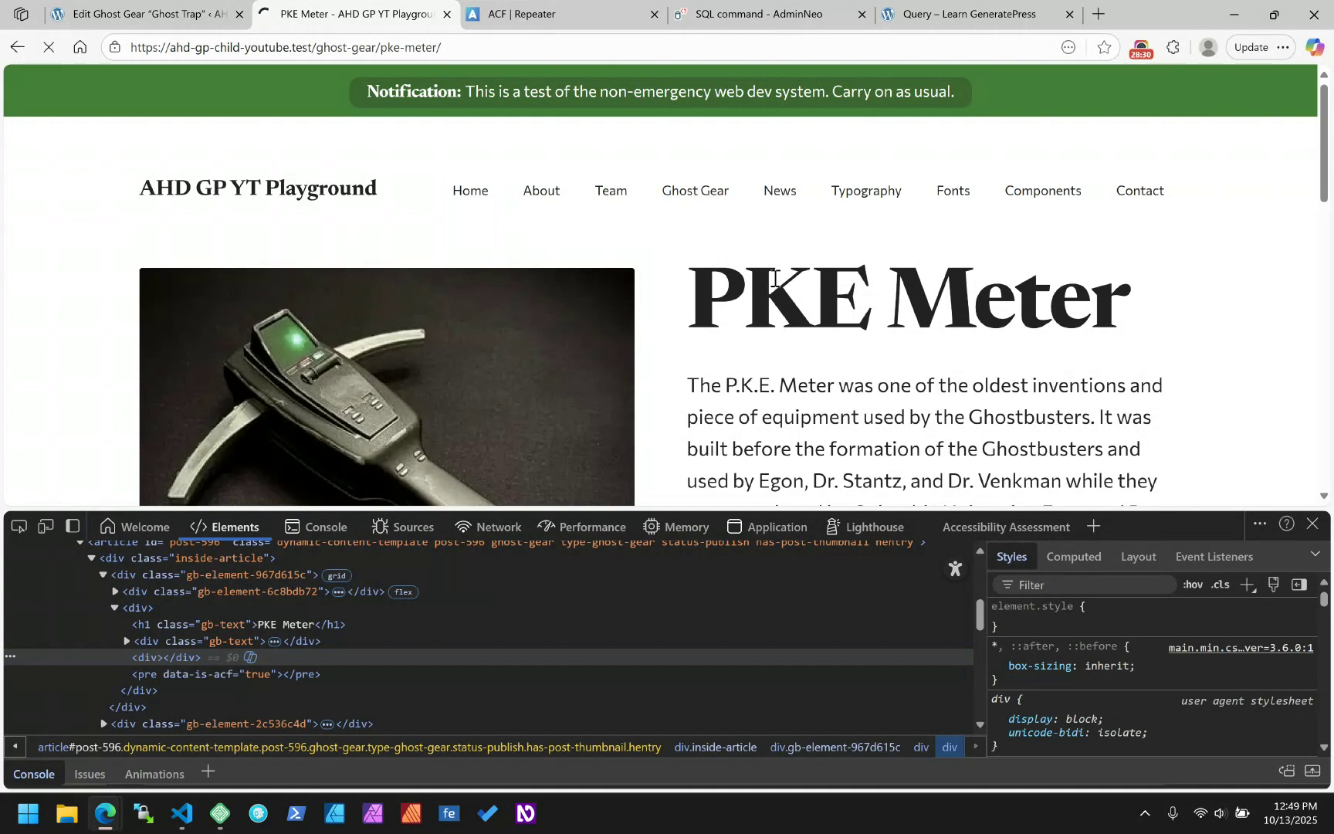
left_click_drag(747, 308, 1235, 507)
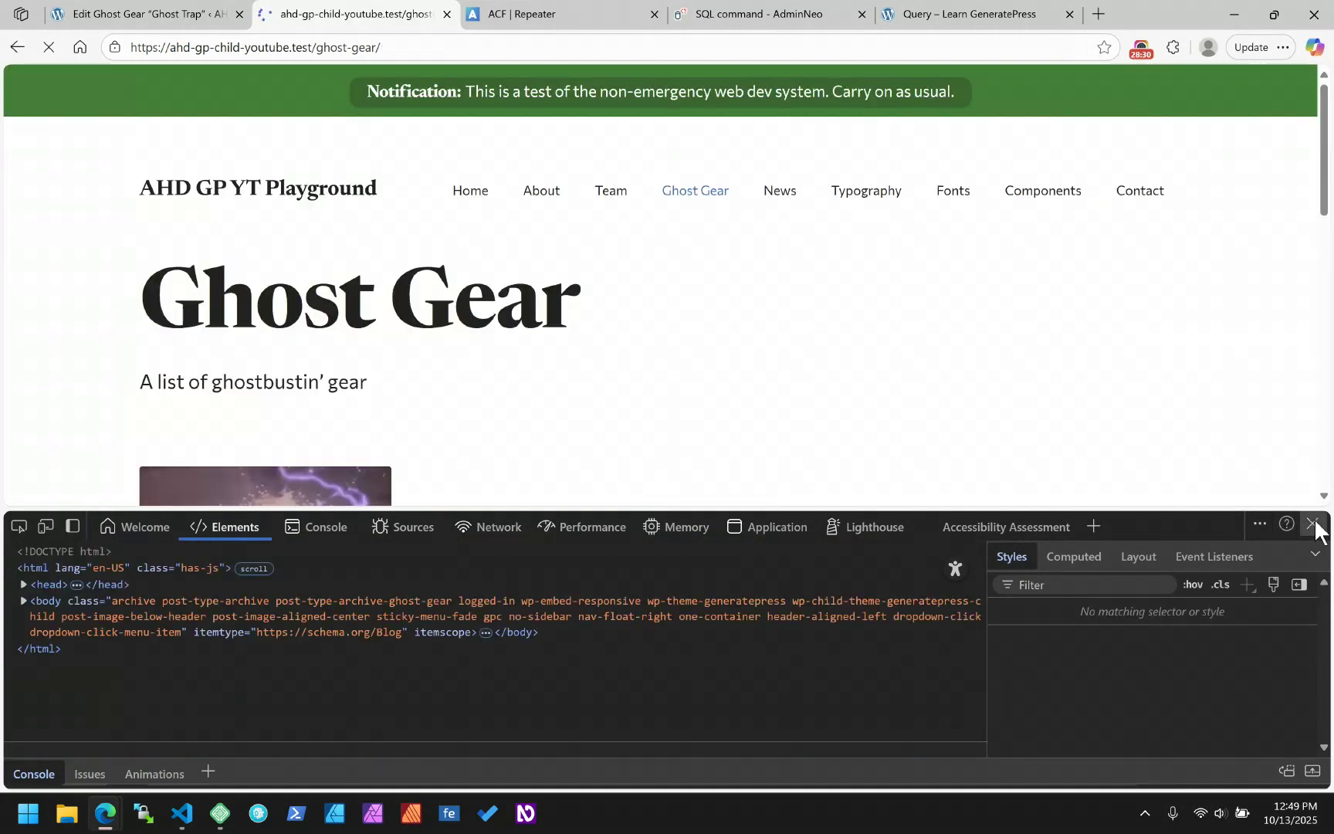
left_click(1314, 525)
scroll(359, 390, "down", 3)
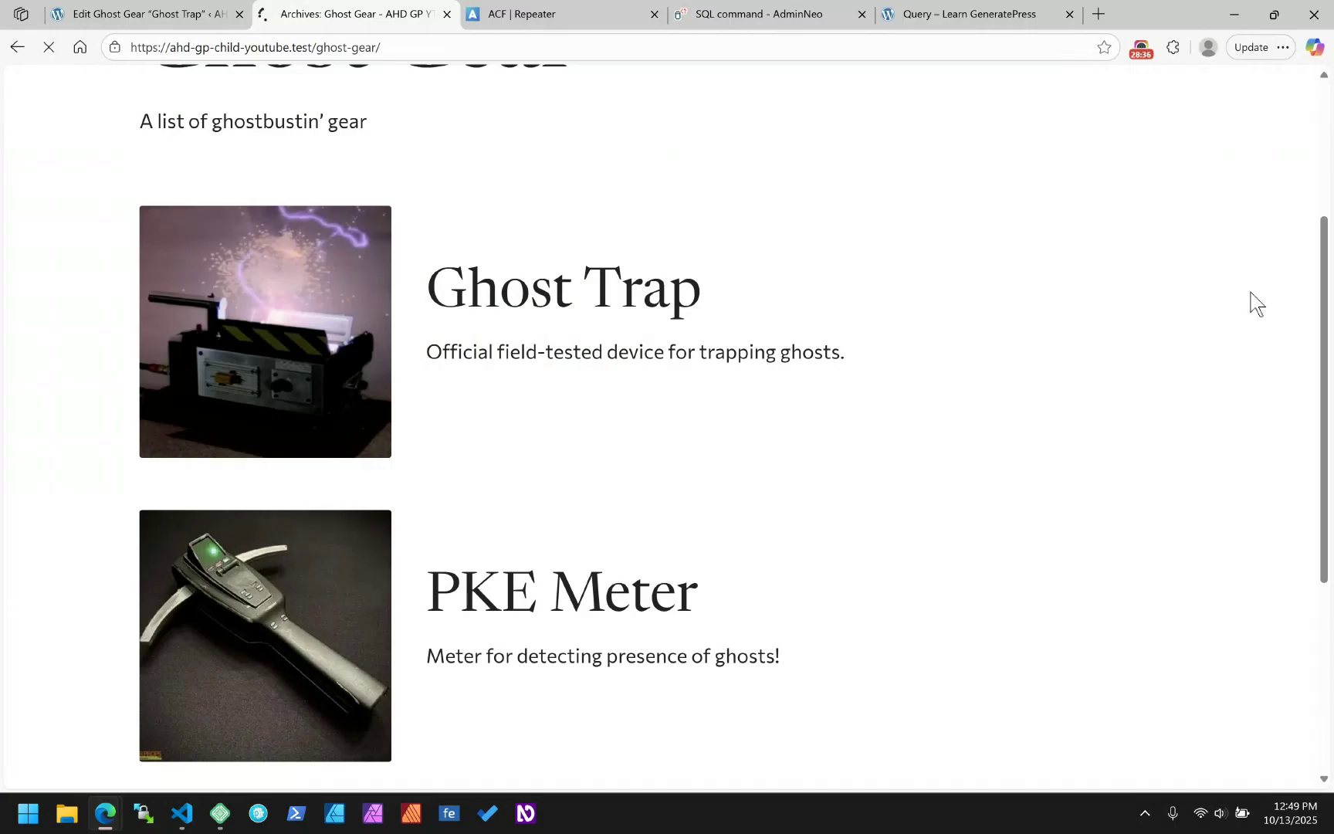
- Examine the Ghost Trap page's attribute cards and the attr_img entry in the printed array below them
scroll(1220, 278, "down", 15)
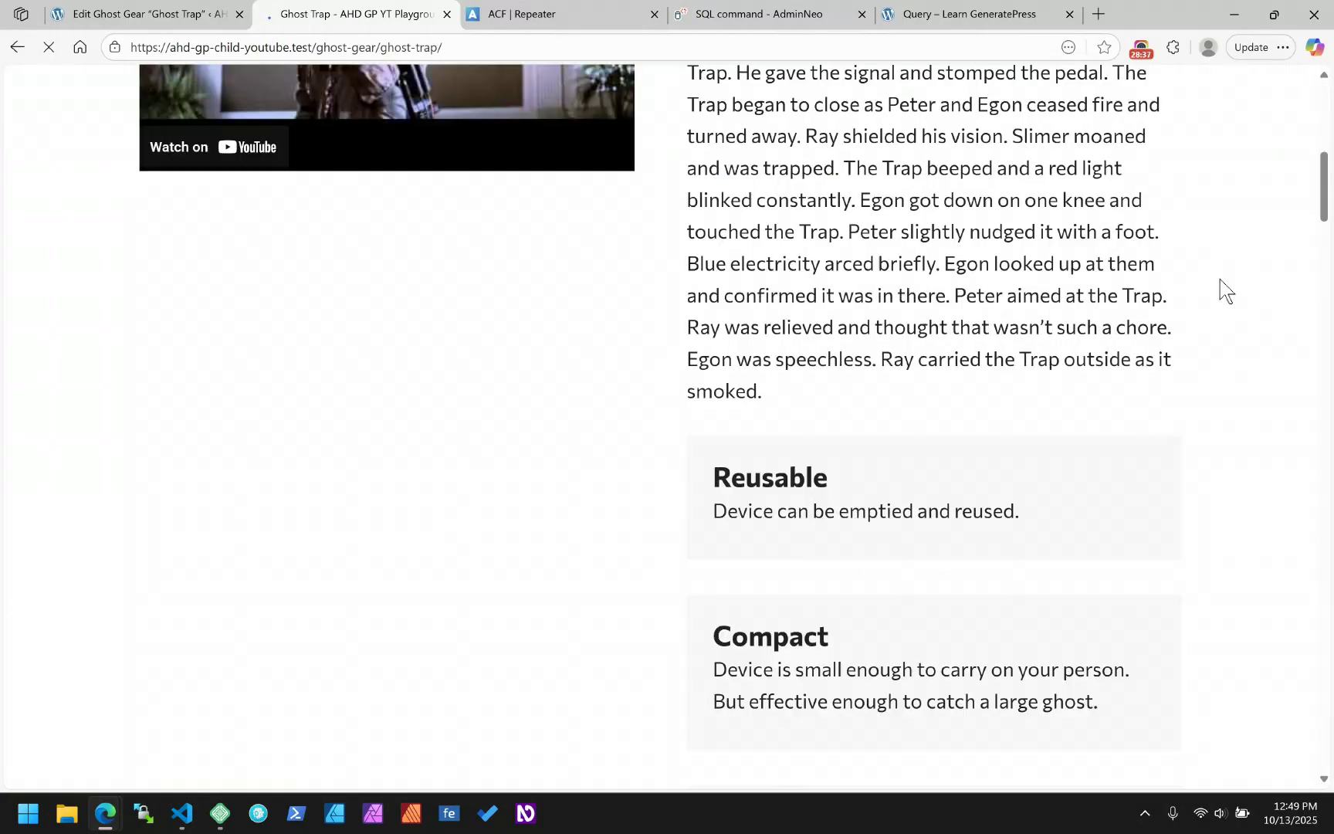
scroll(1220, 278, "up", 4)
scroll(1220, 278, "down", 8)
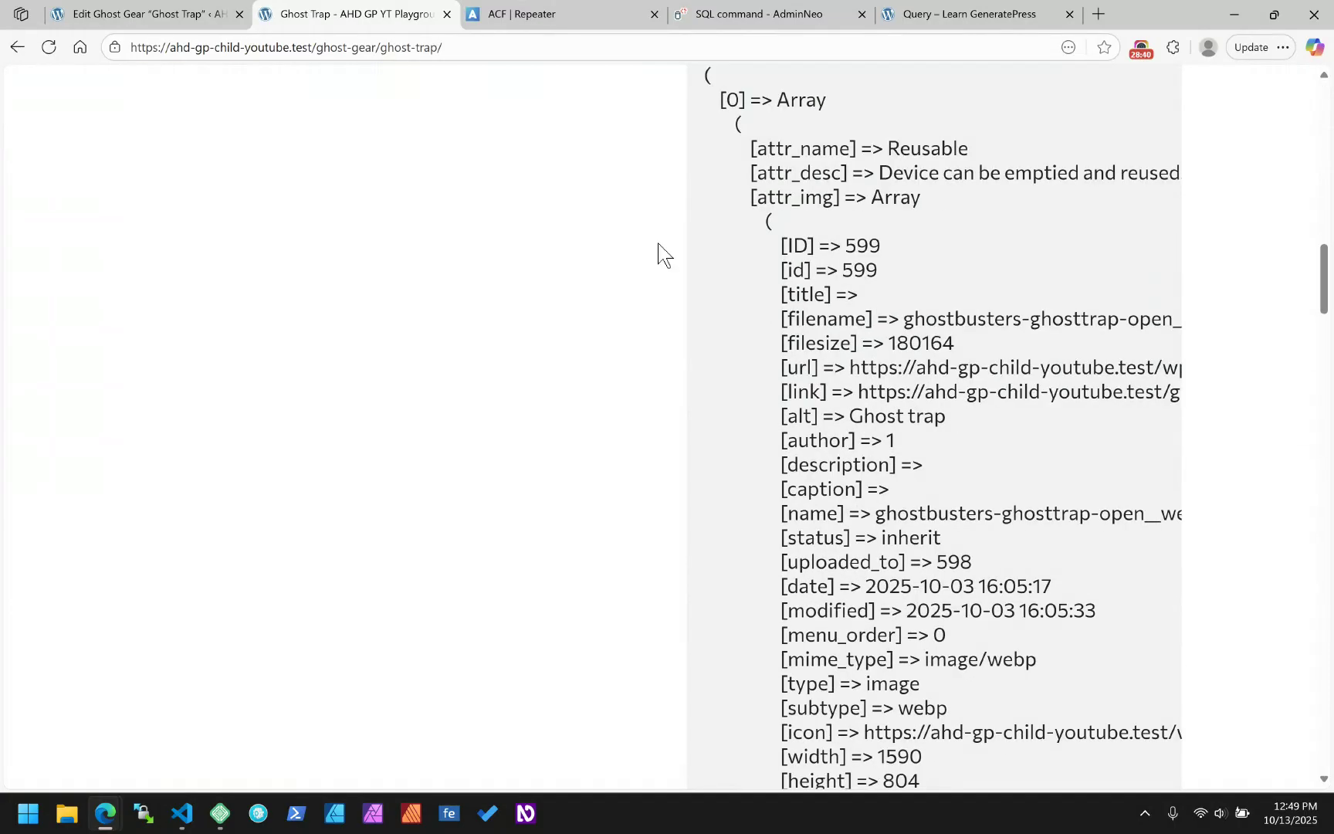
double_click(780, 196)
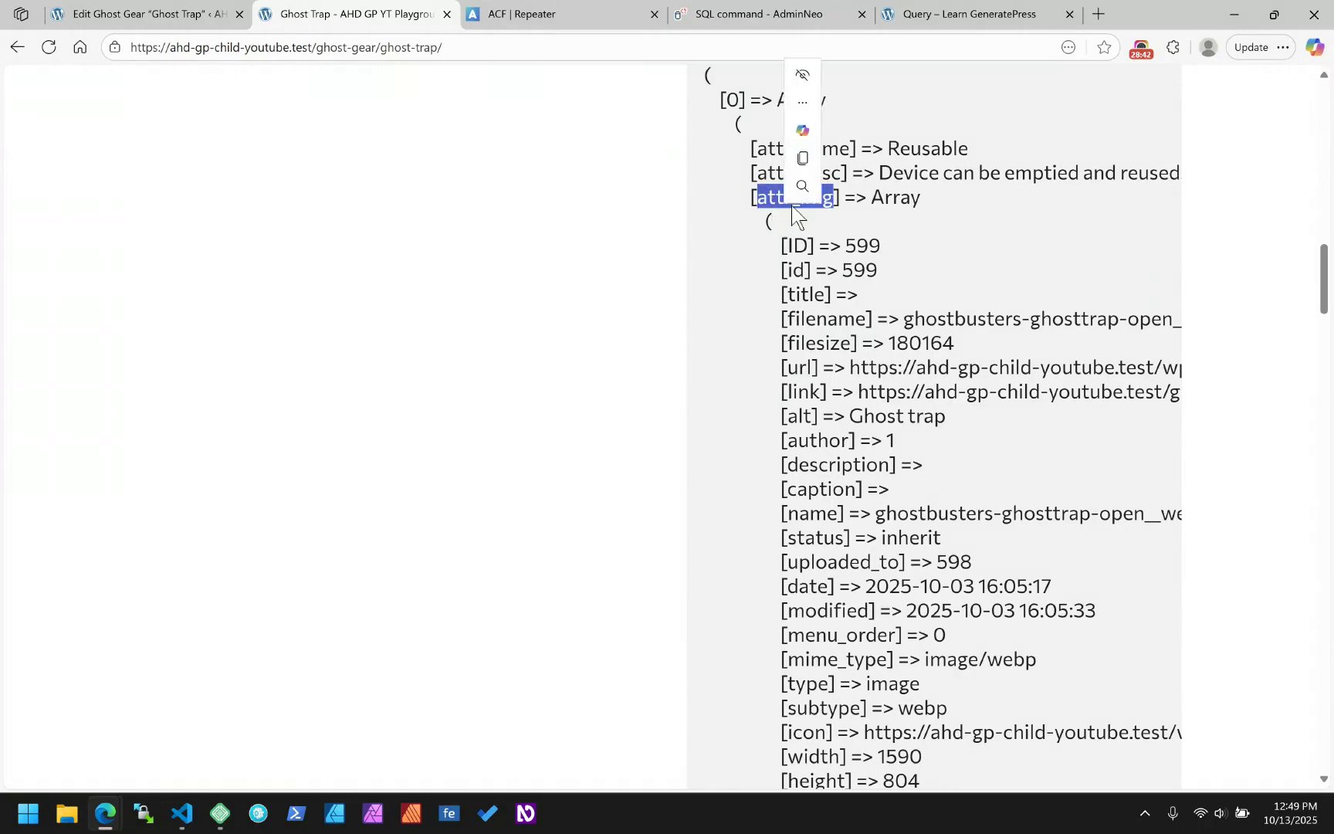
left_click(921, 189)
scroll(932, 247, "down", 9)
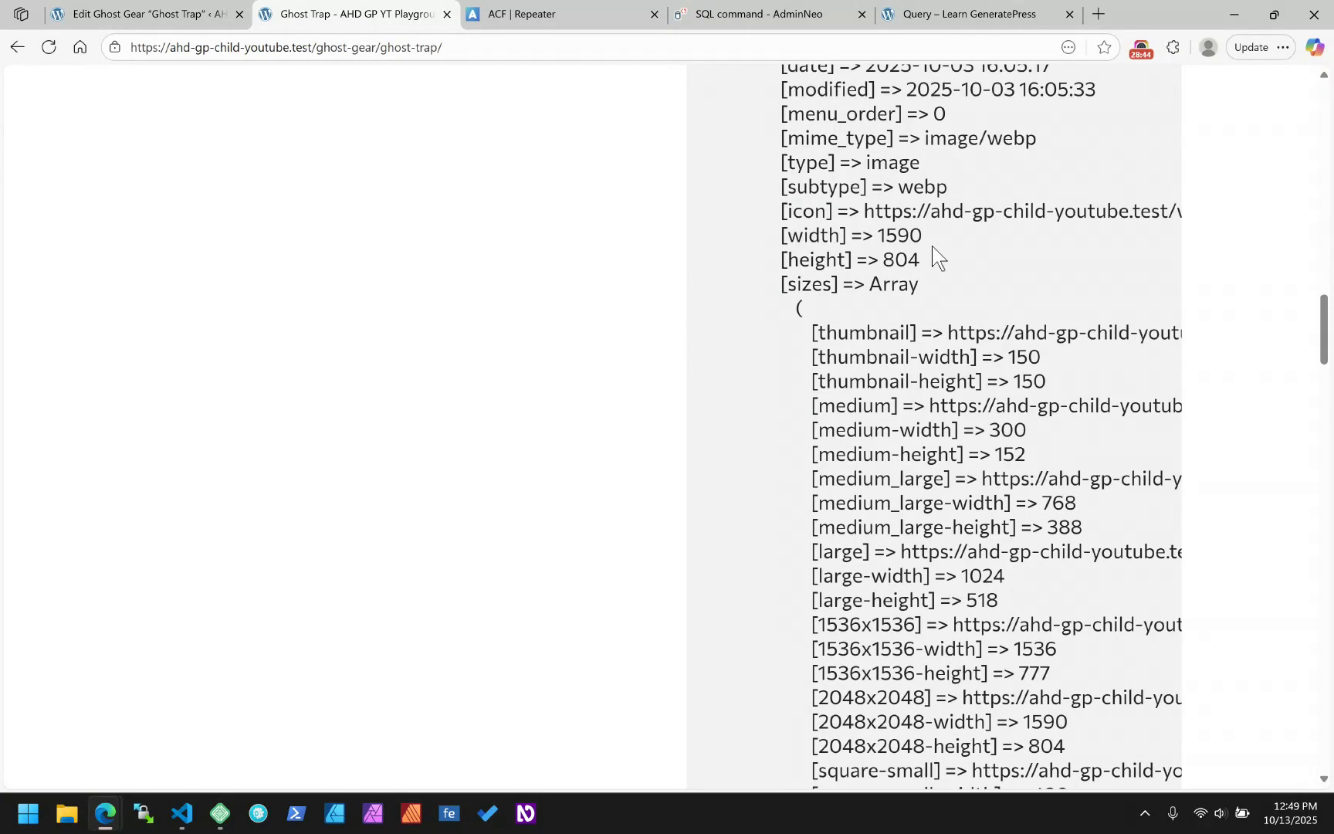
scroll(932, 246, "up", 10)
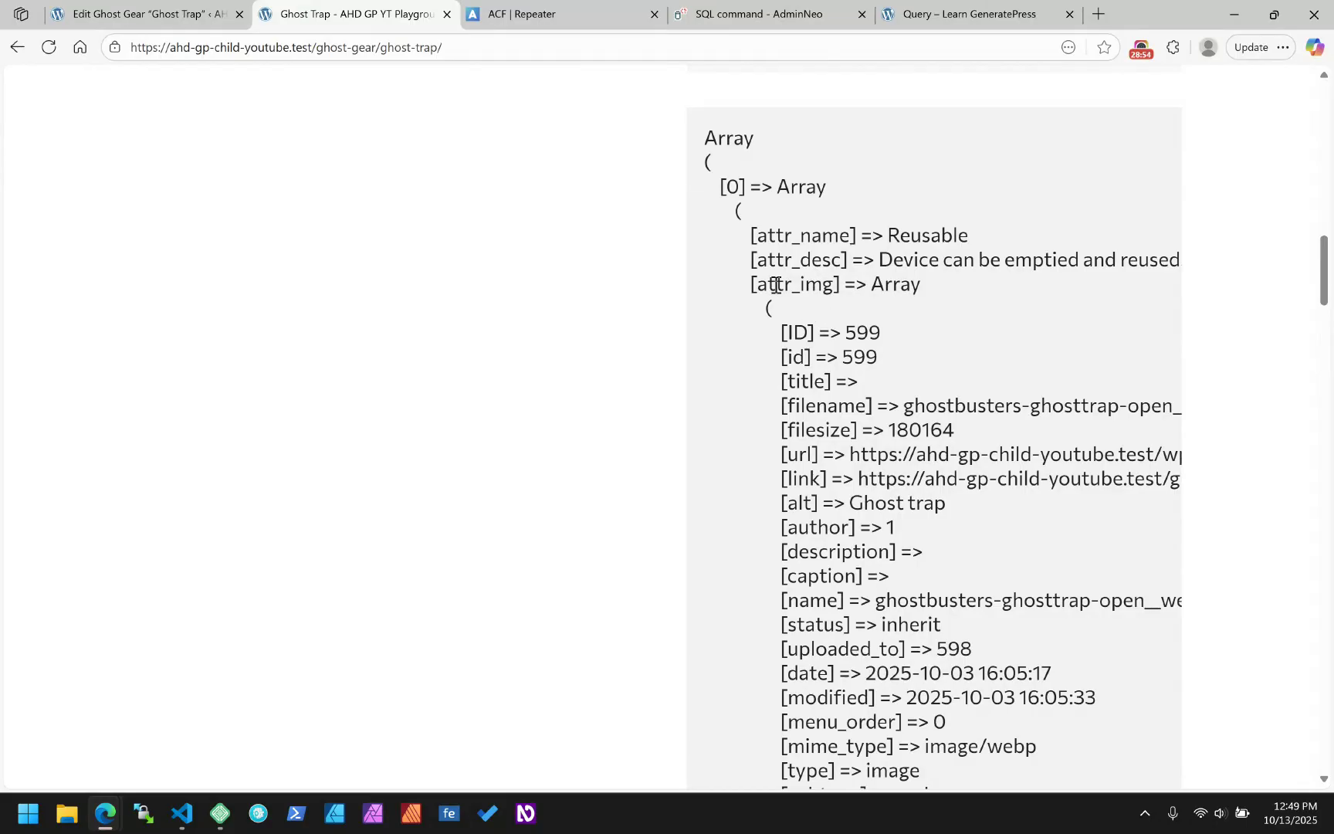
- Examine the full nested attr_img array of the Reusable attribute, including its image sizes, down to the Compact entry
left_click_drag(758, 288, 838, 288)
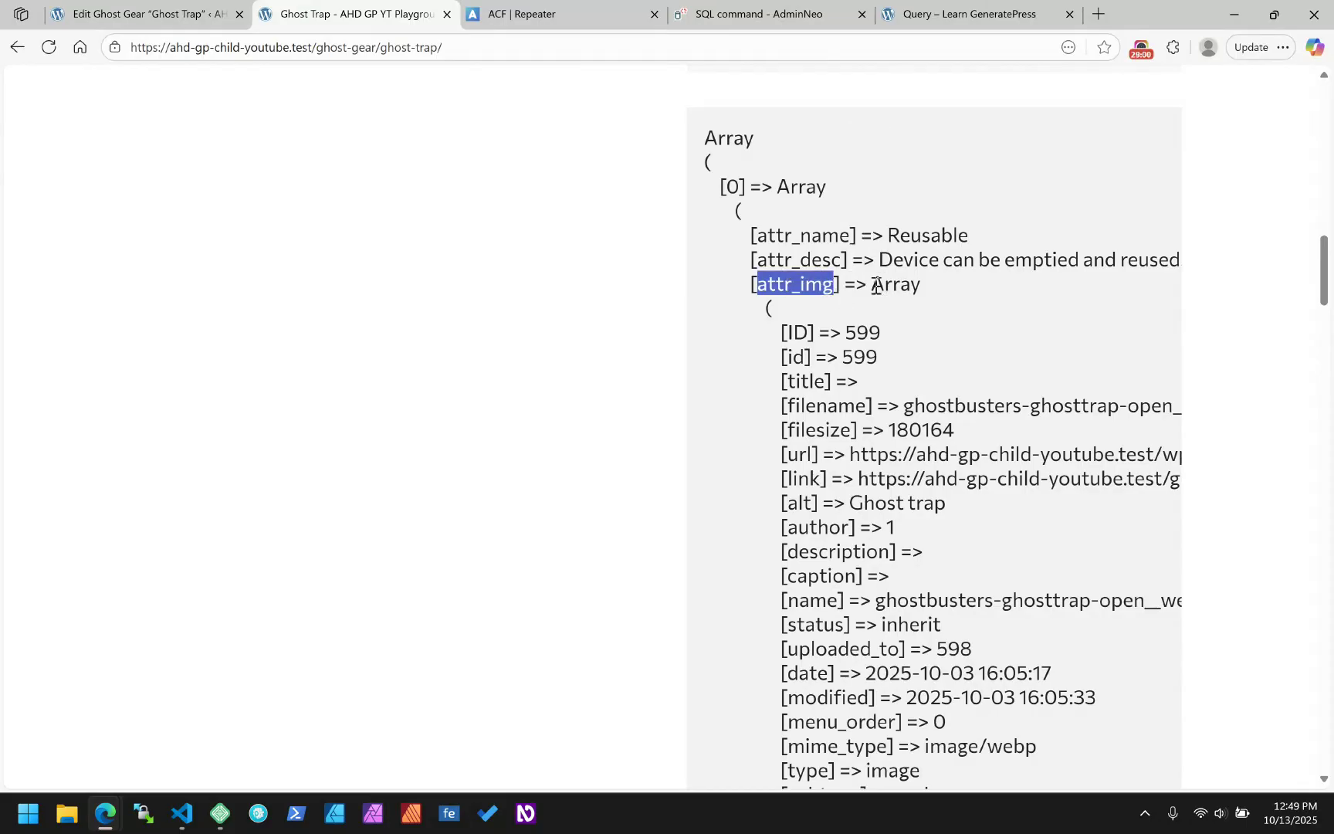
left_click(877, 282)
left_click_drag(876, 289, 943, 539)
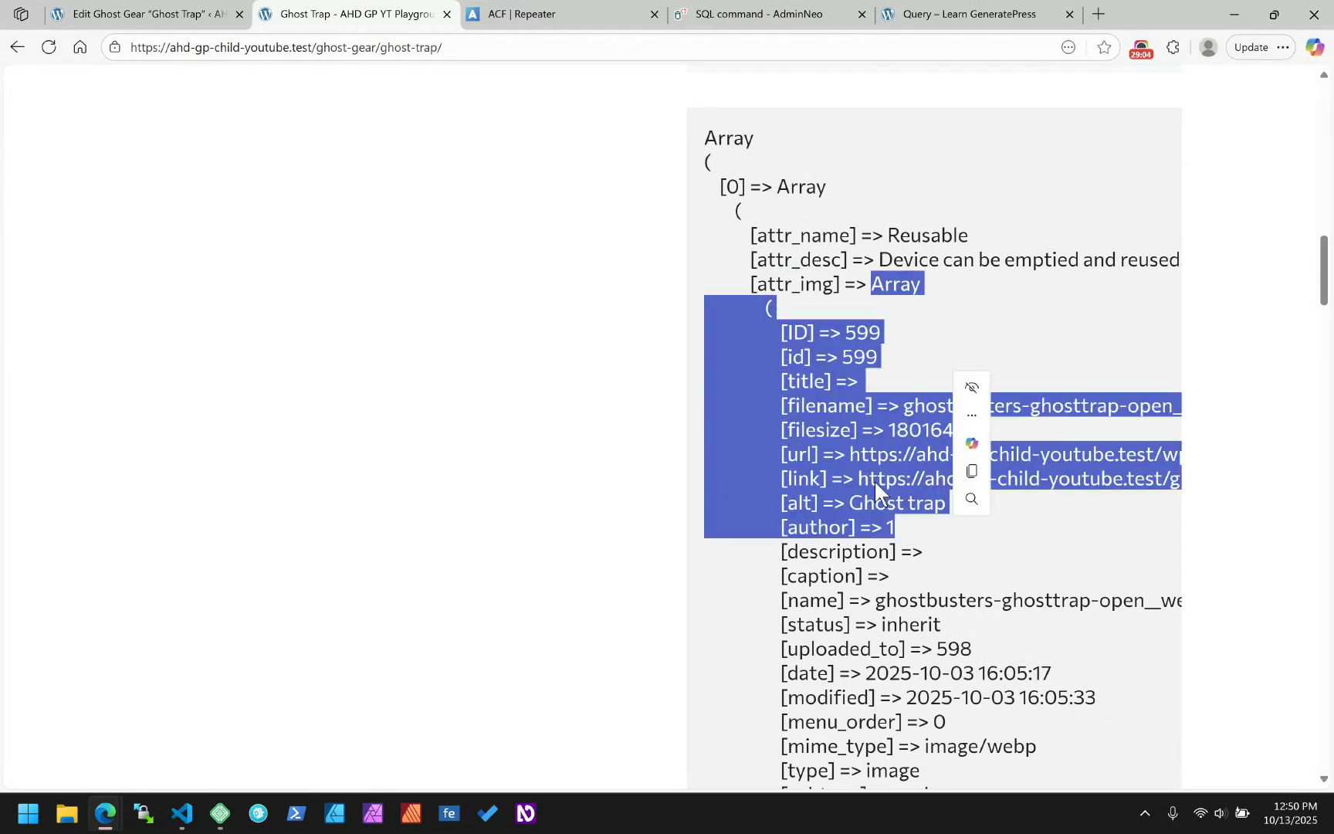
scroll(871, 391, "down", 4)
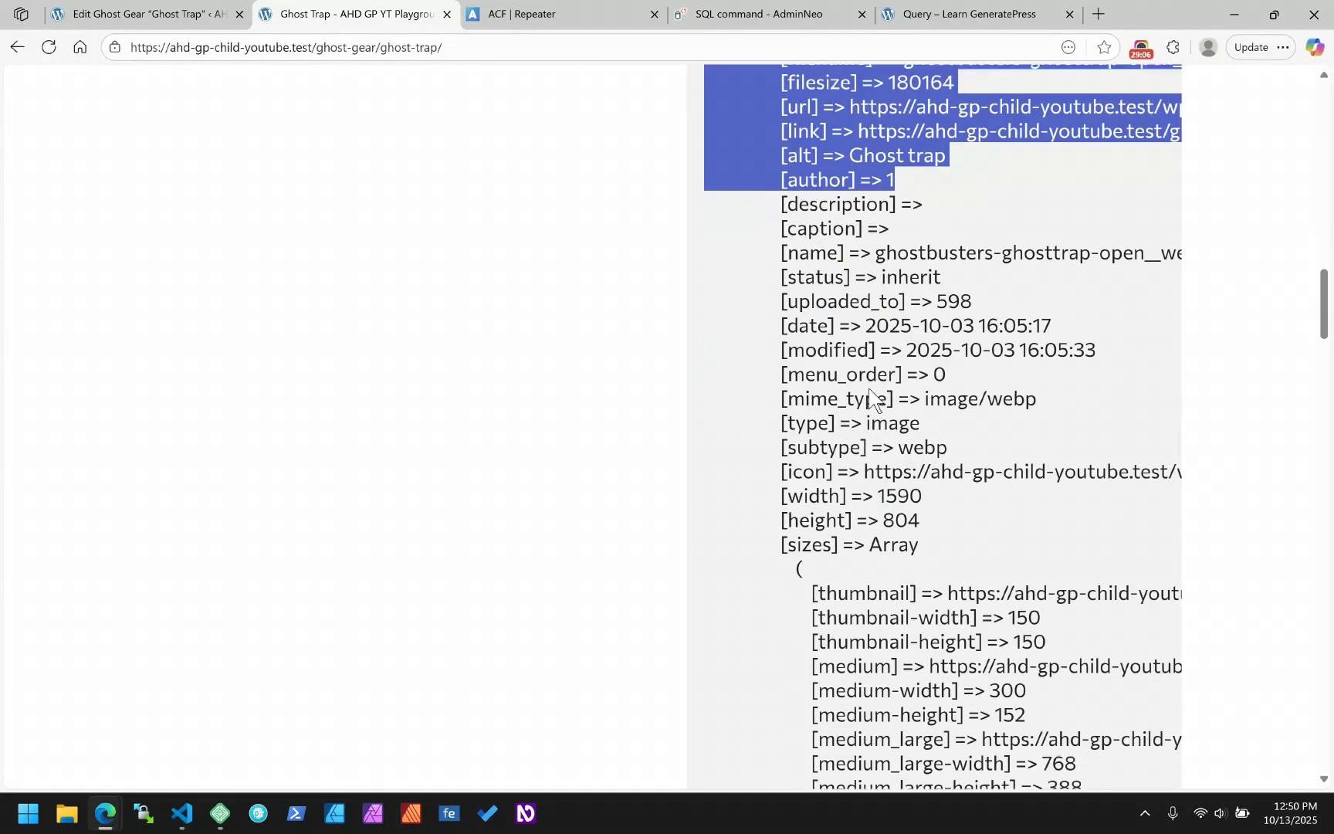
scroll(871, 392, "down", 10)
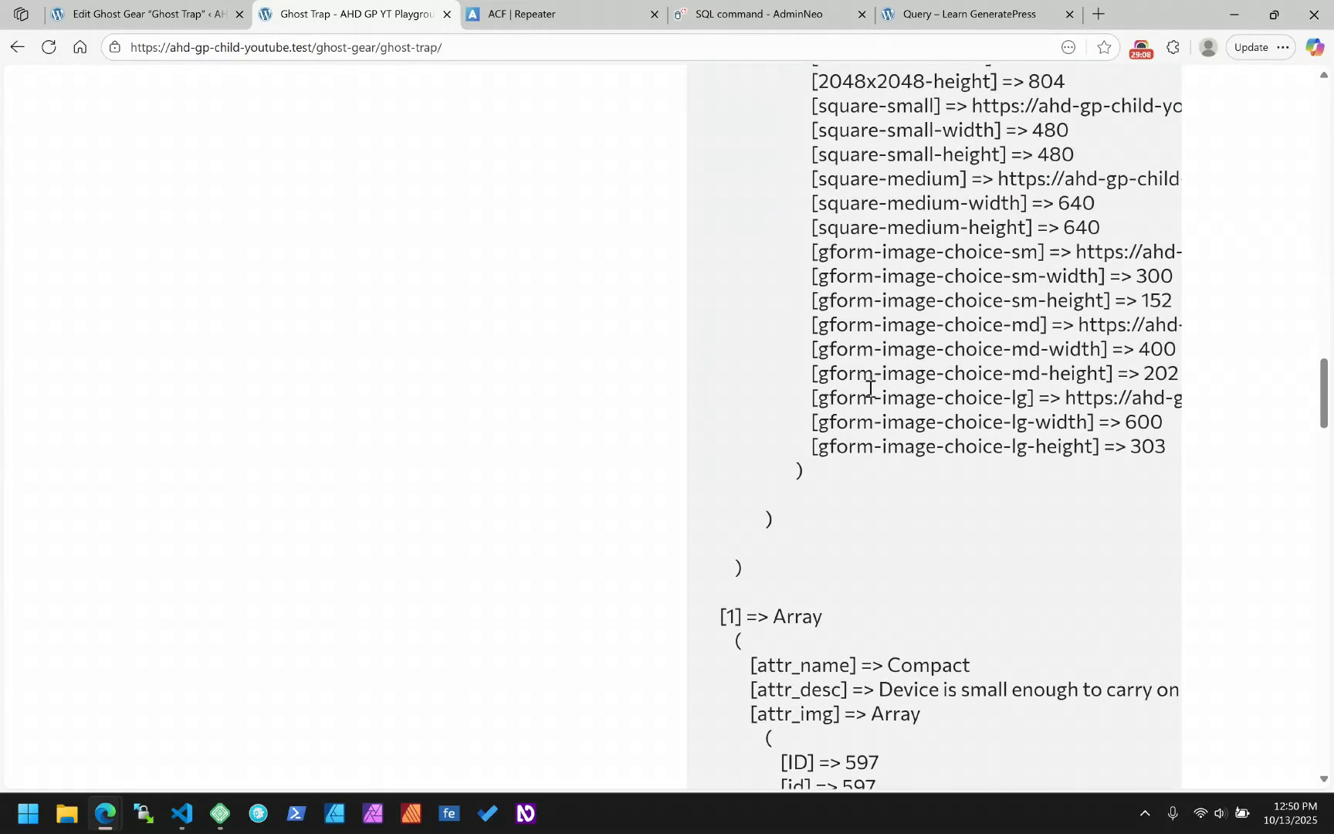
scroll(870, 388, "up", 5)
scroll(870, 389, "down", 6)
scroll(875, 400, "up", 13)
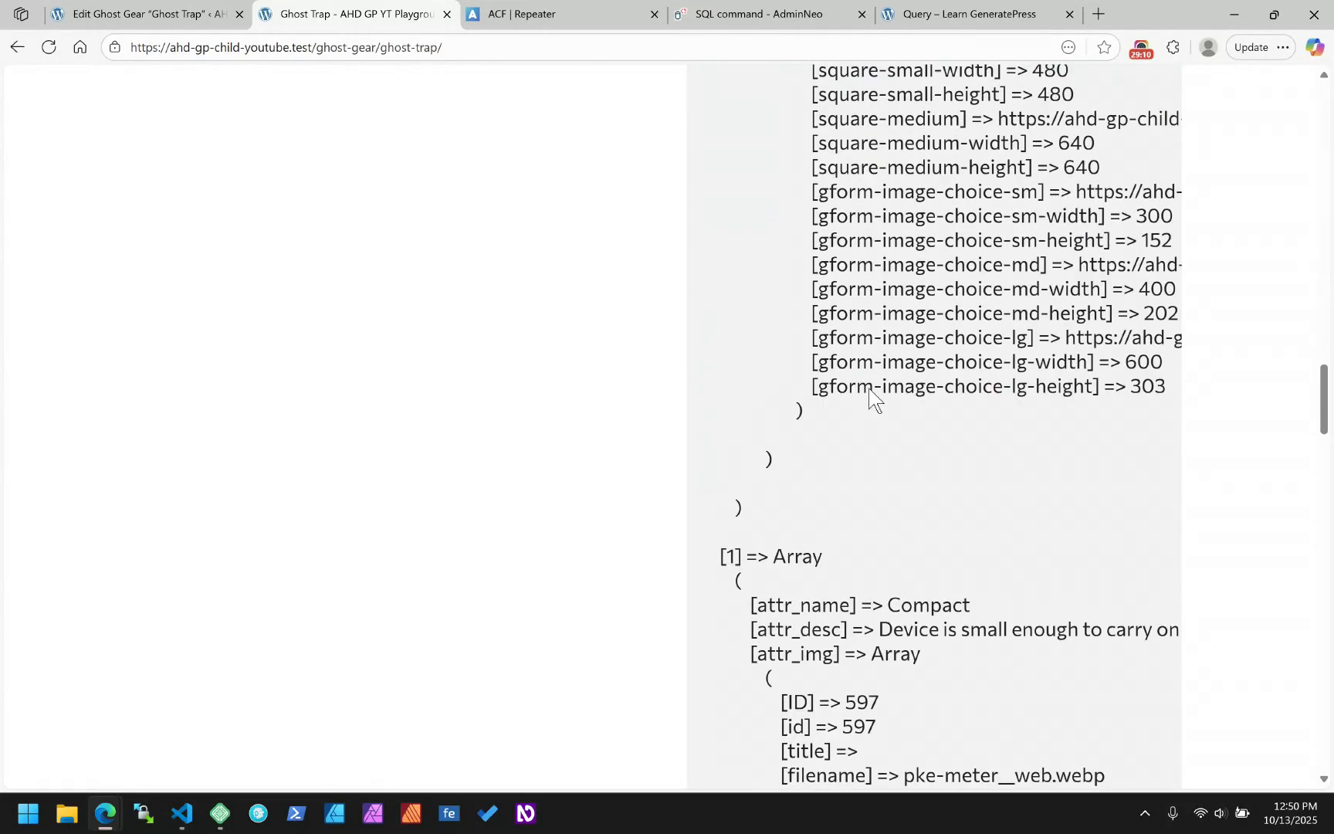
scroll(870, 388, "up", 4)
- Highlight the alt text value in the Reusable attribute's attr_img array
left_click(1070, 426)
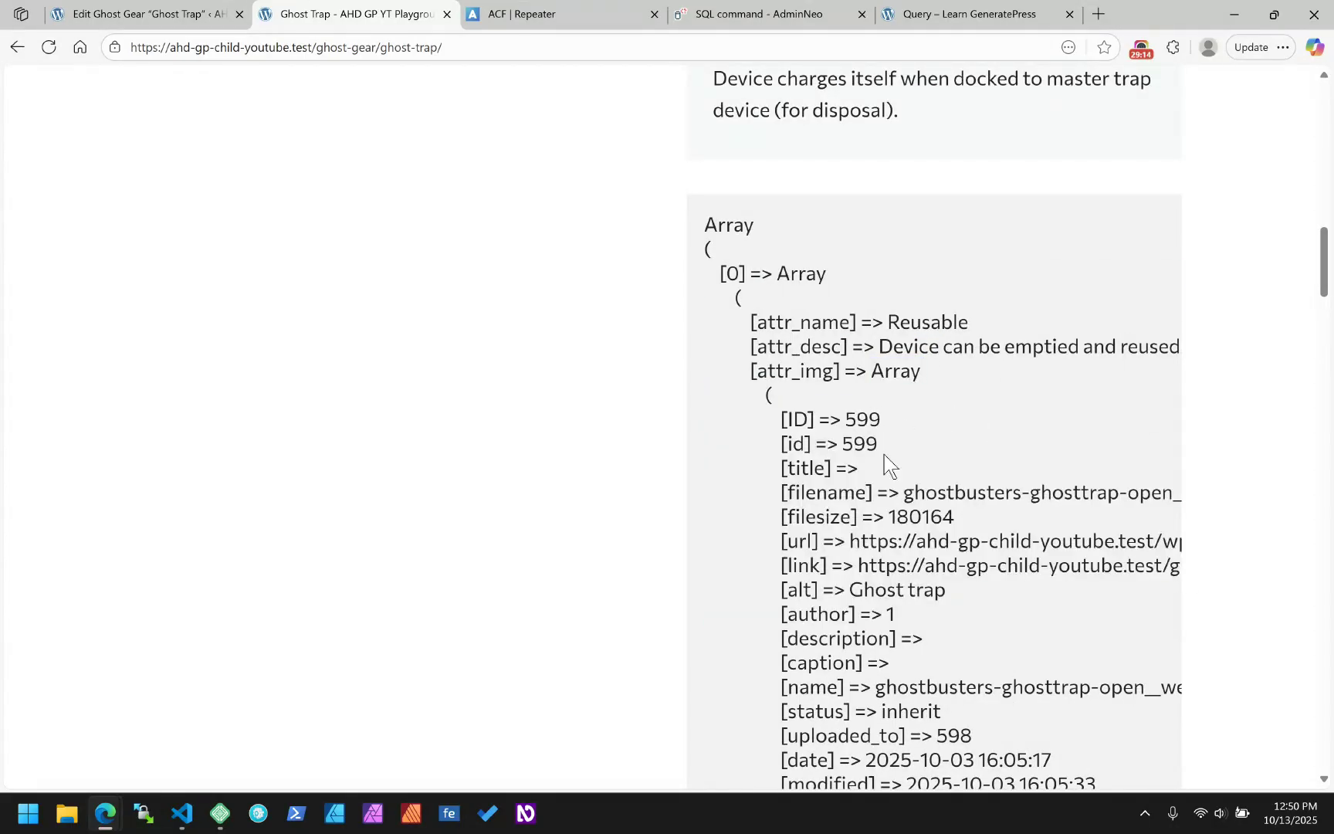
scroll(939, 463, "down", 2)
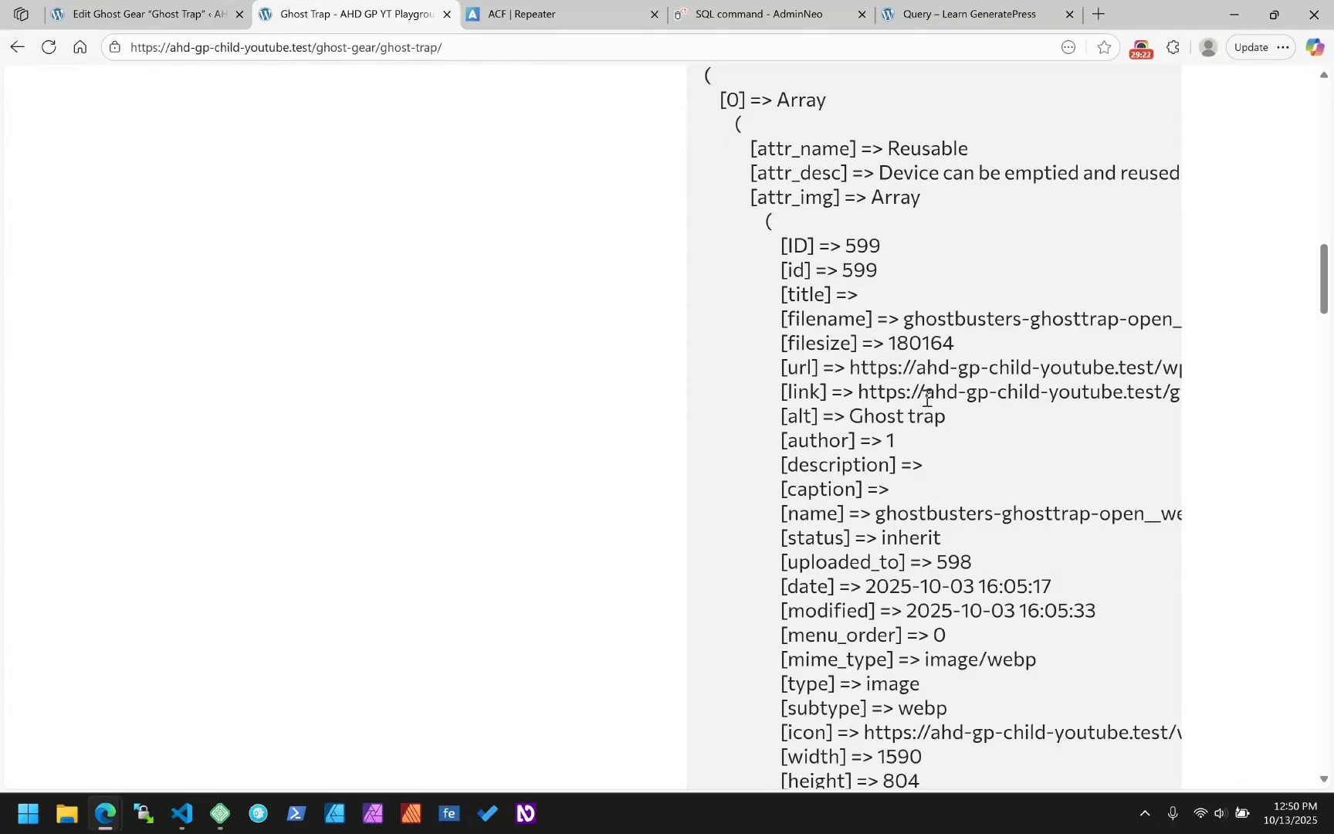
left_click_drag(943, 419, 850, 419)
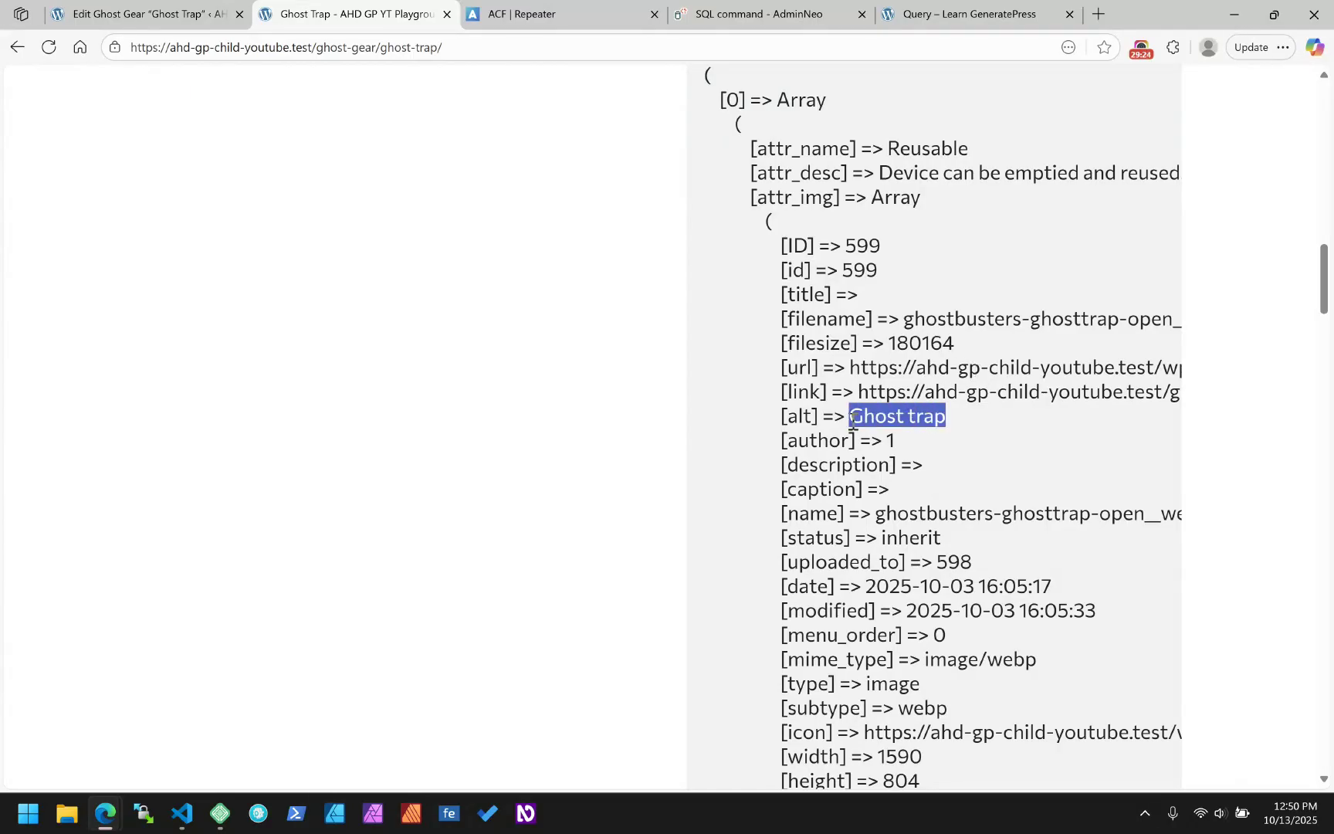
- Examine the remaining attr_img fields of the Reusable attribute, including its icon URL, dimensions and sizes
scroll(924, 464, "down", 2)
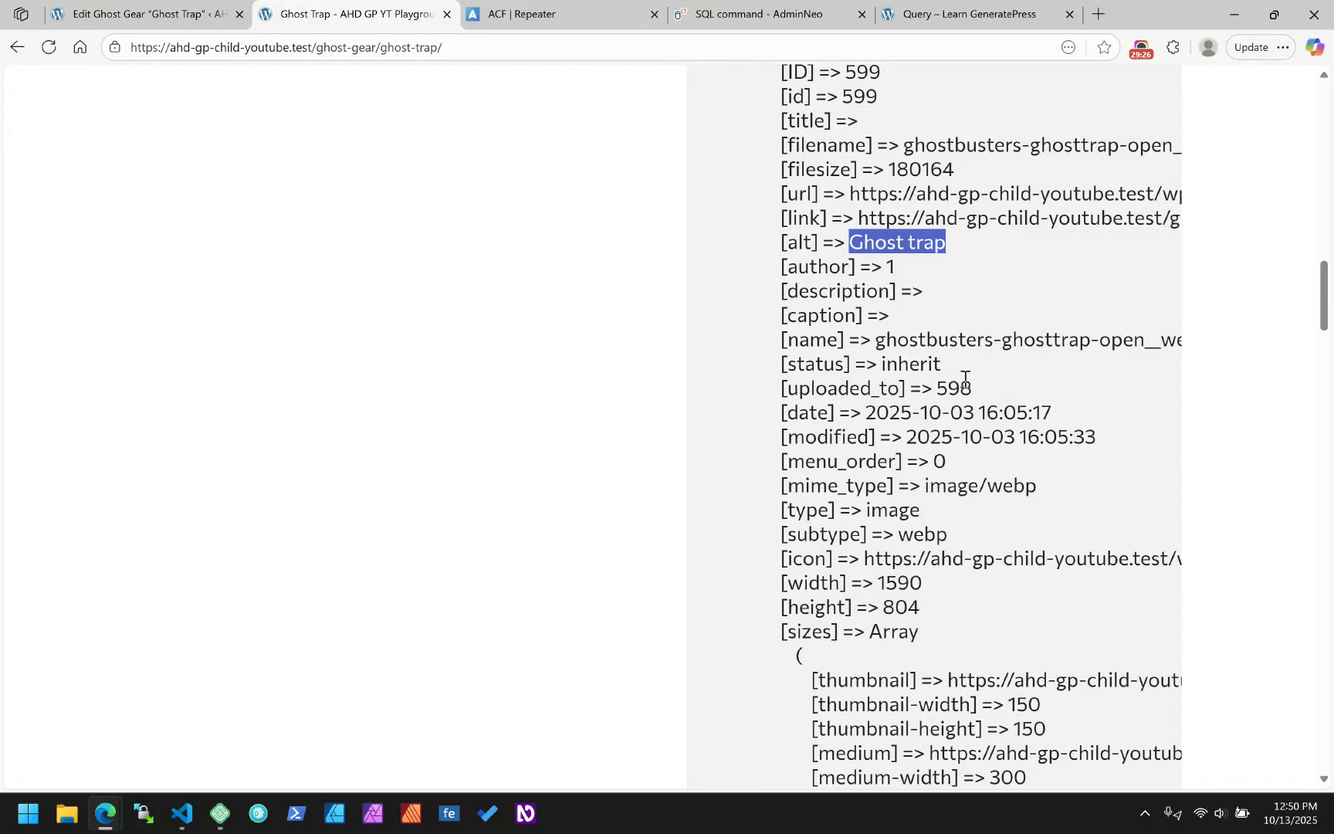
scroll(965, 378, "down", 1)
scroll(884, 340, "up", 1)
scroll(895, 374, "down", 2)
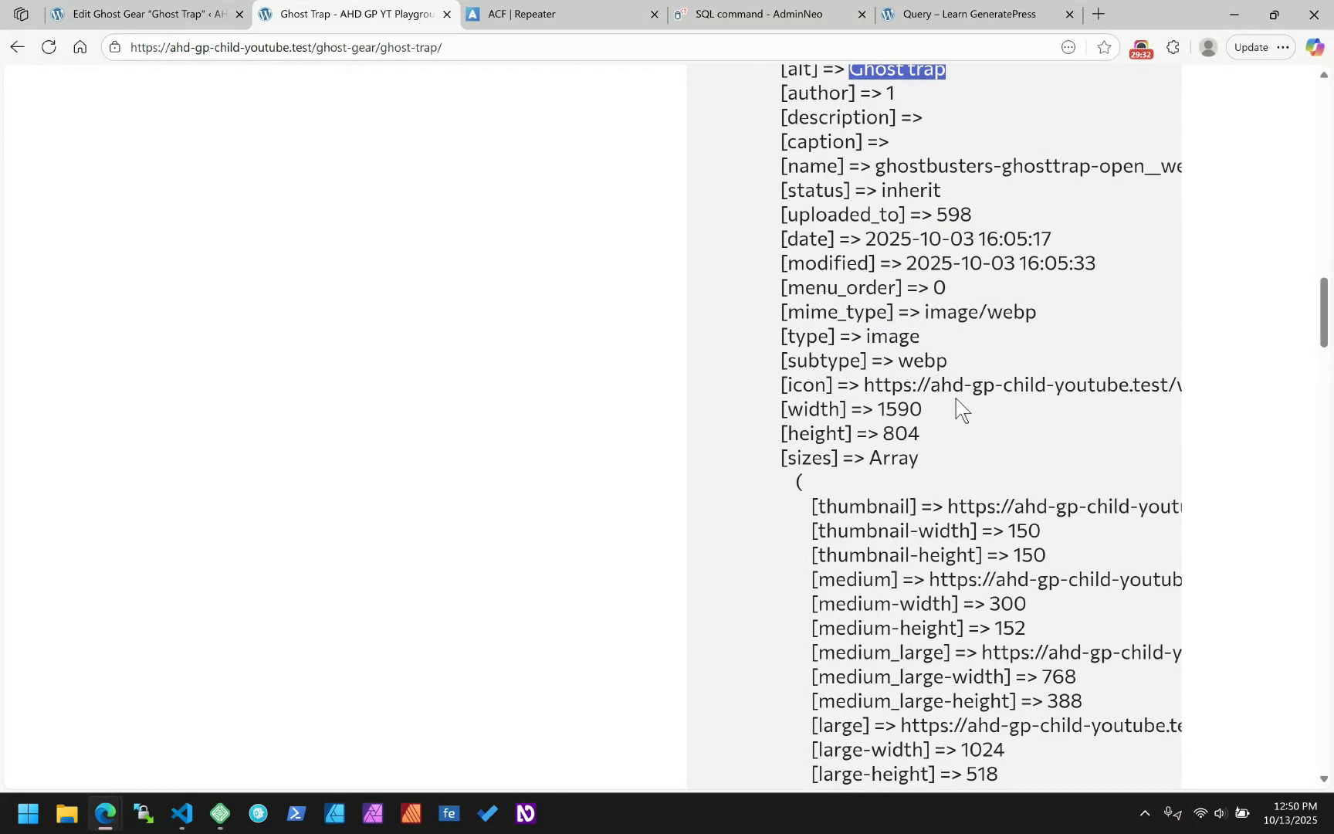
left_click(892, 390)
left_click_drag(877, 384, 679, 401)
left_click(919, 393)
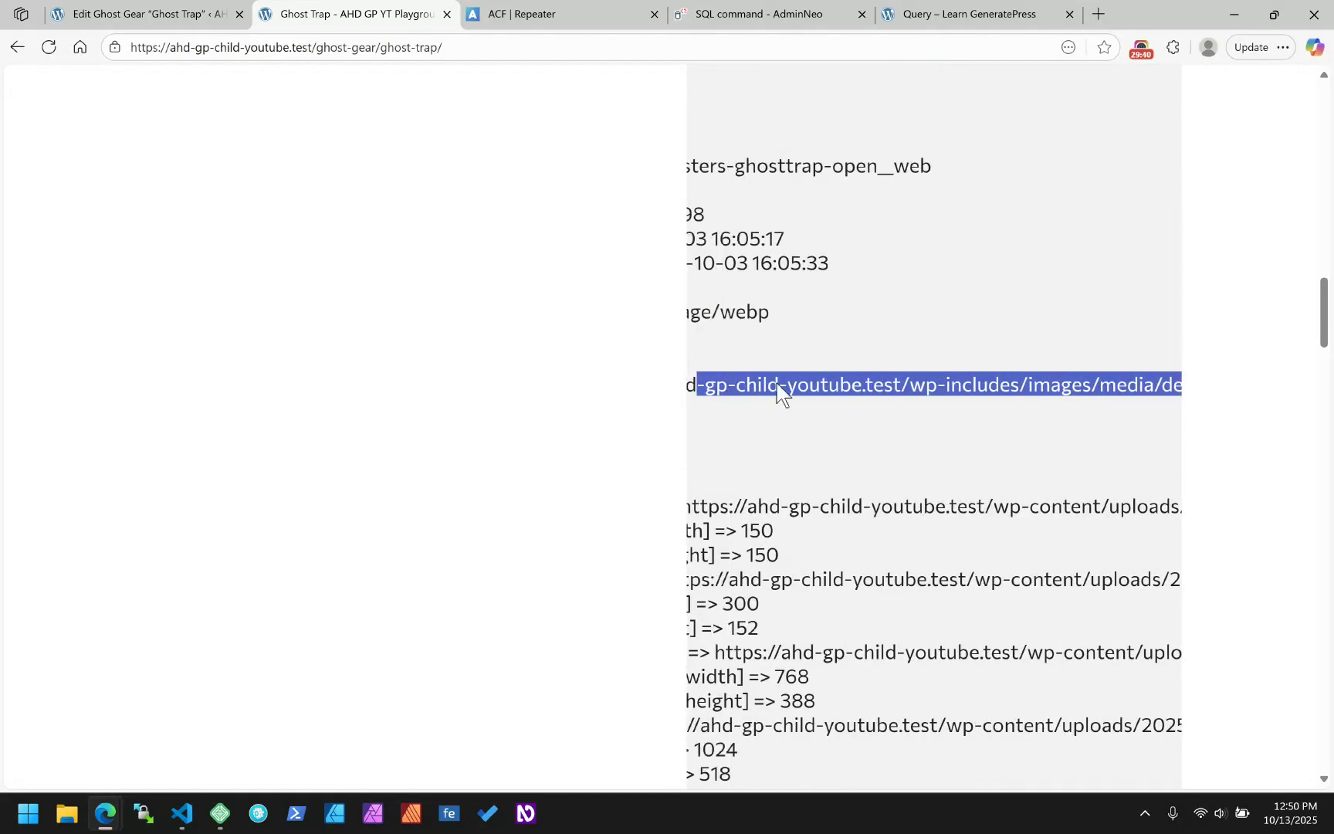
left_click_drag(761, 388, 629, 392)
left_click(709, 392)
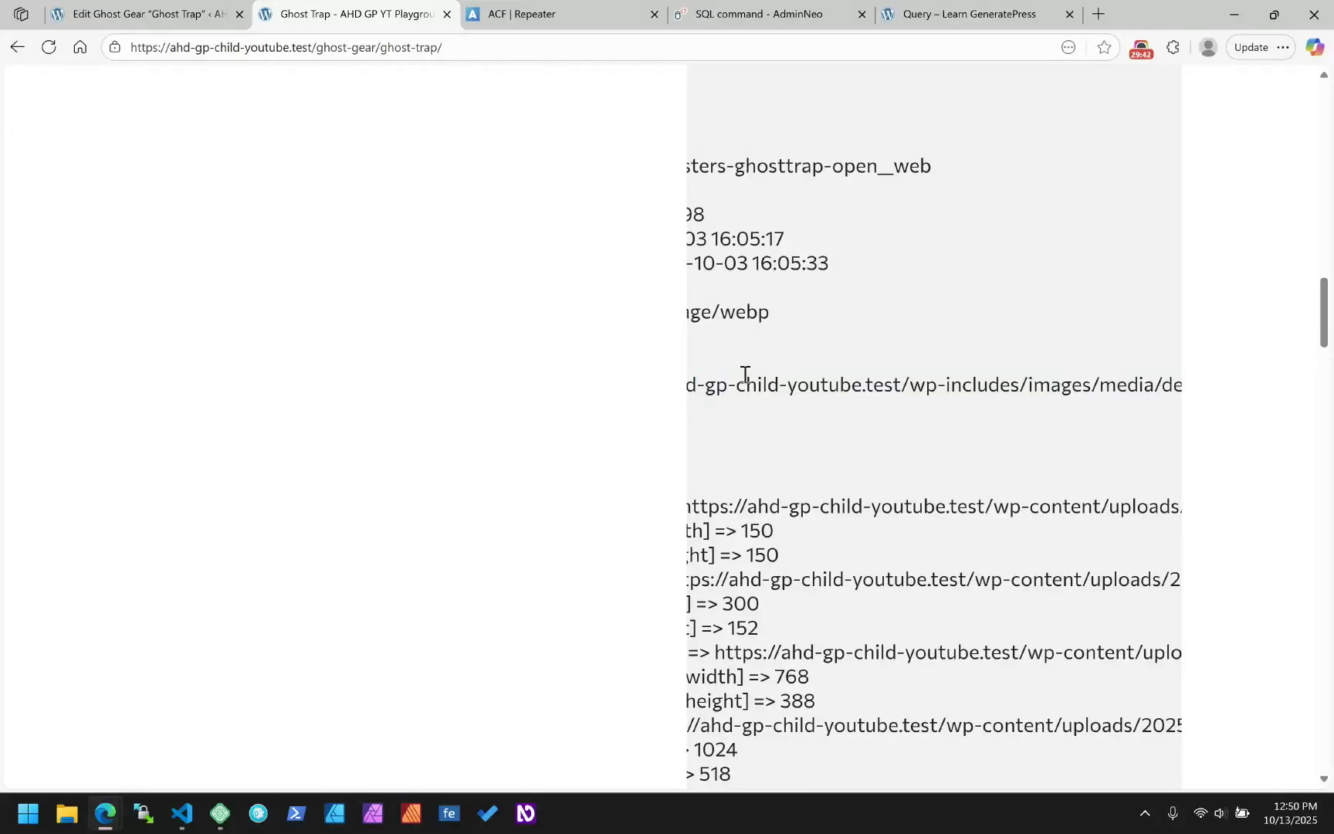
left_click_drag(743, 370, 616, 367)
left_click_drag(744, 441, 615, 426)
- Examine the image data of the other attributes through the end of the printed array, and return to its first entry
scroll(623, 468, "down", 12)
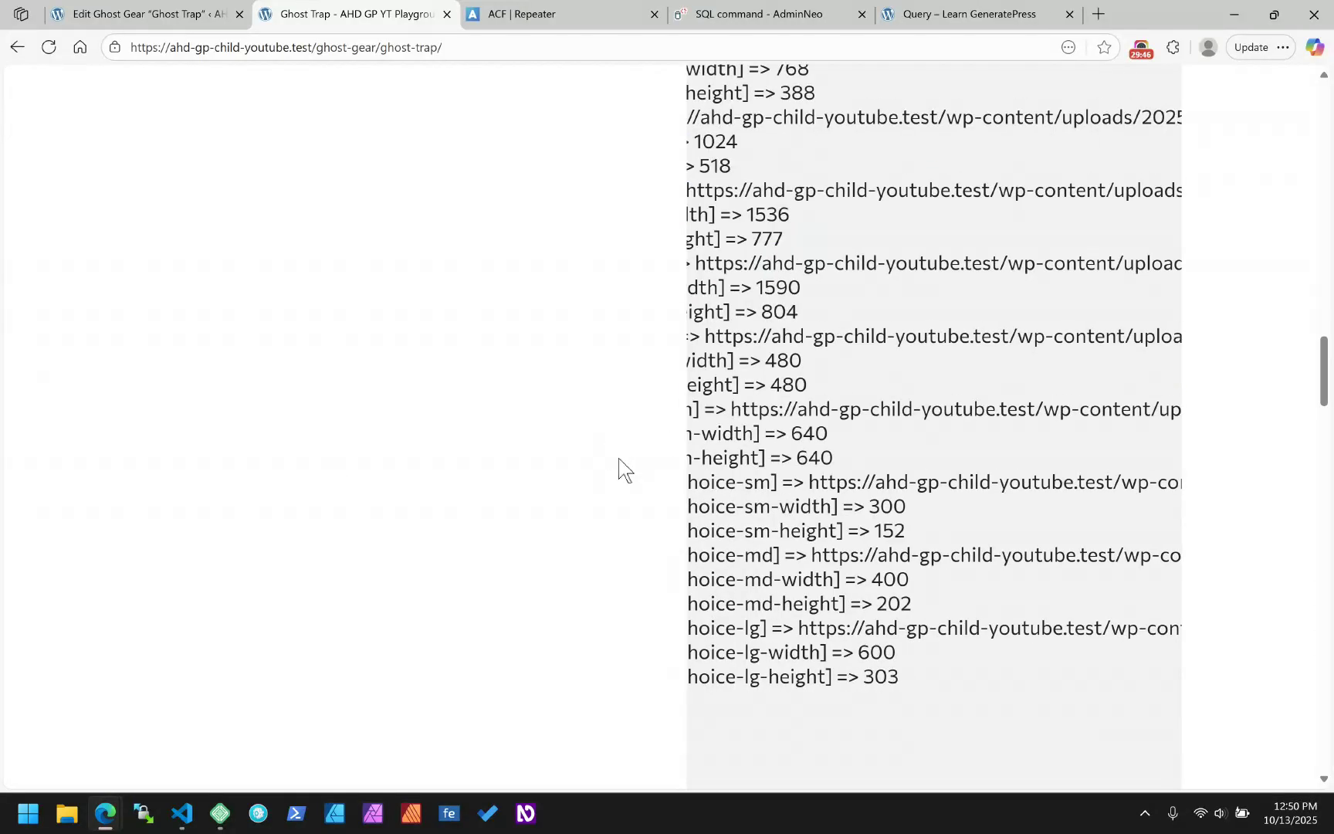
scroll(765, 573, "down", 15)
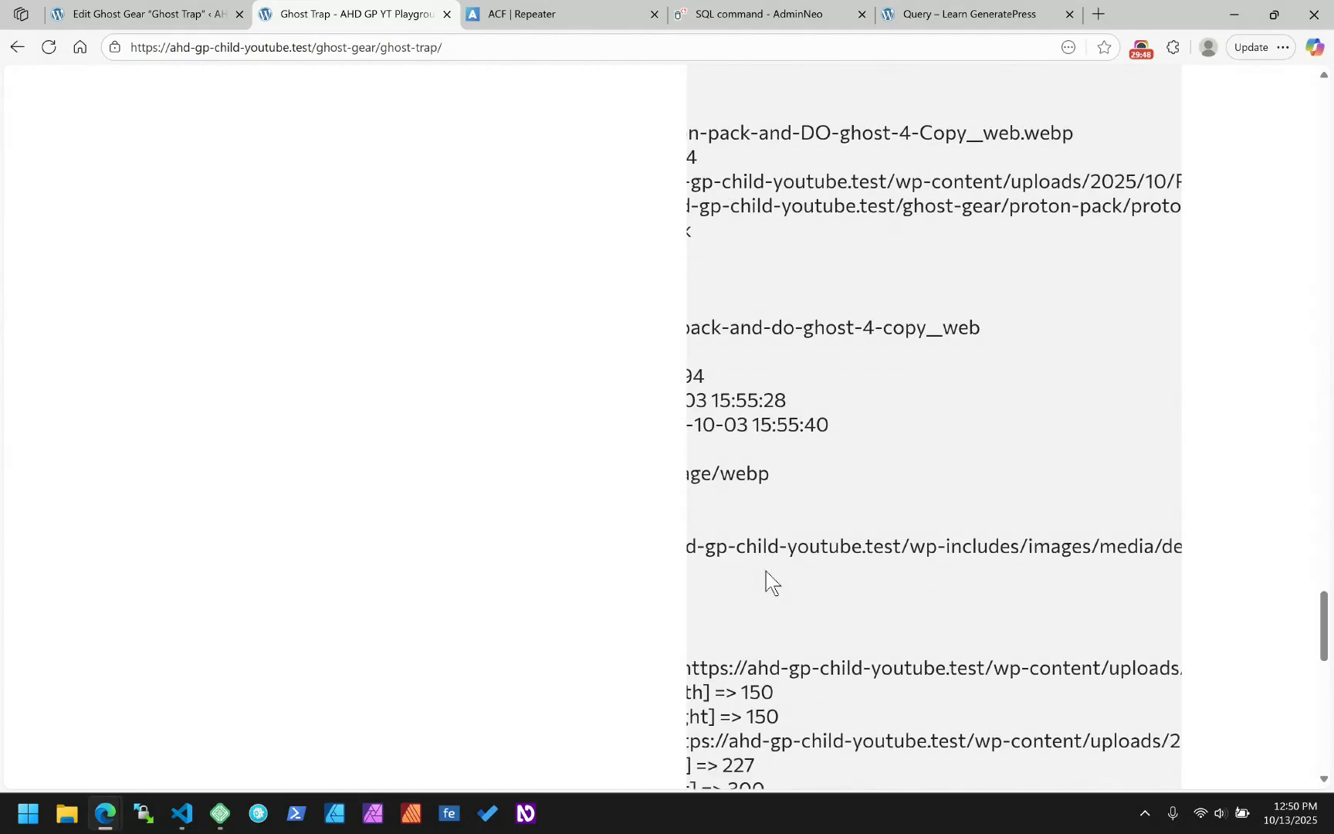
left_click_drag(926, 539, 799, 560)
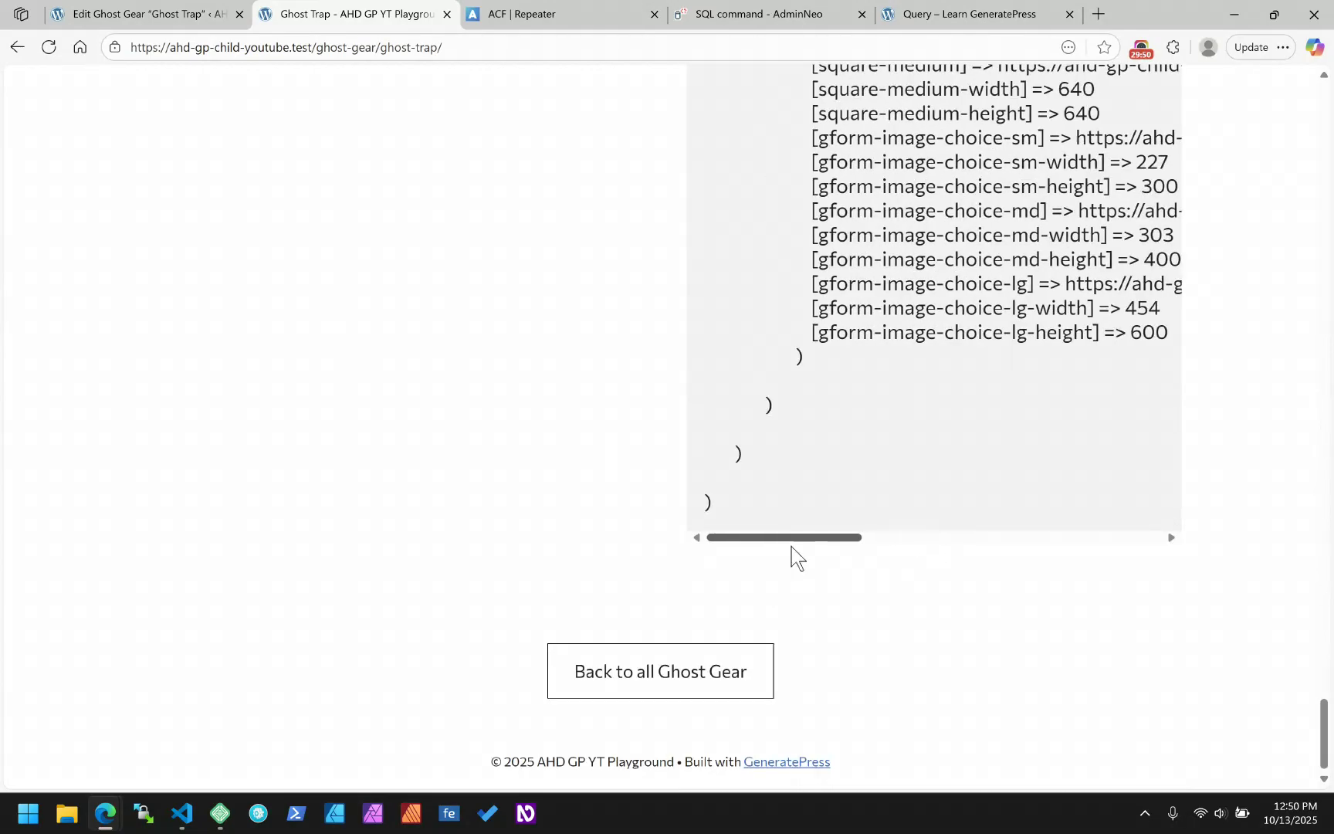
scroll(825, 498, "up", 10)
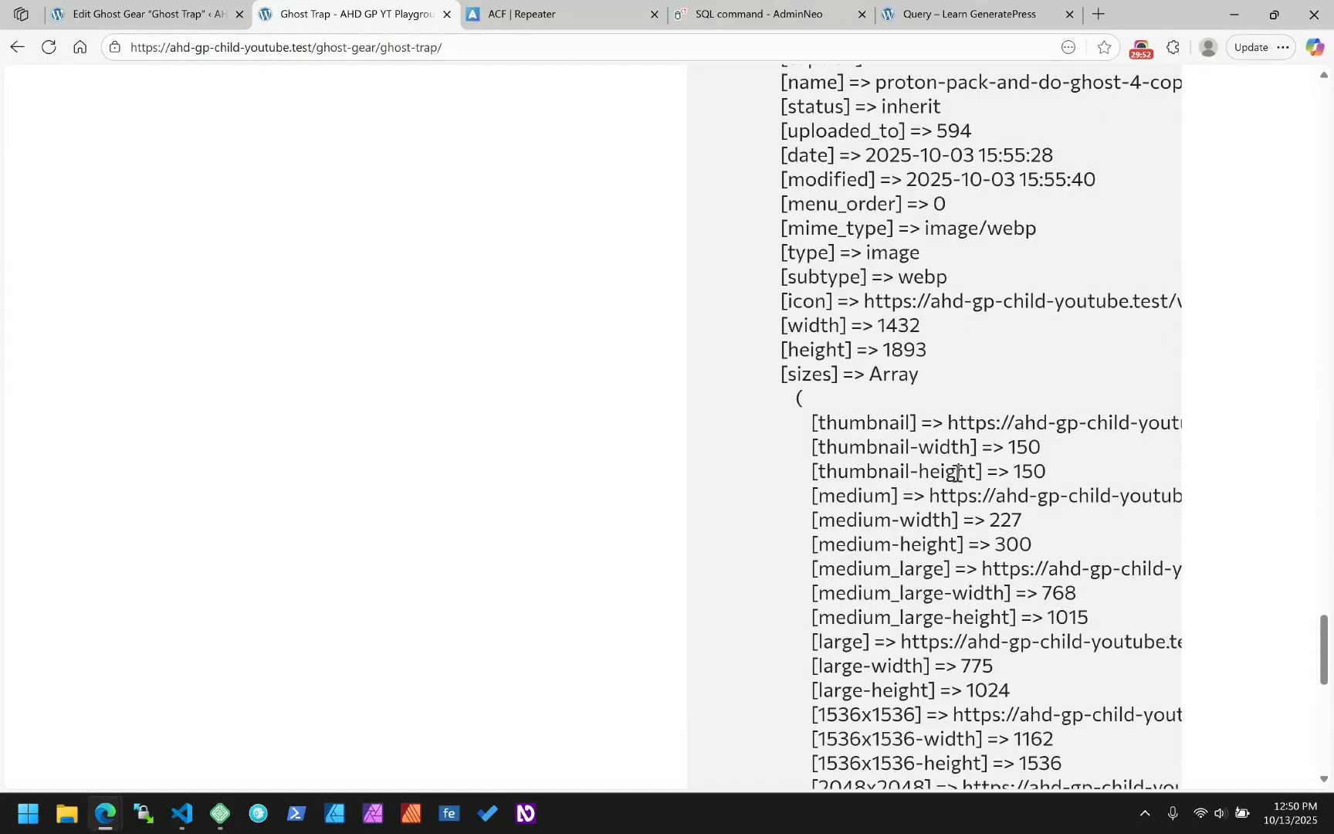
scroll(933, 398, "up", 12)
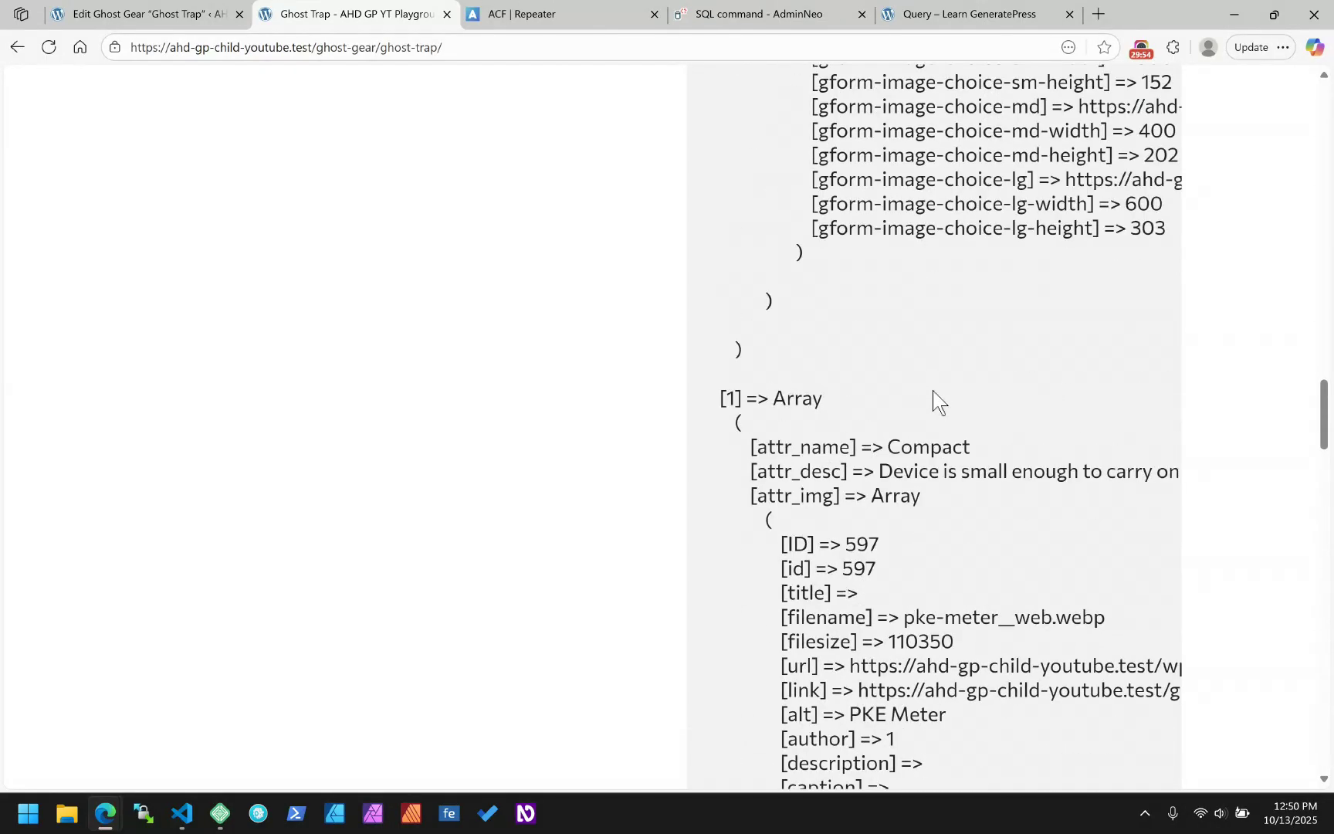
scroll(933, 397, "up", 8)
left_click(864, 459)
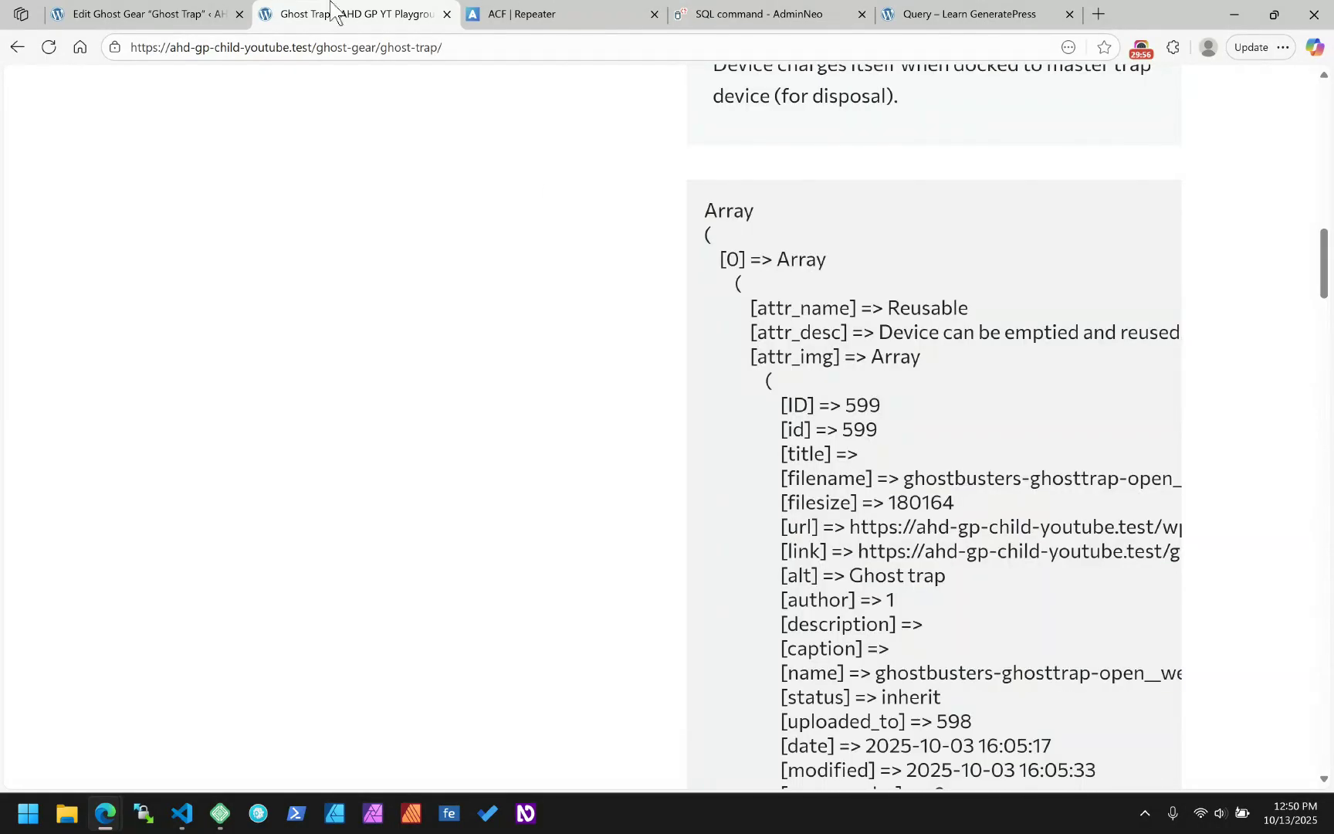
- Open the Ghost Gear Single Template element for editing from the WordPress admin
left_click(116, 14)
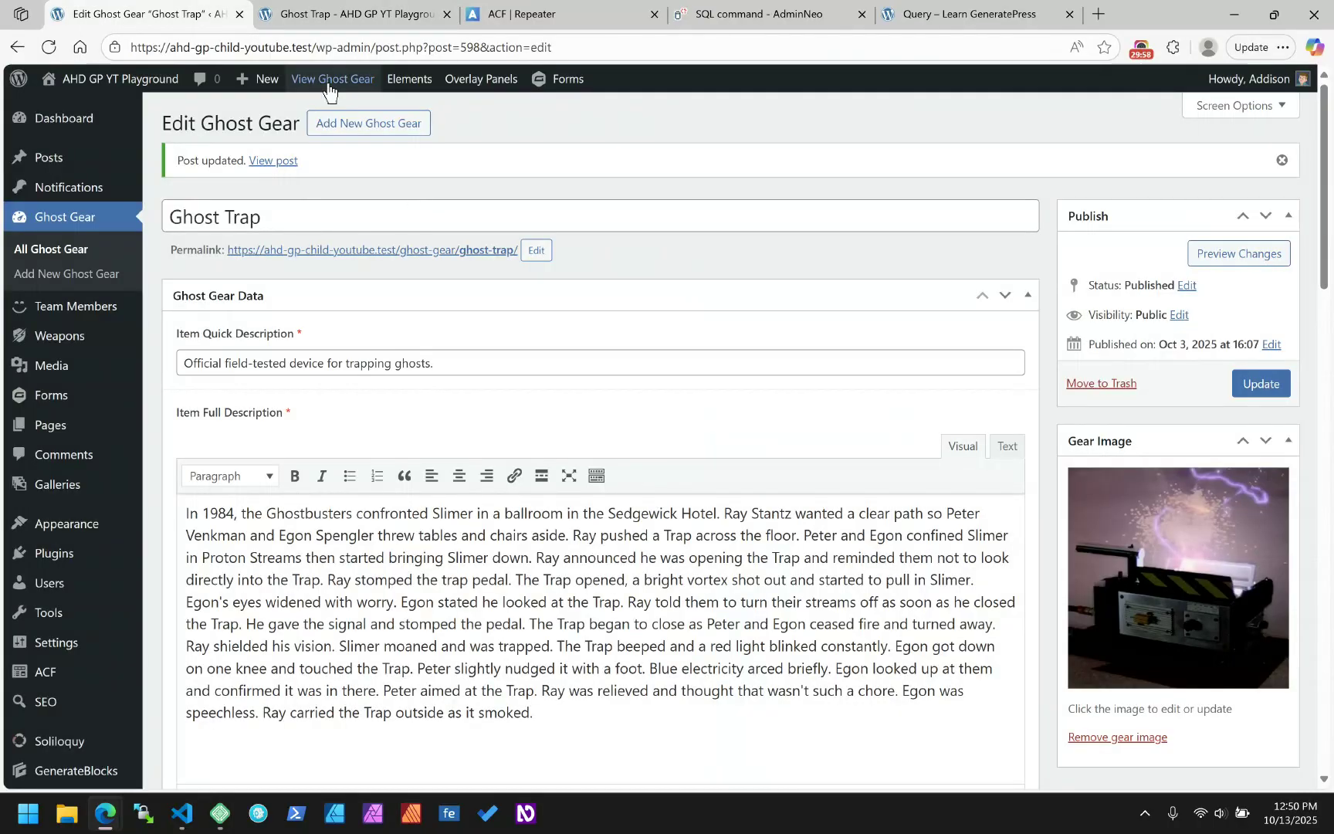
left_click(409, 79)
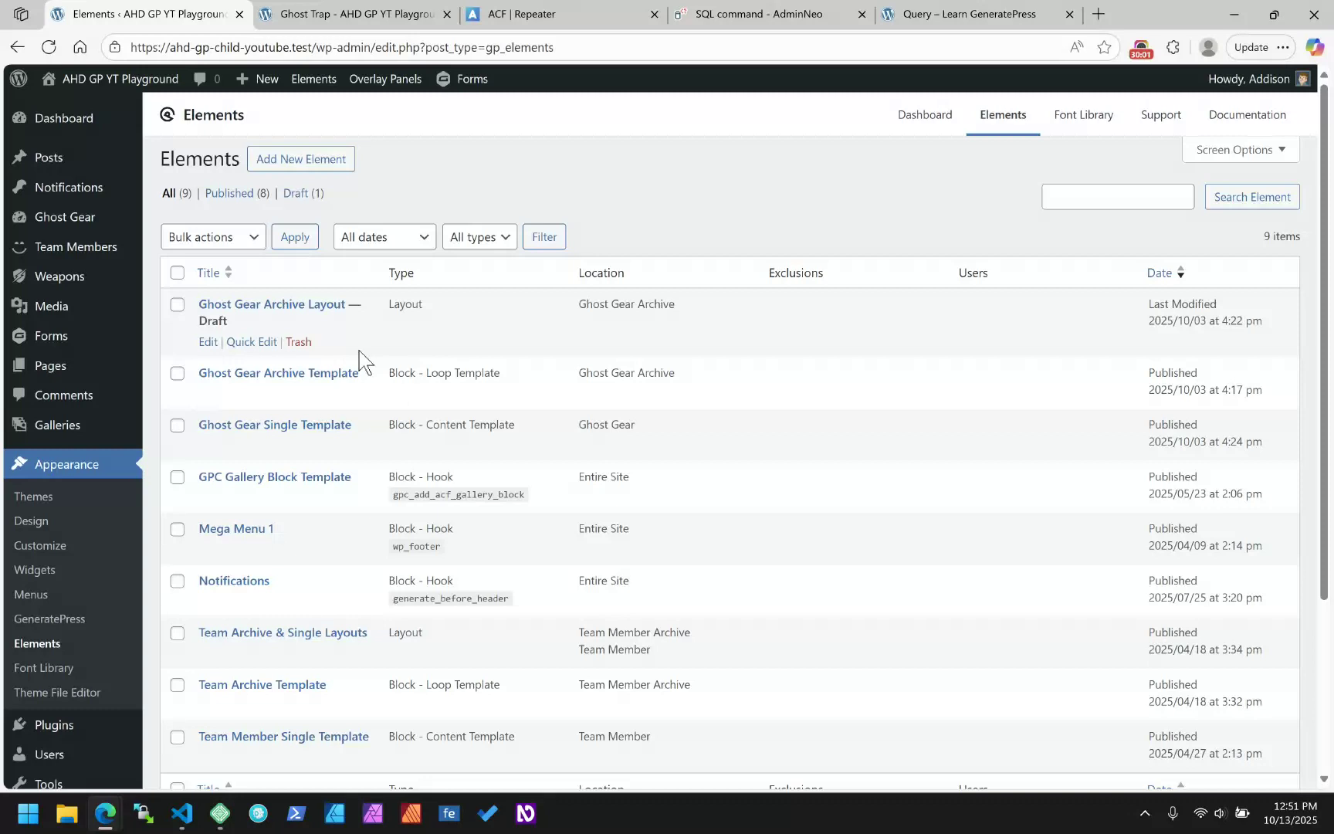
left_click(297, 426)
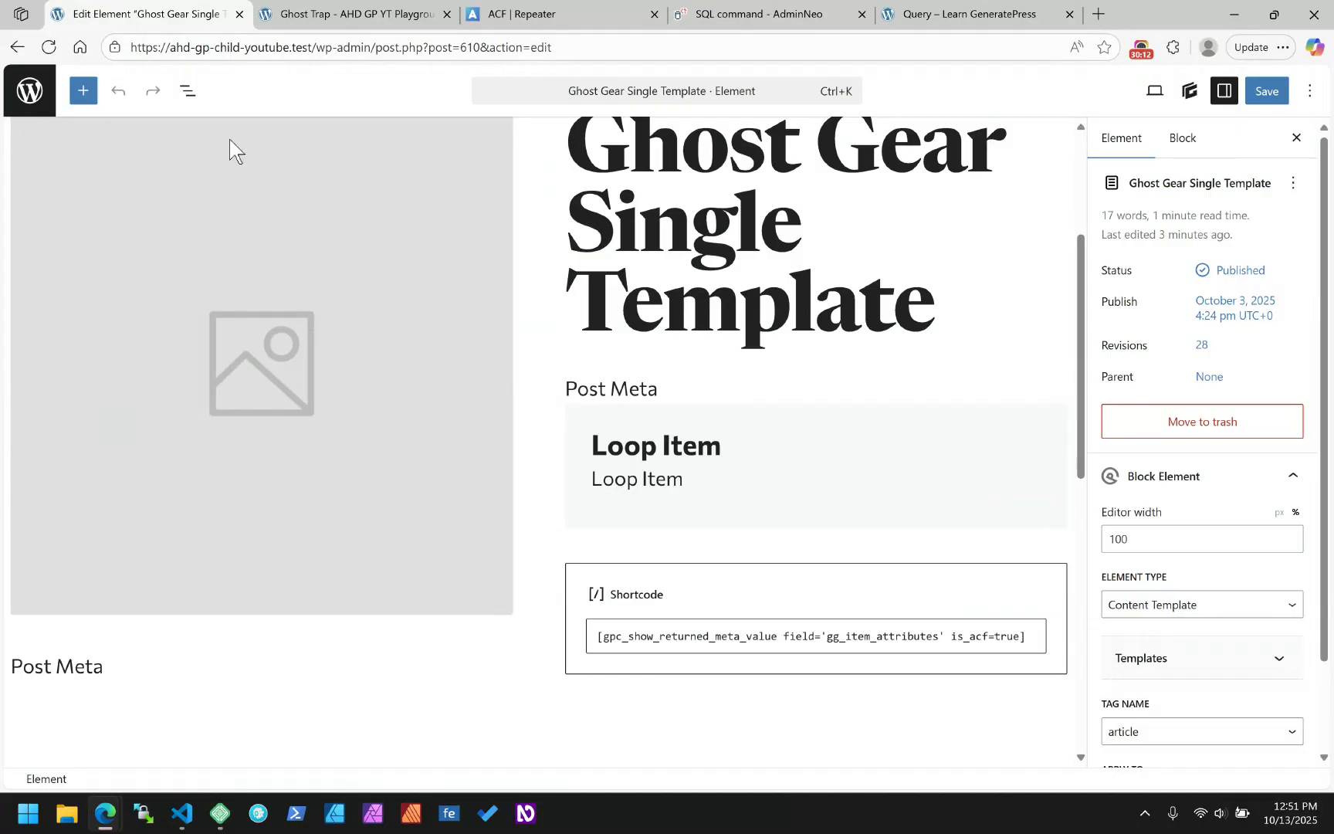
- Set the Item Attributes Query block's source post to #598 Ghost Trap
left_click(188, 91)
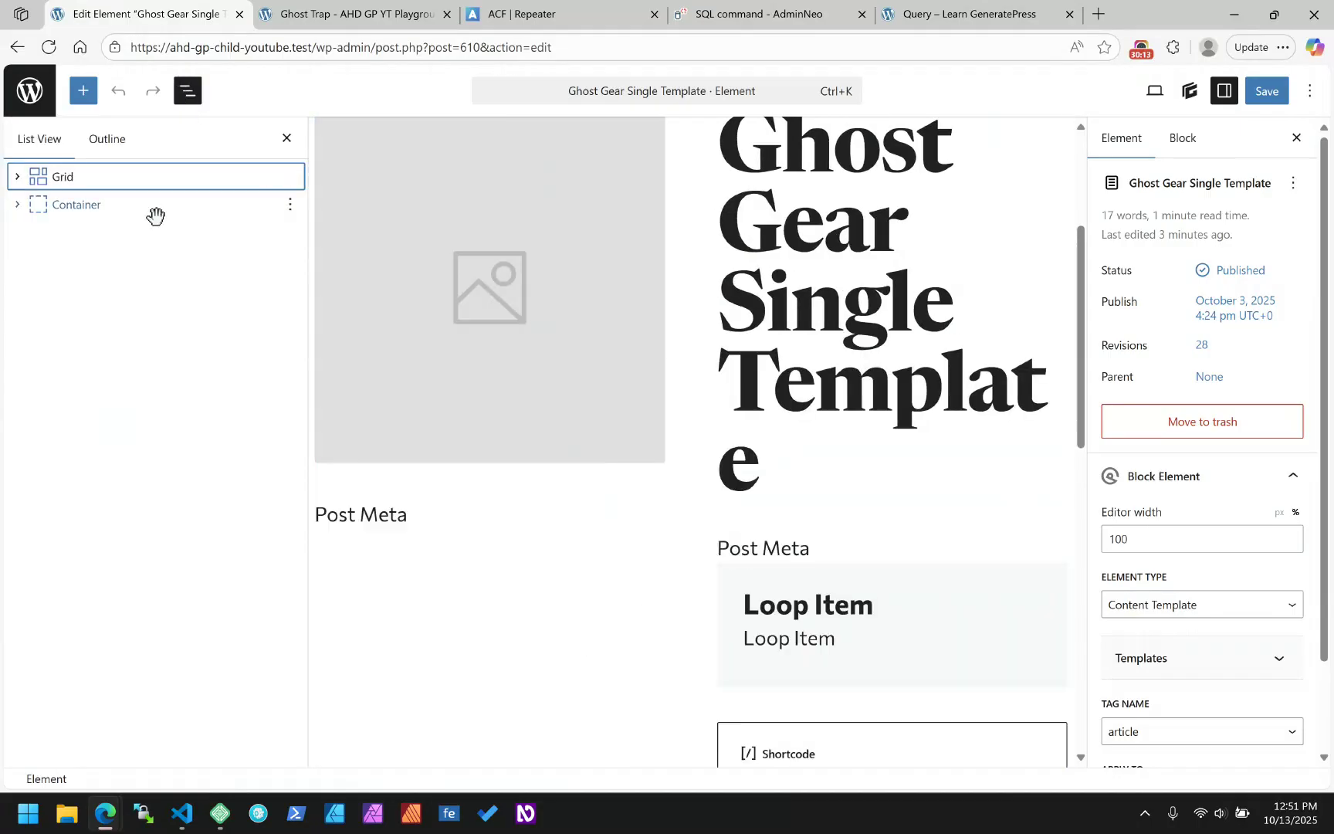
left_click(20, 179)
left_click(41, 235)
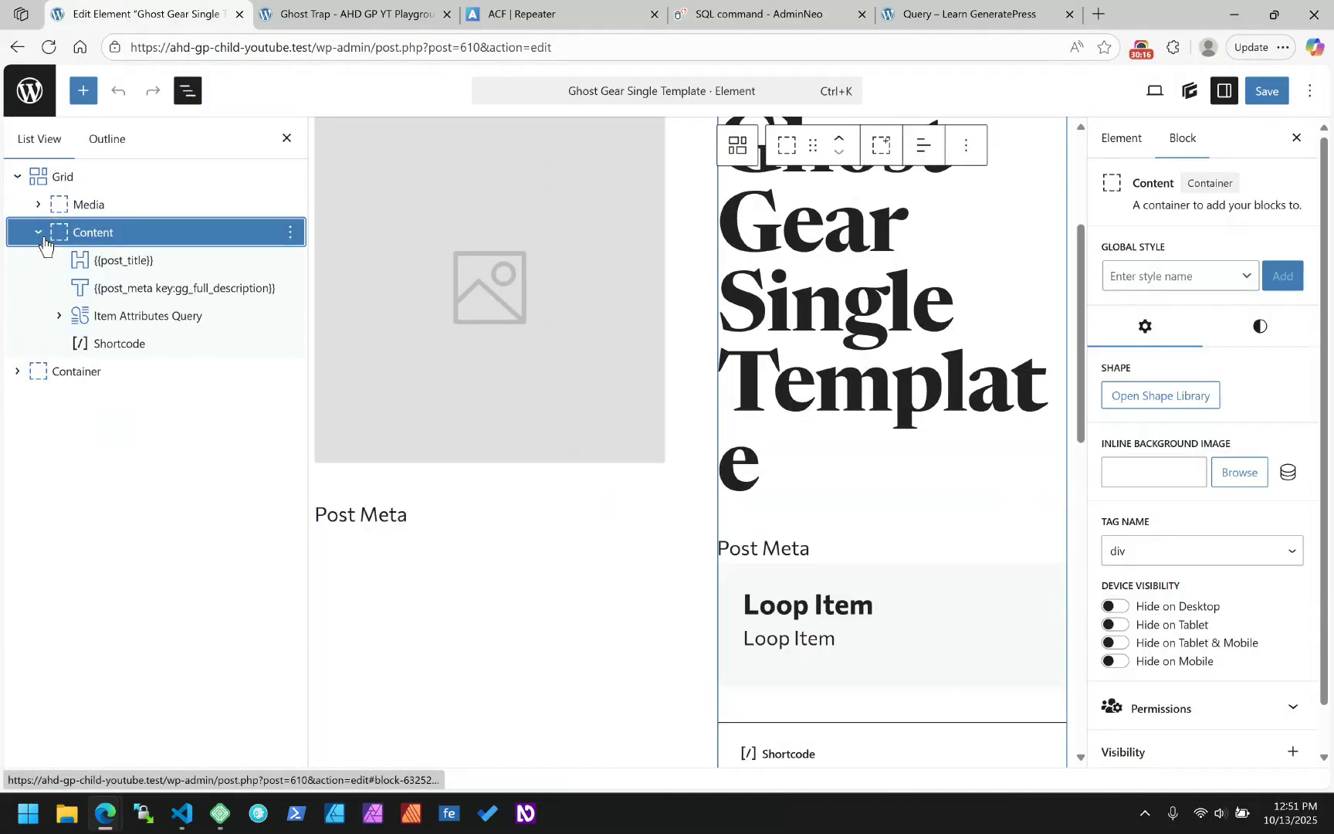
left_click_drag(114, 319, 1129, 440)
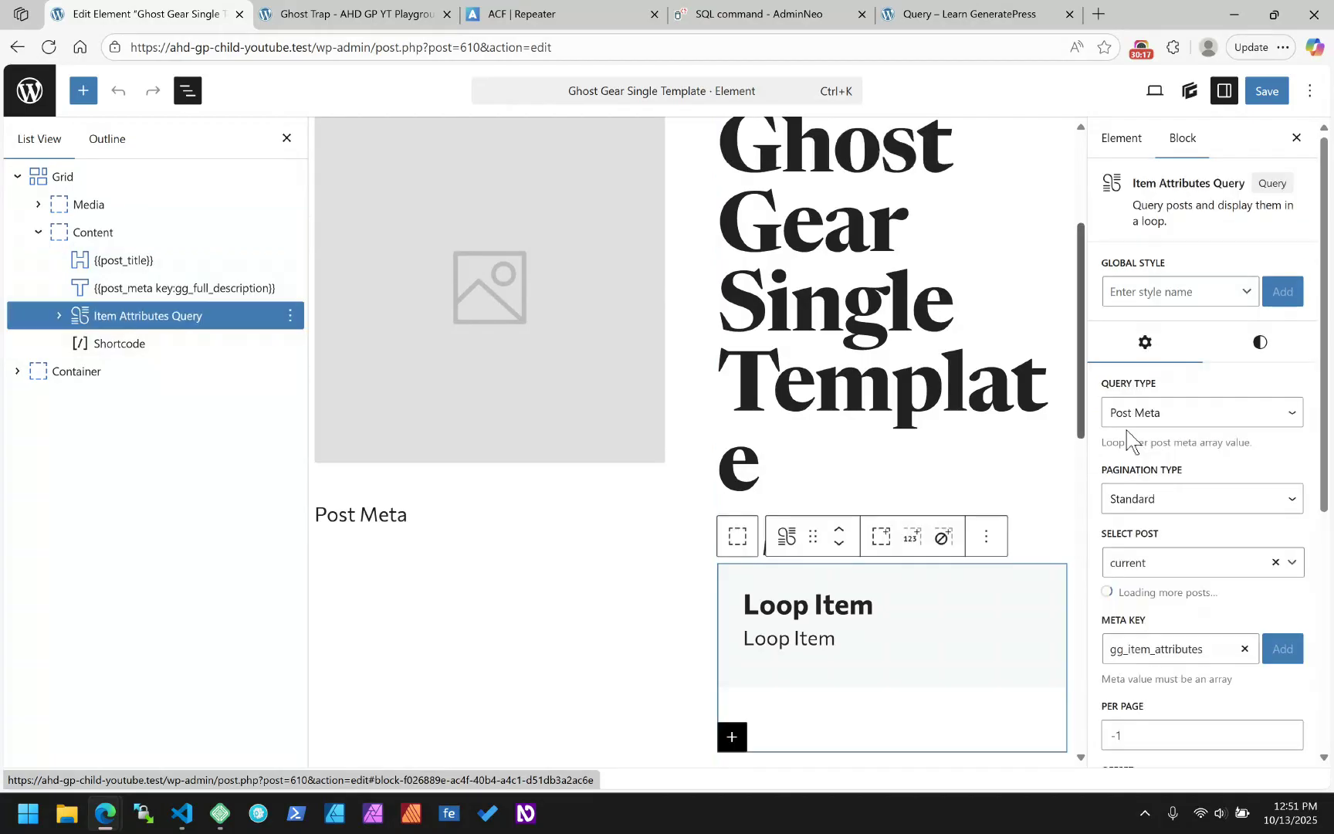
left_click(1292, 566)
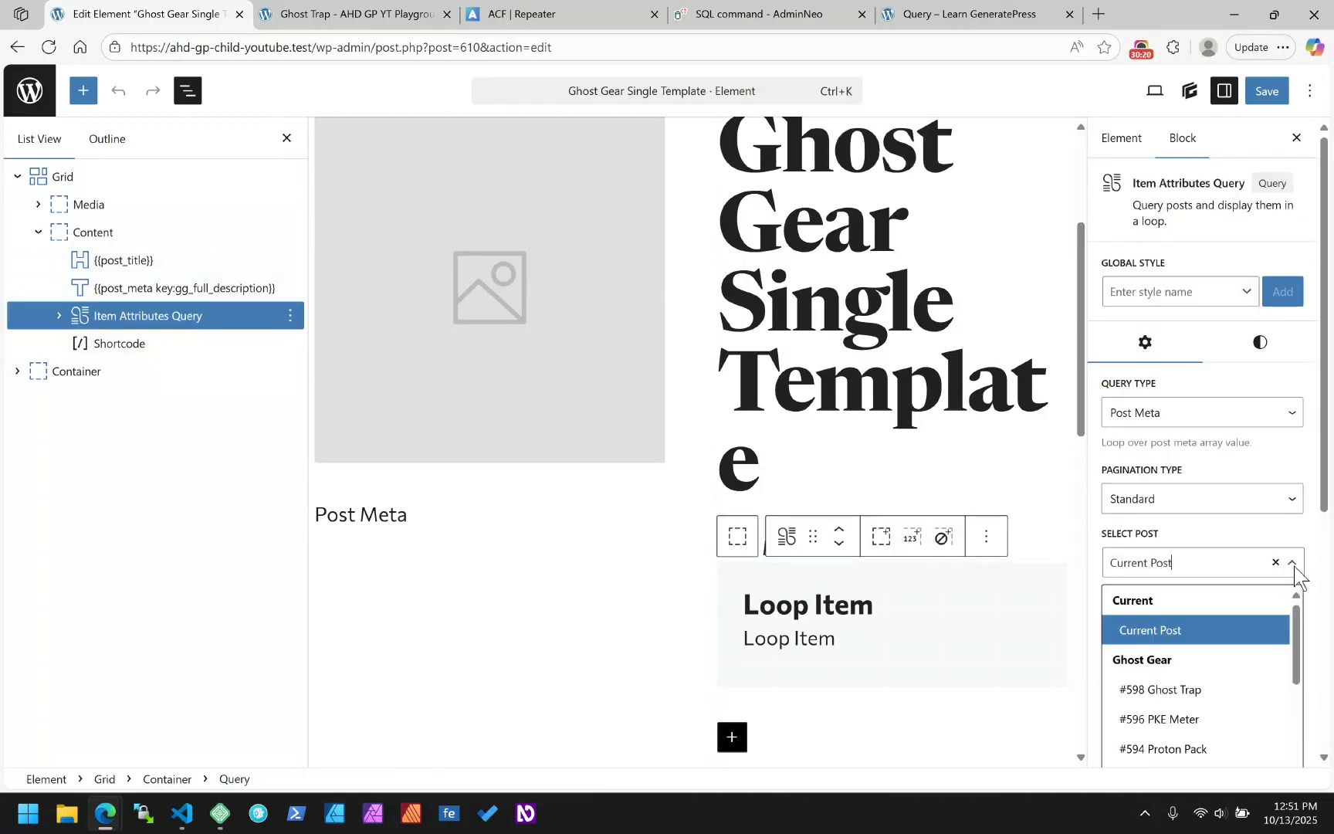
left_click(1170, 698)
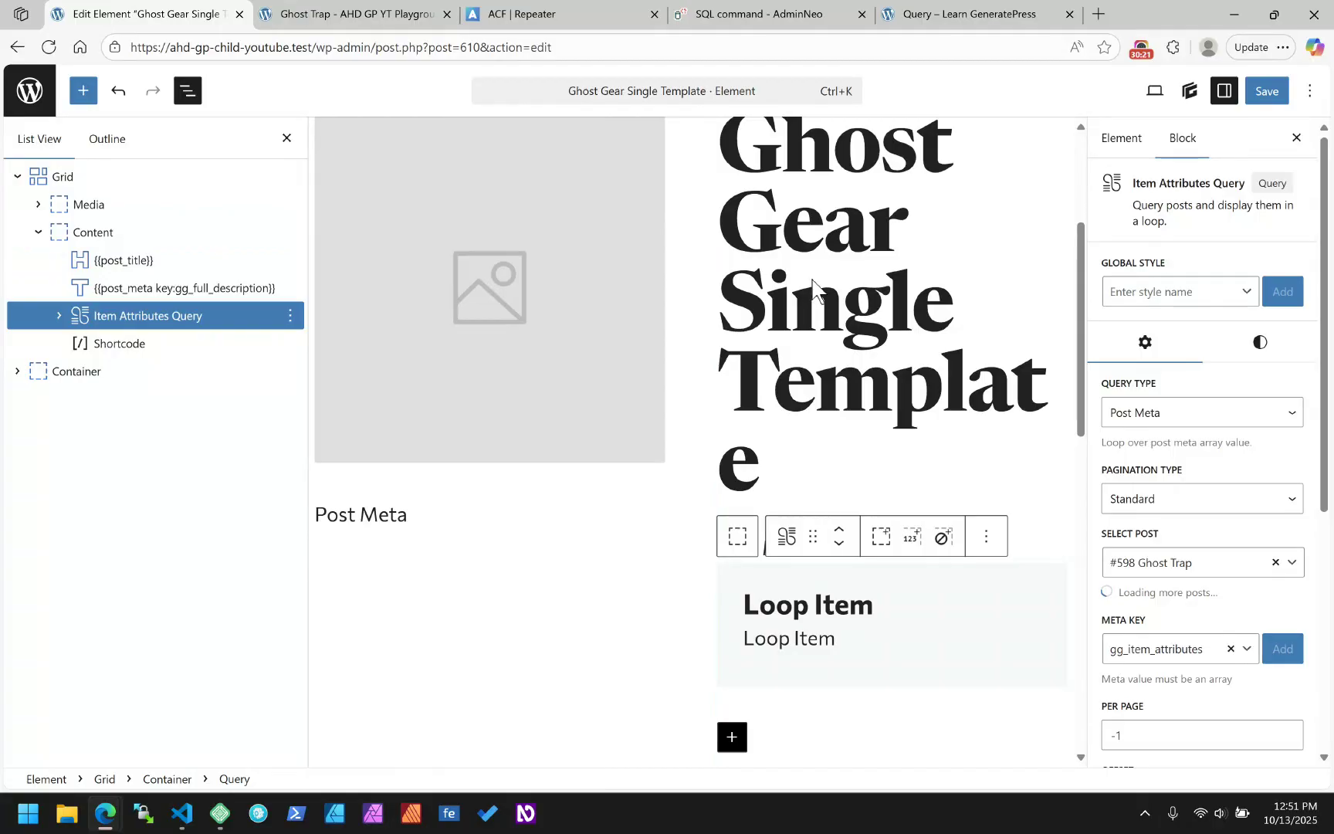
- Insert a GenerateBlocks Image block inside the Loop Item, directly above the attribute name headline
left_click(58, 316)
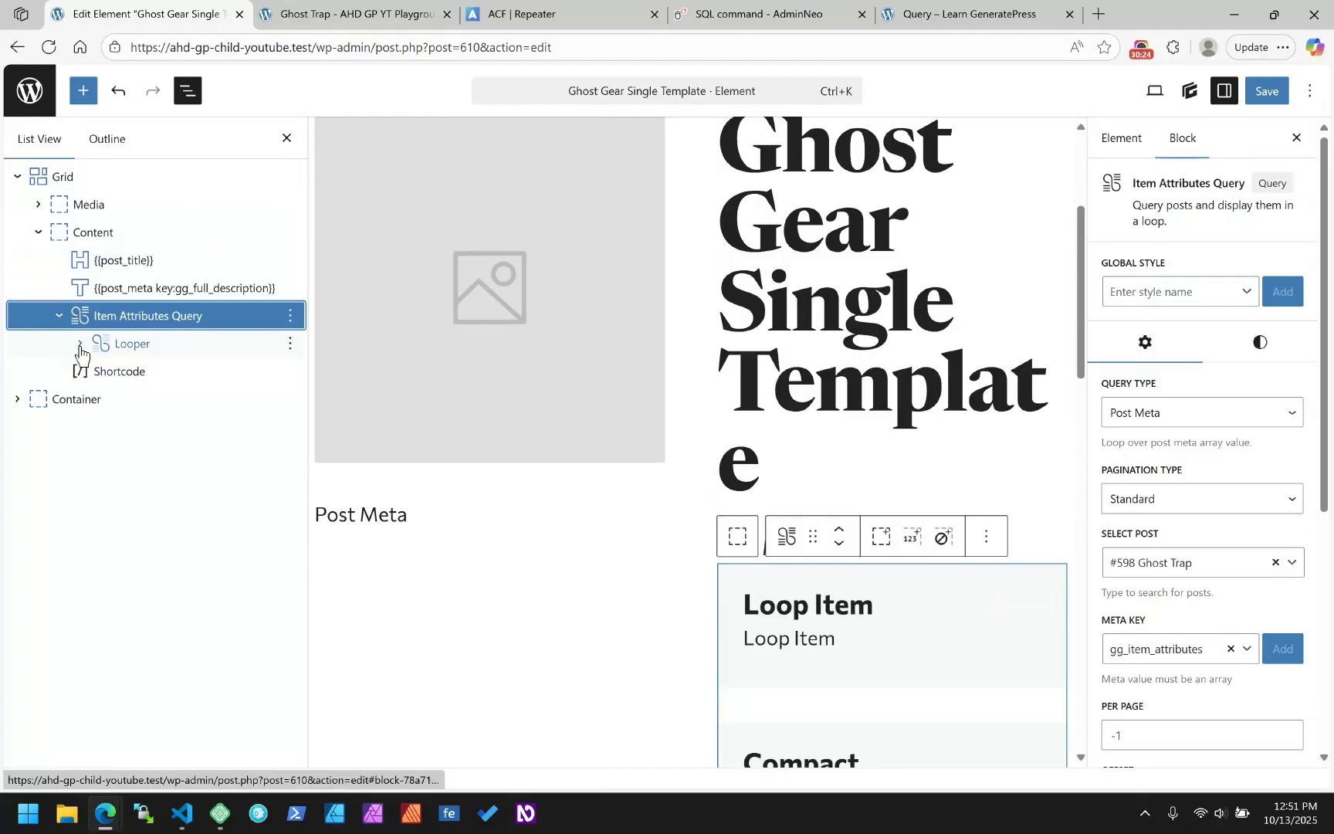
left_click(80, 344)
left_click(101, 372)
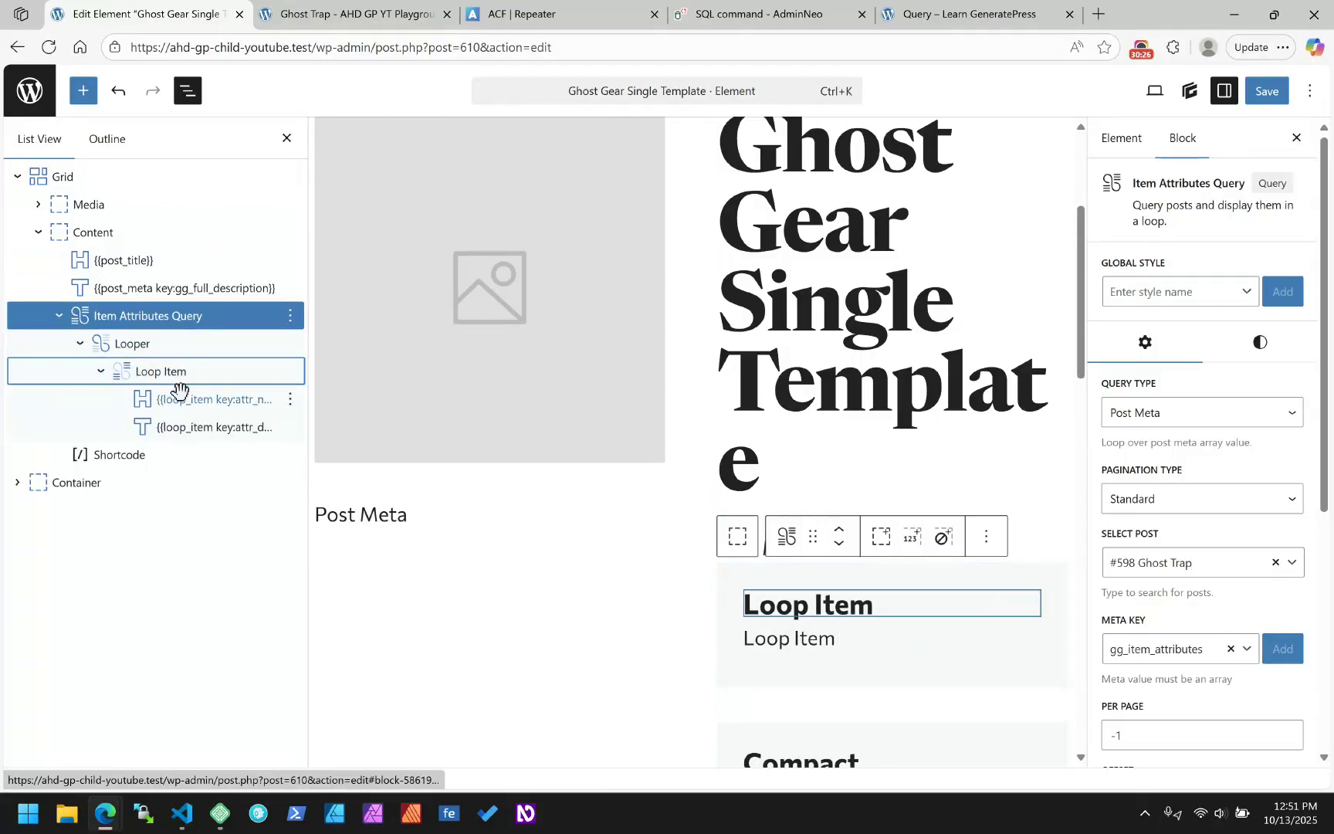
left_click(203, 427)
left_click(208, 401)
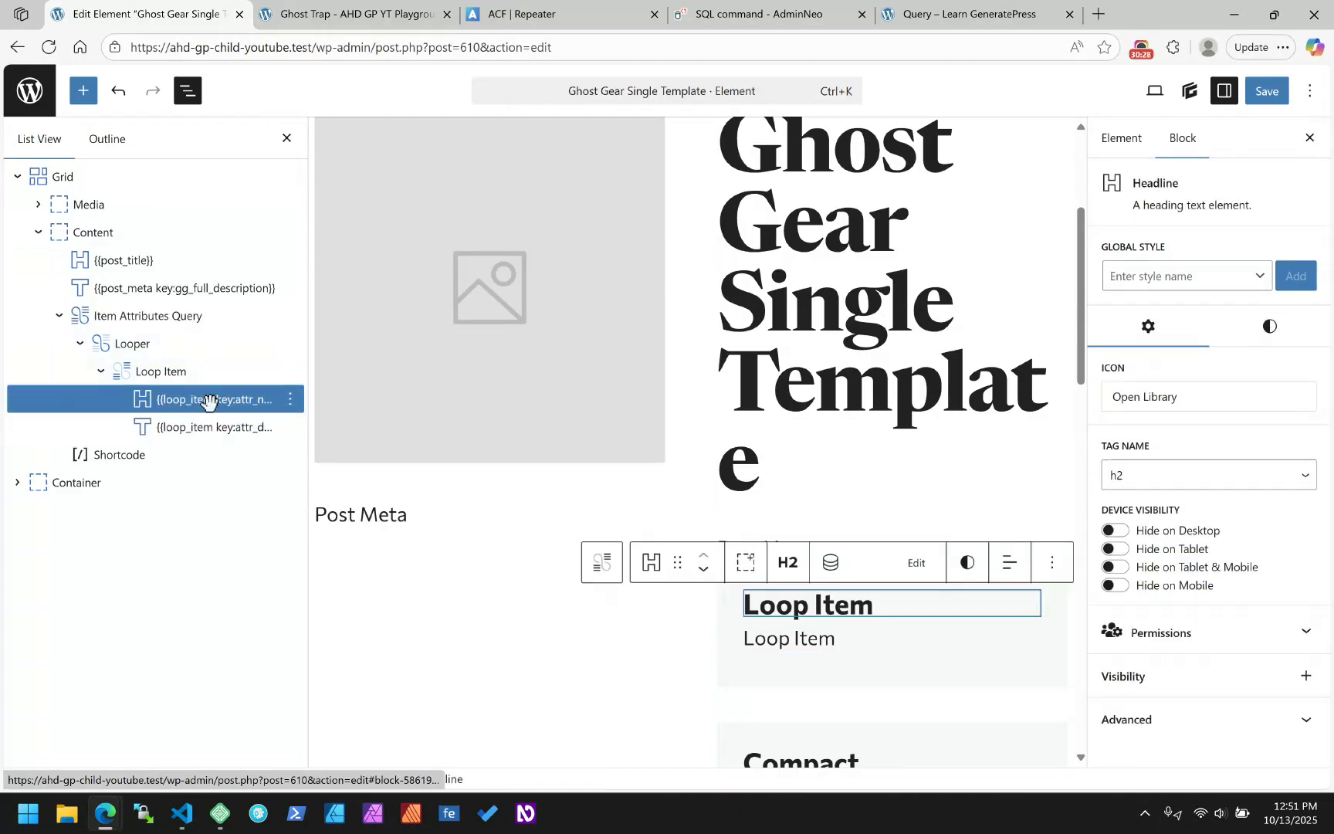
left_click(290, 399)
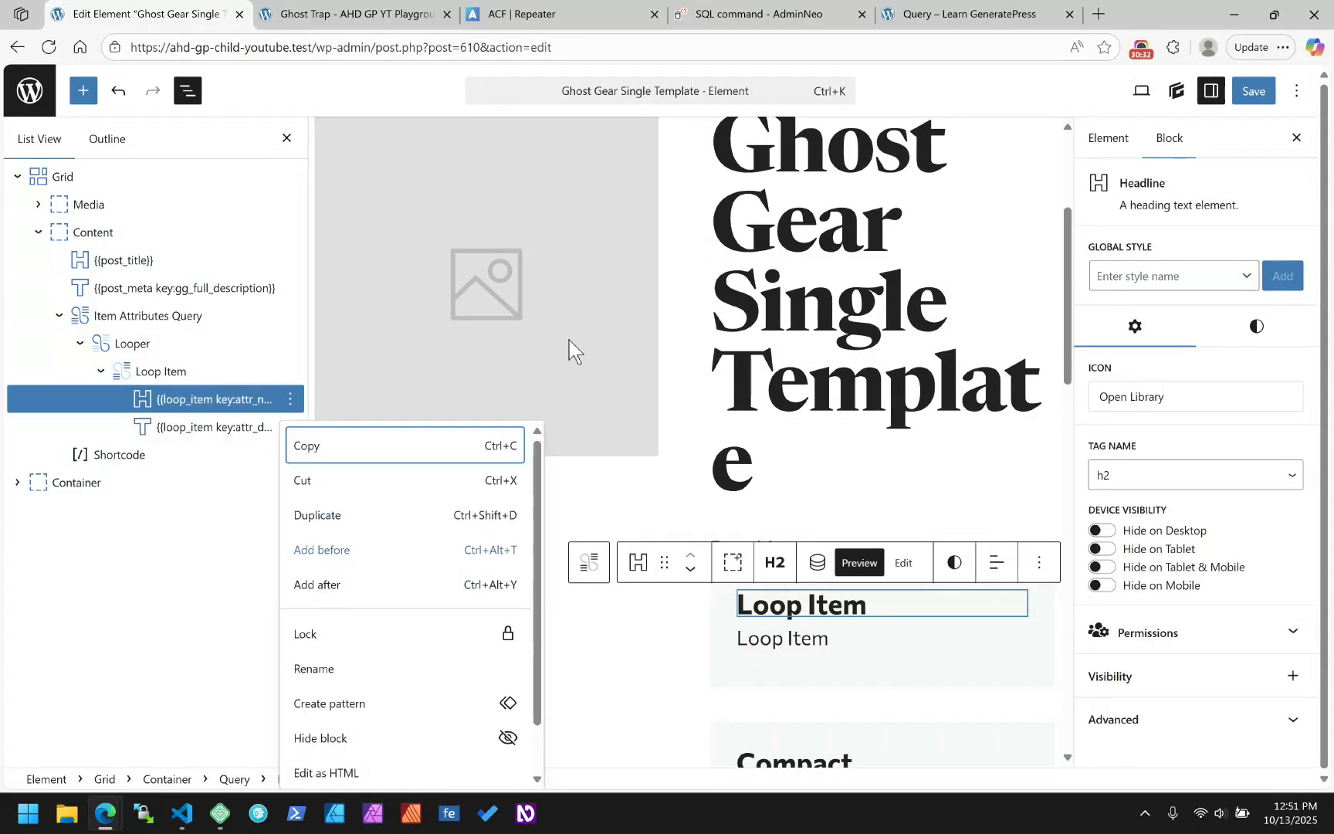
key("ctrl+alt+t")
type("/im")
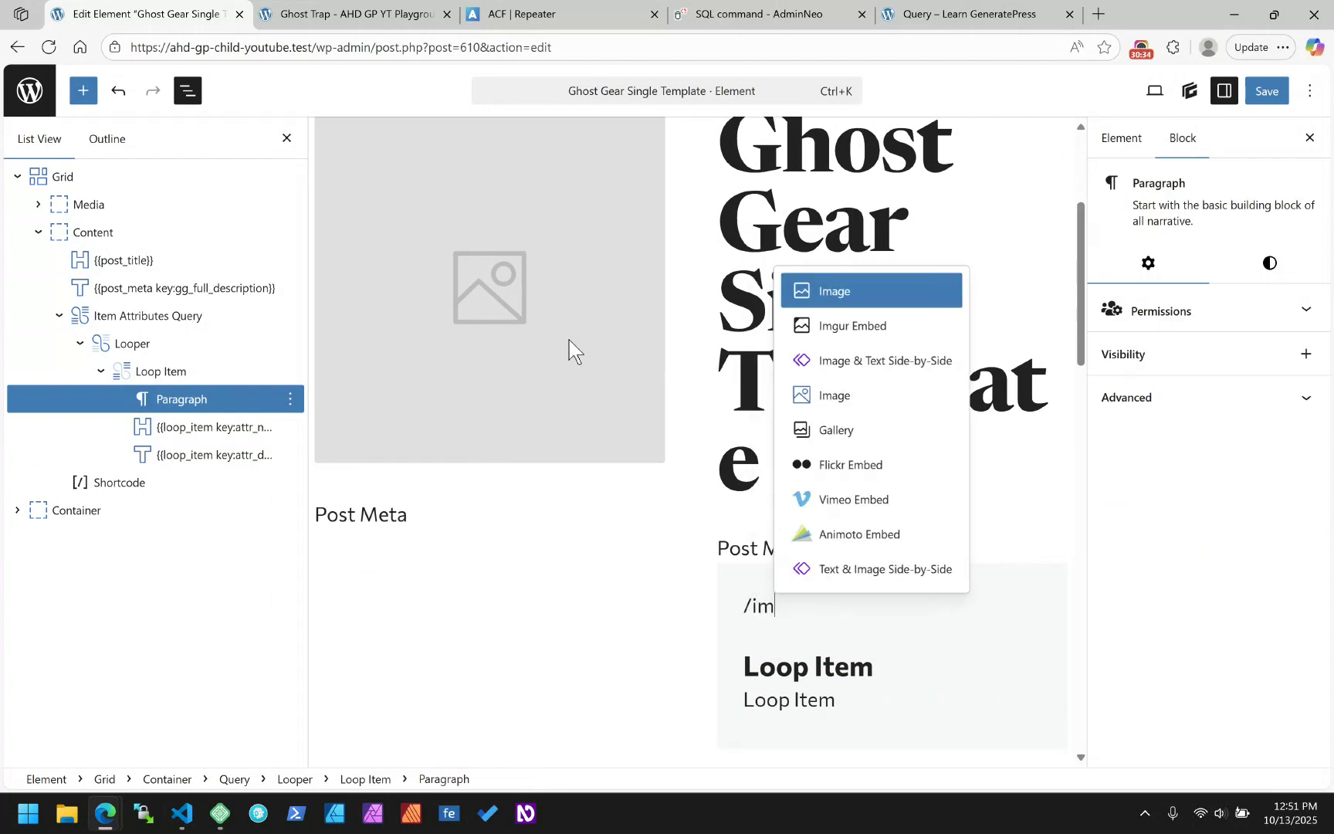
key("Down")
key("Down")
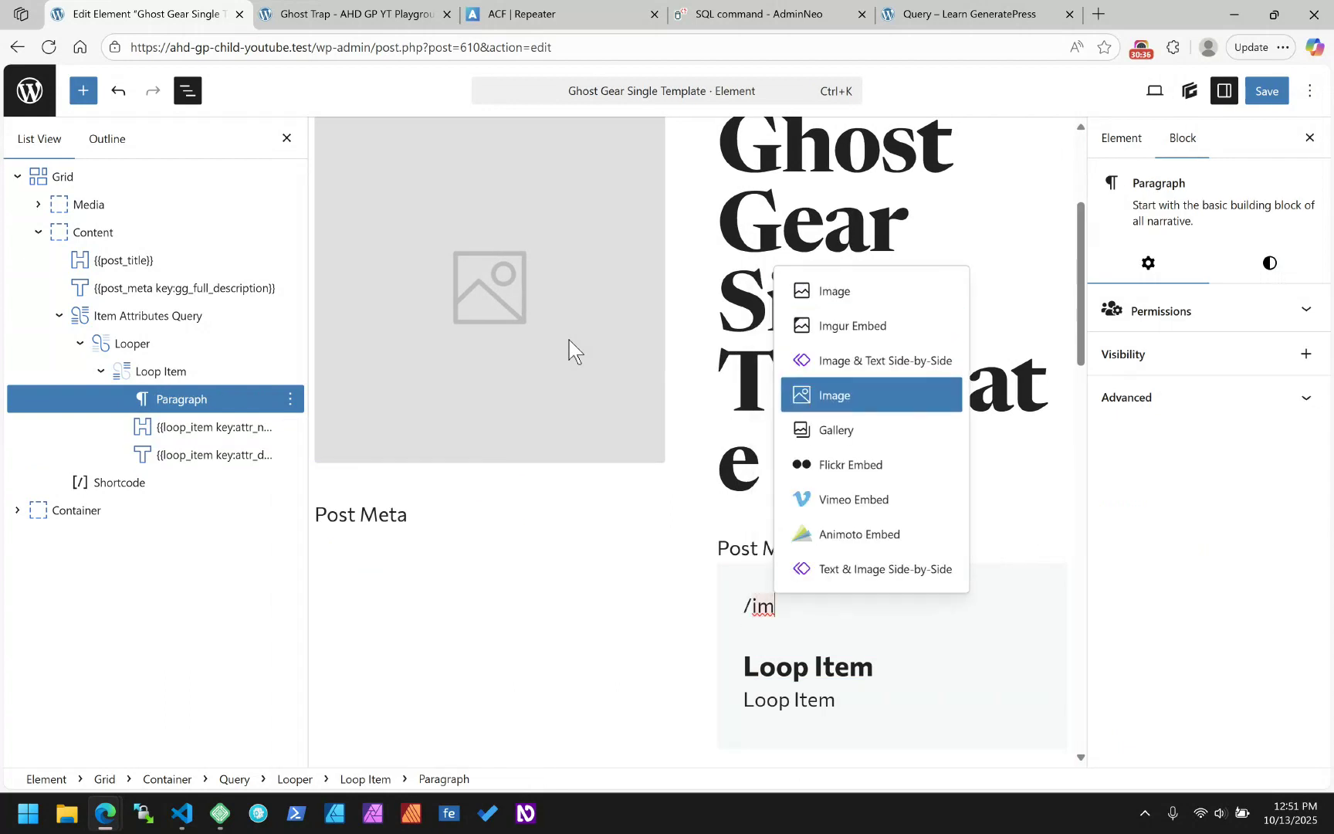
key("Up")
key("Up")
key("Down")
key("Down")
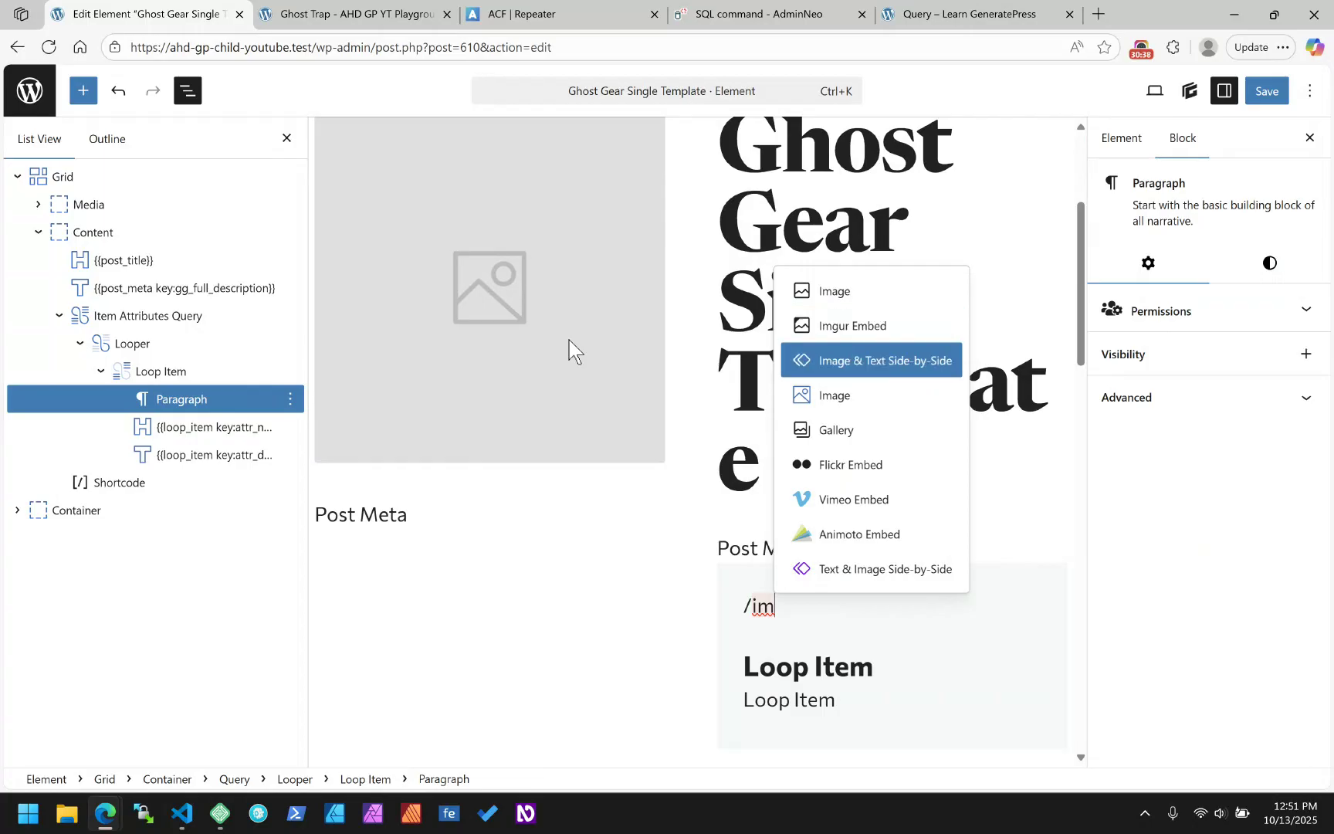
key("Return")
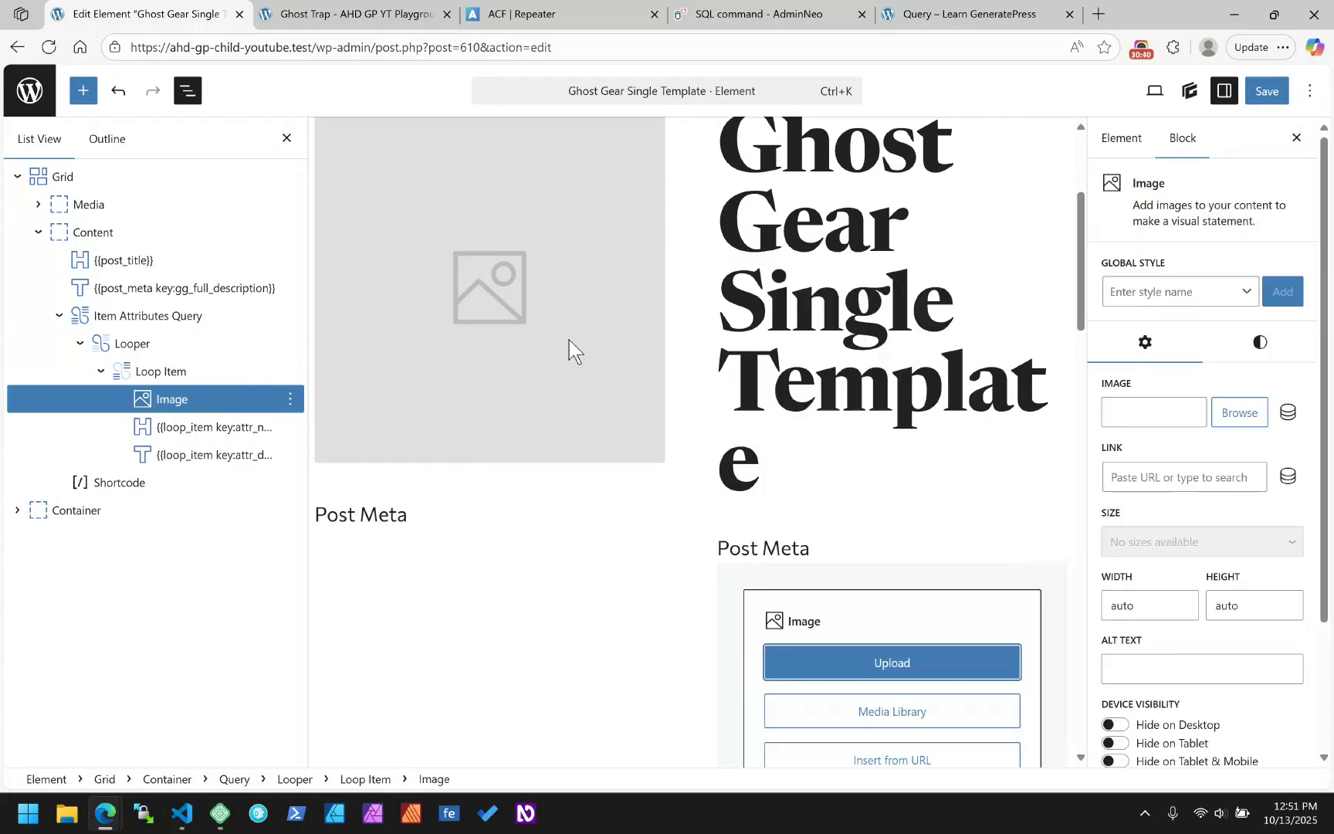
- Set the new image block's source to the Loop Item dynamic tag with meta key attr_img and check the inserted tag
scroll(882, 569, "down", 5)
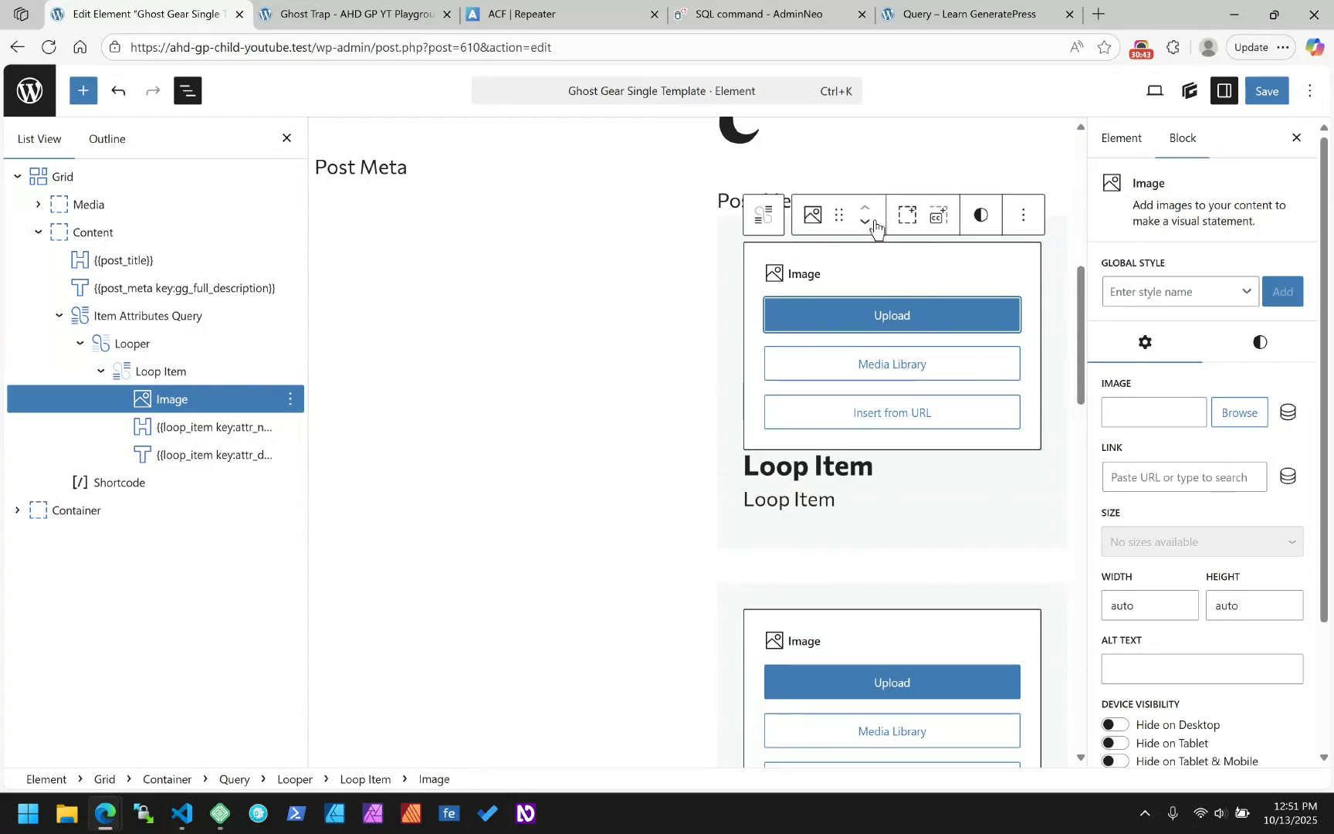
left_click(1288, 413)
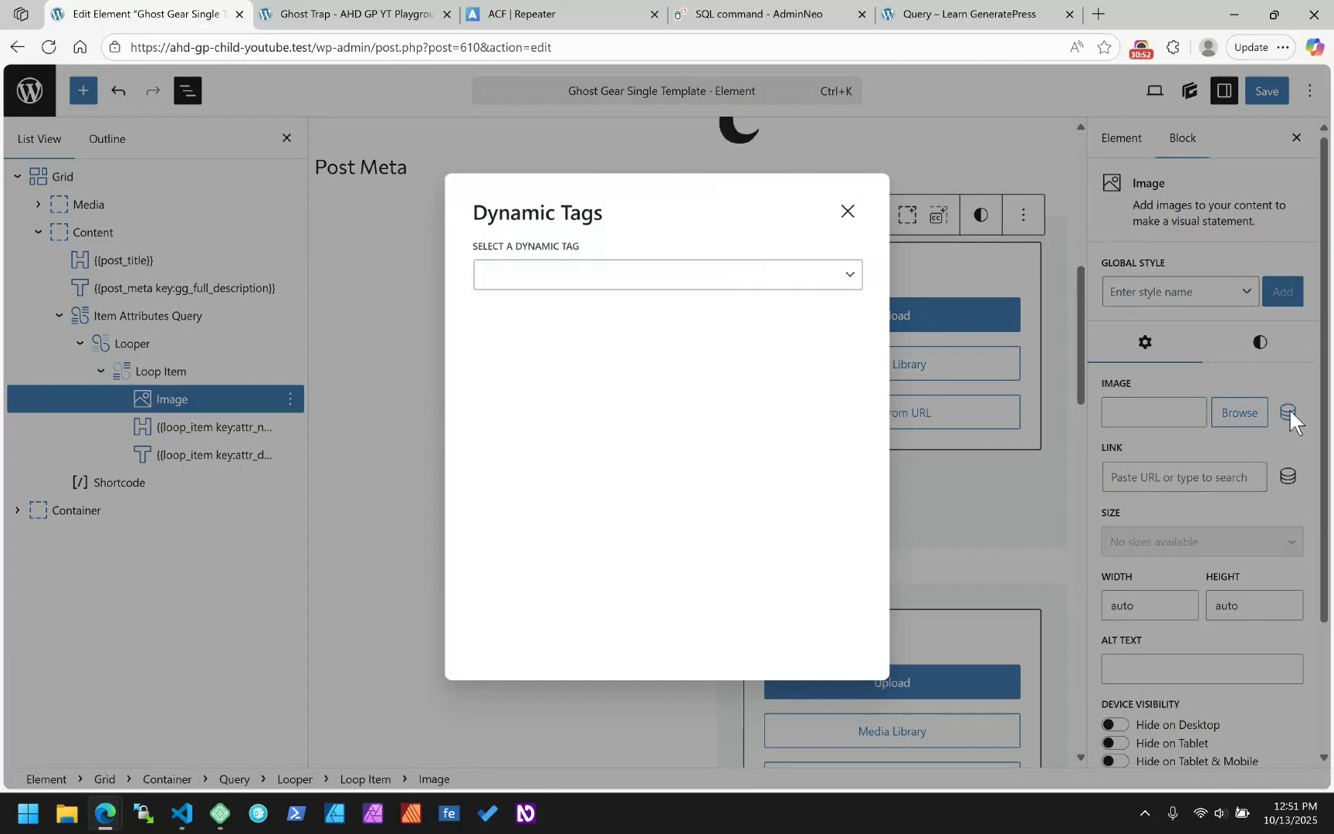
left_click(570, 278)
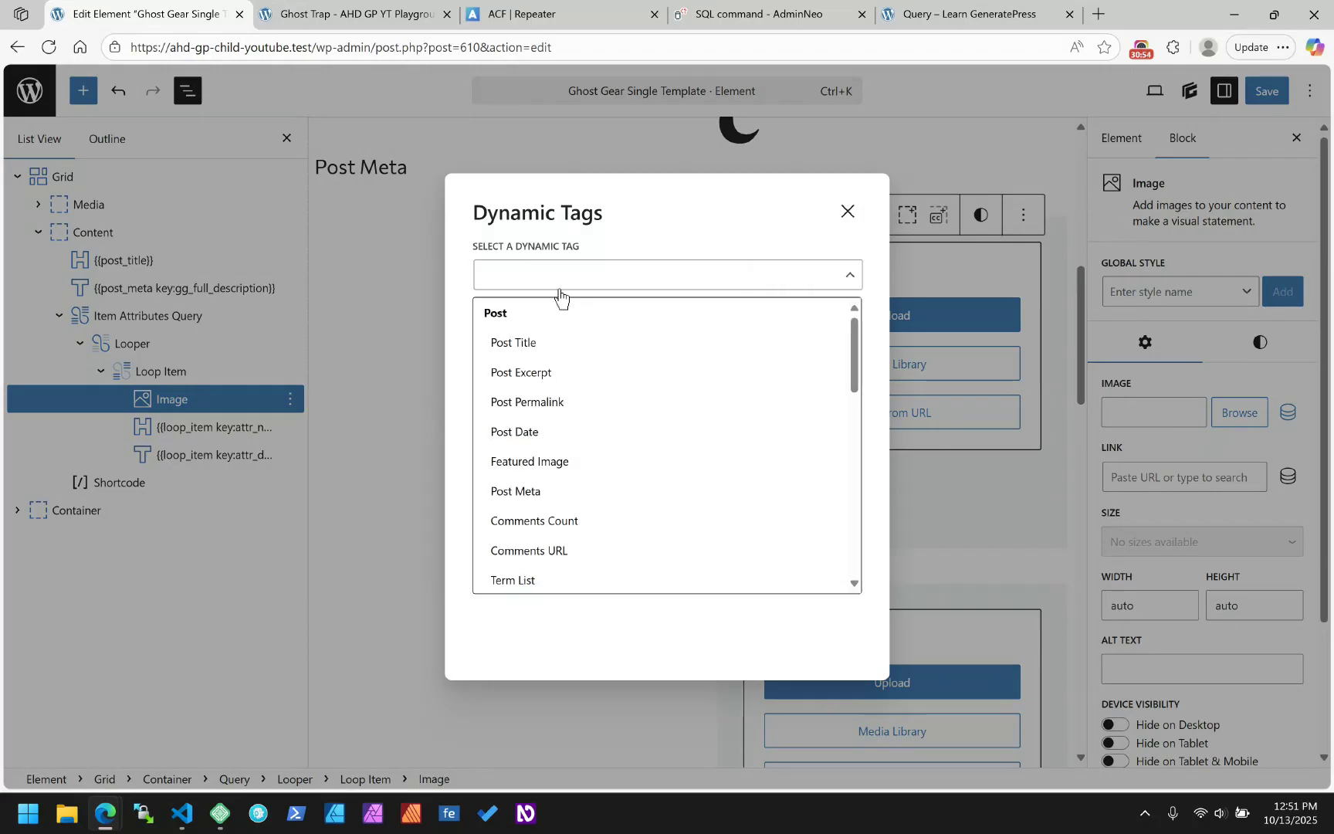
scroll(578, 409, "down", 5)
left_click(526, 579)
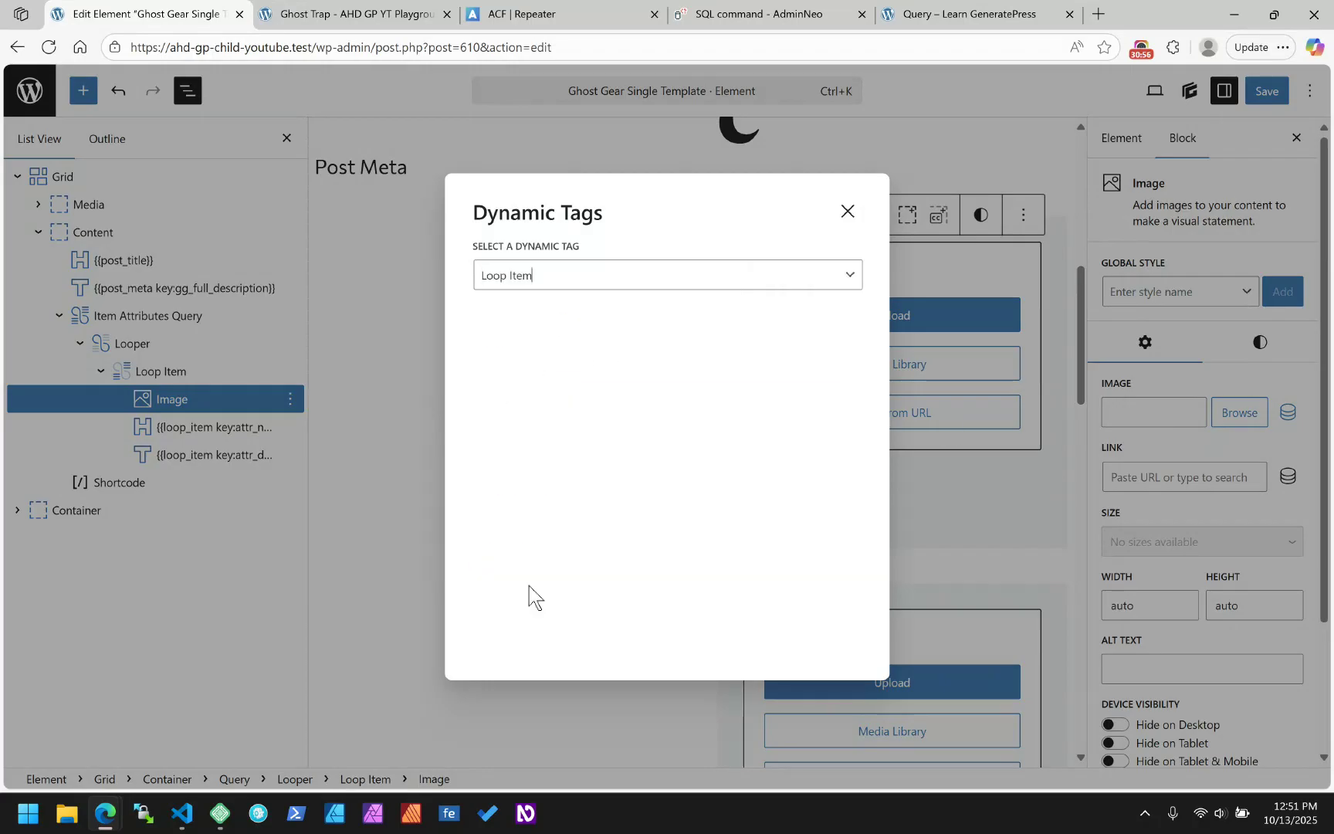
left_click(590, 370)
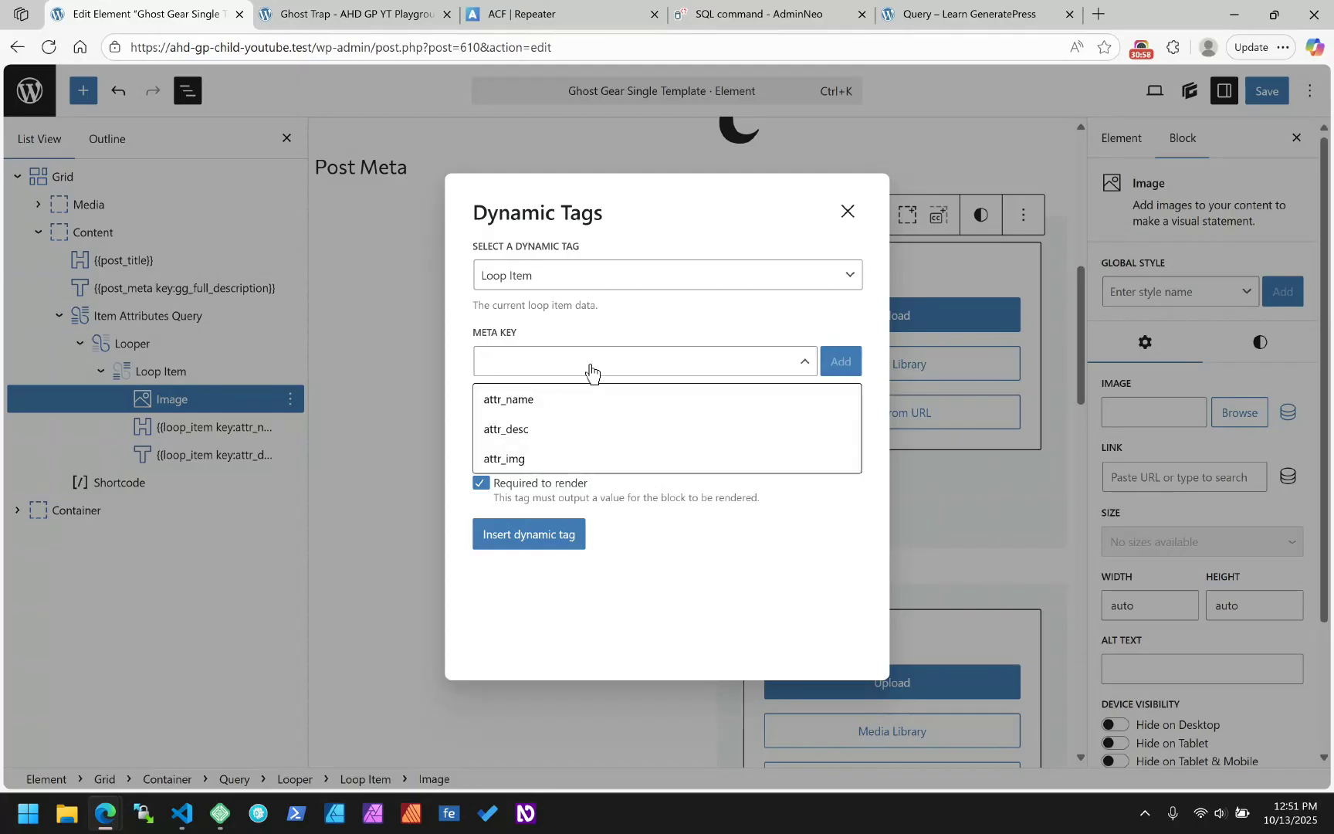
left_click(502, 461)
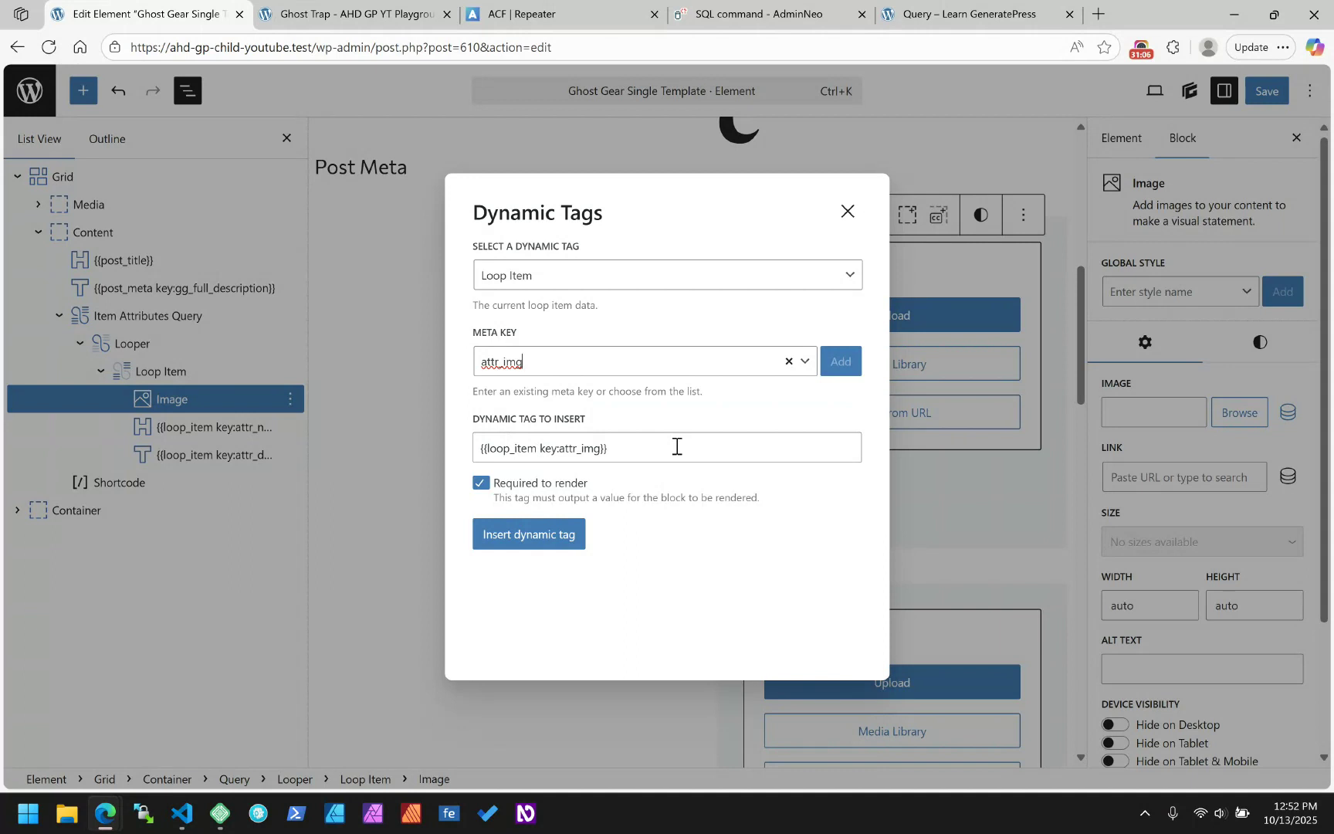
left_click(529, 542)
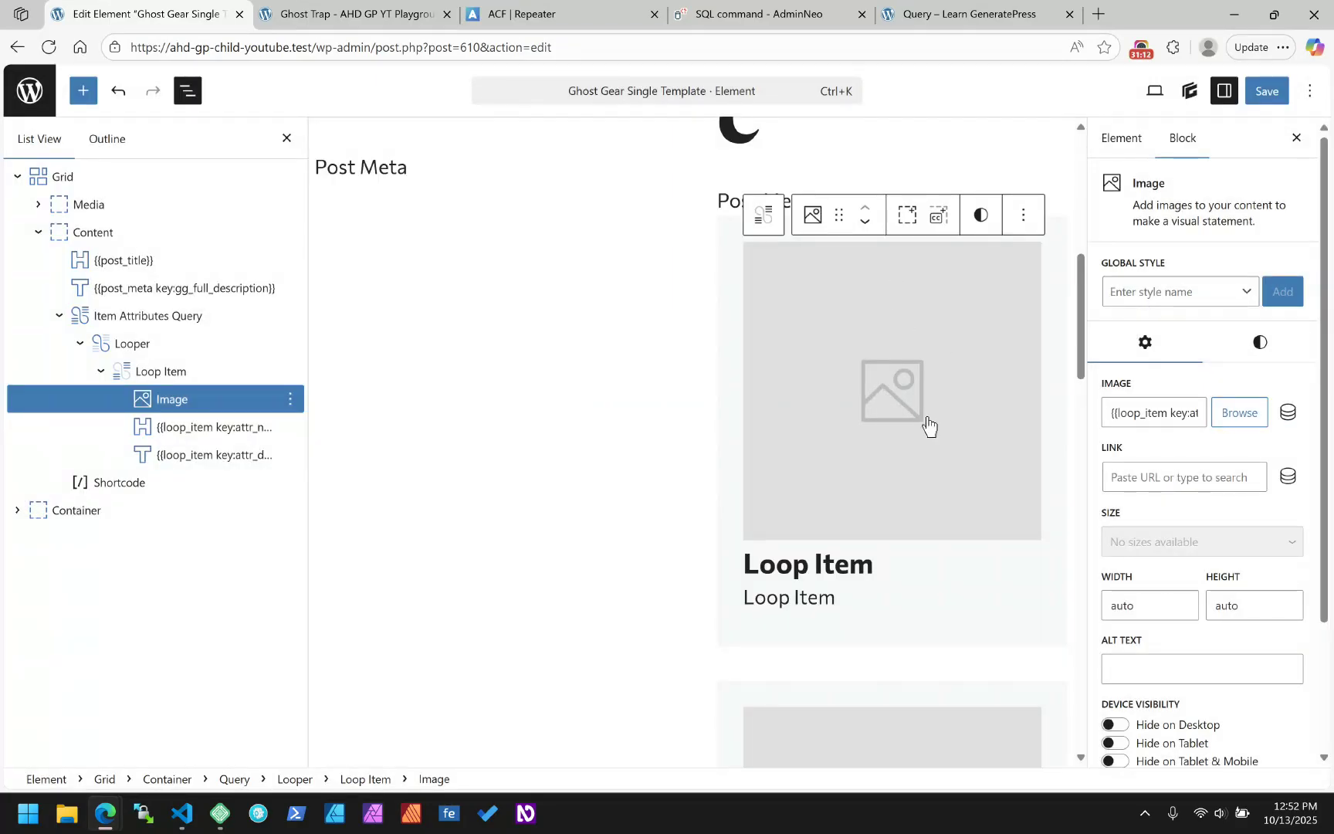
left_click(1172, 413)
left_click_drag(1188, 412, 1230, 417)
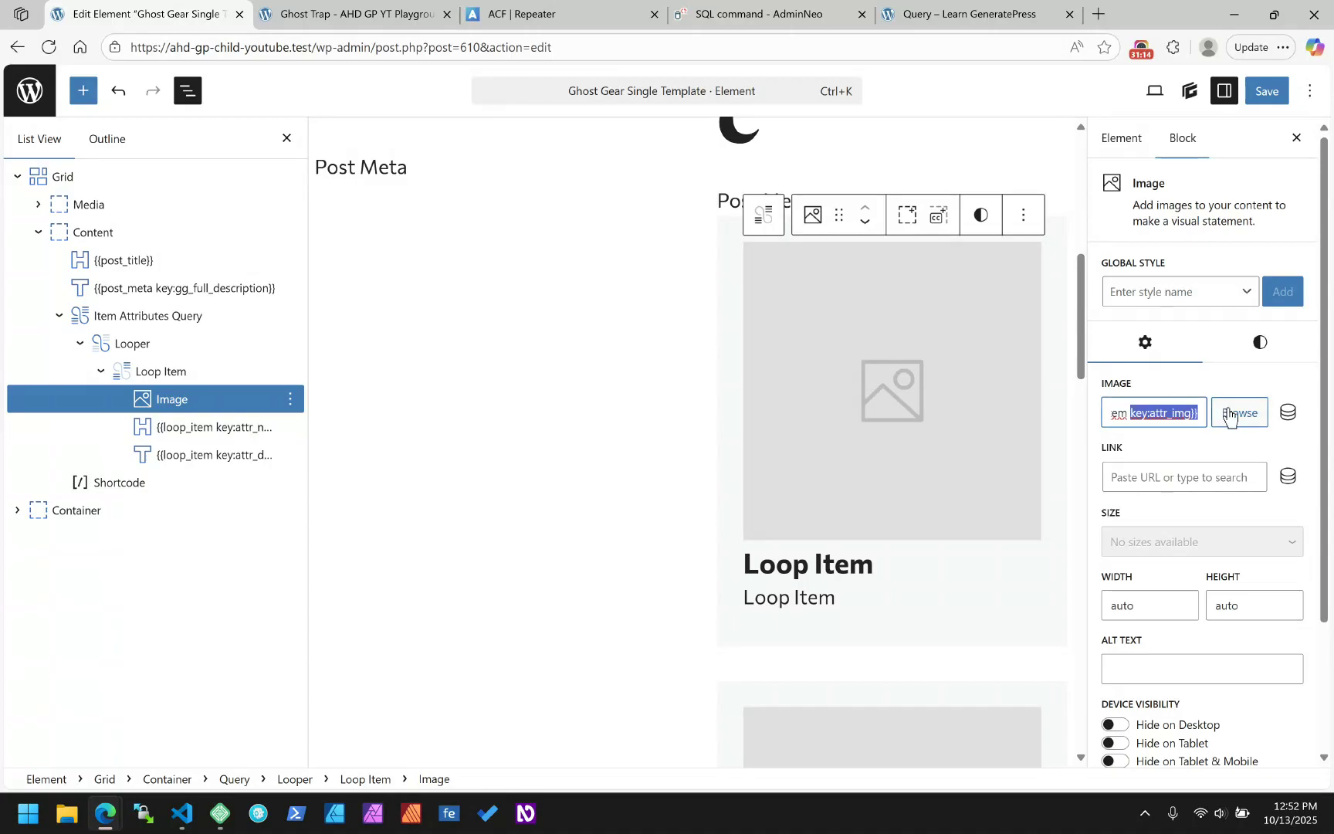
left_click(841, 369)
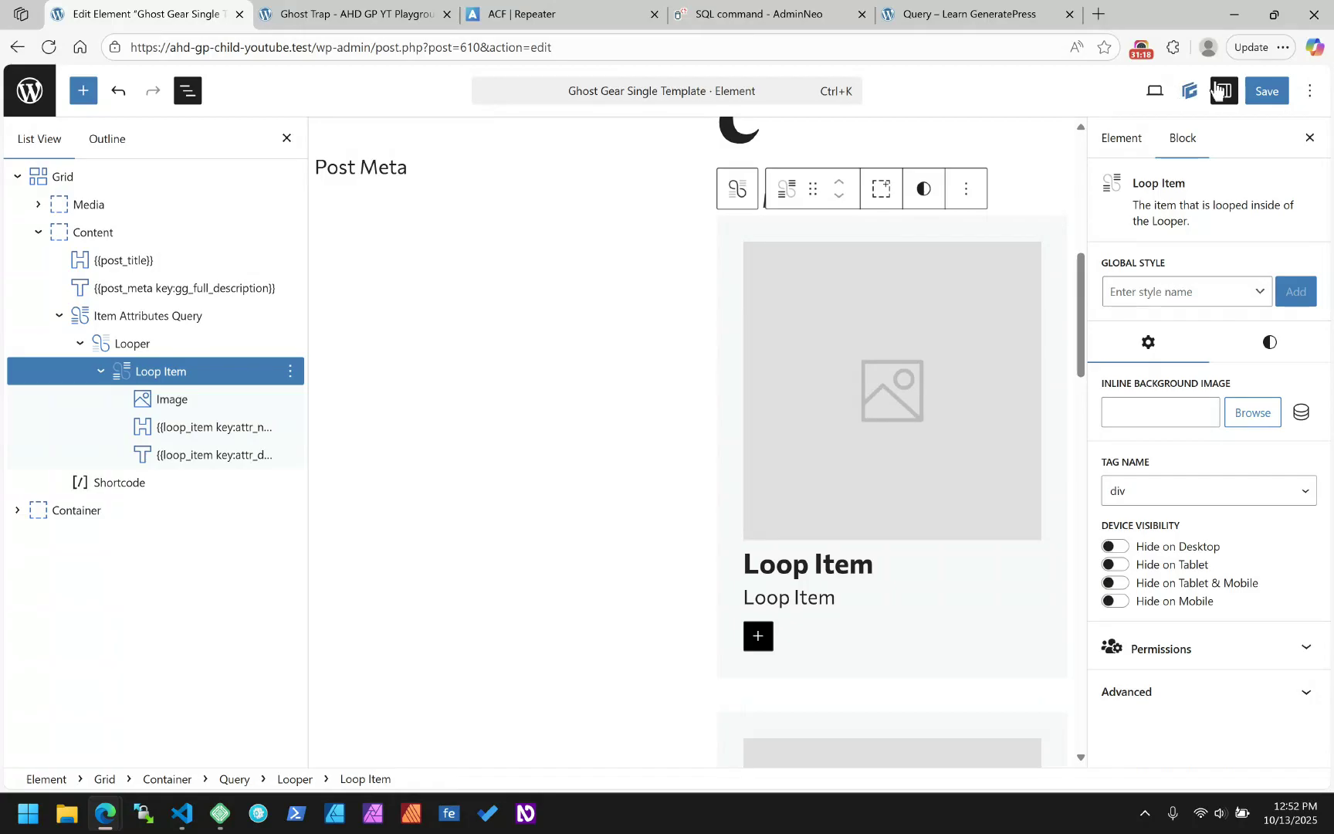
- Save the template element and check the attribute cards and the attr_img array on the reloaded Ghost Trap page
left_click(1267, 91)
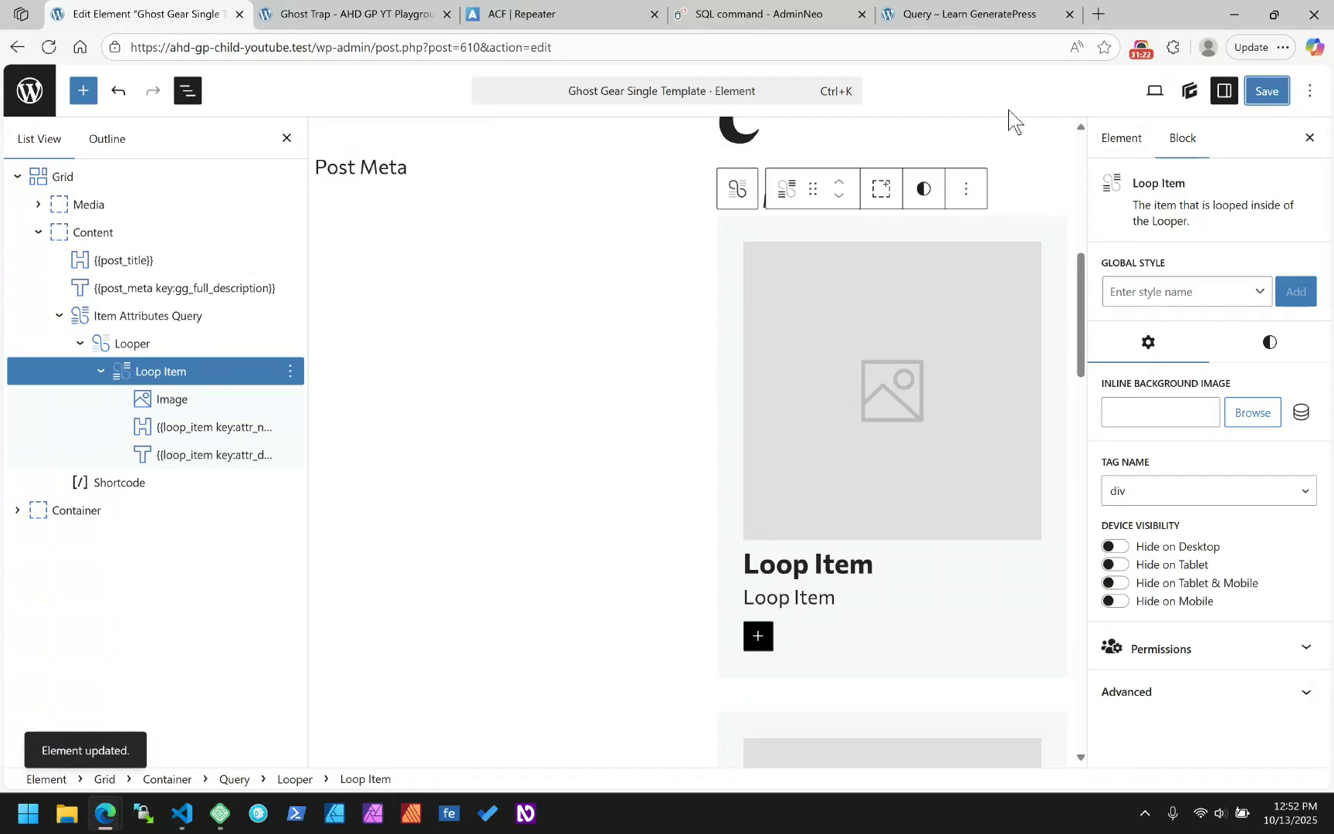
left_click(319, 15)
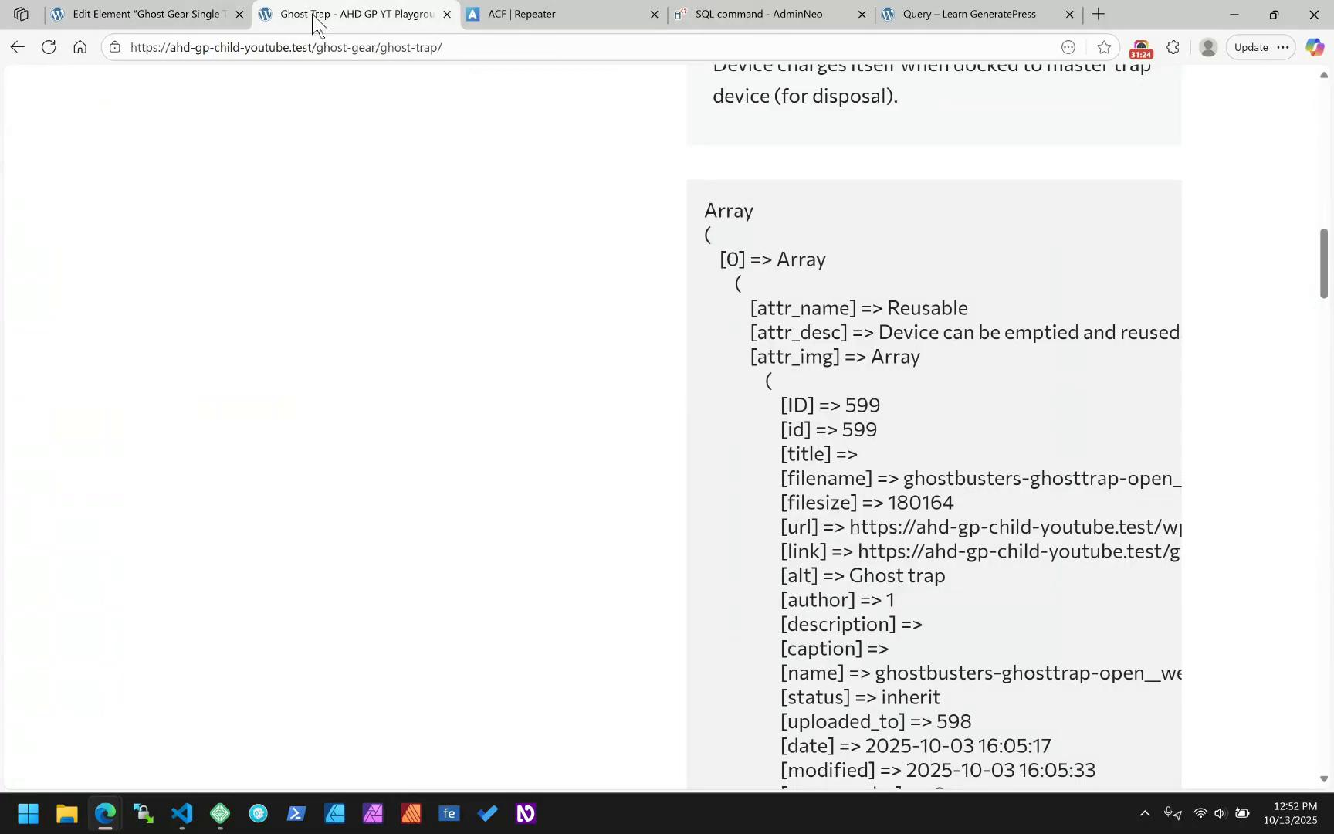
left_click(48, 47)
scroll(847, 463, "down", 1)
double_click(802, 443)
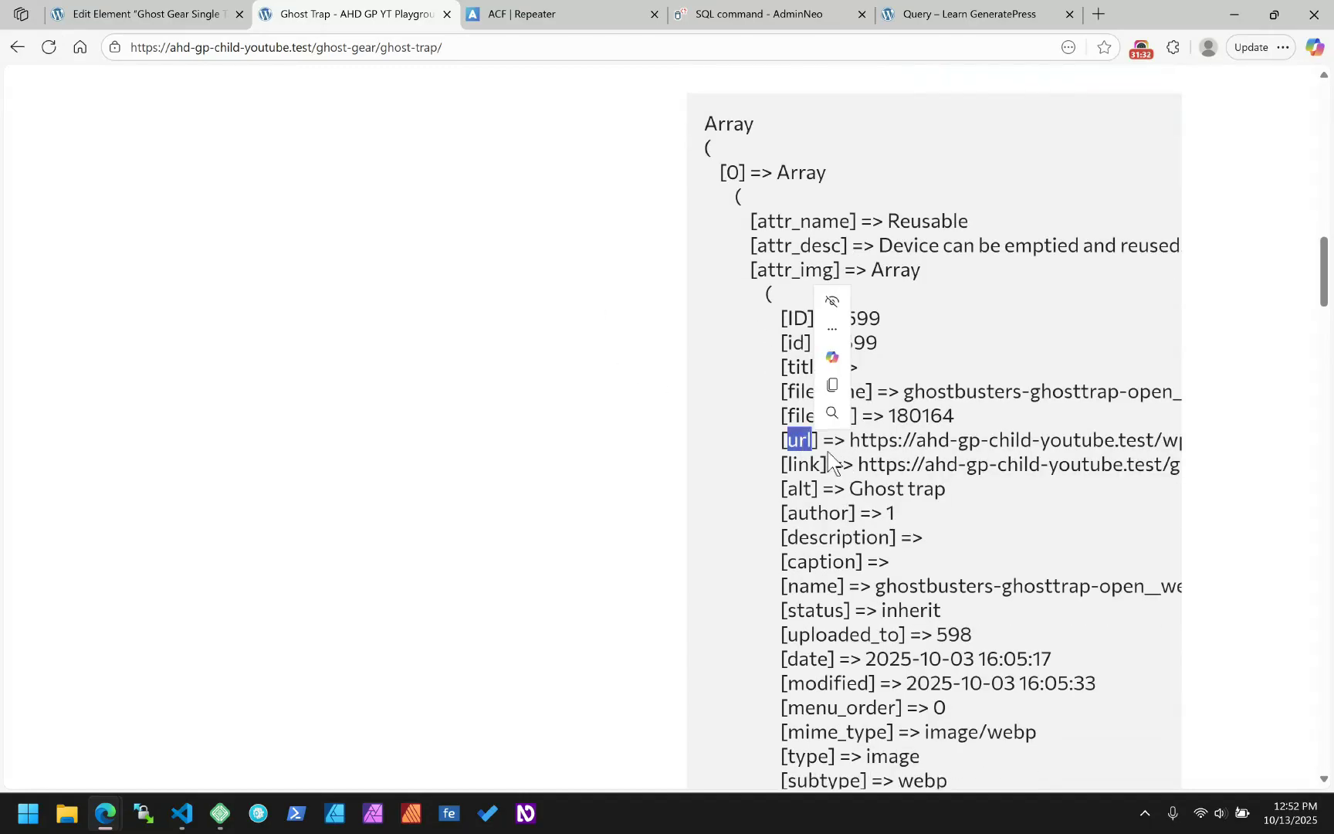
left_click(1031, 430)
scroll(1031, 431, "up", 8)
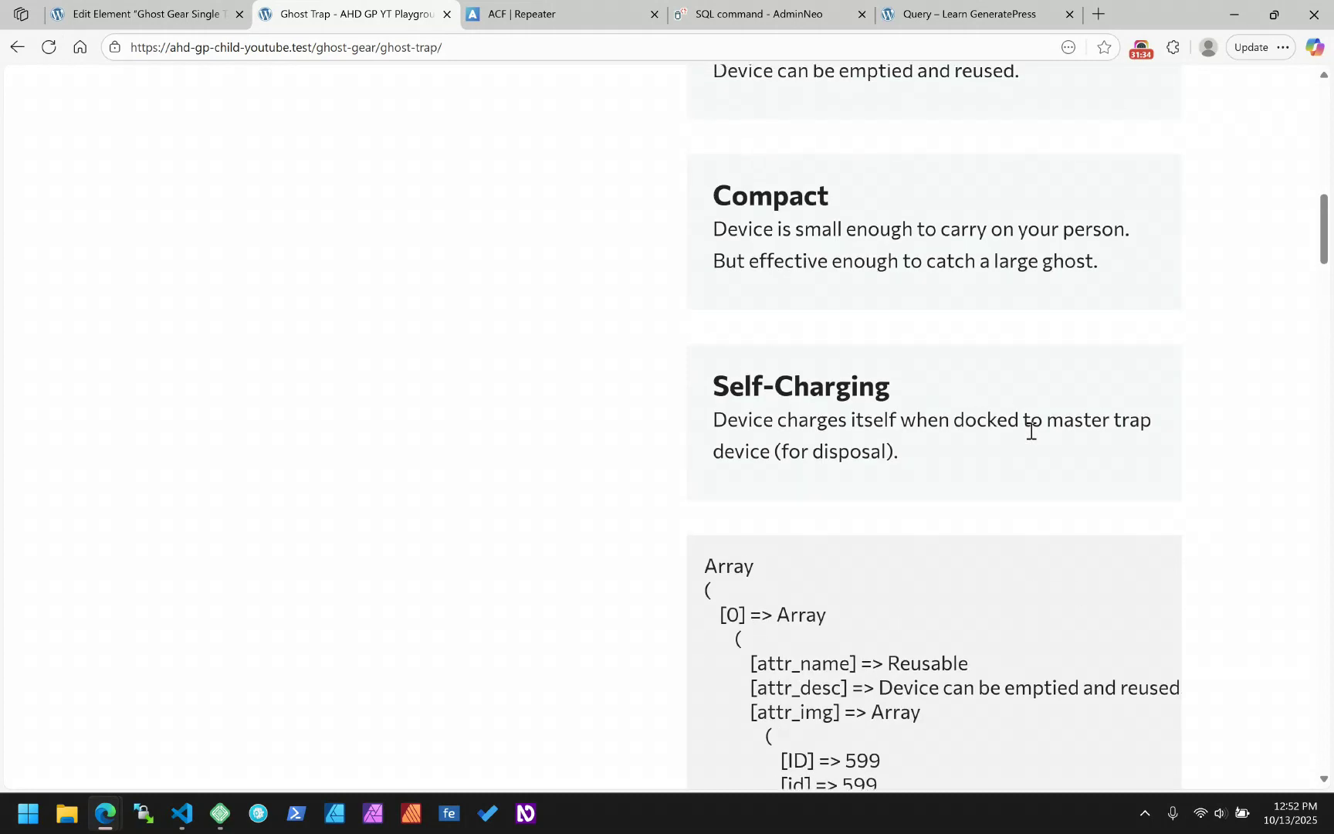
- Open the image block's dynamic tag settings in the template and place the text cursor after attr_img in the tag
left_click(146, 13)
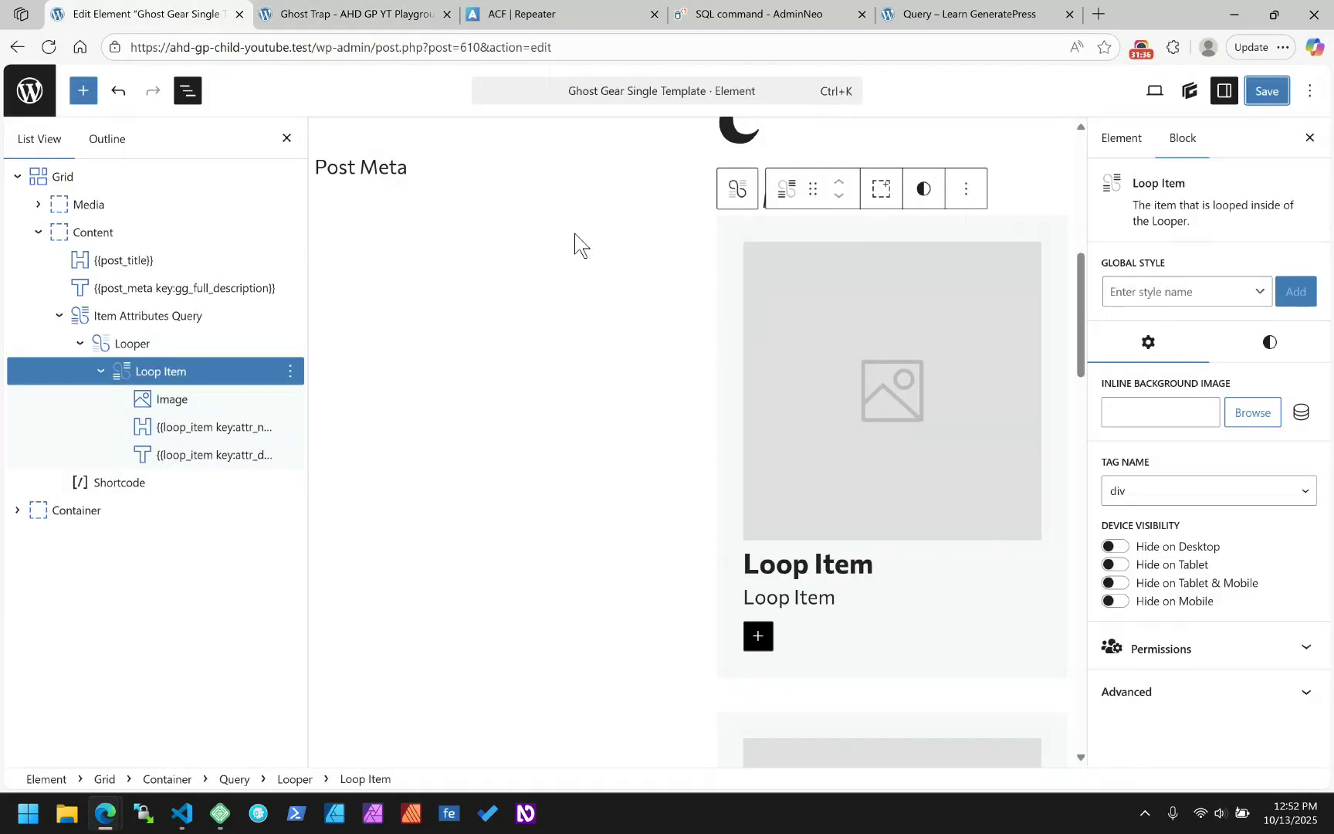
left_click(942, 412)
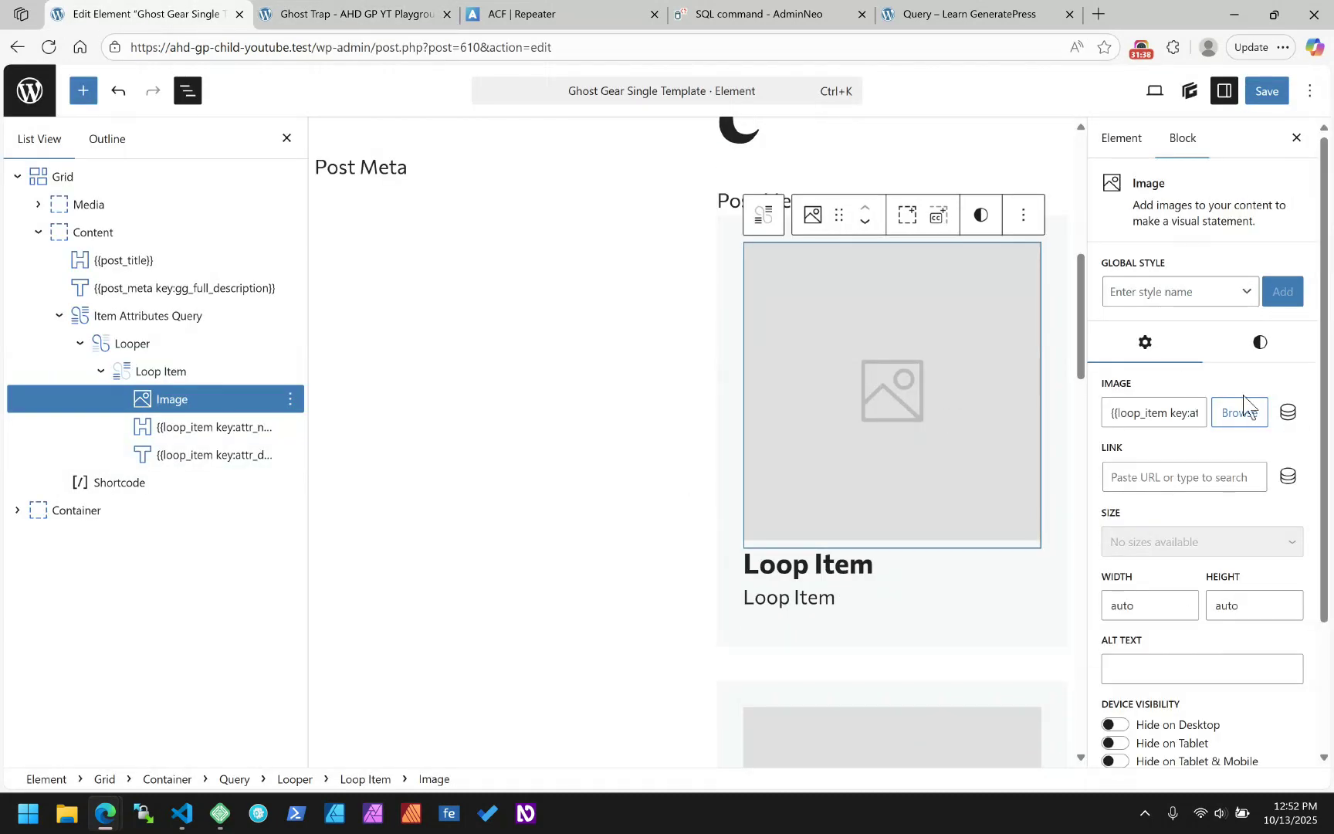
left_click(1288, 413)
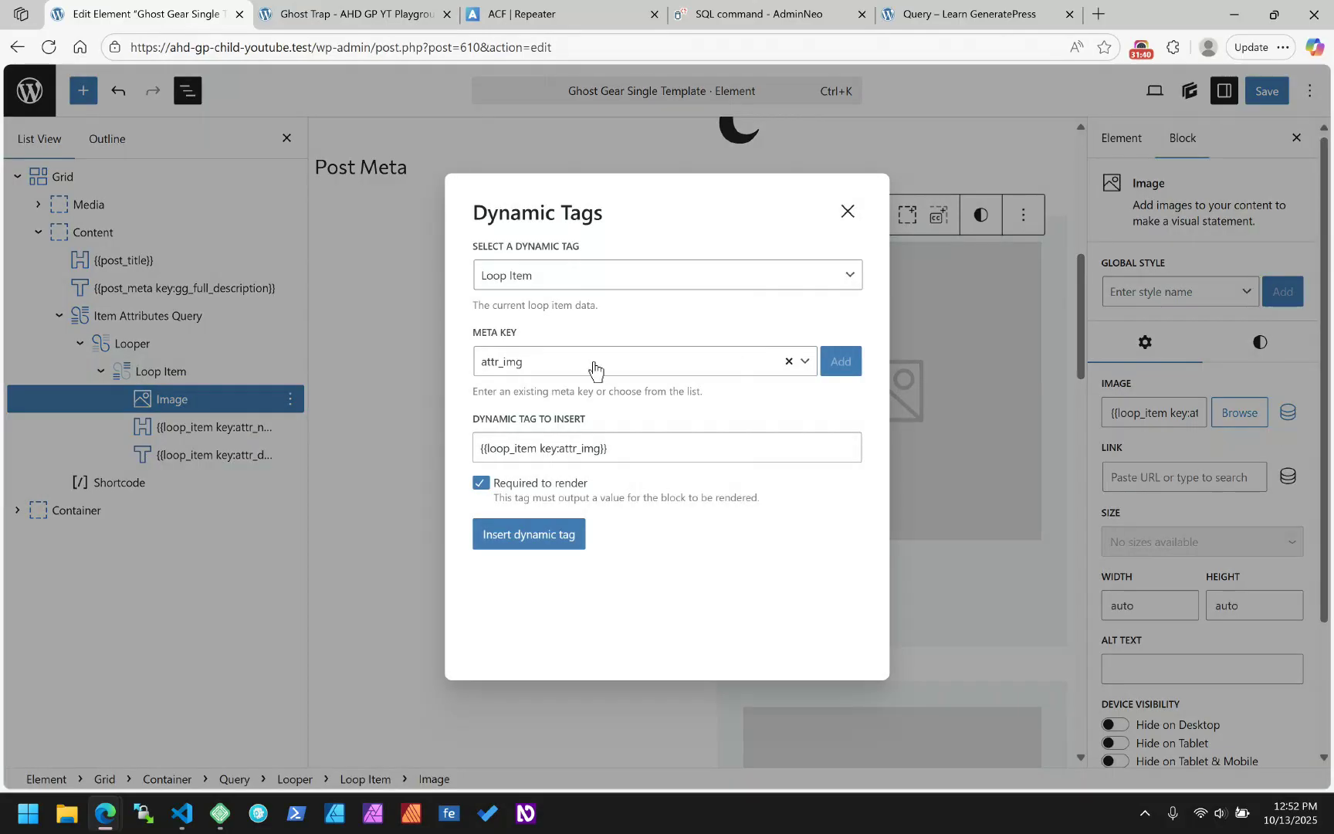
left_click(630, 368)
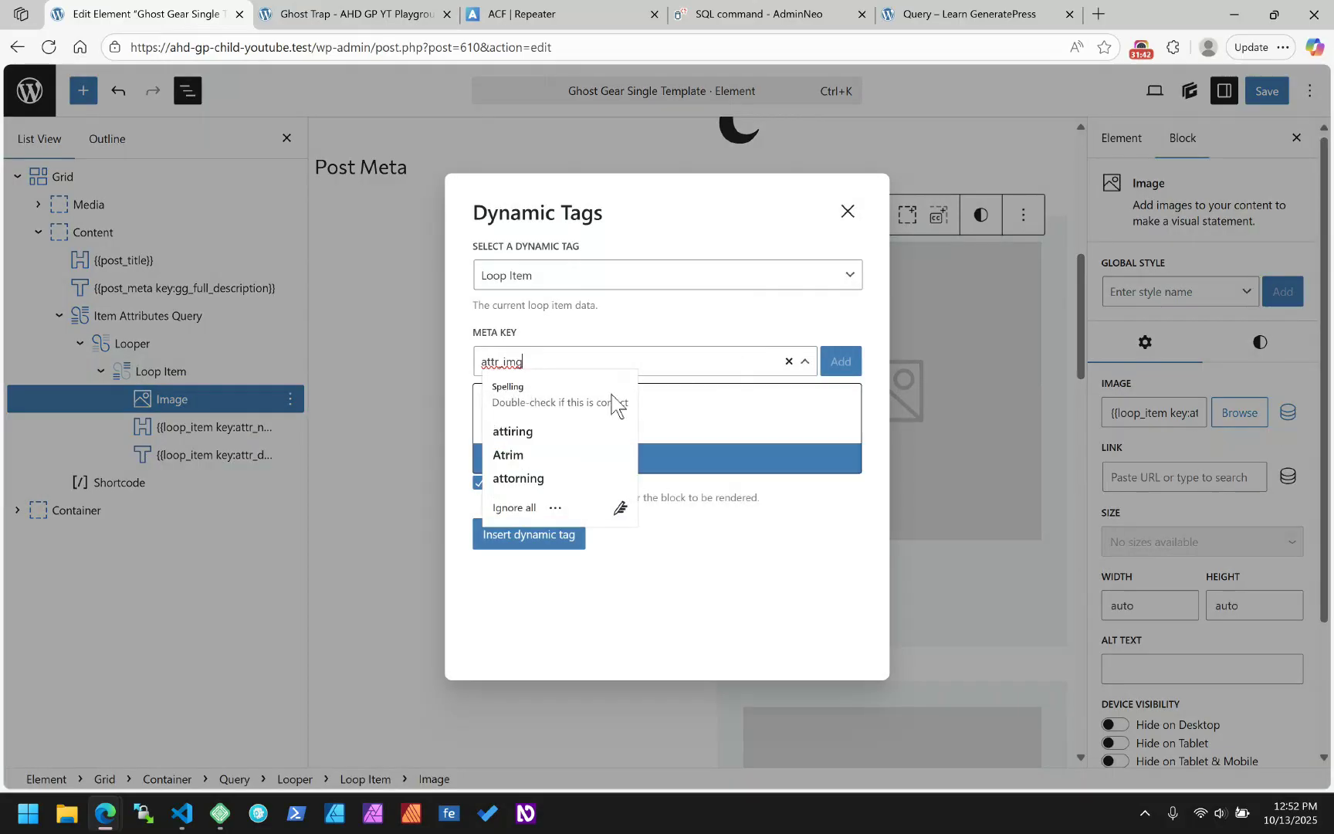
left_click(767, 615)
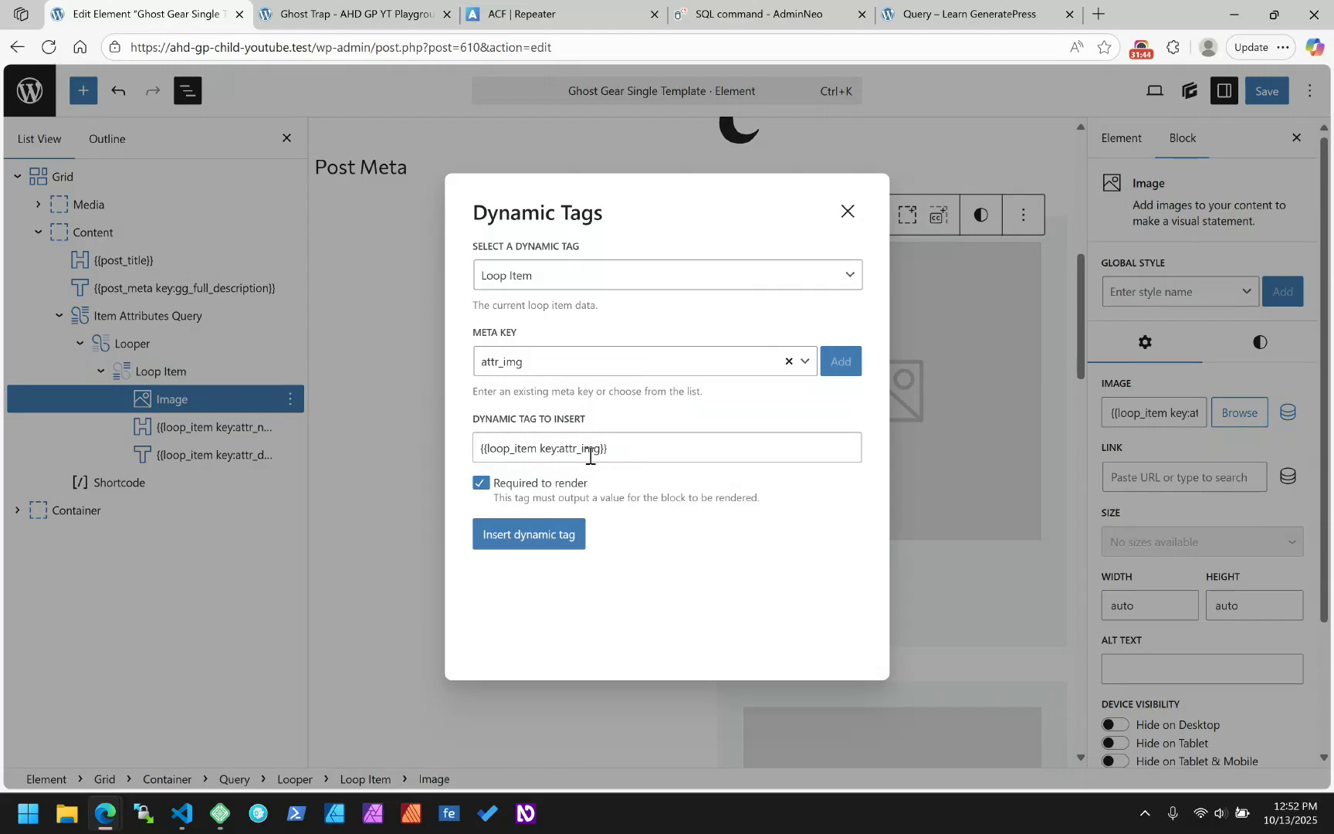
left_click(600, 453)
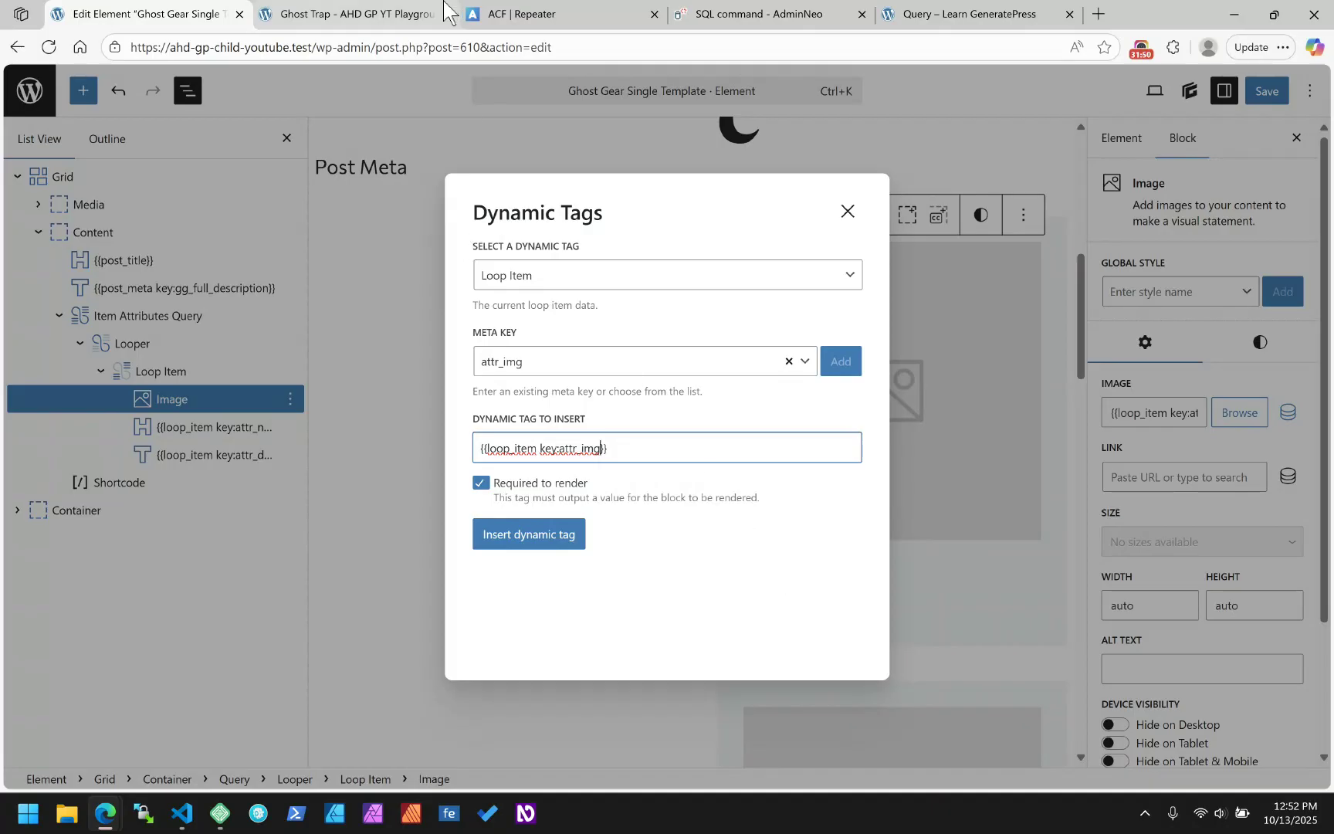
- Reload the Ghost Trap page and examine which keys the attr_img array offers
left_click(388, 14)
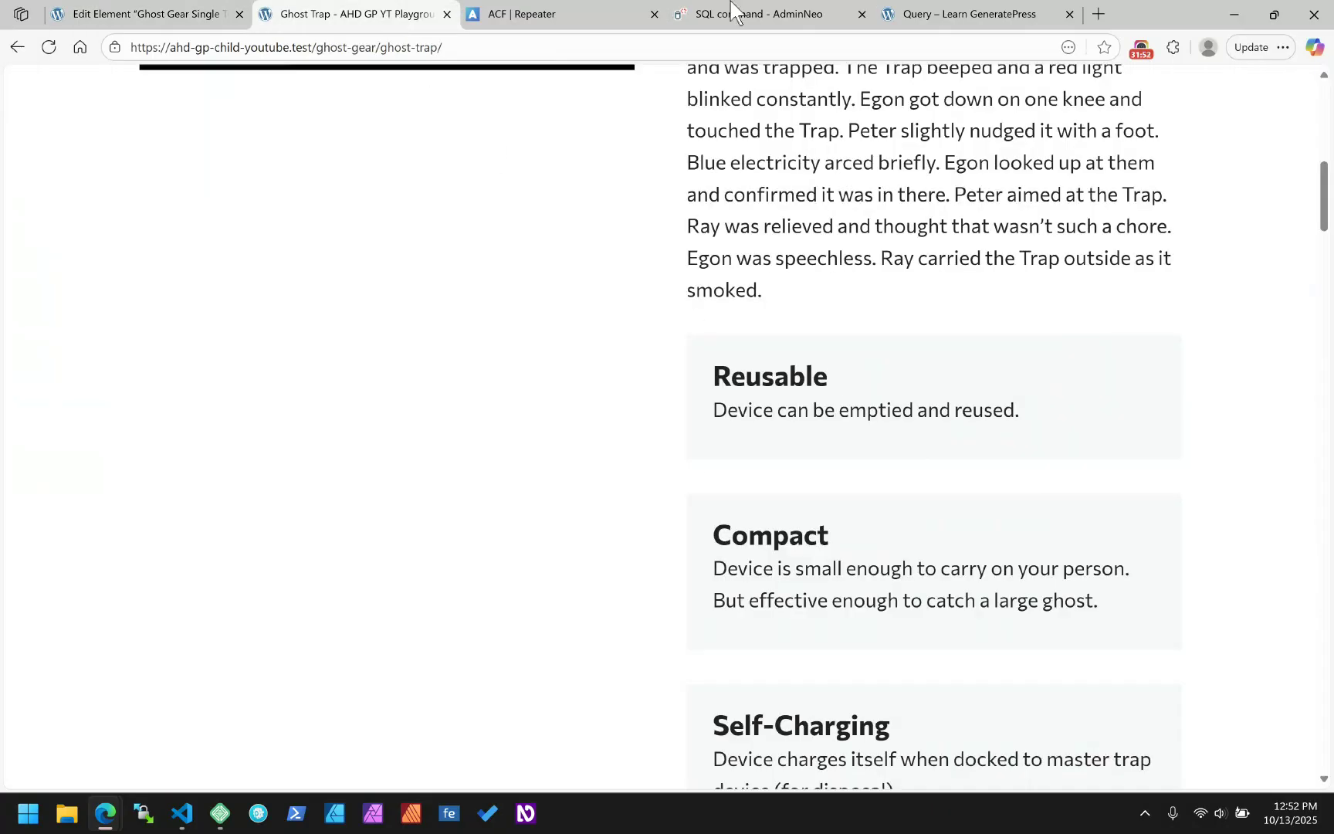
key("F5")
scroll(629, 384, "up", 6)
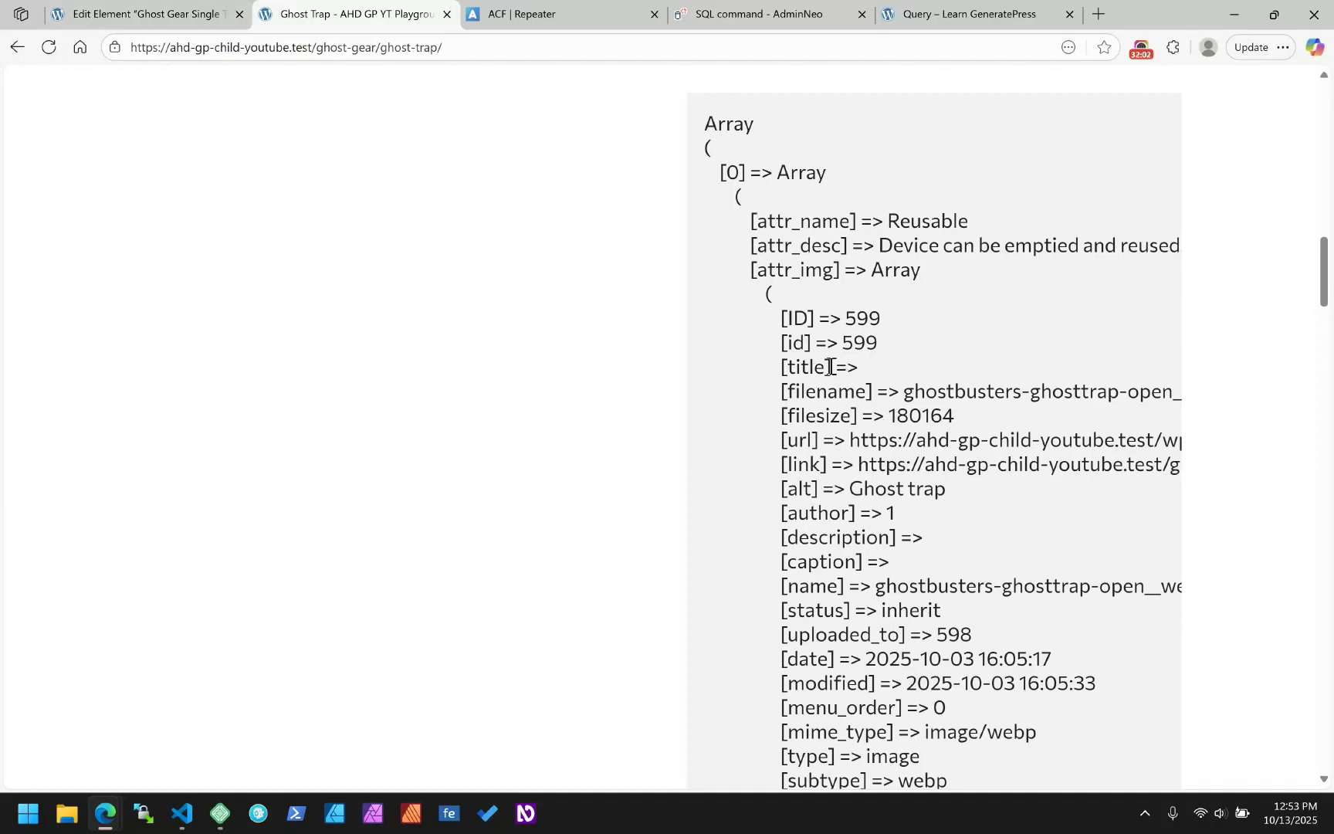
left_click(203, 14)
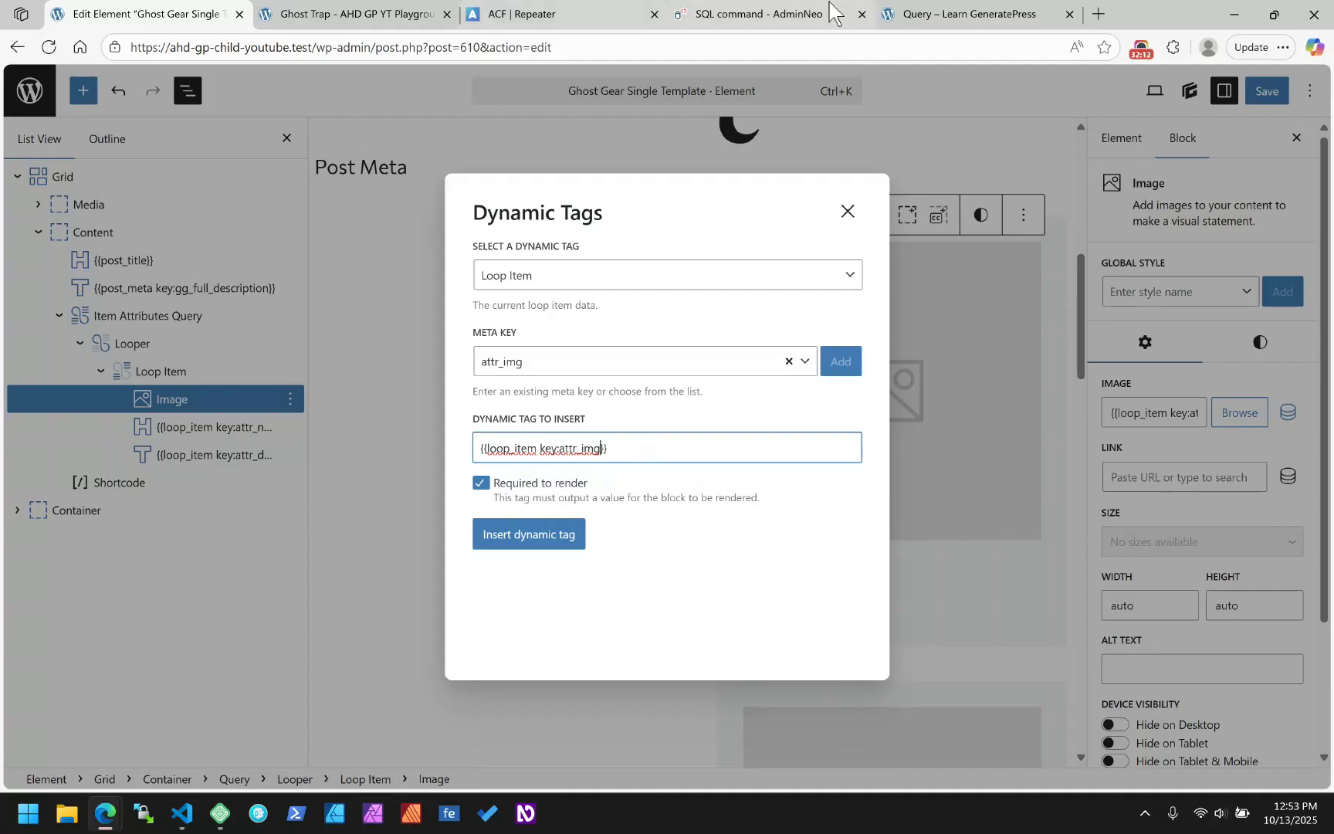
- Look through the GenerateBlocks Query block documentation for guidance on using post meta in loop items
left_click(965, 14)
scroll(535, 293, "up", 10)
scroll(785, 516, "down", 1)
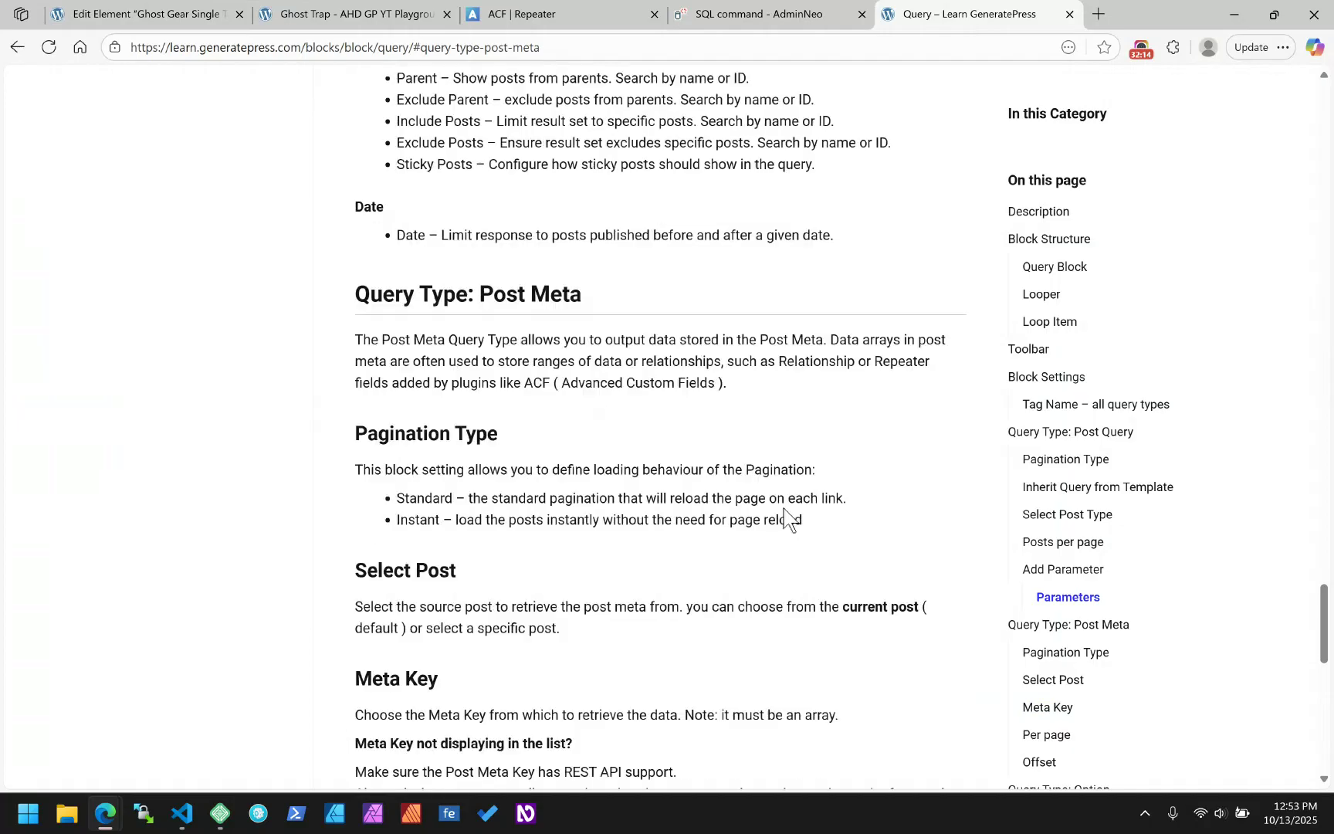
scroll(1091, 539, "down", 12)
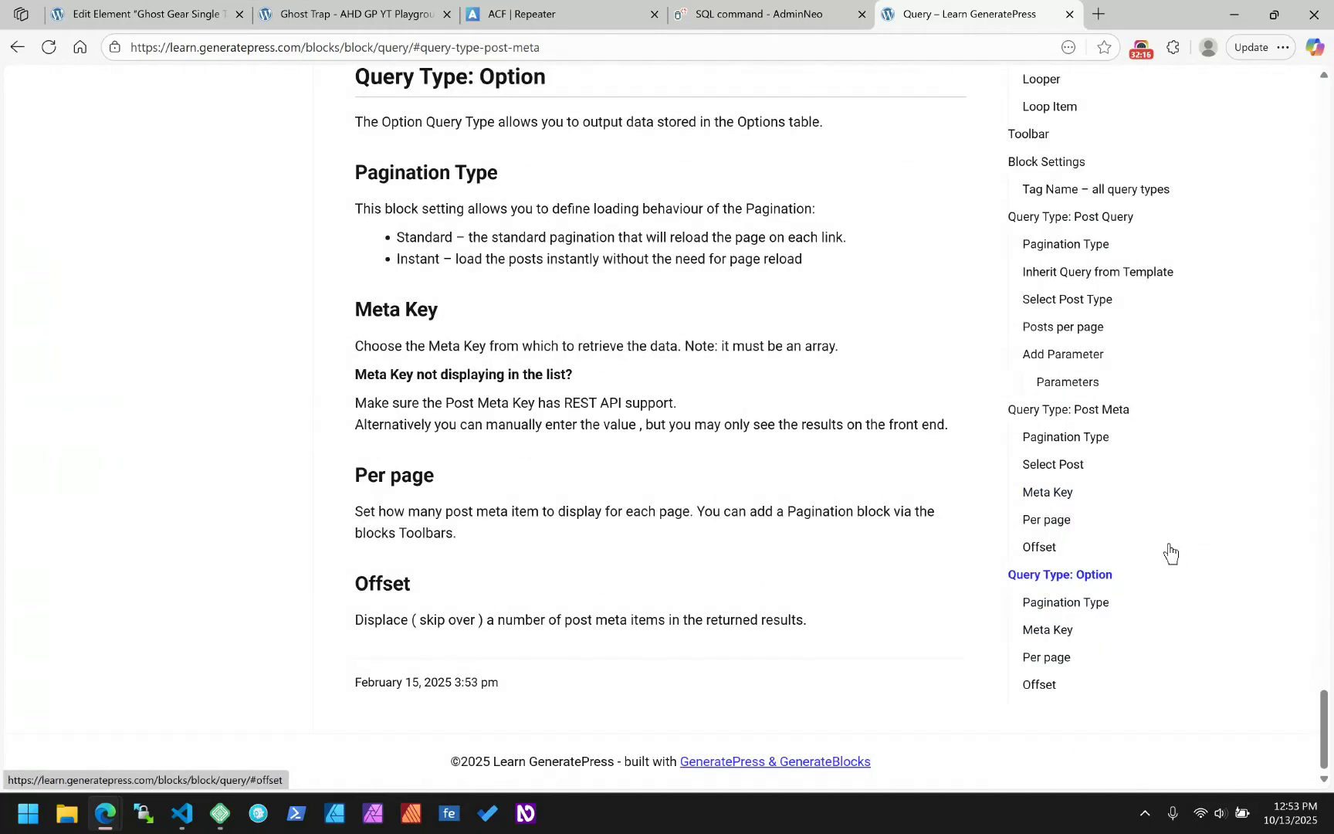
scroll(1090, 595, "up", 14)
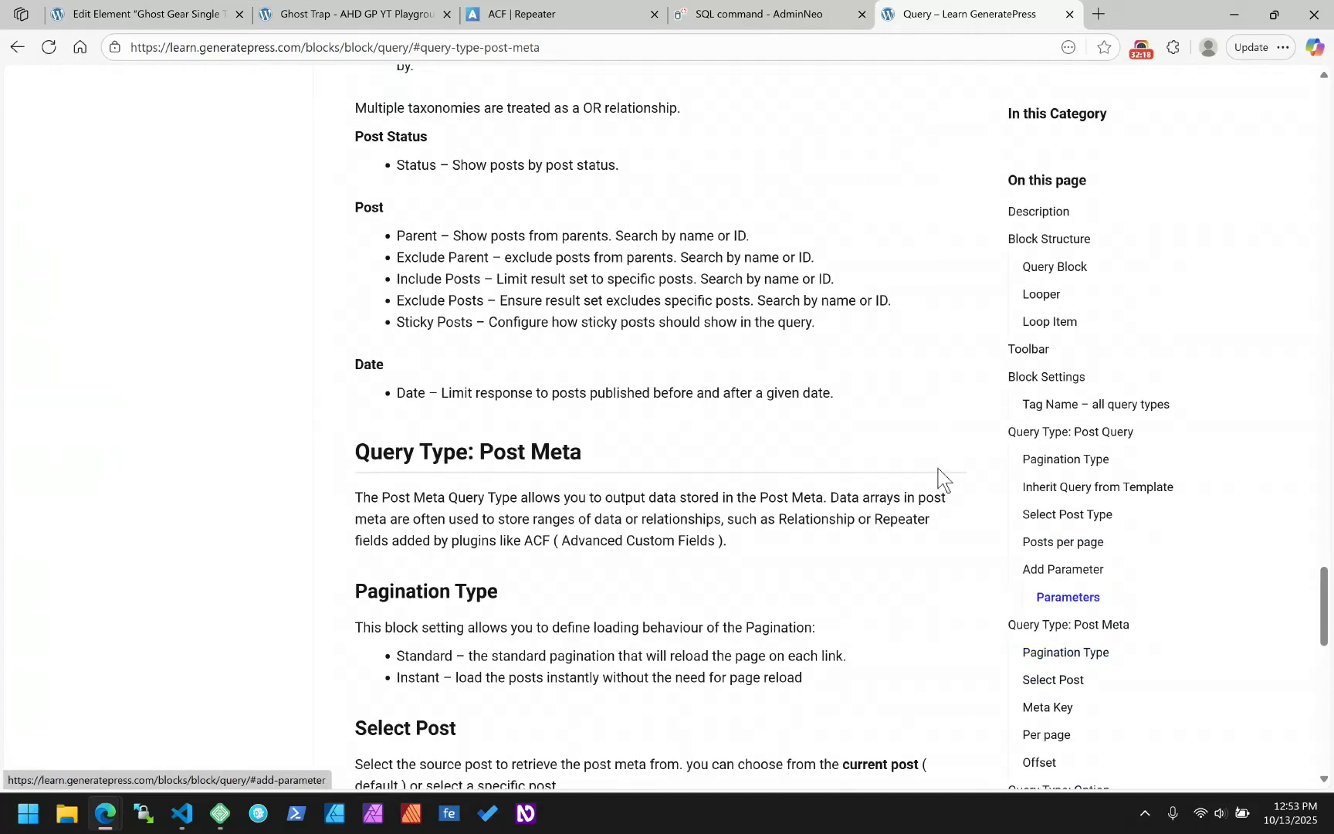
scroll(726, 207, "up", 20)
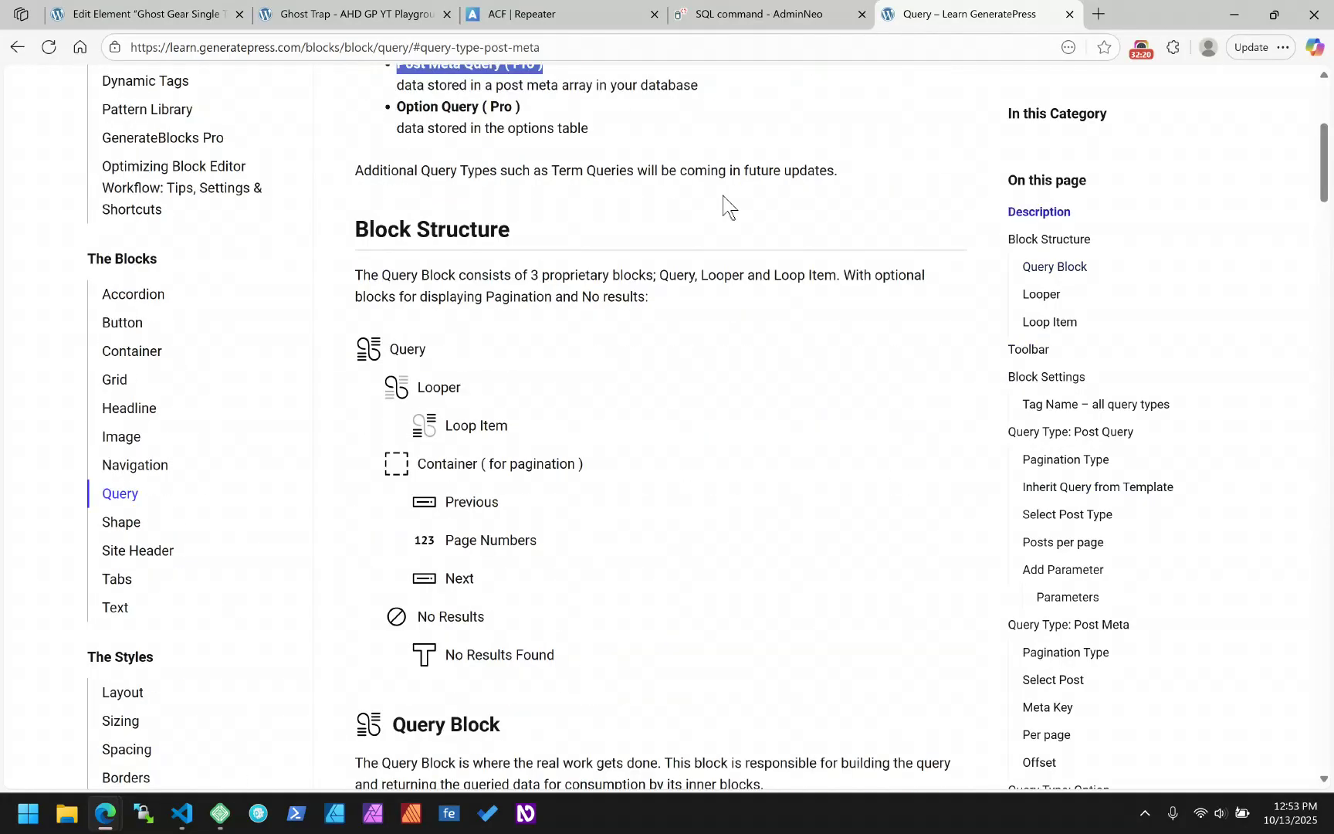
scroll(726, 207, "up", 5)
- Open the Loop Item tag's documentation from the Dynamic Tags guide and review its syntax, settings and examples
left_click(137, 207)
type("dynamic tag")
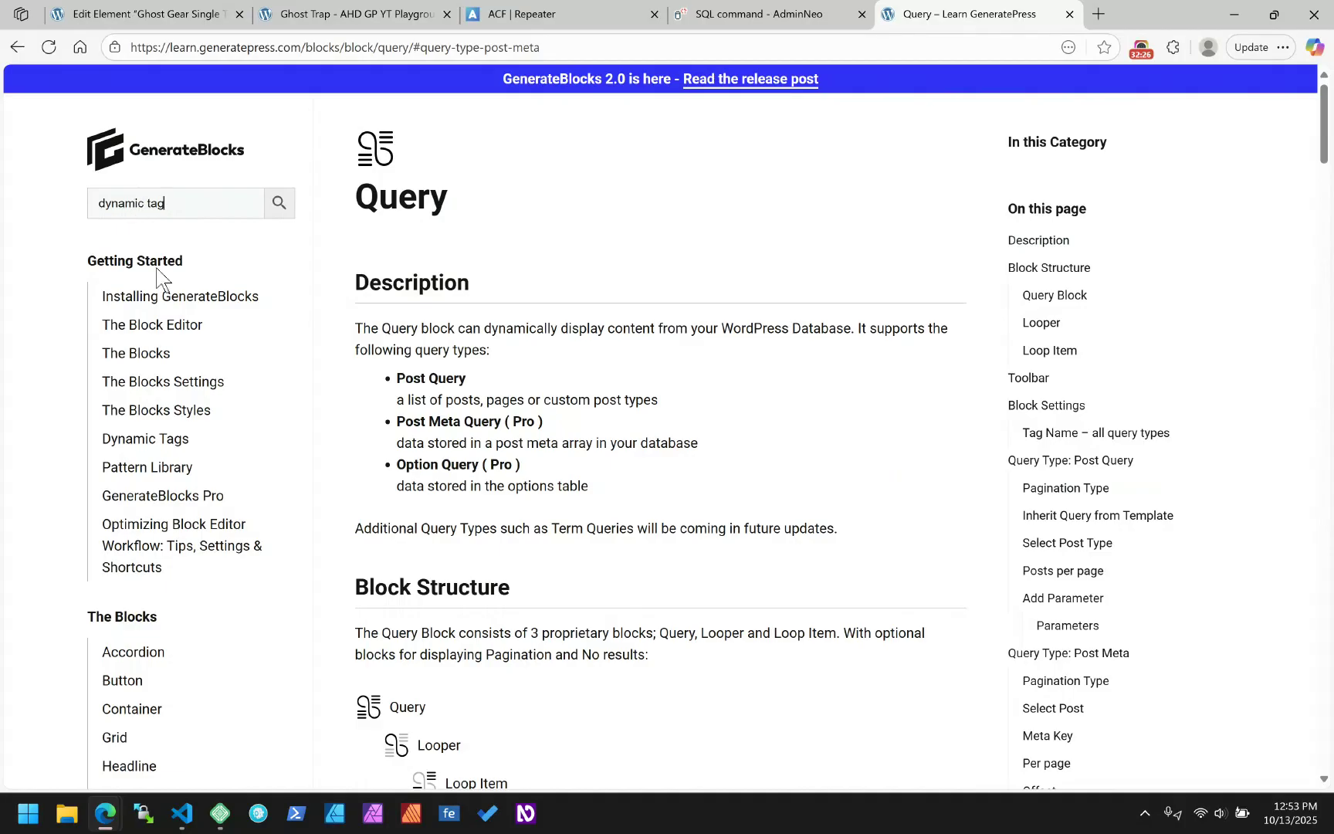
left_click(166, 443)
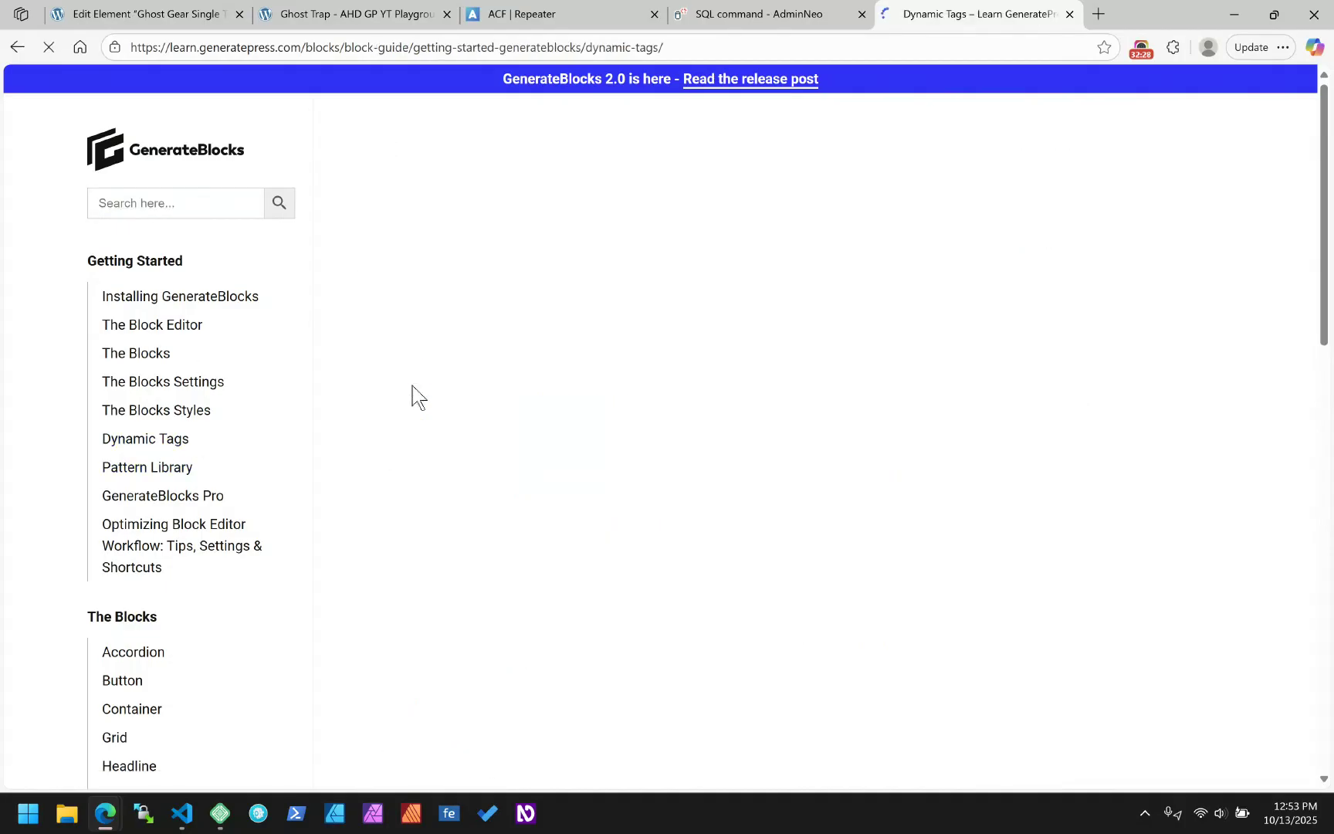
scroll(701, 437, "down", 3)
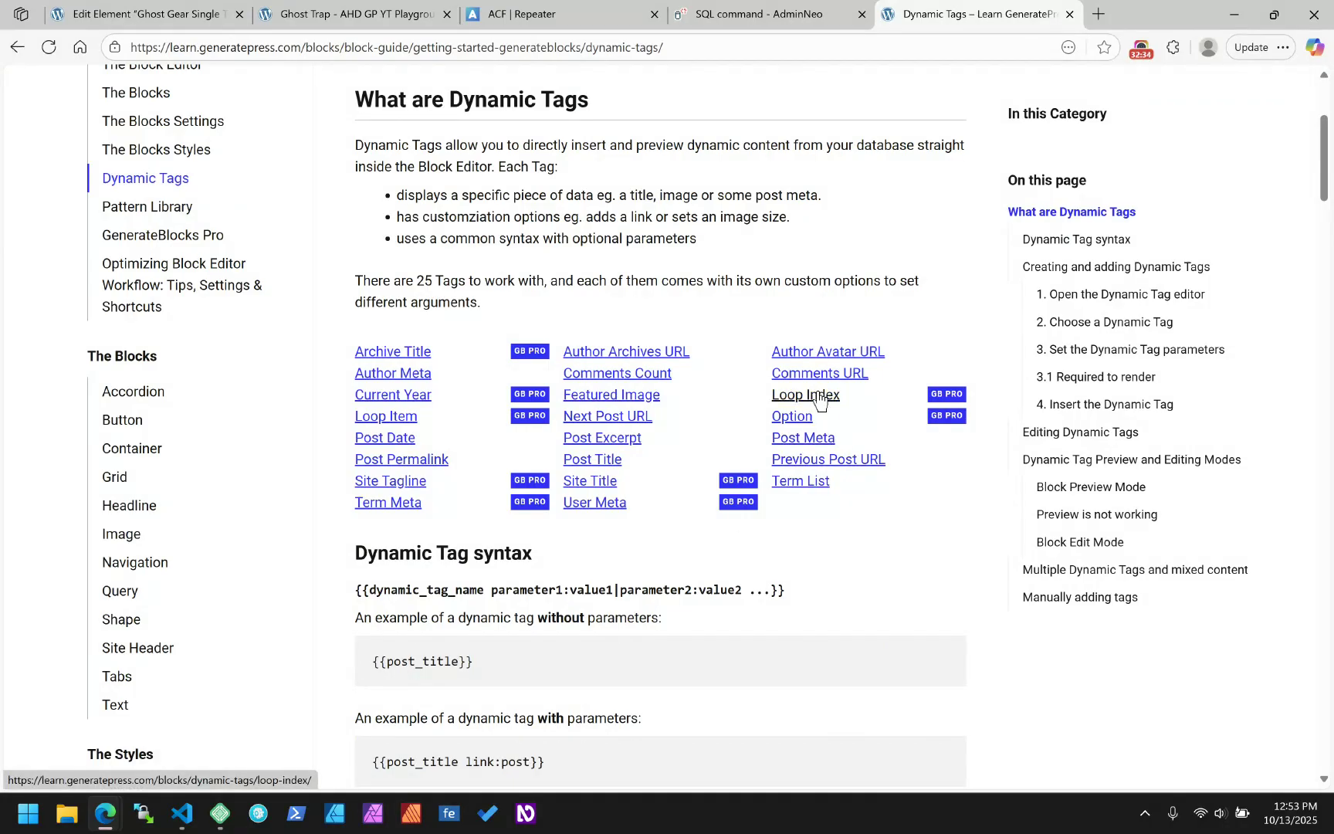
left_click(385, 418)
scroll(587, 384, "down", 10)
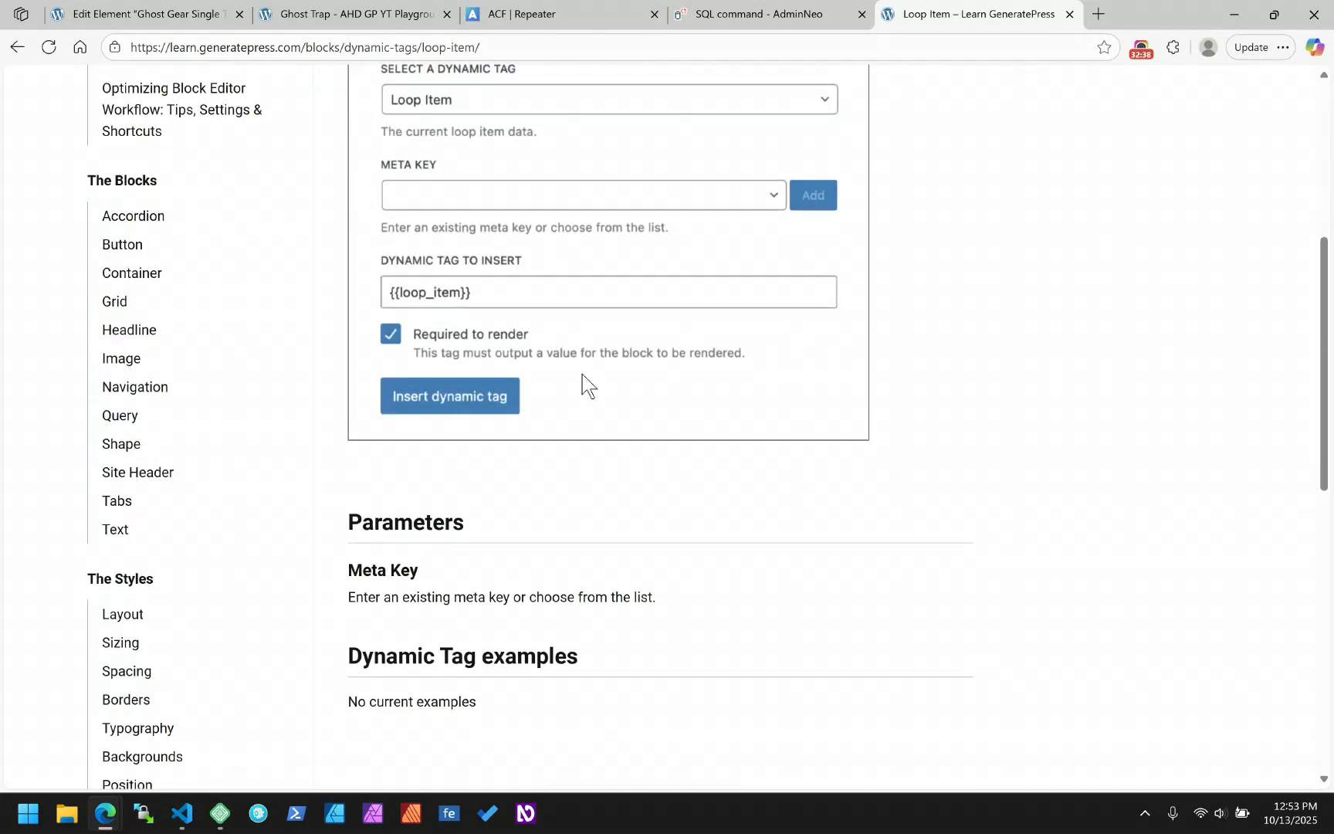
scroll(582, 378, "up", 10)
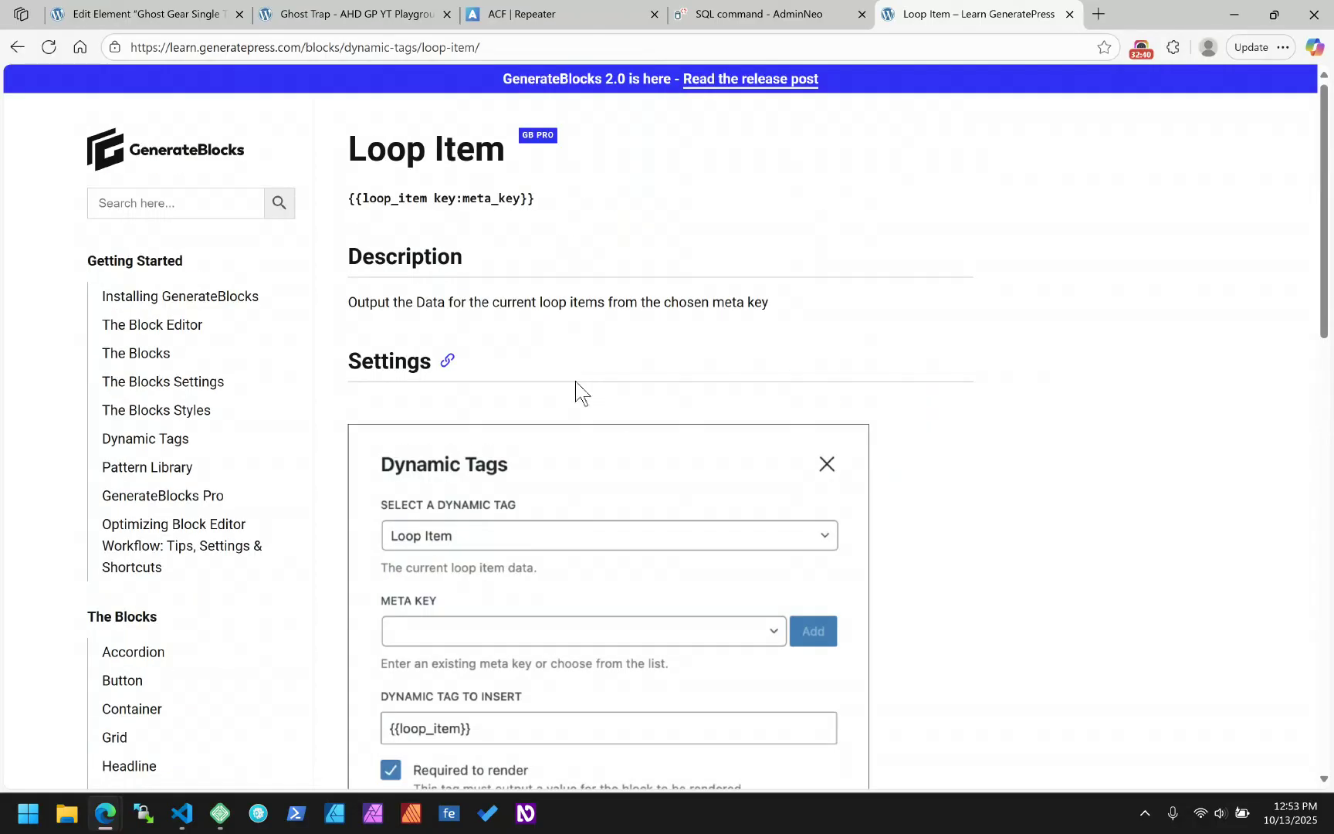
scroll(586, 402, "down", 5)
scroll(602, 429, "up", 5)
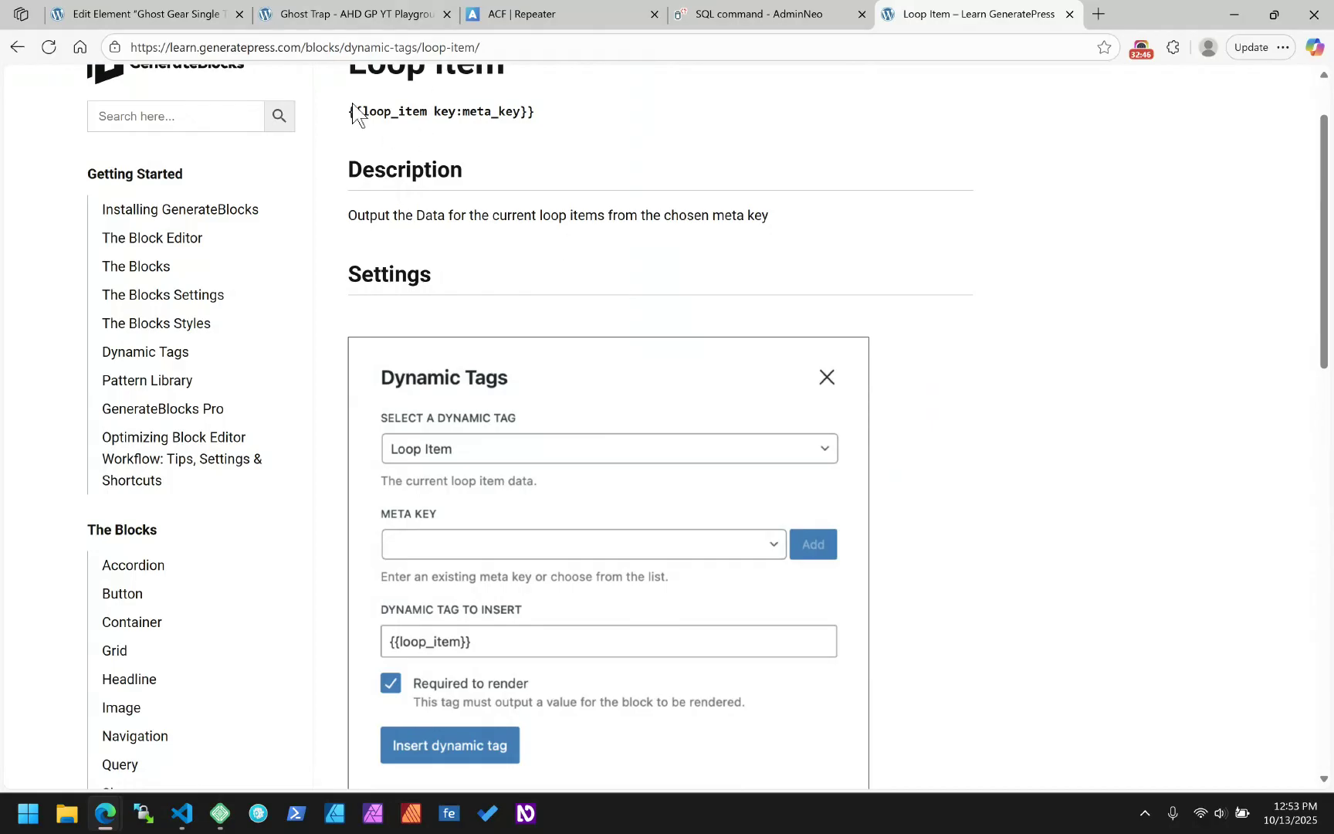
- Change the image block's dynamic tag to {{loop_item key:attr_img.ID}}, insert it and save the template element
left_click(155, 18)
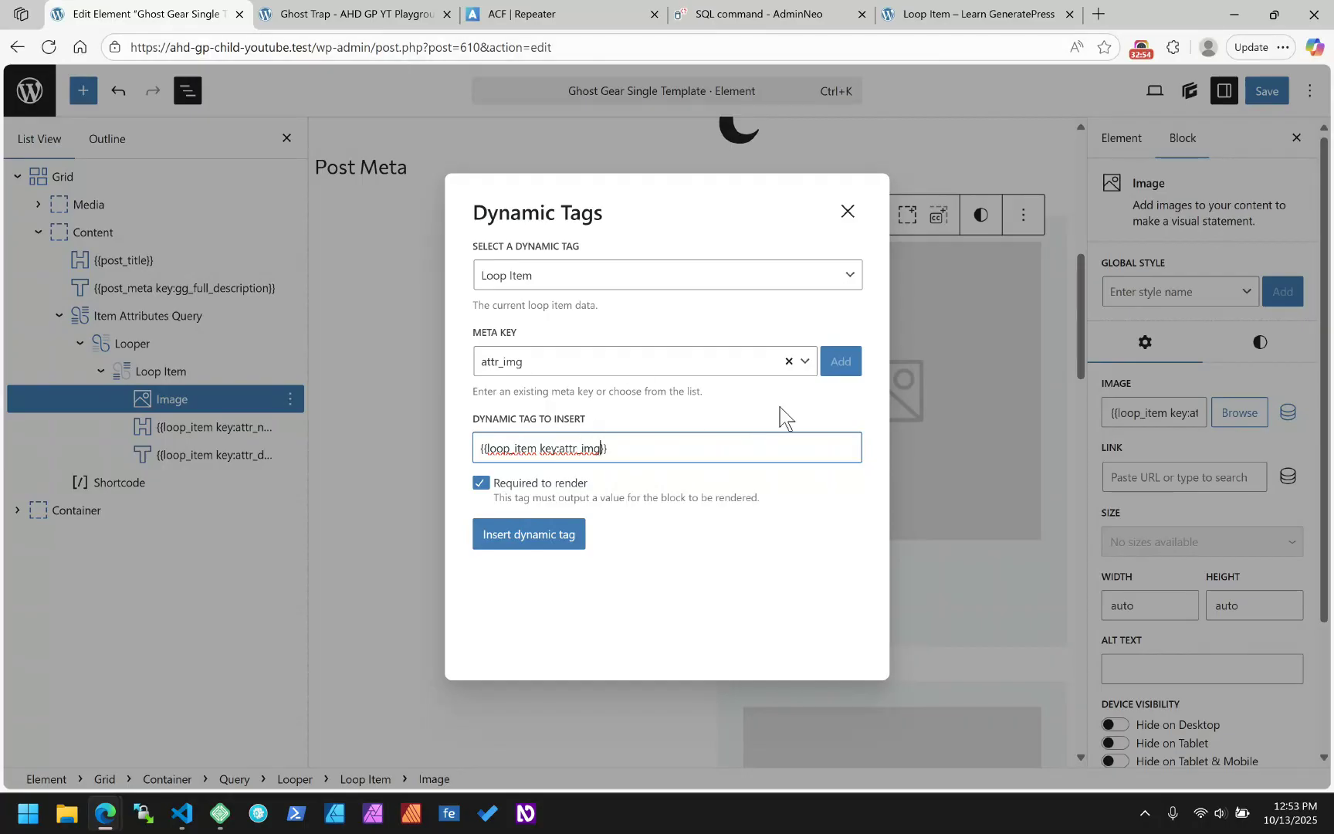
double_click(548, 449)
double_click(581, 449)
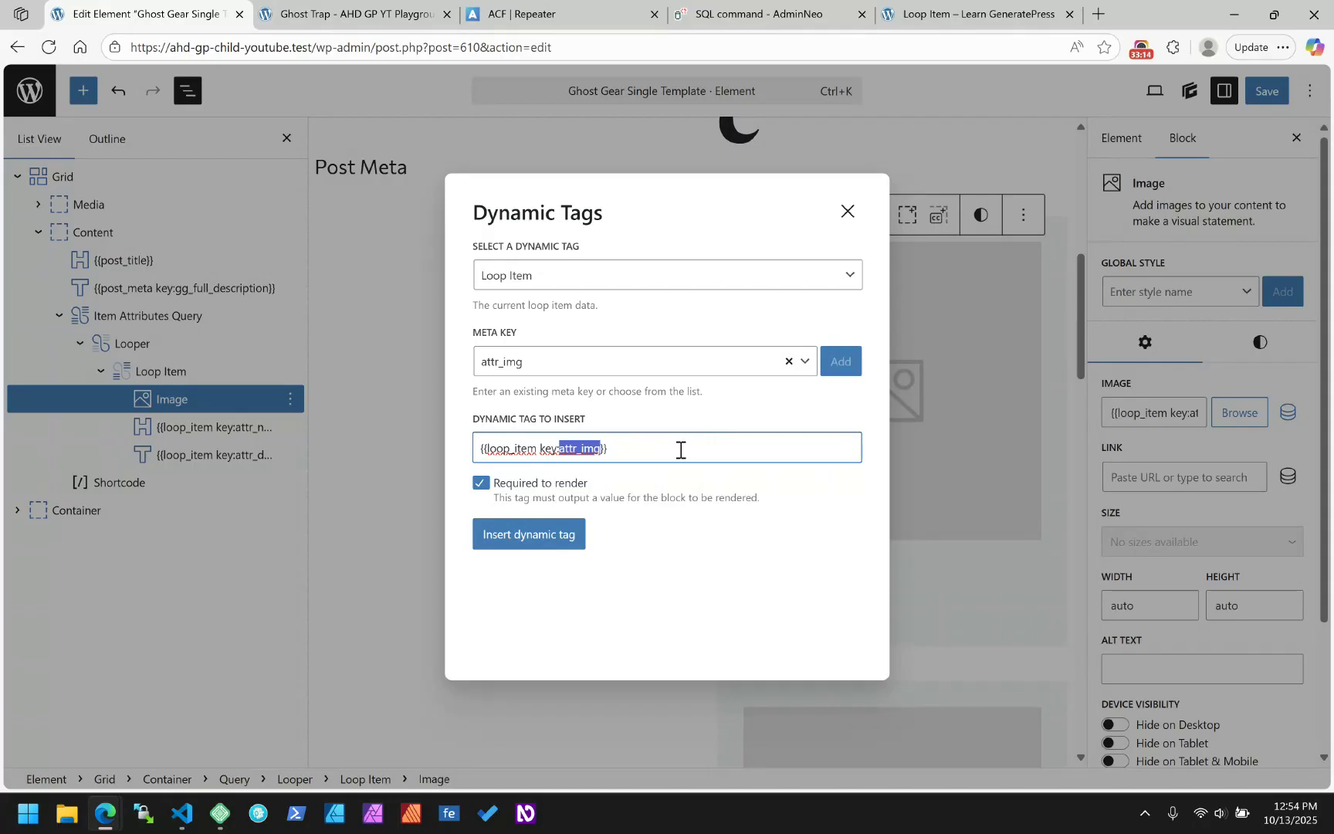
key("Right")
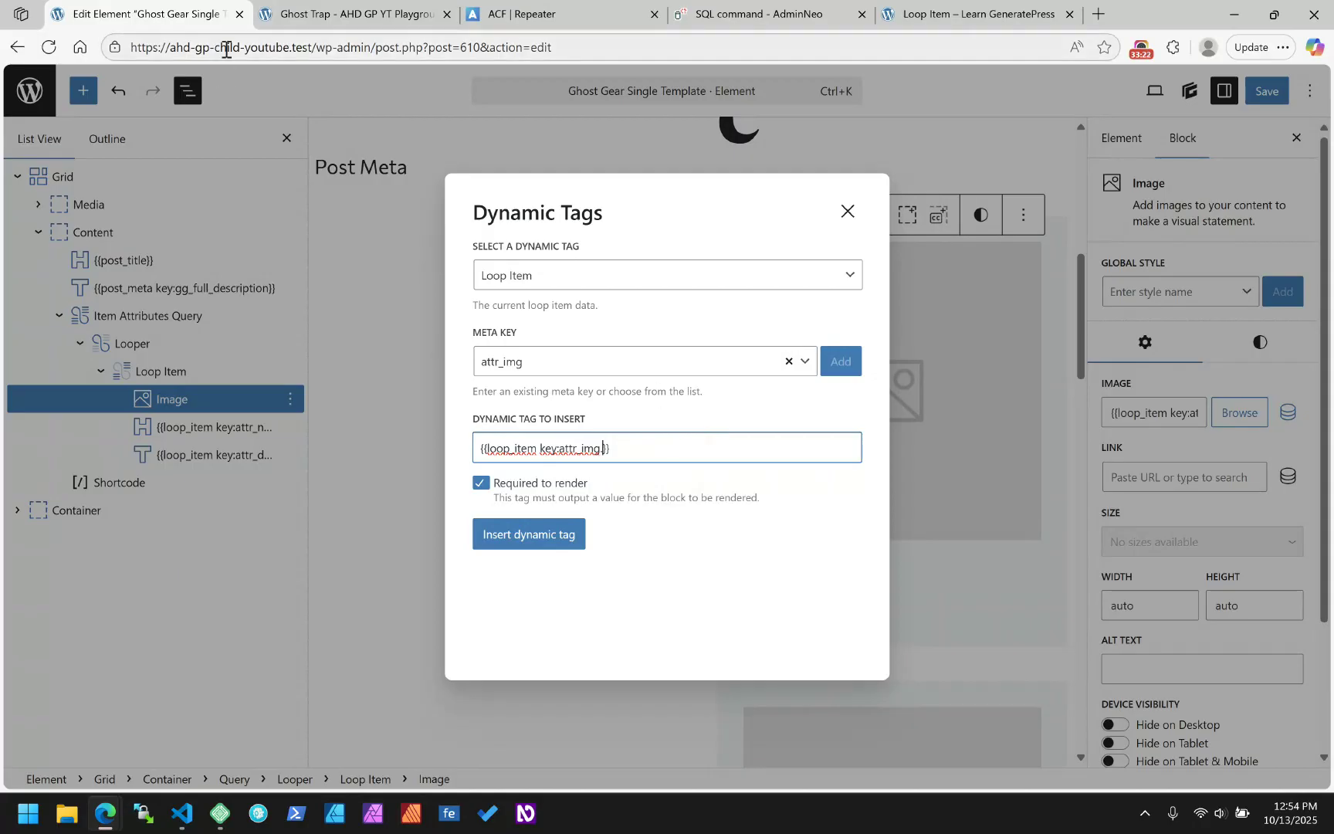
left_click(340, 13)
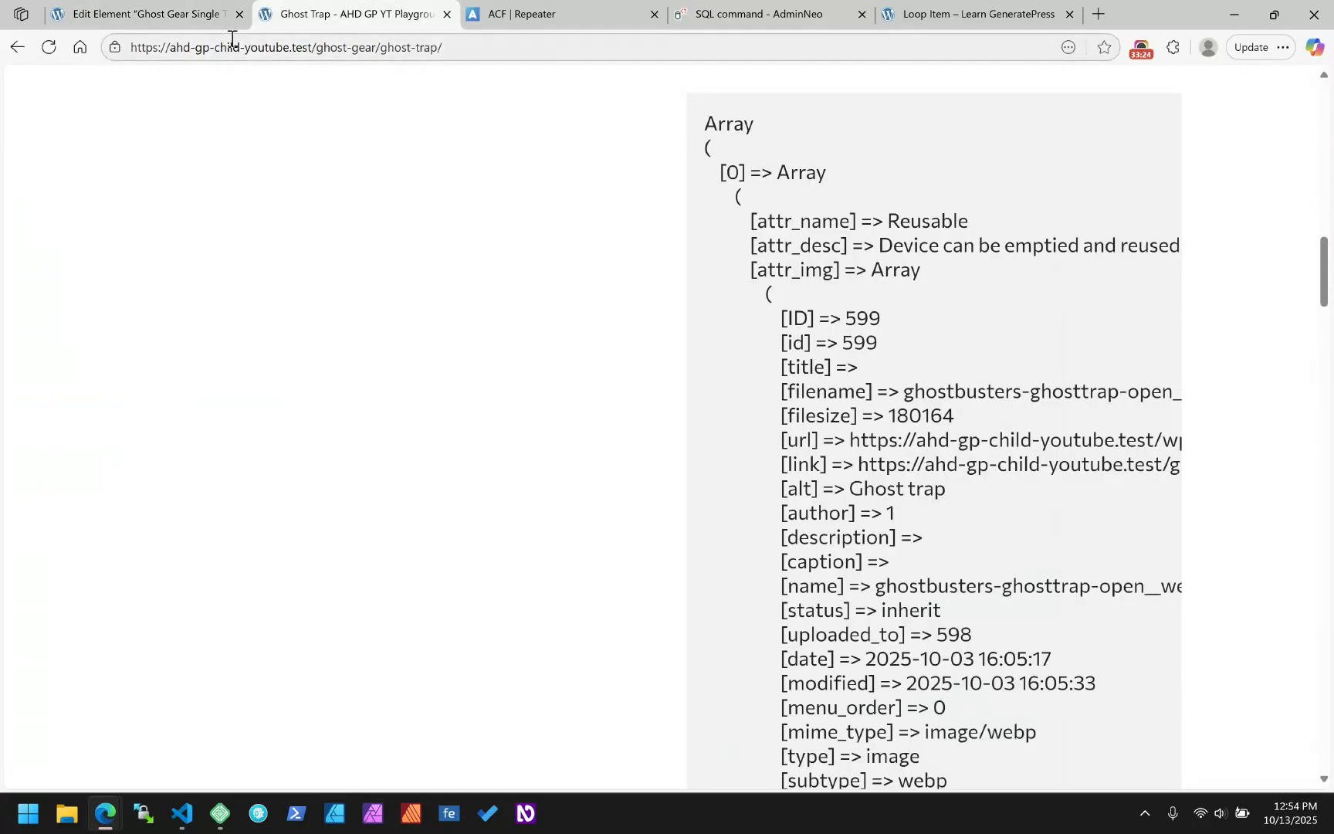
left_click(171, 20)
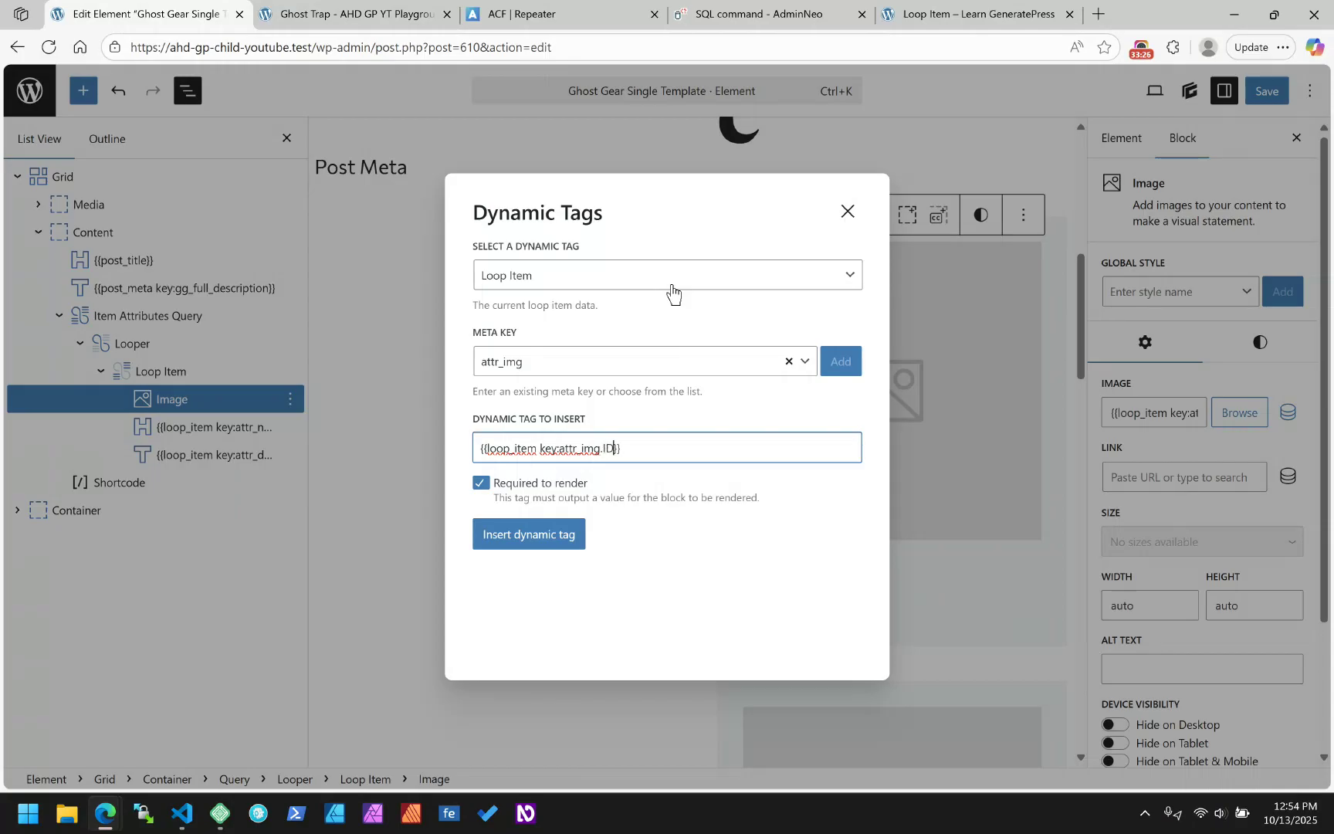
left_click(531, 533)
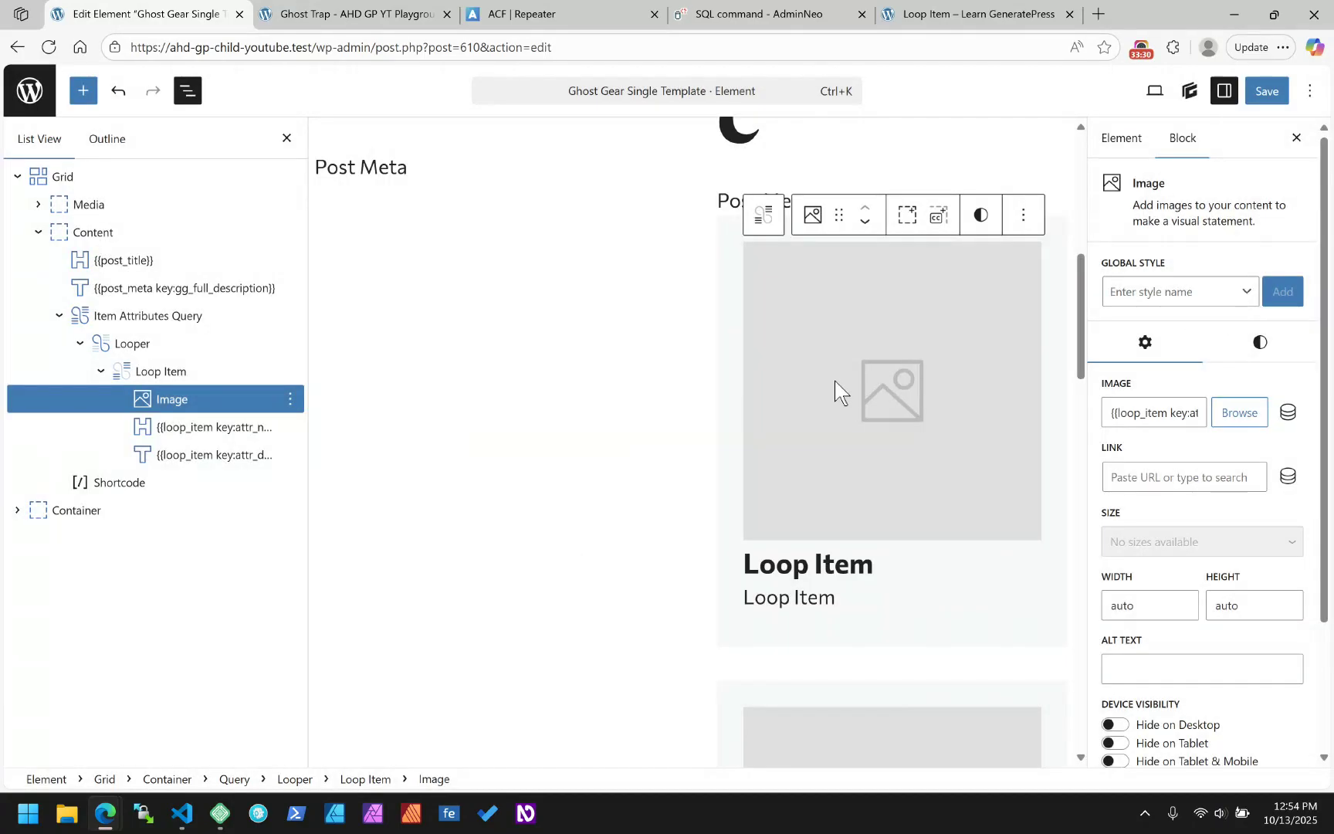
left_click(1267, 91)
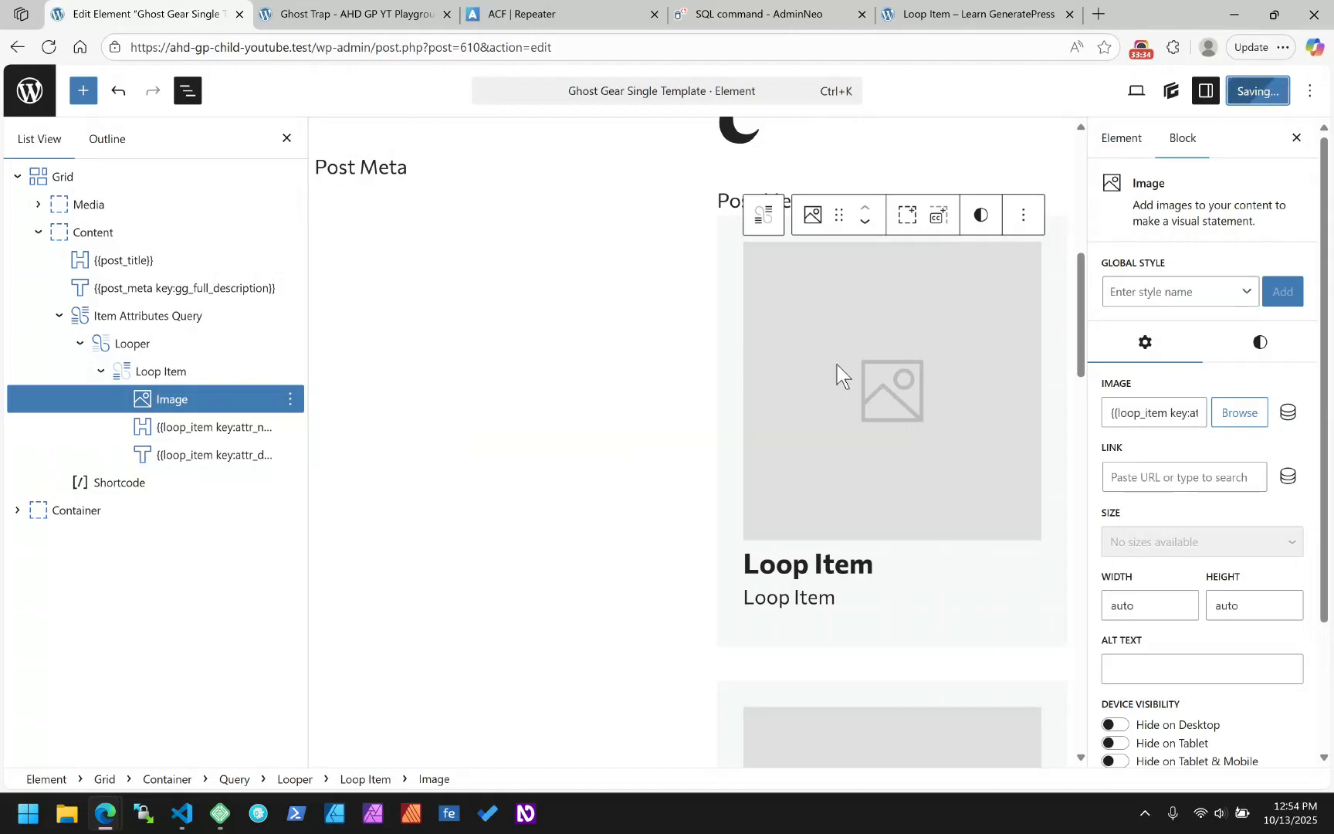
- Reload the Ghost Trap page to check the attribute images, and return to the template editor
left_click(355, 14)
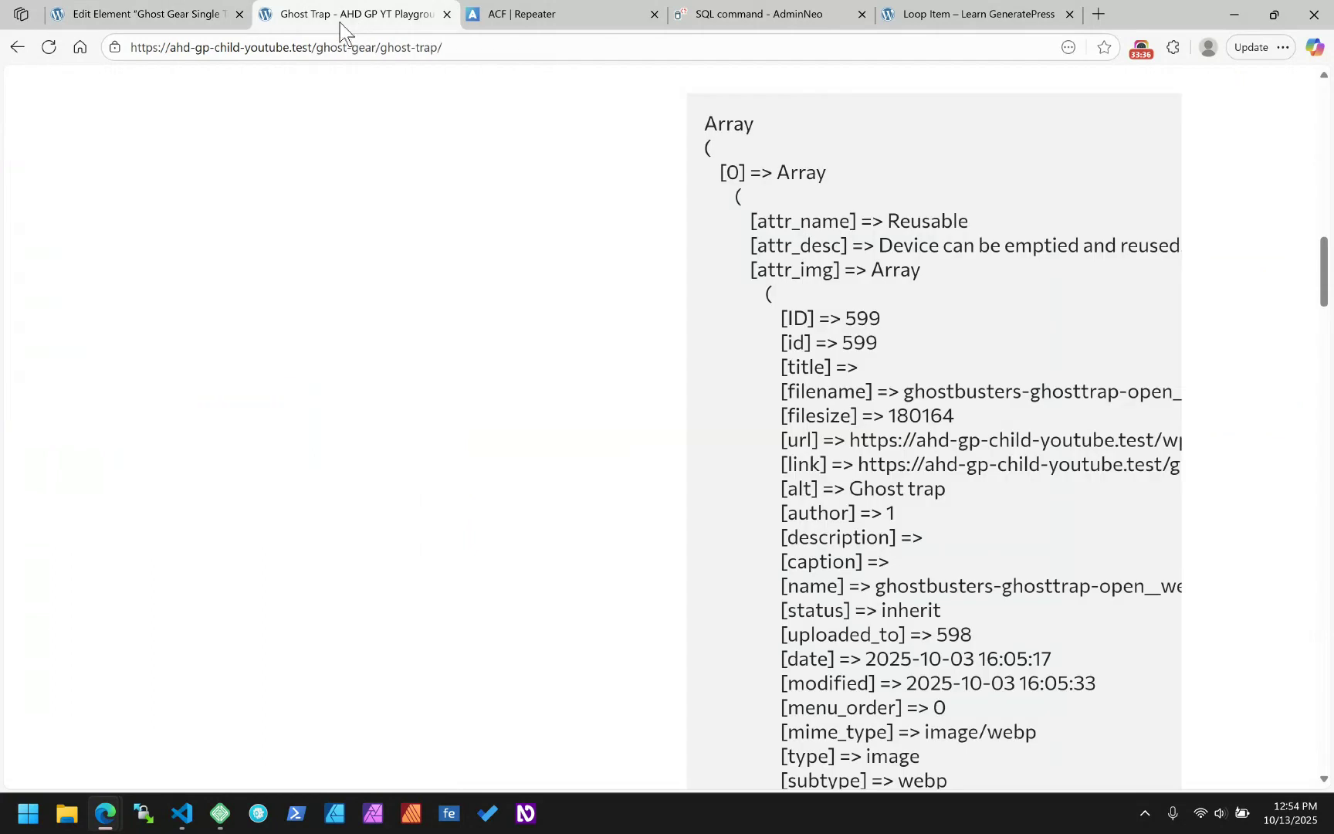
left_click(48, 47)
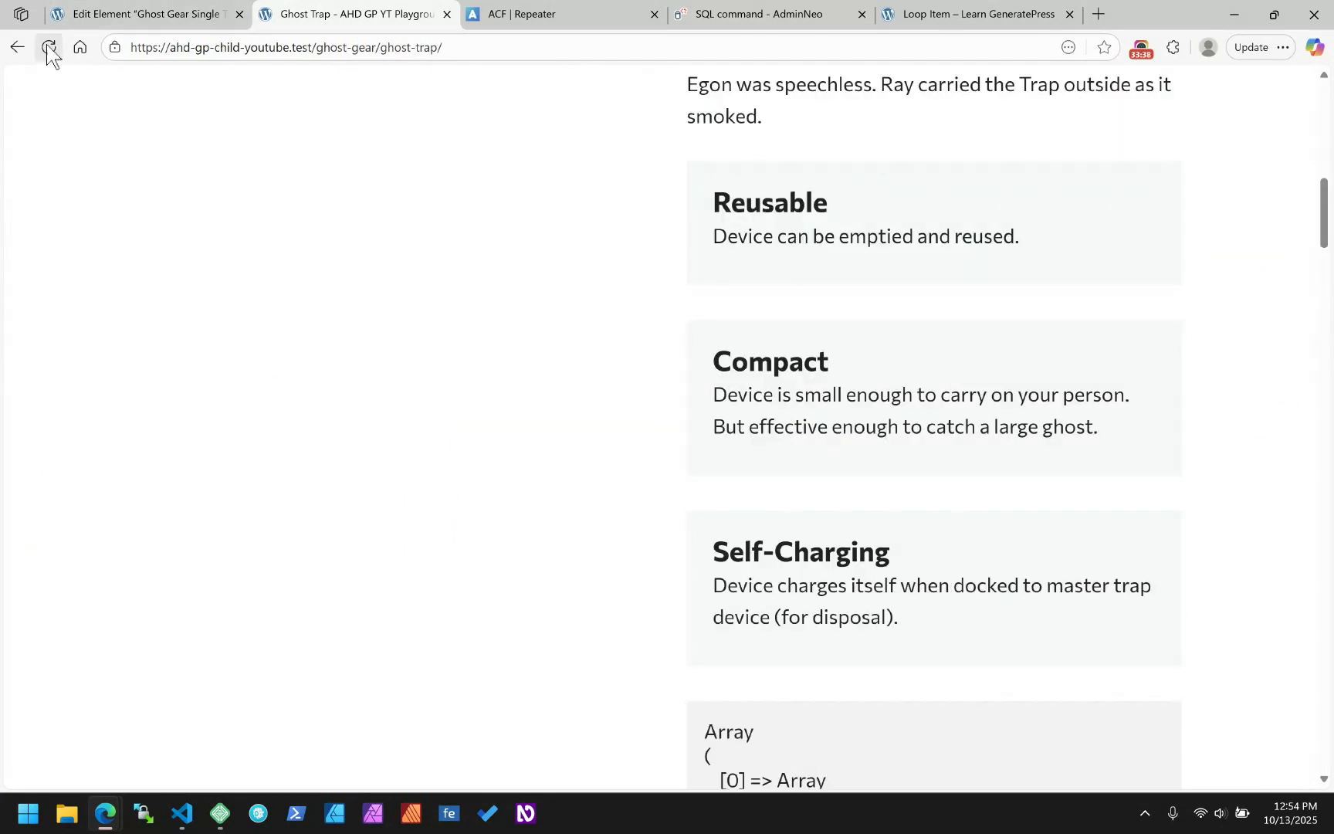
left_click(48, 47)
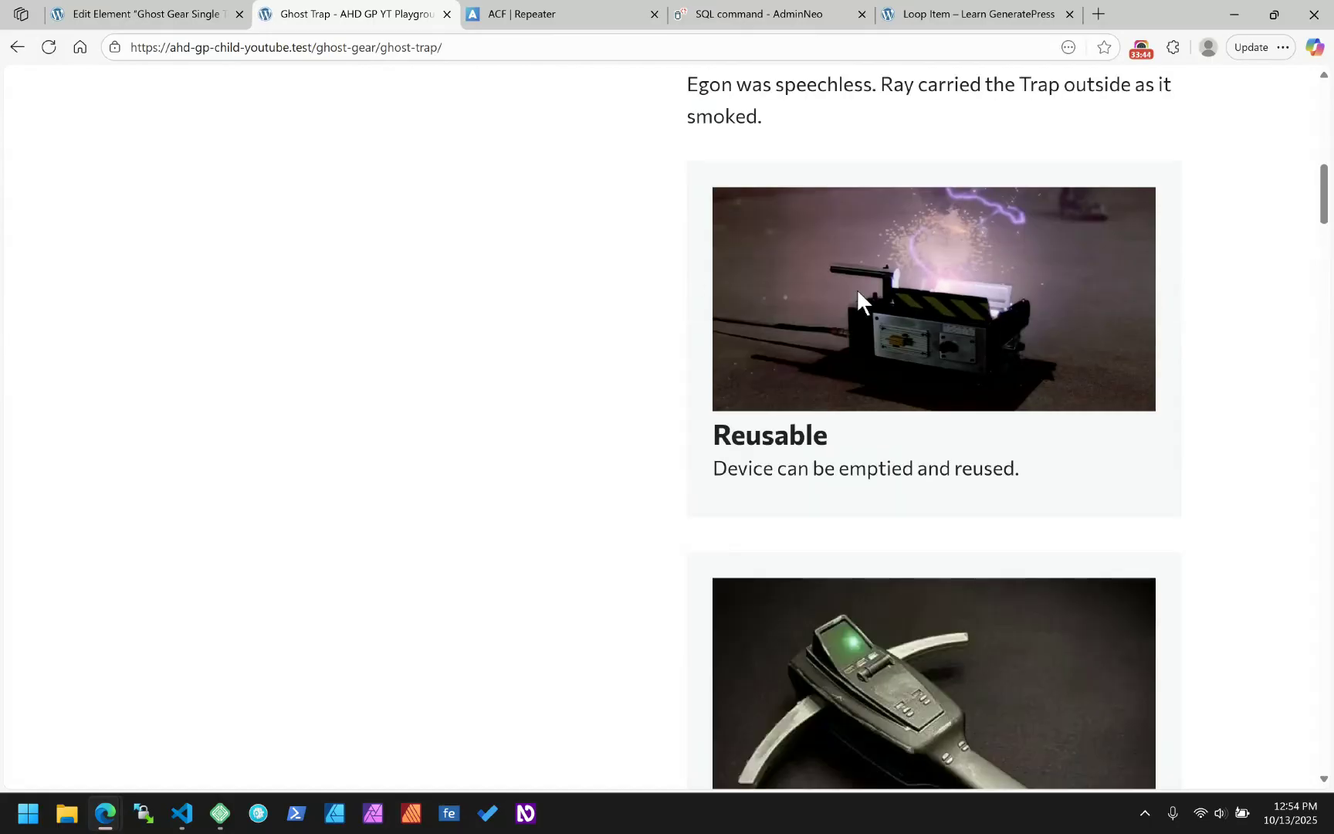
scroll(952, 347, "down", 3)
scroll(957, 359, "up", 4)
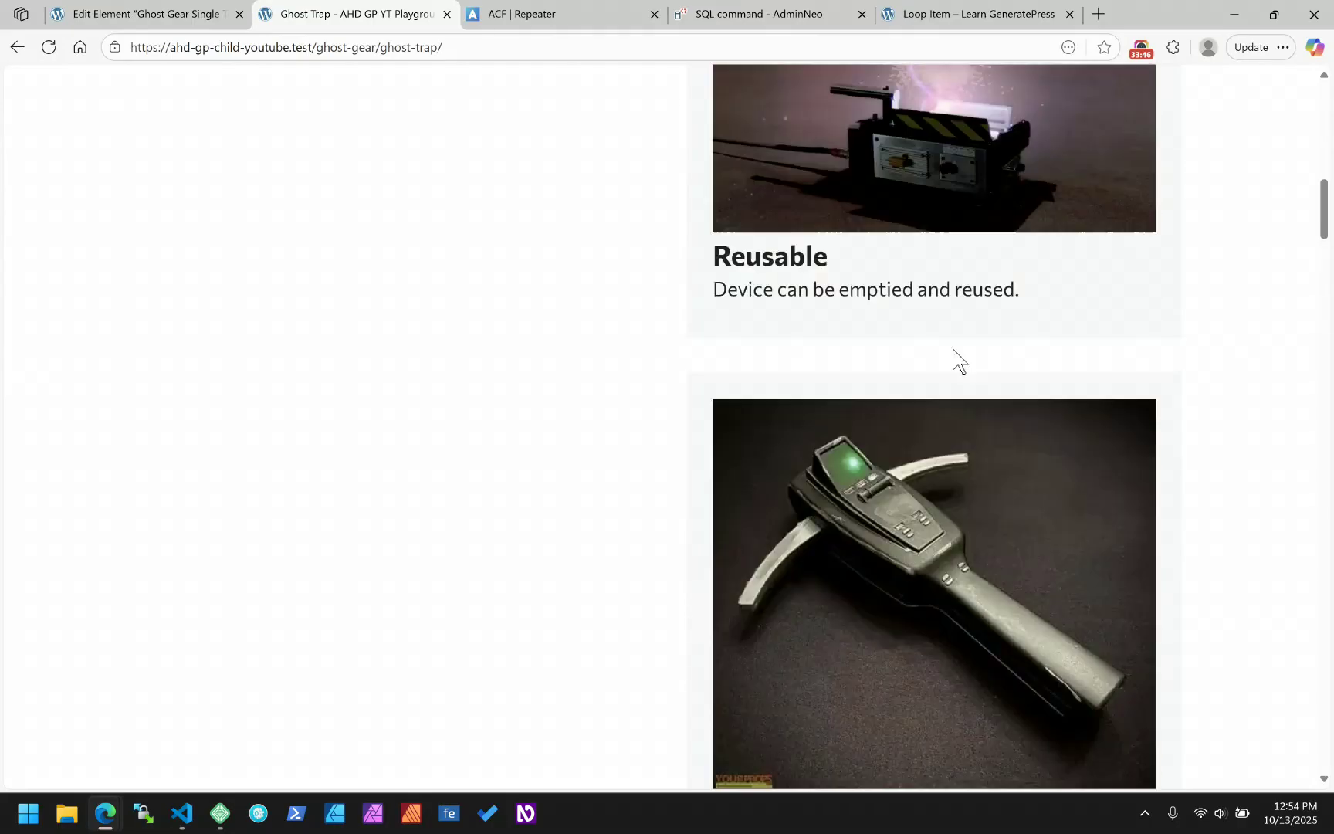
left_click(139, 8)
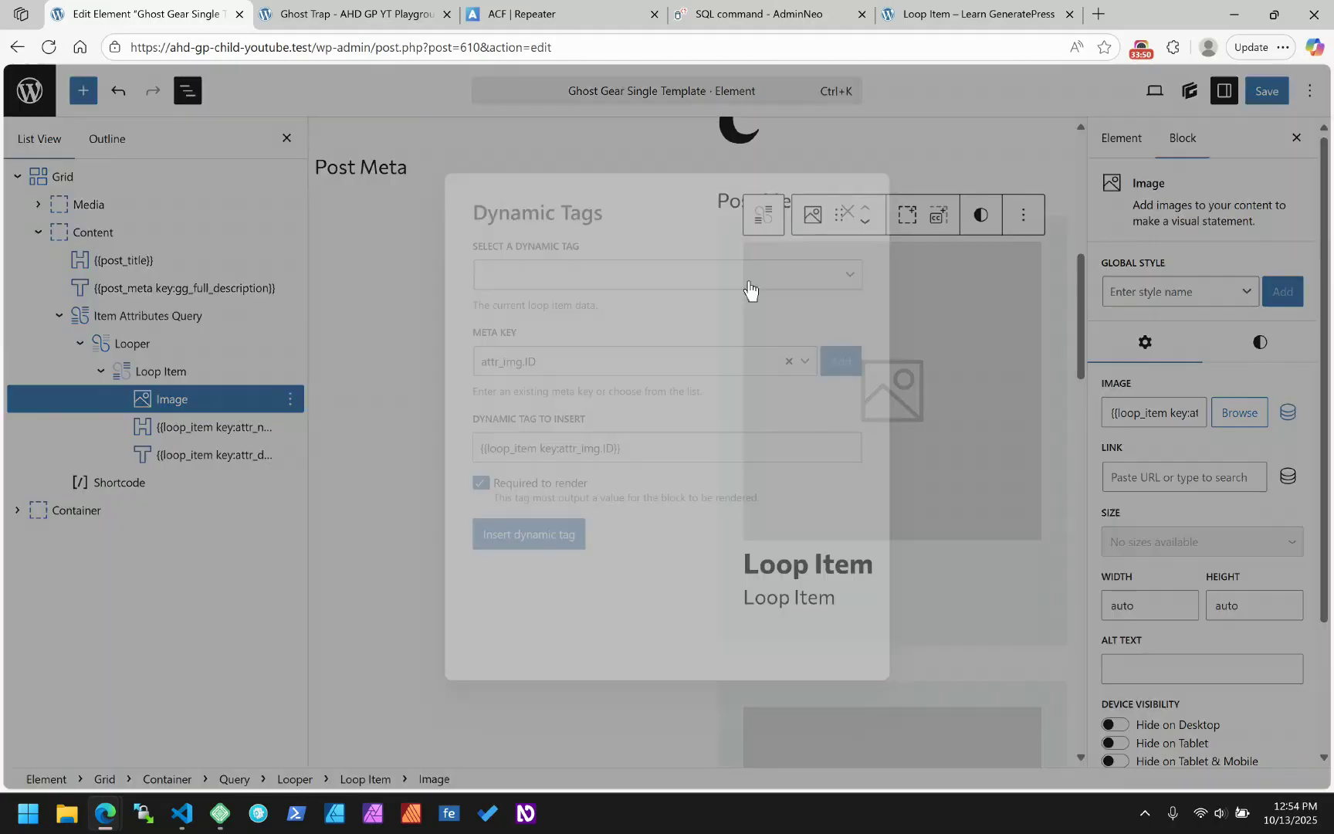
- Open the image block's dynamic tag for editing and examine the attr_img array's keys on the Ghost Trap page
left_click(1288, 413)
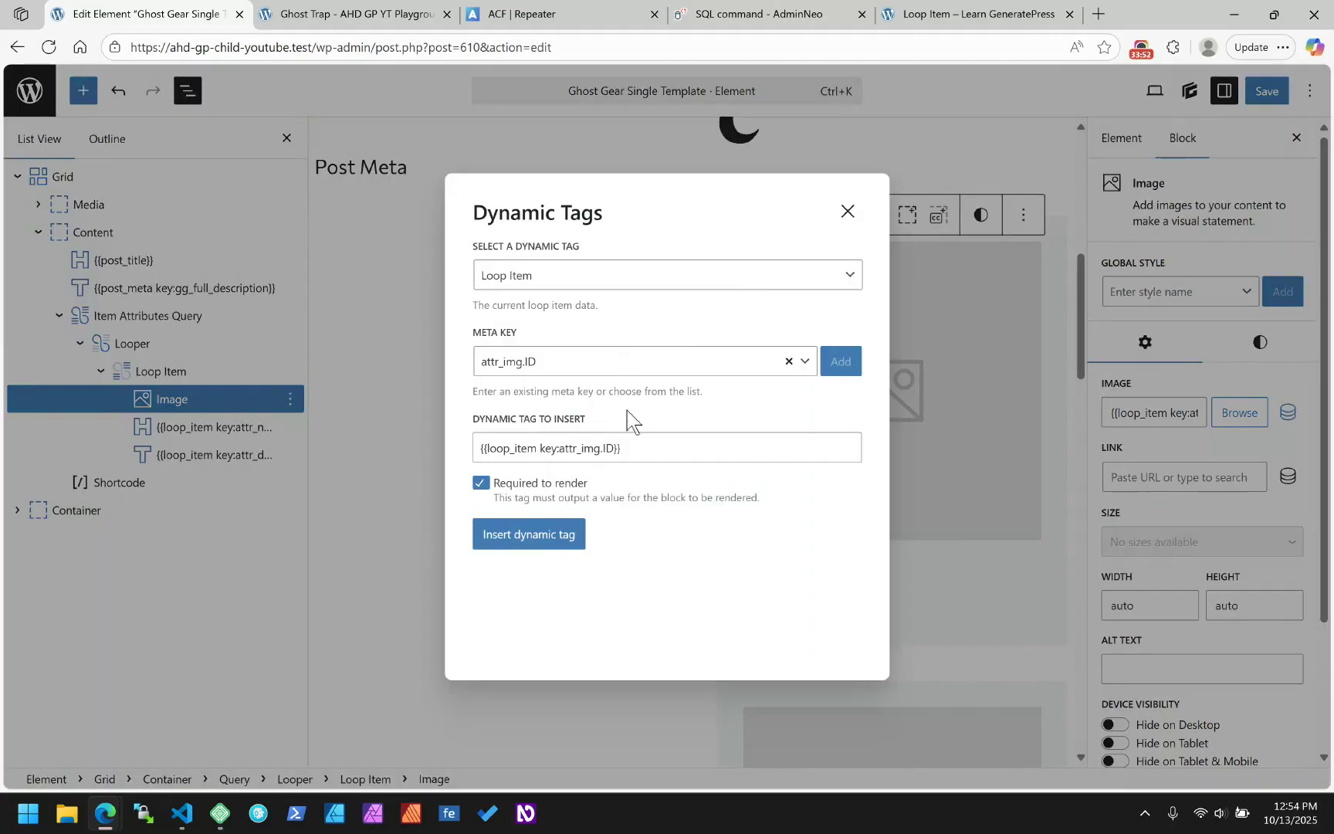
left_click(616, 456)
left_click(640, 361)
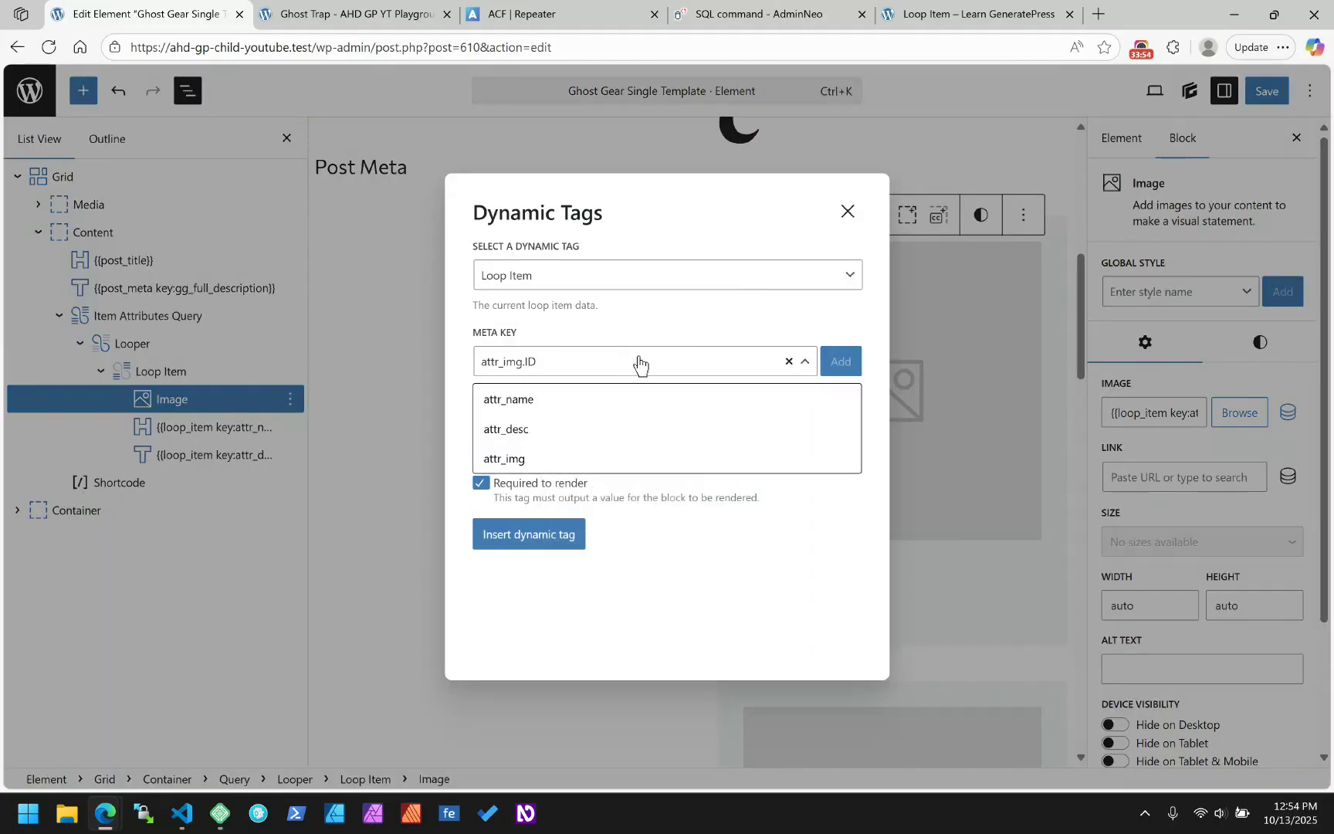
left_click(553, 13)
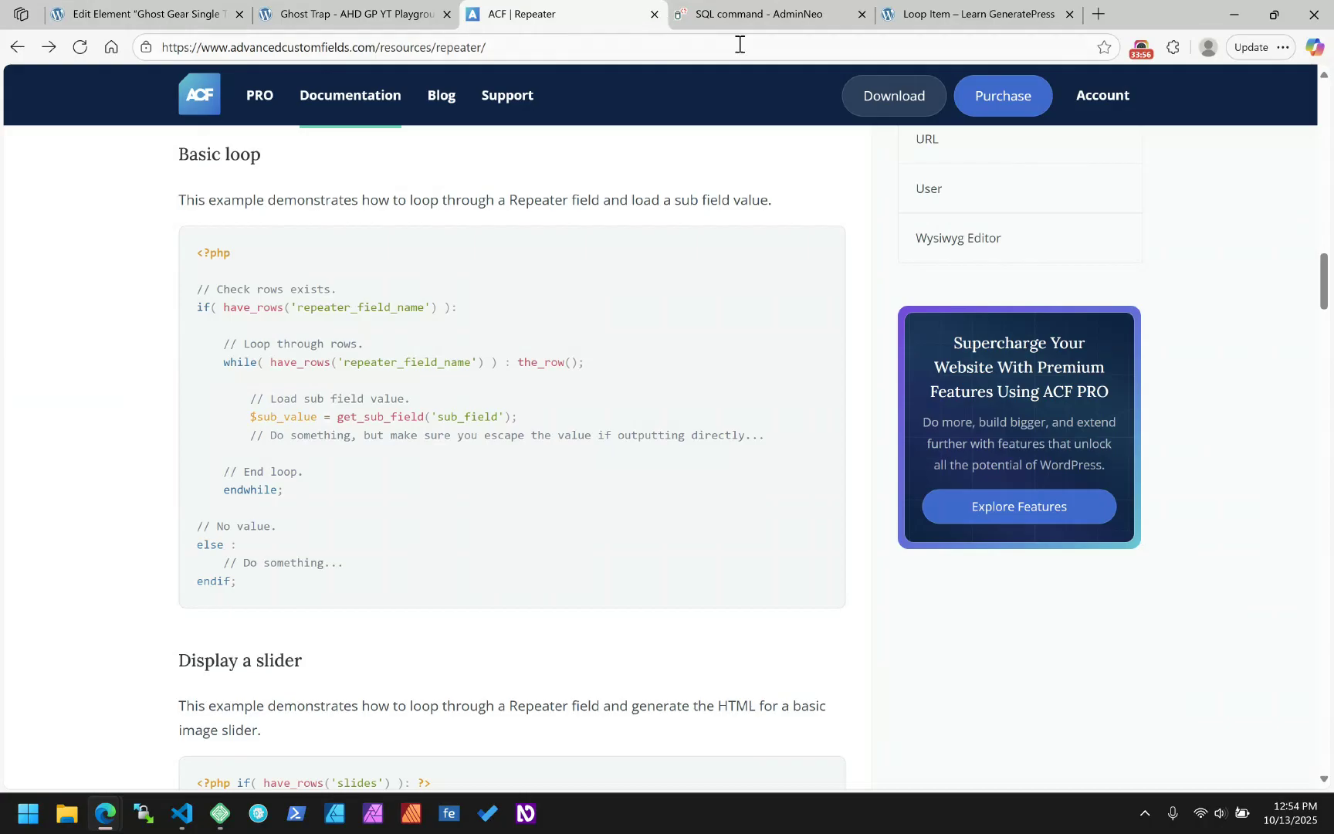
key("ctrl+shift+Tab")
scroll(872, 533, "down", 8)
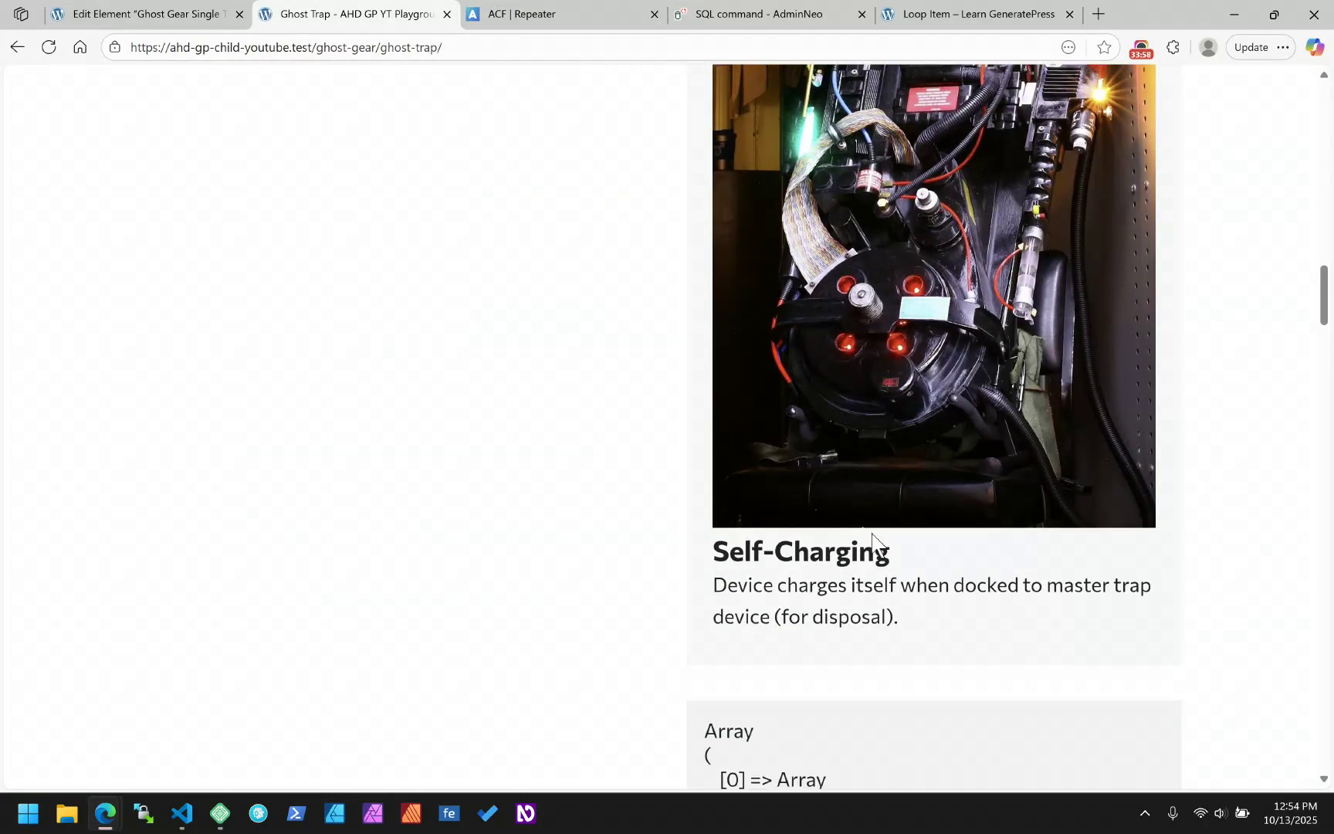
scroll(872, 533, "down", 7)
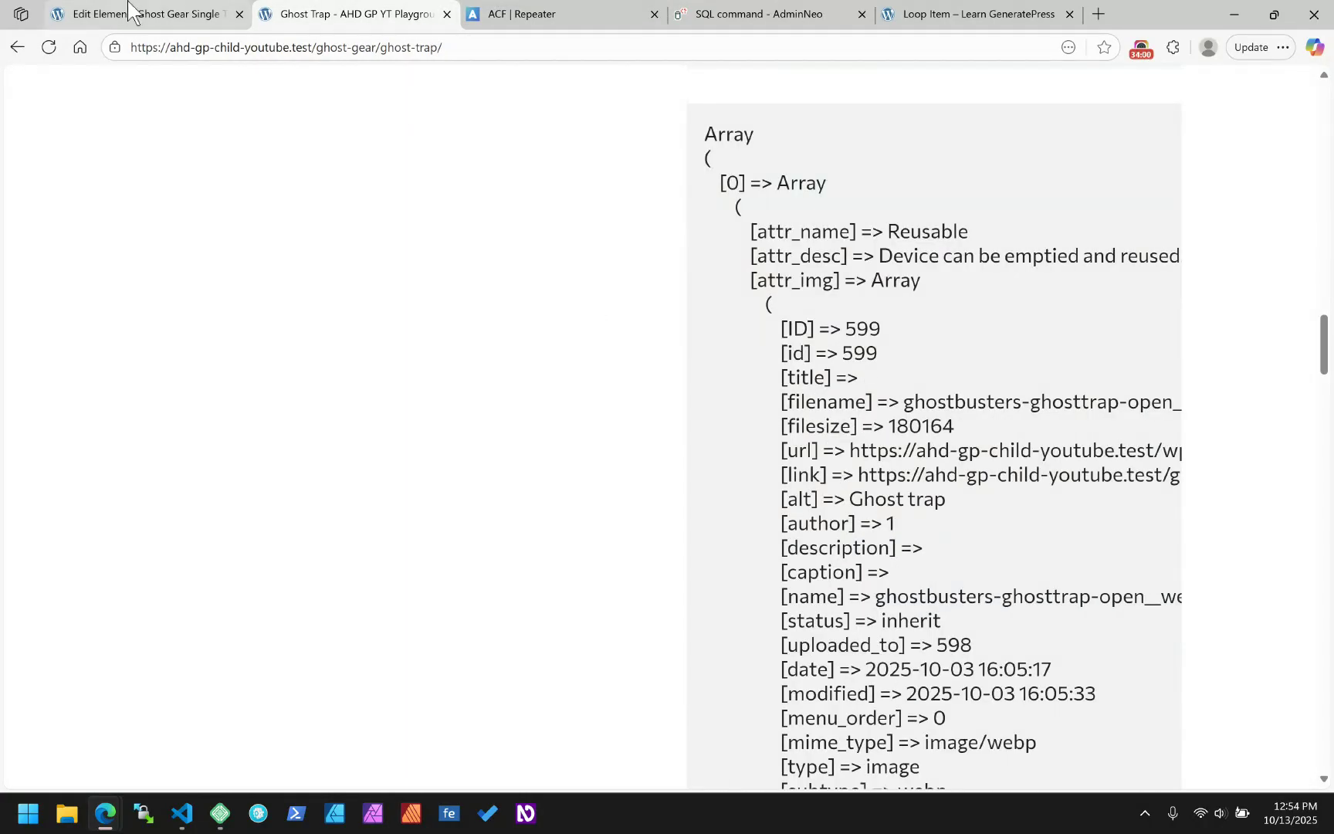
- Change the image block's dynamic tag to {{loop_item key:attr_img.alt}}, insert it and save the template element
key("ctrl+shift+Tab")
key("BackSpace")
key("BackSpace")
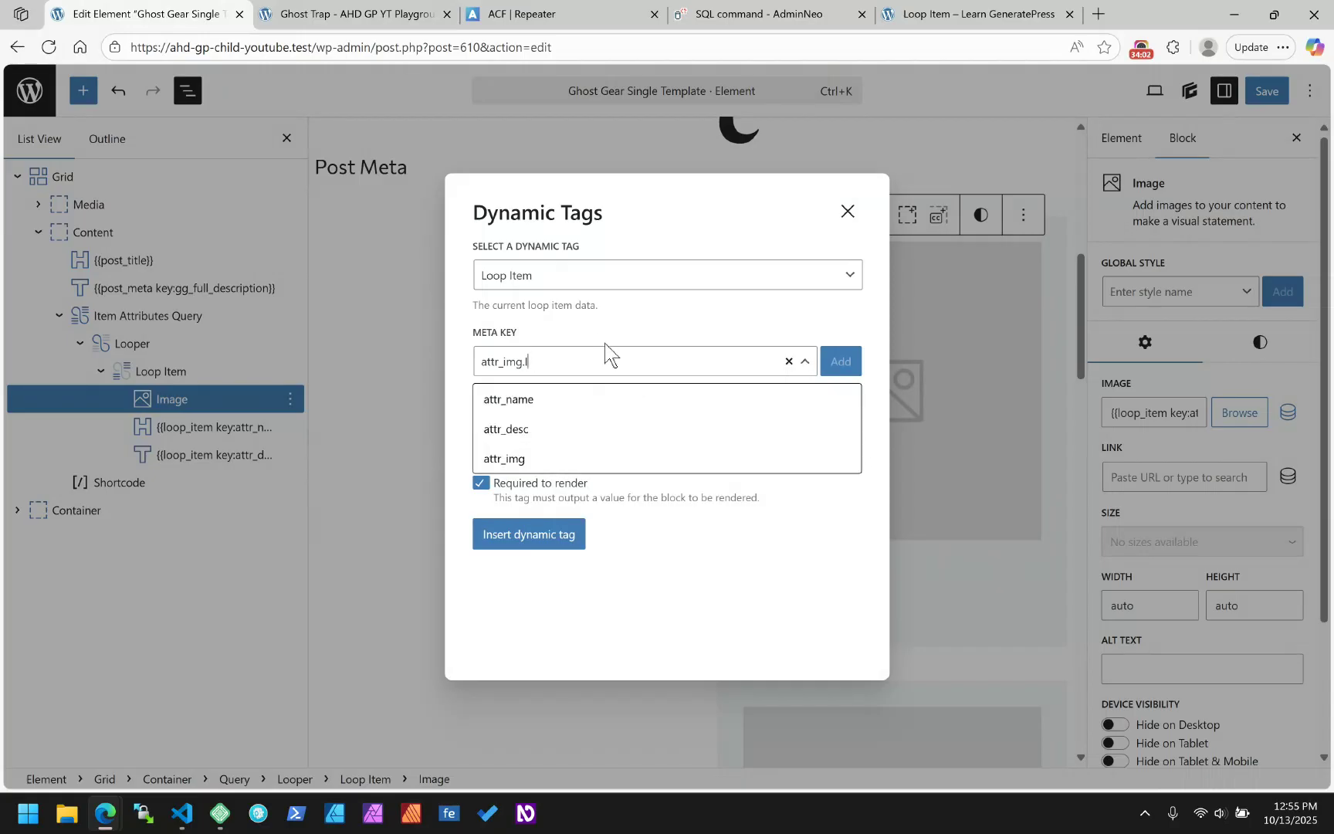
type("alt")
key("Return")
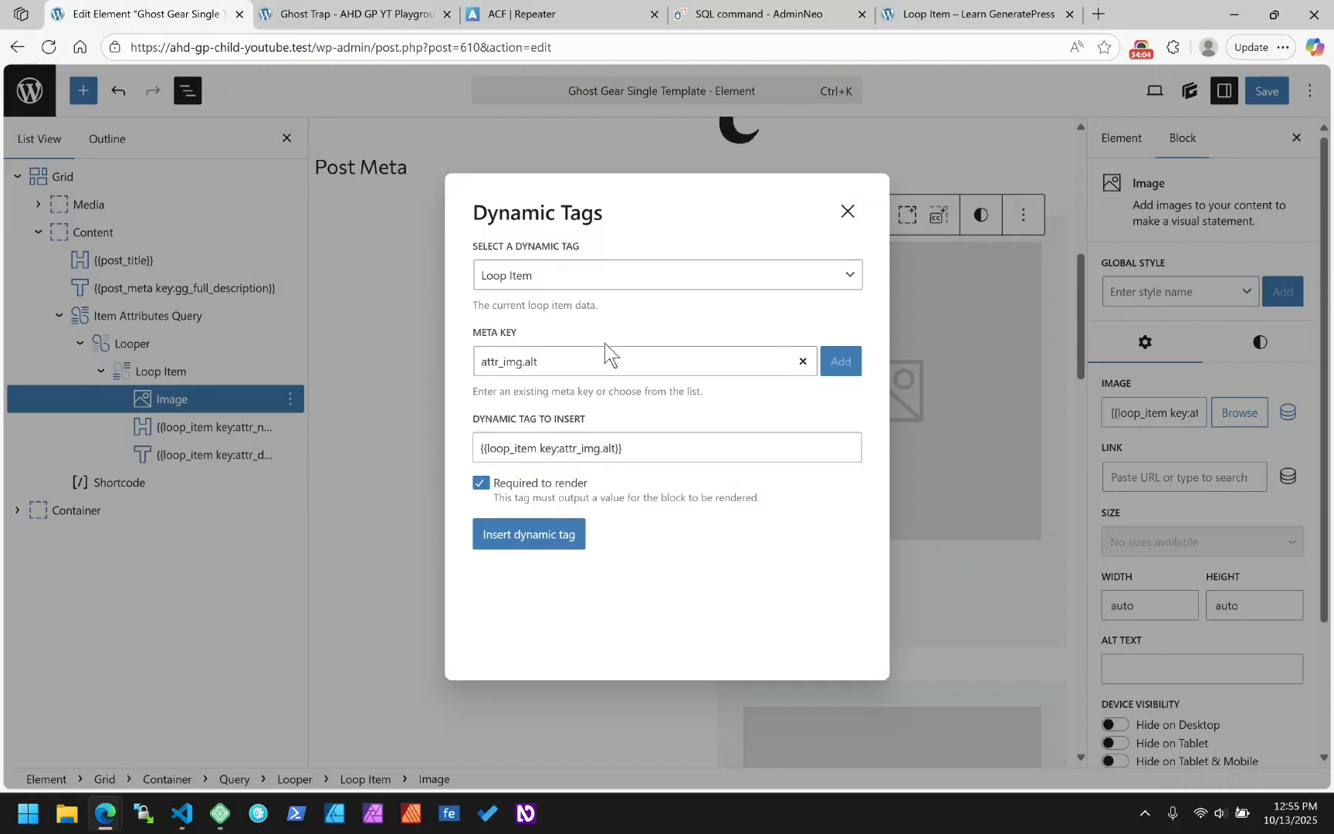
left_click(541, 539)
left_click(1275, 91)
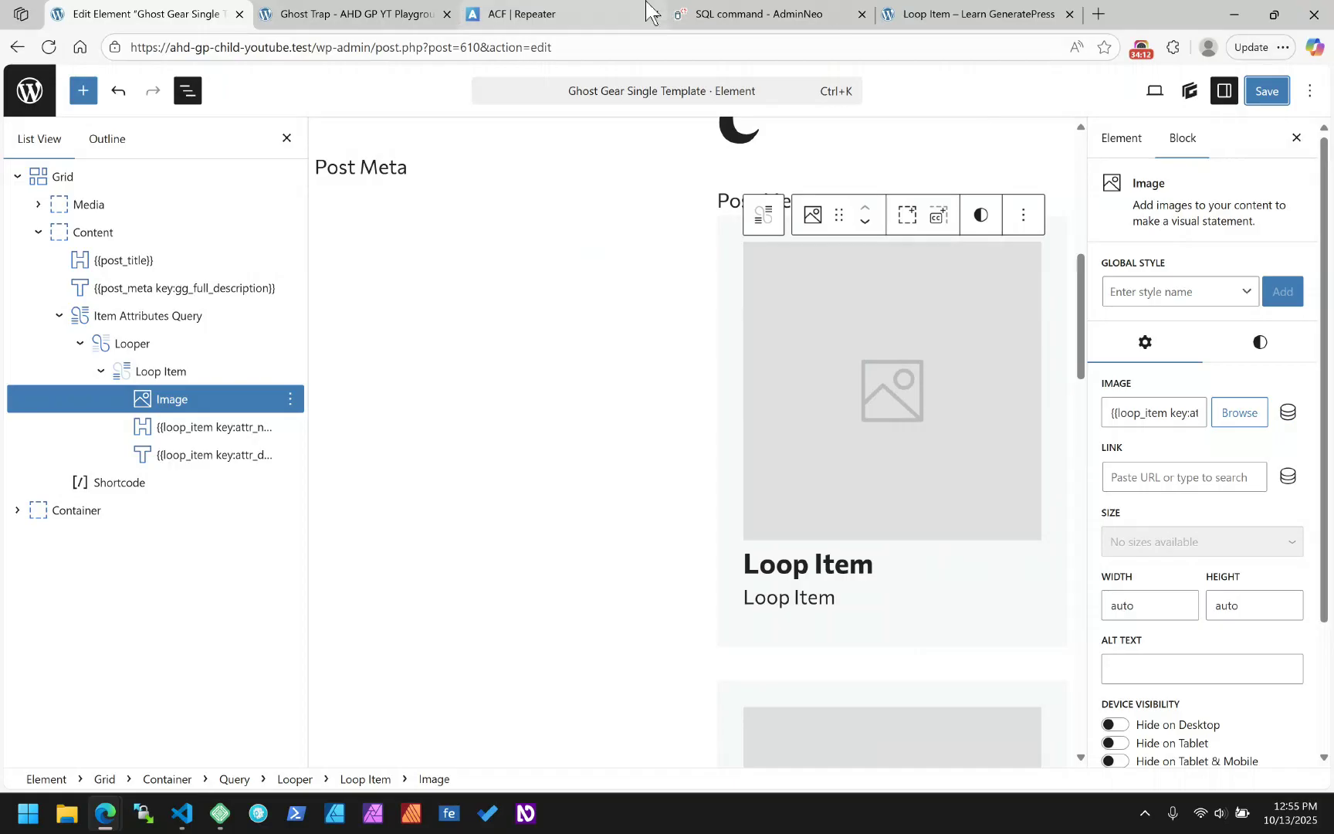
left_click(1270, 93)
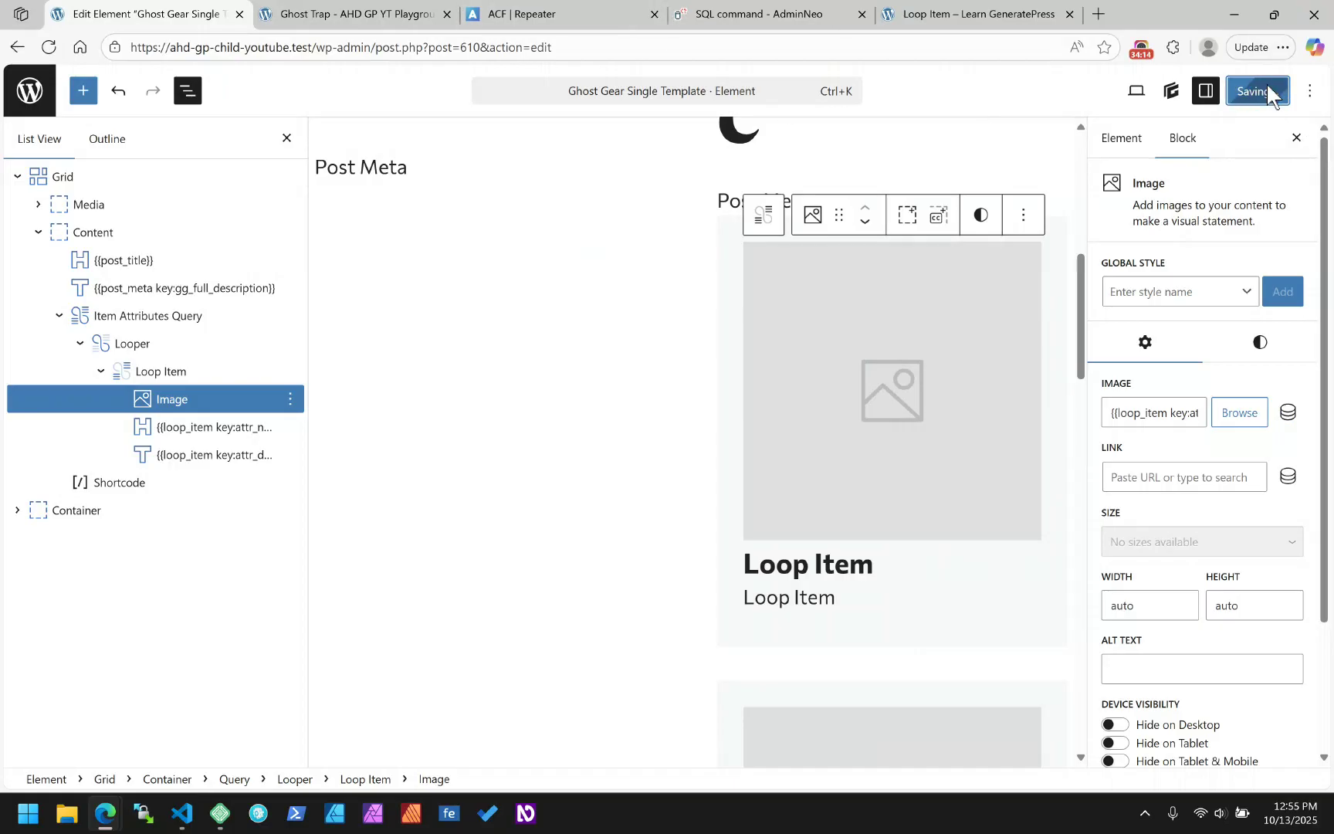
- Read through the GenerateBlocks Dynamic Tags guide, covering tag syntax, insertion, editing modes, mixed content and manually added tags
left_click(517, 9)
left_click(966, 12)
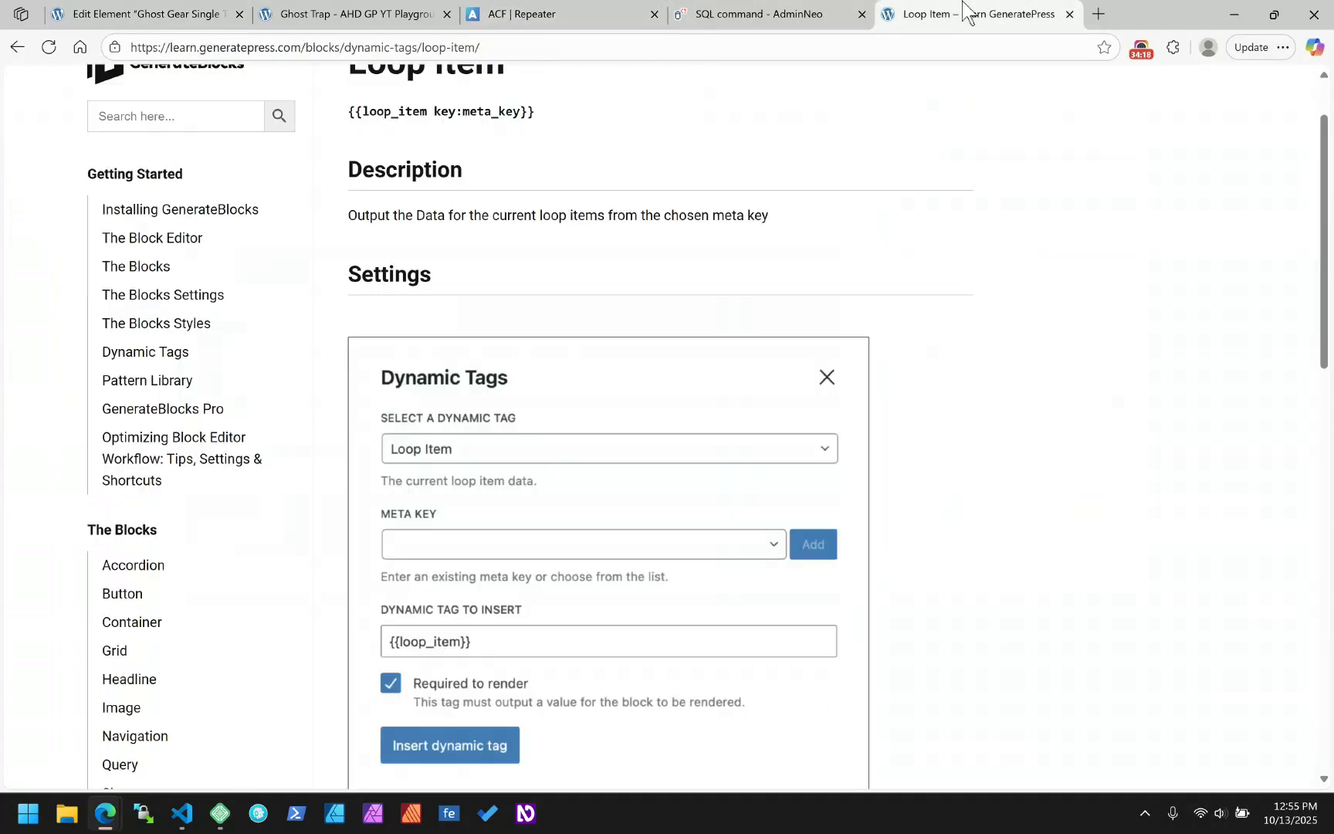
left_click(166, 353)
scroll(451, 322, "down", 8)
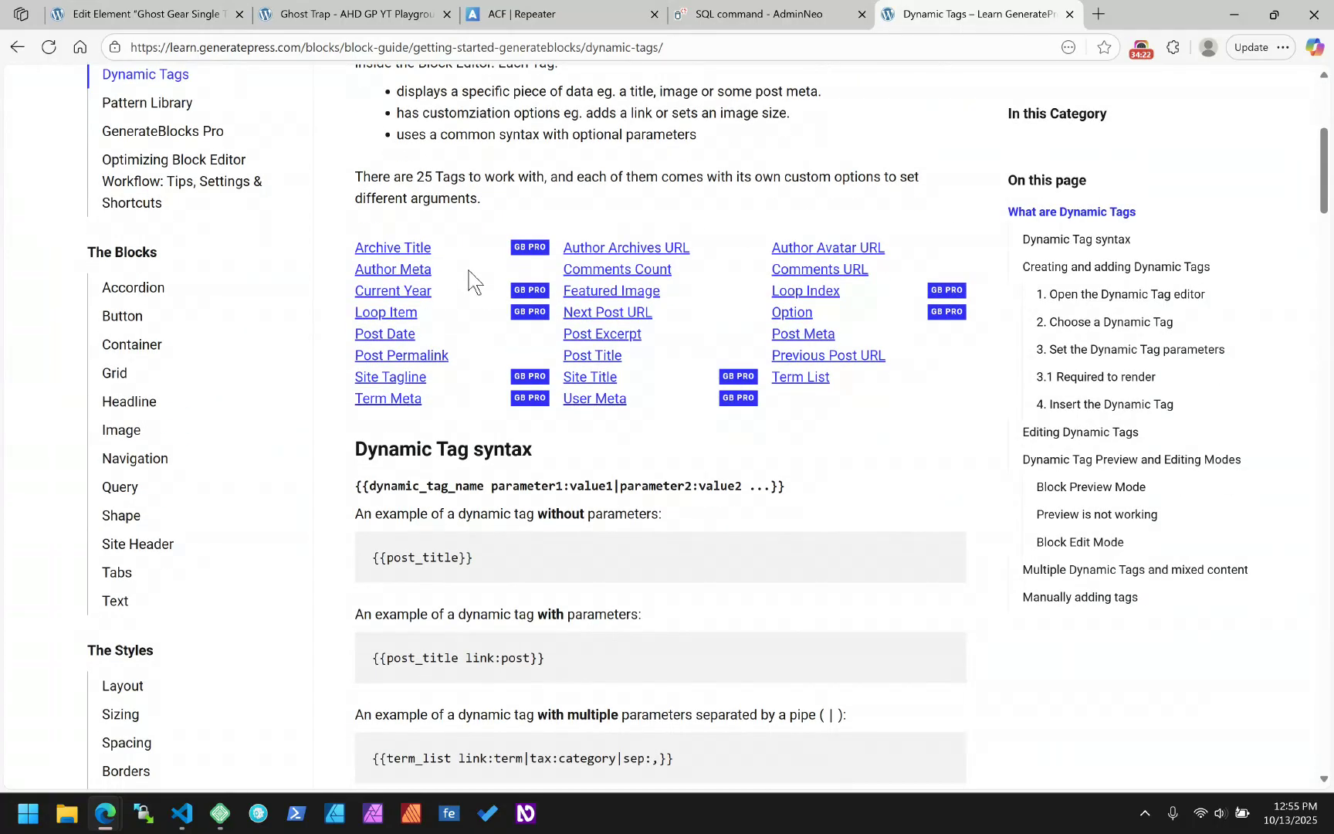
scroll(469, 278, "down", 2)
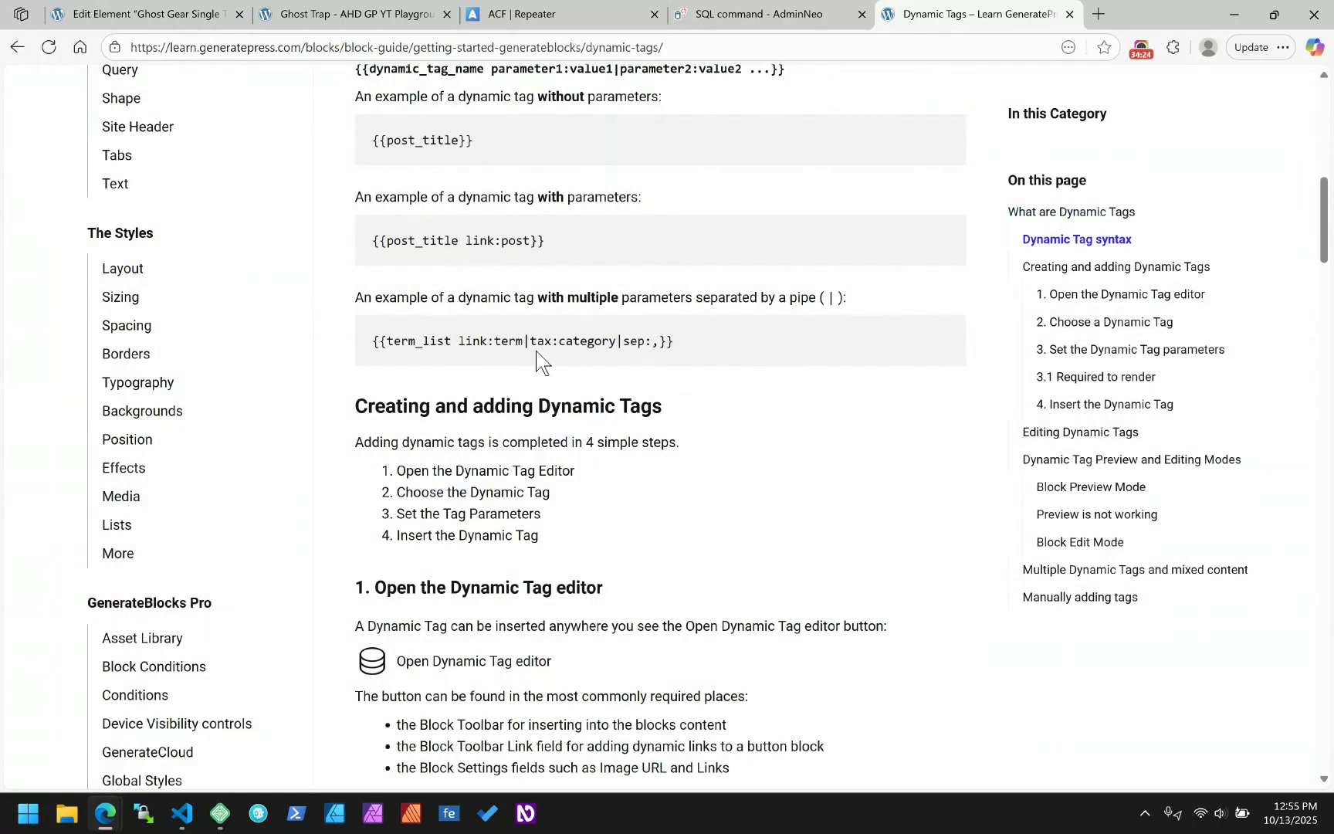
scroll(563, 372, "down", 4)
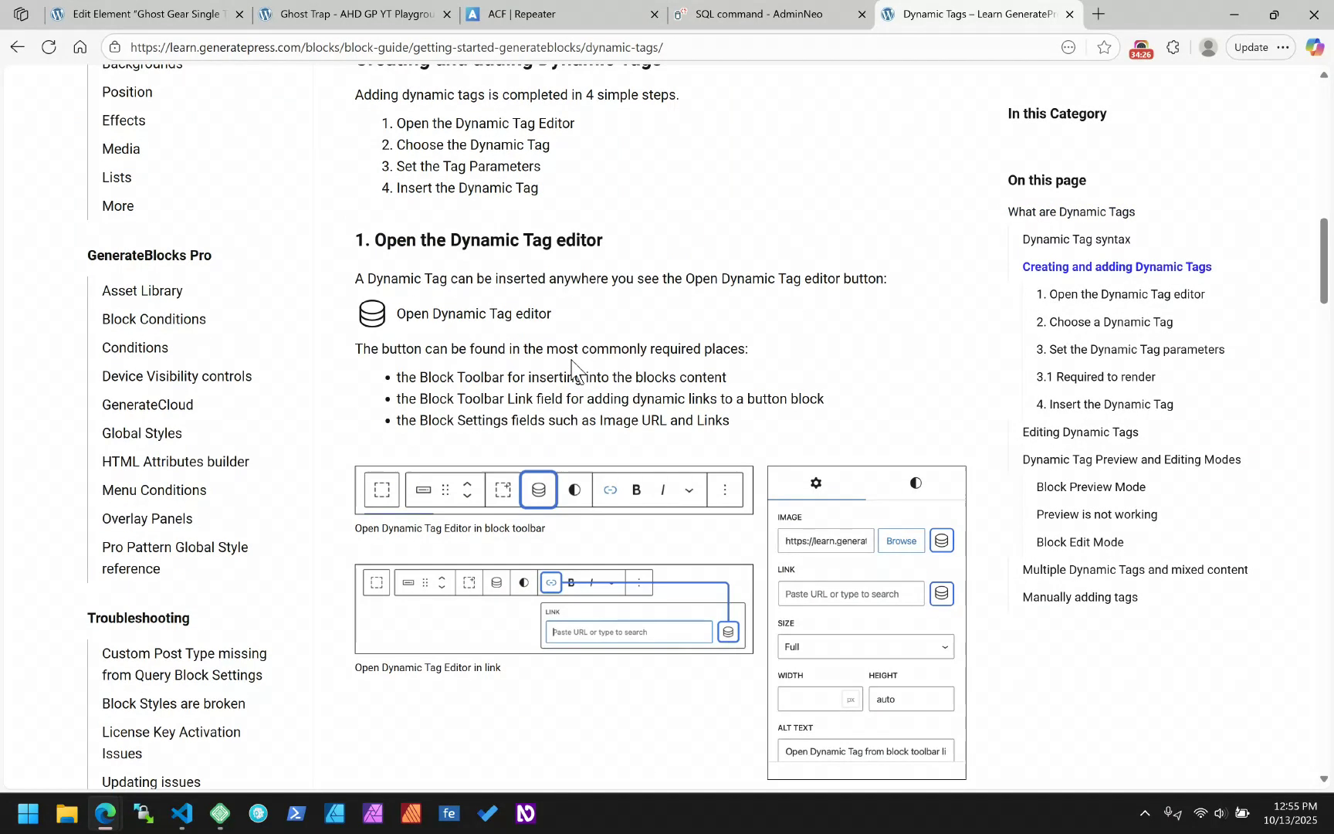
scroll(923, 351, "down", 9)
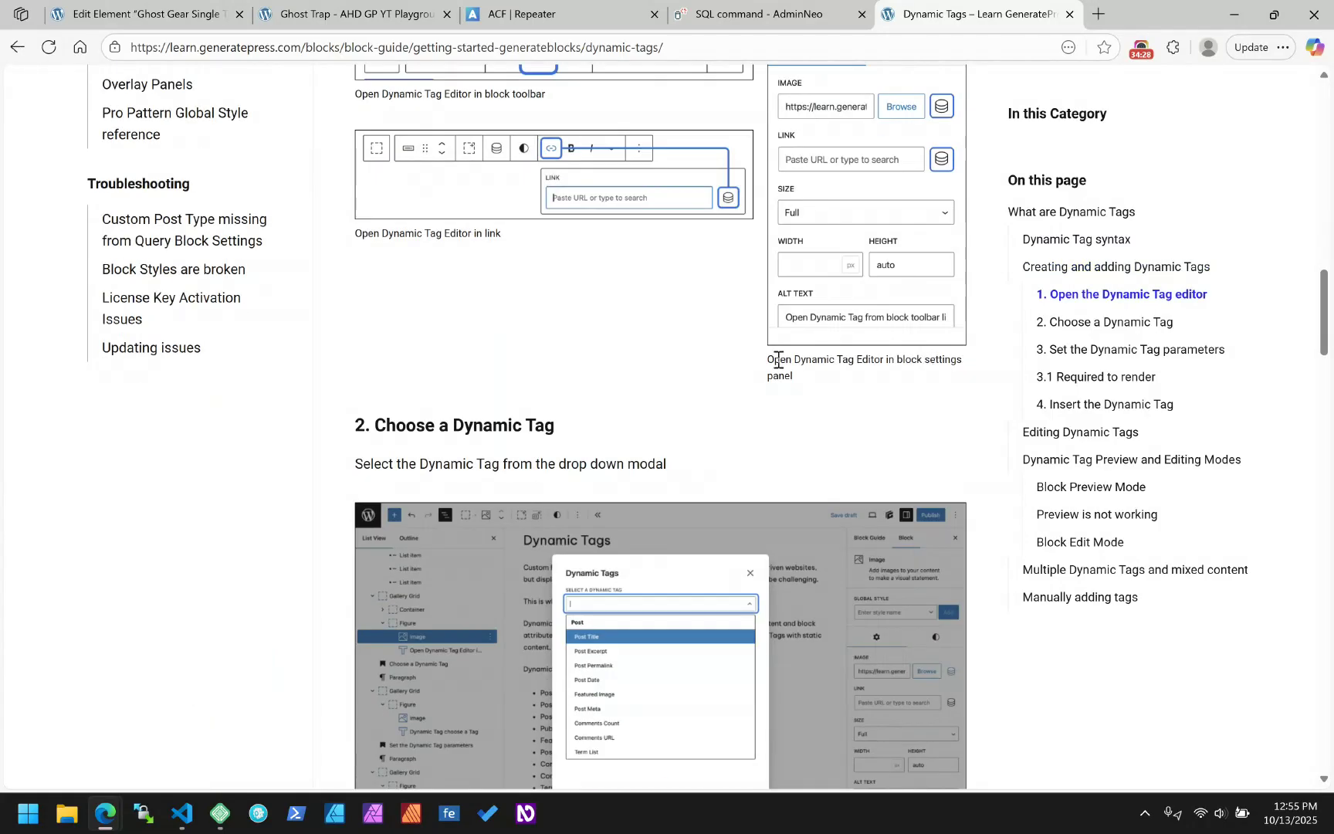
scroll(685, 351, "down", 3)
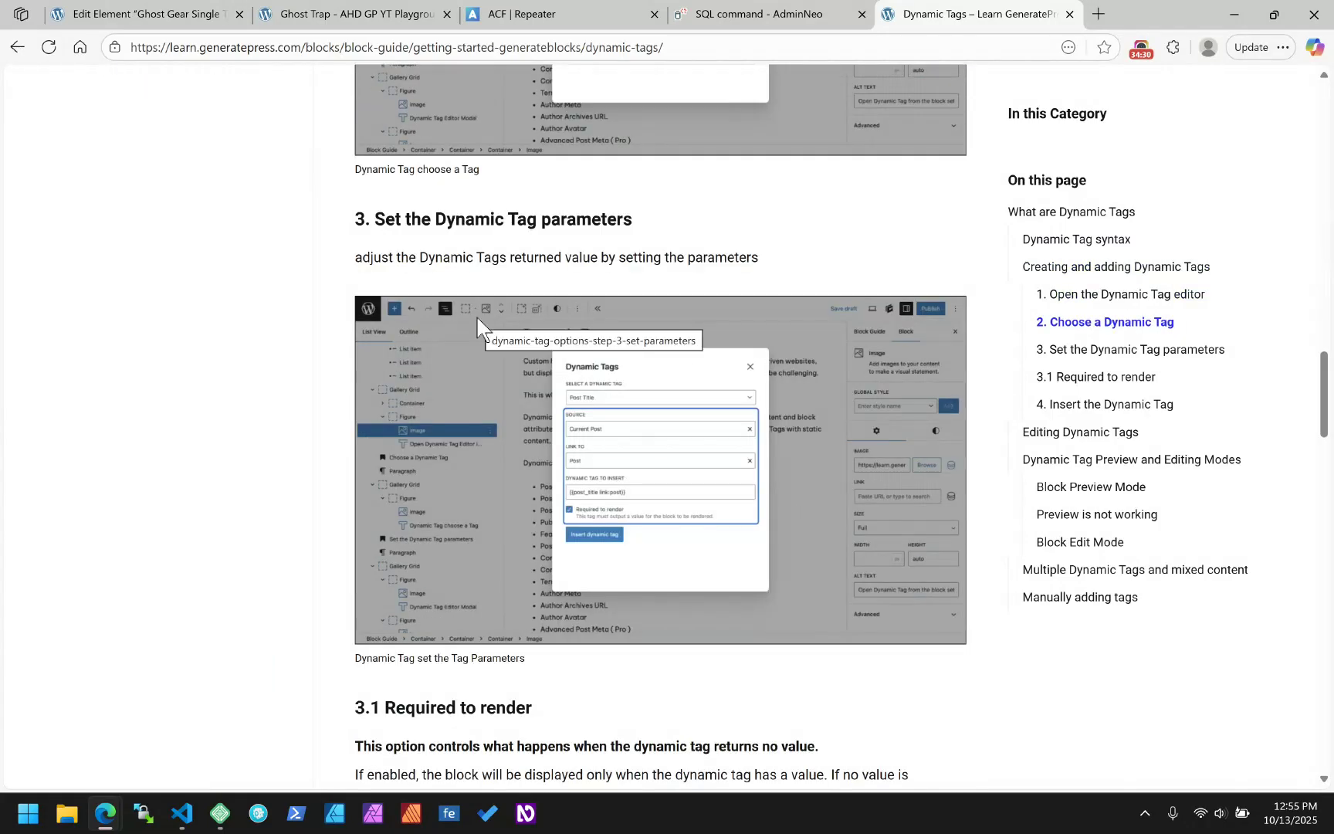
scroll(477, 316, "down", 5)
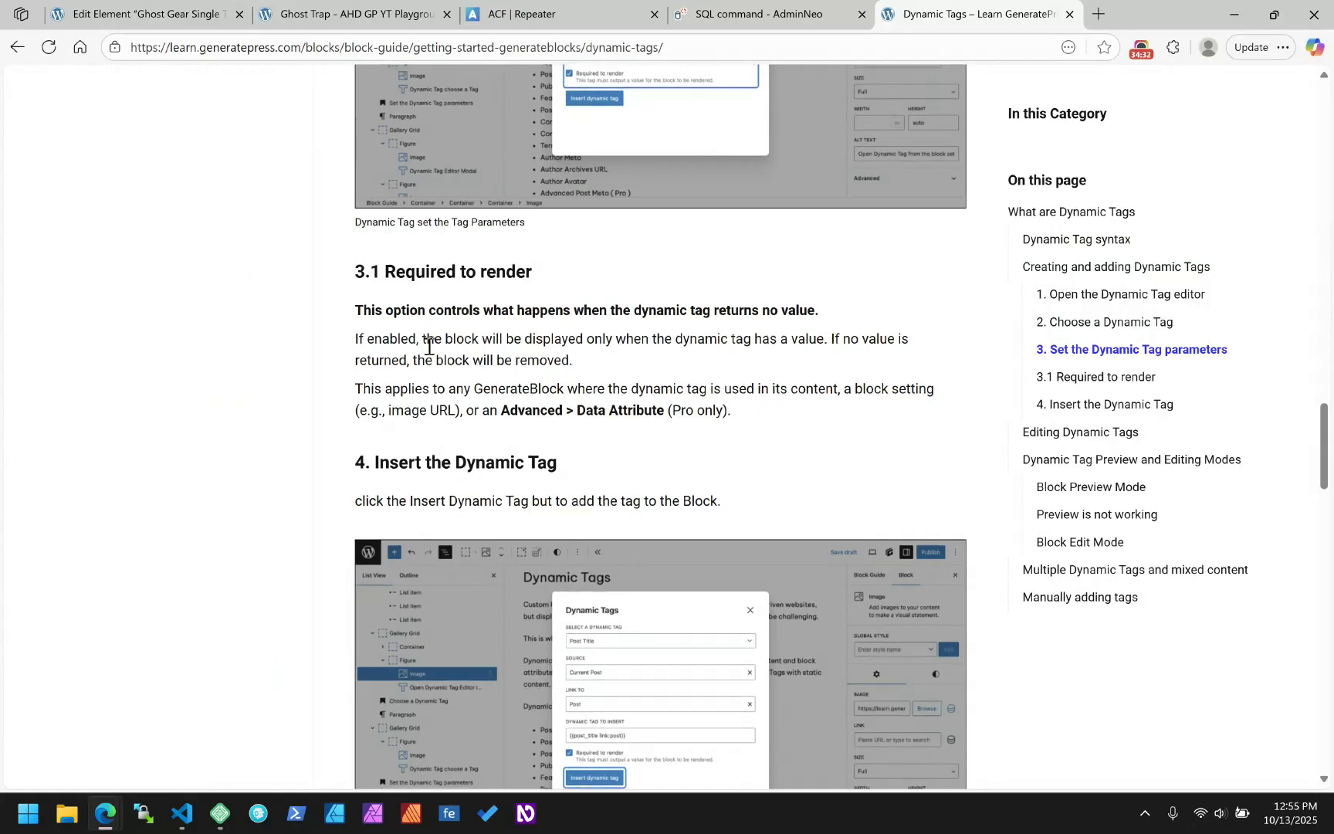
scroll(427, 344, "down", 3)
scroll(575, 390, "down", 5)
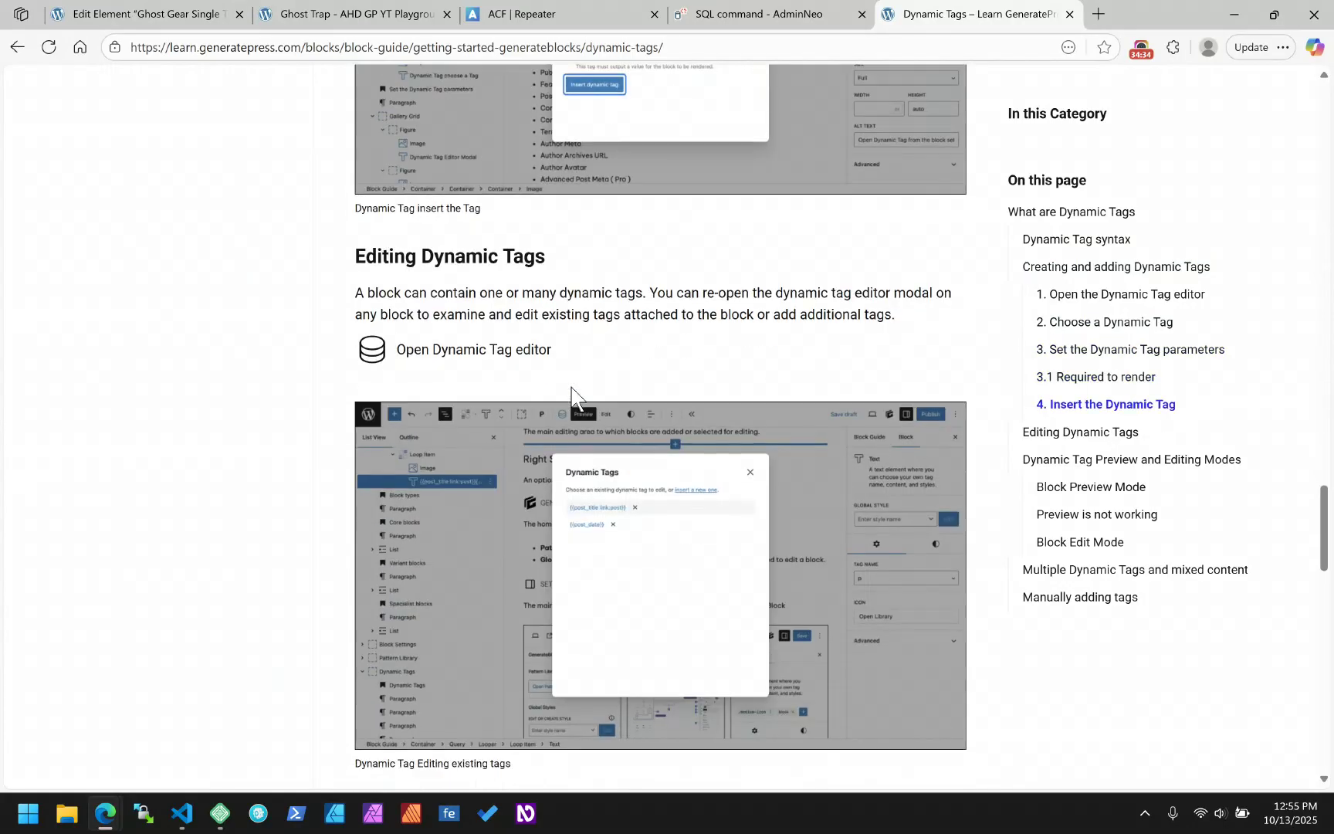
scroll(573, 388, "down", 5)
scroll(572, 388, "up", 5)
scroll(661, 507, "down", 6)
scroll(661, 516, "down", 6)
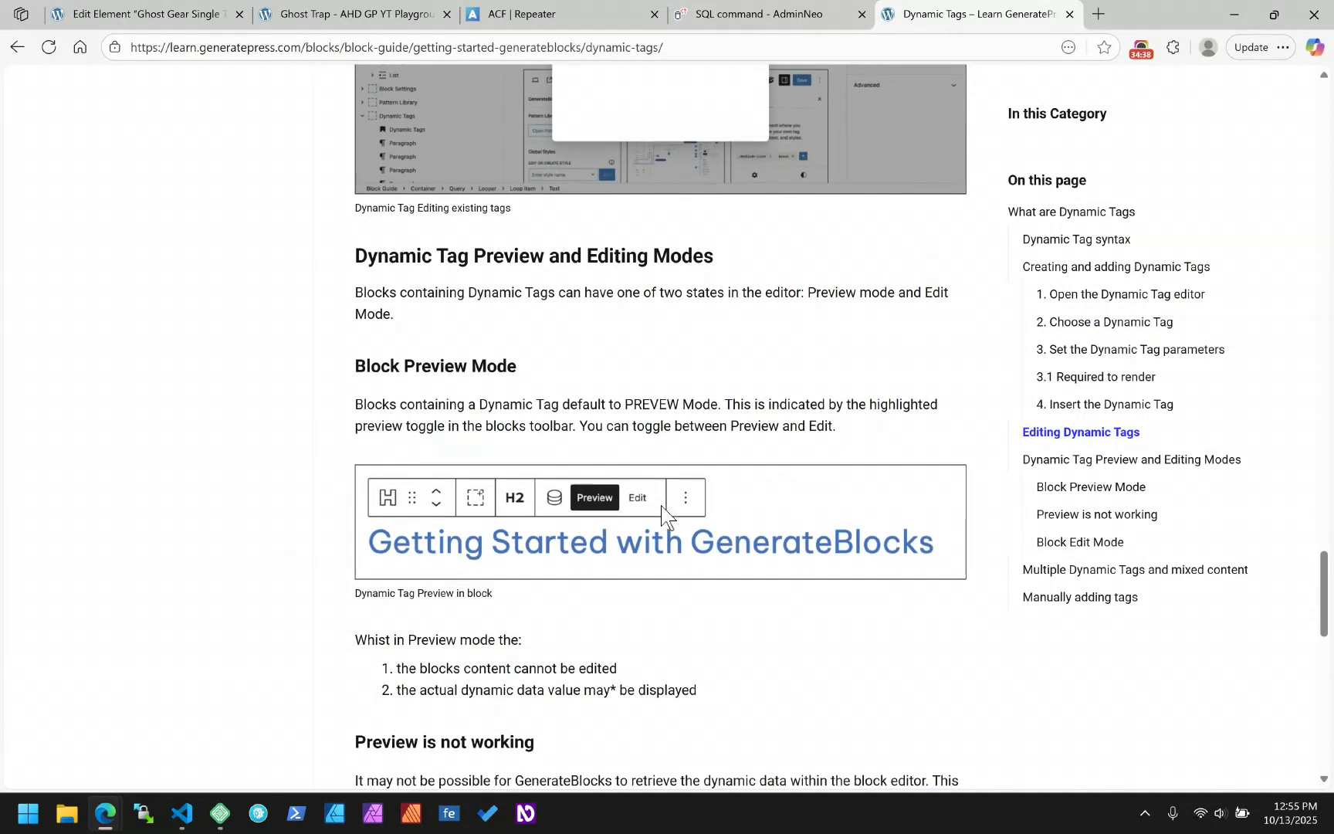
scroll(664, 463, "down", 3)
scroll(664, 464, "down", 5)
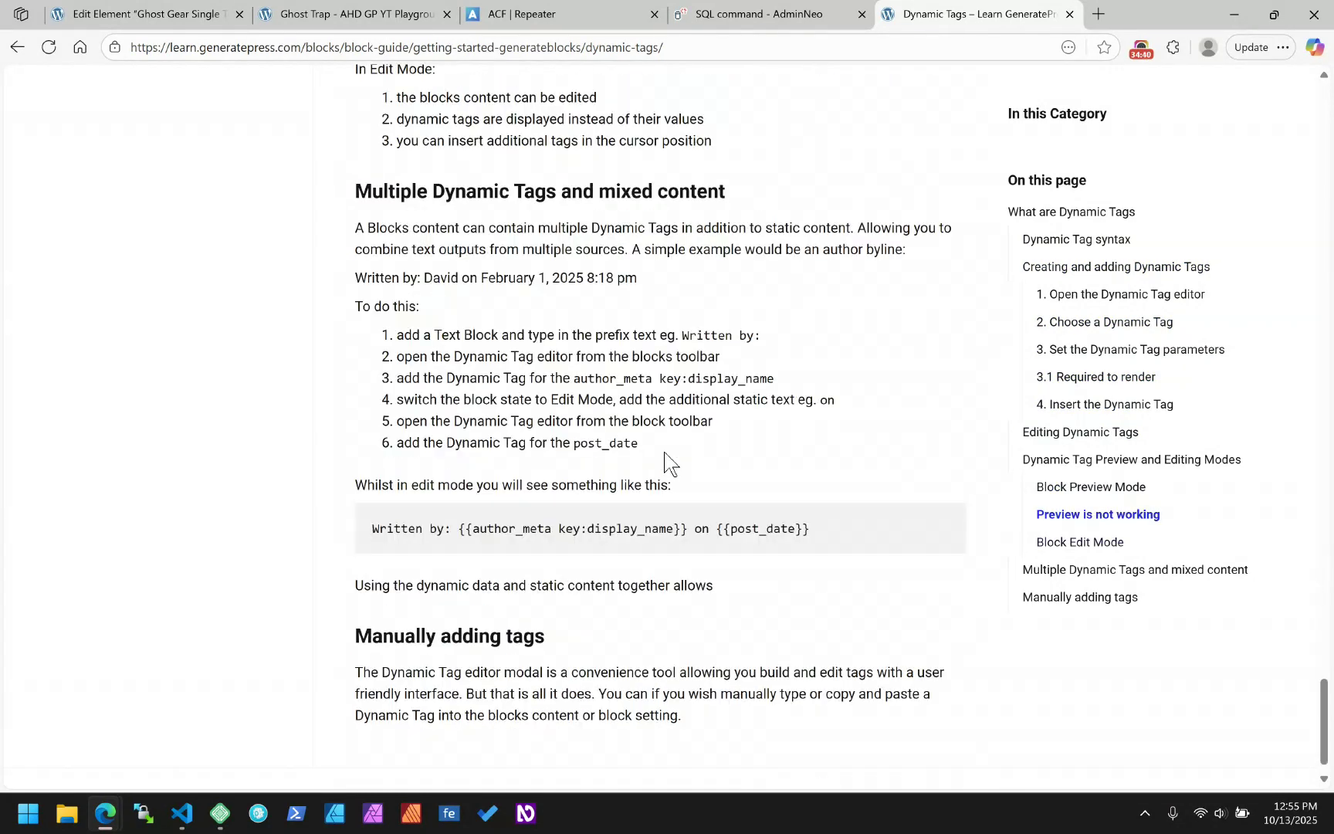
scroll(664, 464, "down", 1)
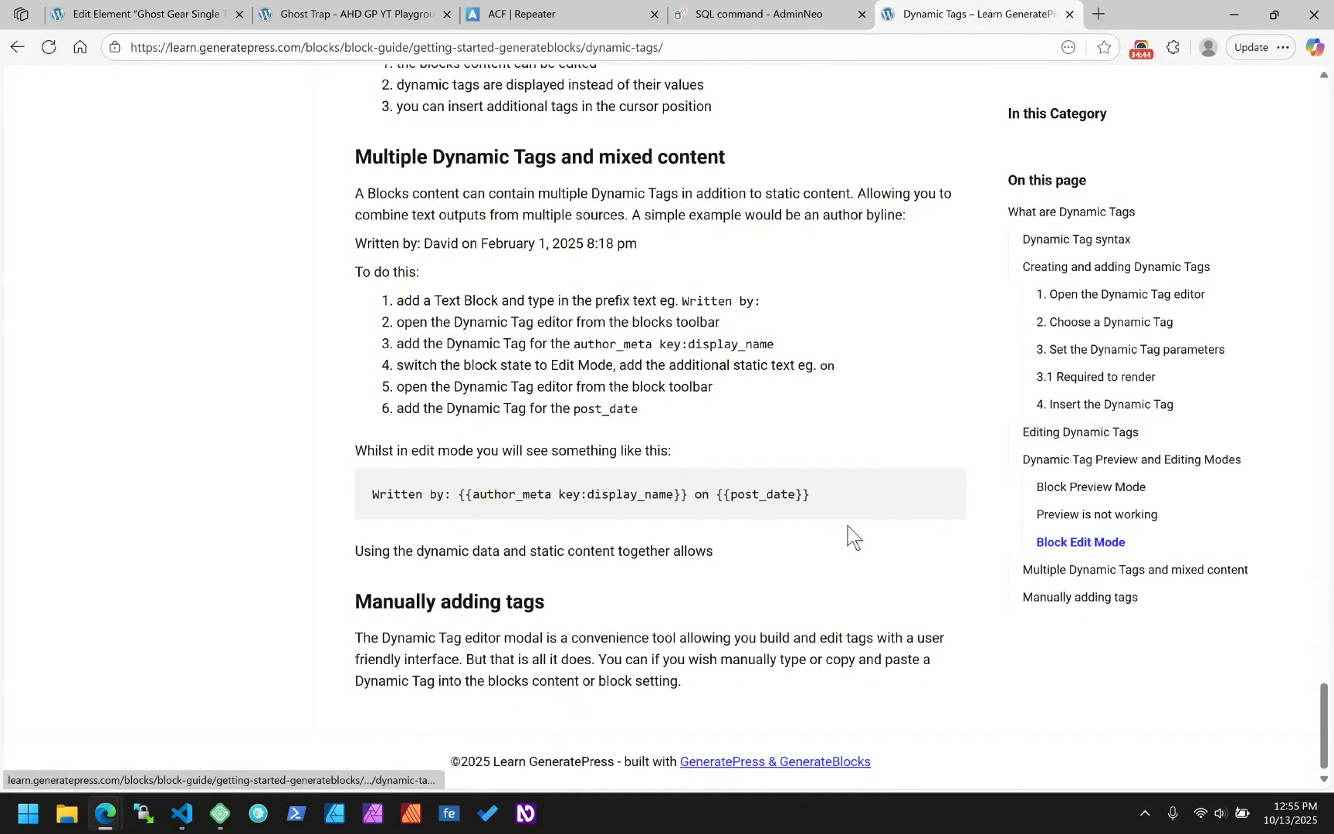
- Open the Post Meta tag's documentation from the guide's tag list and go to its dynamic tag examples
scroll(849, 536, "up", 1)
scroll(847, 536, "up", 15)
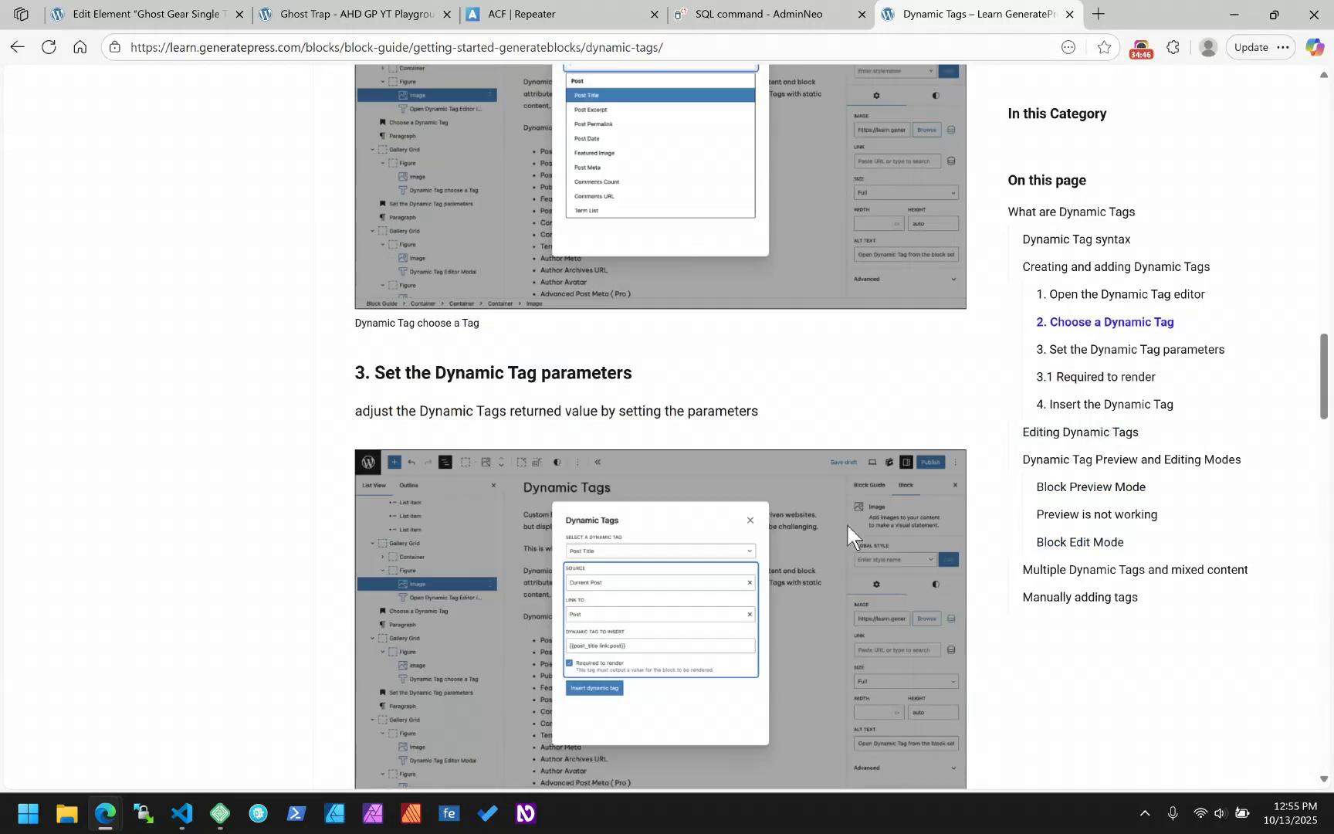
scroll(846, 522, "up", 10)
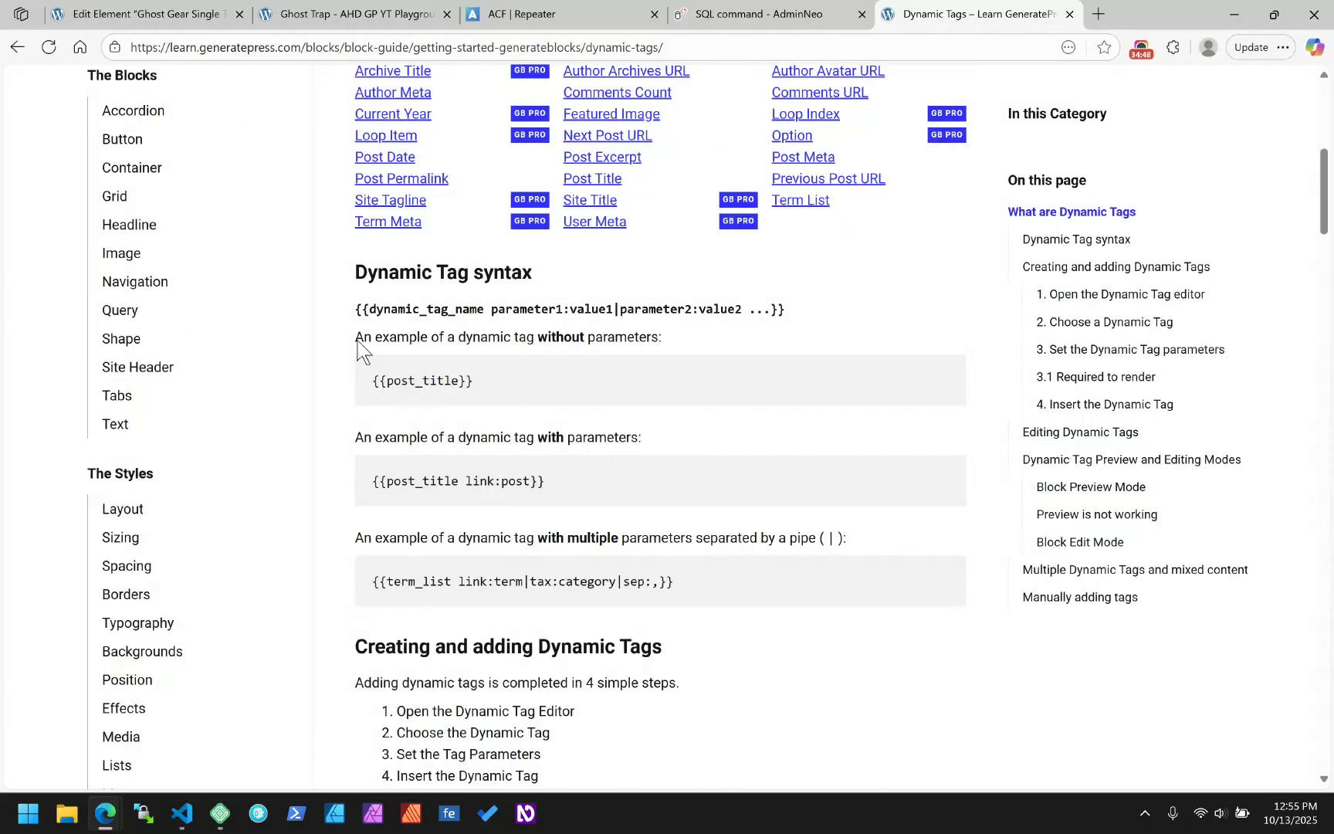
scroll(344, 220, "up", 3)
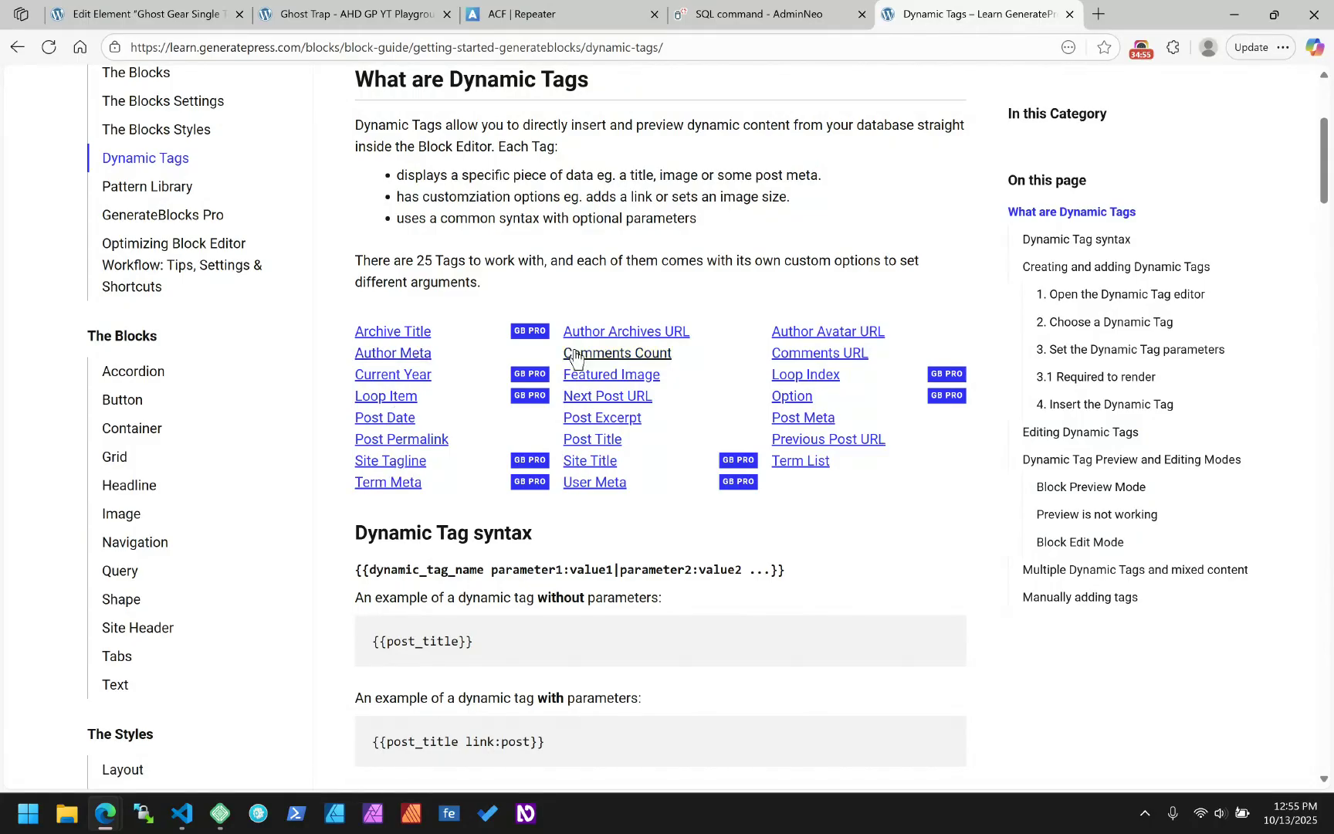
left_click(803, 418)
scroll(684, 166, "down", 8)
scroll(684, 166, "down", 8)
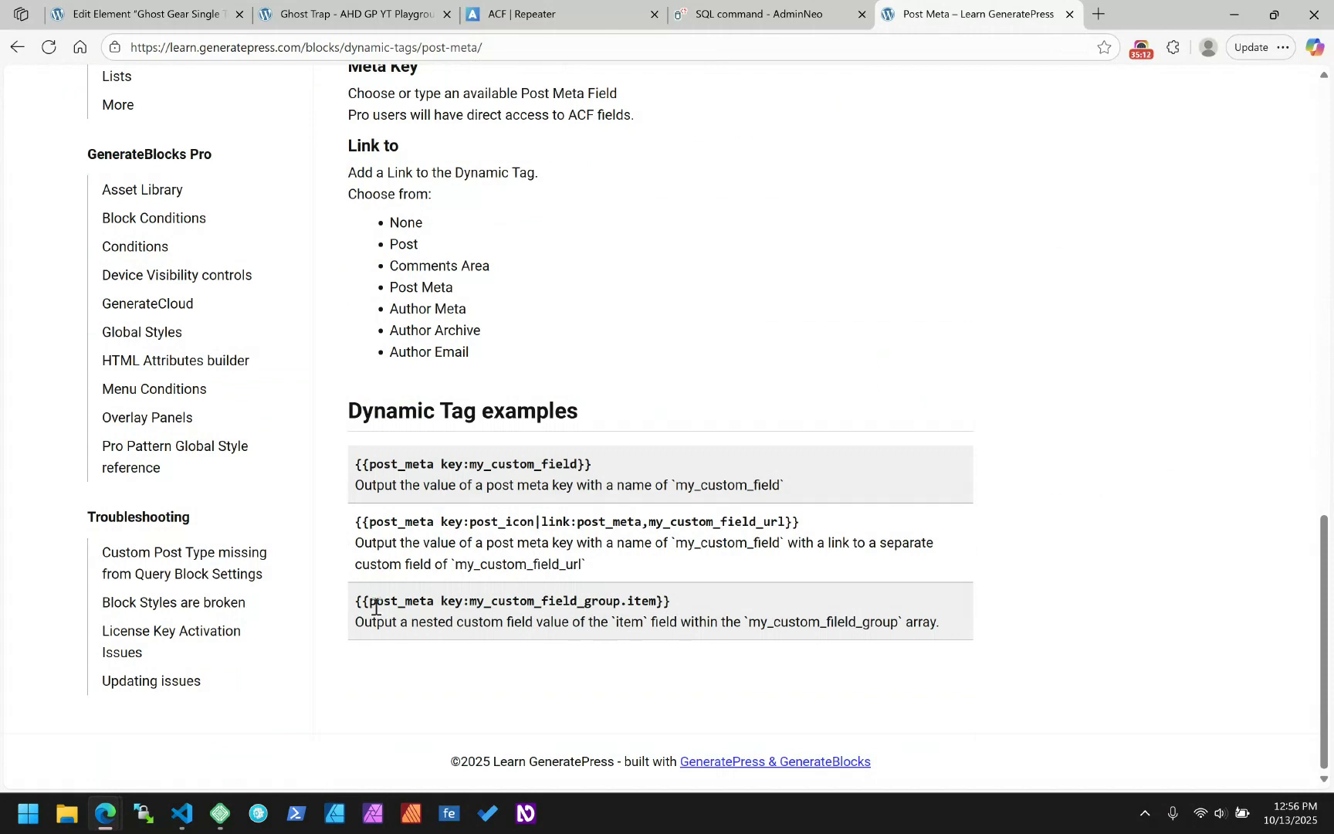
- Examine each part of the nested example {{post_meta key:my_custom_field_group.item}}: tag name, key, field group and item
left_click_drag(369, 604, 658, 602)
left_click(456, 600)
left_click_drag(430, 601, 370, 607)
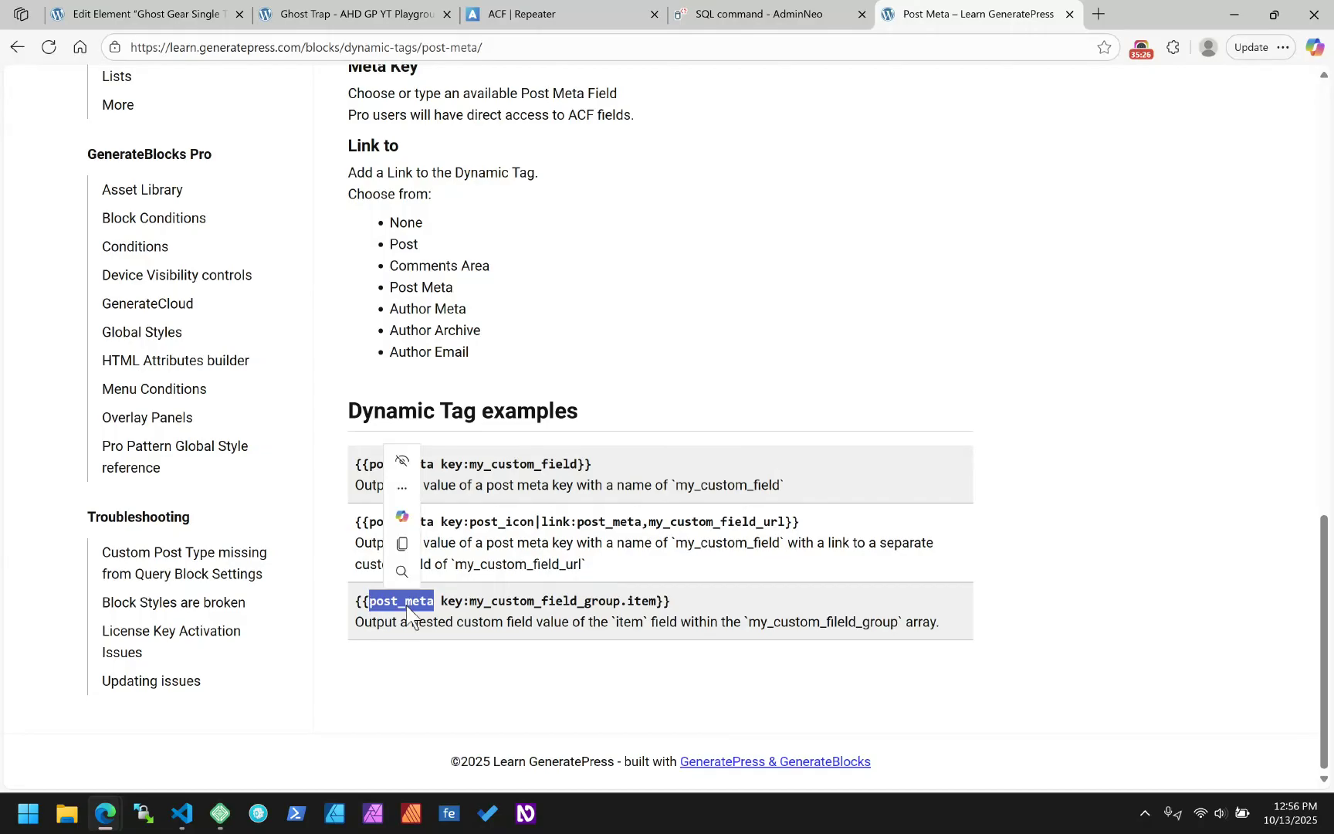
left_click(454, 600)
double_click(453, 601)
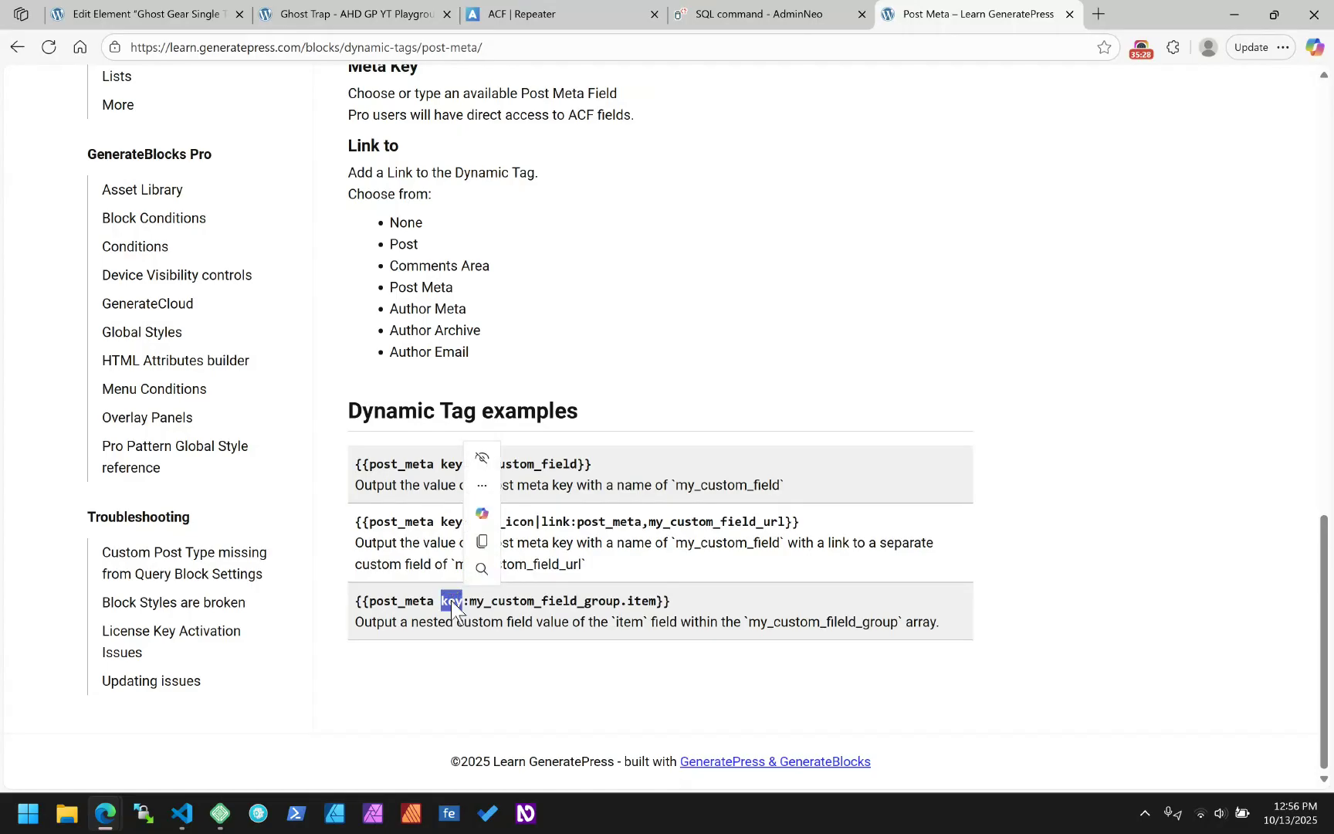
left_click_drag(470, 600, 622, 599)
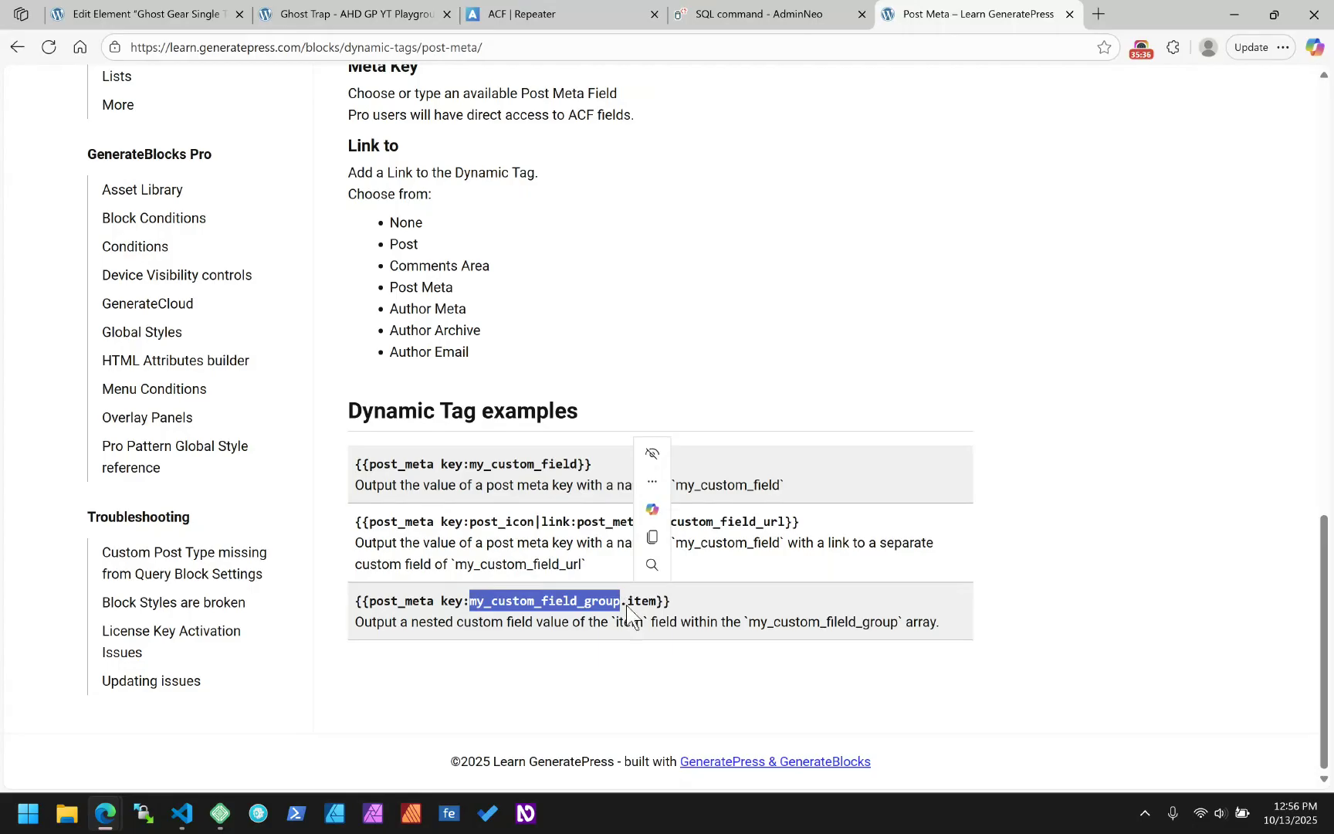
left_click(642, 605)
double_click(642, 600)
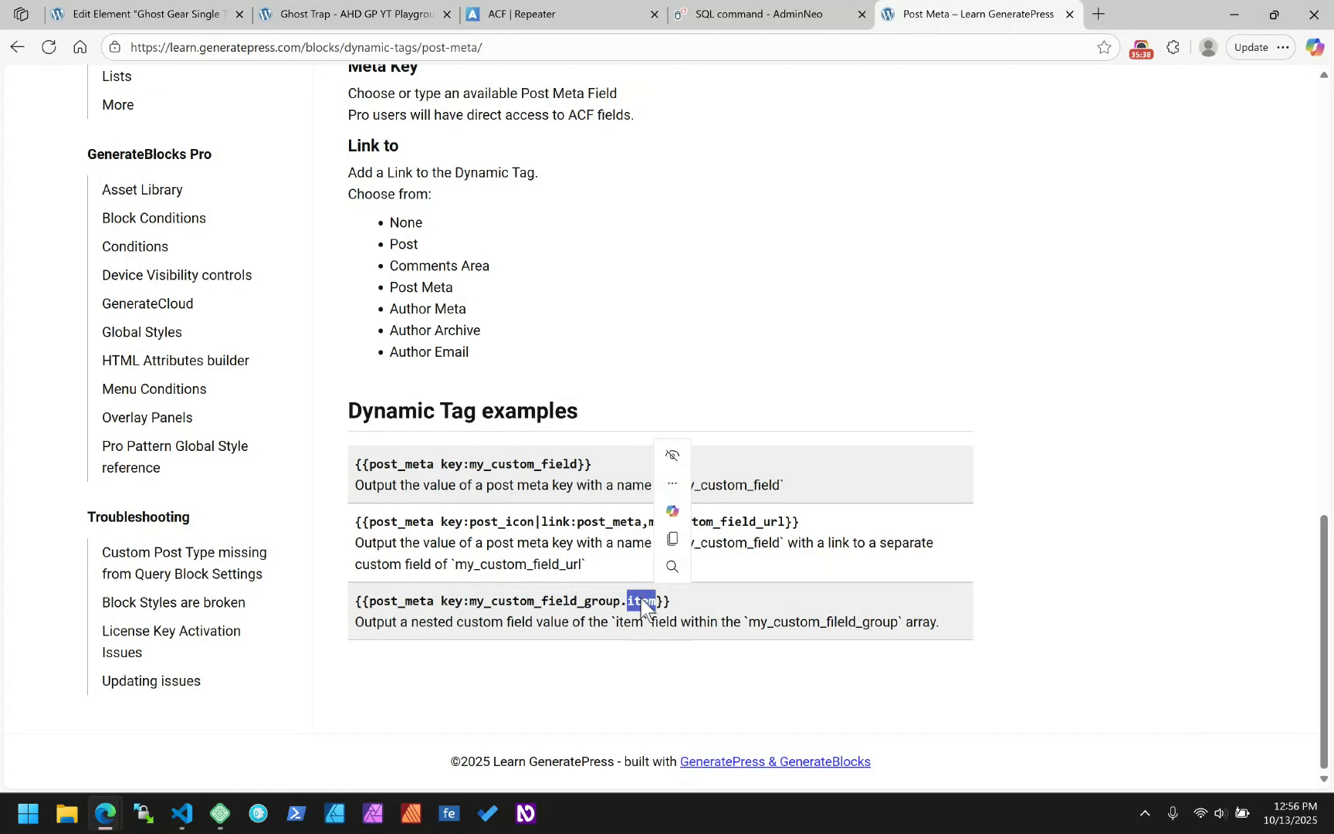
- Compare the example with the attribute array on the Ghost Trap page, highlighting attr_name and the ID entries under attr_img
left_click(367, 11)
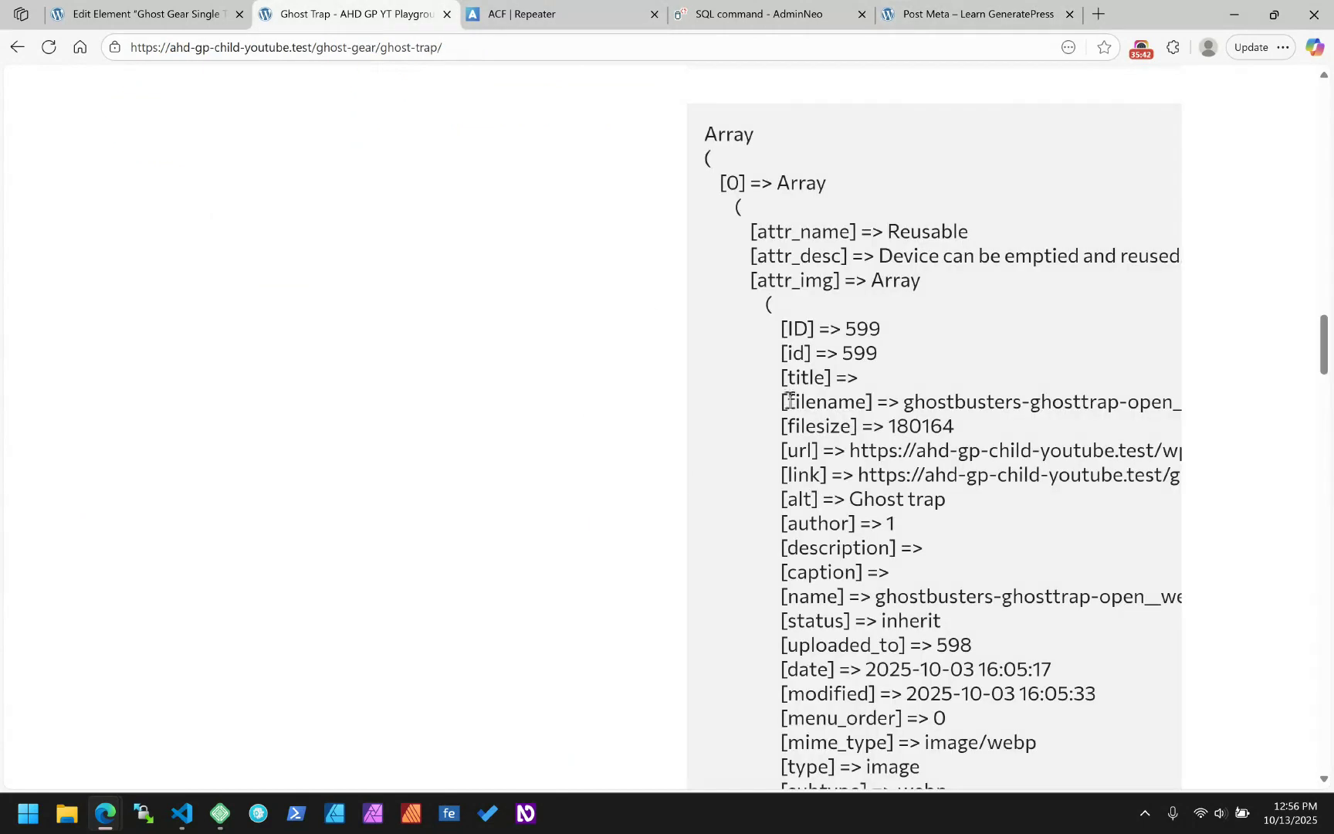
double_click(786, 234)
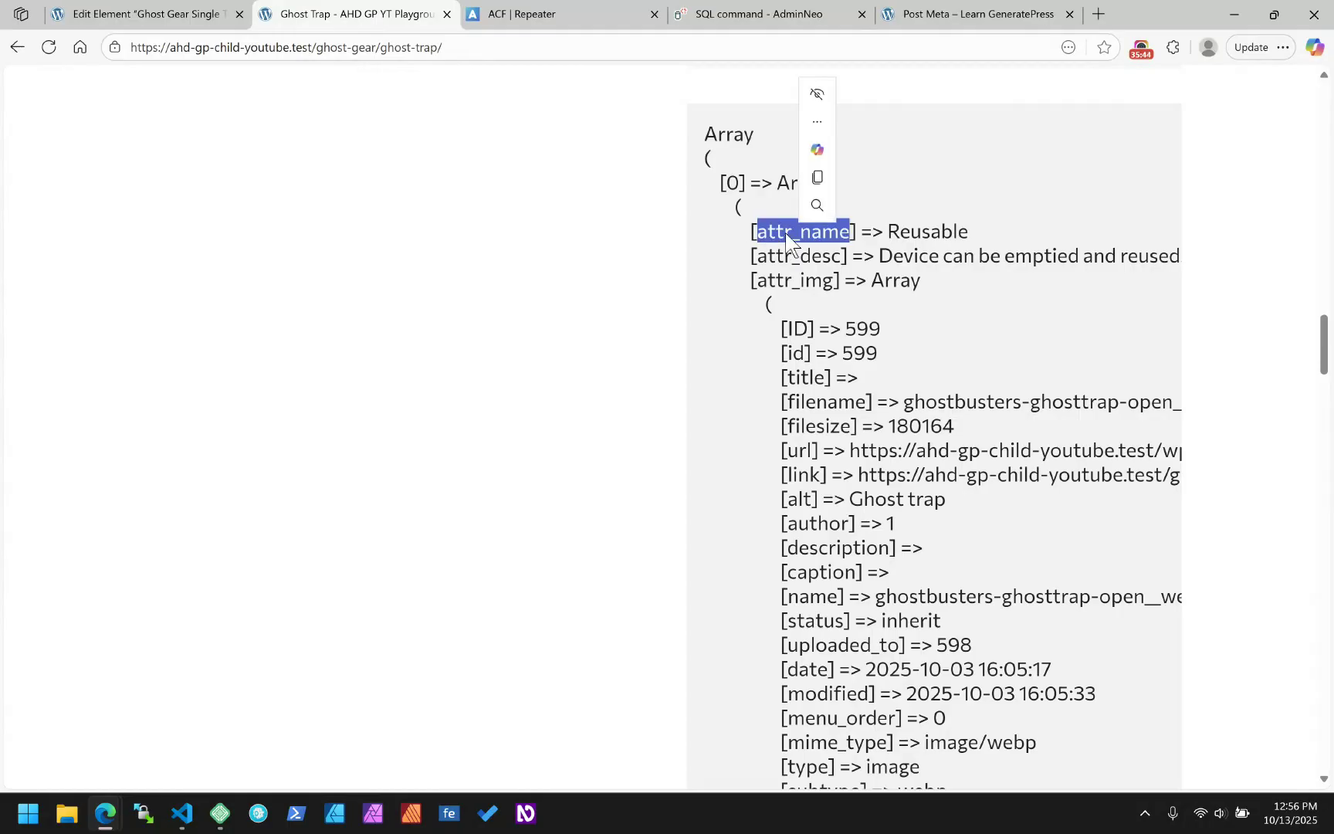
left_click(930, 227)
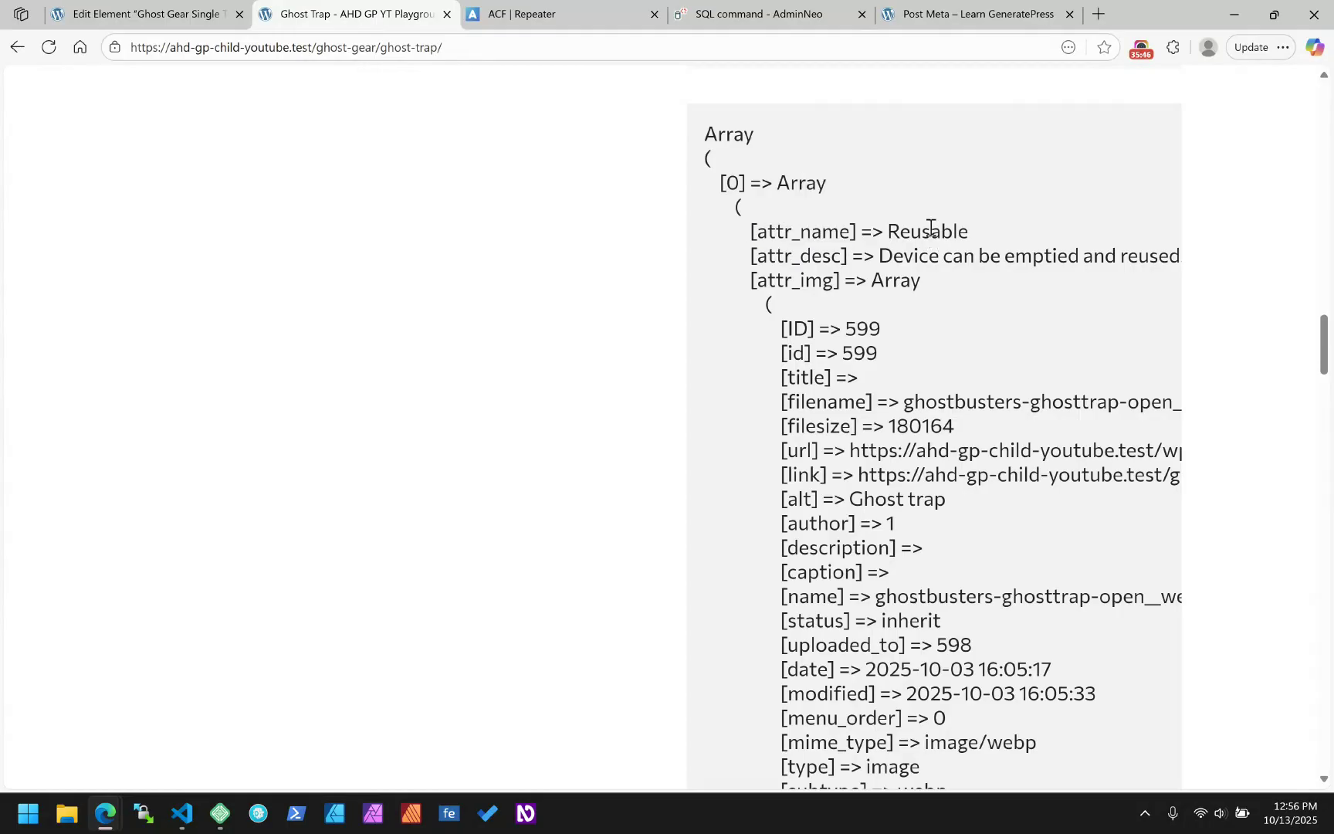
double_click(800, 329)
double_click(808, 353)
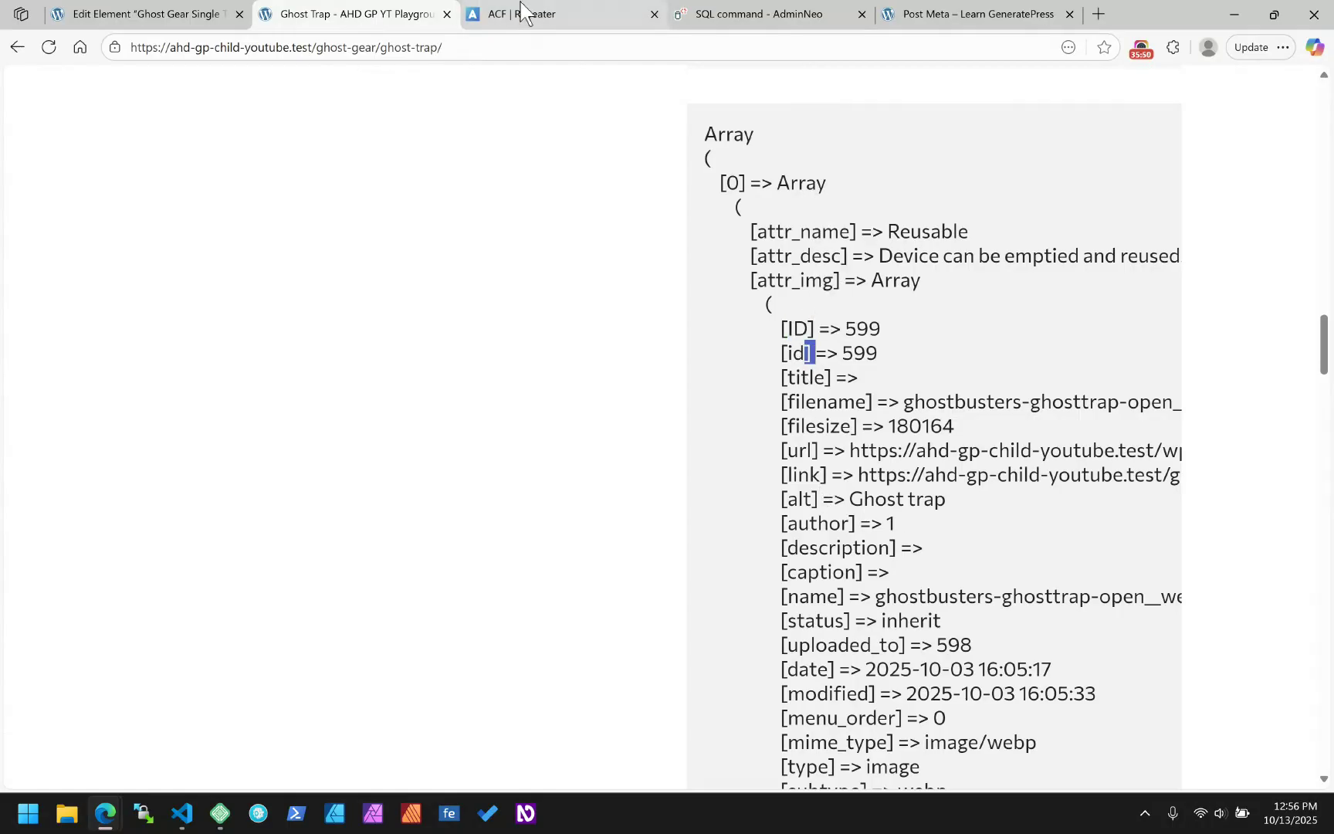
- Reload the Ghost Trap page and check how the attribute cards render with the alt tag as image source
scroll(510, 215, "up", 5)
scroll(509, 214, "up", 5)
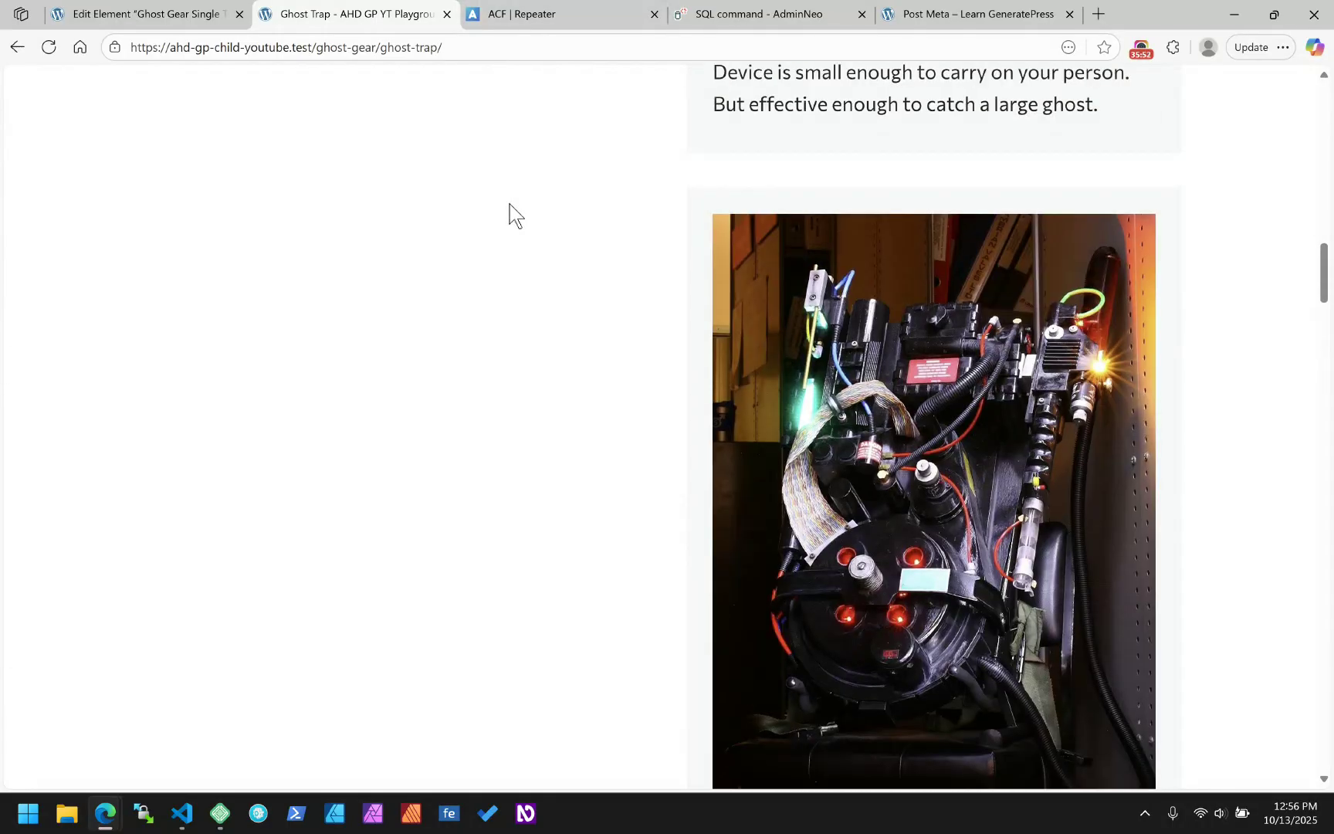
left_click(49, 47)
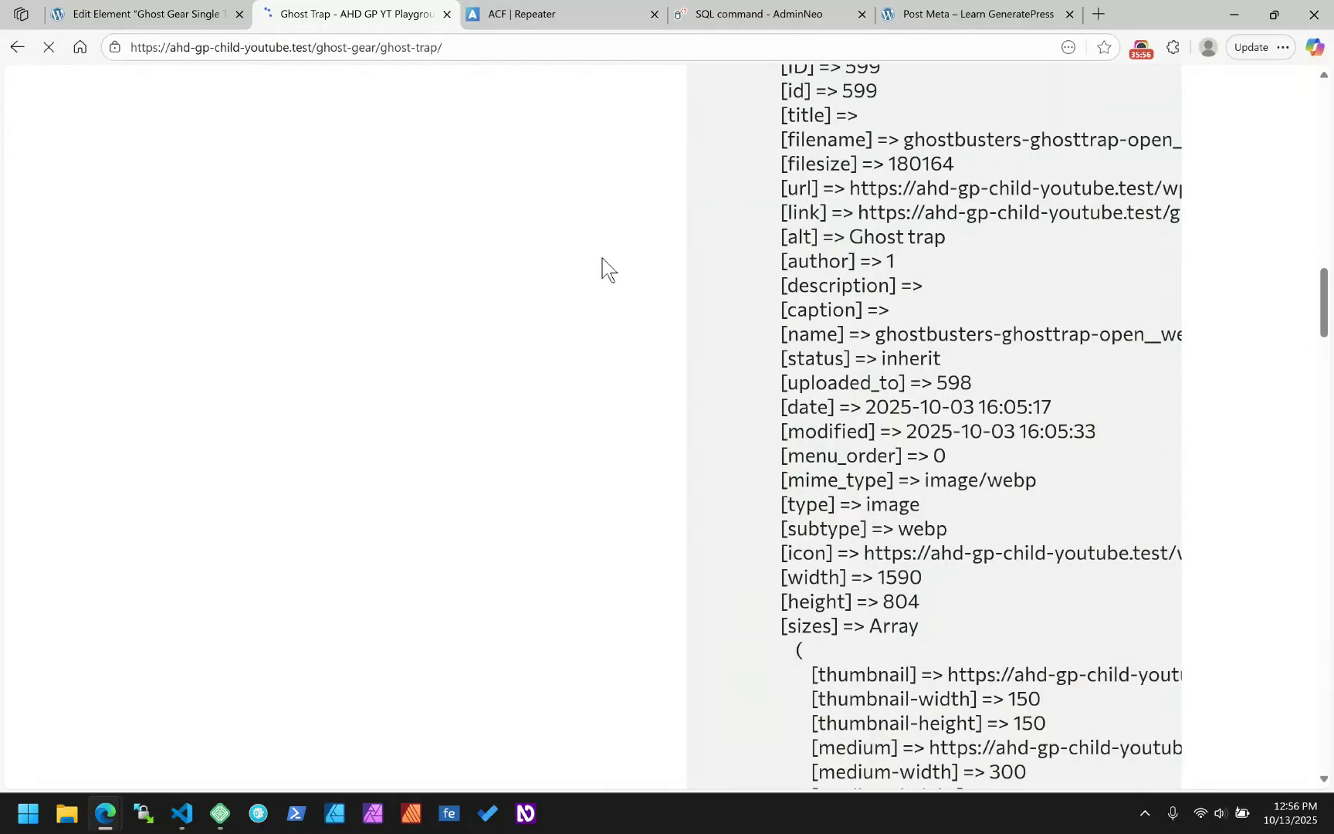
scroll(744, 303, "up", 6)
scroll(746, 306, "up", 8)
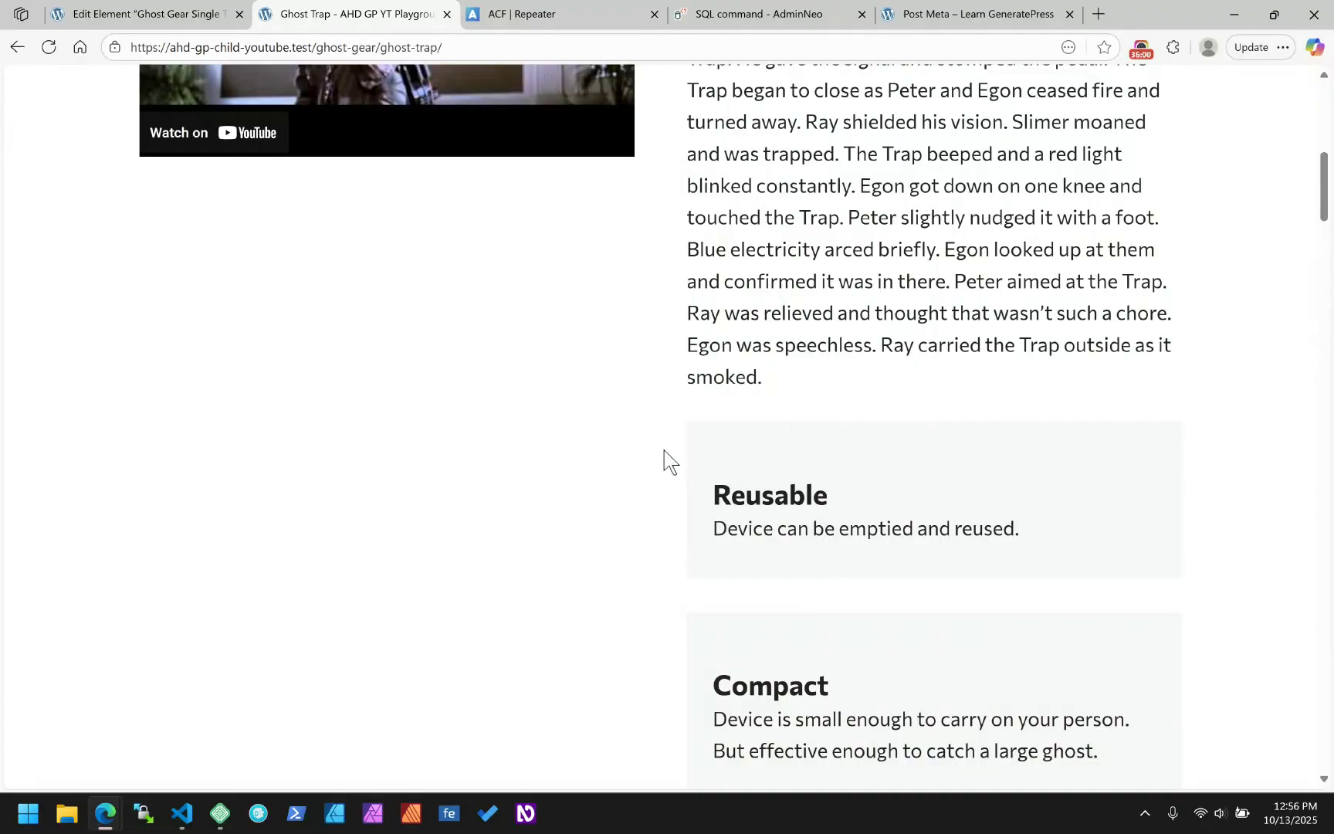
- Inspect the Reusable attribute card's markup on the Ghost Trap page and expand its loop item to read the image source
right_click(758, 455)
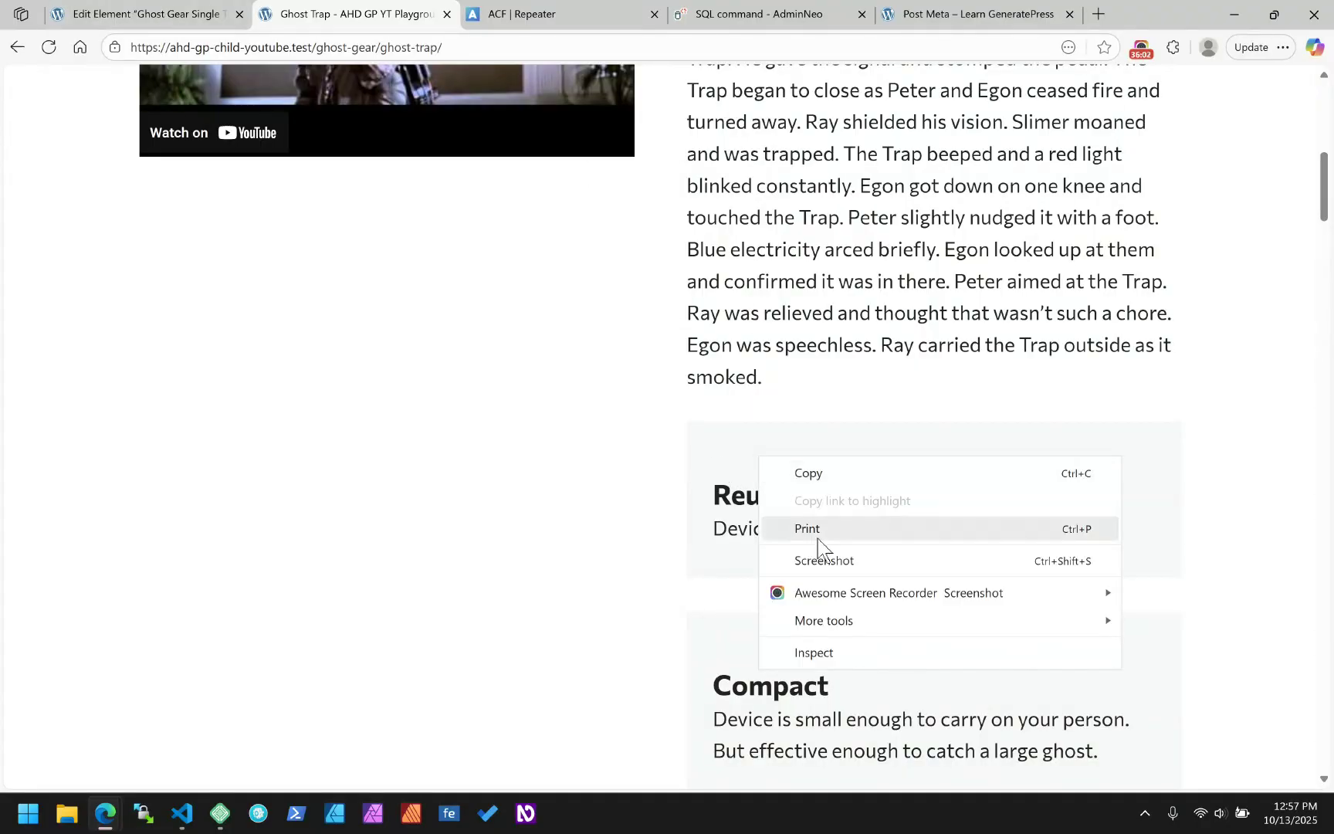
left_click(846, 656)
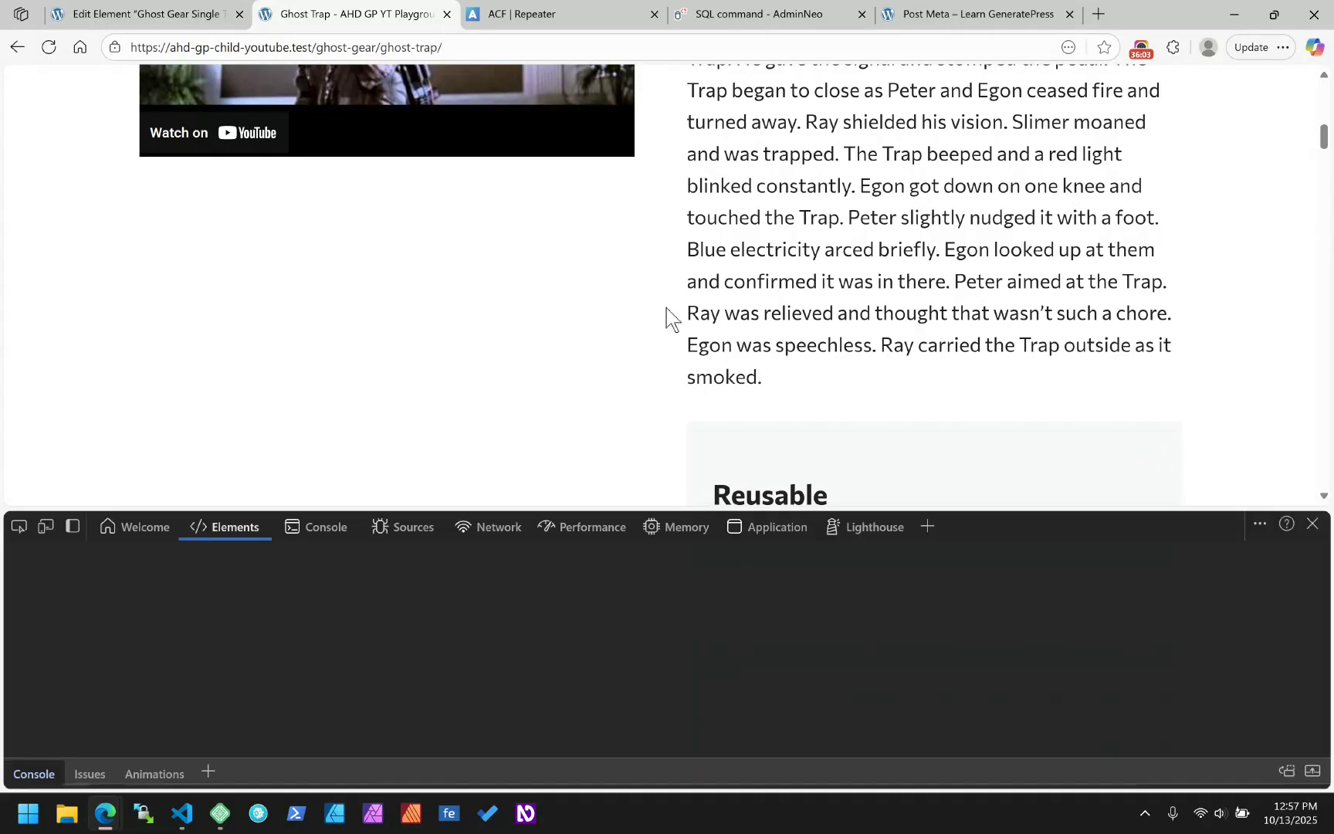
scroll(668, 310, "down", 1)
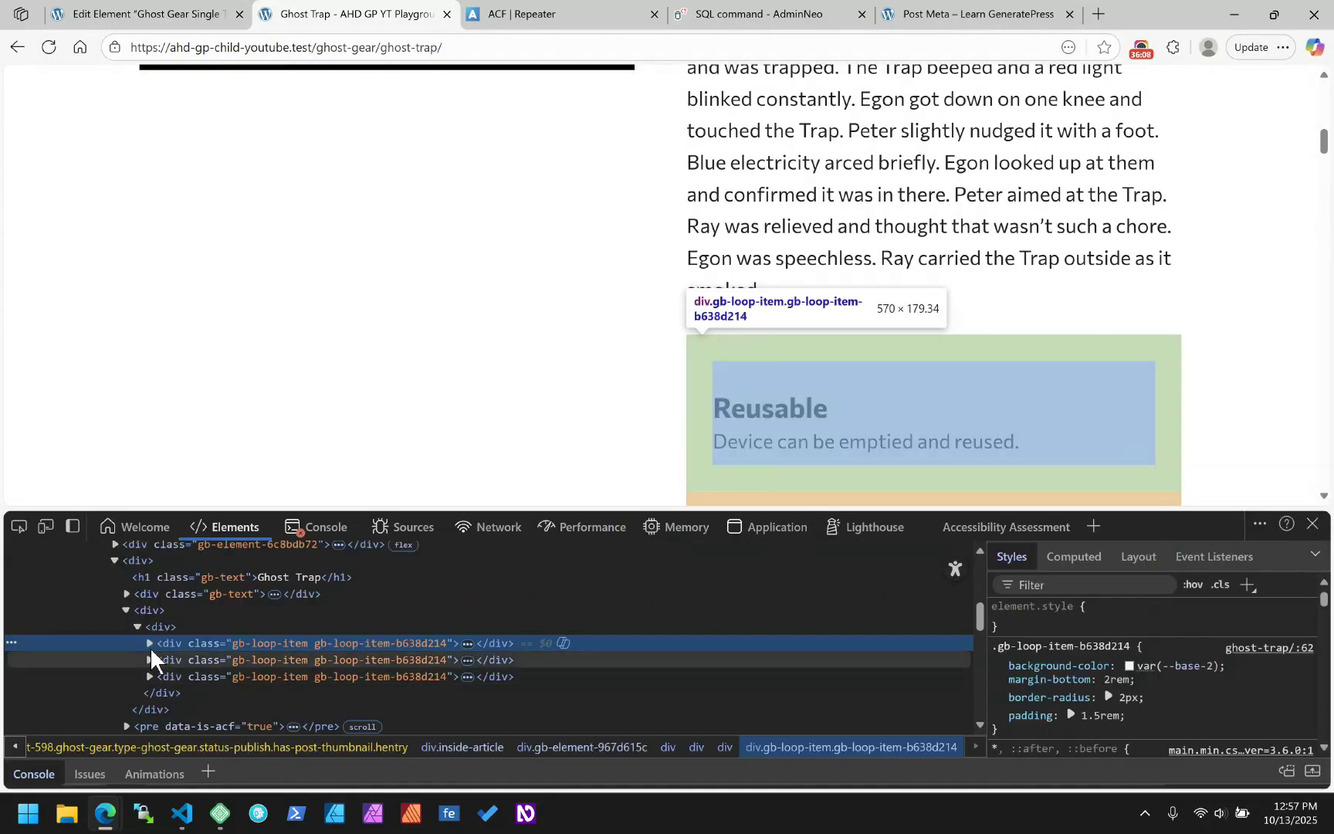
left_click(150, 644)
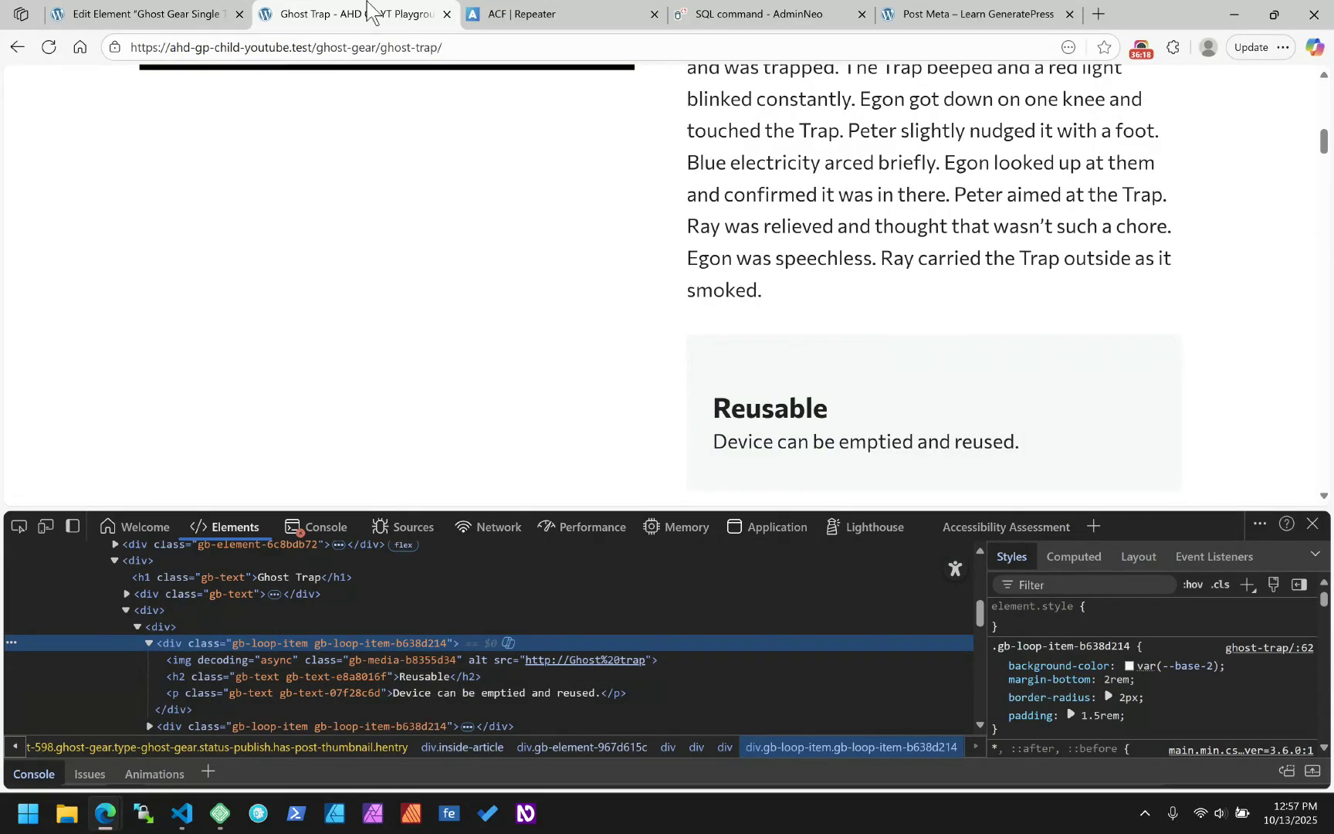
- Open the template Image block's dynamic tag settings and compare its key with the image entries in the Ghost Trap page's array
left_click(201, 13)
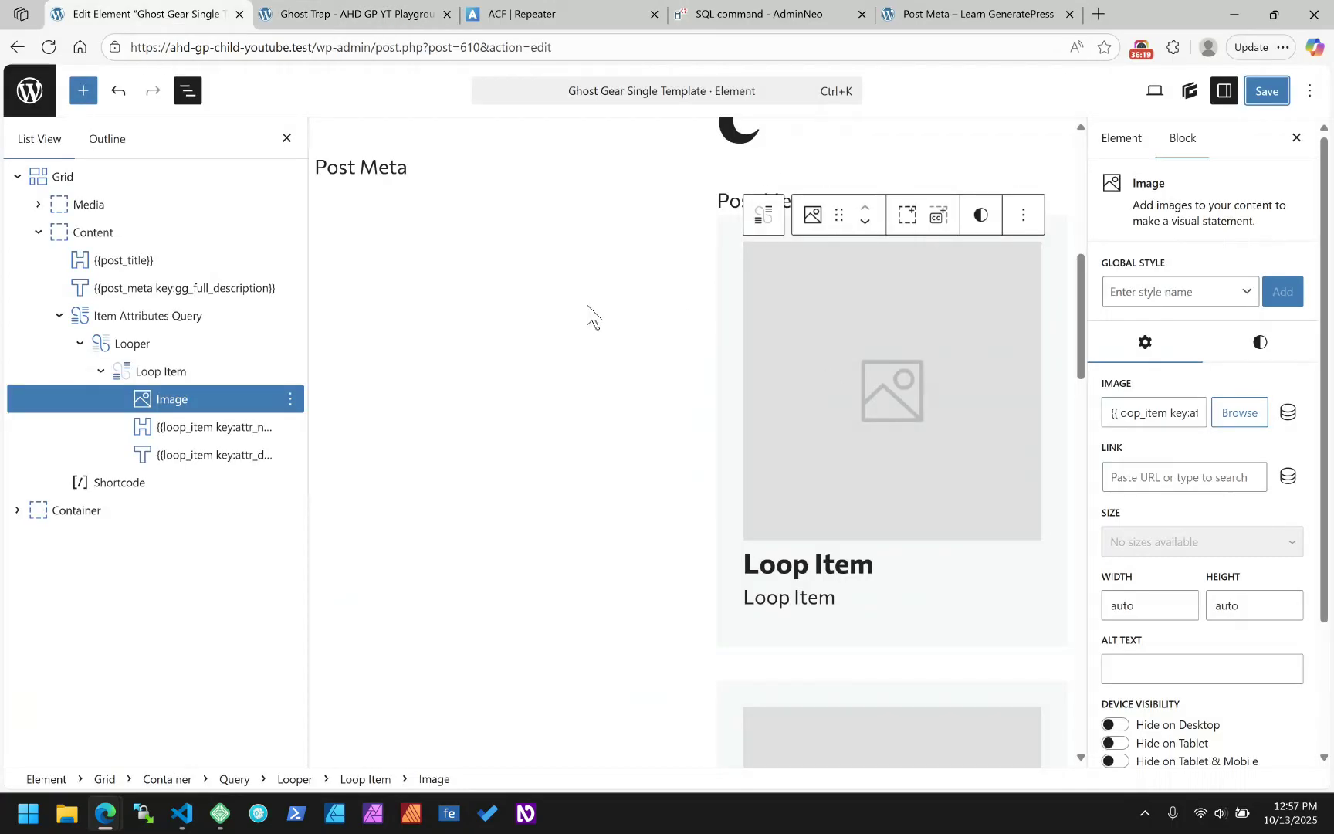
left_click(902, 370)
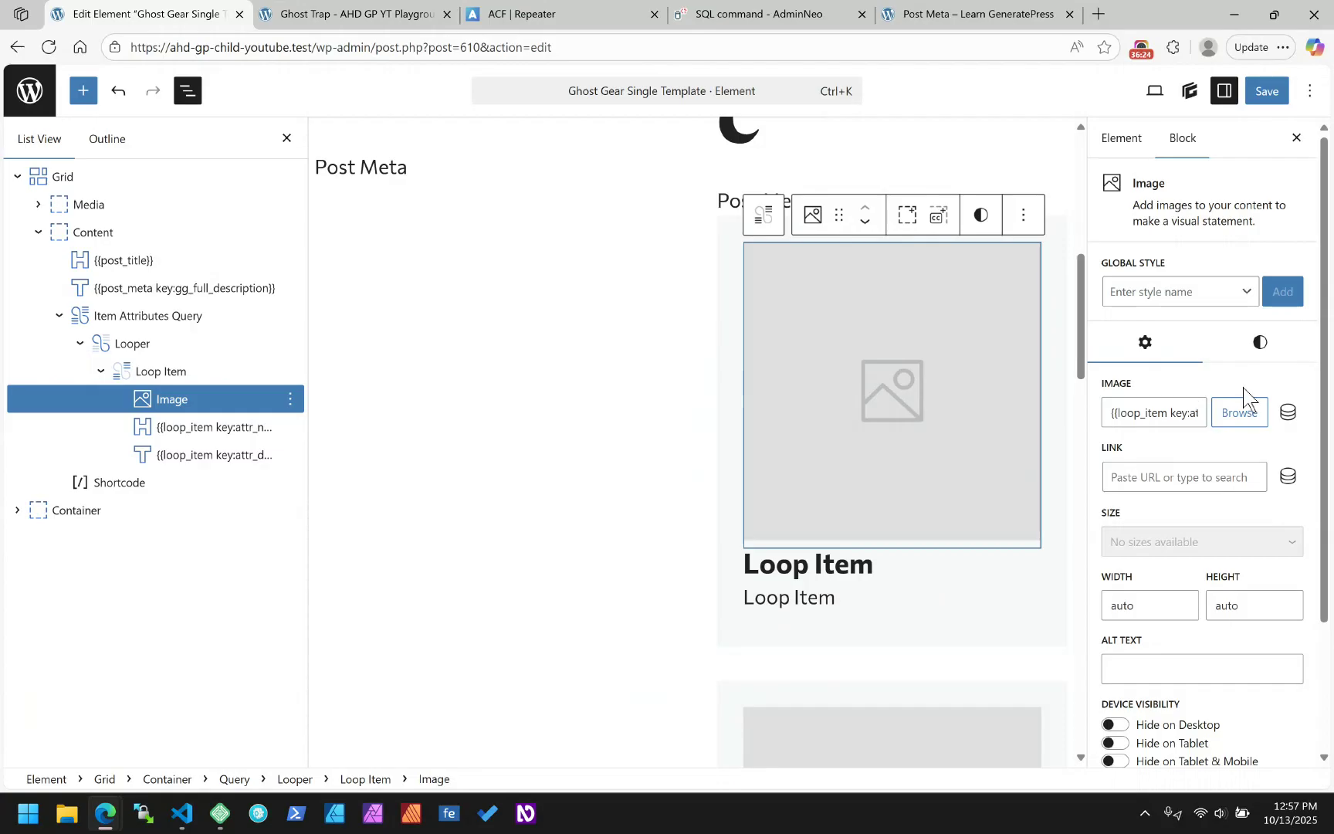
left_click(1288, 413)
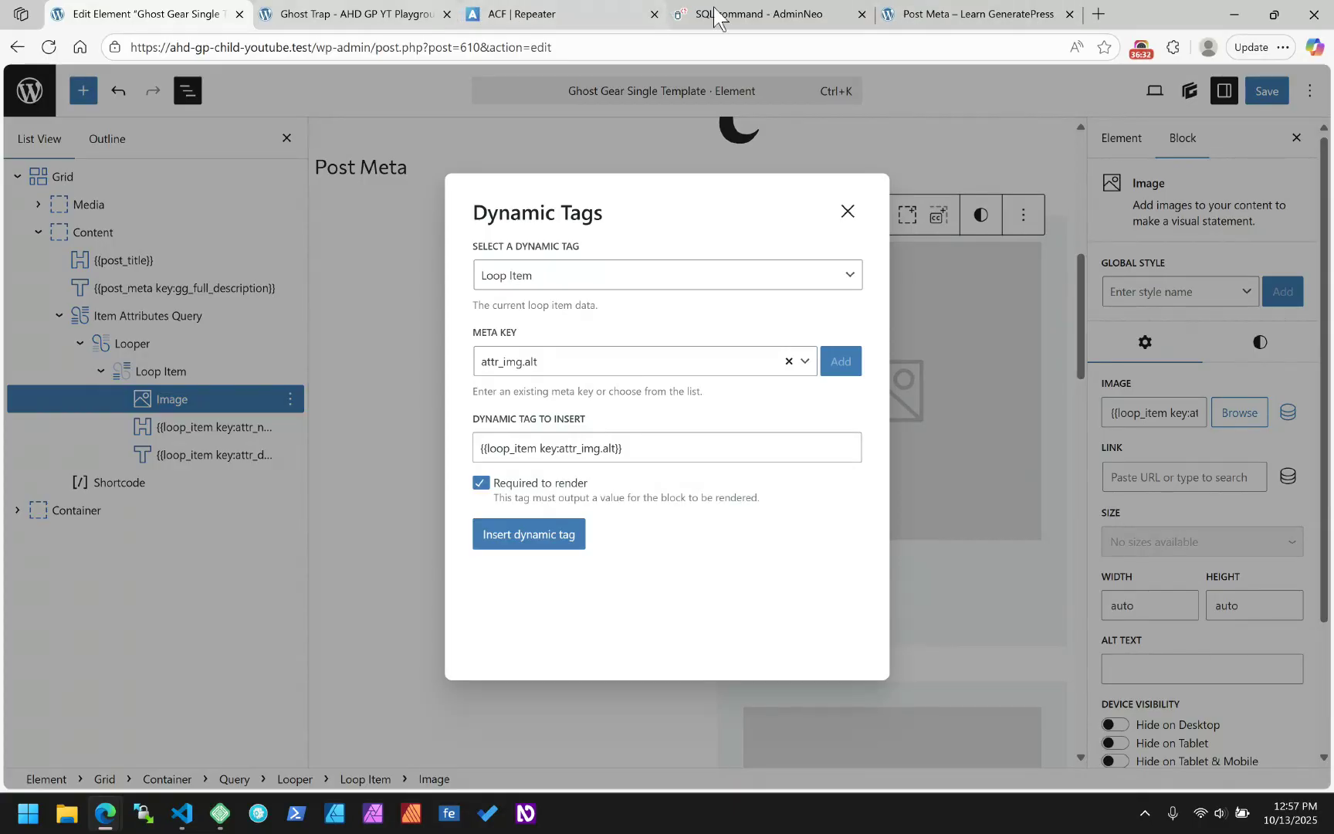
left_click(395, 15)
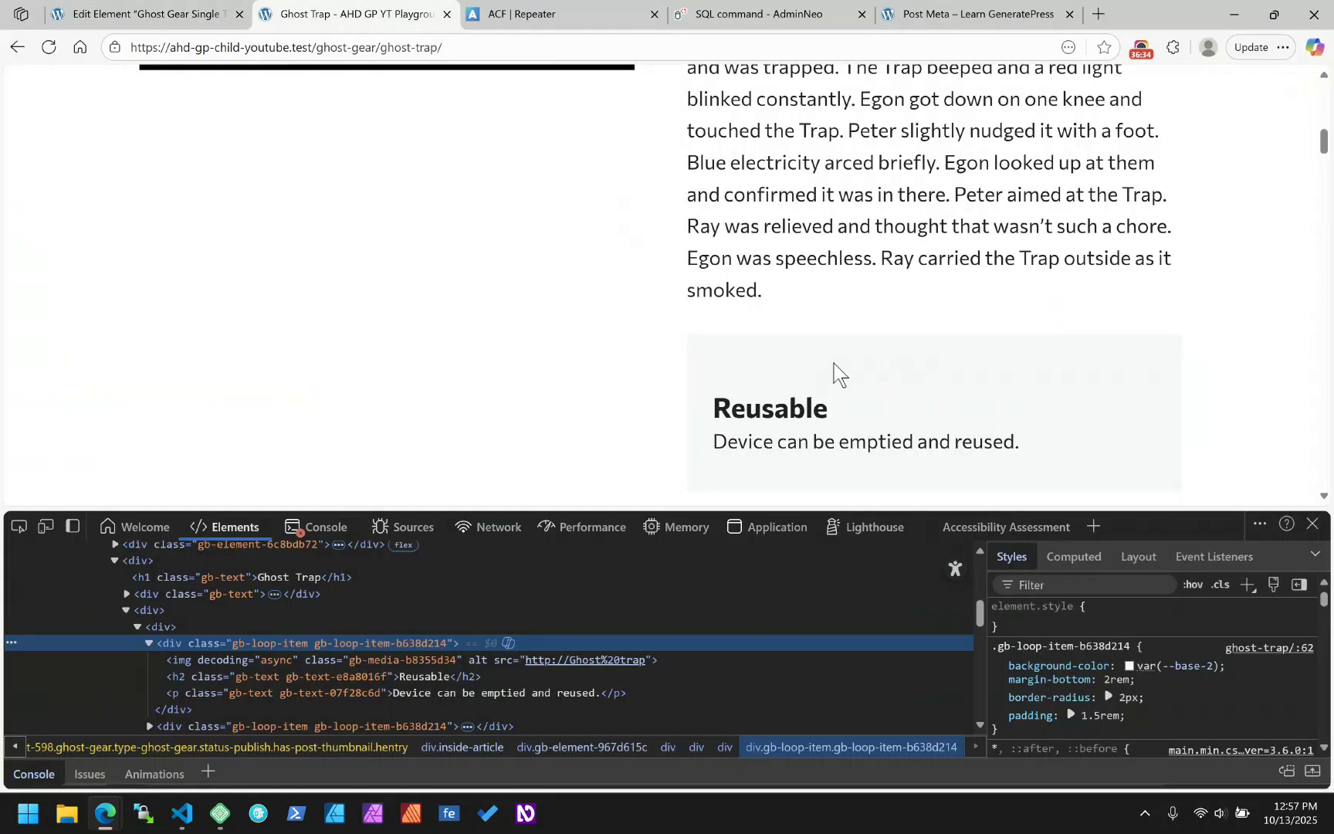
scroll(834, 374, "down", 20)
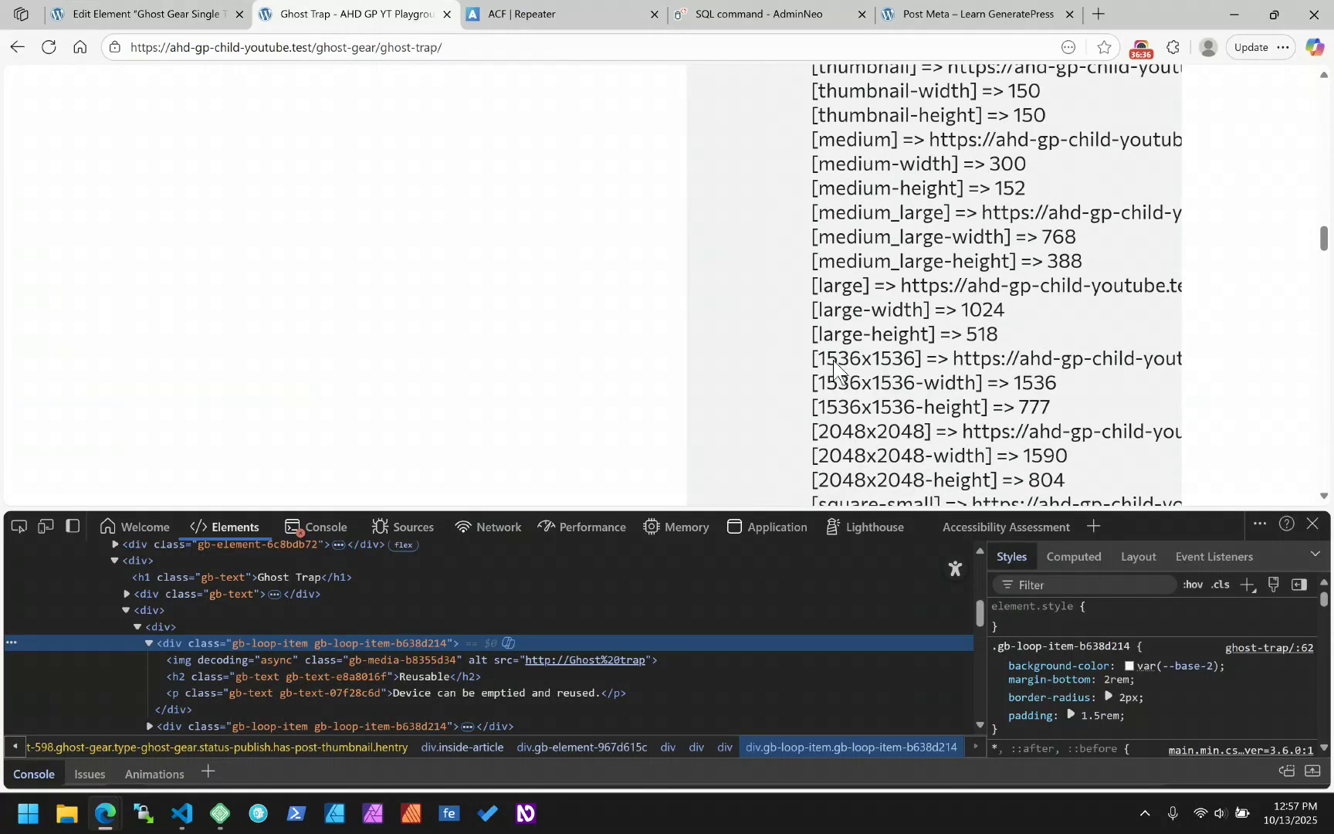
scroll(830, 363, "up", 2)
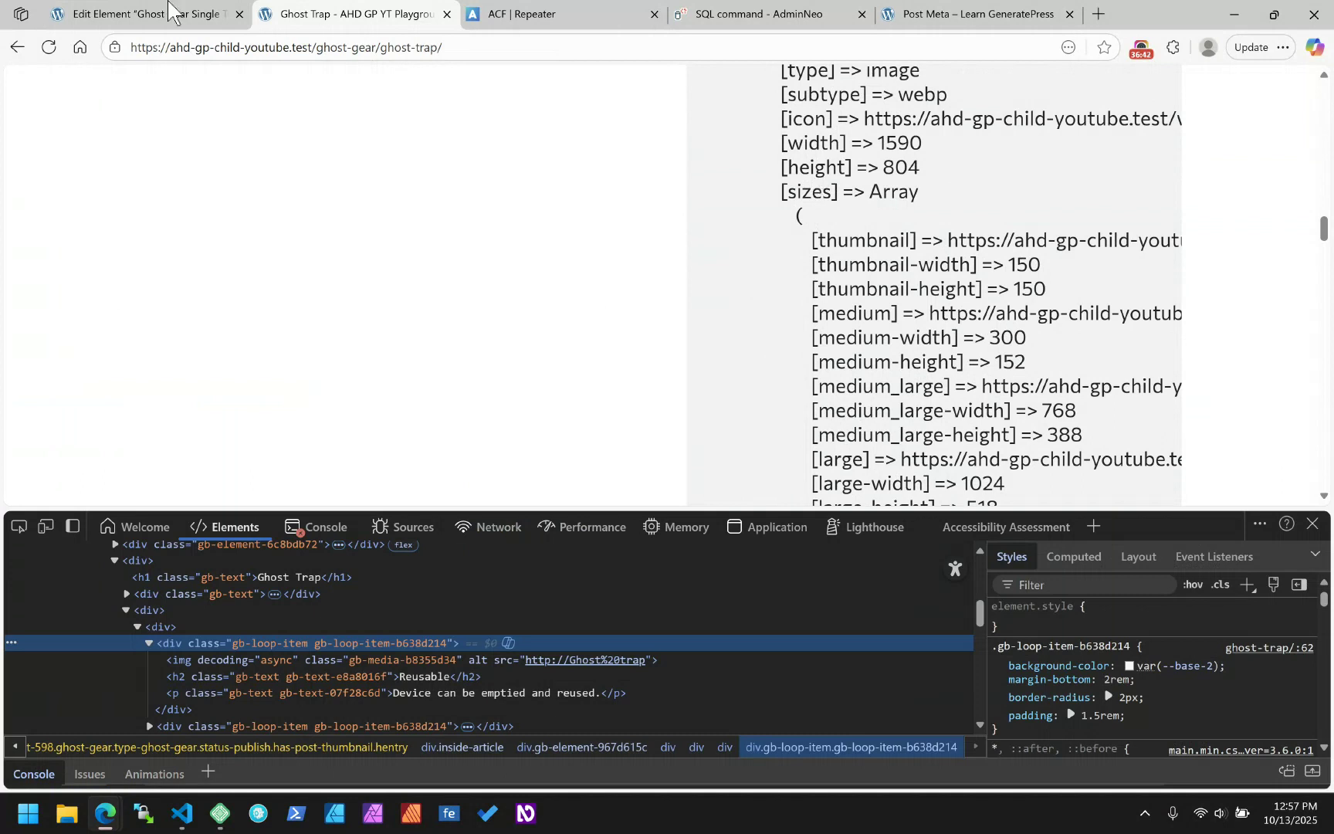
- Check the url entry under attr_img in the array and set the Image block's loop item meta key to attr_img.url
left_click(158, 14)
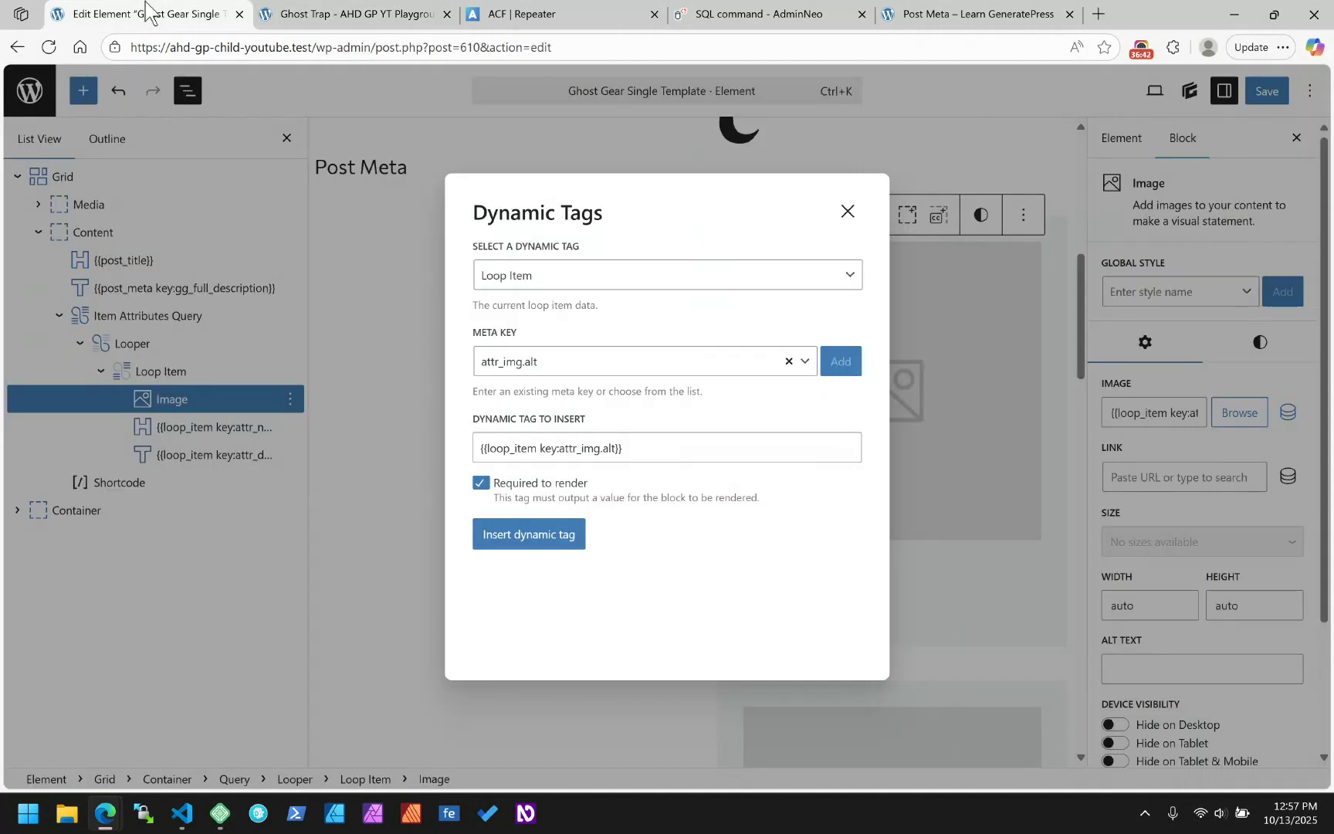
left_click(559, 370)
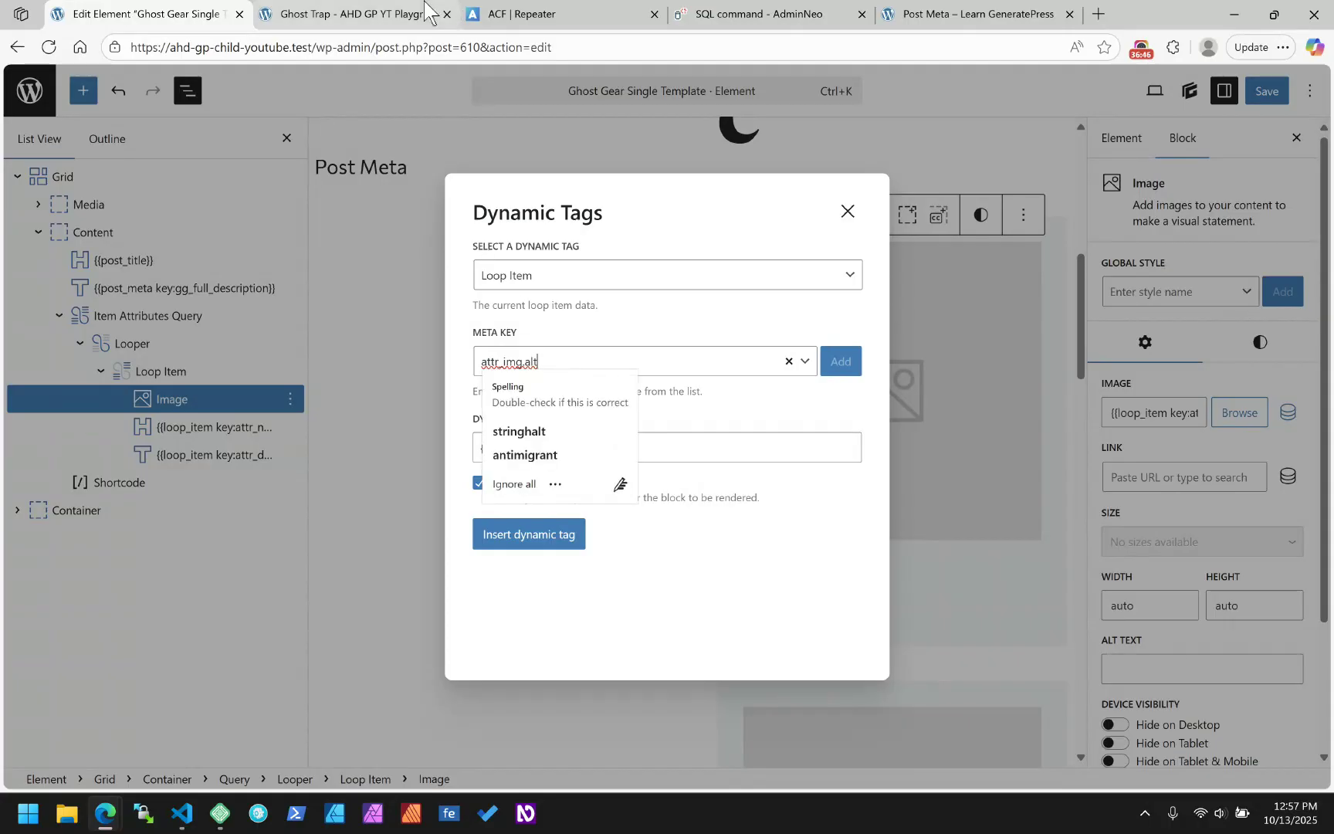
left_click(317, 12)
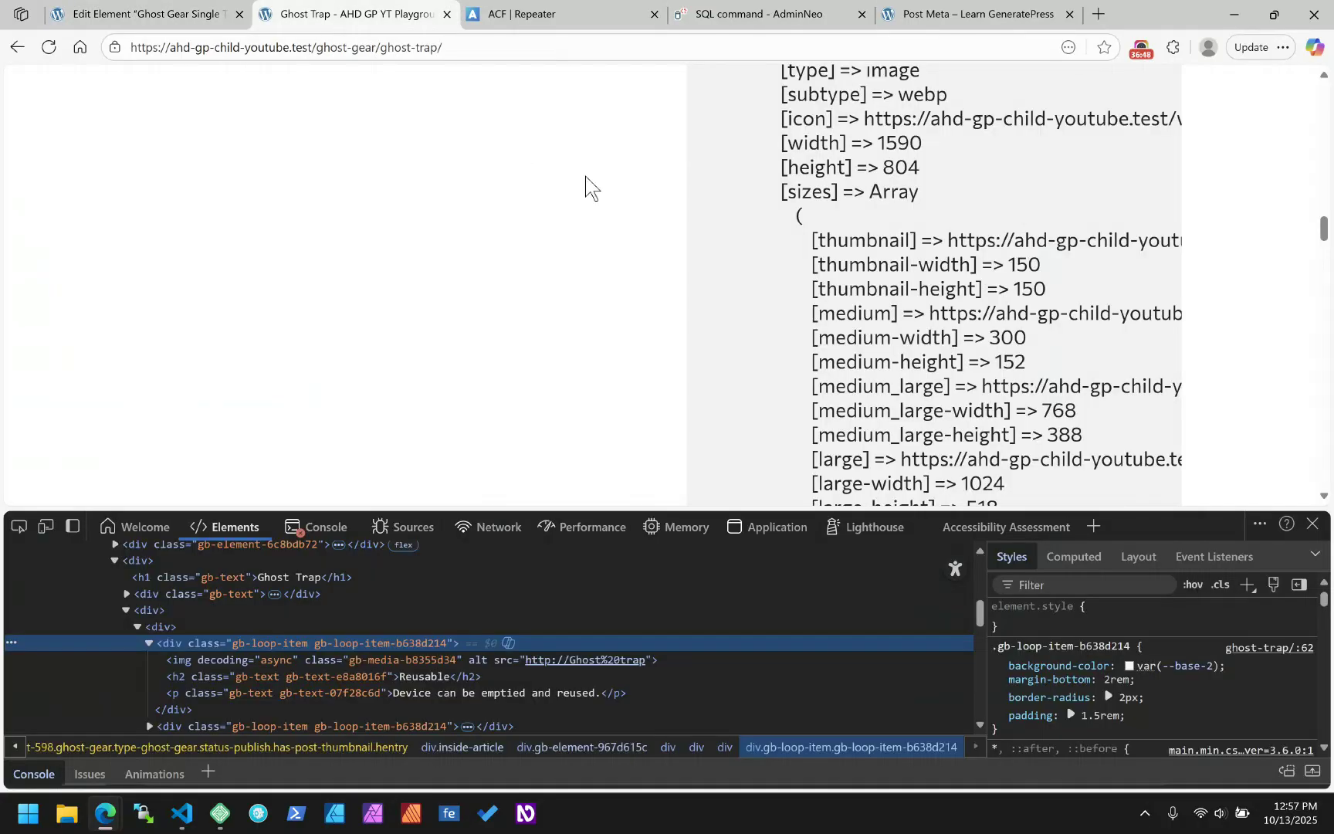
scroll(818, 259, "up", 3)
scroll(820, 261, "up", 1)
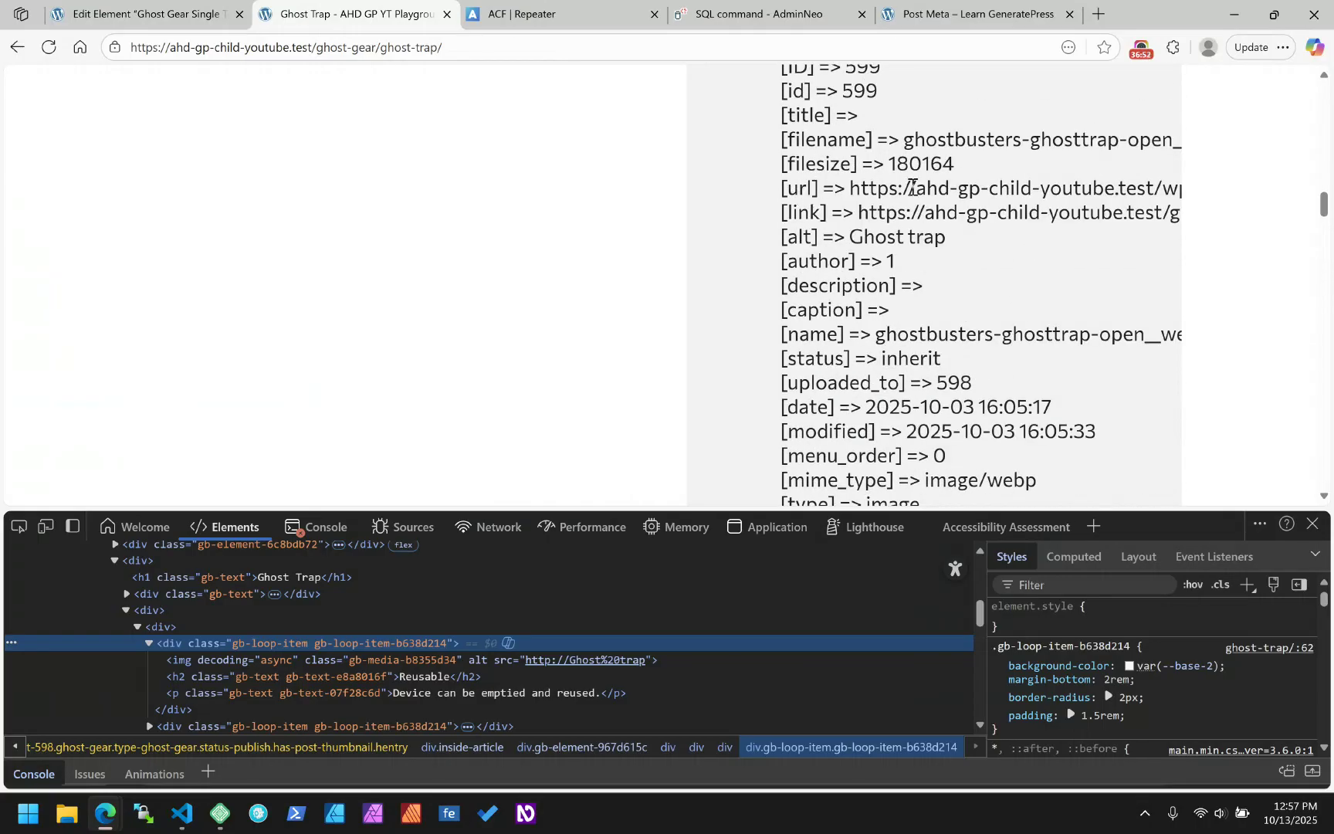
left_click(175, 6)
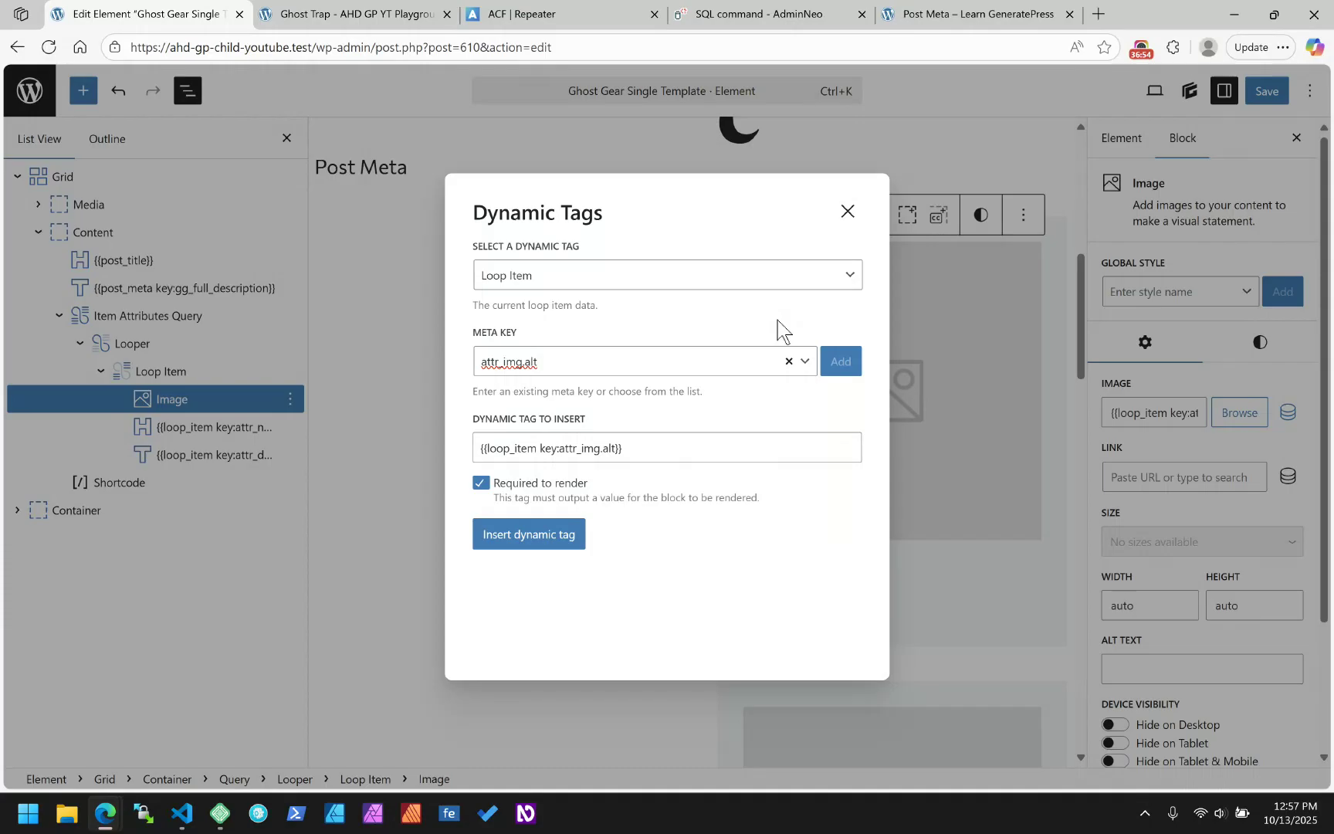
key("BackSpace")
key("BackSpace")
key("BackSpace")
left_click(840, 361)
left_click(697, 452)
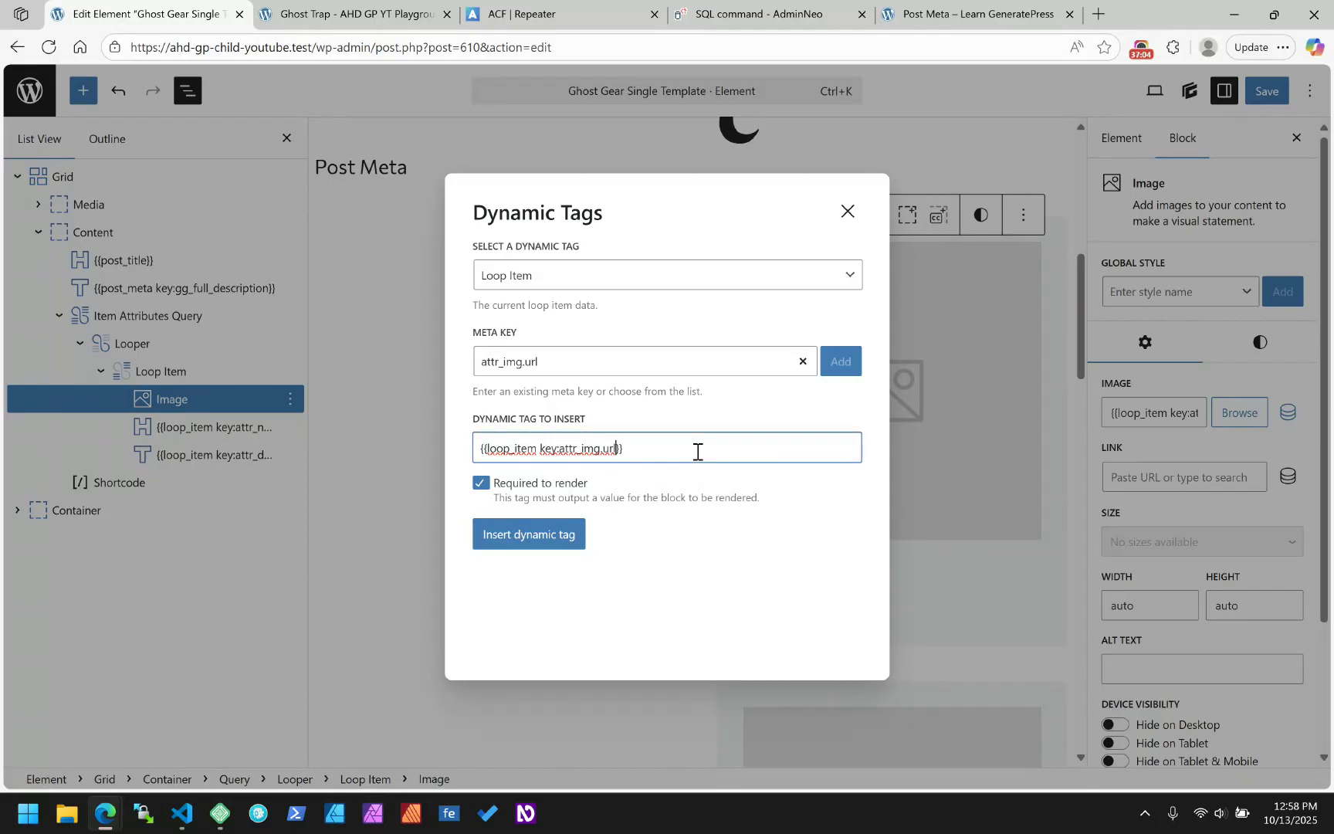
- Review the nested tag example in the Post Meta documentation, then find the medium entry in the Ghost Trap page's sizes array
left_click(984, 14)
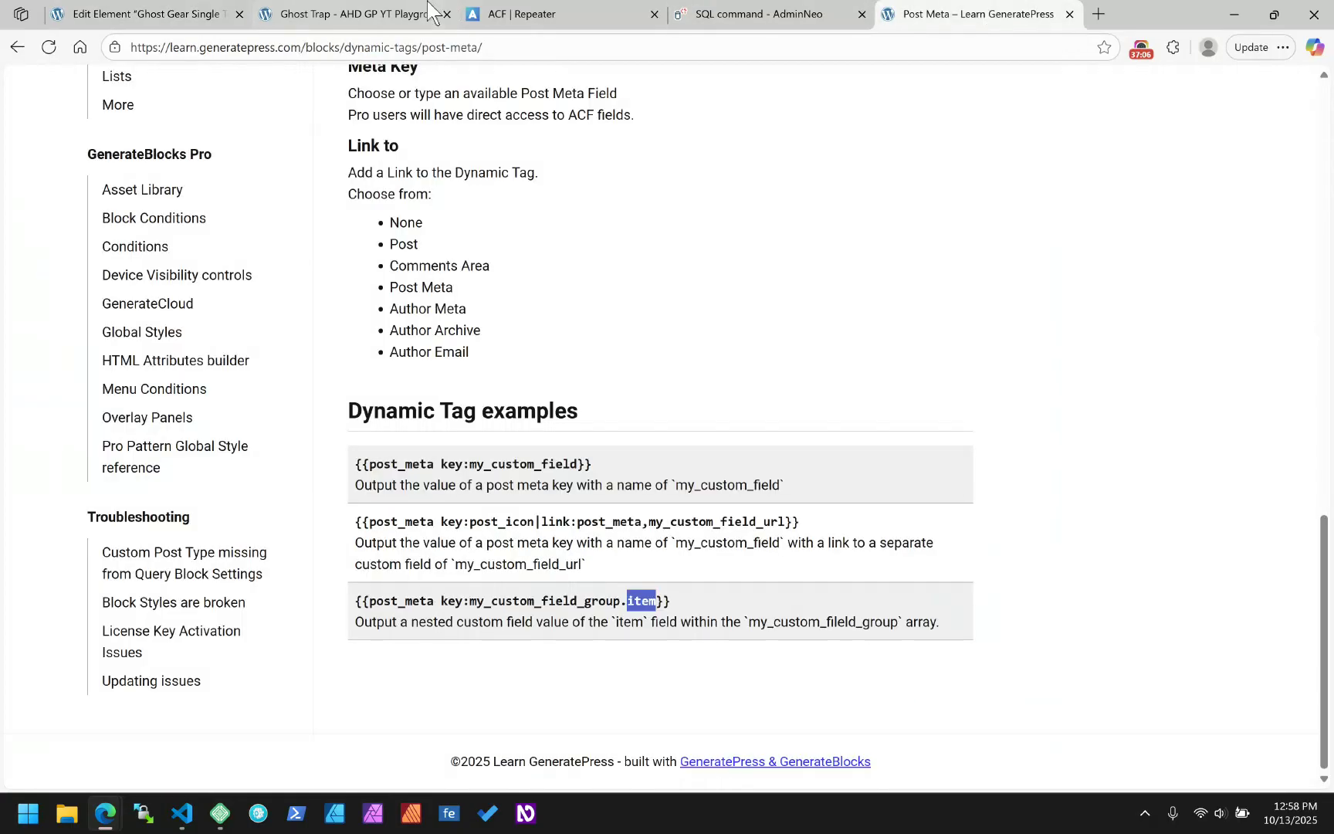
left_click(399, 14)
scroll(849, 417, "down", 15)
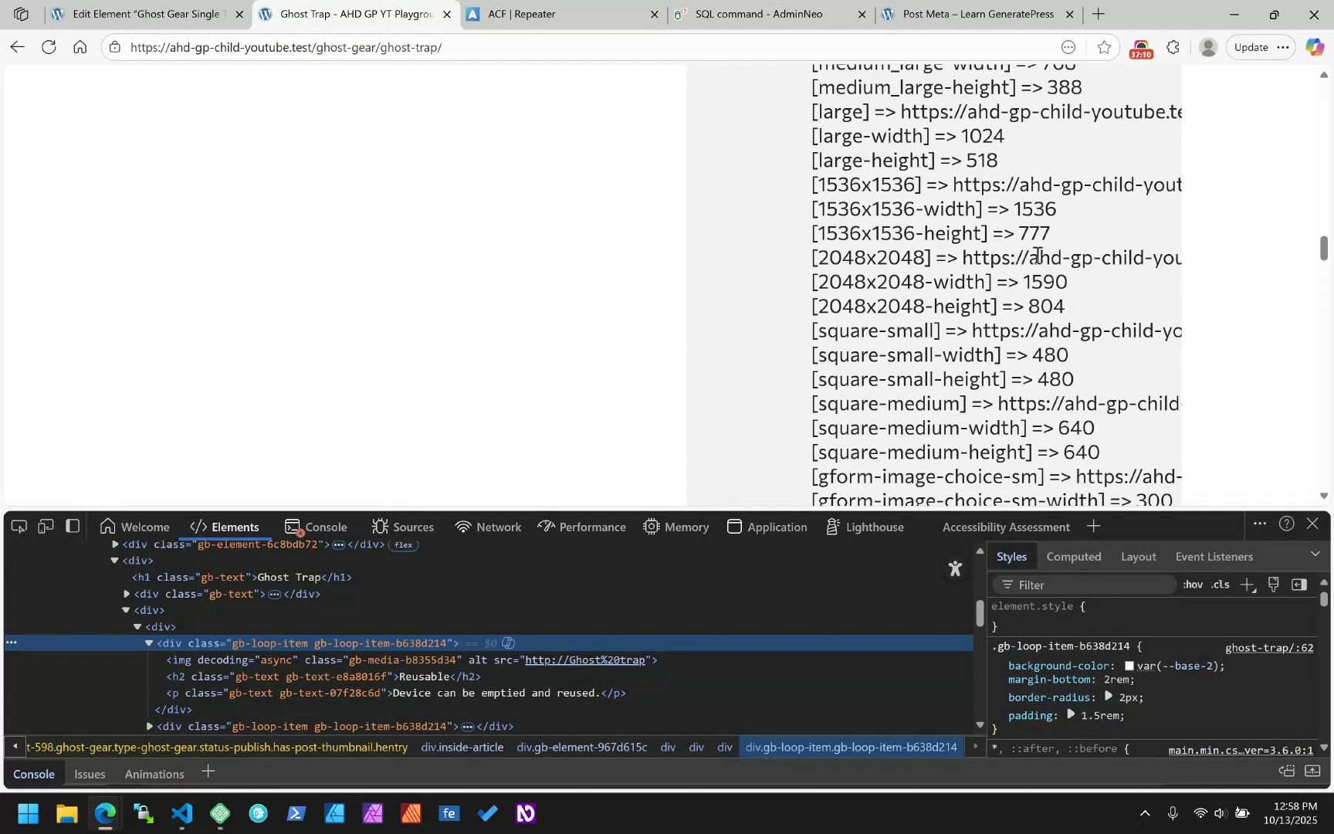
scroll(1037, 254, "up", 2)
scroll(1038, 255, "up", 1)
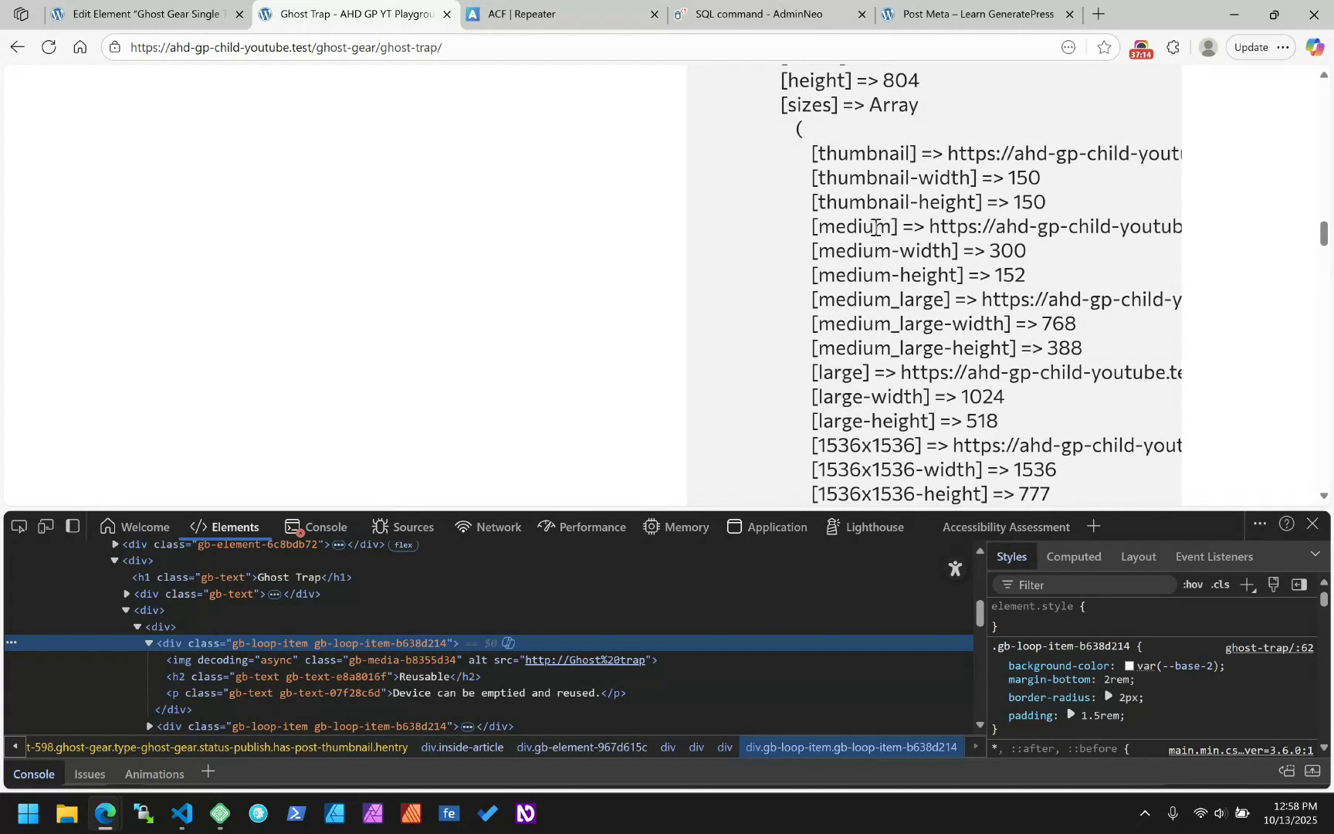
double_click(852, 226)
left_click(791, 127)
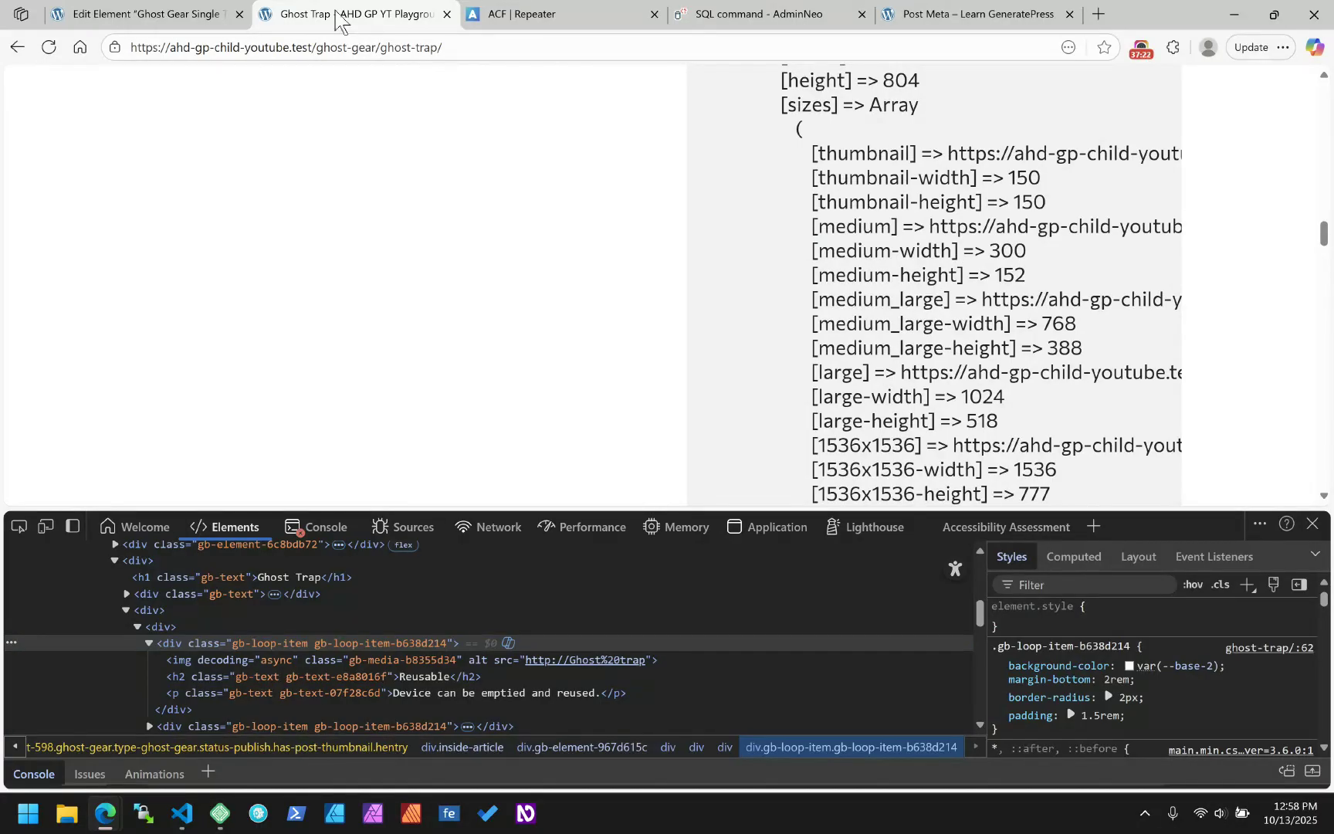
- Trace the array nesting between attr_img and its sizes entry on the Ghost Trap page to work out the key path
left_click(166, 14)
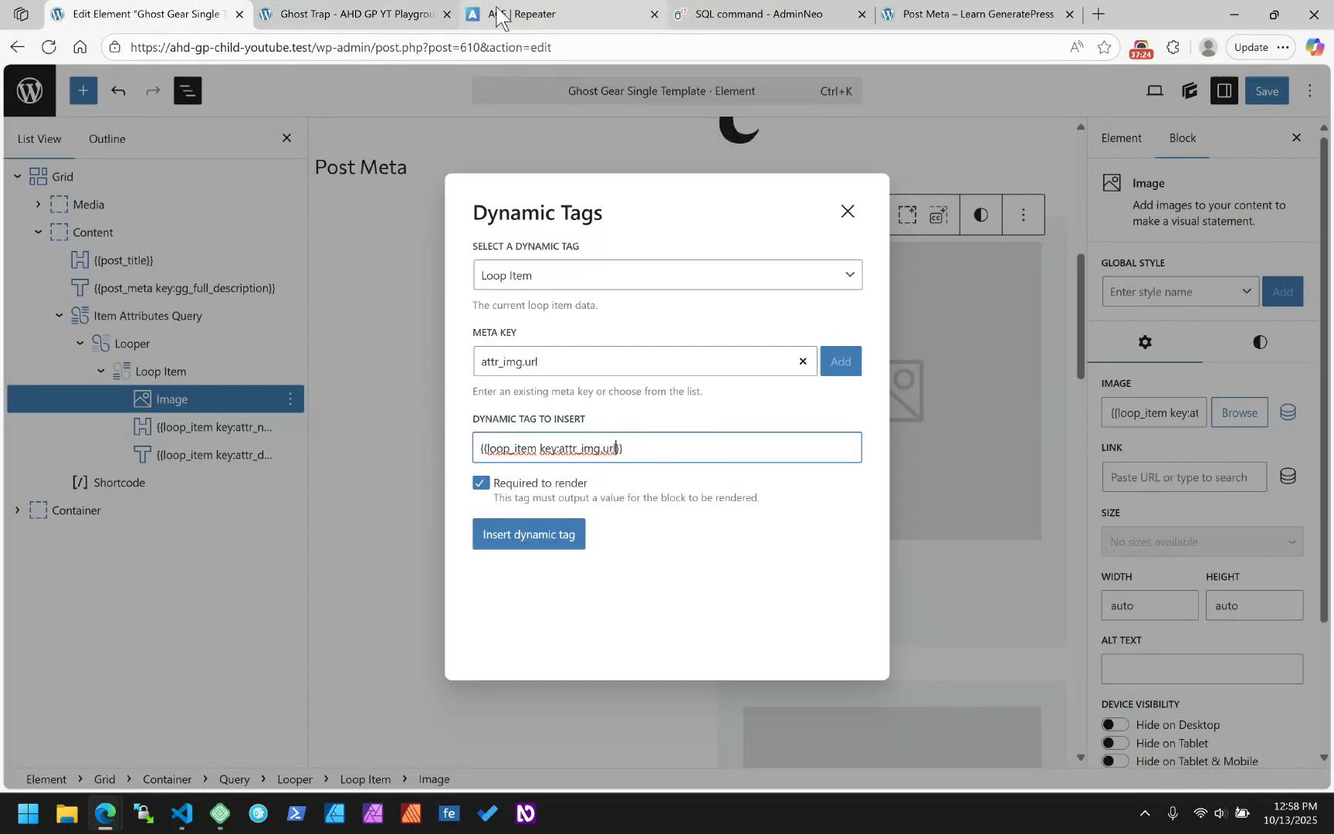
left_click(362, 14)
scroll(862, 246, "up", 3)
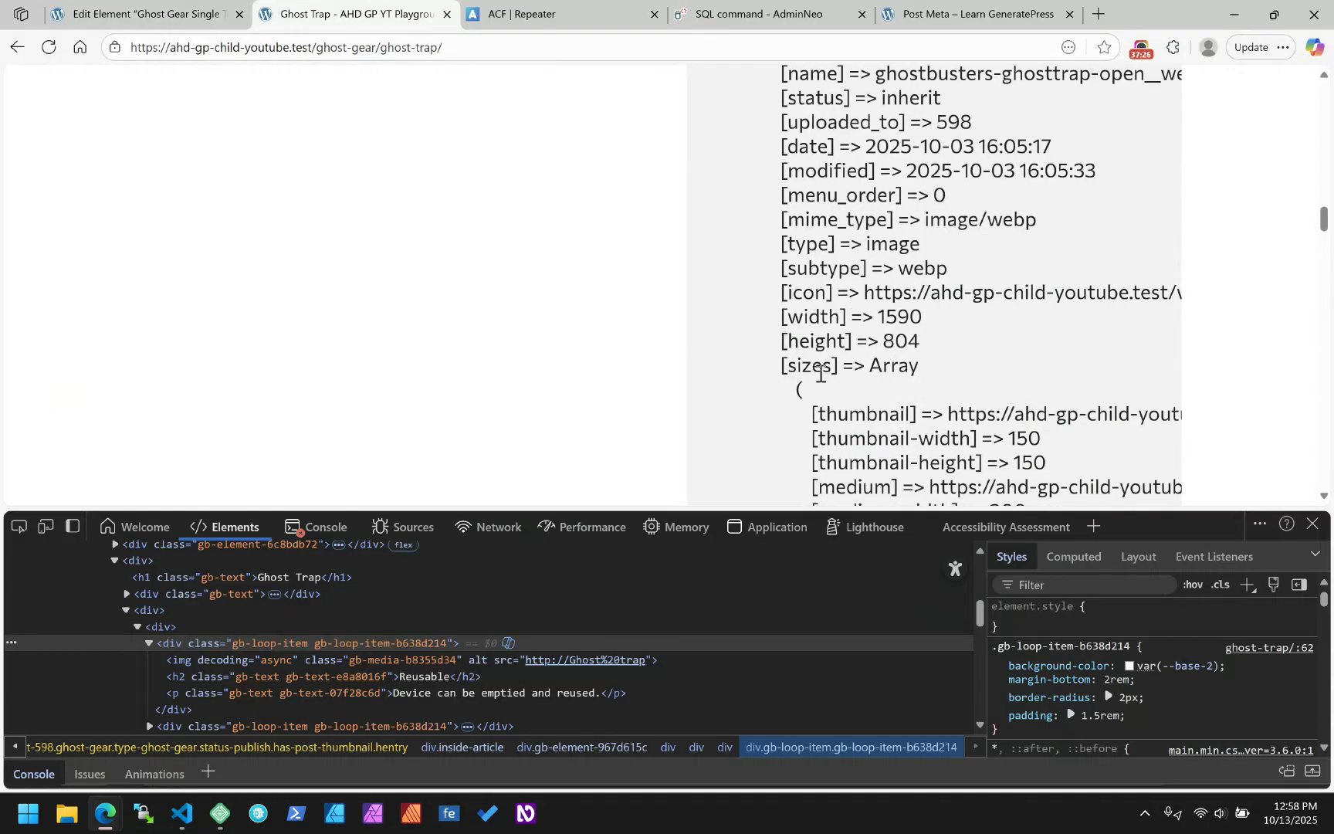
double_click(811, 366)
scroll(803, 193, "up", 6)
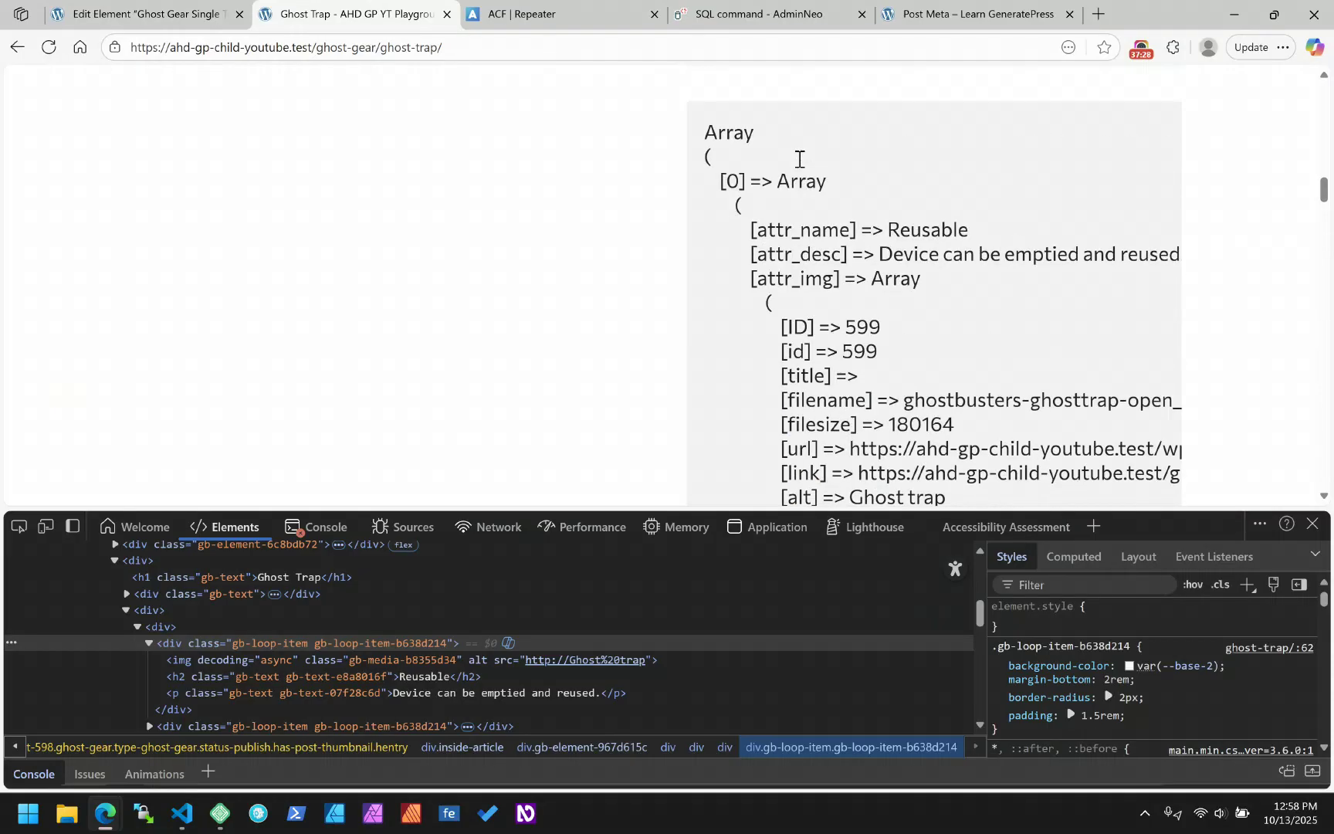
scroll(751, 223, "down", 1)
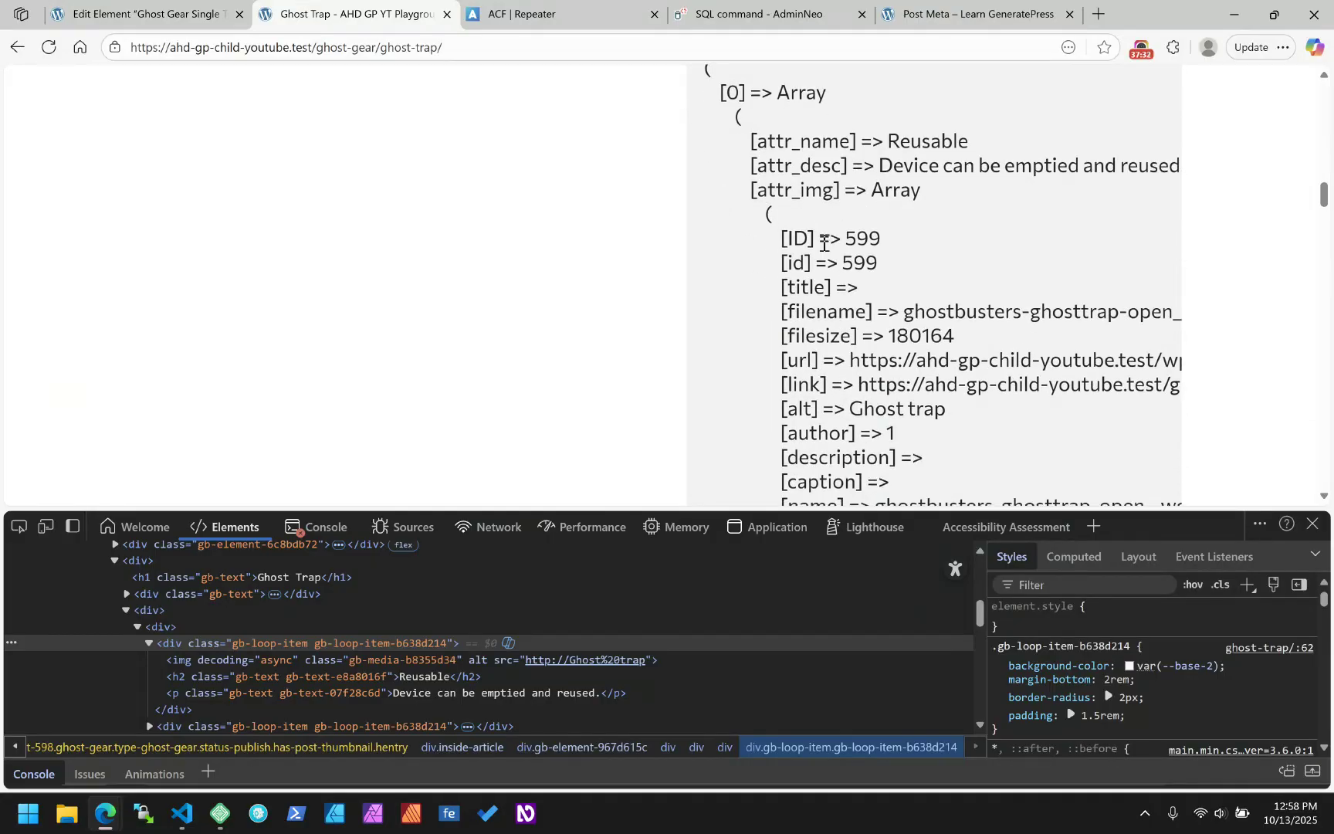
scroll(824, 243, "down", 6)
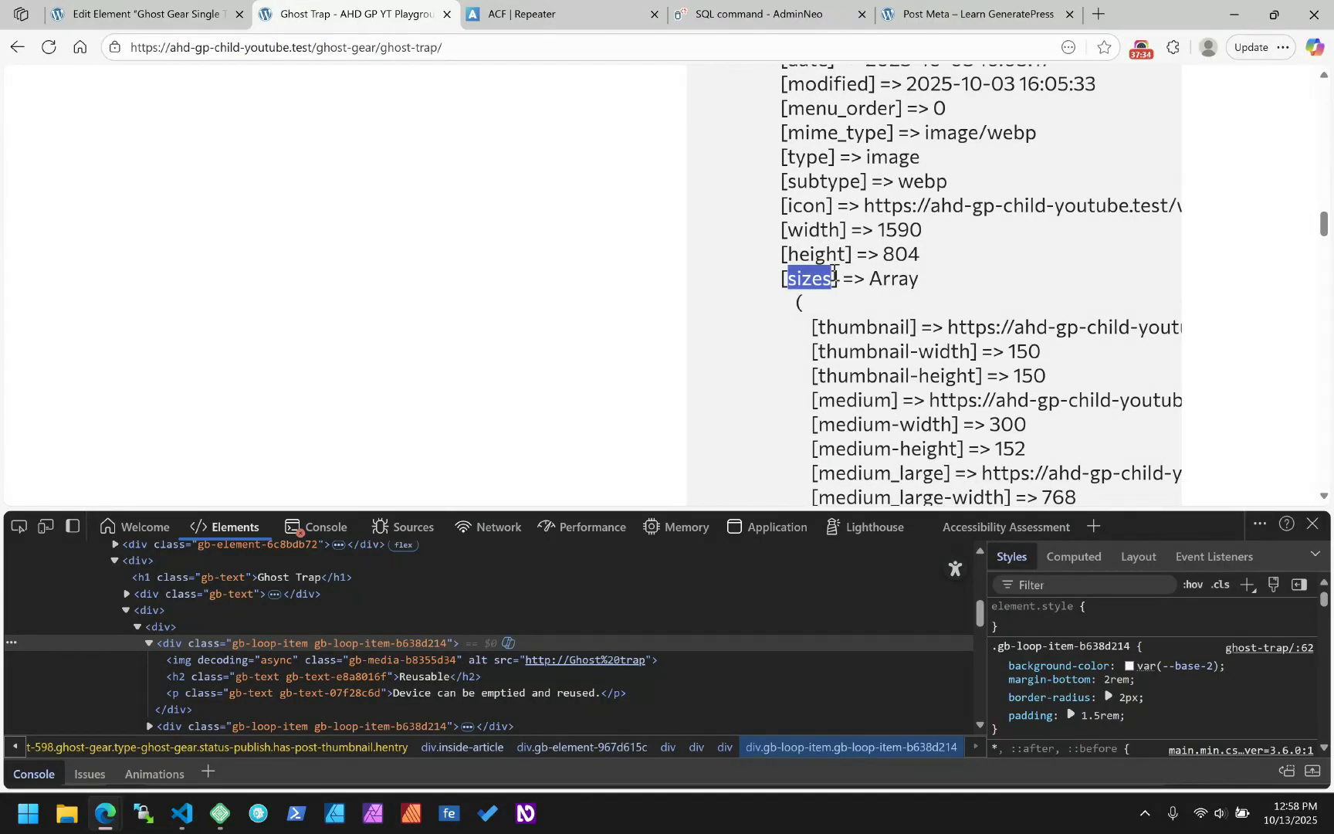
scroll(825, 275, "up", 4)
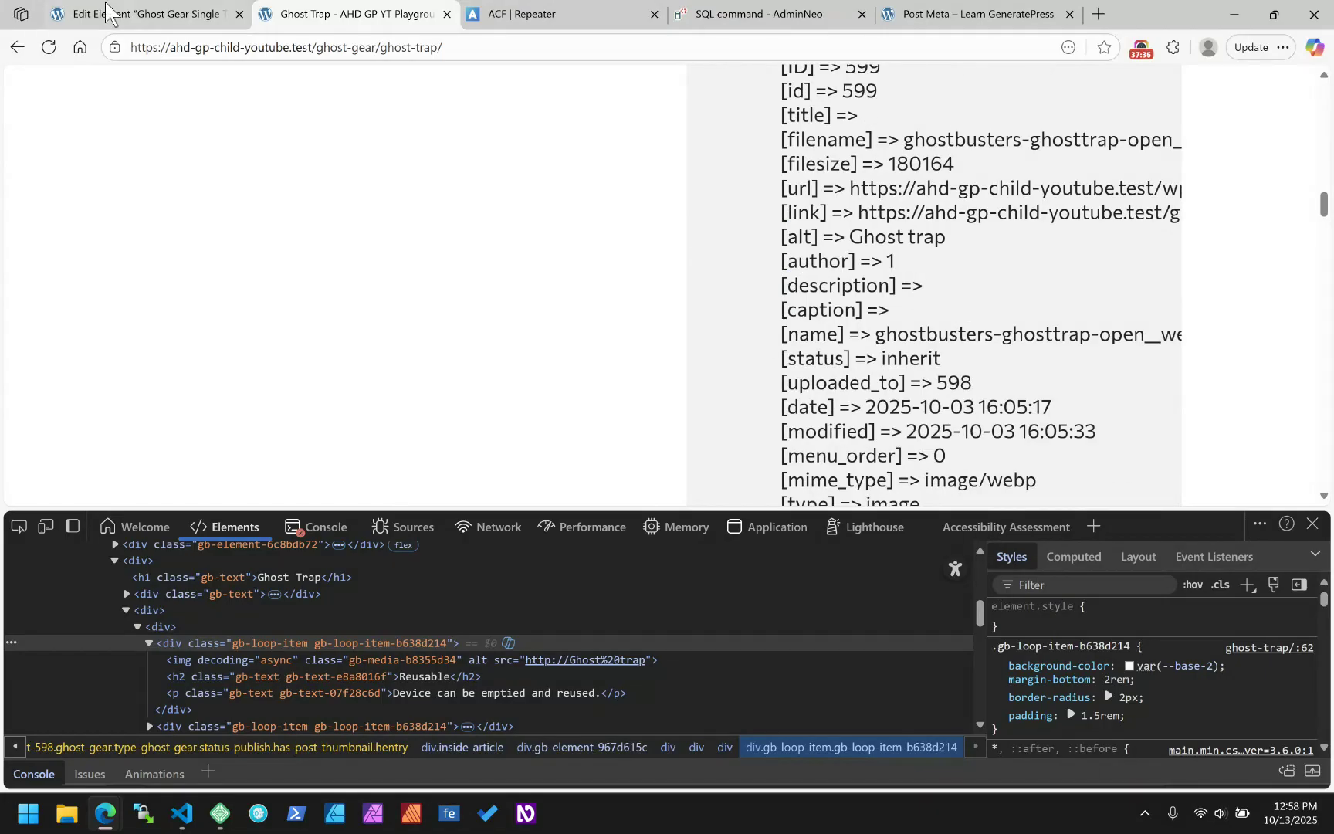
- Insert a loop item tag with the key attr_img.sizes.medium as the Image block's source and save the template
left_click(144, 14)
left_click(570, 369)
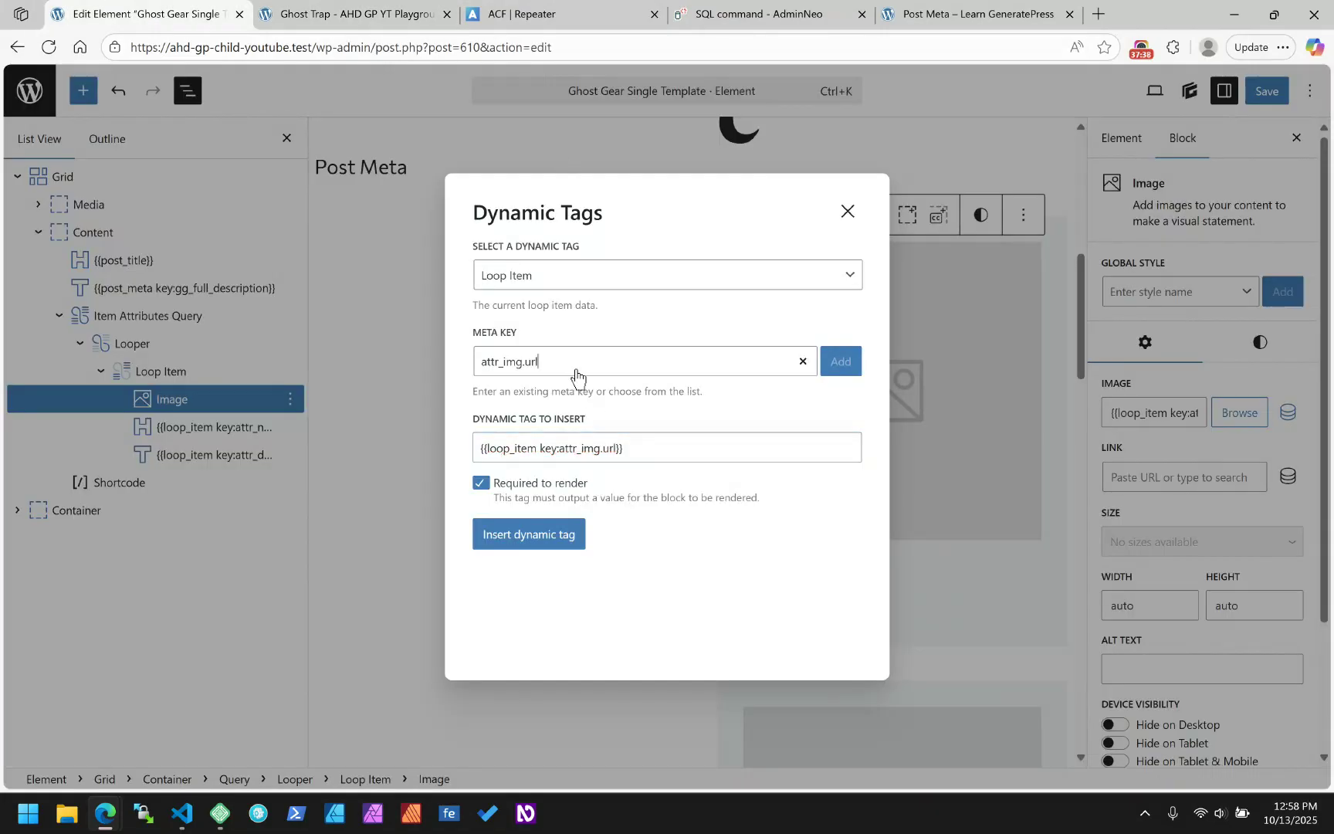
key("BackSpace")
key("BackSpace")
key("BackSpace")
type("sizes.m")
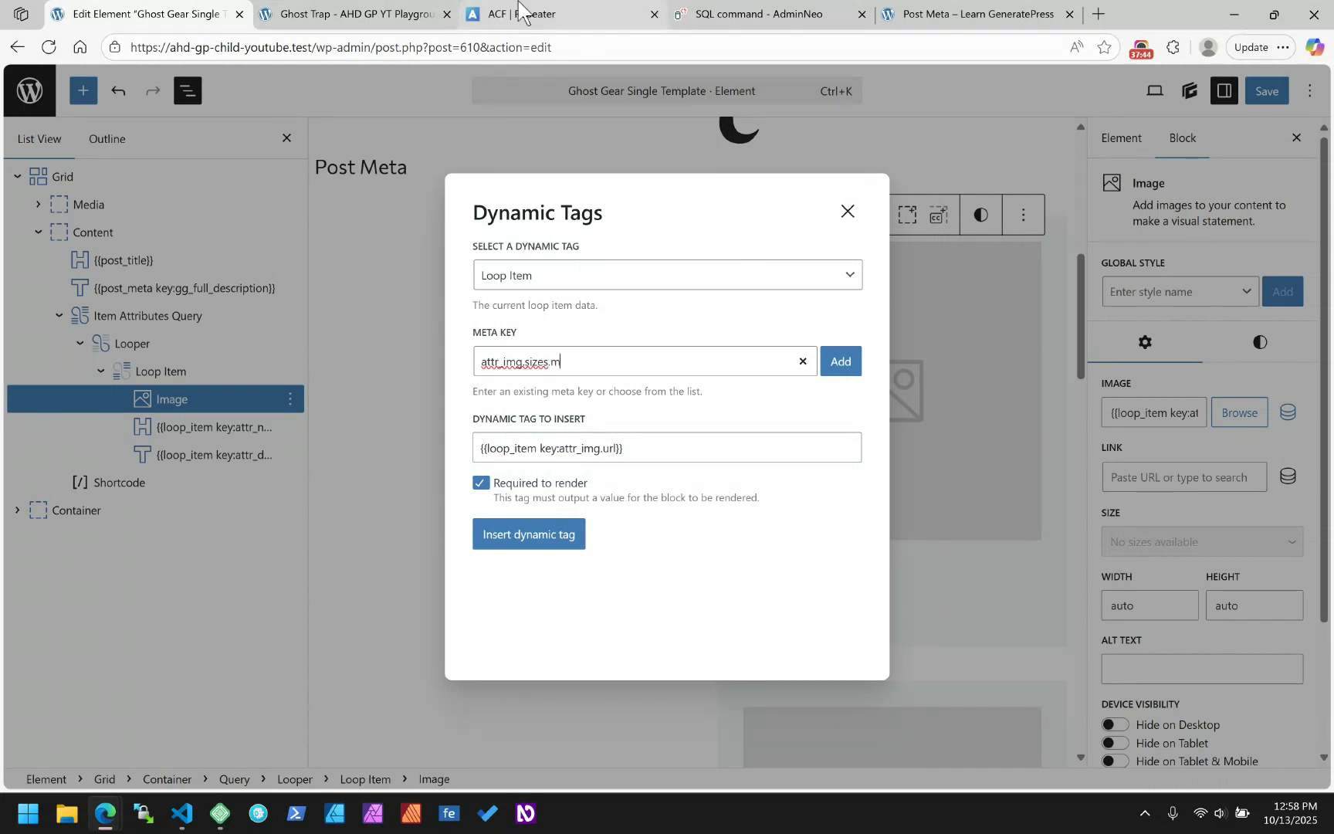
type("edium")
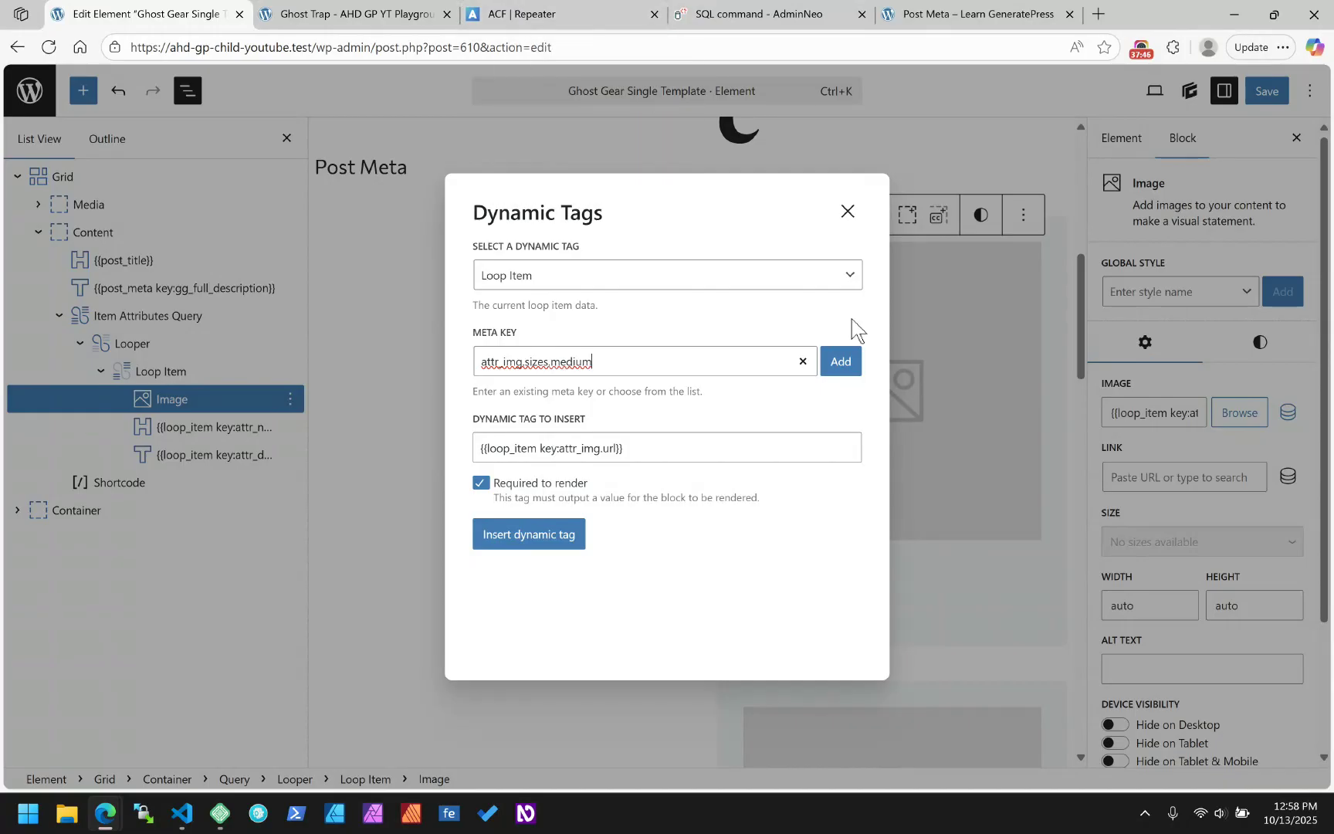
left_click(841, 361)
left_click(528, 535)
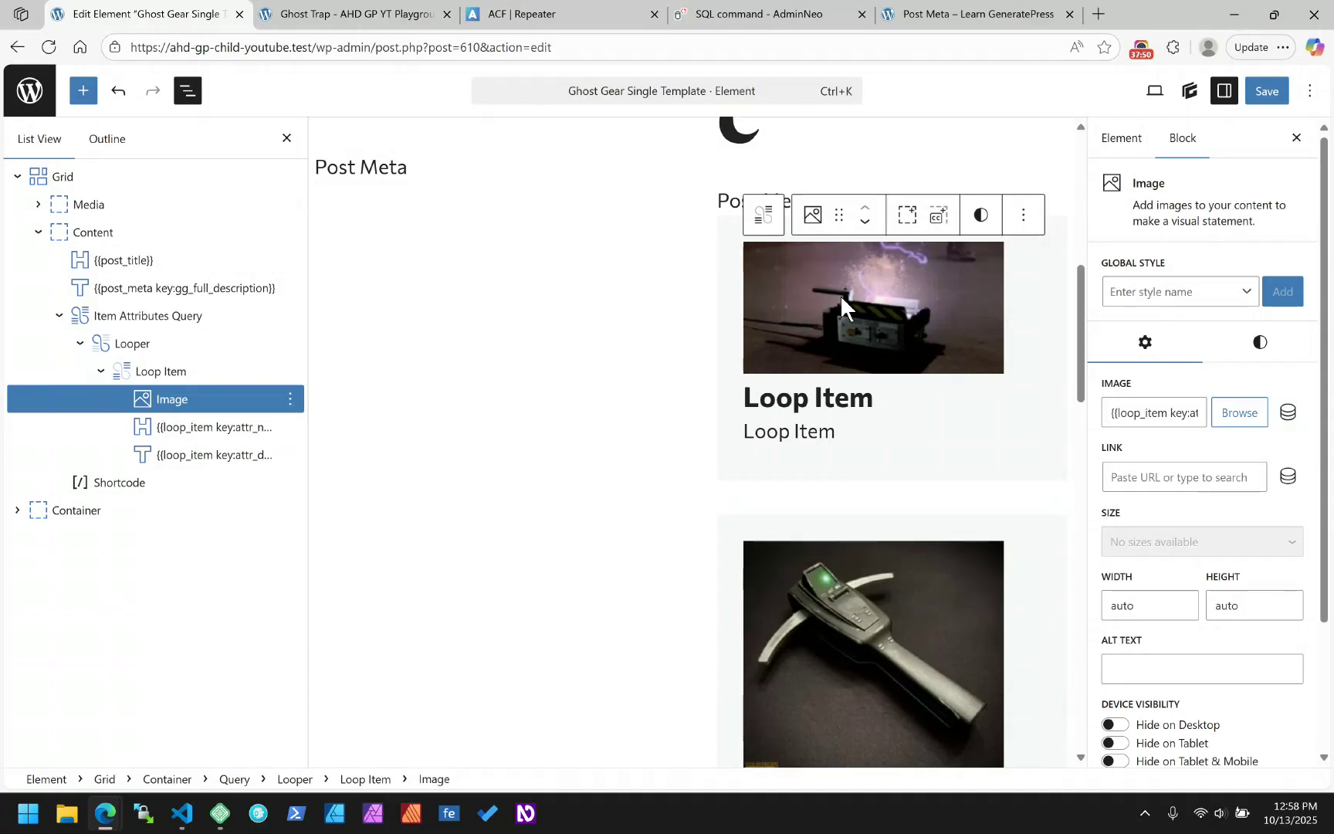
scroll(844, 303, "up", 3)
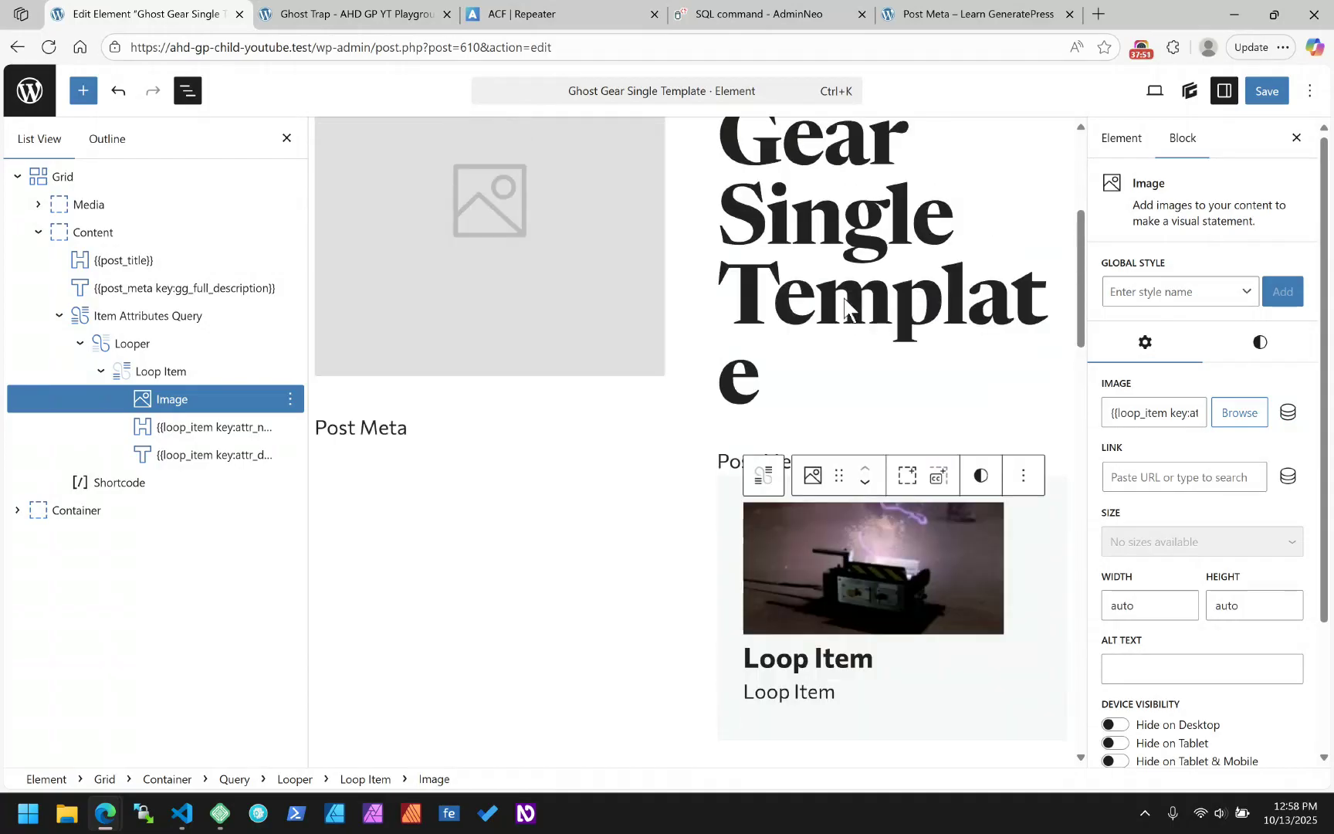
left_click(1255, 88)
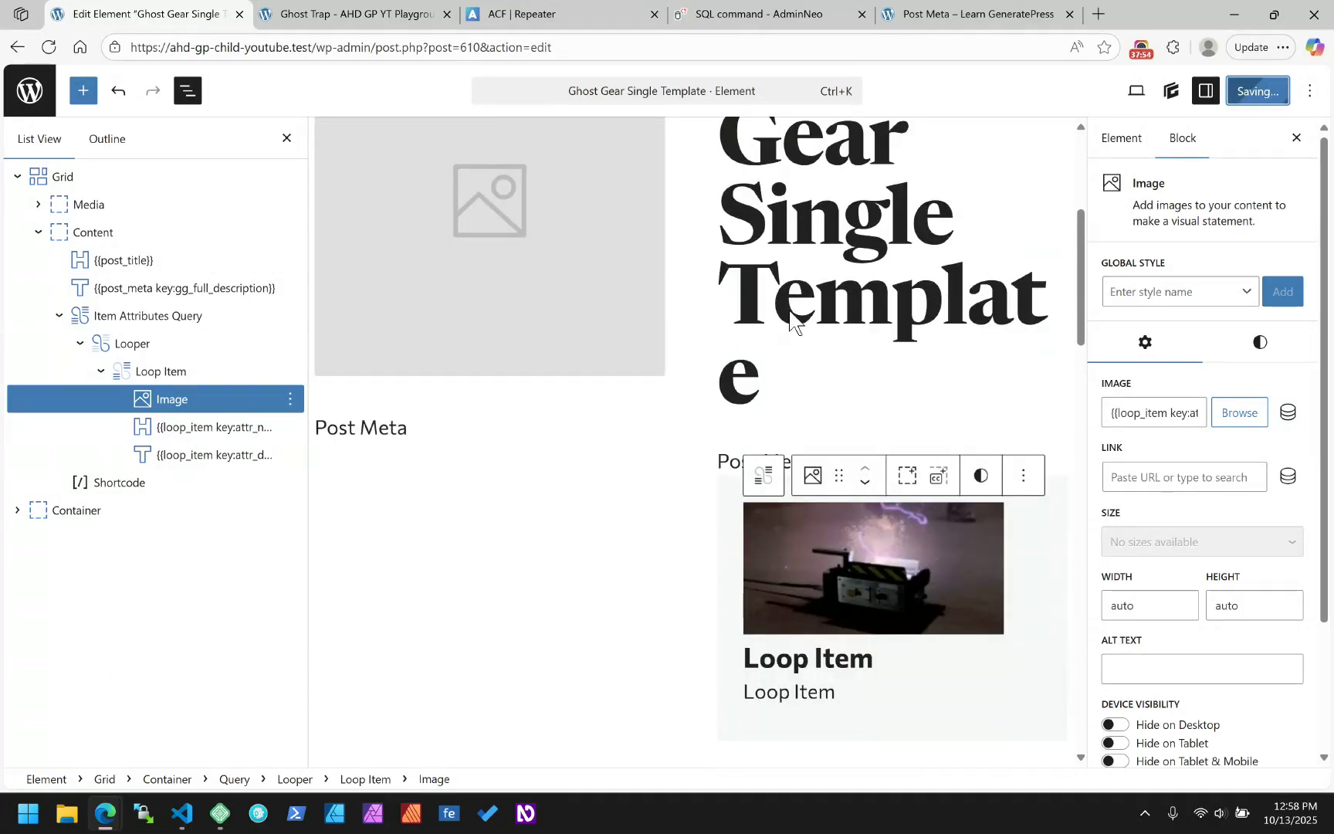
- Examine the medium image URL in the Ghost Trap page's sizes array, highlighting the dimensions in its file name
left_click(384, 23)
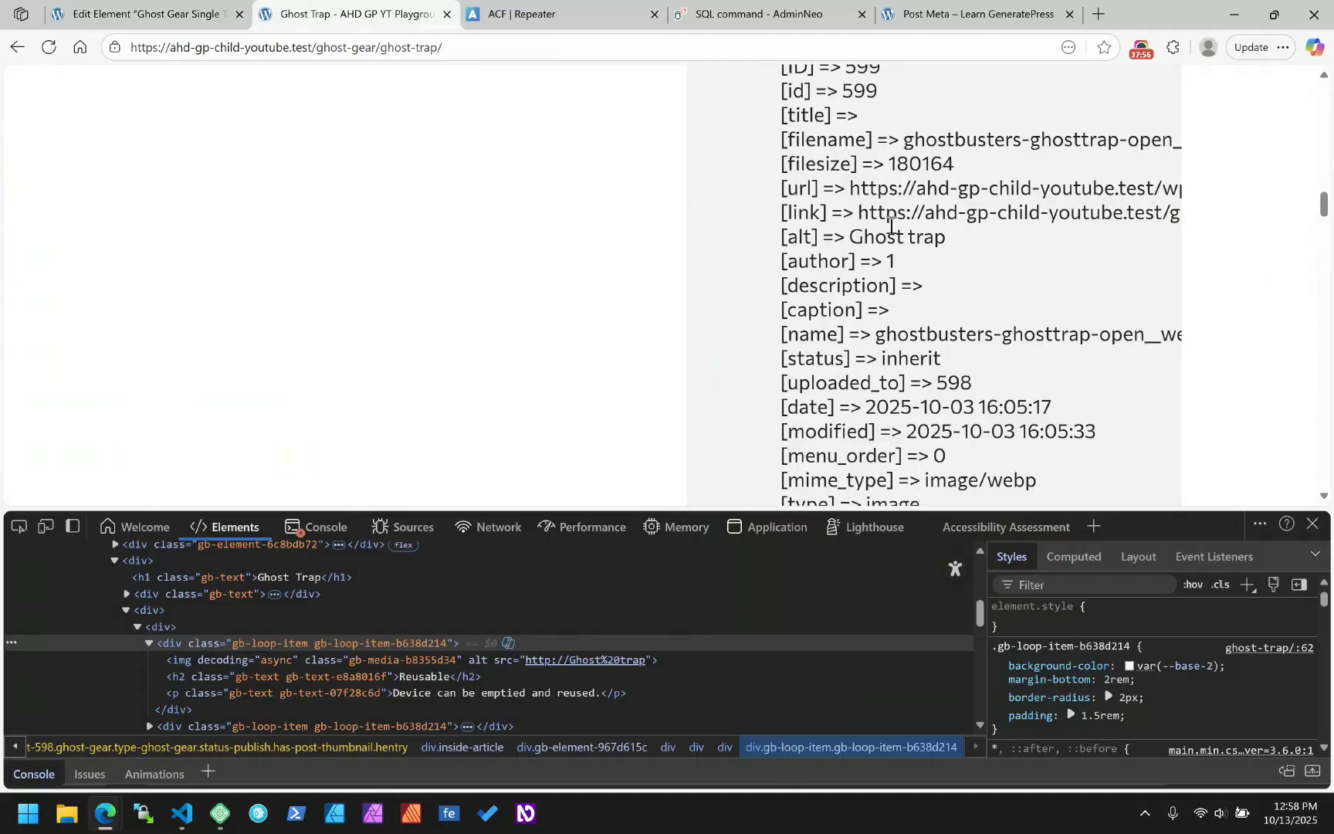
scroll(865, 168, "up", 1)
scroll(927, 209, "down", 10)
scroll(981, 240, "up", 4)
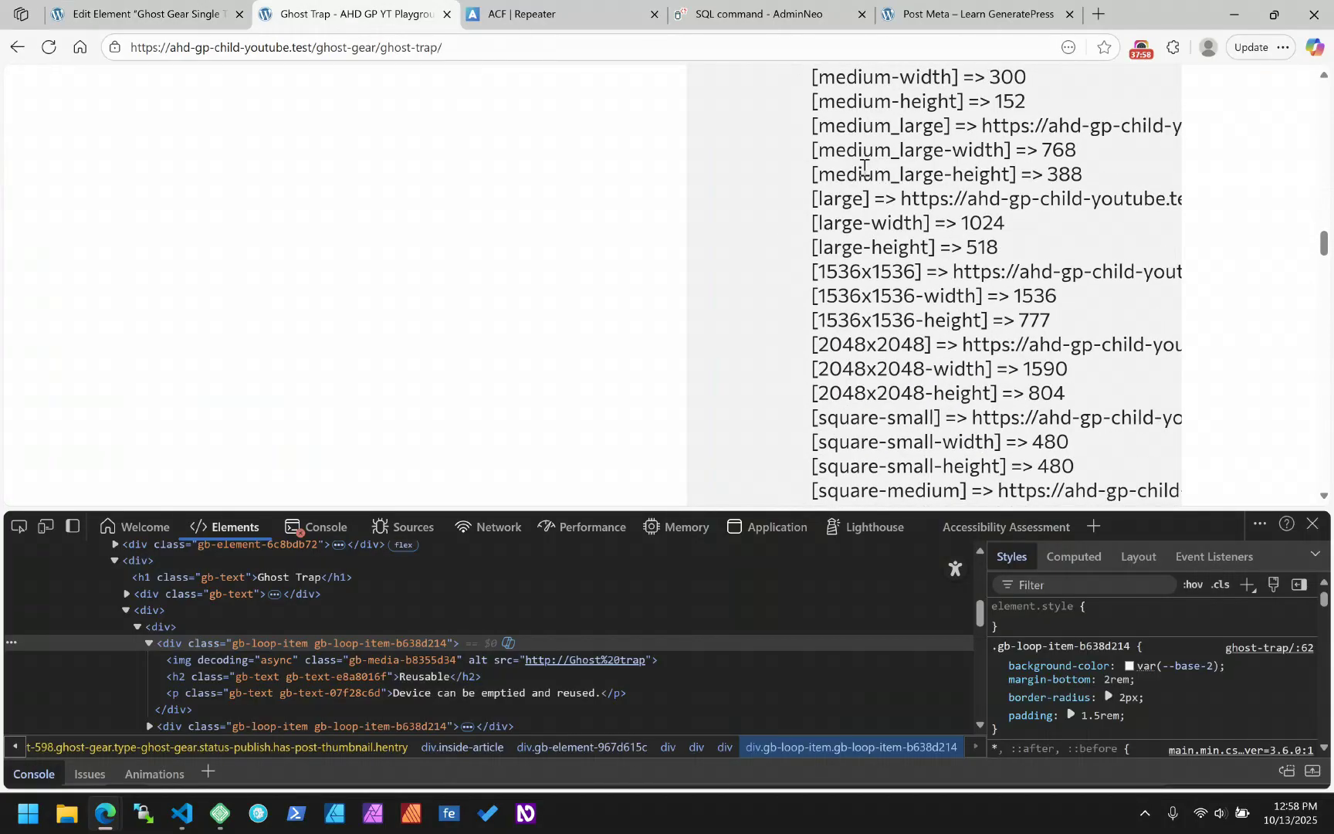
left_click_drag(932, 227, 1035, 228)
left_click(1115, 234)
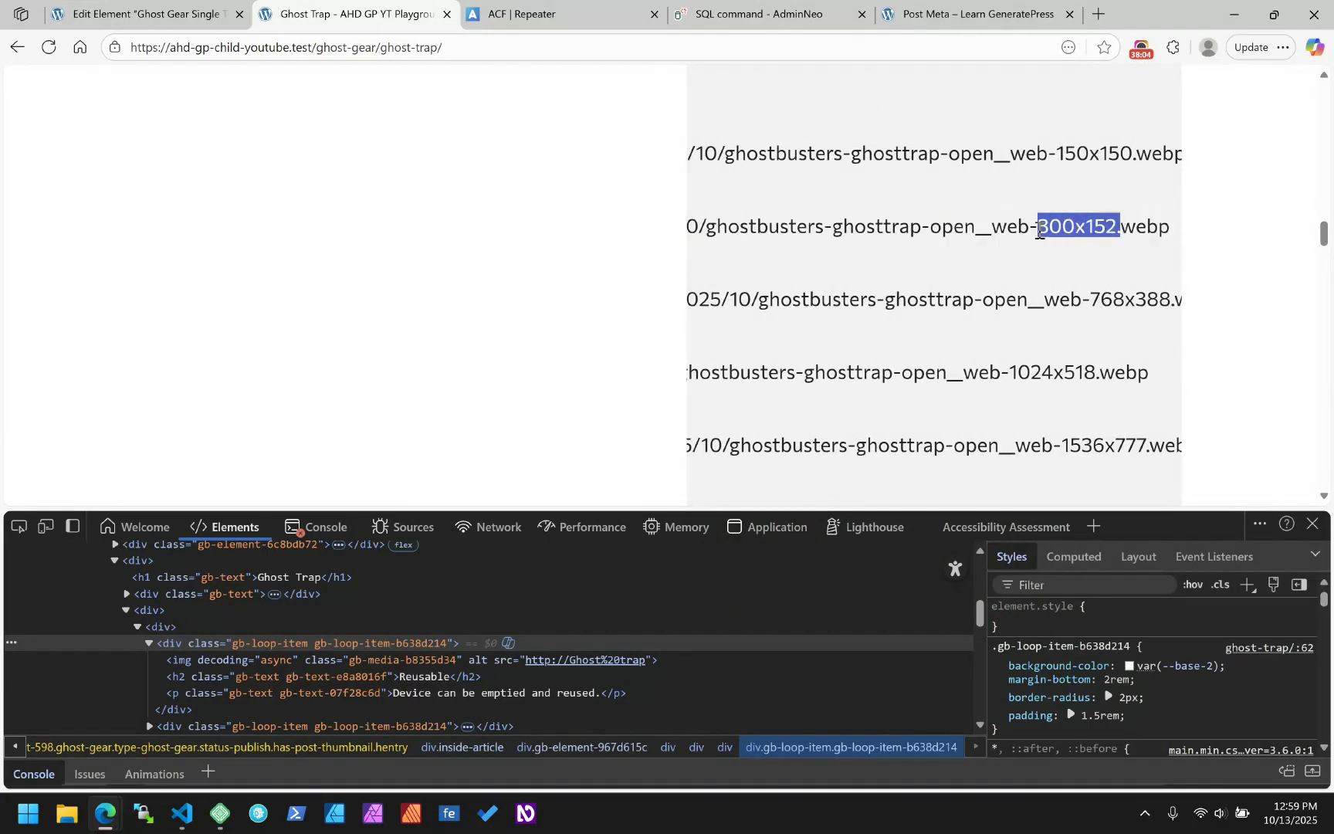
- Reload the Ghost Trap page and inspect the Compact attribute's image to check which image file it loads
scroll(656, 215, "up", 4)
scroll(653, 214, "up", 3)
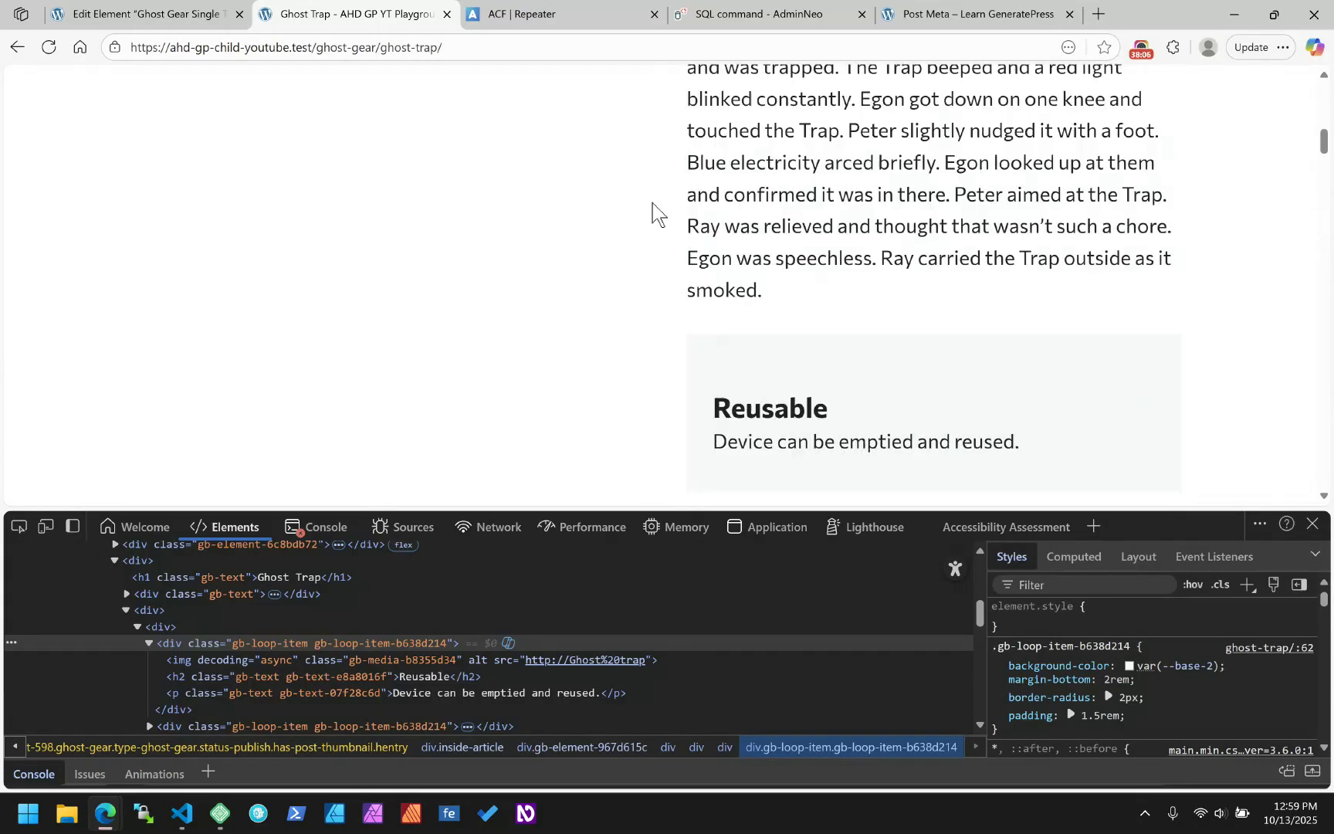
left_click(48, 47)
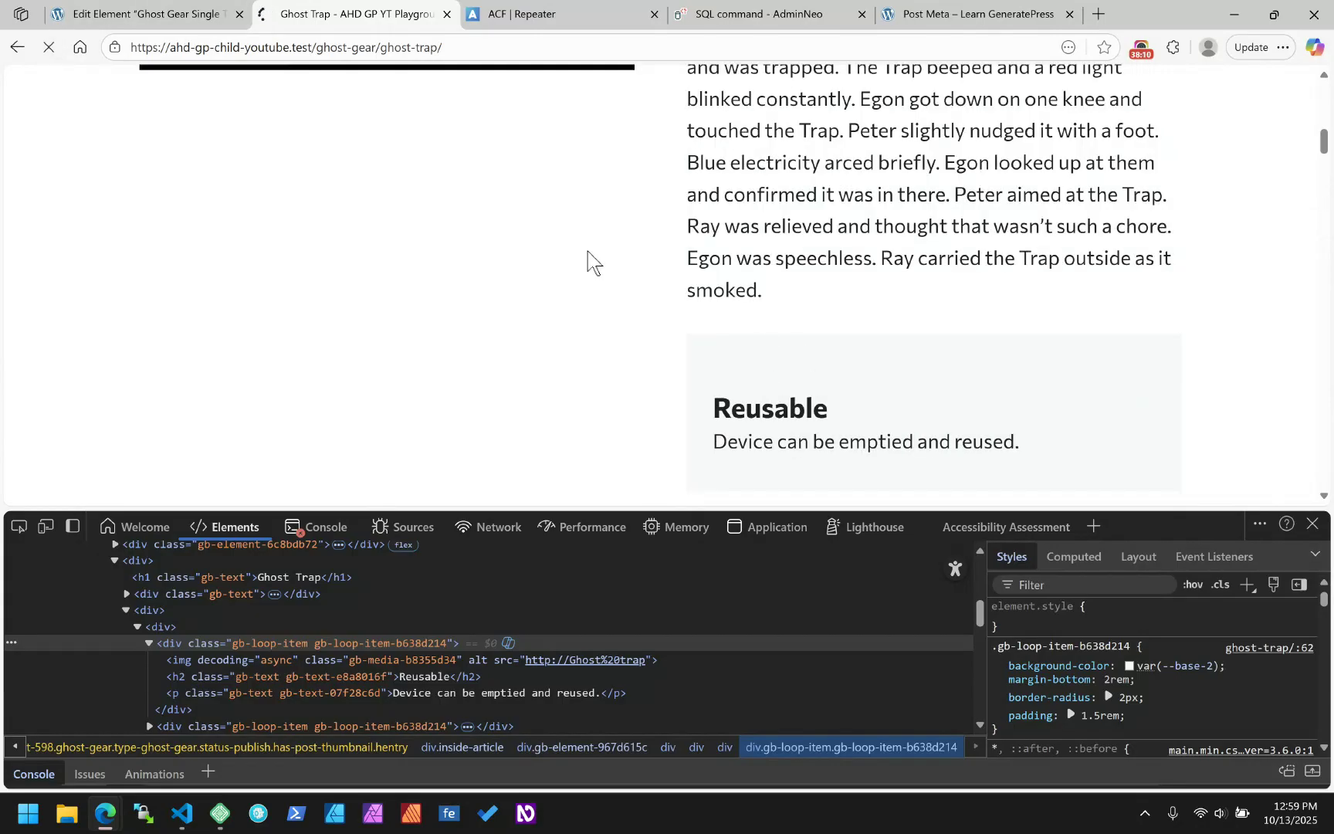
scroll(699, 285, "down", 4)
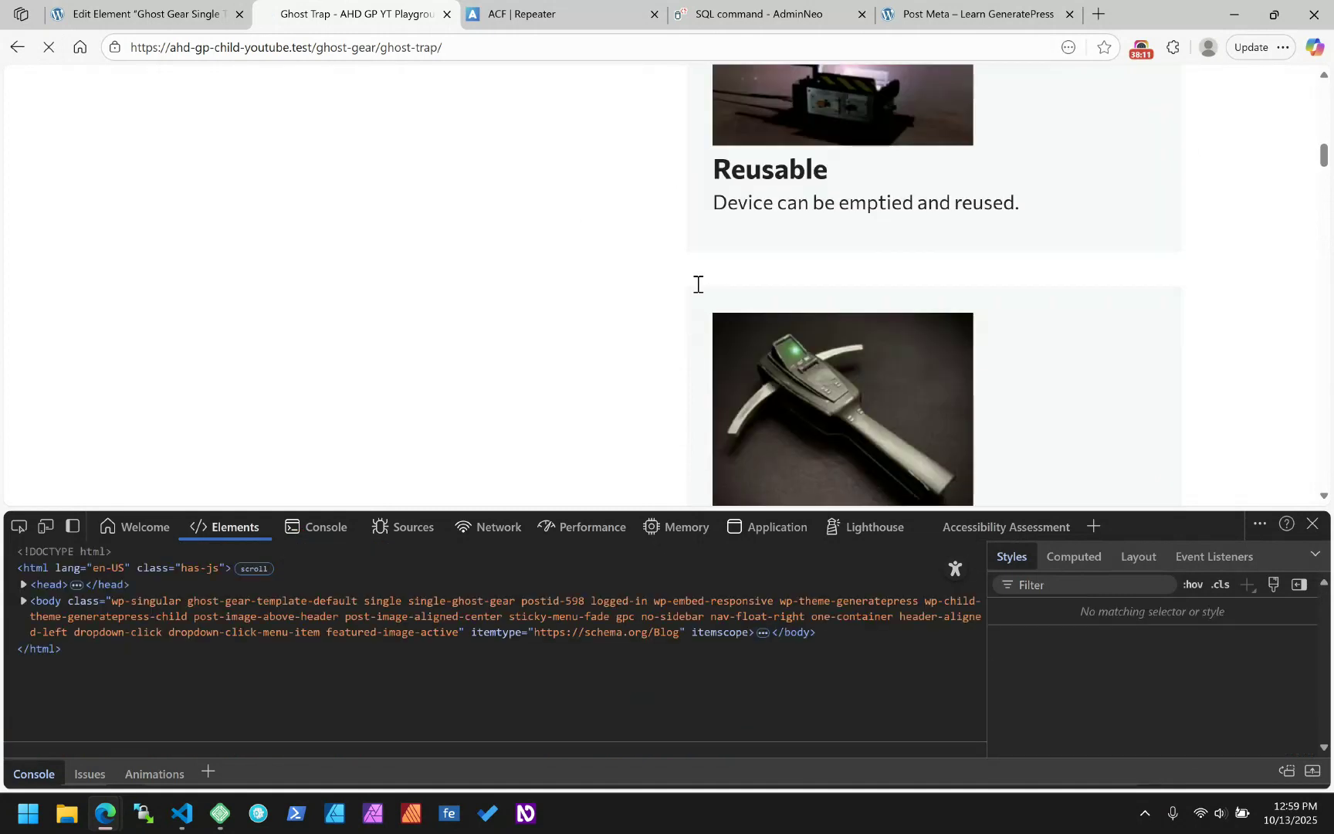
scroll(699, 285, "down", 4)
scroll(697, 286, "up", 1)
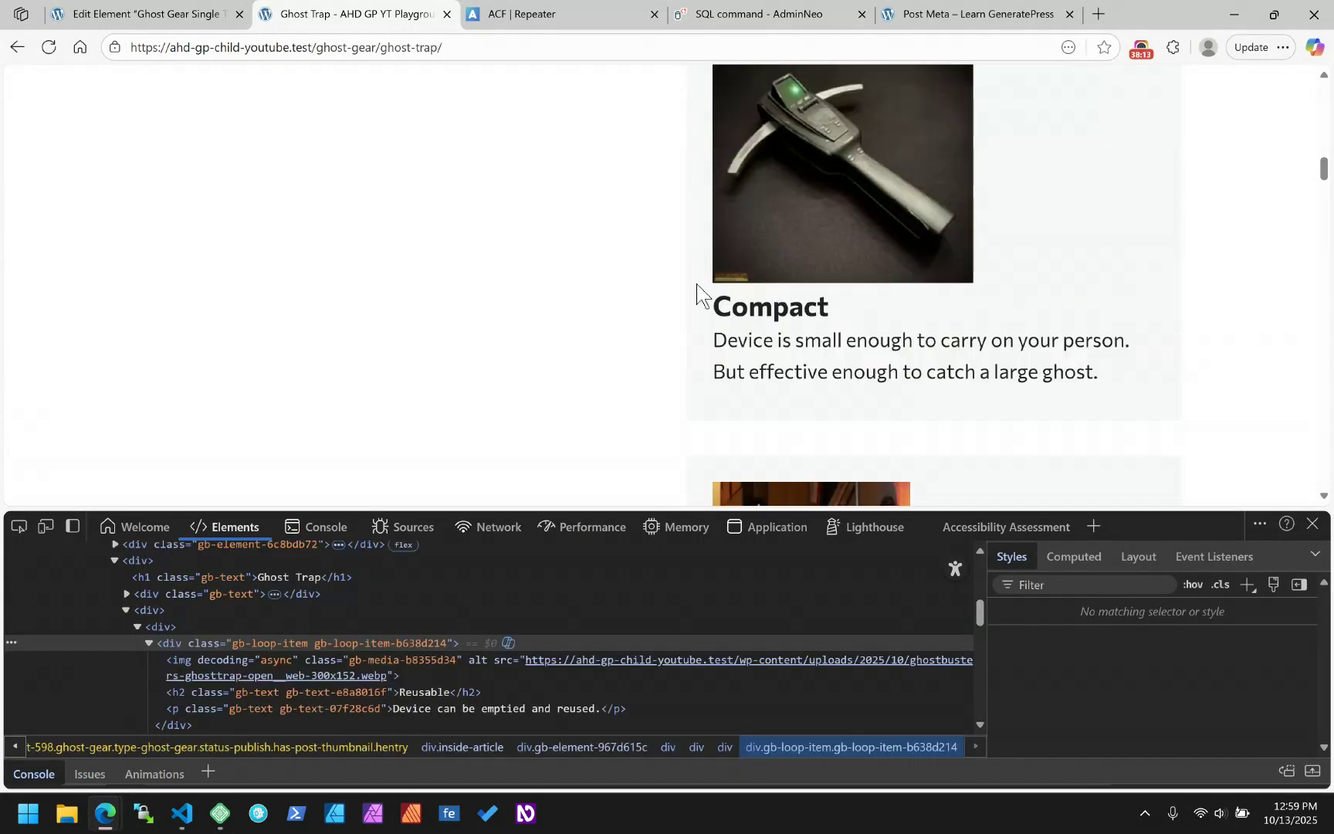
right_click(829, 154)
left_click(902, 416)
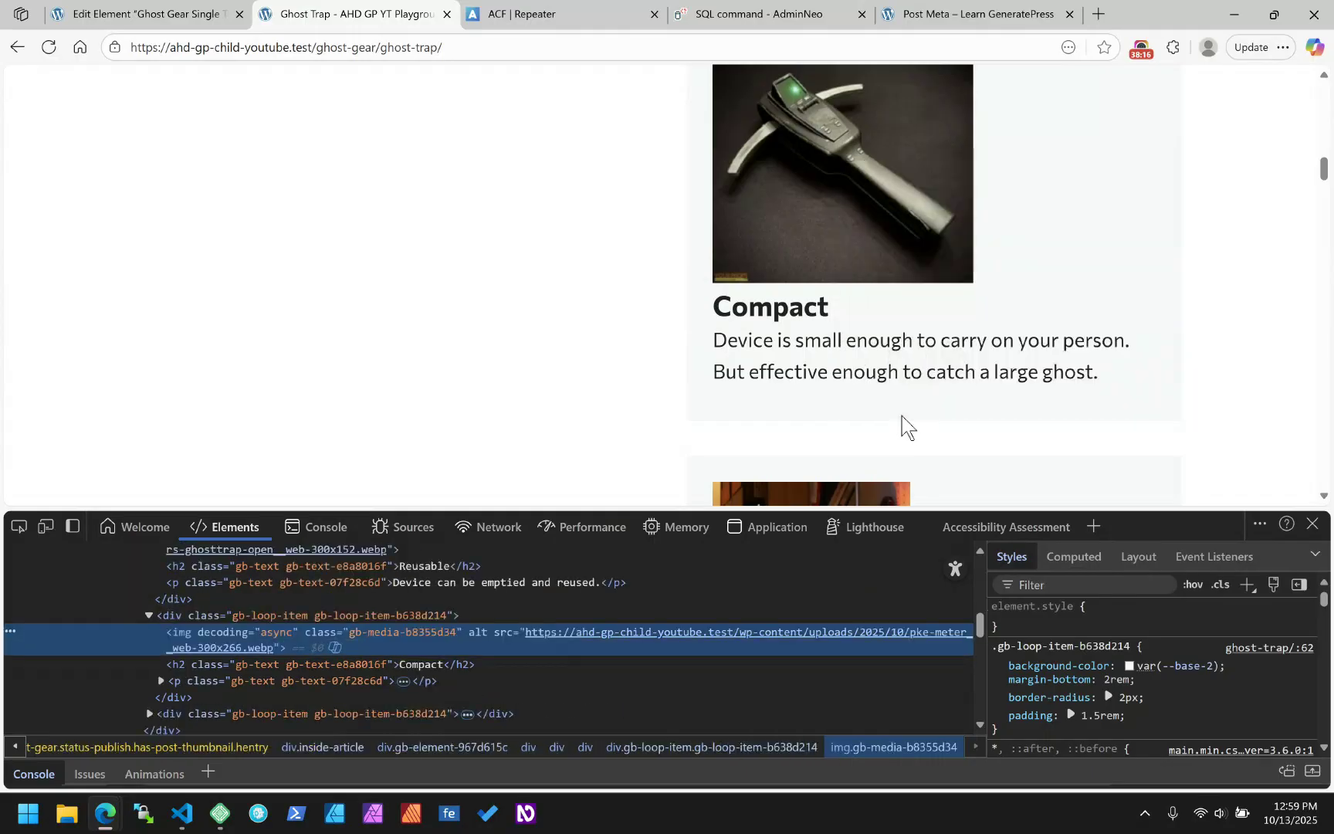
- Replace the Image block's source with a loop item tag using the key attr_img.id and save the template
left_click(185, 11)
scroll(1105, 458, "down", 2)
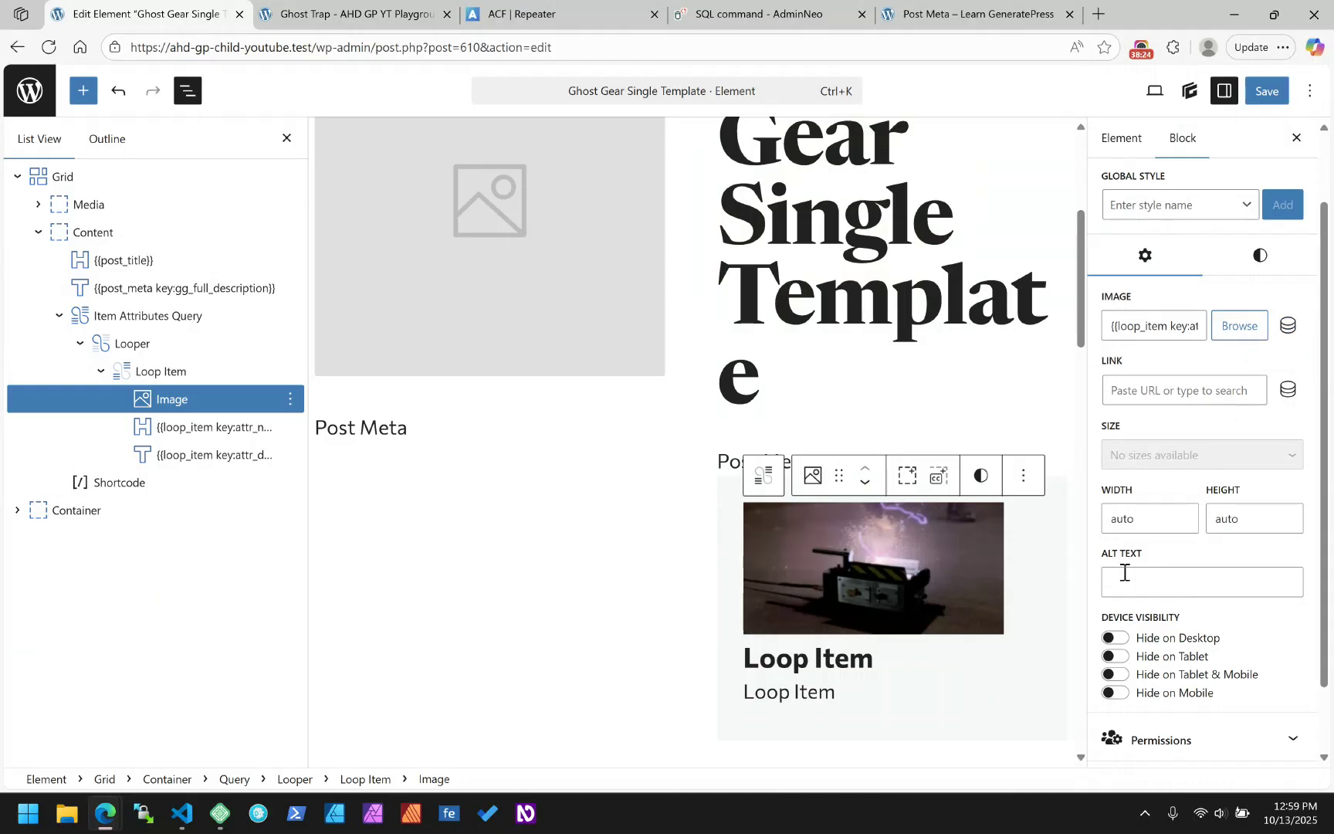
left_click(1288, 326)
left_click(635, 370)
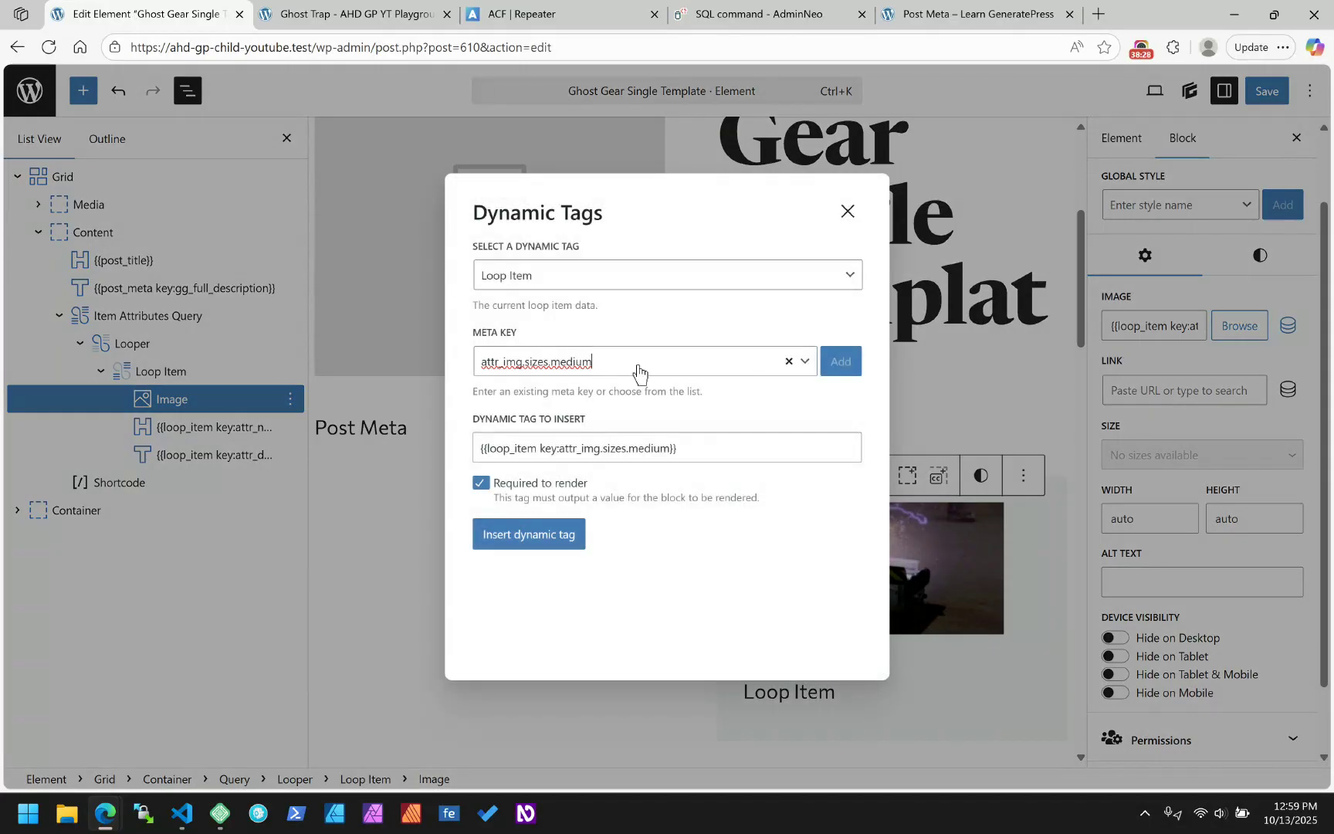
key("BackSpace")
key("BackSpace")
key("BackSpace")
key("BackSpace")
key("BackSpace")
key("BackSpace")
key("BackSpace")
key("BackSpace")
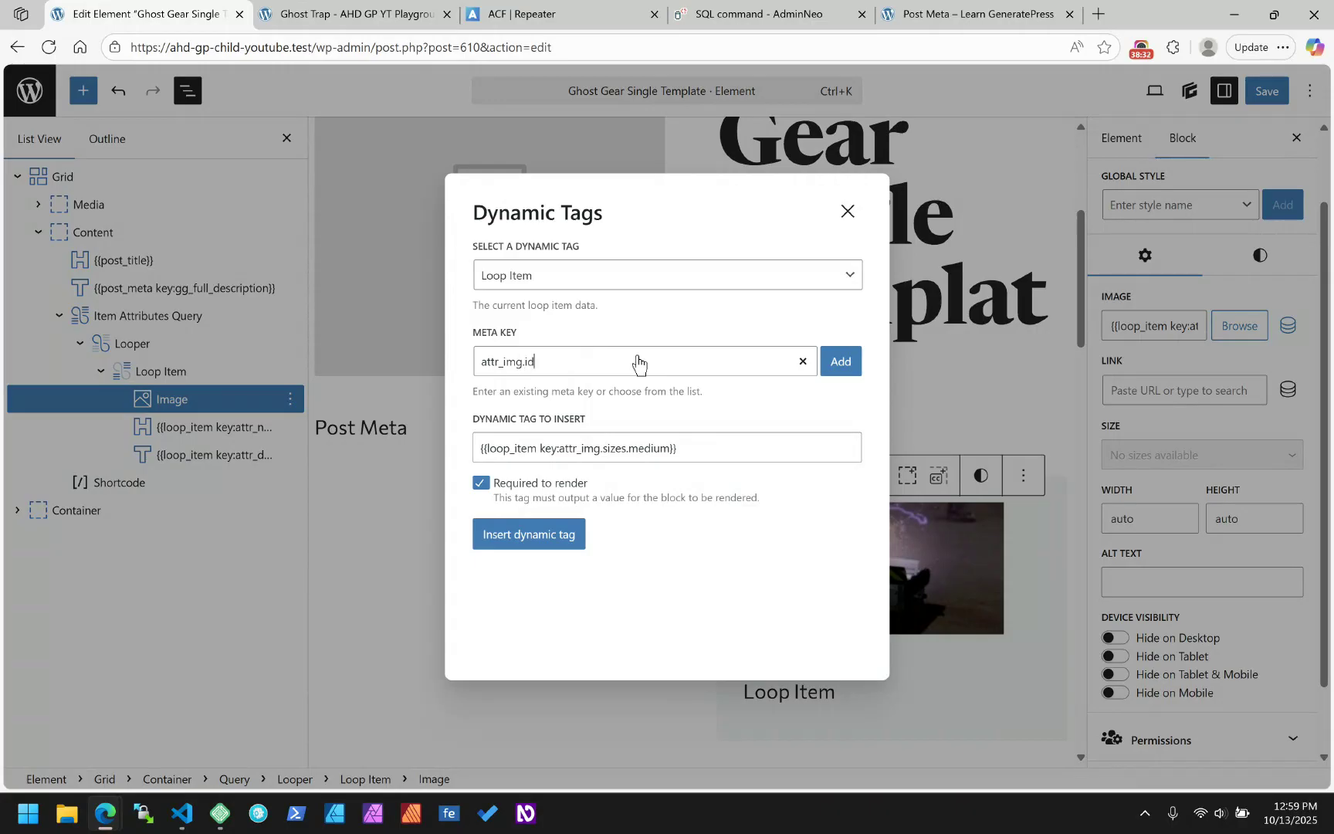
left_click(840, 367)
left_click(543, 543)
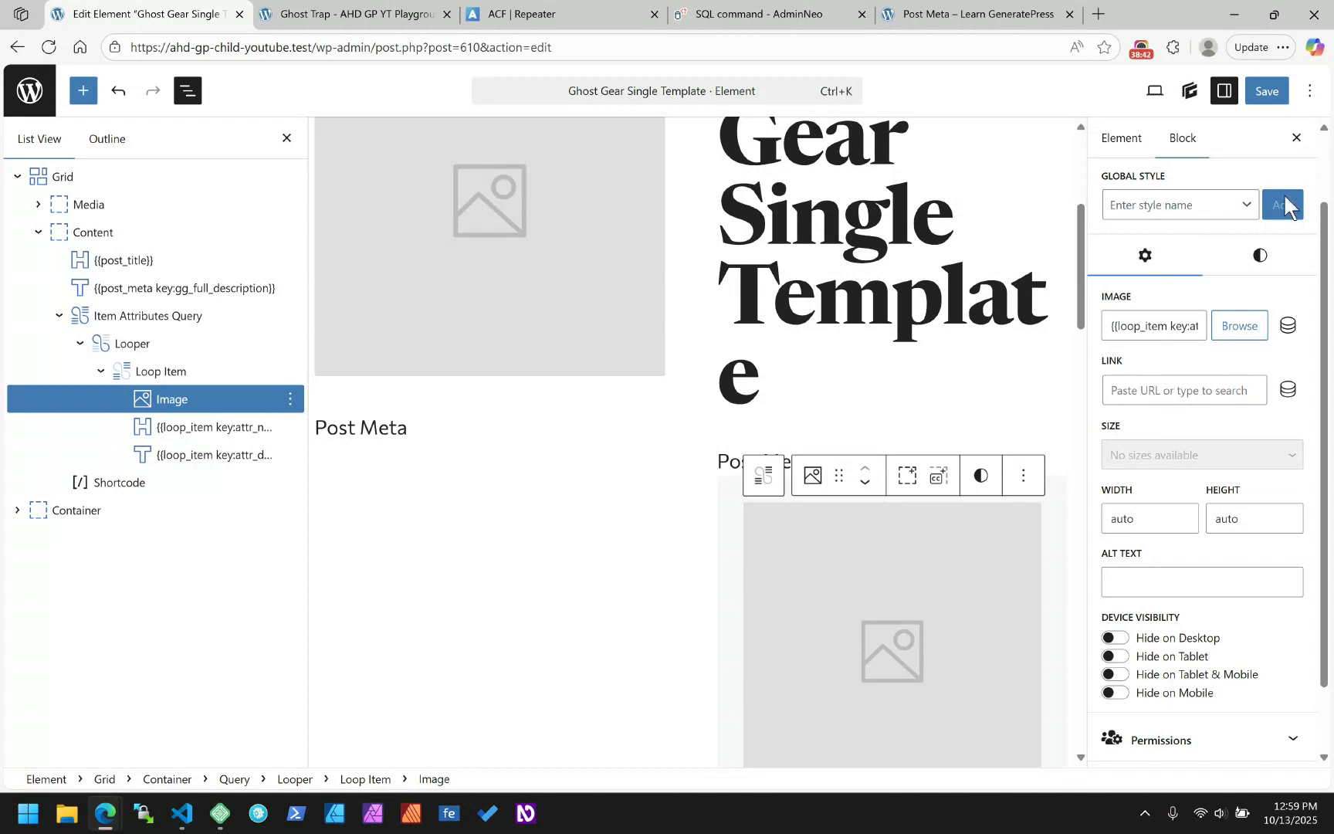
left_click(1267, 94)
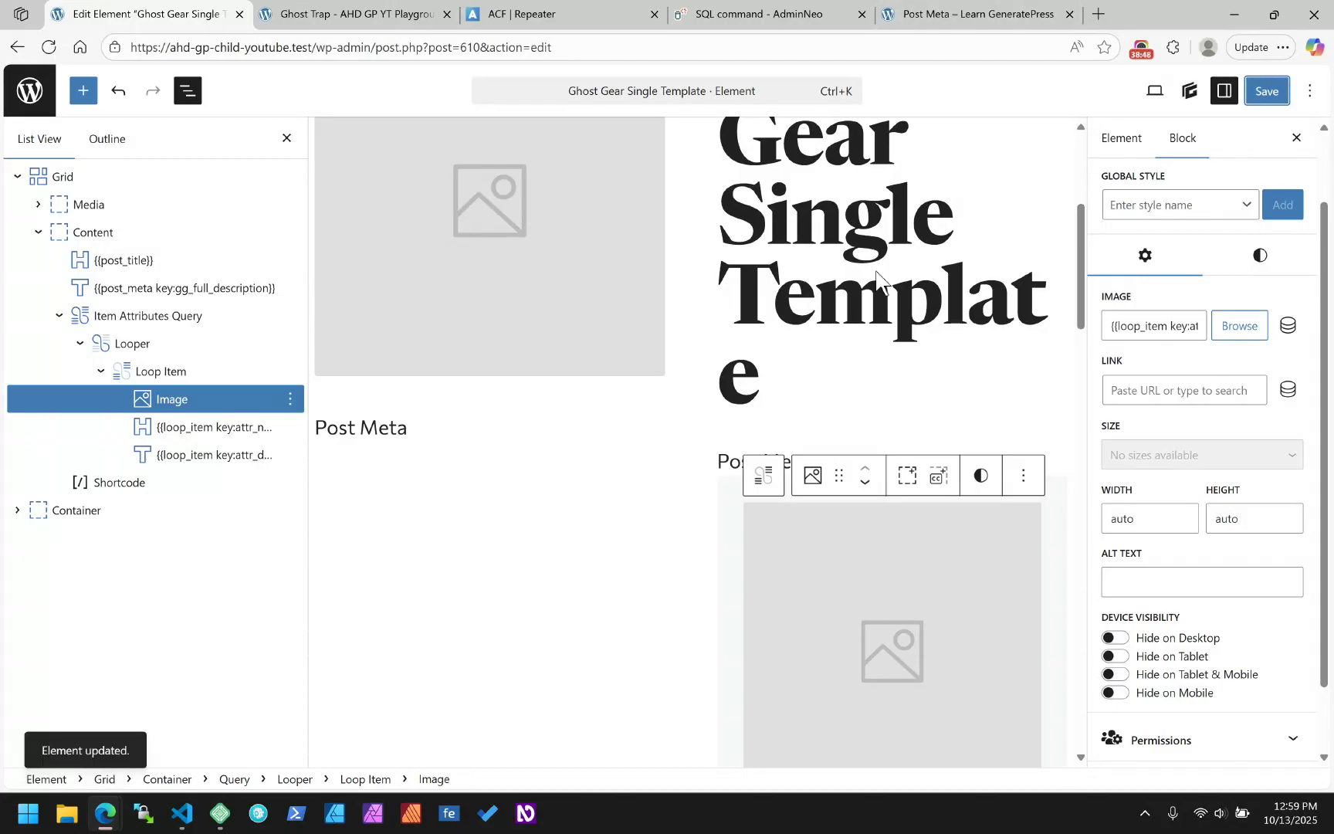
- Refresh the Ghost Trap page and examine the Compact image's markup, including its dimensions, alt text and srcset
left_click(345, 8)
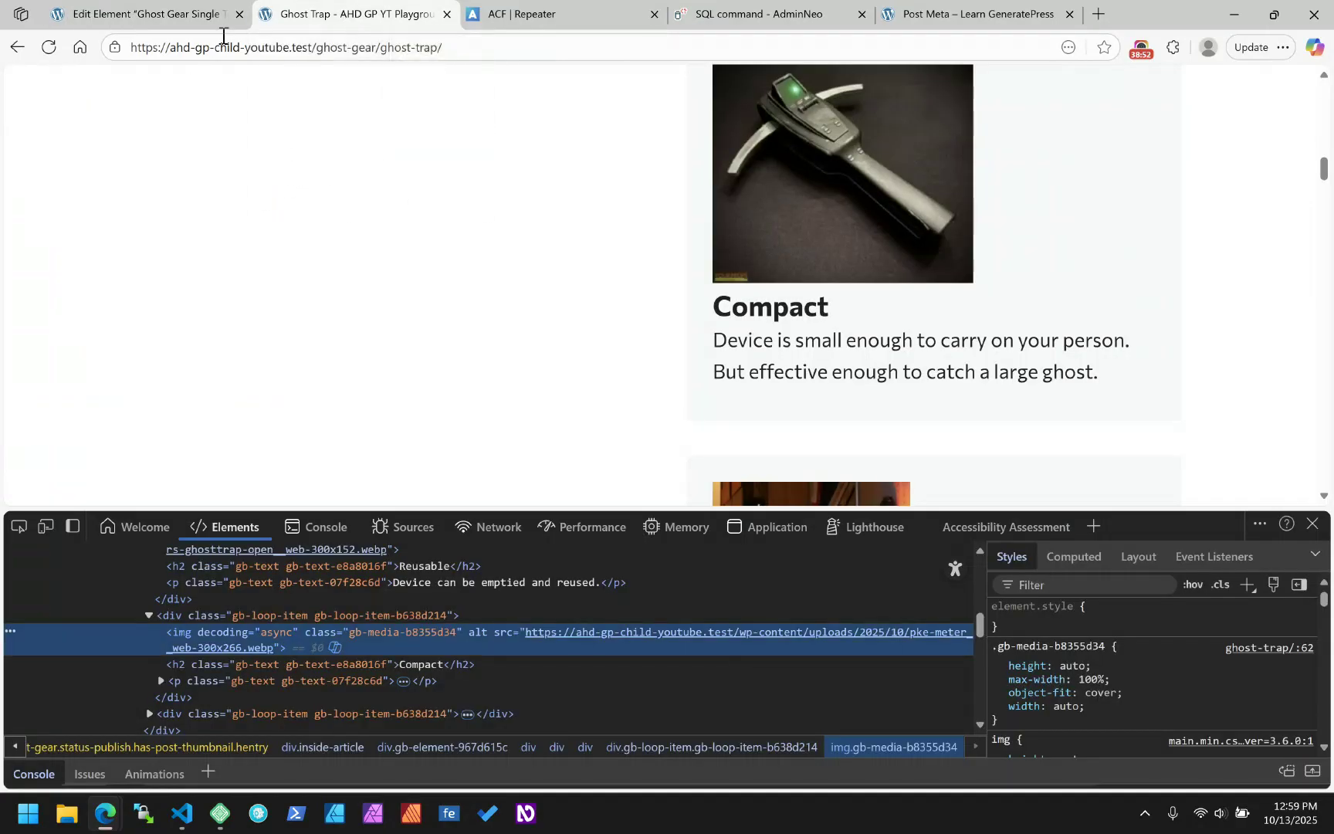
left_click(54, 48)
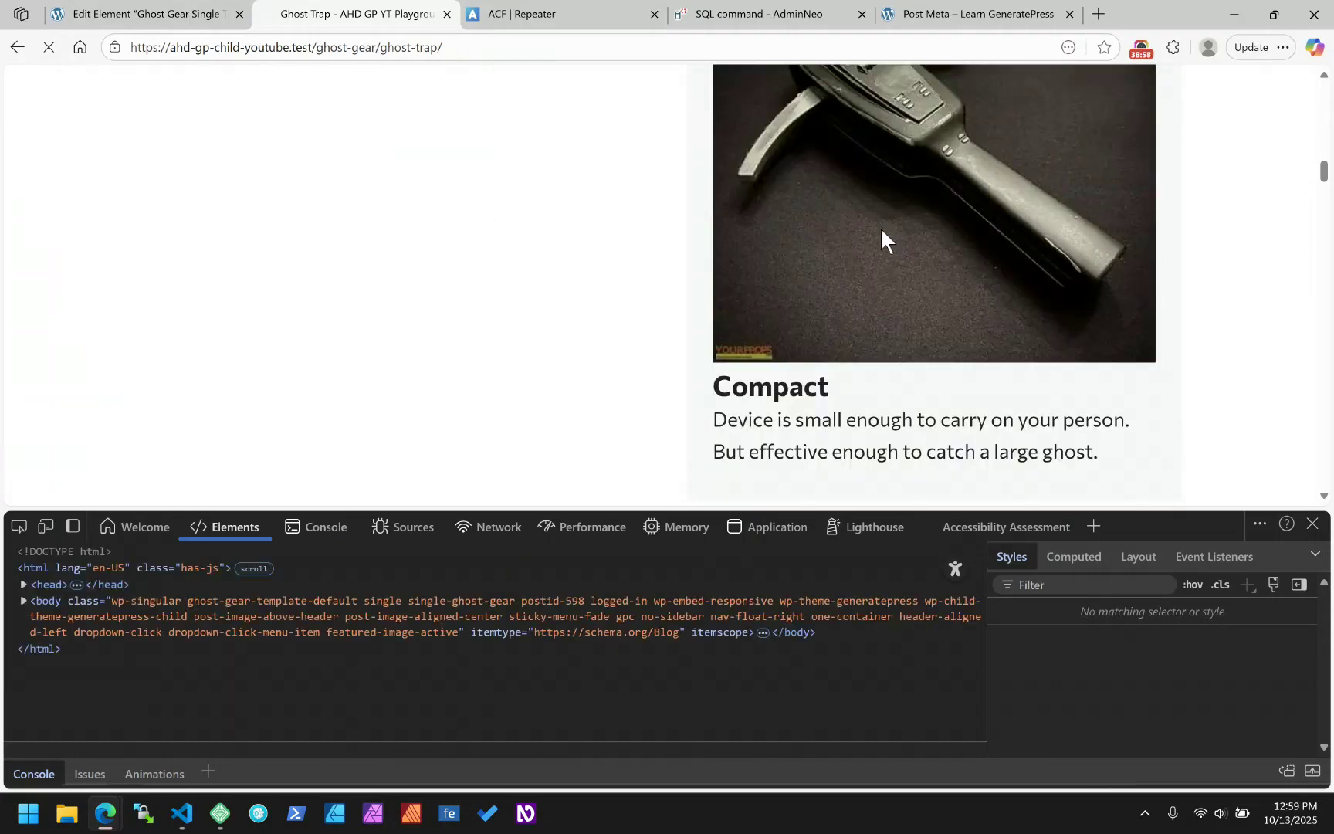
right_click(801, 207)
left_click(855, 455)
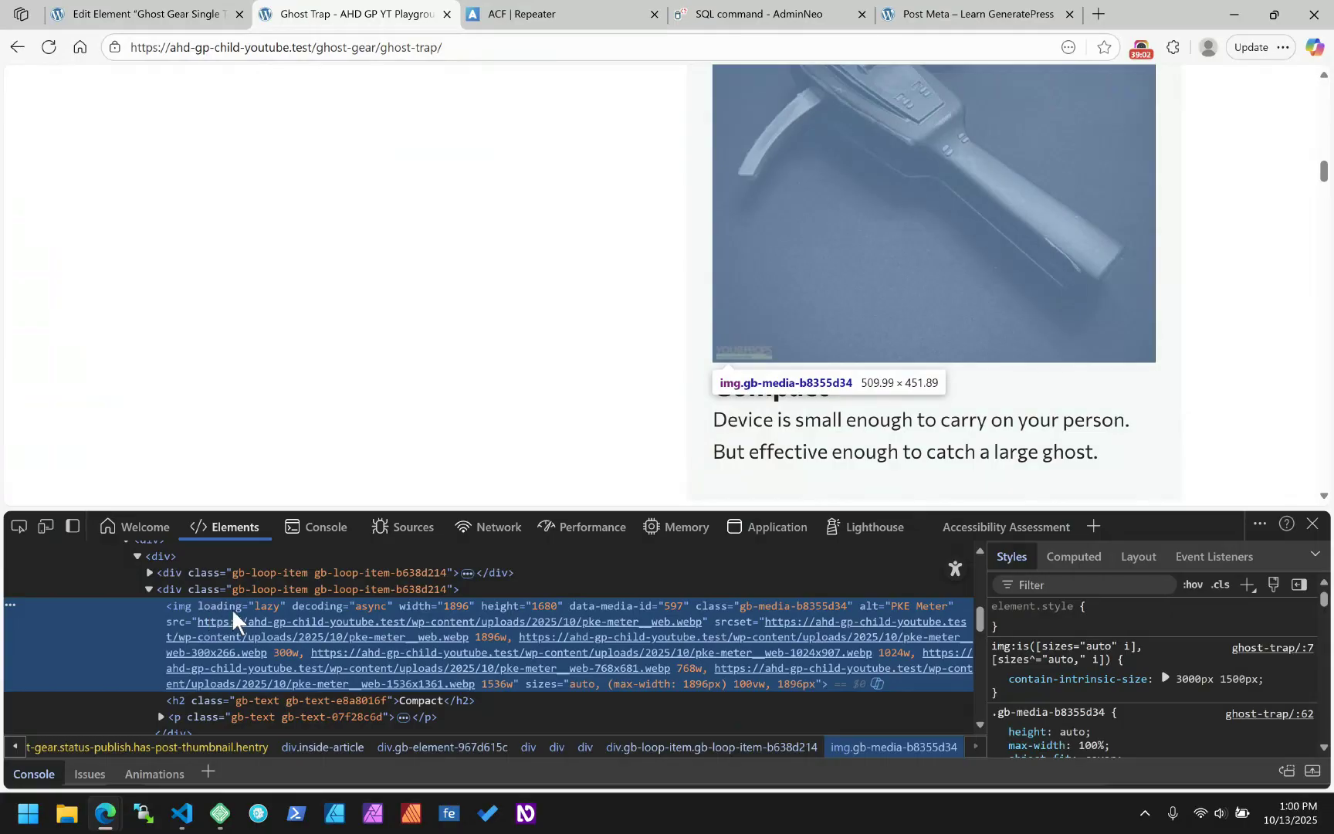
mouse_move(485, 692)
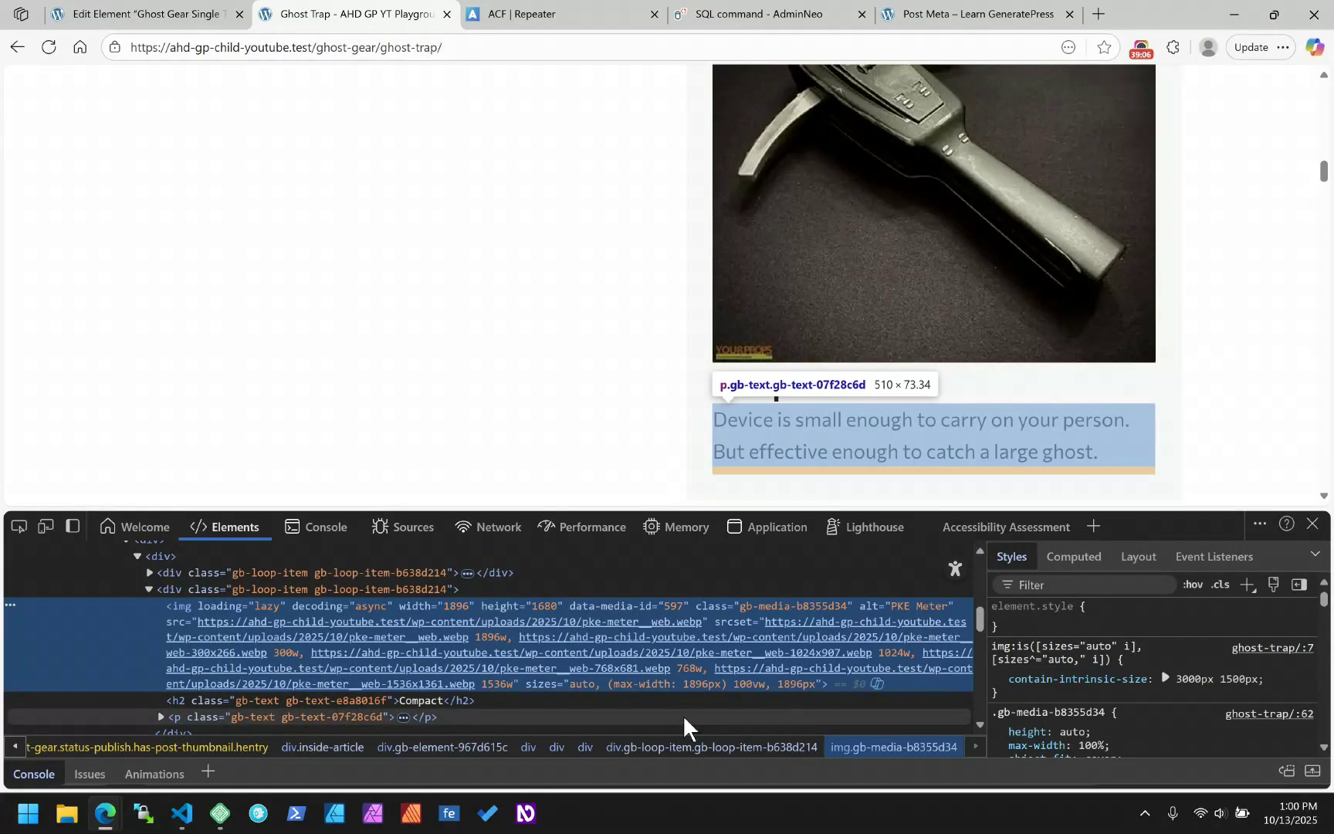
- Switch the Image block's source tag back to the key attr_img.sizes.medium and save the template
left_click(166, 13)
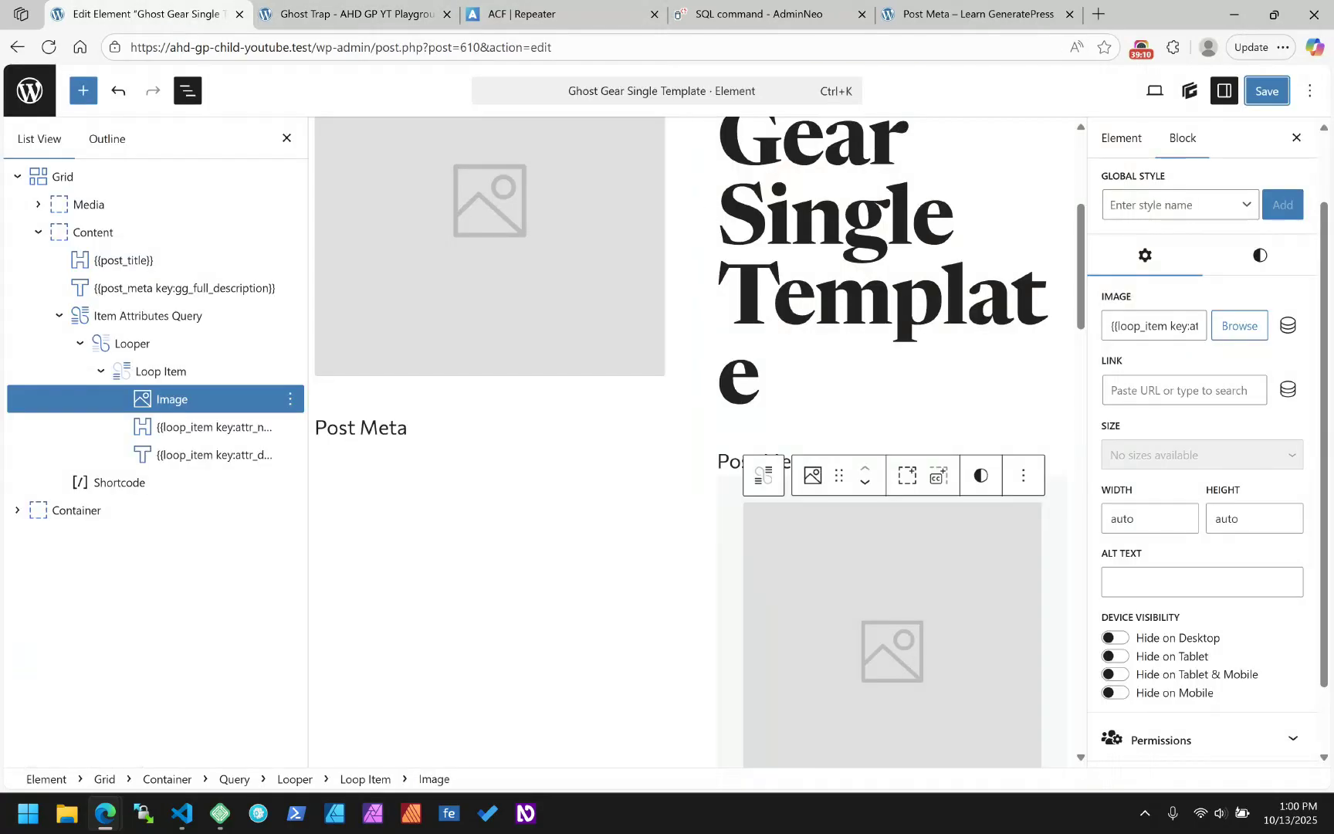
left_click(1288, 326)
left_click(566, 379)
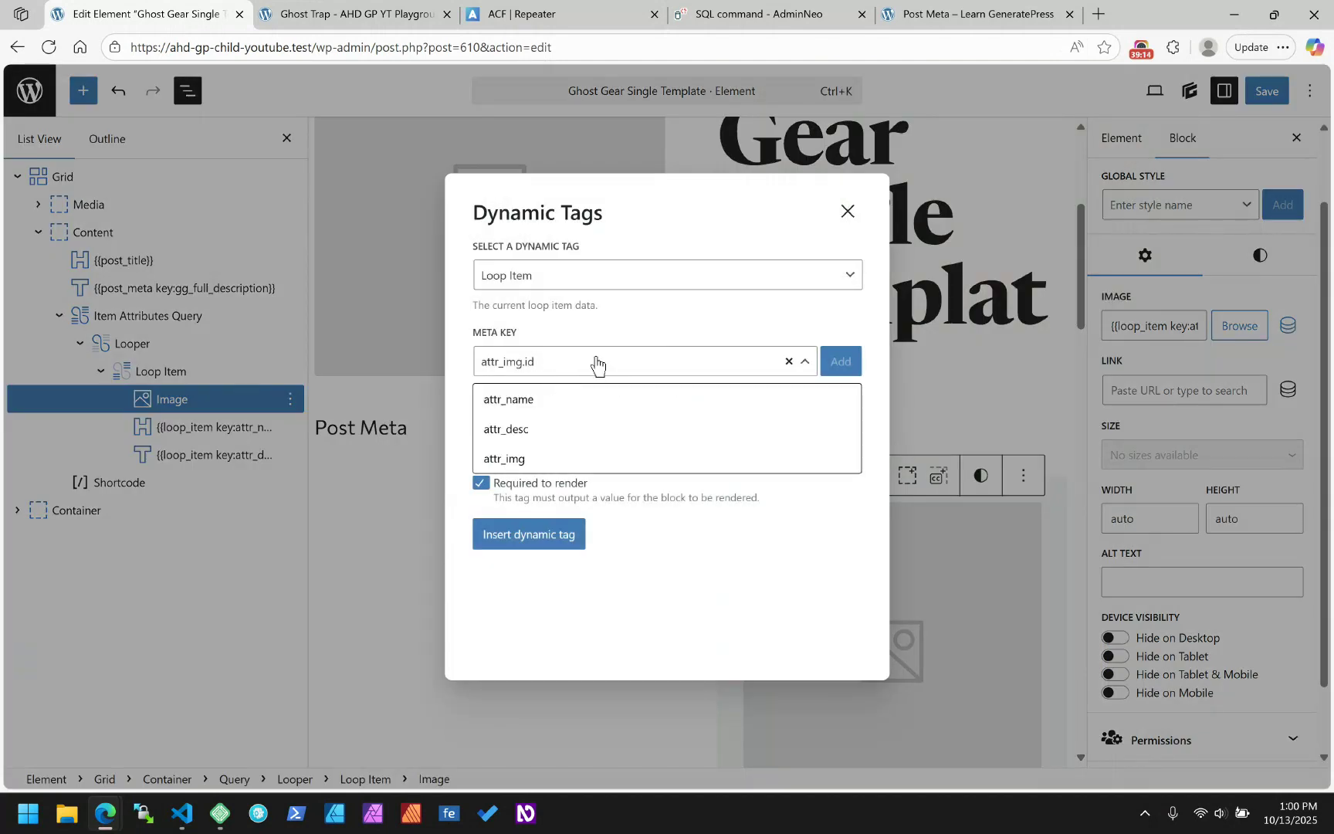
key("BackSpace")
key("BackSpace")
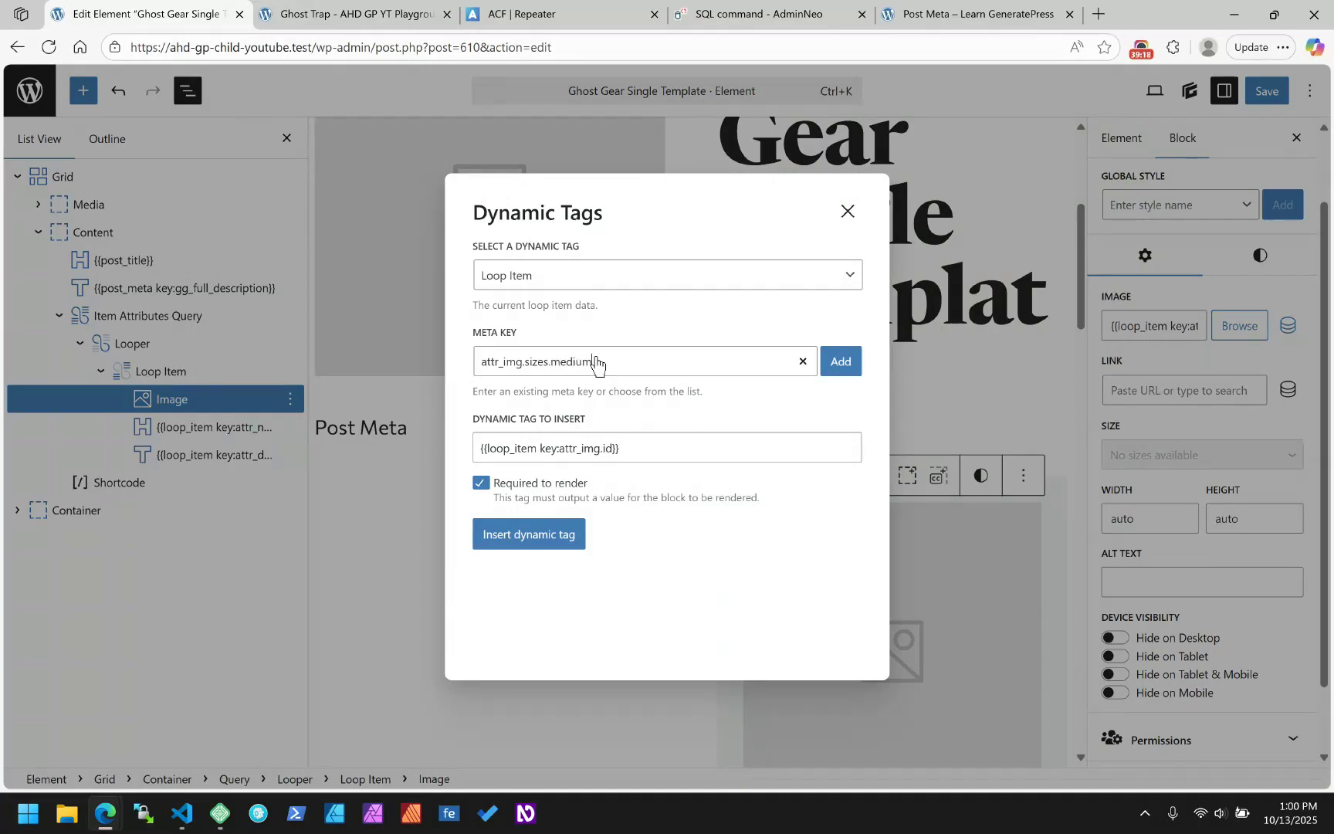
left_click(838, 368)
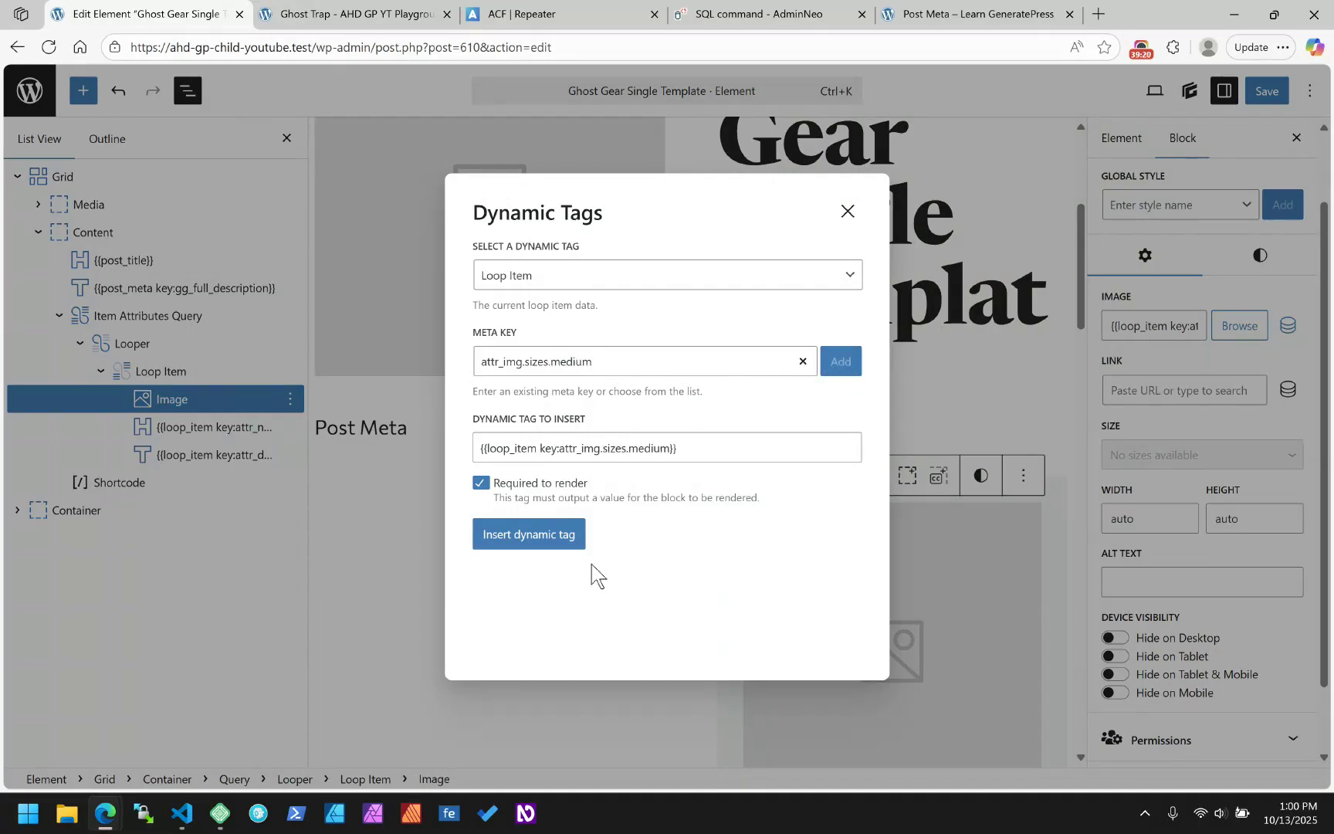
left_click(541, 535)
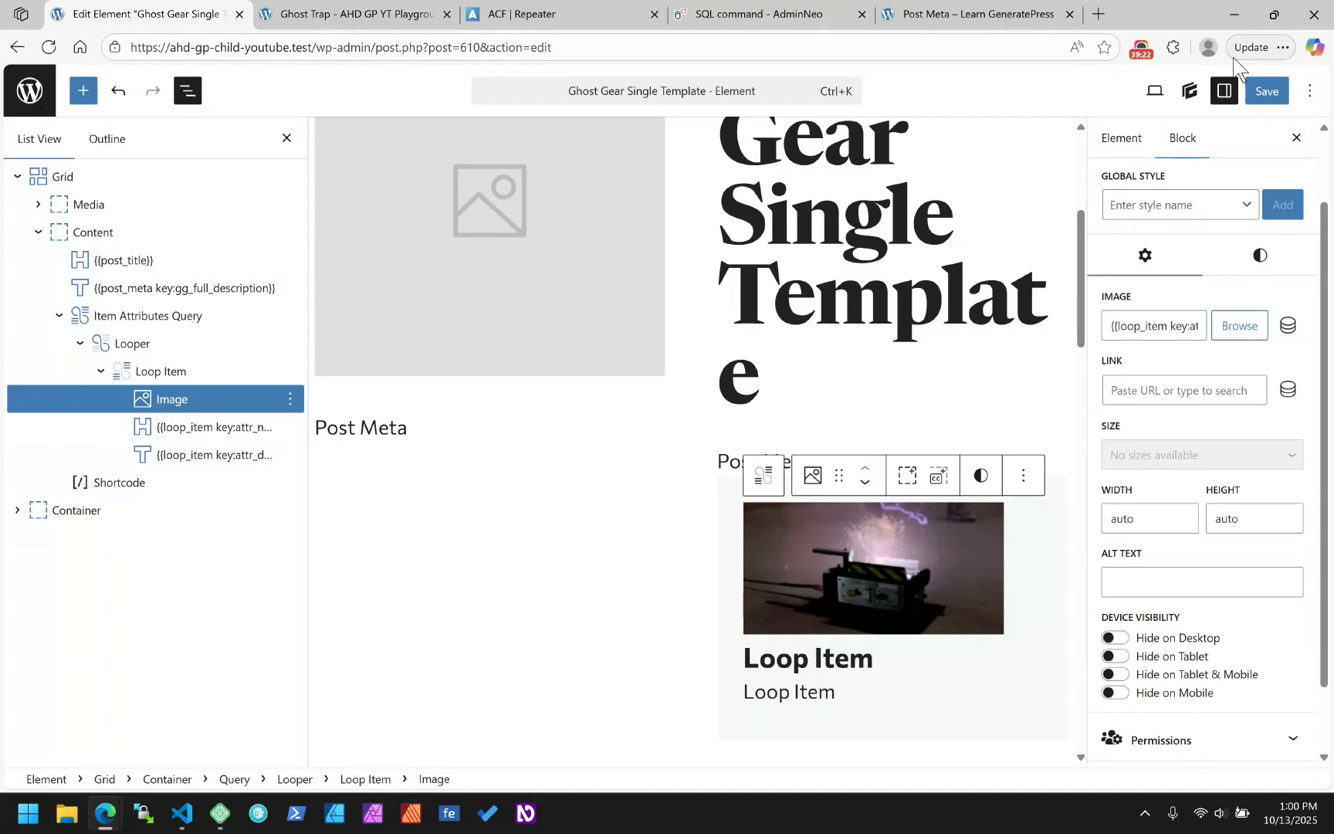
left_click(1267, 90)
- Compare the Compact image's source and alt attributes before and after reloading the Ghost Trap page
left_click(376, 14)
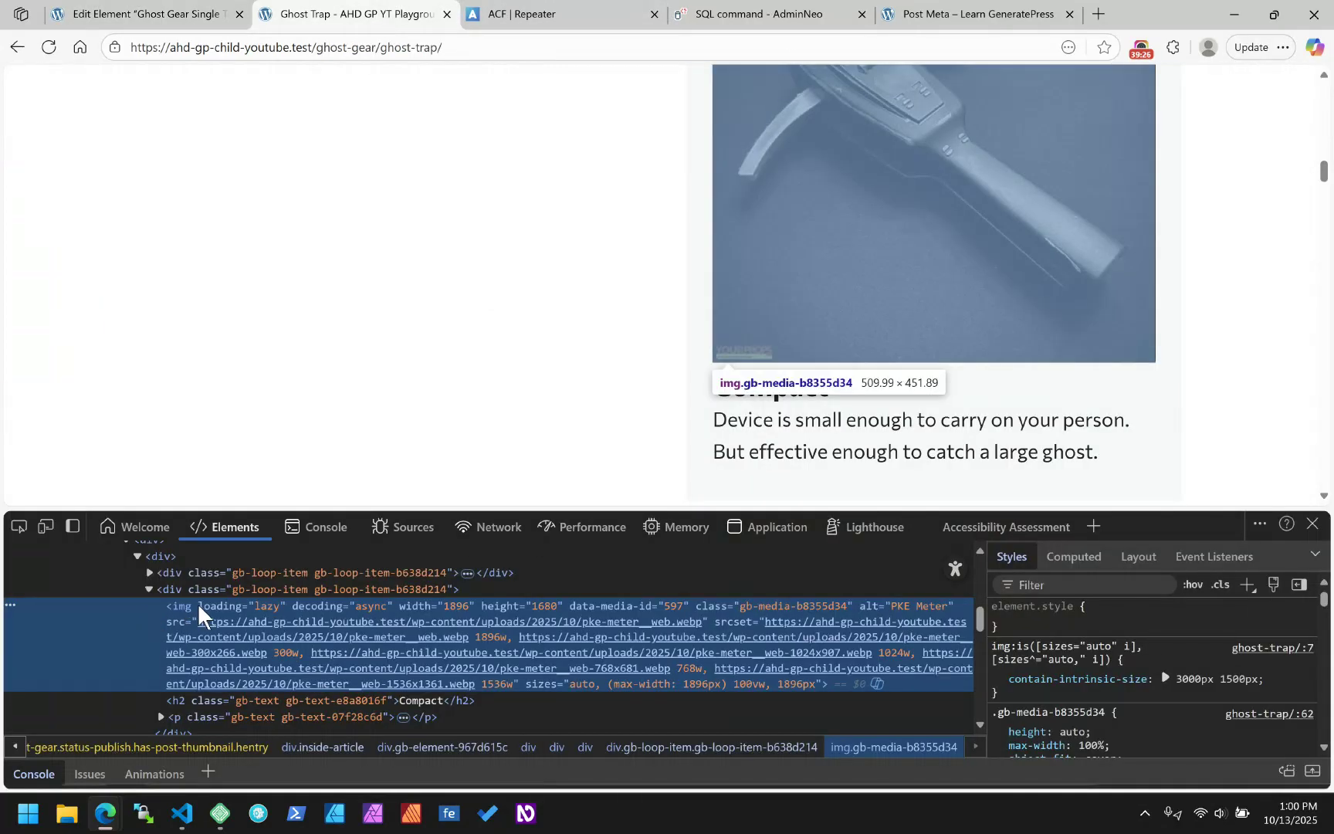
mouse_move(762, 626)
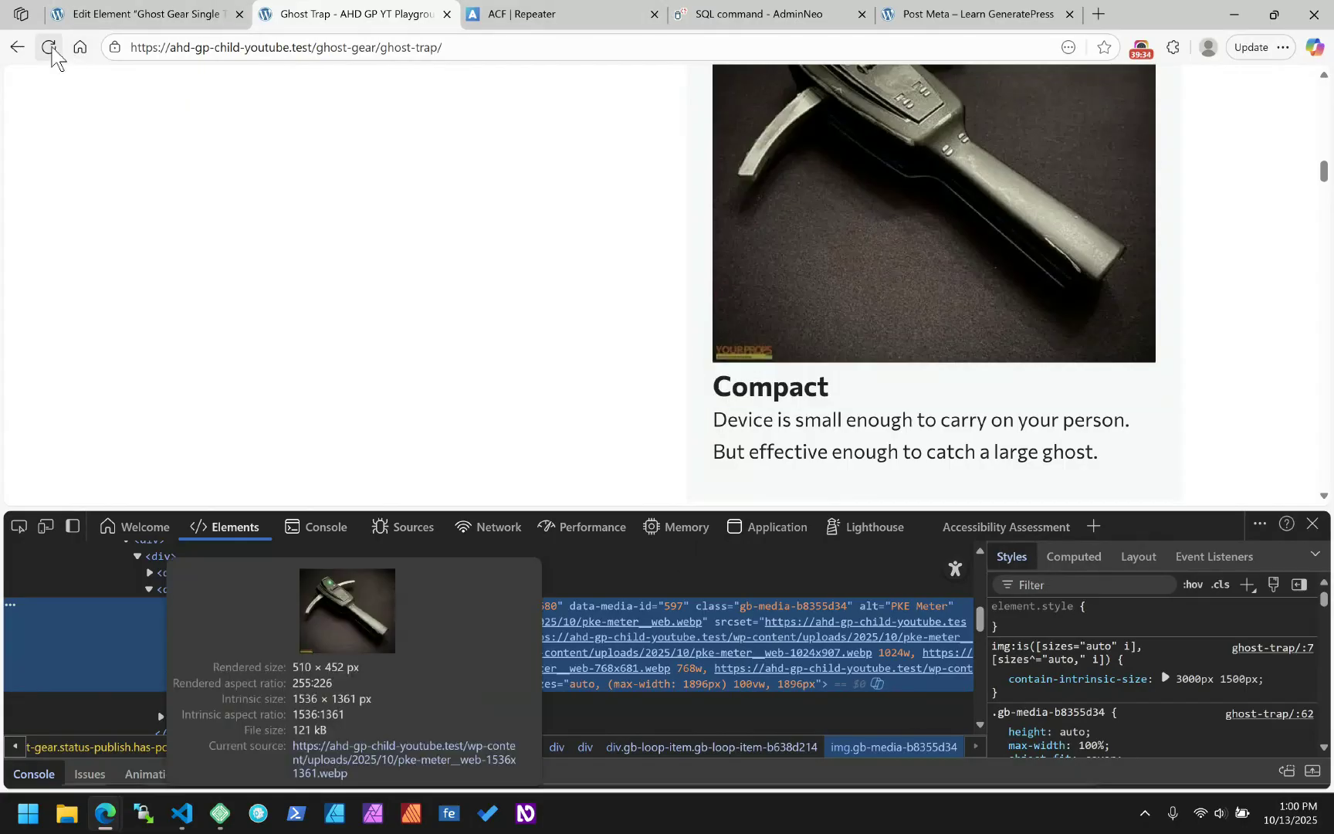
left_click(48, 48)
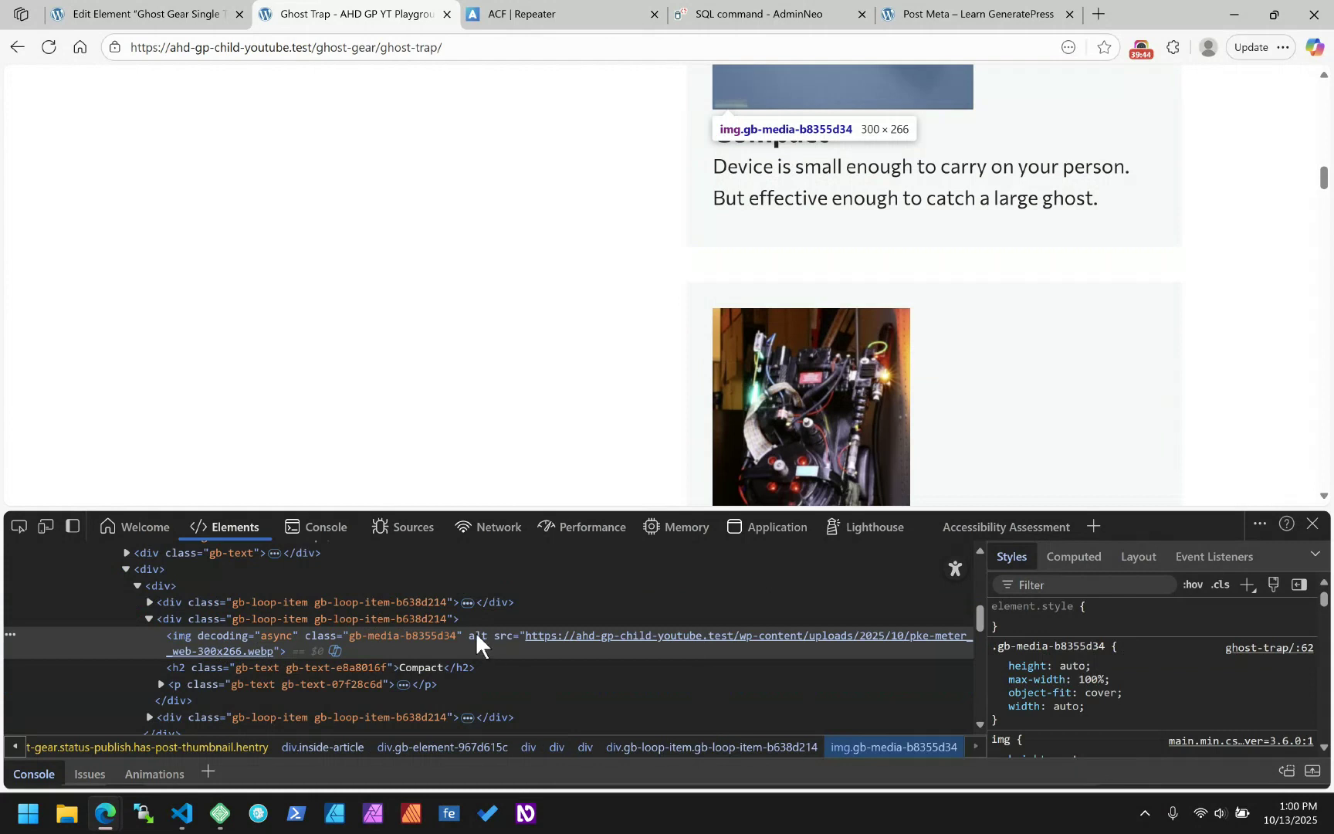
- Set the Image block's alt text to {{loop_item key:attr_img.alt}}, reusing its source tag, and save the template
left_click(209, 14)
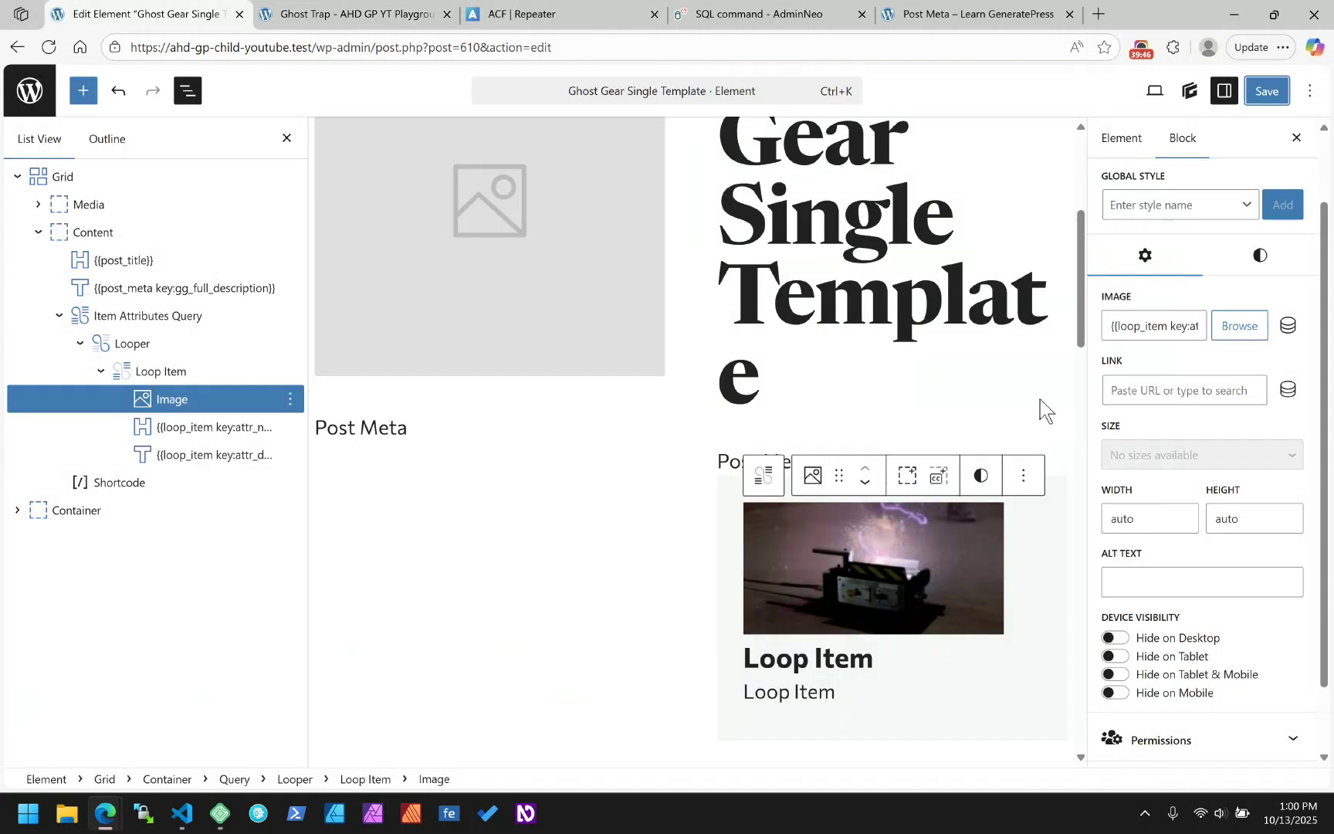
triple_click(1146, 330)
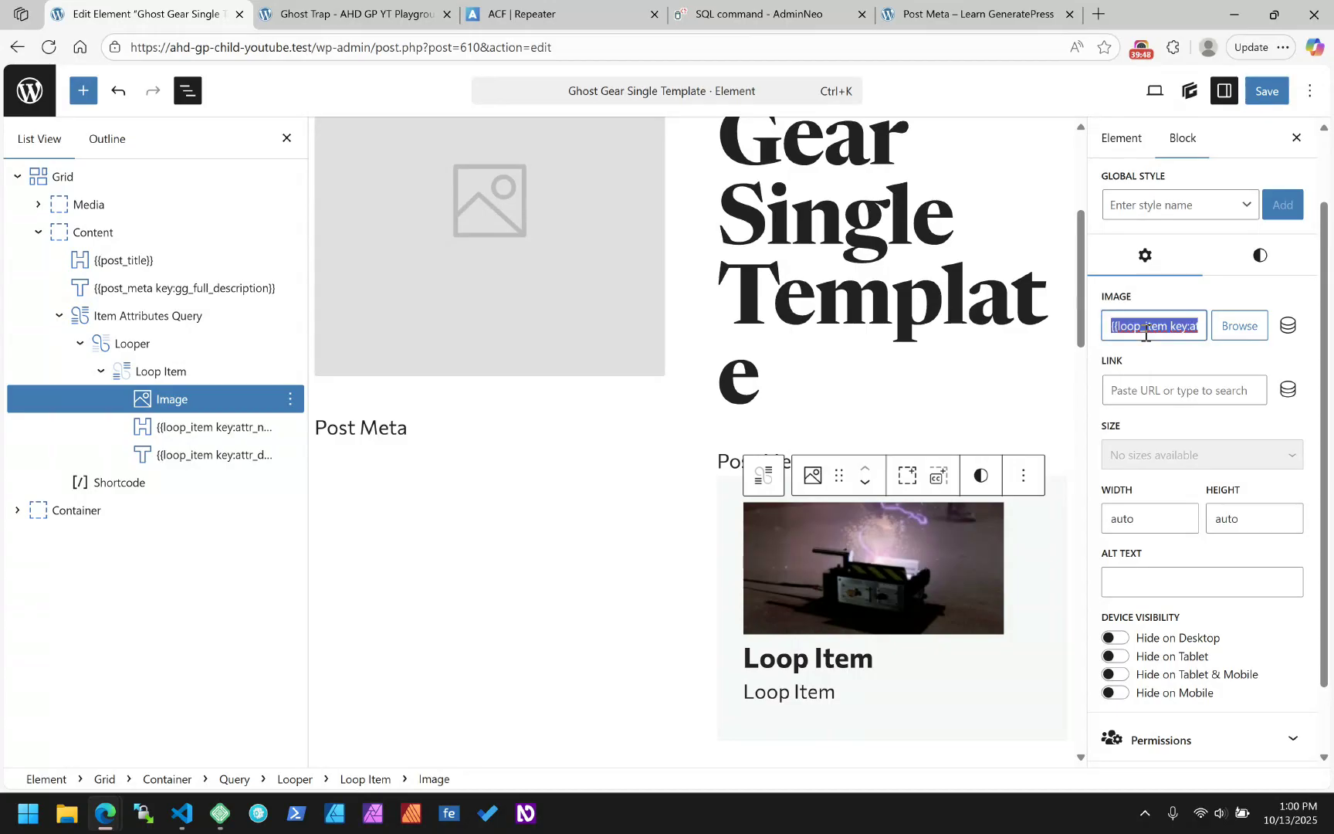
left_click(1158, 570)
type("{{loop_item key:attr_img.sizes.medium}}")
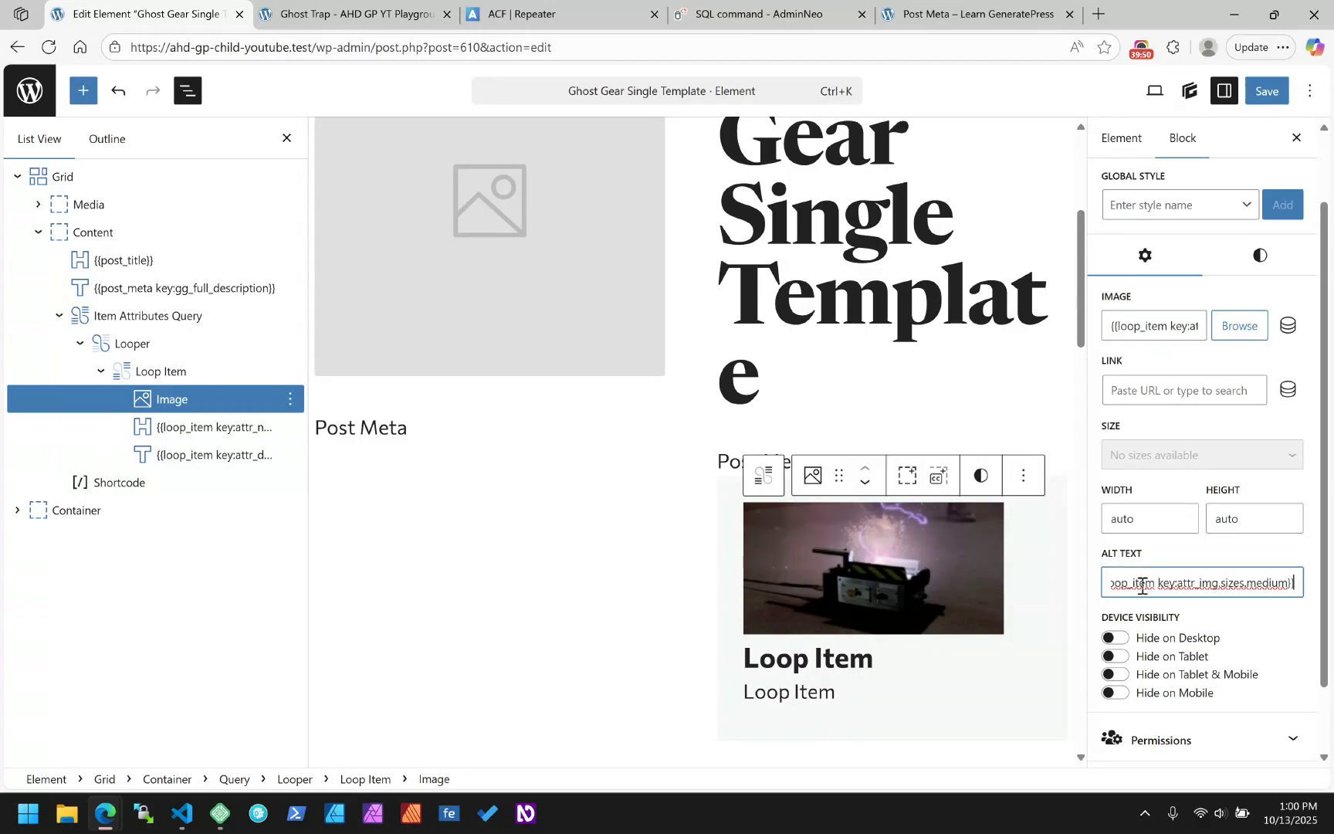
key("ctrl+shift+Left")
key("ctrl+shift+Left")
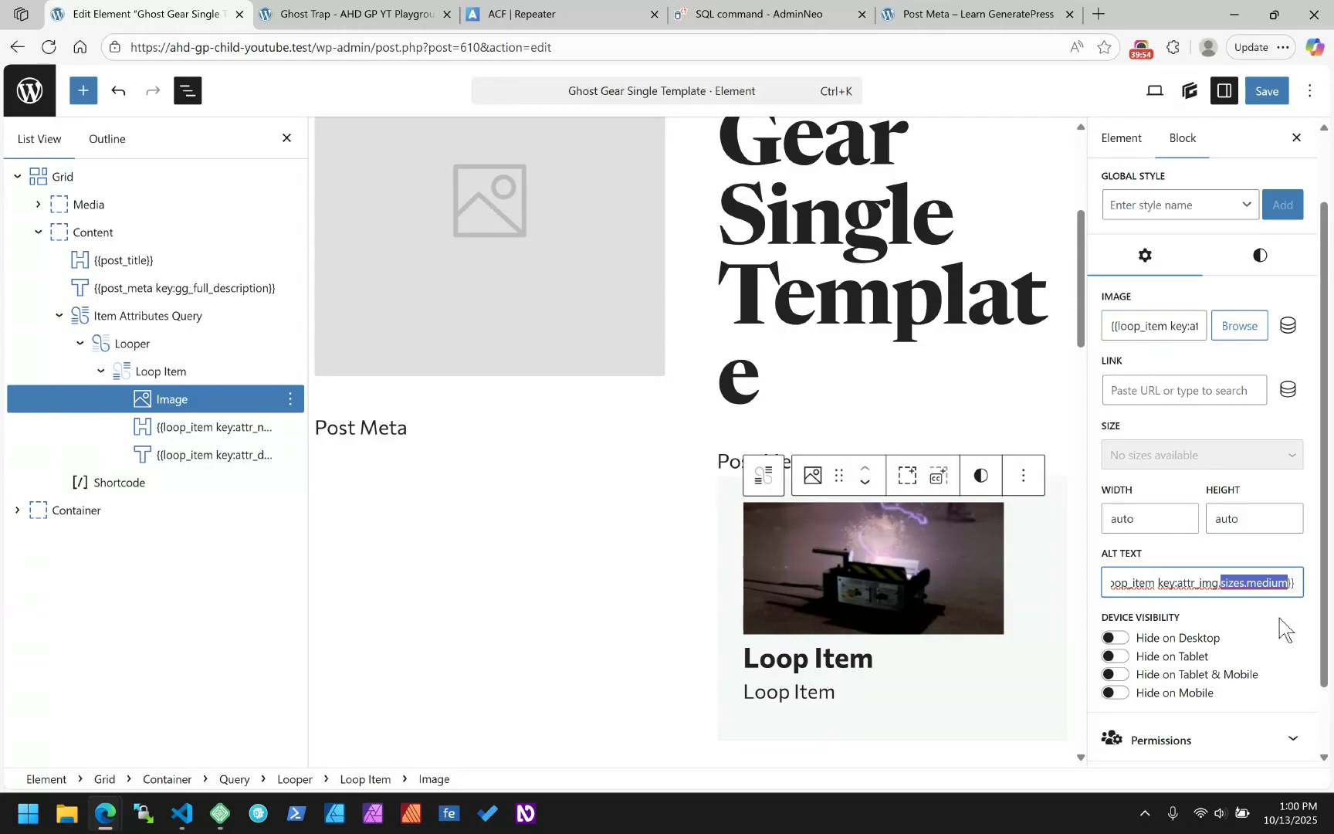
type("alt")
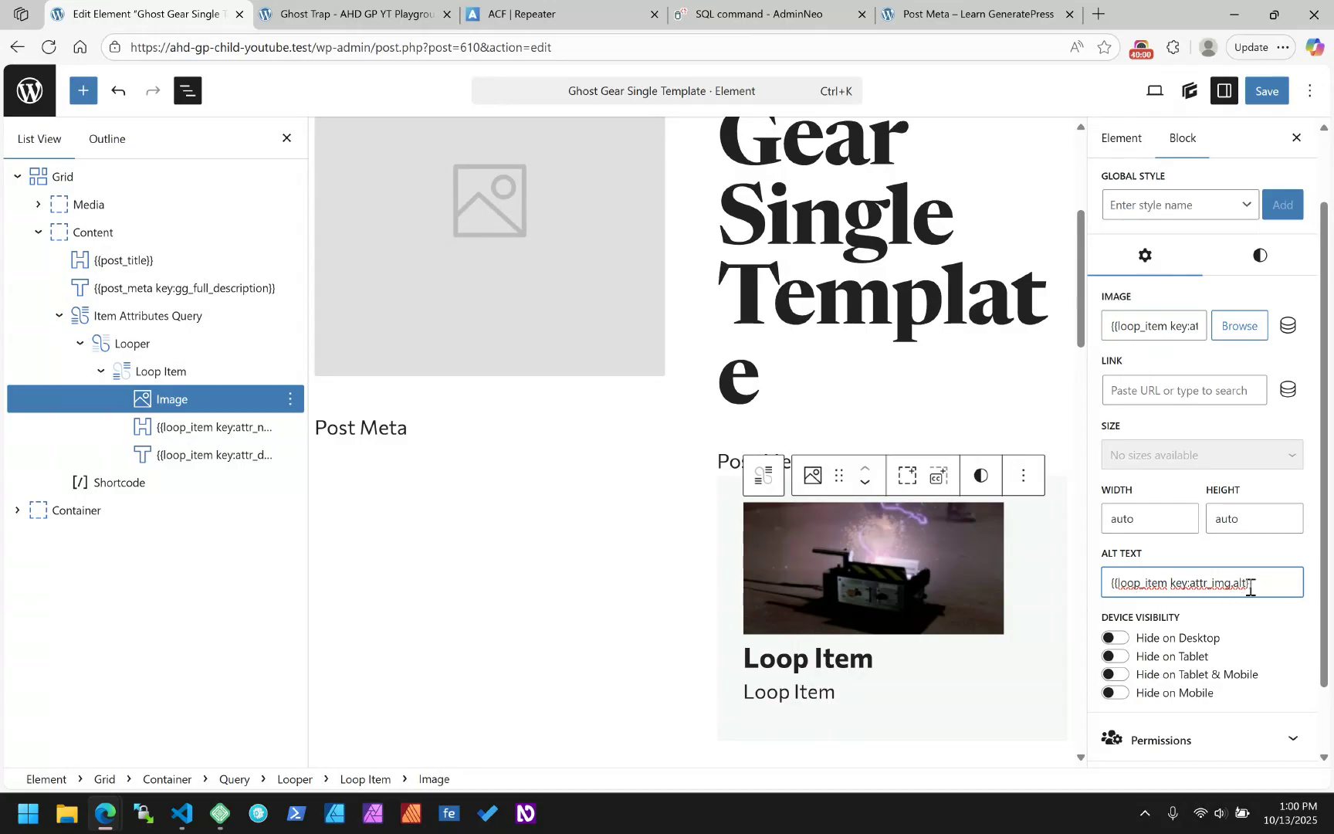
left_click(1268, 91)
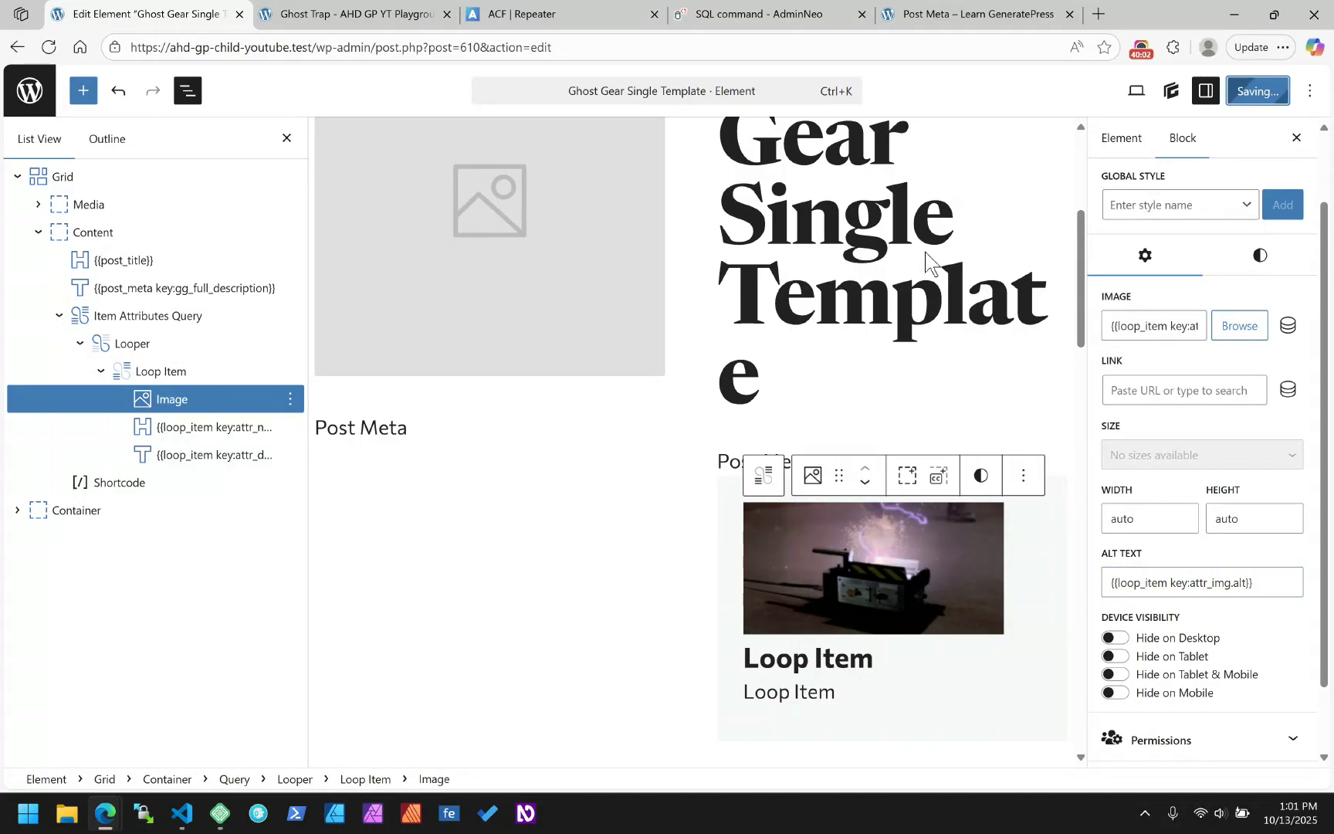
- Check the Compact image's alt attribute on the reloaded Ghost Trap page, then review the Image block's advanced HTML attributes
left_click(348, 13)
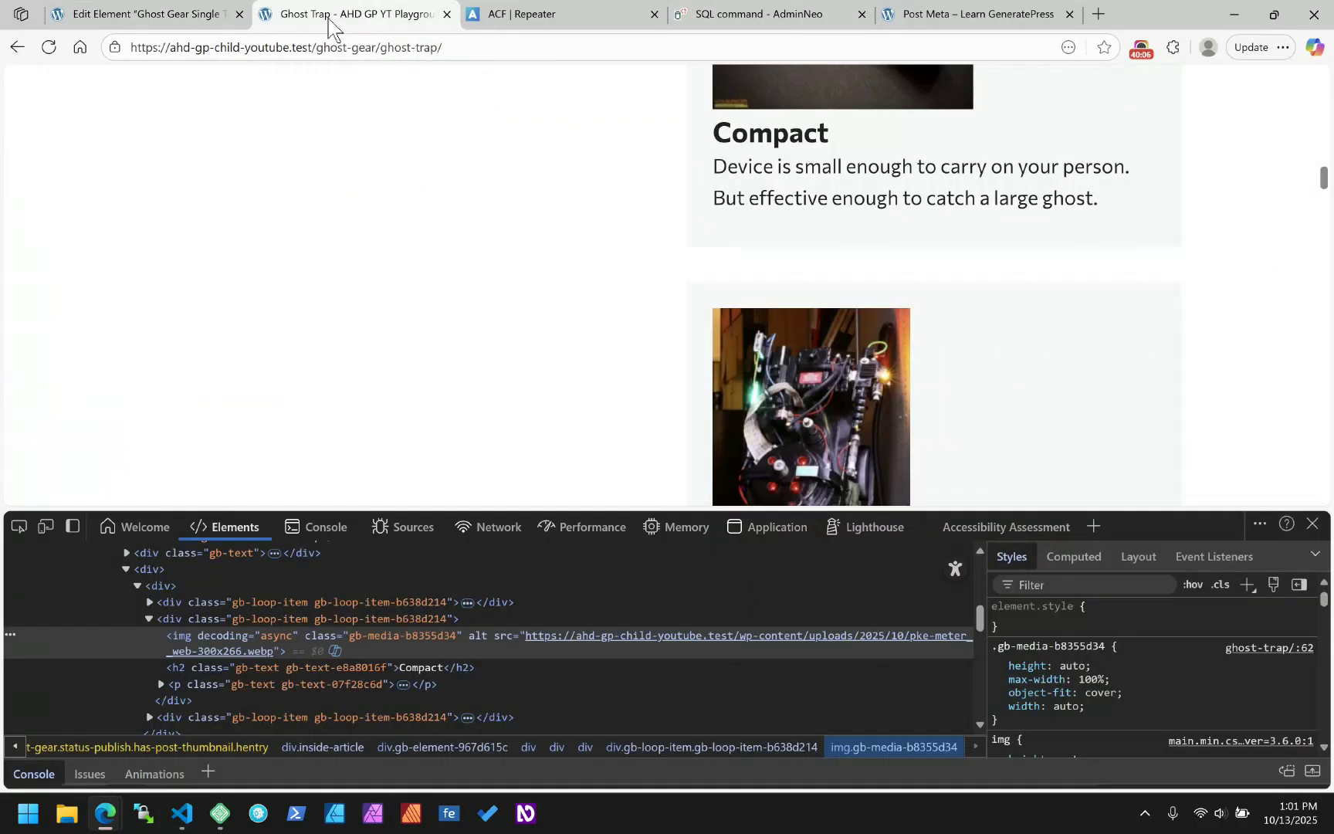
left_click(49, 47)
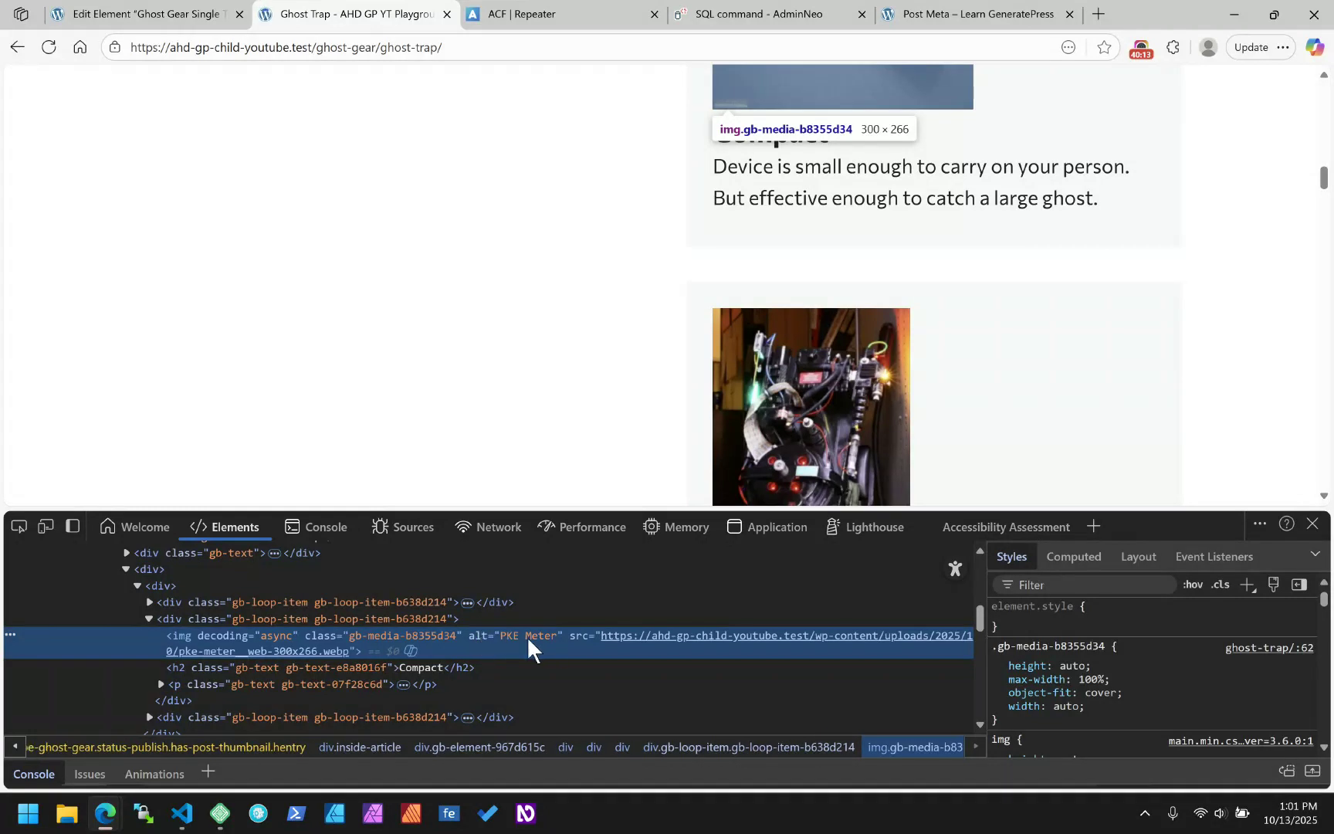
left_click(140, 18)
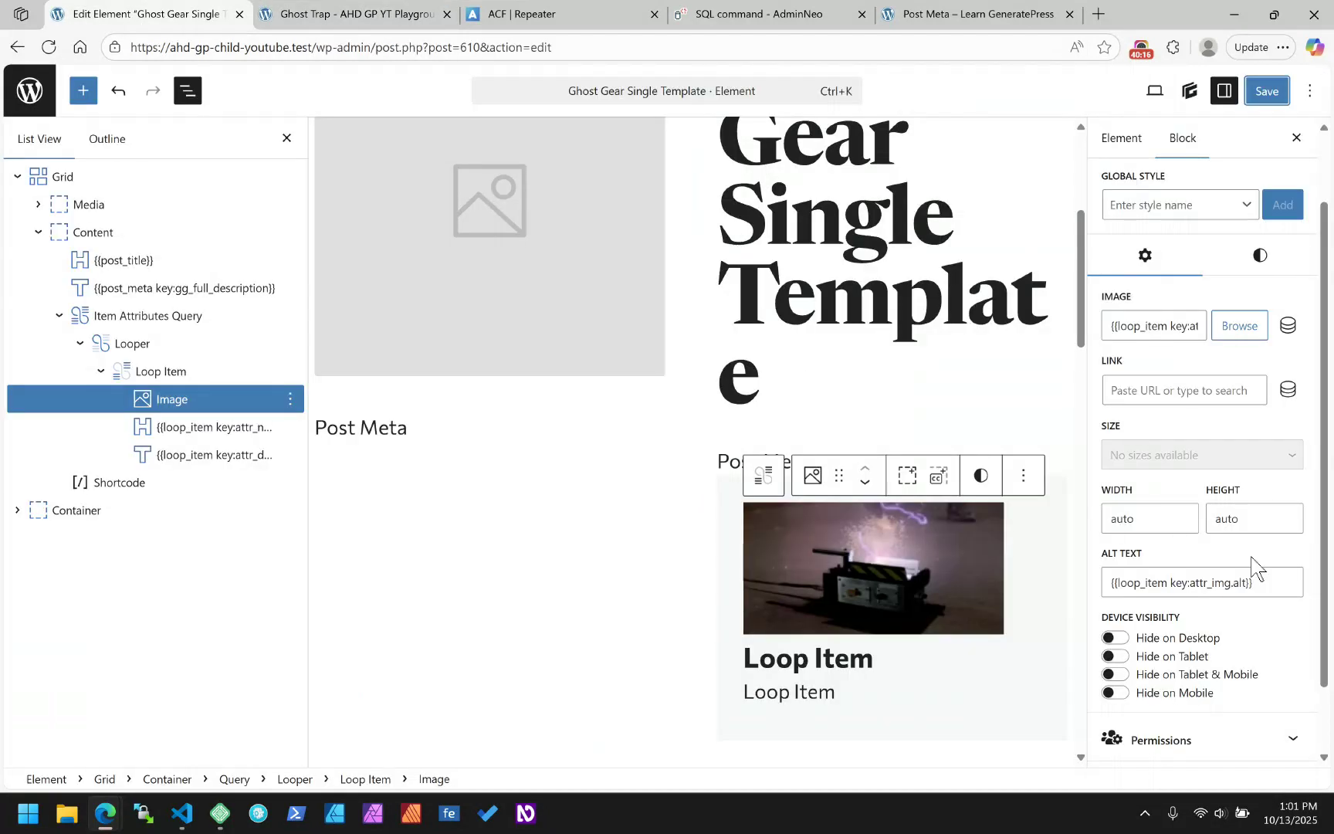
scroll(1251, 568, "down", 1)
left_click(1196, 767)
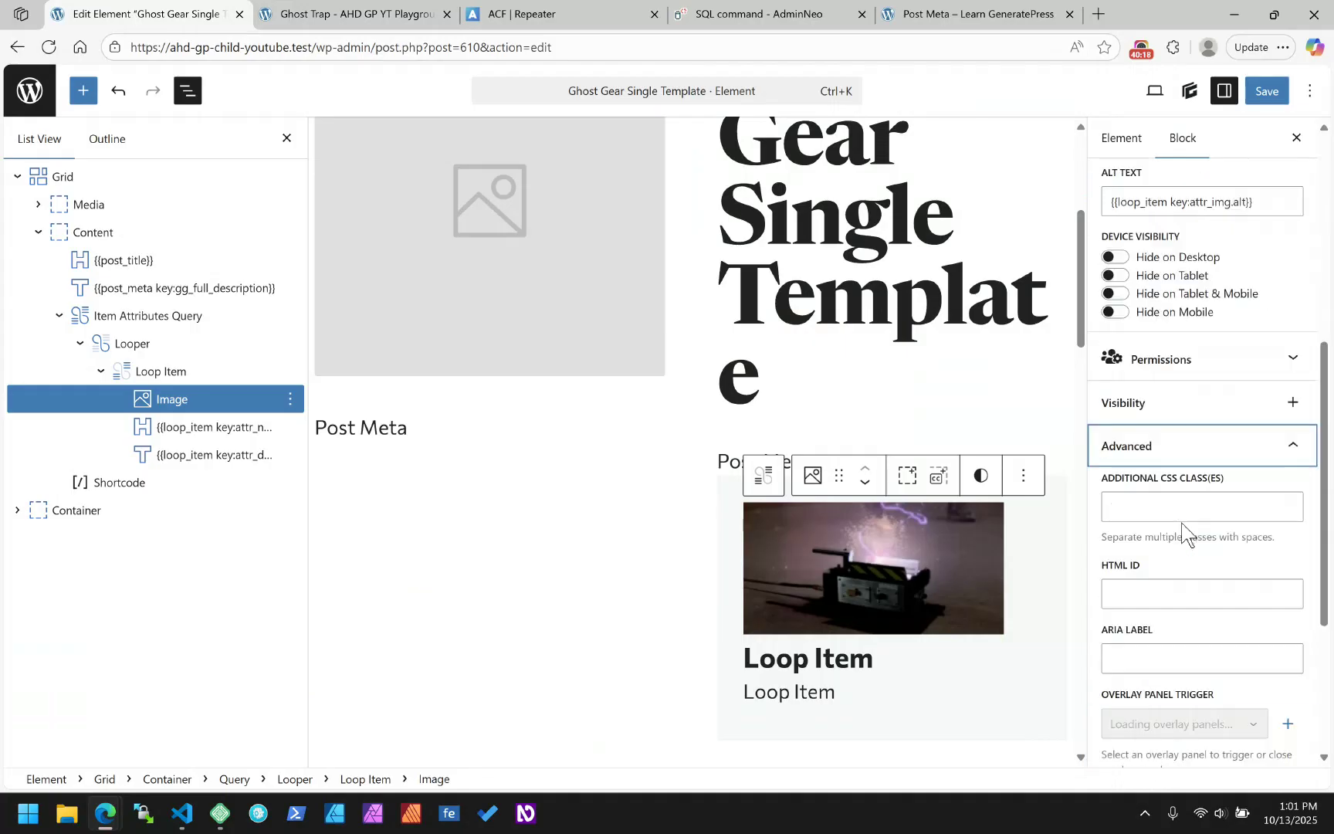
scroll(1174, 525, "down", 4)
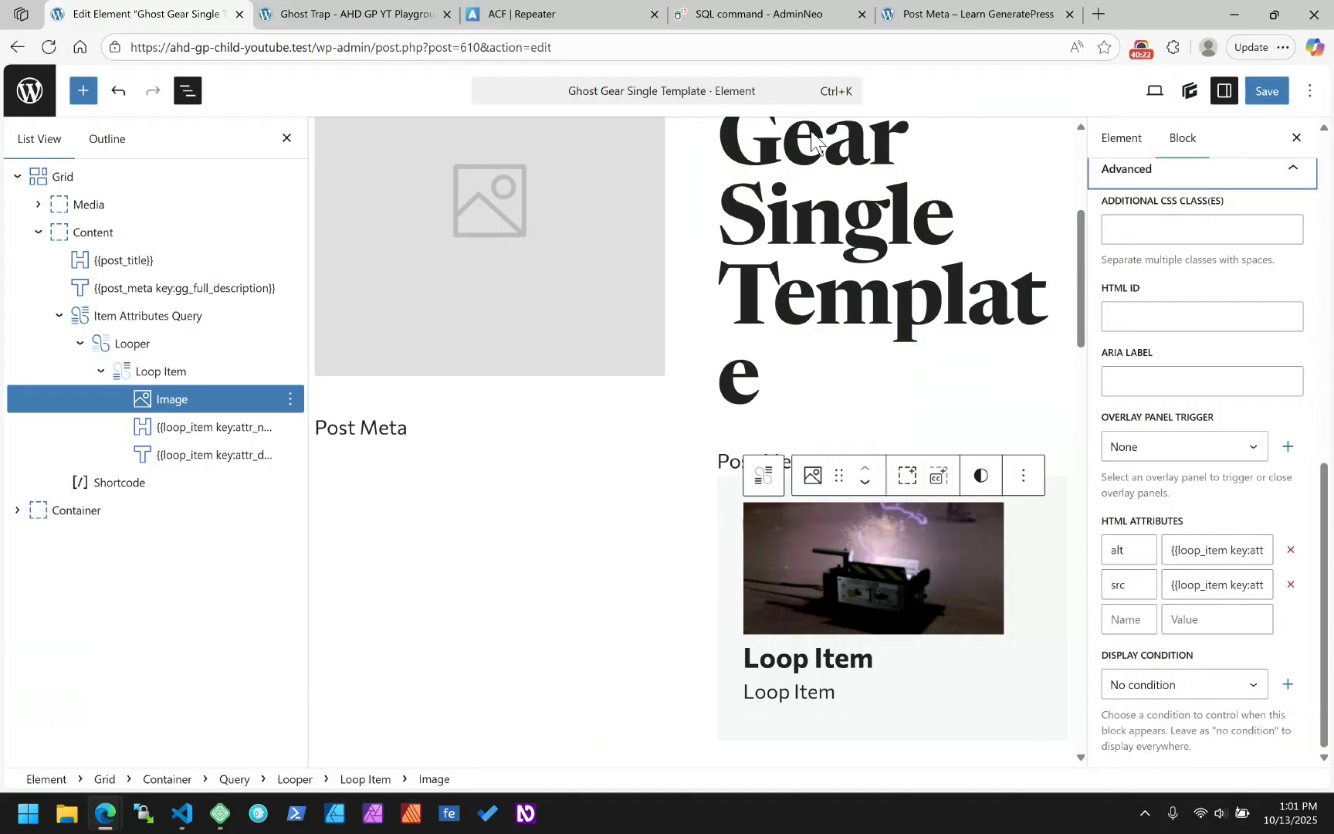
- Look up the id key in the attr_img array on the Ghost Trap page and name a new Image block HTML attribute data-img-id
left_click(407, 23)
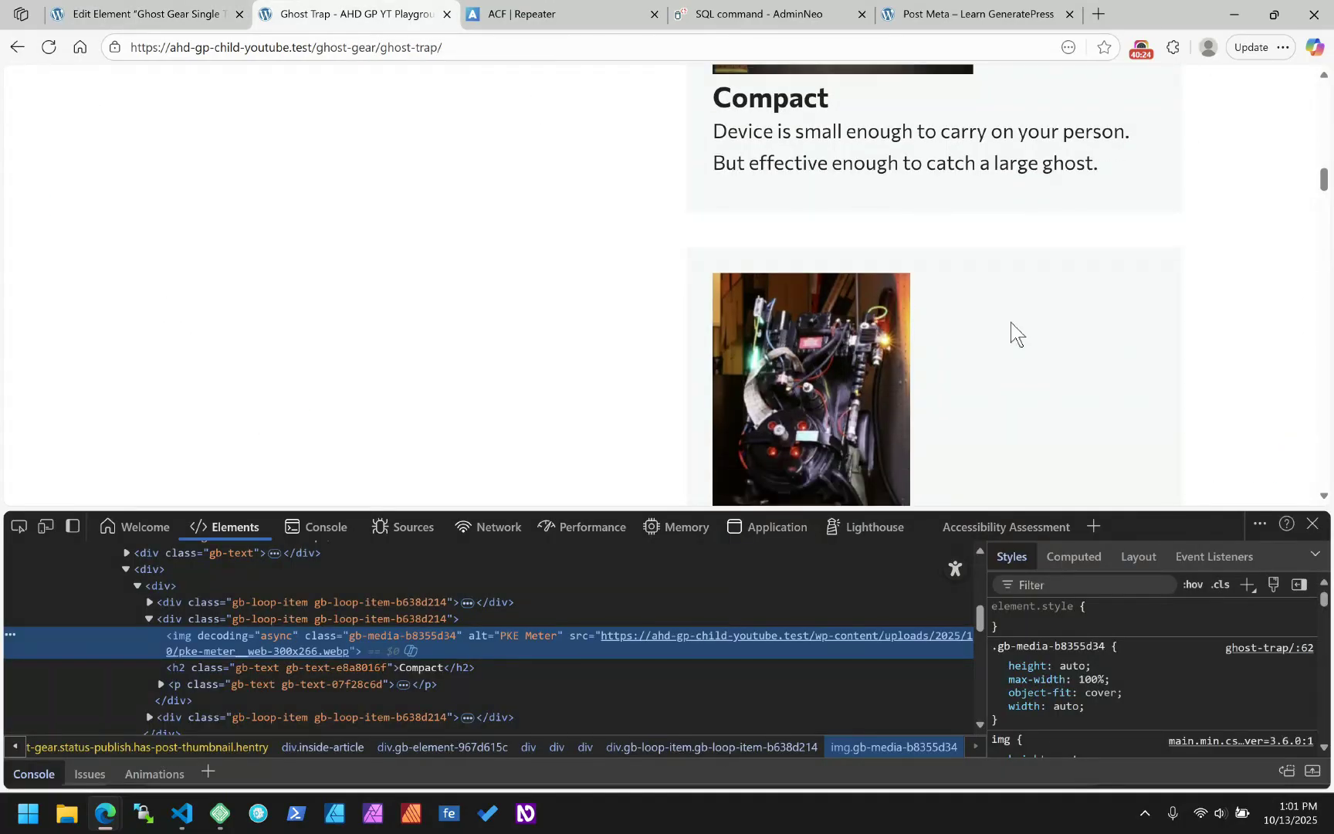
scroll(1012, 334, "down", 10)
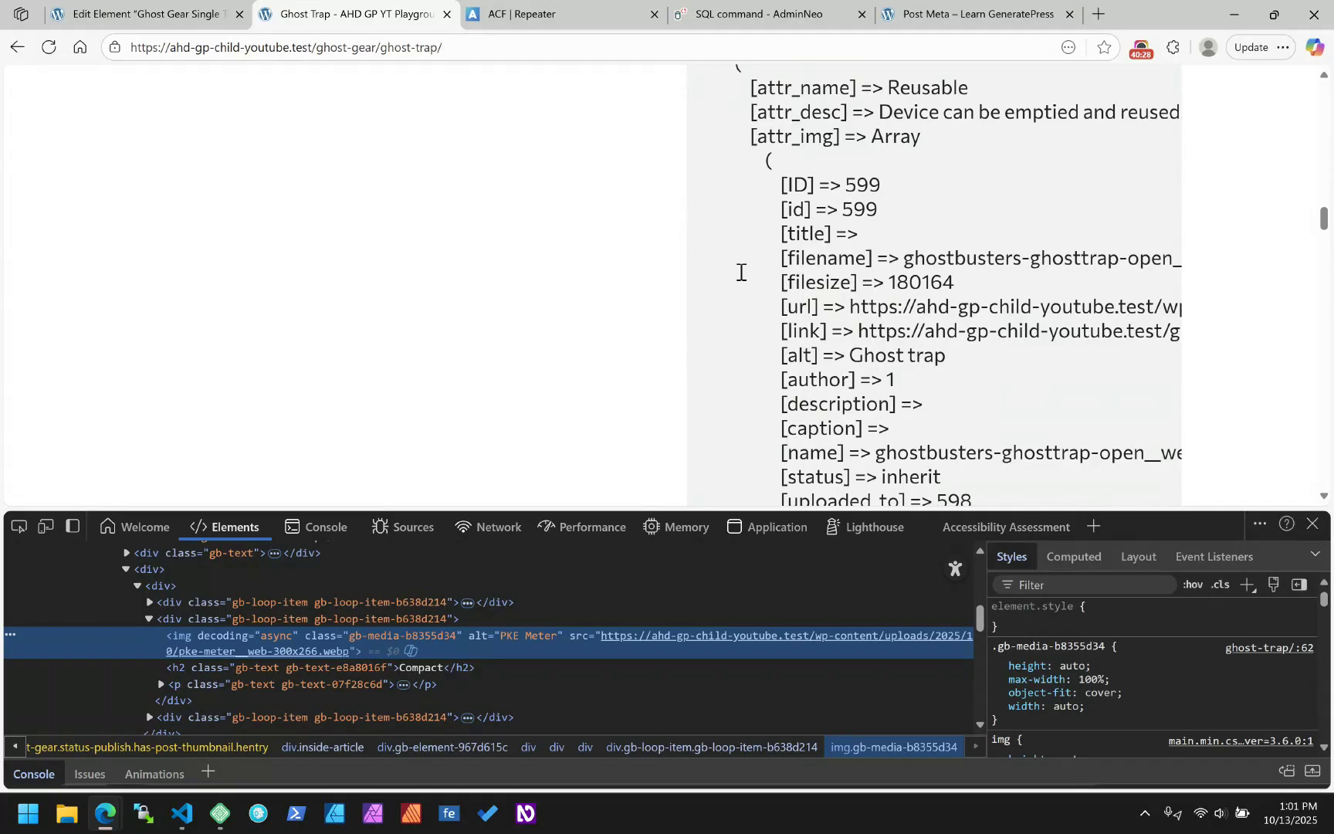
scroll(741, 272, "up", 2)
scroll(742, 271, "down", 1)
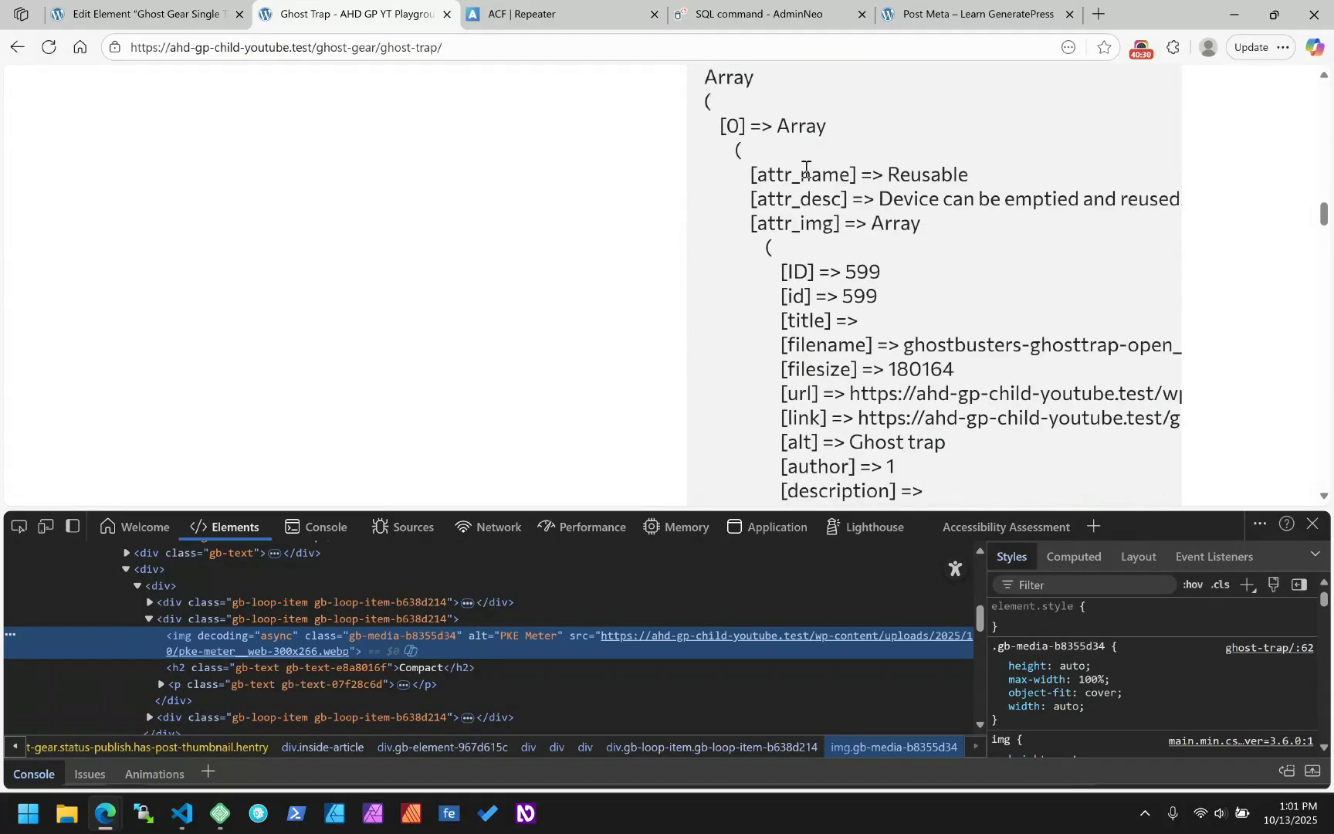
scroll(807, 252, "down", 1)
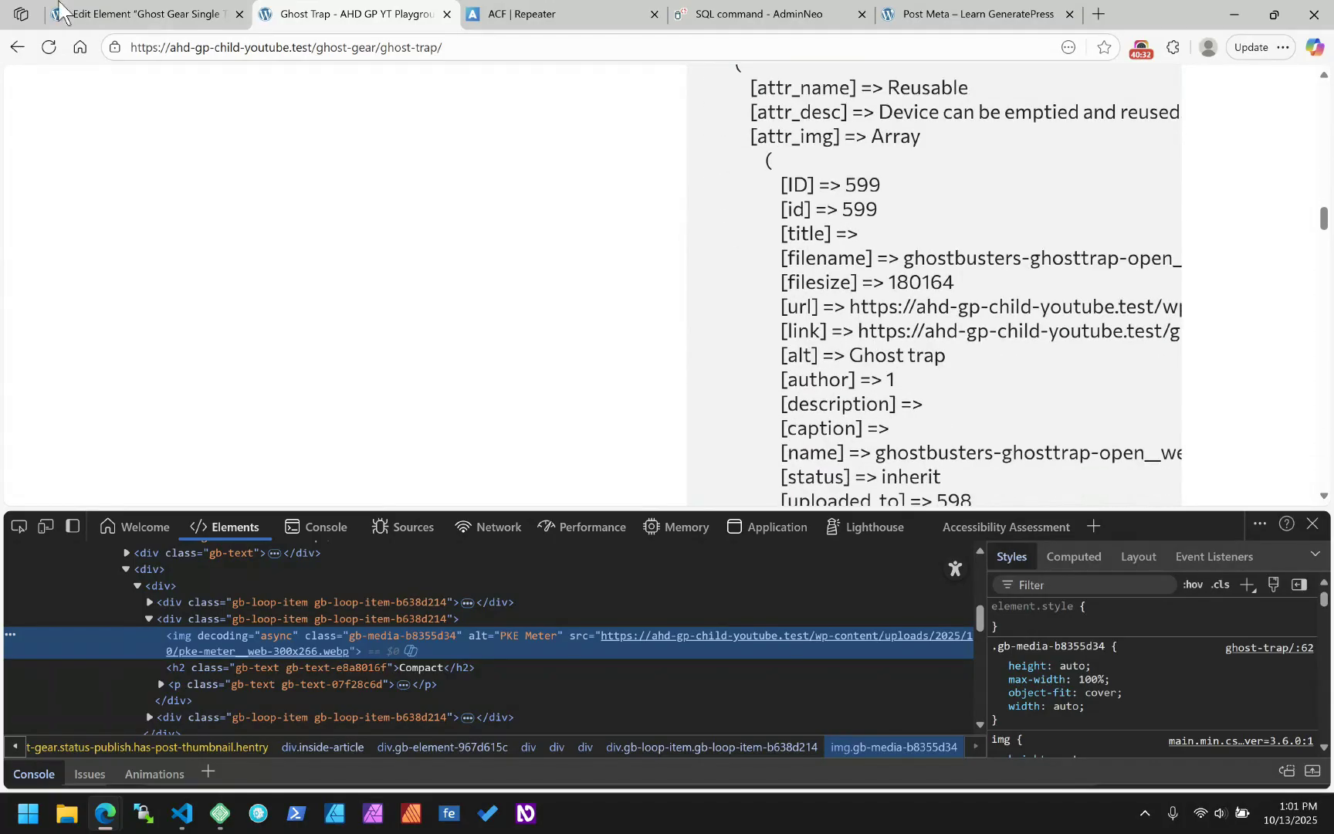
left_click(60, 9)
left_click(1116, 620)
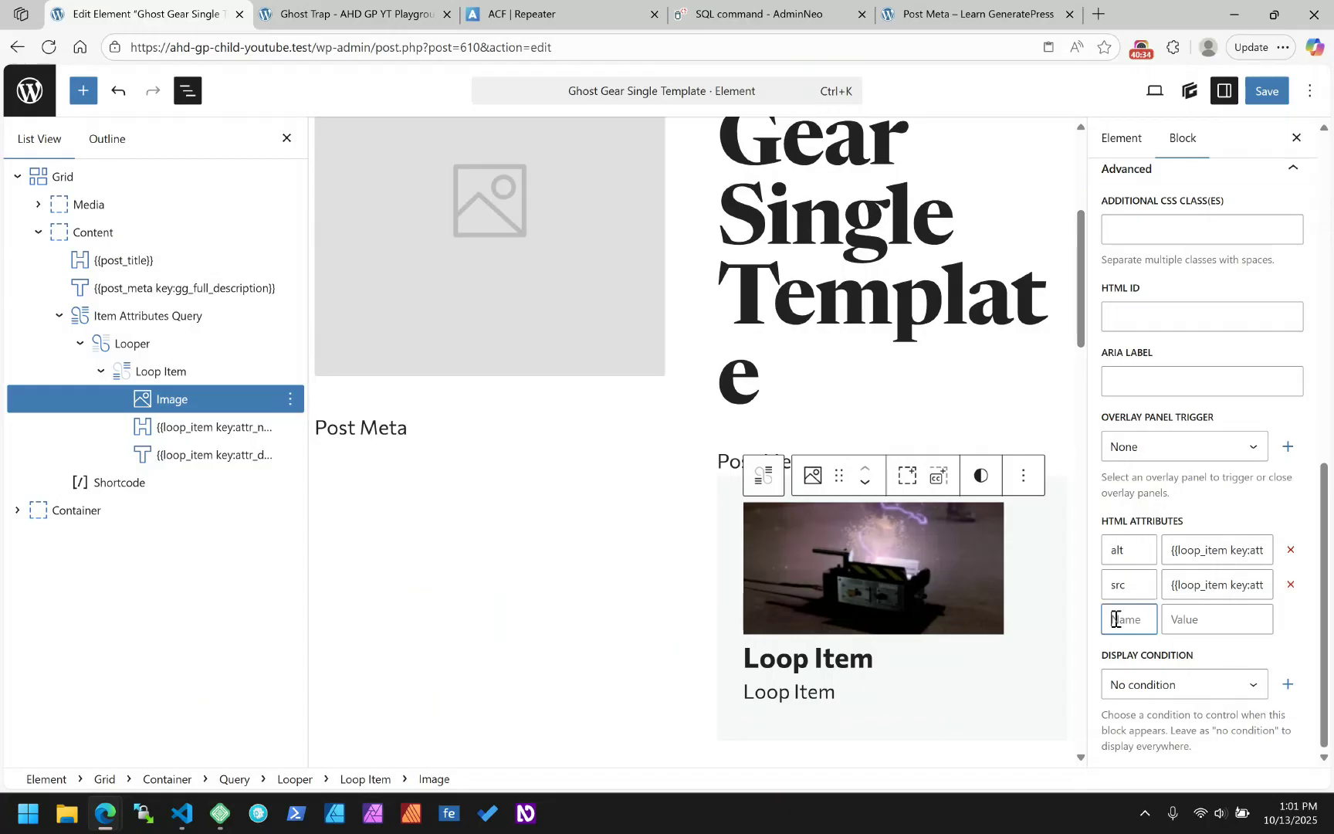
type("data-i")
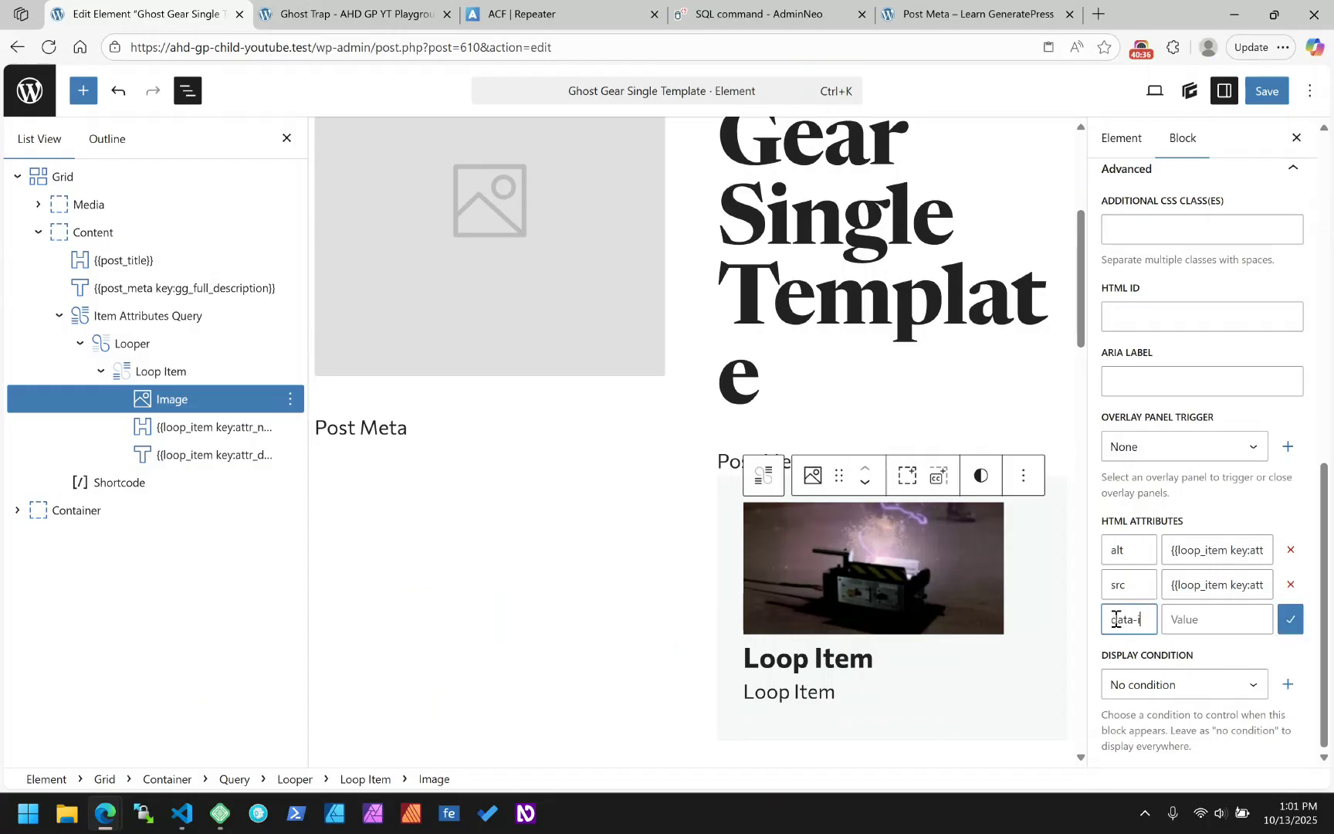
type("mg-id")
key("Tab")
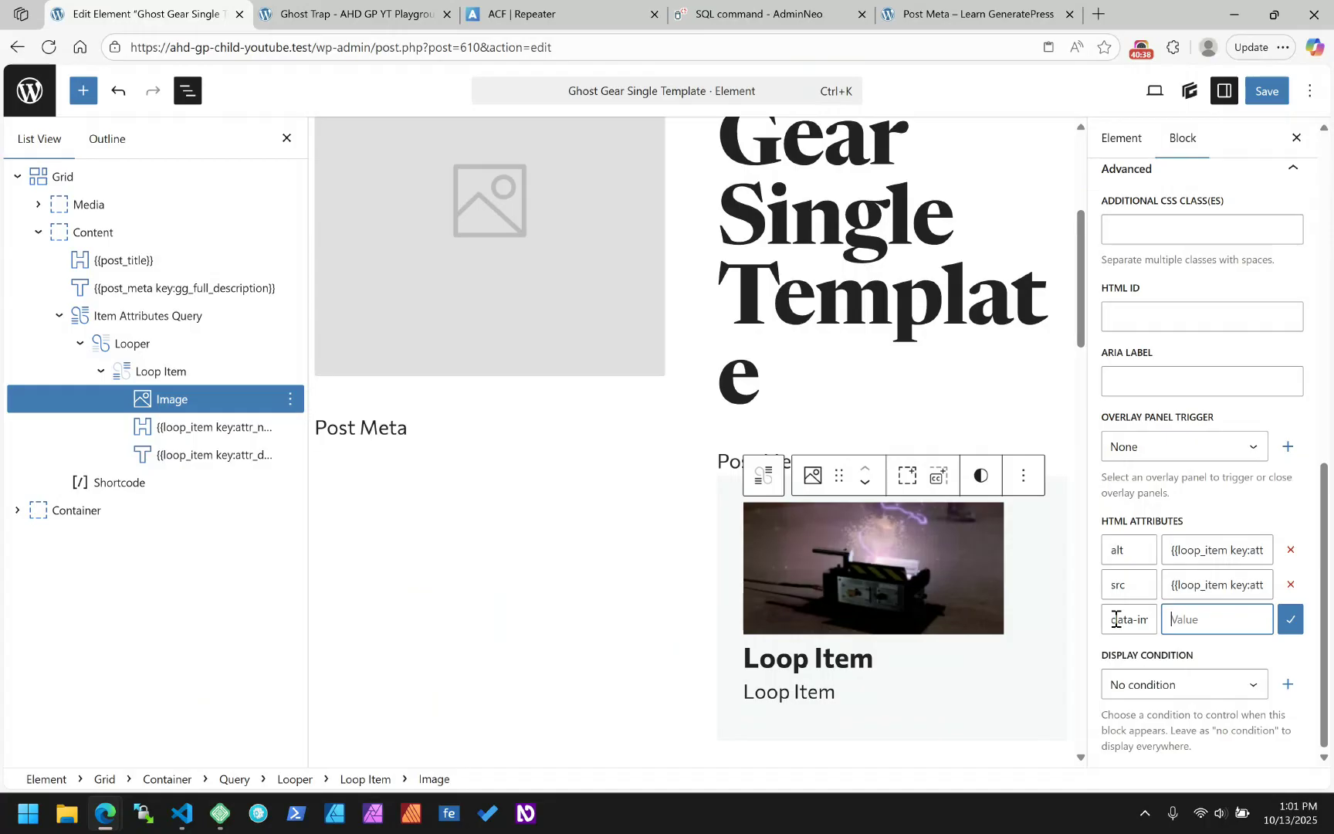
- Set the data-img-id attribute's value to {{loop_item key:attr_img.id}}, add it to the Image block and save the template
key("ctrl+v")
key("ctrl+shift+Left")
key("ctrl+shift+Left")
key("ctrl+shift+Left")
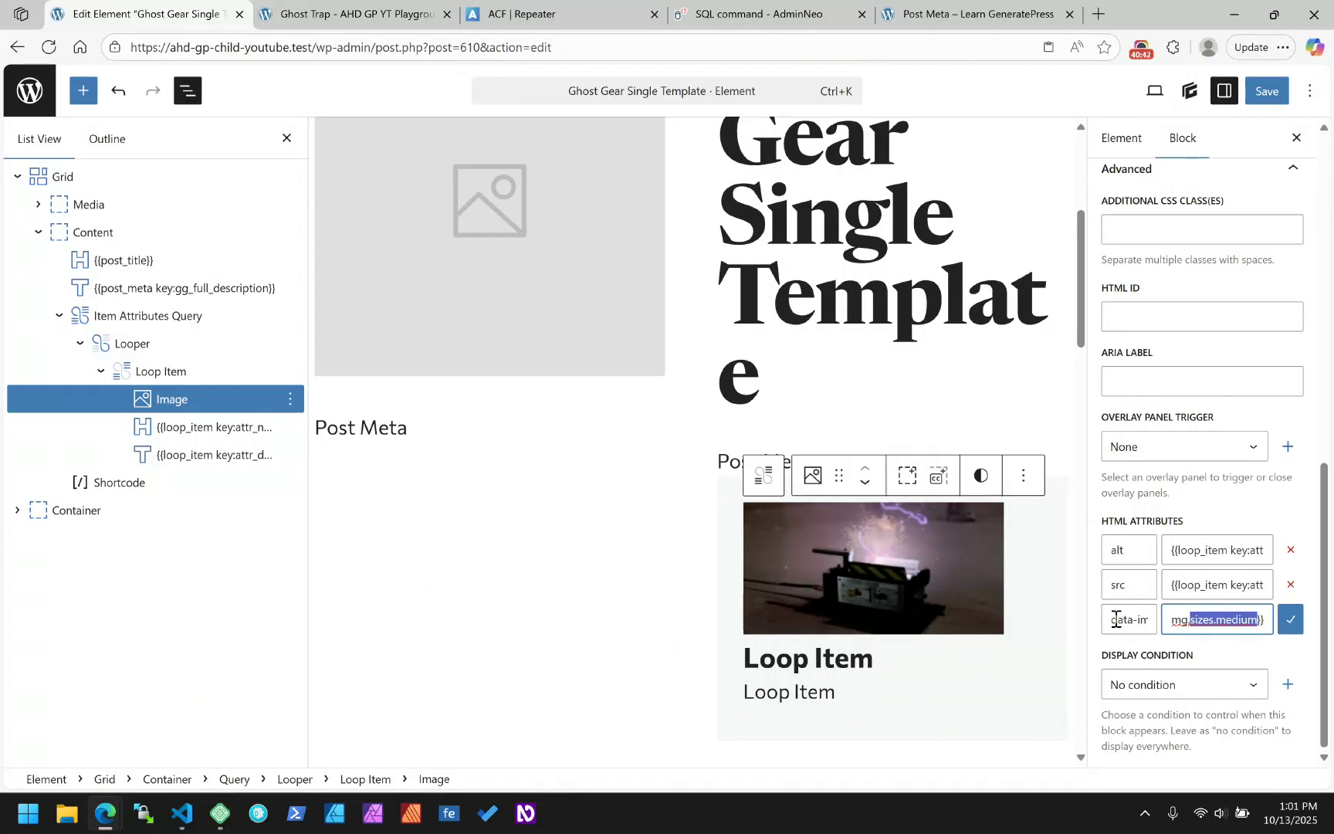
key("BackSpace")
key("BackSpace")
type(".id")
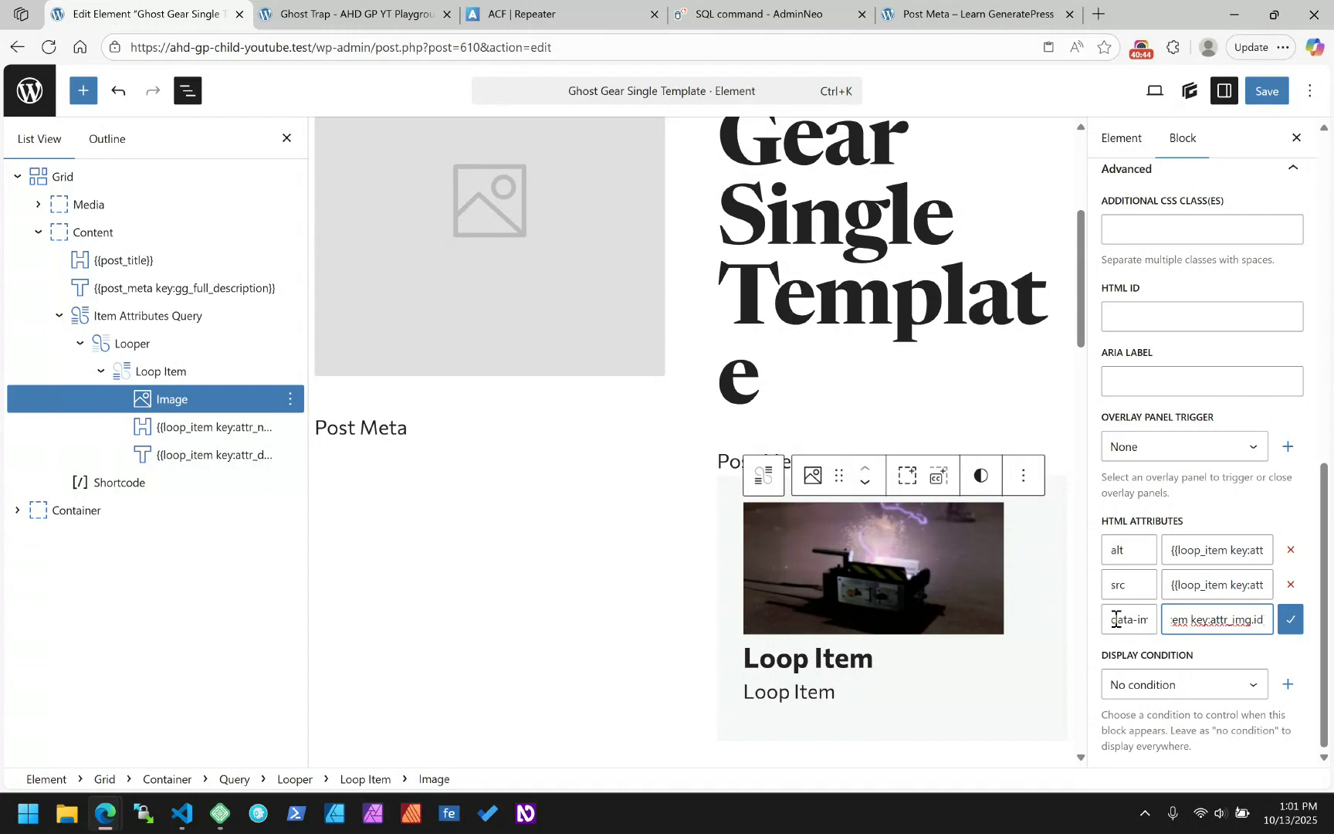
left_click(1291, 621)
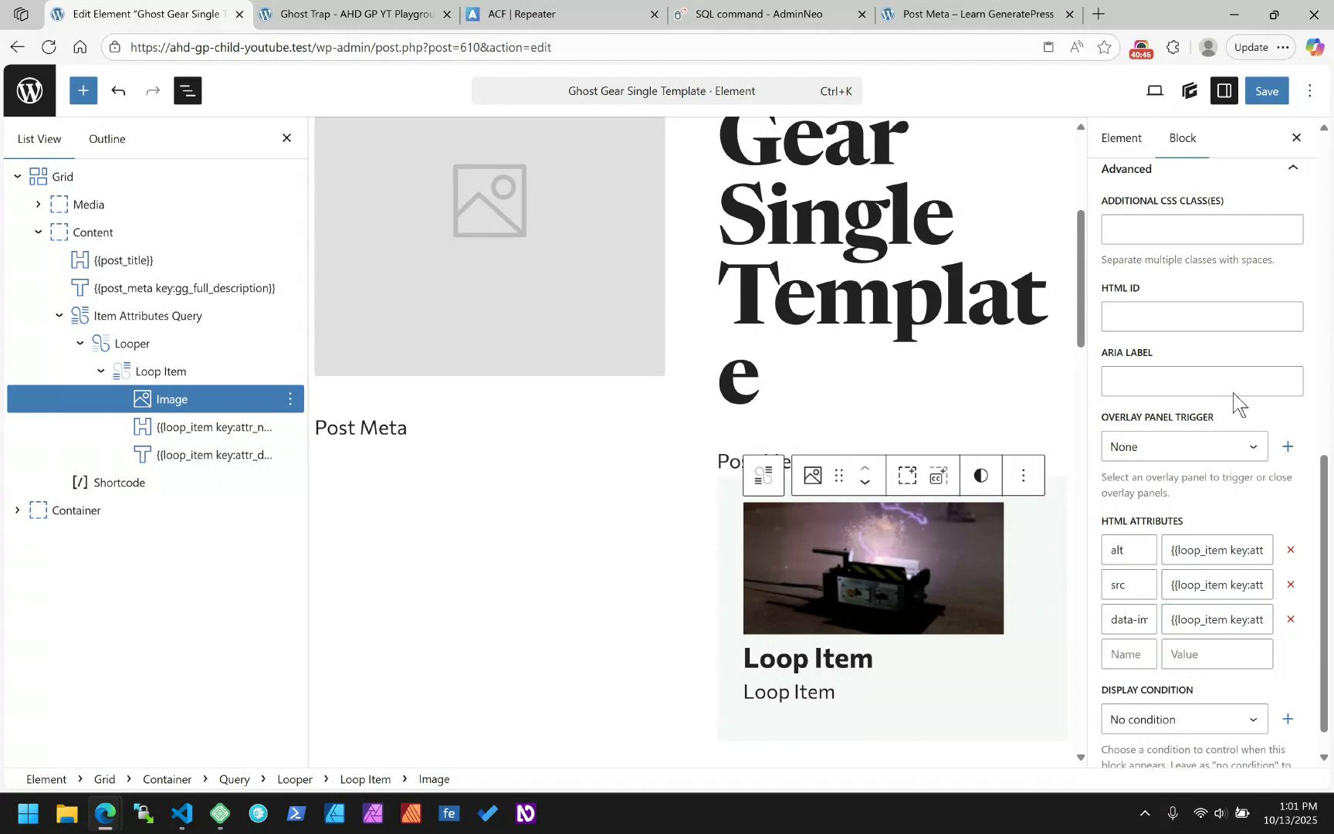
left_click(1261, 92)
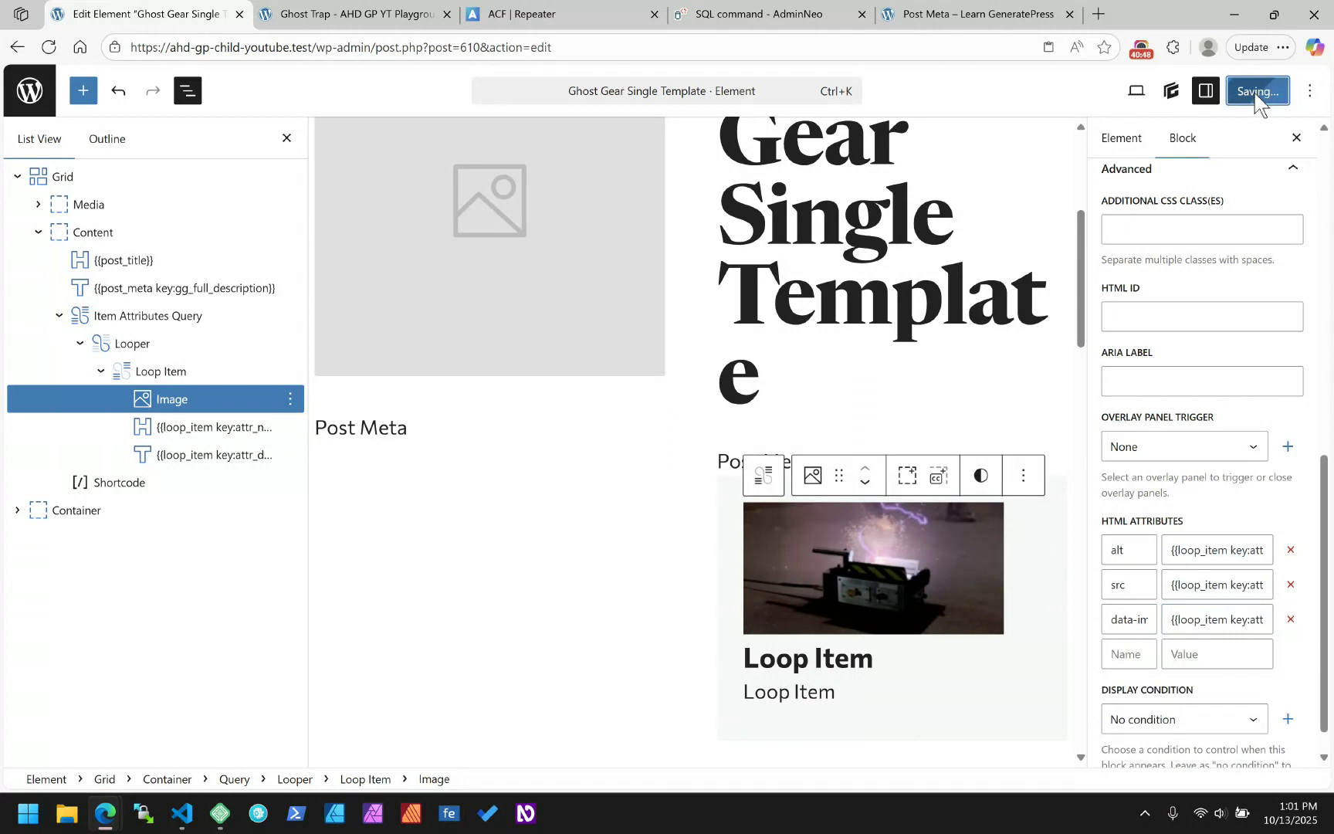
- Reload the Ghost Trap page and inspect the data-img-id attribute of the Compact and Reusable images
left_click(338, 9)
left_click(51, 49)
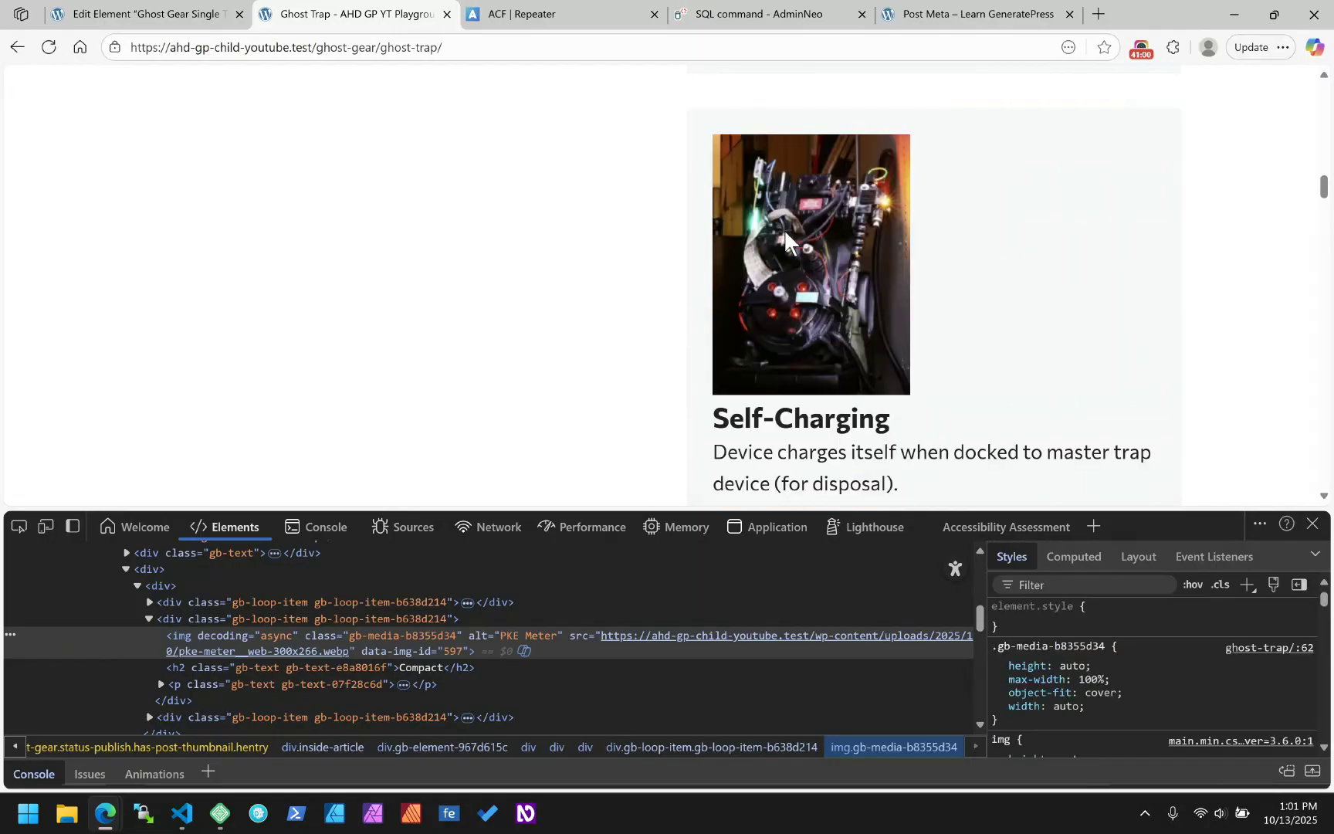
right_click(786, 233)
left_click(394, 428)
left_click(150, 602)
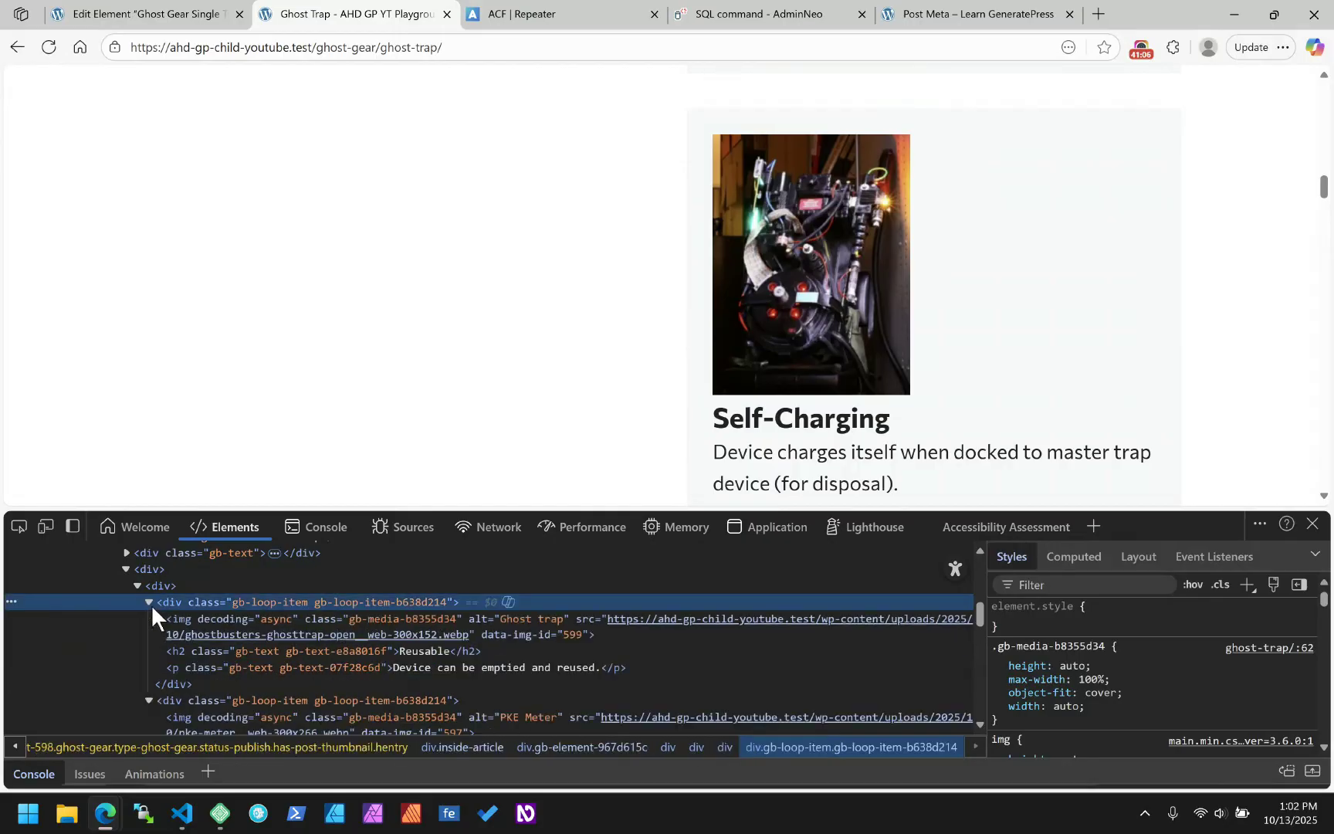
left_click(577, 626)
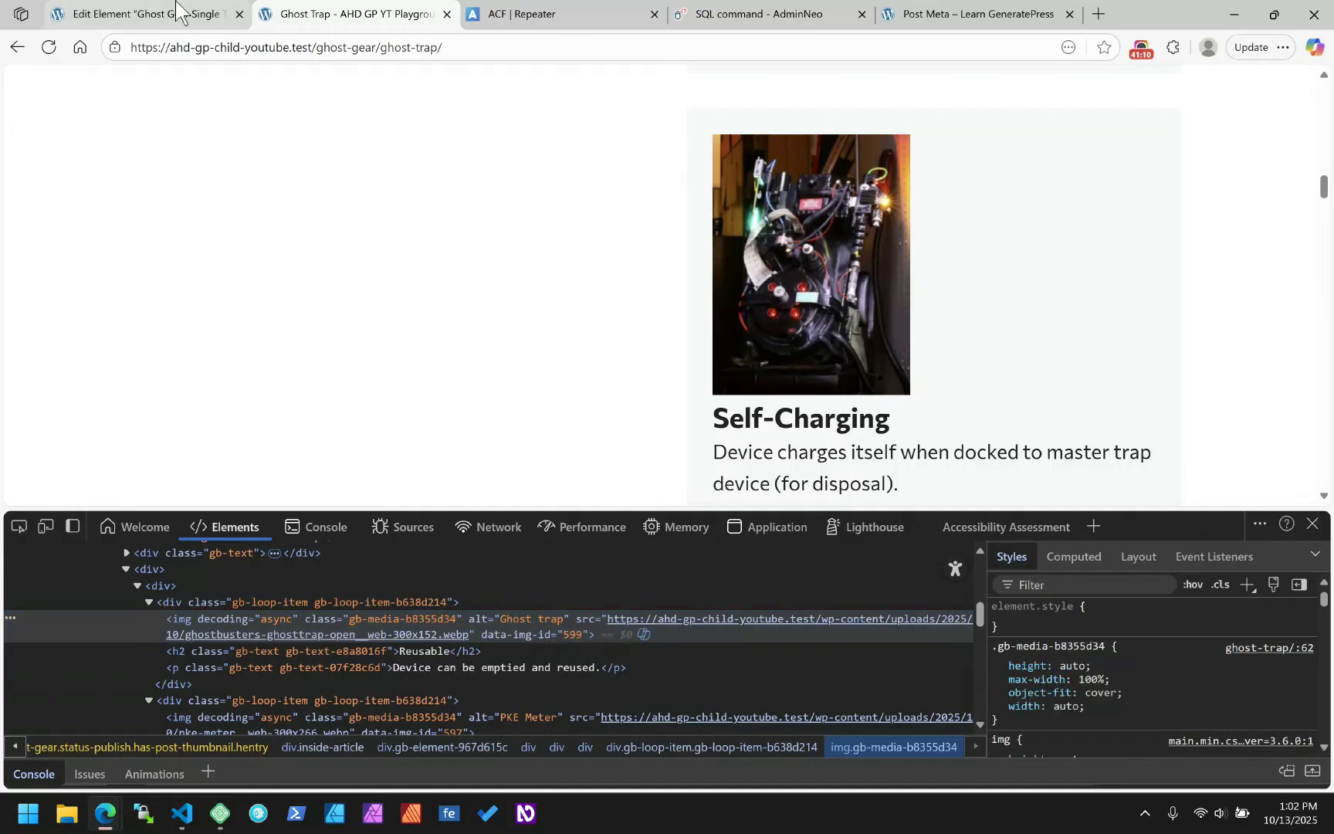
- Review the Reusable attribute's attr_img array on the Ghost Trap page and copy its mime_type value, image/webp
left_click(143, 14)
left_click(417, 11)
scroll(1072, 378, "down", 10)
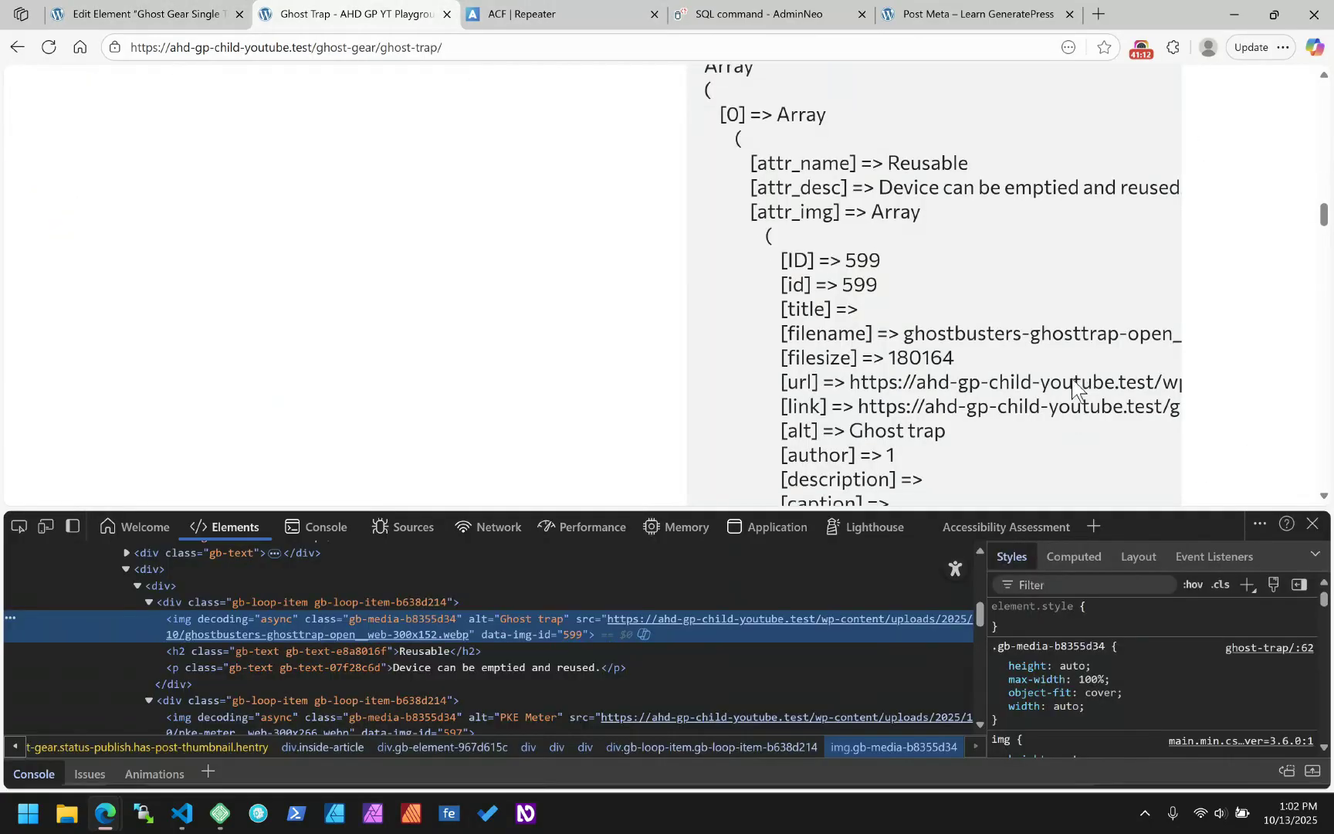
scroll(873, 274, "up", 3)
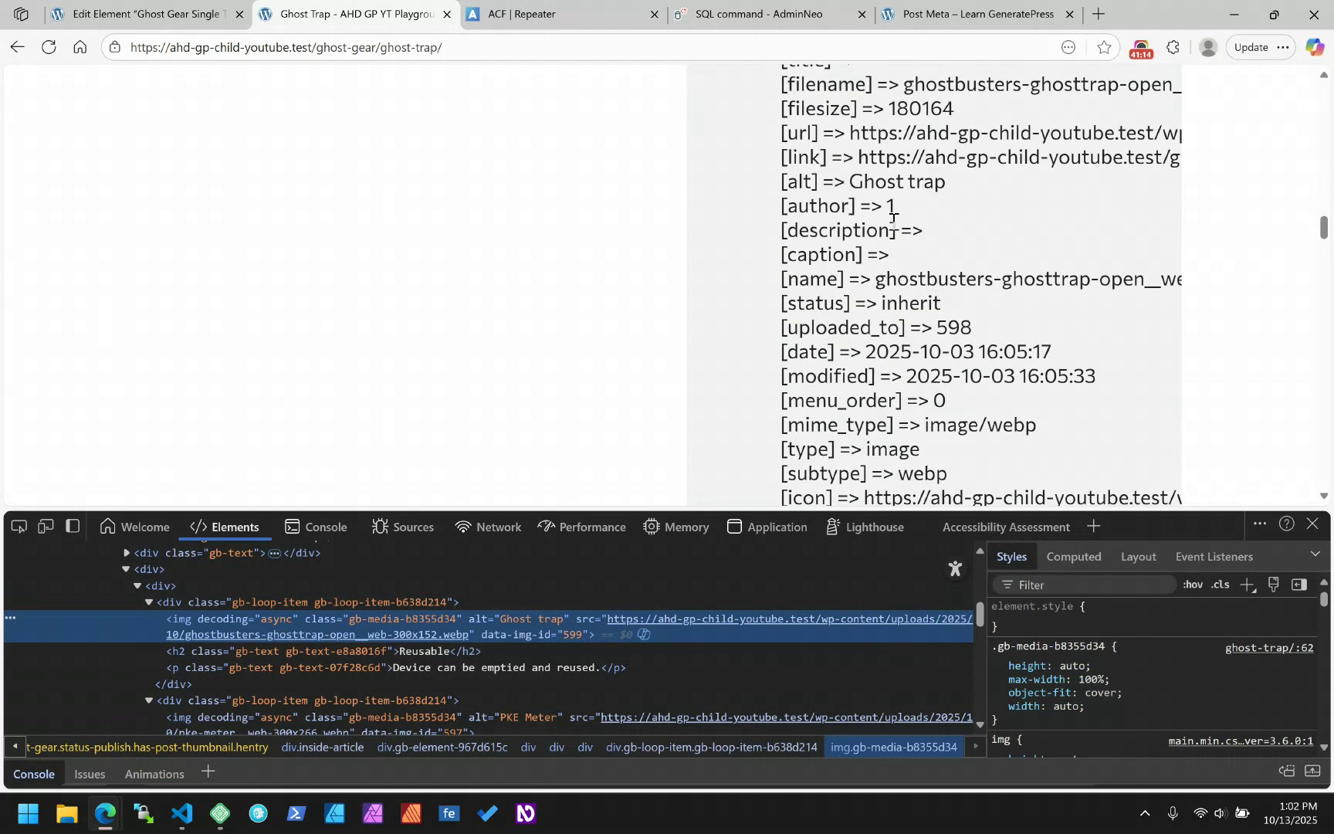
scroll(893, 218, "up", 2)
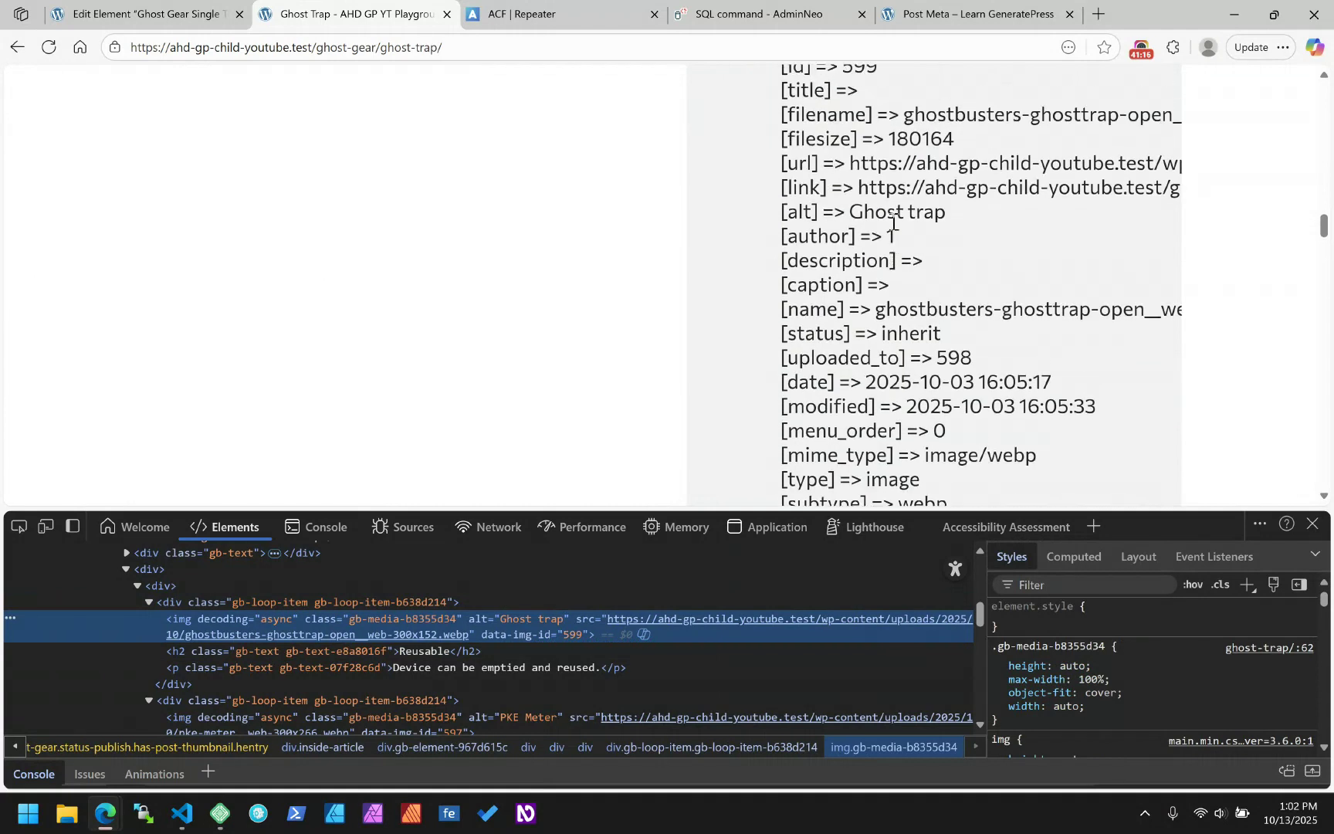
scroll(954, 332, "down", 2)
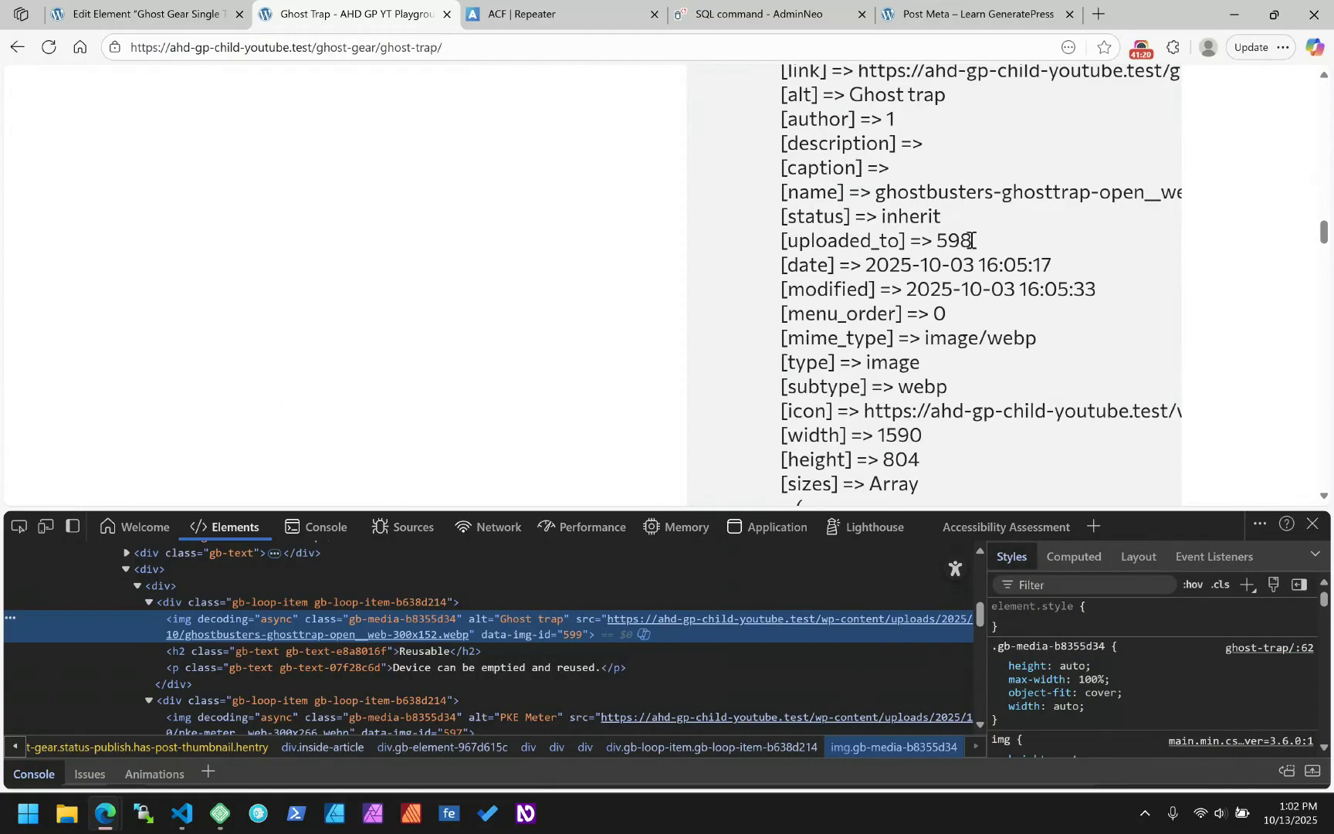
left_click_drag(971, 240, 935, 241)
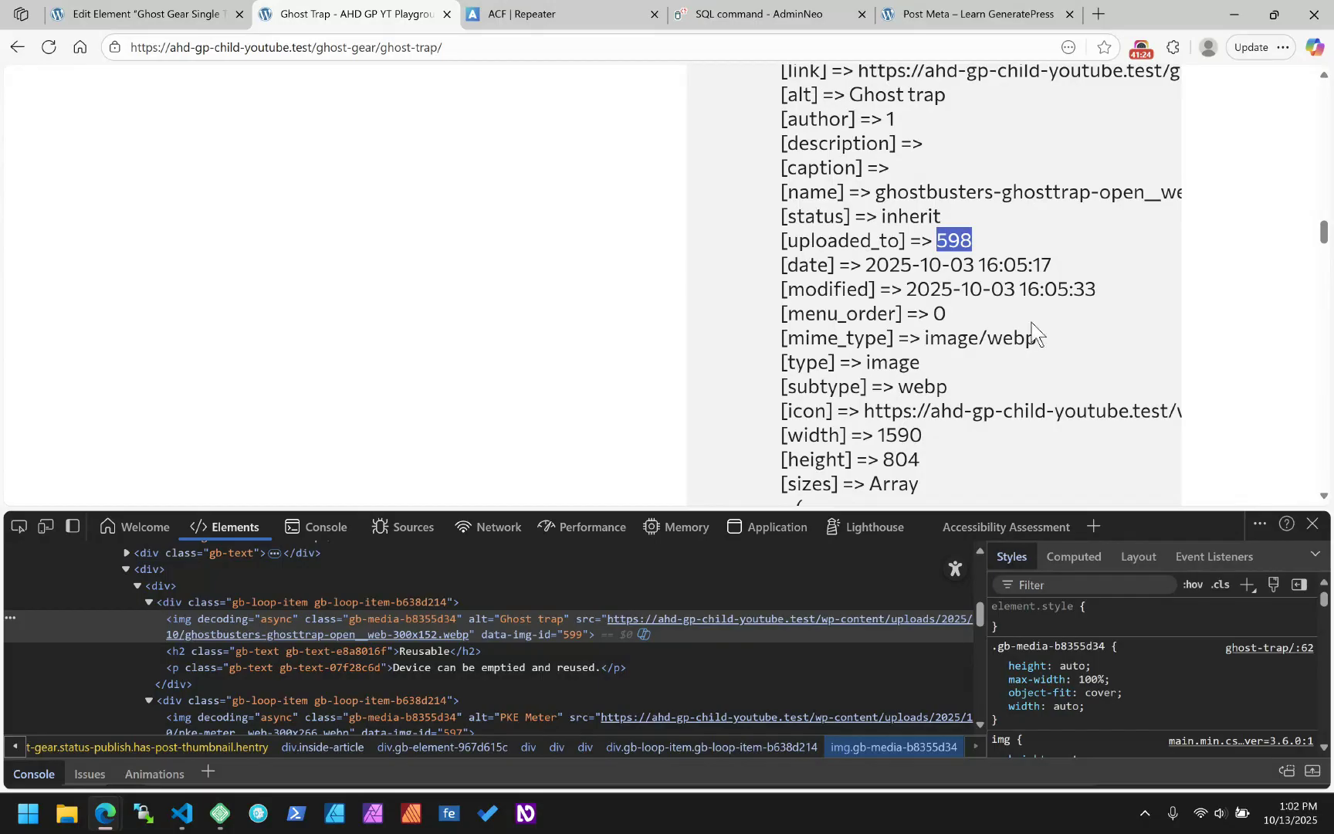
left_click_drag(1037, 338, 925, 340)
key("ctrl+c")
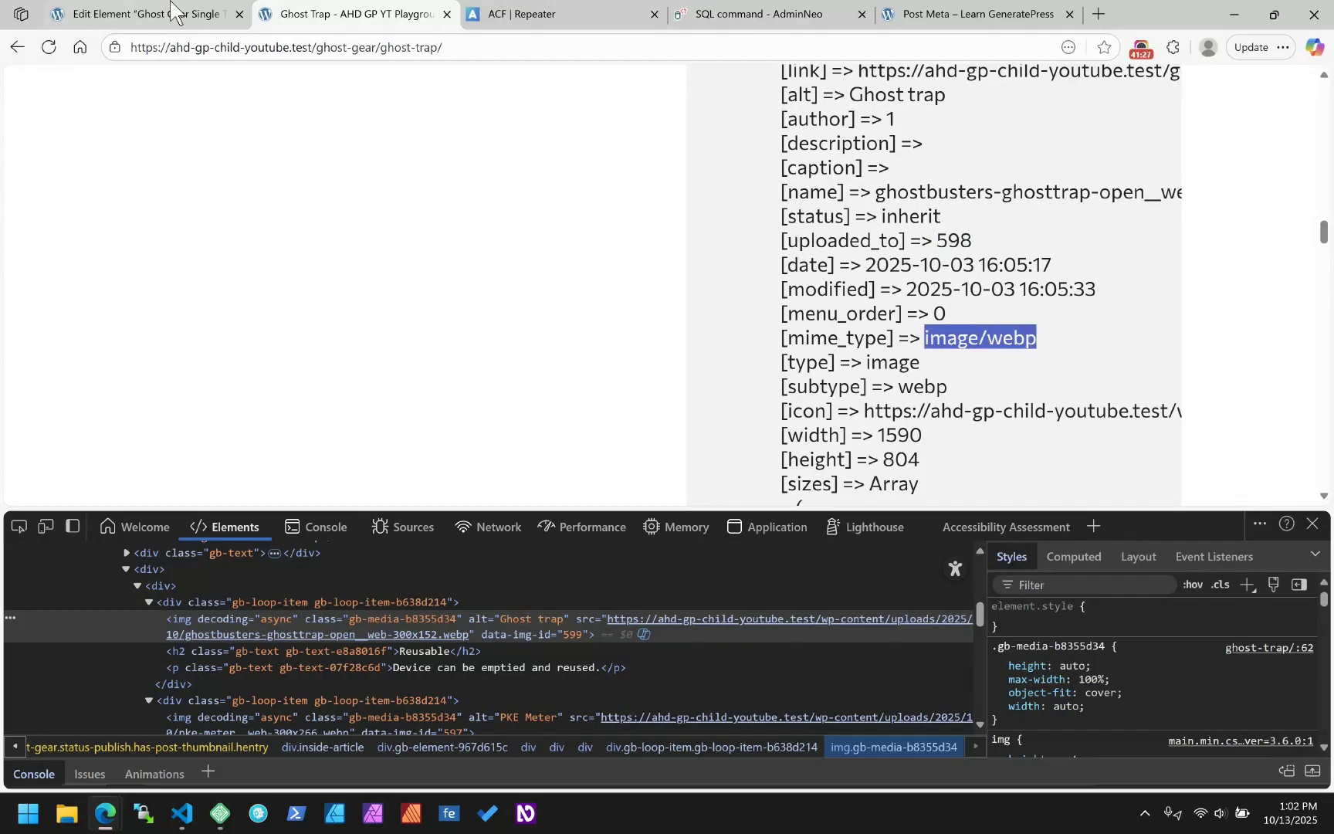
- Try to add another HTML attribute starting with data-img to the Image block, using the value image/webp
left_click(174, 13)
left_click(1129, 655)
type("da")
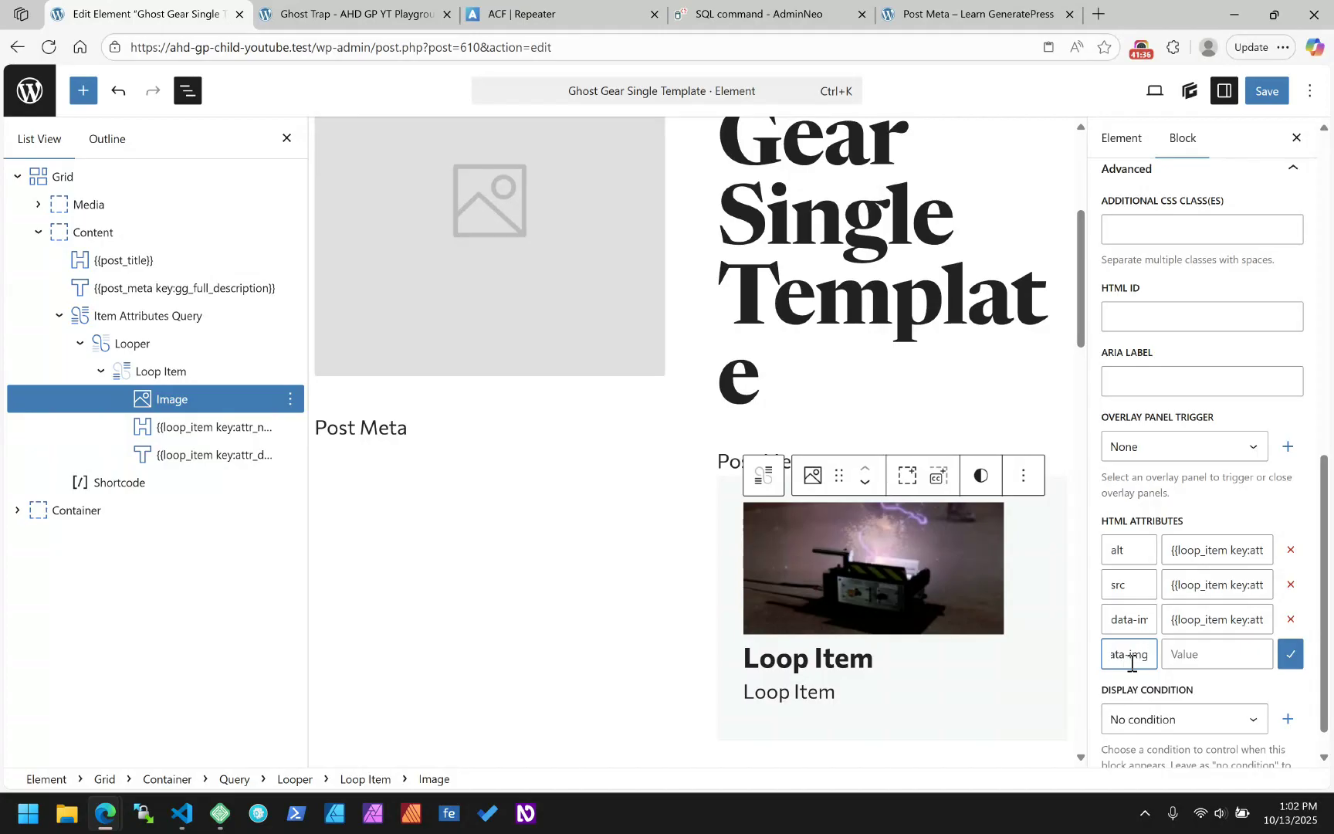
type("ta-img")
key("shift+Tab")
key("shift+Tab")
key("shift+Tab")
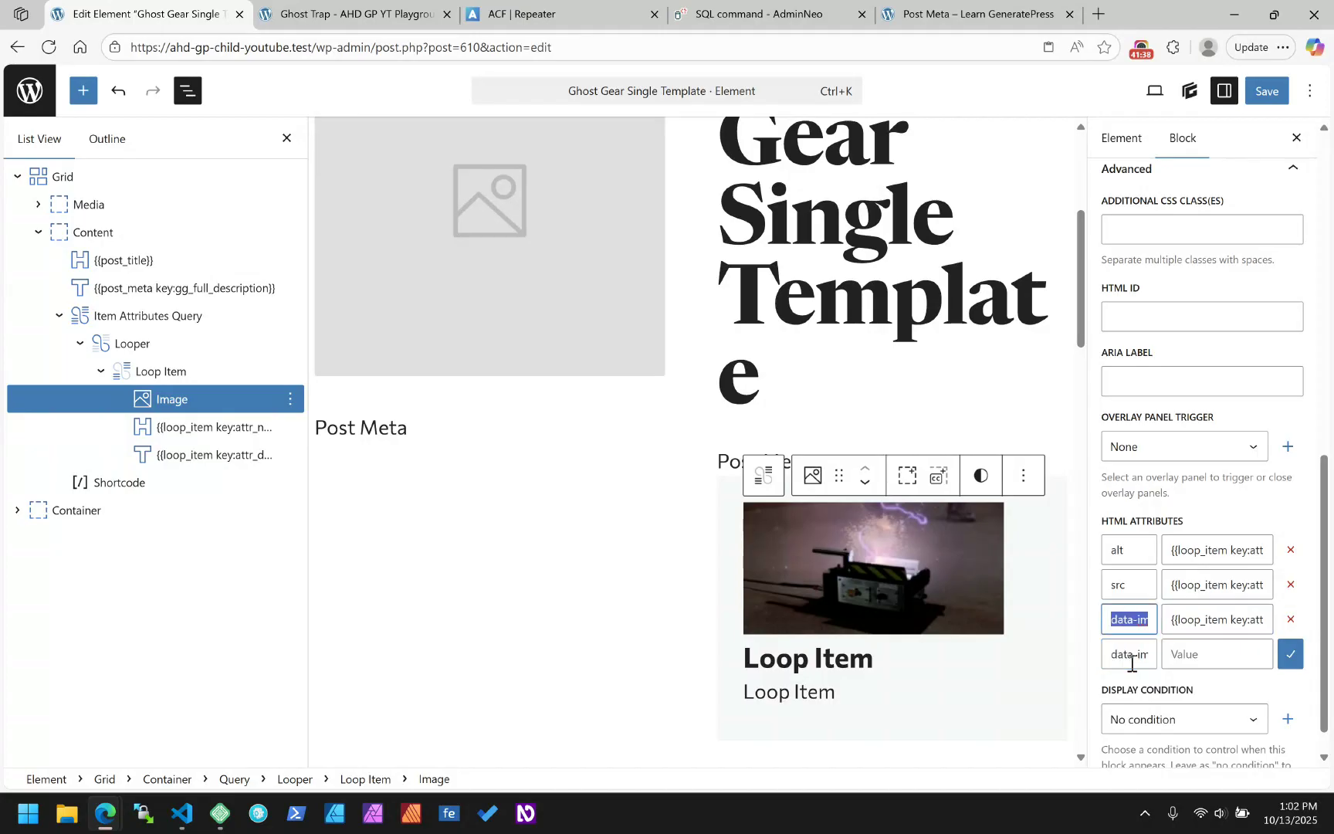
key("End")
key("Tab")
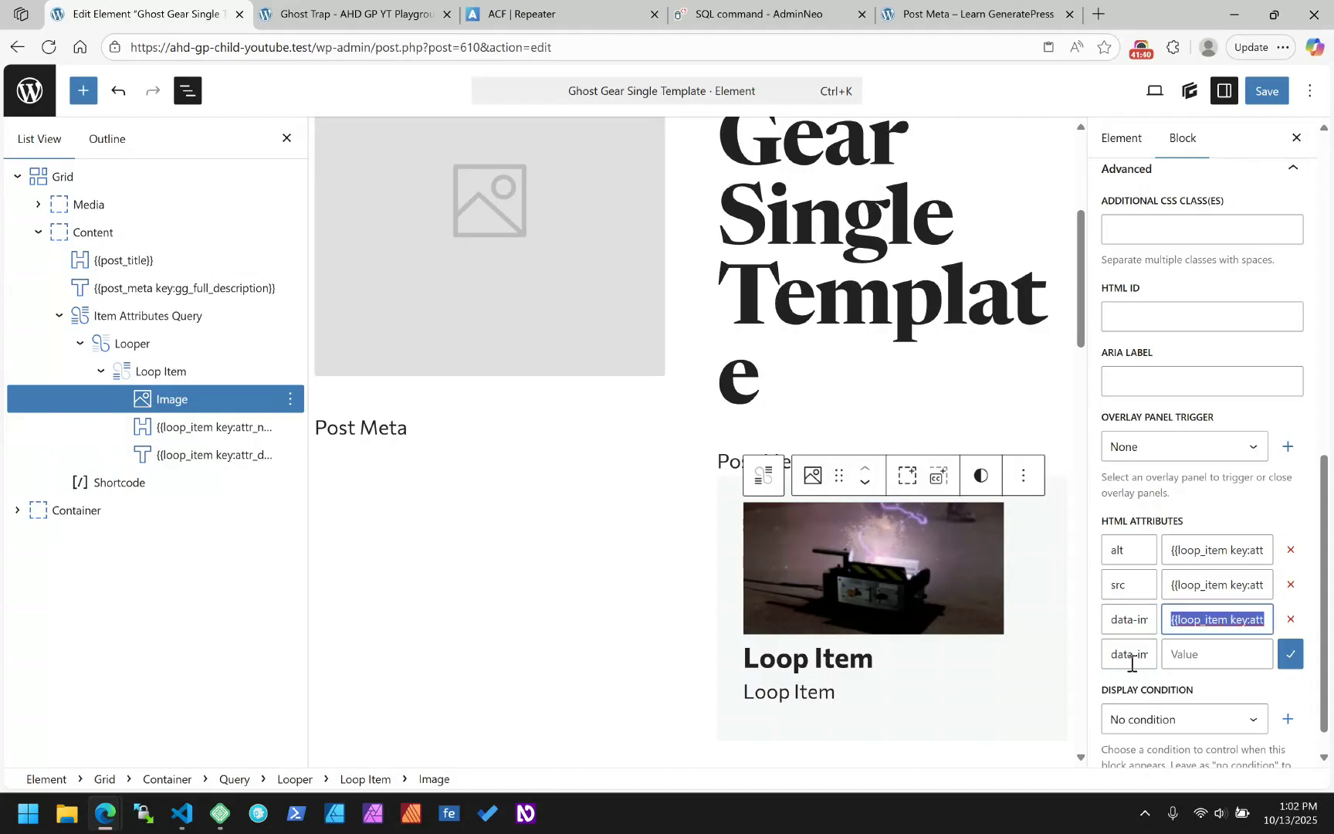
key("Tab")
key("End")
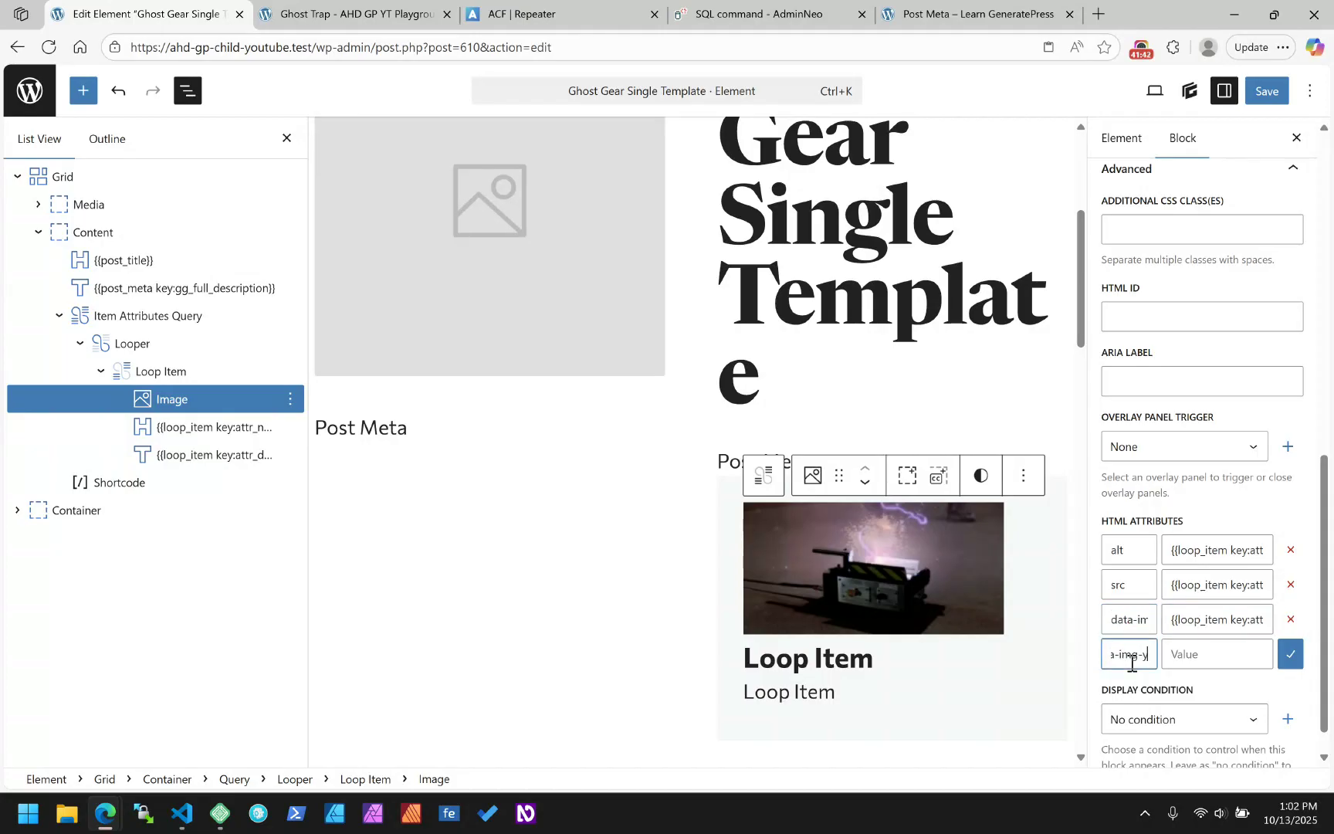
key("BackSpace")
key("BackSpace")
key("Tab")
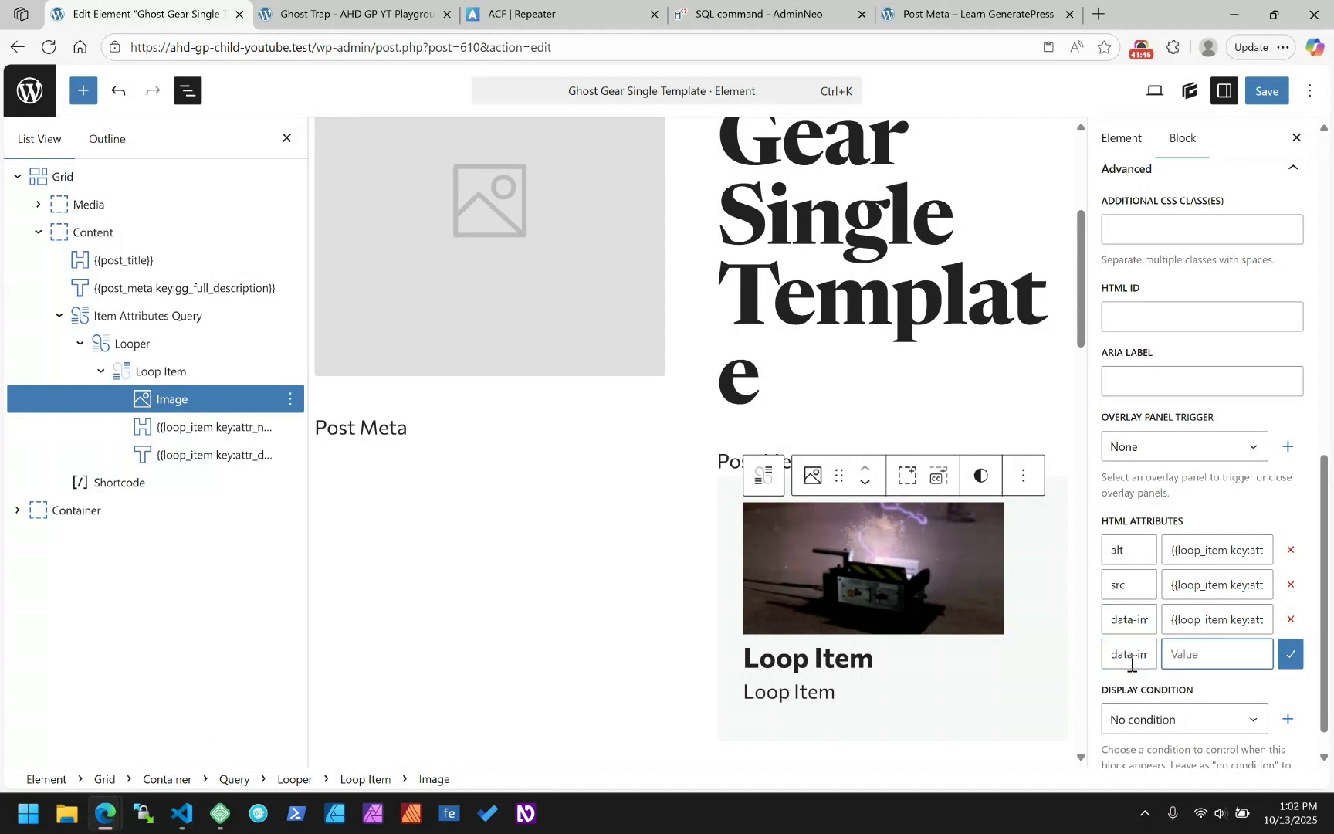
key("ctrl+v")
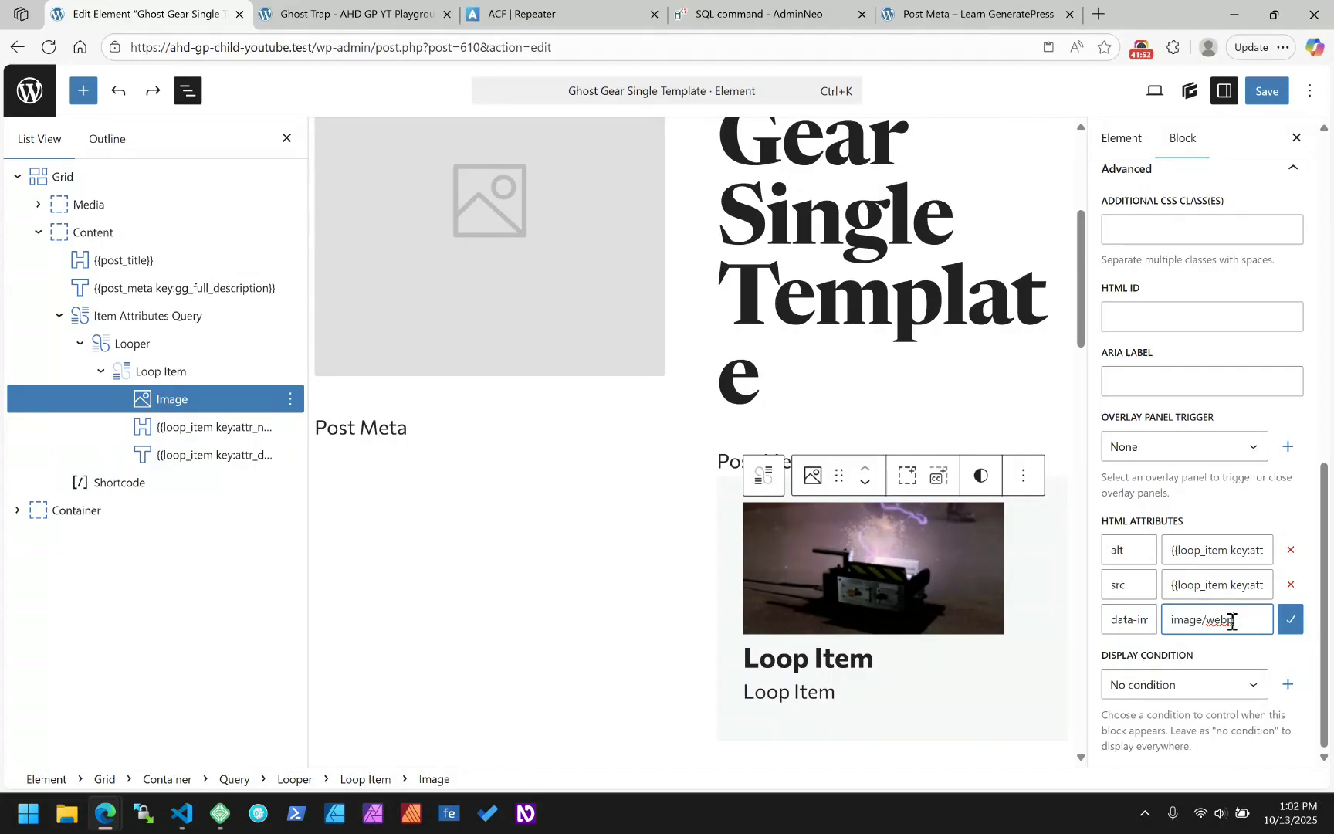
- Reload the template editor to discard the unsaved changes to the Image block's HTML attributes
left_click(1301, 651)
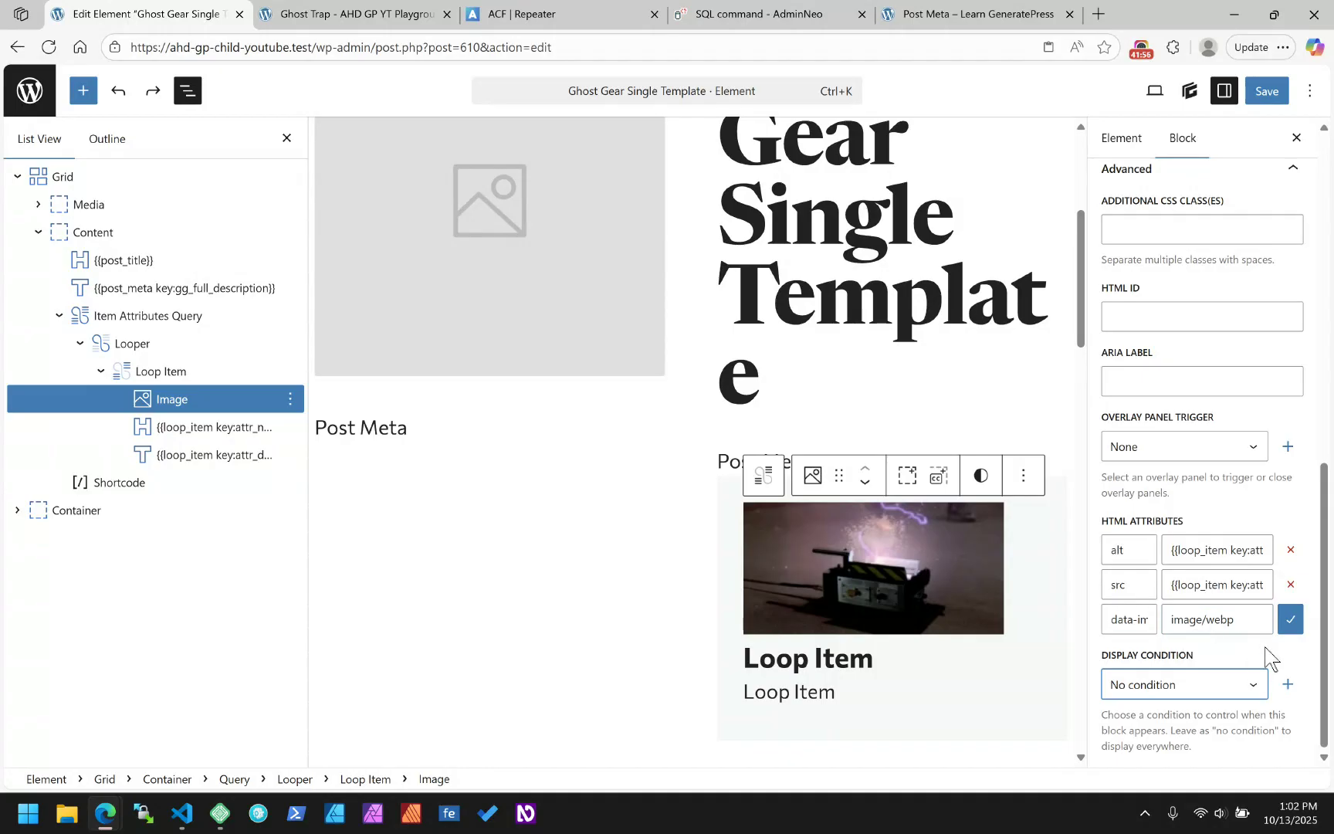
left_click(112, 93)
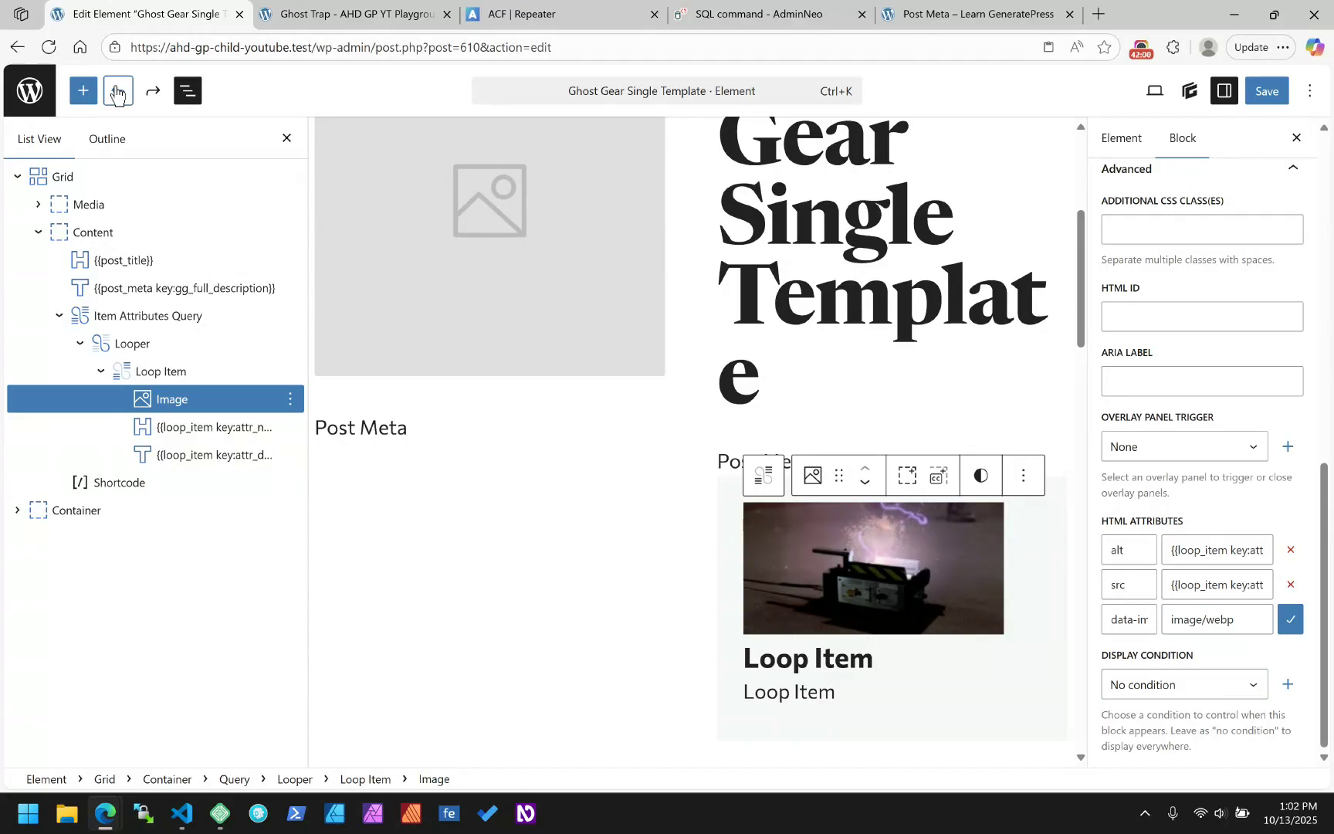
key("F5")
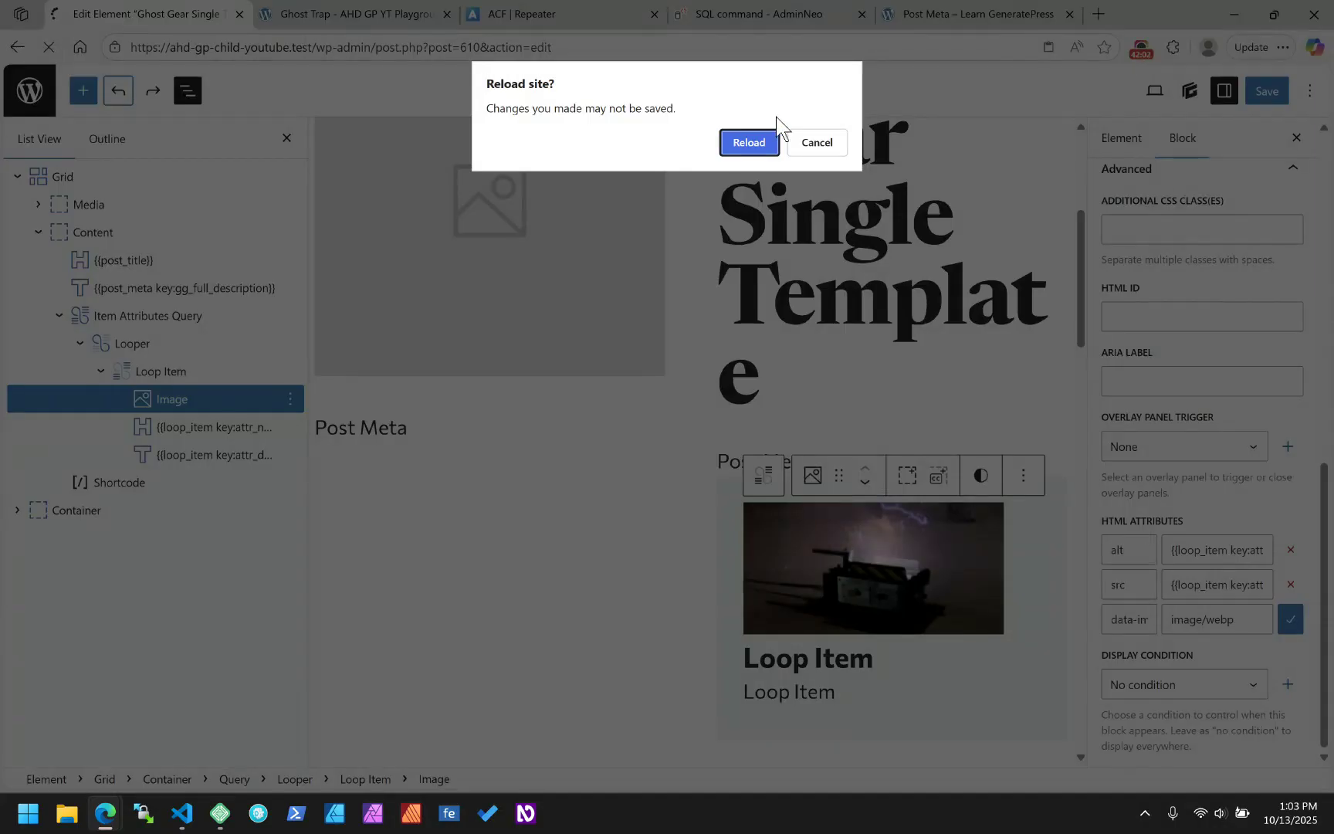
left_click(755, 145)
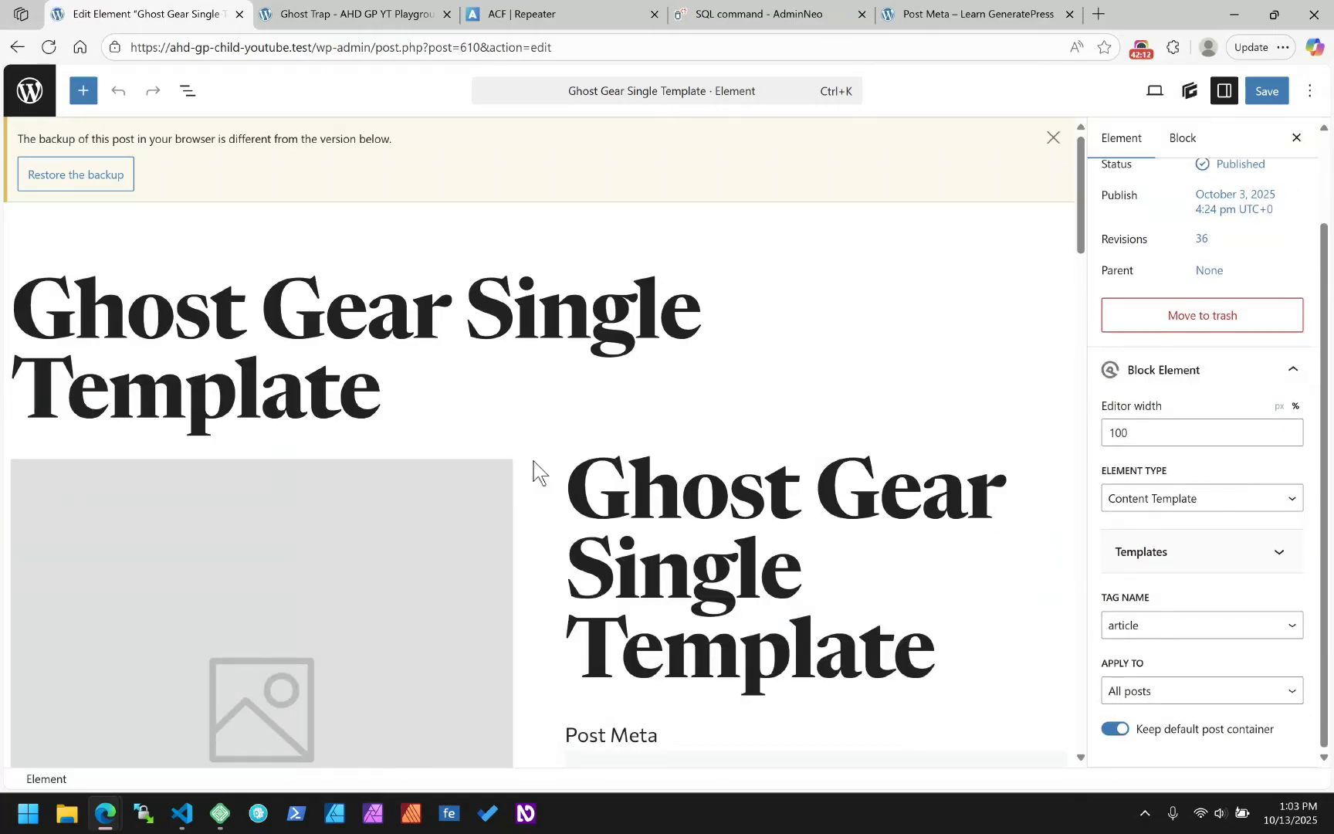
- Select the Image block inside the loop item and name a new HTML attribute data-img-type
scroll(533, 468, "down", 8)
scroll(670, 443, "up", 3)
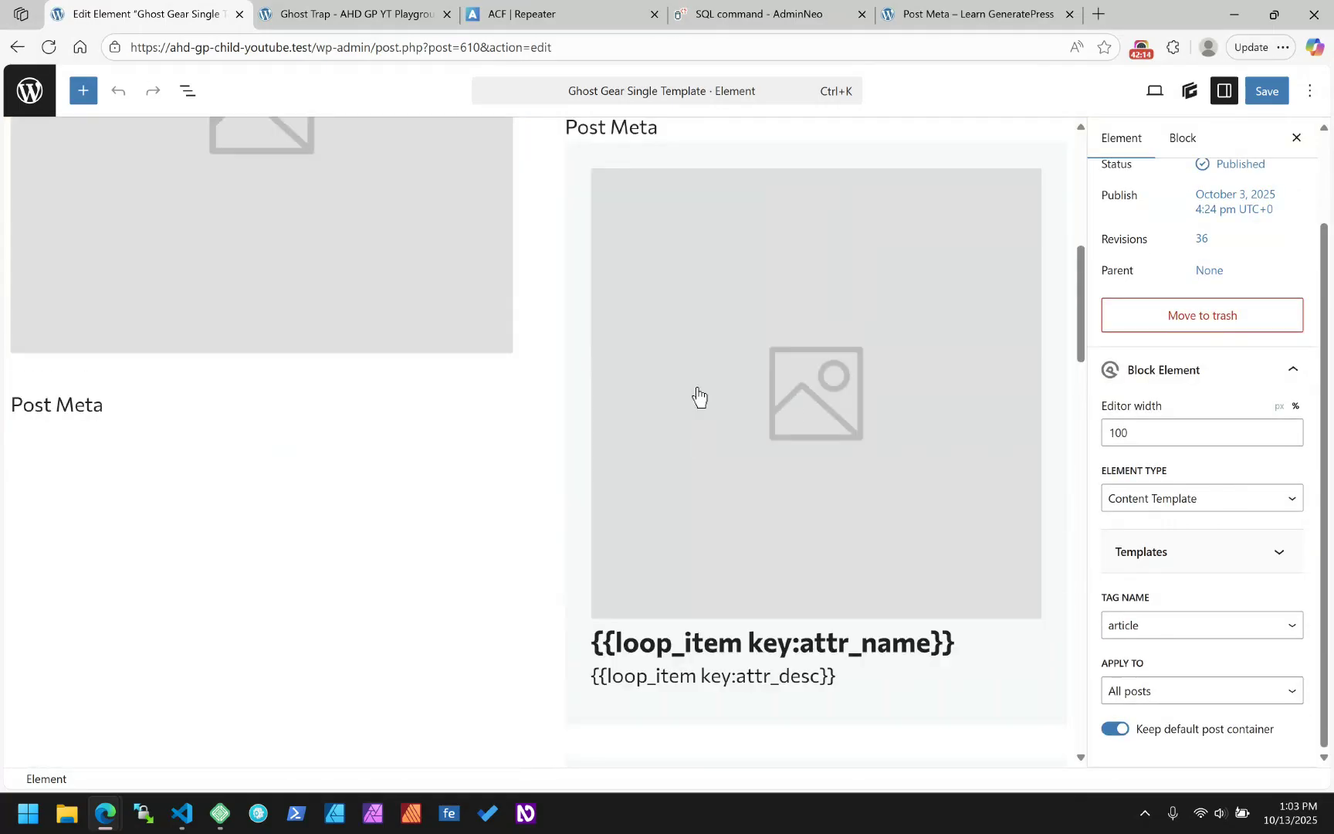
left_click(910, 415)
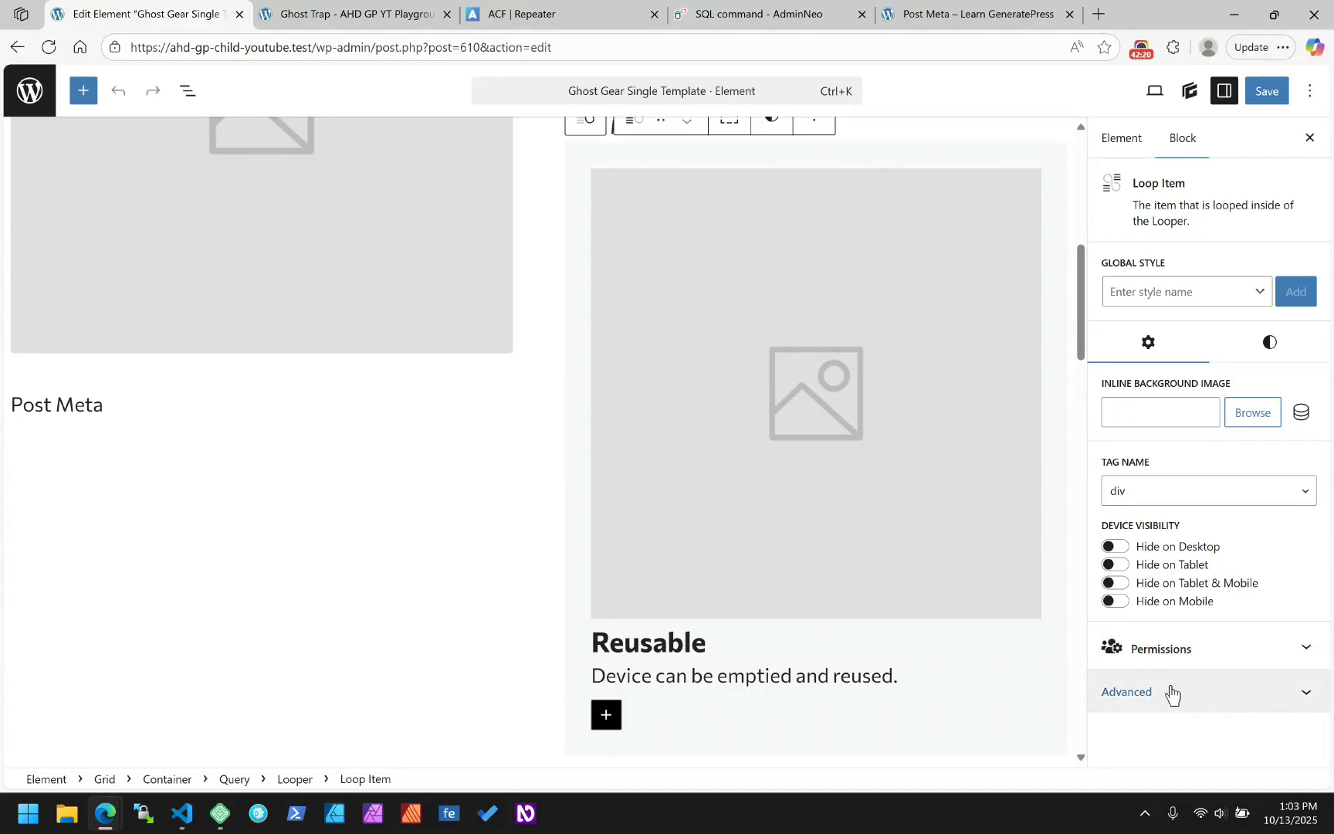
left_click(811, 474)
scroll(1209, 637, "down", 3)
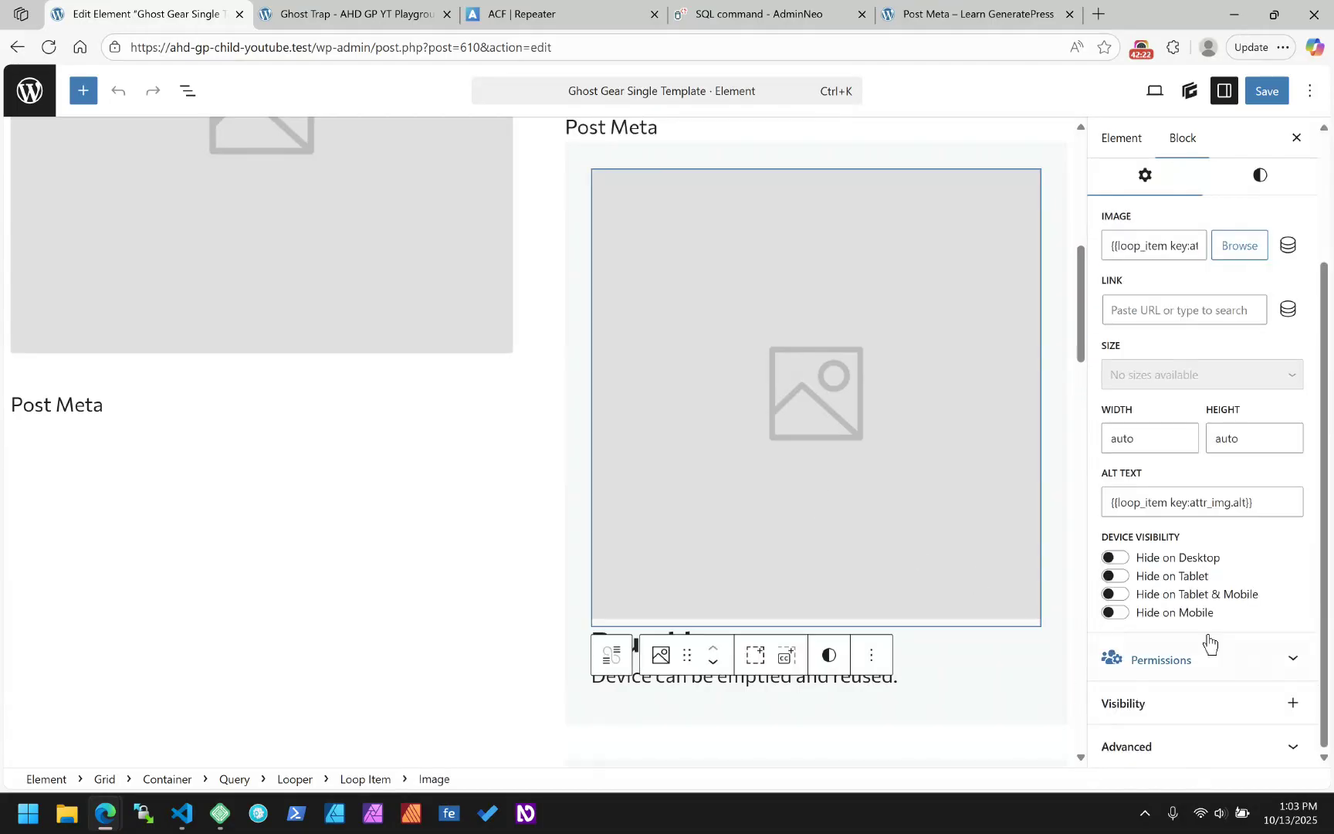
left_click(1161, 761)
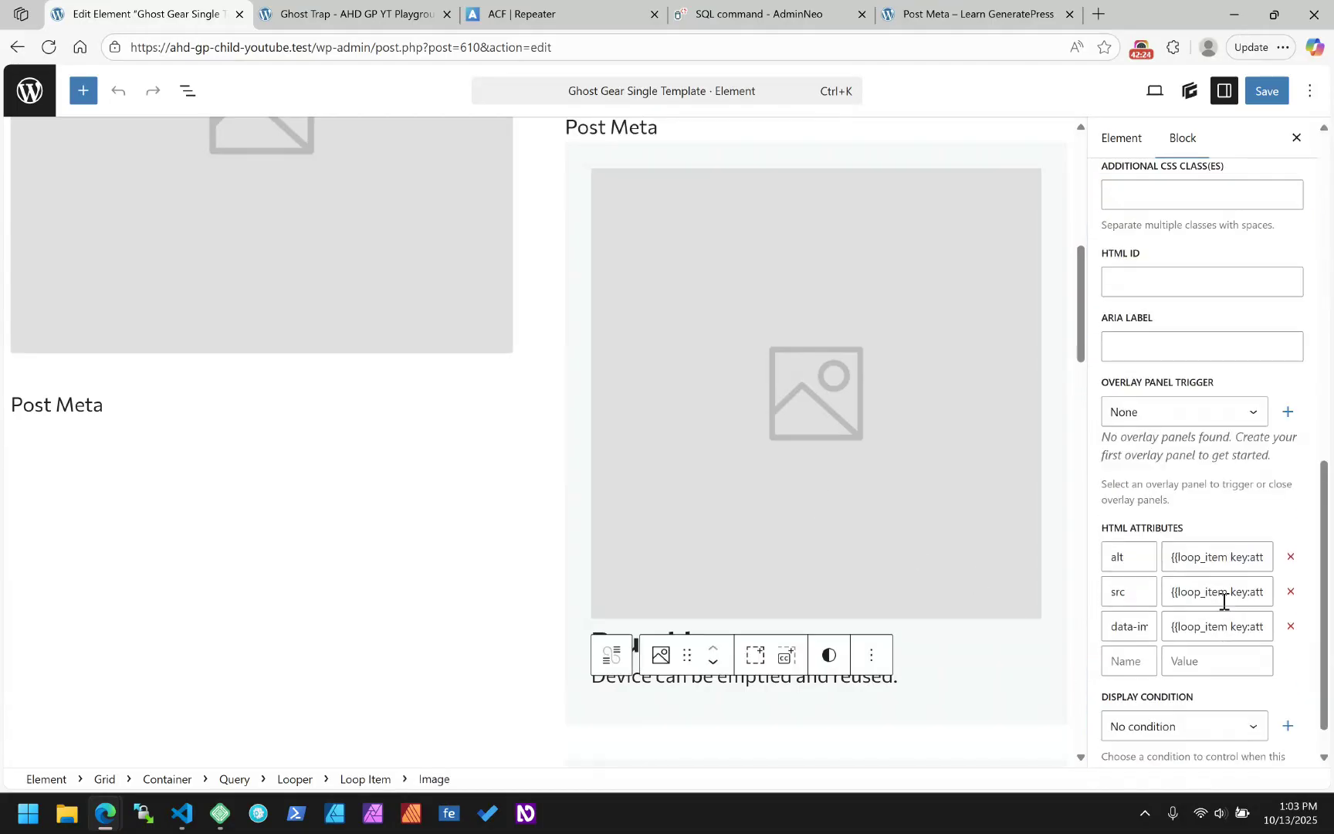
left_click(1117, 661)
type("dat")
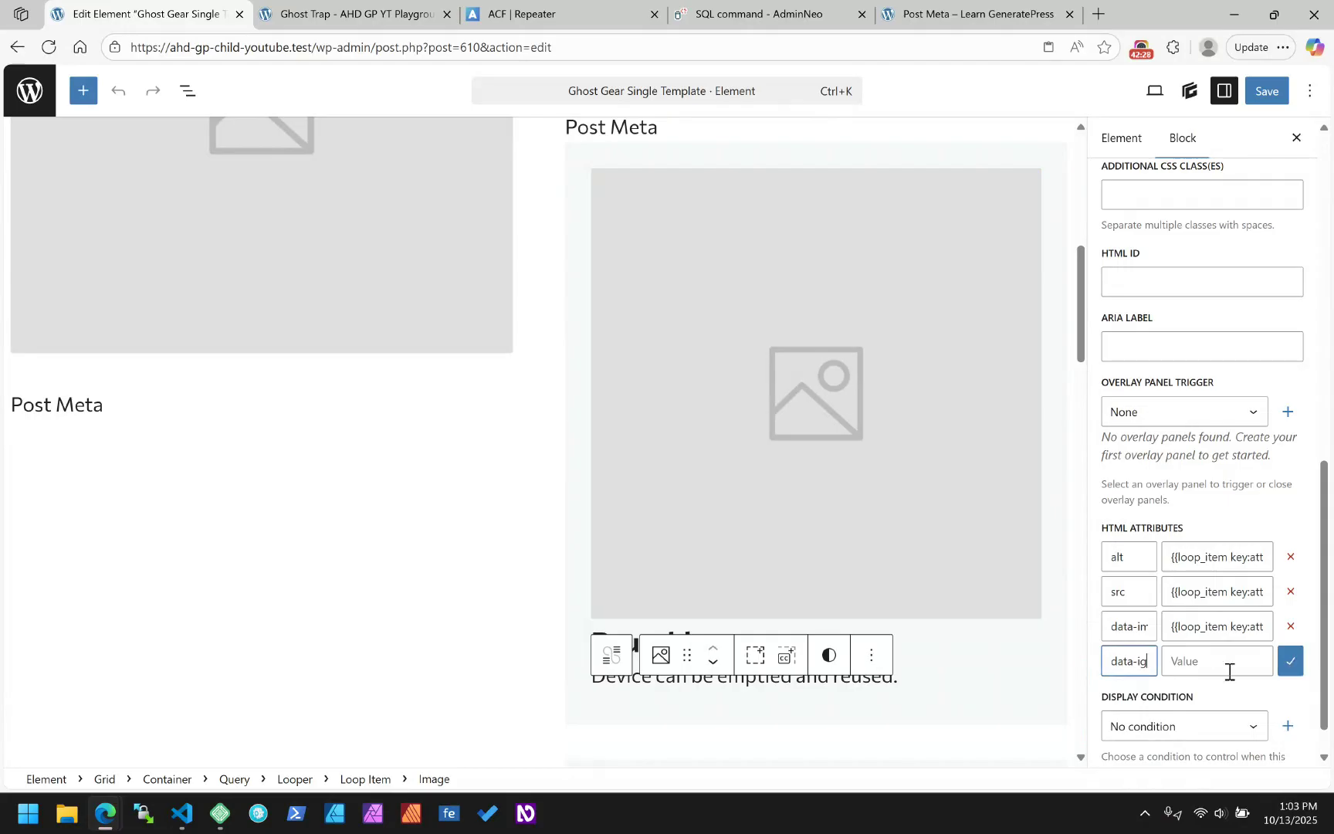
type("a-img-")
type("type")
- Give the data-img-type attribute the value {{loop_item key:attr_img.mime_type}} and add it to the Image block
left_click(1230, 671)
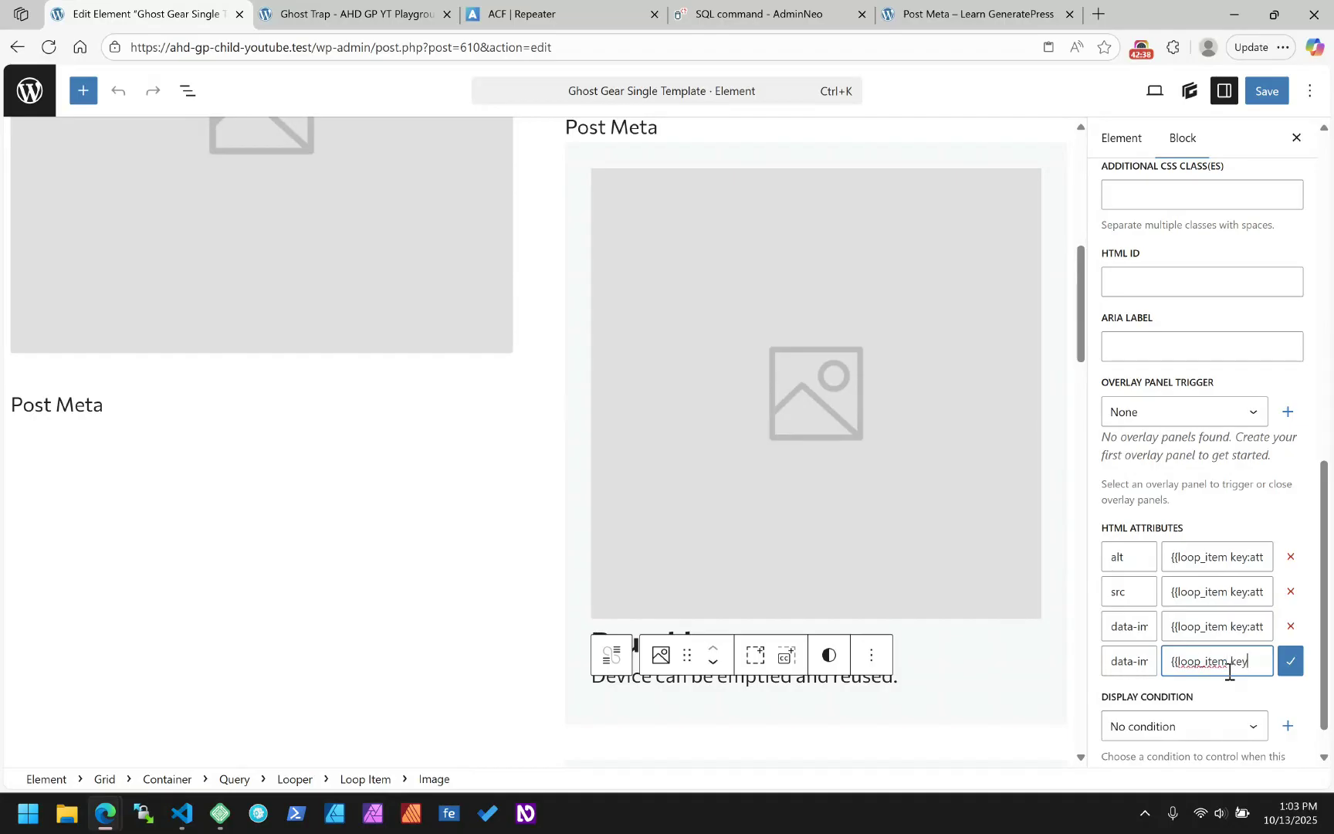
type("r-")
type("img")
type(".")
left_click(376, 14)
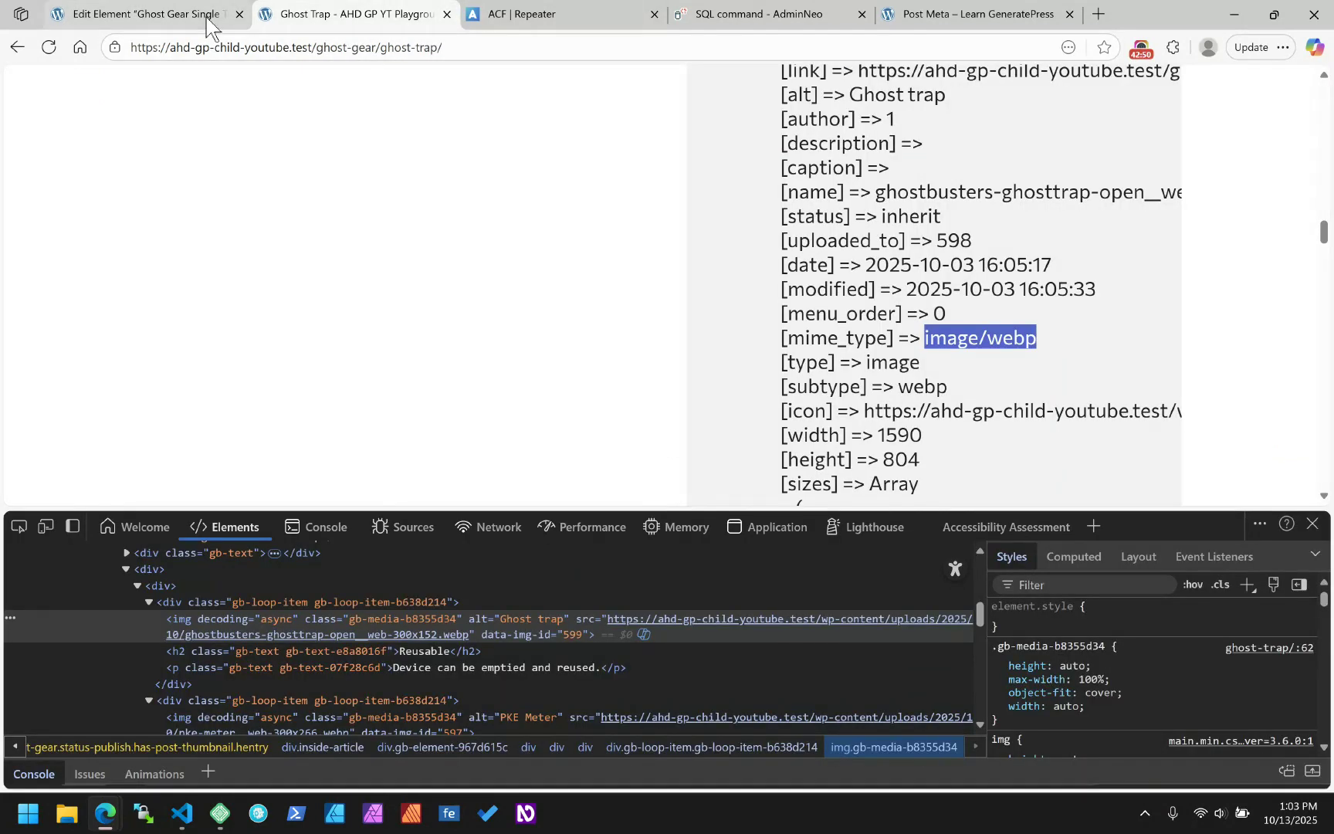
left_click(117, 9)
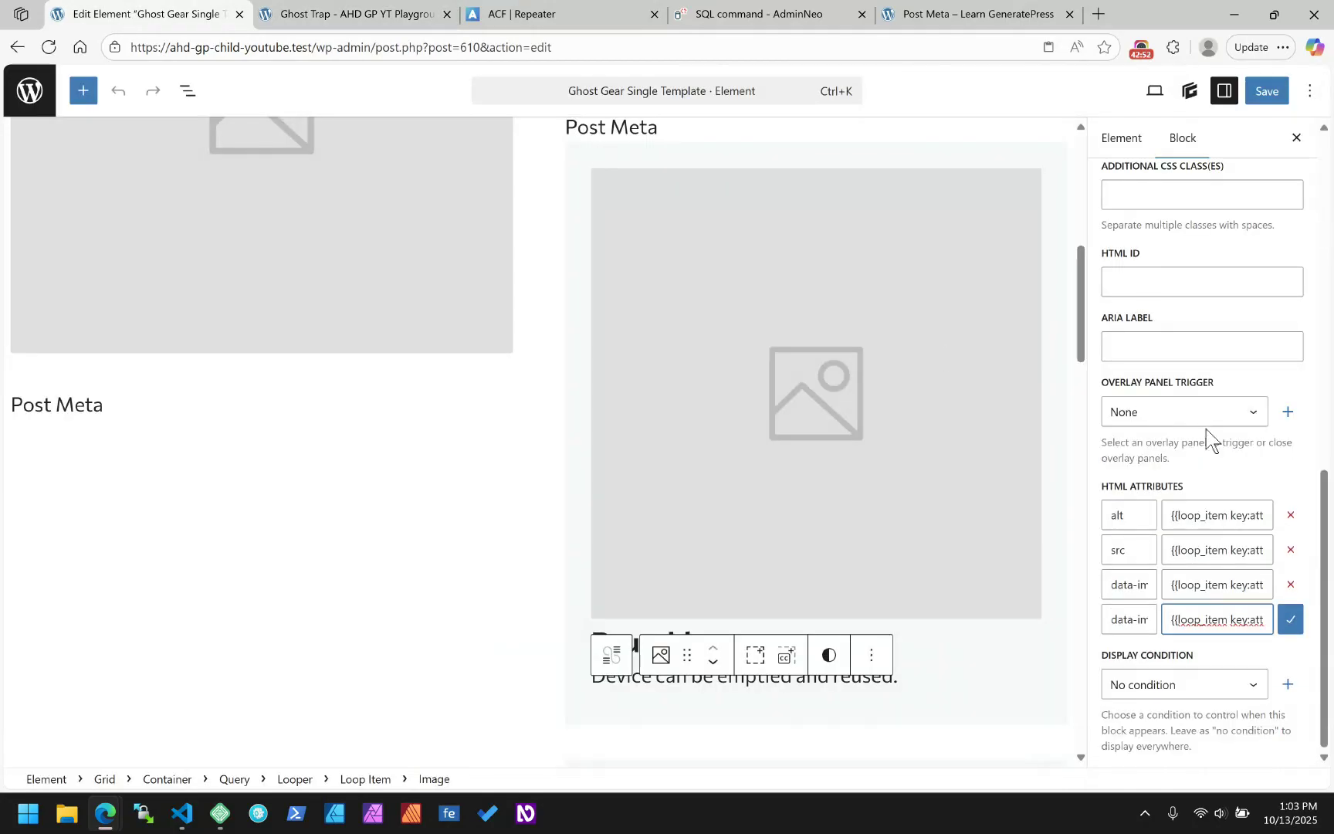
double_click(1252, 619)
type("key:attr_img.m")
type("ime_type")
type("}}")
left_click(1294, 626)
scroll(1272, 629, "down", 1)
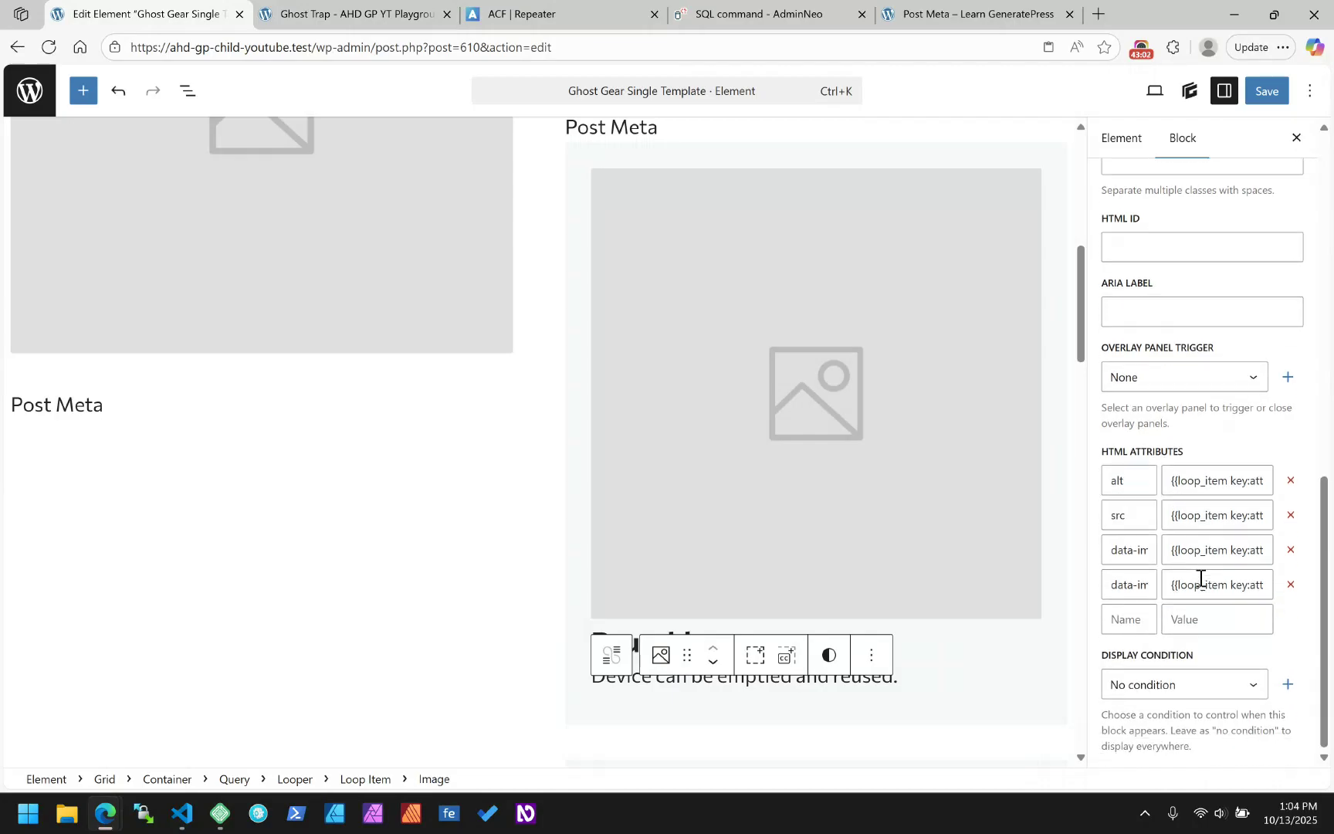
- Save the Ghost Gear Single Template with the Image block's new attribute
left_click(1182, 687)
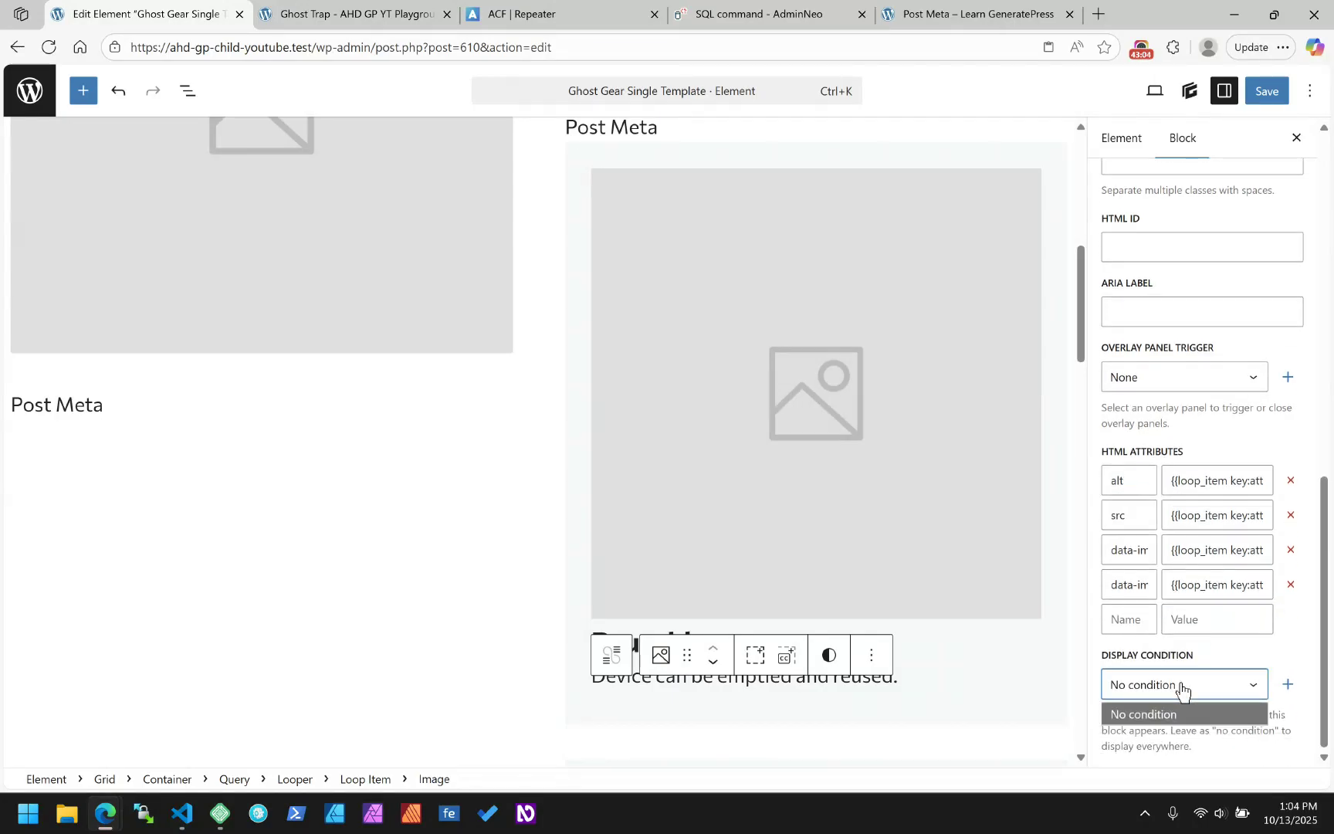
left_click(1182, 687)
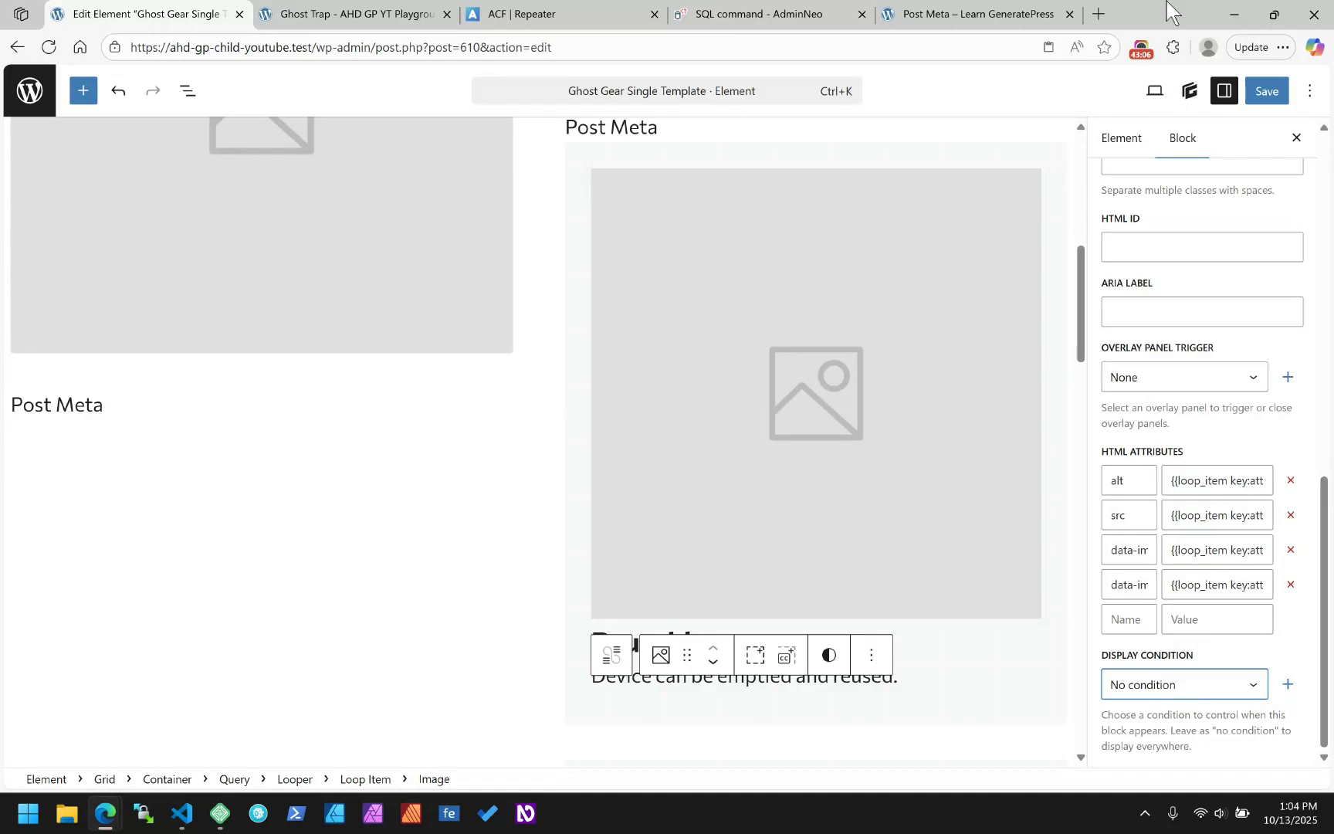
left_click(1266, 91)
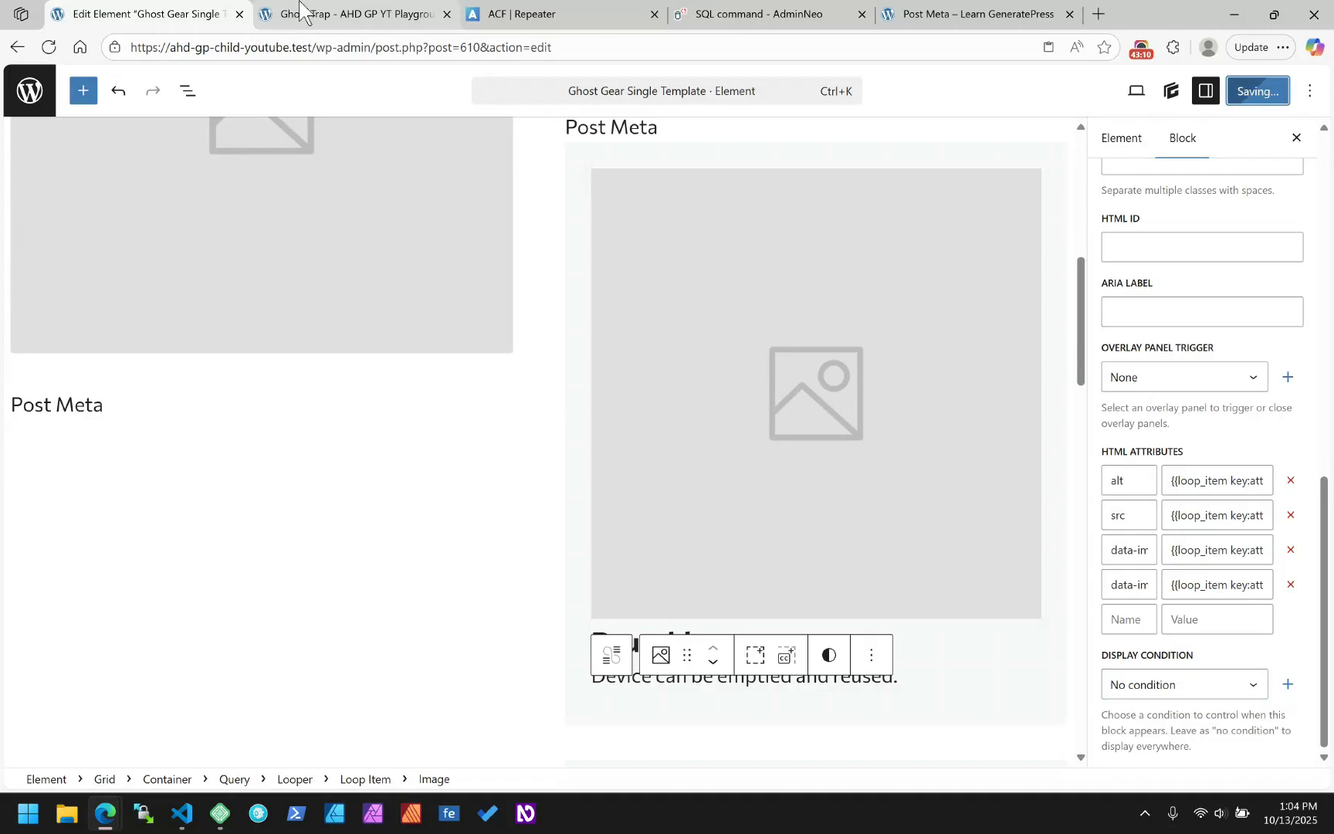
- Reload the Ghost Trap page, inspect the Self-Charging image's data attributes and review the Reusable attribute's attr_img array
mouse_move(299, 9)
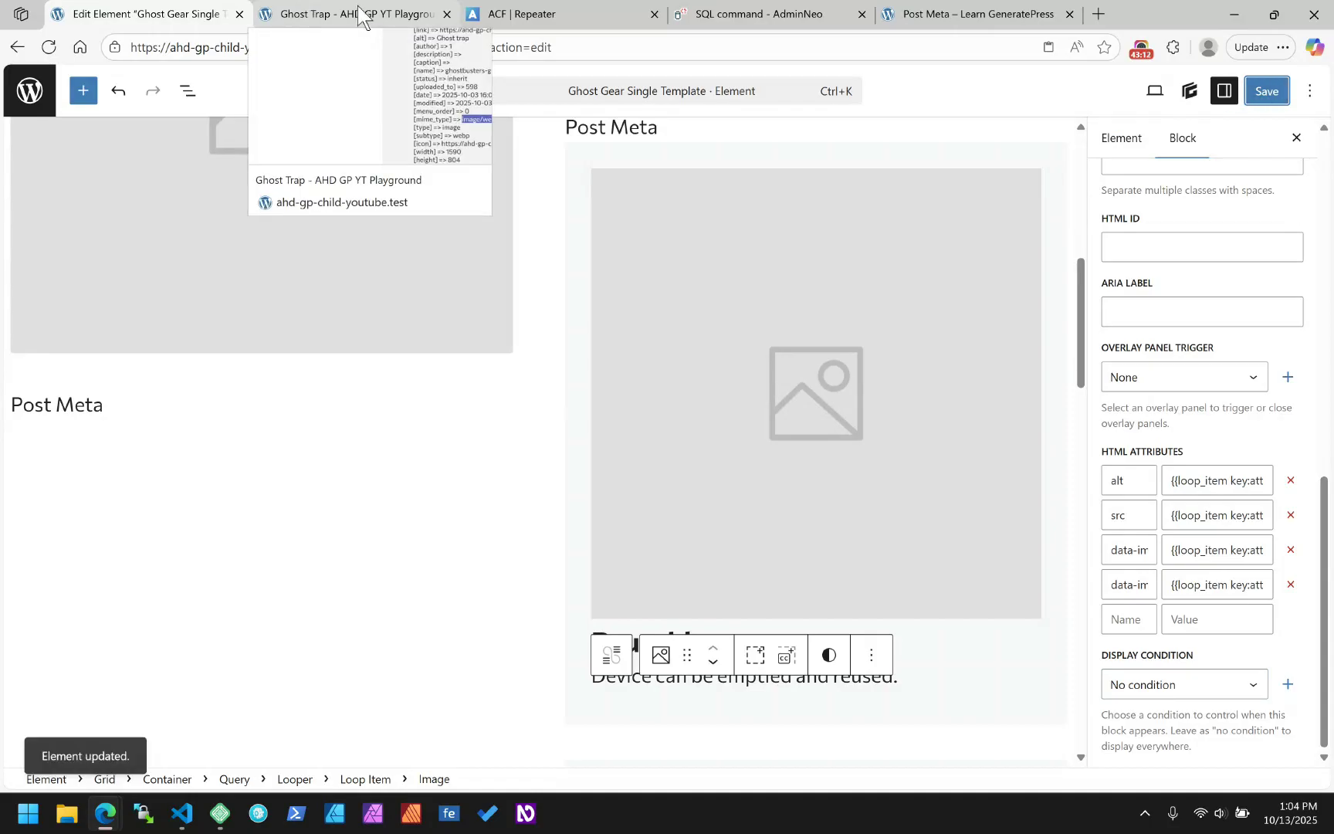
left_click(355, 12)
left_click(48, 47)
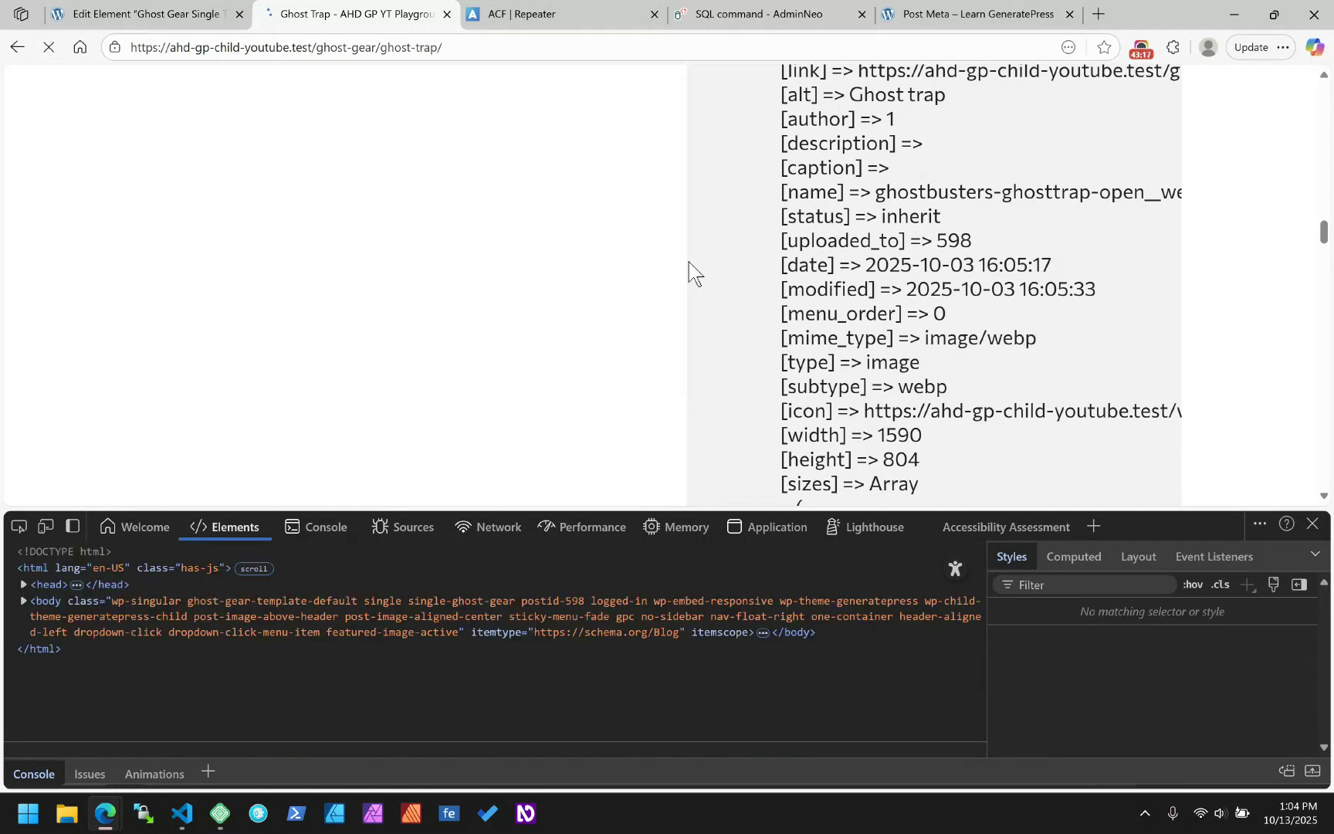
right_click(770, 207)
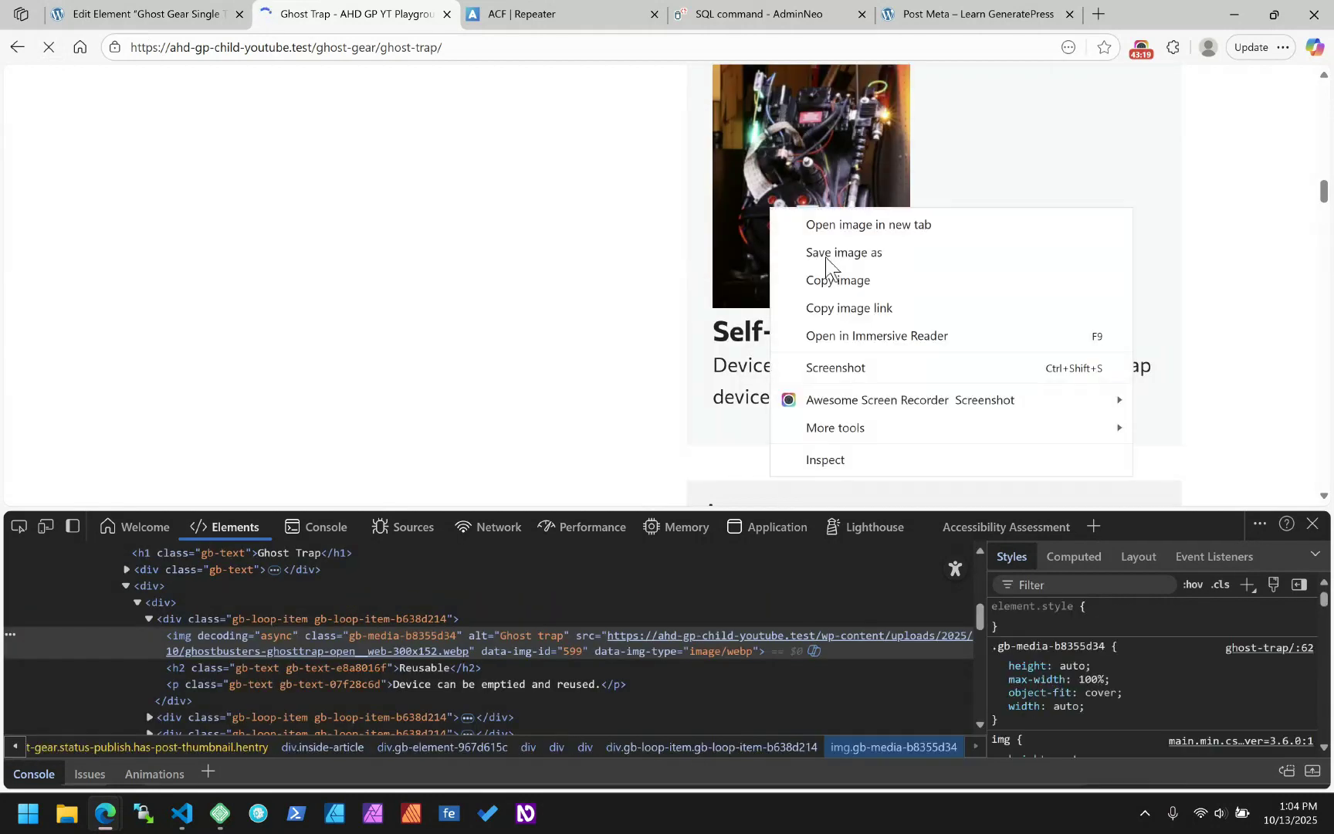
left_click(845, 459)
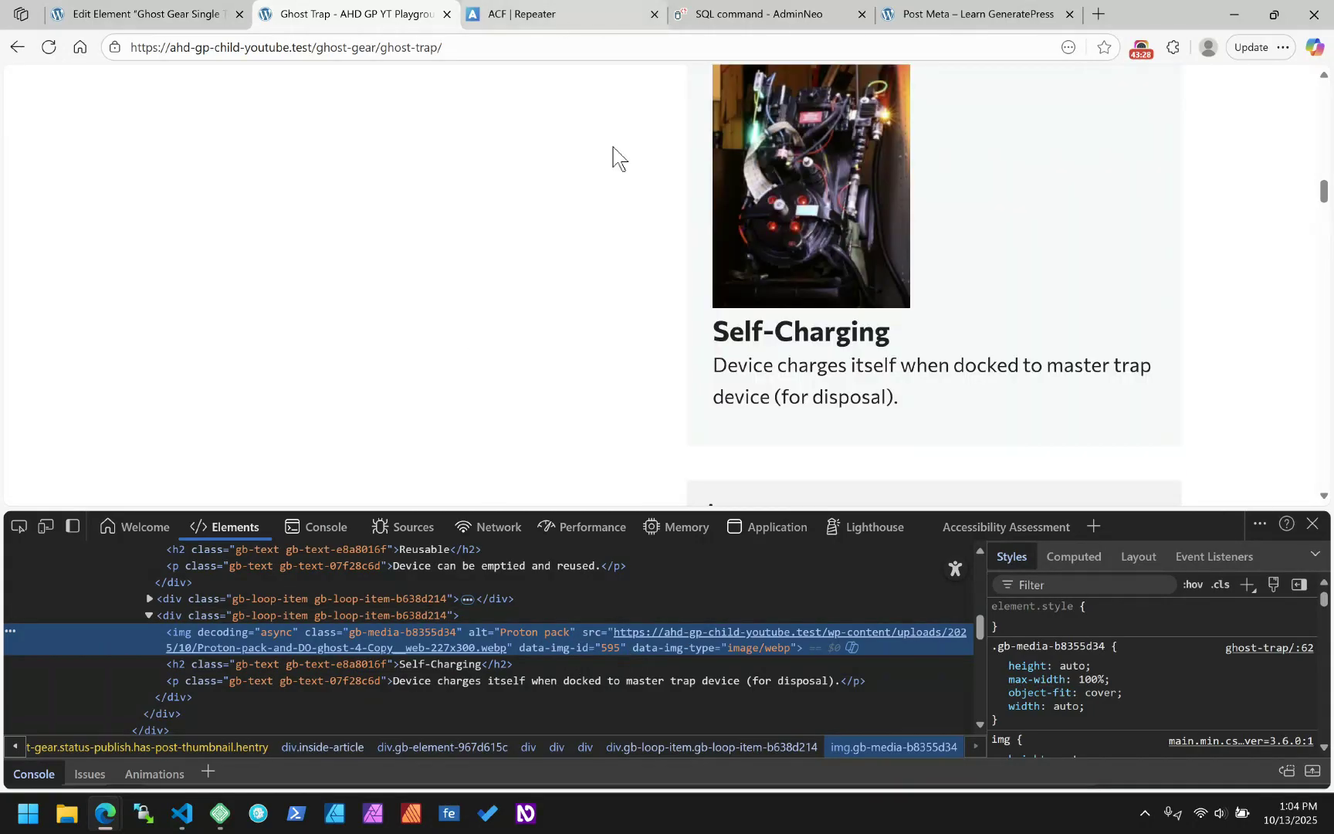
scroll(653, 333, "down", 8)
scroll(940, 219, "up", 2)
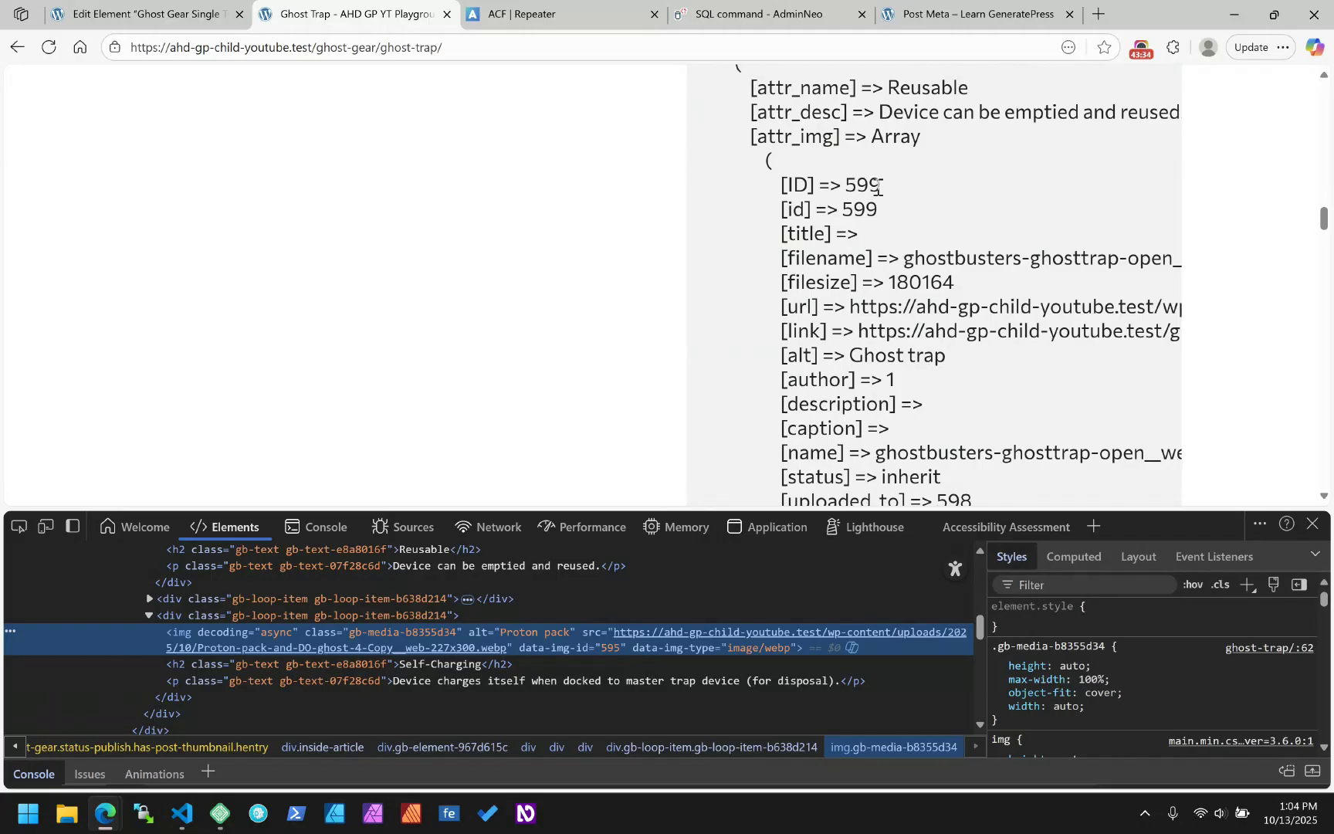
scroll(878, 188, "up", 2)
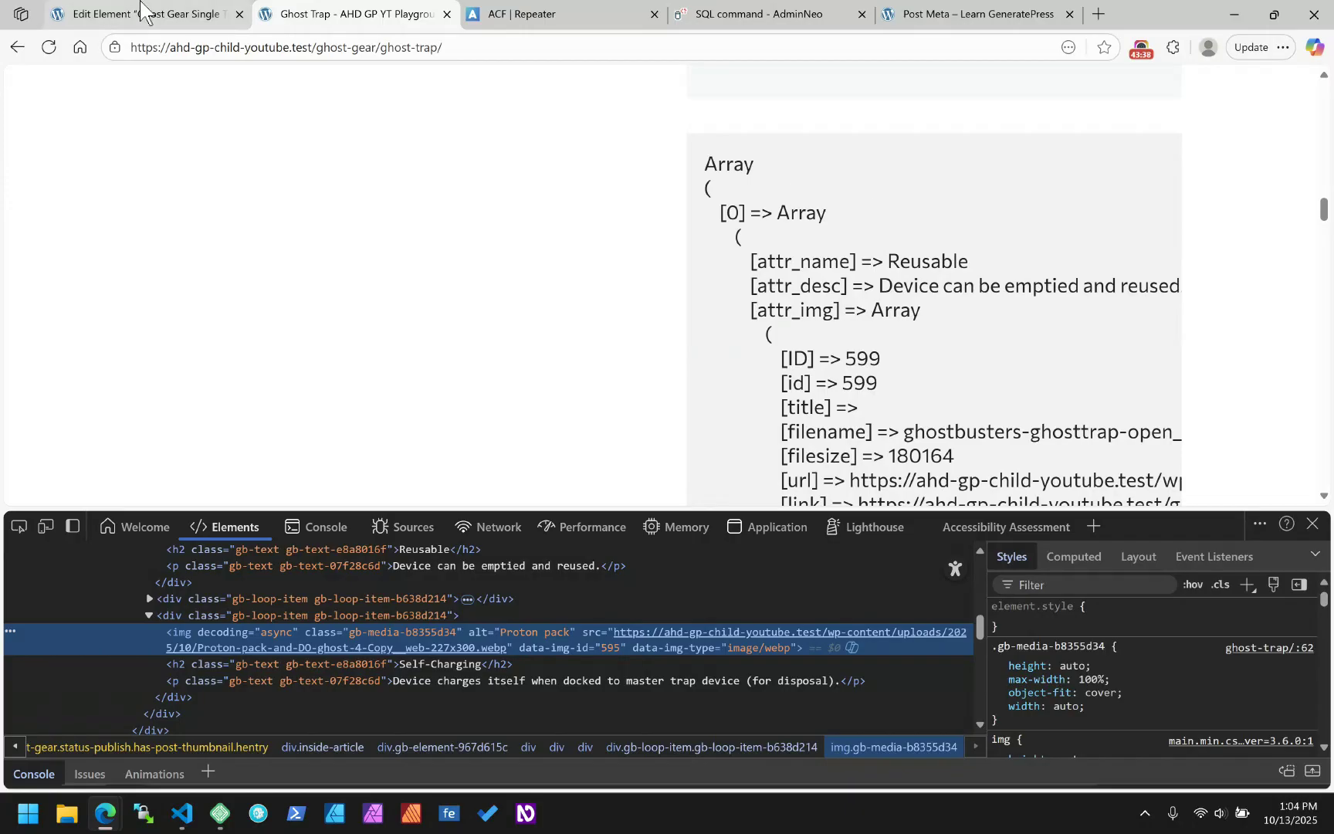
- Exit the template editor and return to the Elements list
mouse_move(141, 3)
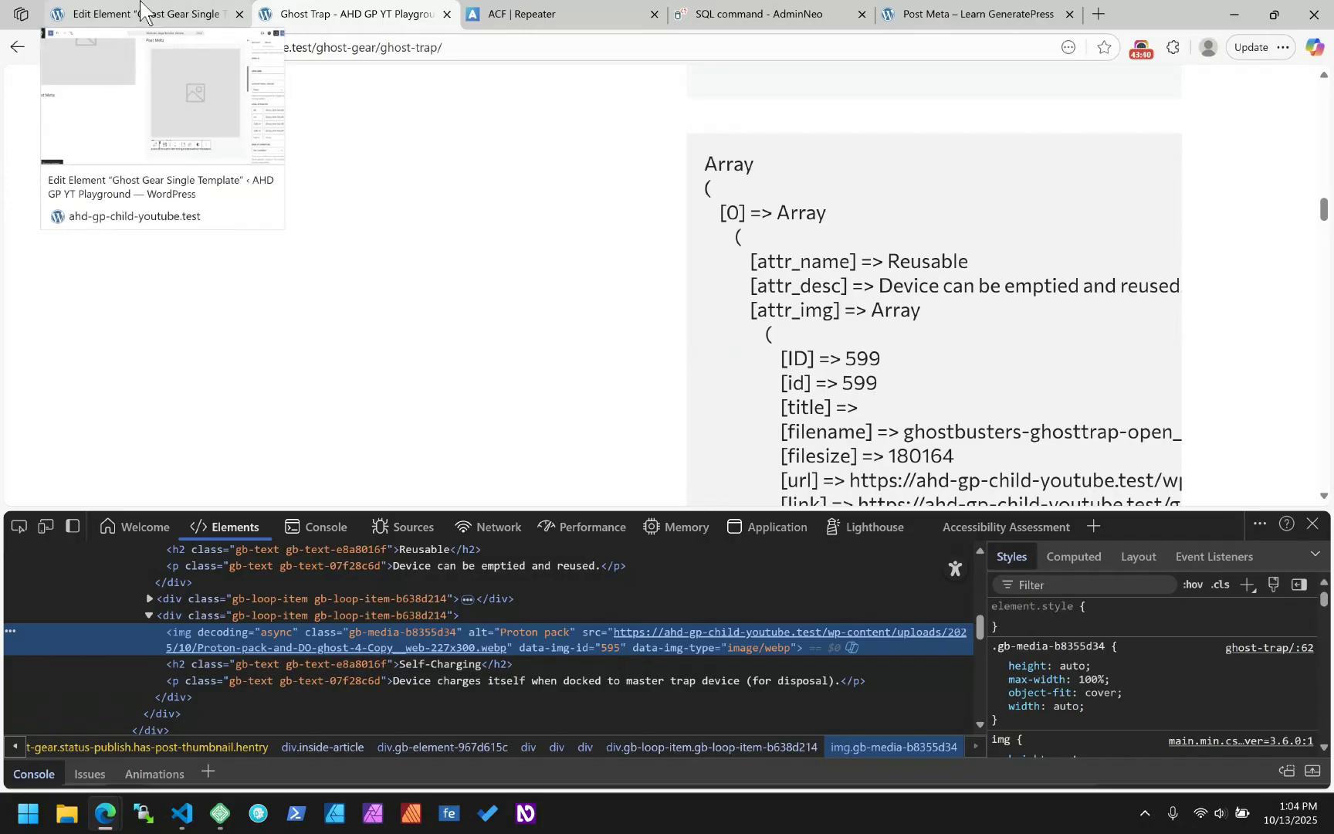
left_click(140, 8)
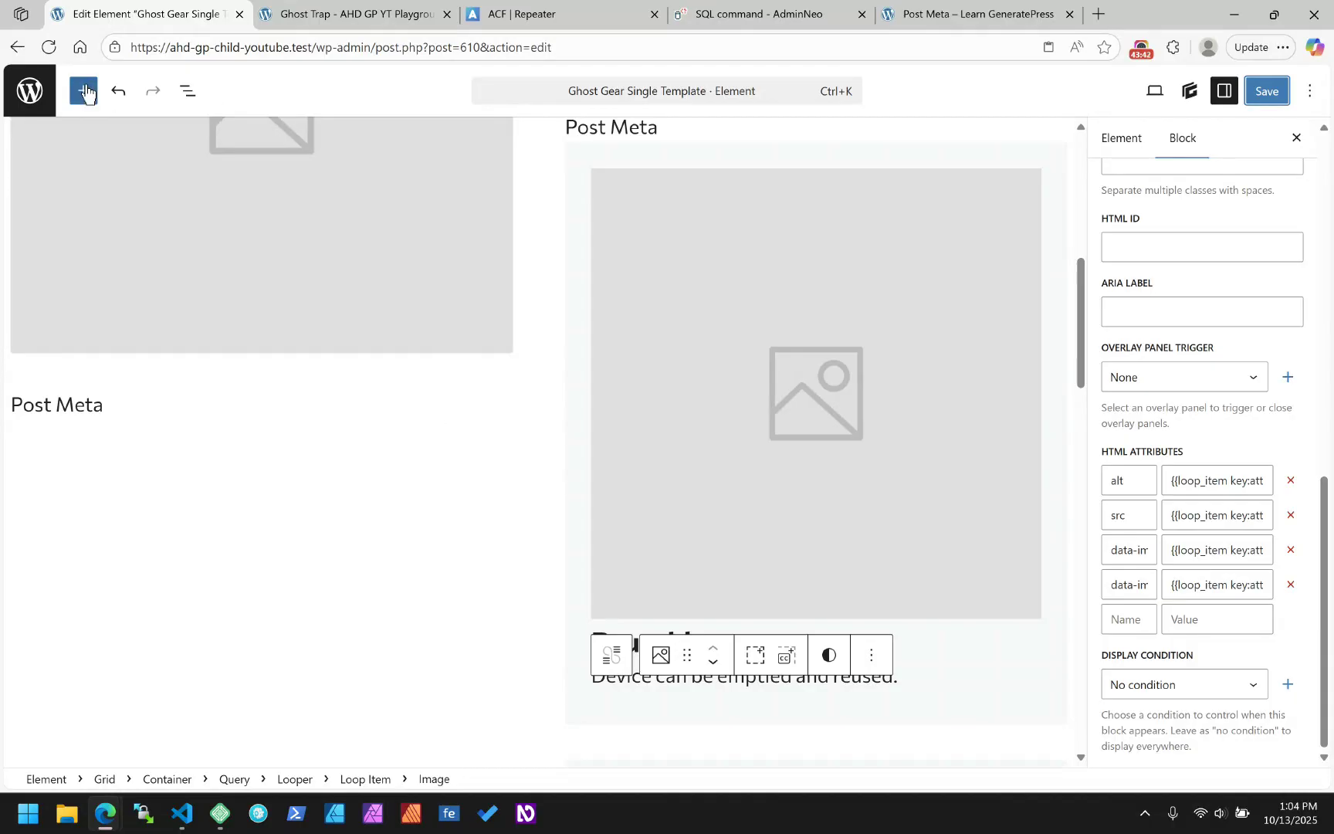
left_click(29, 90)
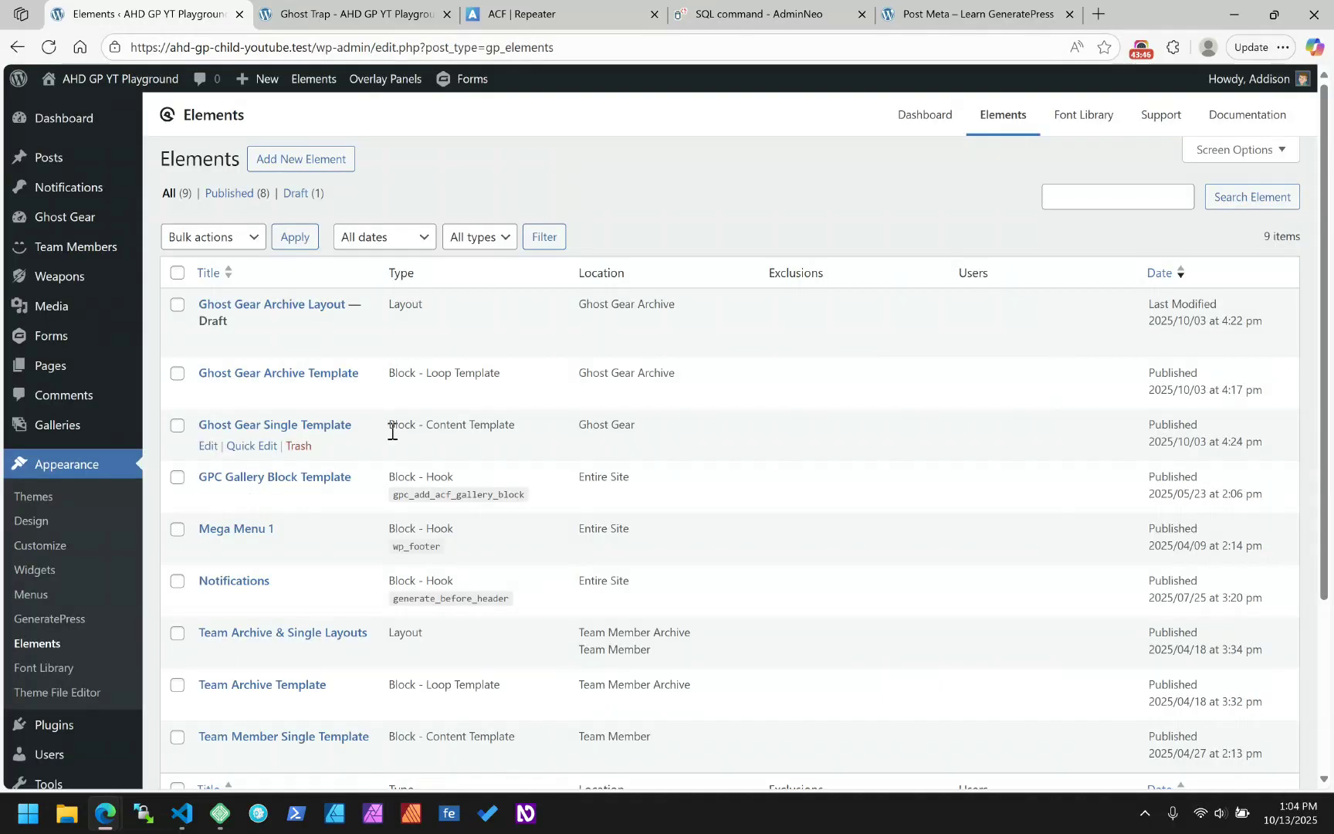
left_click(345, 14)
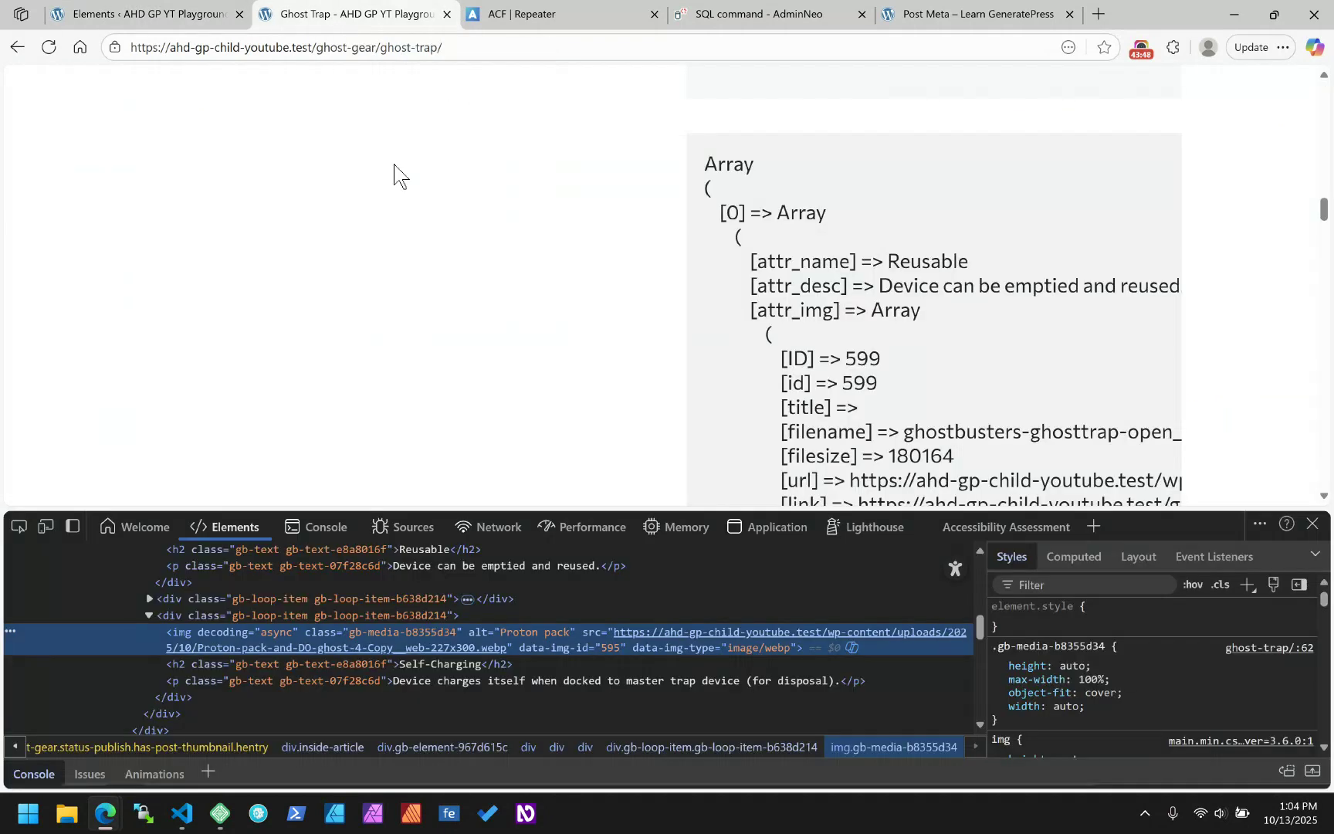
left_click(147, 14)
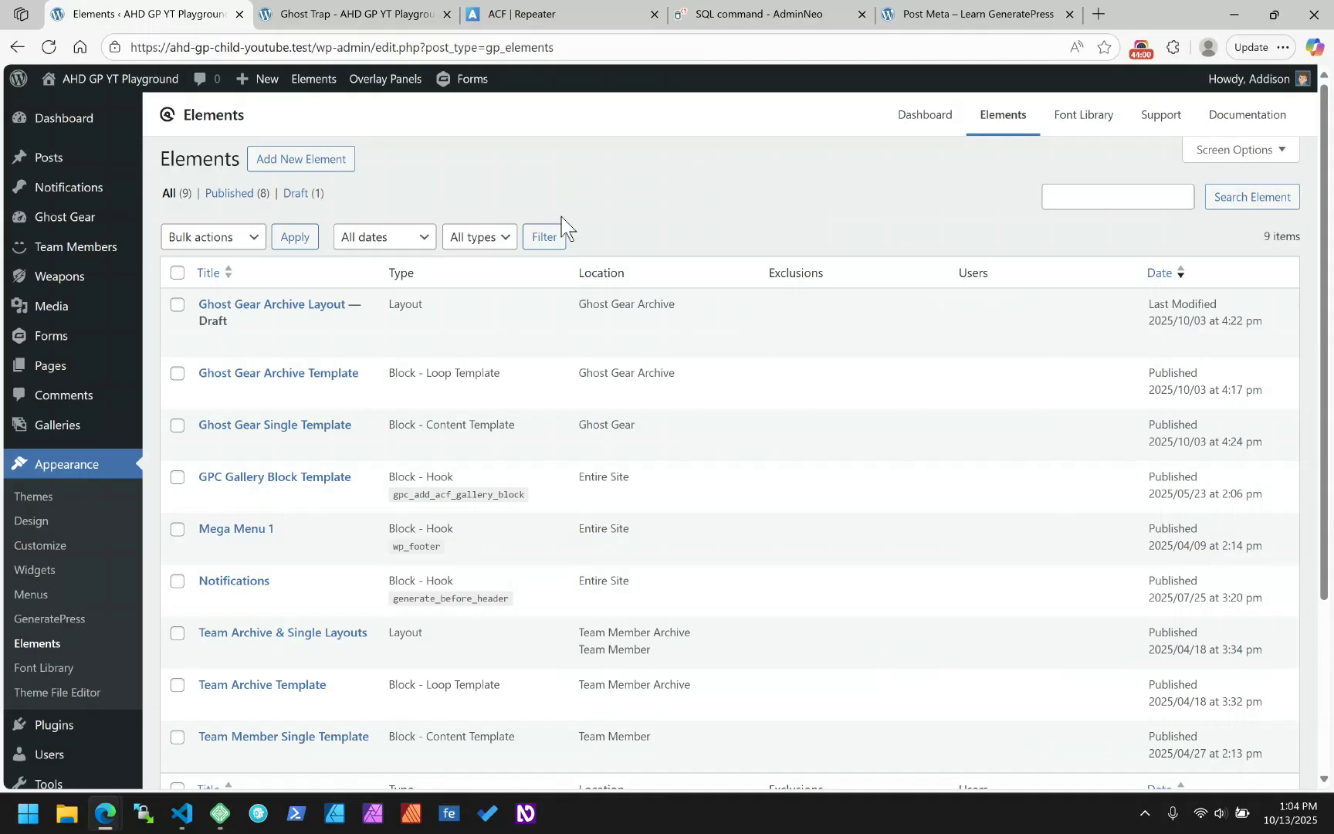
- Go back to the GenerateBlocks Dynamic Tags documentation and look through the Previous Post URL tag's page for examples
left_click(503, 11)
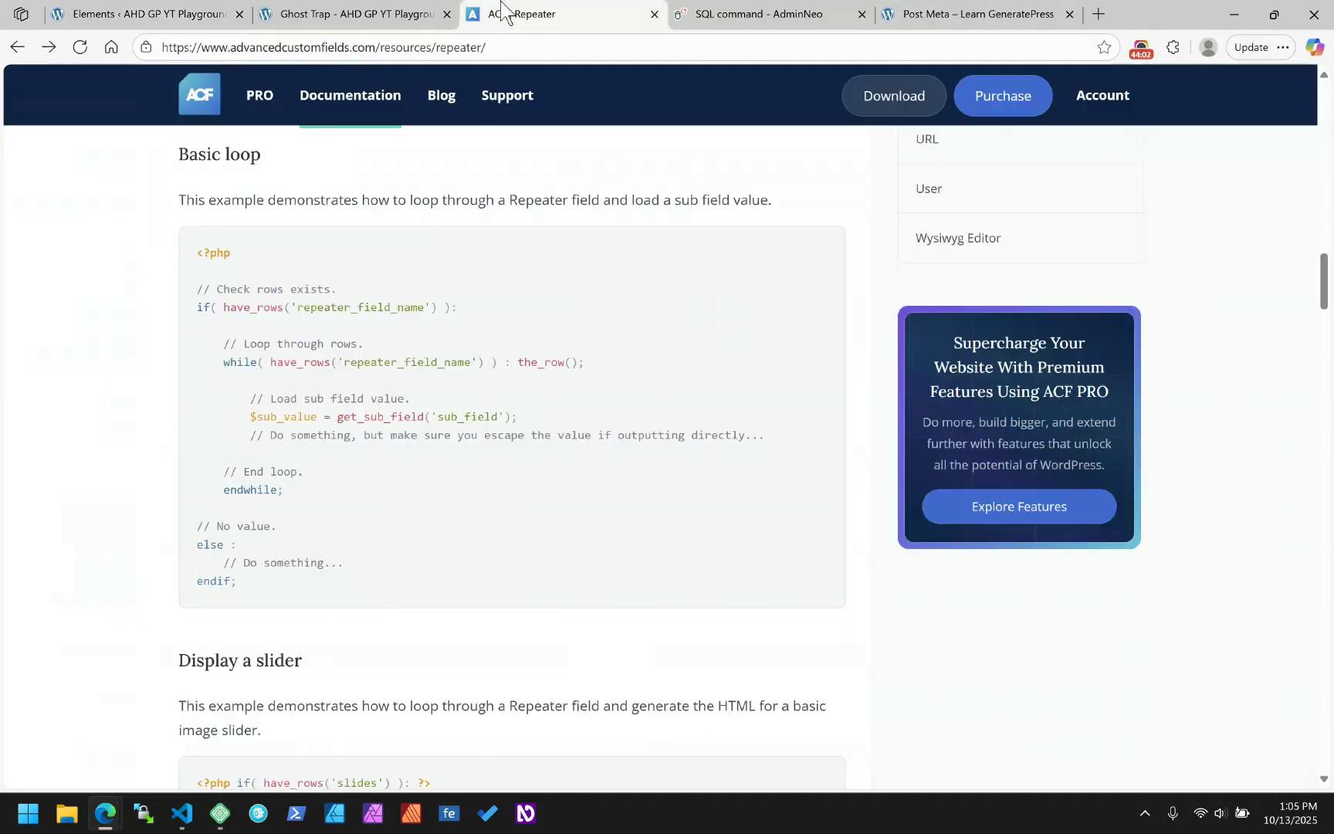
left_click(941, 13)
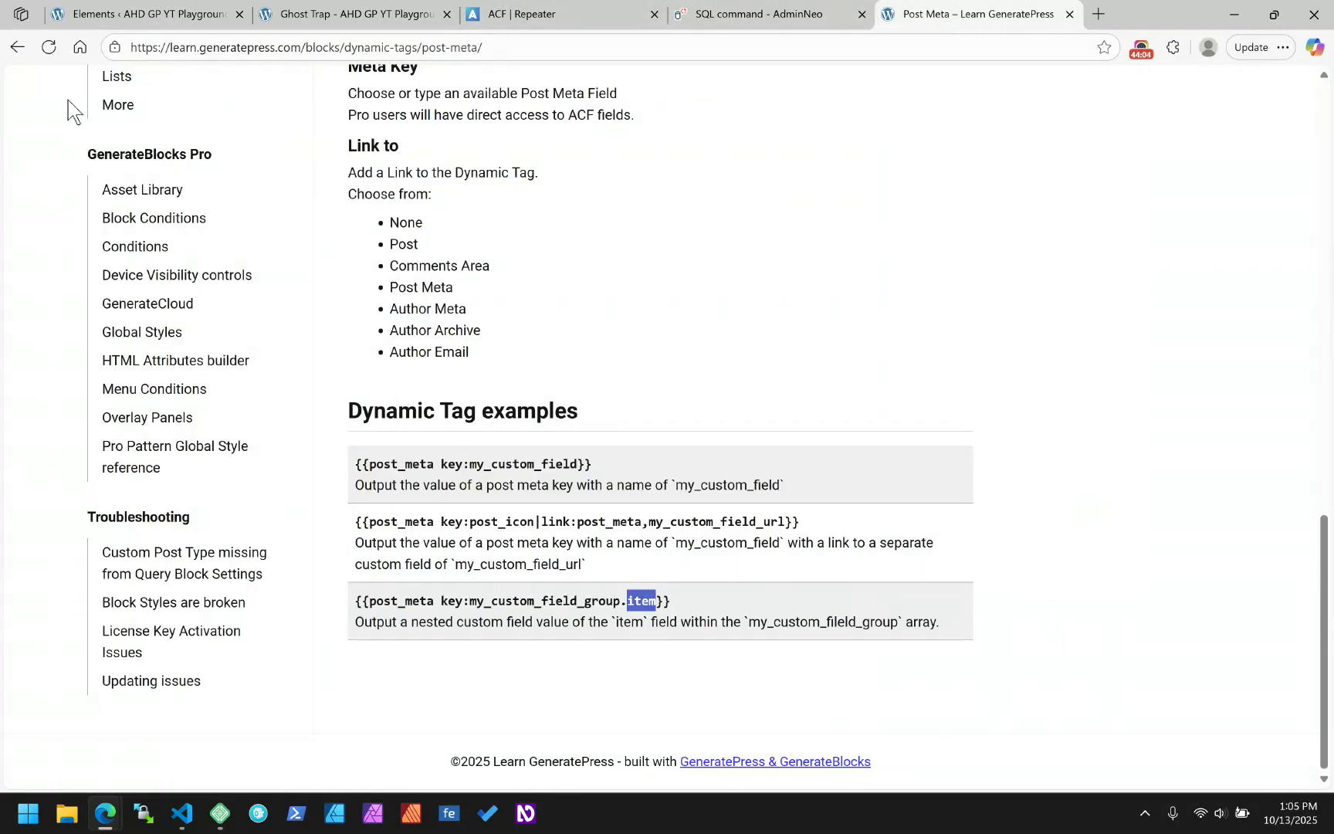
left_click(16, 47)
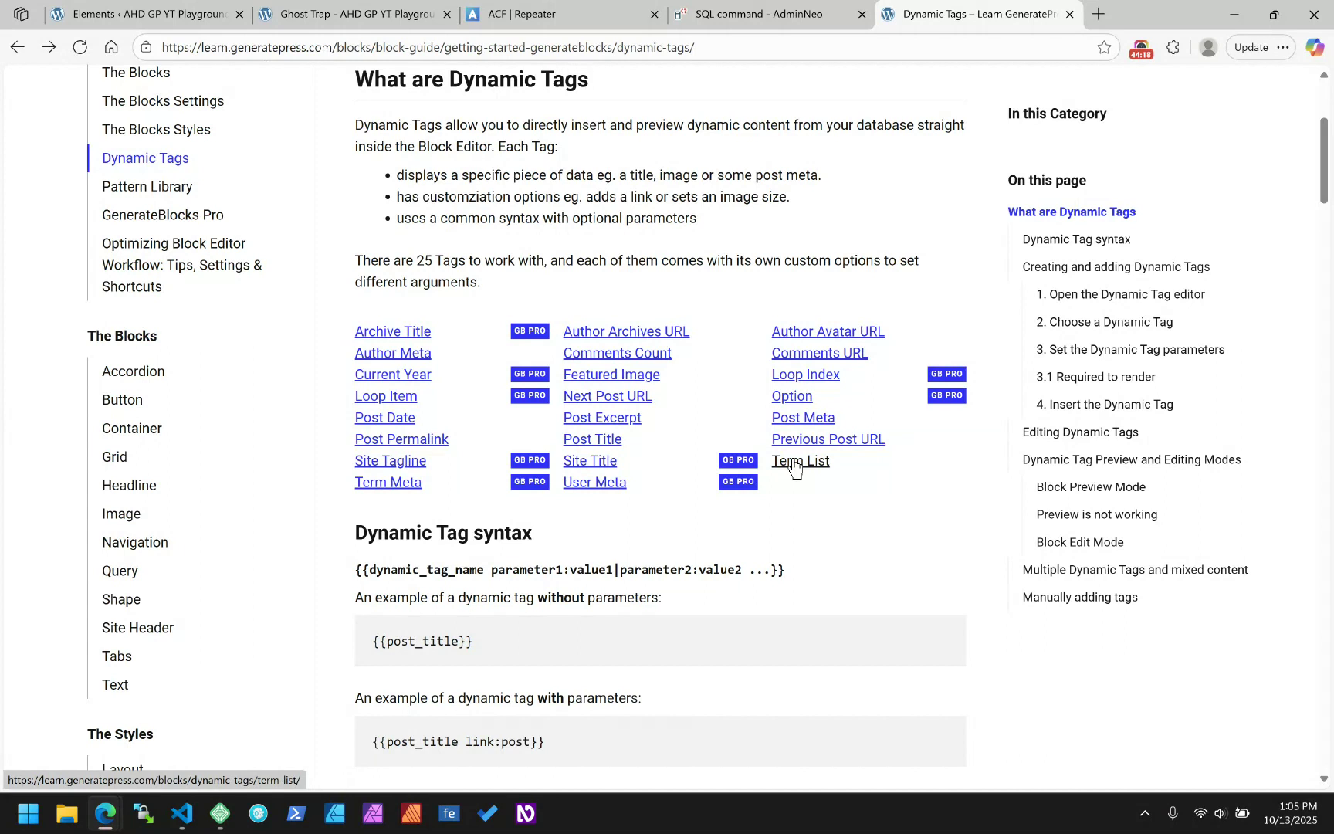
left_click(854, 440)
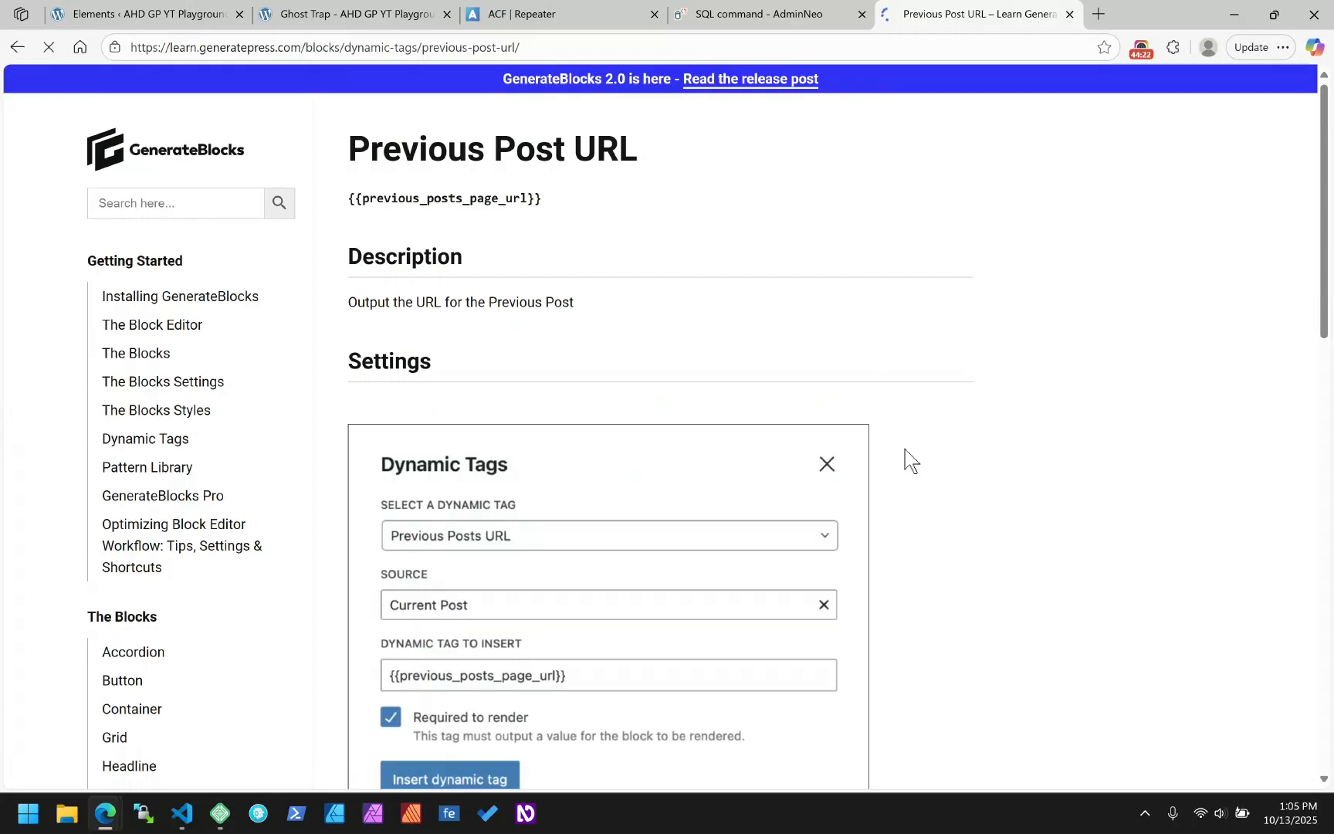
scroll(907, 462, "down", 2)
scroll(906, 463, "down", 10)
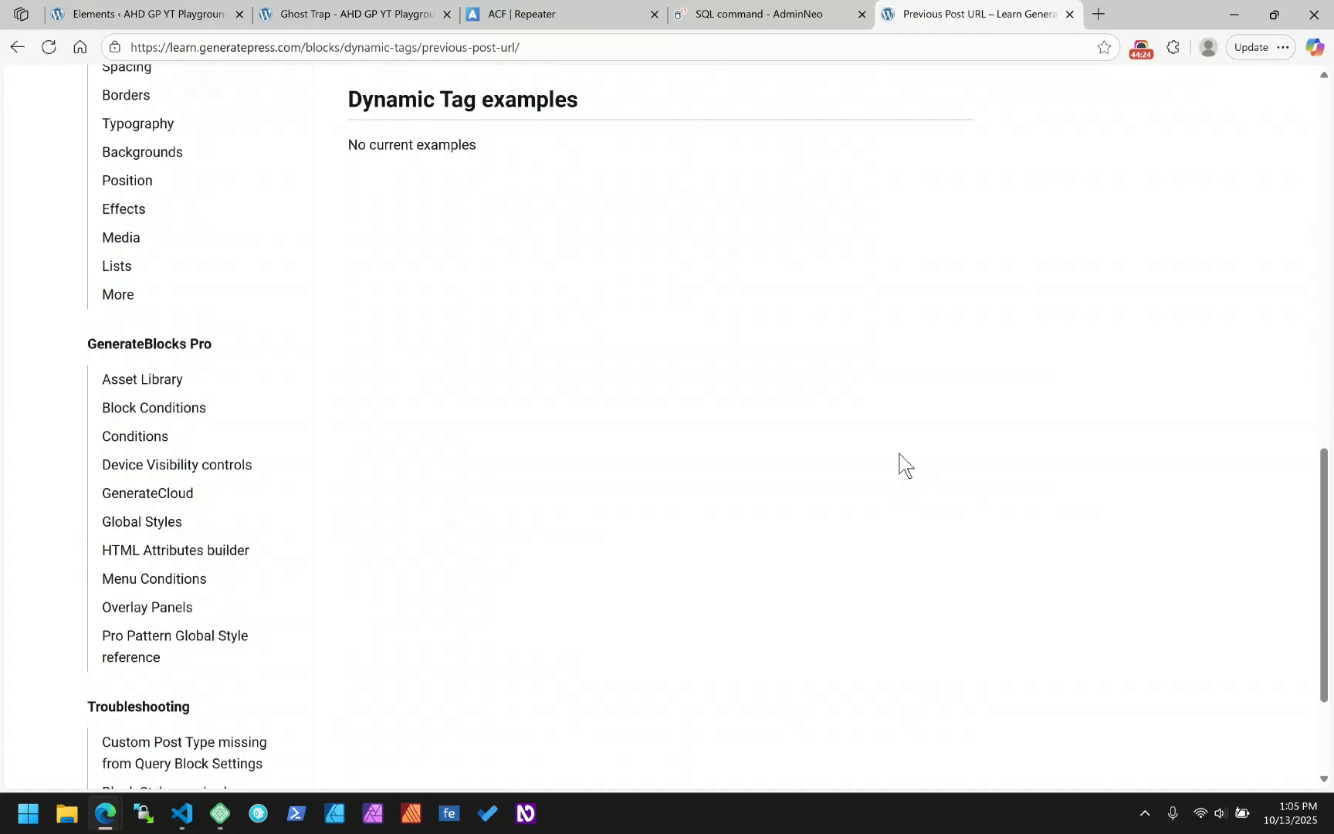
scroll(906, 463, "up", 7)
scroll(902, 464, "up", 5)
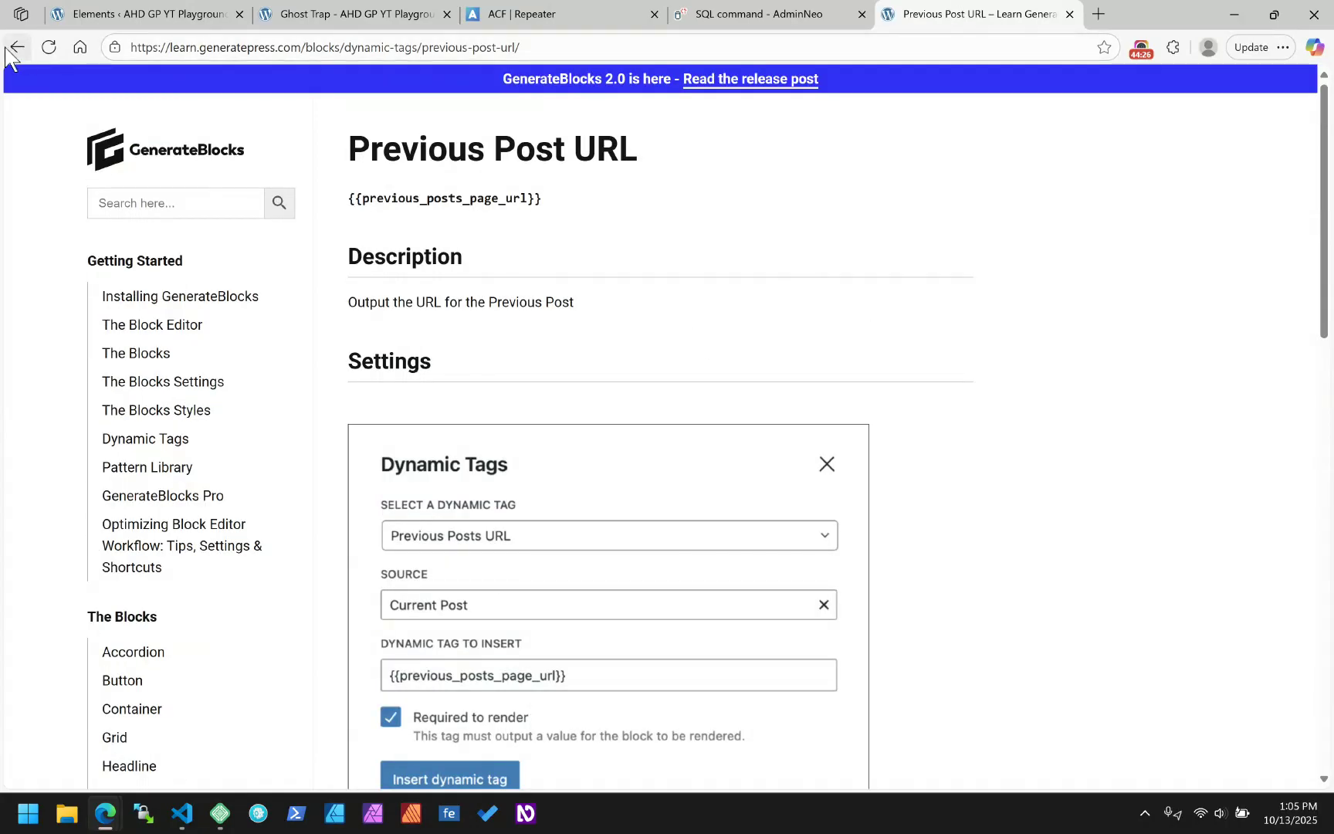
left_click(16, 49)
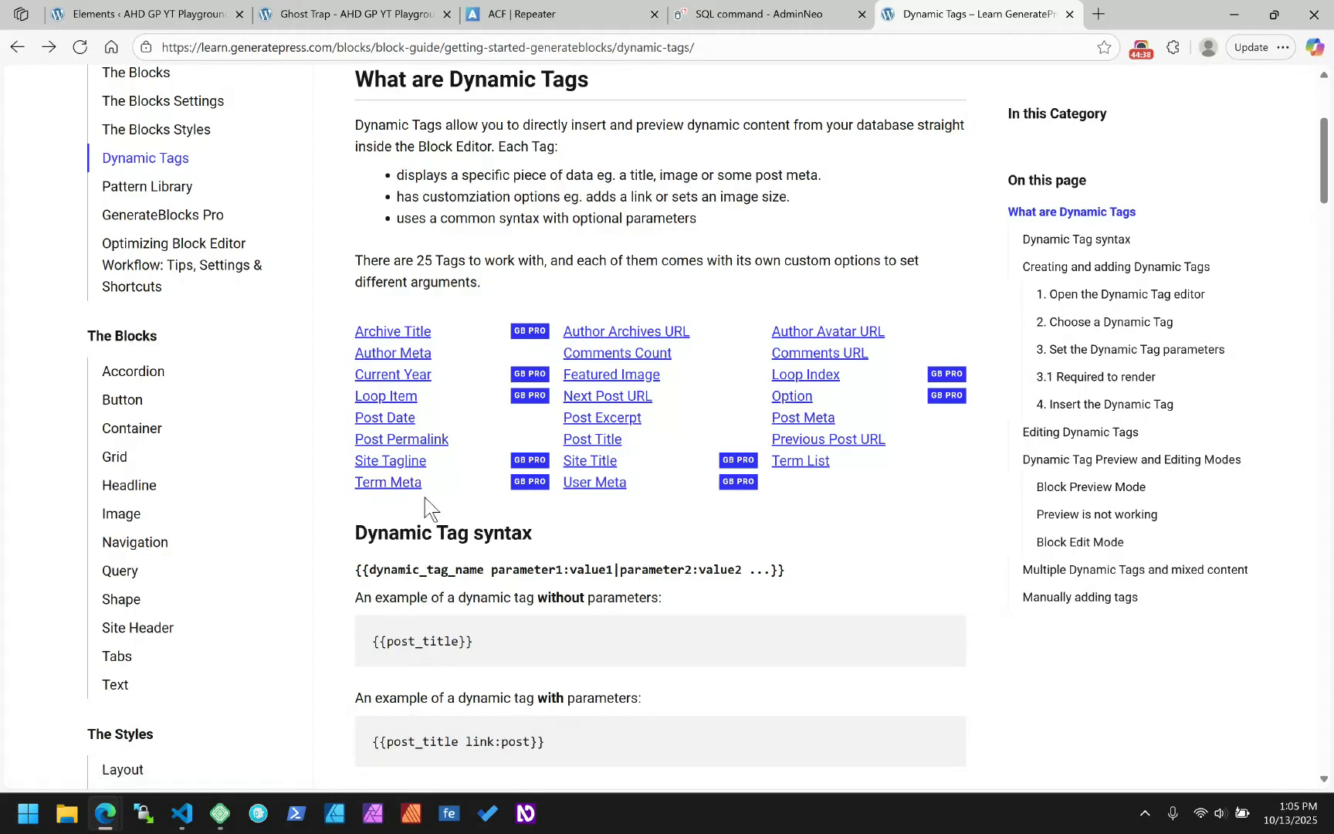
- Review the documentation pages of the Term Meta and Term List dynamic tags, including Term List's settings and parameters
left_click(384, 492)
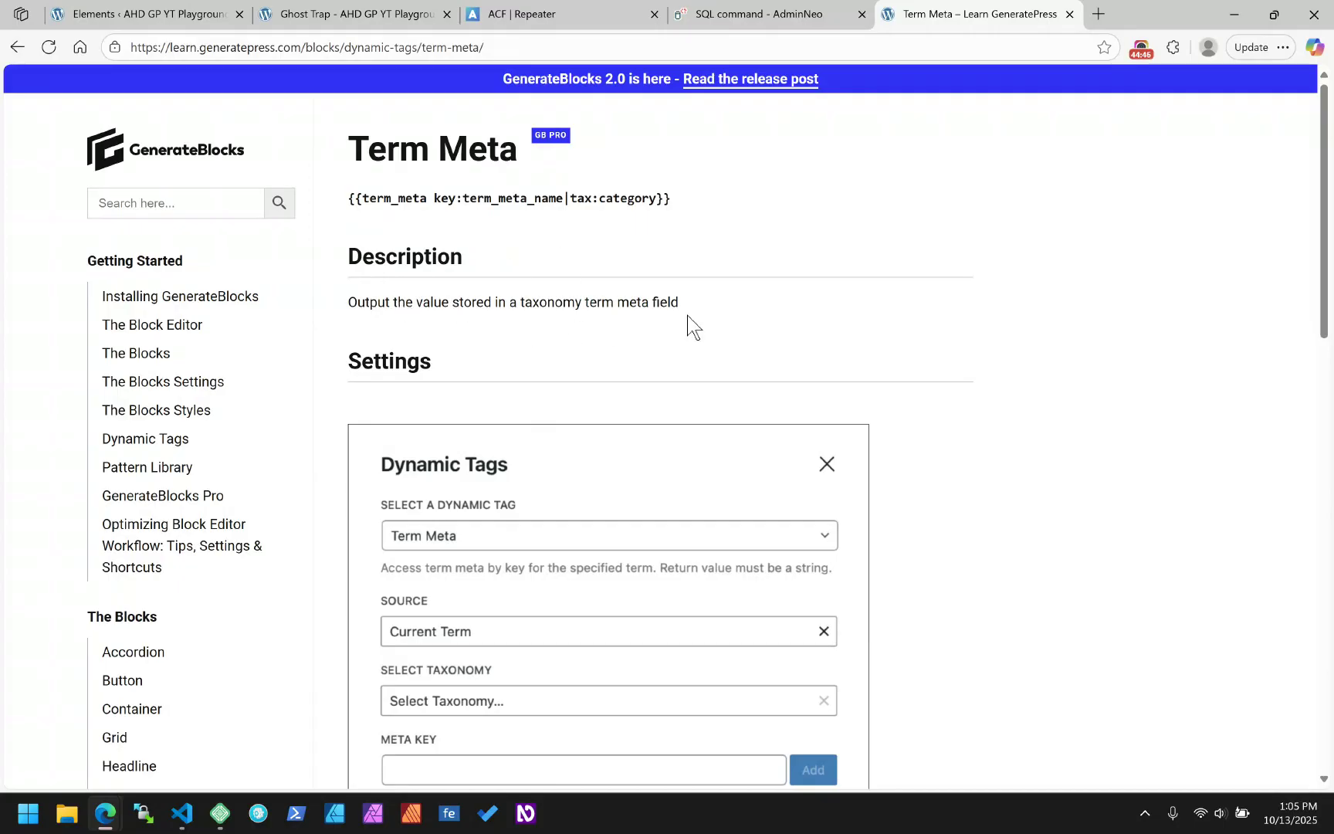
left_click(17, 48)
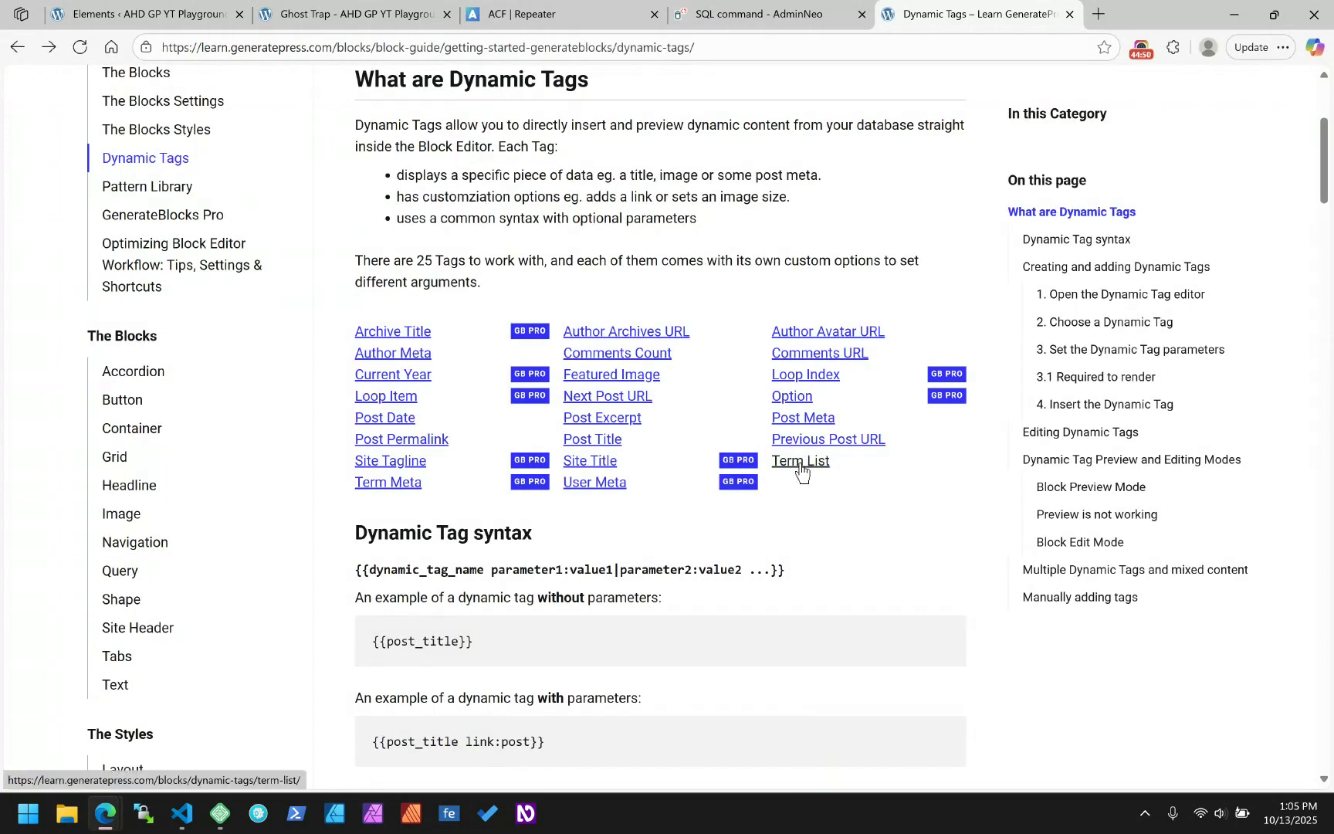
left_click(801, 463)
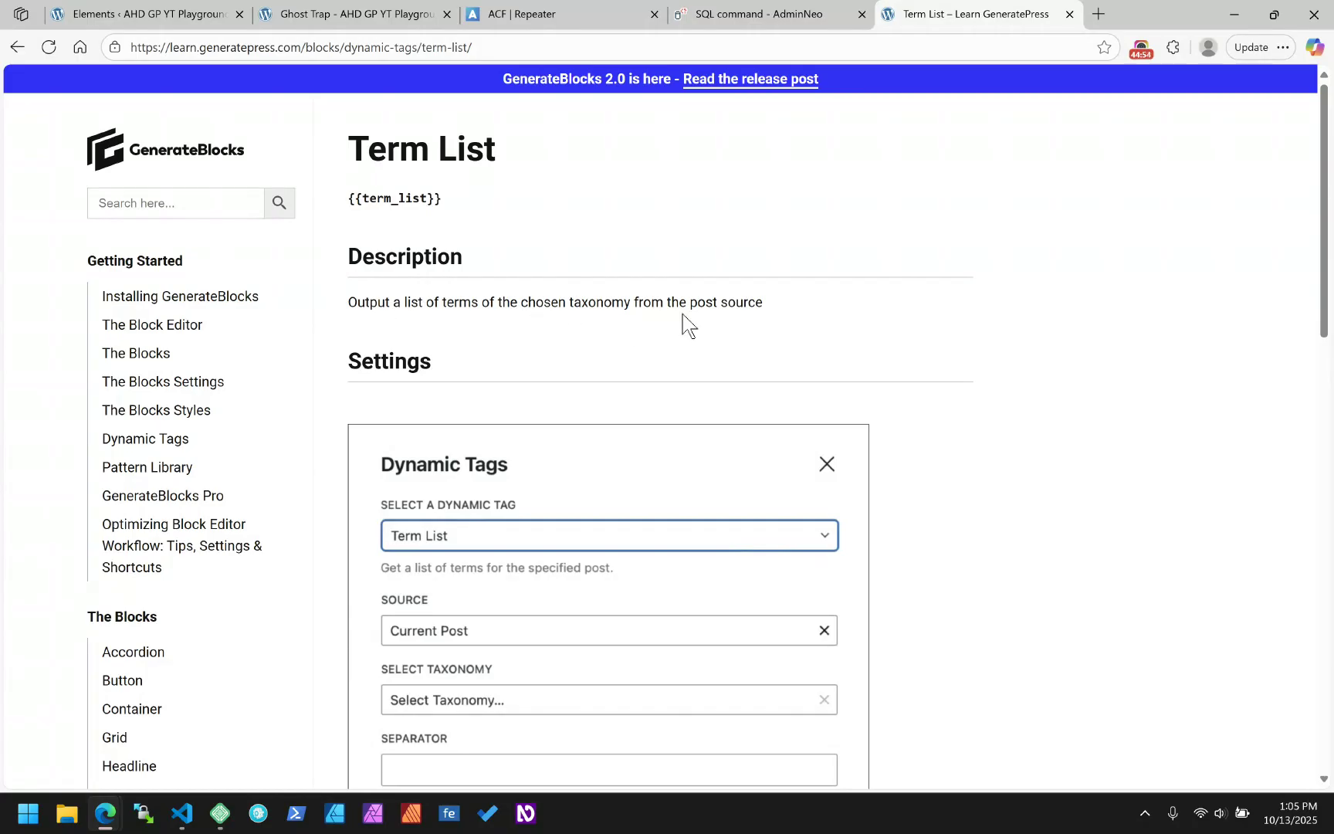
scroll(966, 398, "down", 10)
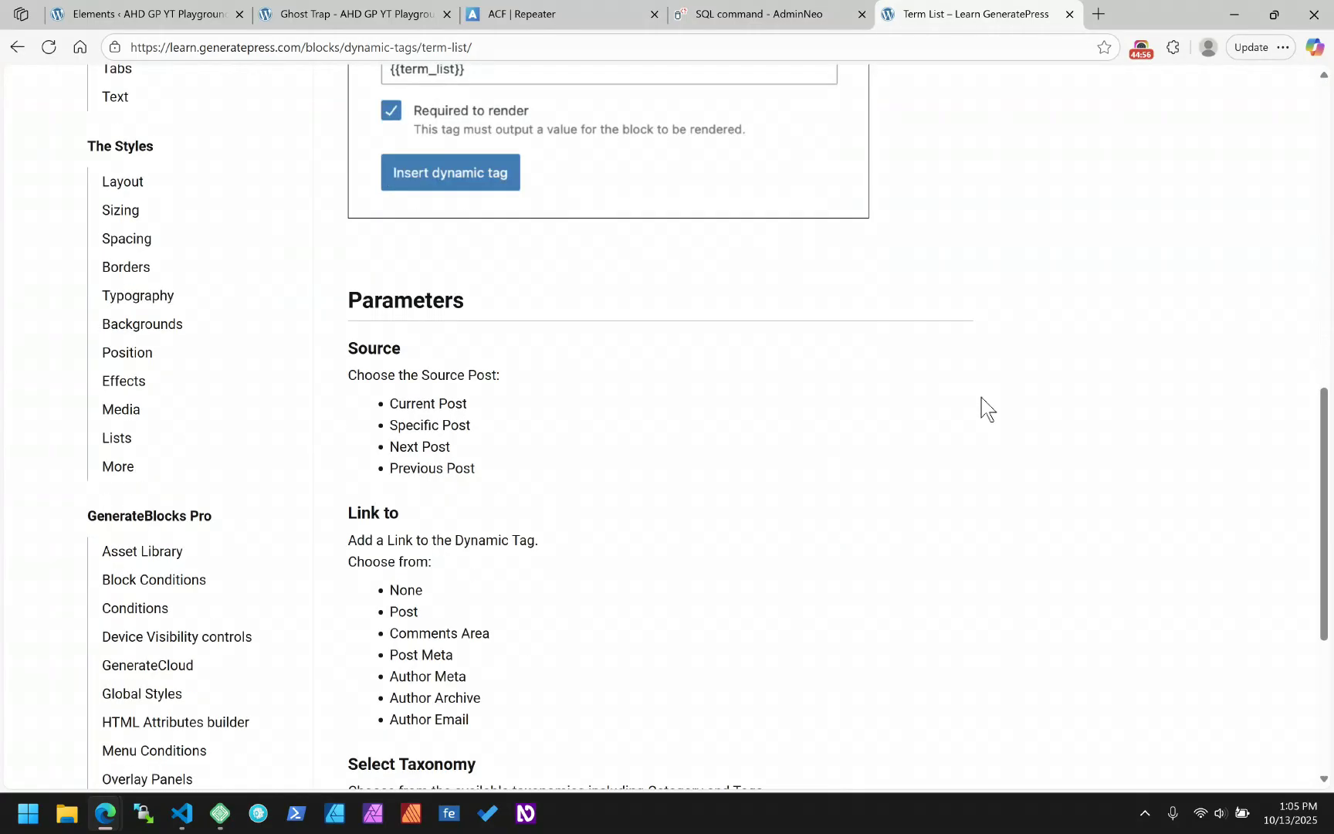
scroll(987, 407, "up", 5)
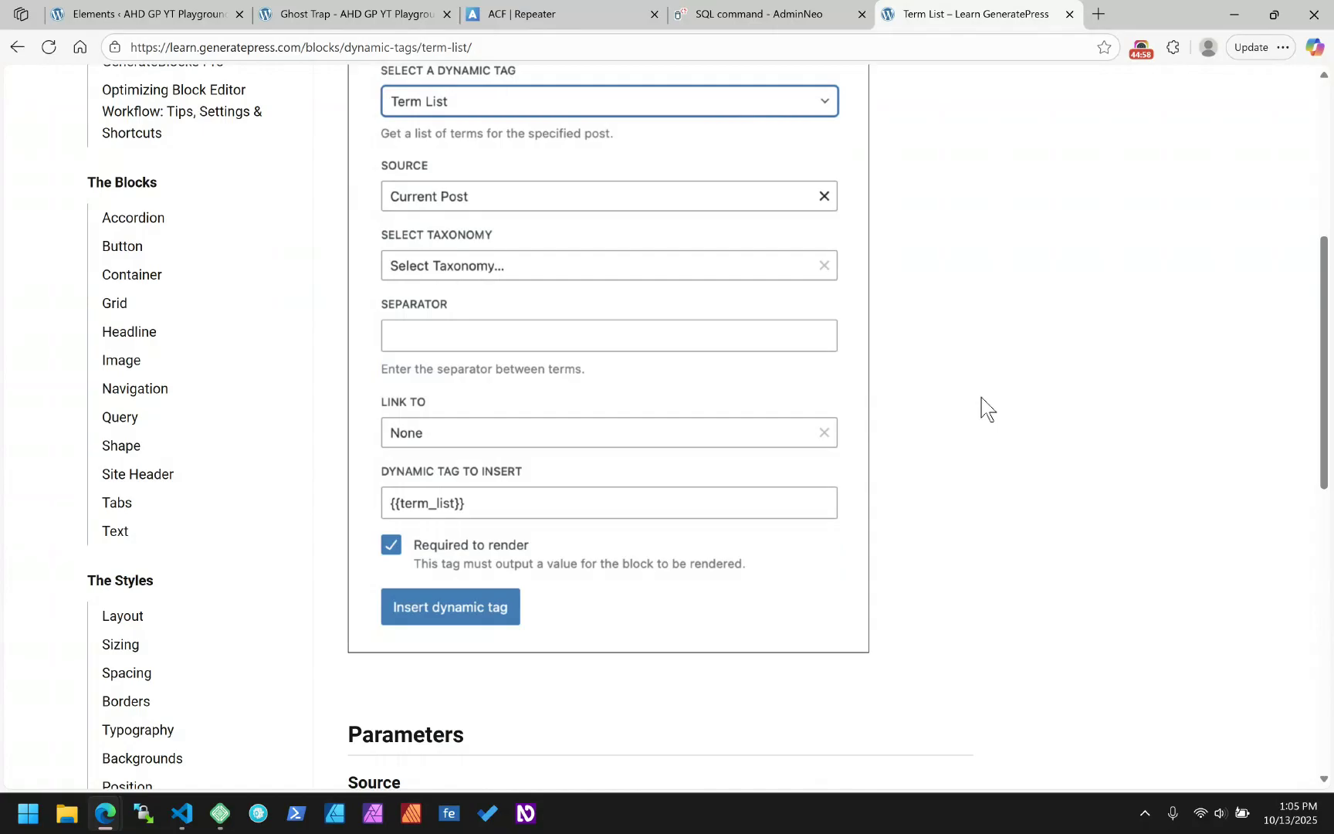
- Read the Term List tag's remaining parameters and examples, and return to the Dynamic Tags overview page
scroll(983, 408, "down", 10)
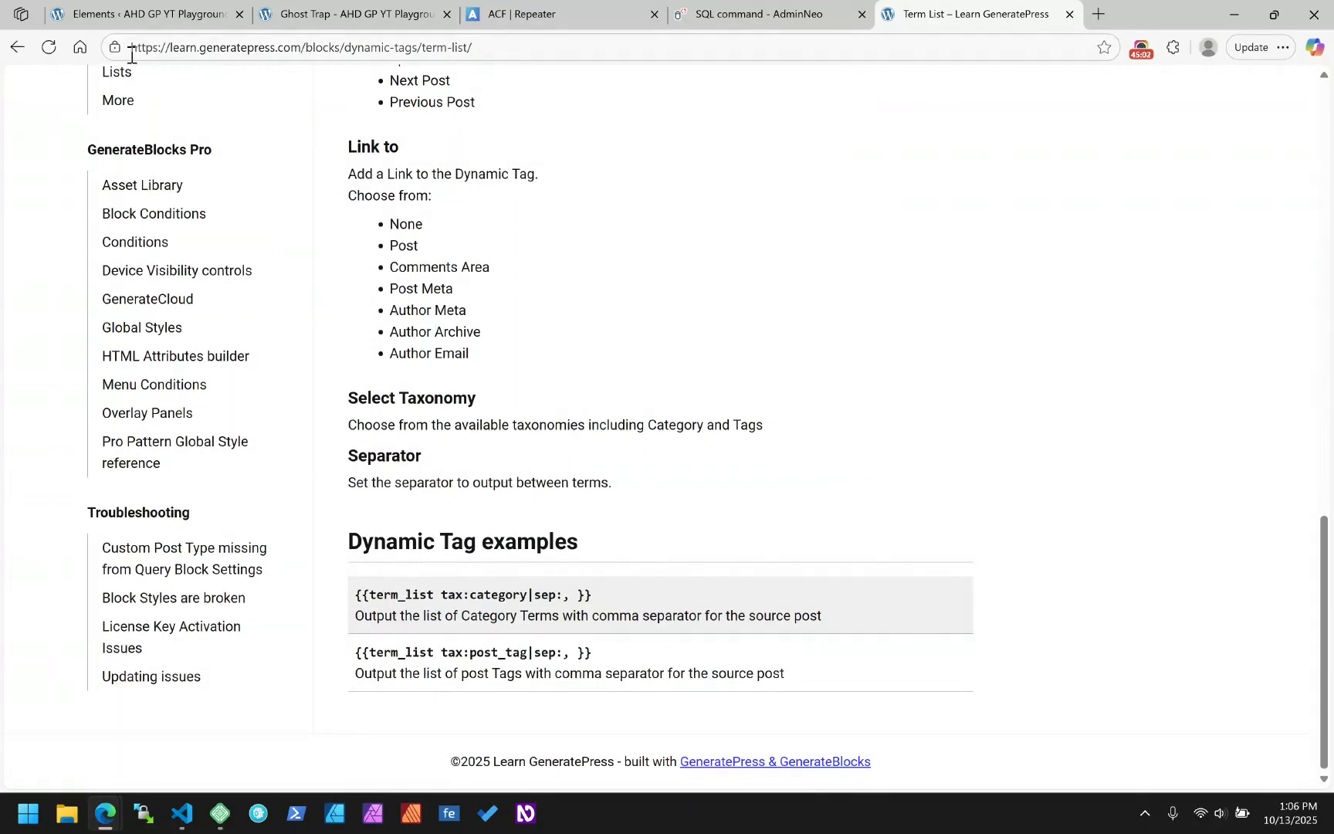
left_click(16, 48)
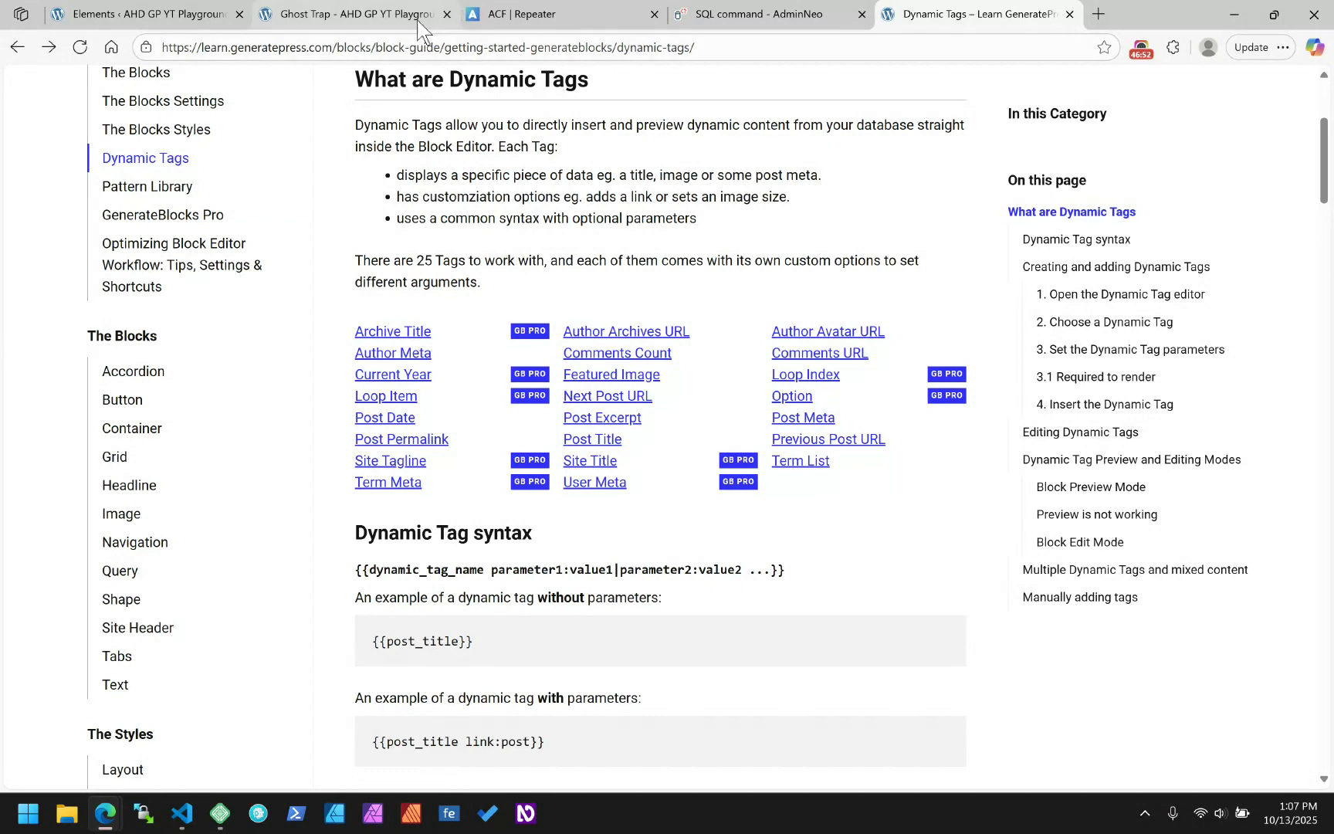
- Switch back to the WordPress Elements list and look over the site's template elements
left_click(374, 15)
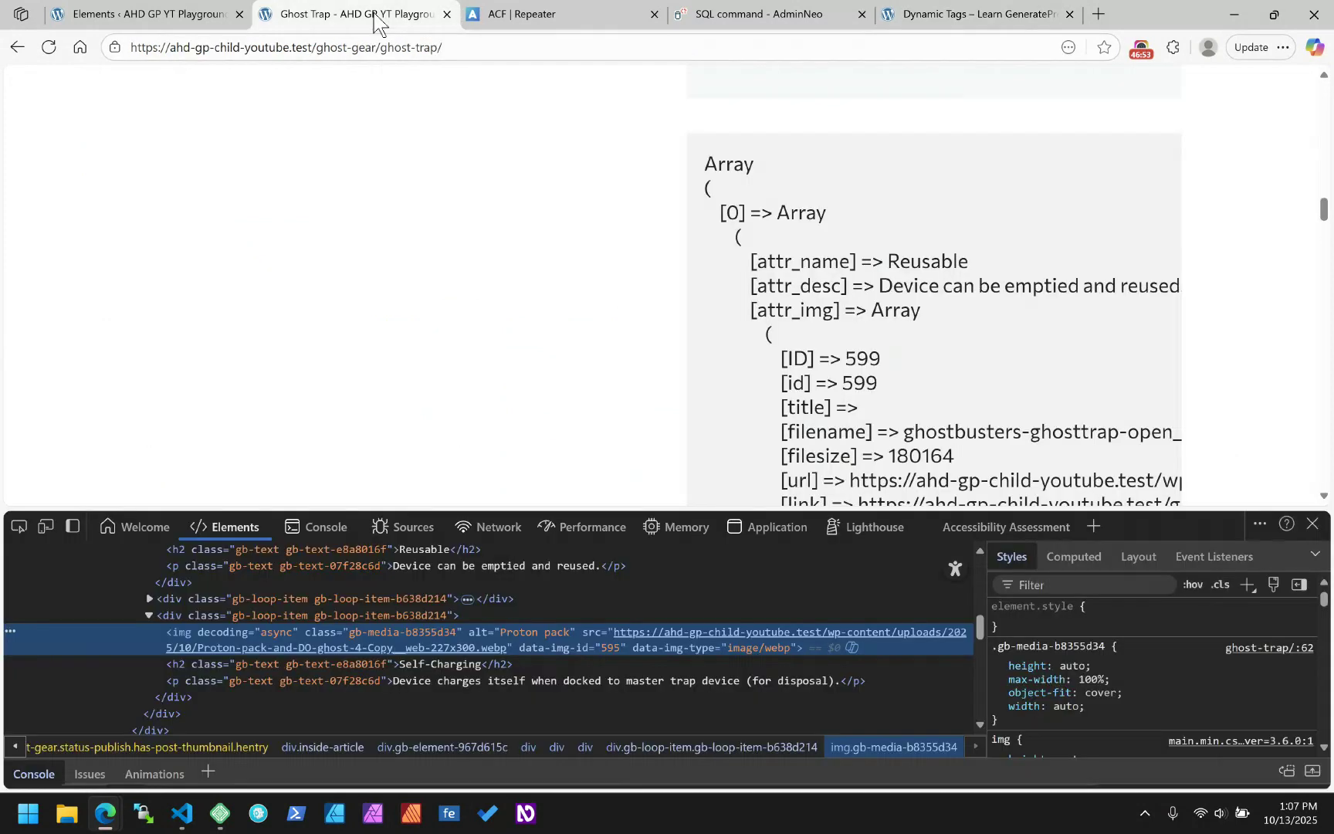
left_click(207, 14)
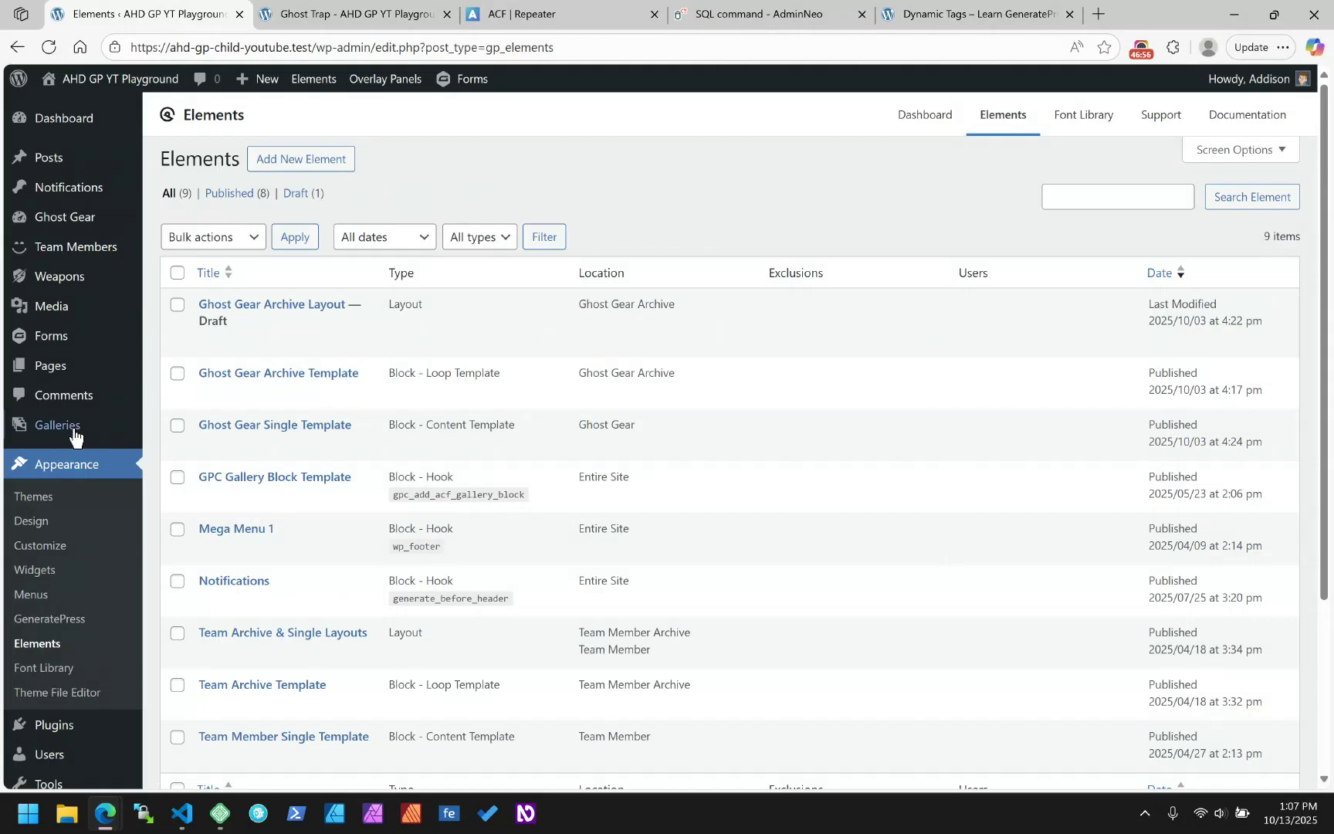
scroll(70, 453, "down", 3)
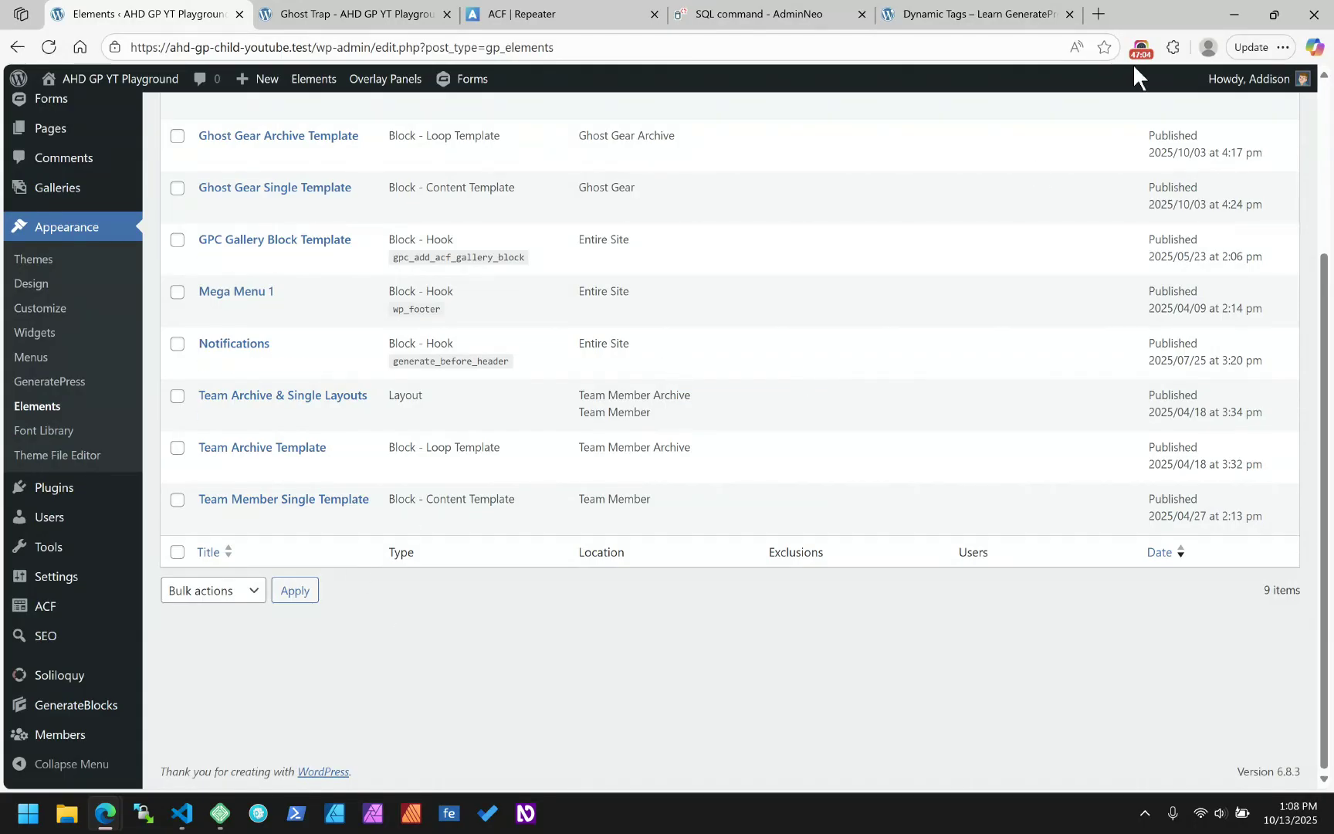
scroll(329, 622, "up", 3)
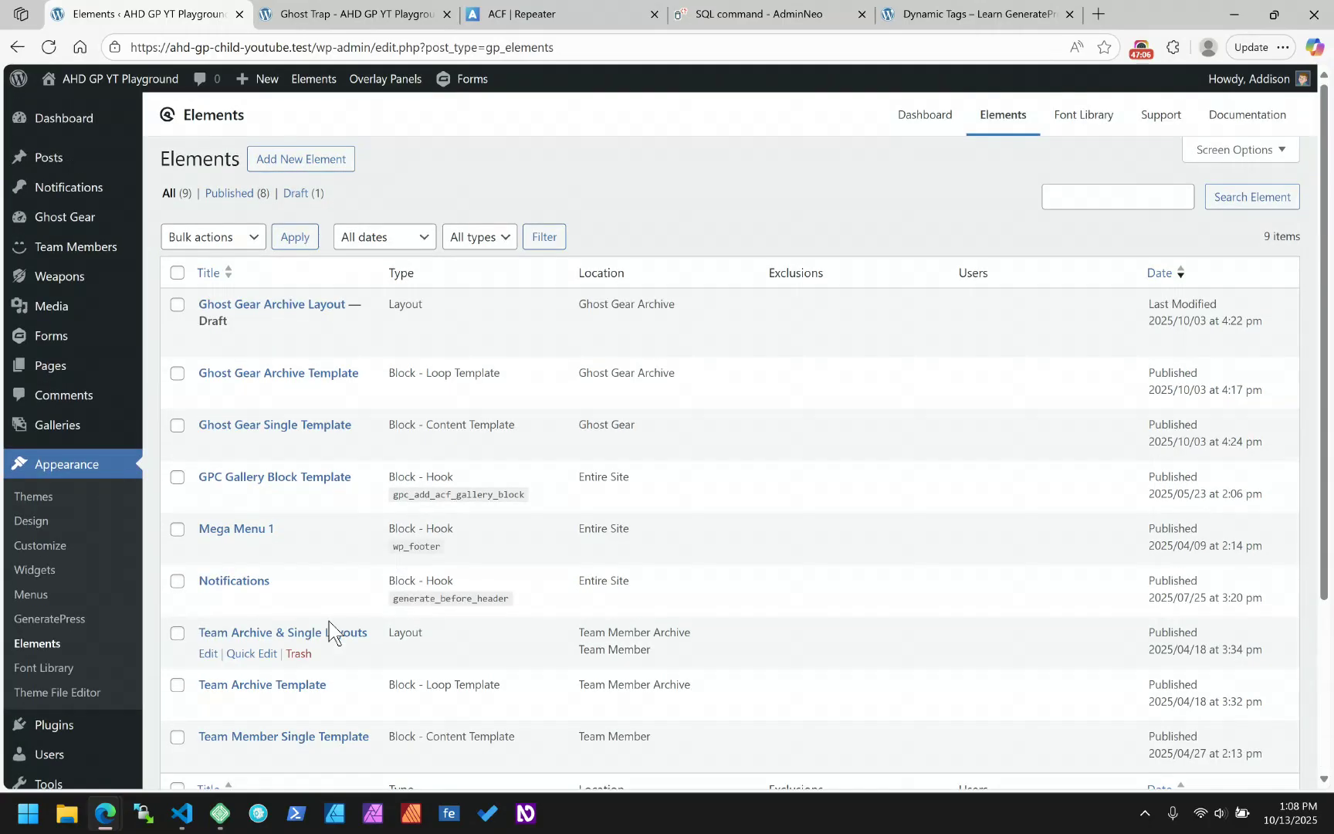
- Review the Ghost Trap page from its header down through the attribute cards and the array output
left_click(351, 14)
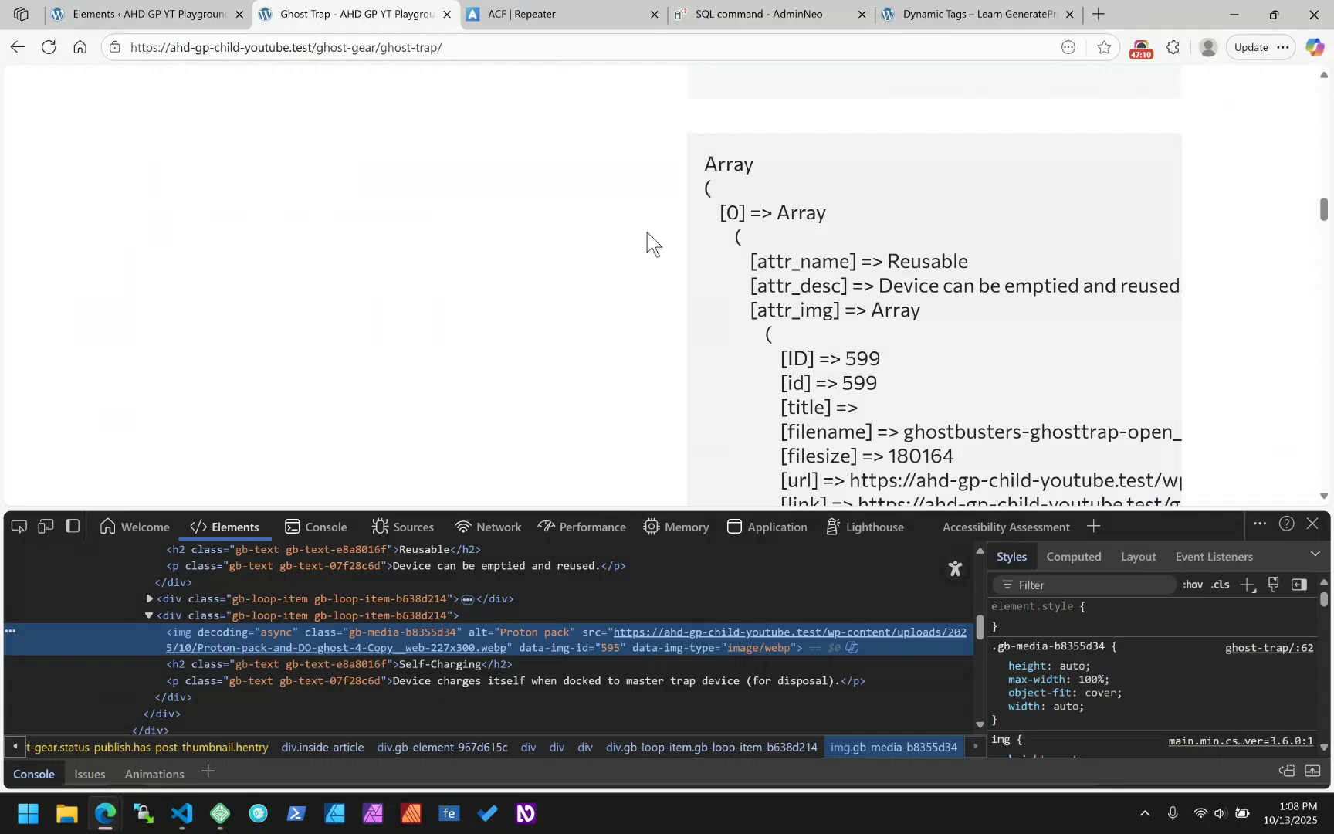
scroll(647, 244, "down", 8)
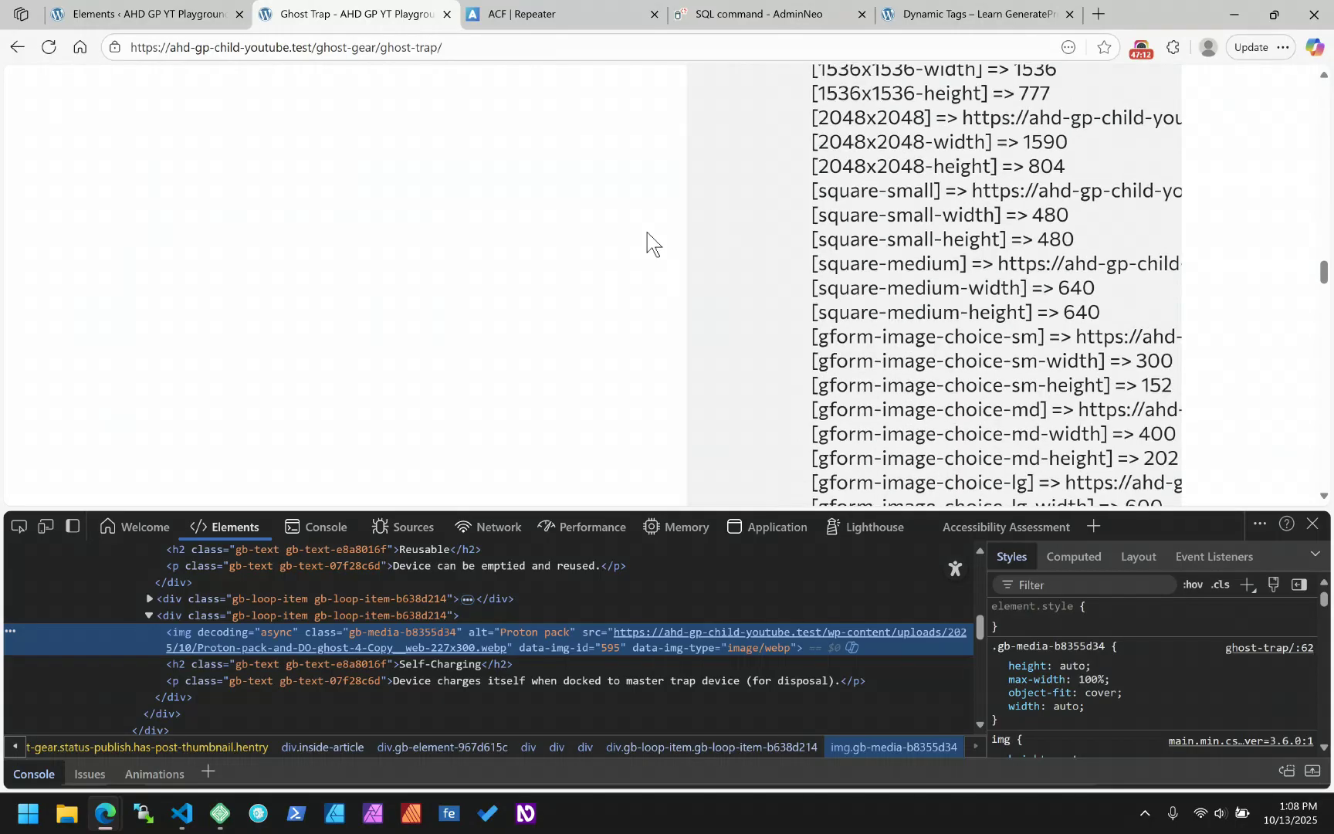
scroll(647, 244, "up", 6)
scroll(648, 244, "up", 15)
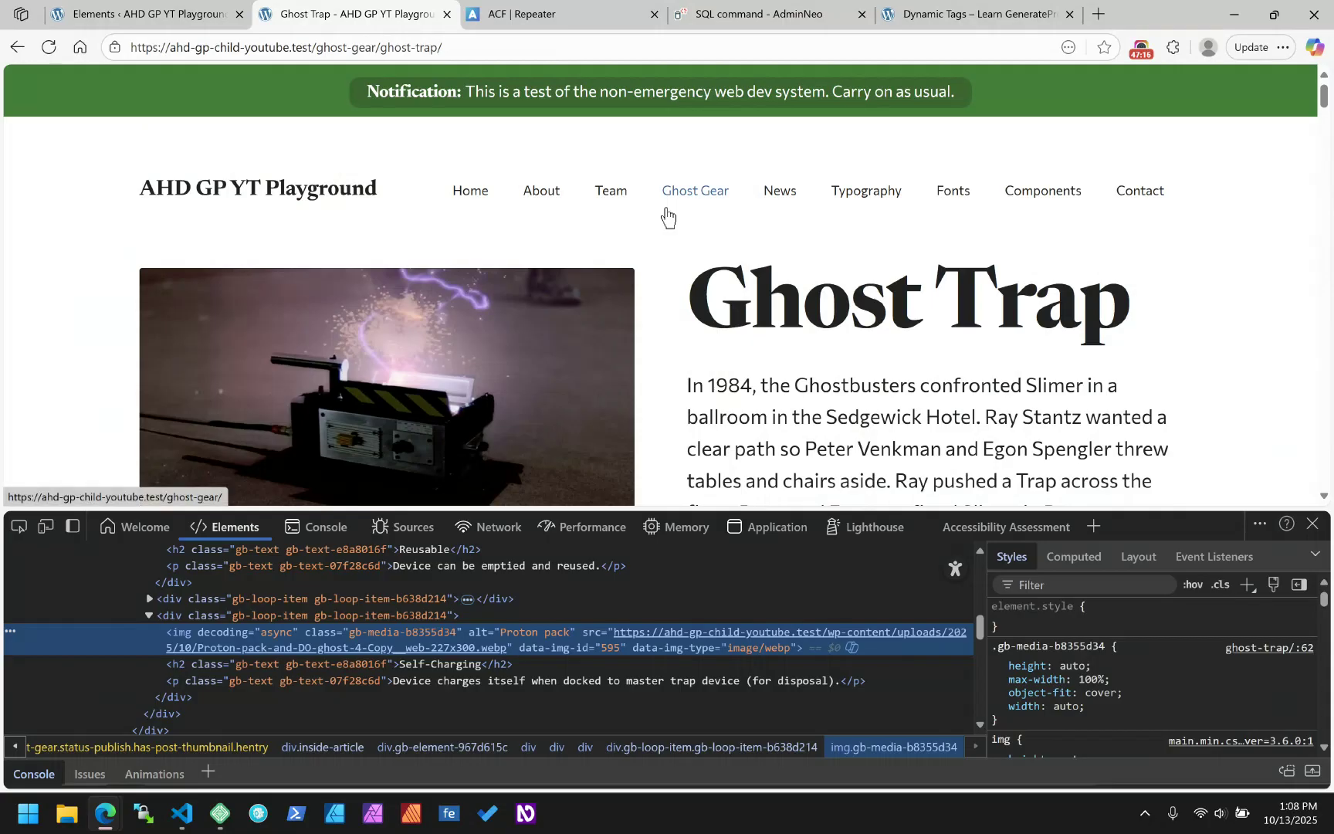
scroll(667, 216, "down", 10)
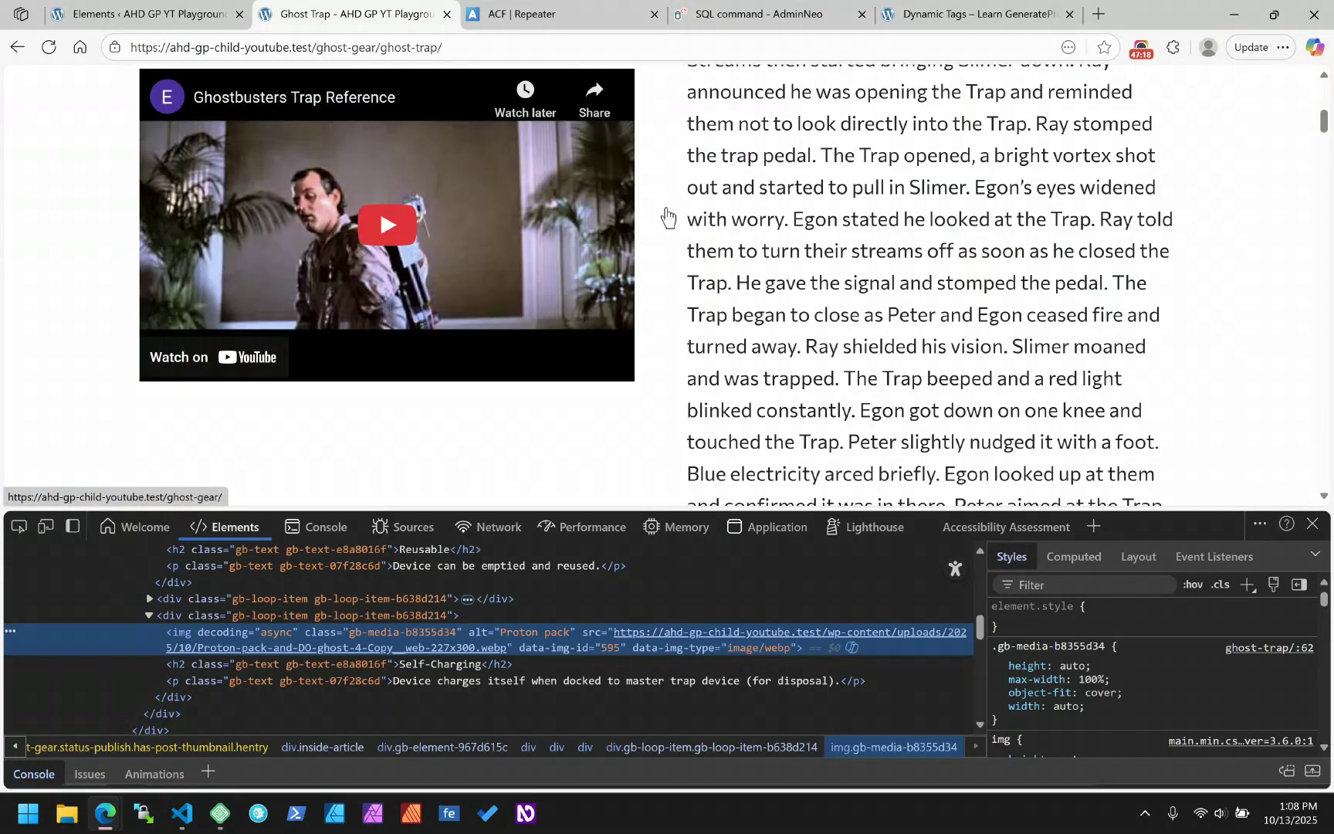
scroll(668, 217, "down", 5)
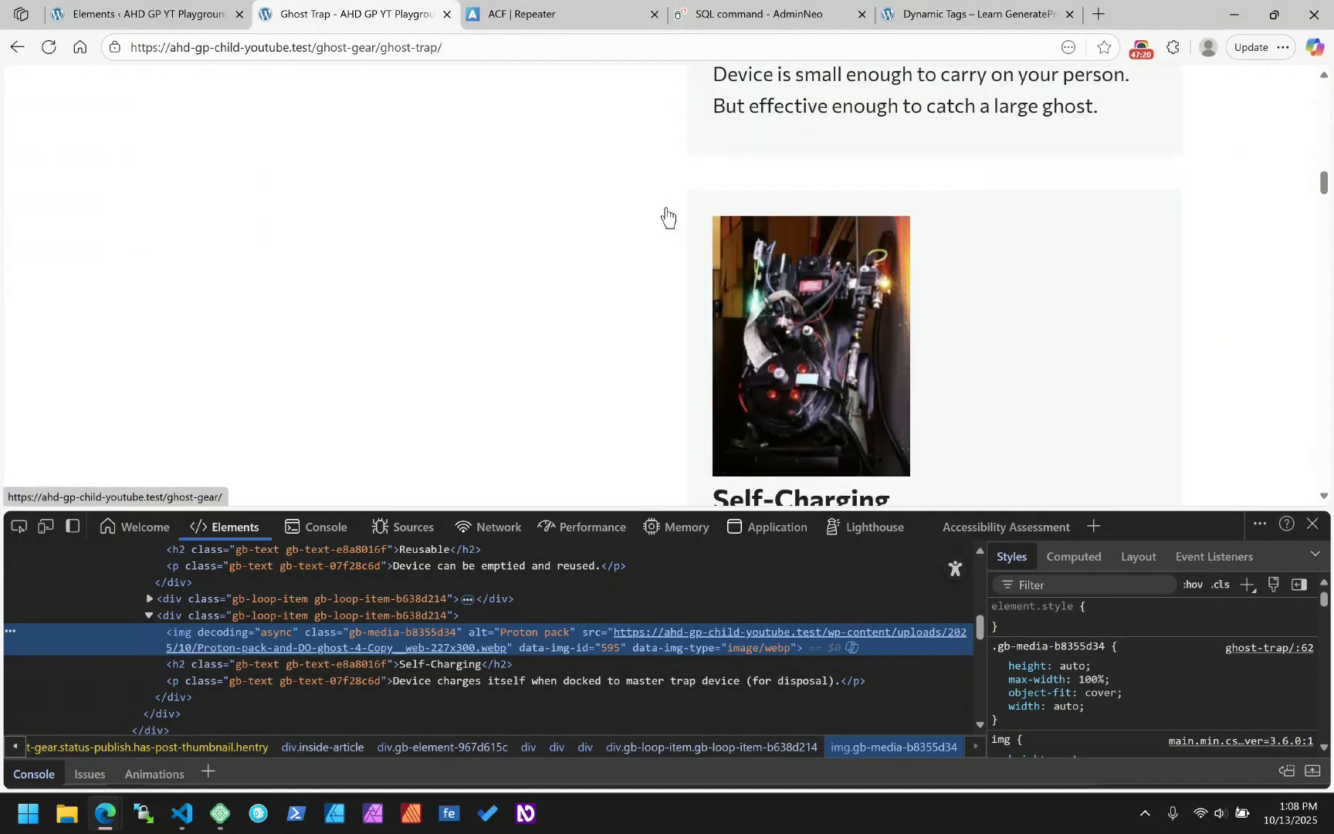
scroll(668, 218, "up", 10)
scroll(668, 217, "up", 5)
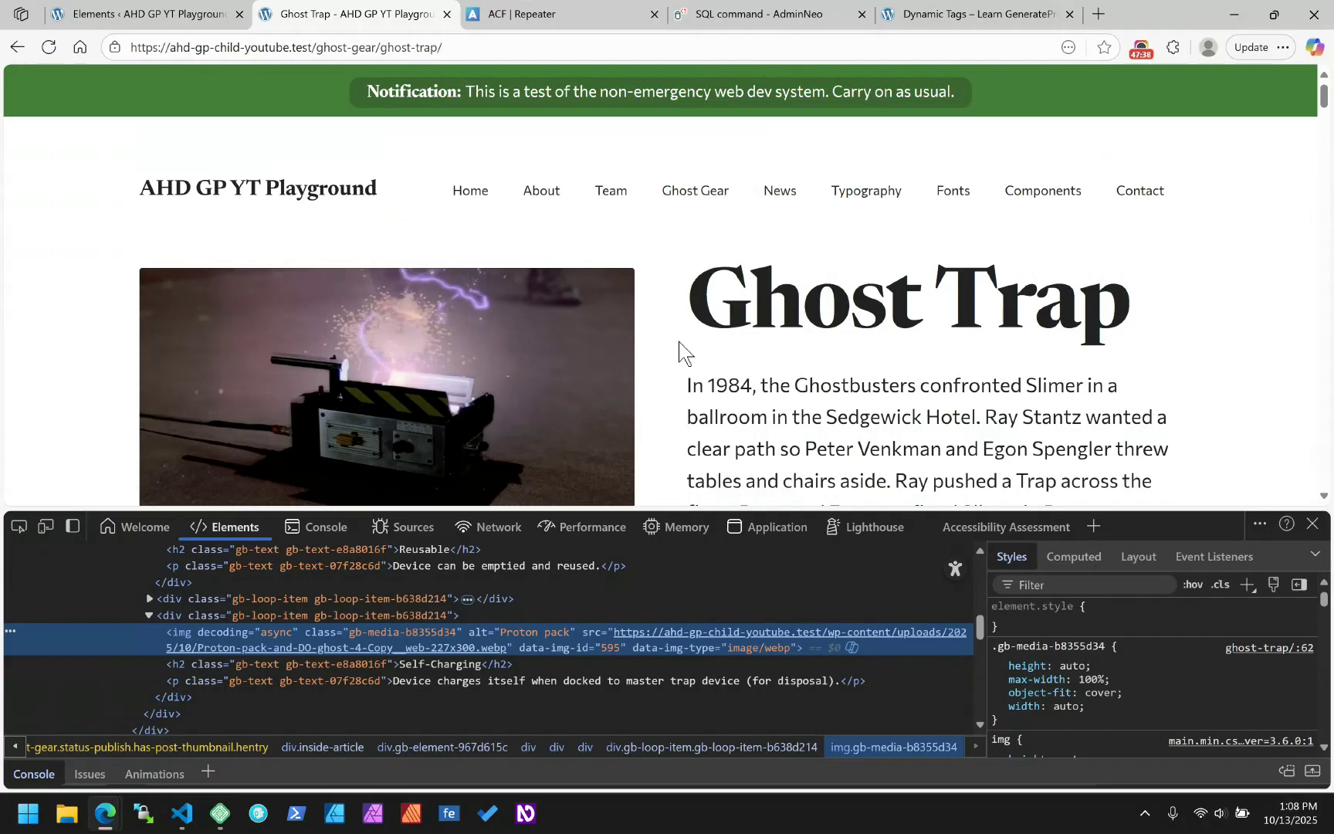
- Close the developer tools and examine the Ghost Trap attribute cards alongside the printed repeater array, including the nested attr_img data
left_click(1316, 531)
scroll(792, 378, "down", 8)
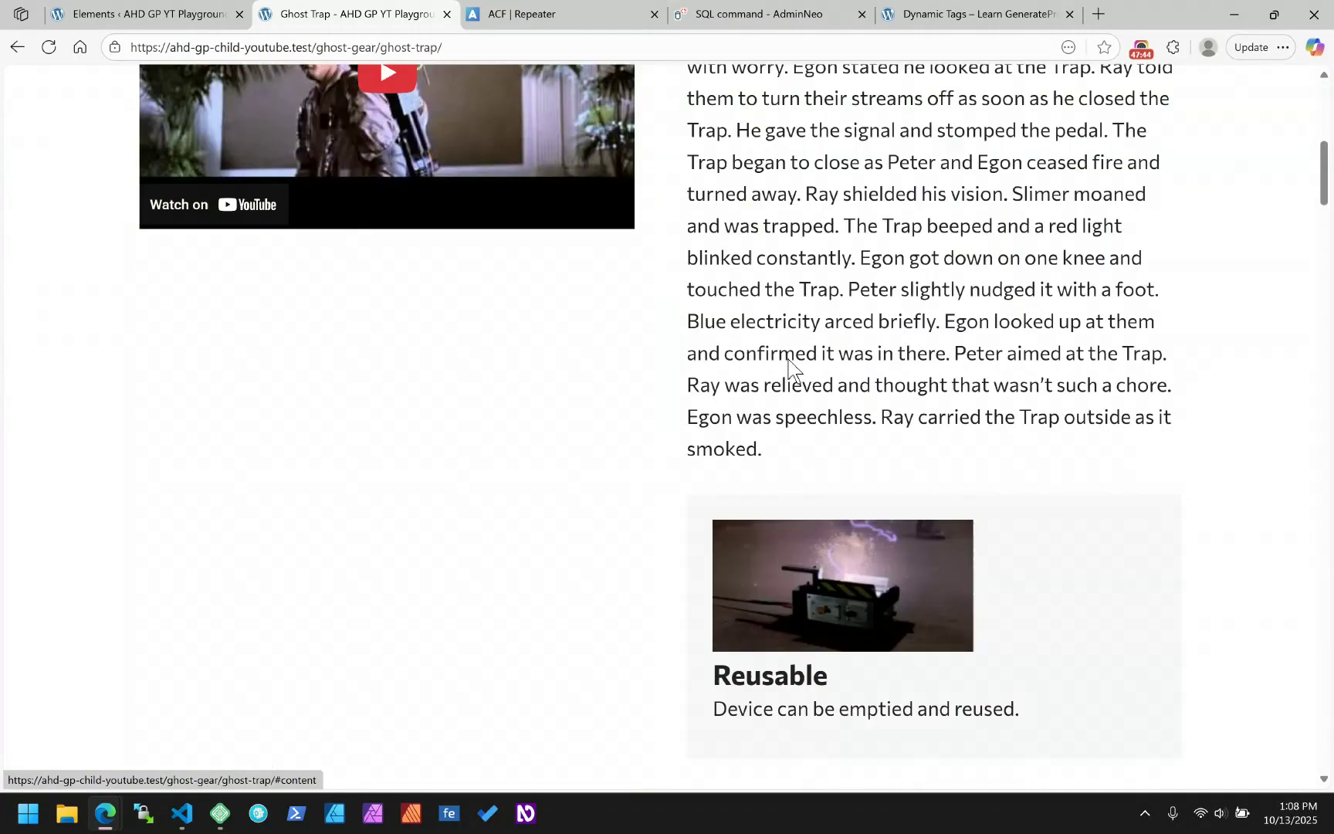
scroll(1029, 333, "down", 10)
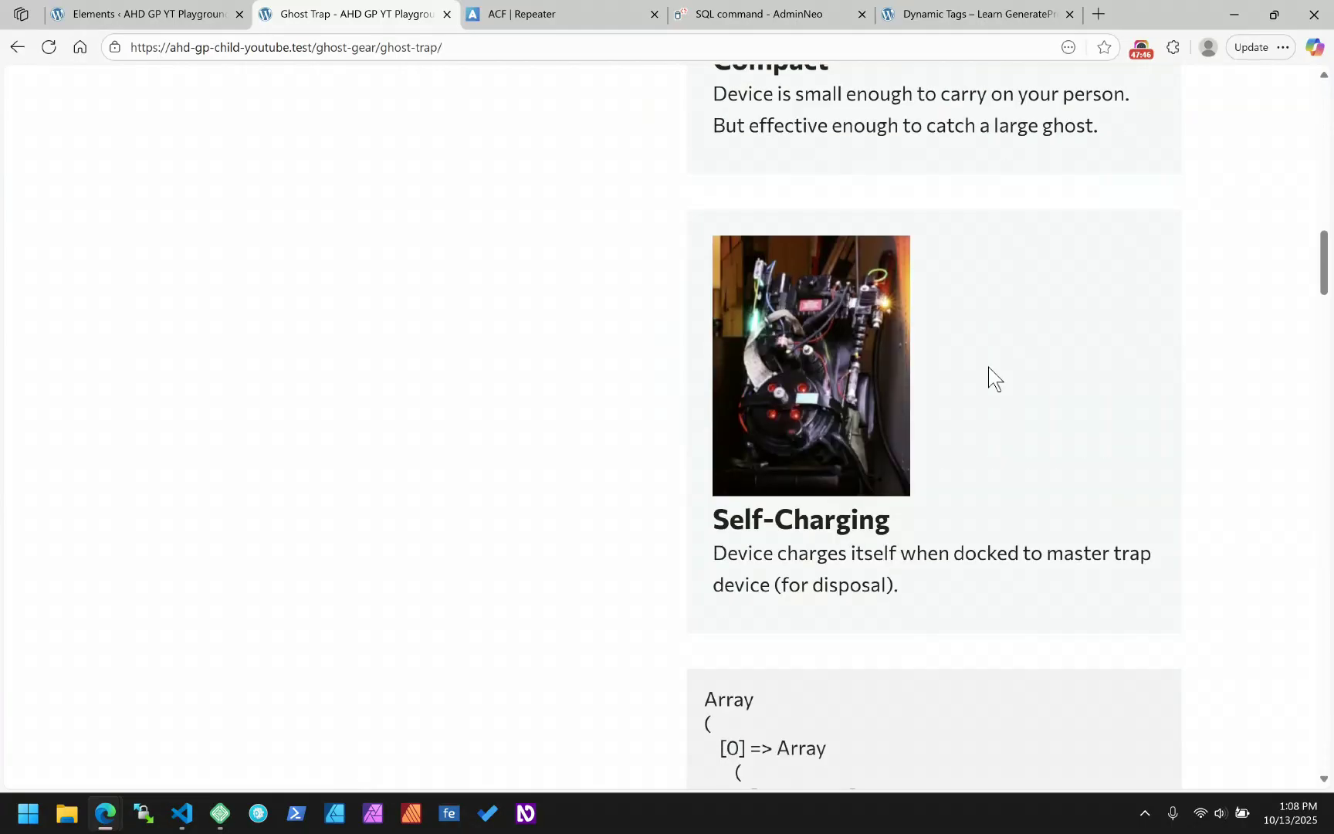
scroll(995, 379, "down", 3)
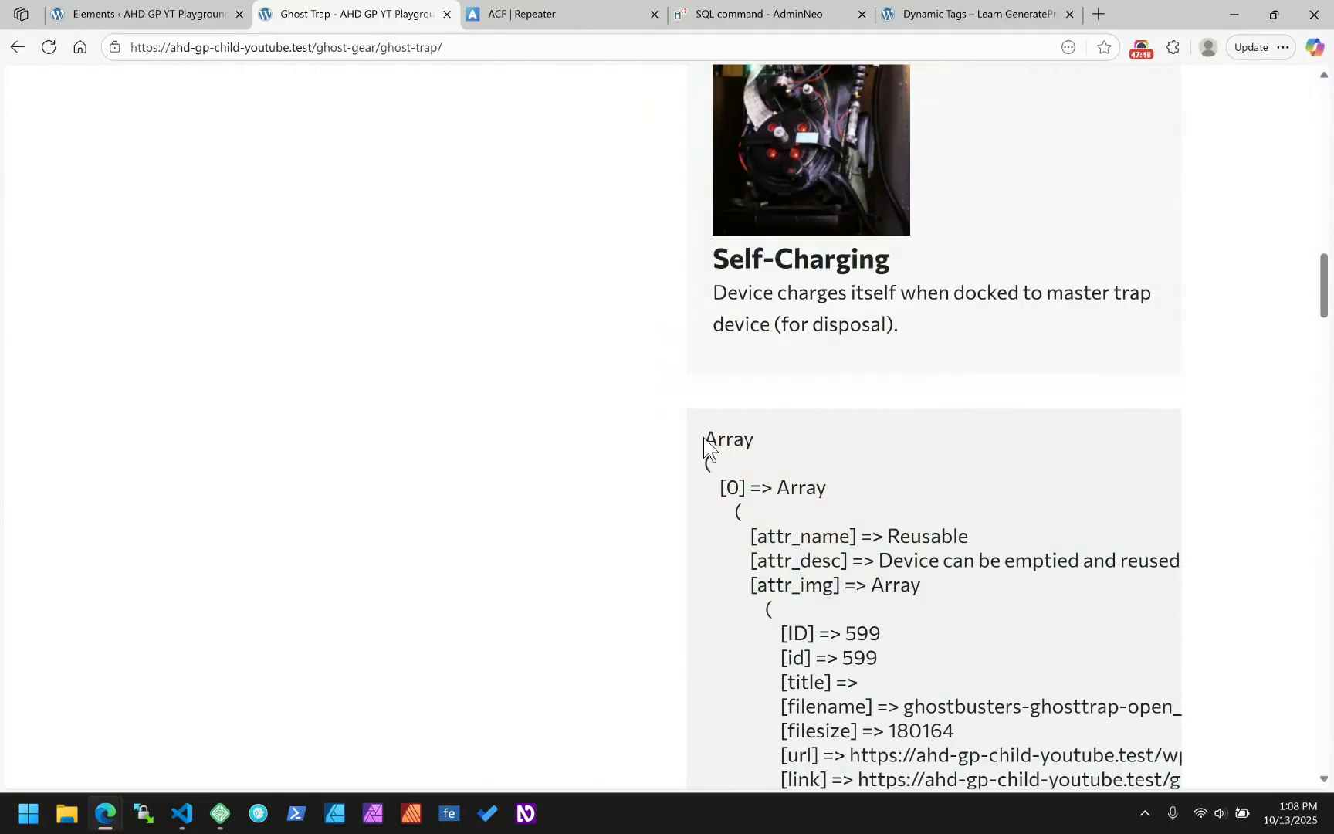
left_click_drag(704, 437, 813, 657)
scroll(959, 607, "down", 4)
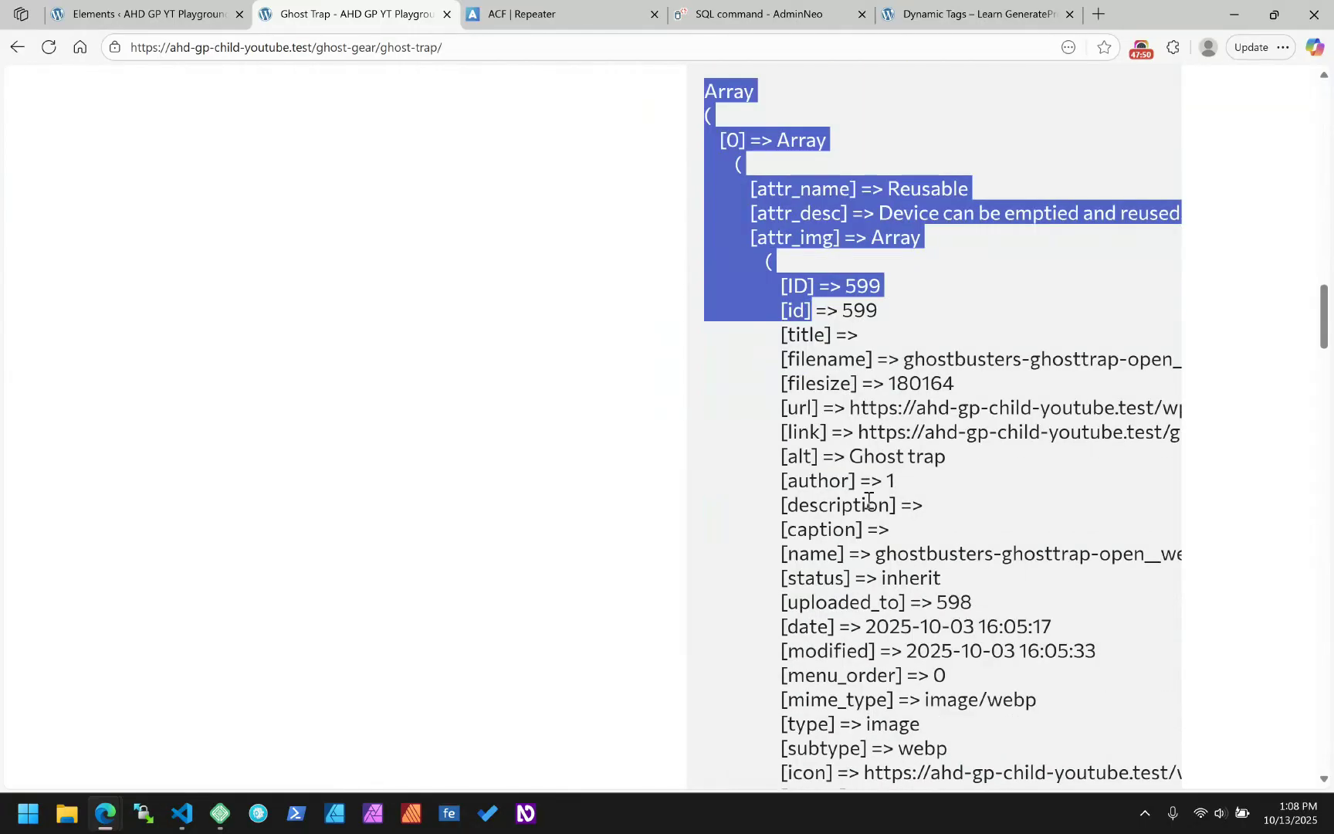
scroll(976, 525, "up", 4)
scroll(968, 536, "down", 3)
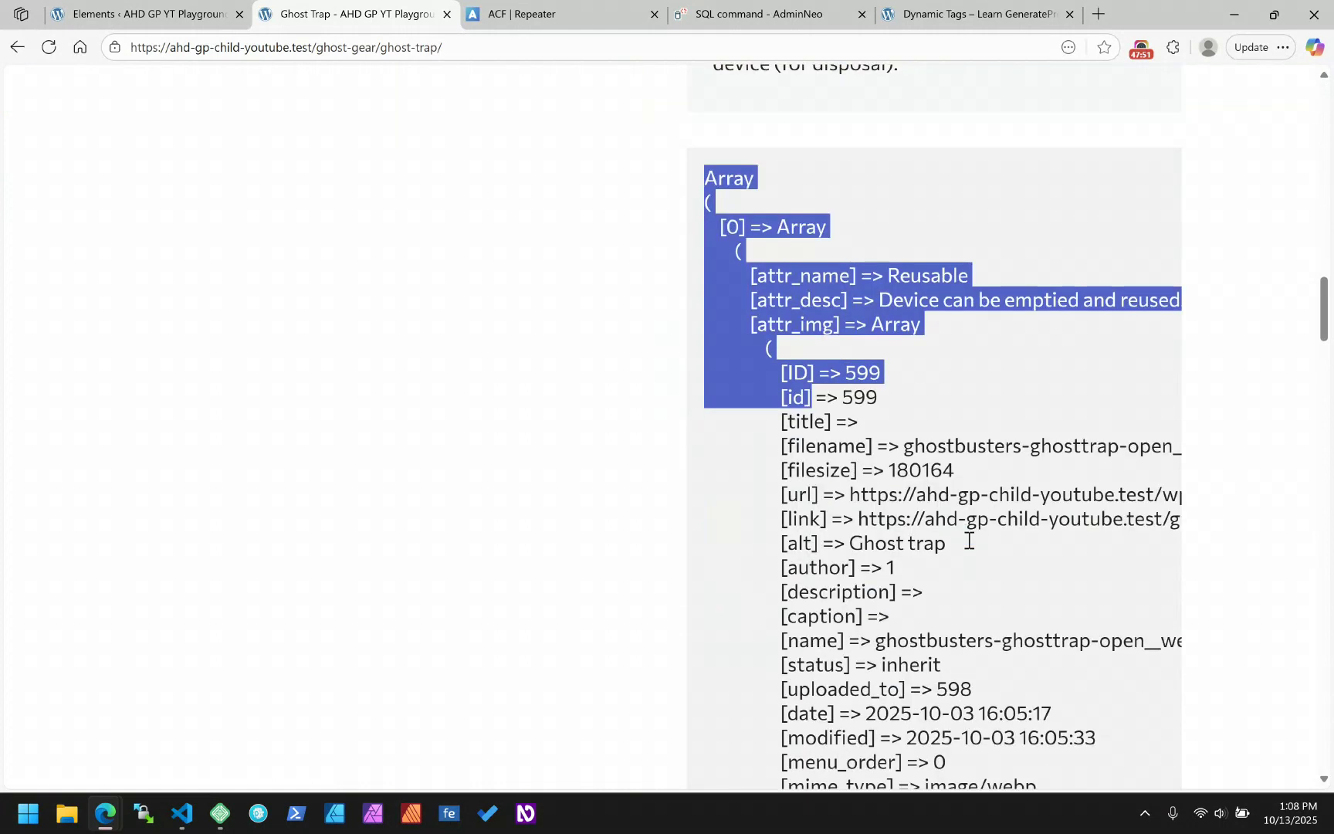
left_click(889, 291)
scroll(1048, 369, "up", 15)
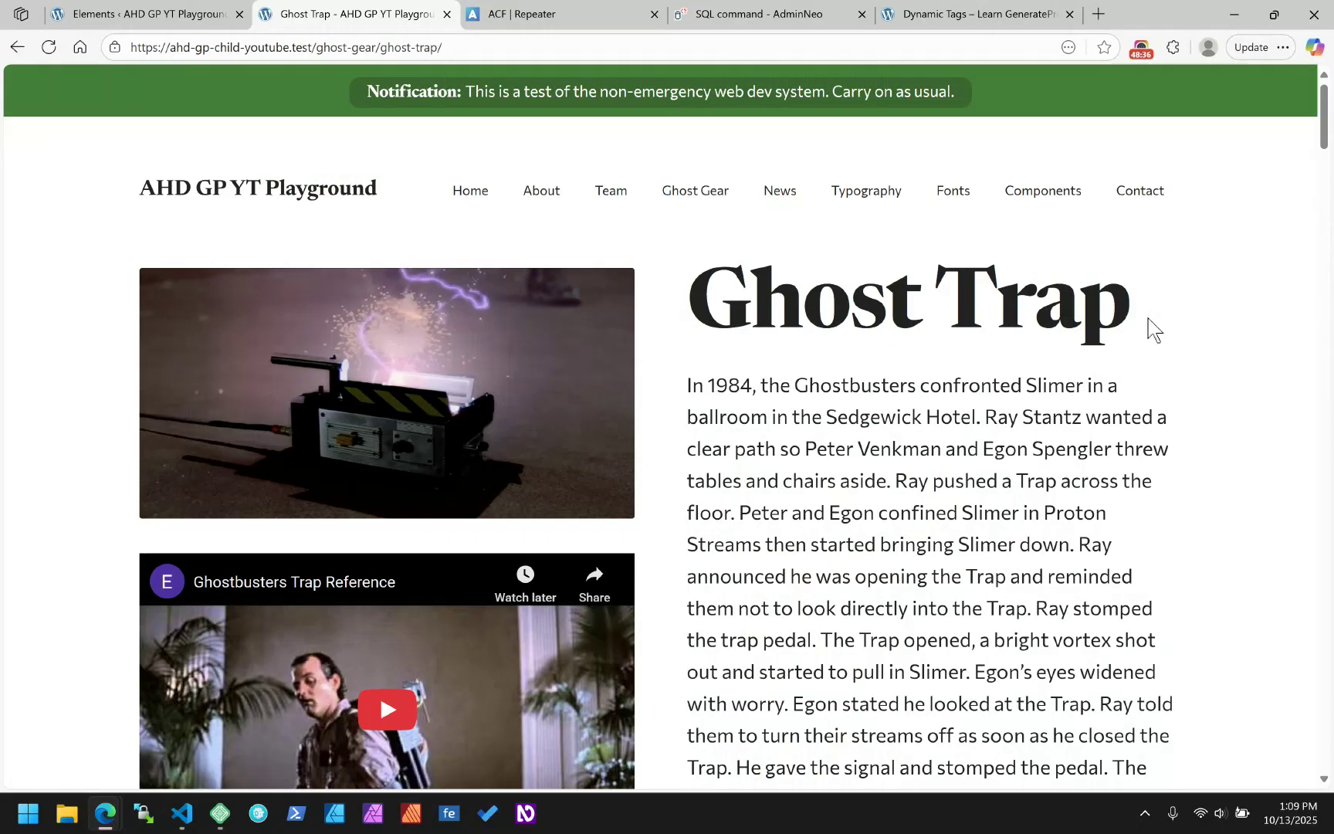
- Go to the Team archive, open the Luke Skywalker bio and review its Weapon Proficiencies and Gallery sections
left_click(616, 210)
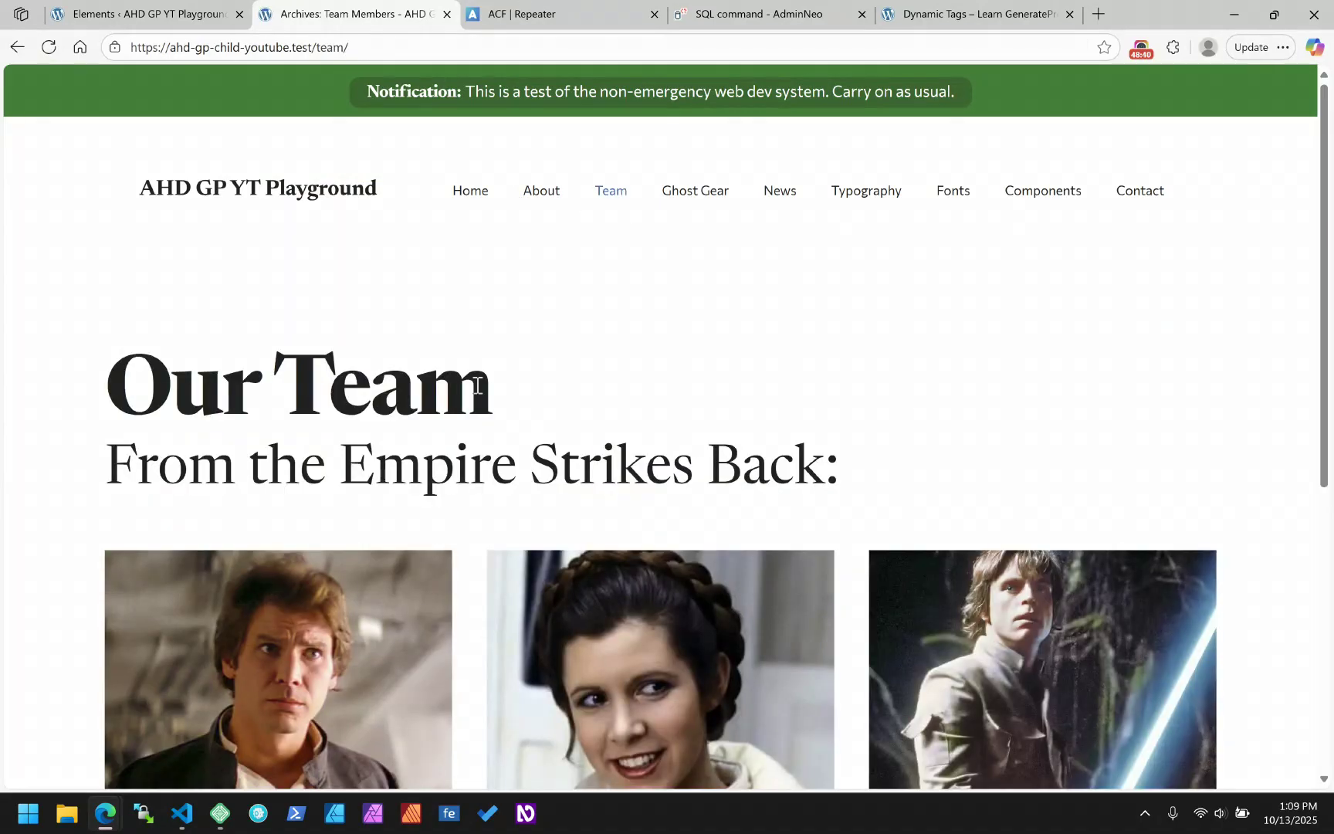
scroll(464, 379, "down", 5)
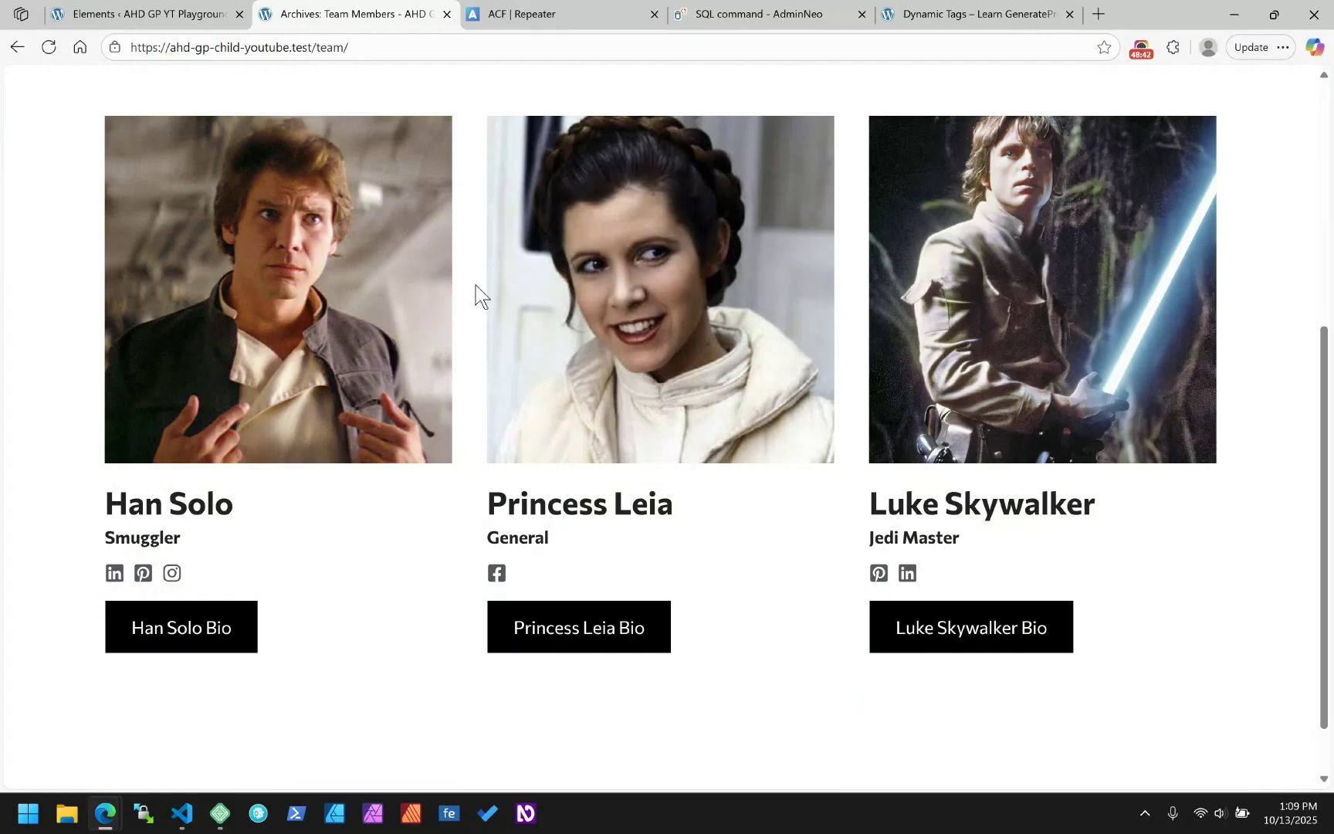
left_click(962, 636)
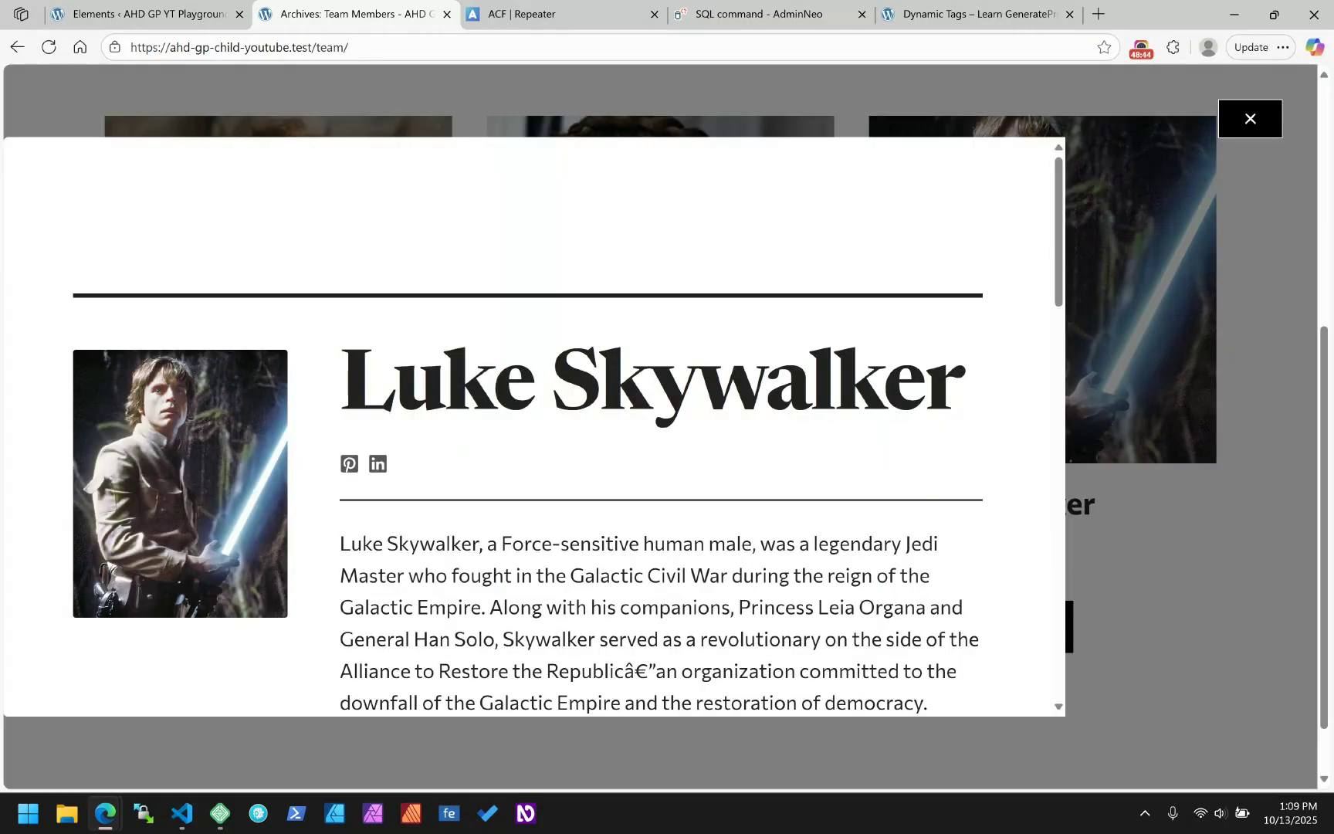
scroll(780, 236, "down", 15)
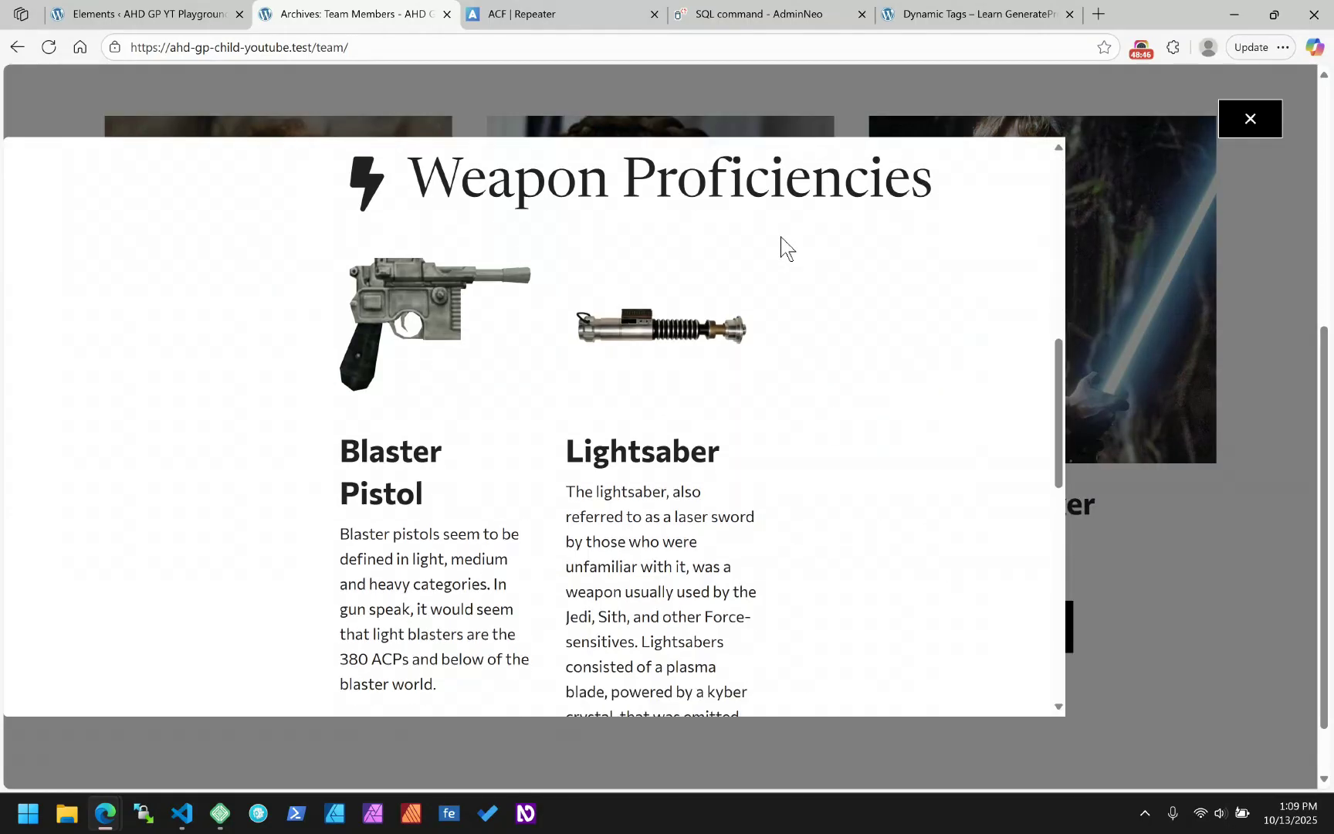
scroll(781, 236, "up", 8)
scroll(762, 268, "up", 4)
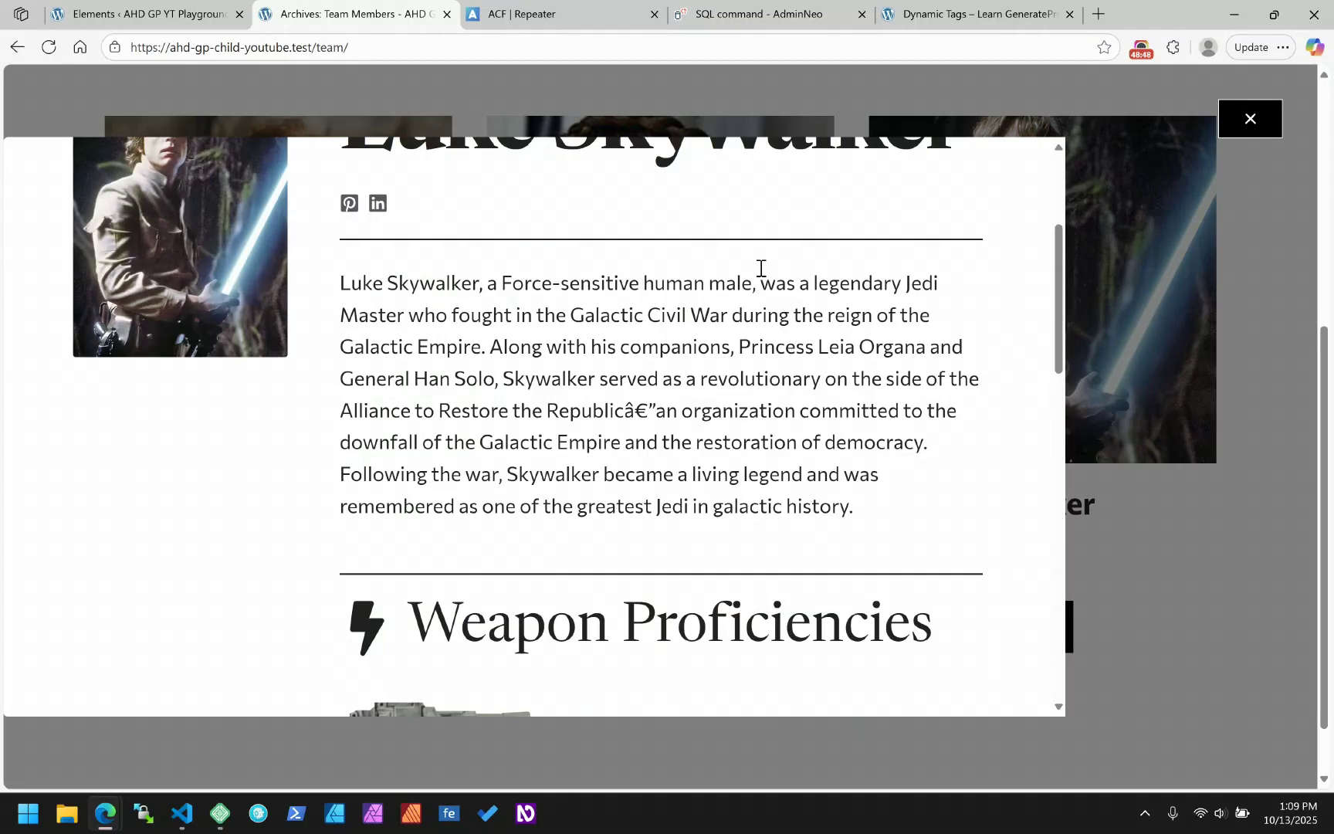
scroll(750, 282, "down", 4)
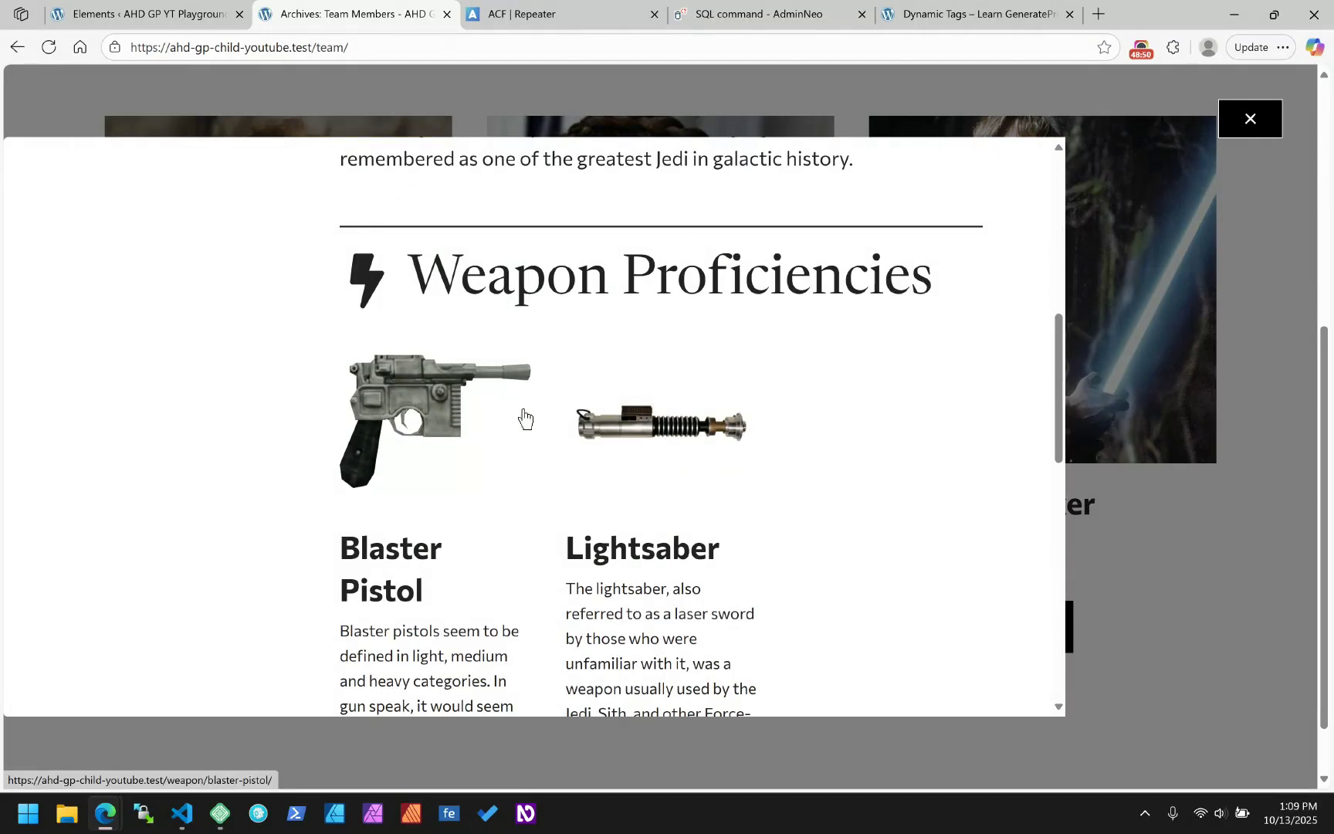
scroll(684, 434, "down", 8)
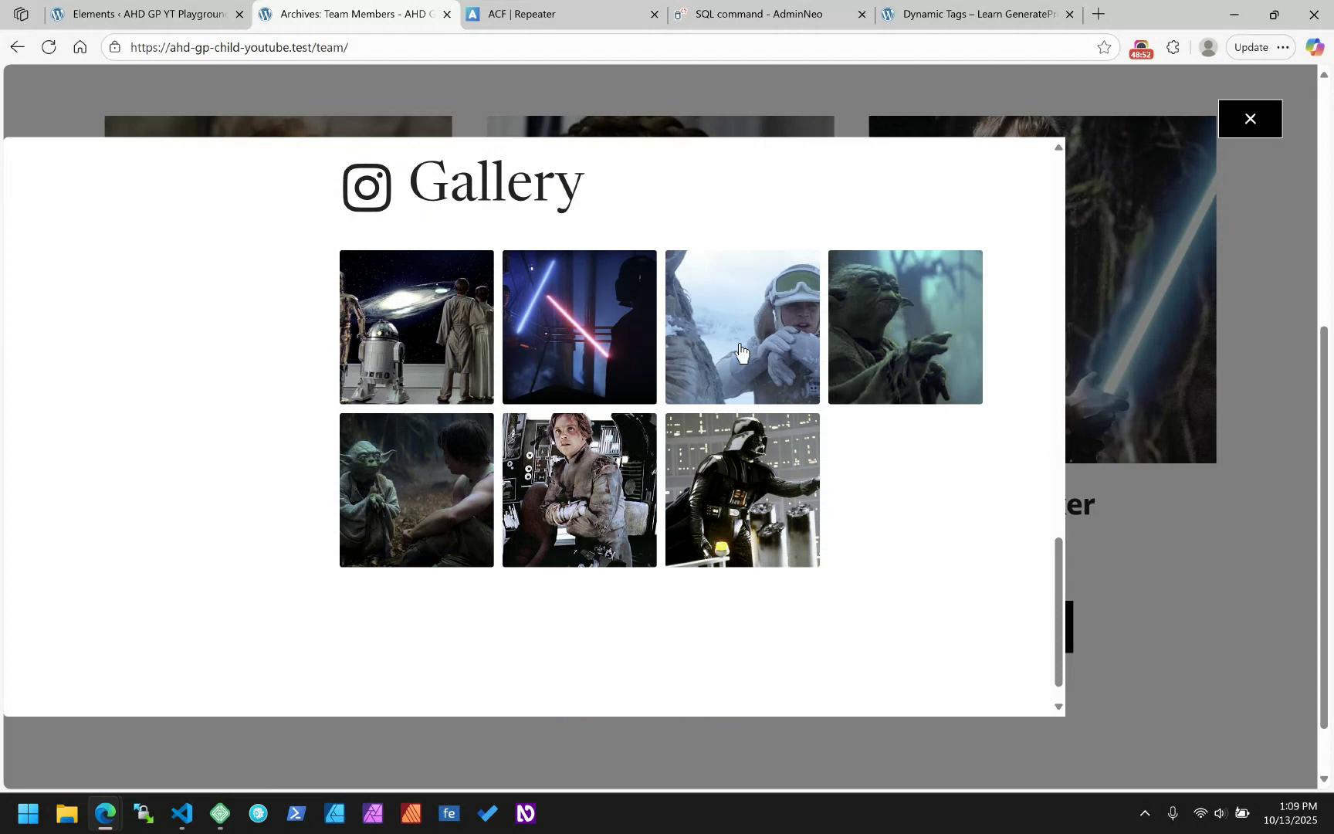
- View the first gallery image enlarged, and close both the image and the bio overlay
left_click(400, 319)
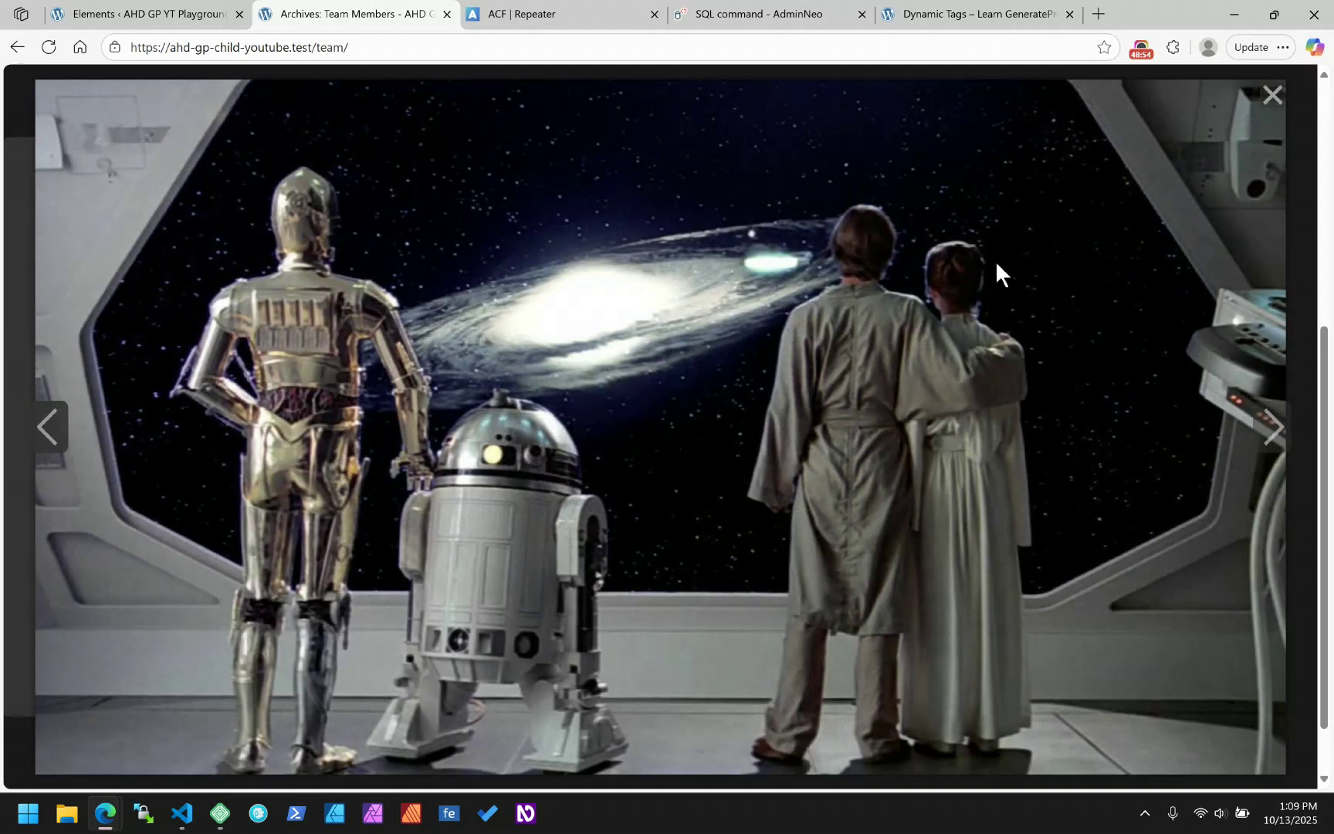
left_click(1272, 96)
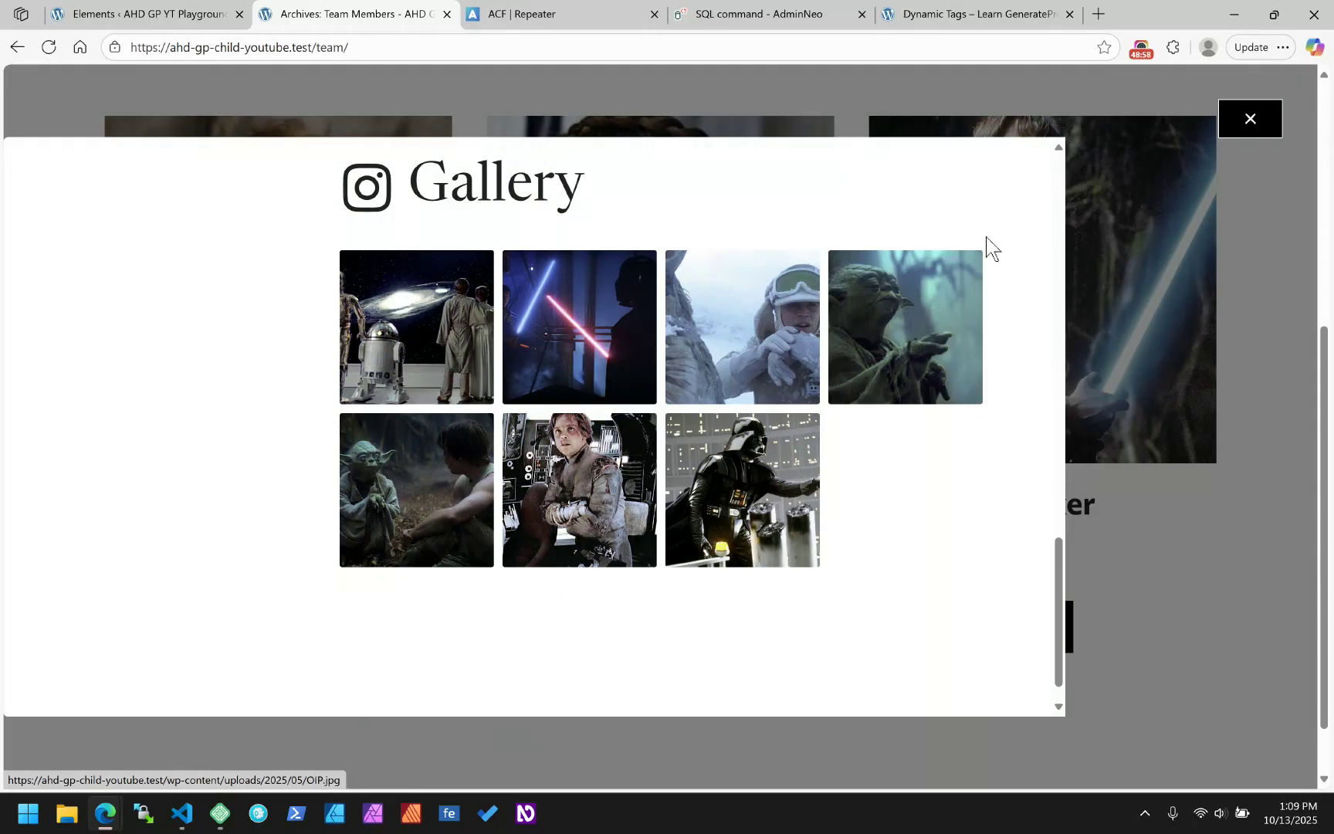
left_click(1251, 118)
scroll(940, 134, "up", 6)
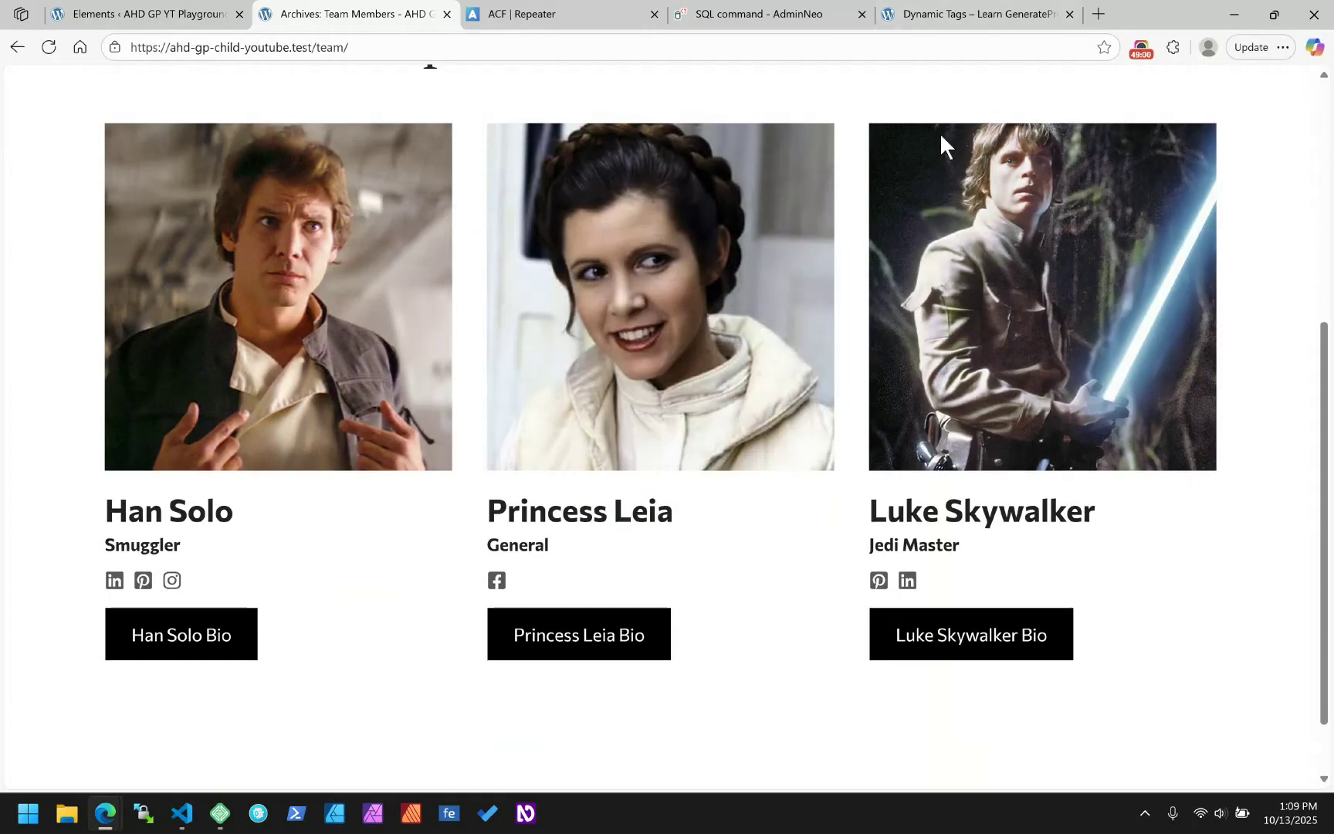
- Open the Ghost Gear archive, look through its gear entries and reload the page
left_click(715, 187)
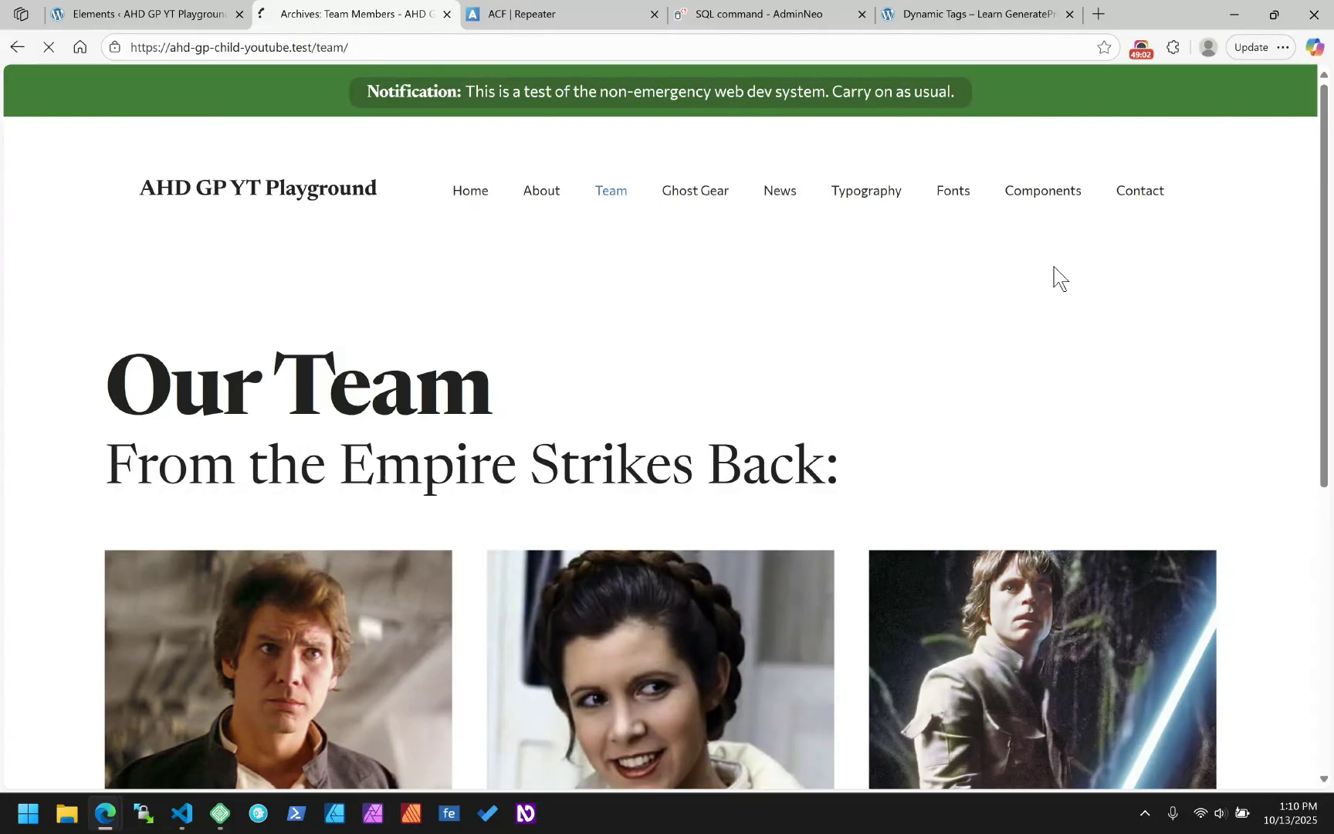
scroll(998, 336, "down", 5)
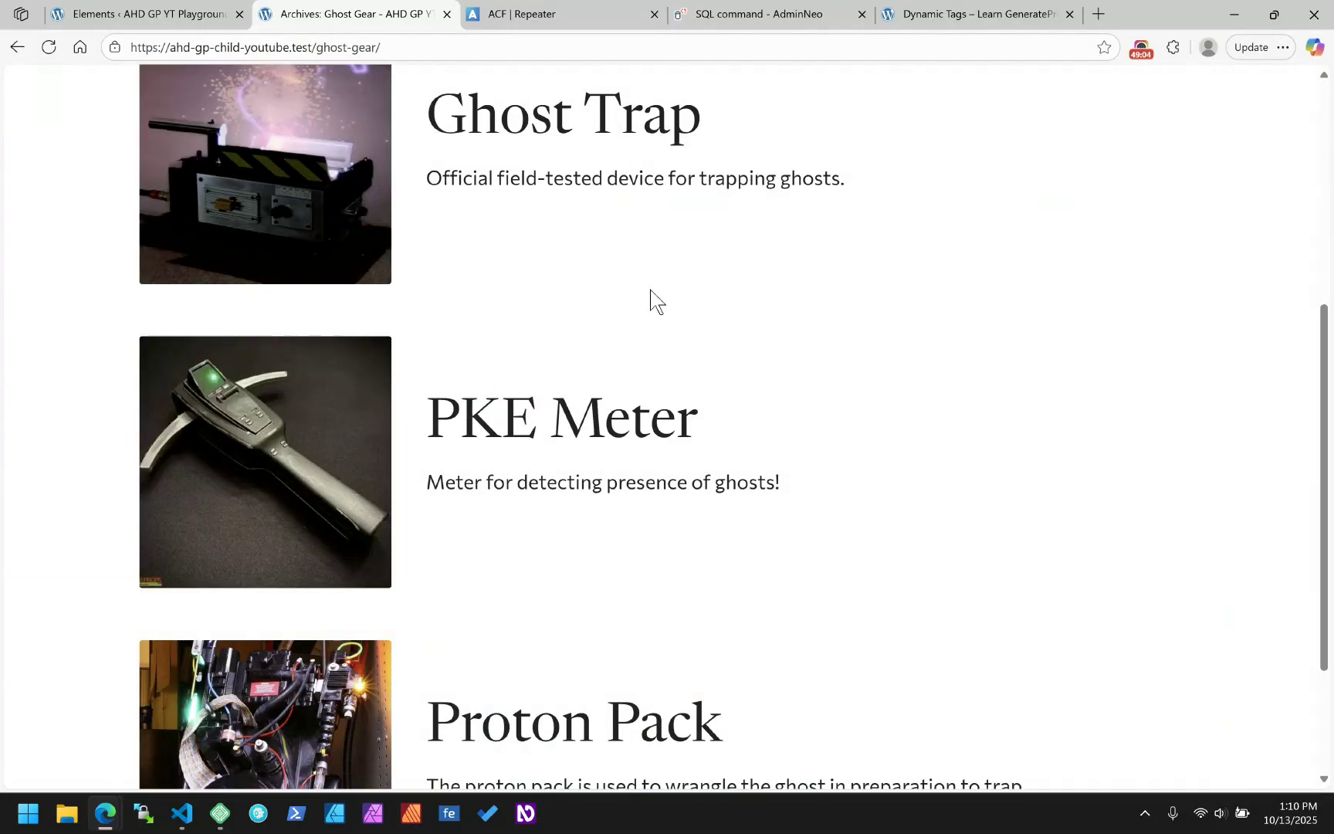
key("F5")
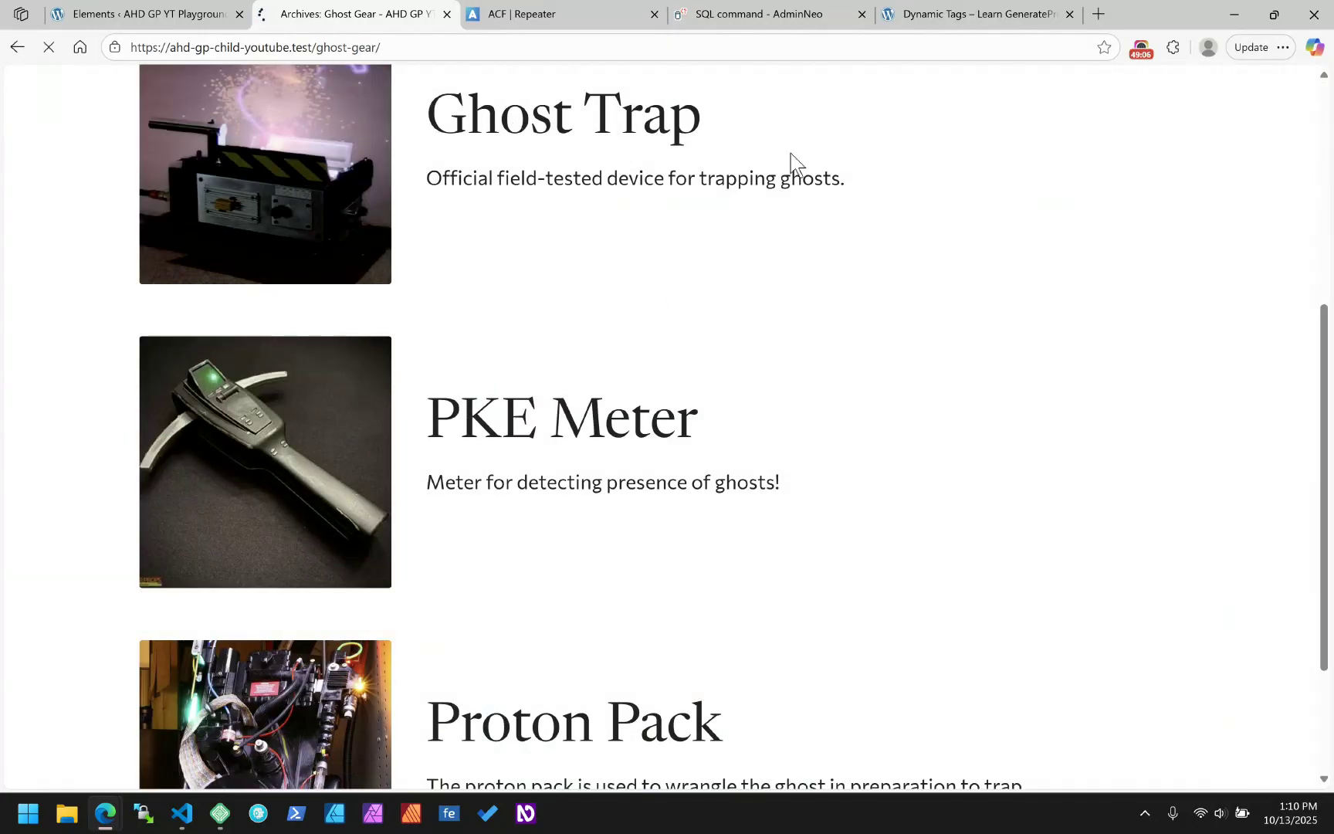